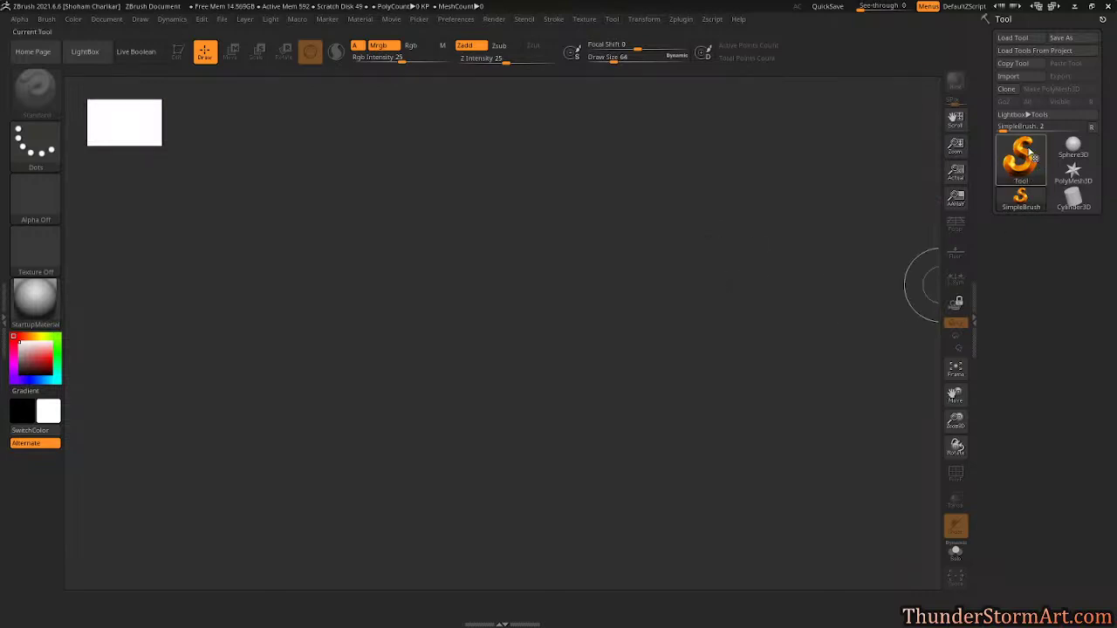
# Draw a Cylinder3D on the canvas in Edit mode and convert it to a PolyMesh3D.
pyautogui.click(1023, 159)
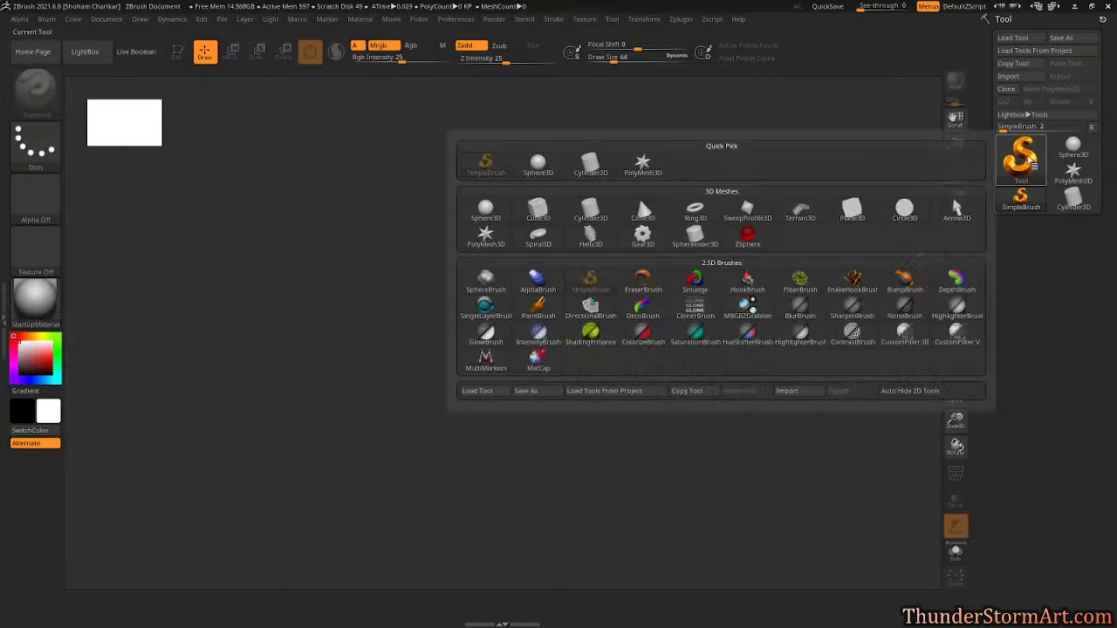
pyautogui.click(590, 210)
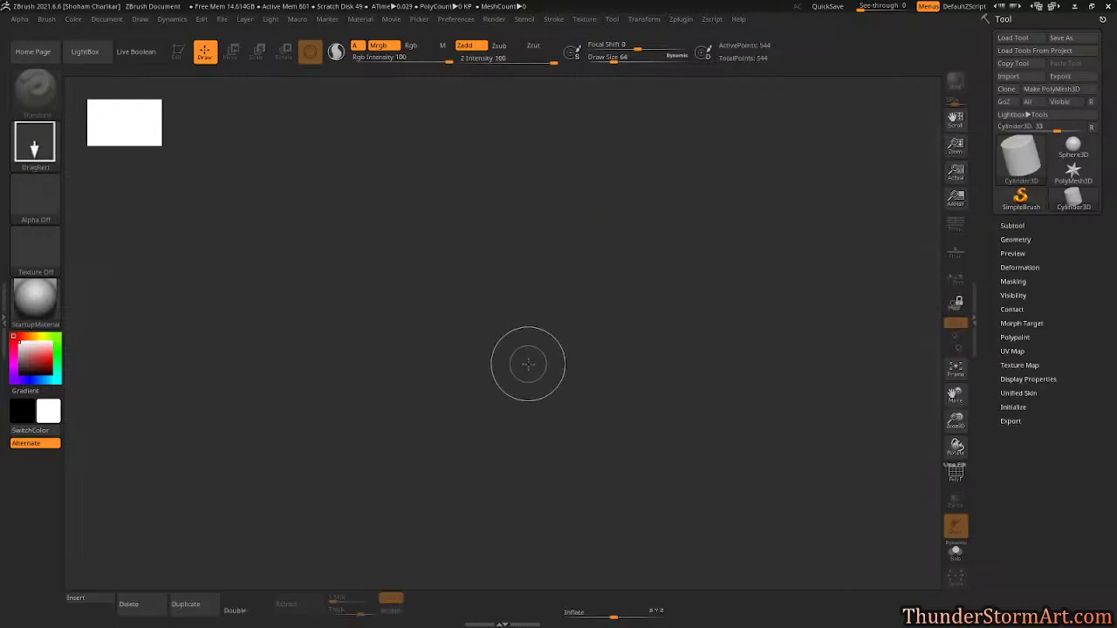
pyautogui.moveTo(521, 352)
pyautogui.mouseDown()
pyautogui.moveTo(589, 494)
pyautogui.moveTo(760, 392)
pyautogui.moveTo(488, 516)
pyautogui.moveTo(521, 459)
pyautogui.moveTo(592, 449)
pyautogui.moveTo(539, 485)
pyautogui.moveTo(616, 479)
pyautogui.moveTo(526, 489)
pyautogui.moveTo(766, 403)
pyautogui.moveTo(701, 369)
pyautogui.moveTo(717, 388)
pyautogui.moveTo(728, 457)
pyautogui.moveTo(445, 427)
pyautogui.moveTo(671, 493)
pyautogui.moveTo(637, 519)
pyautogui.moveTo(550, 429)
pyautogui.moveTo(667, 445)
pyautogui.moveTo(548, 475)
pyautogui.moveTo(546, 516)
pyautogui.mouseUp()
pyautogui.press('t')
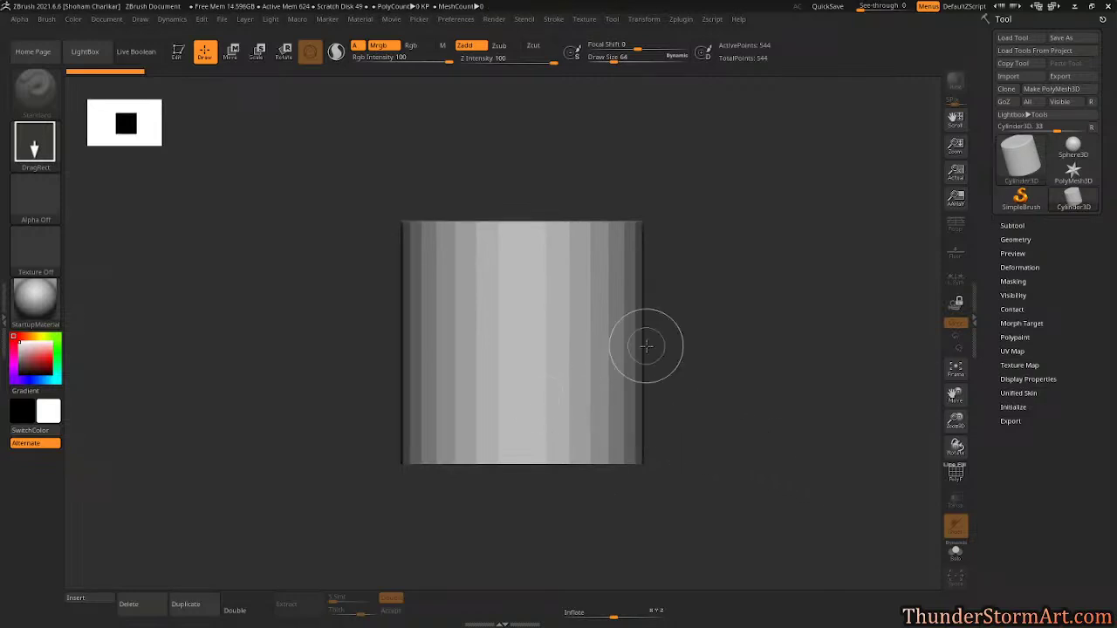
pyautogui.press('t')
pyautogui.moveTo(718, 386); pyautogui.dragTo(653, 392)
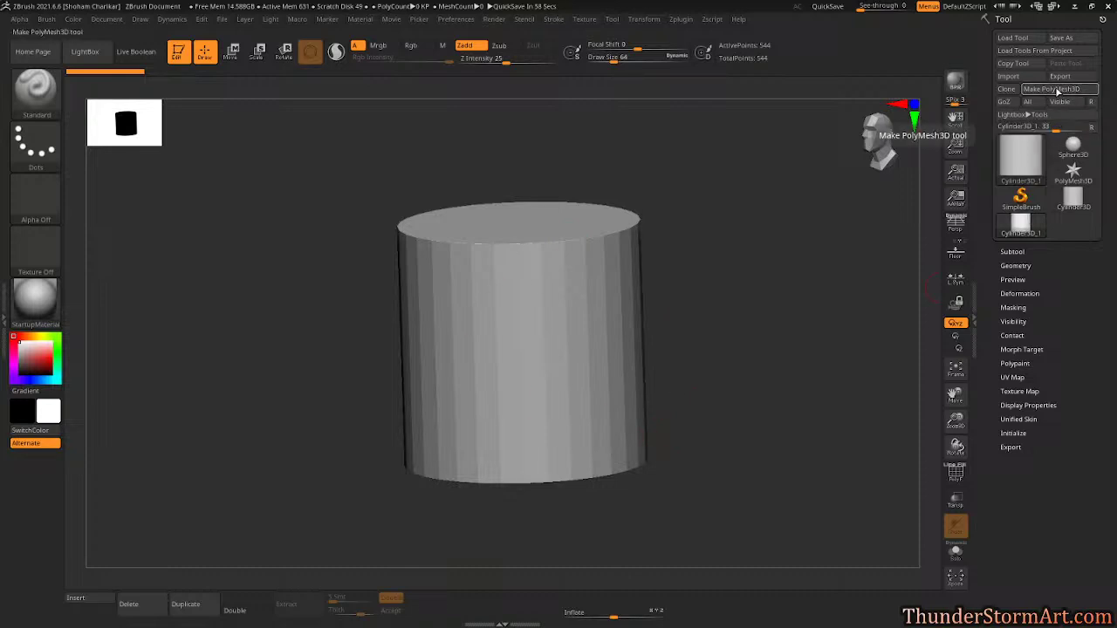
pyautogui.click(1058, 90)
pyautogui.moveTo(723, 347); pyautogui.dragTo(735, 354)
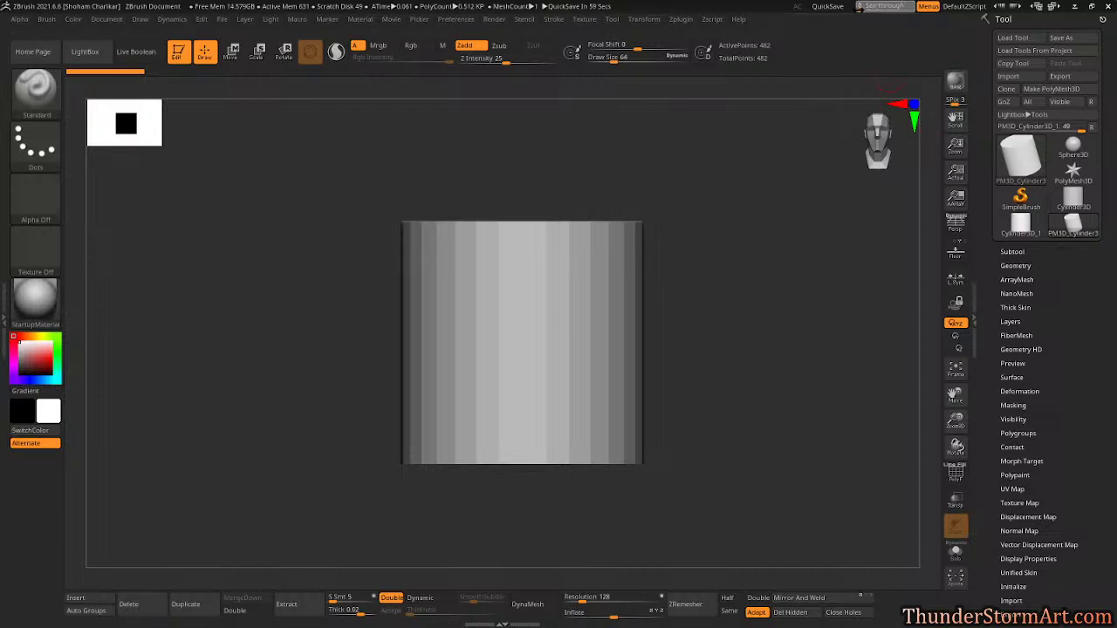
# Set See-through to 13 so the orca reference image shows behind the cylinder.
pyautogui.moveTo(860, 8); pyautogui.dragTo(868, 9)
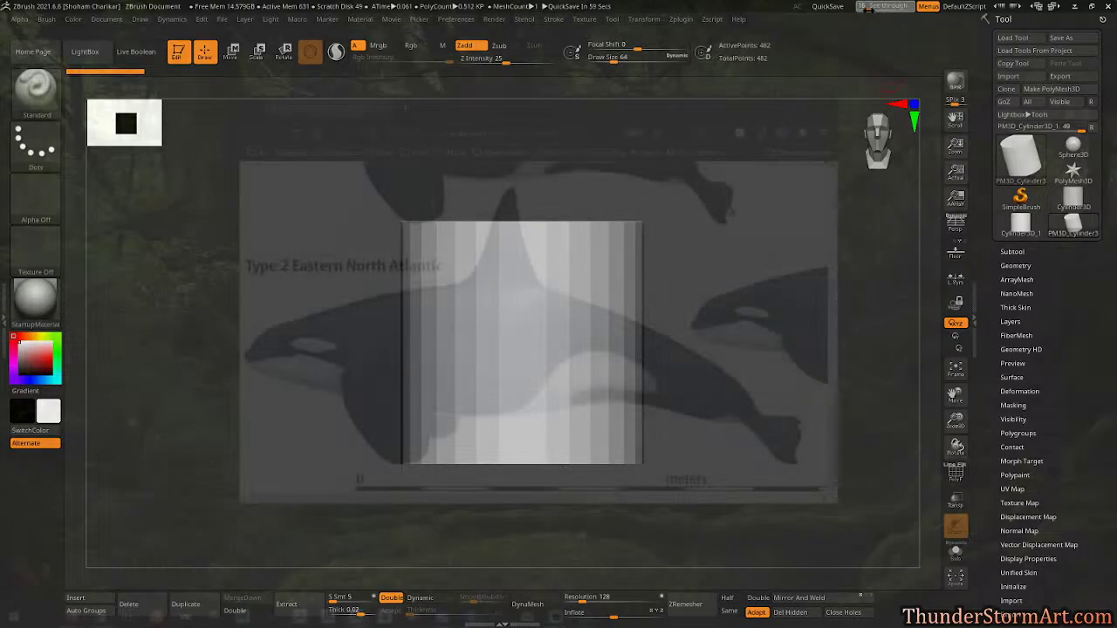
pyautogui.moveTo(869, 8); pyautogui.dragTo(871, 8)
pyautogui.moveTo(868, 9); pyautogui.dragTo(866, 9)
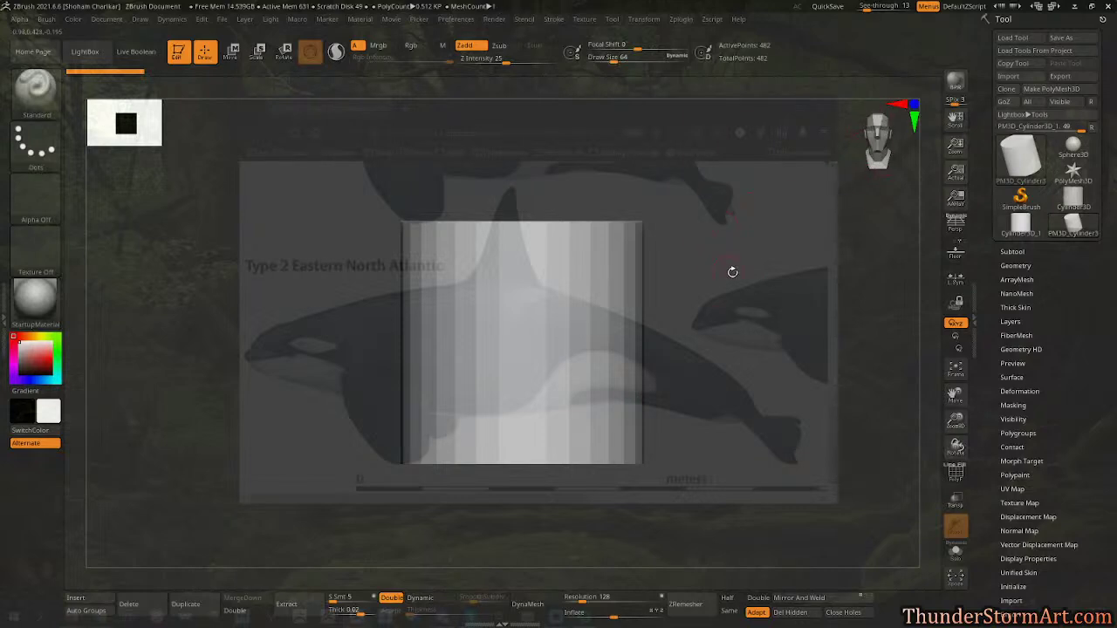
# Frame the cylinder in side view over the orca's body in the reference and activate the Move gizmo.
pyautogui.moveTo(785, 317); pyautogui.dragTo(726, 338)
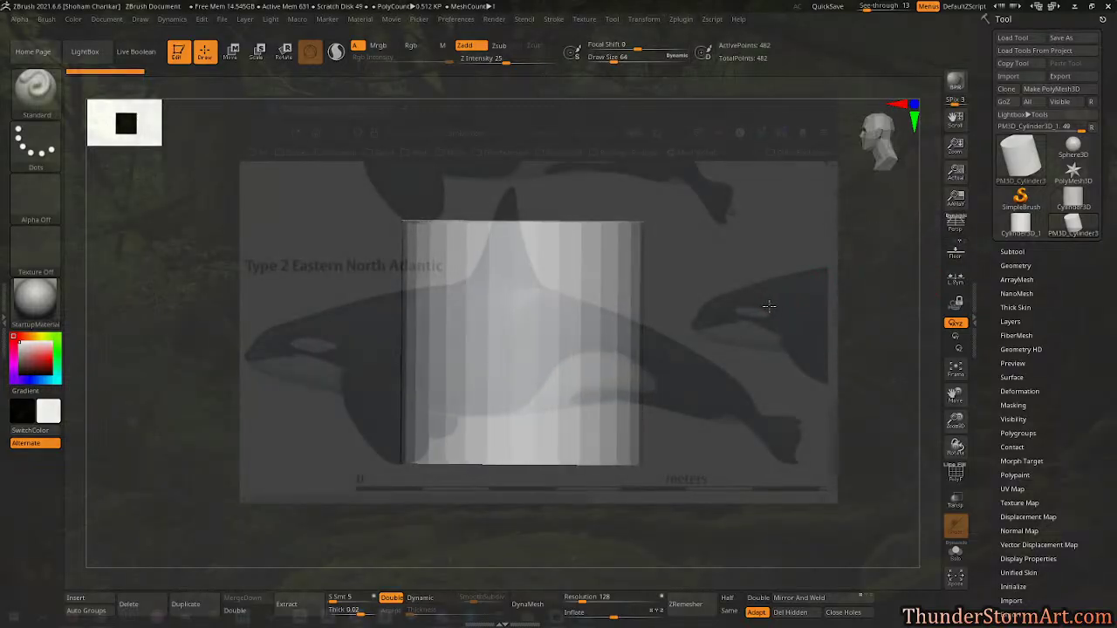
pyautogui.moveTo(776, 304)
pyautogui.mouseDown()
pyautogui.moveTo(788, 304)
pyautogui.moveTo(765, 319)
pyautogui.mouseUp()
pyautogui.moveTo(690, 332); pyautogui.dragTo(626, 347)
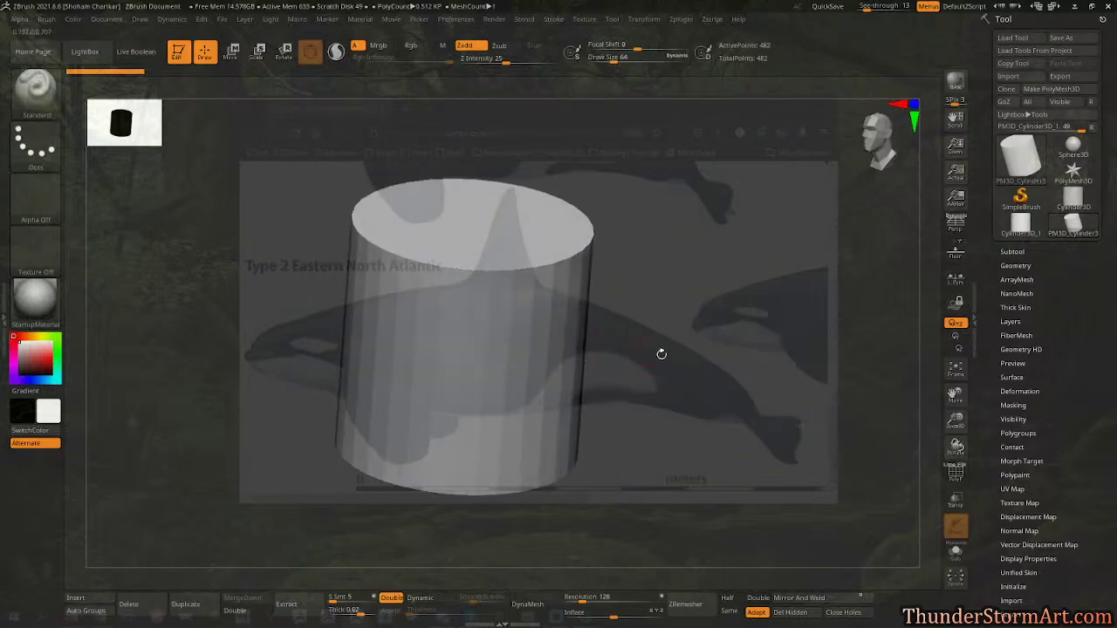
pyautogui.keyDown('shift'); pyautogui.moveTo(733, 375); pyautogui.dragTo(723, 374); pyautogui.keyUp('shift')
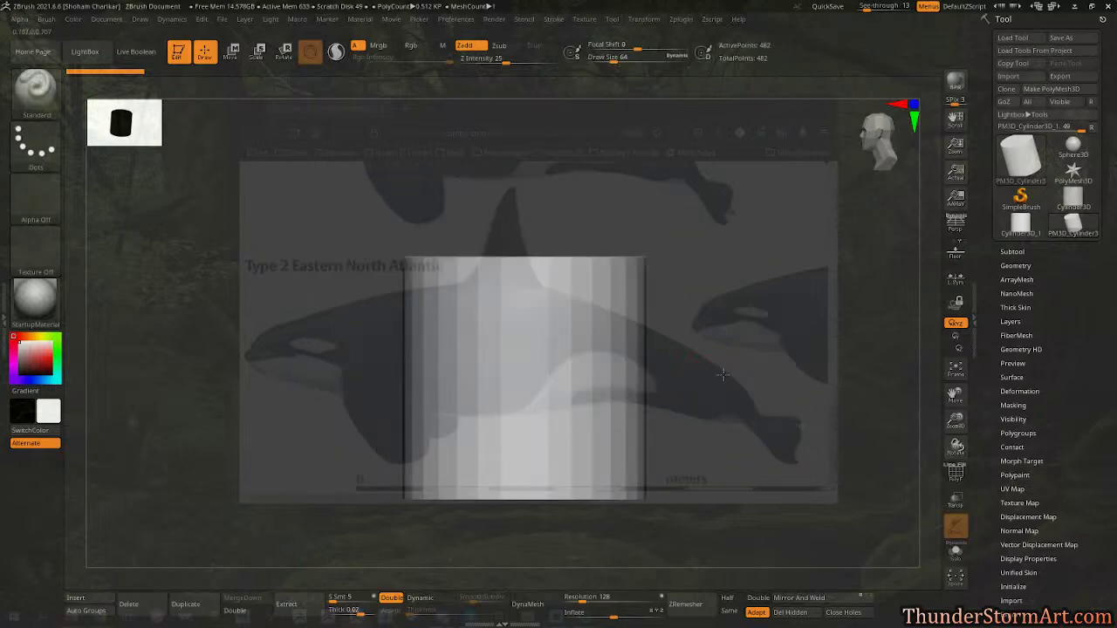
pyautogui.keyDown('alt'); pyautogui.moveTo(736, 414); pyautogui.dragTo(719, 375); pyautogui.keyUp('alt')
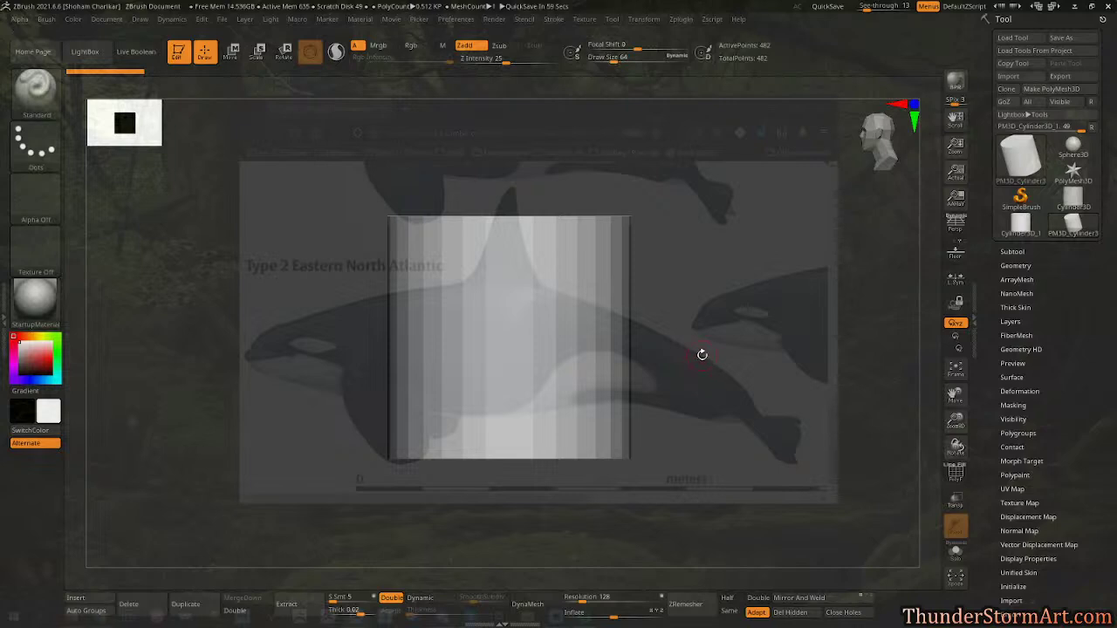
pyautogui.moveTo(657, 358); pyautogui.dragTo(678, 346)
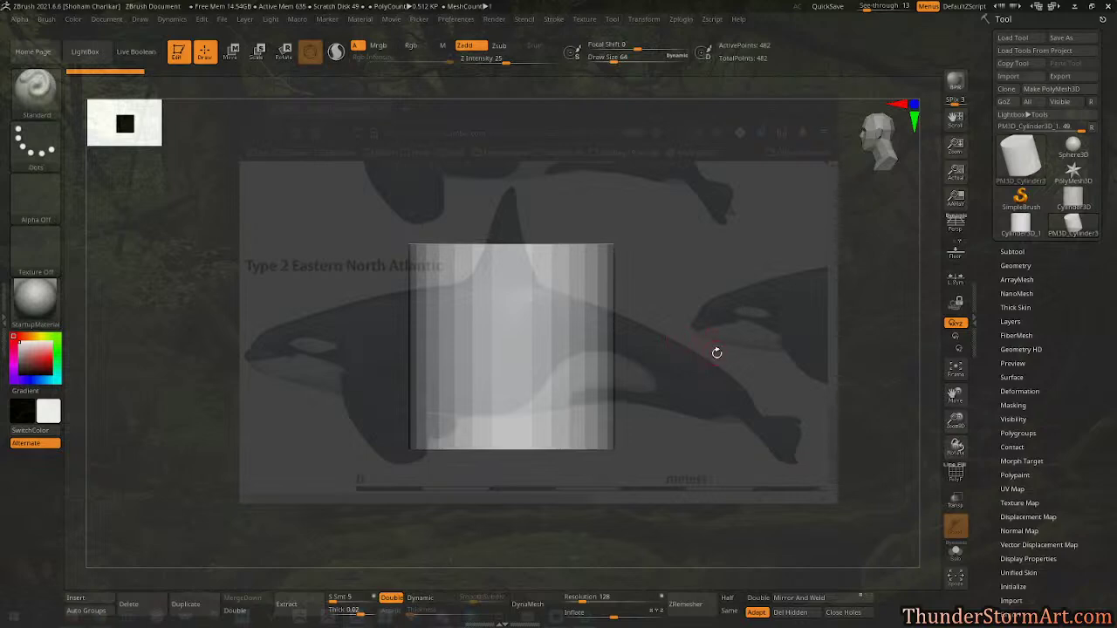
pyautogui.moveTo(721, 358)
pyautogui.mouseDown()
pyautogui.moveTo(727, 345)
pyautogui.moveTo(706, 346)
pyautogui.mouseUp()
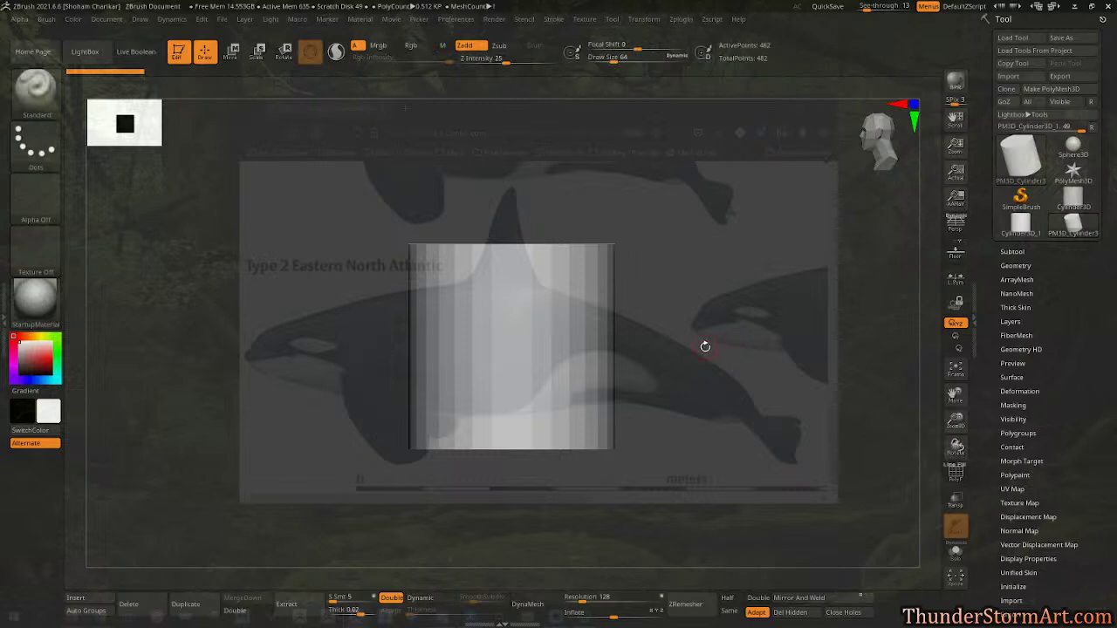
pyautogui.press('w')
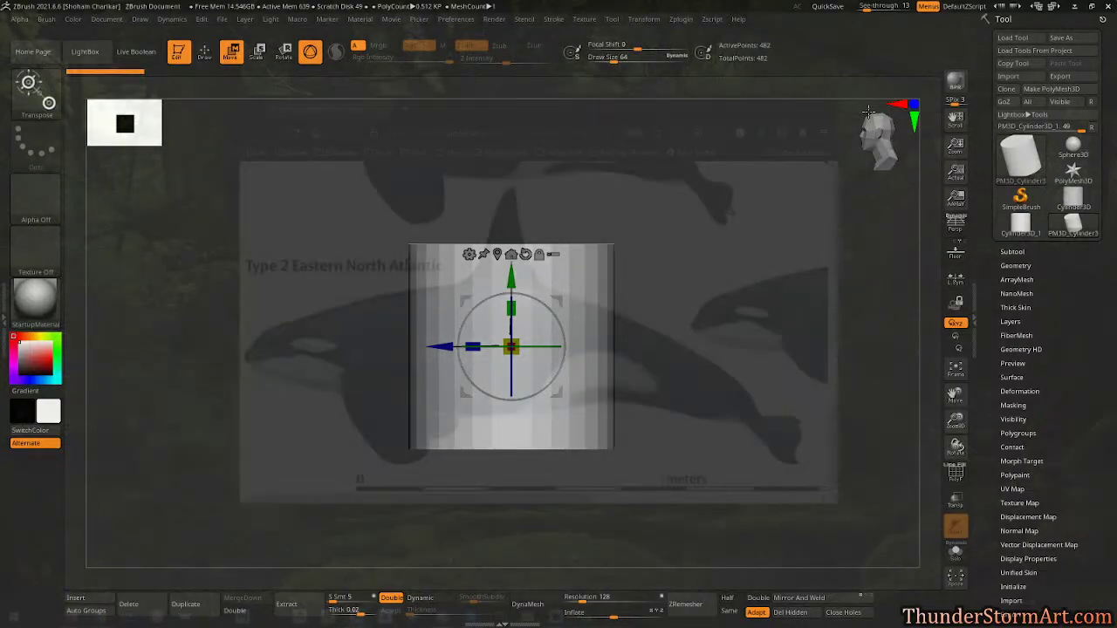
# Try to rotate the cylinder with the gizmo from its front view.
pyautogui.moveTo(713, 284); pyautogui.dragTo(715, 302)
pyautogui.moveTo(683, 310); pyautogui.dragTo(754, 298)
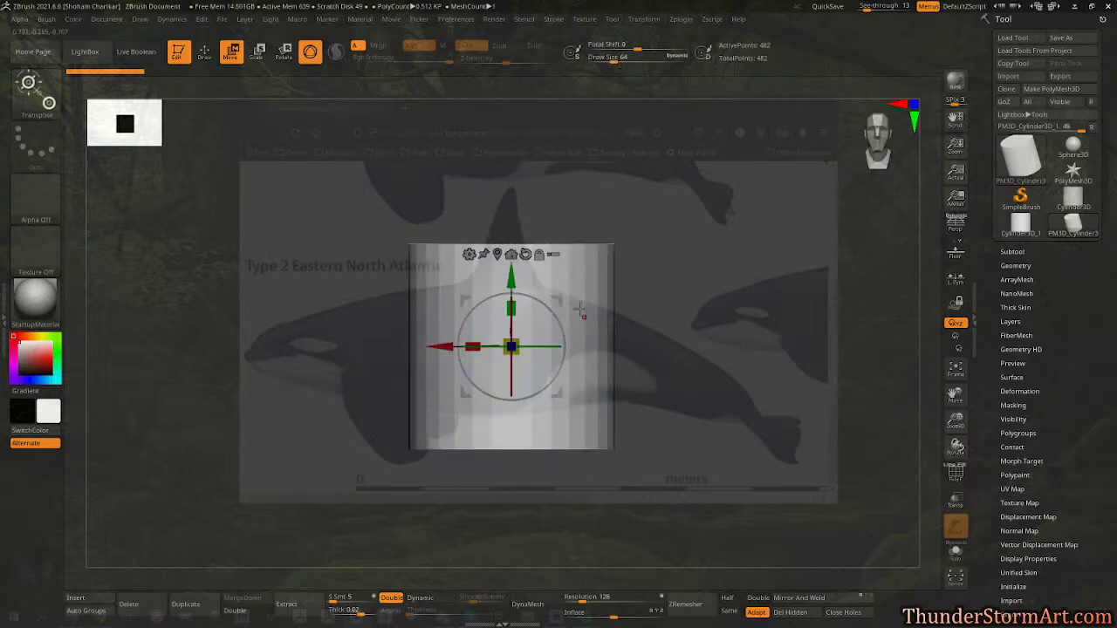
pyautogui.moveTo(555, 322); pyautogui.dragTo(548, 276)
pyautogui.hotkey('ctrl', 'z')
pyautogui.hotkey('ctrl', 'z')
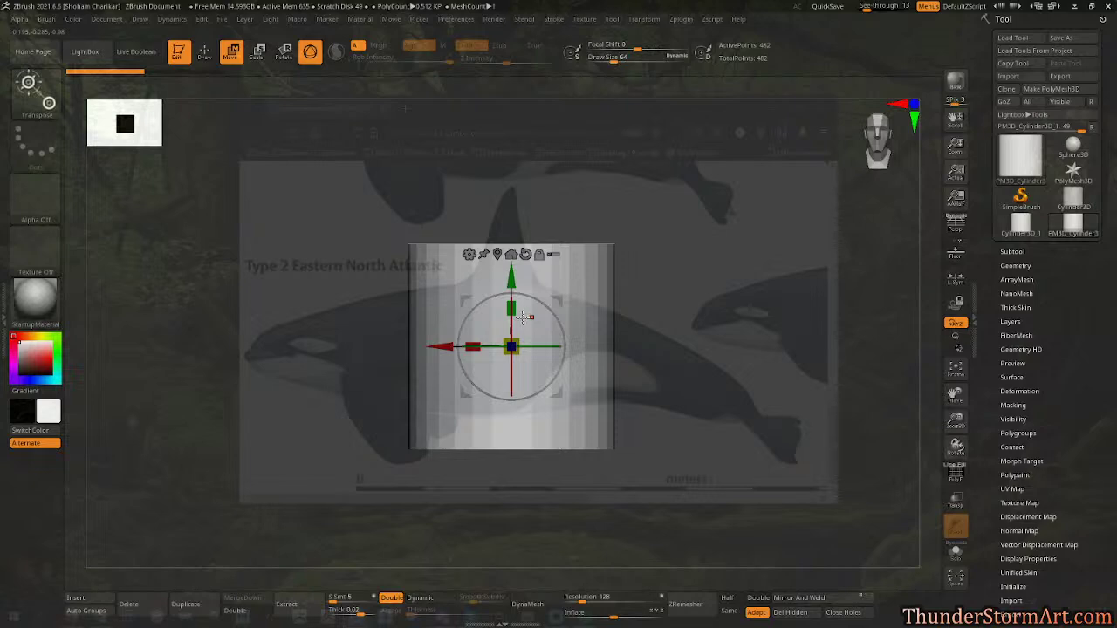
# Turn on the floor grid and set See-through to 0.
pyautogui.hotkey('shift', 'p')
pyautogui.moveTo(741, 343); pyautogui.dragTo(749, 384)
pyautogui.moveTo(866, 12)
pyautogui.mouseDown()
pyautogui.moveTo(880, 12)
pyautogui.moveTo(853, 11)
pyautogui.mouseUp()
# Try out free gizmo rotations of the cylinder above the floor grid from different views, undoing them.
pyautogui.keyDown('alt'); pyautogui.moveTo(773, 337); pyautogui.dragTo(606, 310); pyautogui.keyUp('alt')
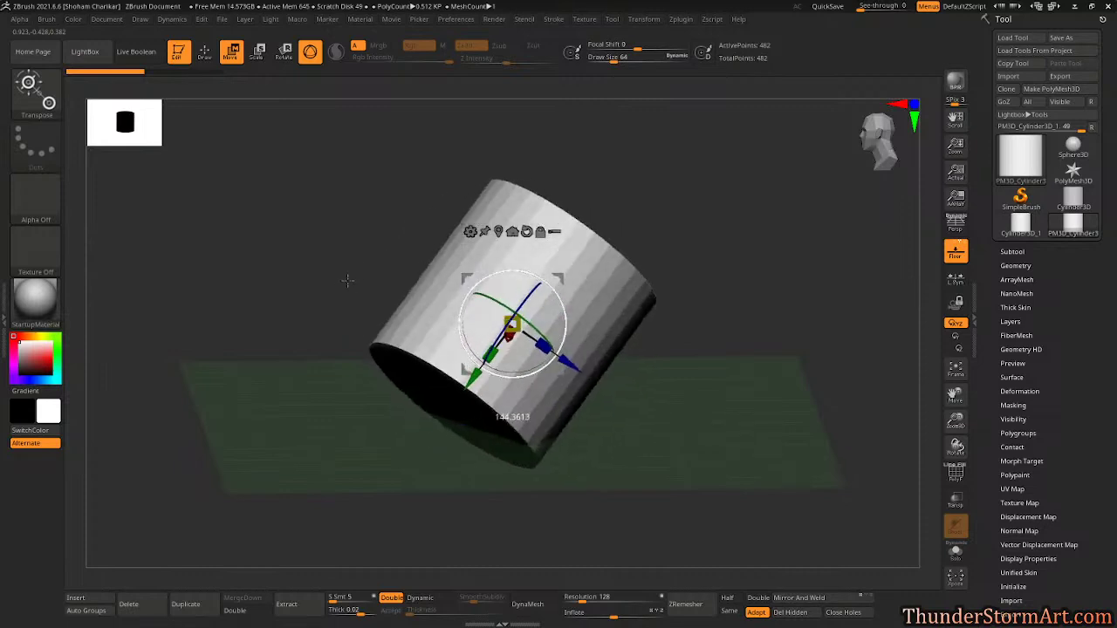
pyautogui.moveTo(620, 303); pyautogui.dragTo(758, 369)
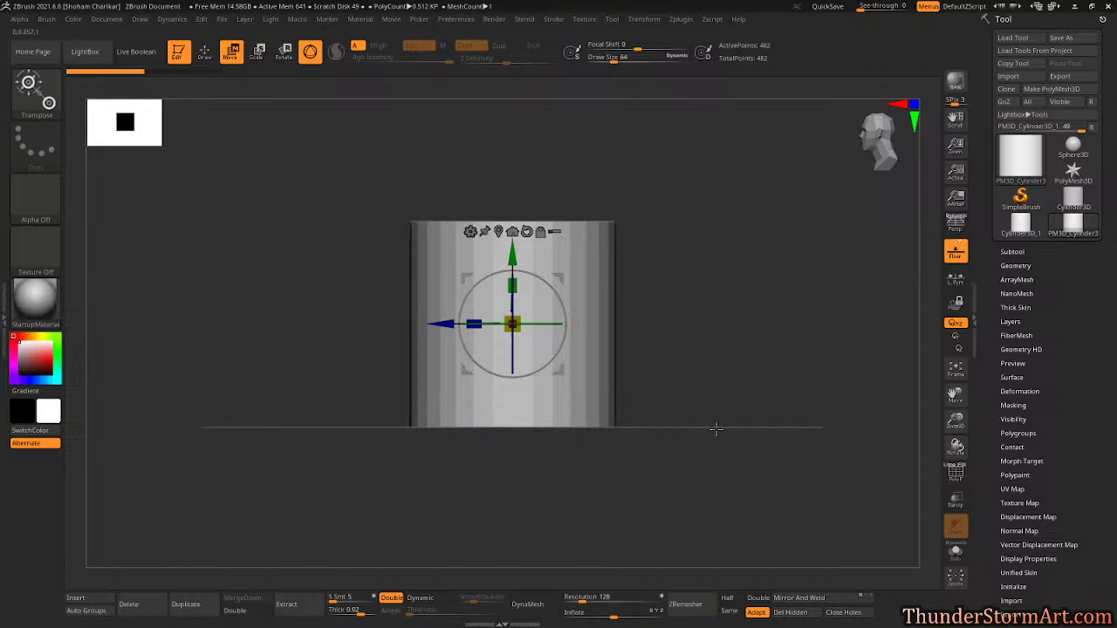
pyautogui.moveTo(707, 316); pyautogui.dragTo(776, 369)
pyautogui.moveTo(487, 281)
pyautogui.mouseDown()
pyautogui.moveTo(474, 301)
pyautogui.moveTo(480, 289)
pyautogui.mouseUp()
pyautogui.moveTo(717, 301); pyautogui.dragTo(705, 335)
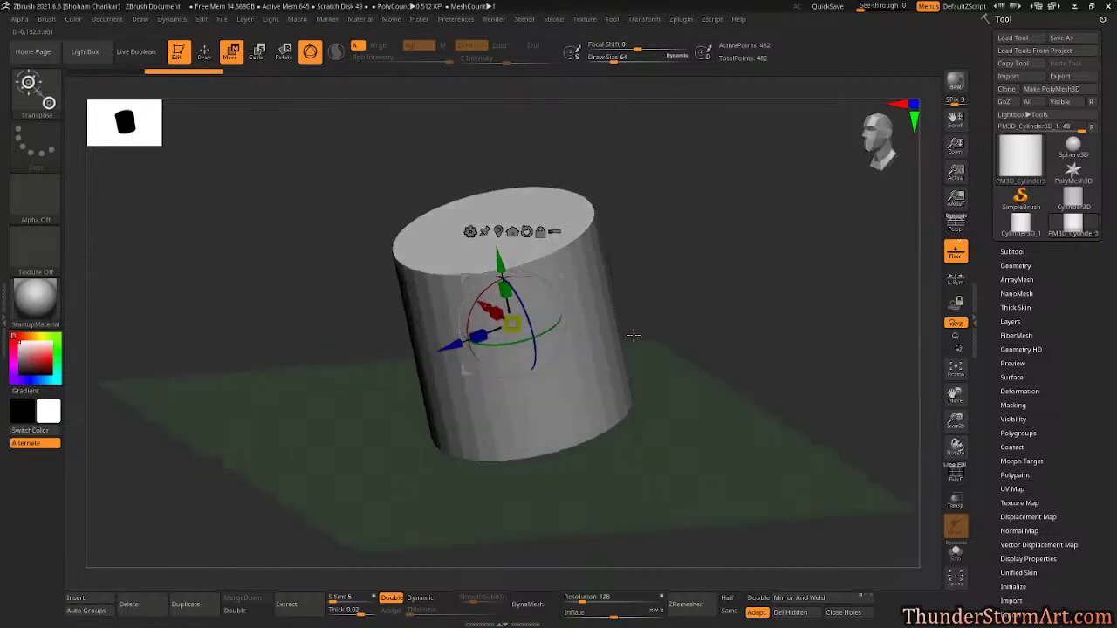
pyautogui.moveTo(472, 302); pyautogui.dragTo(429, 342)
pyautogui.hotkey('ctrl', 'z')
pyautogui.hotkey('ctrl', 'z')
pyautogui.moveTo(756, 421); pyautogui.dragTo(725, 417)
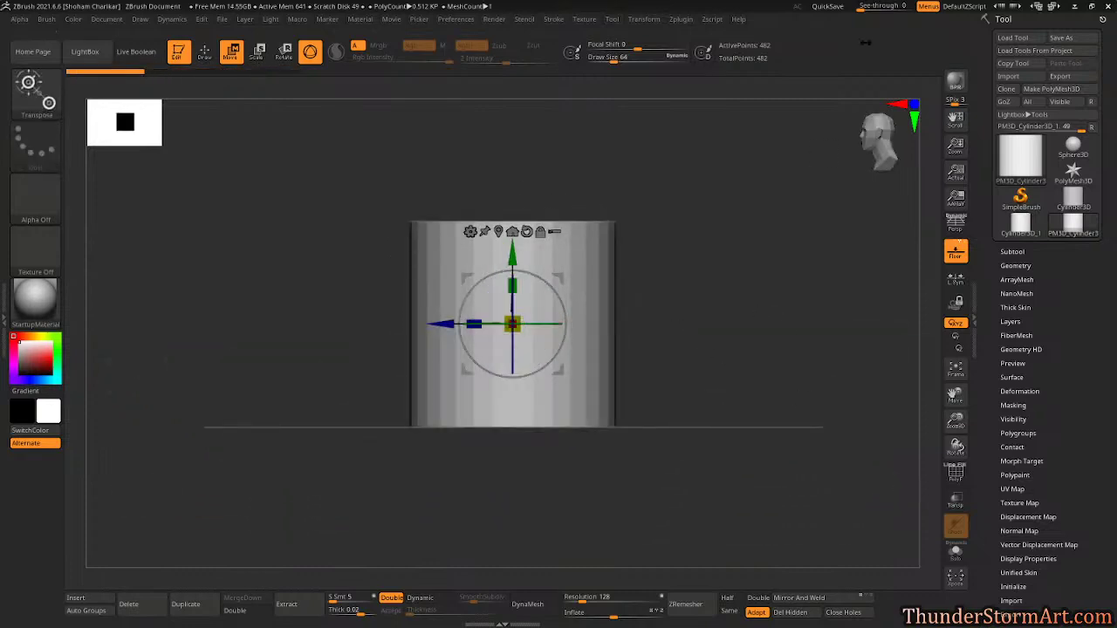
# Set See-through to 12 and rotate the cylinder 90 degrees in side view to lie along the orca's body.
pyautogui.click(883, 6)
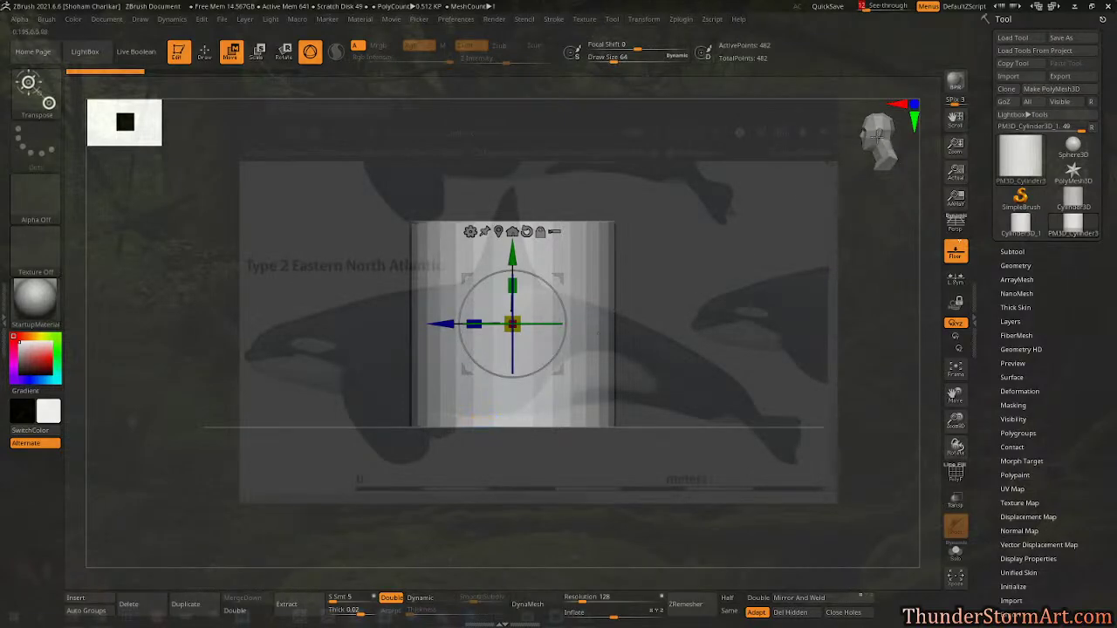
pyautogui.moveTo(568, 298); pyautogui.dragTo(531, 304)
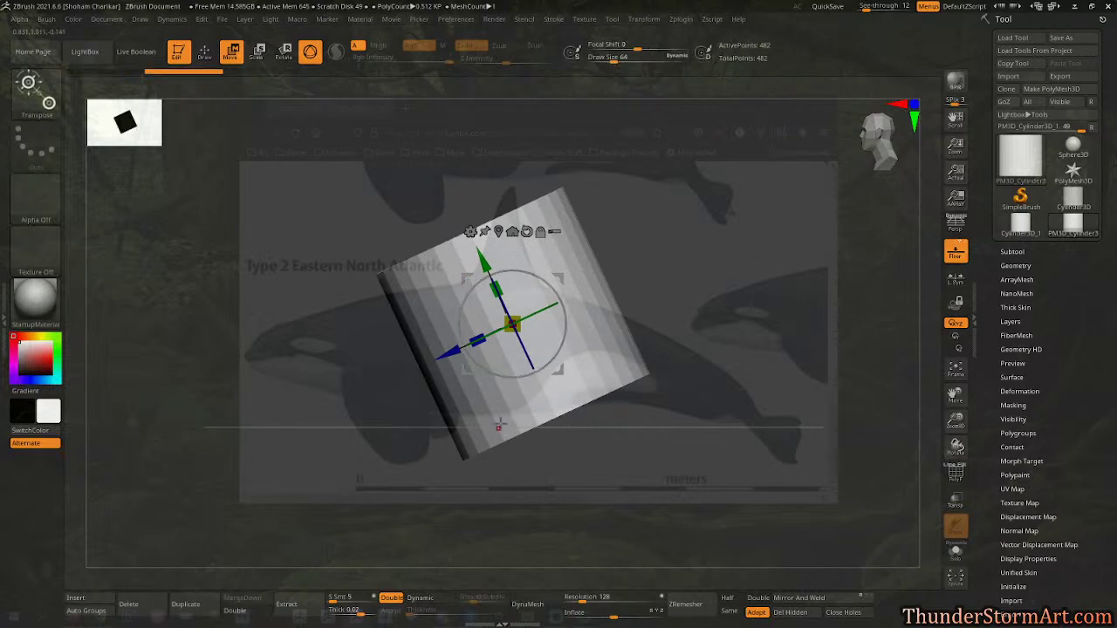
pyautogui.hotkey('ctrl', 'z')
pyautogui.moveTo(564, 342); pyautogui.dragTo(527, 282)
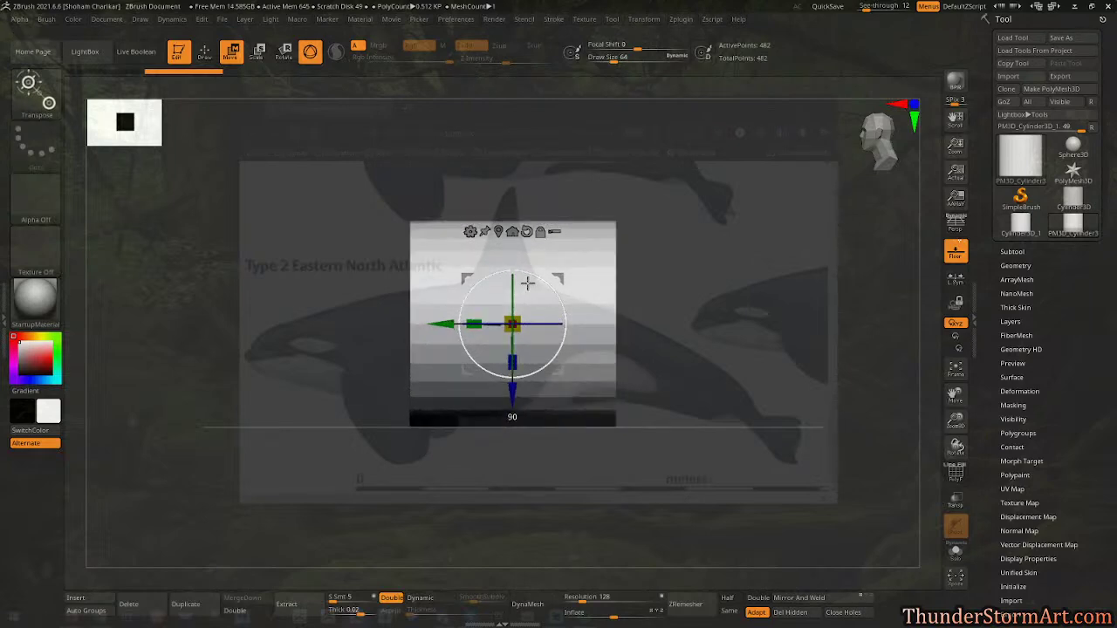
pyautogui.moveTo(528, 282); pyautogui.dragTo(526, 283)
pyautogui.moveTo(525, 283); pyautogui.dragTo(526, 282)
# Fit the cylinder to the height of the orca's body and scale it along Y to stretch from the snout towards the tail.
pyautogui.keyDown('alt'); pyautogui.moveTo(758, 325); pyautogui.dragTo(714, 396); pyautogui.keyUp('alt')
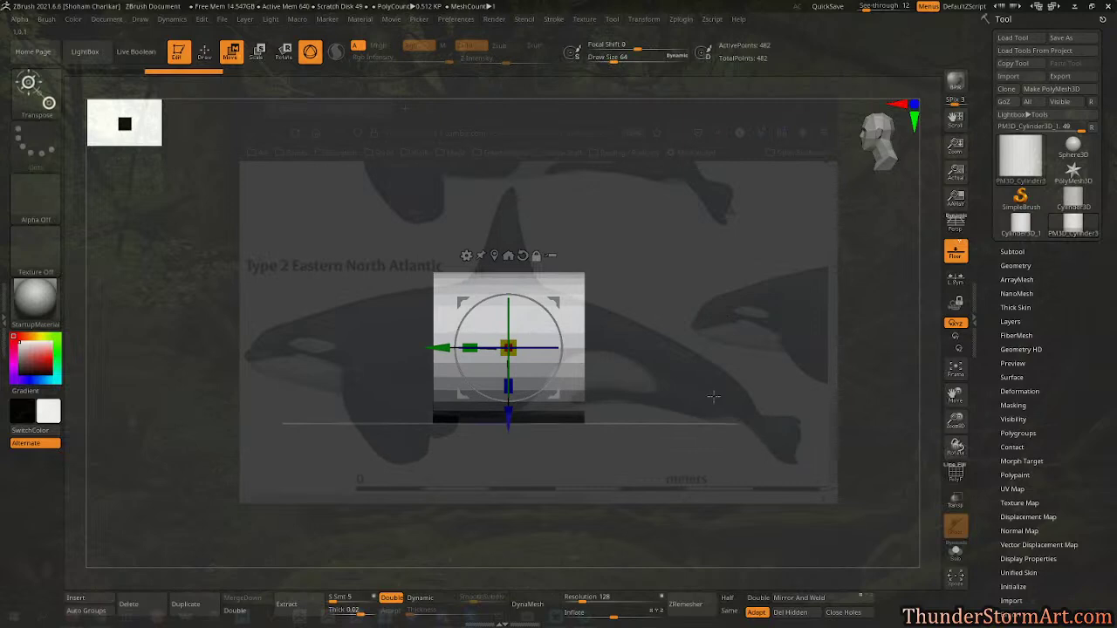
pyautogui.moveTo(685, 331)
pyautogui.mouseDown()
pyautogui.moveTo(664, 346)
pyautogui.moveTo(686, 336)
pyautogui.moveTo(672, 339)
pyautogui.mouseUp()
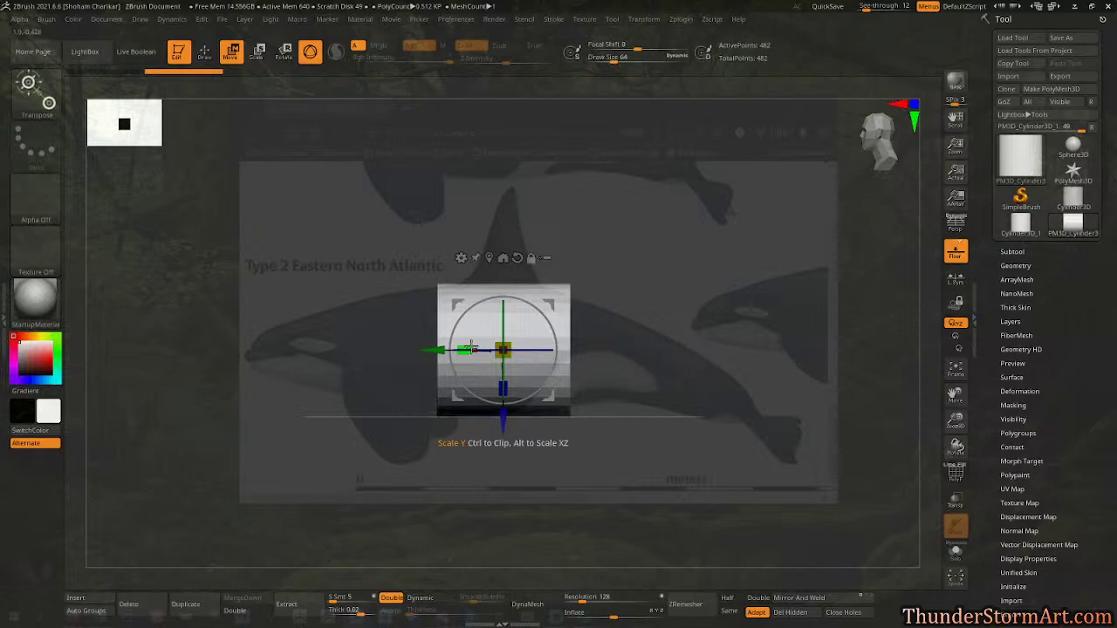
pyautogui.moveTo(465, 350); pyautogui.dragTo(232, 361)
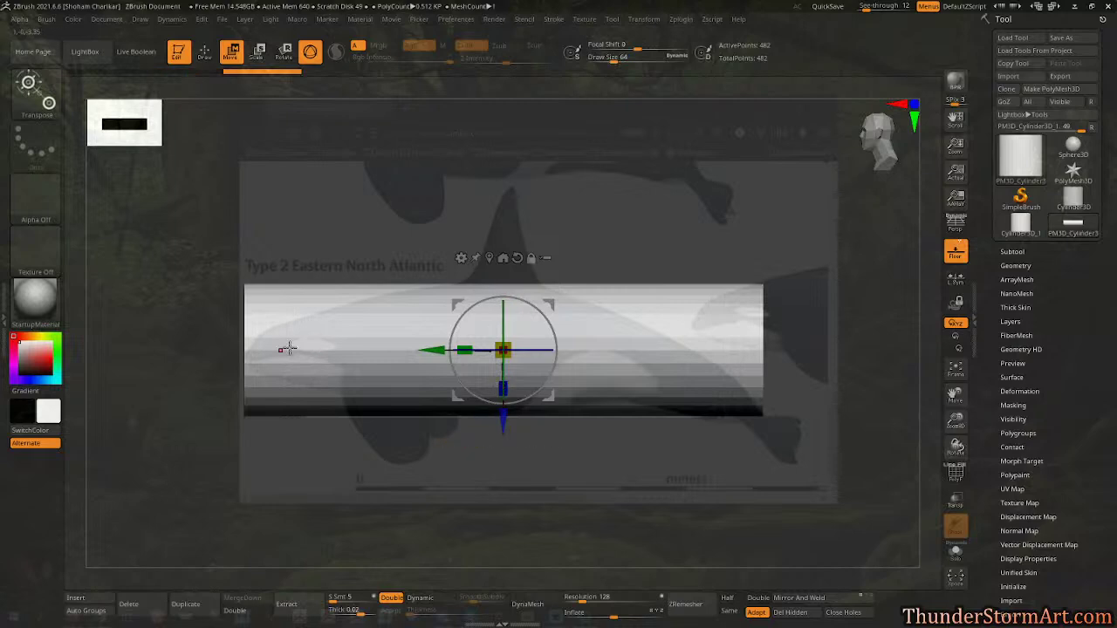
pyautogui.moveTo(465, 350)
pyautogui.mouseDown()
pyautogui.moveTo(499, 350)
pyautogui.moveTo(470, 350)
pyautogui.mouseUp()
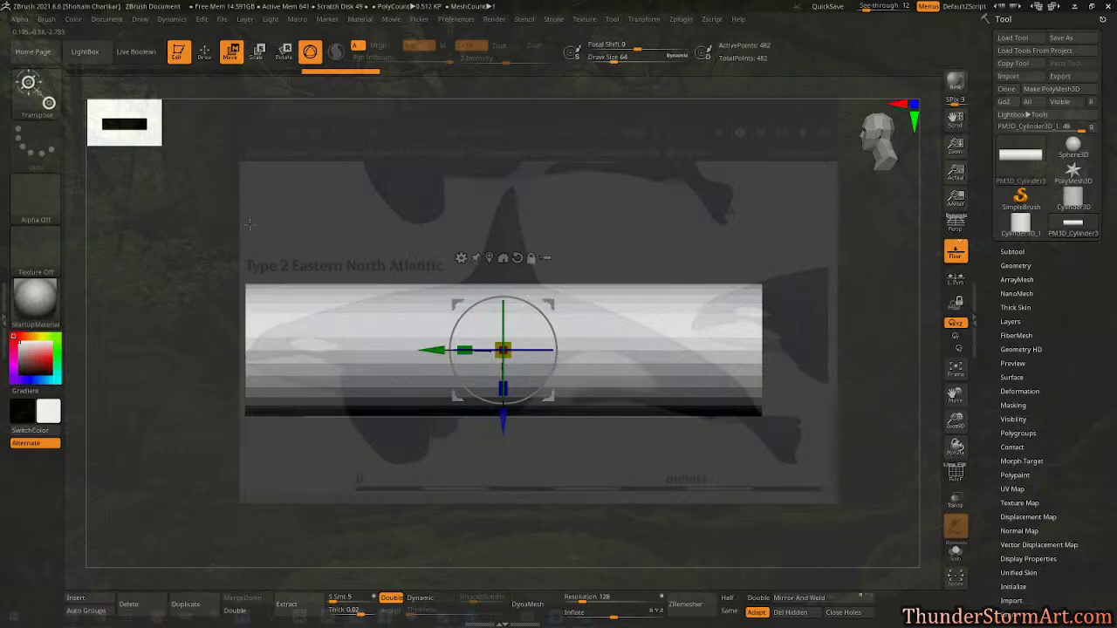
# Mask the cylinder's head end with the wireframe shown, and invert the mask so only that end stays editable.
pyautogui.hotkey('shift', 'f')
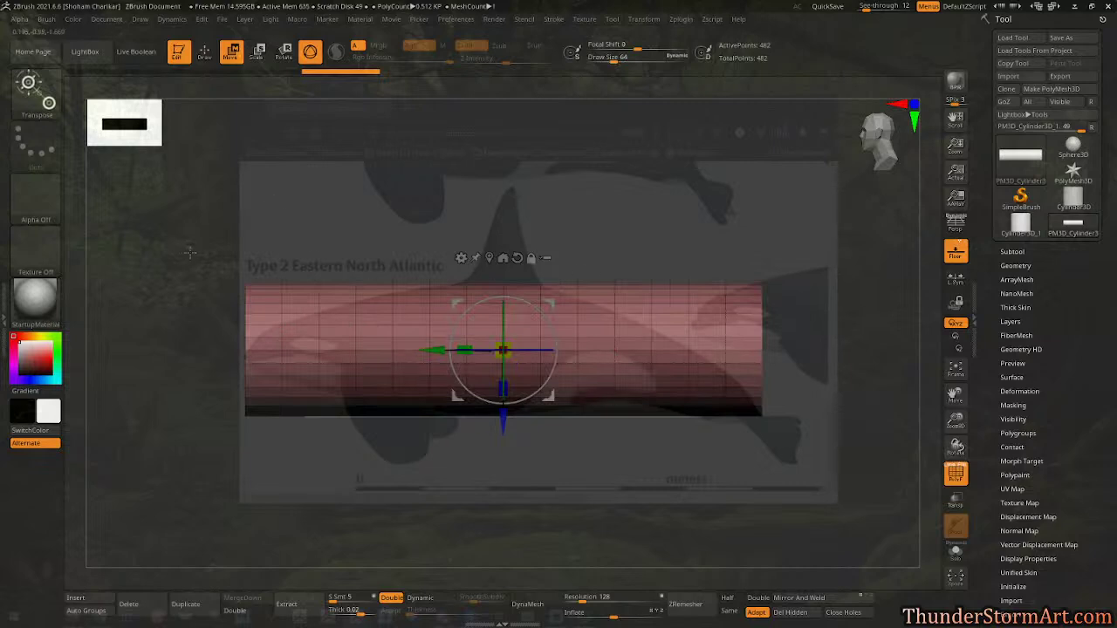
pyautogui.moveTo(174, 232)
pyautogui.keyDown('ctrl'); pyautogui.mouseDown()
pyautogui.moveTo(244, 375)
pyautogui.moveTo(207, 271)
pyautogui.moveTo(299, 423)
pyautogui.moveTo(299, 461)
pyautogui.mouseUp(); pyautogui.keyUp('ctrl')
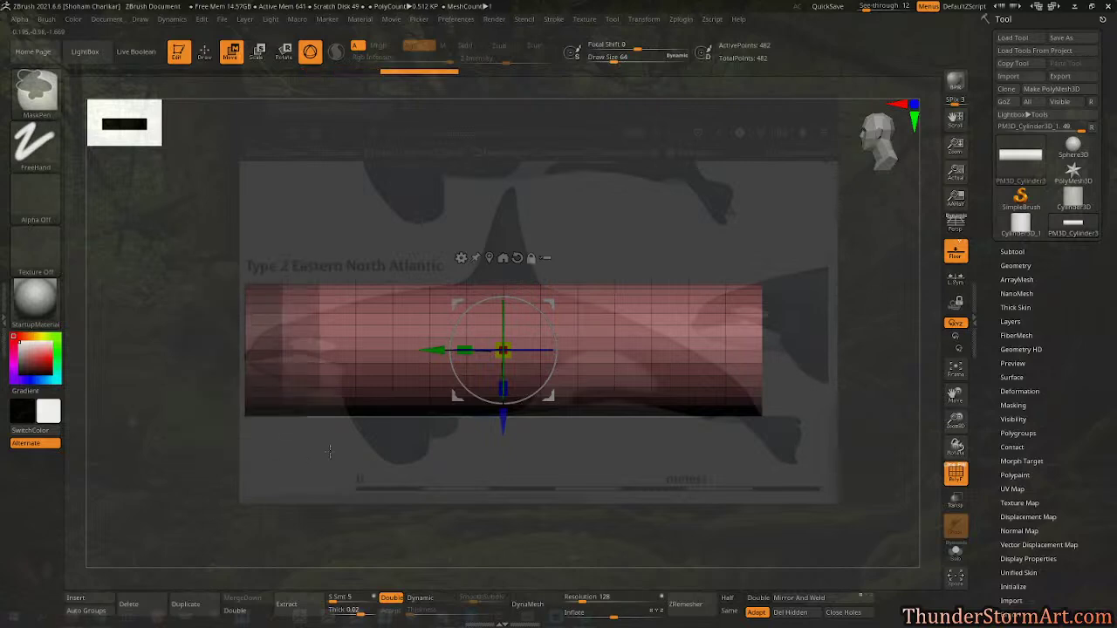
pyautogui.keyDown('ctrl'); pyautogui.click(350, 171); pyautogui.keyUp('ctrl')
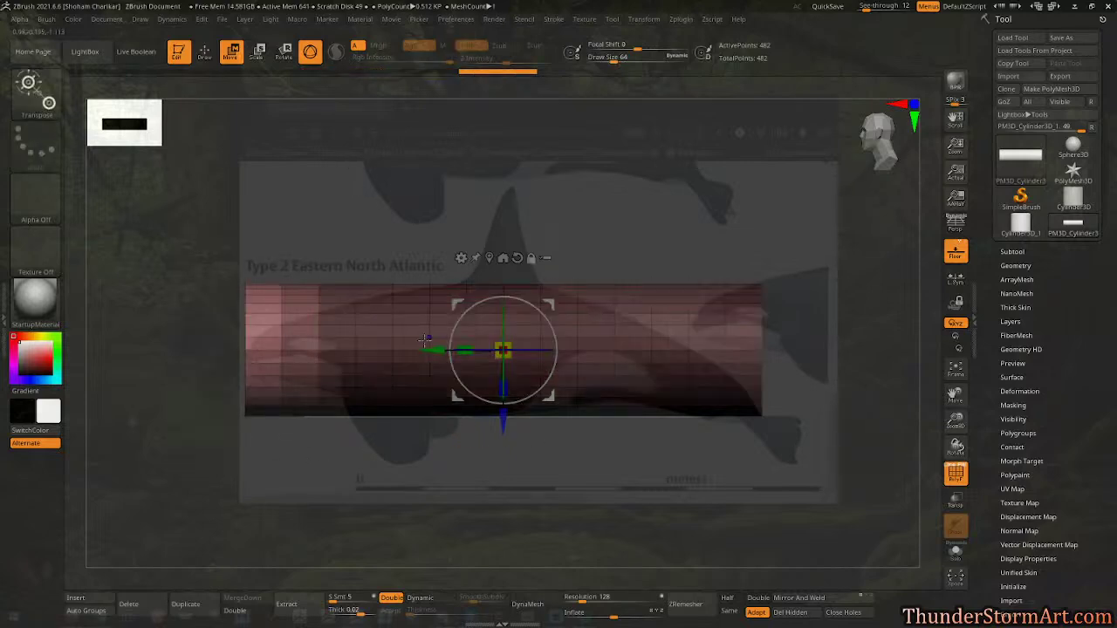
pyautogui.hotkey('shift', 'f')
# Toggle the mask back and forth between the head end and the rest of the cylinder.
pyautogui.keyDown('ctrl'); pyautogui.click(364, 160); pyautogui.keyUp('ctrl')
pyautogui.keyDown('ctrl'); pyautogui.click(364, 160); pyautogui.keyUp('ctrl')
pyautogui.keyDown('ctrl'); pyautogui.click(365, 160); pyautogui.keyUp('ctrl')
pyautogui.keyDown('ctrl'); pyautogui.click(365, 160); pyautogui.keyUp('ctrl')
pyautogui.keyDown('ctrl'); pyautogui.click(365, 159); pyautogui.keyUp('ctrl')
pyautogui.keyDown('ctrl'); pyautogui.click(365, 158); pyautogui.keyUp('ctrl')
pyautogui.keyDown('ctrl'); pyautogui.click(365, 158); pyautogui.keyUp('ctrl')
pyautogui.keyDown('ctrl'); pyautogui.click(365, 158); pyautogui.keyUp('ctrl')
pyautogui.keyDown('ctrl'); pyautogui.click(365, 158); pyautogui.keyUp('ctrl')
pyautogui.keyDown('ctrl'); pyautogui.click(365, 158); pyautogui.keyUp('ctrl')
pyautogui.keyDown('ctrl'); pyautogui.click(365, 158); pyautogui.keyUp('ctrl')
pyautogui.keyDown('ctrl'); pyautogui.click(365, 158); pyautogui.keyUp('ctrl')
pyautogui.keyDown('ctrl'); pyautogui.click(365, 158); pyautogui.keyUp('ctrl')
pyautogui.keyDown('ctrl'); pyautogui.click(365, 158); pyautogui.keyUp('ctrl')
pyautogui.keyDown('ctrl'); pyautogui.click(365, 159); pyautogui.keyUp('ctrl')
pyautogui.keyDown('ctrl'); pyautogui.click(364, 158); pyautogui.keyUp('ctrl')
pyautogui.keyDown('ctrl'); pyautogui.click(365, 161); pyautogui.keyUp('ctrl')
pyautogui.keyDown('ctrl'); pyautogui.click(365, 162); pyautogui.keyUp('ctrl')
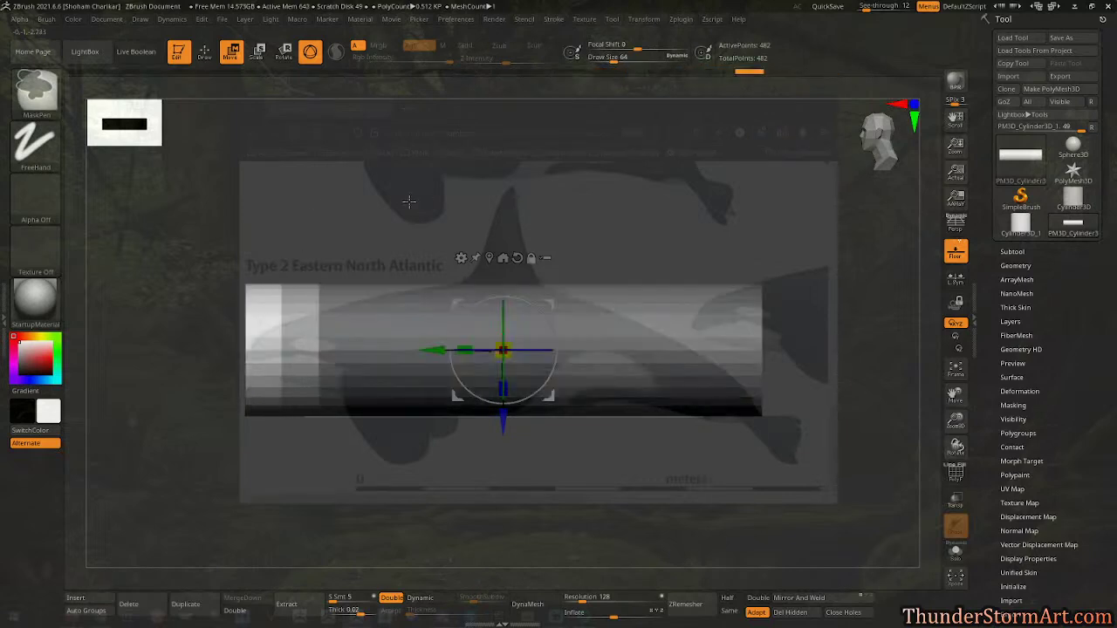
pyautogui.keyDown('ctrl'); pyautogui.click(362, 169); pyautogui.keyUp('ctrl')
pyautogui.keyDown('ctrl'); pyautogui.click(327, 187); pyautogui.keyUp('ctrl')
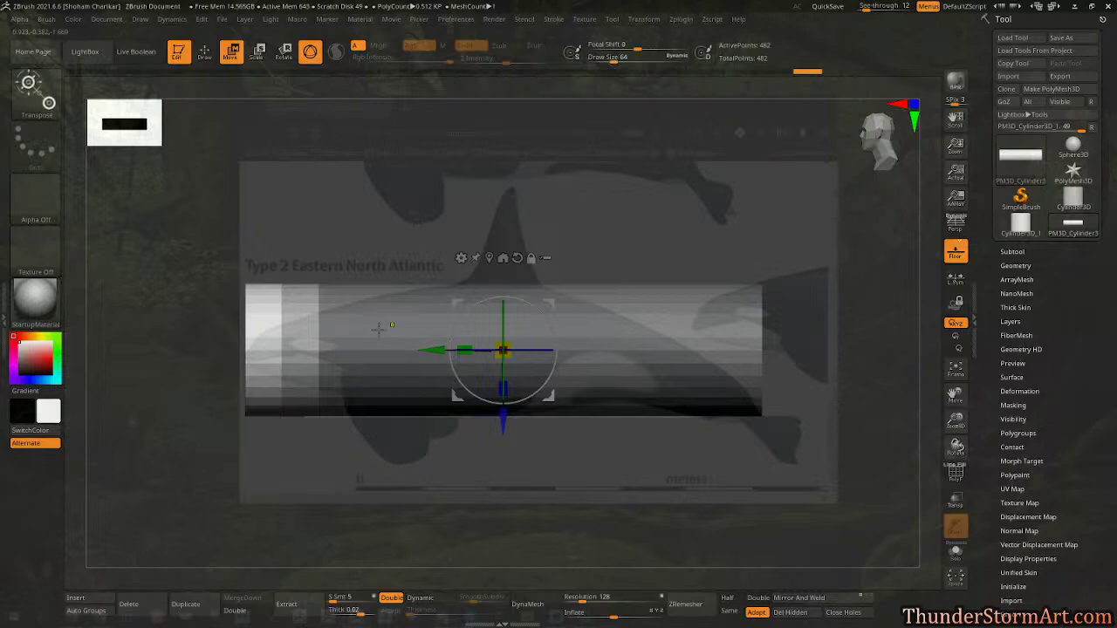
# Blur the mask's edge and move the unlocked gizmo to the cylinder's head end.
pyautogui.keyDown('ctrl'); pyautogui.click(379, 330); pyautogui.keyUp('ctrl')
pyautogui.keyDown('ctrl'); pyautogui.click(691, 338); pyautogui.keyUp('ctrl')
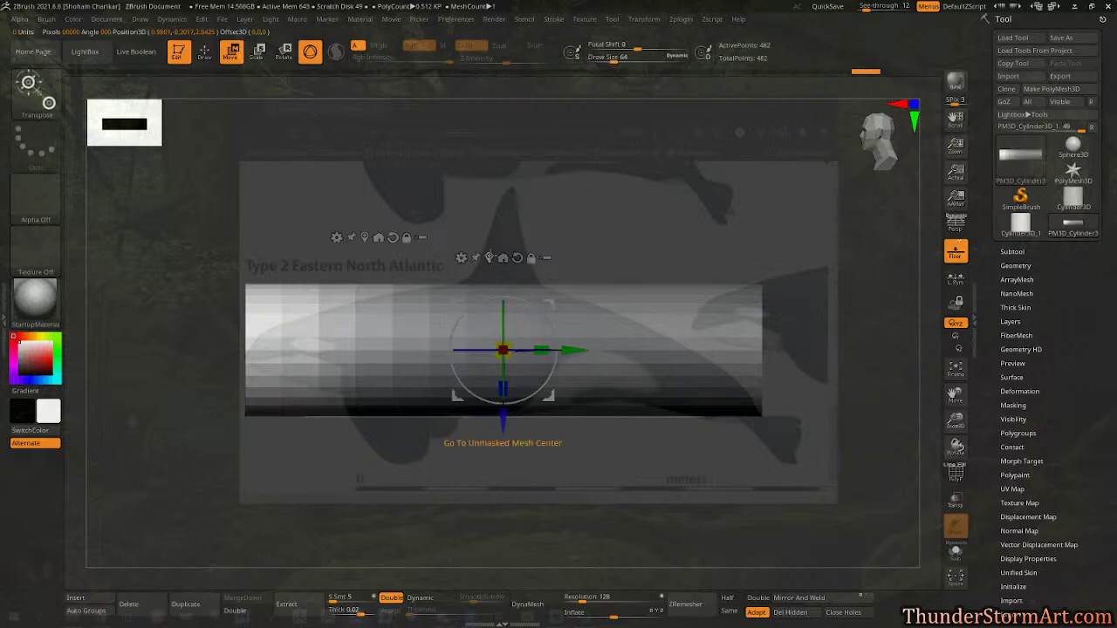
pyautogui.click(490, 257)
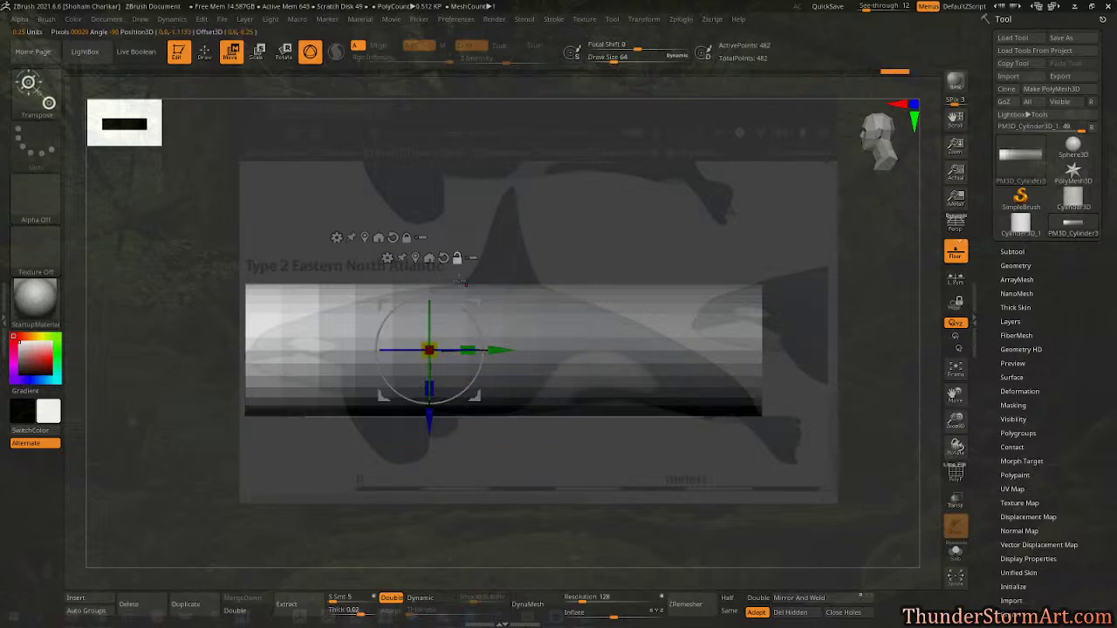
pyautogui.click(457, 258)
pyautogui.moveTo(502, 350)
pyautogui.mouseDown()
pyautogui.moveTo(430, 350)
pyautogui.moveTo(644, 350)
pyautogui.moveTo(342, 350)
pyautogui.moveTo(671, 351)
pyautogui.moveTo(508, 335)
pyautogui.moveTo(507, 350)
pyautogui.mouseUp()
pyautogui.moveTo(404, 355); pyautogui.dragTo(317, 360)
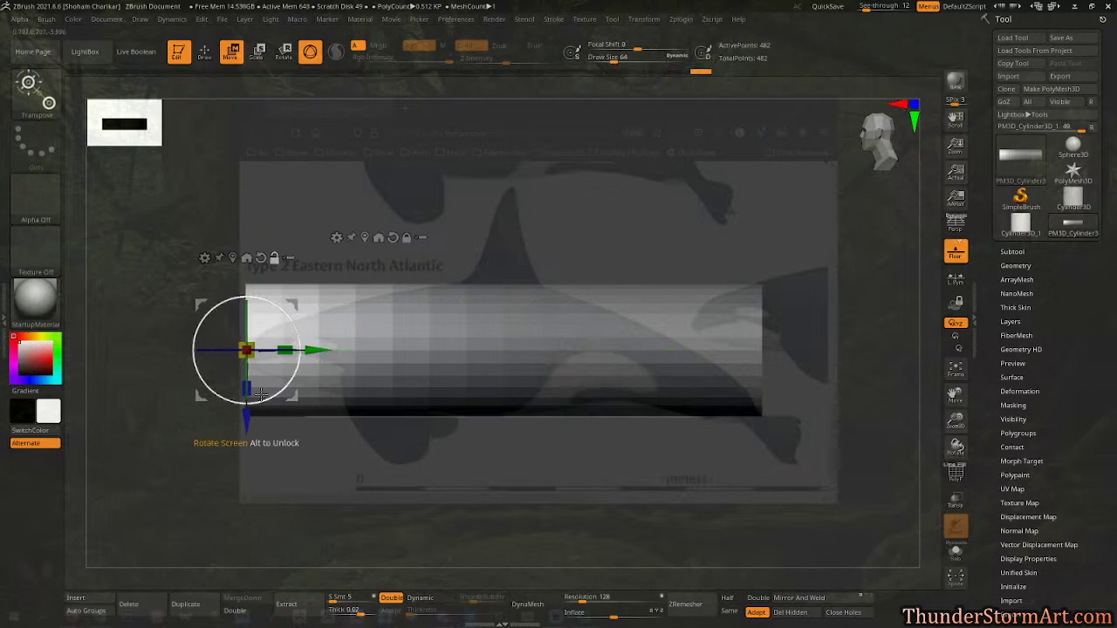
# Lower the cylinder's unmasked head end slightly, scale it down to the orca's snout, and clear the mask.
pyautogui.moveTo(247, 418); pyautogui.dragTo(248, 426)
pyautogui.moveTo(247, 356); pyautogui.dragTo(230, 434)
pyautogui.keyDown('ctrl'); pyautogui.moveTo(411, 466); pyautogui.dragTo(426, 471); pyautogui.keyUp('ctrl')
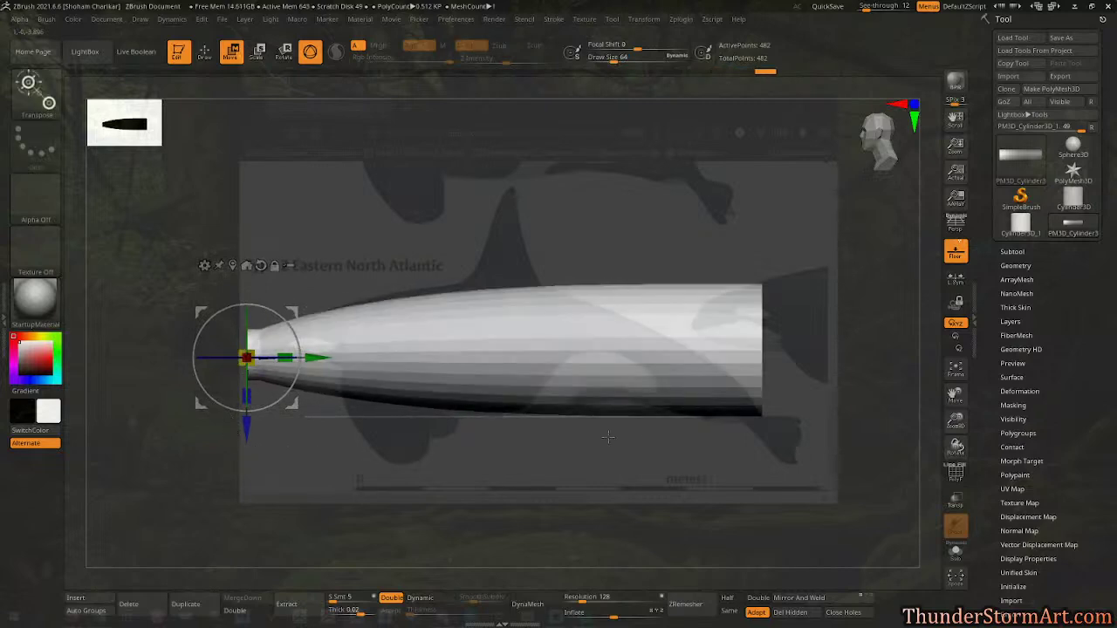
# Mask the cylinder's tail end, invert the mask so only that end stays editable, and blur the mask's edge.
pyautogui.press('ctrl')
pyautogui.keyDown('ctrl'); pyautogui.moveTo(812, 239); pyautogui.dragTo(742, 472); pyautogui.keyUp('ctrl')
pyautogui.moveTo(805, 261)
pyautogui.keyDown('ctrl'); pyautogui.mouseDown()
pyautogui.moveTo(727, 425)
pyautogui.moveTo(732, 451)
pyautogui.mouseUp(); pyautogui.keyUp('ctrl')
pyautogui.keyDown('ctrl'); pyautogui.moveTo(802, 239); pyautogui.dragTo(691, 452); pyautogui.keyUp('ctrl')
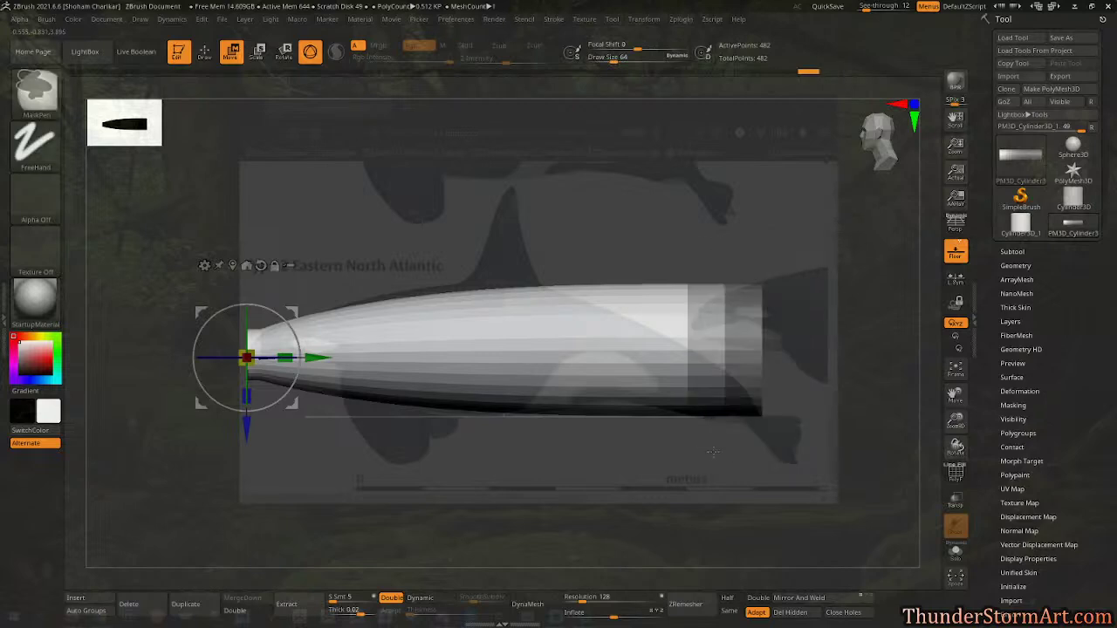
pyautogui.keyDown('ctrl'); pyautogui.click(713, 452); pyautogui.keyUp('ctrl')
pyautogui.keyDown('ctrl'); pyautogui.click(528, 342); pyautogui.keyUp('ctrl')
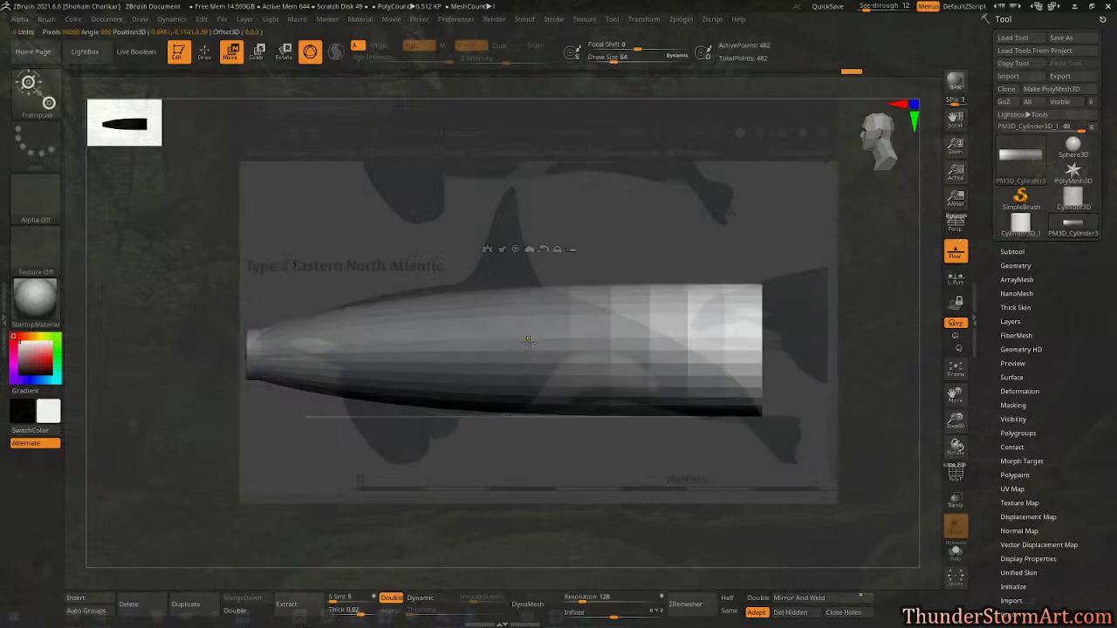
pyautogui.press('y')
pyautogui.keyDown('ctrl'); pyautogui.click(528, 340); pyautogui.keyUp('ctrl')
pyautogui.keyDown('ctrl'); pyautogui.click(603, 339); pyautogui.keyUp('ctrl')
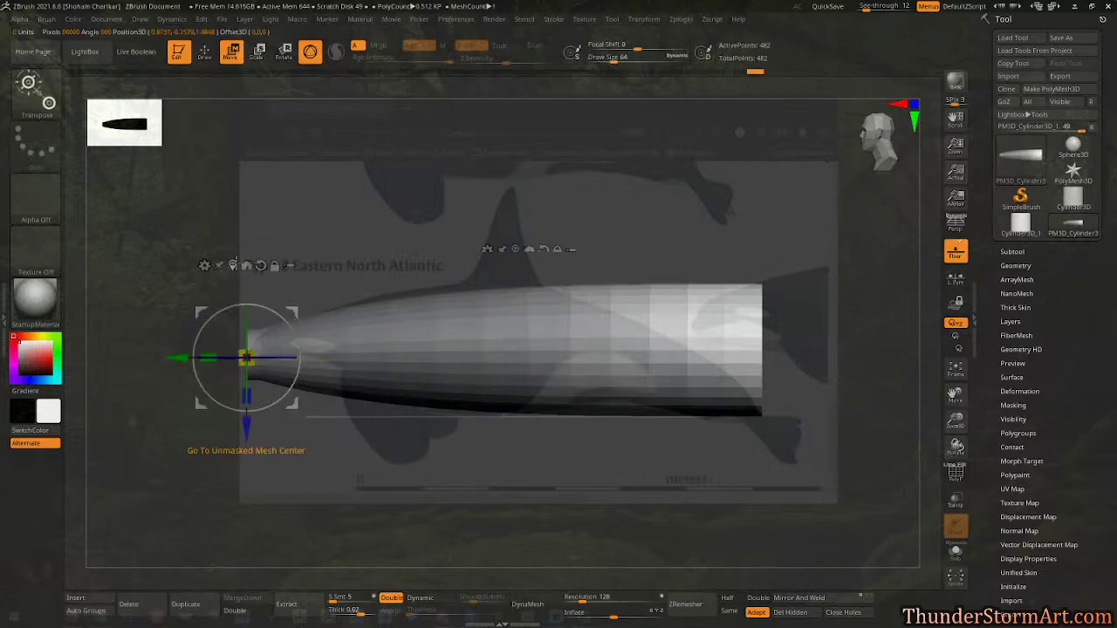
# Centre the gizmo on the unmasked tail end, scale the end down, and move and rotate it towards the reference tail.
pyautogui.click(233, 265)
pyautogui.keyDown('alt'); pyautogui.moveTo(451, 350); pyautogui.dragTo(693, 379); pyautogui.keyUp('alt')
pyautogui.moveTo(763, 350); pyautogui.dragTo(756, 475)
pyautogui.moveTo(814, 426); pyautogui.dragTo(813, 441)
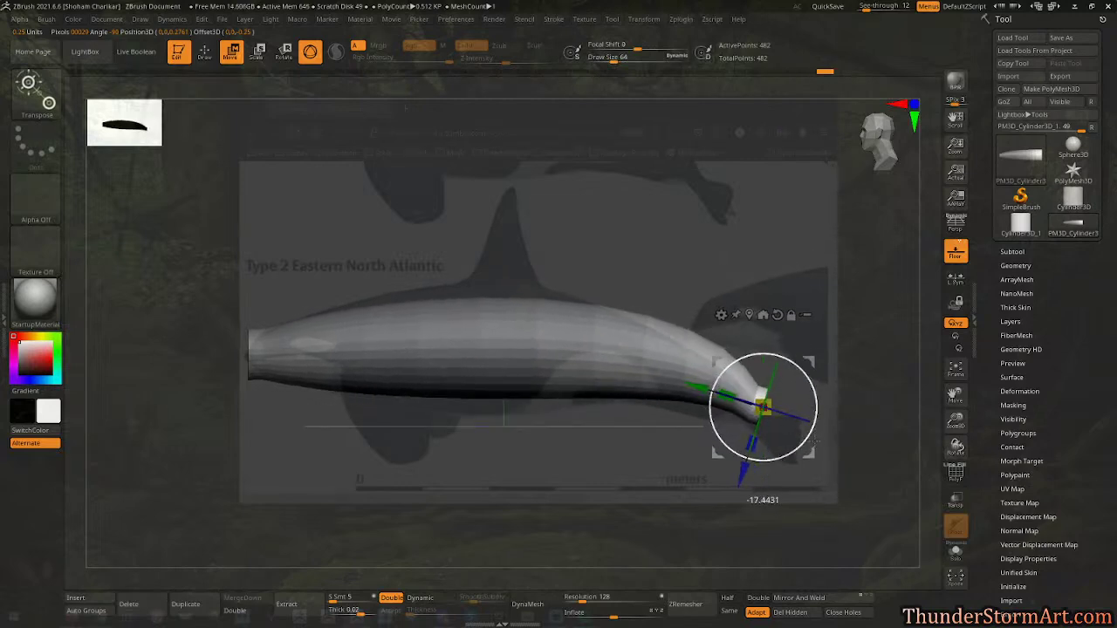
# Undo the last two tail adjustments, and rotate and reposition the tail end to follow the reference's downward curve.
pyautogui.hotkey('ctrl', 'z')
pyautogui.hotkey('ctrl', 'z')
pyautogui.moveTo(805, 387)
pyautogui.mouseDown()
pyautogui.moveTo(801, 407)
pyautogui.moveTo(734, 423)
pyautogui.moveTo(720, 460)
pyautogui.moveTo(728, 491)
pyautogui.mouseUp()
pyautogui.moveTo(796, 396); pyautogui.dragTo(799, 385)
pyautogui.moveTo(736, 497); pyautogui.dragTo(738, 490)
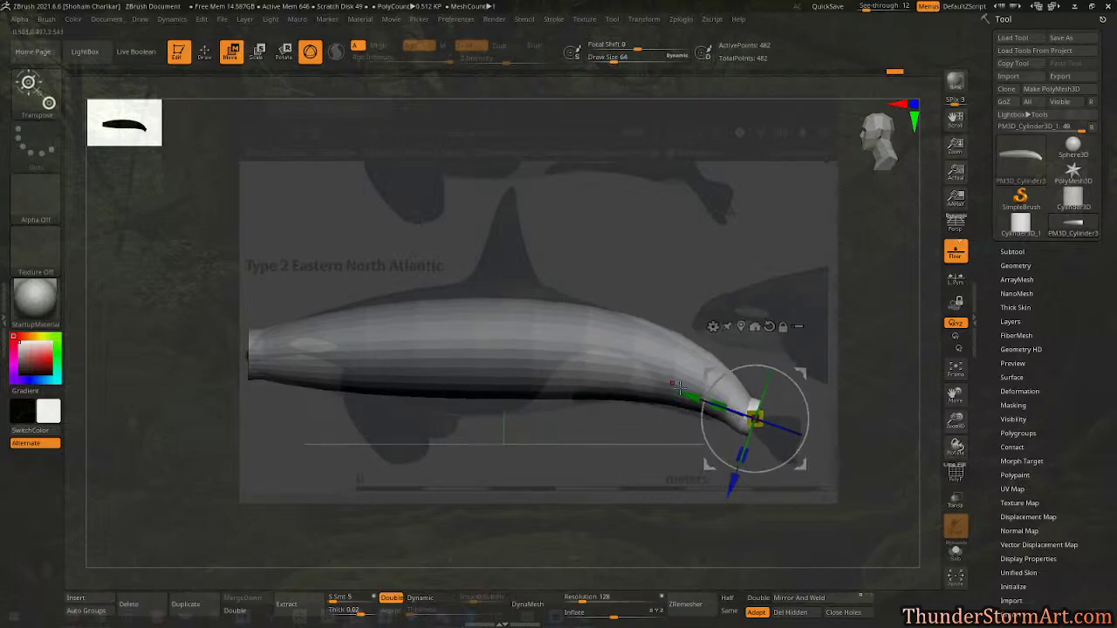
# Replace the mask with a blurred, inverted one that leaves the body's middle editable, and centre the realigned gizmo there.
pyautogui.keyDown('ctrl'); pyautogui.moveTo(724, 262); pyautogui.dragTo(632, 249); pyautogui.keyUp('ctrl')
pyautogui.keyDown('ctrl'); pyautogui.moveTo(433, 256); pyautogui.dragTo(569, 446); pyautogui.keyUp('ctrl')
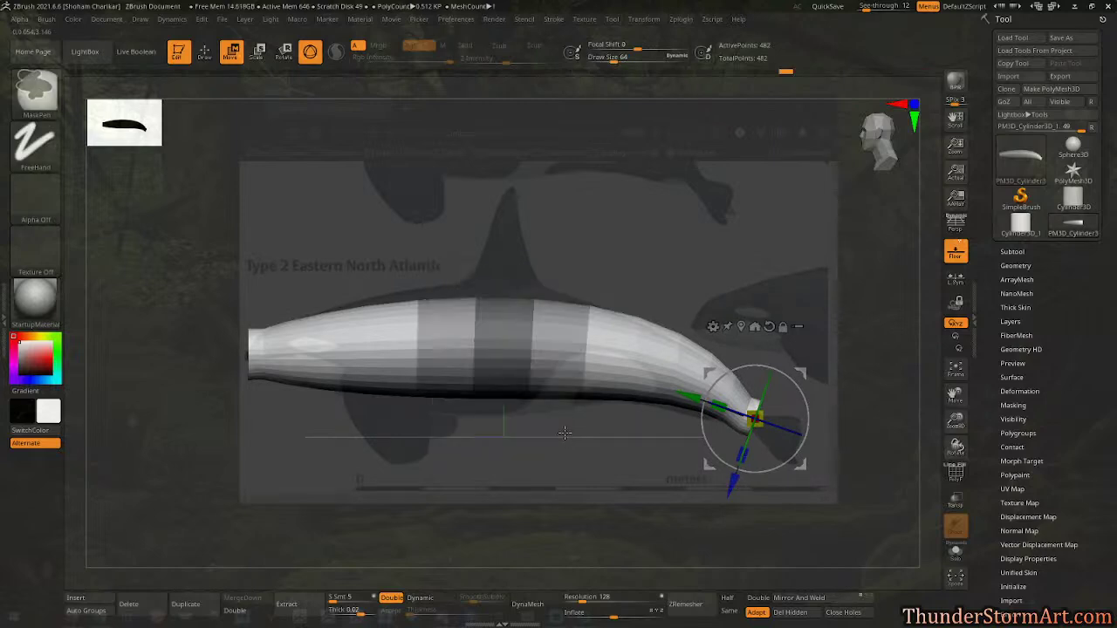
pyautogui.keyDown('ctrl'); pyautogui.click(611, 279); pyautogui.keyUp('ctrl')
pyautogui.keyDown('ctrl'); pyautogui.click(508, 340); pyautogui.keyUp('ctrl')
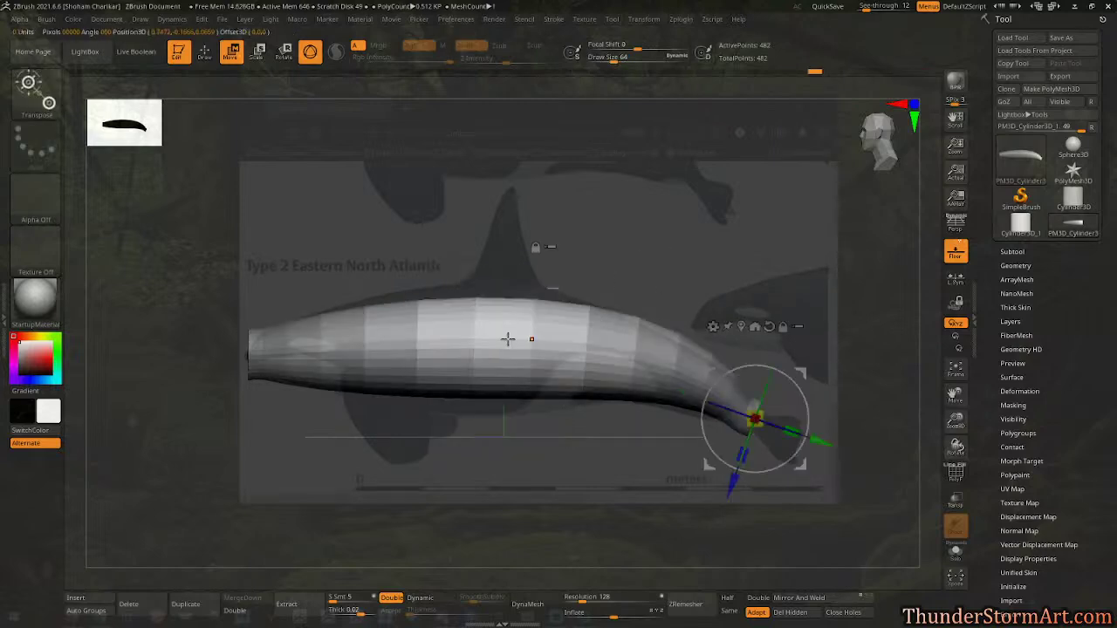
pyautogui.keyDown('alt'); pyautogui.click(769, 327); pyautogui.keyUp('alt')
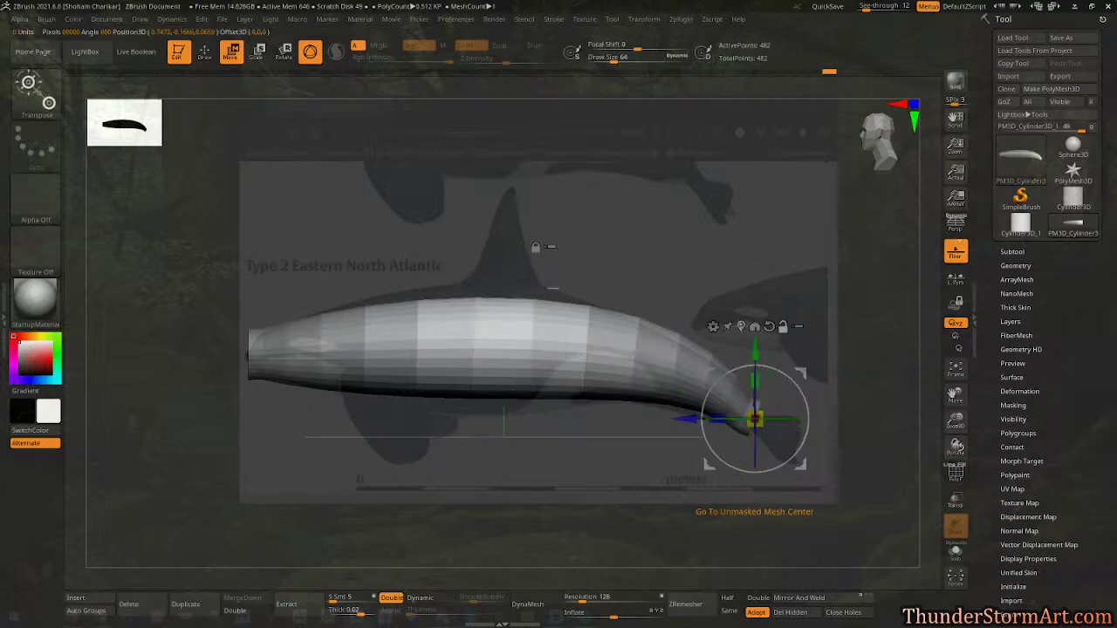
pyautogui.click(755, 326)
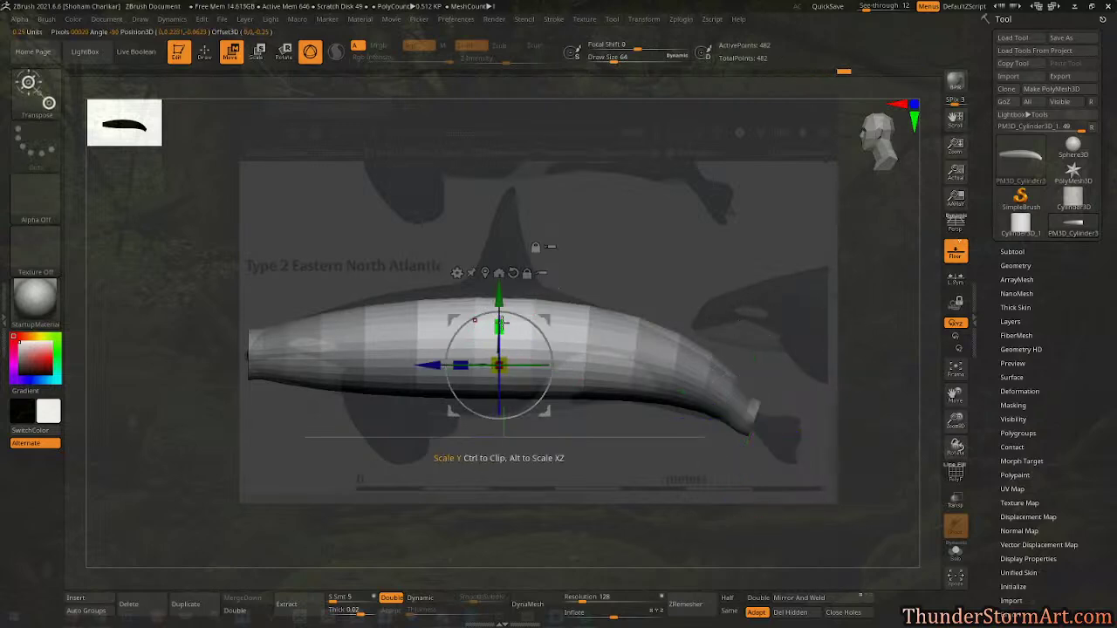
# Try scaling the body's middle section along Y and check its shape from the front.
pyautogui.moveTo(500, 328); pyautogui.dragTo(558, 249)
pyautogui.moveTo(632, 260); pyautogui.dragTo(663, 269)
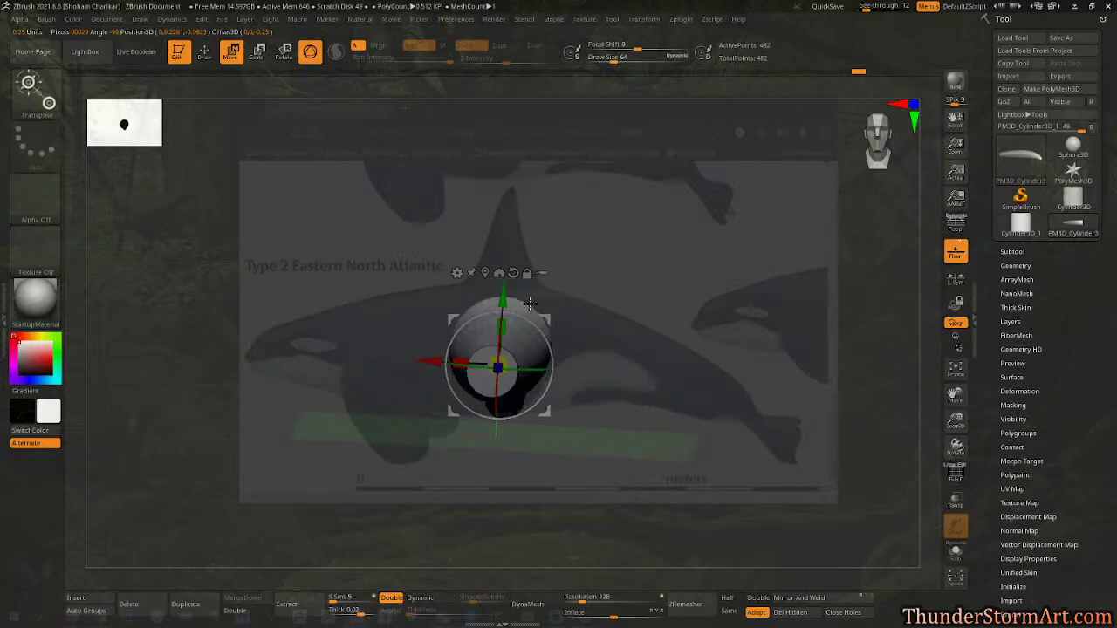
pyautogui.keyDown('shift'); pyautogui.moveTo(642, 343); pyautogui.dragTo(622, 379); pyautogui.keyUp('shift')
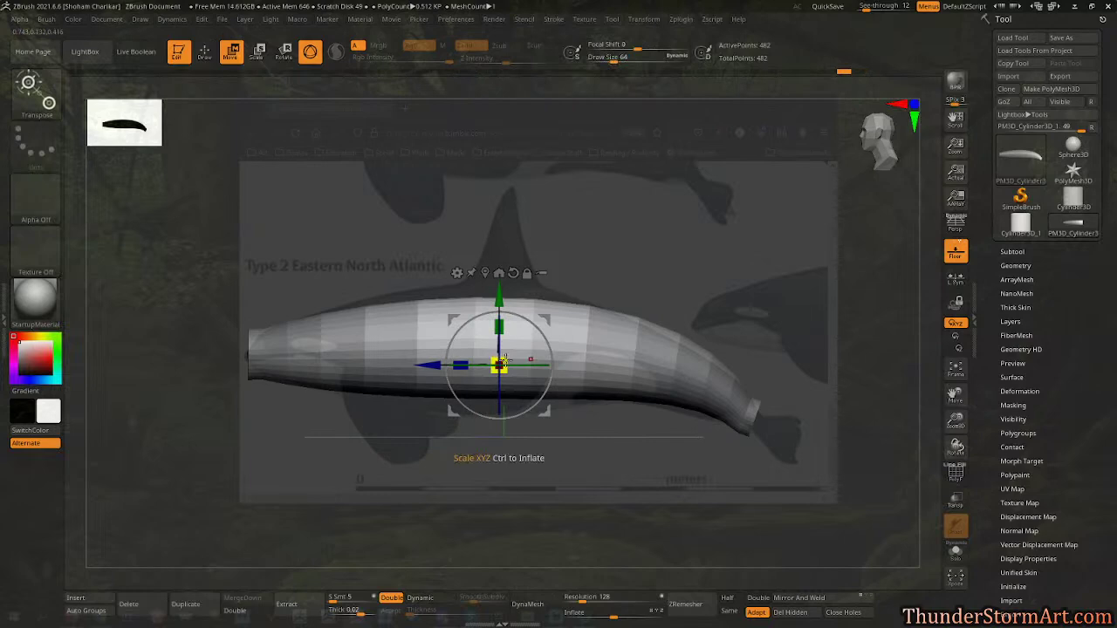
# Scale the body's middle section up uniformly, nudge it into line with the reference silhouette, and clear the mask.
pyautogui.moveTo(502, 362); pyautogui.dragTo(528, 332)
pyautogui.moveTo(428, 365); pyautogui.dragTo(421, 365)
pyautogui.moveTo(495, 297); pyautogui.dragTo(493, 298)
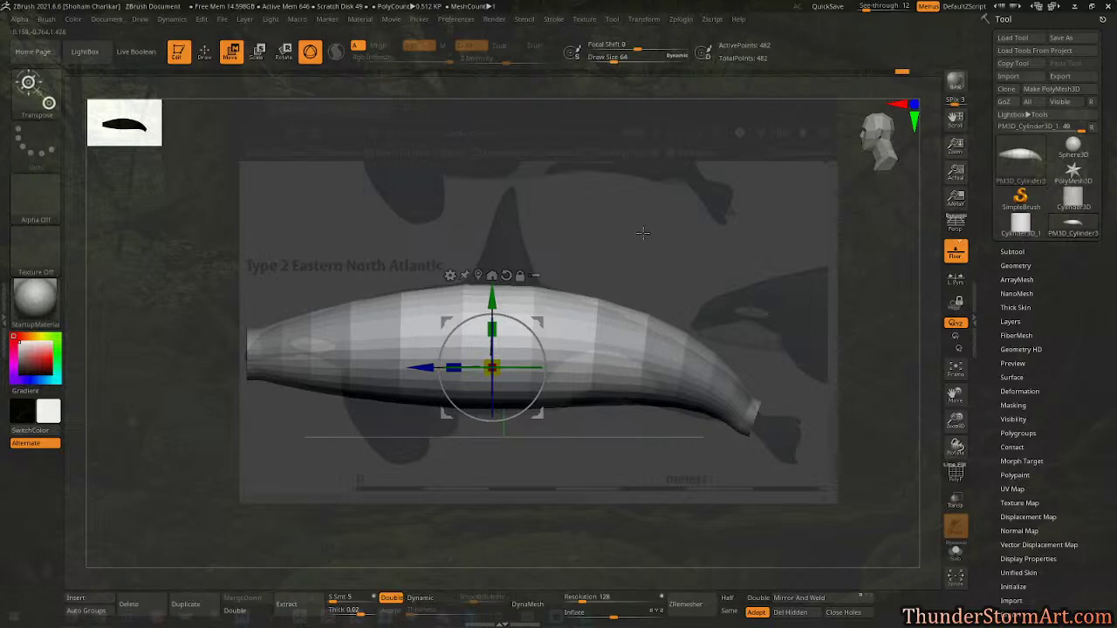
pyautogui.keyDown('ctrl'); pyautogui.moveTo(648, 235); pyautogui.dragTo(650, 226); pyautogui.keyUp('ctrl')
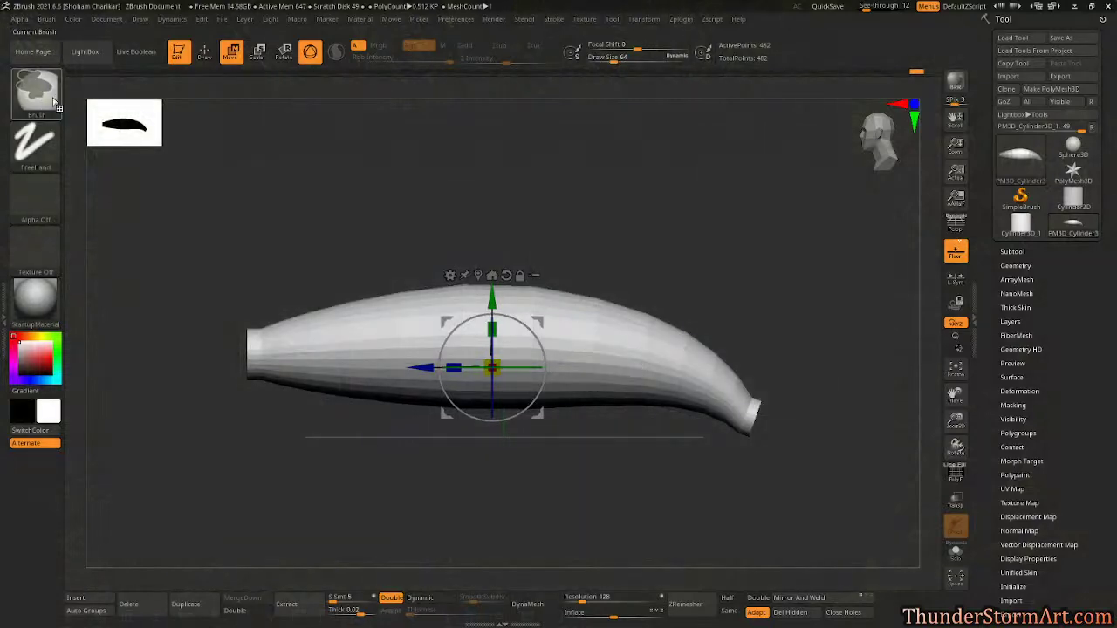
# Set the masking brush to MaskLasso and try lasso strokes in the empty area above the body.
pyautogui.click(38, 96)
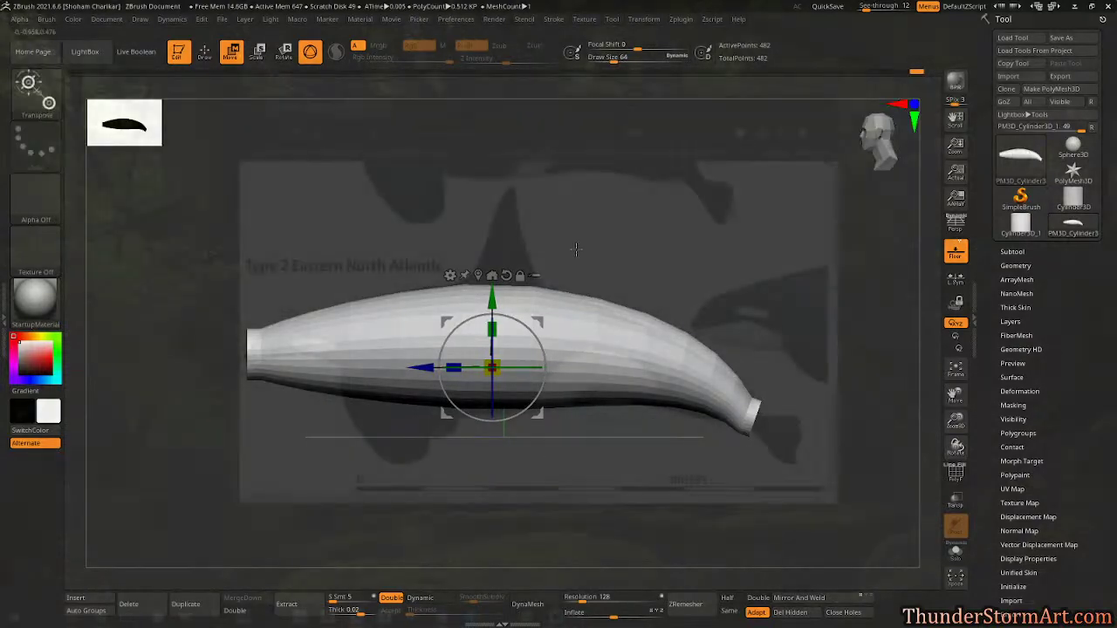
pyautogui.keyDown('ctrl'); pyautogui.click(40, 94); pyautogui.keyUp('ctrl')
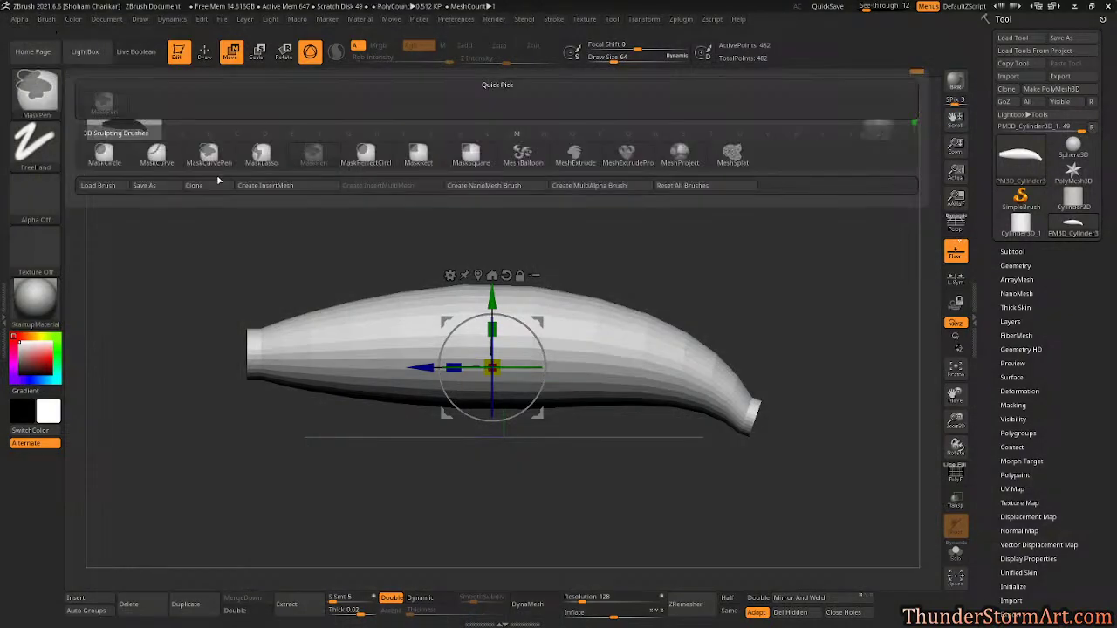
pyautogui.click(258, 157)
pyautogui.moveTo(351, 208)
pyautogui.keyDown('ctrl'); pyautogui.mouseDown()
pyautogui.moveTo(226, 318)
pyautogui.moveTo(375, 281)
pyautogui.moveTo(384, 237)
pyautogui.mouseUp(); pyautogui.keyUp('ctrl')
pyautogui.keyDown('ctrl'); pyautogui.moveTo(446, 219); pyautogui.dragTo(531, 209); pyautogui.keyUp('ctrl')
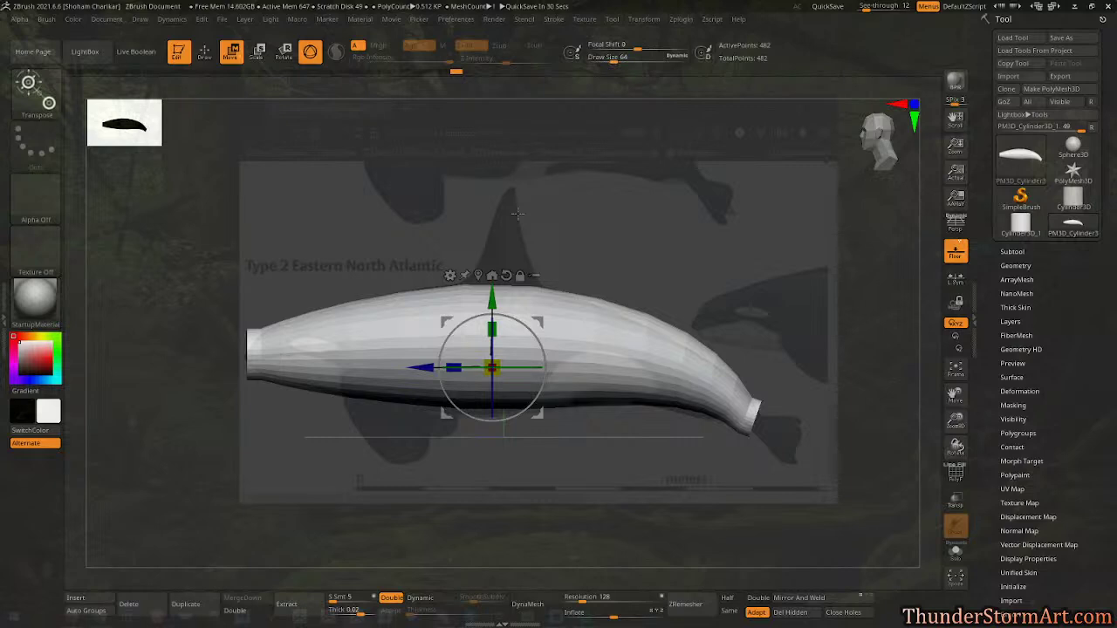
# Switch from the gizmo to the Move brush with a draw size of about 812, and set See-through to 30.
pyautogui.press('q')
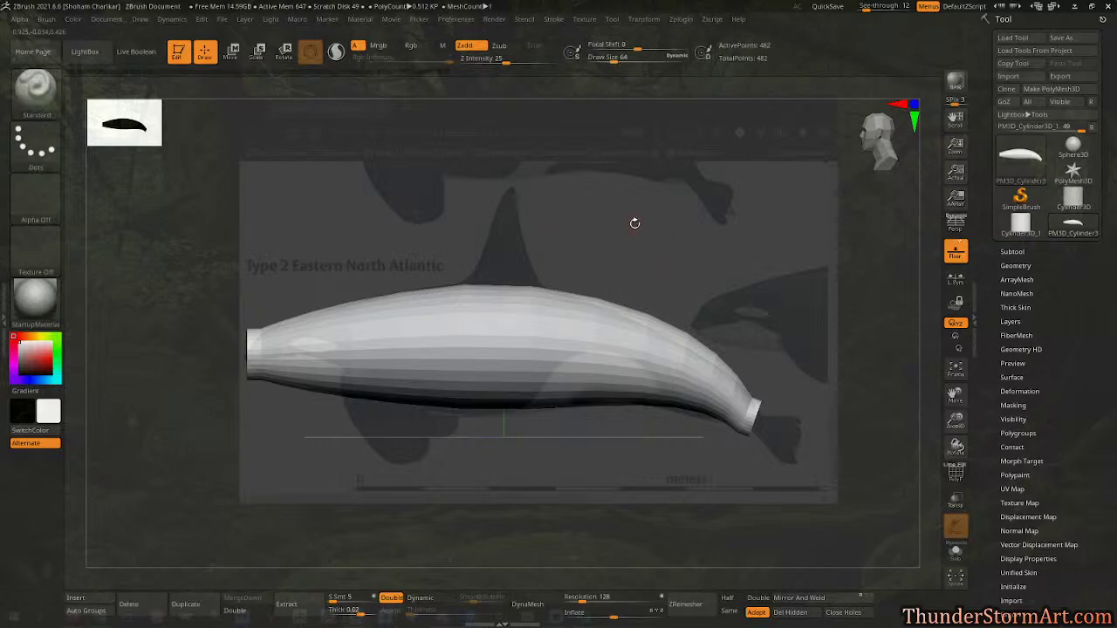
pyautogui.press('b')
pyautogui.press('m')
pyautogui.press('v')
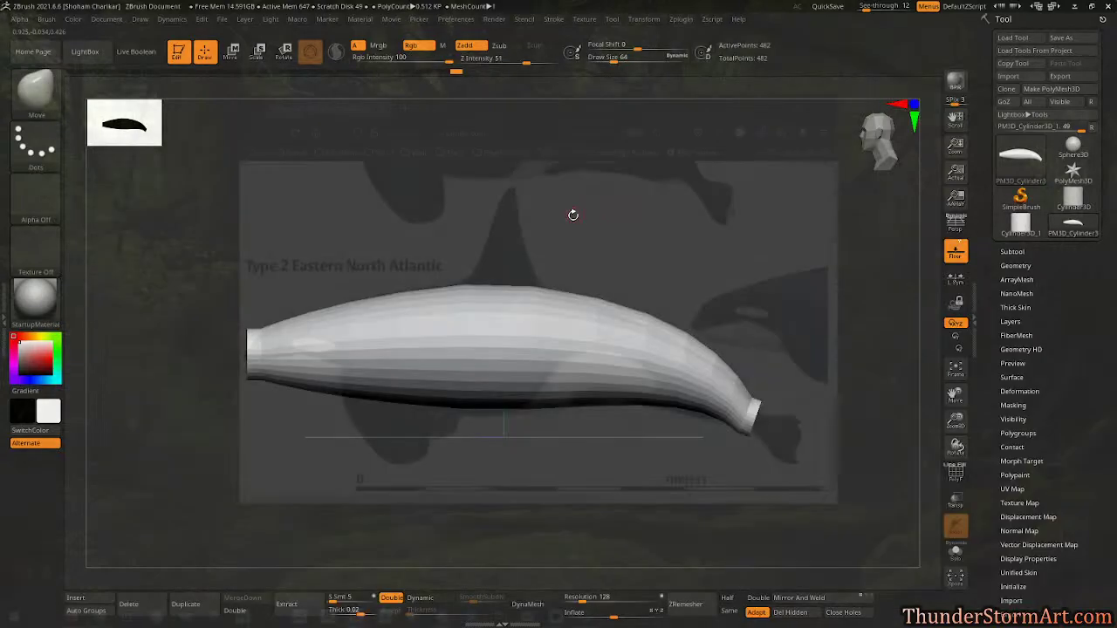
pyautogui.press('s')
pyautogui.moveTo(596, 225); pyautogui.dragTo(614, 224)
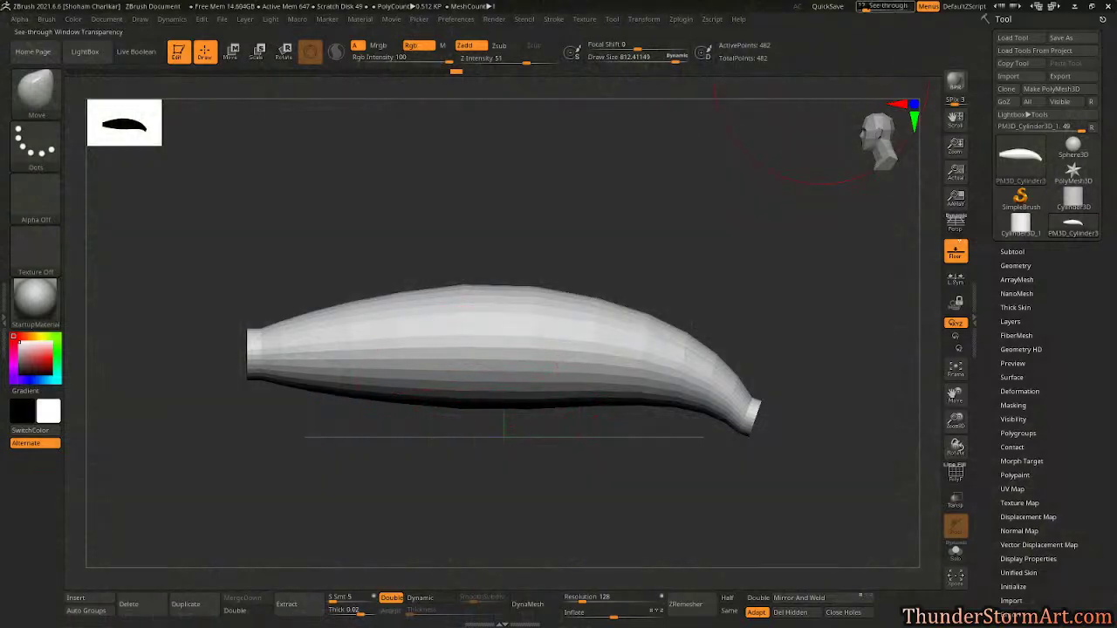
pyautogui.moveTo(866, 7); pyautogui.dragTo(875, 8)
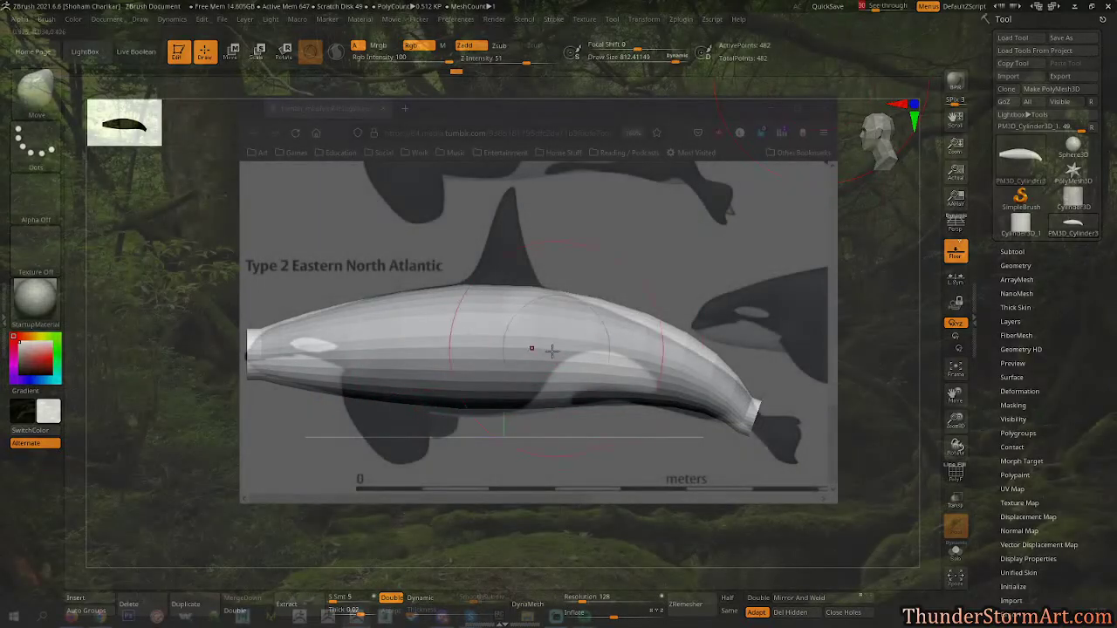
# Try pulling the belly down with the Move brush at a draw size of about 257.
pyautogui.press('s')
pyautogui.moveTo(468, 446); pyautogui.dragTo(475, 447)
pyautogui.press('s')
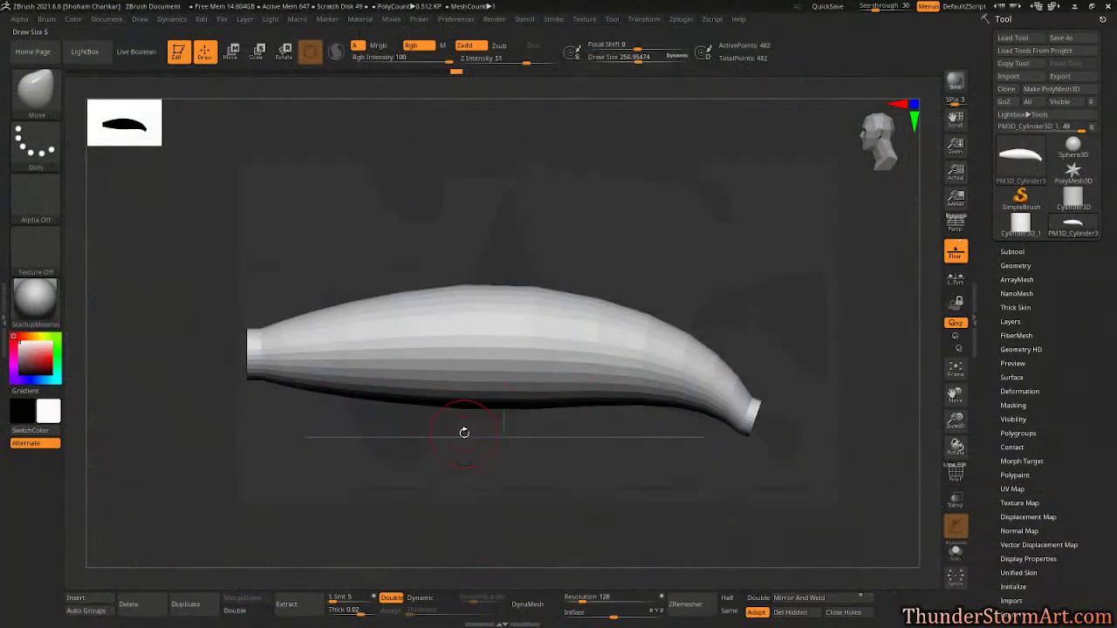
pyautogui.moveTo(464, 436); pyautogui.dragTo(463, 435)
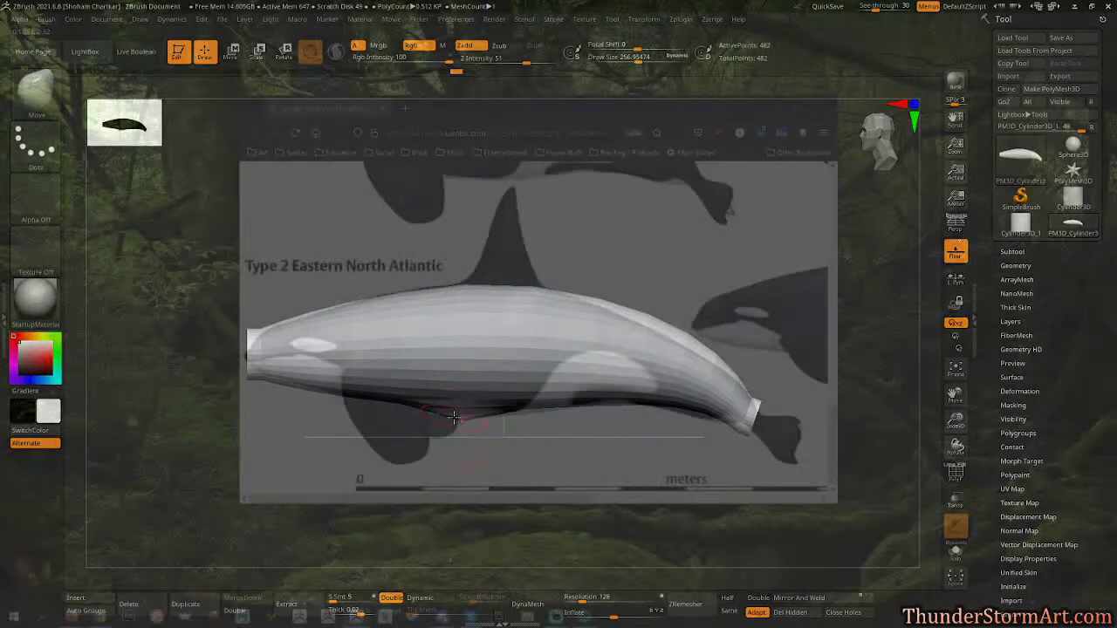
# Raise the Move brush's draw size to 1000 and reshape the belly, back and tail to match the reference outline.
pyautogui.press('s')
pyautogui.moveTo(476, 454); pyautogui.dragTo(543, 457)
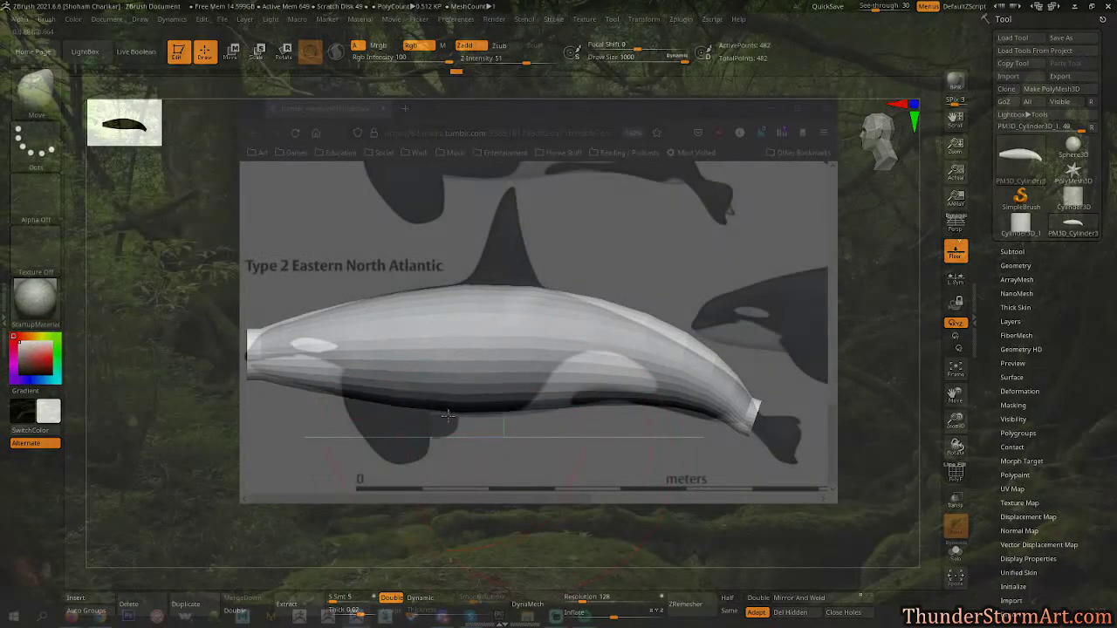
pyautogui.moveTo(493, 412); pyautogui.dragTo(493, 420)
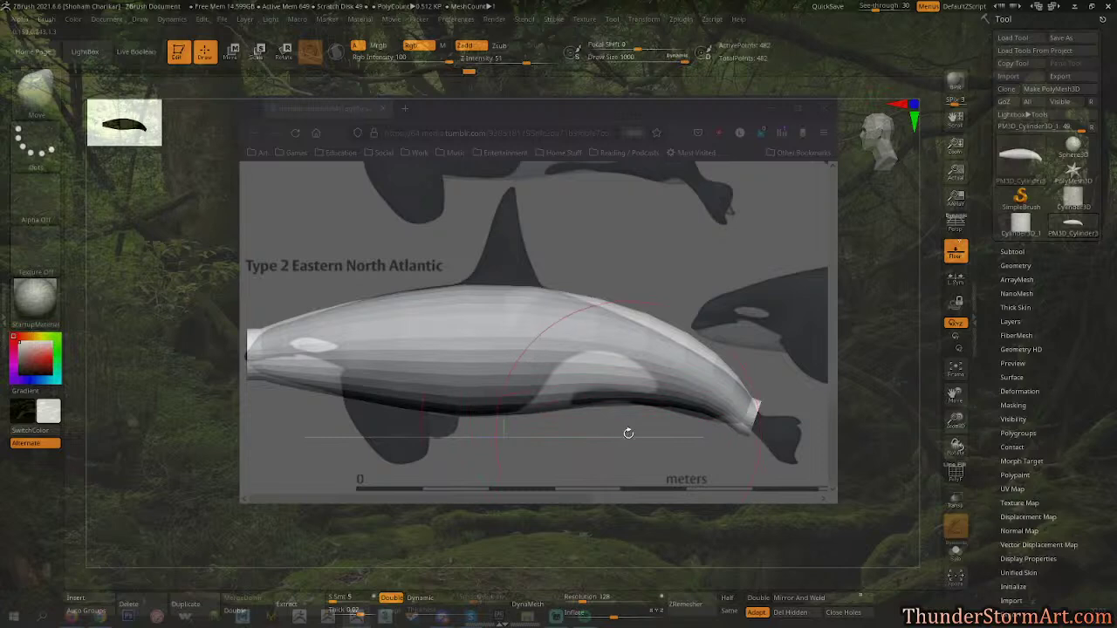
pyautogui.moveTo(704, 365); pyautogui.dragTo(699, 377)
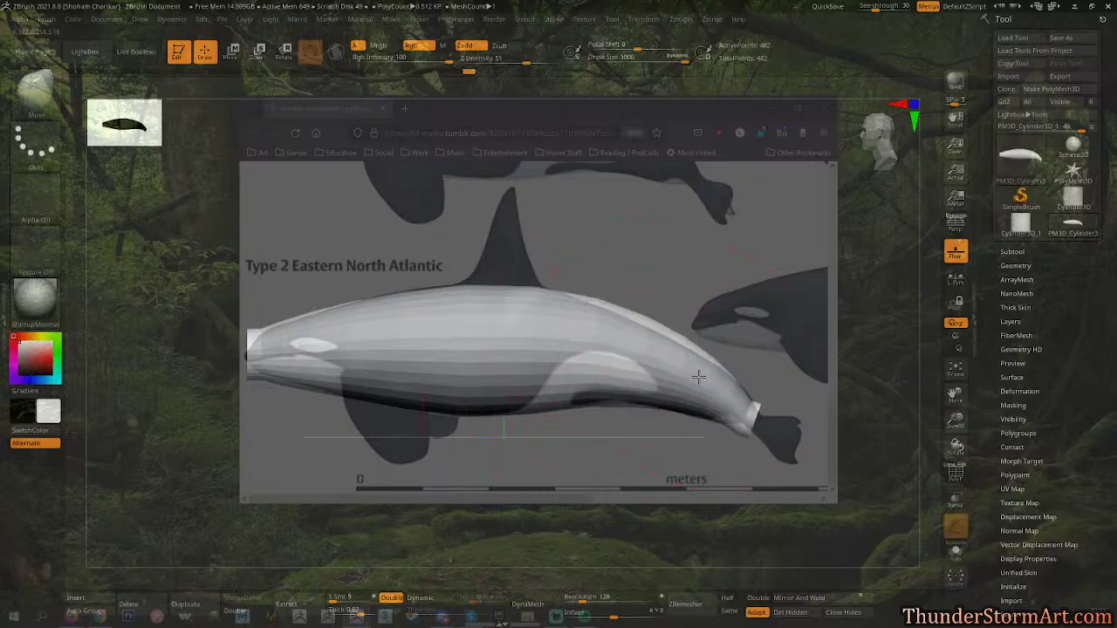
pyautogui.moveTo(678, 337); pyautogui.dragTo(647, 335)
pyautogui.moveTo(637, 403)
pyautogui.mouseDown()
pyautogui.moveTo(643, 326)
pyautogui.moveTo(464, 286)
pyautogui.moveTo(270, 350)
pyautogui.moveTo(315, 332)
pyautogui.mouseUp()
# Try smoothing the head end with the Smooth brush's Z Intensity at 100, and undo the smoothing.
pyautogui.keyDown('shift'); pyautogui.moveTo(446, 322); pyautogui.dragTo(450, 313); pyautogui.keyUp('shift')
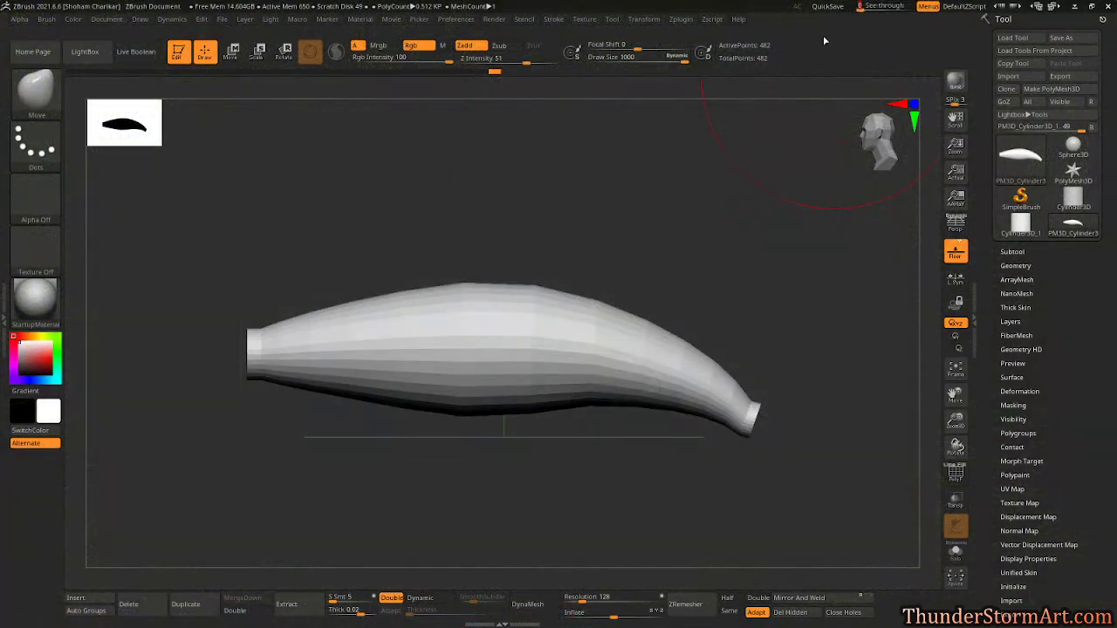
pyautogui.click(471, 58)
pyautogui.press('shift')
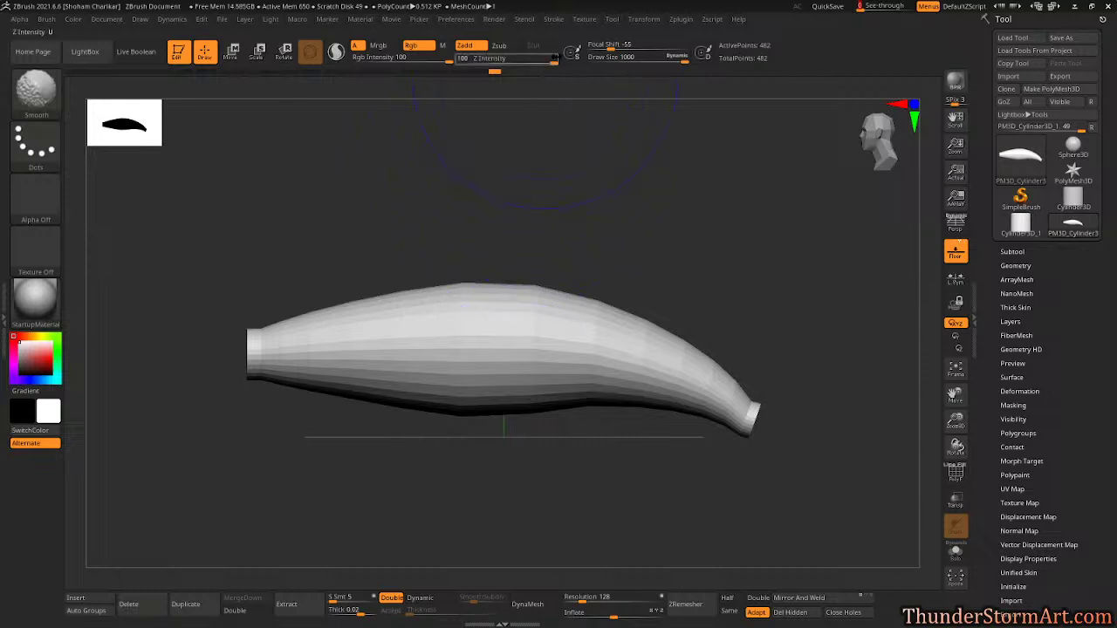
pyautogui.moveTo(553, 60); pyautogui.dragTo(500, 63)
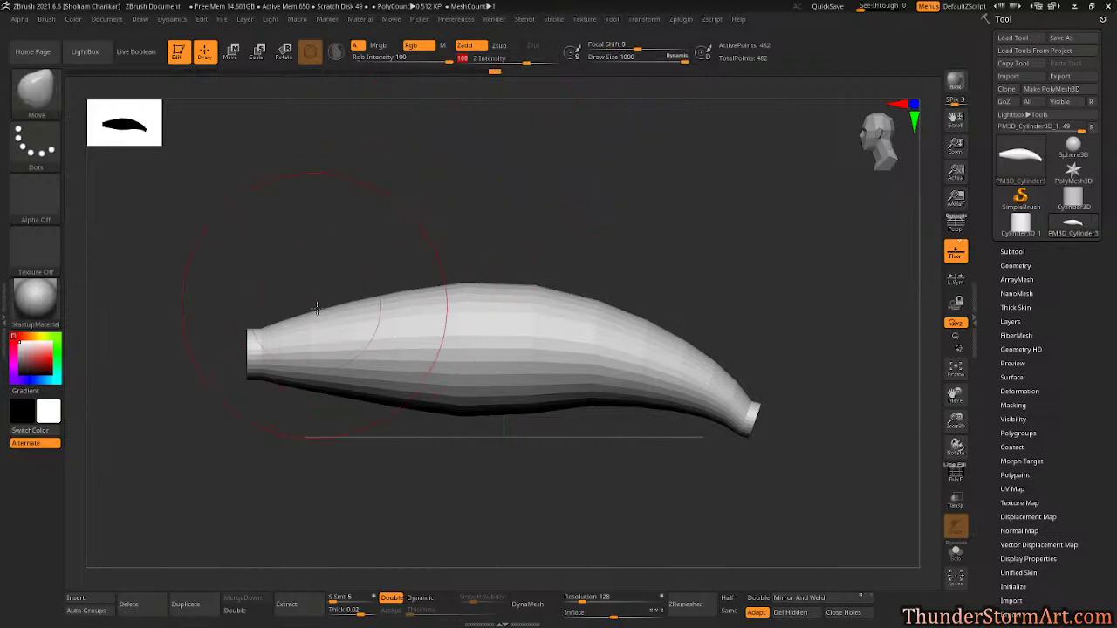
pyautogui.moveTo(280, 357); pyautogui.dragTo(264, 351)
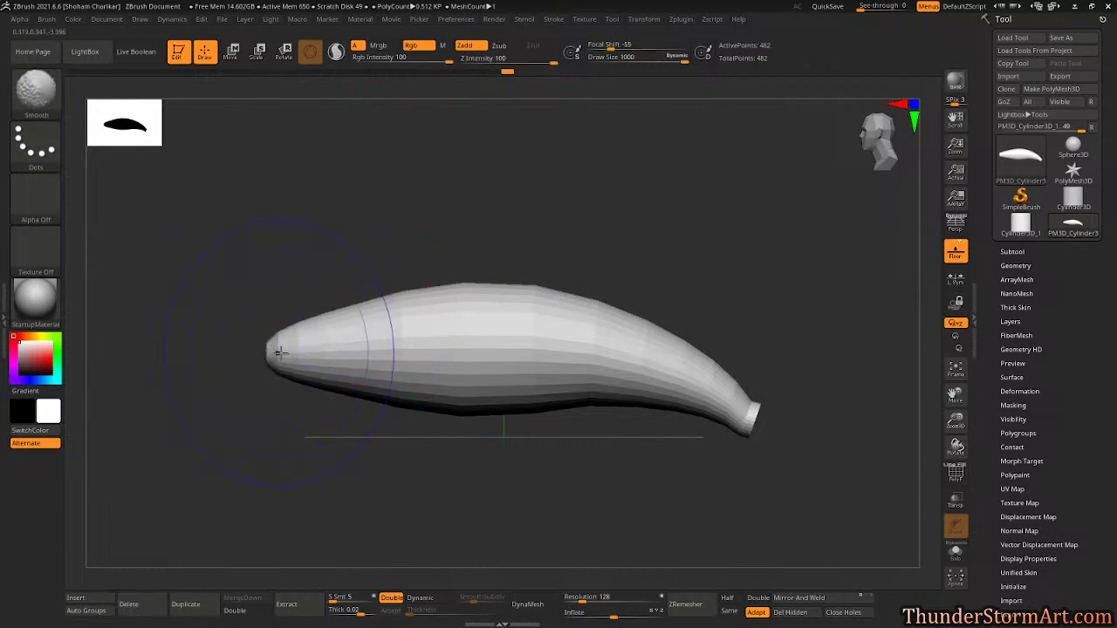
pyautogui.hotkey('ctrl', 'z')
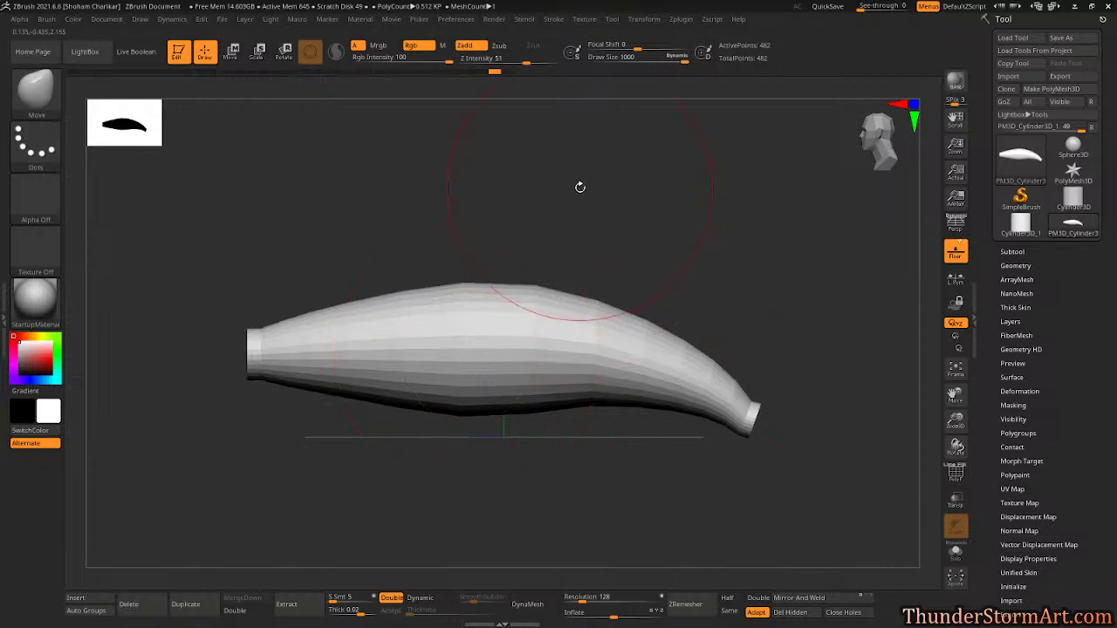
# Lower the Smooth brush's Z Intensity to about 44 and smooth the body's head and tail ends.
pyautogui.press('shift')
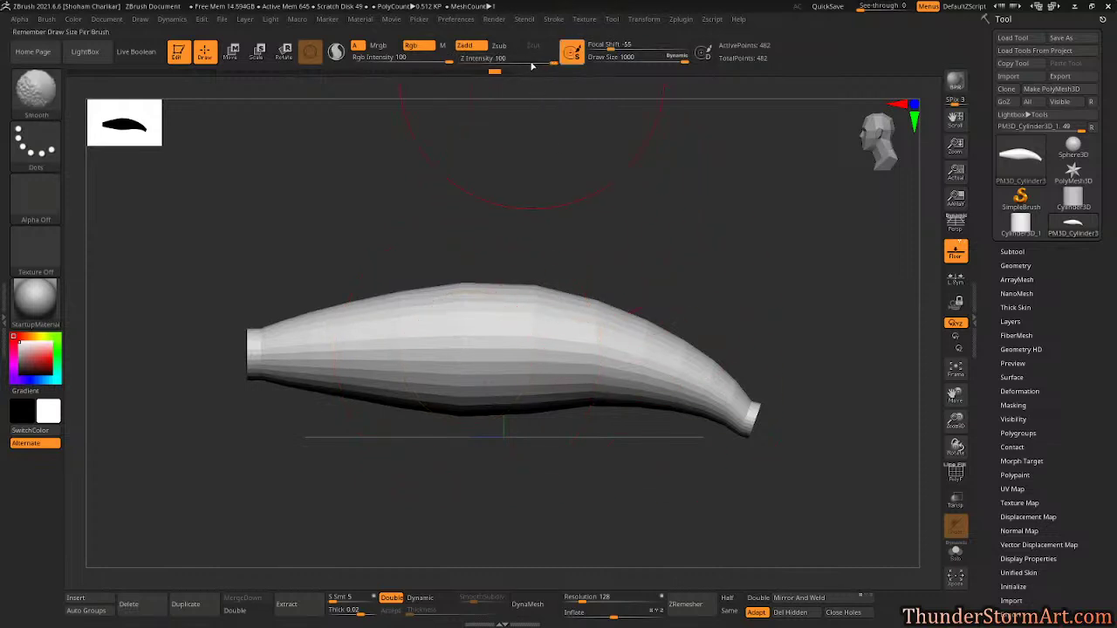
pyautogui.moveTo(553, 62); pyautogui.dragTo(526, 63)
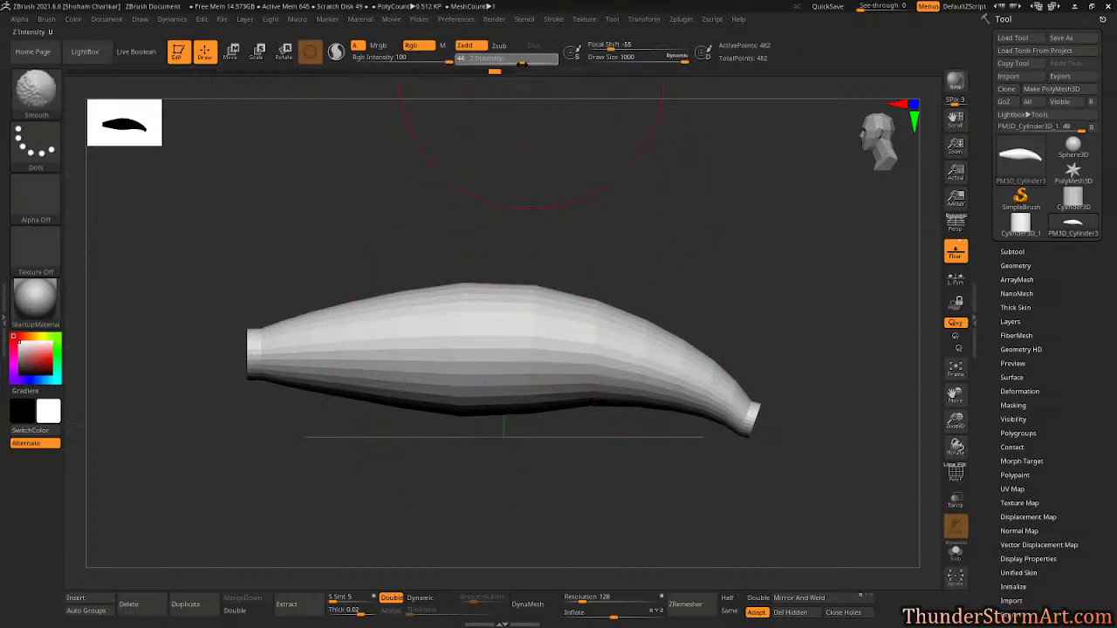
pyautogui.moveTo(264, 344)
pyautogui.keyDown('shift'); pyautogui.mouseDown()
pyautogui.moveTo(488, 351)
pyautogui.moveTo(747, 400)
pyautogui.moveTo(751, 414)
pyautogui.moveTo(695, 404)
pyautogui.moveTo(410, 294)
pyautogui.moveTo(349, 332)
pyautogui.moveTo(264, 355)
pyautogui.moveTo(627, 413)
pyautogui.mouseUp(); pyautogui.keyUp('shift')
# Set See-through to 24 and pull the back's upper edge up to the reference outline with the Move brush.
pyautogui.moveTo(860, 8); pyautogui.dragTo(874, 8)
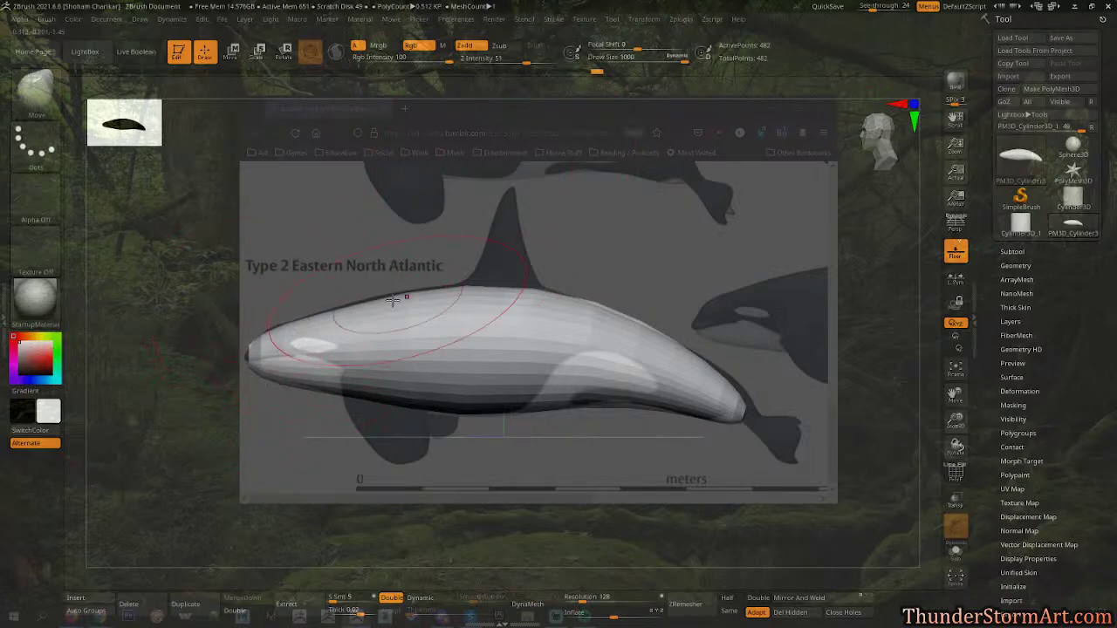
pyautogui.moveTo(375, 303); pyautogui.dragTo(376, 298)
pyautogui.moveTo(450, 293); pyautogui.dragTo(449, 288)
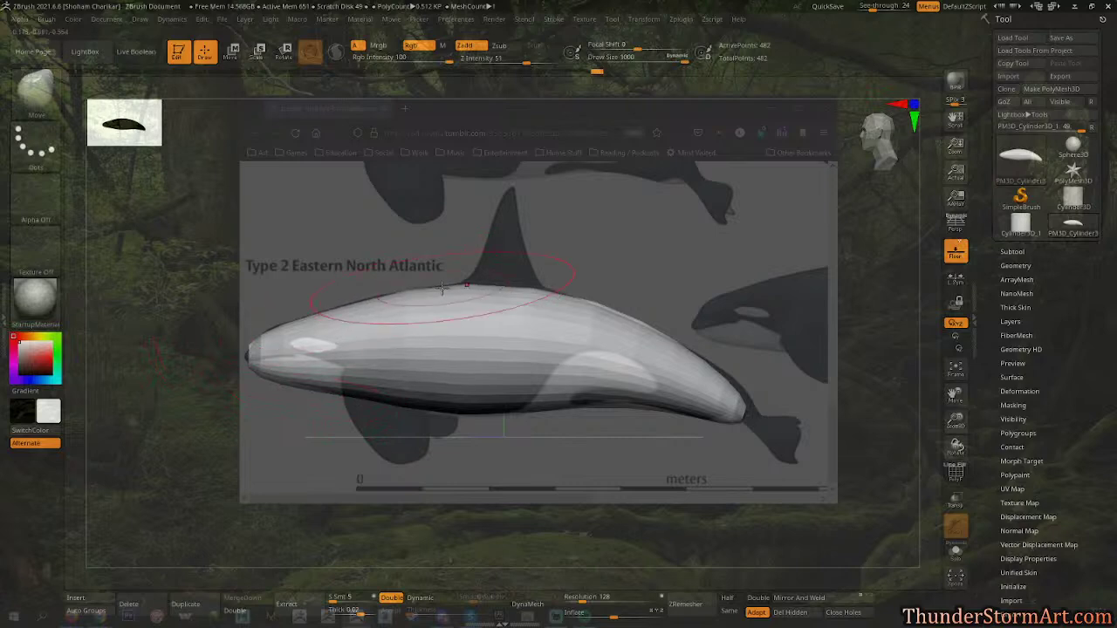
# Adjust the back's upper edge and stretch the tail end toward the reference flukes with the Move brush.
pyautogui.moveTo(535, 293); pyautogui.dragTo(536, 290)
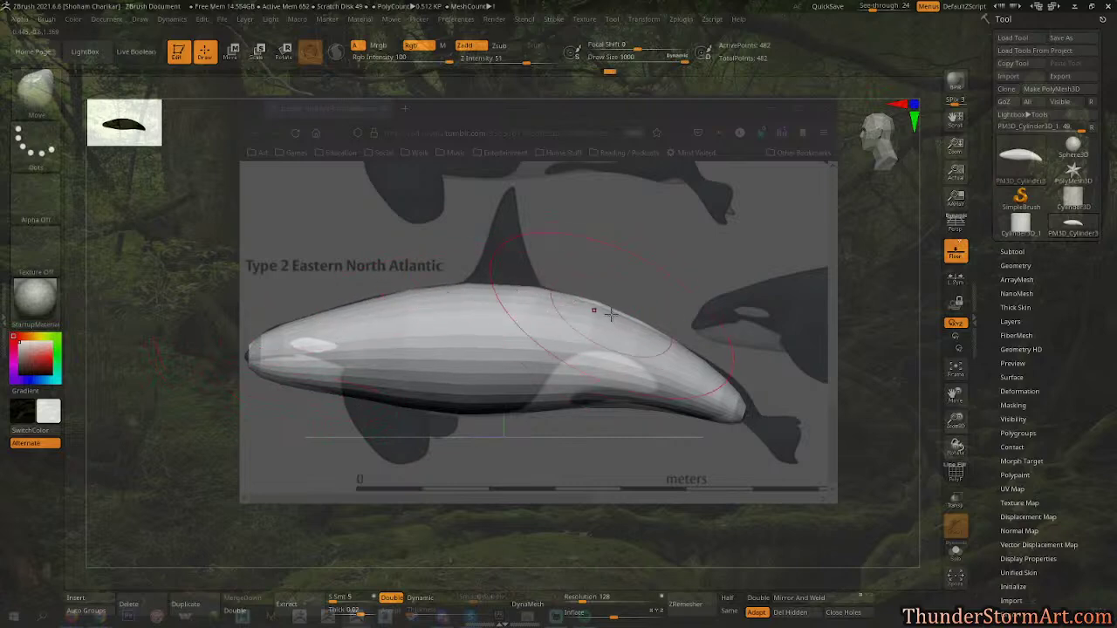
pyautogui.moveTo(736, 392)
pyautogui.mouseDown()
pyautogui.moveTo(749, 386)
pyautogui.moveTo(721, 417)
pyautogui.moveTo(756, 413)
pyautogui.mouseUp()
pyautogui.moveTo(704, 381); pyautogui.dragTo(713, 376)
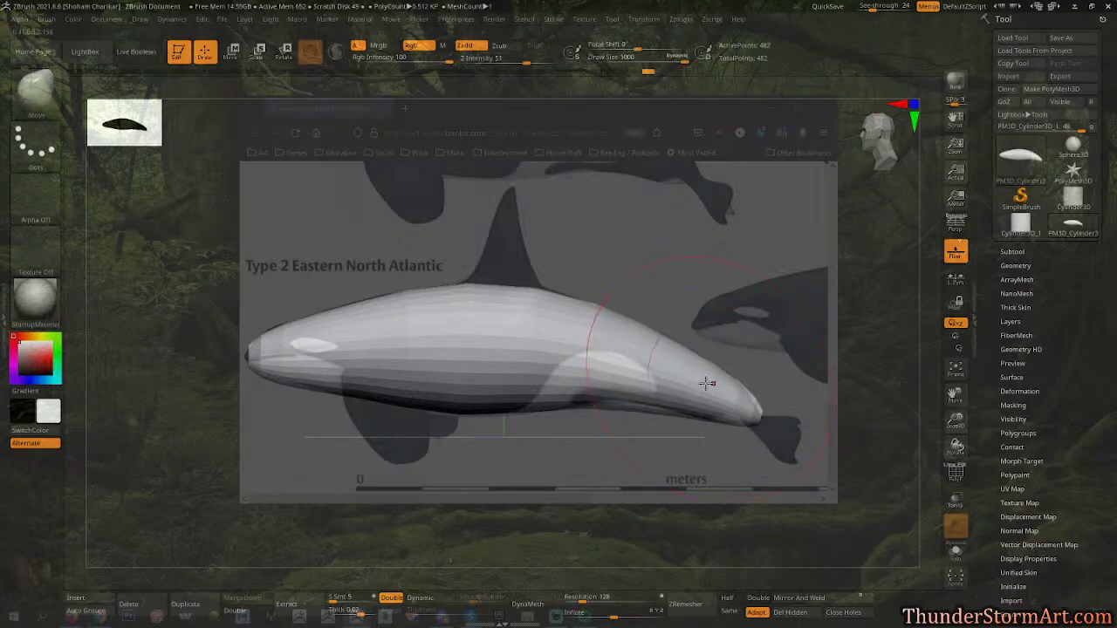
# Reduce the Move brush's draw size to about 568 and fit the tail's underside and the back behind the dorsal fin to the reference.
pyautogui.press('s')
pyautogui.moveTo(647, 452); pyautogui.dragTo(614, 451)
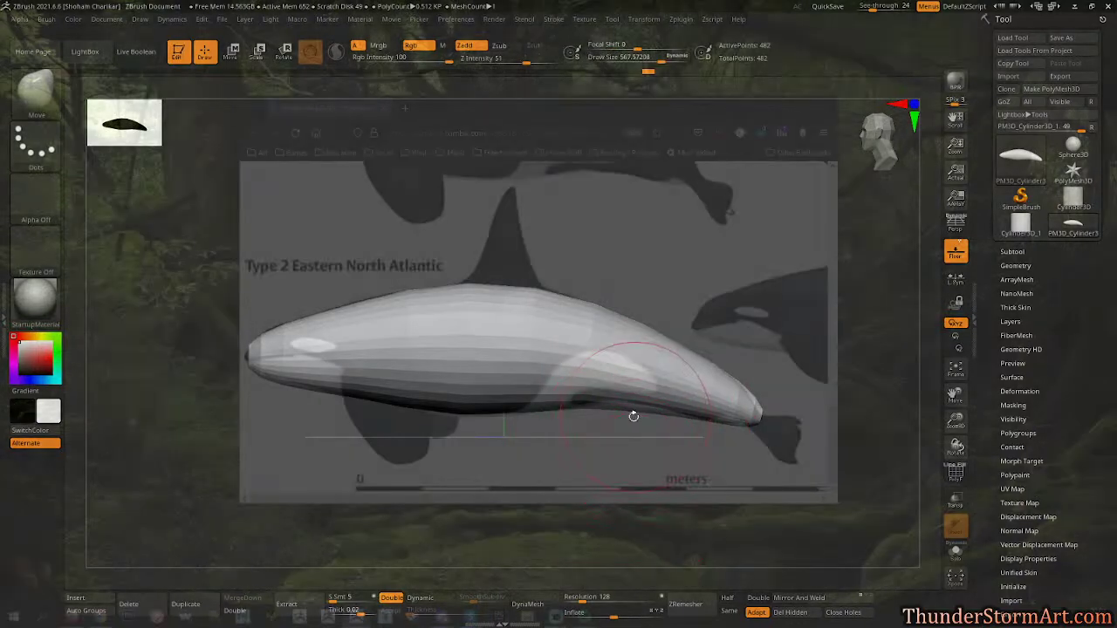
pyautogui.moveTo(625, 409)
pyautogui.mouseDown()
pyautogui.moveTo(674, 403)
pyautogui.moveTo(631, 391)
pyautogui.mouseUp()
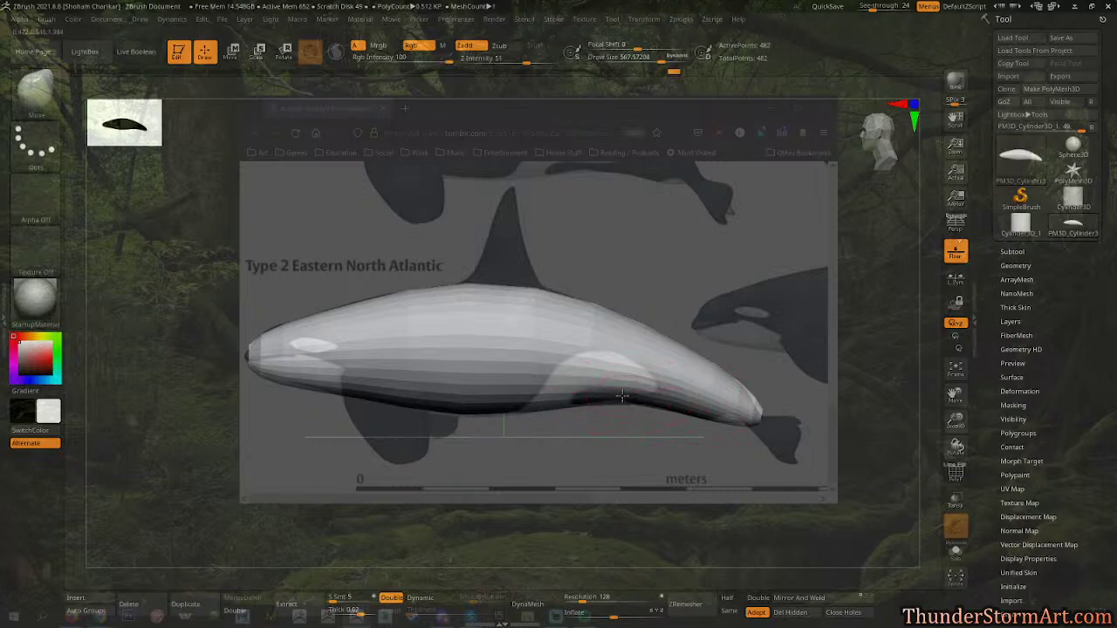
pyautogui.moveTo(542, 298); pyautogui.dragTo(538, 293)
# Reshape the snout and forehead with the Move brush at draw sizes of about 157 and 245, and the front back edge at about 531.
pyautogui.press('s')
pyautogui.moveTo(257, 403); pyautogui.dragTo(223, 401)
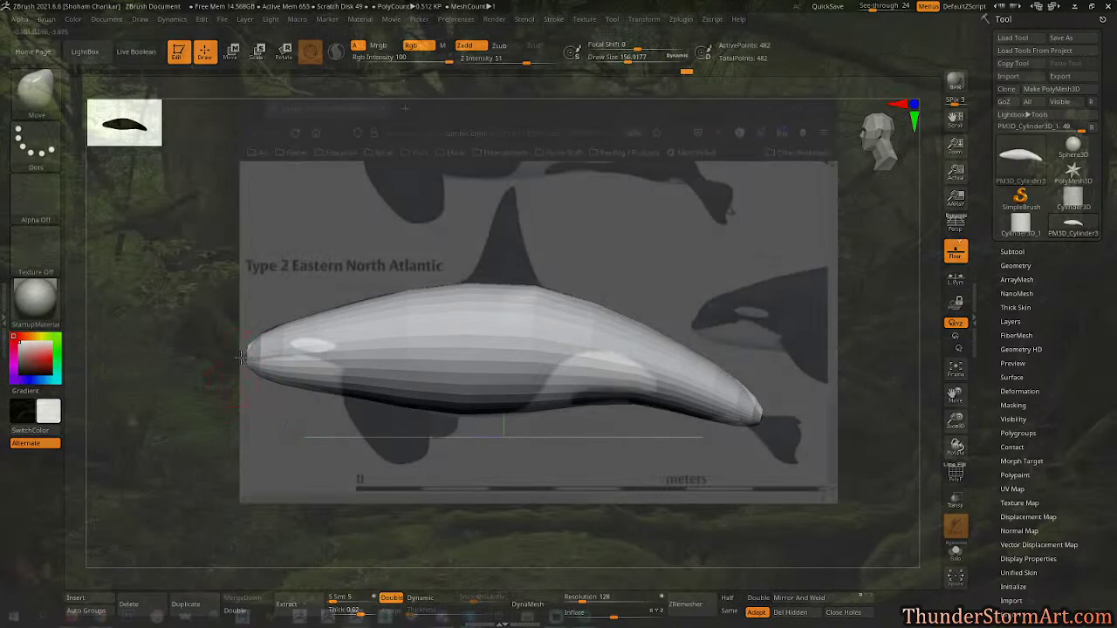
pyautogui.moveTo(254, 345)
pyautogui.mouseDown()
pyautogui.moveTo(270, 332)
pyautogui.moveTo(274, 297)
pyautogui.mouseUp()
pyautogui.press('s')
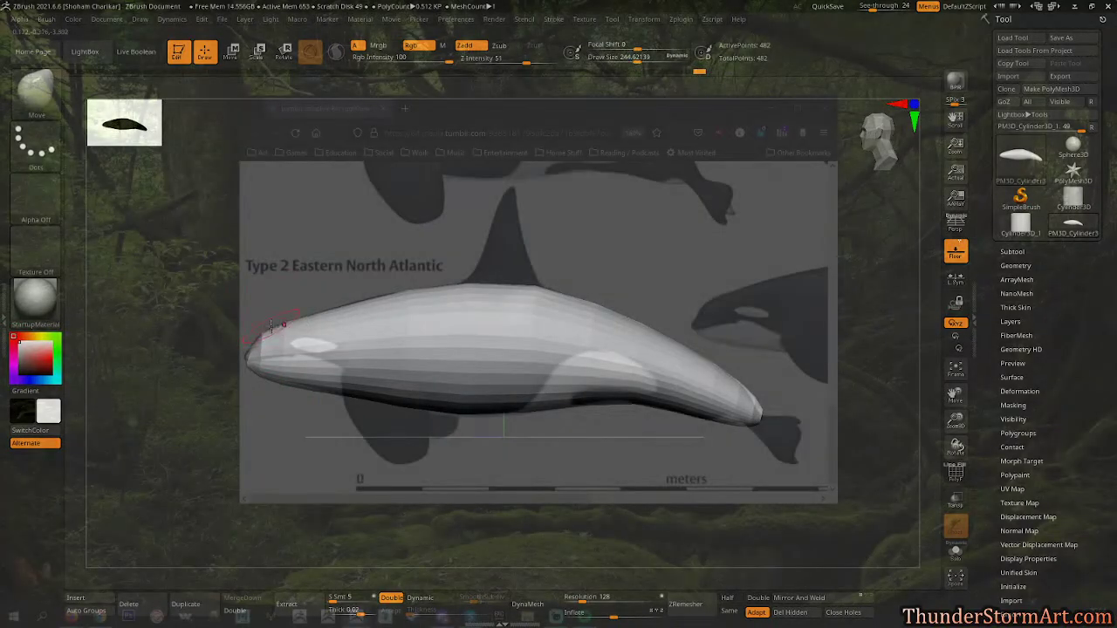
pyautogui.press('s')
pyautogui.moveTo(349, 256); pyautogui.dragTo(370, 250)
pyautogui.moveTo(379, 300); pyautogui.dragTo(380, 295)
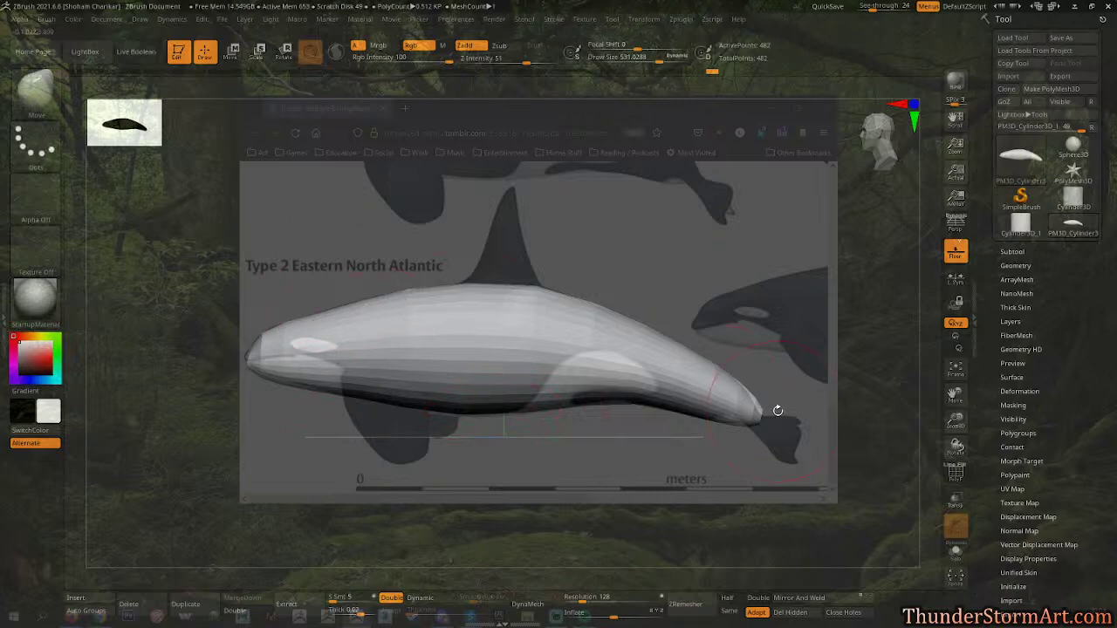
# Taper the tail tip to the reference's narrow tail base with the Move brush, reducing its draw size to about 251.
pyautogui.moveTo(756, 408)
pyautogui.mouseDown()
pyautogui.moveTo(771, 427)
pyautogui.moveTo(761, 428)
pyautogui.moveTo(776, 426)
pyautogui.moveTo(740, 419)
pyautogui.moveTo(751, 417)
pyautogui.moveTo(730, 394)
pyautogui.mouseUp()
pyautogui.press('s')
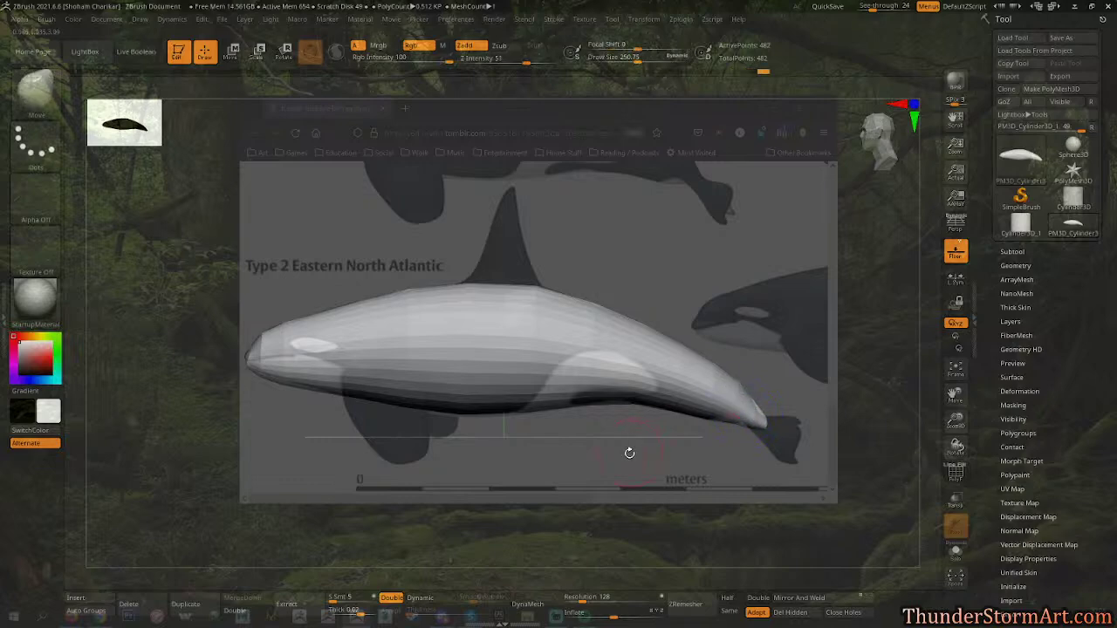
pyautogui.press('s')
# Set the draw size to about 421, smooth the snout tip, and reduce the draw size to about 221.
pyautogui.press('s')
pyautogui.moveTo(293, 417); pyautogui.dragTo(307, 417)
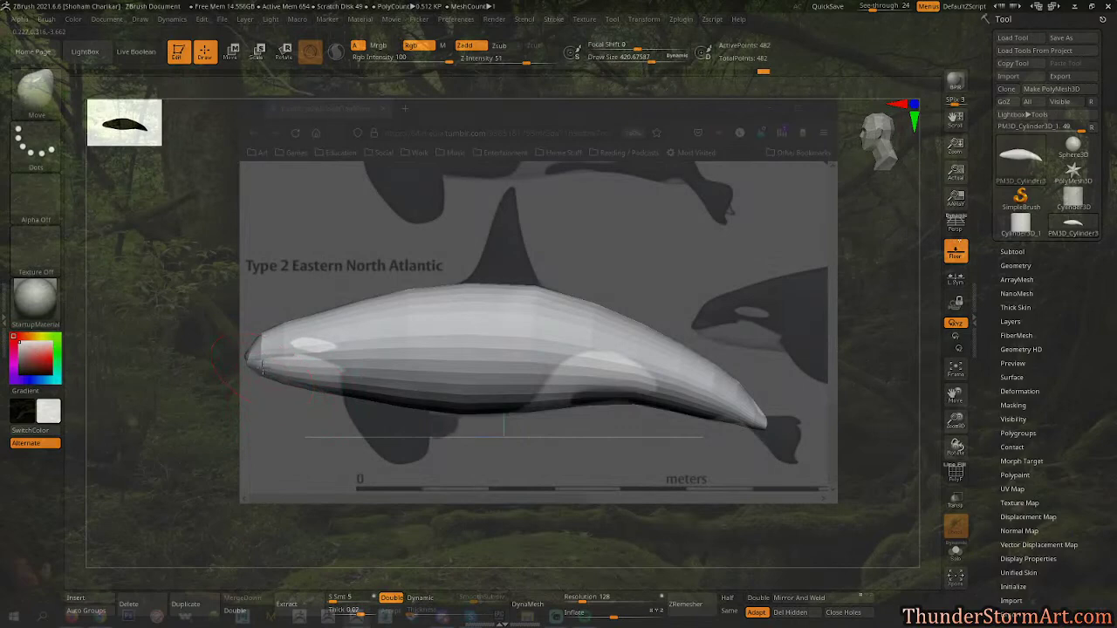
pyautogui.moveTo(257, 369)
pyautogui.keyDown('shift'); pyautogui.mouseDown()
pyautogui.moveTo(239, 381)
pyautogui.moveTo(248, 354)
pyautogui.mouseUp(); pyautogui.keyUp('shift')
pyautogui.press('s')
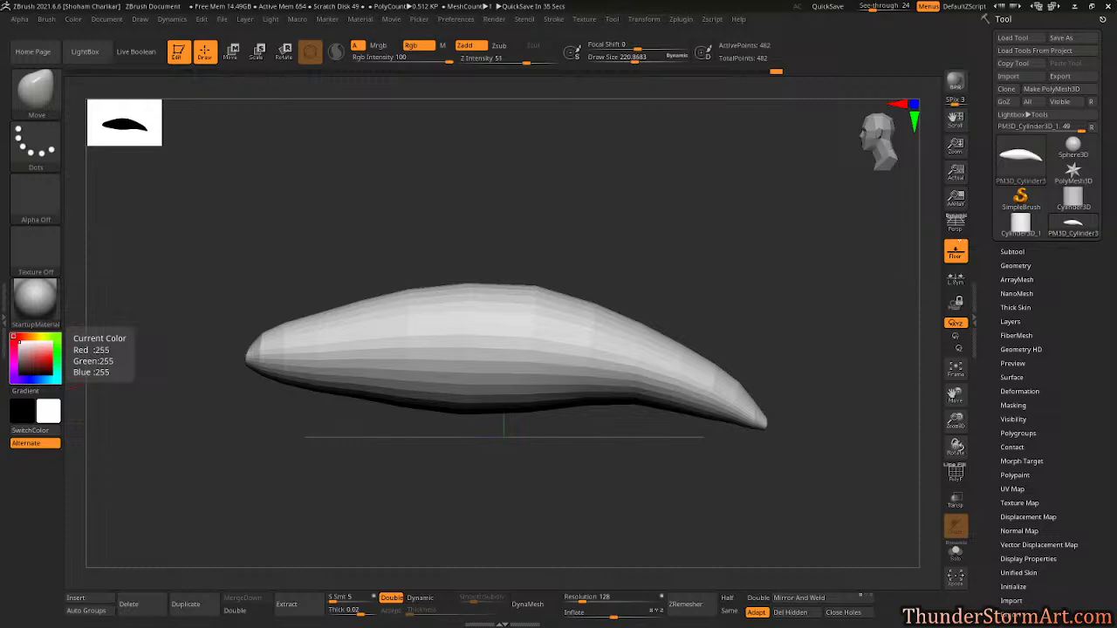
# Switch to the Firefox image results for "orca front" and examine several photos for the head and body shape seen from the front.
pyautogui.hotkey('alt', 'Tab')
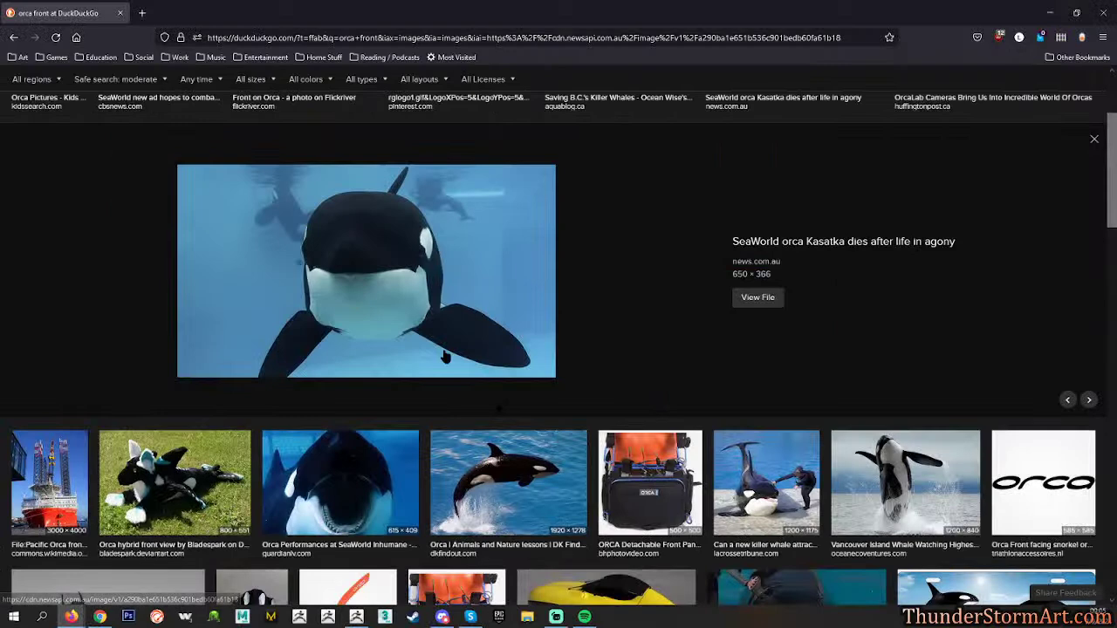
pyautogui.click(172, 482)
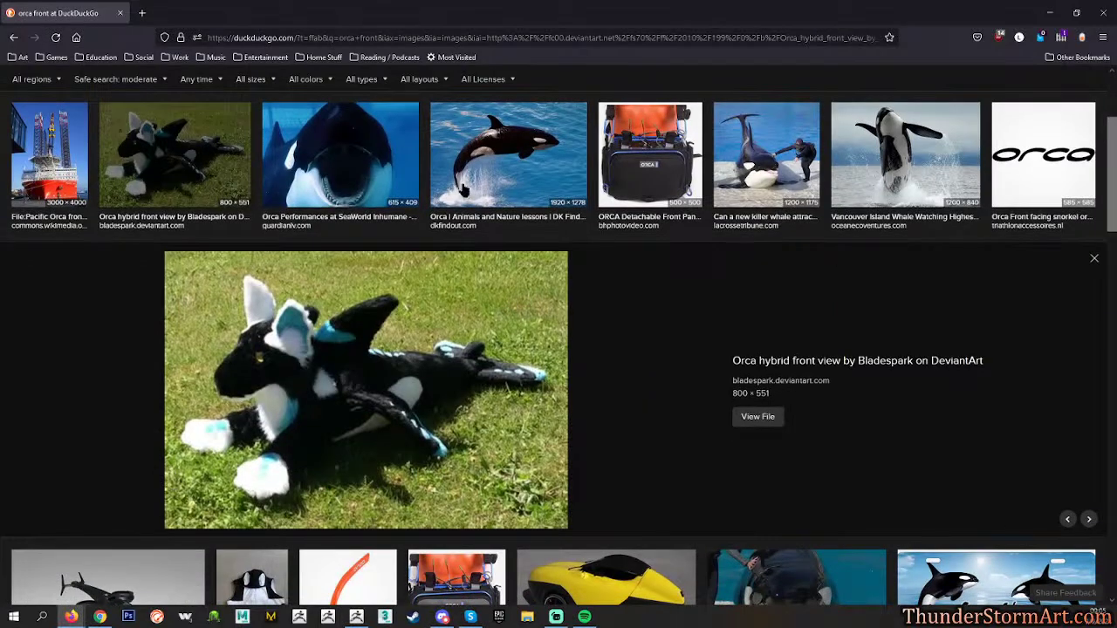
pyautogui.scroll(3, 630, 239)
pyautogui.click(761, 319)
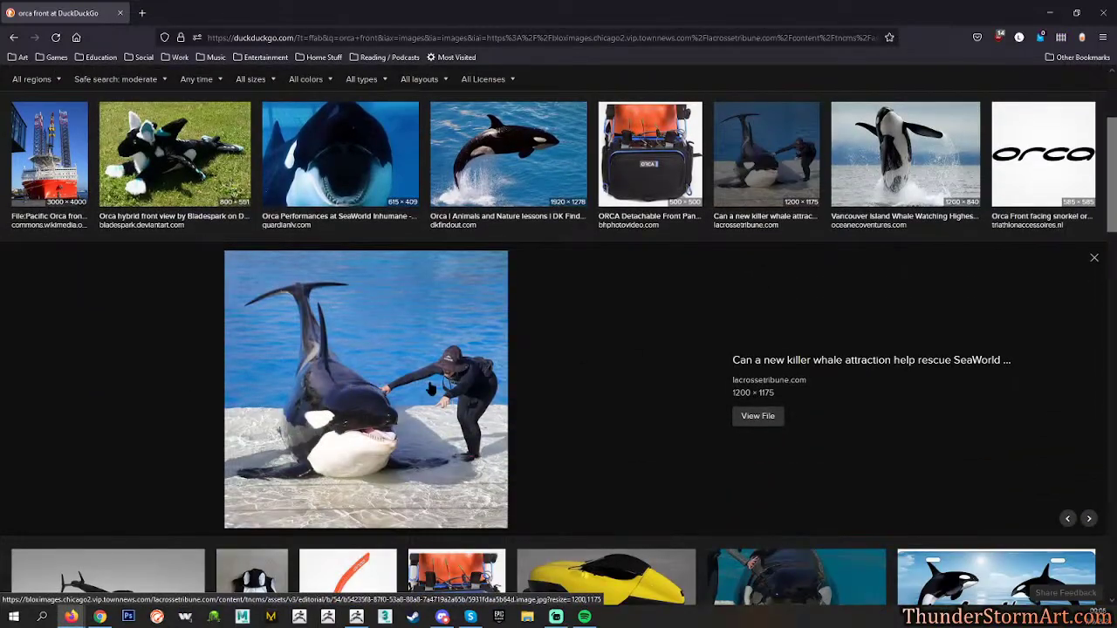
pyautogui.scroll(3, 431, 389)
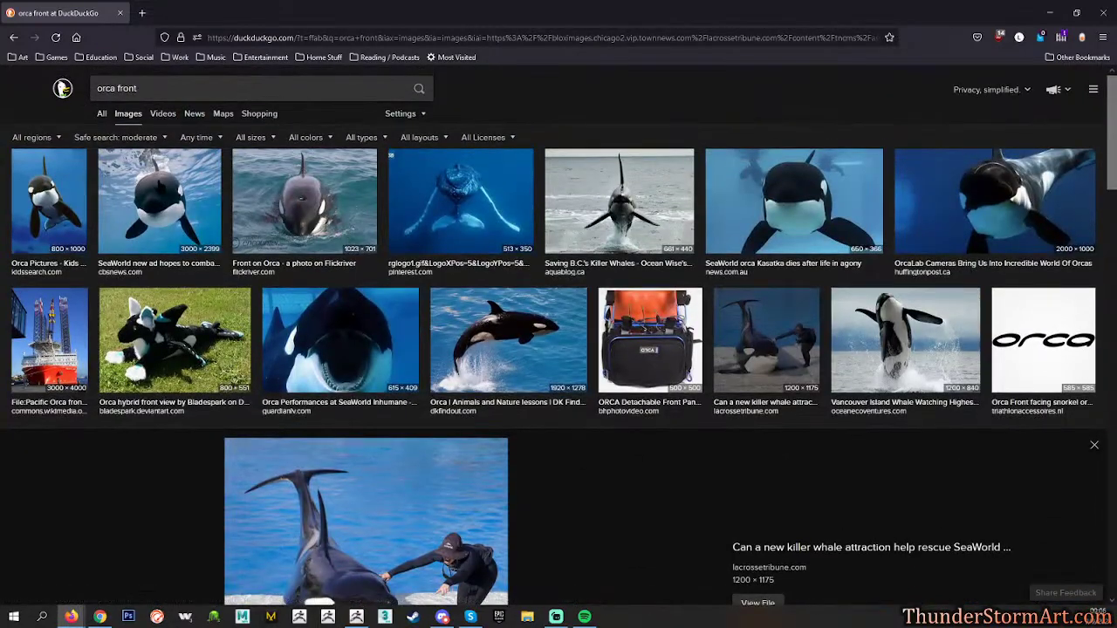
pyautogui.click(60, 186)
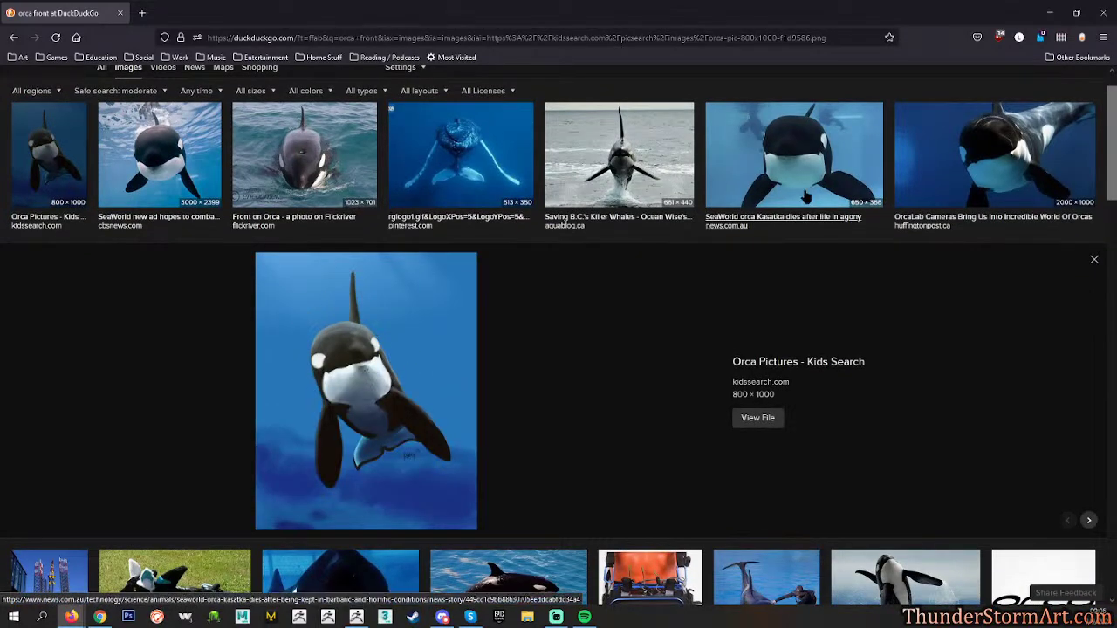
pyautogui.click(795, 133)
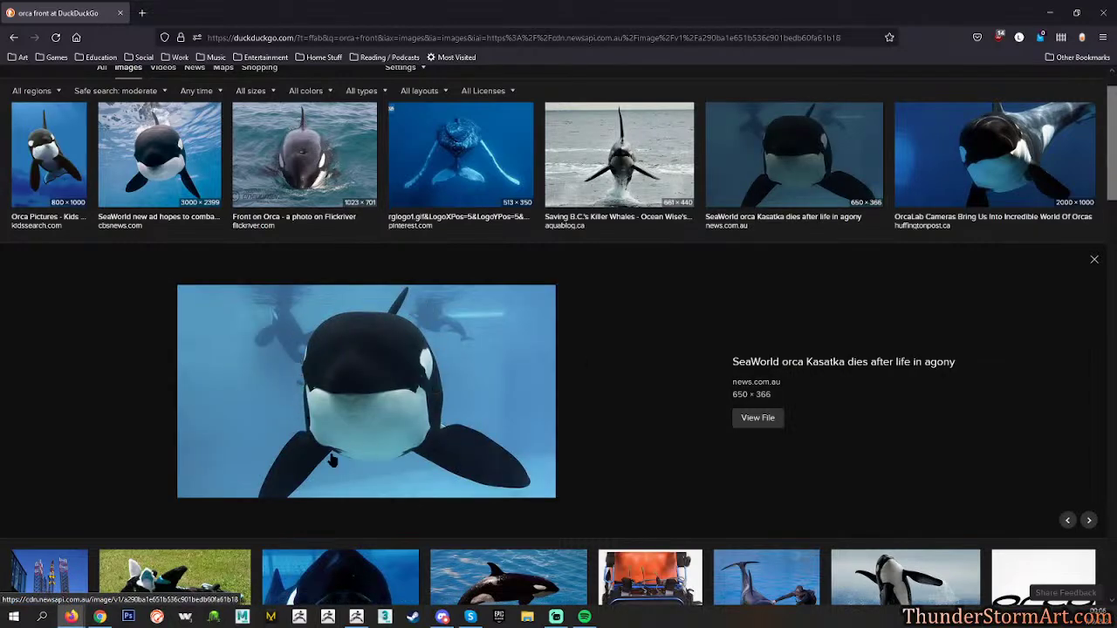
pyautogui.scroll(1, 367, 391)
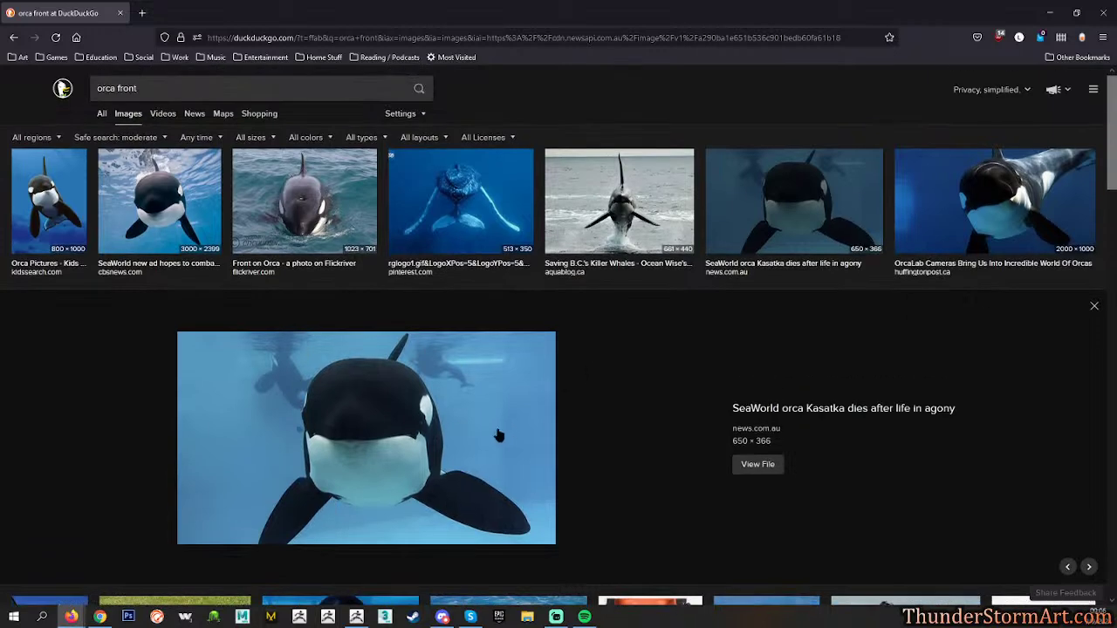
pyautogui.click(597, 205)
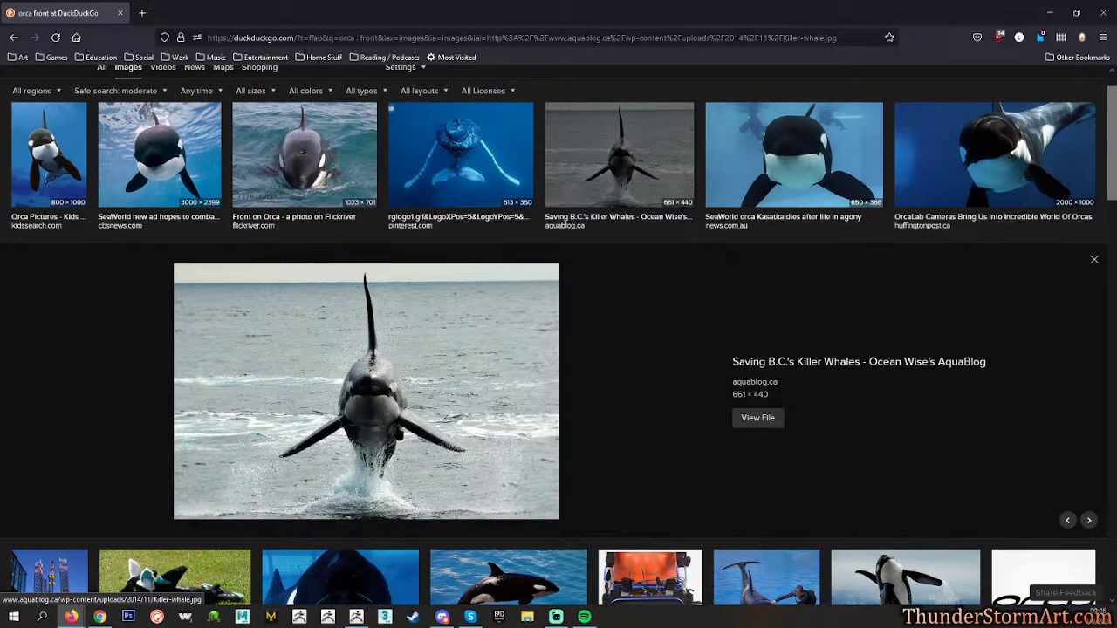
pyautogui.scroll(1, 298, 337)
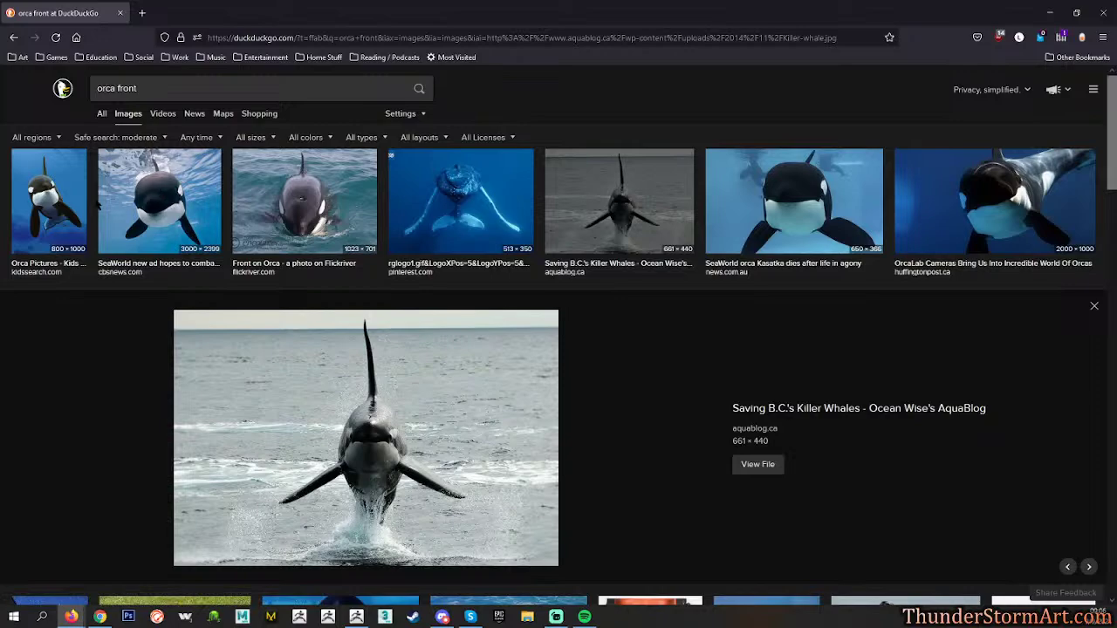
pyautogui.click(41, 183)
pyautogui.scroll(-1, 436, 349)
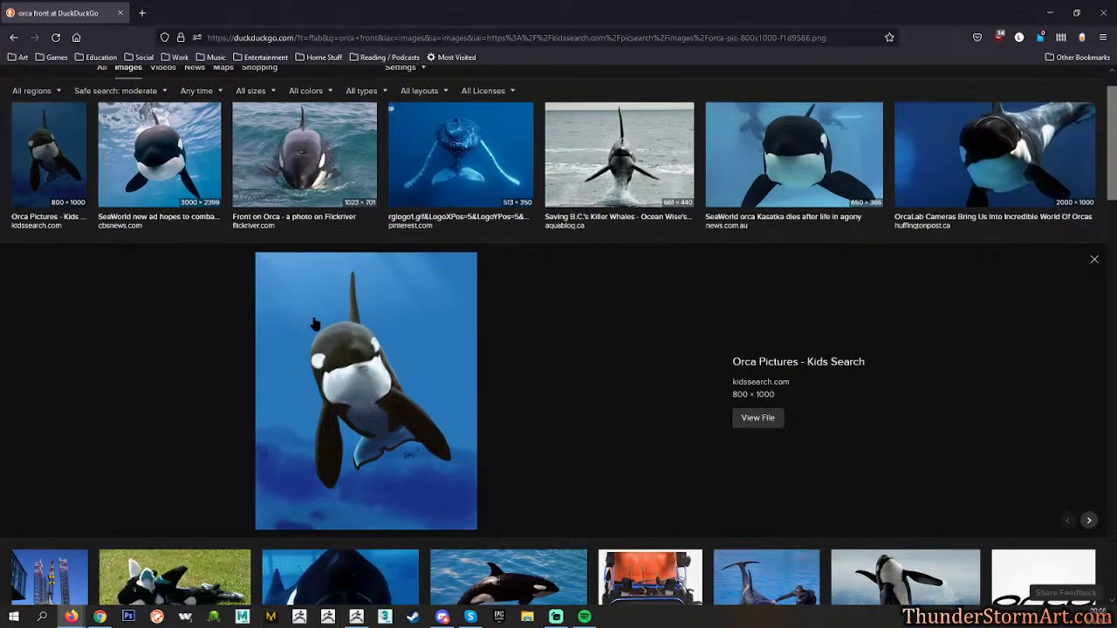
# Examine the open-mouth orca photo and look through further results for front-view references, and return to ZBrush.
pyautogui.scroll(-4, 498, 432)
pyautogui.scroll(-4, 501, 424)
pyautogui.click(386, 271)
pyautogui.scroll(-1, 476, 359)
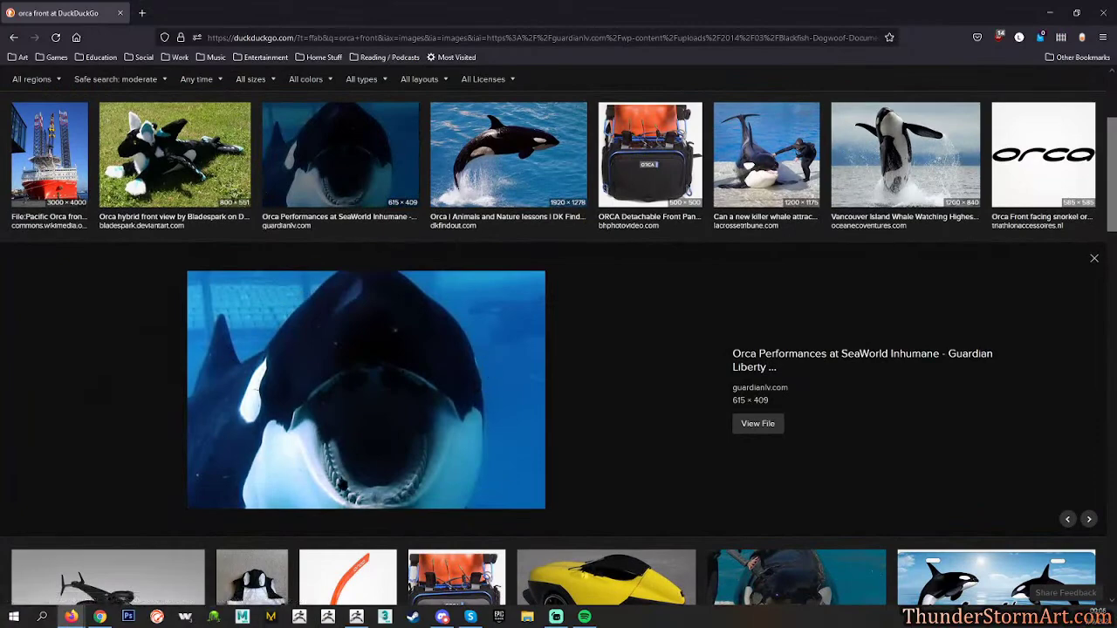
pyautogui.scroll(-5, 309, 484)
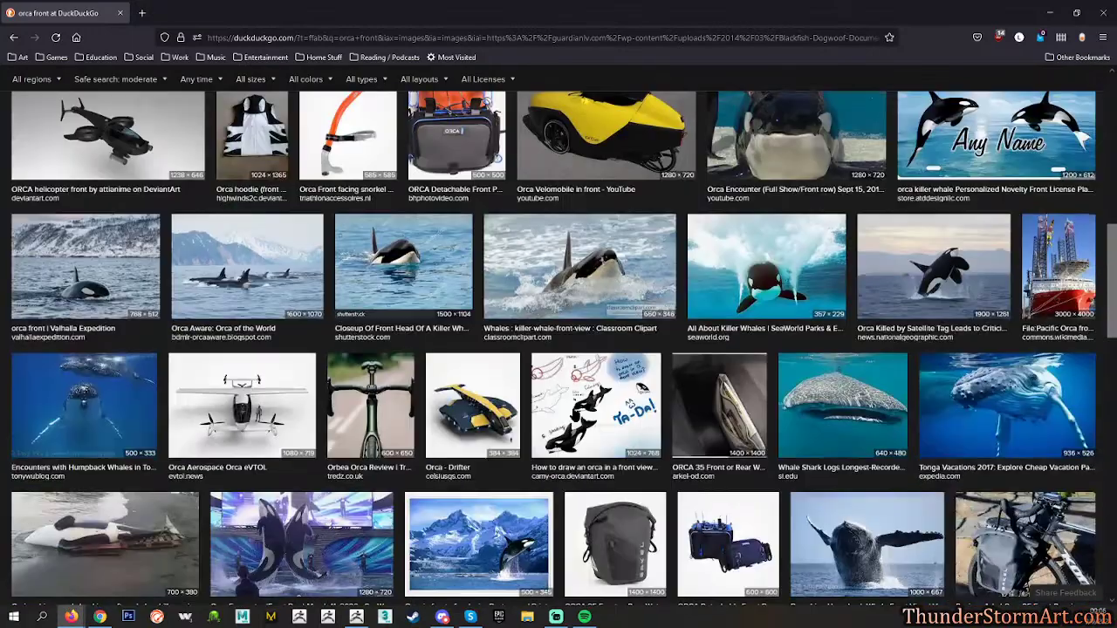
pyautogui.scroll(-6, 497, 391)
pyautogui.scroll(-5, 572, 408)
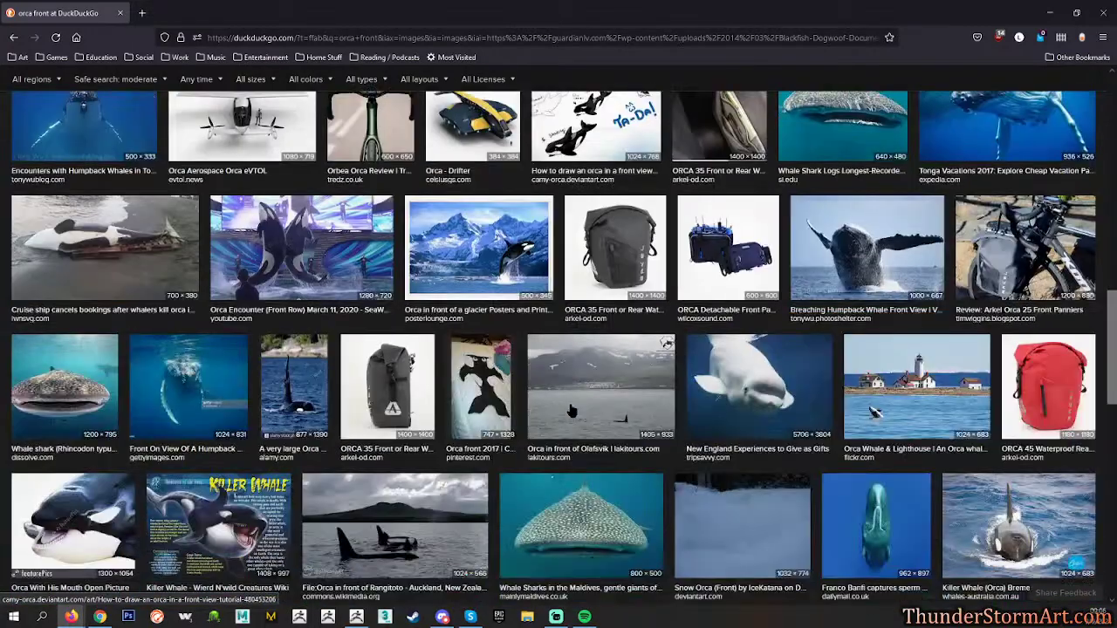
pyautogui.scroll(-5, 474, 420)
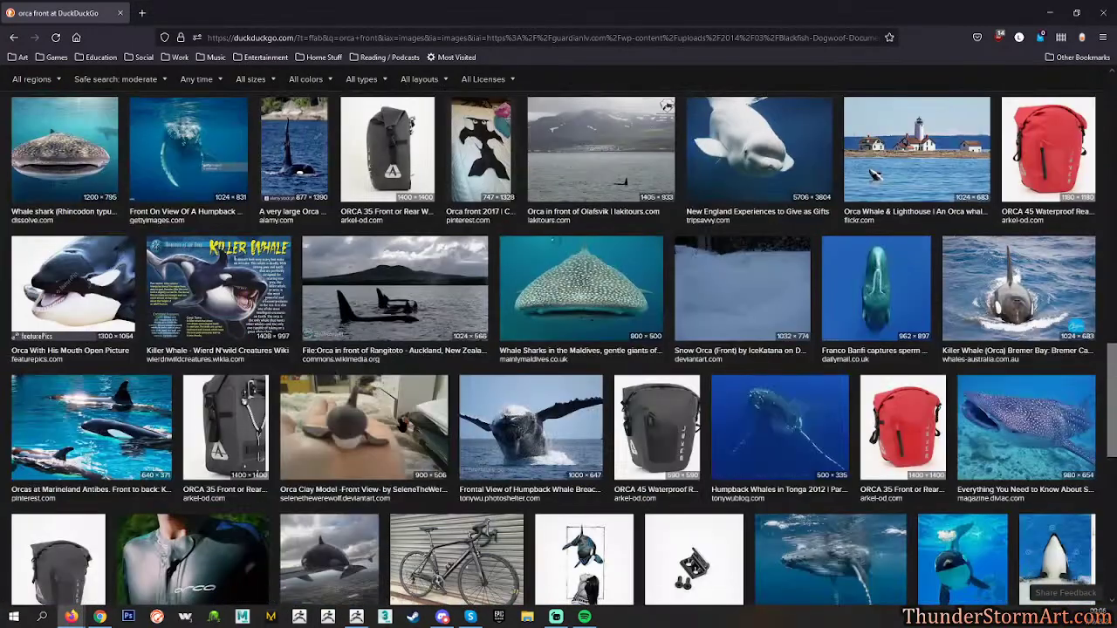
pyautogui.scroll(-6, 178, 340)
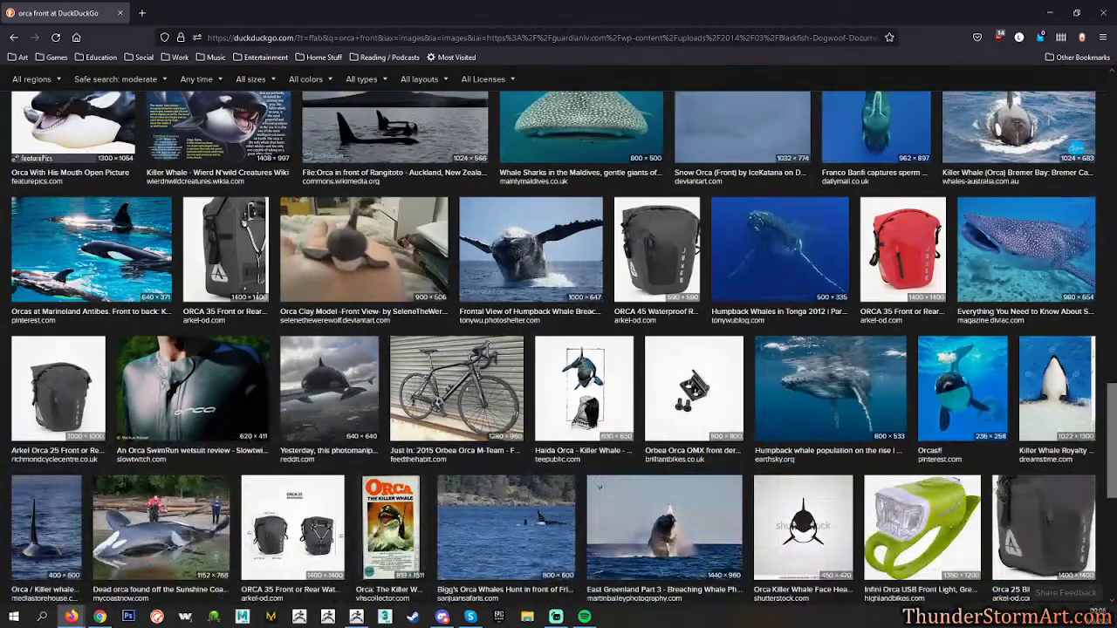
pyautogui.scroll(12, 485, 463)
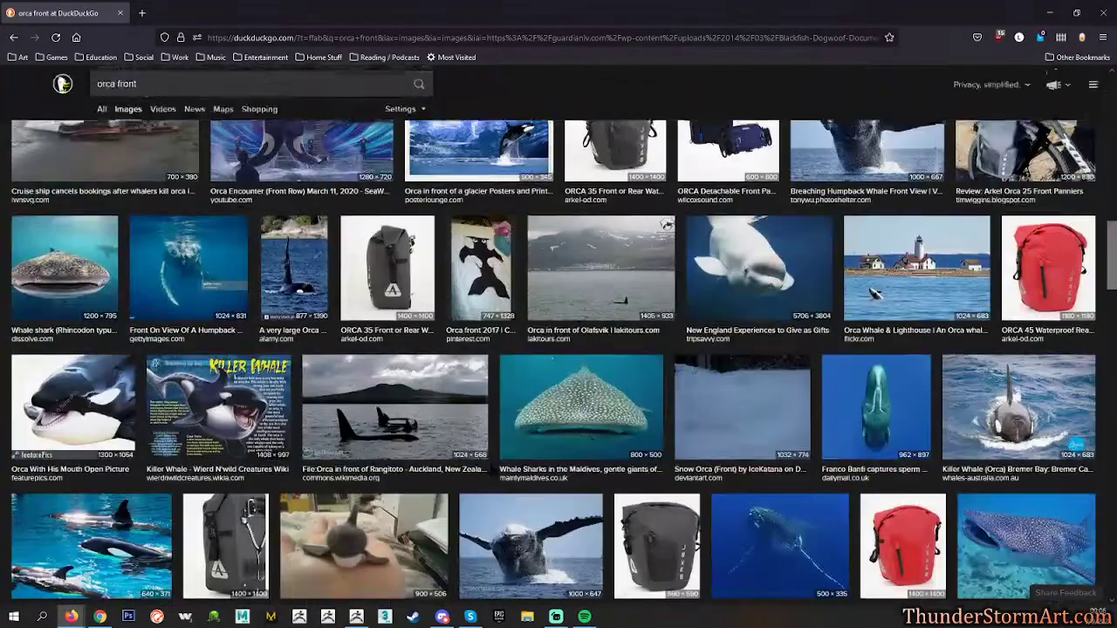
pyautogui.scroll(3, 494, 473)
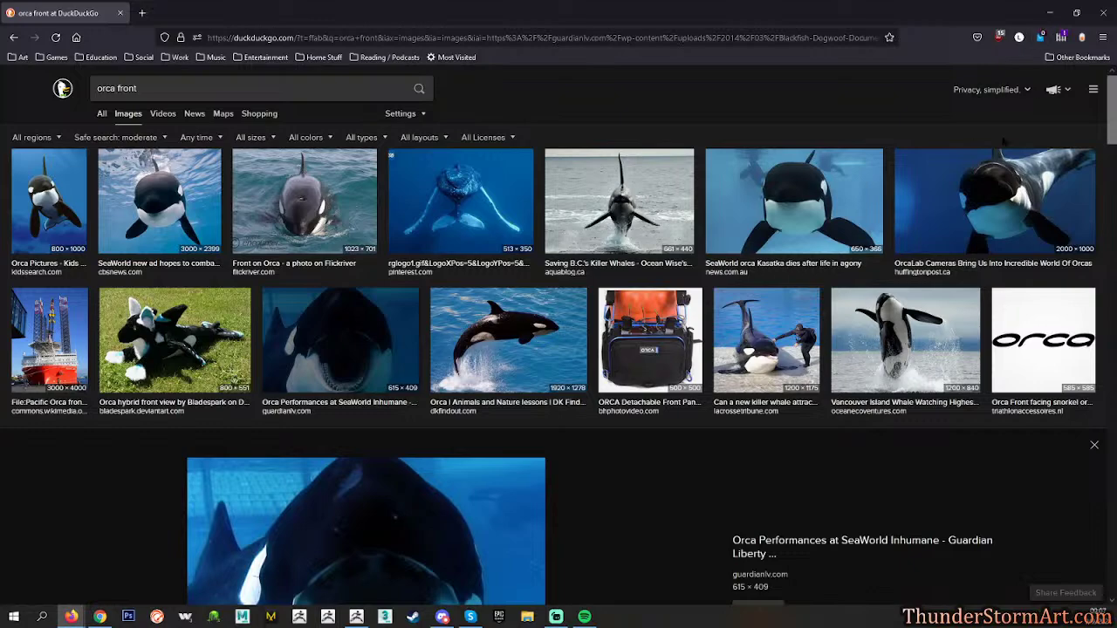
pyautogui.click(1050, 13)
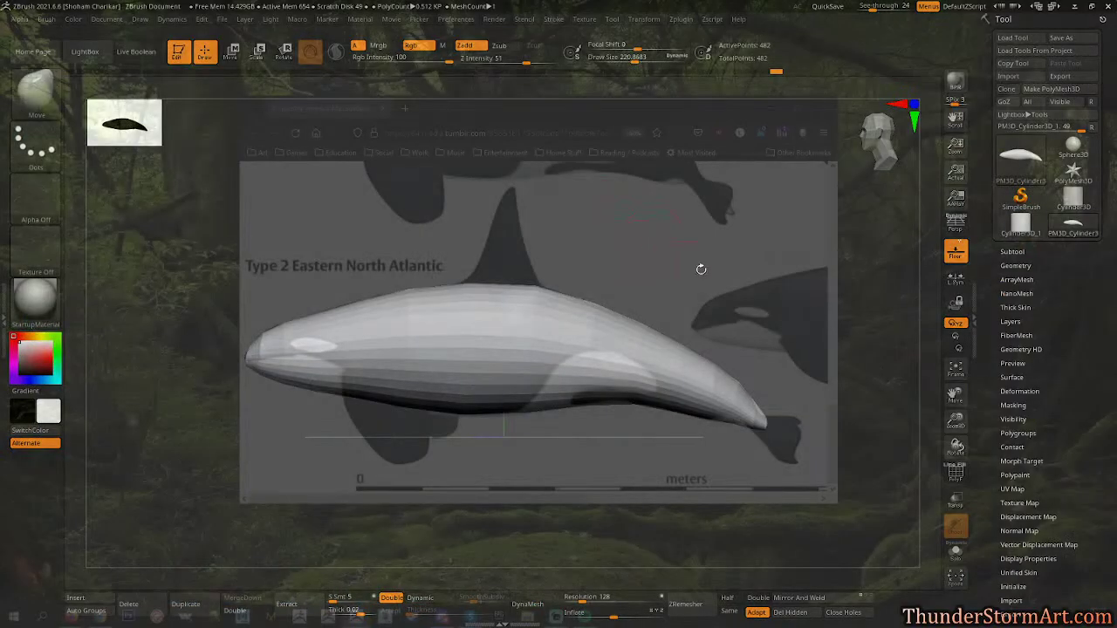
# Set See-through to 0 and face the orca model head-on, with perspective left off.
pyautogui.click(883, 7)
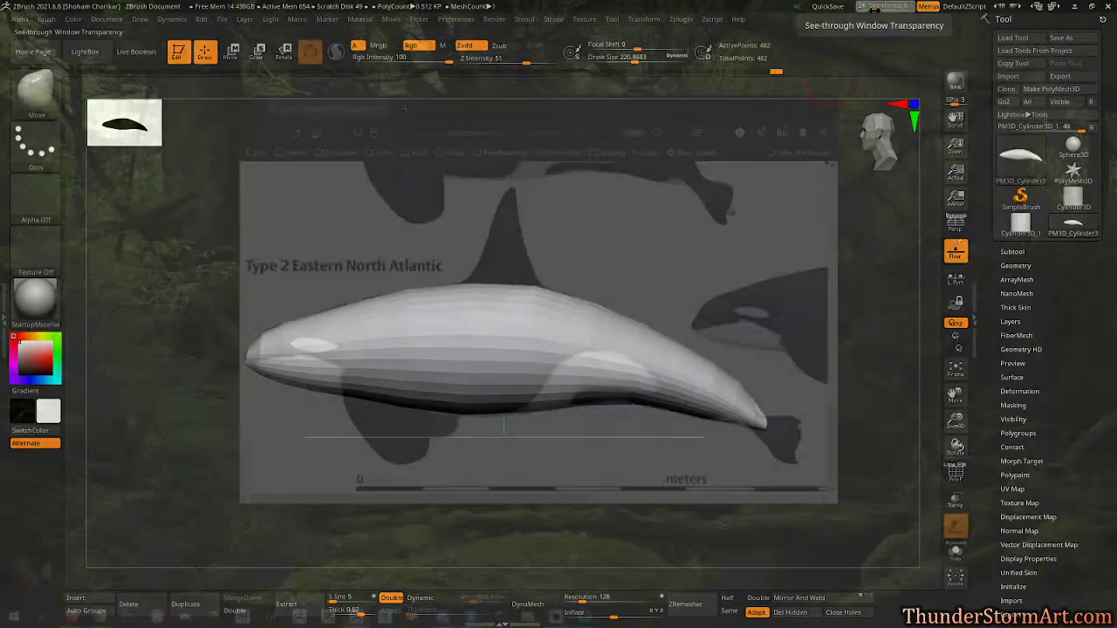
pyautogui.moveTo(695, 234); pyautogui.dragTo(756, 235)
pyautogui.keyDown('alt'); pyautogui.moveTo(546, 299); pyautogui.dragTo(765, 311); pyautogui.keyUp('alt')
pyautogui.click(956, 225)
pyautogui.moveTo(753, 312); pyautogui.dragTo(793, 377)
pyautogui.click(959, 229)
pyautogui.keyDown('alt'); pyautogui.moveTo(883, 276); pyautogui.dragTo(701, 304); pyautogui.keyUp('alt')
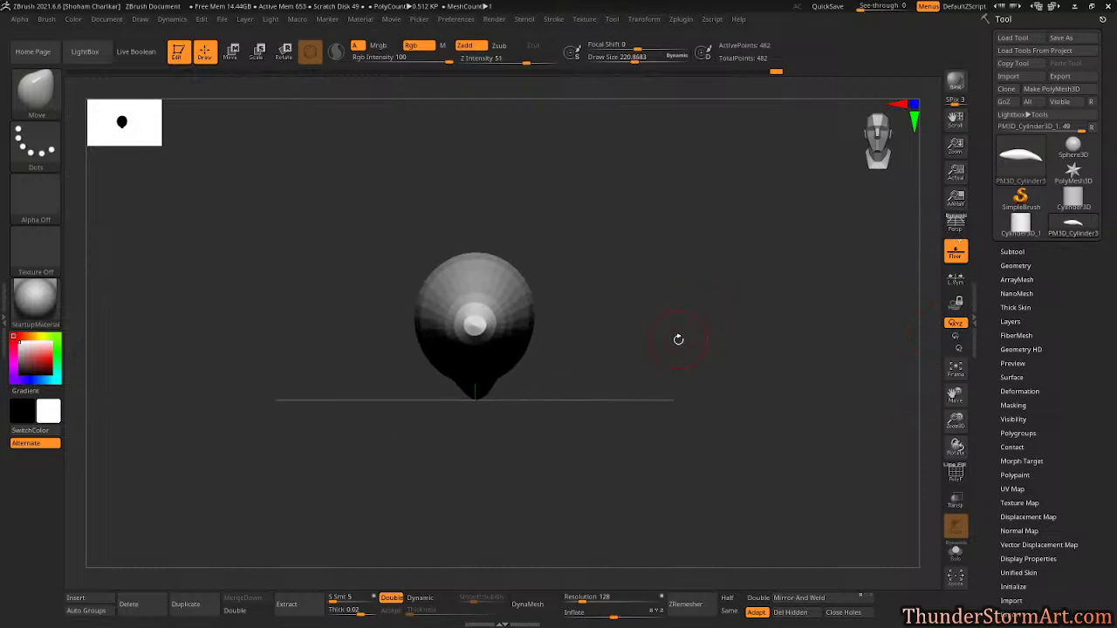
# Narrow the body slightly along X with the gizmo, return to the Move brush and inspect the shape from several angles.
pyautogui.press('w')
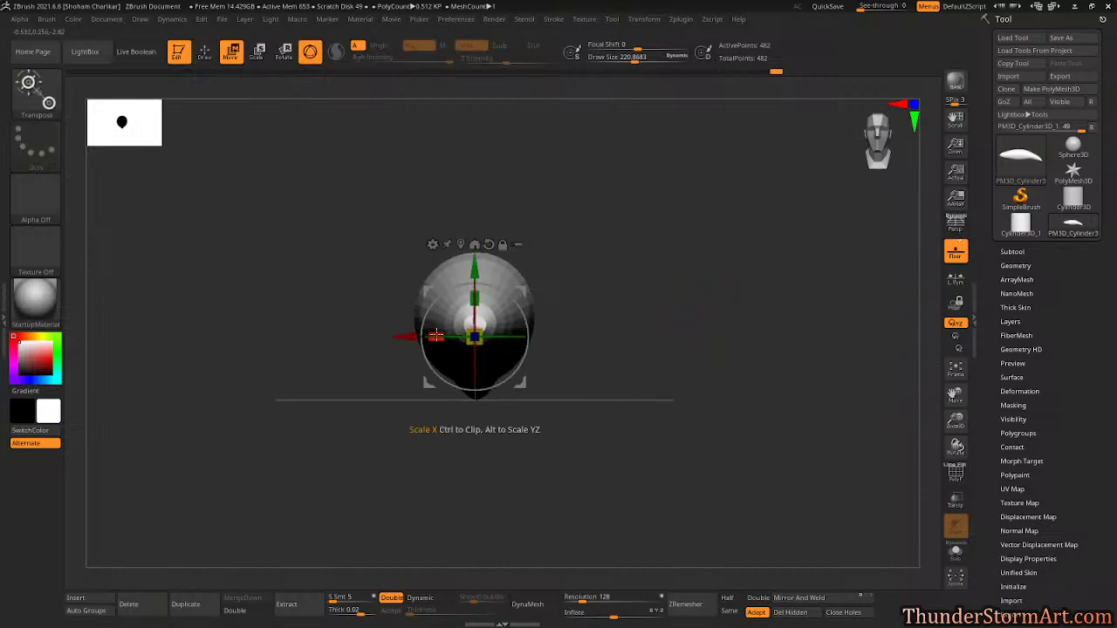
pyautogui.moveTo(436, 336); pyautogui.dragTo(448, 336)
pyautogui.press('q')
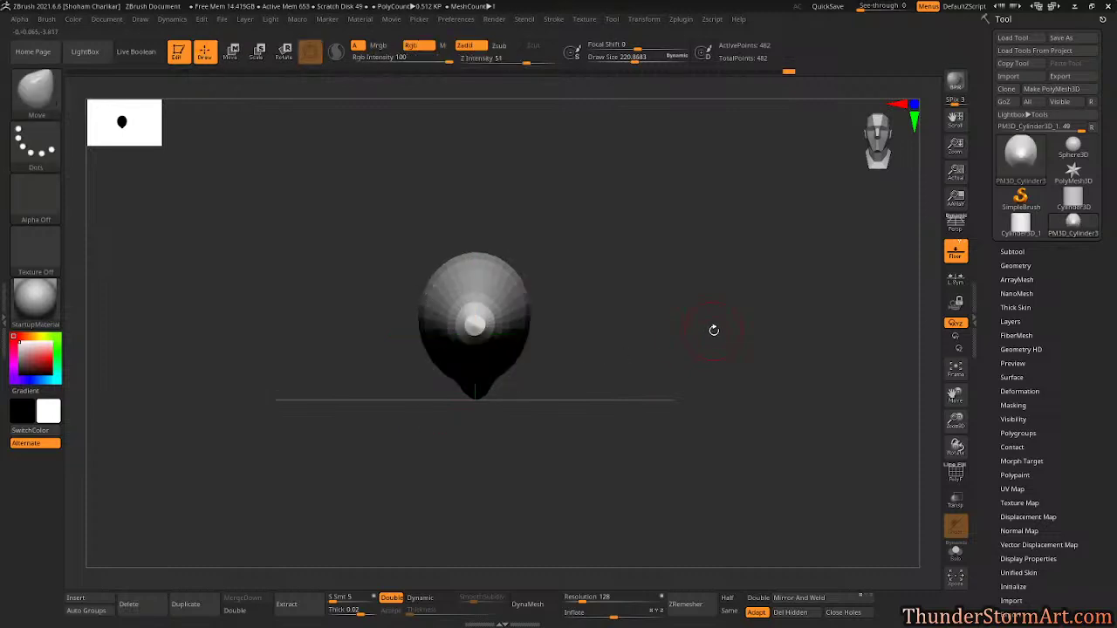
pyautogui.moveTo(775, 371)
pyautogui.mouseDown()
pyautogui.moveTo(756, 374)
pyautogui.moveTo(815, 240)
pyautogui.moveTo(840, 239)
pyautogui.moveTo(818, 242)
pyautogui.mouseUp()
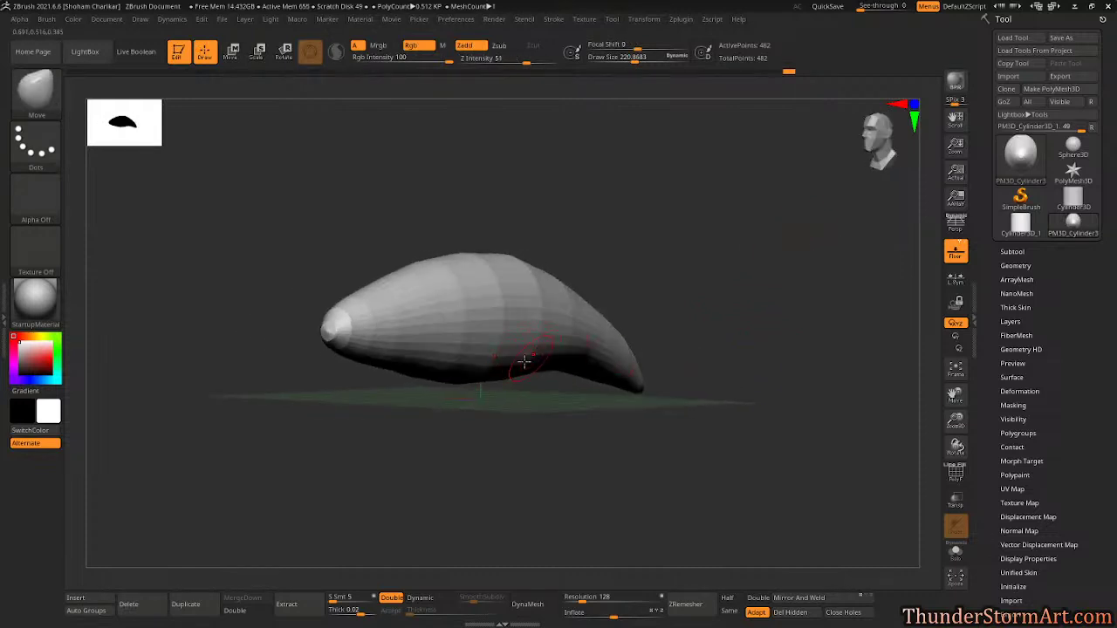
pyautogui.moveTo(625, 434); pyautogui.dragTo(501, 366)
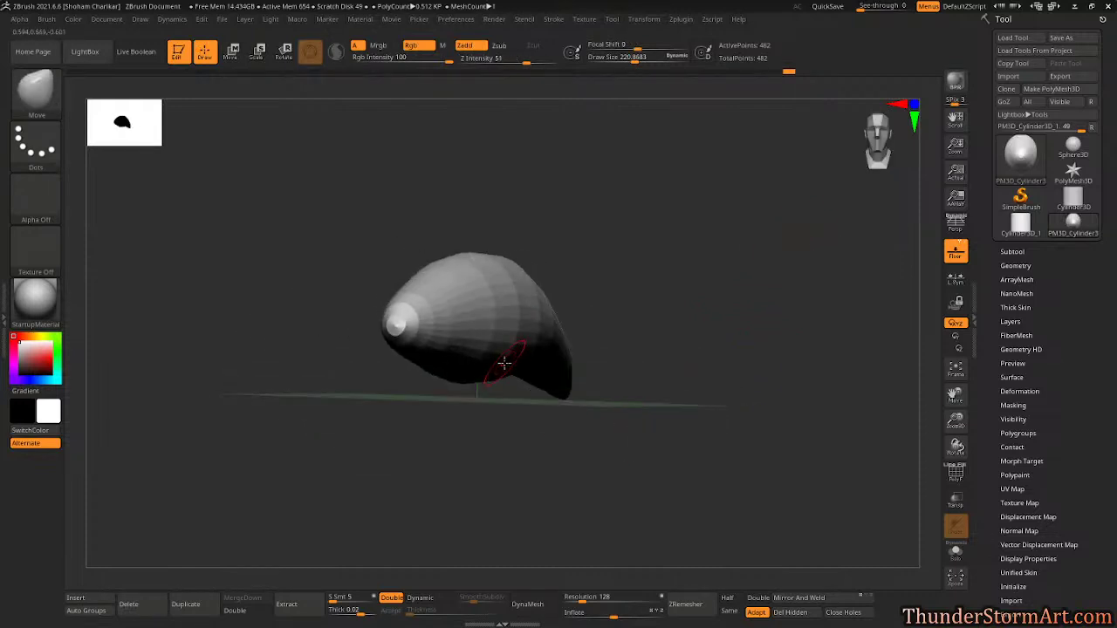
pyautogui.moveTo(663, 256); pyautogui.dragTo(659, 267)
pyautogui.click(660, 267)
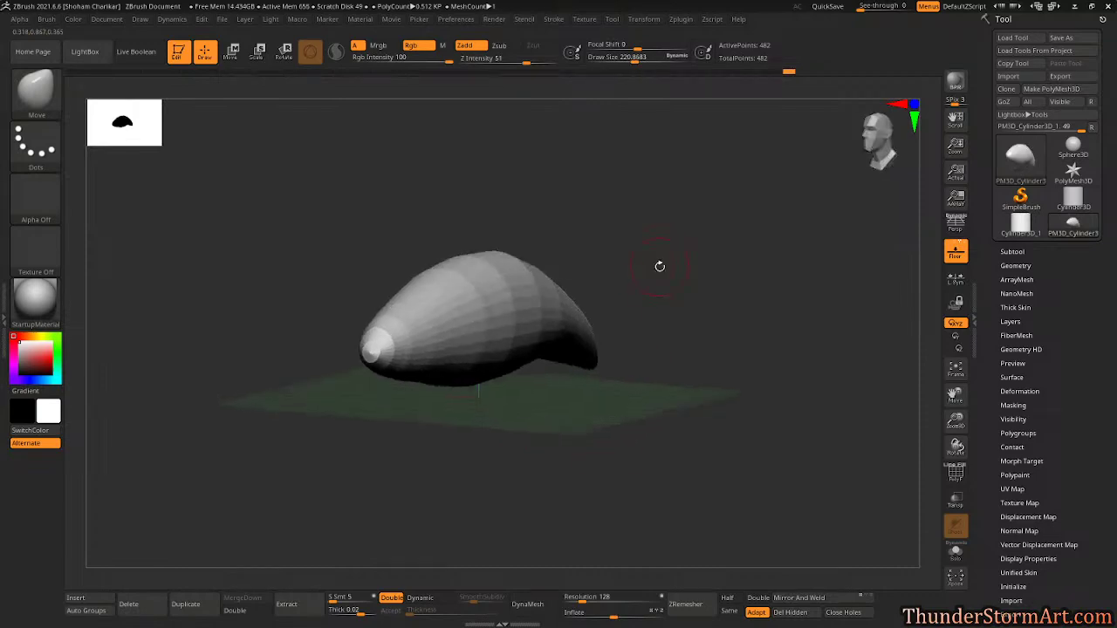
# Select the Move brush and enlarge its draw size to about 615.
pyautogui.press('b')
pyautogui.press('m')
pyautogui.press('v')
pyautogui.press('s')
pyautogui.moveTo(643, 270)
pyautogui.mouseDown()
pyautogui.moveTo(680, 271)
pyautogui.moveTo(664, 210)
pyautogui.mouseUp()
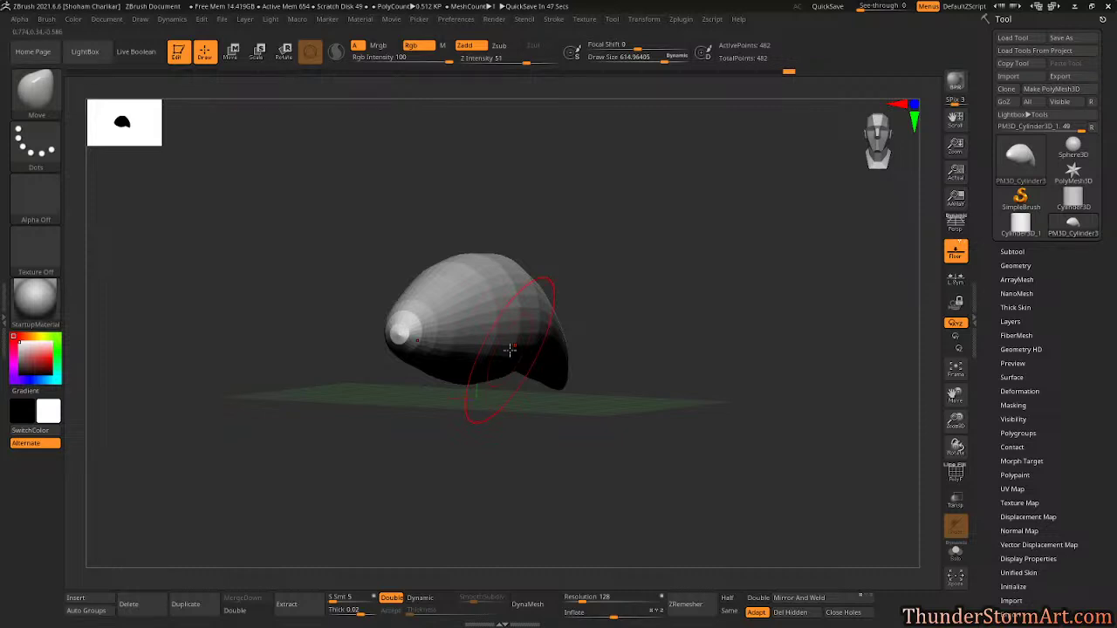
# Inspect the orca body from the side and at an angle, checking its edge loops with the wireframe display.
pyautogui.moveTo(640, 303); pyautogui.dragTo(481, 332)
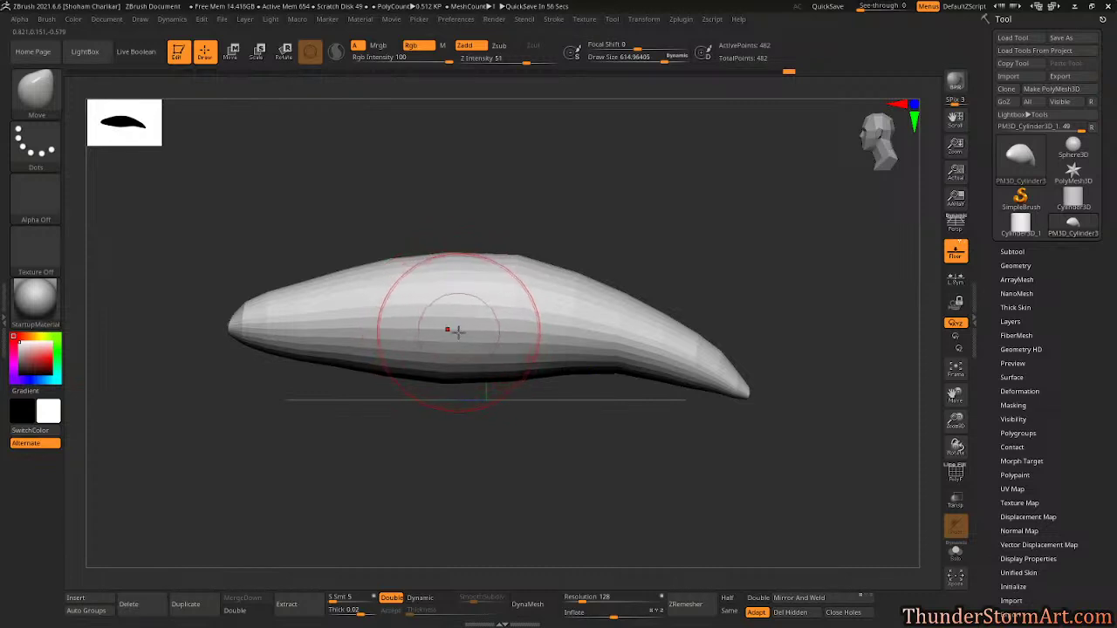
pyautogui.moveTo(623, 250); pyautogui.dragTo(491, 320)
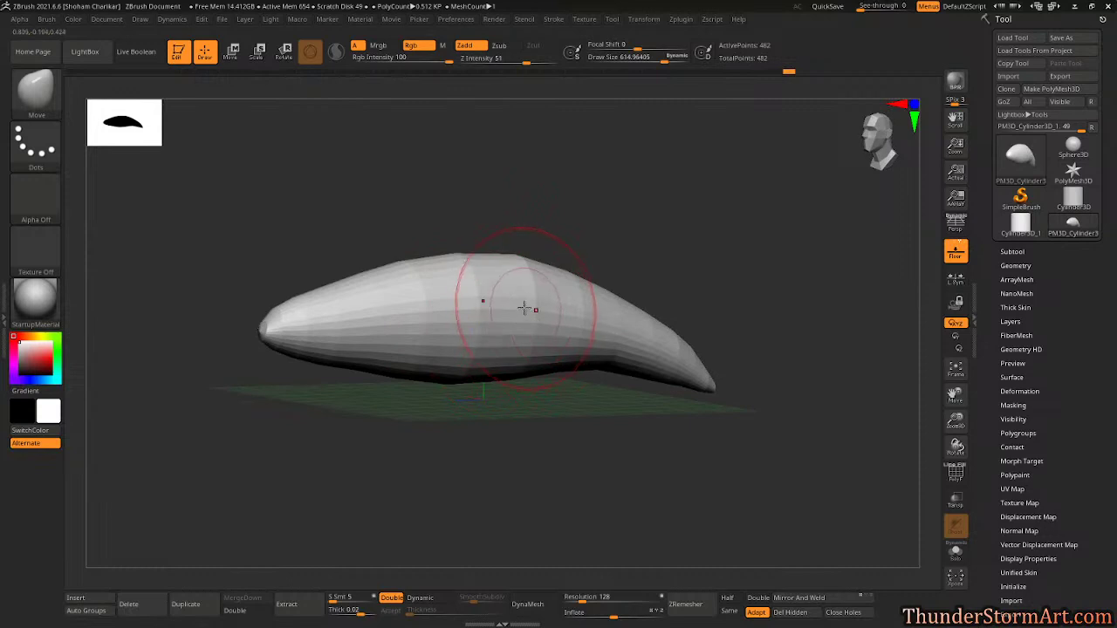
pyautogui.moveTo(640, 237)
pyautogui.mouseDown()
pyautogui.moveTo(725, 300)
pyautogui.moveTo(674, 350)
pyautogui.moveTo(463, 376)
pyautogui.mouseUp()
pyautogui.moveTo(567, 410)
pyautogui.mouseDown()
pyautogui.moveTo(650, 445)
pyautogui.moveTo(629, 430)
pyautogui.mouseUp()
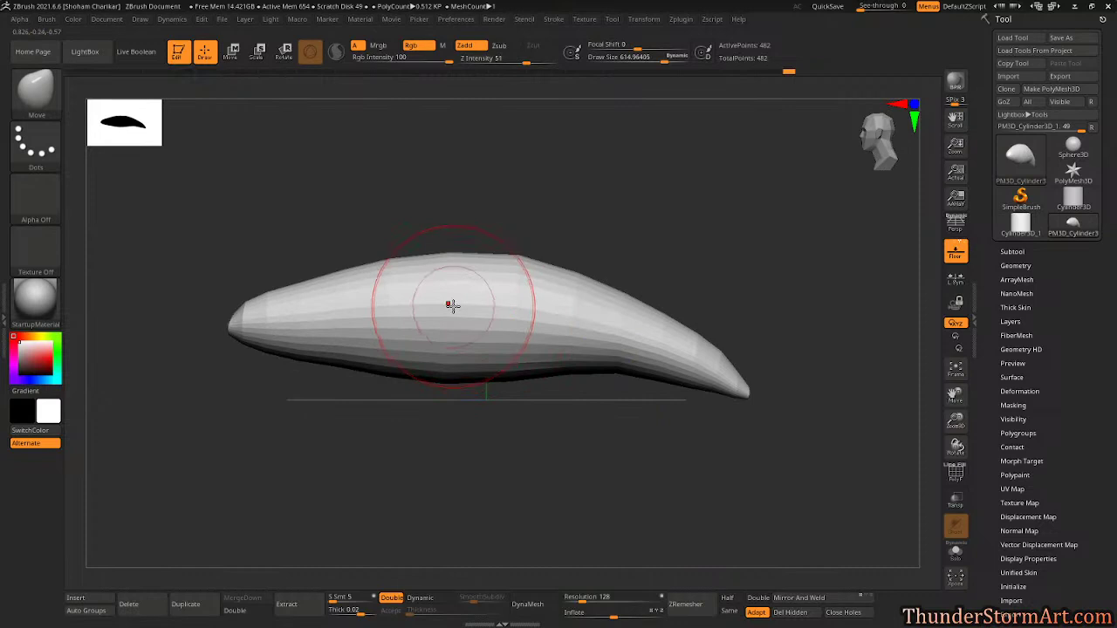
pyautogui.scroll(5, 451, 304)
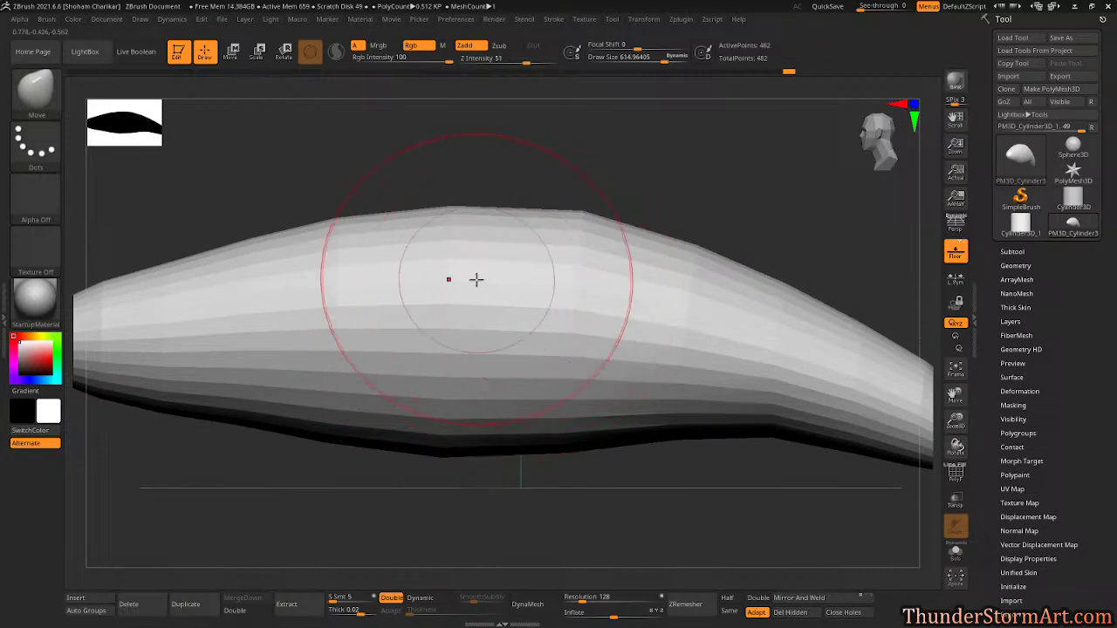
pyautogui.hotkey('shift', 'f')
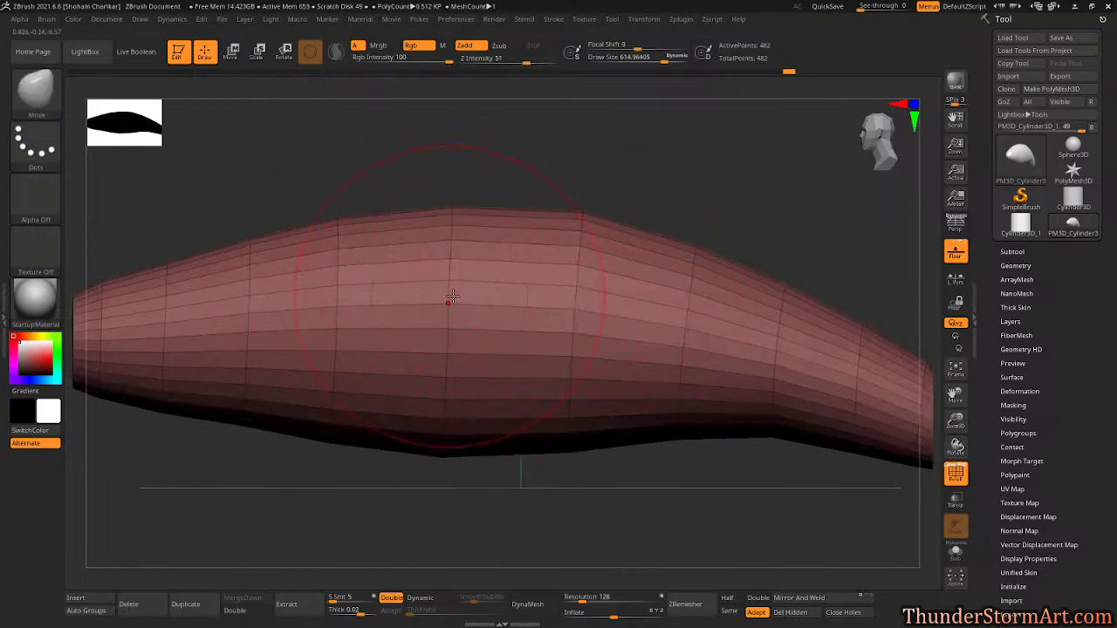
pyautogui.hotkey('shift', 'f')
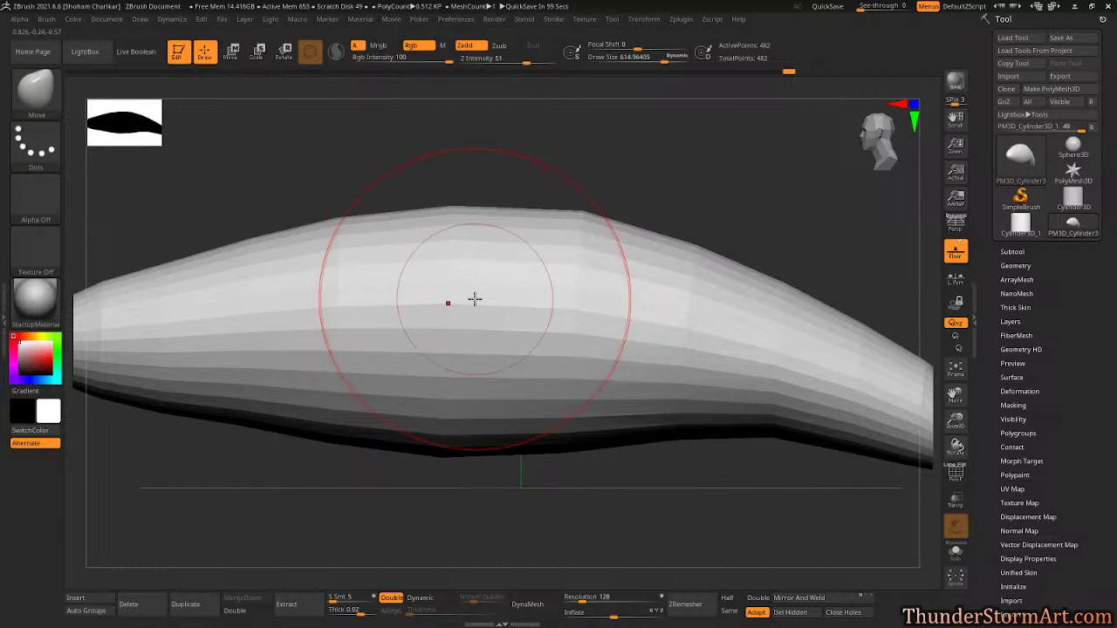
pyautogui.moveTo(501, 286)
pyautogui.mouseDown(button='right')
pyautogui.moveTo(606, 224)
pyautogui.moveTo(627, 227)
pyautogui.mouseUp(button='right')
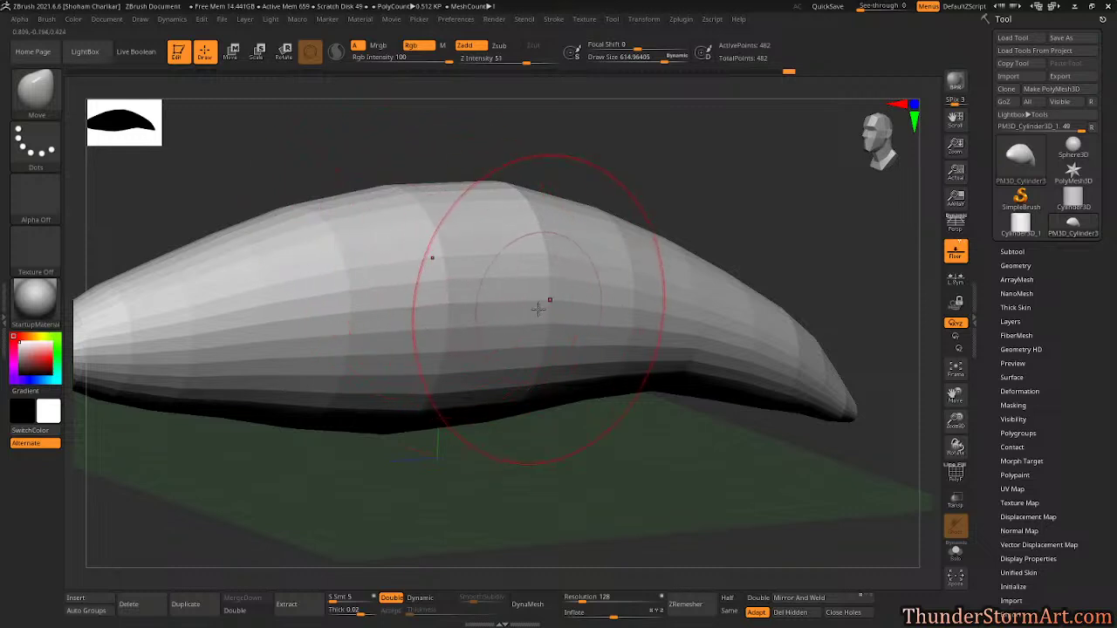
pyautogui.moveTo(472, 293); pyautogui.dragTo(443, 303, button='right')
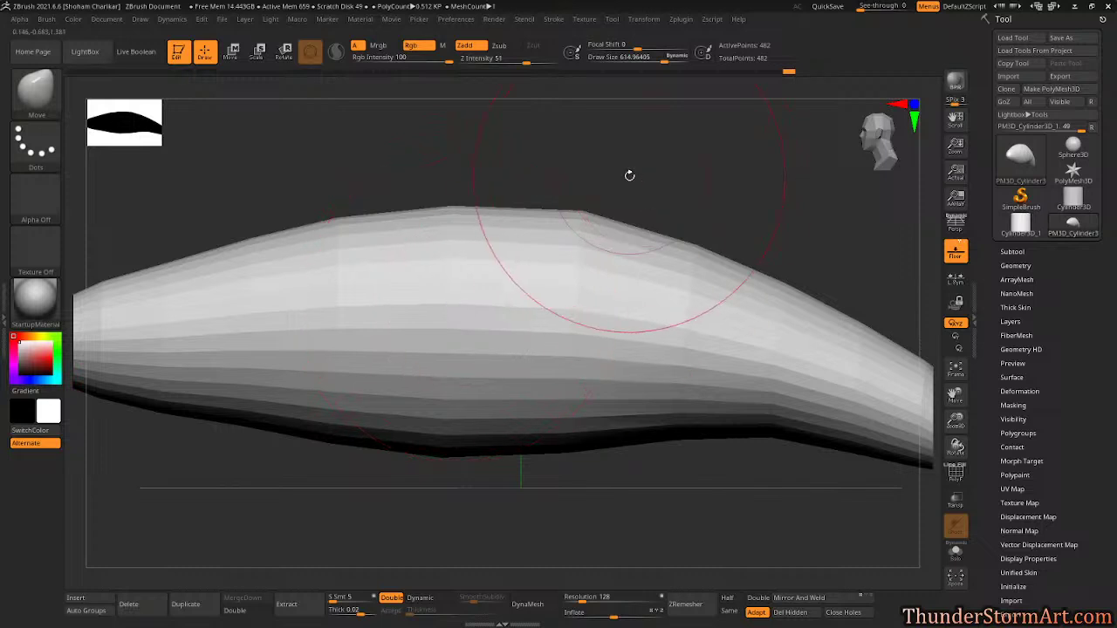
pyautogui.keyDown('ctrl'); pyautogui.moveTo(694, 179); pyautogui.dragTo(624, 202, button='right'); pyautogui.keyUp('ctrl')
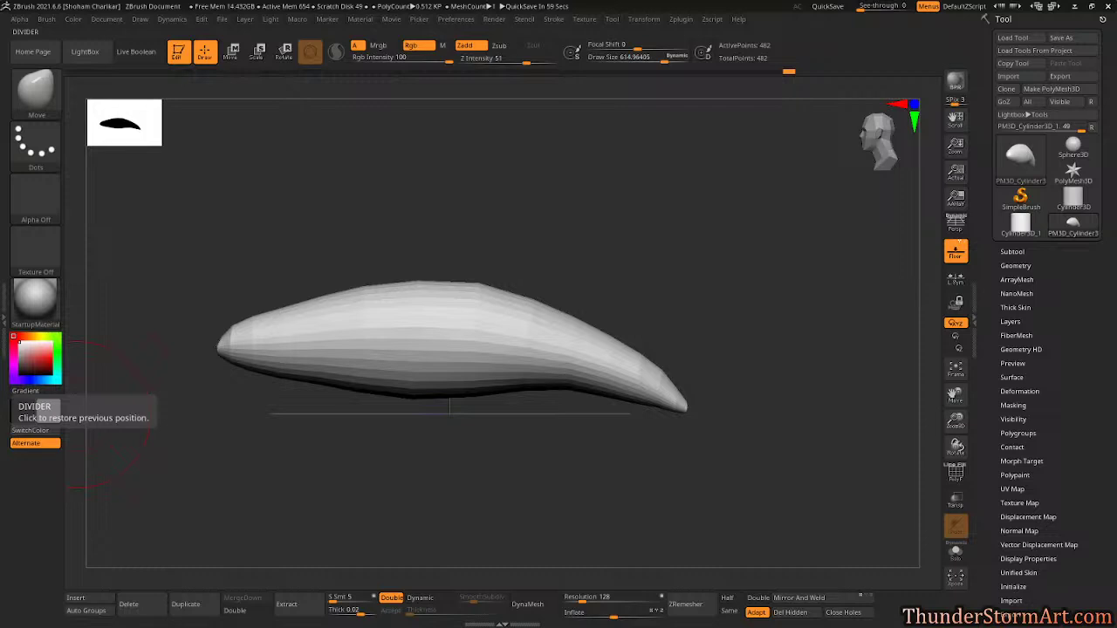
pyautogui.click(35, 411)
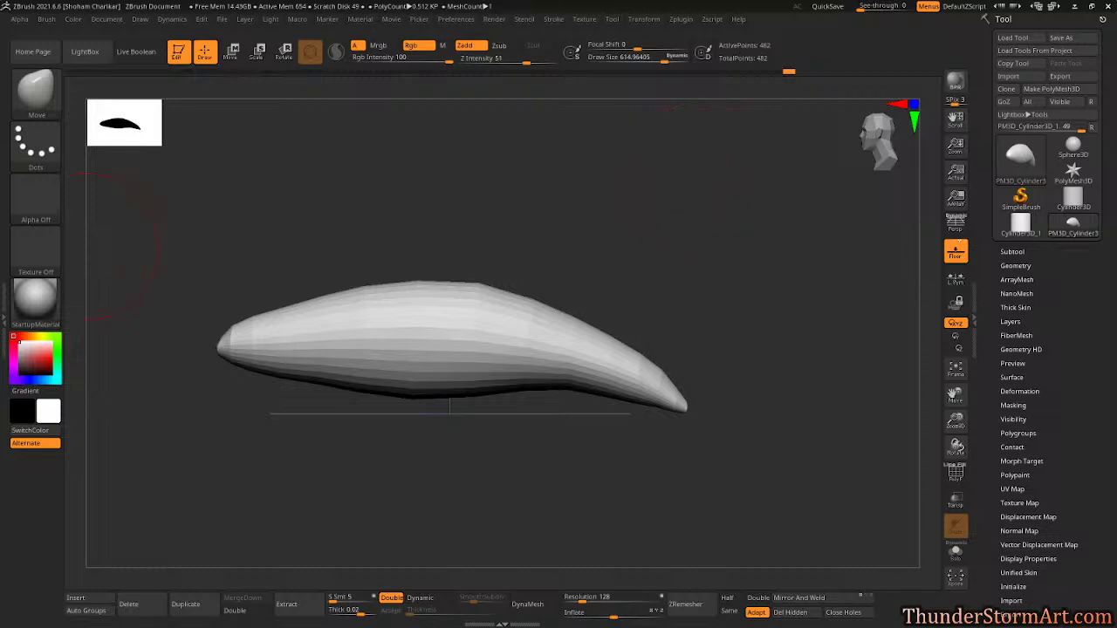
# Switch to Firefox and change the image search to "orca top".
pyautogui.click(1075, 6)
pyautogui.click(71, 617)
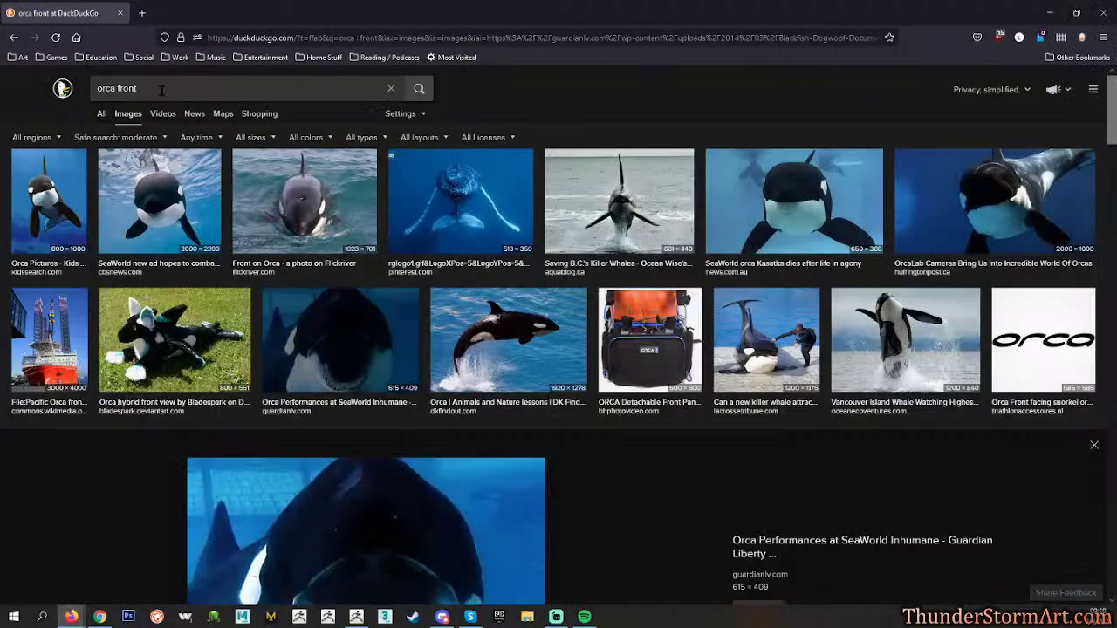
pyautogui.doubleClick(265, 90)
pyautogui.press('BackSpace')
pyautogui.write('top')
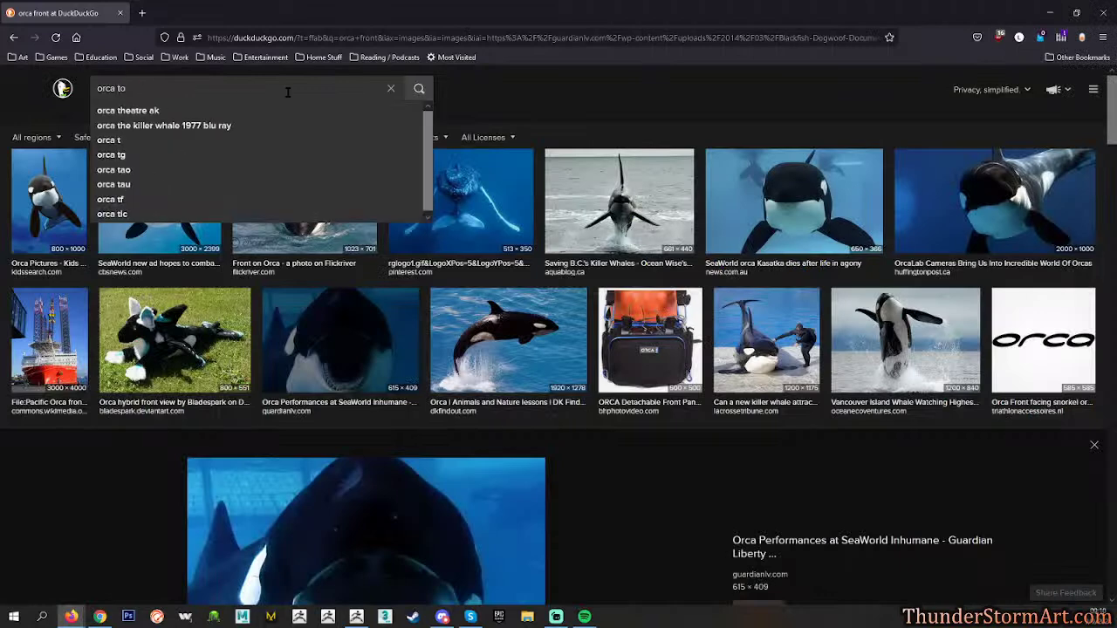
pyautogui.press('Return')
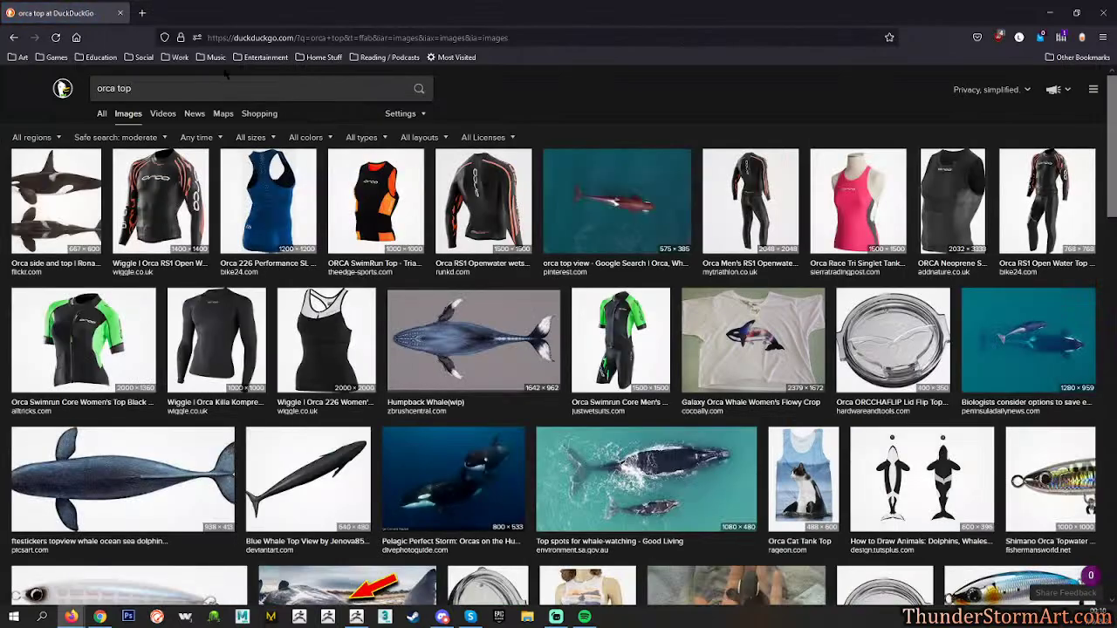
# Examine the combined side-and-top orca illustration and look through further results for other top-view references.
pyautogui.click(64, 227)
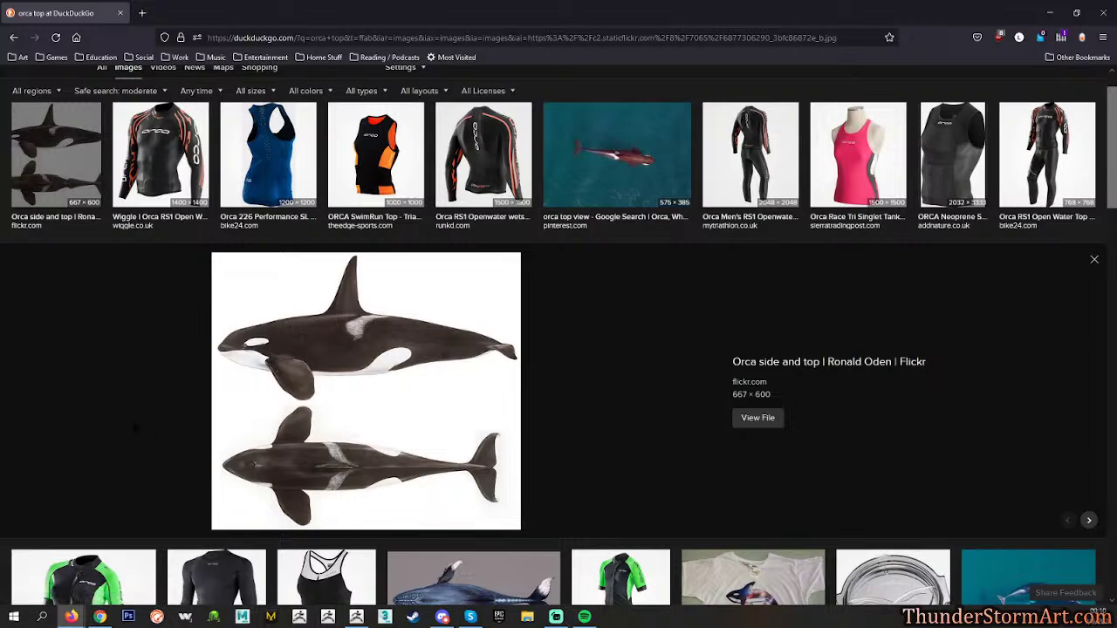
pyautogui.scroll(-3, 643, 413)
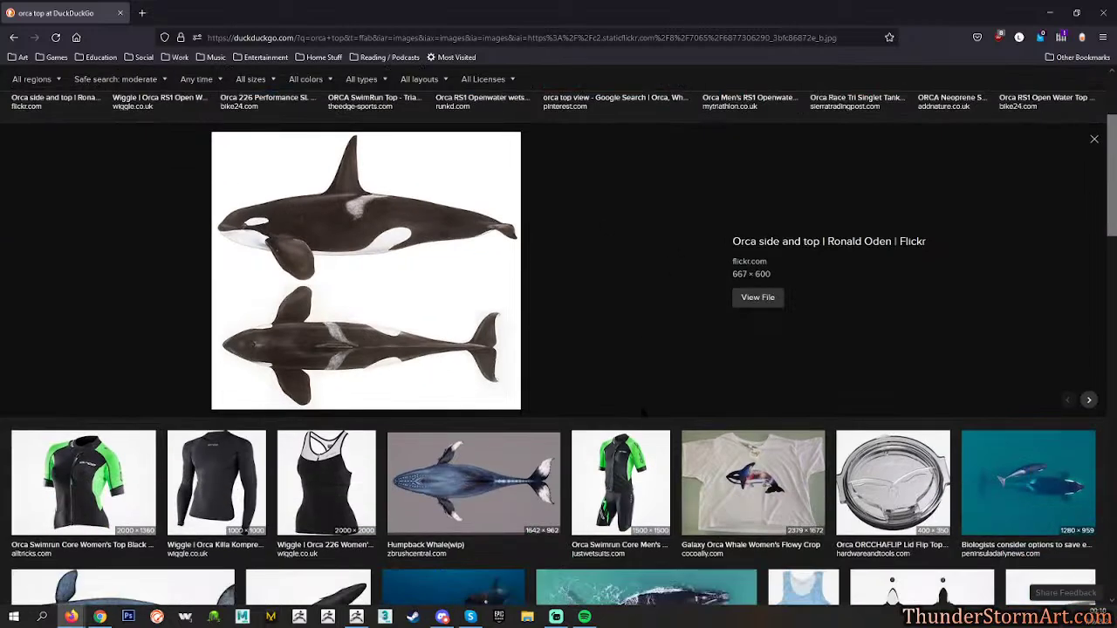
pyautogui.scroll(-4, 643, 413)
pyautogui.scroll(-15, 643, 413)
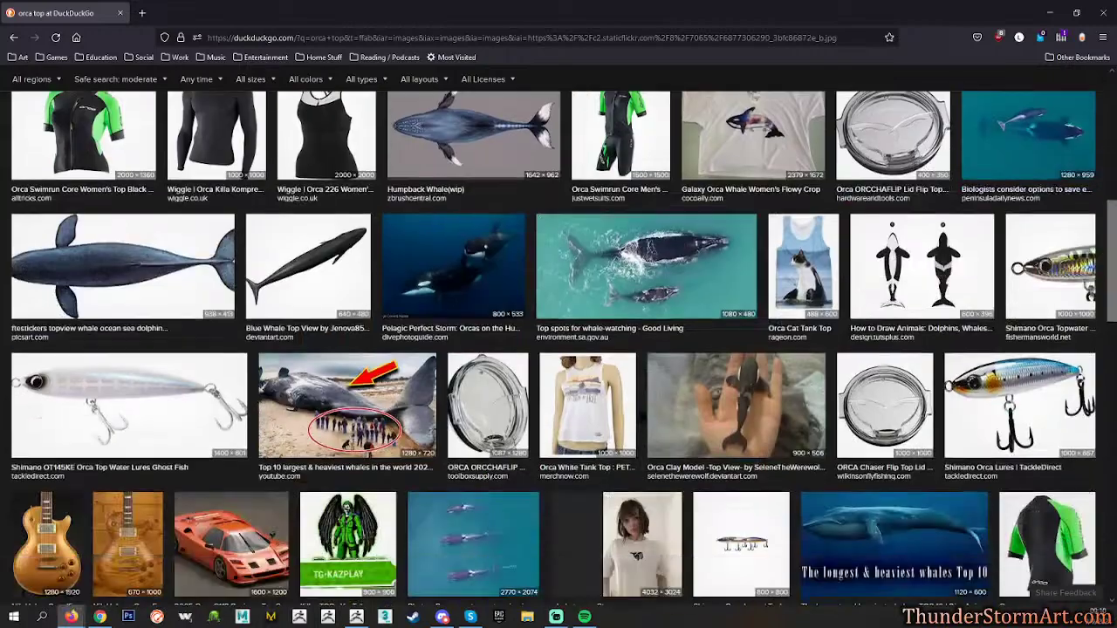
pyautogui.scroll(3, 641, 418)
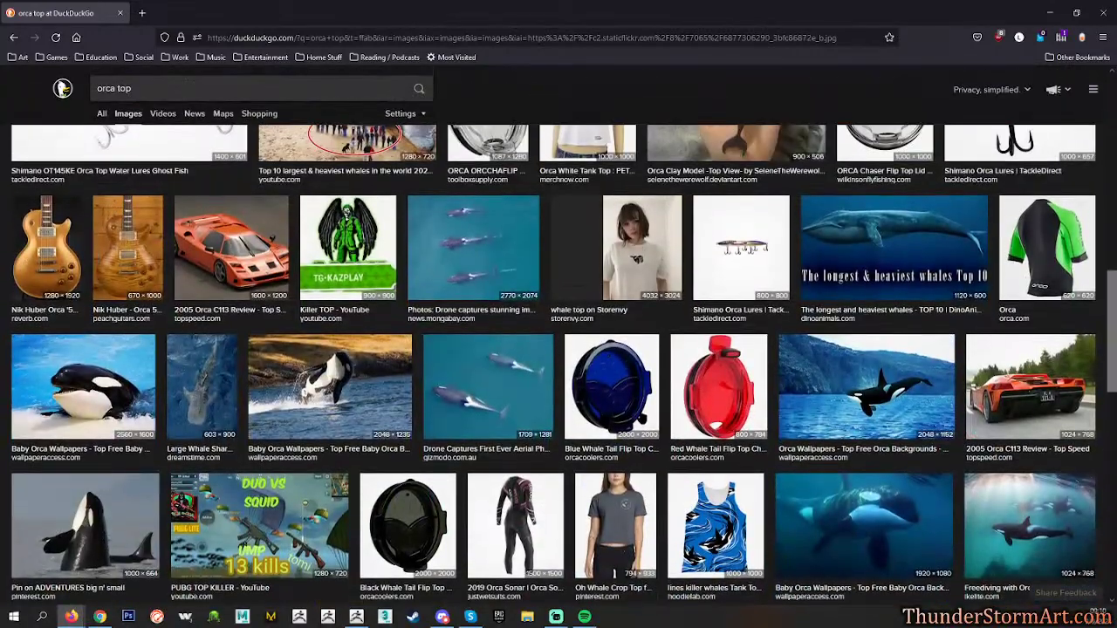
pyautogui.scroll(-6, 641, 419)
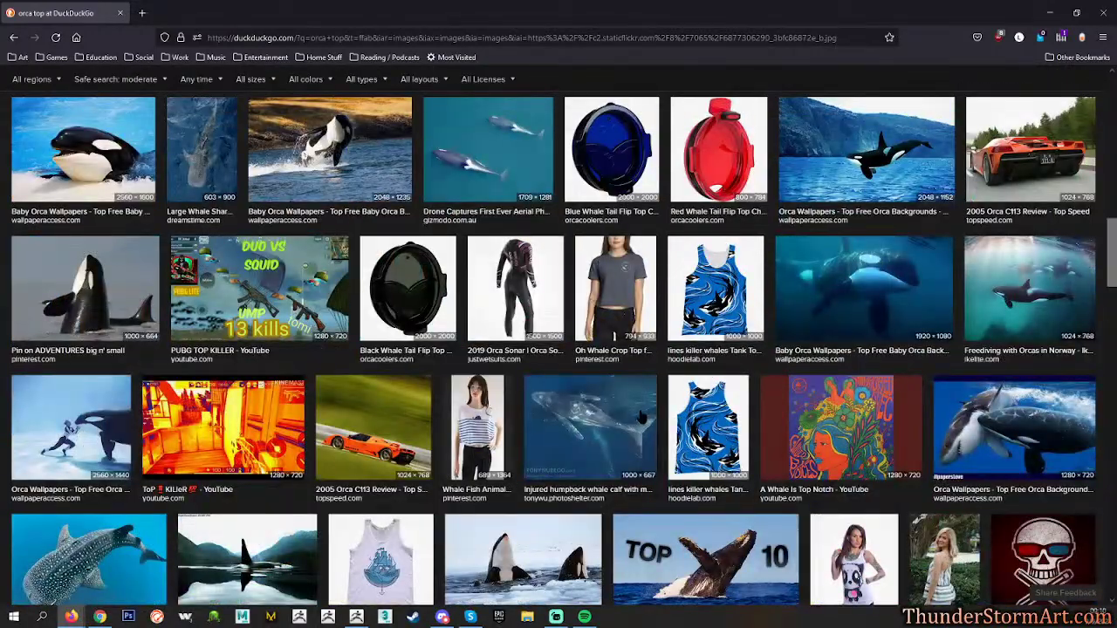
pyautogui.scroll(-3, 643, 418)
pyautogui.click(101, 257)
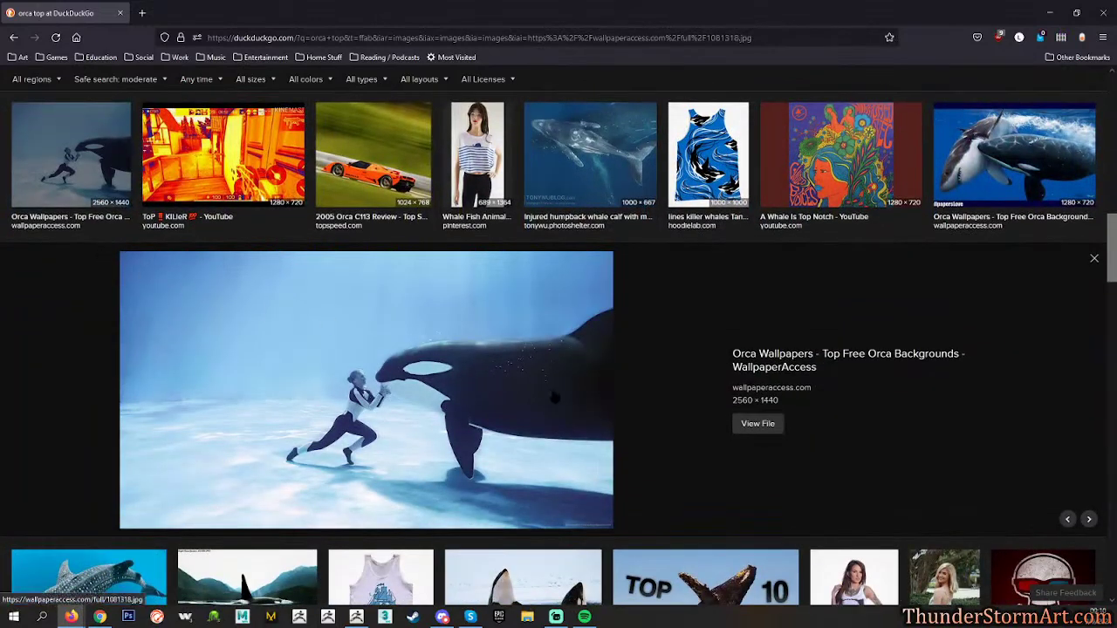
pyautogui.scroll(-10, 555, 397)
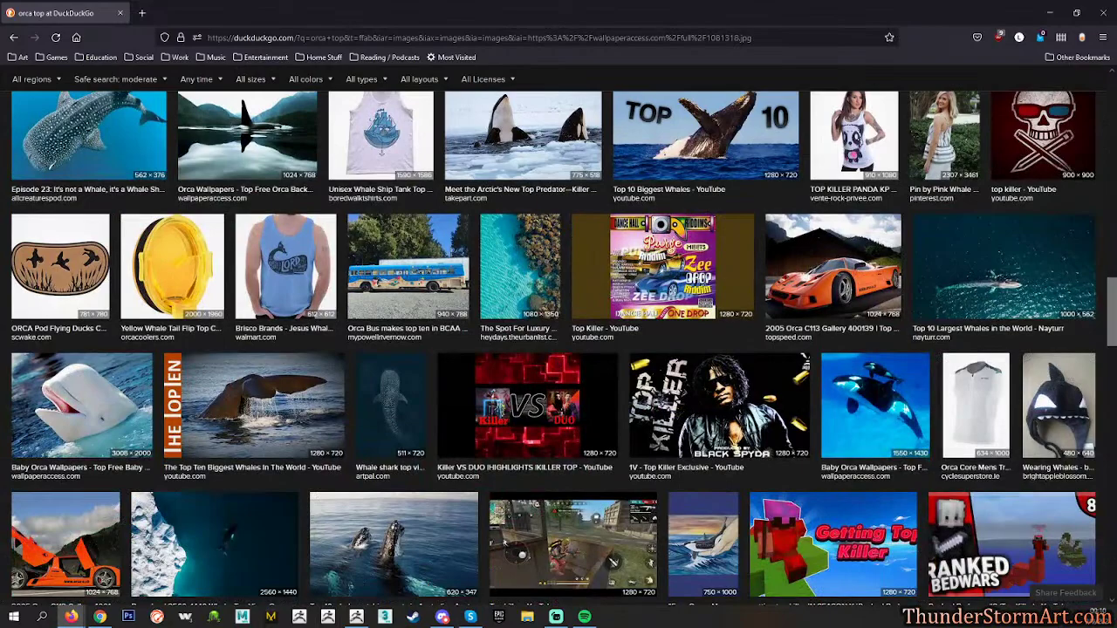
pyautogui.scroll(-5, 555, 400)
pyautogui.scroll(1, 555, 400)
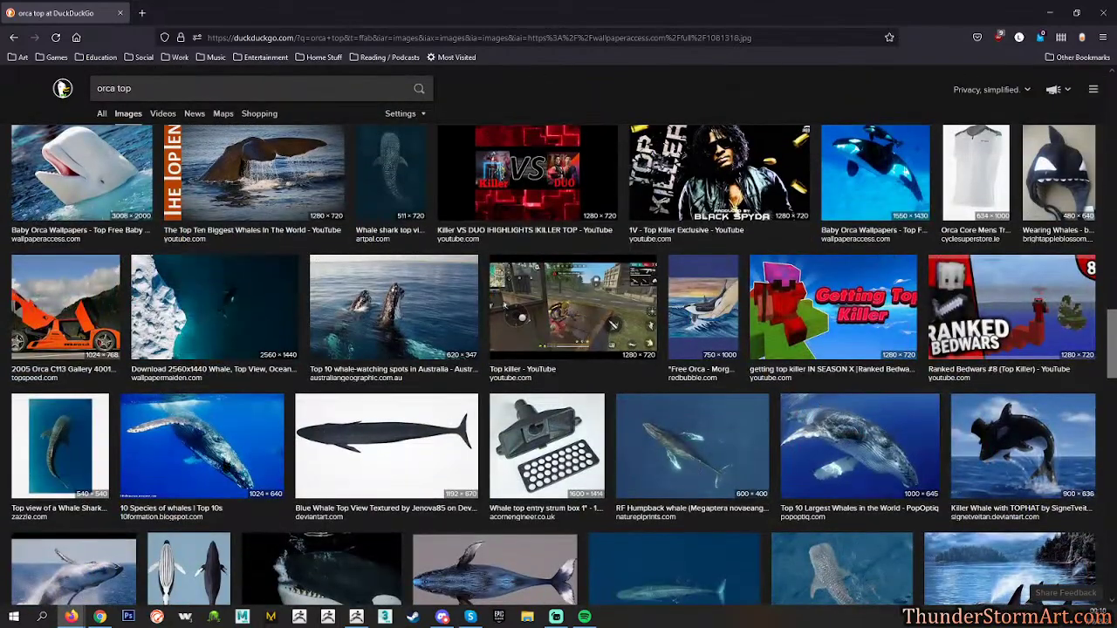
pyautogui.scroll(4, 555, 399)
pyautogui.scroll(20, 391, 486)
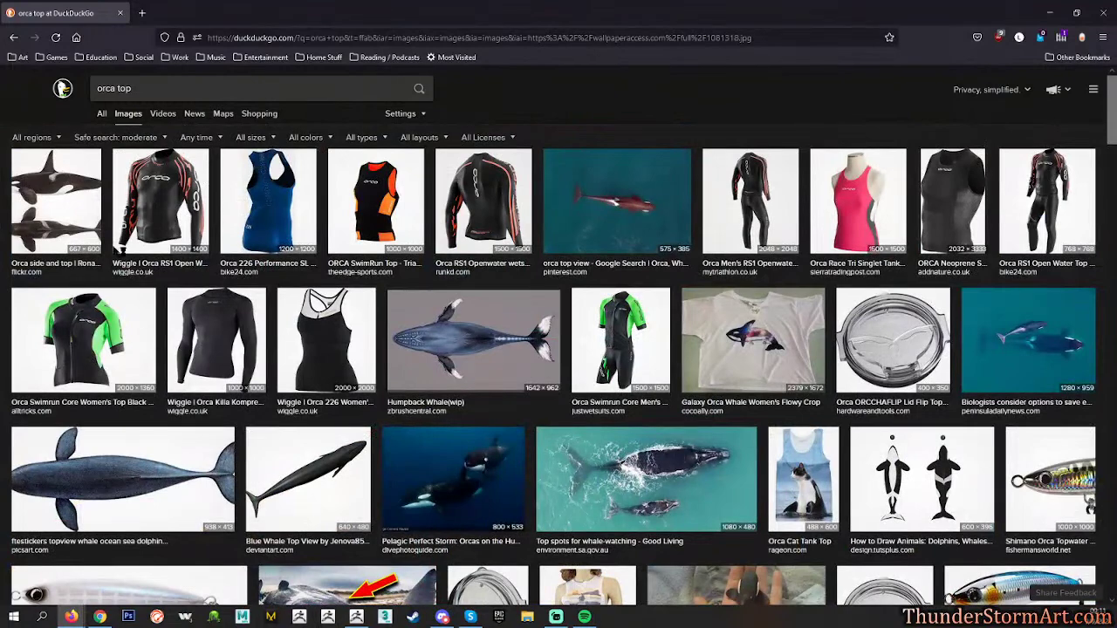
# Examine the top-view whale illustration and the aerial photo of two orcas for the body outline seen from above.
pyautogui.click(63, 192)
pyautogui.scroll(-5, 137, 318)
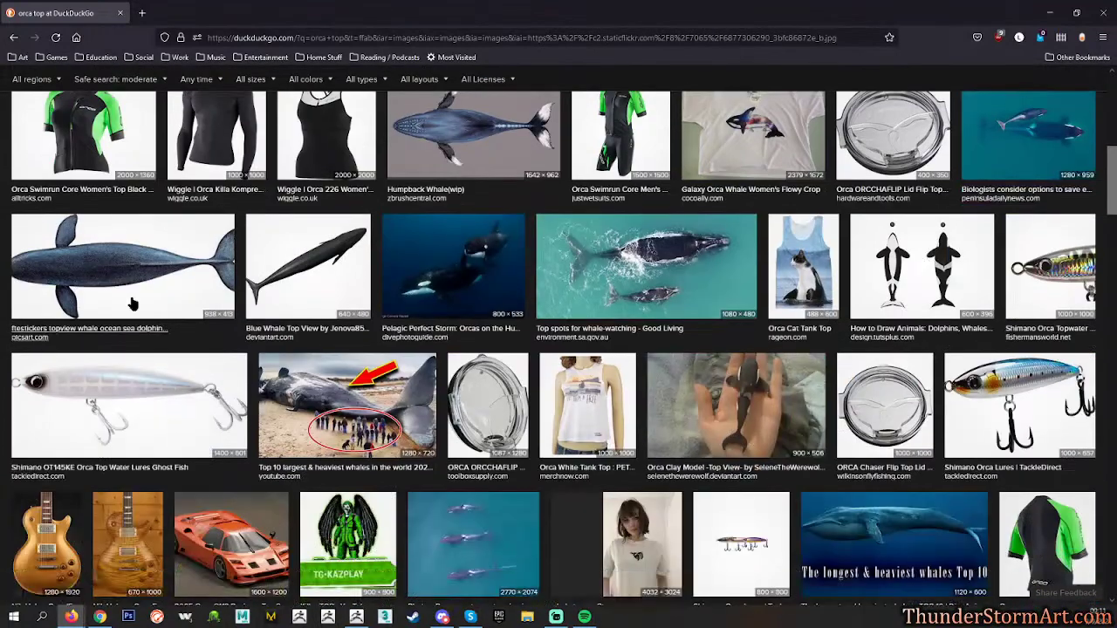
pyautogui.click(137, 317)
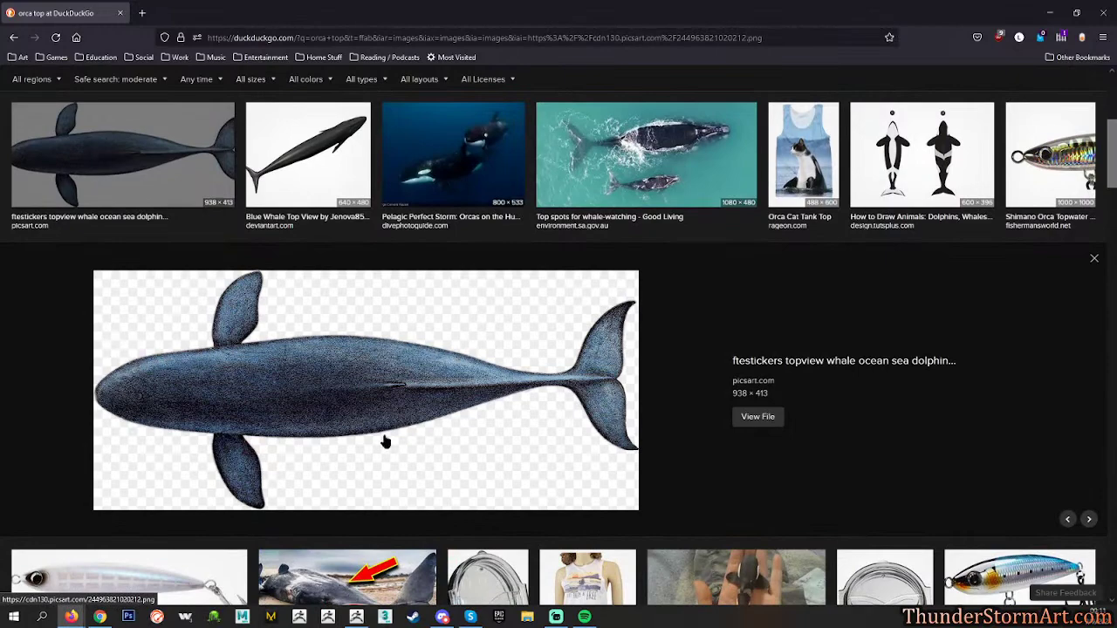
pyautogui.scroll(4, 390, 438)
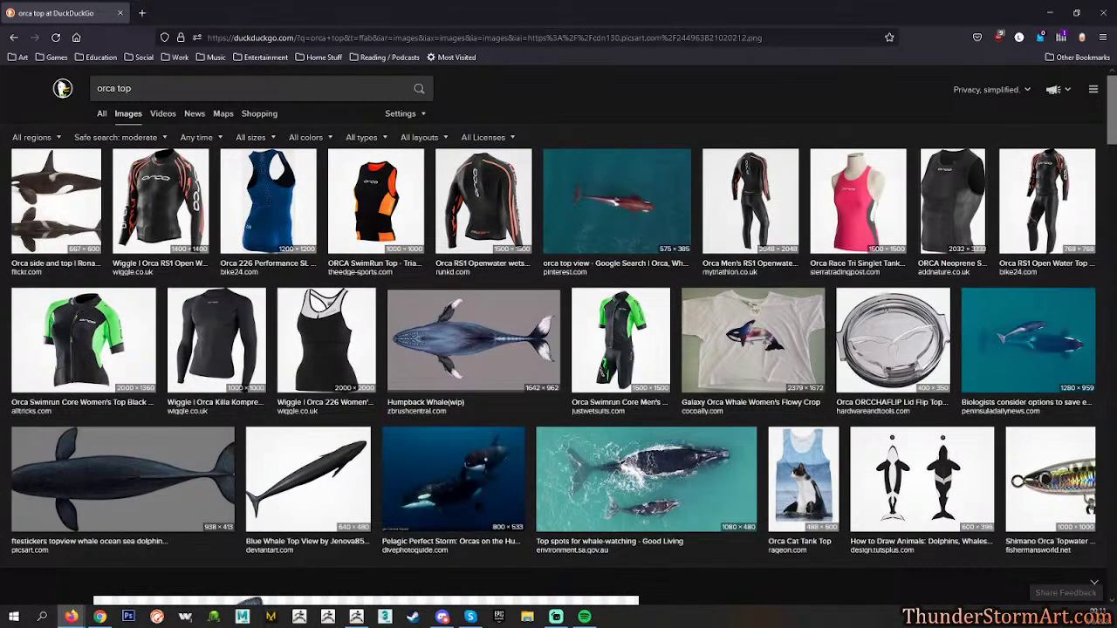
pyautogui.click(1038, 351)
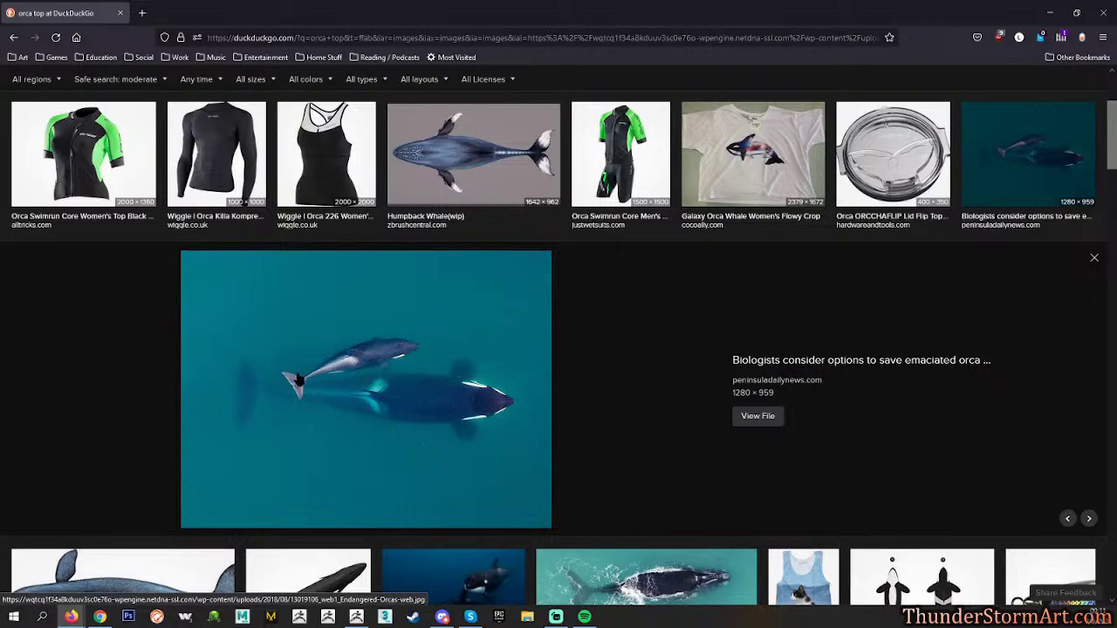
# Open the combined side-and-top orca illustration as a full-size image in its own tab.
pyautogui.scroll(3, 346, 360)
pyautogui.click(80, 239)
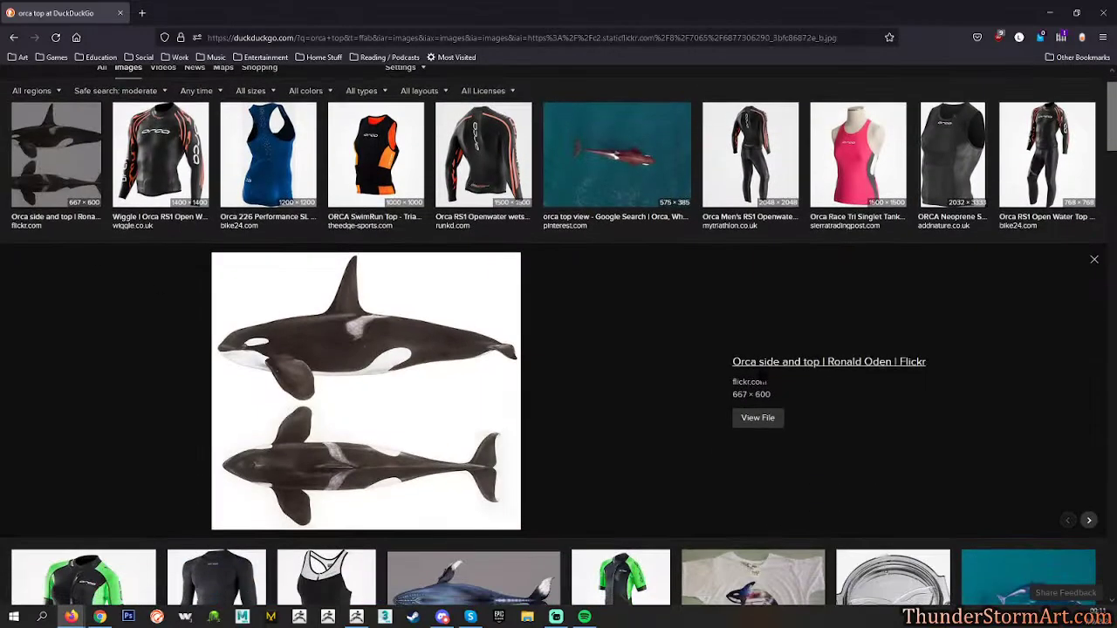
pyautogui.click(758, 418)
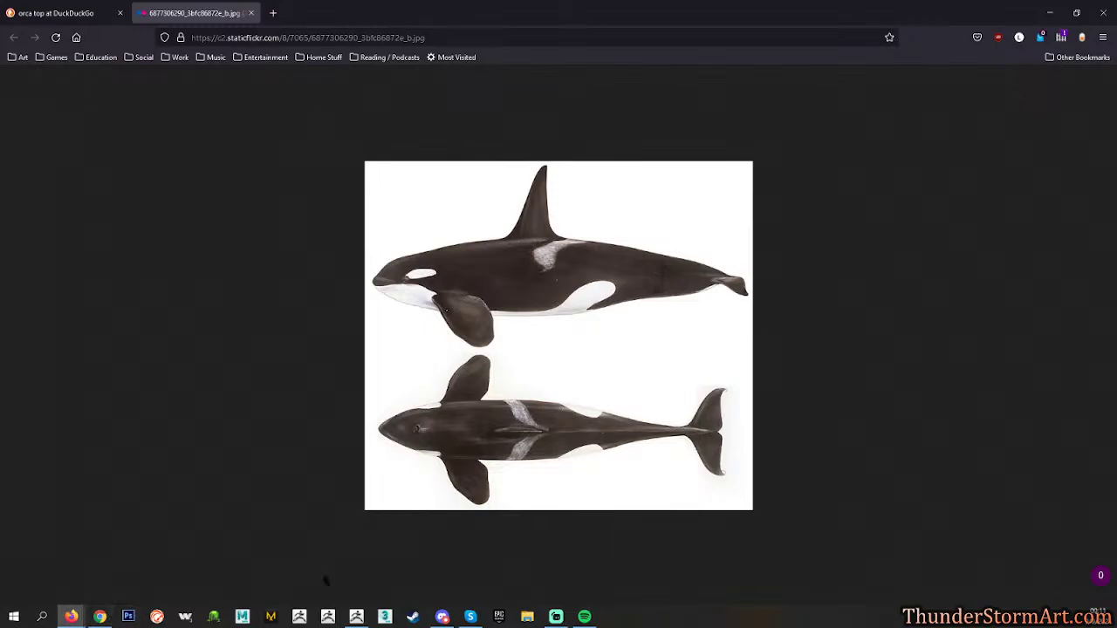
# Return to ZBrush, set See-through to 24 and fit the model over the illustration's side view.
pyautogui.click(357, 614)
pyautogui.moveTo(860, 7); pyautogui.dragTo(873, 8)
pyautogui.moveTo(748, 243)
pyautogui.keyDown('alt'); pyautogui.mouseDown()
pyautogui.moveTo(832, 288)
pyautogui.moveTo(873, 180)
pyautogui.moveTo(840, 228)
pyautogui.moveTo(843, 210)
pyautogui.moveTo(851, 272)
pyautogui.moveTo(818, 263)
pyautogui.moveTo(828, 247)
pyautogui.moveTo(826, 227)
pyautogui.moveTo(817, 232)
pyautogui.mouseUp(); pyautogui.keyUp('alt')
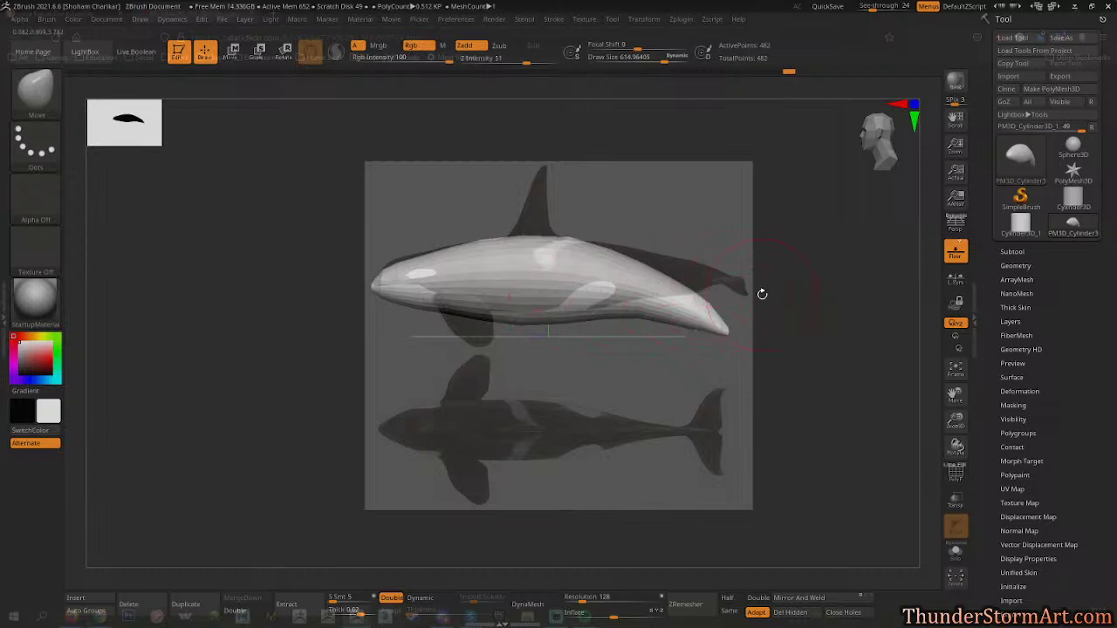
# Turn the model to a straight top view and align its body with the reference orca seen from above.
pyautogui.moveTo(734, 226); pyautogui.dragTo(679, 356)
pyautogui.moveTo(670, 234)
pyautogui.keyDown('alt'); pyautogui.mouseDown()
pyautogui.moveTo(728, 336)
pyautogui.moveTo(721, 316)
pyautogui.mouseUp(); pyautogui.keyUp('alt')
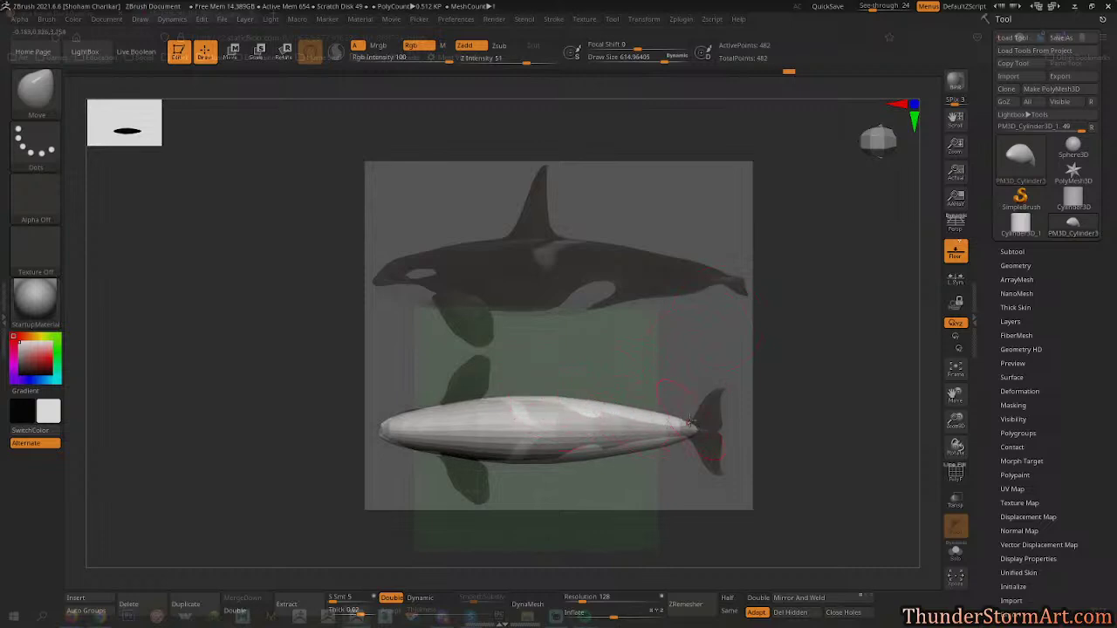
pyautogui.moveTo(458, 355); pyautogui.dragTo(454, 353)
pyautogui.moveTo(744, 354); pyautogui.dragTo(733, 355)
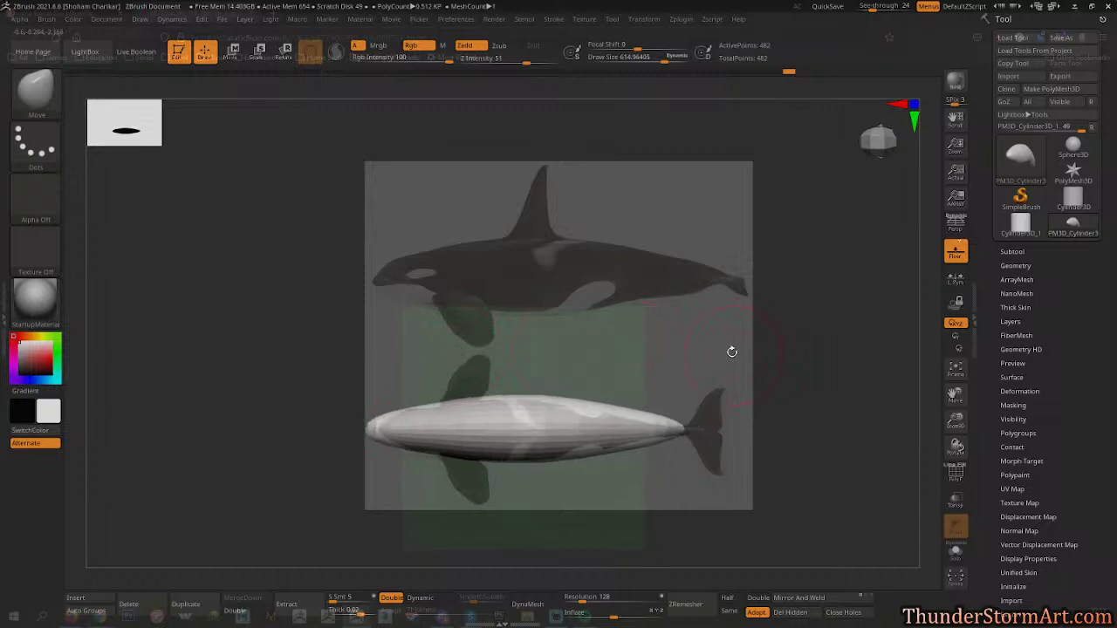
pyautogui.moveTo(676, 332); pyautogui.dragTo(690, 339)
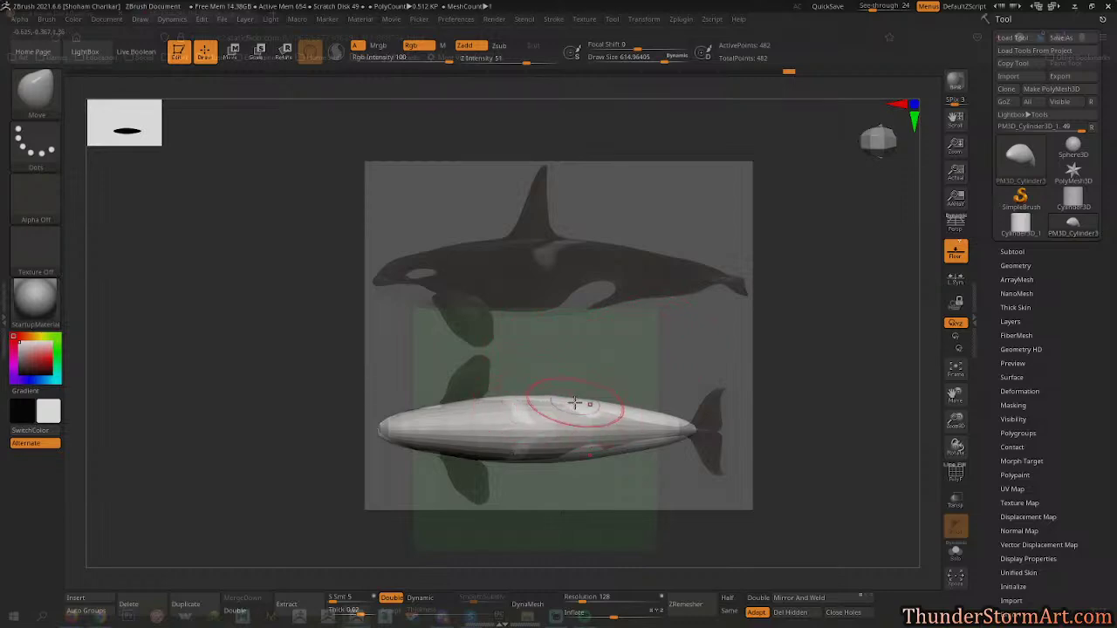
# Select the Move brush and set the masking brush to MaskRect.
pyautogui.press('b')
pyautogui.press('m')
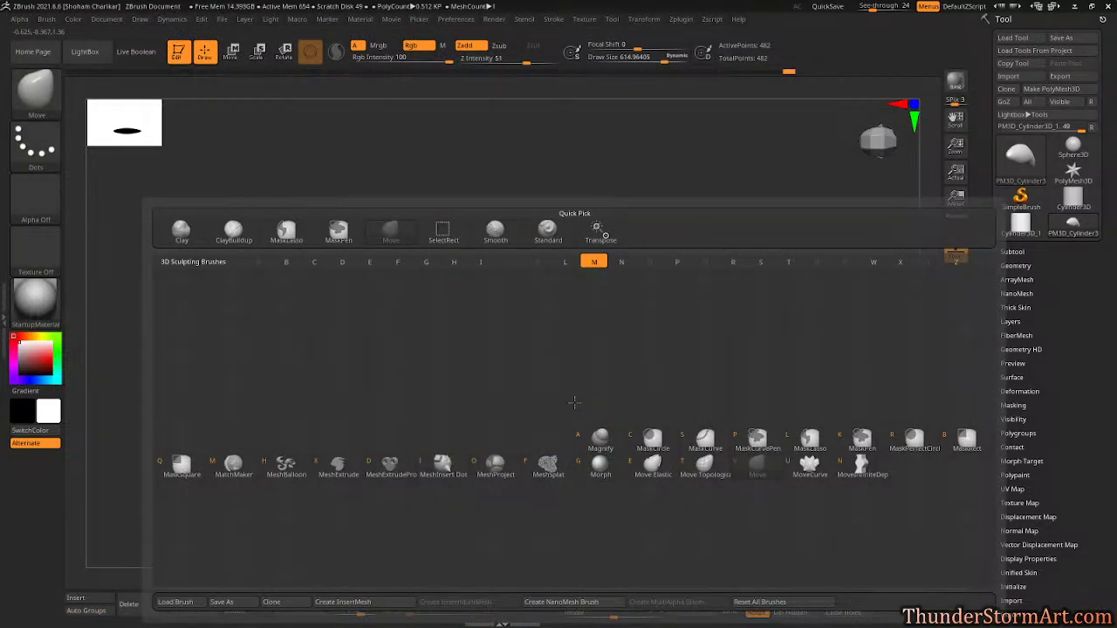
pyautogui.press('v')
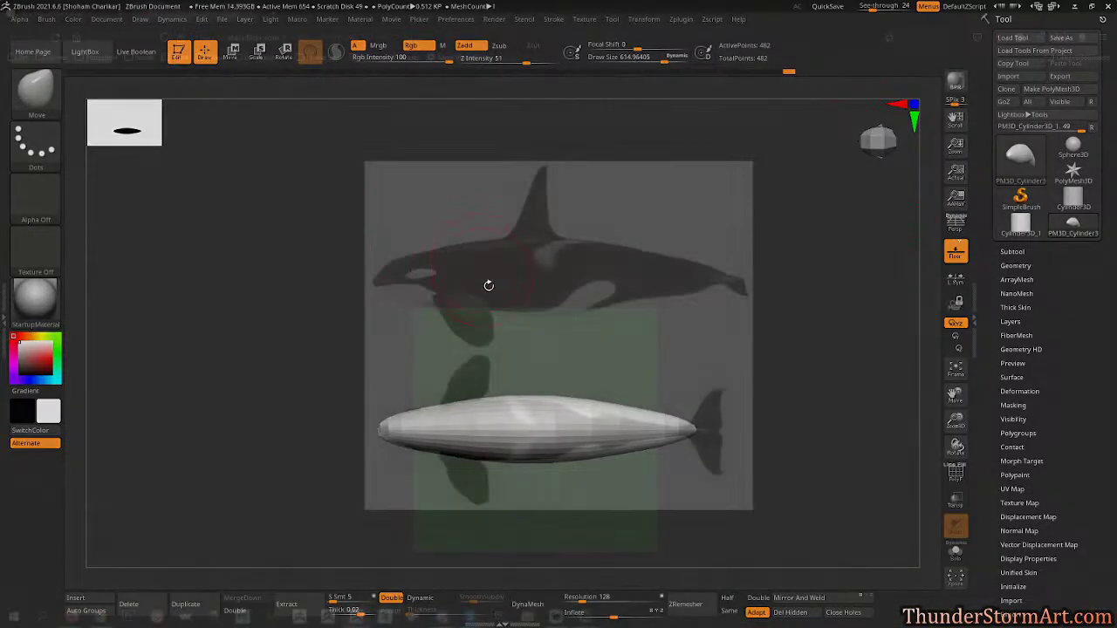
pyautogui.moveTo(753, 363)
pyautogui.keyDown('ctrl'); pyautogui.mouseDown()
pyautogui.moveTo(612, 488)
pyautogui.moveTo(689, 489)
pyautogui.mouseUp(); pyautogui.keyUp('ctrl')
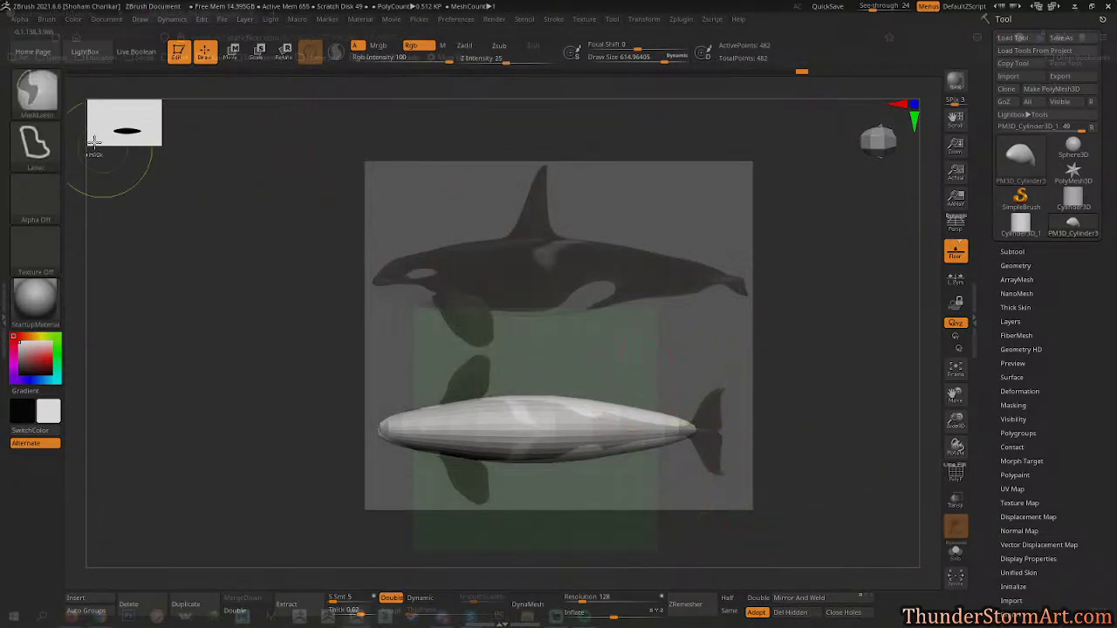
pyautogui.press('b')
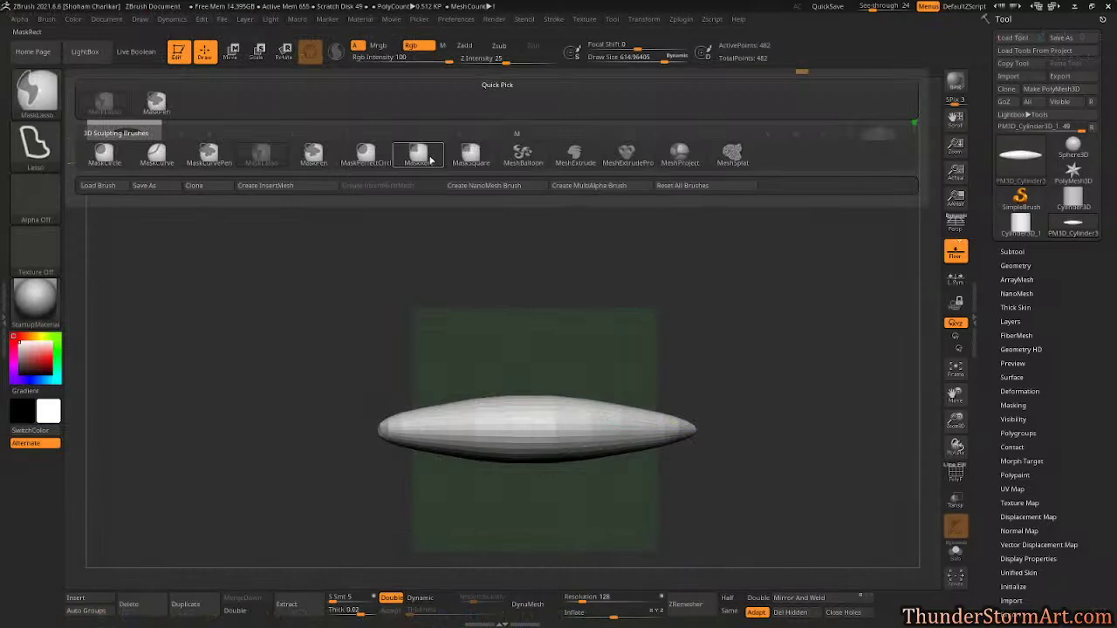
pyautogui.moveTo(421, 154)
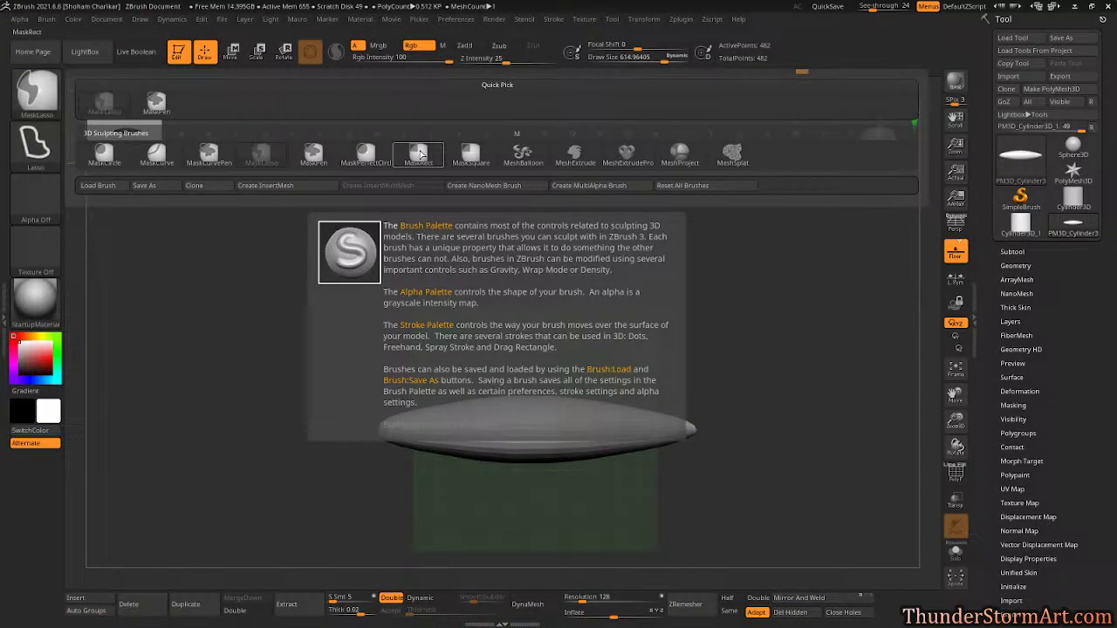
pyautogui.click(420, 155)
# Narrow the tail section to the top-view outline by protecting the rest of the body with an inverted rectangular mask, and clear the mask.
pyautogui.moveTo(800, 346)
pyautogui.keyDown('ctrl'); pyautogui.mouseDown()
pyautogui.moveTo(767, 382)
pyautogui.moveTo(606, 481)
pyautogui.moveTo(633, 477)
pyautogui.mouseUp(); pyautogui.keyUp('ctrl')
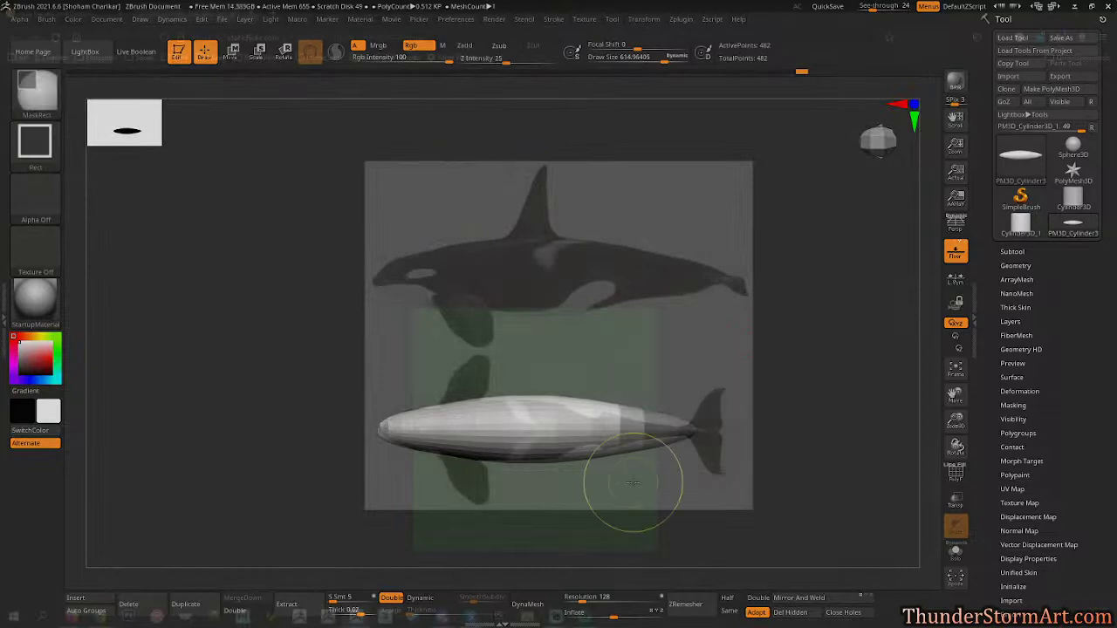
pyautogui.keyDown('ctrl'); pyautogui.click(827, 334); pyautogui.keyUp('ctrl')
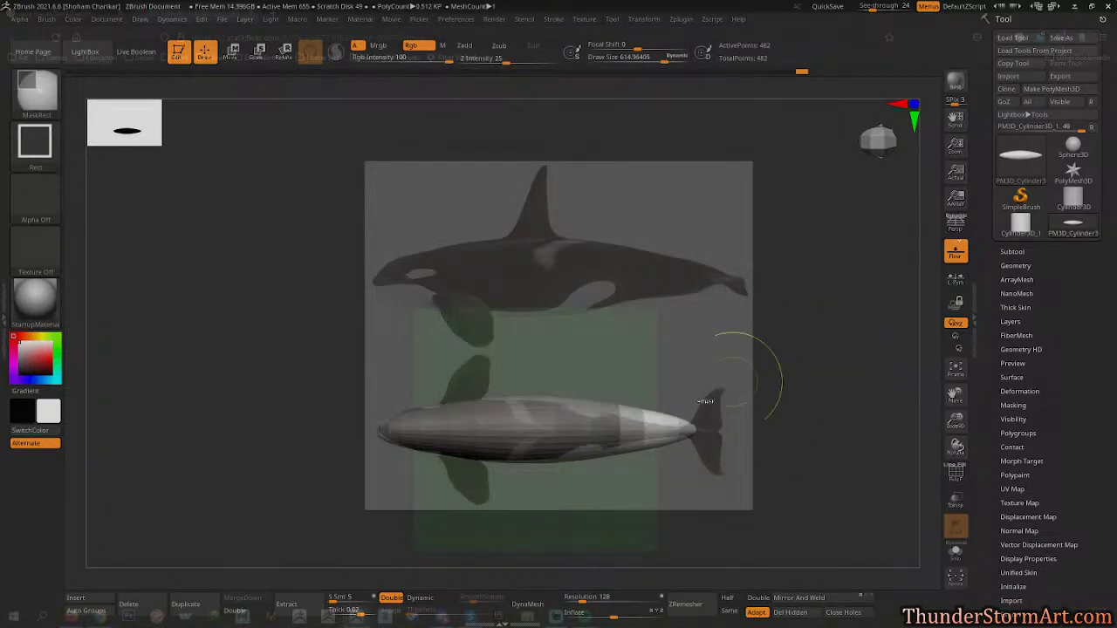
pyautogui.press('w')
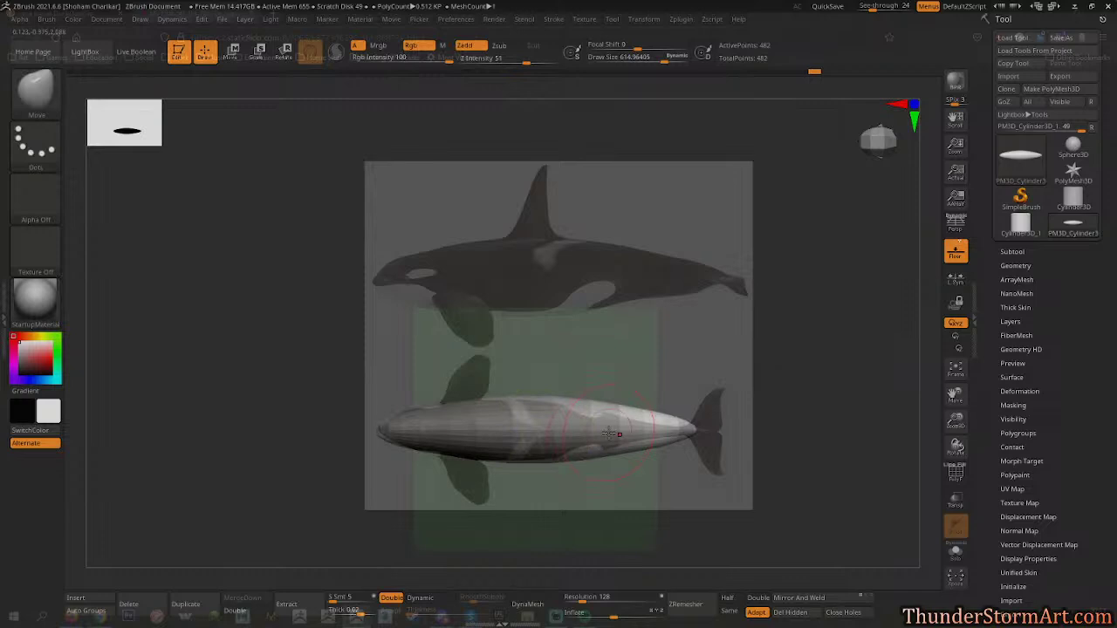
pyautogui.moveTo(528, 393); pyautogui.dragTo(528, 422)
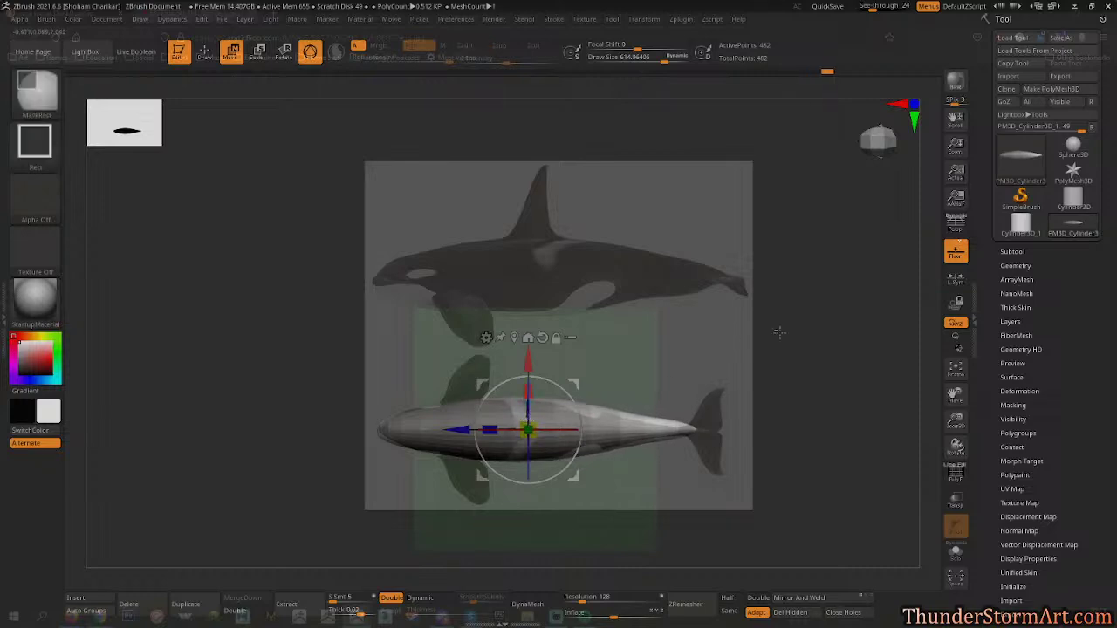
pyautogui.keyDown('ctrl'); pyautogui.moveTo(771, 331); pyautogui.dragTo(779, 339); pyautogui.keyUp('ctrl')
pyautogui.press('ctrl')
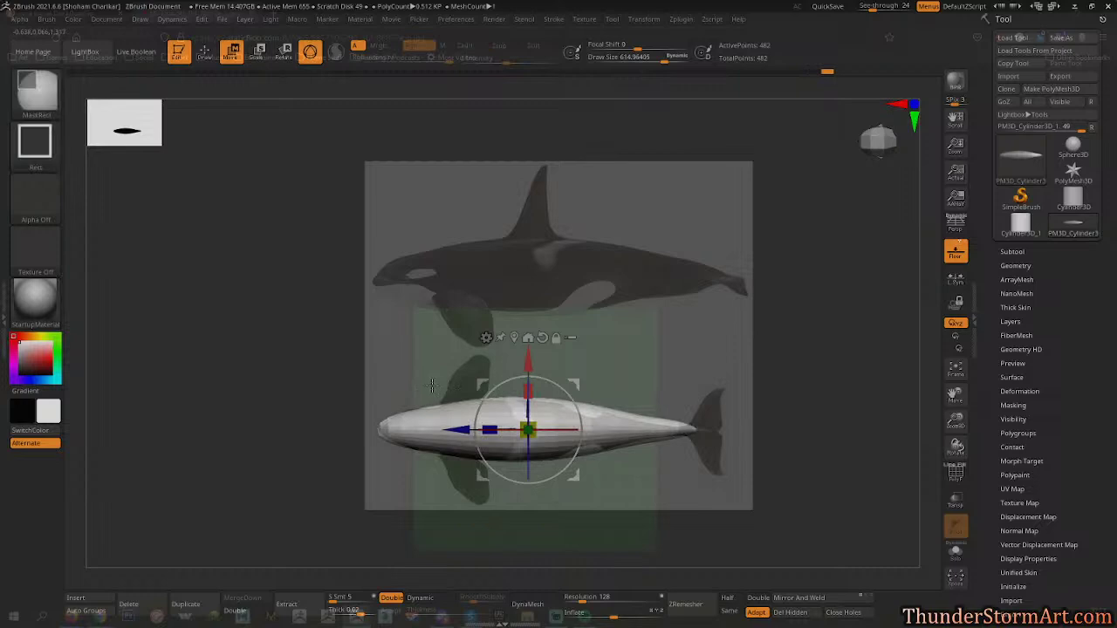
# Isolate the head end with an inverted rectangular mask and scale it to match the top-view reference.
pyautogui.moveTo(403, 386)
pyautogui.keyDown('ctrl'); pyautogui.mouseDown()
pyautogui.moveTo(433, 479)
pyautogui.moveTo(447, 482)
pyautogui.mouseUp(); pyautogui.keyUp('ctrl')
pyautogui.keyDown('ctrl'); pyautogui.click(761, 326); pyautogui.keyUp('ctrl')
pyautogui.moveTo(529, 433); pyautogui.dragTo(534, 468)
pyautogui.moveTo(755, 415); pyautogui.dragTo(735, 288)
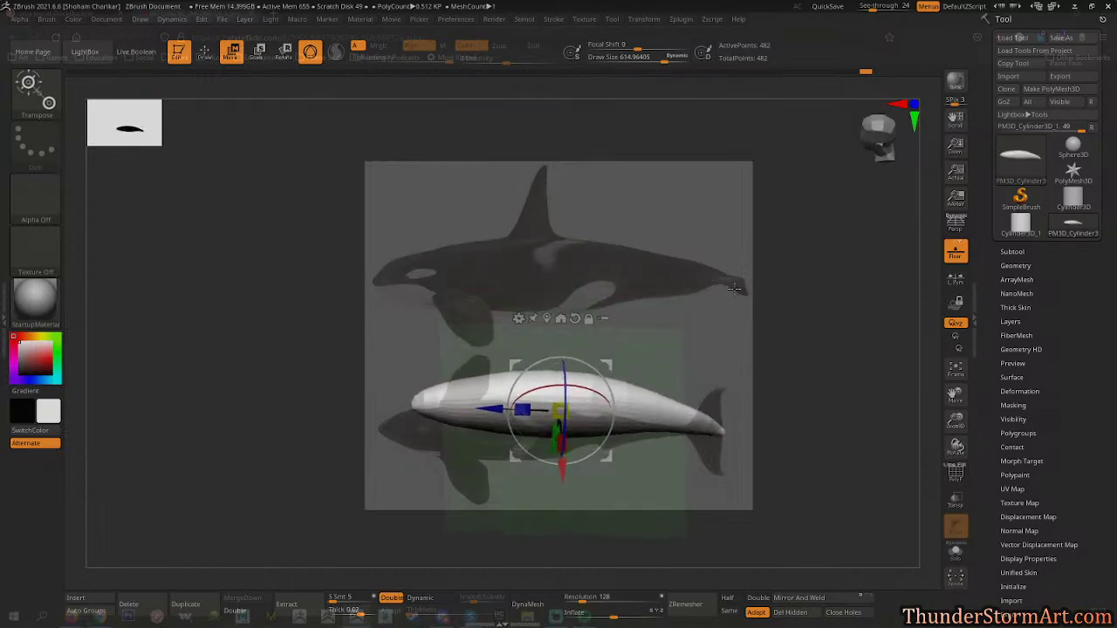
# Adjust the body's contour using the Move brush at a draw size of about 824, and return to the side view.
pyautogui.press('b')
pyautogui.press('m')
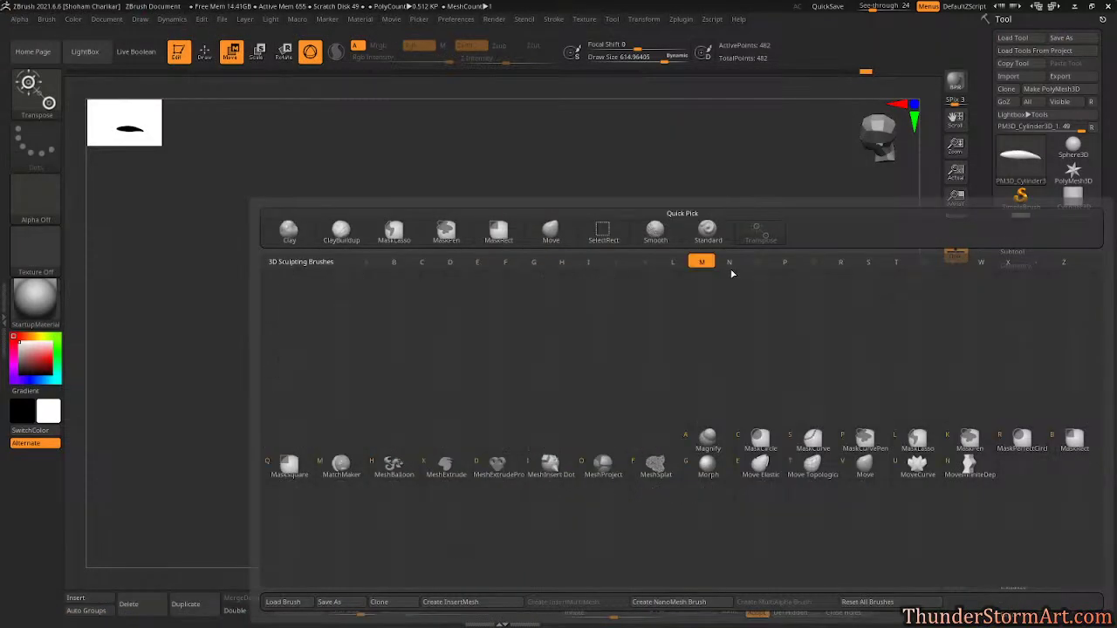
pyautogui.press('v')
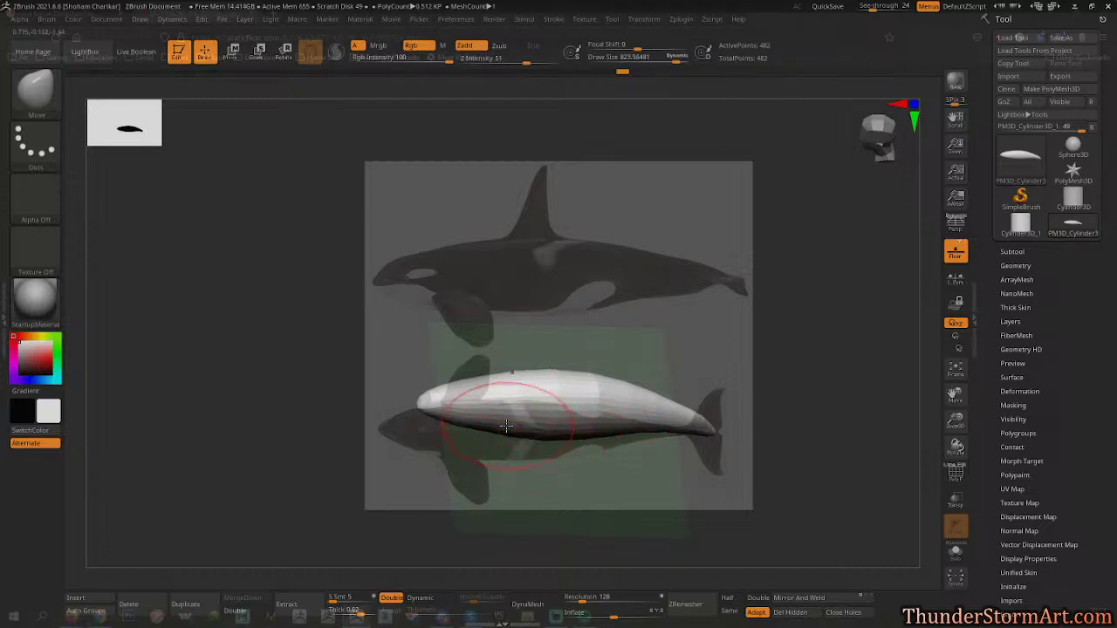
pyautogui.moveTo(689, 343); pyautogui.dragTo(709, 256)
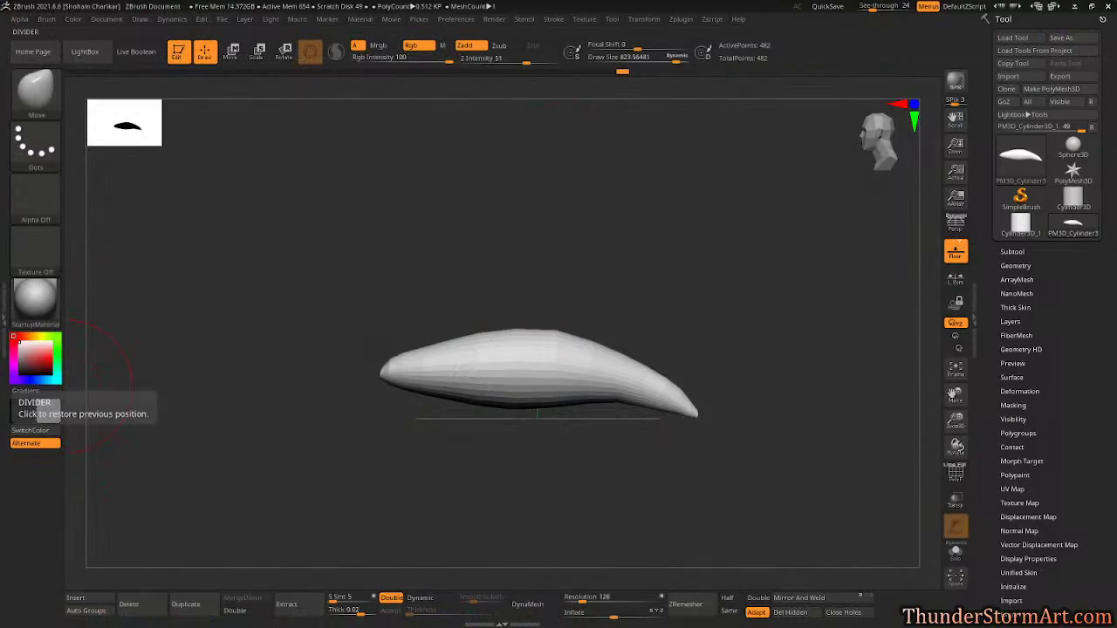
# Bring up the browser's Type 2 Eastern North Atlantic orca behind ZBrush and fit the model over its side view.
pyautogui.hotkey('alt', 'Tab')
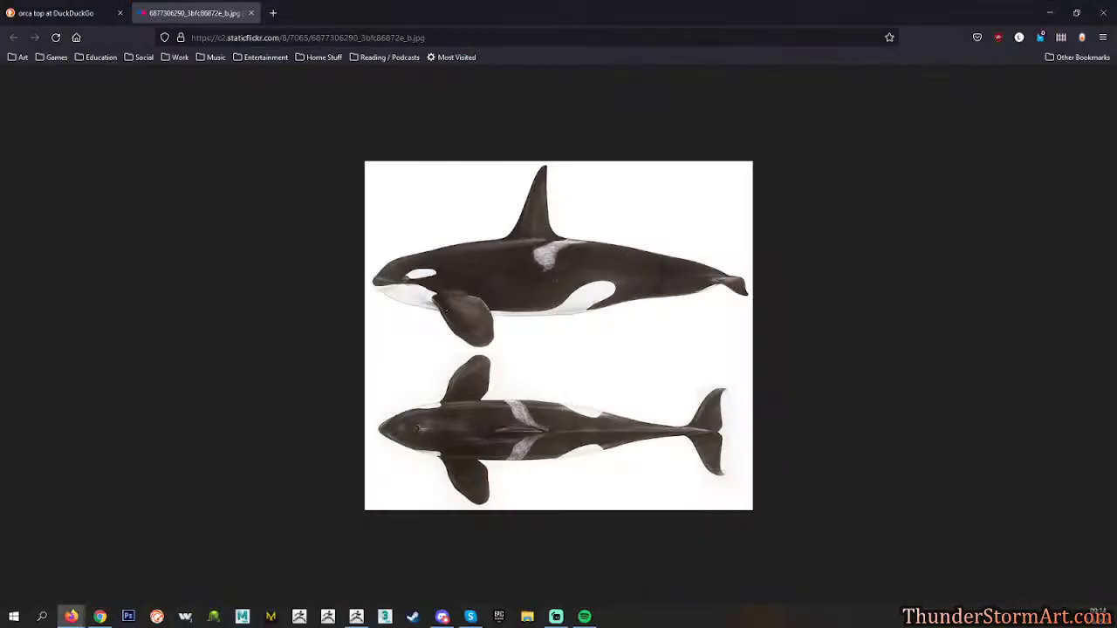
pyautogui.hotkey('alt', 'Tab')
pyautogui.hotkey('alt', 'Tab')
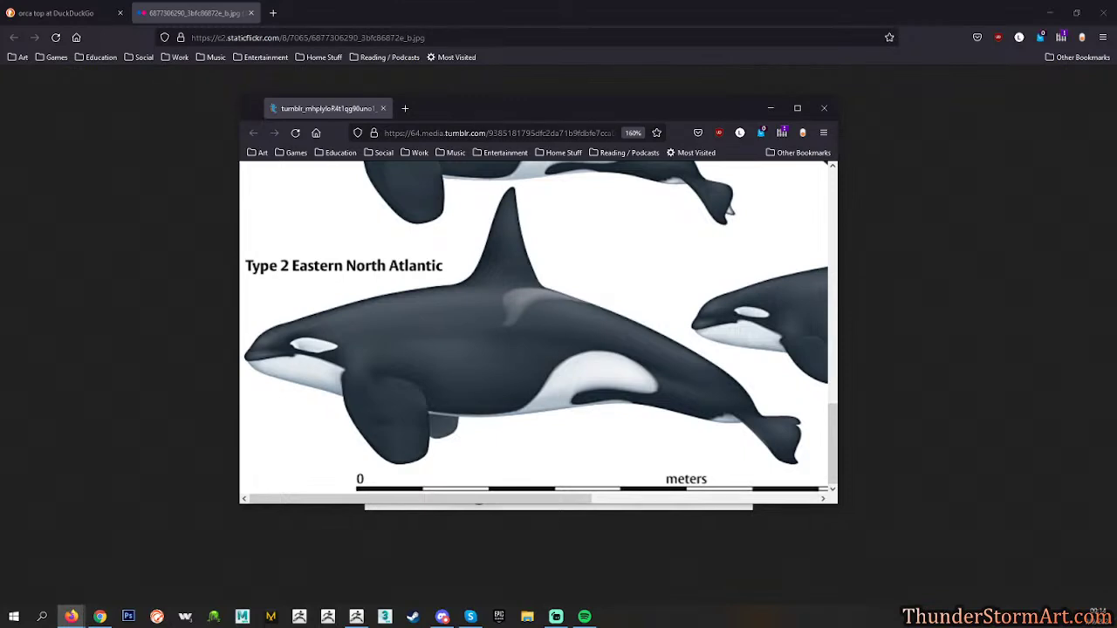
pyautogui.hotkey('alt', 'Tab')
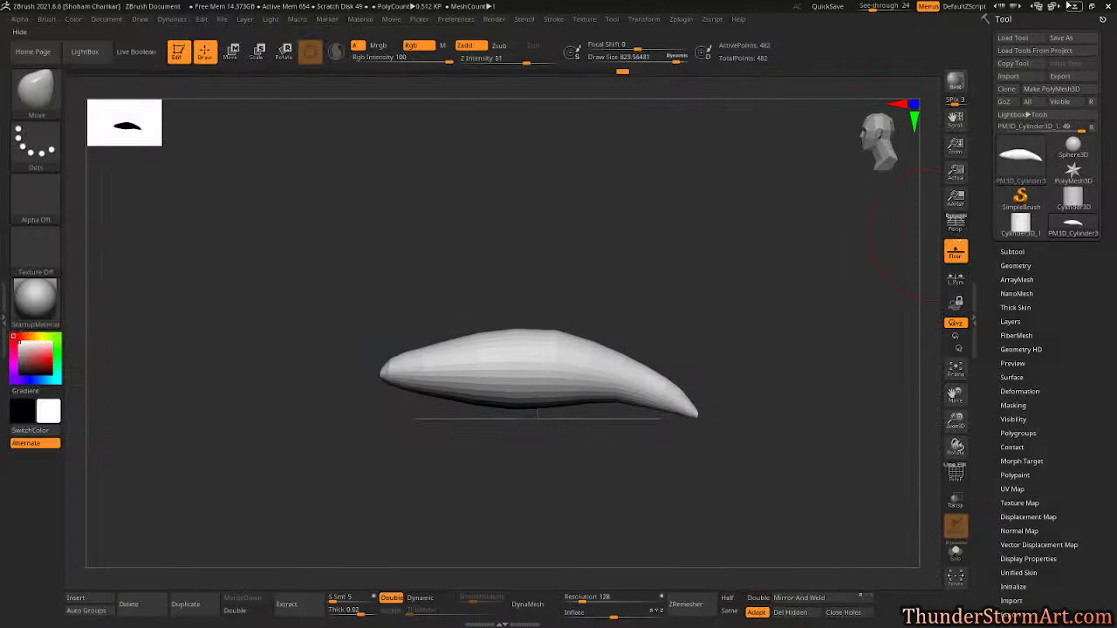
pyautogui.moveTo(691, 274)
pyautogui.keyDown('alt'); pyautogui.mouseDown()
pyautogui.moveTo(730, 270)
pyautogui.moveTo(650, 244)
pyautogui.mouseUp(); pyautogui.keyUp('alt')
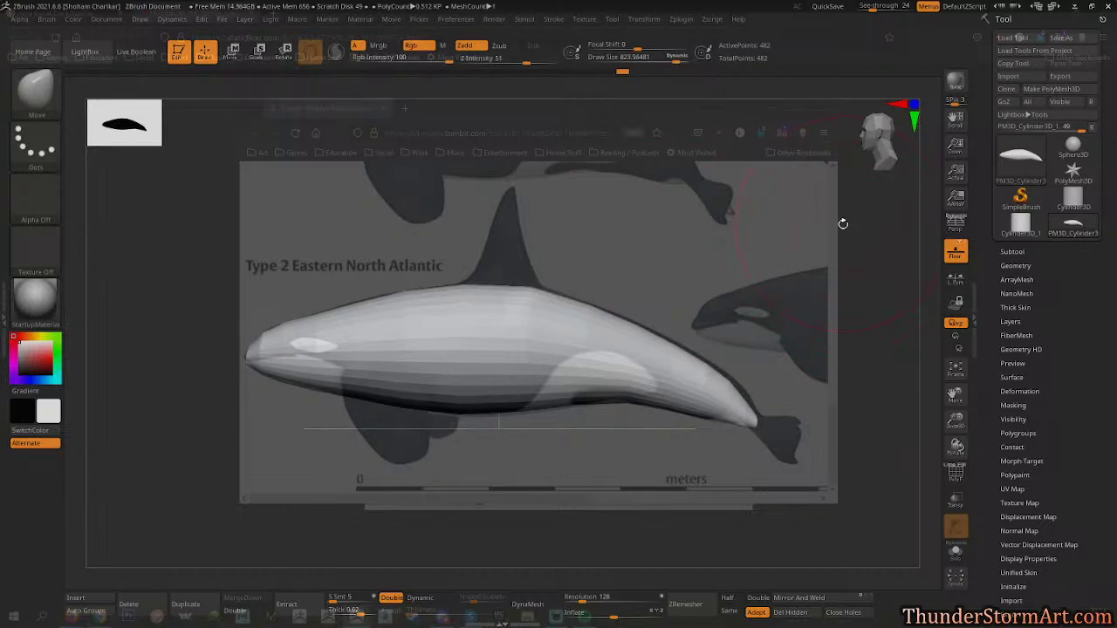
# Insert a PolyMesh3D star as a new subtool beside the body.
pyautogui.click(1010, 253)
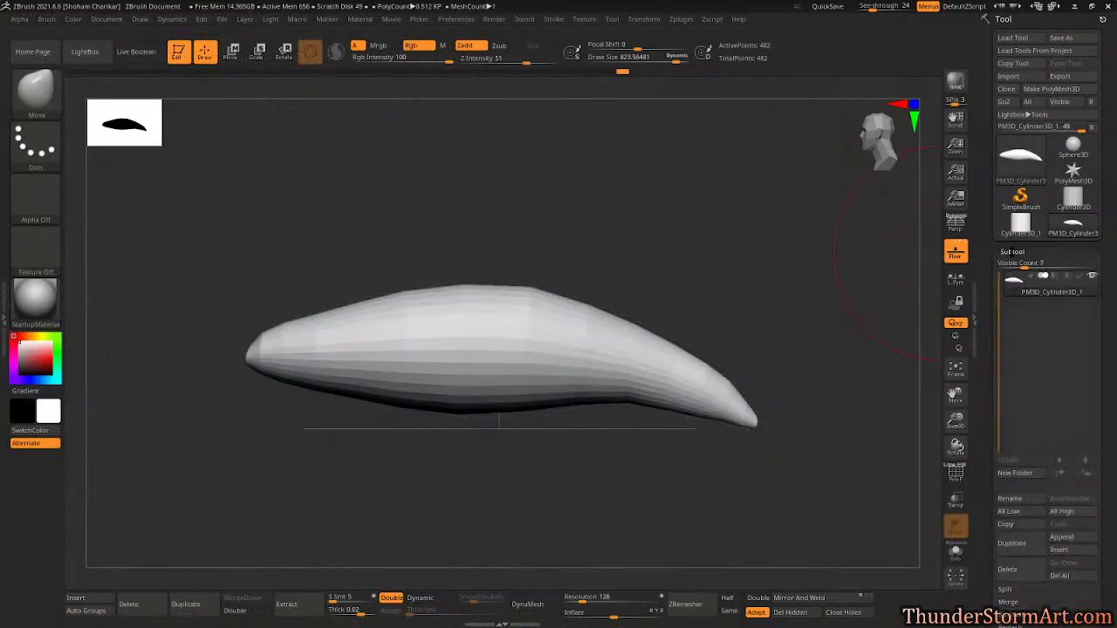
pyautogui.click(1060, 551)
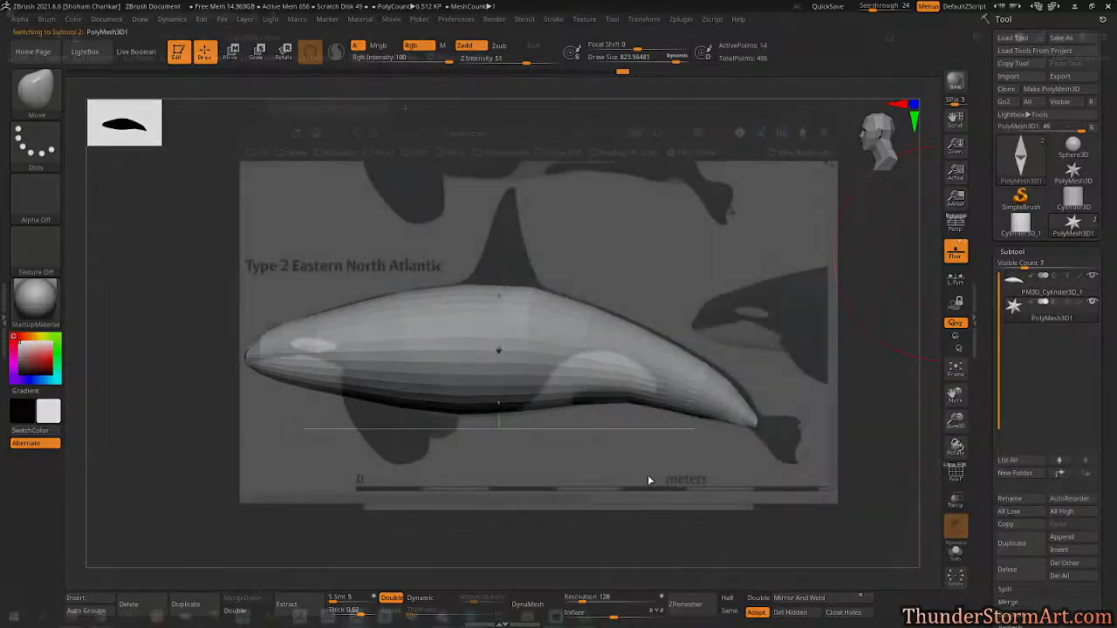
pyautogui.click(644, 471)
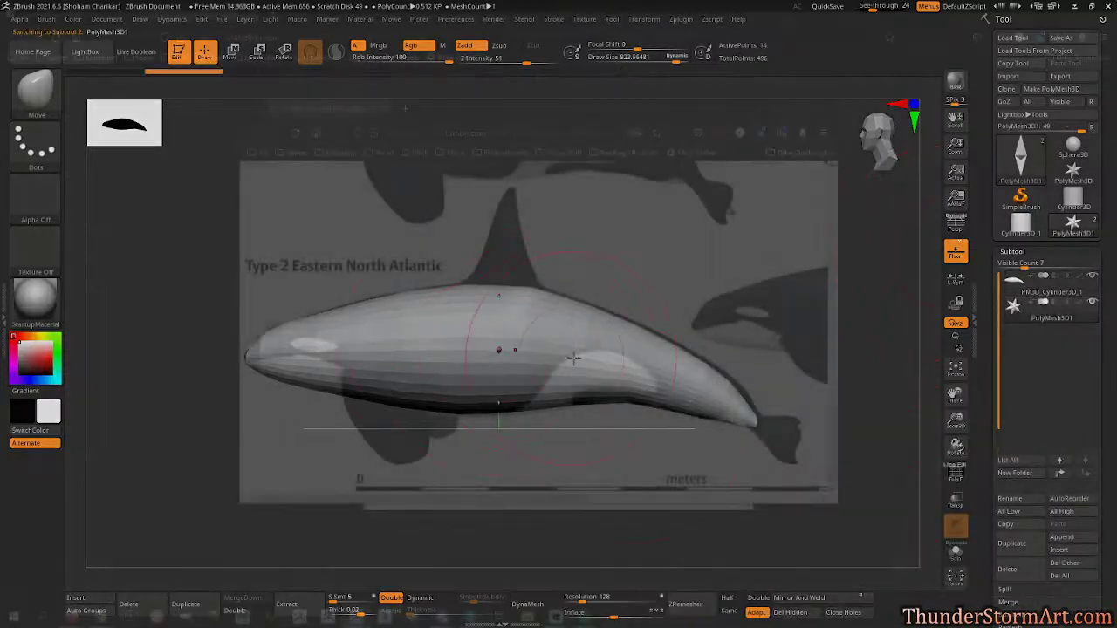
pyautogui.moveTo(836, 350); pyautogui.dragTo(808, 361)
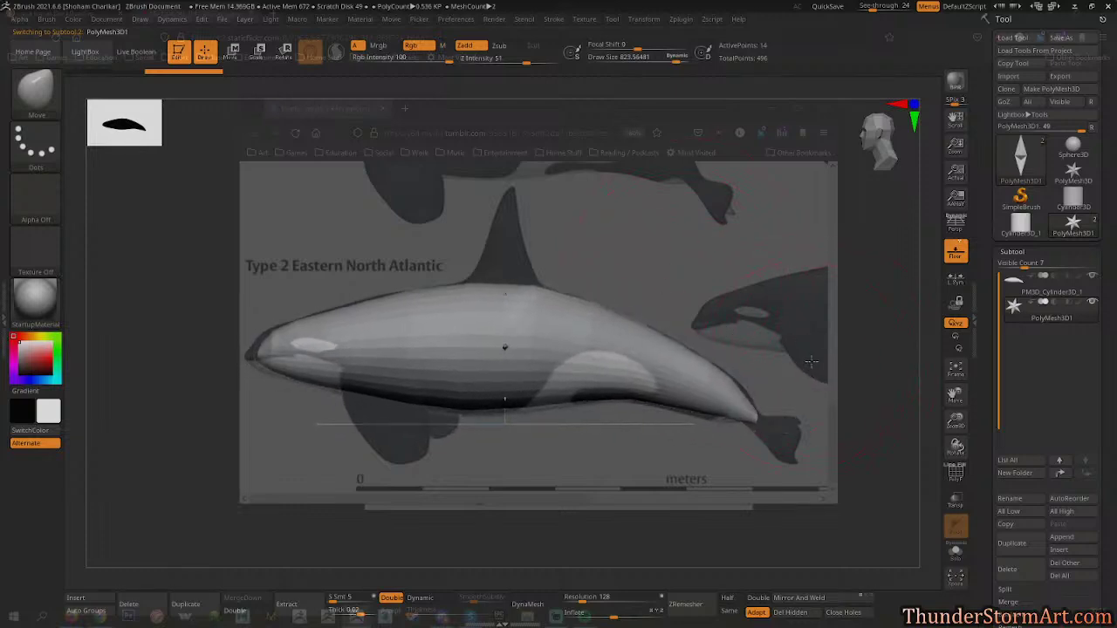
pyautogui.press('w')
pyautogui.moveTo(504, 347); pyautogui.dragTo(668, 305)
pyautogui.hotkey('ctrl', 'z')
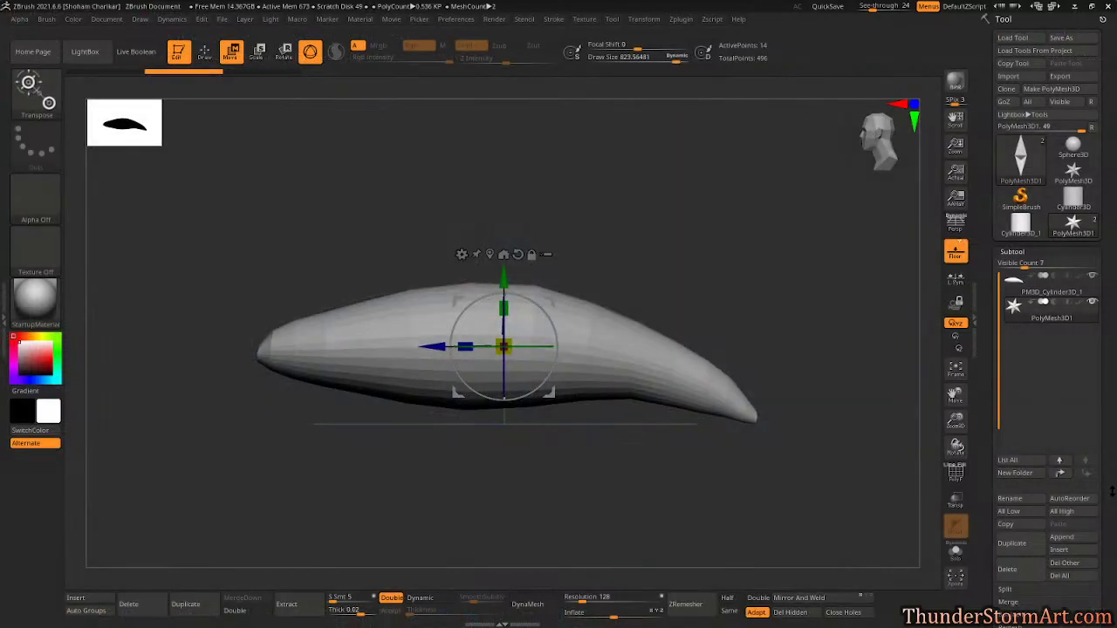
# Initialize the inserted subtool as a QCube, isolate it with Solo and set See-through to 0.
pyautogui.scroll(-10, 1113, 493)
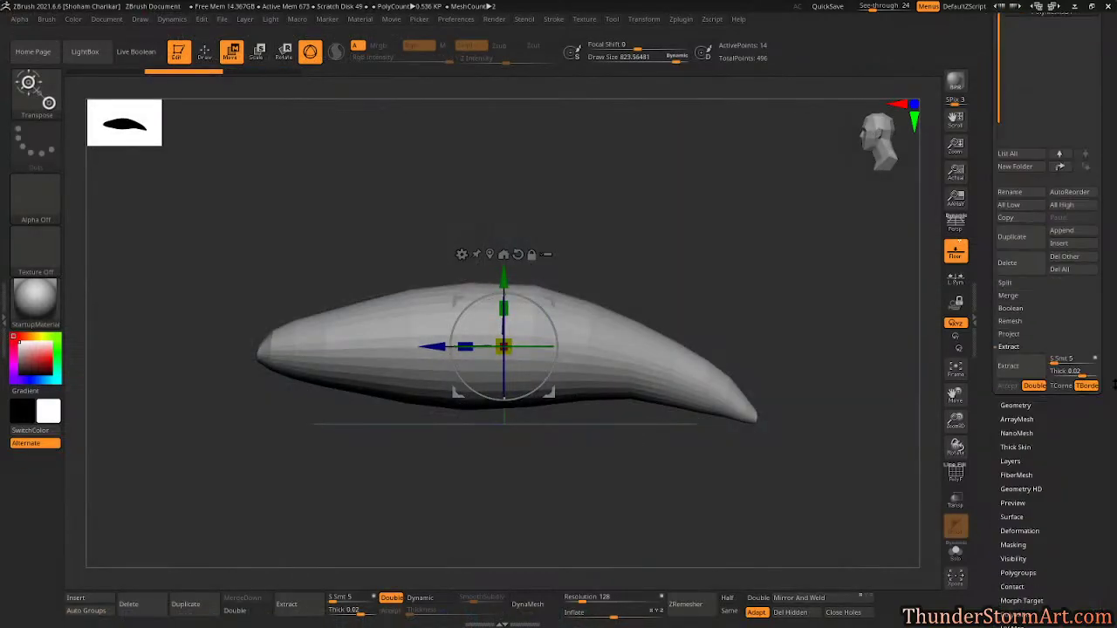
pyautogui.click(1013, 474)
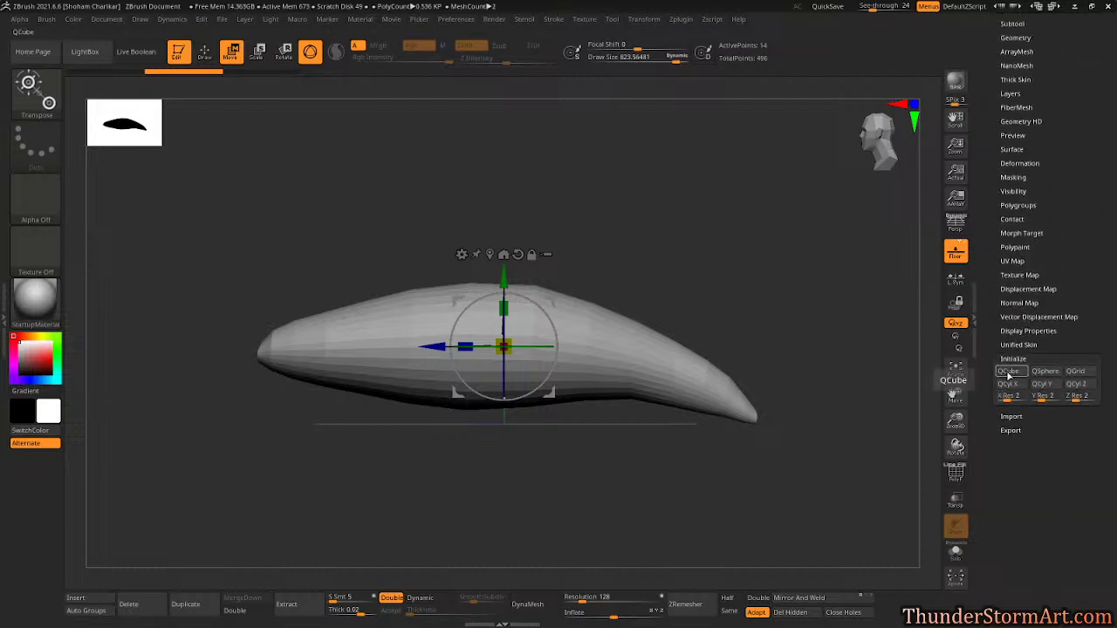
pyautogui.click(1009, 375)
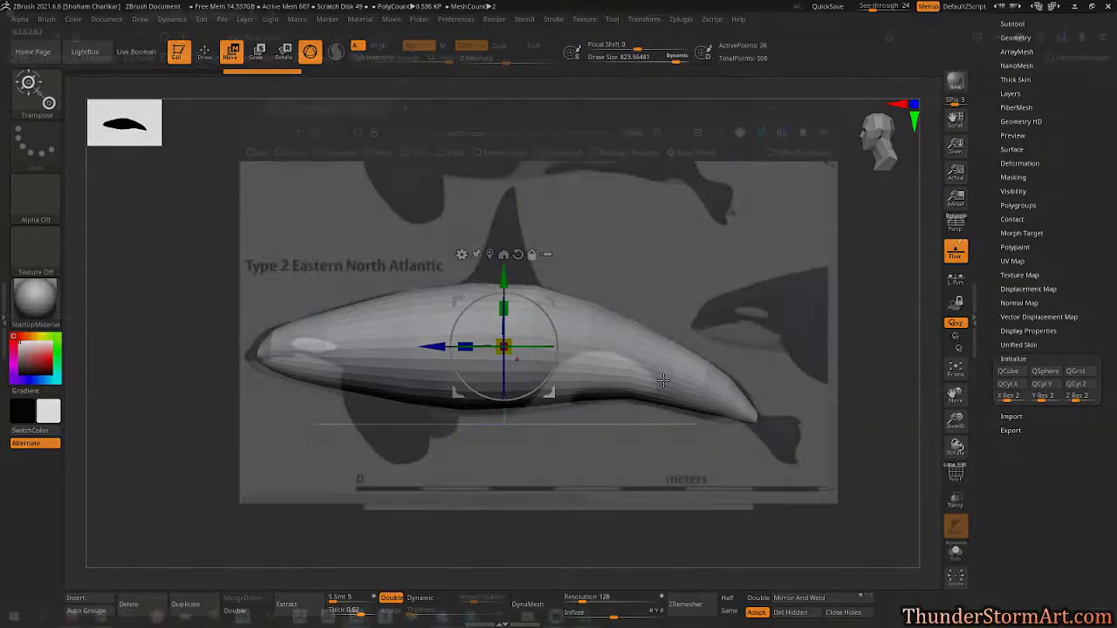
pyautogui.click(955, 553)
pyautogui.moveTo(672, 426); pyautogui.dragTo(713, 344)
pyautogui.moveTo(872, 7); pyautogui.dragTo(851, 11)
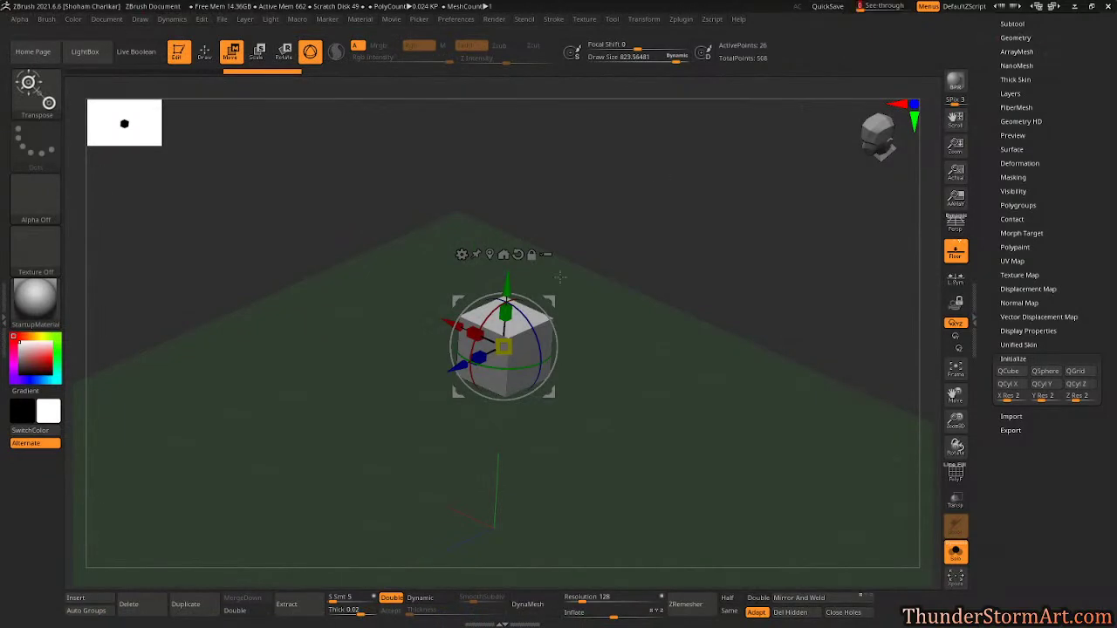
# Scale the cube along its X axis into a thin upright slab.
pyautogui.moveTo(471, 330); pyautogui.dragTo(757, 391)
pyautogui.keyDown('alt'); pyautogui.moveTo(748, 334); pyautogui.dragTo(761, 402); pyautogui.keyUp('alt')
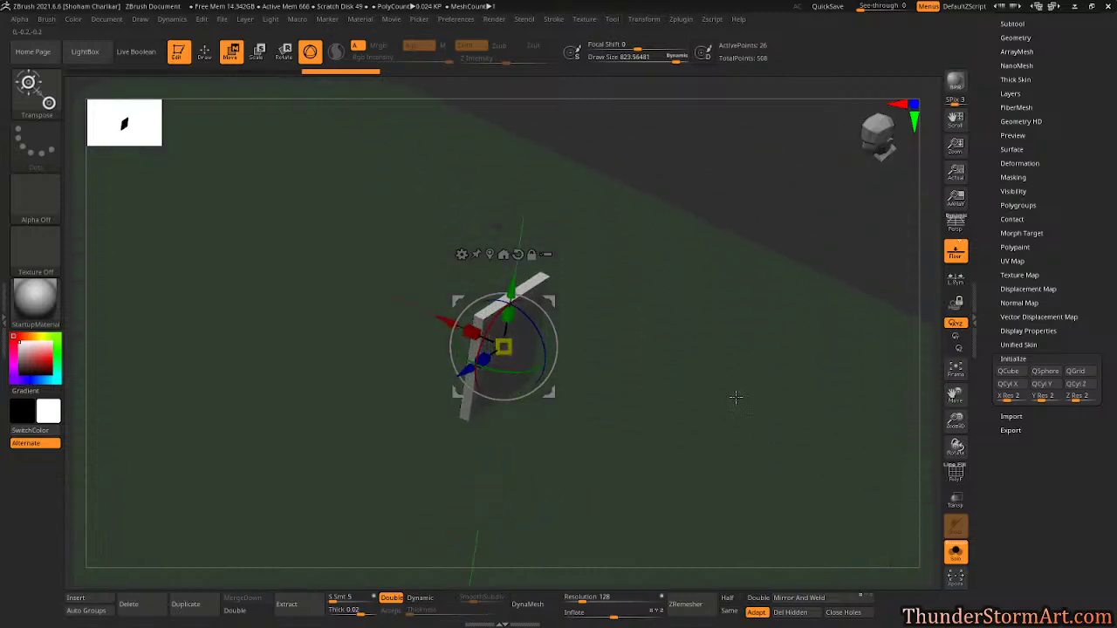
pyautogui.moveTo(477, 336)
pyautogui.mouseDown()
pyautogui.moveTo(524, 363)
pyautogui.moveTo(481, 339)
pyautogui.moveTo(490, 344)
pyautogui.mouseUp()
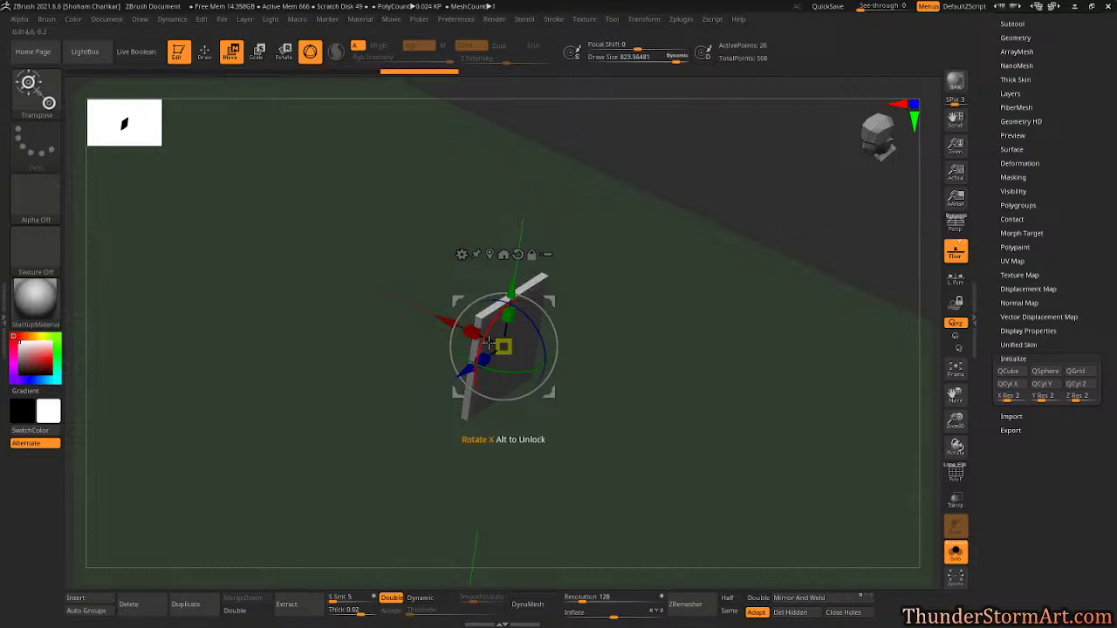
pyautogui.hotkey('ctrl', 'z')
# Turn on PolyFrame for the slab, snap to a straight side view and switch to Draw mode.
pyautogui.moveTo(672, 387); pyautogui.dragTo(720, 377)
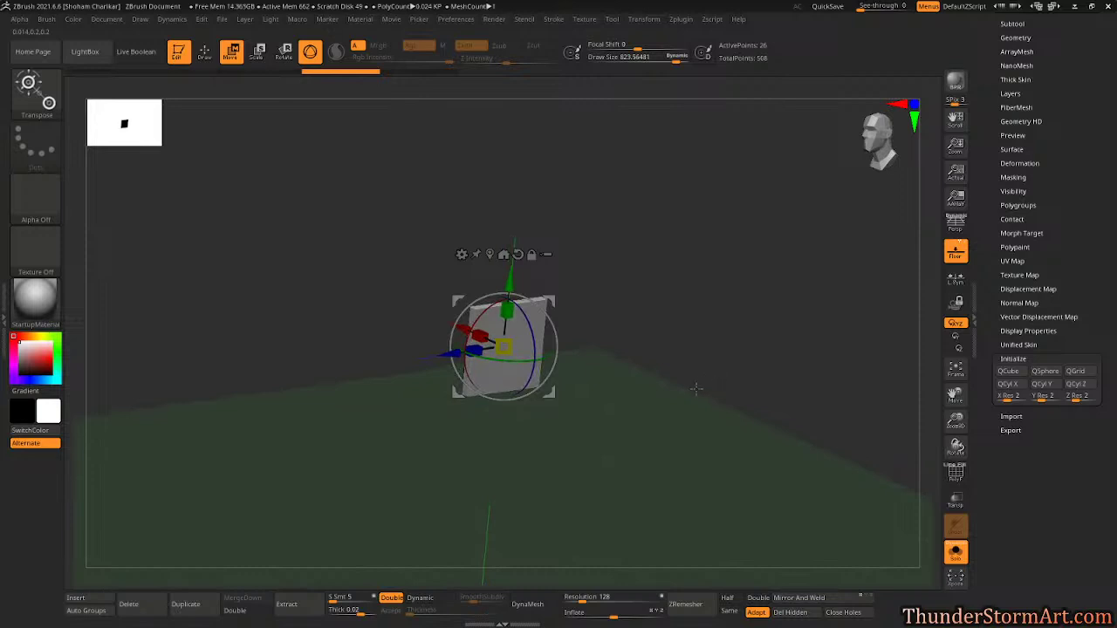
pyautogui.hotkey('shift', 'f')
pyautogui.keyDown('shift'); pyautogui.moveTo(695, 389); pyautogui.dragTo(678, 371); pyautogui.keyUp('shift')
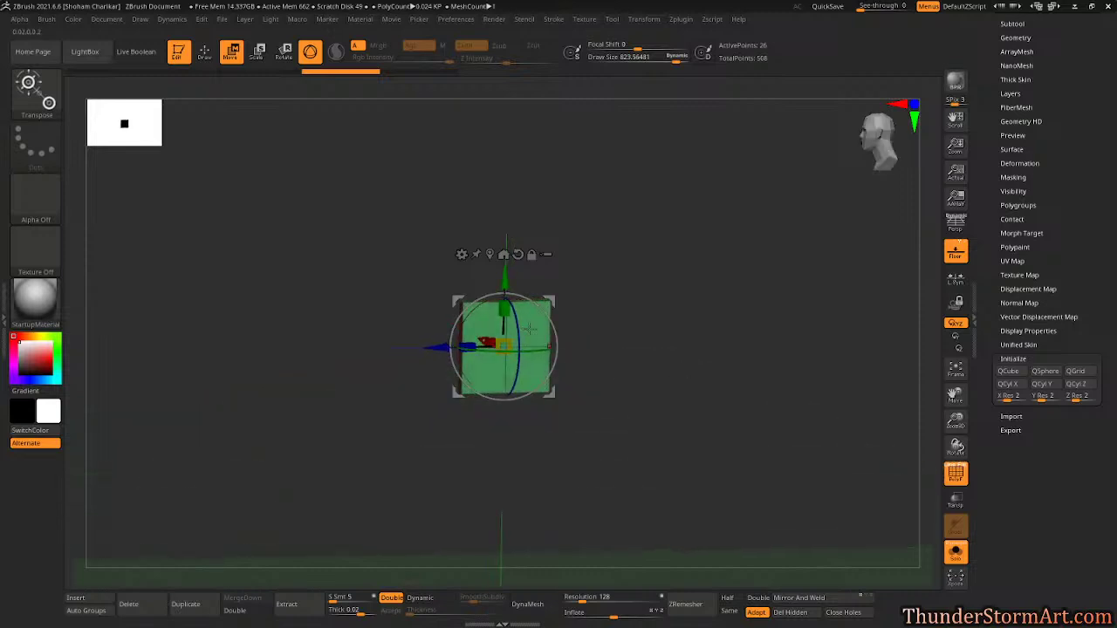
pyautogui.press('q')
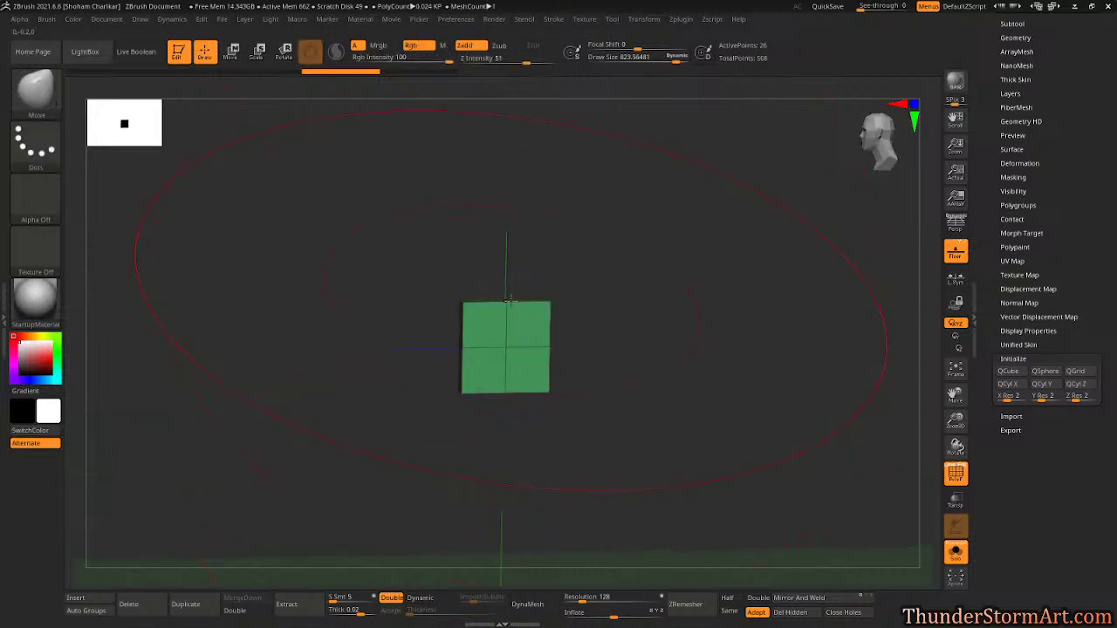
pyautogui.keyDown('shift'); pyautogui.moveTo(676, 349); pyautogui.dragTo(720, 362); pyautogui.keyUp('shift')
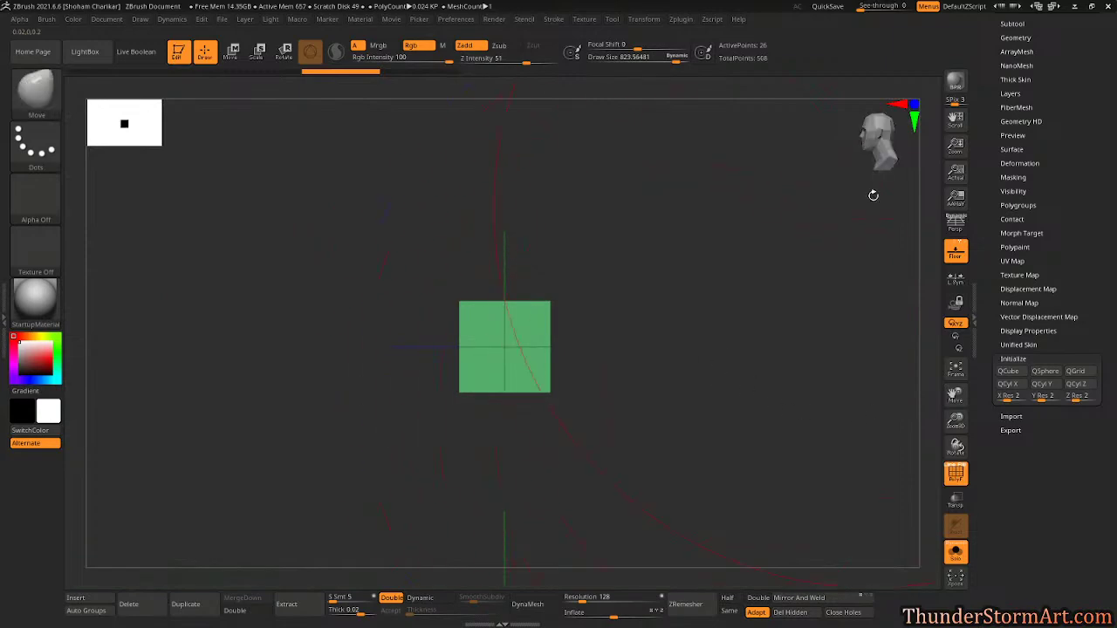
# Raise the See-through value and fit the slab over the dorsal fin in the side-view orca reference.
pyautogui.moveTo(862, 6); pyautogui.dragTo(898, 8)
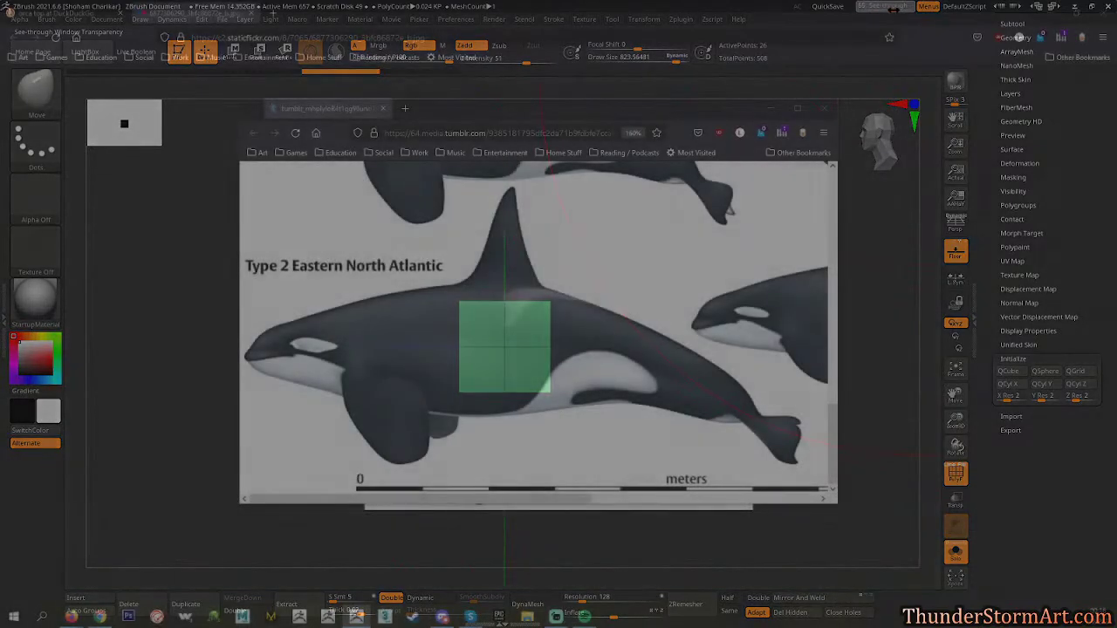
pyautogui.keyDown('alt'); pyautogui.moveTo(675, 260); pyautogui.dragTo(639, 260); pyautogui.keyUp('alt')
pyautogui.keyDown('alt'); pyautogui.moveTo(665, 295); pyautogui.dragTo(650, 232); pyautogui.keyUp('alt')
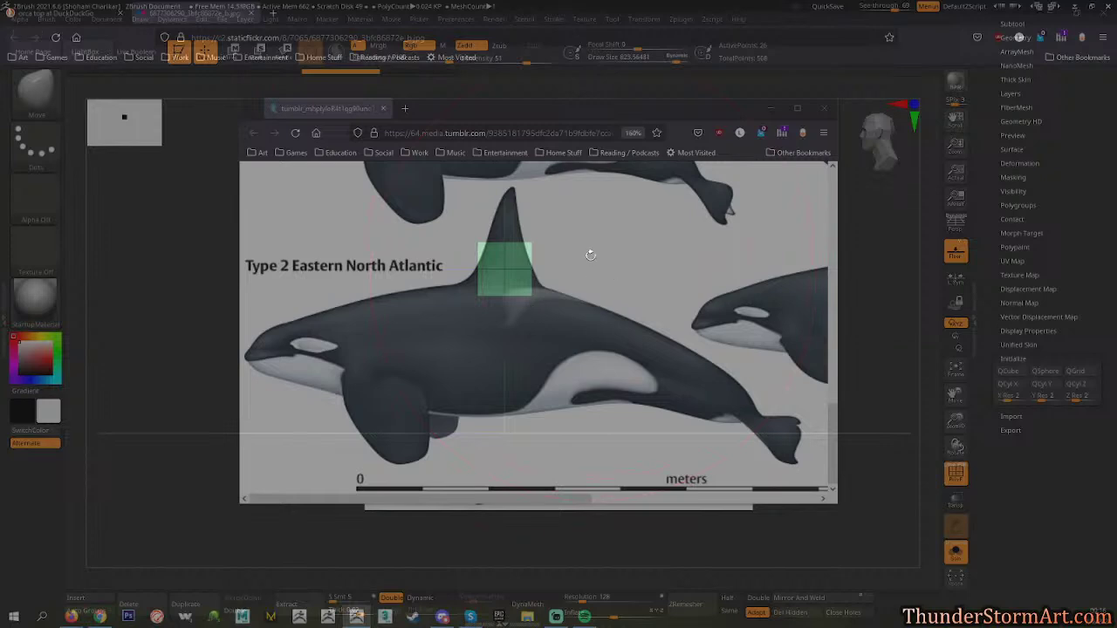
# Stretch the slab vertically to the height of the reference dorsal fin and reduce the Move brush draw size to about 138.
pyautogui.press('w')
pyautogui.moveTo(508, 236)
pyautogui.mouseDown()
pyautogui.moveTo(512, 200)
pyautogui.moveTo(557, 206)
pyautogui.moveTo(559, 192)
pyautogui.moveTo(519, 234)
pyautogui.mouseUp()
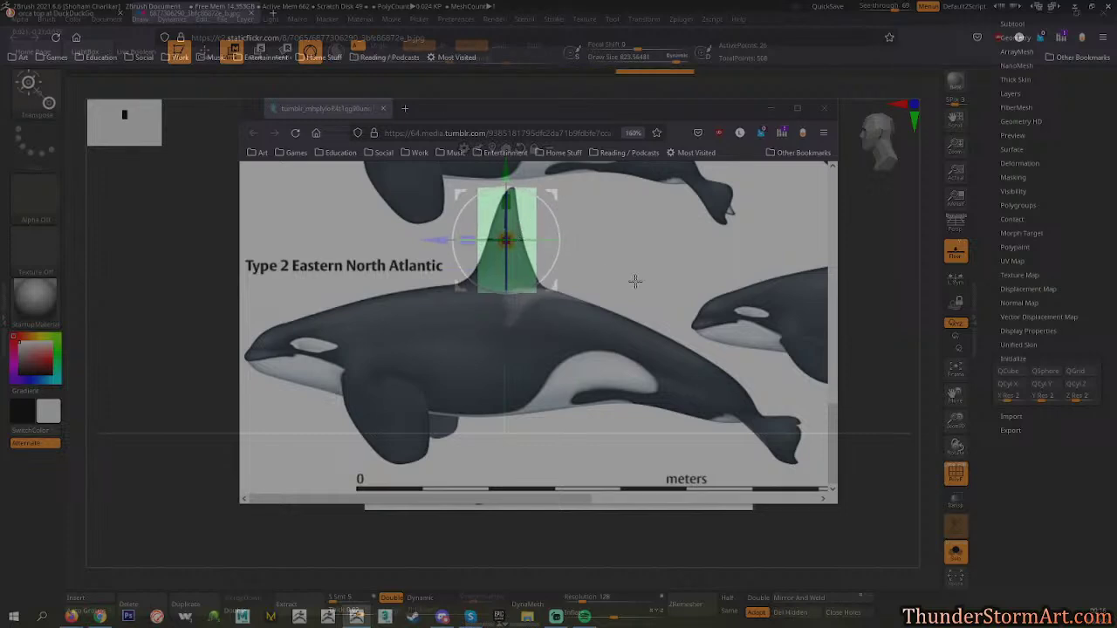
pyautogui.press('q')
pyautogui.press('s')
pyautogui.moveTo(694, 306); pyautogui.dragTo(643, 305)
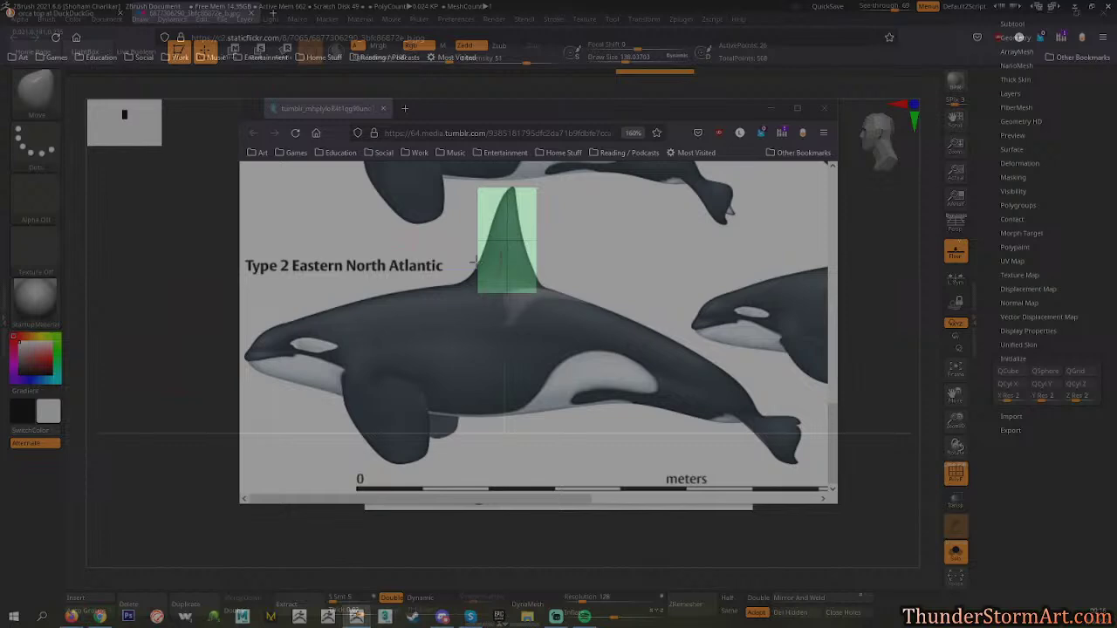
# Lower See-through to 19, refit the slab over the reference dorsal fin and reduce the draw size to about 65.
pyautogui.moveTo(575, 262); pyautogui.dragTo(517, 360)
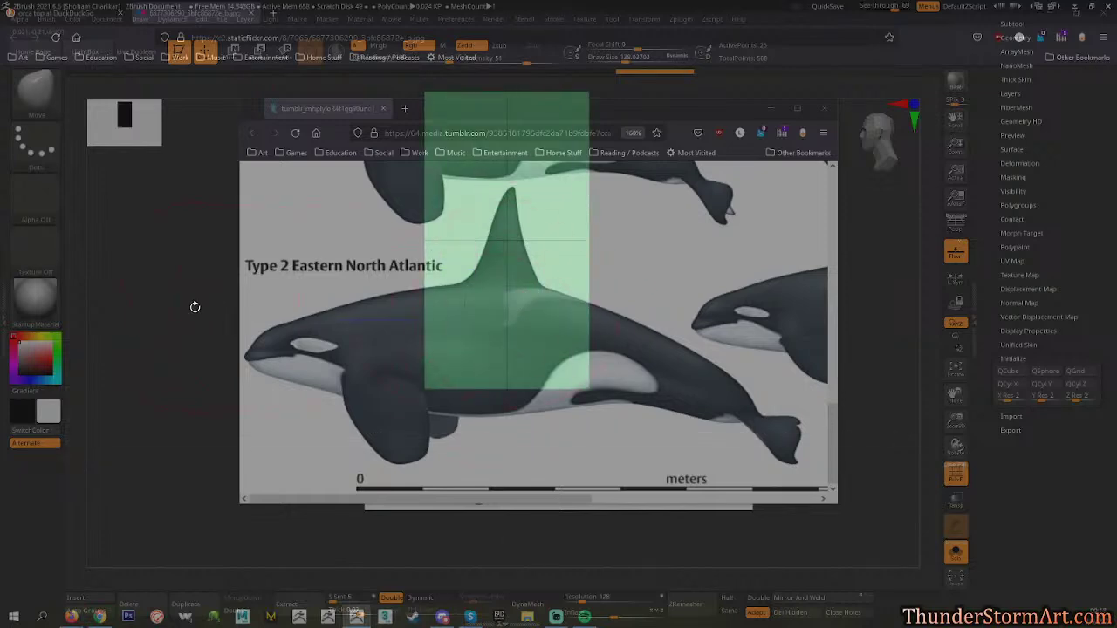
pyautogui.moveTo(883, 8)
pyautogui.mouseDown()
pyautogui.moveTo(857, 9)
pyautogui.moveTo(880, 15)
pyautogui.moveTo(869, 20)
pyautogui.mouseUp()
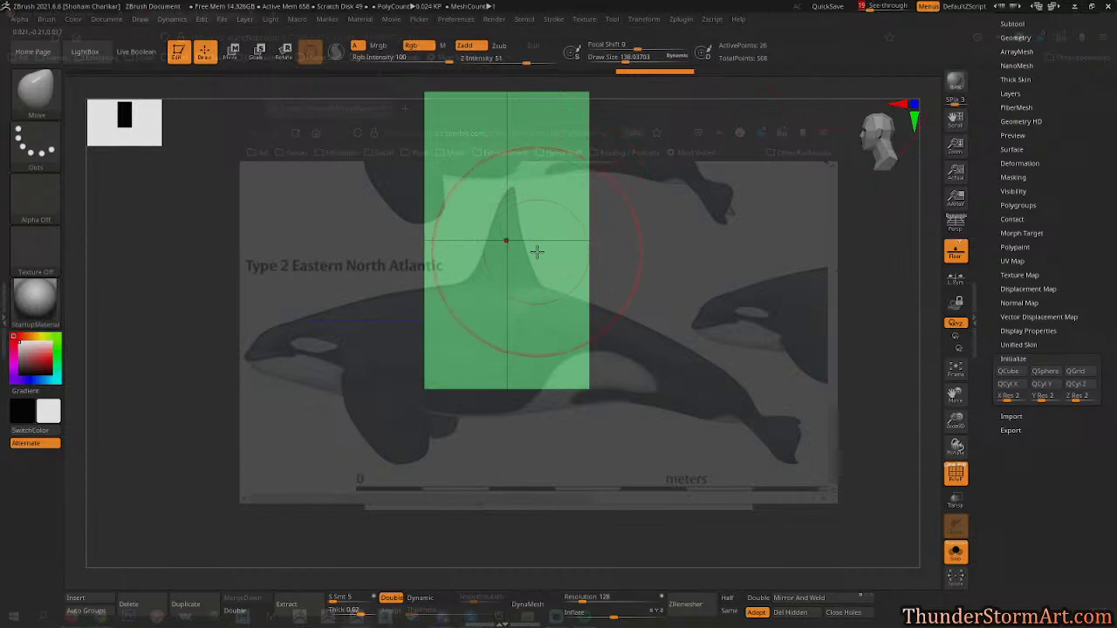
pyautogui.moveTo(742, 287)
pyautogui.keyDown('alt'); pyautogui.mouseDown()
pyautogui.moveTo(627, 257)
pyautogui.moveTo(686, 250)
pyautogui.mouseUp(); pyautogui.keyUp('alt')
pyautogui.press('s')
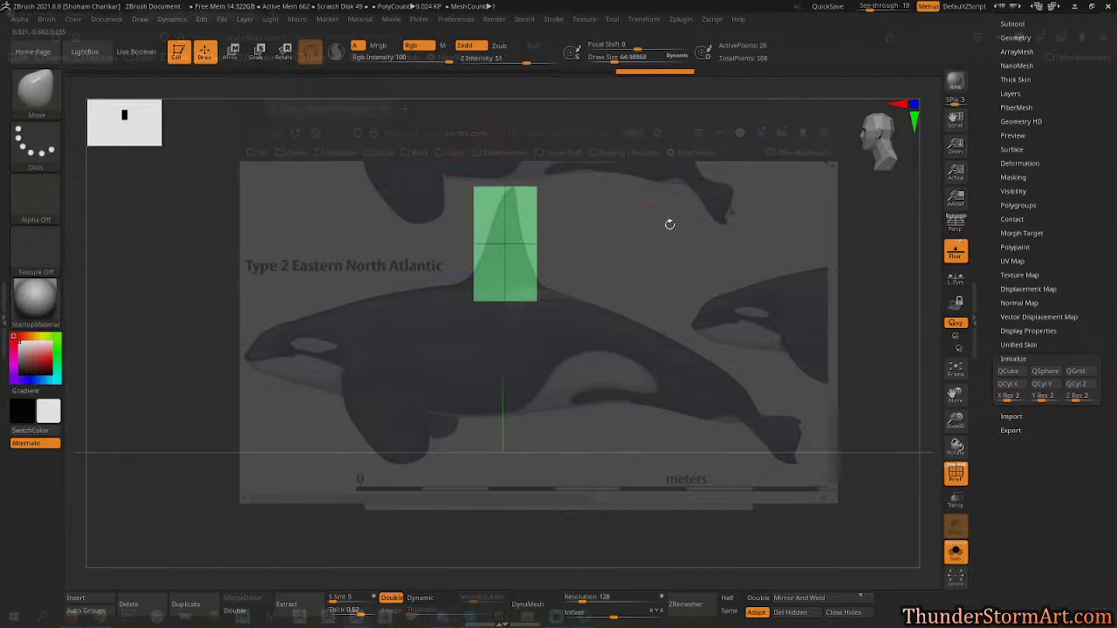
pyautogui.press('ctrl')
pyautogui.keyDown('ctrl'); pyautogui.moveTo(670, 220); pyautogui.dragTo(825, 314); pyautogui.keyUp('ctrl')
pyautogui.moveTo(831, 315)
pyautogui.keyDown('ctrl'); pyautogui.mouseDown()
pyautogui.moveTo(664, 210)
pyautogui.moveTo(834, 319)
pyautogui.mouseUp(); pyautogui.keyUp('ctrl')
pyautogui.keyDown('ctrl'); pyautogui.moveTo(843, 320); pyautogui.dragTo(777, 267); pyautogui.keyUp('ctrl')
pyautogui.keyDown('ctrl'); pyautogui.moveTo(818, 311); pyautogui.dragTo(711, 225); pyautogui.keyUp('ctrl')
# Isolate the slab's upper rear corner with a rectangular mask and move it forward to the reference fin's tip.
pyautogui.press('w')
pyautogui.press('ctrl')
pyautogui.moveTo(618, 145)
pyautogui.keyDown('ctrl'); pyautogui.mouseDown()
pyautogui.moveTo(535, 182)
pyautogui.moveTo(545, 159)
pyautogui.moveTo(507, 243)
pyautogui.mouseUp(); pyautogui.keyUp('ctrl')
pyautogui.press('ctrl')
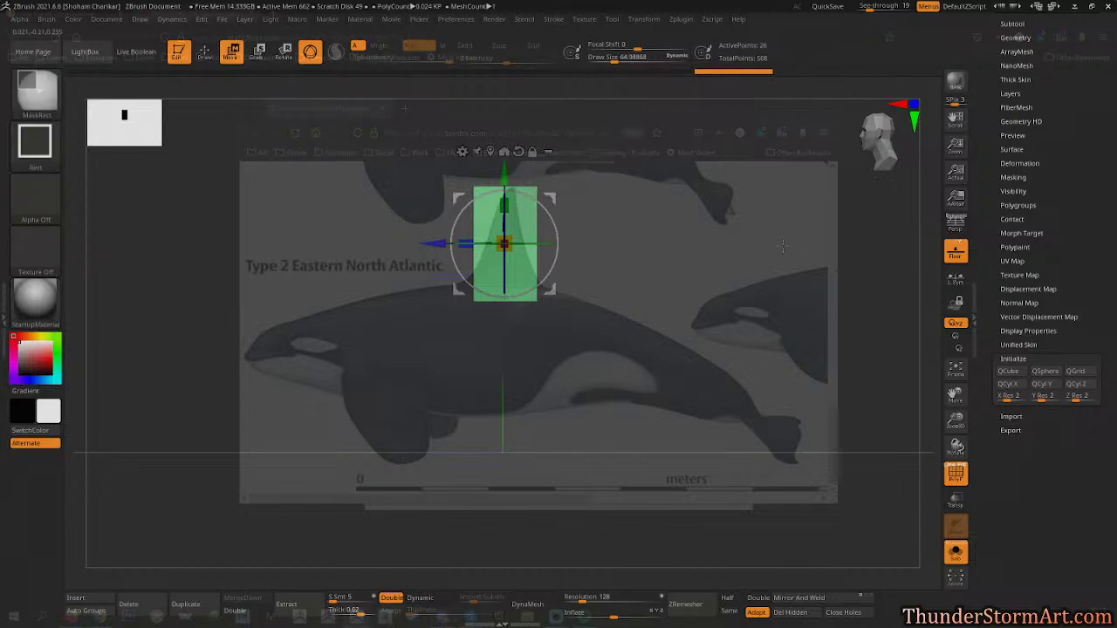
pyautogui.keyDown('ctrl'); pyautogui.moveTo(776, 247); pyautogui.dragTo(878, 339); pyautogui.keyUp('ctrl')
pyautogui.press('ctrl')
pyautogui.keyDown('ctrl'); pyautogui.moveTo(637, 140); pyautogui.dragTo(530, 194); pyautogui.keyUp('ctrl')
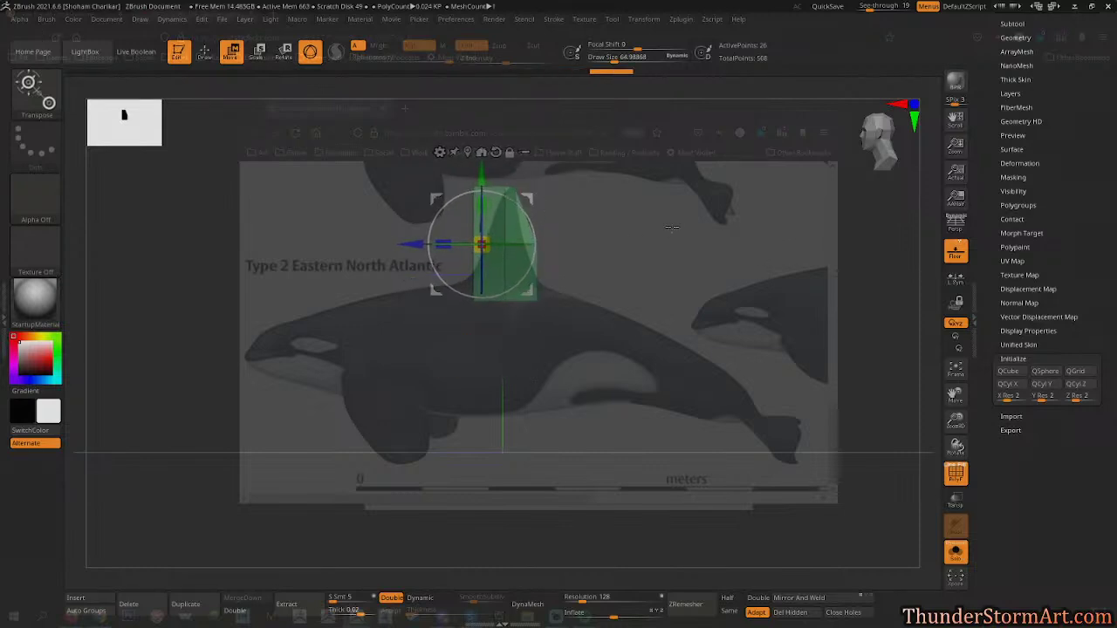
# Move the slab's middle rear point forward and its lower rear corner backward to follow the fin's trailing edge, using masks.
pyautogui.keyDown('ctrl'); pyautogui.moveTo(591, 228); pyautogui.dragTo(681, 229); pyautogui.keyUp('ctrl')
pyautogui.moveTo(527, 199); pyautogui.dragTo(517, 206)
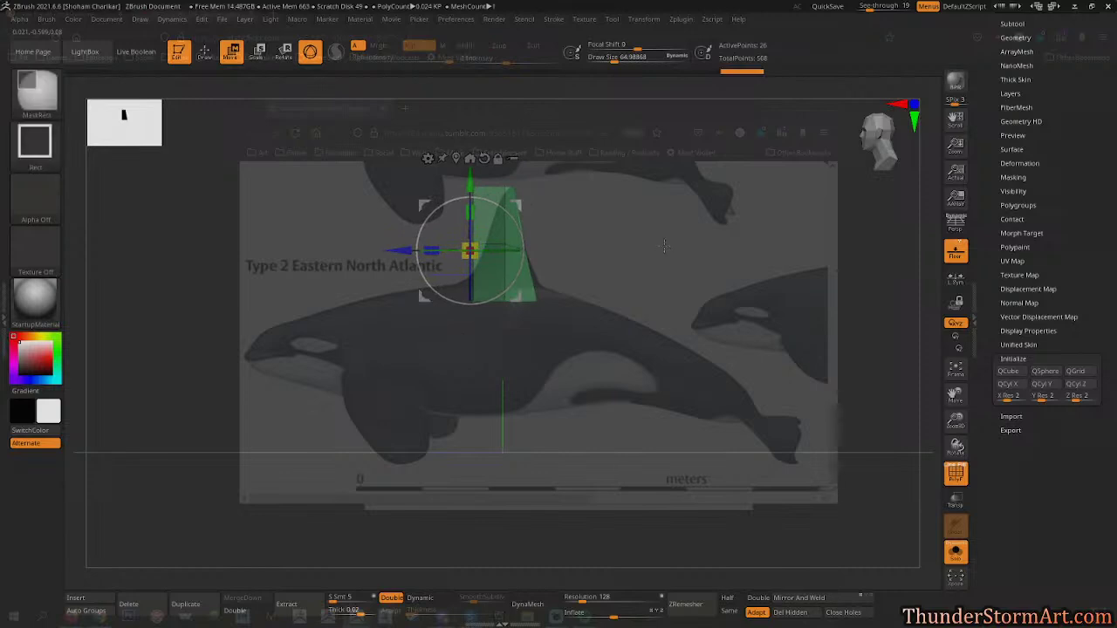
pyautogui.keyDown('ctrl'); pyautogui.moveTo(663, 246); pyautogui.dragTo(716, 278); pyautogui.keyUp('ctrl')
pyautogui.keyDown('ctrl'); pyautogui.moveTo(576, 277); pyautogui.dragTo(520, 330); pyautogui.keyUp('ctrl')
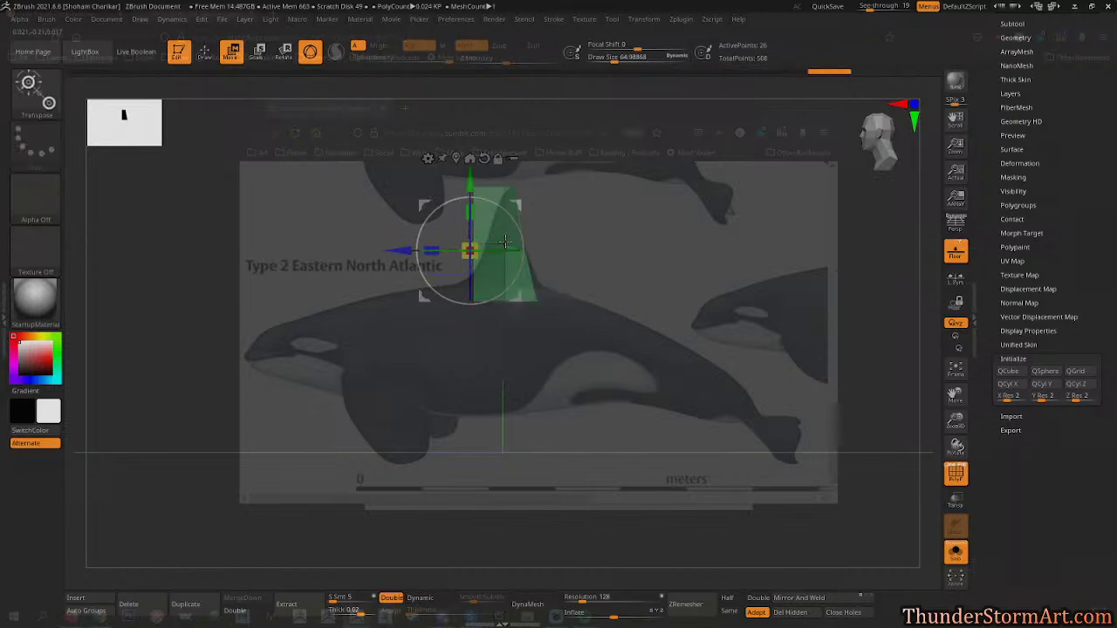
pyautogui.moveTo(518, 205); pyautogui.dragTo(528, 204)
pyautogui.keyDown('ctrl'); pyautogui.moveTo(670, 281); pyautogui.dragTo(716, 319); pyautogui.keyUp('ctrl')
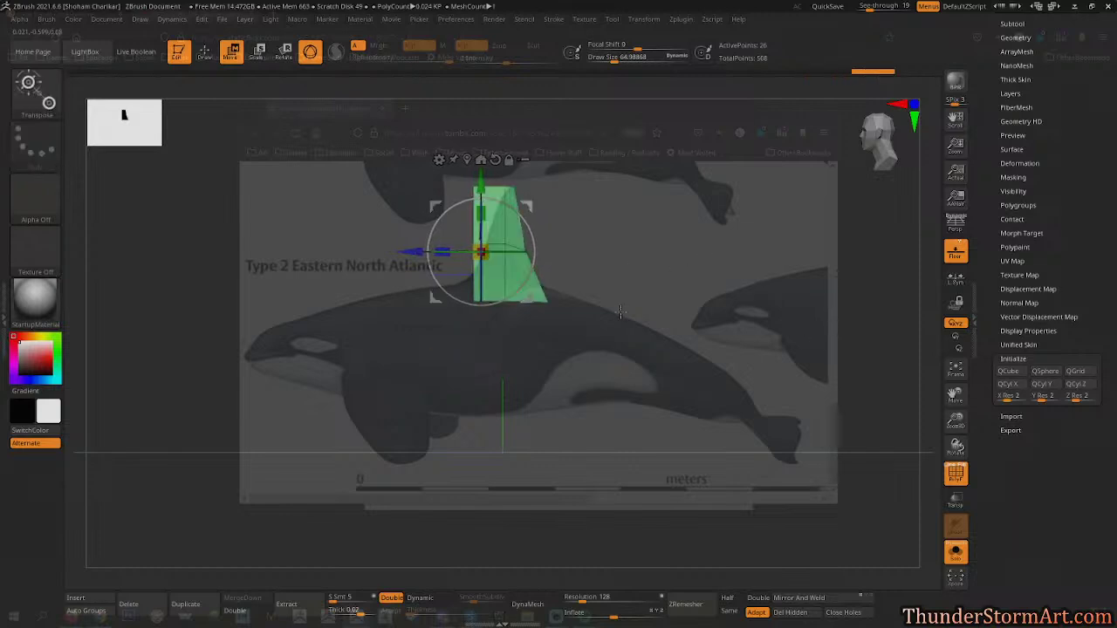
# Isolate the slab's top middle point with a mask, lower it onto the reference fin's leading edge and clear the mask.
pyautogui.press('ctrl')
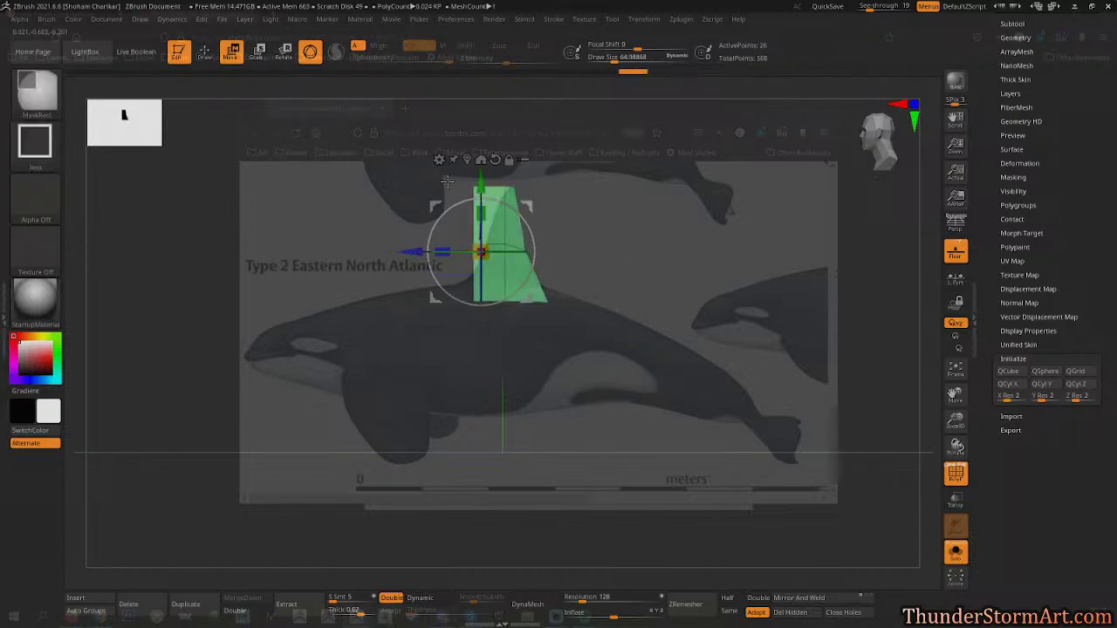
pyautogui.keyDown('ctrl'); pyautogui.moveTo(487, 199); pyautogui.dragTo(490, 202); pyautogui.keyUp('ctrl')
pyautogui.keyDown('ctrl'); pyautogui.click(500, 175); pyautogui.keyUp('ctrl')
pyautogui.keyDown('ctrl'); pyautogui.click(638, 204); pyautogui.keyUp('ctrl')
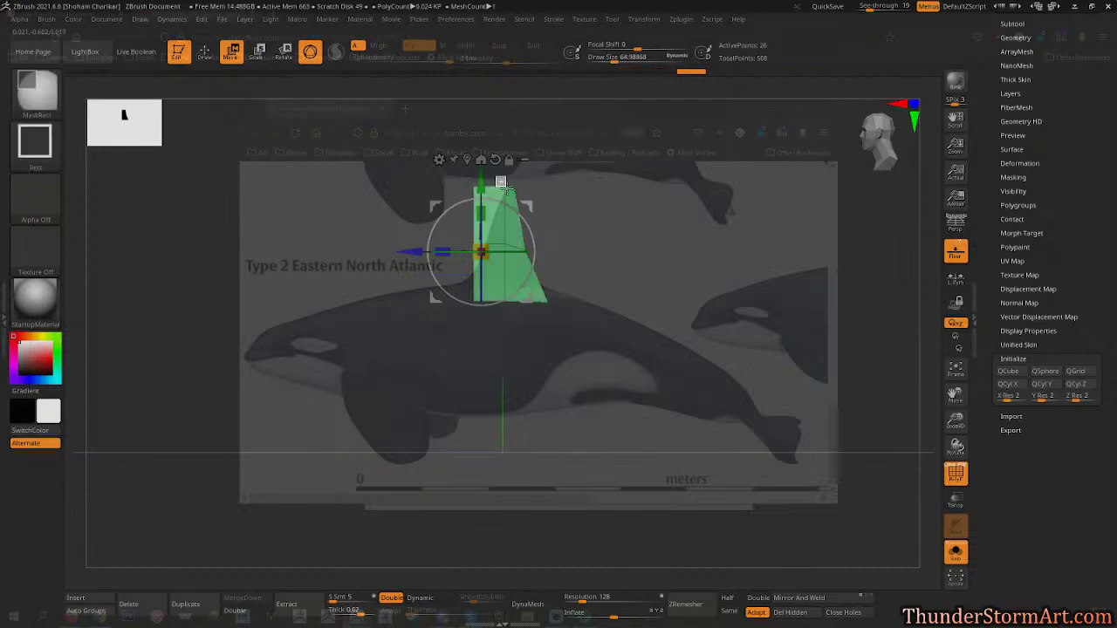
pyautogui.keyDown('ctrl'); pyautogui.click(524, 201); pyautogui.keyUp('ctrl')
pyautogui.keyDown('ctrl'); pyautogui.moveTo(508, 199); pyautogui.dragTo(524, 214); pyautogui.keyUp('ctrl')
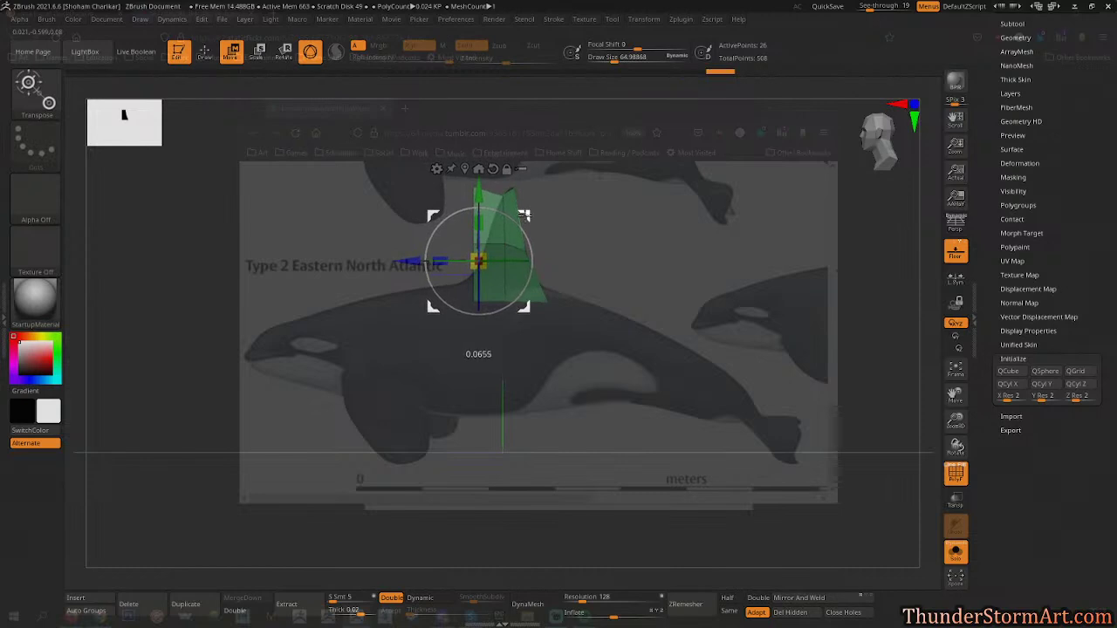
pyautogui.keyDown('ctrl'); pyautogui.moveTo(635, 211); pyautogui.dragTo(638, 239); pyautogui.keyUp('ctrl')
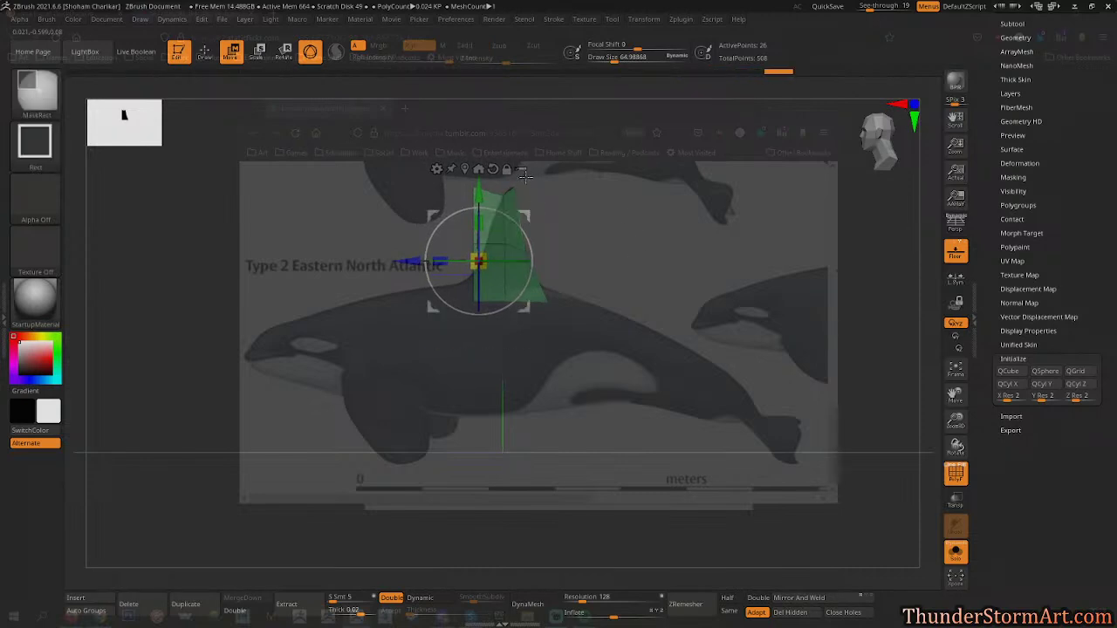
# Isolate the slab's upper rear point, raise it slightly to the reference fin's tip and clear the mask.
pyautogui.keyDown('ctrl'); pyautogui.click(647, 219); pyautogui.keyUp('ctrl')
pyautogui.keyDown('ctrl'); pyautogui.moveTo(510, 192); pyautogui.dragTo(478, 185); pyautogui.keyUp('ctrl')
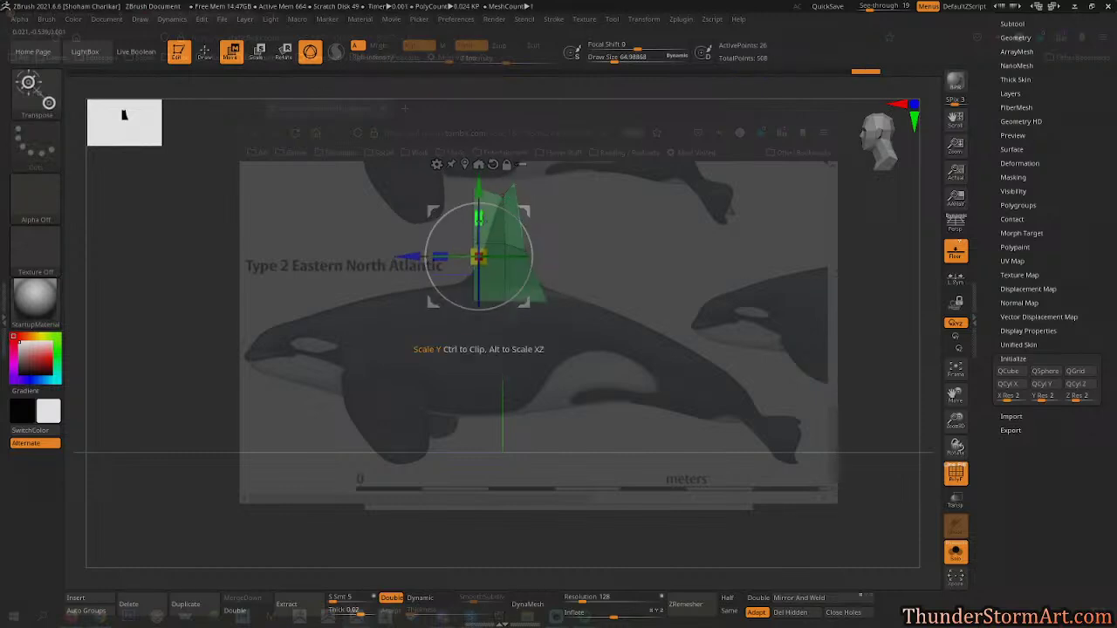
pyautogui.keyDown('ctrl'); pyautogui.moveTo(732, 253); pyautogui.dragTo(744, 264); pyautogui.keyUp('ctrl')
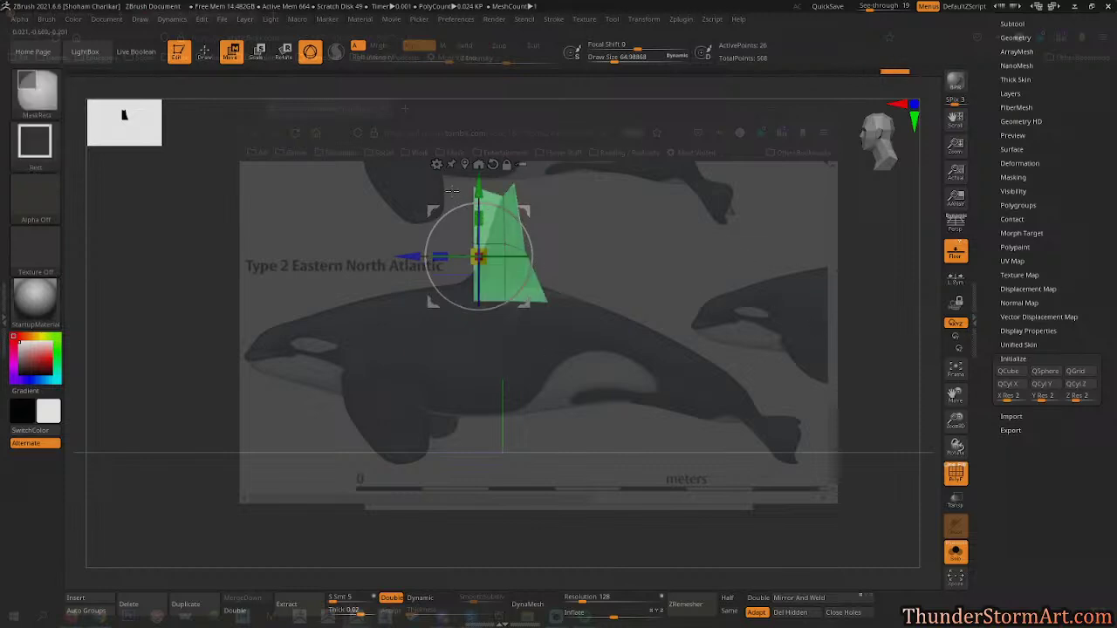
# Bring the slab's upper front corner and middle front point down onto the fin's leading edge, isolating each with a mask.
pyautogui.moveTo(471, 187)
pyautogui.keyDown('ctrl'); pyautogui.mouseDown()
pyautogui.moveTo(535, 222)
pyautogui.moveTo(544, 255)
pyautogui.mouseUp(); pyautogui.keyUp('ctrl')
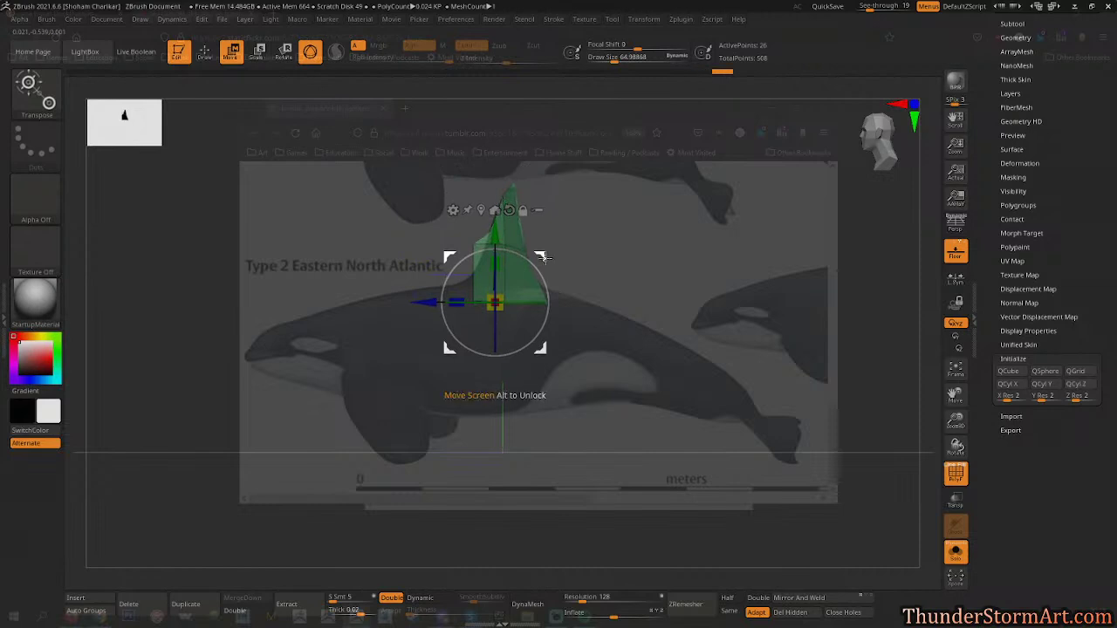
pyautogui.keyDown('ctrl'); pyautogui.moveTo(342, 221); pyautogui.dragTo(354, 232); pyautogui.keyUp('ctrl')
pyautogui.moveTo(437, 228)
pyautogui.keyDown('ctrl'); pyautogui.mouseDown()
pyautogui.moveTo(483, 262)
pyautogui.moveTo(545, 261)
pyautogui.moveTo(545, 289)
pyautogui.mouseUp(); pyautogui.keyUp('ctrl')
pyautogui.keyDown('ctrl'); pyautogui.click(748, 264); pyautogui.keyUp('ctrl')
# Pull the slab's lower front corner forward along the orca's back and clear the mask.
pyautogui.keyDown('ctrl'); pyautogui.moveTo(395, 294); pyautogui.dragTo(501, 335); pyautogui.keyUp('ctrl')
pyautogui.moveTo(420, 336); pyautogui.dragTo(377, 335)
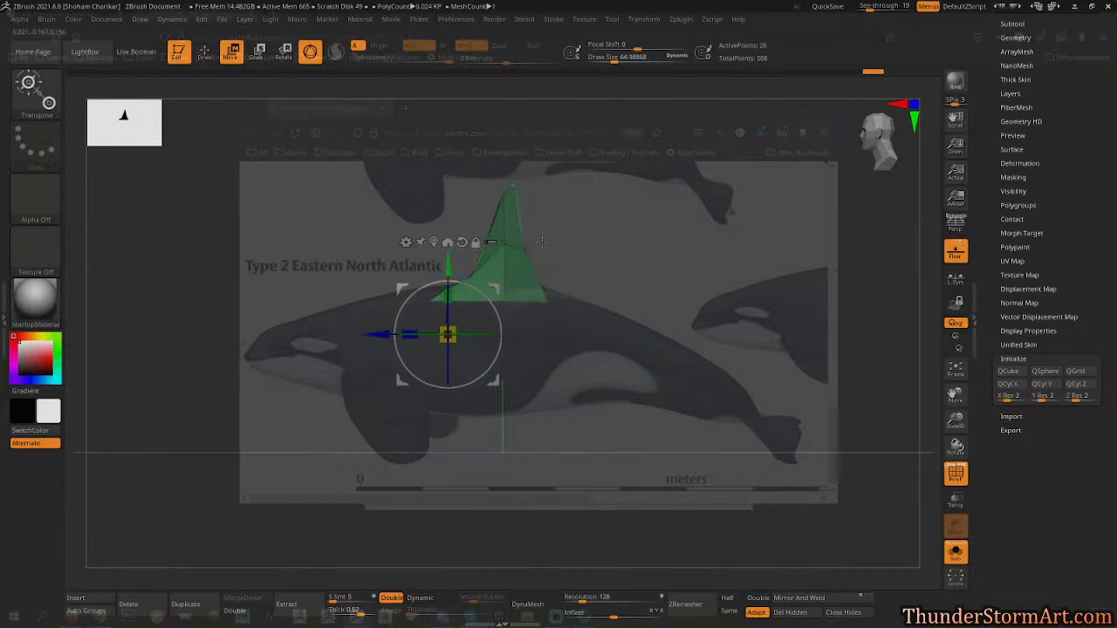
pyautogui.keyDown('ctrl'); pyautogui.click(742, 305); pyautogui.keyUp('ctrl')
pyautogui.moveTo(705, 277); pyautogui.dragTo(704, 300)
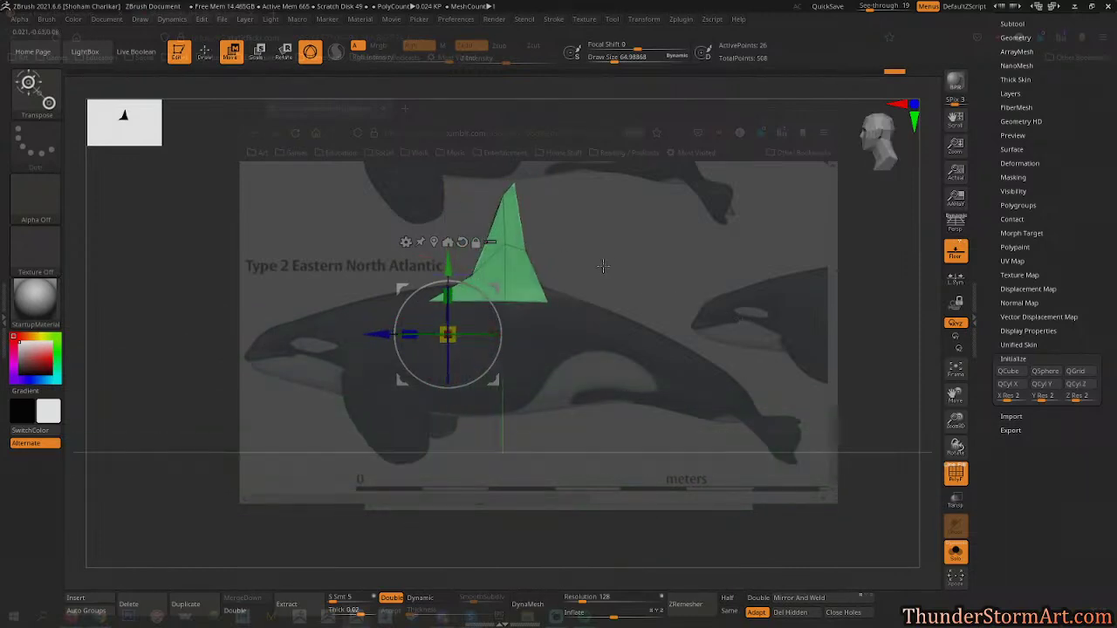
# Nudge the fin's front edge points forward and its upper front point upward to match the leading edge, then clear the mask.
pyautogui.press('q')
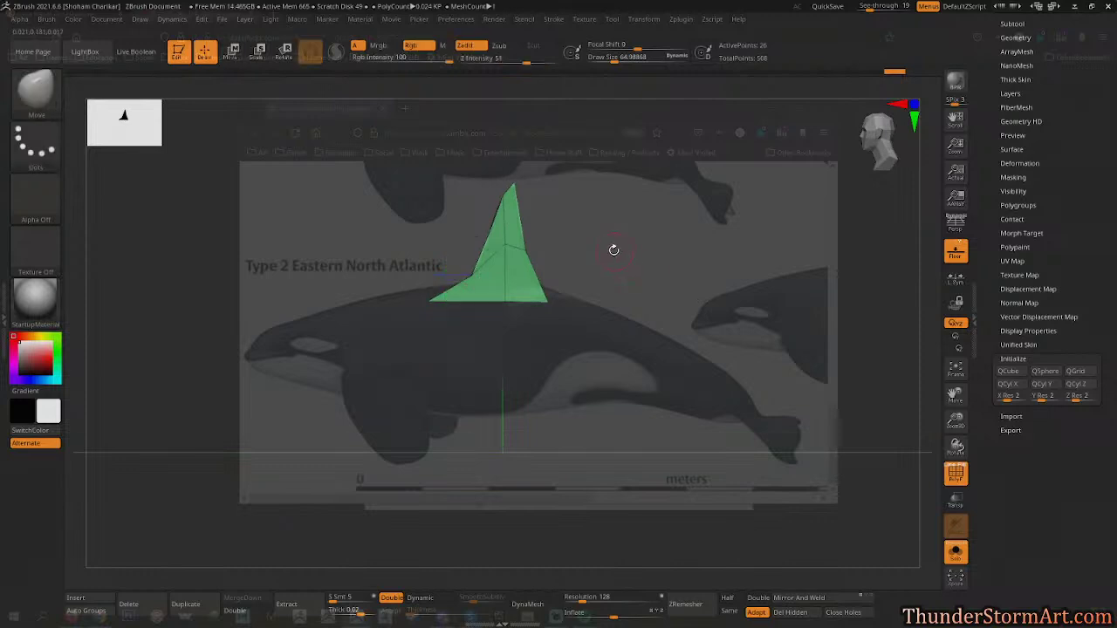
pyautogui.press('ctrl')
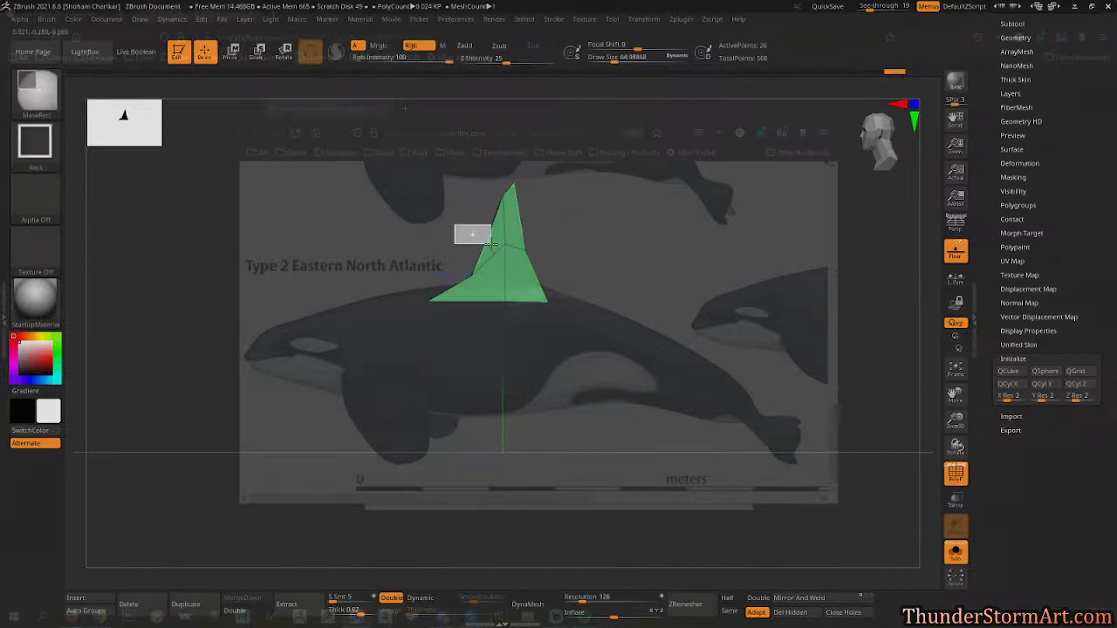
pyautogui.keyDown('ctrl'); pyautogui.moveTo(490, 243); pyautogui.dragTo(493, 242); pyautogui.keyUp('ctrl')
pyautogui.press('w')
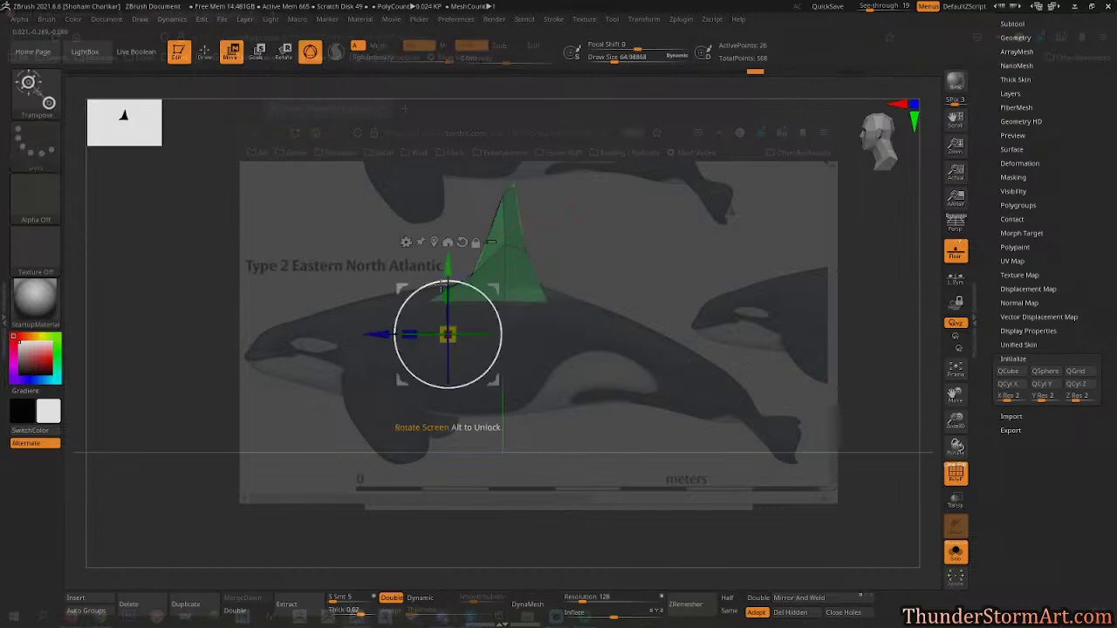
pyautogui.moveTo(380, 335)
pyautogui.mouseDown()
pyautogui.moveTo(364, 335)
pyautogui.moveTo(375, 335)
pyautogui.mouseUp()
pyautogui.keyDown('ctrl'); pyautogui.moveTo(489, 186); pyautogui.dragTo(510, 210); pyautogui.keyUp('ctrl')
pyautogui.moveTo(444, 265); pyautogui.dragTo(443, 259)
pyautogui.keyDown('ctrl'); pyautogui.moveTo(661, 206); pyautogui.dragTo(665, 213); pyautogui.keyUp('ctrl')
pyautogui.keyDown('ctrl'); pyautogui.click(660, 207); pyautogui.keyUp('ctrl')
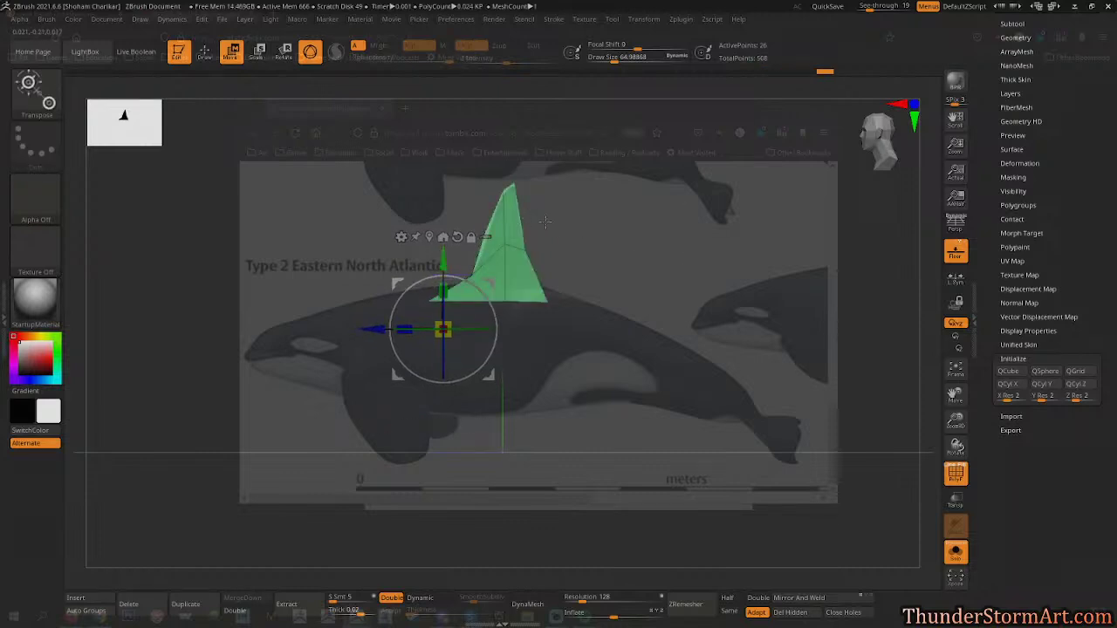
# Narrow the whole fin slightly along Z, recenter the gizmo on it and shift the fin slightly backward.
pyautogui.moveTo(377, 329); pyautogui.dragTo(411, 328)
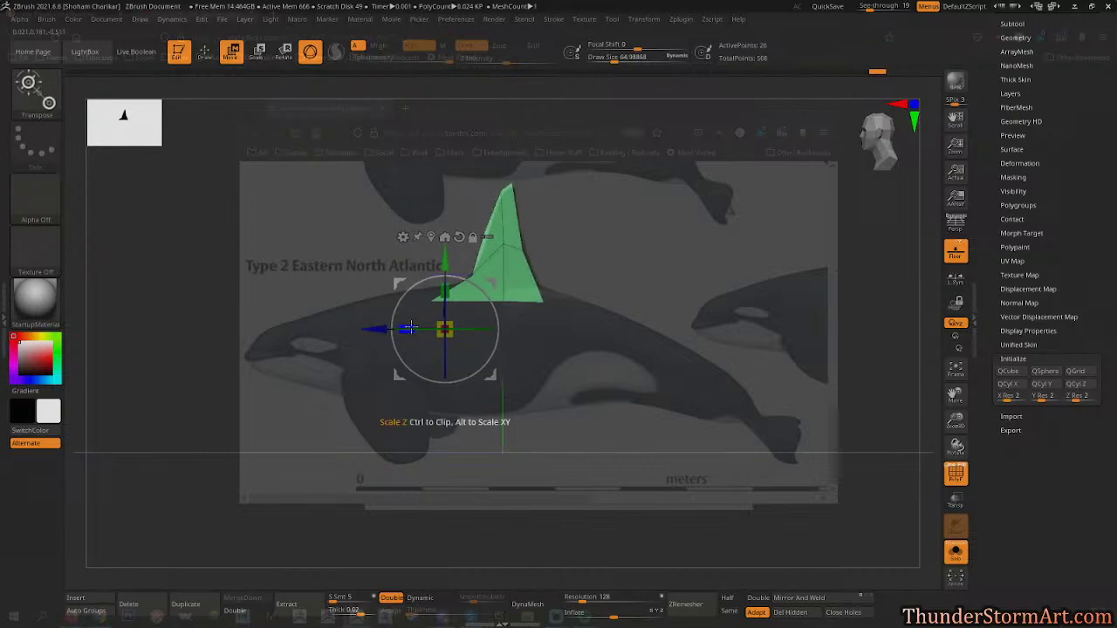
pyautogui.click(430, 237)
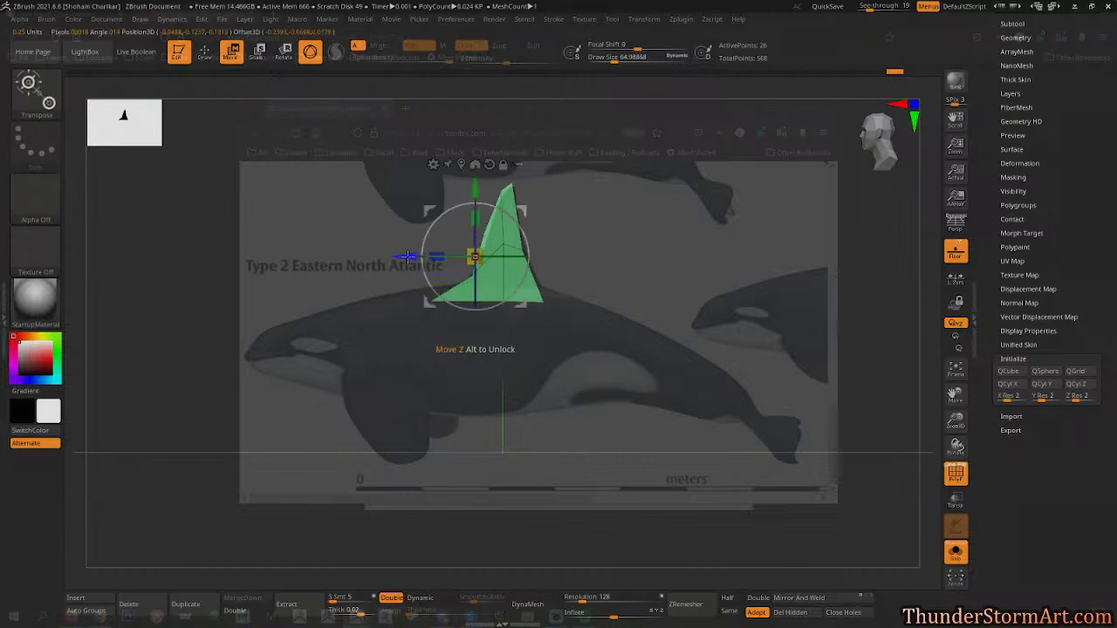
pyautogui.moveTo(408, 256); pyautogui.dragTo(410, 257)
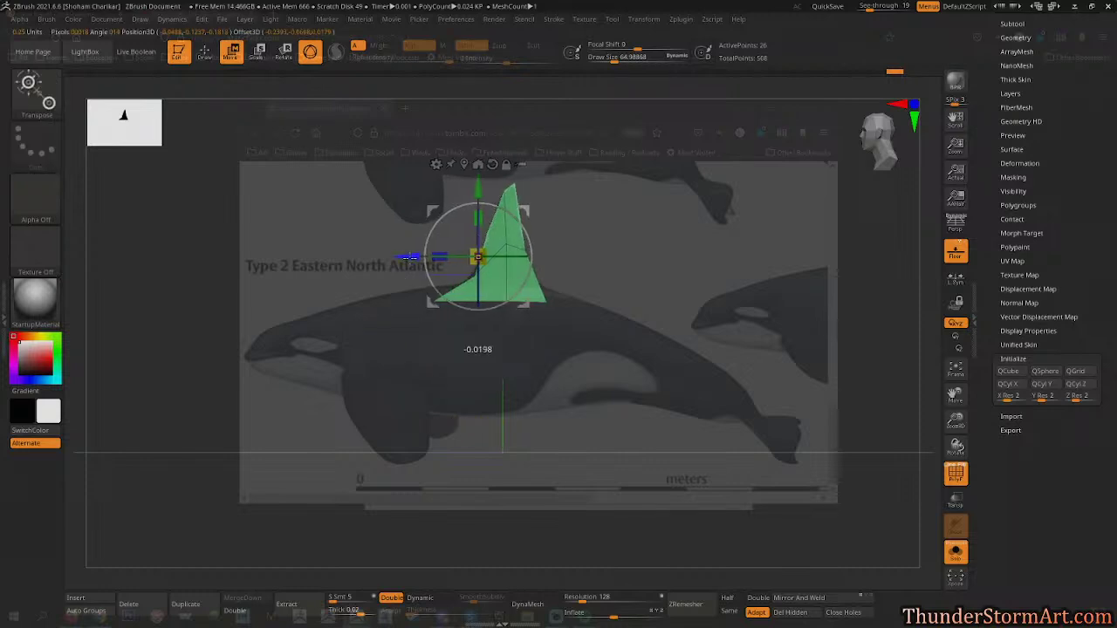
# Isolate the fin's lower front points with a mask, nudge them forward about 0.03 along Z and clear the mask.
pyautogui.keyDown('ctrl'); pyautogui.moveTo(337, 230); pyautogui.dragTo(485, 358); pyautogui.keyUp('ctrl')
pyautogui.moveTo(409, 256); pyautogui.dragTo(404, 256)
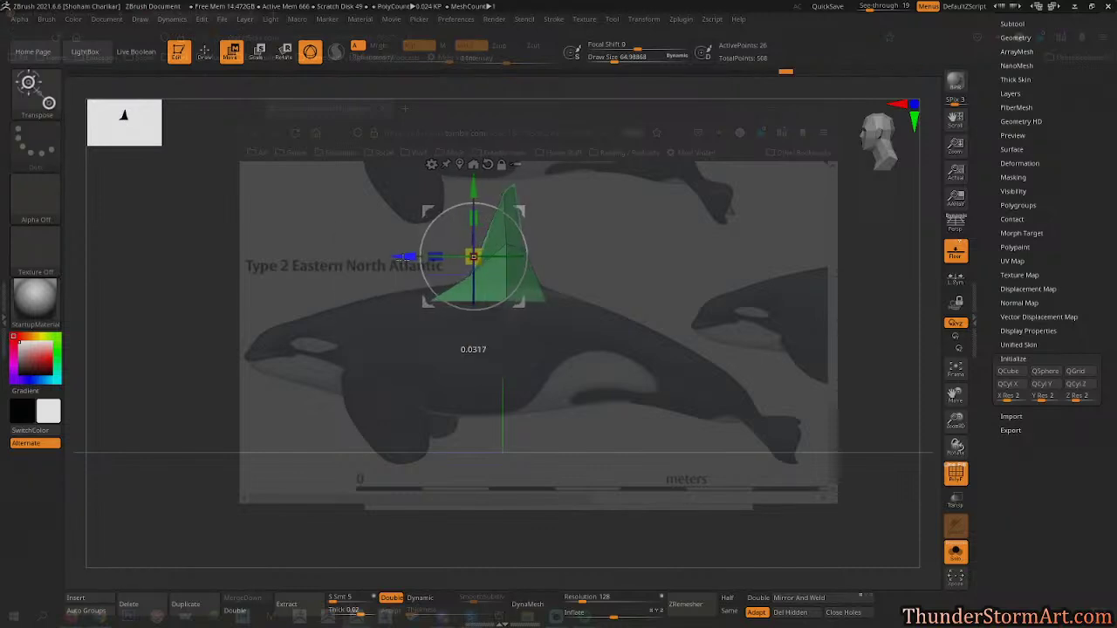
pyautogui.keyDown('ctrl'); pyautogui.moveTo(671, 238); pyautogui.dragTo(724, 303); pyautogui.keyUp('ctrl')
# Isolate the fin's middle front edge with a mask and reposition it upward along the reference leading edge.
pyautogui.keyDown('ctrl'); pyautogui.keyDown('alt'); pyautogui.moveTo(346, 215); pyautogui.dragTo(488, 259); pyautogui.keyUp('alt'); pyautogui.keyUp('ctrl')
pyautogui.keyDown('ctrl'); pyautogui.moveTo(325, 197); pyautogui.dragTo(490, 254); pyautogui.keyUp('ctrl')
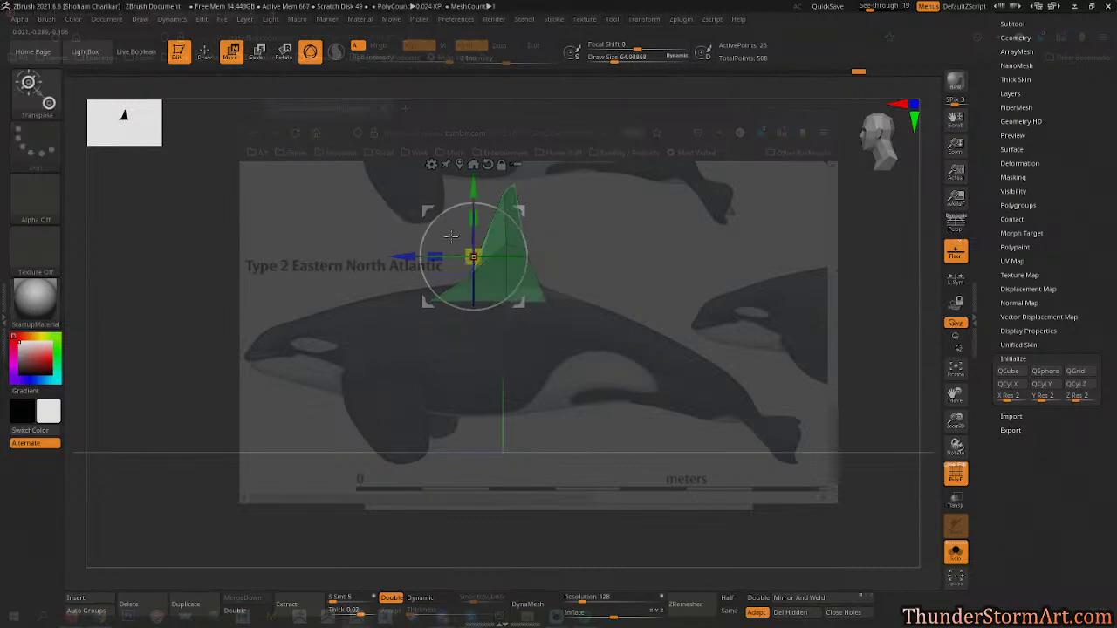
pyautogui.moveTo(410, 256); pyautogui.dragTo(409, 256)
pyautogui.moveTo(476, 185); pyautogui.dragTo(485, 169)
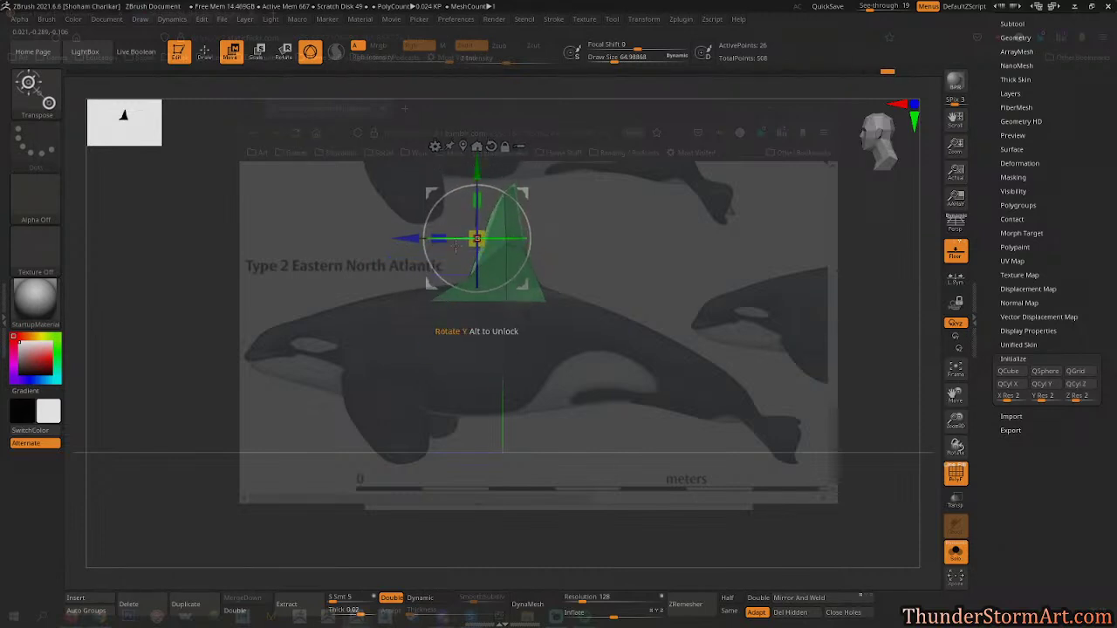
pyautogui.moveTo(407, 239); pyautogui.dragTo(410, 239)
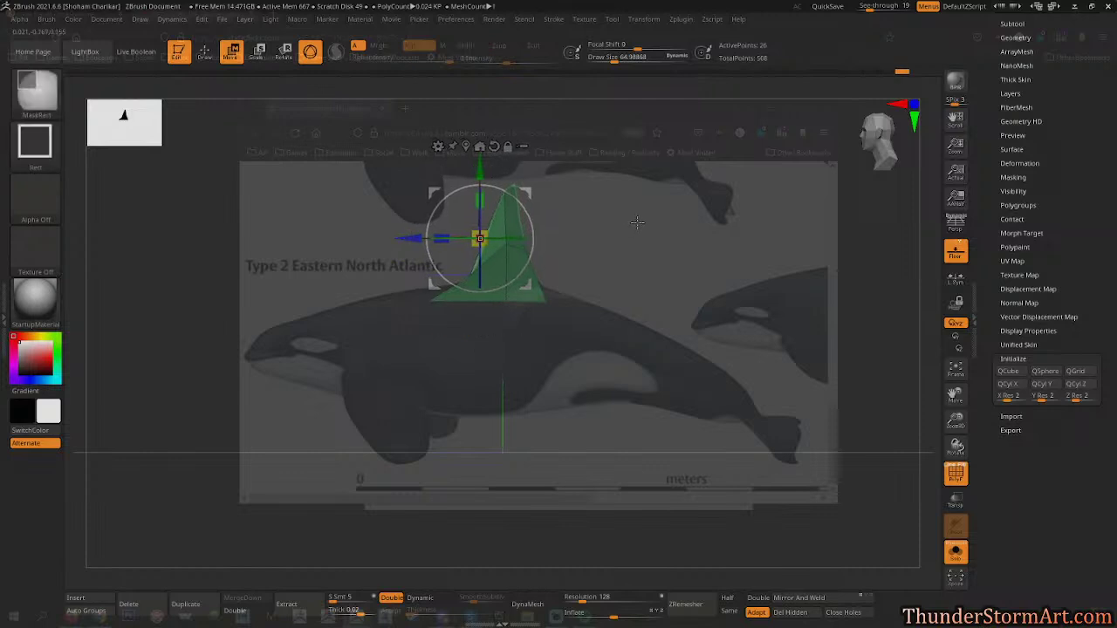
# Mask around the fin's upper front point and nudge it slightly backward and up to refine the tip.
pyautogui.keyDown('ctrl'); pyautogui.moveTo(635, 223); pyautogui.dragTo(647, 235); pyautogui.keyUp('ctrl')
pyautogui.keyDown('ctrl'); pyautogui.moveTo(390, 171); pyautogui.dragTo(510, 206); pyautogui.keyUp('ctrl')
pyautogui.moveTo(403, 236); pyautogui.dragTo(415, 239)
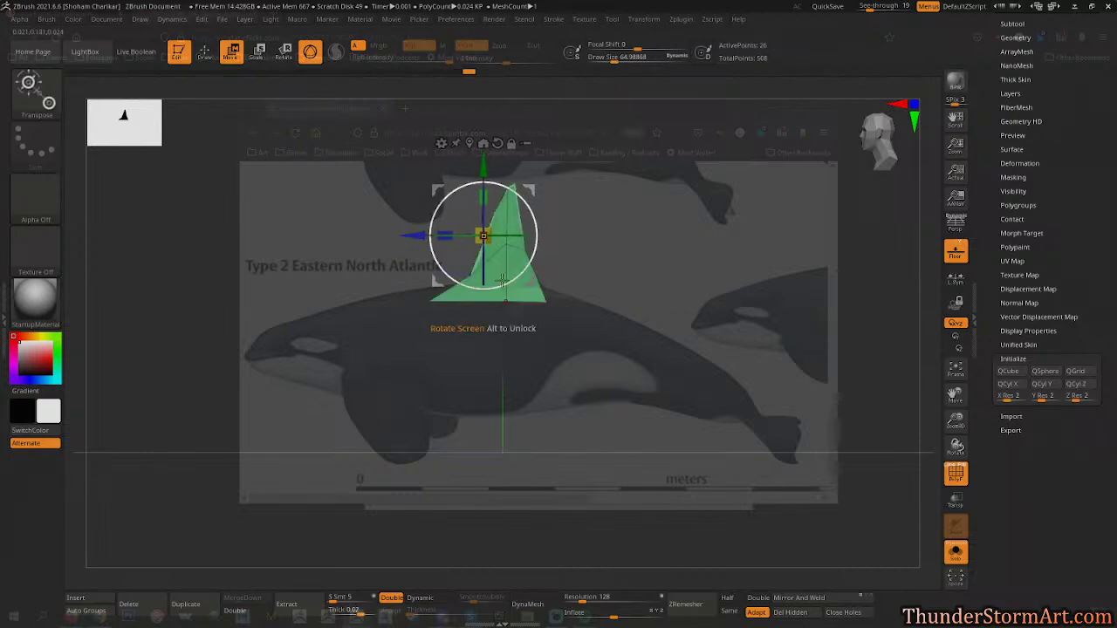
# Isolate the front point near the fin's base and nudge it backward and up to refine the lower leading-edge curve.
pyautogui.press('ctrl')
pyautogui.keyDown('ctrl'); pyautogui.moveTo(407, 273); pyautogui.dragTo(483, 281); pyautogui.keyUp('ctrl')
pyautogui.moveTo(409, 235); pyautogui.dragTo(422, 240)
pyautogui.moveTo(490, 166); pyautogui.dragTo(489, 161)
pyautogui.moveTo(538, 196); pyautogui.dragTo(534, 188)
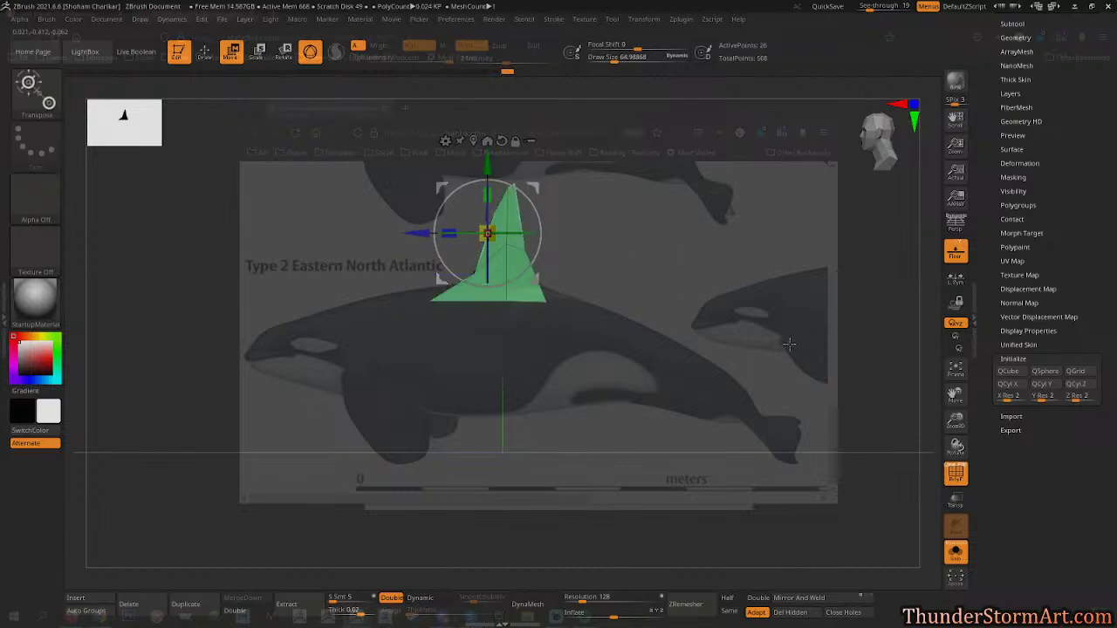
# Leave the transform gizmo and set the see-through to 0 to hide the reference behind the fin.
pyautogui.press('q')
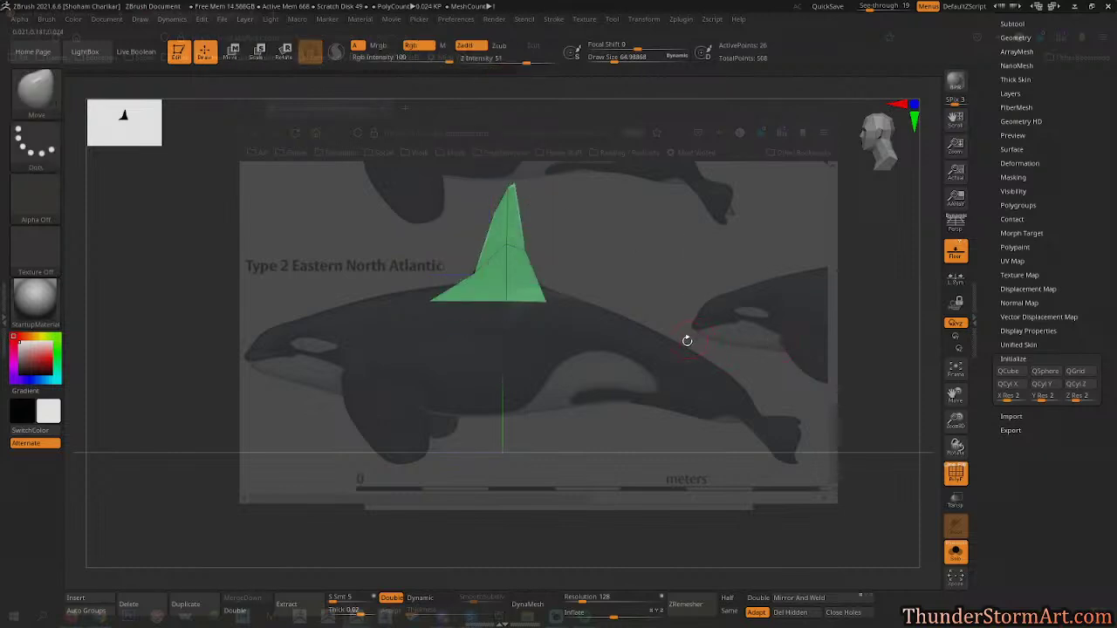
pyautogui.moveTo(657, 354)
pyautogui.mouseDown()
pyautogui.moveTo(703, 371)
pyautogui.moveTo(559, 367)
pyautogui.moveTo(576, 306)
pyautogui.moveTo(600, 357)
pyautogui.moveTo(629, 362)
pyautogui.moveTo(602, 389)
pyautogui.moveTo(678, 368)
pyautogui.moveTo(667, 370)
pyautogui.mouseUp()
pyautogui.click(864, 7)
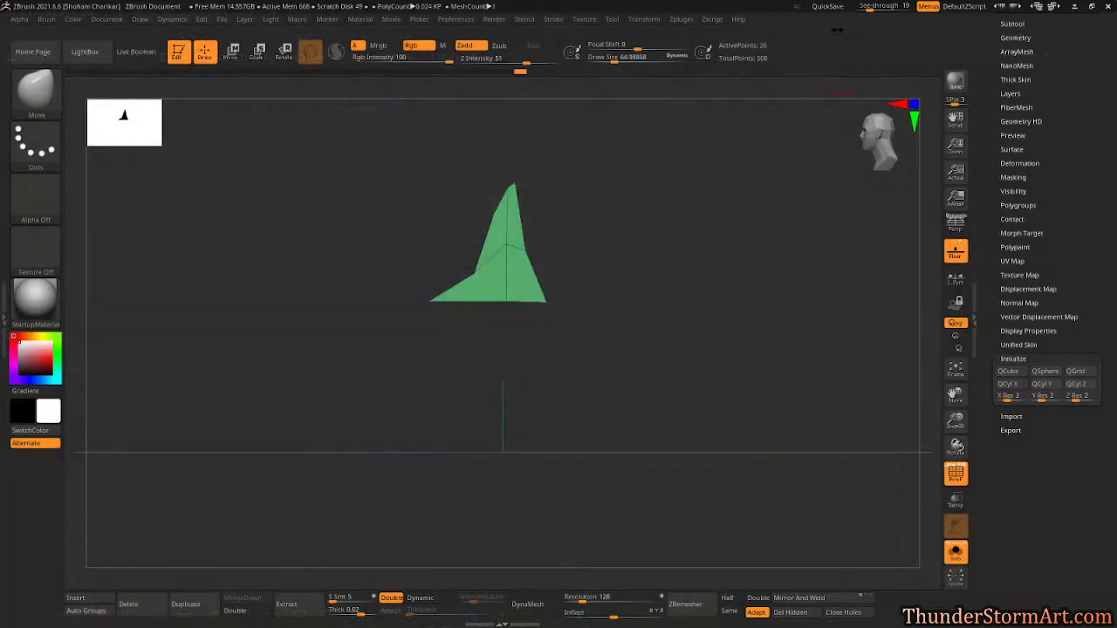
pyautogui.moveTo(870, 7); pyautogui.dragTo(857, 7)
# Activate Dynamic Subdiv on the fin and hide the polyframe to inspect its smoothed shape.
pyautogui.press('d')
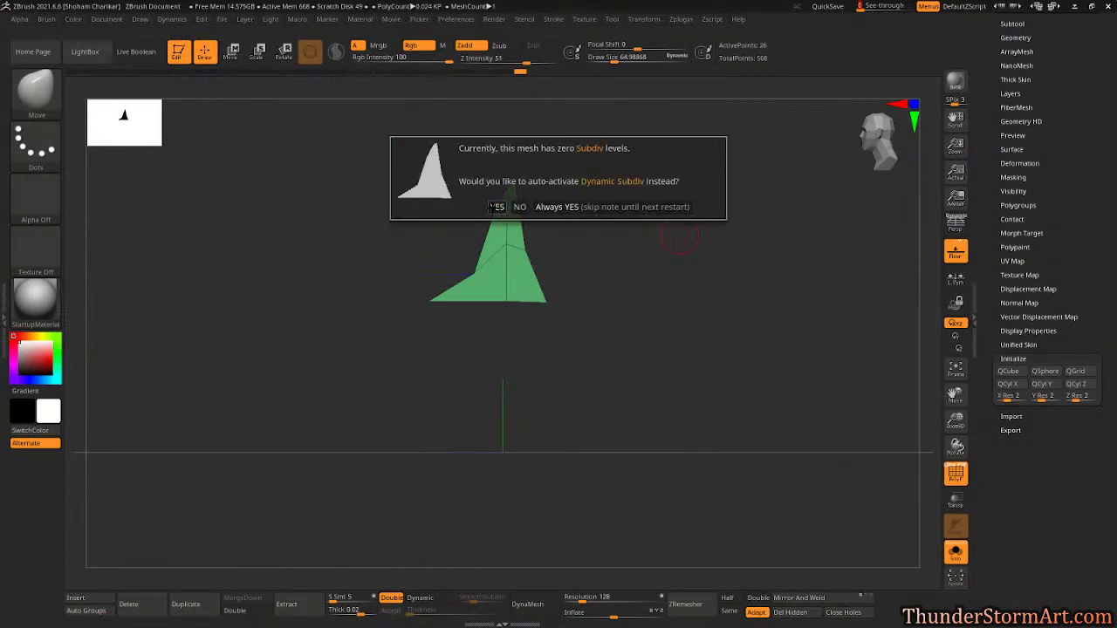
pyautogui.click(496, 207)
pyautogui.moveTo(586, 227); pyautogui.dragTo(393, 292)
pyautogui.hotkey('shift', 'f')
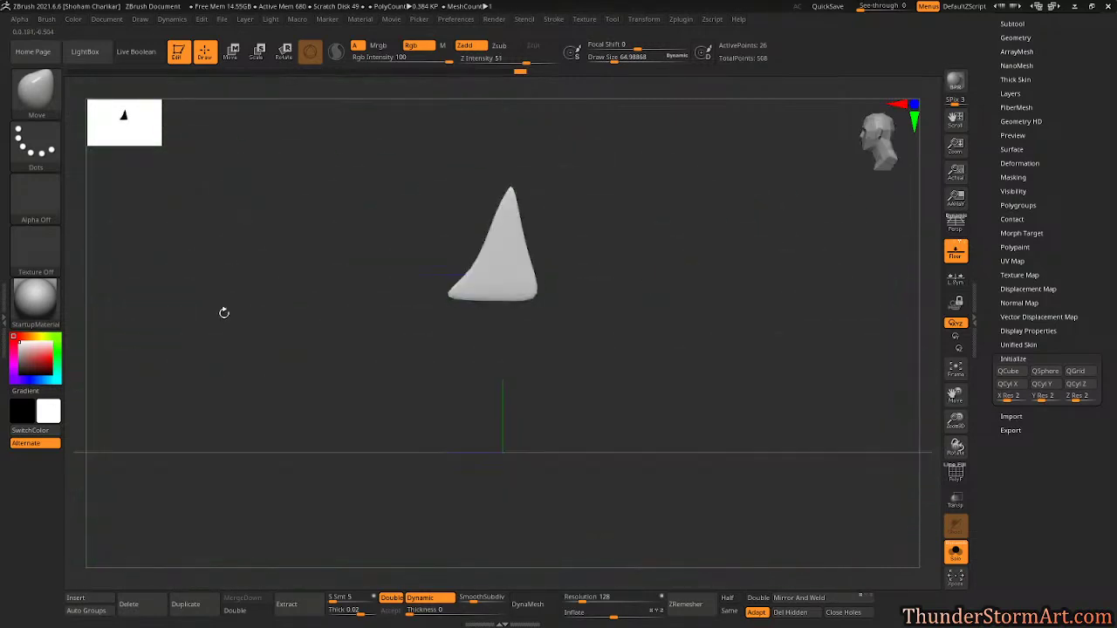
# Switch to the browser and search the web images for "orca dorsal fin".
pyautogui.hotkey('alt', 'Tab')
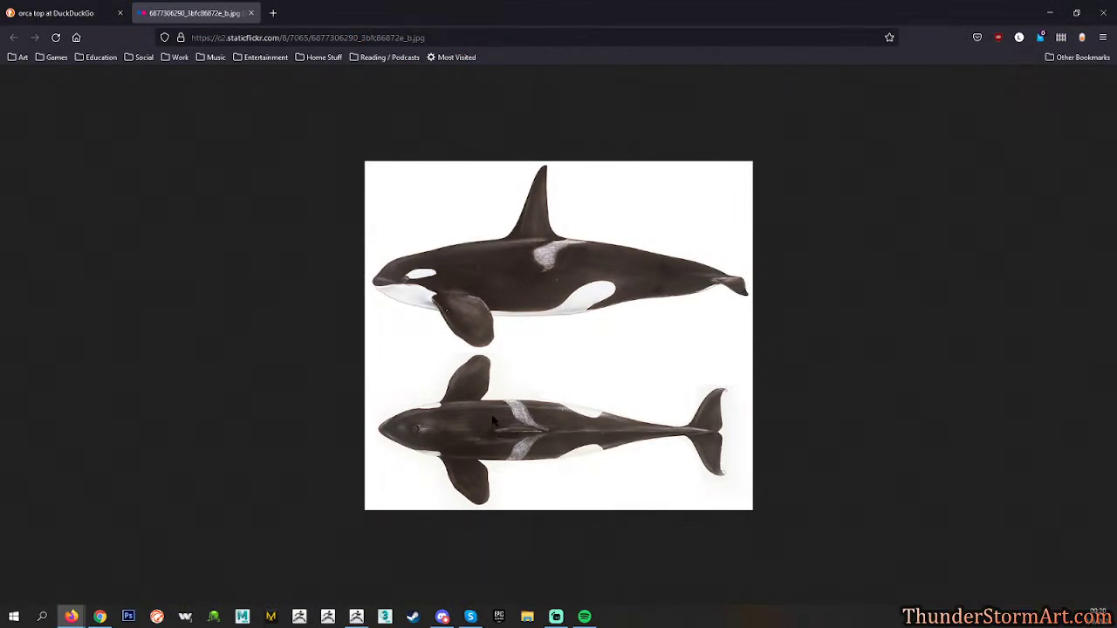
pyautogui.click(68, 12)
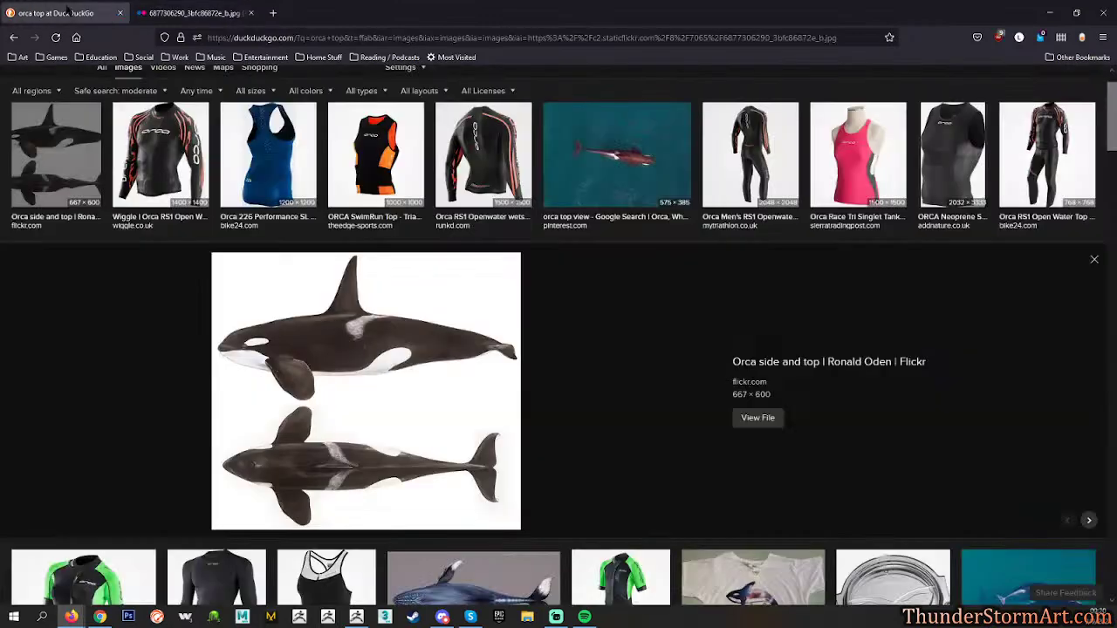
pyautogui.scroll(1, 644, 320)
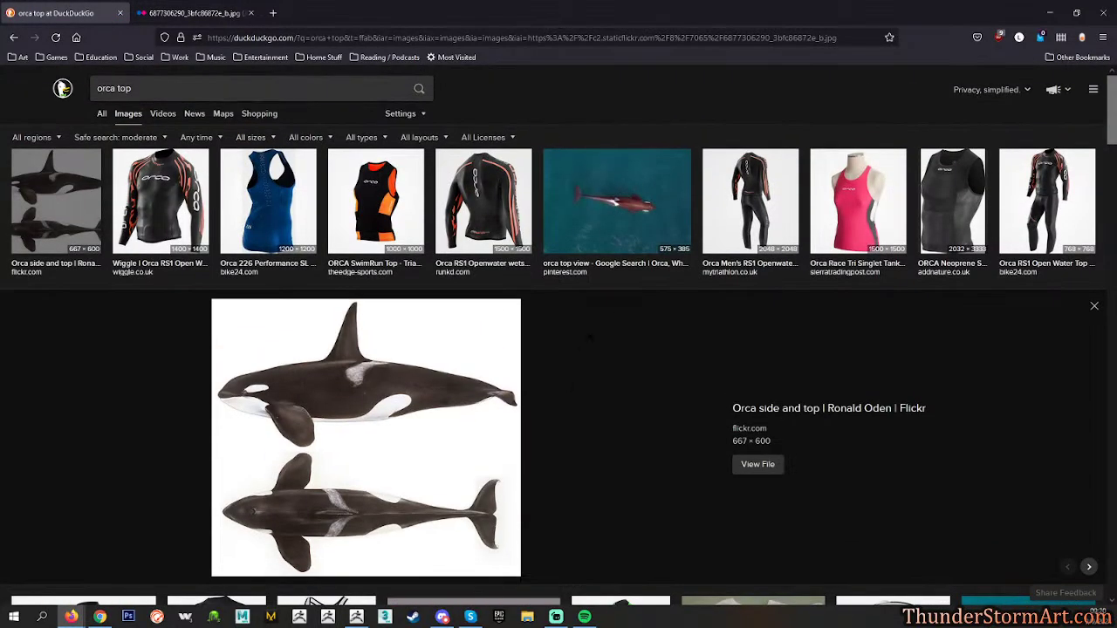
pyautogui.scroll(-5, 62, 88)
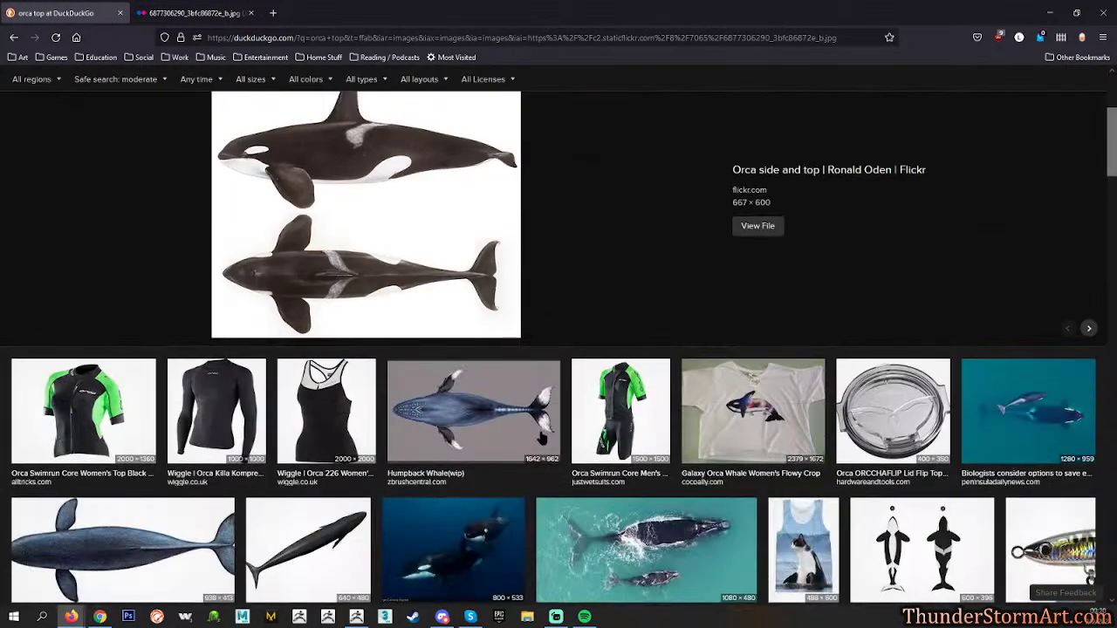
pyautogui.scroll(-1, 541, 437)
pyautogui.scroll(-2, 541, 436)
pyautogui.scroll(8, 540, 436)
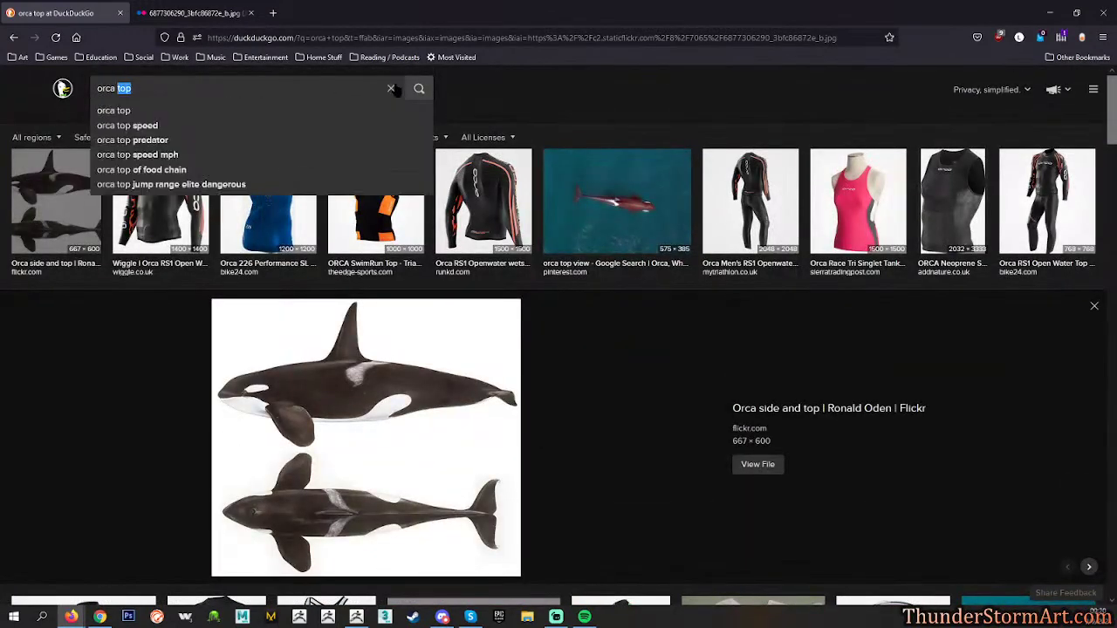
pyautogui.write('dorsal f')
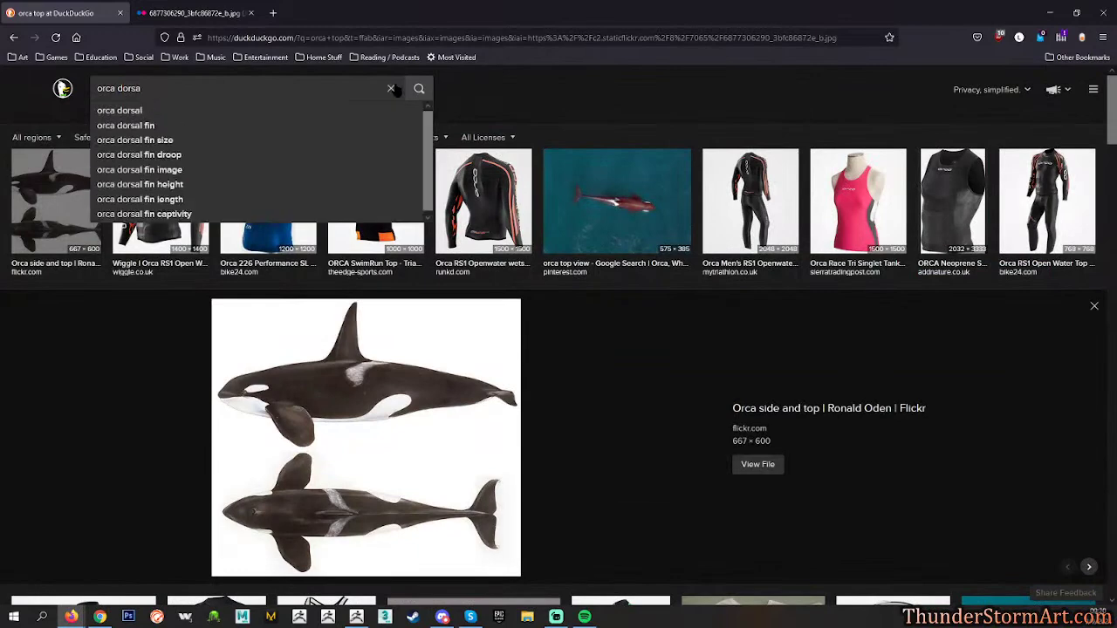
pyautogui.write('in')
pyautogui.press('Return')
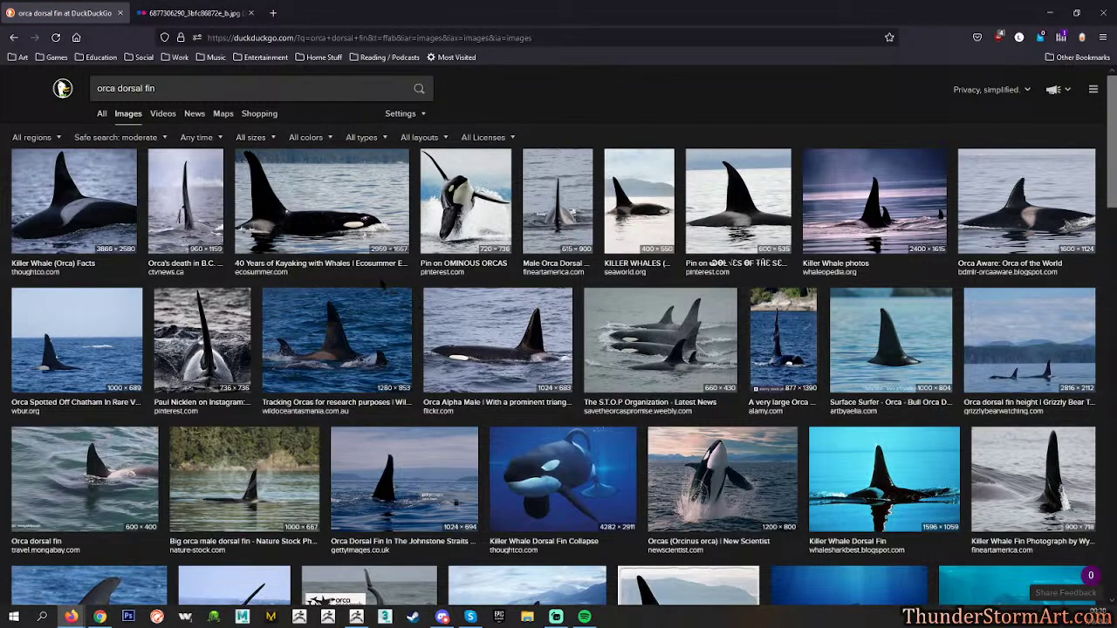
# Examine the breaching orca and the rear-view dorsal fin photos, plus further results, for the fin's thickness and profile.
pyautogui.click(436, 189)
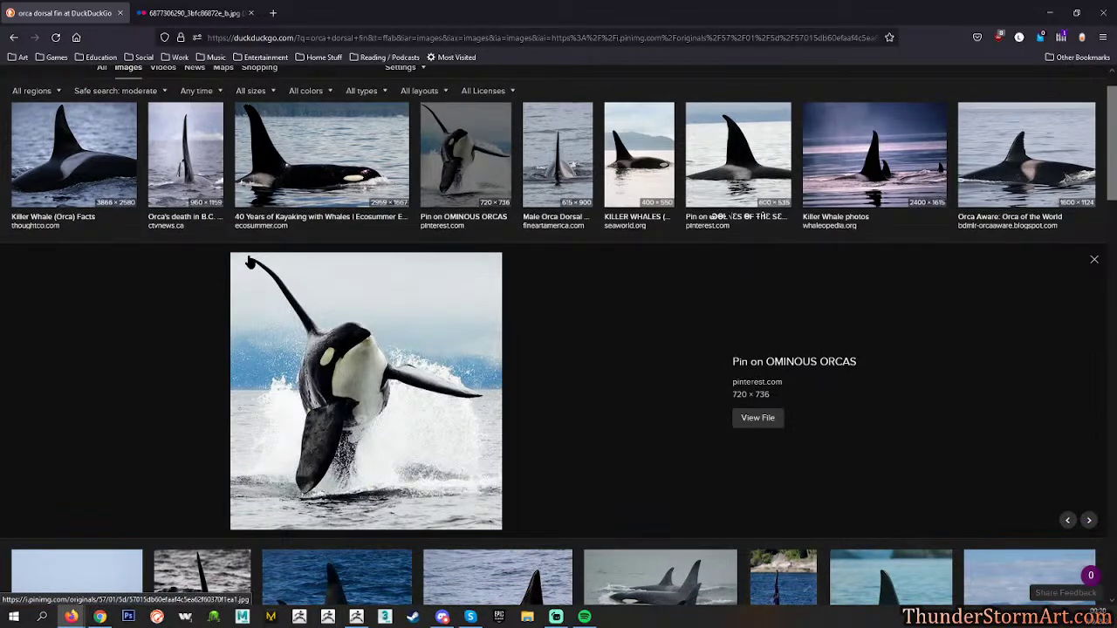
pyautogui.click(562, 162)
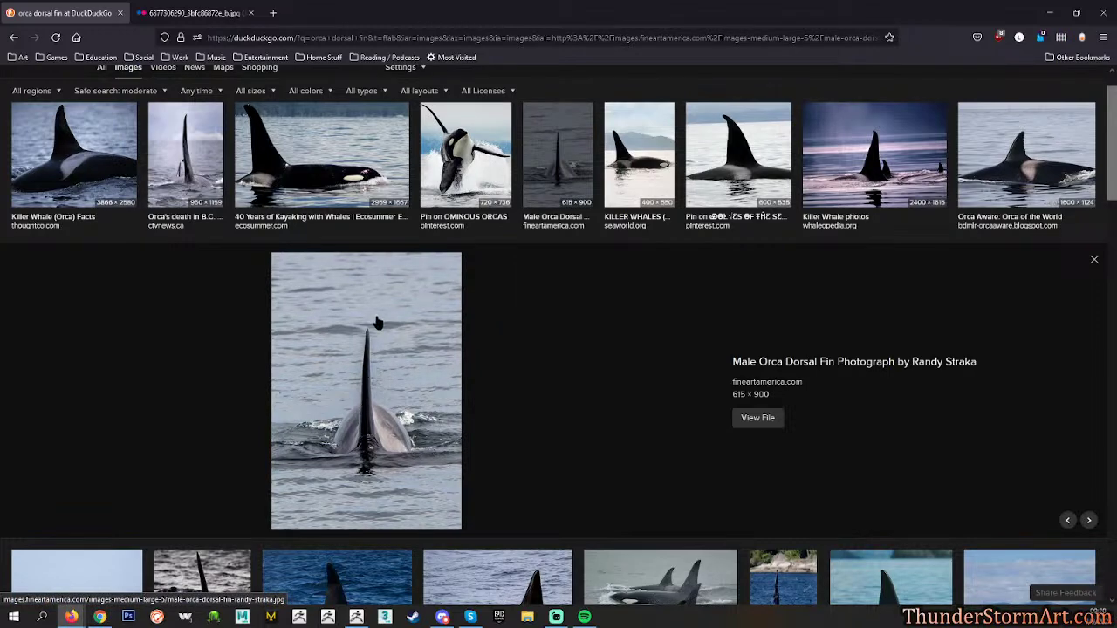
pyautogui.scroll(-2, 380, 325)
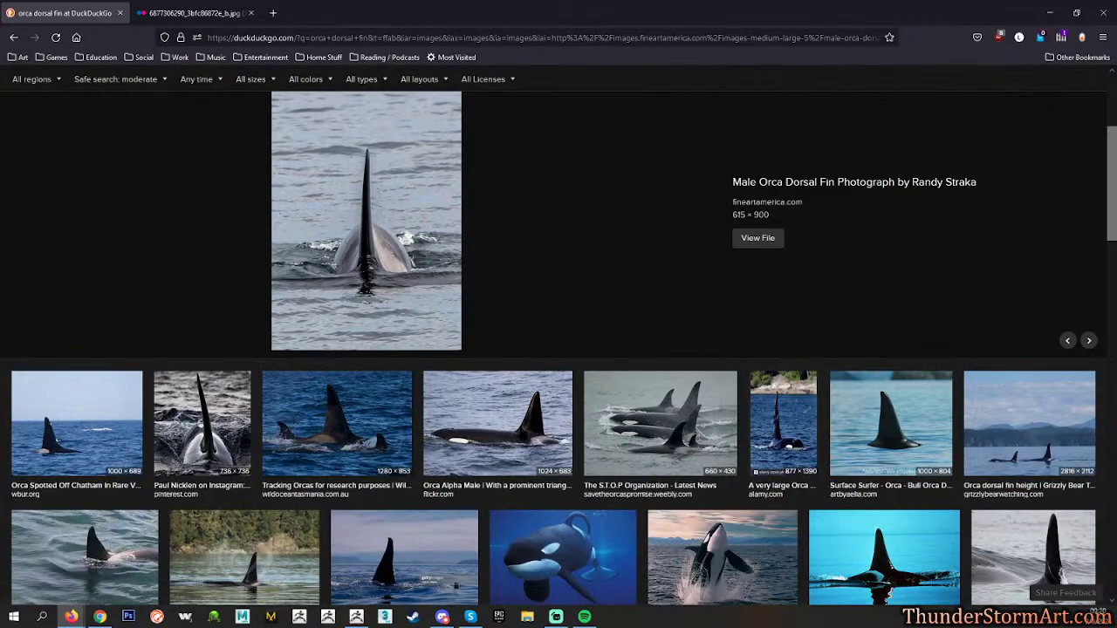
pyautogui.scroll(-3, 372, 478)
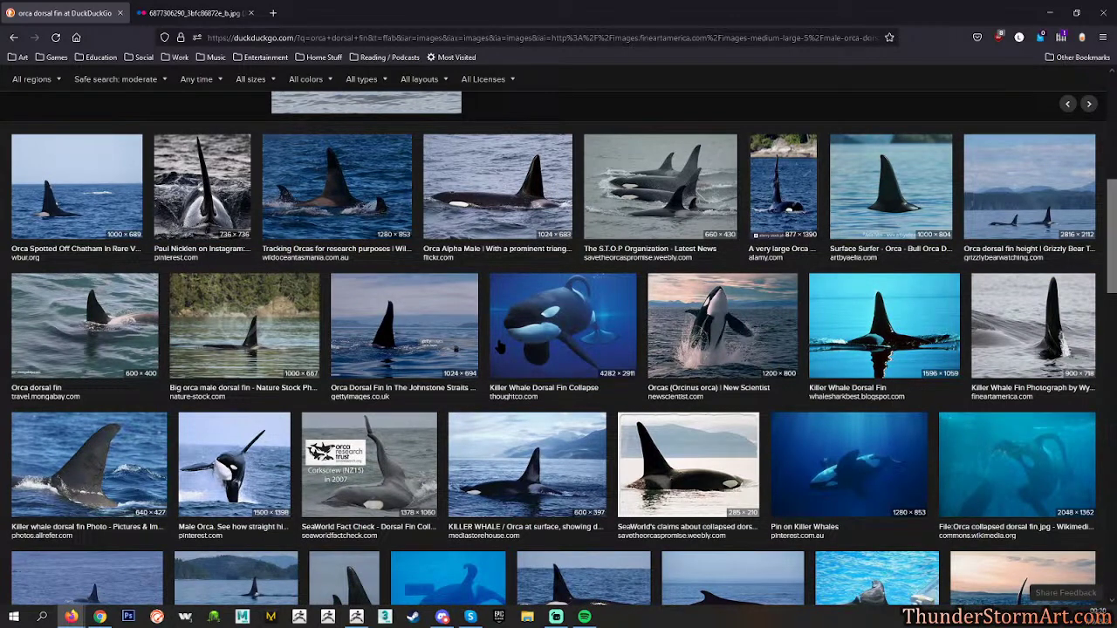
pyautogui.moveTo(556, 617)
# Return to ZBrush, turn off the fin's smoothing preview, then isolate its middle side points with a mask and lower them.
pyautogui.click(358, 619)
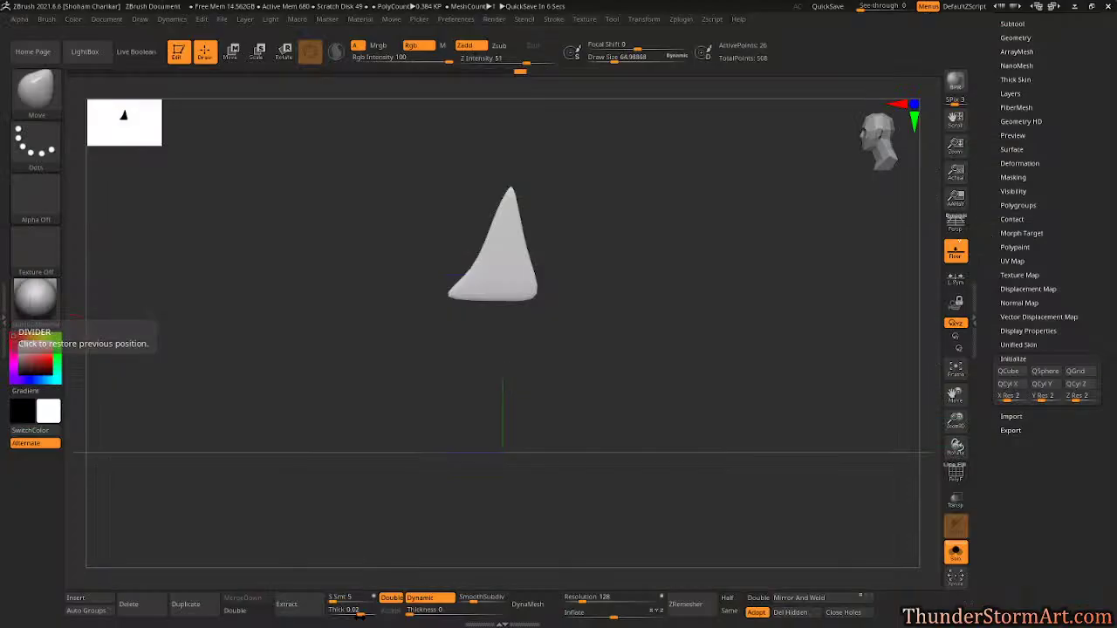
pyautogui.moveTo(594, 312); pyautogui.dragTo(619, 379)
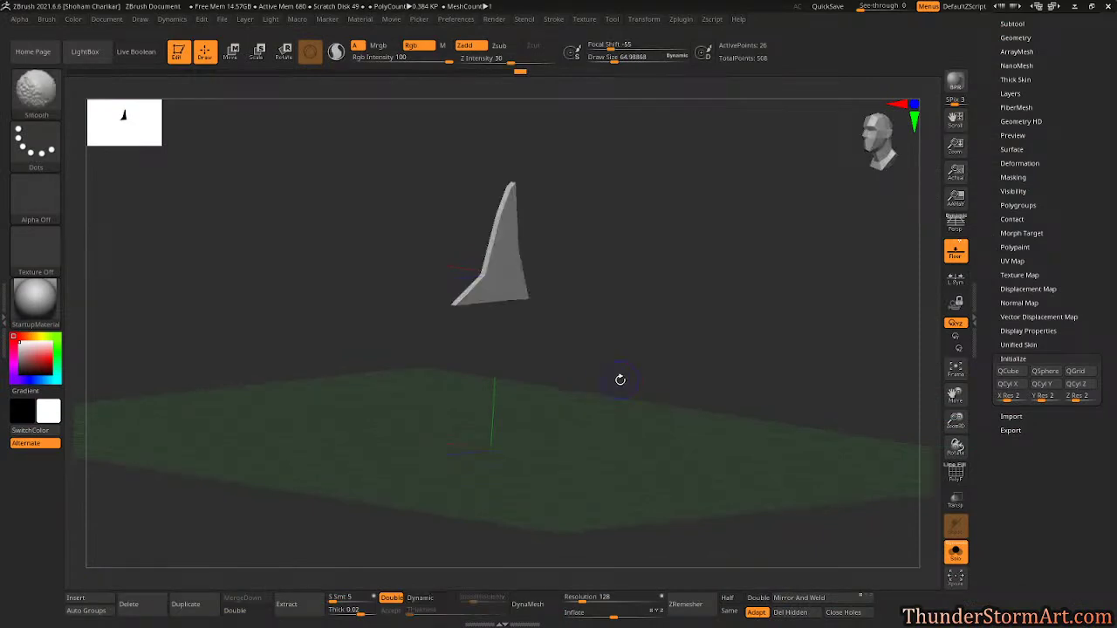
pyautogui.moveTo(631, 292); pyautogui.dragTo(591, 300)
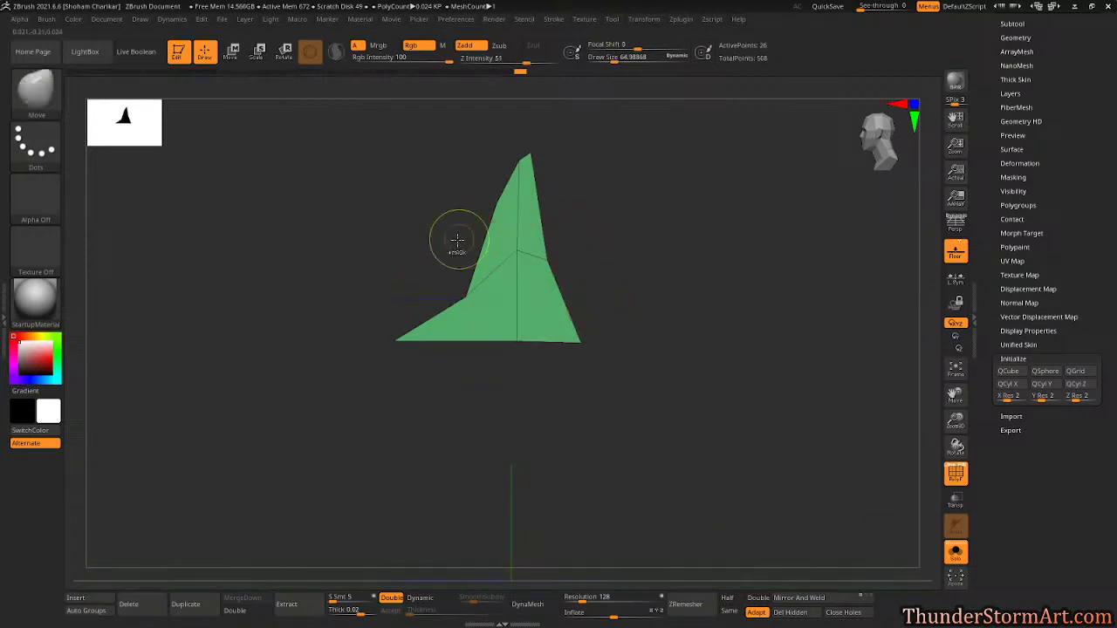
pyautogui.keyDown('ctrl'); pyautogui.moveTo(424, 239); pyautogui.dragTo(532, 261); pyautogui.keyUp('ctrl')
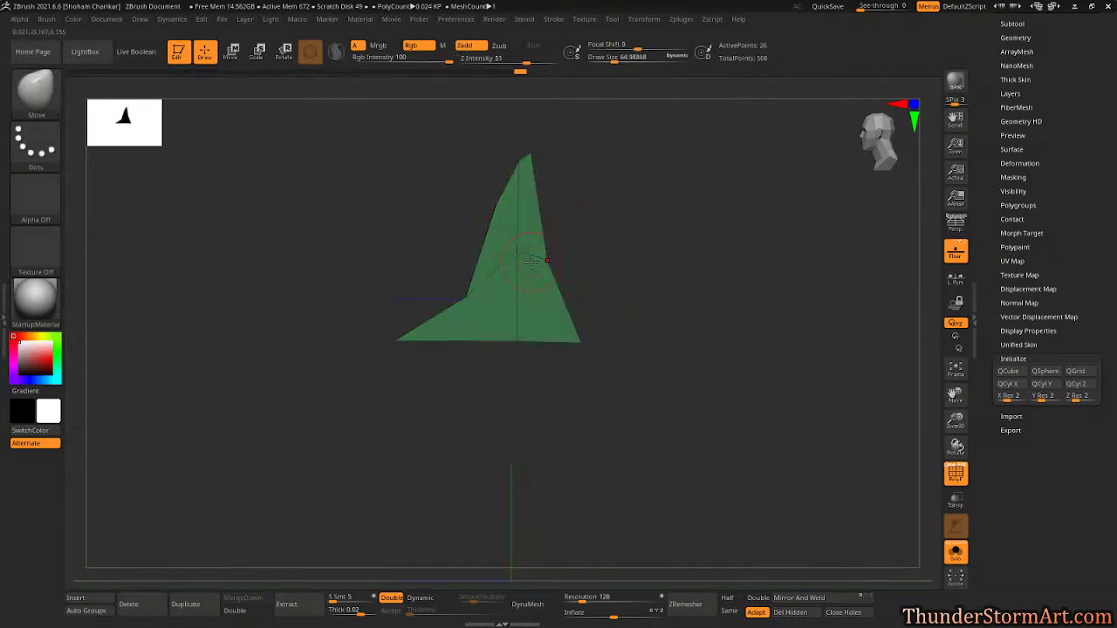
pyautogui.press('w')
pyautogui.moveTo(487, 161)
pyautogui.mouseDown()
pyautogui.moveTo(486, 208)
pyautogui.moveTo(487, 198)
pyautogui.mouseUp()
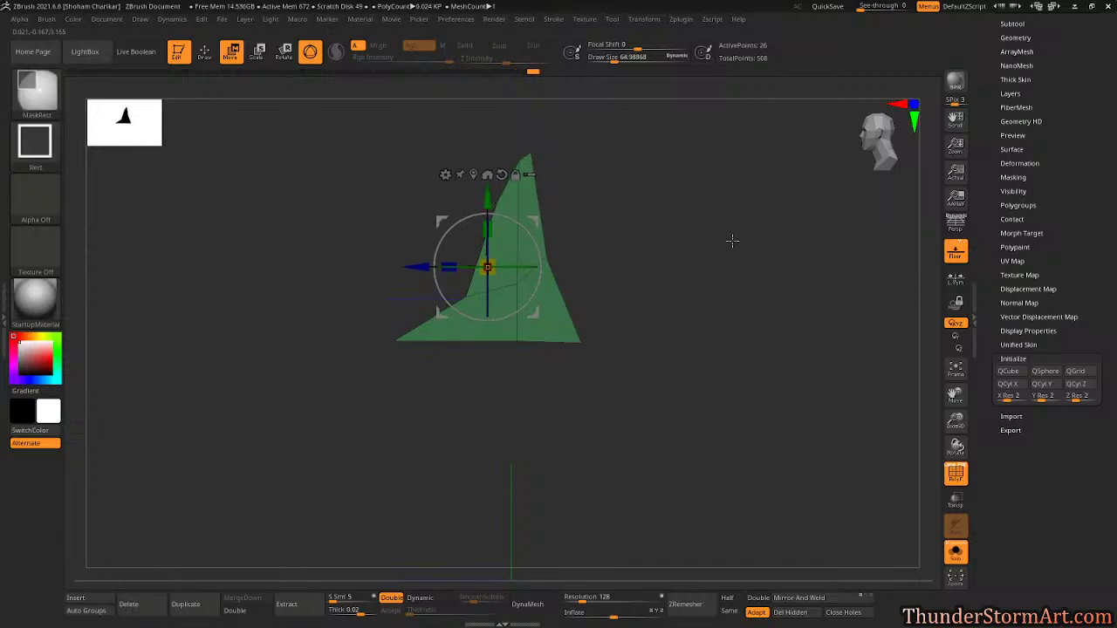
pyautogui.keyDown('ctrl'); pyautogui.moveTo(748, 247); pyautogui.dragTo(786, 365); pyautogui.keyUp('ctrl')
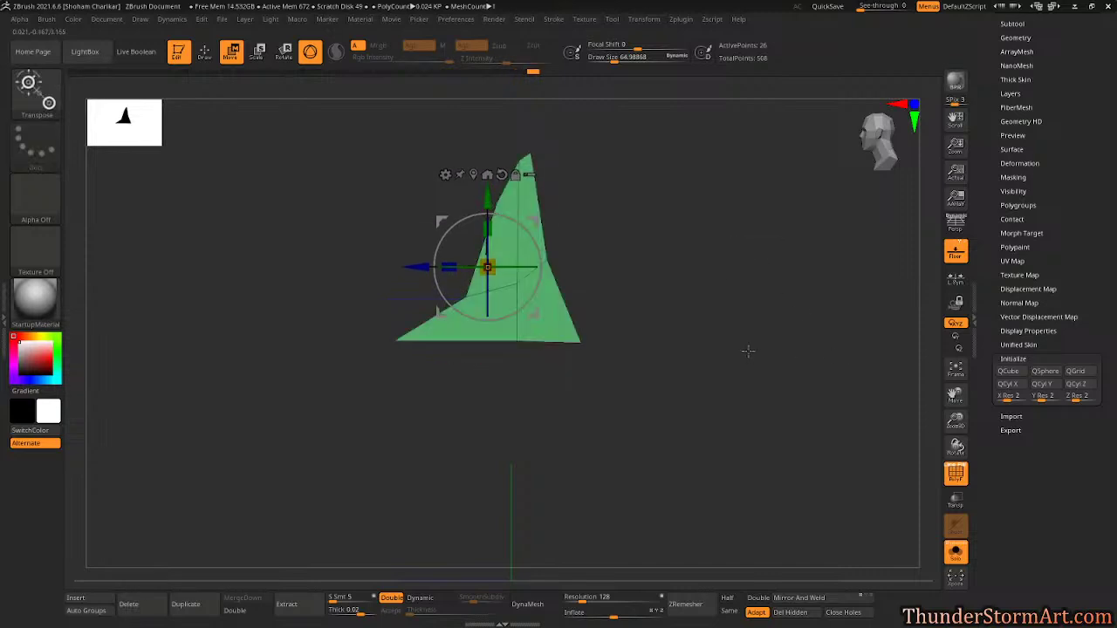
# Isolate the fin's base points with a mask, centre the gizmo on them, widen the base along X and clear the mask.
pyautogui.press('q')
pyautogui.keyDown('ctrl'); pyautogui.moveTo(356, 326); pyautogui.dragTo(627, 373); pyautogui.keyUp('ctrl')
pyautogui.moveTo(629, 444)
pyautogui.keyDown('shift'); pyautogui.mouseDown()
pyautogui.moveTo(678, 459)
pyautogui.moveTo(663, 427)
pyautogui.mouseUp(); pyautogui.keyUp('shift')
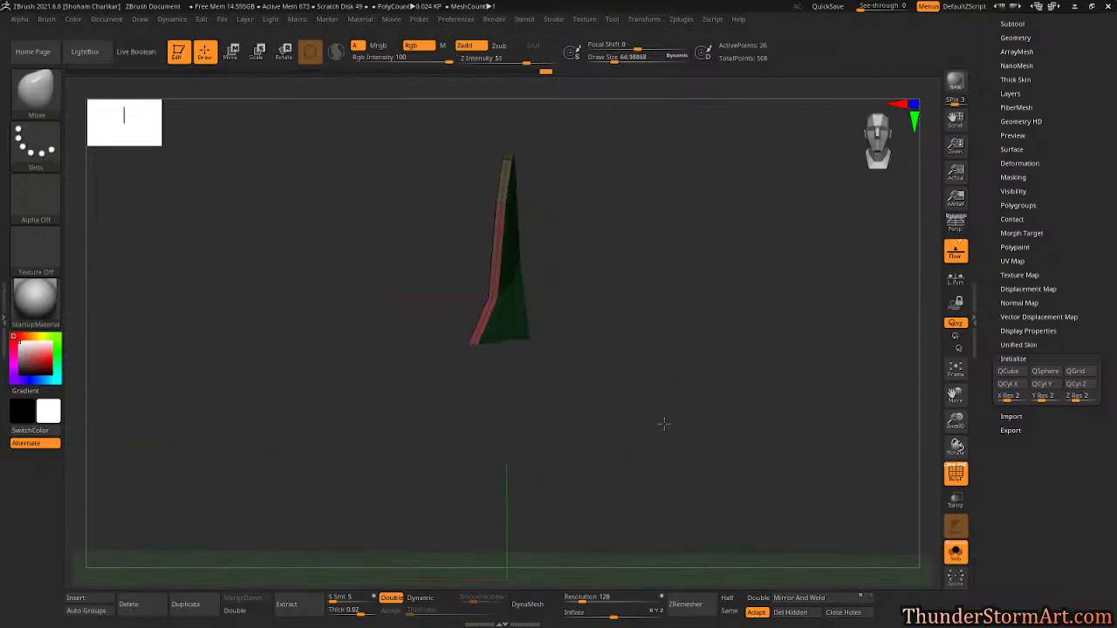
pyautogui.press('w')
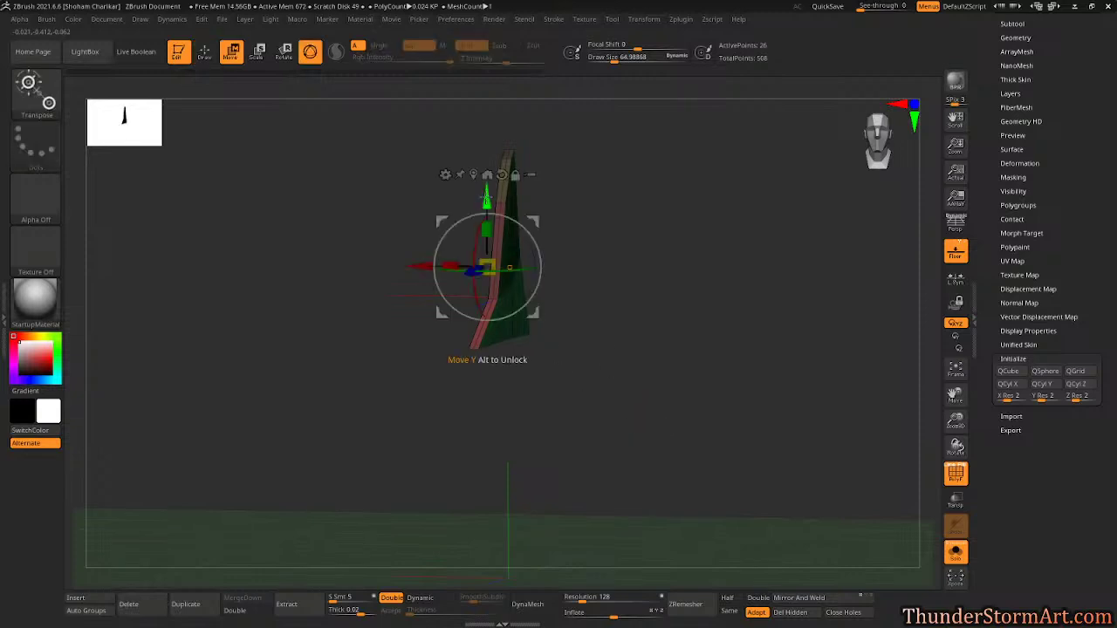
pyautogui.click(474, 174)
pyautogui.moveTo(606, 361); pyautogui.dragTo(604, 387)
pyautogui.moveTo(456, 339); pyautogui.dragTo(284, 366)
pyautogui.keyDown('ctrl'); pyautogui.moveTo(696, 270); pyautogui.dragTo(581, 172); pyautogui.keyUp('ctrl')
# Isolate the fin's tip points and the row just below in turn with masks, narrowing each slightly along X.
pyautogui.keyDown('ctrl'); pyautogui.moveTo(465, 132); pyautogui.dragTo(547, 168); pyautogui.keyUp('ctrl')
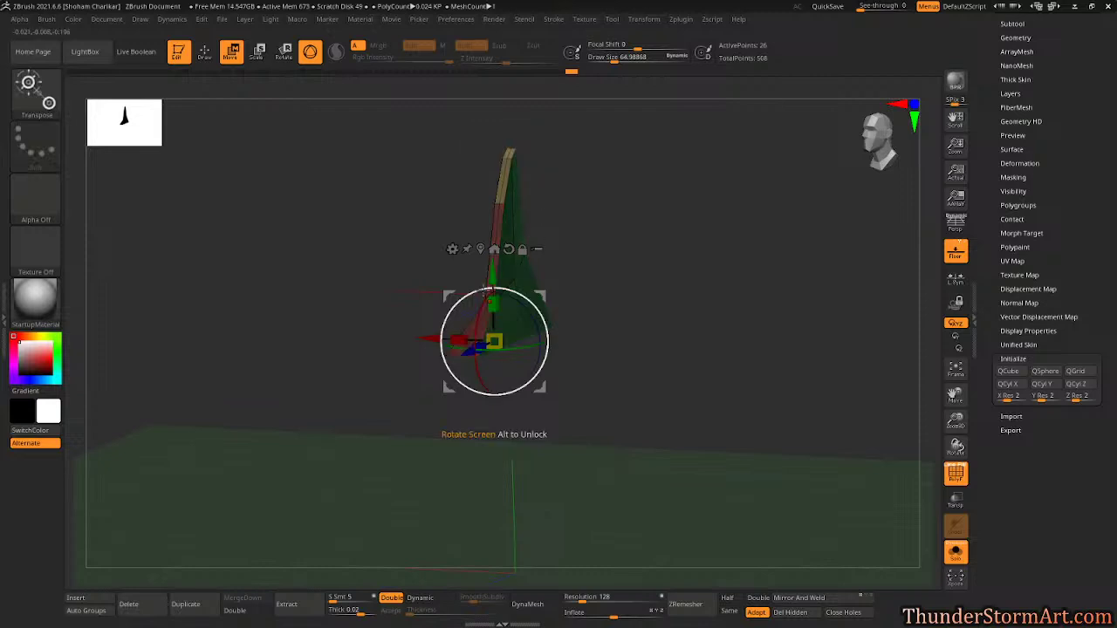
pyautogui.moveTo(459, 340); pyautogui.dragTo(462, 340)
pyautogui.keyDown('ctrl'); pyautogui.moveTo(739, 279); pyautogui.dragTo(664, 228); pyautogui.keyUp('ctrl')
pyautogui.keyDown('ctrl'); pyautogui.moveTo(459, 191); pyautogui.dragTo(515, 211); pyautogui.keyUp('ctrl')
pyautogui.moveTo(459, 340); pyautogui.dragTo(458, 340)
pyautogui.keyDown('ctrl'); pyautogui.moveTo(717, 233); pyautogui.dragTo(754, 275); pyautogui.keyUp('ctrl')
# Hide the polyframe and reactivate Dynamic Subdiv on the fin to check the smoothed shape from the side and front.
pyautogui.press('q')
pyautogui.moveTo(788, 332)
pyautogui.mouseDown()
pyautogui.moveTo(684, 326)
pyautogui.moveTo(689, 312)
pyautogui.moveTo(756, 312)
pyautogui.moveTo(696, 291)
pyautogui.moveTo(741, 304)
pyautogui.moveTo(806, 299)
pyautogui.moveTo(736, 297)
pyautogui.moveTo(755, 299)
pyautogui.mouseUp()
pyautogui.hotkey('shift', 'f')
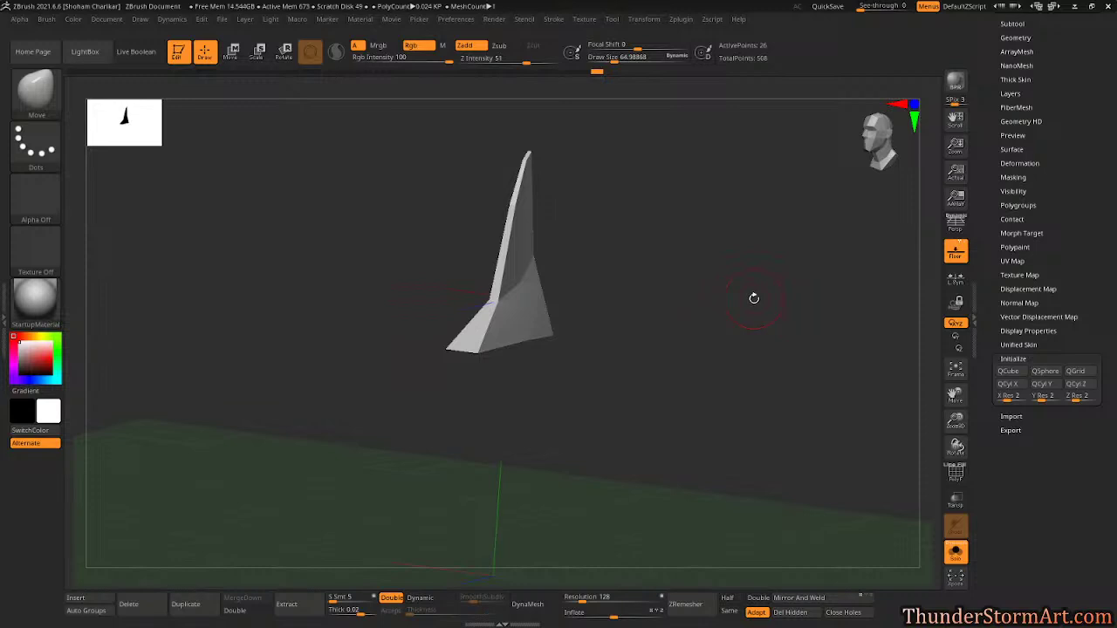
pyautogui.press('d')
pyautogui.click(496, 207)
pyautogui.moveTo(708, 294); pyautogui.dragTo(636, 256)
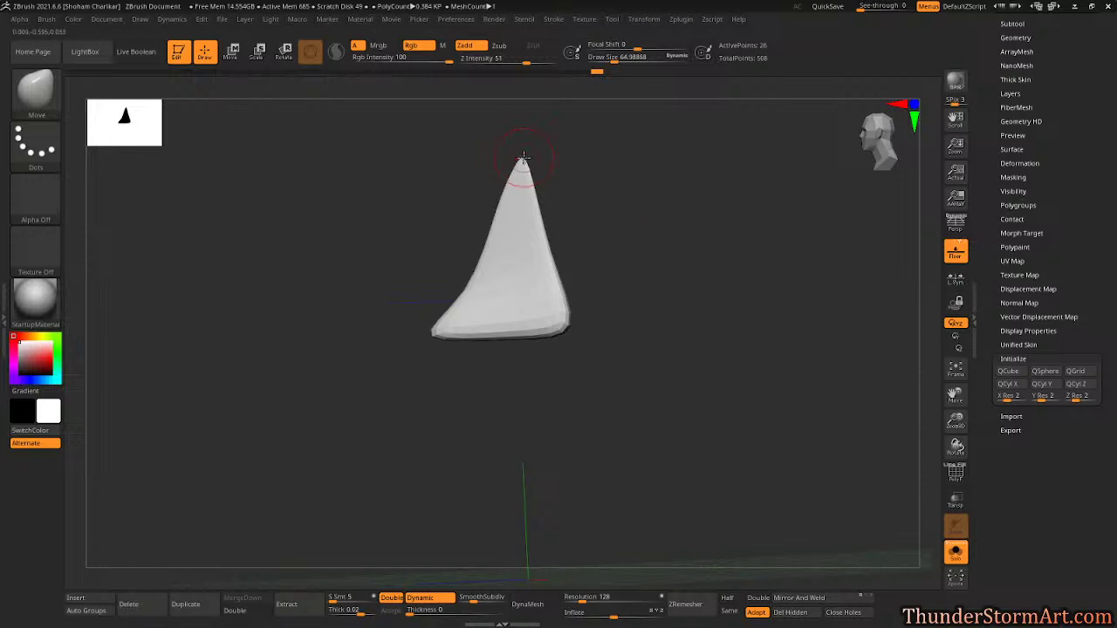
pyautogui.moveTo(615, 204); pyautogui.dragTo(718, 276)
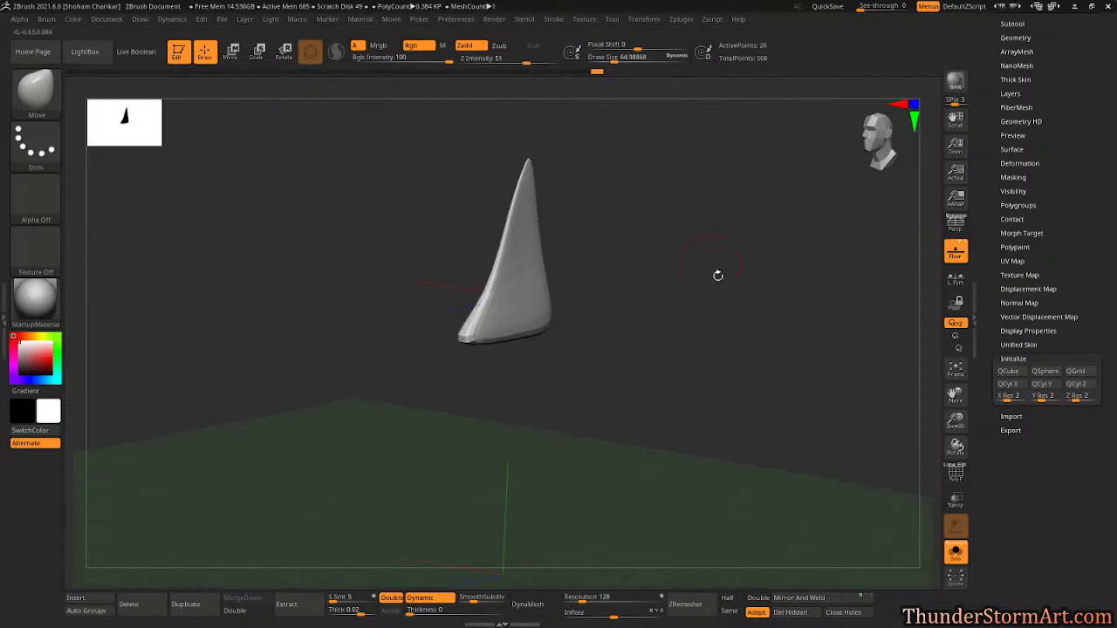
# Exit Solo mode and raise the fin about 1.21 along Y so it sits on top of the orca's back.
pyautogui.click(956, 557)
pyautogui.press('f')
pyautogui.moveTo(824, 459); pyautogui.dragTo(731, 423)
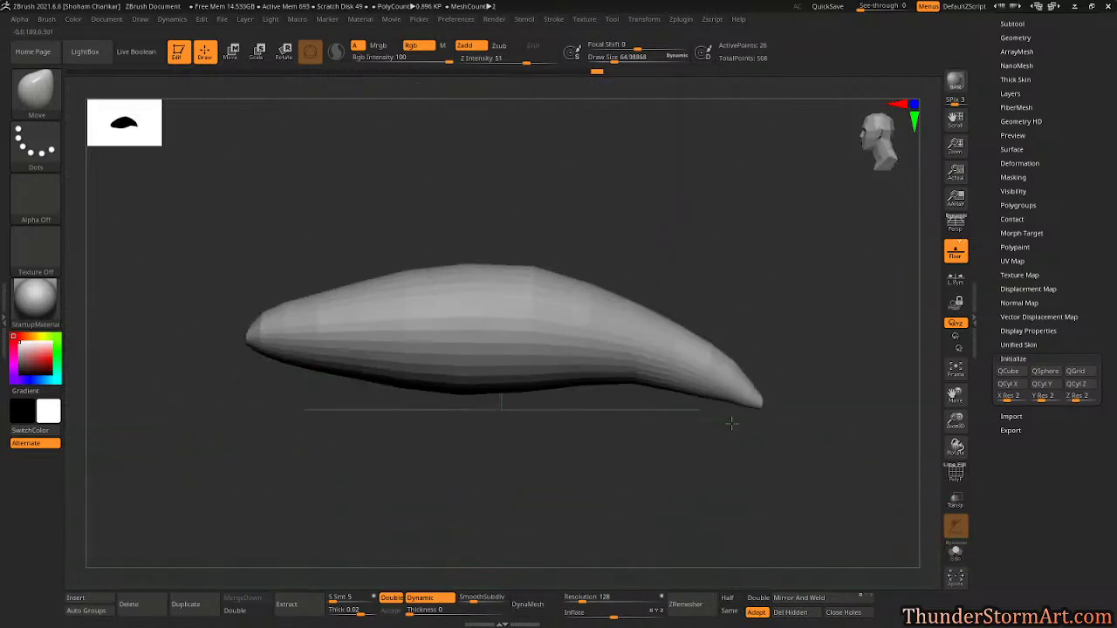
pyautogui.press('w')
pyautogui.moveTo(489, 267); pyautogui.dragTo(507, 189)
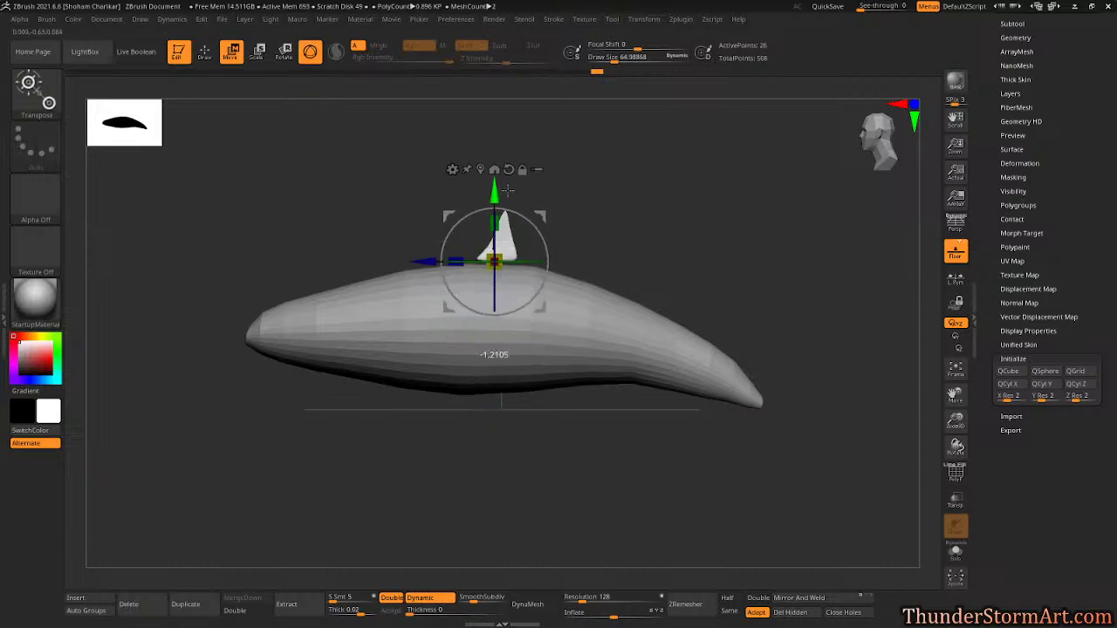
# Set the see-through to 14 and bring the Type 2 Eastern North Atlantic side-view reference behind the ZBrush canvas.
pyautogui.moveTo(862, 6)
pyautogui.mouseDown()
pyautogui.moveTo(878, 6)
pyautogui.moveTo(868, 8)
pyautogui.mouseUp()
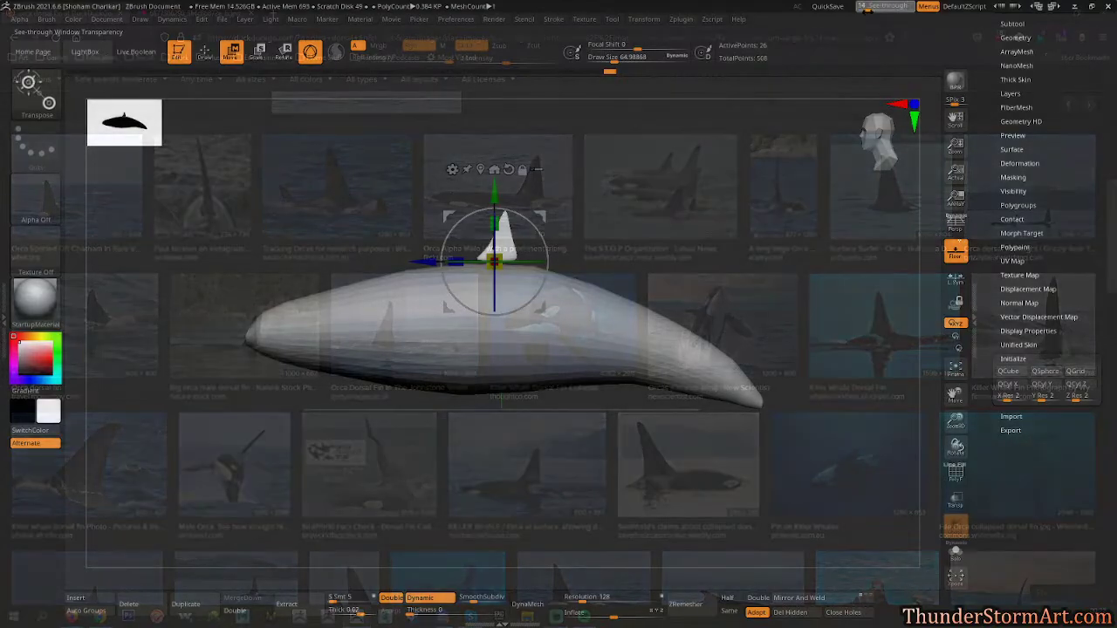
pyautogui.hotkey('alt', 'Tab')
pyautogui.hotkey('alt', 'Tab')
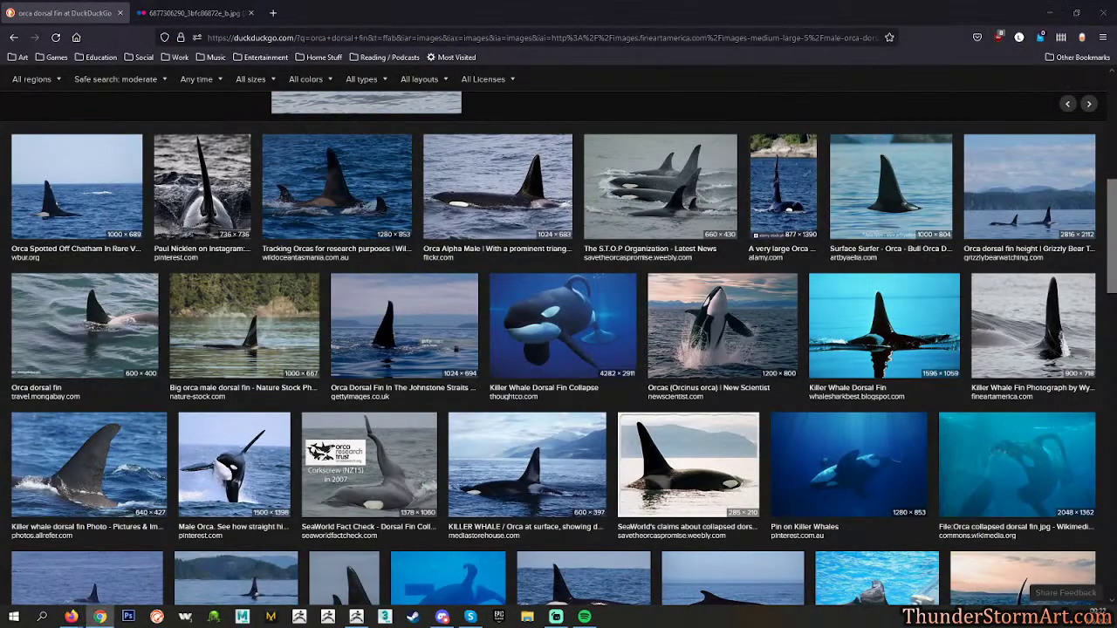
pyautogui.click(71, 617)
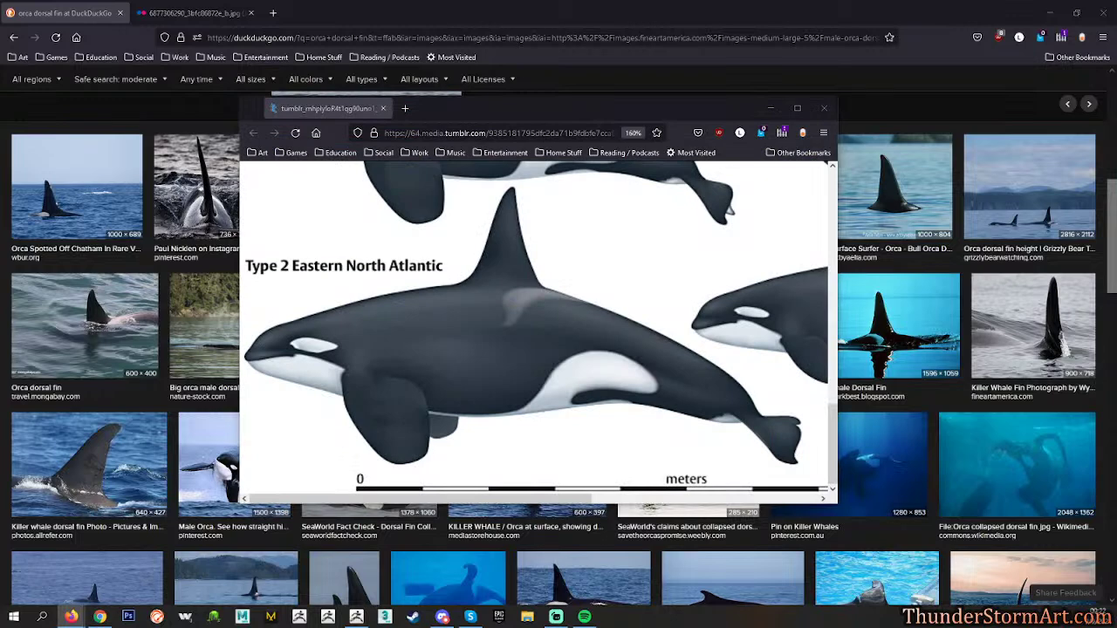
pyautogui.click(215, 15)
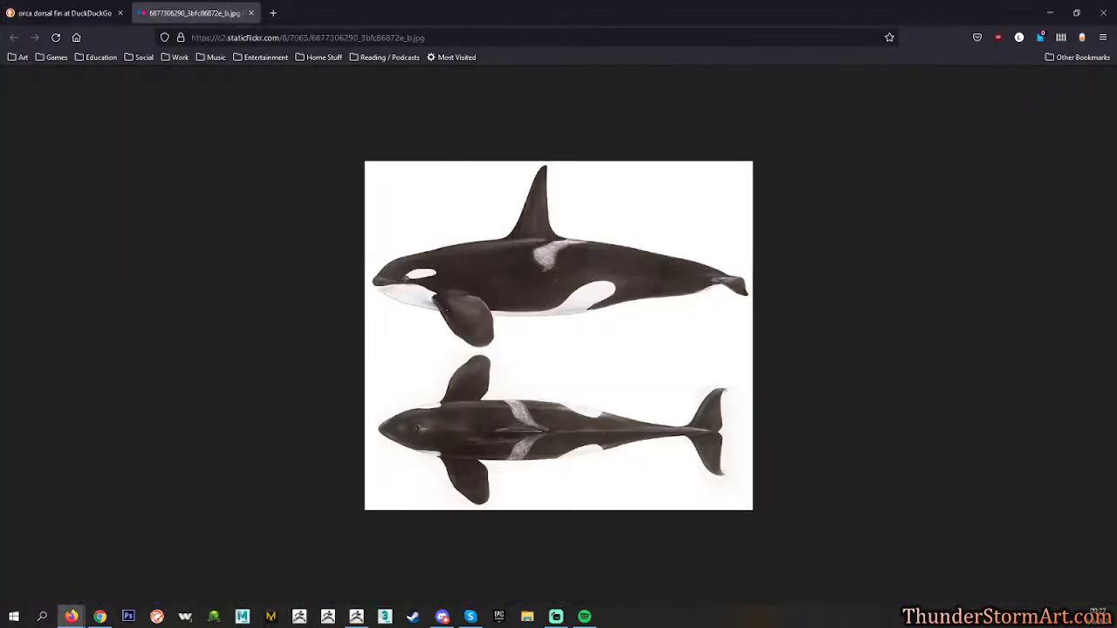
pyautogui.hotkey('alt', 'Tab')
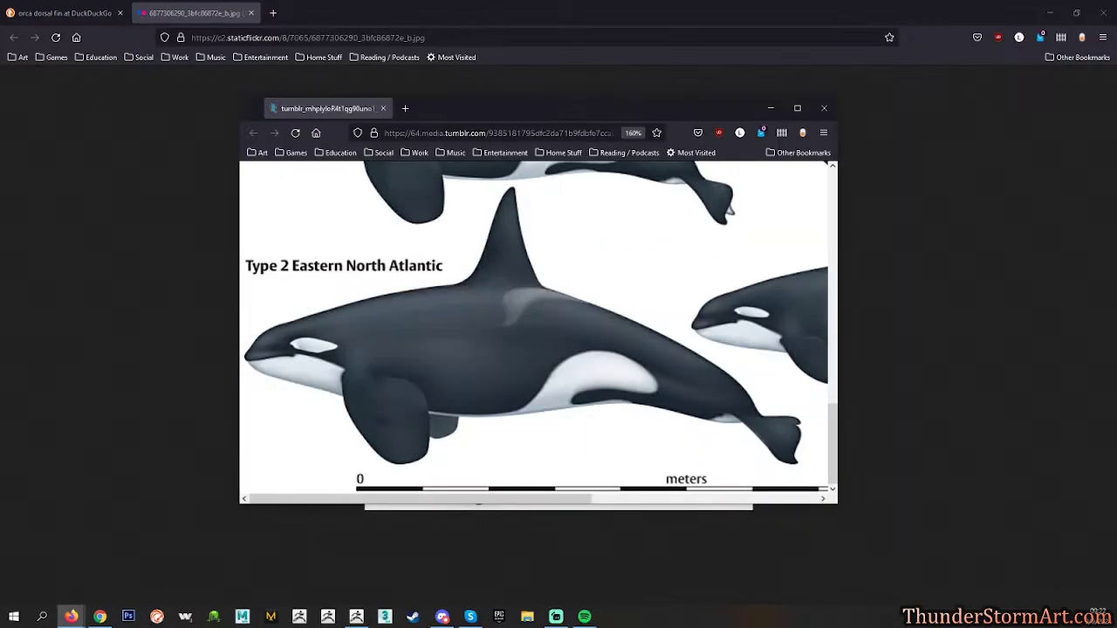
pyautogui.hotkey('alt', 'Tab')
# Align the orca body in the view with the side-view reference silhouette.
pyautogui.keyDown('alt'); pyautogui.moveTo(723, 245); pyautogui.dragTo(749, 256); pyautogui.keyUp('alt')
pyautogui.moveTo(578, 230)
pyautogui.mouseDown()
pyautogui.moveTo(643, 257)
pyautogui.moveTo(539, 211)
pyautogui.moveTo(587, 175)
pyautogui.moveTo(631, 233)
pyautogui.moveTo(544, 262)
pyautogui.moveTo(478, 189)
pyautogui.moveTo(503, 154)
pyautogui.moveTo(574, 233)
pyautogui.mouseUp()
pyautogui.keyDown('alt'); pyautogui.moveTo(769, 239); pyautogui.dragTo(732, 247); pyautogui.keyUp('alt')
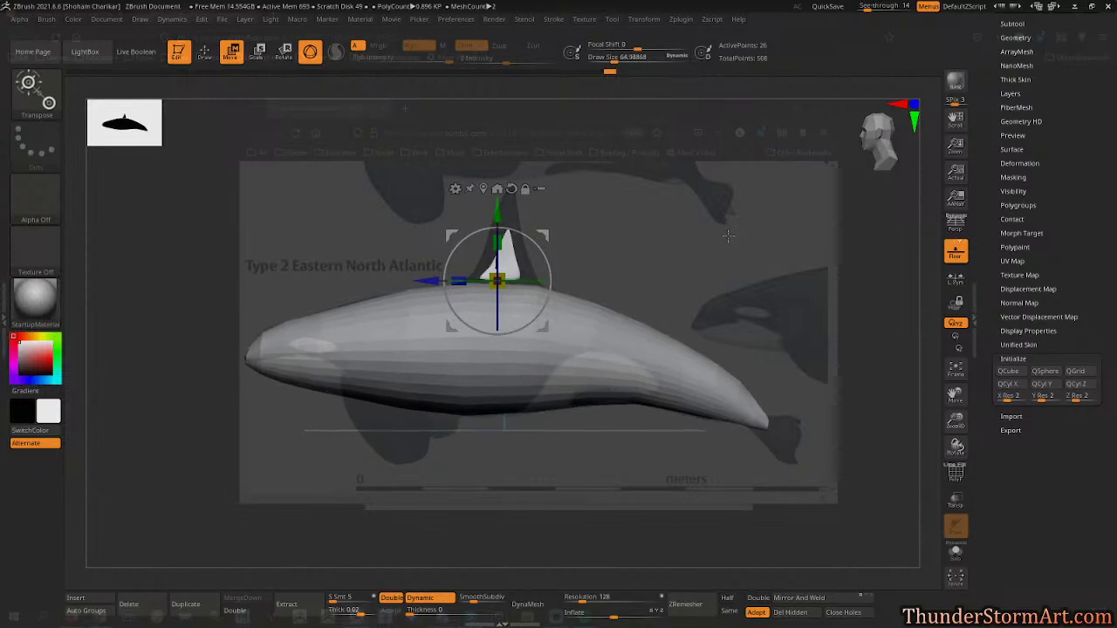
# Scale up the dorsal fin and reposition it on the orca's back to match the reference fin.
pyautogui.moveTo(689, 246)
pyautogui.mouseDown()
pyautogui.moveTo(703, 247)
pyautogui.moveTo(676, 258)
pyautogui.mouseUp()
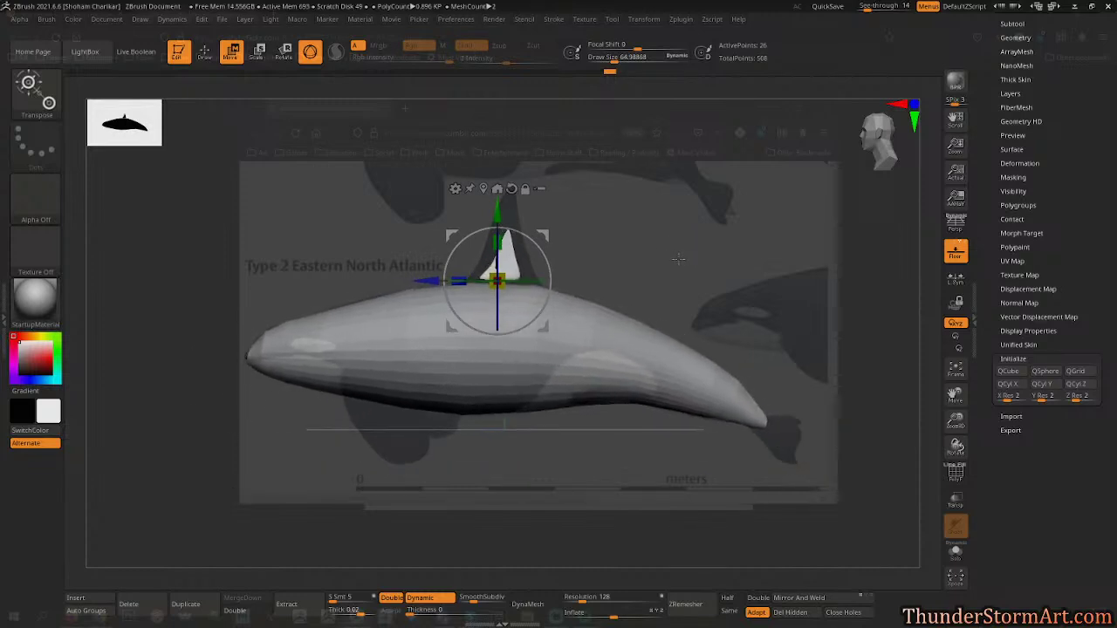
pyautogui.moveTo(667, 256)
pyautogui.keyDown('ctrl'); pyautogui.mouseDown(button='right')
pyautogui.moveTo(695, 278)
pyautogui.moveTo(624, 274)
pyautogui.moveTo(643, 276)
pyautogui.mouseUp(button='right'); pyautogui.keyUp('ctrl')
pyautogui.moveTo(643, 276)
pyautogui.mouseDown()
pyautogui.moveTo(632, 274)
pyautogui.moveTo(683, 261)
pyautogui.moveTo(673, 266)
pyautogui.mouseUp()
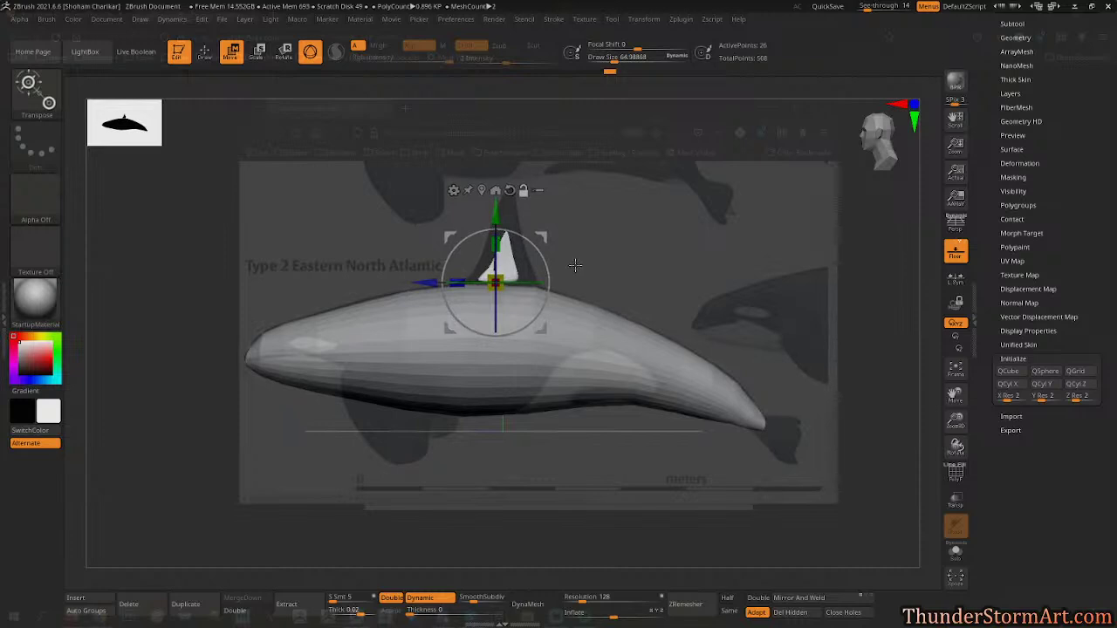
pyautogui.moveTo(505, 277); pyautogui.dragTo(525, 271)
pyautogui.moveTo(501, 217)
pyautogui.mouseDown()
pyautogui.moveTo(502, 240)
pyautogui.moveTo(503, 229)
pyautogui.mouseUp()
pyautogui.moveTo(431, 298); pyautogui.dragTo(428, 299)
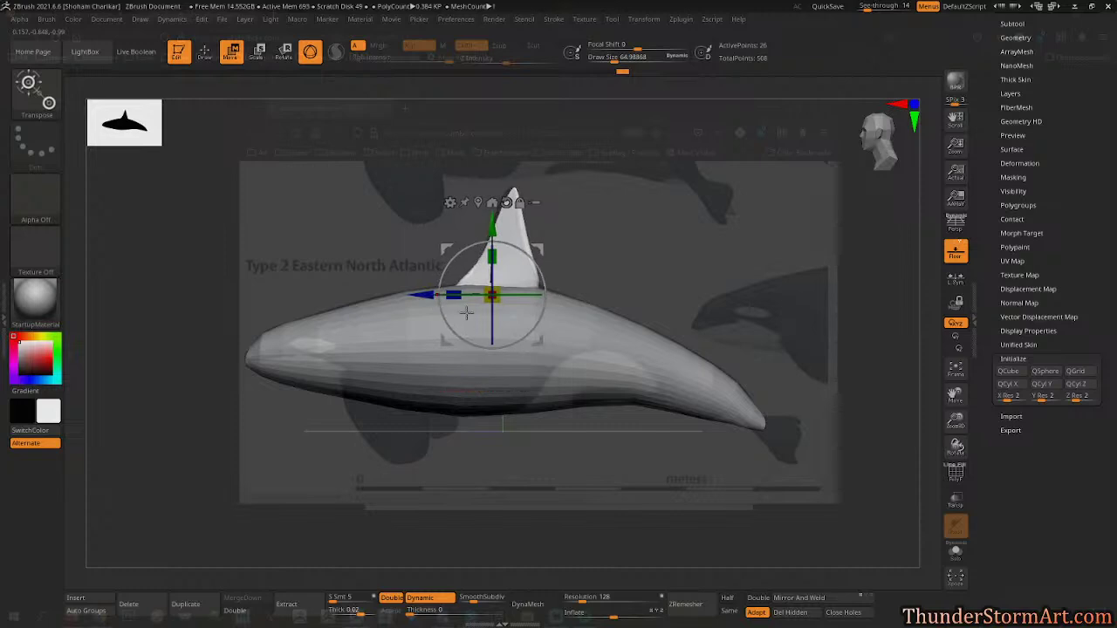
pyautogui.moveTo(494, 295); pyautogui.dragTo(495, 295)
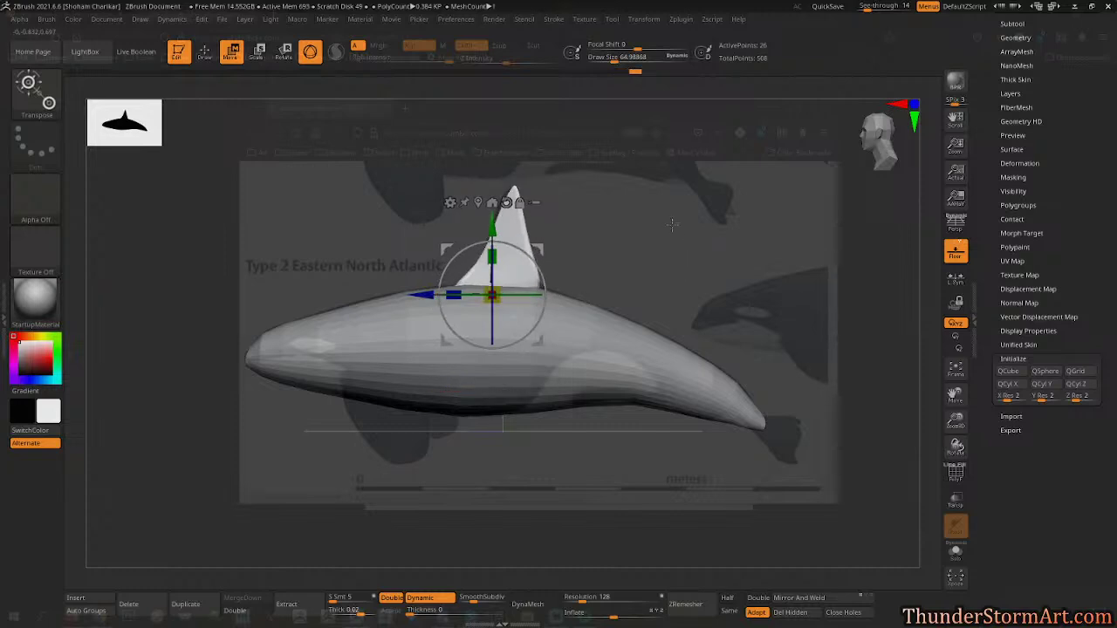
# With the Move brush at a draw size of about 276, shape the fin's front edge to the reference silhouette.
pyautogui.press('q')
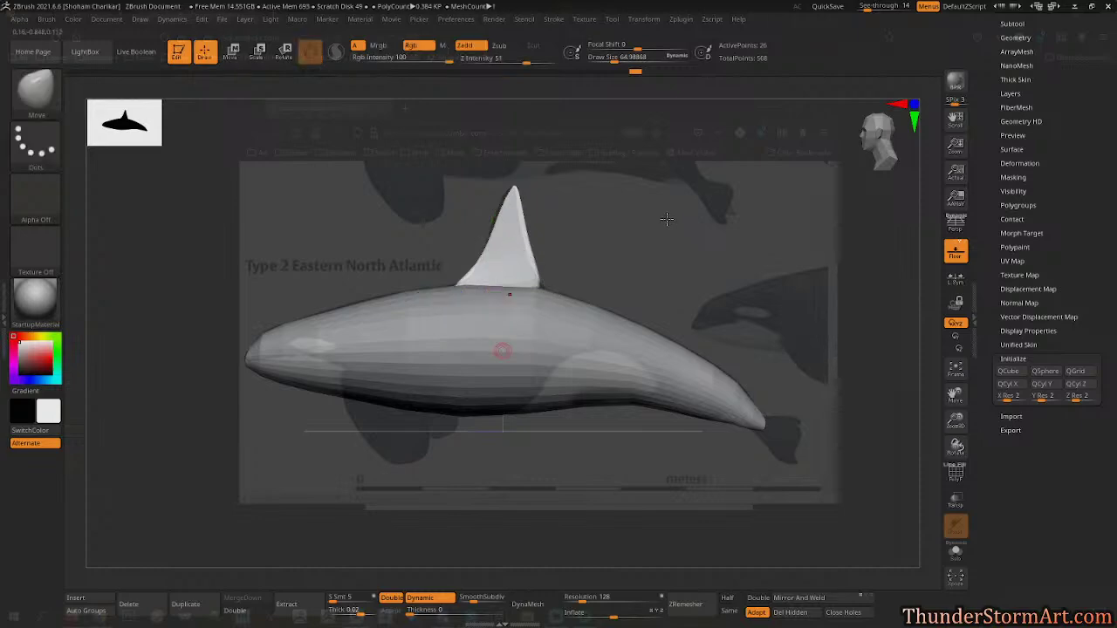
pyautogui.press('b')
pyautogui.press('m')
pyautogui.press('v')
pyautogui.press('s')
pyautogui.moveTo(636, 253); pyautogui.dragTo(639, 254)
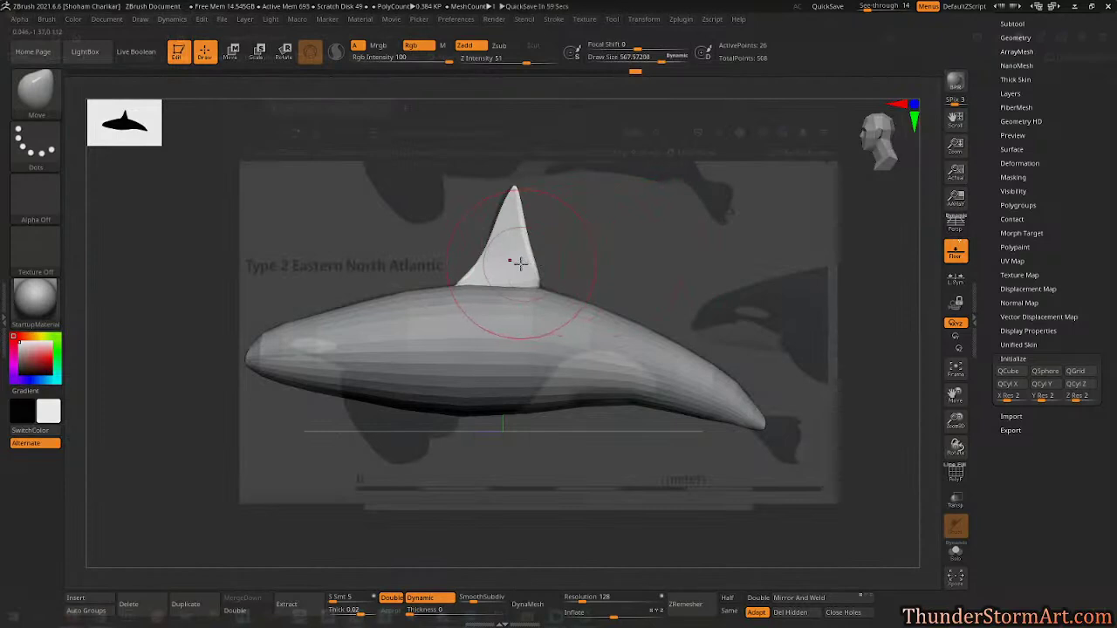
pyautogui.moveTo(588, 259); pyautogui.dragTo(690, 281)
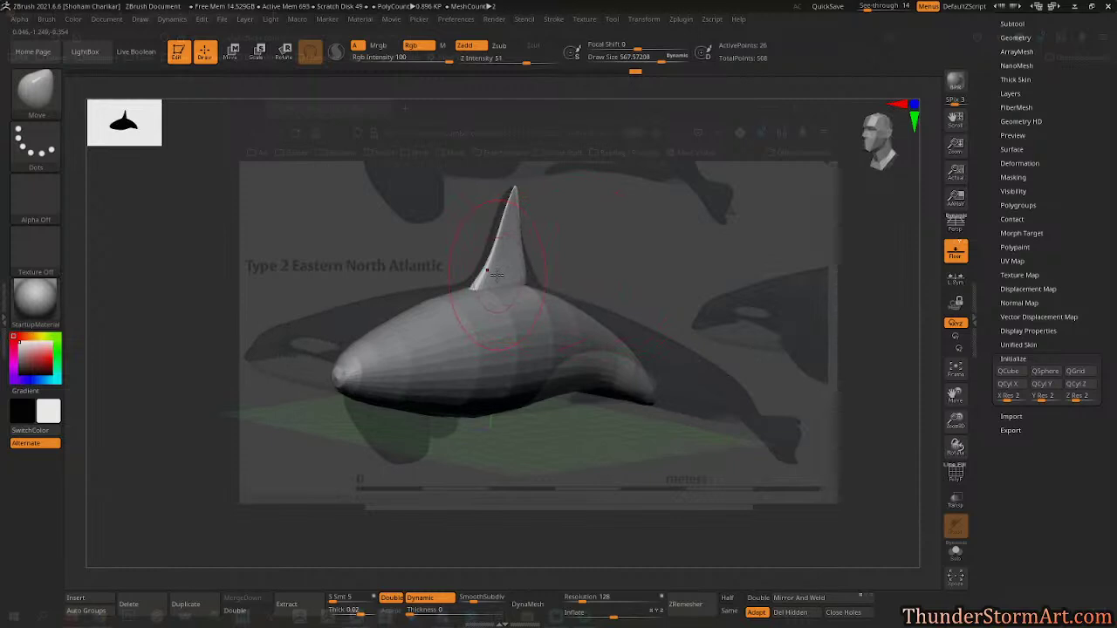
pyautogui.keyDown('alt'); pyautogui.moveTo(608, 241); pyautogui.dragTo(602, 375); pyautogui.keyUp('alt')
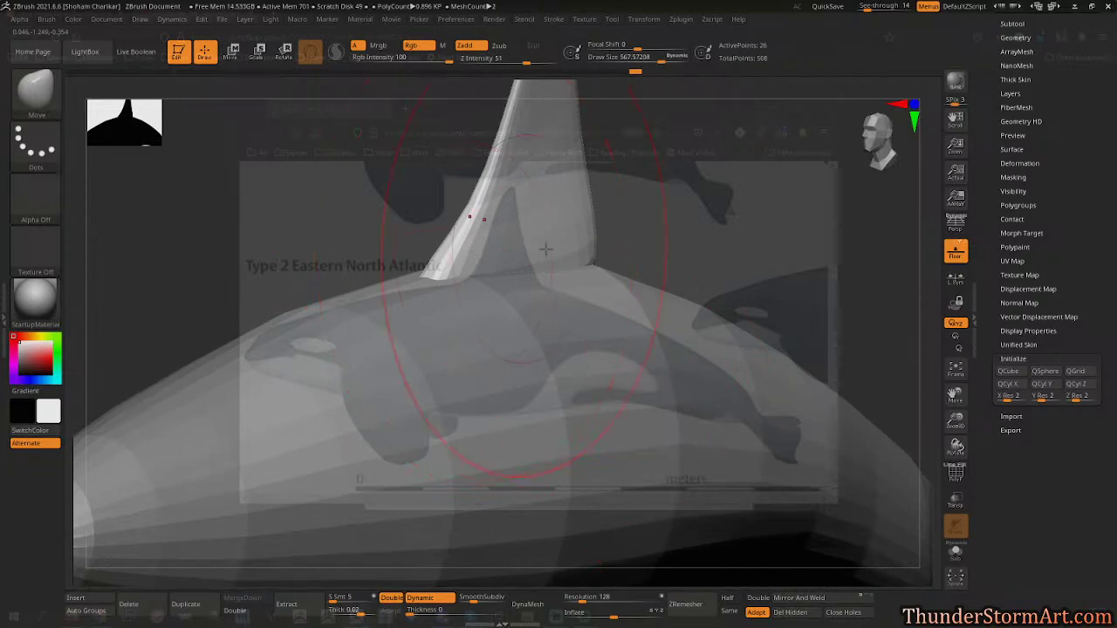
pyautogui.moveTo(679, 241)
pyautogui.keyDown('alt'); pyautogui.mouseDown()
pyautogui.moveTo(668, 187)
pyautogui.moveTo(689, 253)
pyautogui.moveTo(673, 276)
pyautogui.moveTo(675, 260)
pyautogui.moveTo(620, 262)
pyautogui.mouseUp(); pyautogui.keyUp('alt')
pyautogui.press('s')
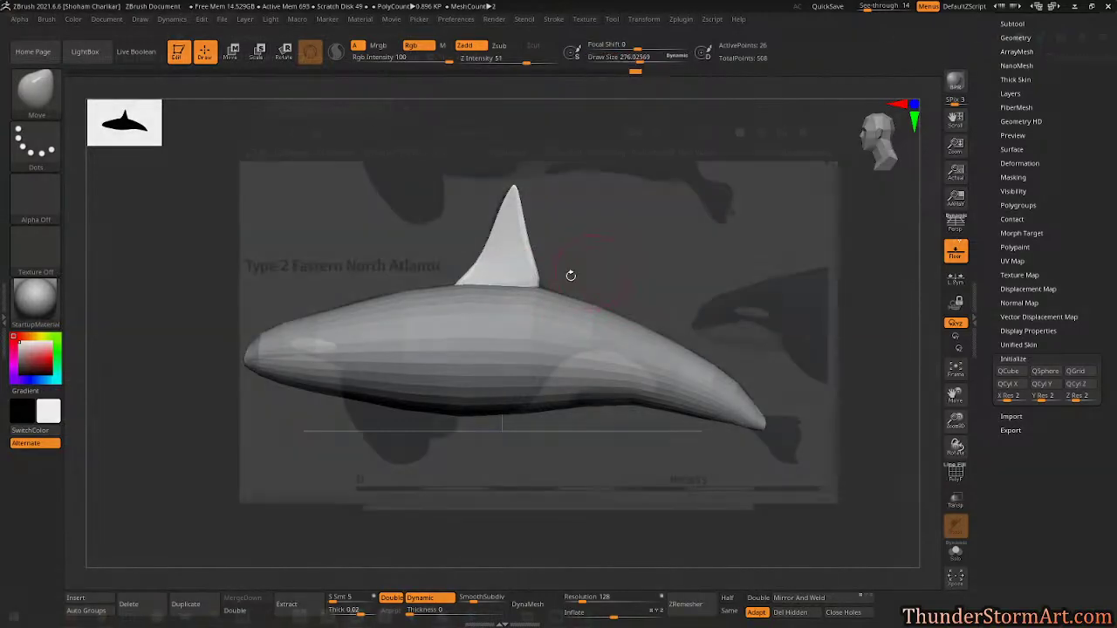
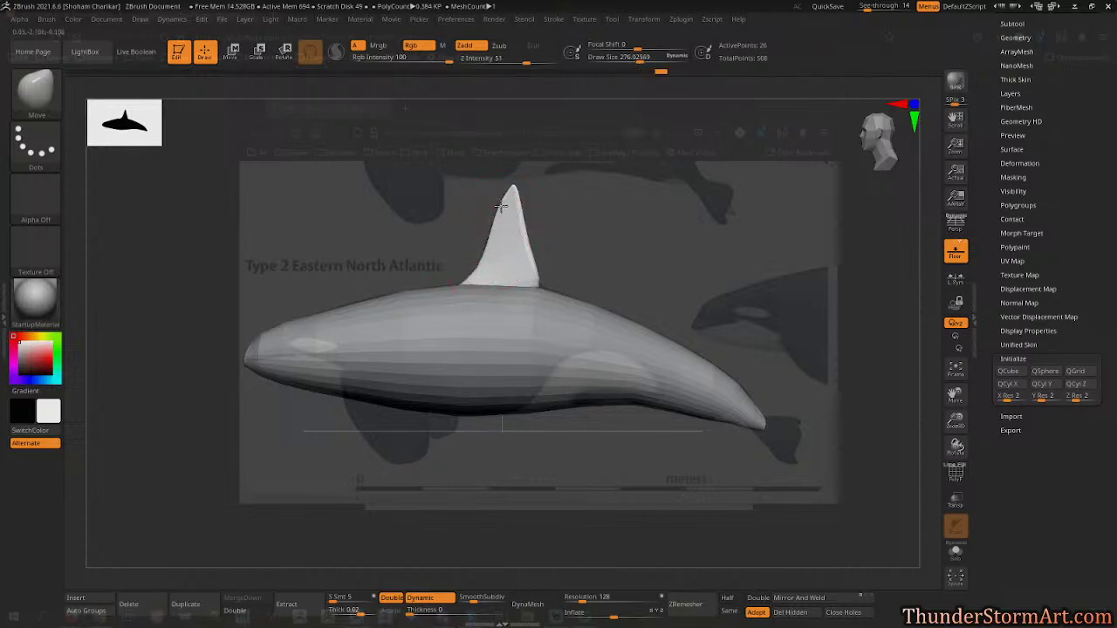
# Refine the fin's rear edge at a Move draw size of about 352, and its upper part at about 257.
pyautogui.press('s')
pyautogui.moveTo(570, 260); pyautogui.dragTo(577, 259)
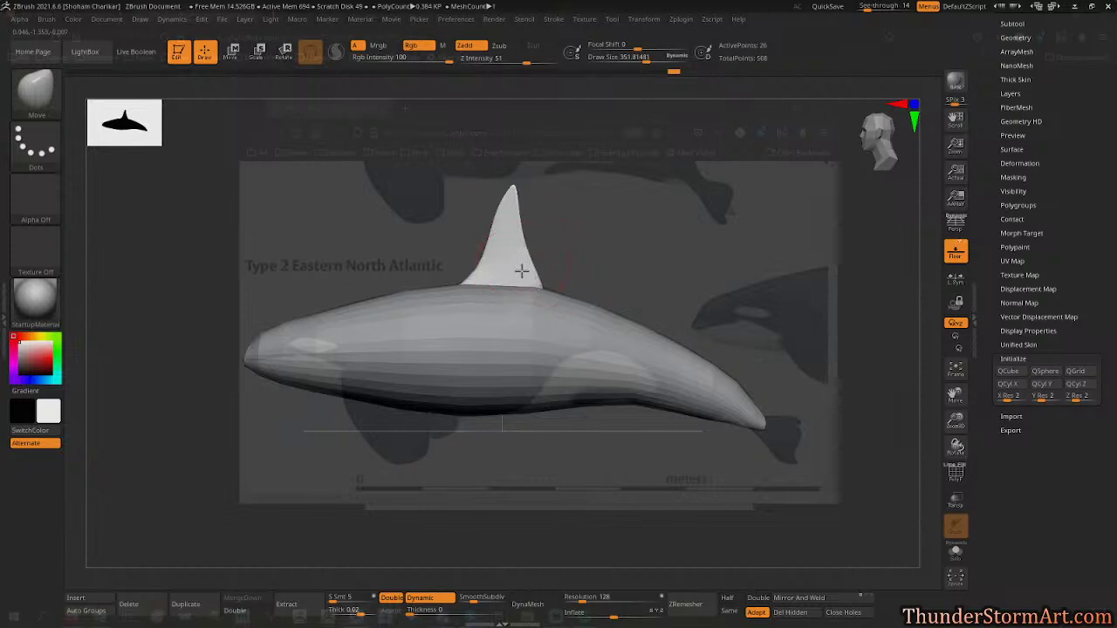
pyautogui.moveTo(519, 272); pyautogui.dragTo(521, 270)
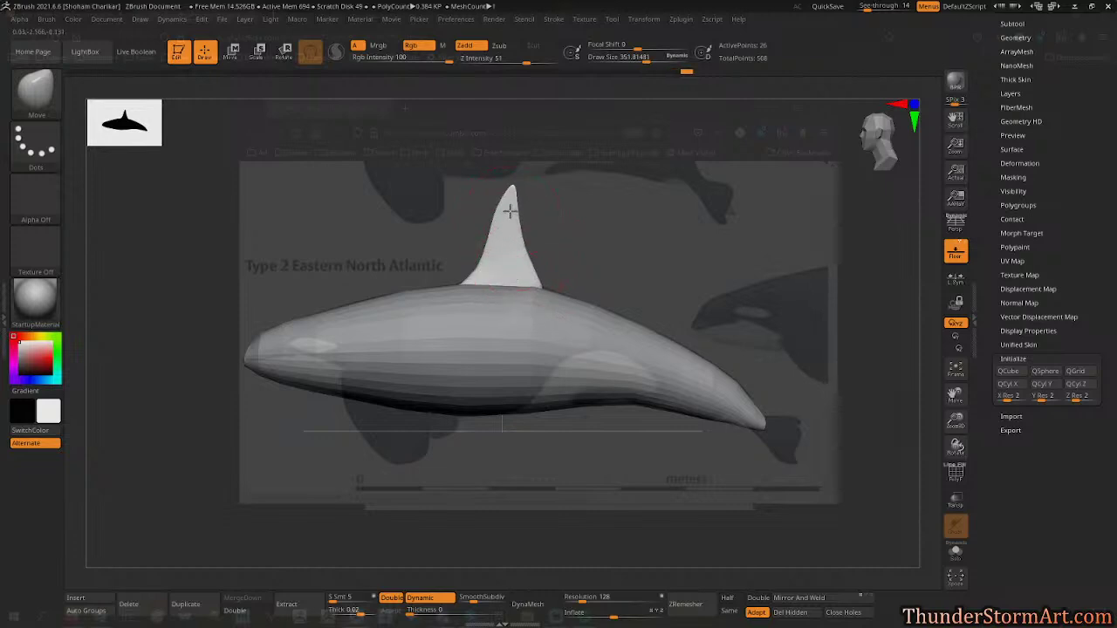
pyautogui.press('s')
pyautogui.click(546, 216)
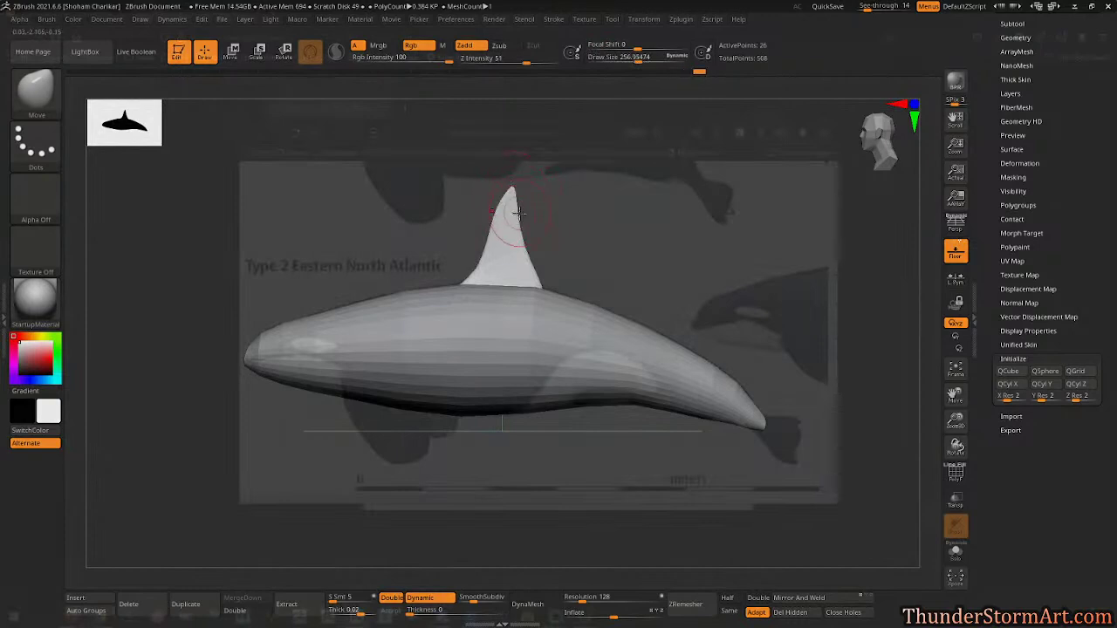
# Thicken the whole dorsal fin by scaling it to about 1.5 along X.
pyautogui.moveTo(616, 254); pyautogui.dragTo(675, 274)
pyautogui.press('w')
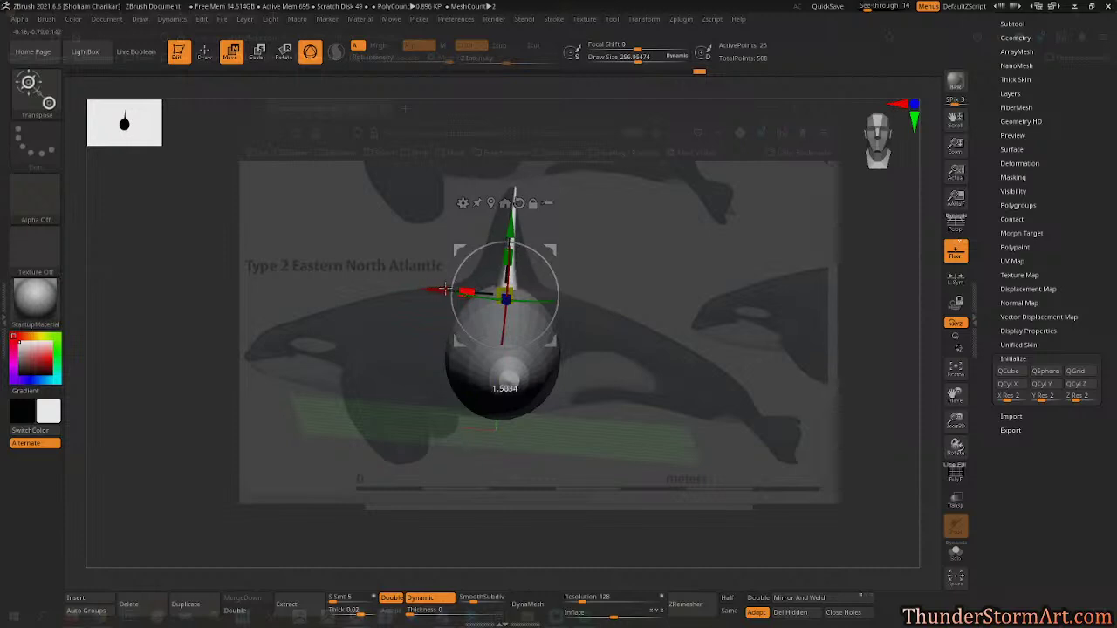
pyautogui.moveTo(449, 289); pyautogui.dragTo(447, 289)
pyautogui.moveTo(735, 305); pyautogui.dragTo(730, 311)
# Mask the fin's upper part and scale the unmasked base to about 1.67 along X.
pyautogui.keyDown('ctrl'); pyautogui.moveTo(583, 166); pyautogui.dragTo(439, 238); pyautogui.keyUp('ctrl')
pyautogui.moveTo(750, 316); pyautogui.dragTo(611, 315)
pyautogui.press('q')
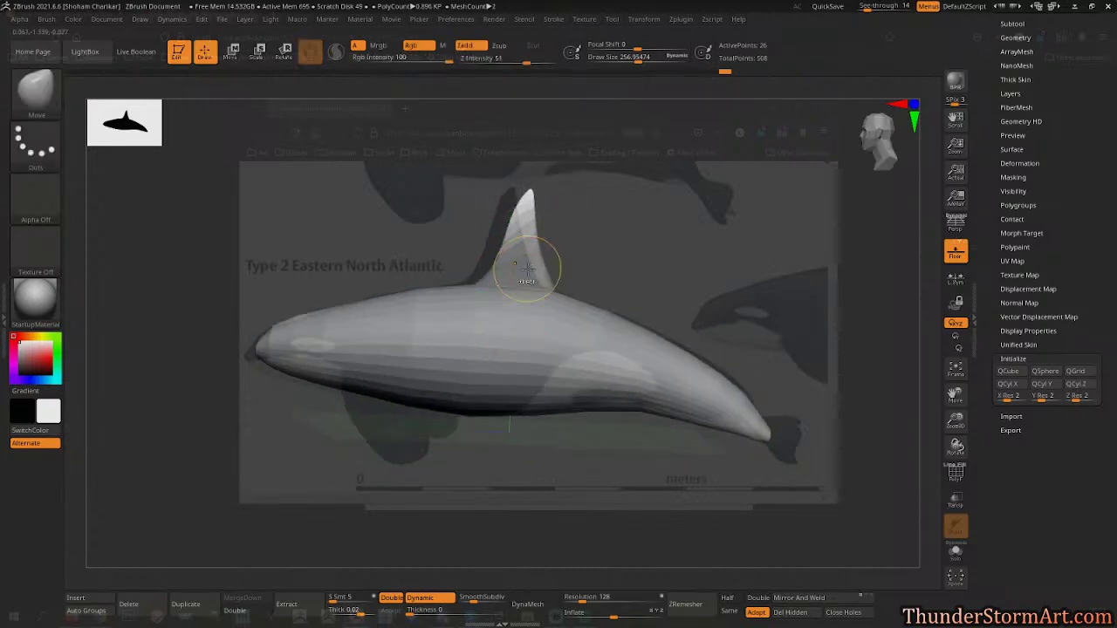
pyautogui.moveTo(672, 262); pyautogui.dragTo(621, 284)
pyautogui.press('w')
pyautogui.moveTo(479, 288); pyautogui.dragTo(484, 287)
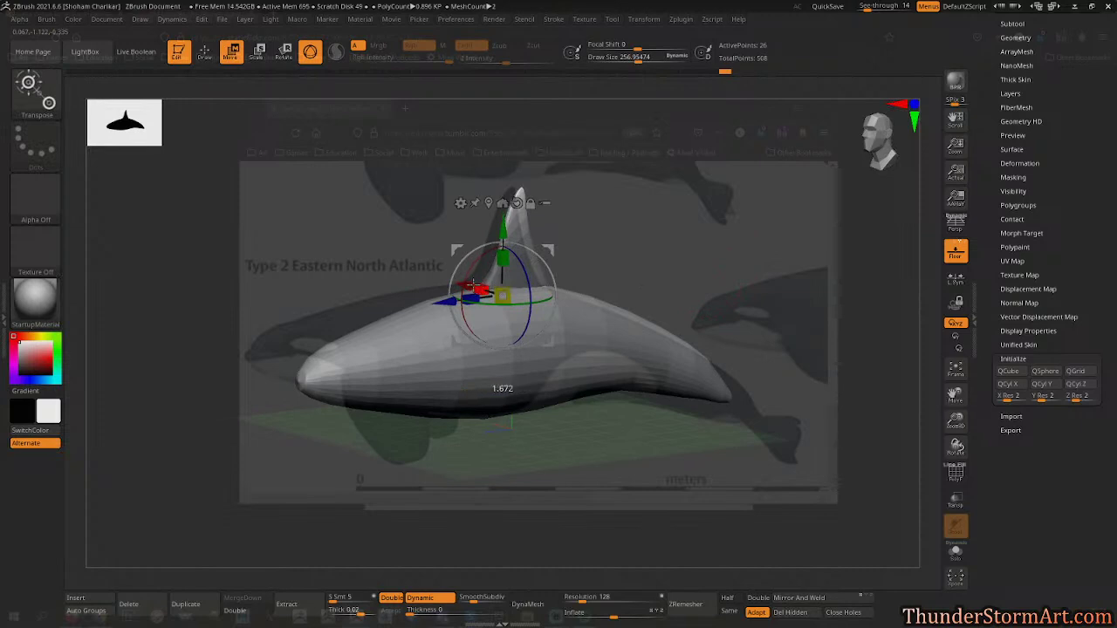
pyautogui.moveTo(677, 275); pyautogui.dragTo(713, 344)
pyautogui.moveTo(468, 416); pyautogui.dragTo(500, 422)
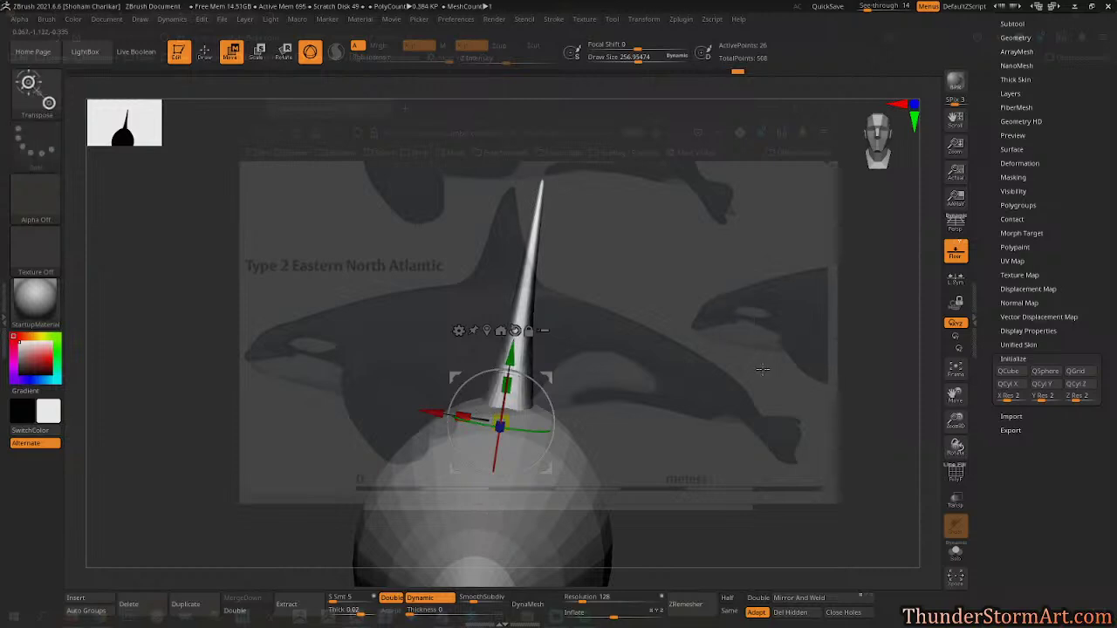
# Mask a band across the lower part of the dorsal fin, just above its base.
pyautogui.press('q')
pyautogui.moveTo(732, 389)
pyautogui.mouseDown()
pyautogui.moveTo(673, 384)
pyautogui.moveTo(733, 380)
pyautogui.mouseUp()
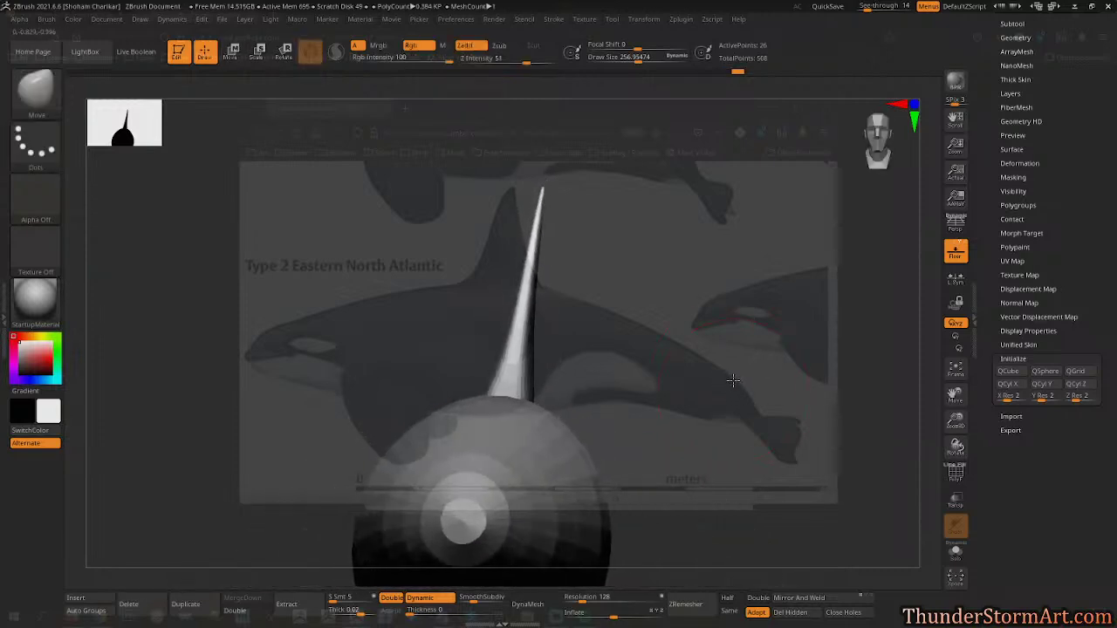
pyautogui.keyDown('ctrl'); pyautogui.moveTo(466, 339); pyautogui.dragTo(563, 374); pyautogui.keyUp('ctrl')
pyautogui.moveTo(668, 382)
pyautogui.mouseDown()
pyautogui.moveTo(615, 381)
pyautogui.moveTo(654, 323)
pyautogui.moveTo(640, 309)
pyautogui.mouseUp()
pyautogui.press('ctrl')
pyautogui.keyDown('ctrl'); pyautogui.moveTo(466, 340); pyautogui.dragTo(569, 375); pyautogui.keyUp('ctrl')
pyautogui.moveTo(644, 355); pyautogui.dragTo(595, 353)
pyautogui.keyDown('ctrl'); pyautogui.click(553, 370); pyautogui.keyUp('ctrl')
pyautogui.moveTo(701, 393)
pyautogui.mouseDown()
pyautogui.moveTo(607, 342)
pyautogui.moveTo(627, 351)
pyautogui.moveTo(403, 379)
pyautogui.mouseUp()
pyautogui.keyDown('ctrl'); pyautogui.moveTo(643, 329); pyautogui.dragTo(405, 376); pyautogui.keyUp('ctrl')
pyautogui.moveTo(638, 359); pyautogui.dragTo(704, 361)
# Widen the unmasked part of the fin along X, clear the mask and return to the side view.
pyautogui.press('w')
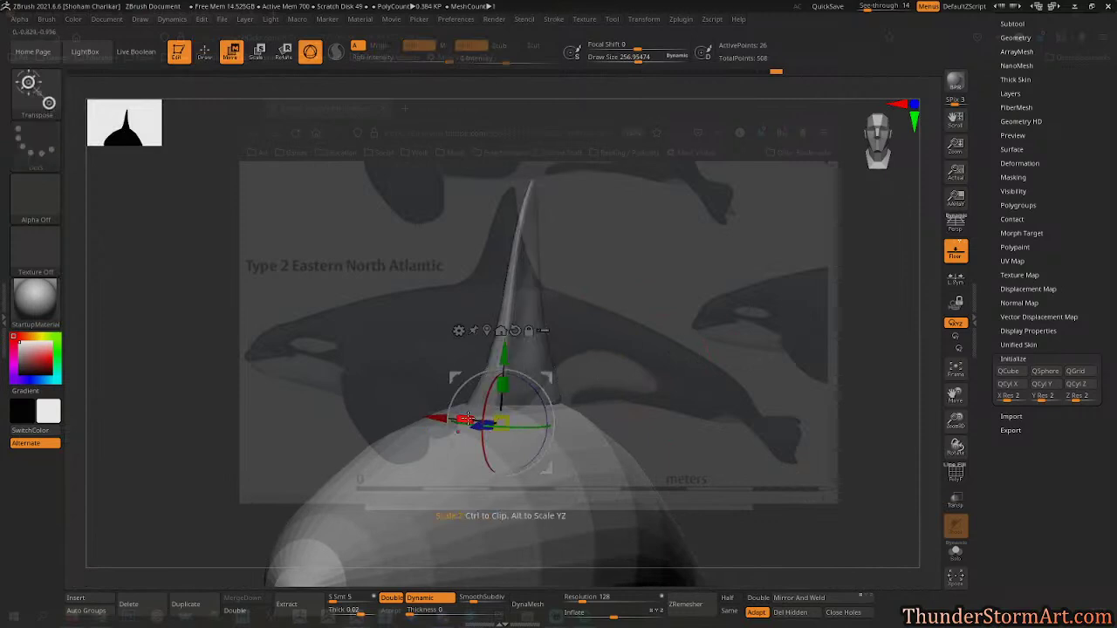
pyautogui.moveTo(472, 420); pyautogui.dragTo(434, 417)
pyautogui.keyDown('ctrl'); pyautogui.click(791, 379); pyautogui.keyUp('ctrl')
pyautogui.moveTo(791, 378)
pyautogui.mouseDown()
pyautogui.moveTo(653, 388)
pyautogui.moveTo(746, 401)
pyautogui.moveTo(728, 394)
pyautogui.mouseUp()
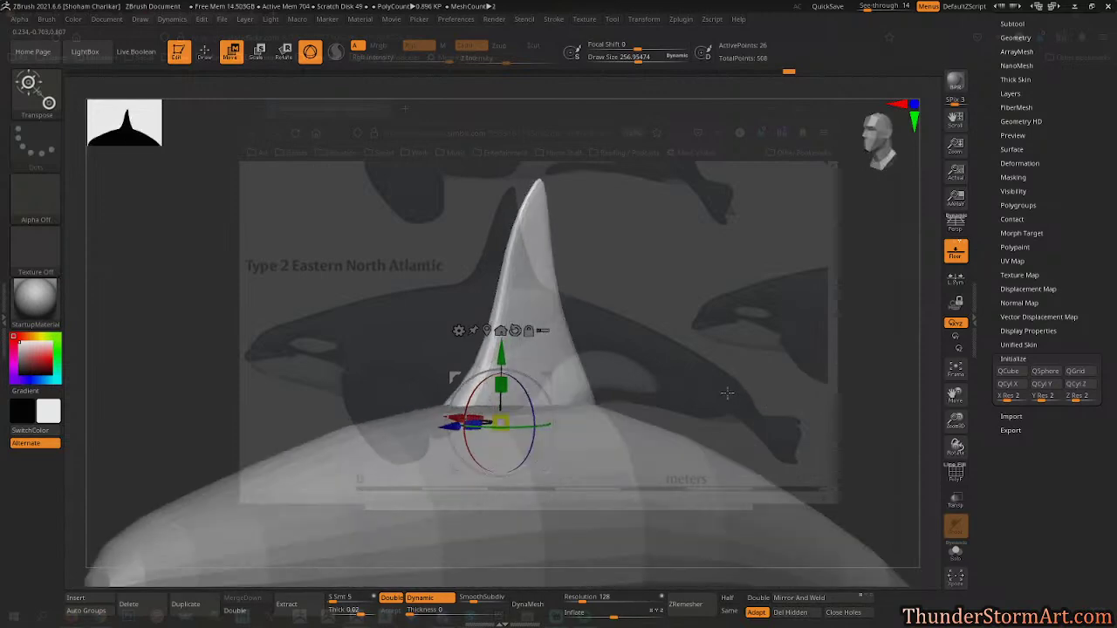
pyautogui.press('q')
pyautogui.moveTo(780, 328)
pyautogui.keyDown('alt'); pyautogui.mouseDown()
pyautogui.moveTo(598, 321)
pyautogui.moveTo(587, 304)
pyautogui.moveTo(532, 301)
pyautogui.moveTo(616, 326)
pyautogui.moveTo(610, 273)
pyautogui.moveTo(660, 255)
pyautogui.mouseUp(); pyautogui.keyUp('alt')
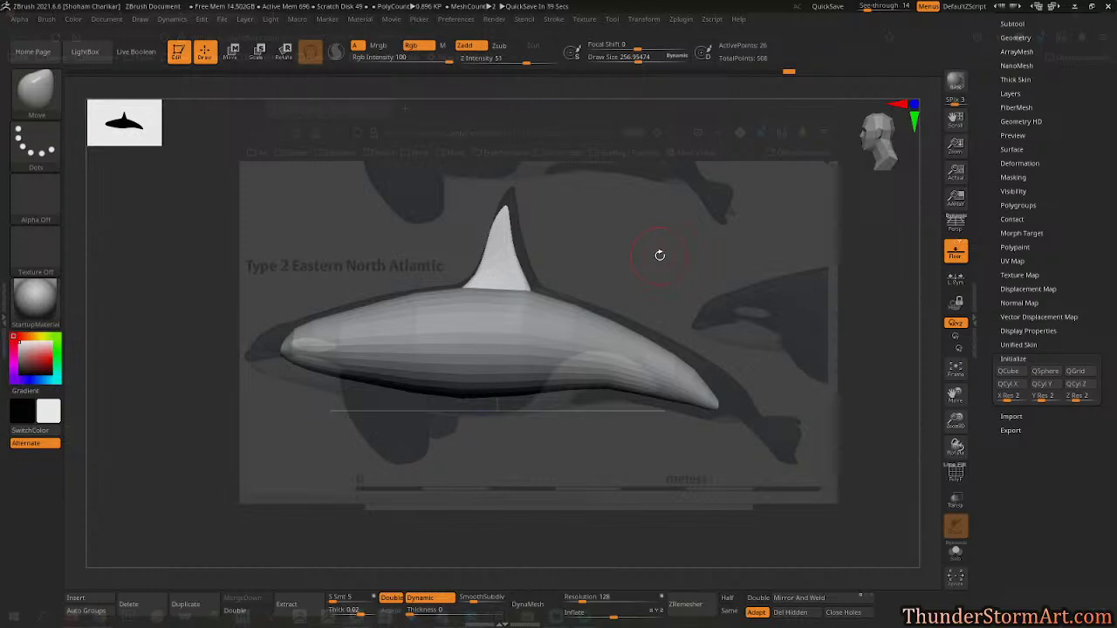
# Insert a Gear3D mesh as a new subtool and move it out above the rear of the orca's back.
pyautogui.hotkey('shift', 'z')
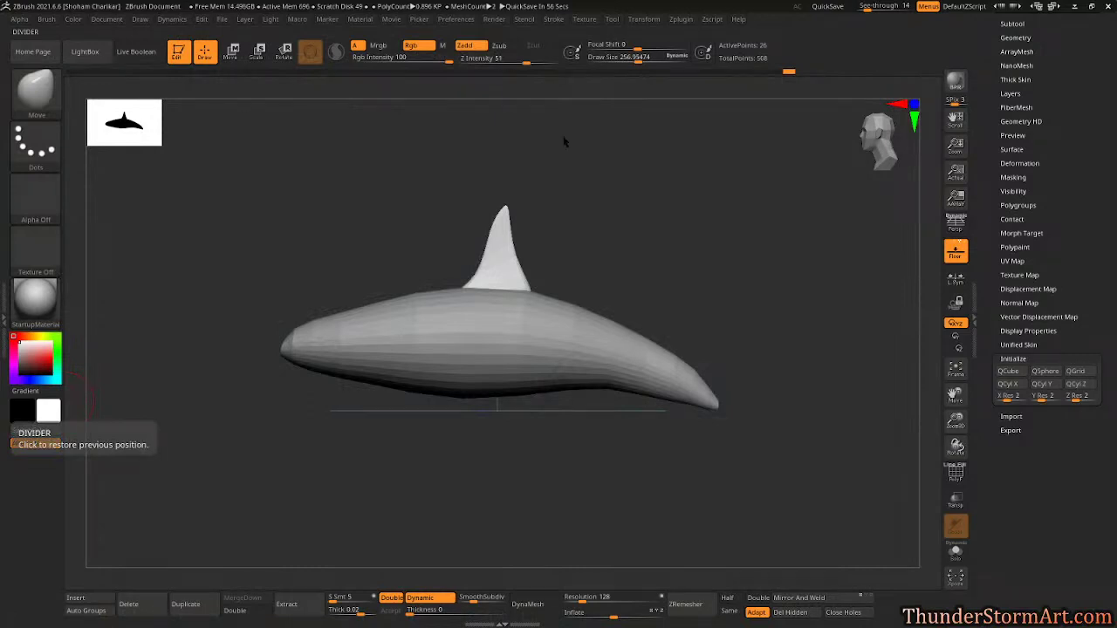
pyautogui.hotkey('shift', 'z')
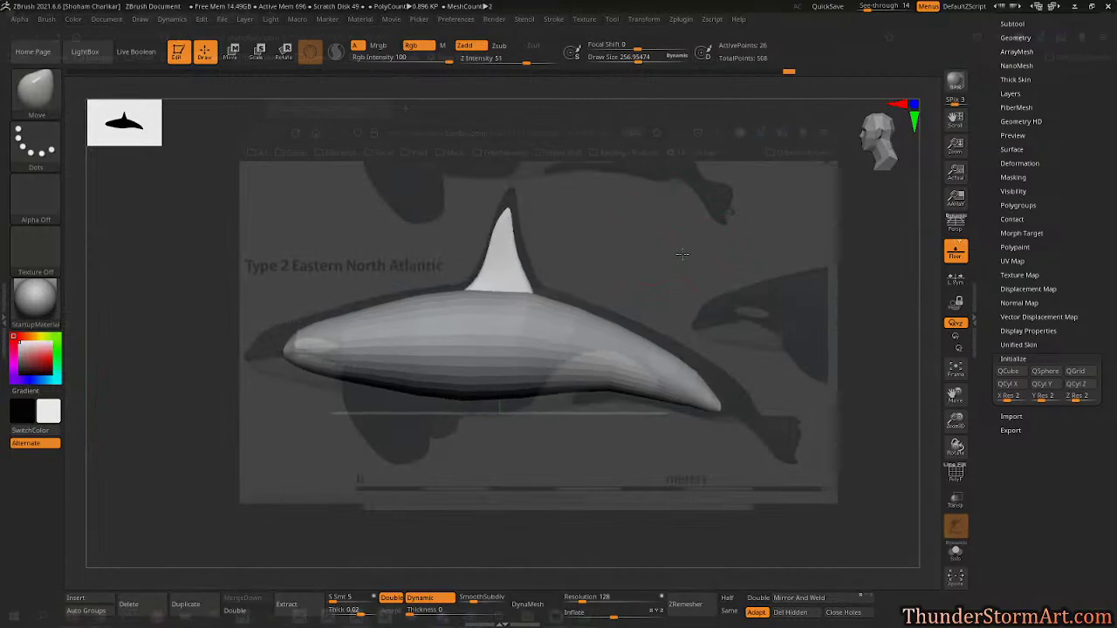
pyautogui.moveTo(672, 244)
pyautogui.mouseDown()
pyautogui.moveTo(672, 376)
pyautogui.moveTo(606, 401)
pyautogui.moveTo(591, 324)
pyautogui.mouseUp()
pyautogui.press('shift')
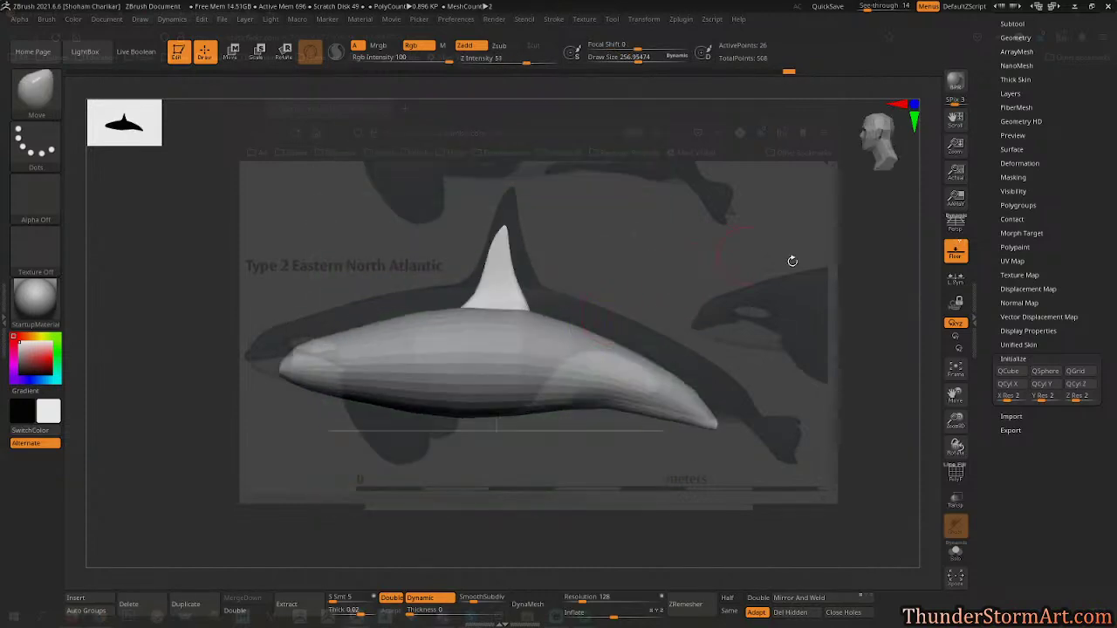
pyautogui.moveTo(1114, 223); pyautogui.dragTo(1113, 328)
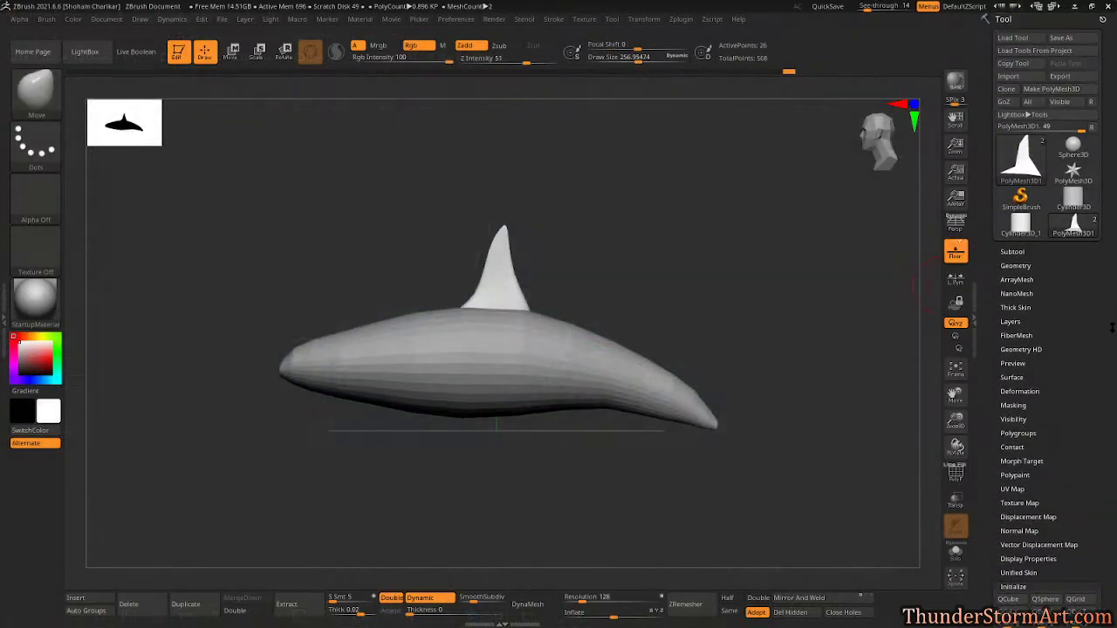
pyautogui.click(1011, 252)
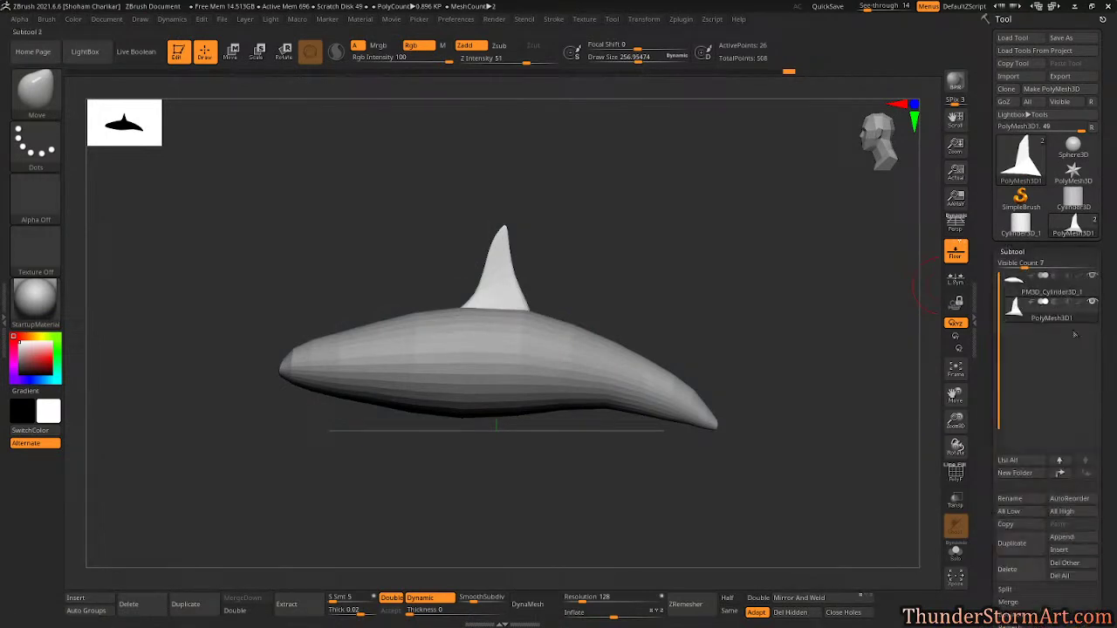
pyautogui.click(1062, 550)
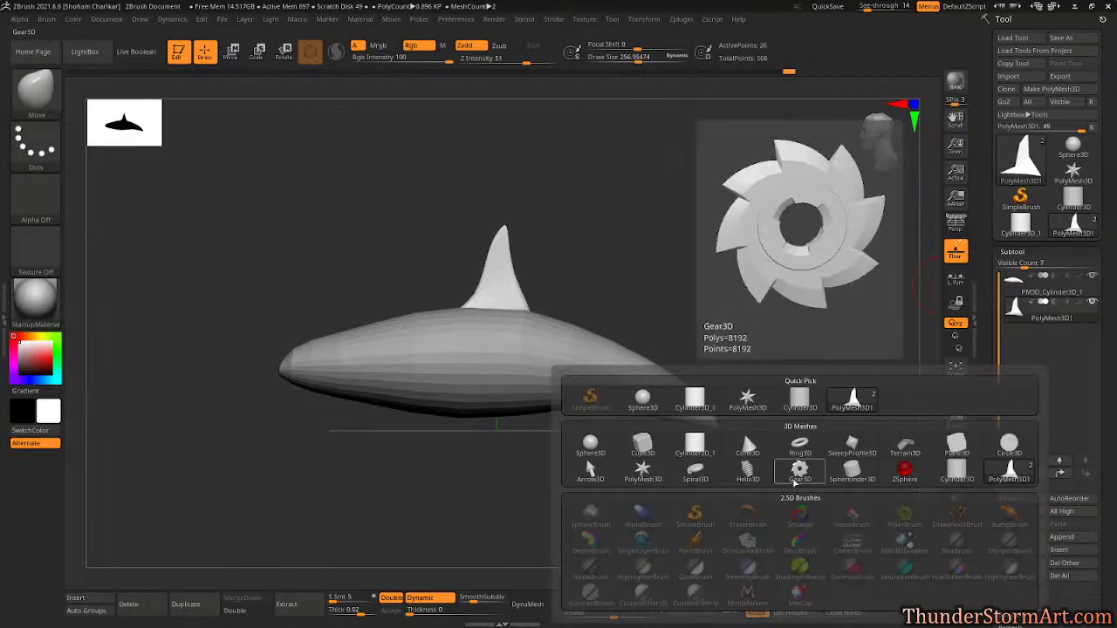
pyautogui.click(796, 474)
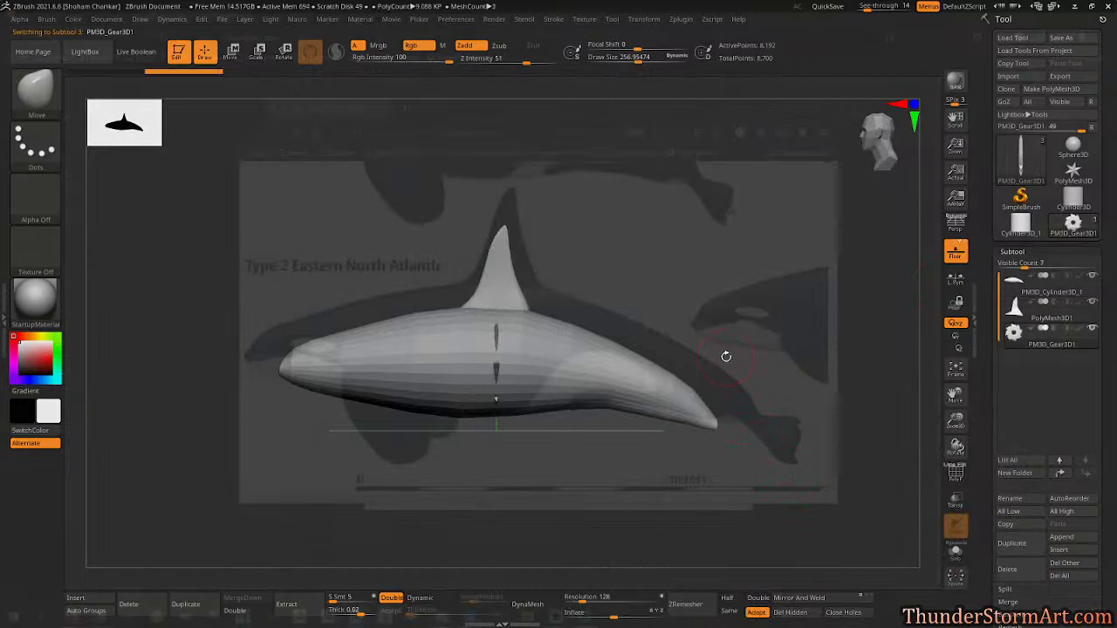
pyautogui.press('w')
pyautogui.moveTo(541, 320); pyautogui.dragTo(687, 328)
# Initialize the gear subtool as a QCube and isolate it in Solo mode.
pyautogui.moveTo(1114, 483); pyautogui.dragTo(1114, 355)
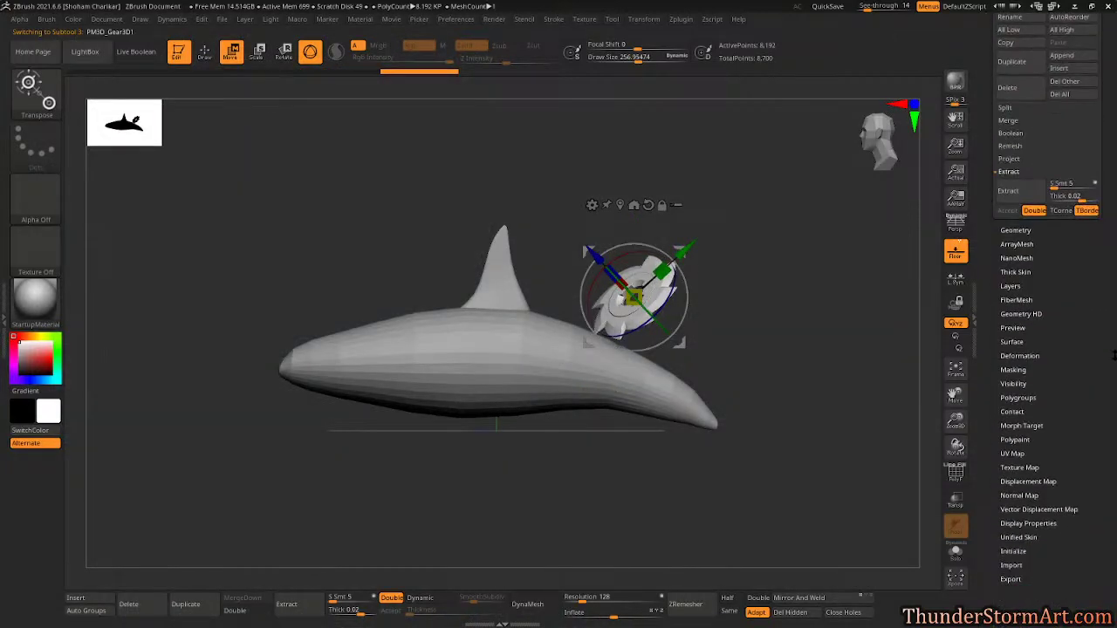
pyautogui.scroll(-3, 1113, 355)
pyautogui.click(1014, 465)
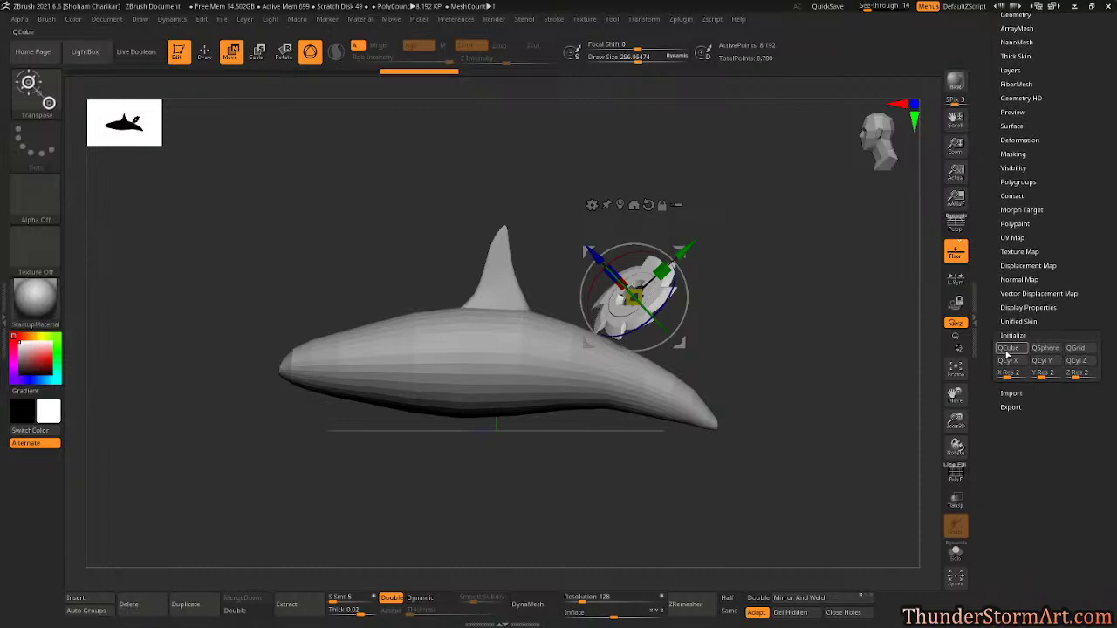
pyautogui.click(1008, 347)
pyautogui.click(956, 551)
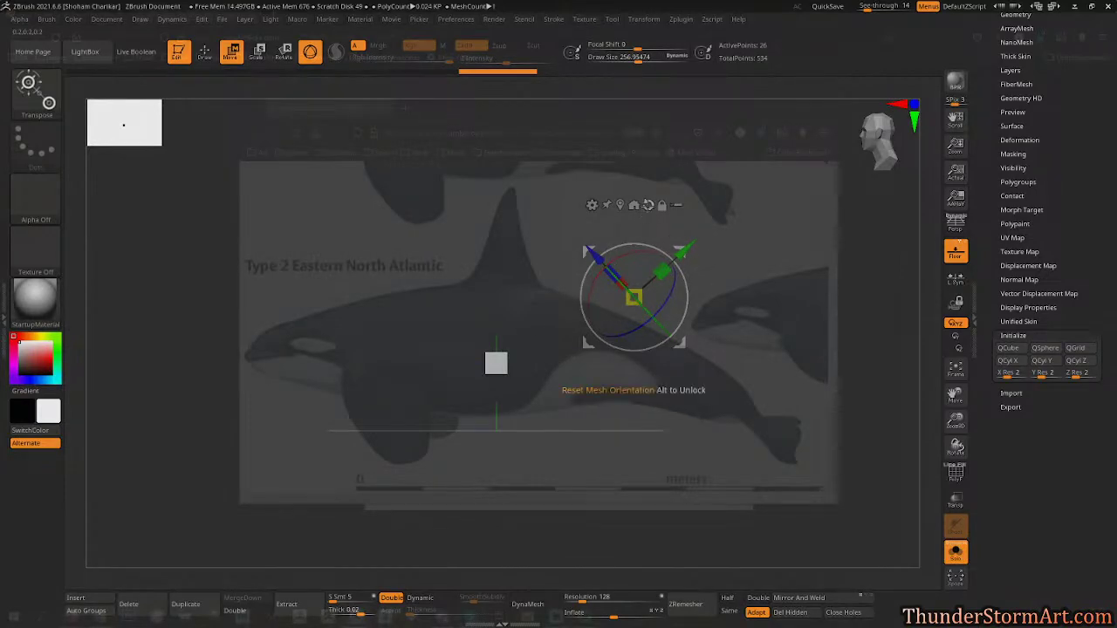
# Try resetting the transform gizmo's orientation on the cube, undoing each attempt.
pyautogui.click(647, 205)
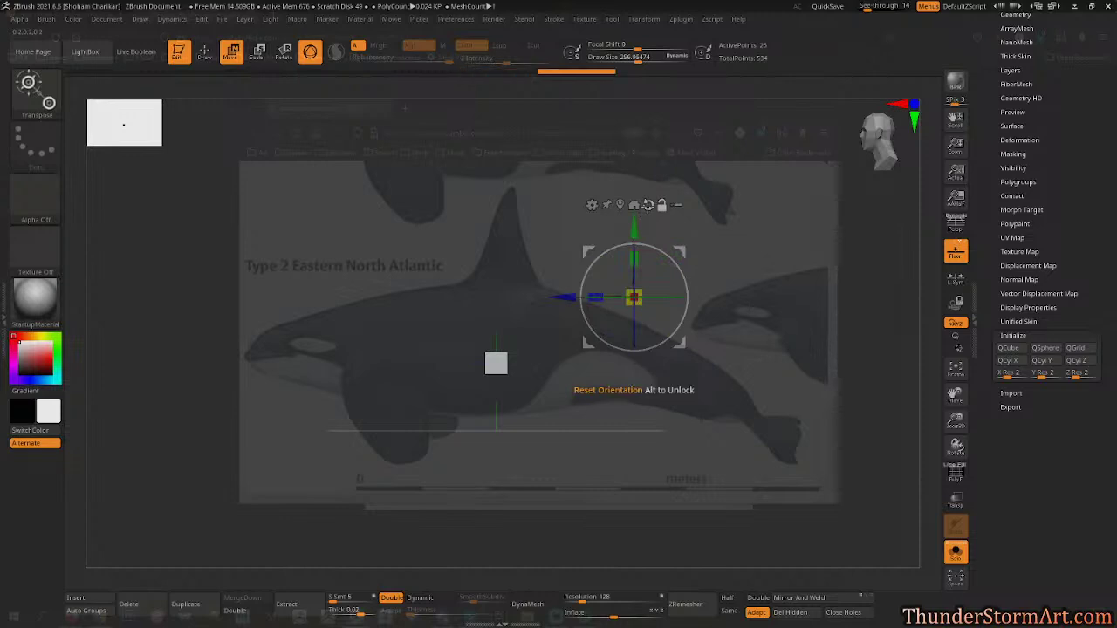
pyautogui.hotkey('ctrl', 'z')
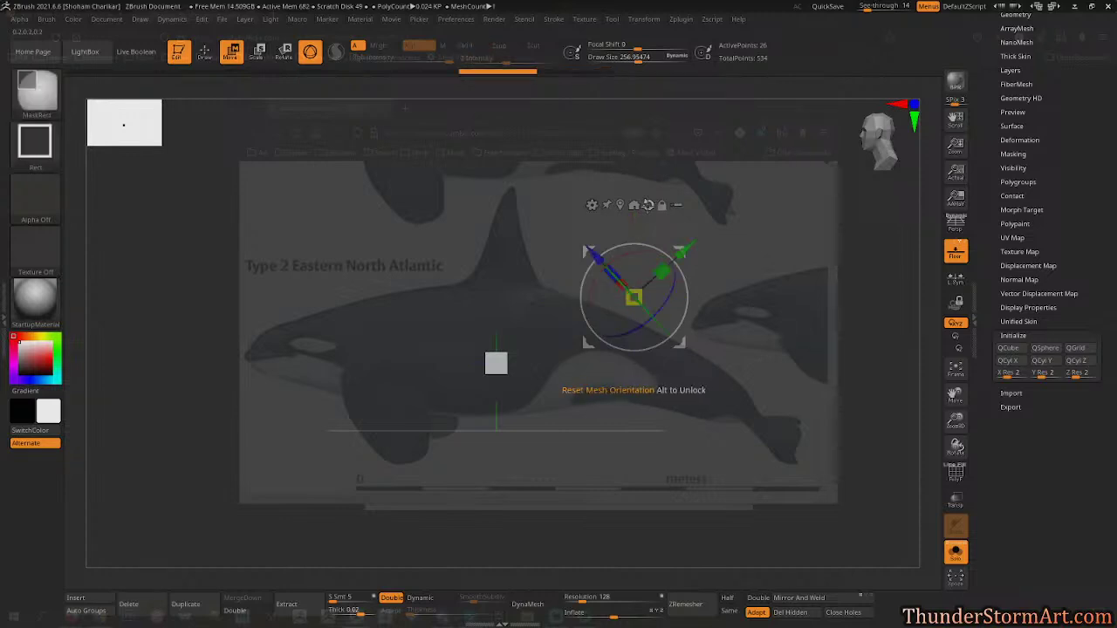
pyautogui.click(648, 204)
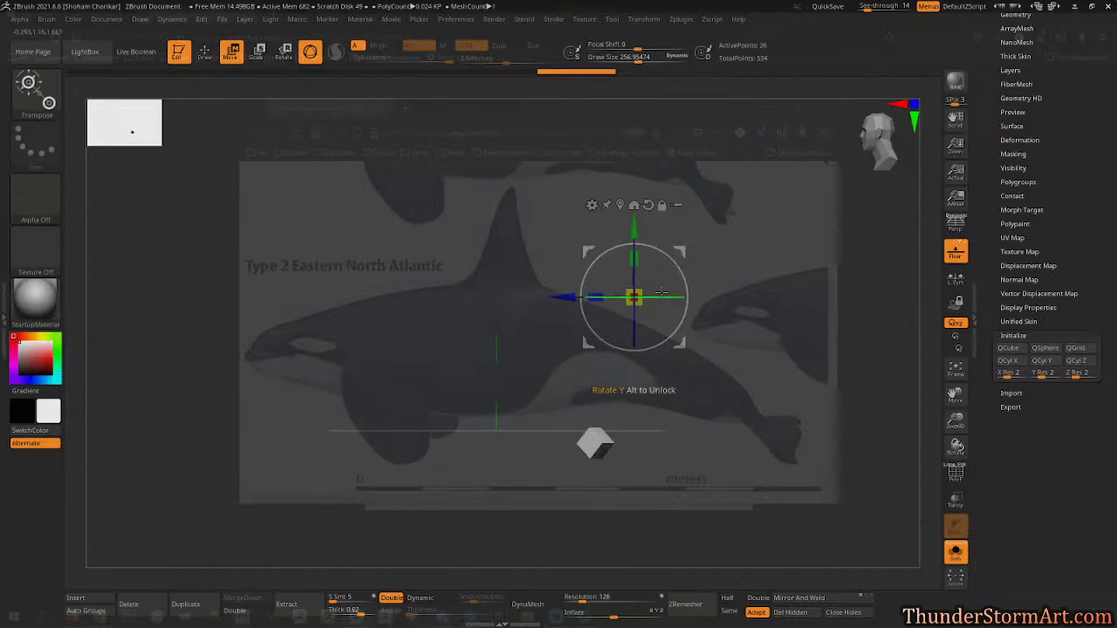
pyautogui.hotkey('ctrl', 'z')
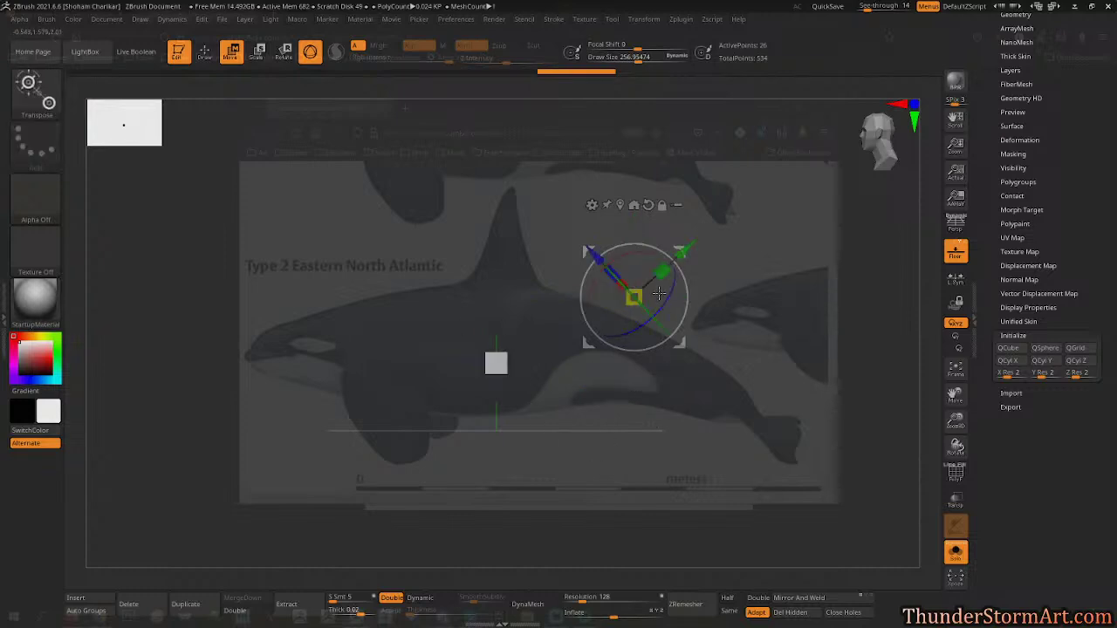
# Reset the gizmo's orientation, center it on the cube's unmasked mesh and flatten the cube along Y into a thin slab.
pyautogui.click(647, 204)
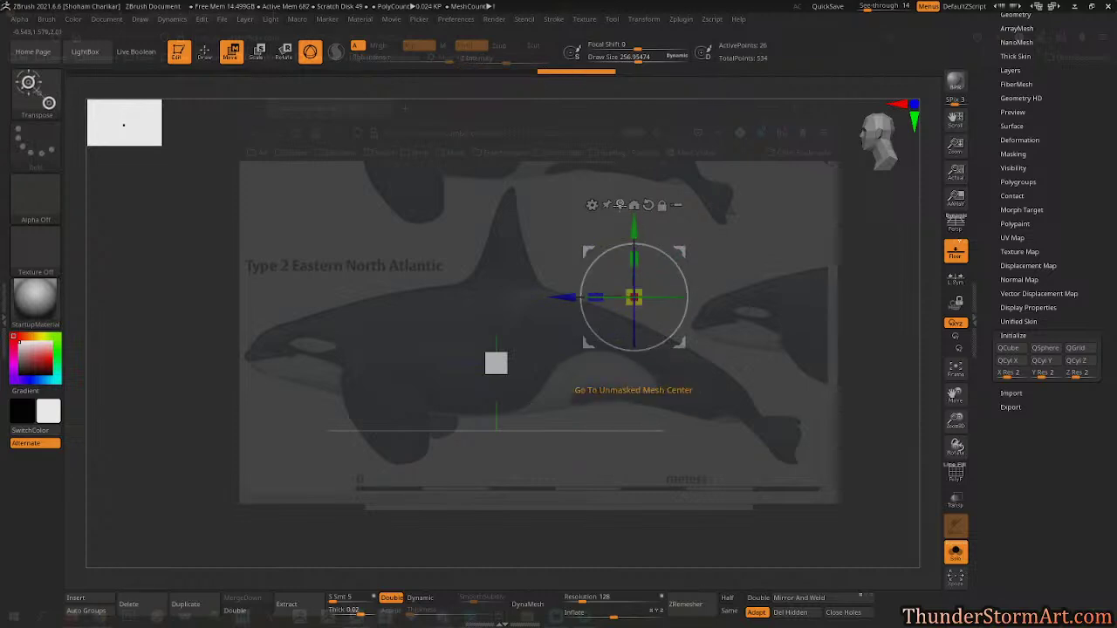
pyautogui.click(619, 204)
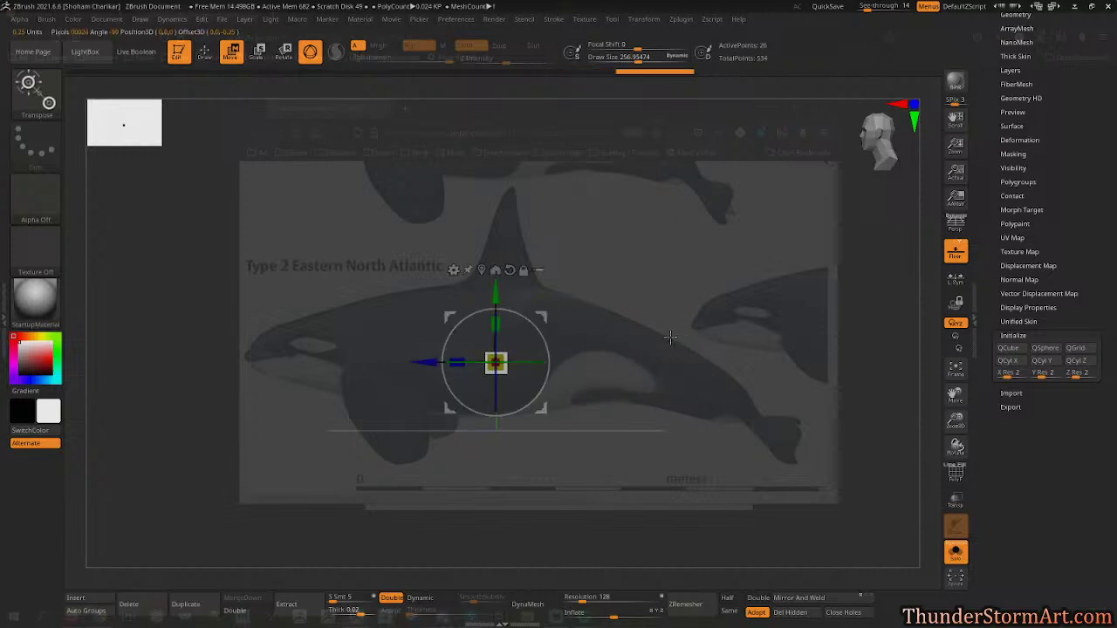
pyautogui.moveTo(667, 343); pyautogui.dragTo(696, 446)
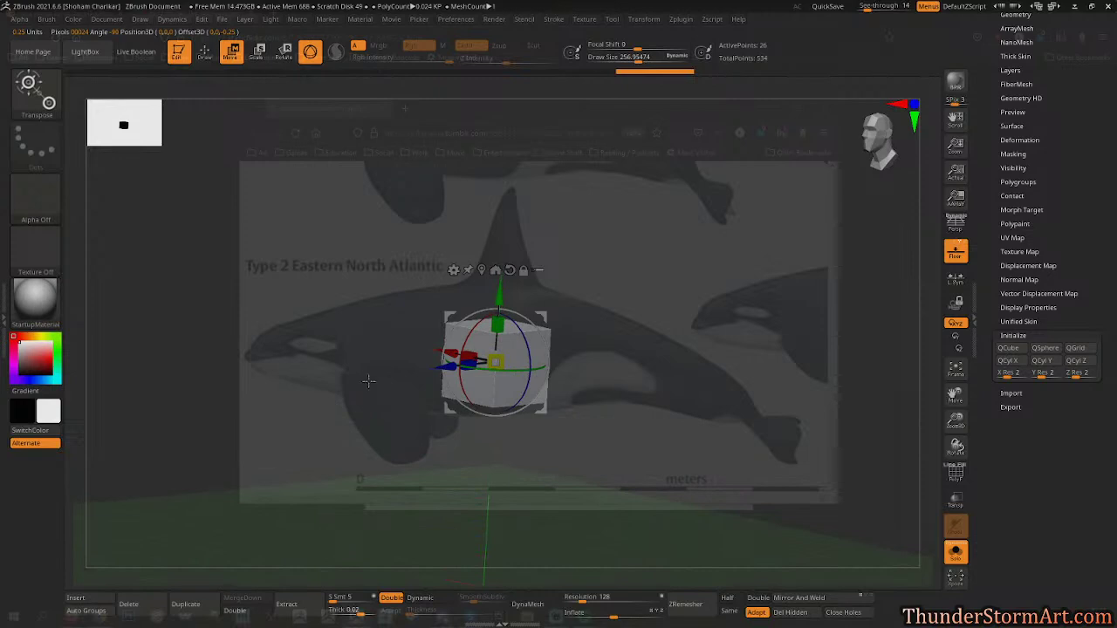
pyautogui.moveTo(497, 326); pyautogui.dragTo(493, 373)
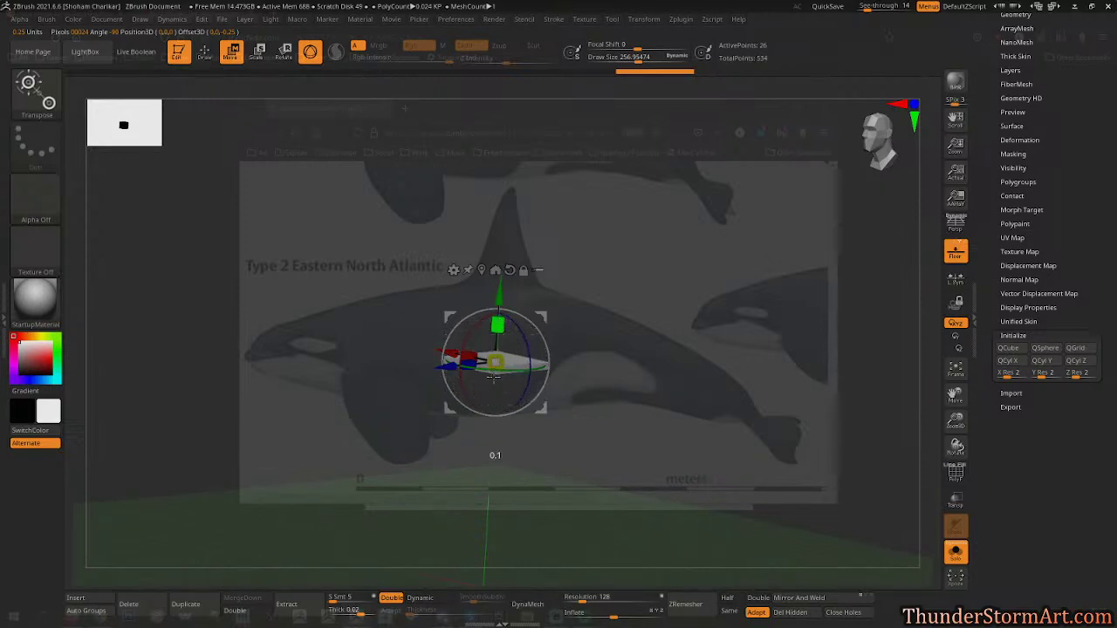
pyautogui.moveTo(656, 355); pyautogui.dragTo(661, 397)
pyautogui.moveTo(651, 355); pyautogui.dragTo(567, 354)
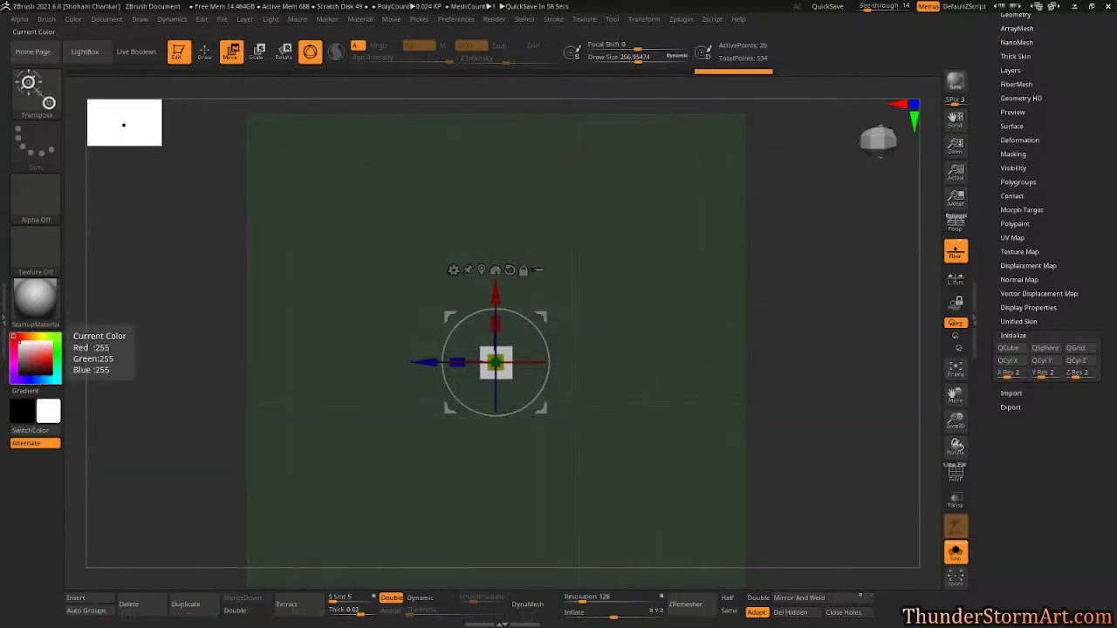
# Switch to the browser and bring the combined side and top orca reference behind the ZBrush window in place of the single side view.
pyautogui.hotkey('alt', 'Tab')
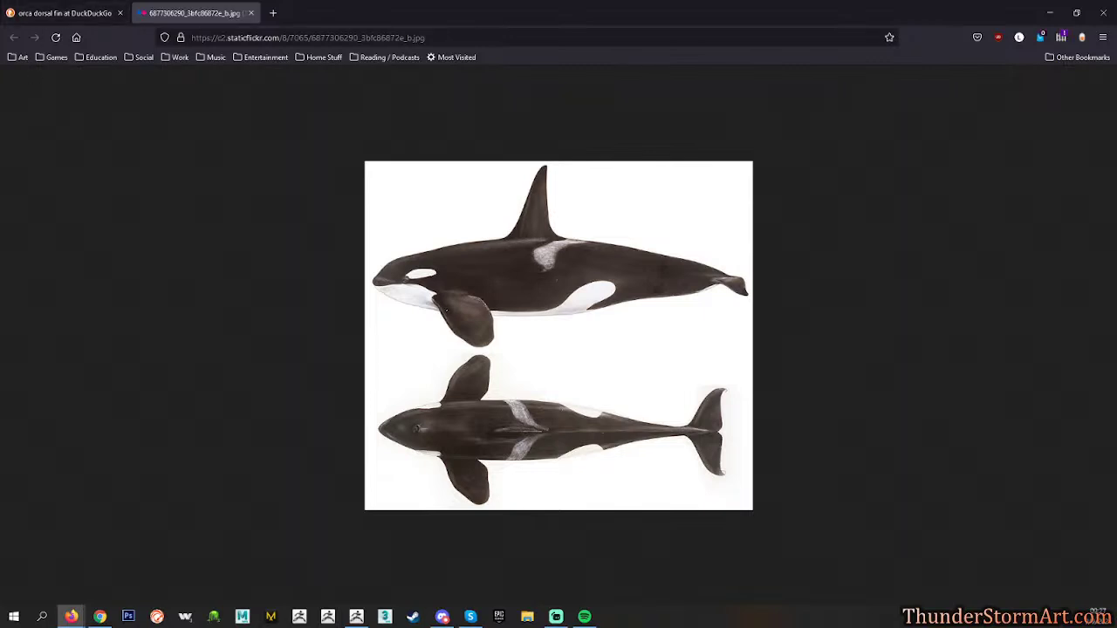
pyautogui.hotkey('alt', 'Tab')
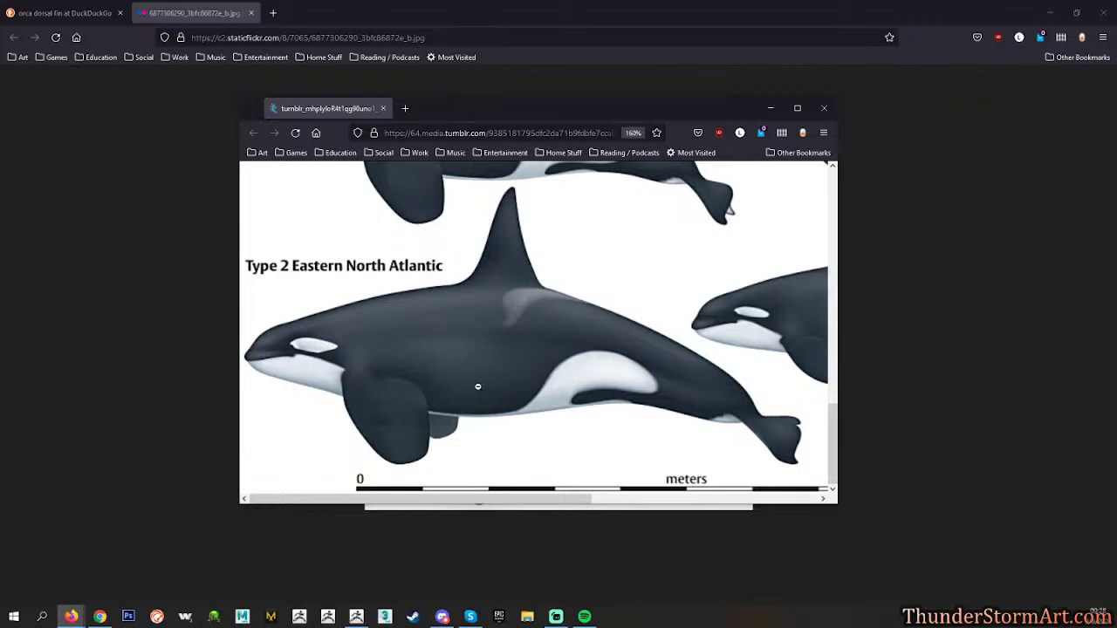
pyautogui.scroll(3, 466, 413)
pyautogui.scroll(-3, 466, 413)
pyautogui.click(358, 77)
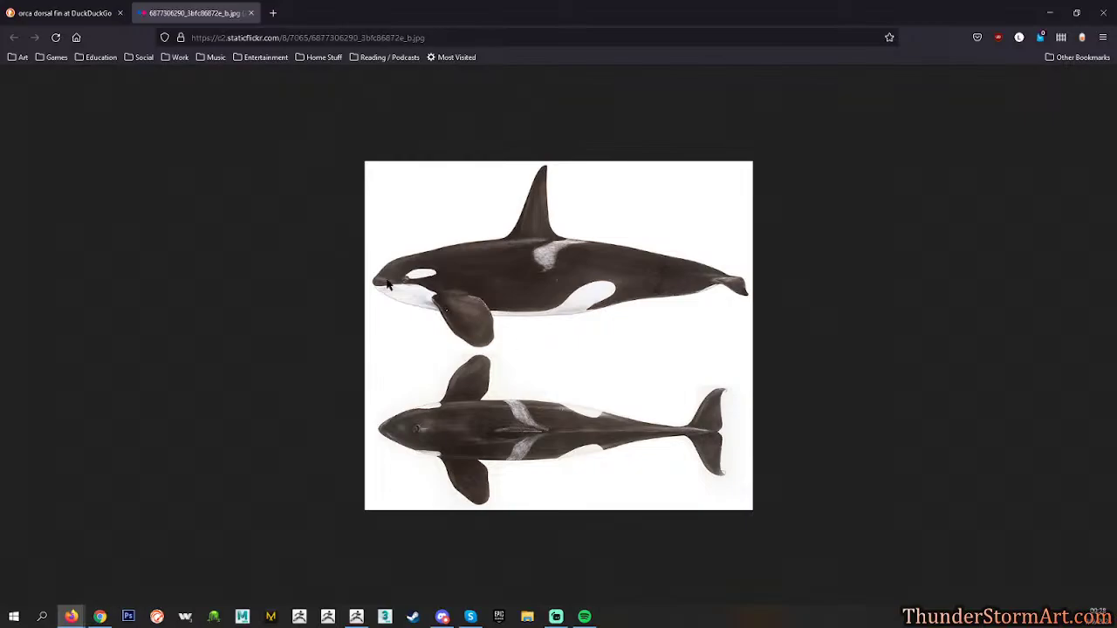
pyautogui.click(357, 616)
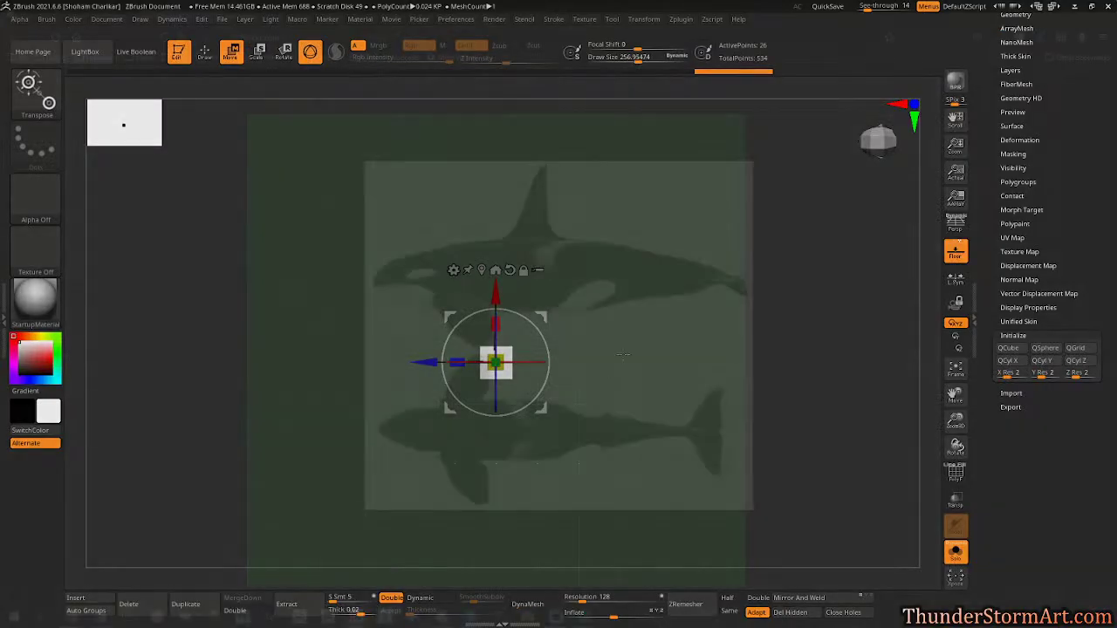
# Try masking individual parts of the flattened cube from the top view, clearing the mask again.
pyautogui.keyDown('alt'); pyautogui.moveTo(616, 359); pyautogui.dragTo(368, 349); pyautogui.keyUp('alt')
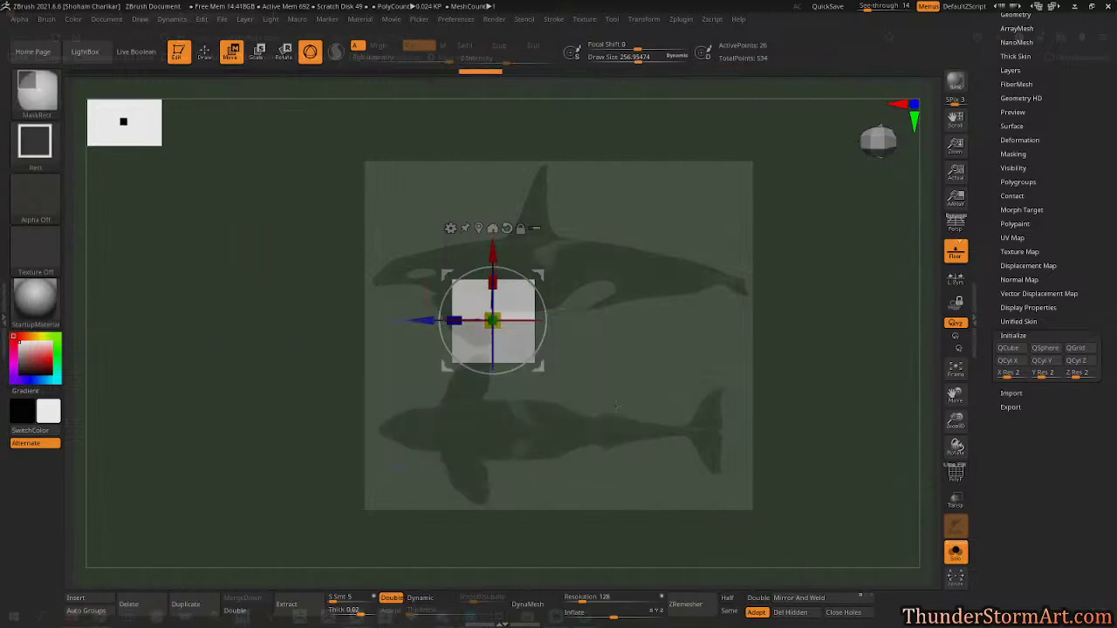
pyautogui.moveTo(710, 357); pyautogui.dragTo(670, 356)
pyautogui.keyDown('ctrl'); pyautogui.click(575, 347); pyautogui.keyUp('ctrl')
pyautogui.moveTo(532, 320); pyautogui.dragTo(525, 321)
pyautogui.keyDown('ctrl'); pyautogui.moveTo(760, 366); pyautogui.dragTo(642, 428); pyautogui.keyUp('ctrl')
pyautogui.keyDown('ctrl'); pyautogui.moveTo(596, 253); pyautogui.dragTo(495, 307); pyautogui.keyUp('ctrl')
pyautogui.keyDown('ctrl'); pyautogui.moveTo(589, 248); pyautogui.dragTo(465, 319); pyautogui.keyUp('ctrl')
pyautogui.keyDown('ctrl'); pyautogui.moveTo(734, 322); pyautogui.dragTo(777, 374); pyautogui.keyUp('ctrl')
pyautogui.moveTo(776, 375); pyautogui.dragTo(725, 373)
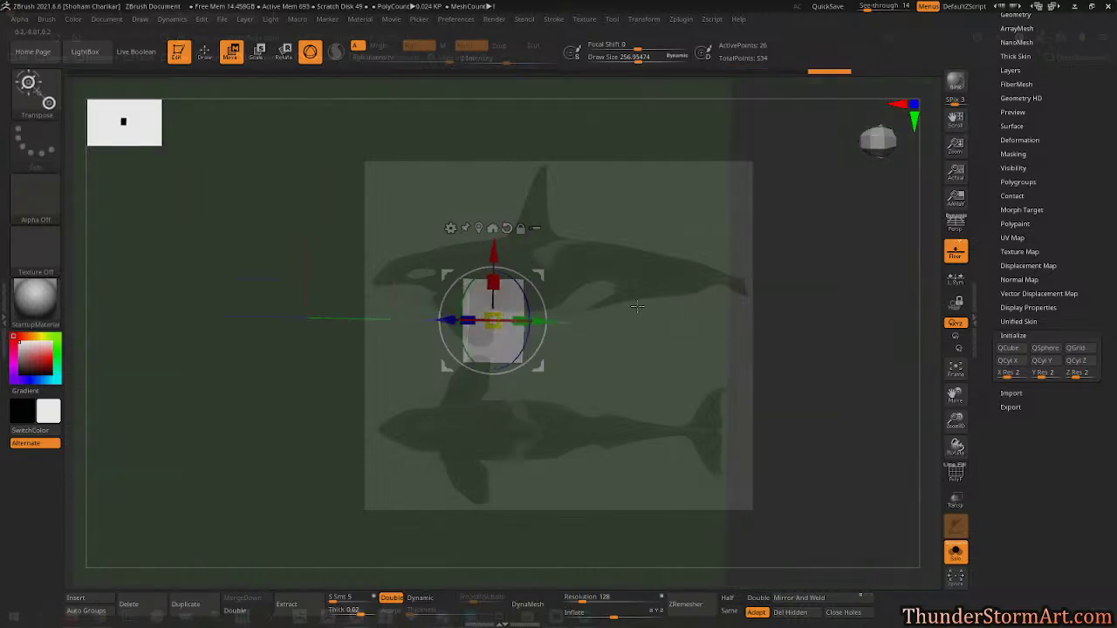
pyautogui.moveTo(638, 306); pyautogui.dragTo(621, 292)
pyautogui.keyDown('ctrl'); pyautogui.moveTo(411, 221); pyautogui.dragTo(527, 319); pyautogui.keyUp('ctrl')
pyautogui.keyDown('ctrl'); pyautogui.moveTo(699, 359); pyautogui.dragTo(644, 378); pyautogui.keyUp('ctrl')
pyautogui.press('q')
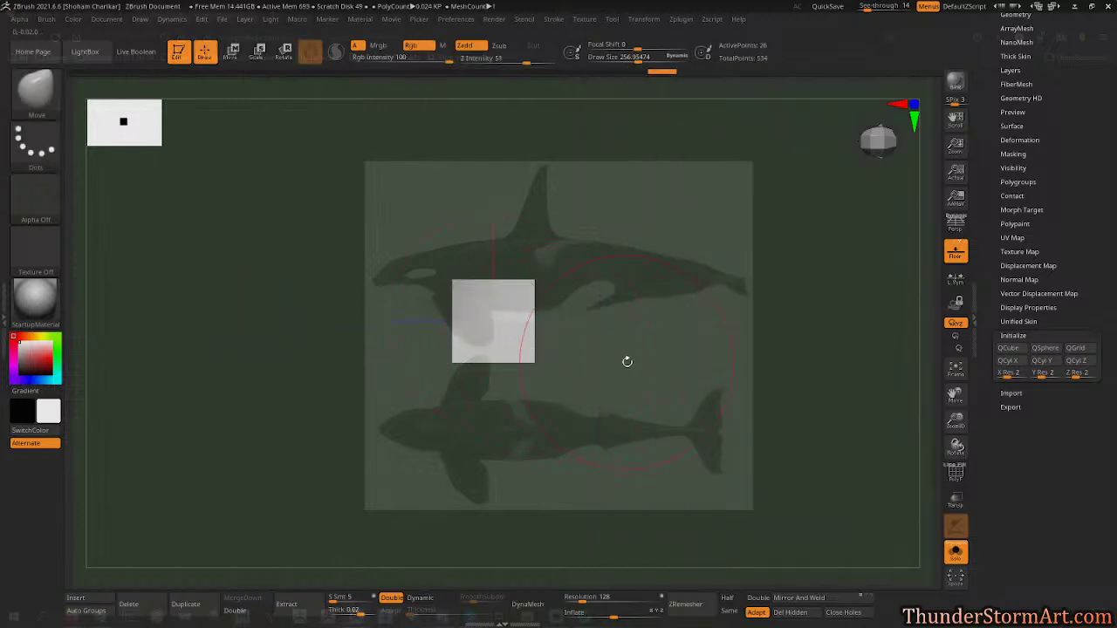
# Turn off the floor grid, show PolyFrame and align the cube with the lower pectoral flipper in the top-view reference.
pyautogui.moveTo(654, 297)
pyautogui.keyDown('alt'); pyautogui.mouseDown()
pyautogui.moveTo(629, 378)
pyautogui.moveTo(578, 382)
pyautogui.moveTo(563, 359)
pyautogui.moveTo(571, 337)
pyautogui.moveTo(600, 386)
pyautogui.moveTo(541, 301)
pyautogui.moveTo(553, 365)
pyautogui.mouseUp(); pyautogui.keyUp('alt')
pyautogui.hotkey('ctrl', 'z')
pyautogui.click(955, 253)
pyautogui.hotkey('shift', 'p')
pyautogui.hotkey('shift', 'p')
pyautogui.moveTo(544, 311); pyautogui.dragTo(545, 399)
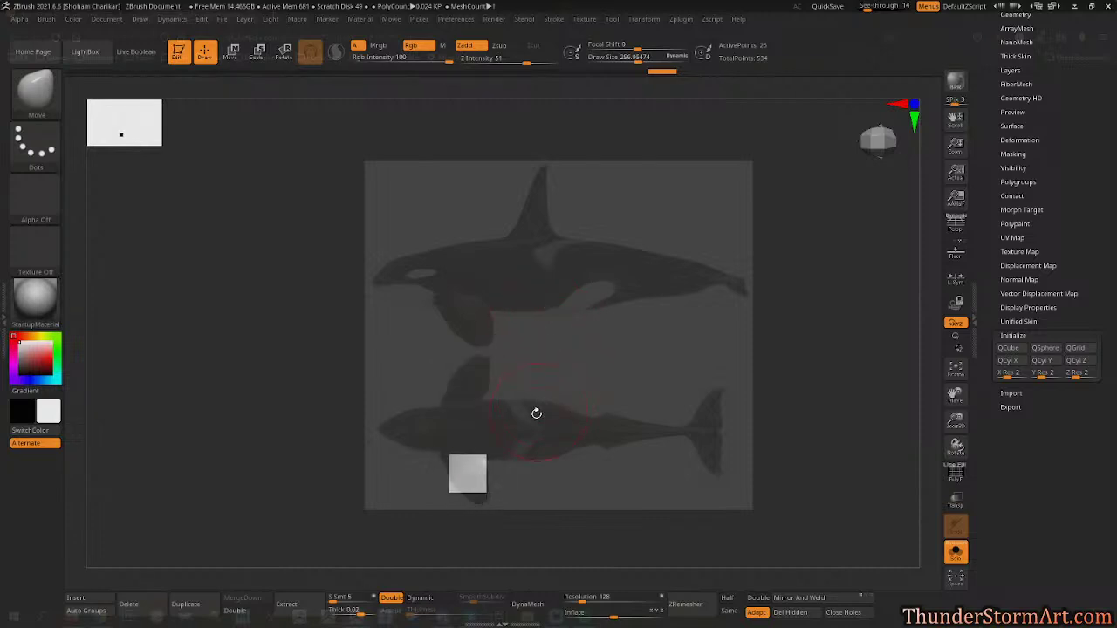
pyautogui.press('w')
pyautogui.hotkey('shift', 'f')
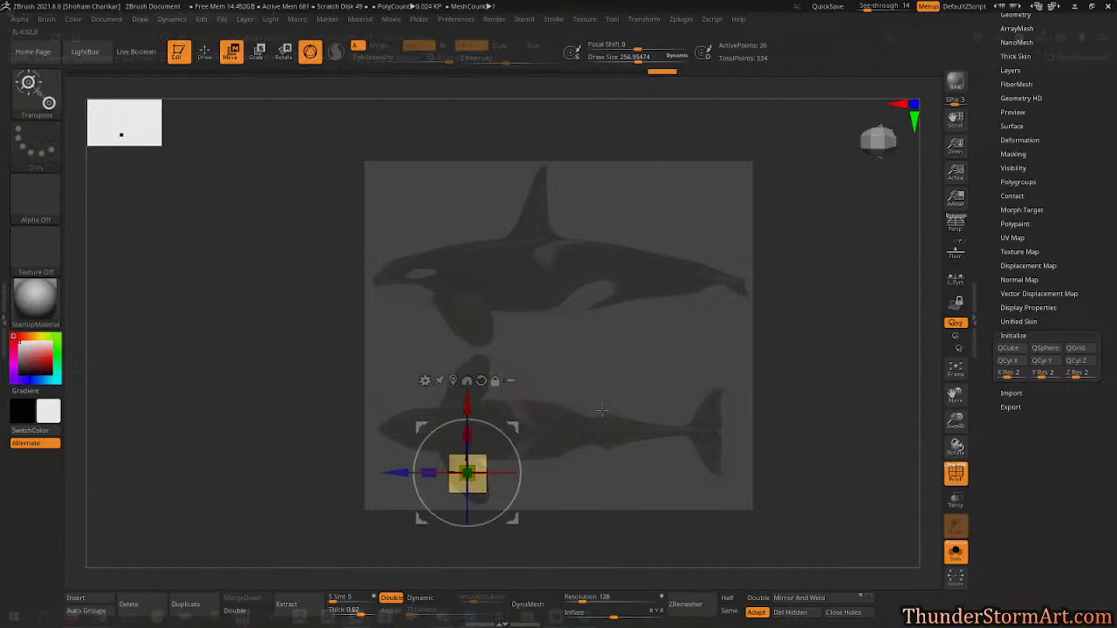
pyautogui.press('q')
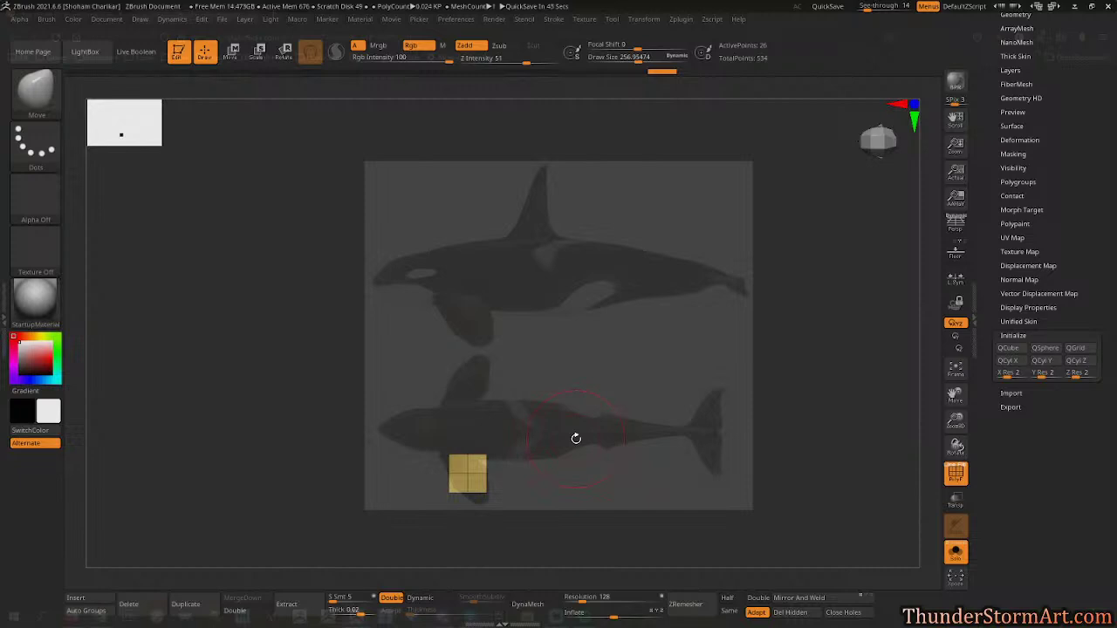
pyautogui.keyDown('alt'); pyautogui.moveTo(557, 431); pyautogui.dragTo(550, 434); pyautogui.keyUp('alt')
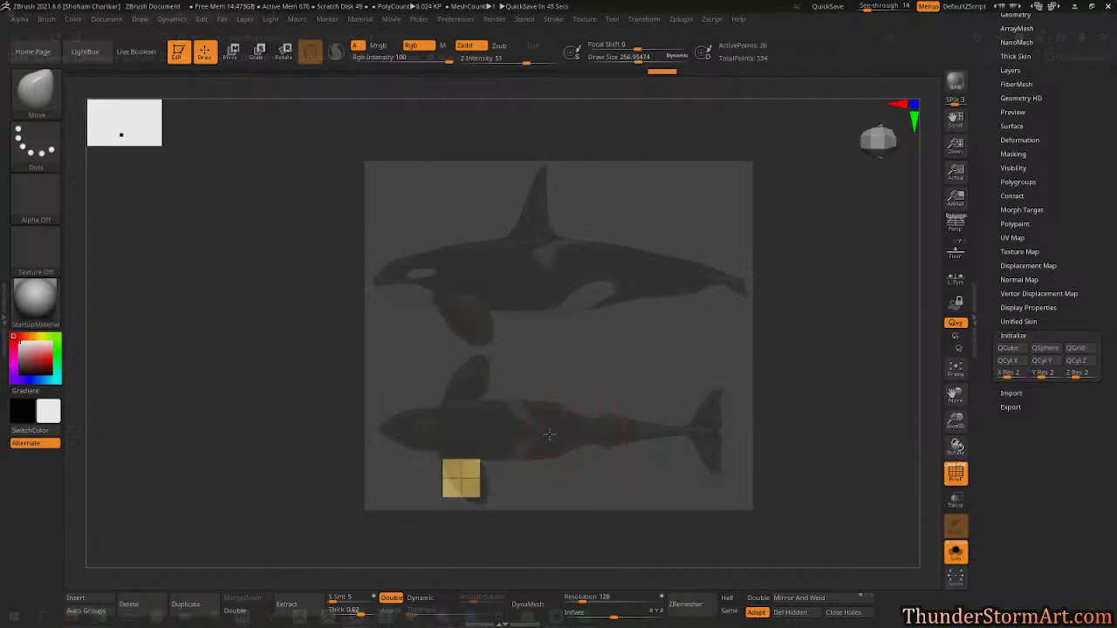
# Mask the surrounding points and move the middle of the slab's body-side edge toward the body along X.
pyautogui.press('ctrl')
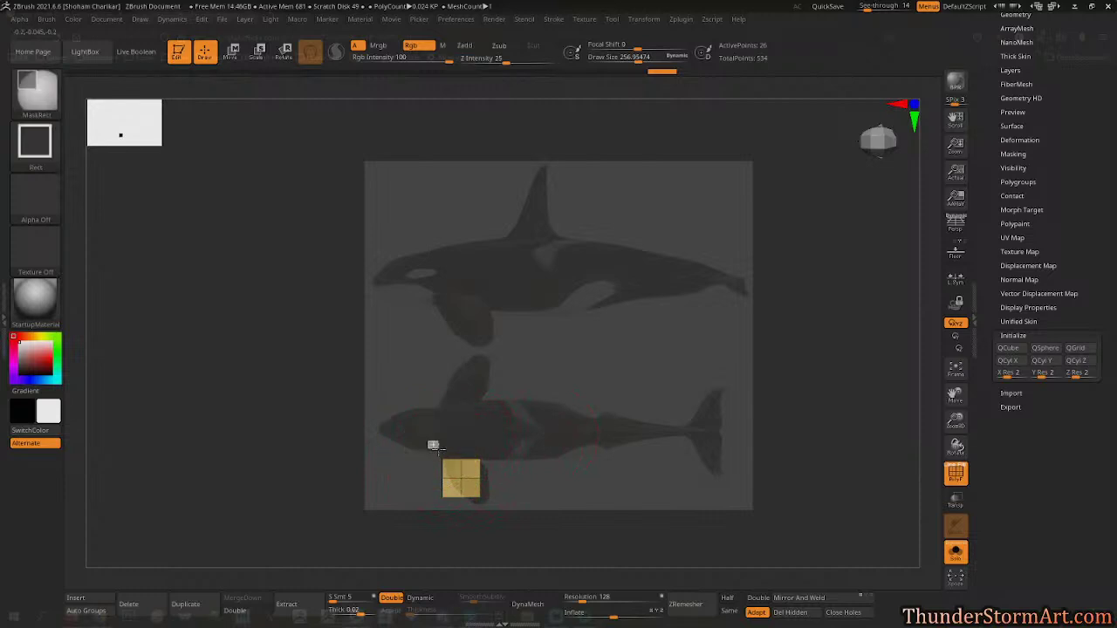
pyautogui.keyDown('ctrl'); pyautogui.moveTo(451, 466); pyautogui.dragTo(454, 468); pyautogui.keyUp('ctrl')
pyautogui.moveTo(543, 407); pyautogui.dragTo(533, 390)
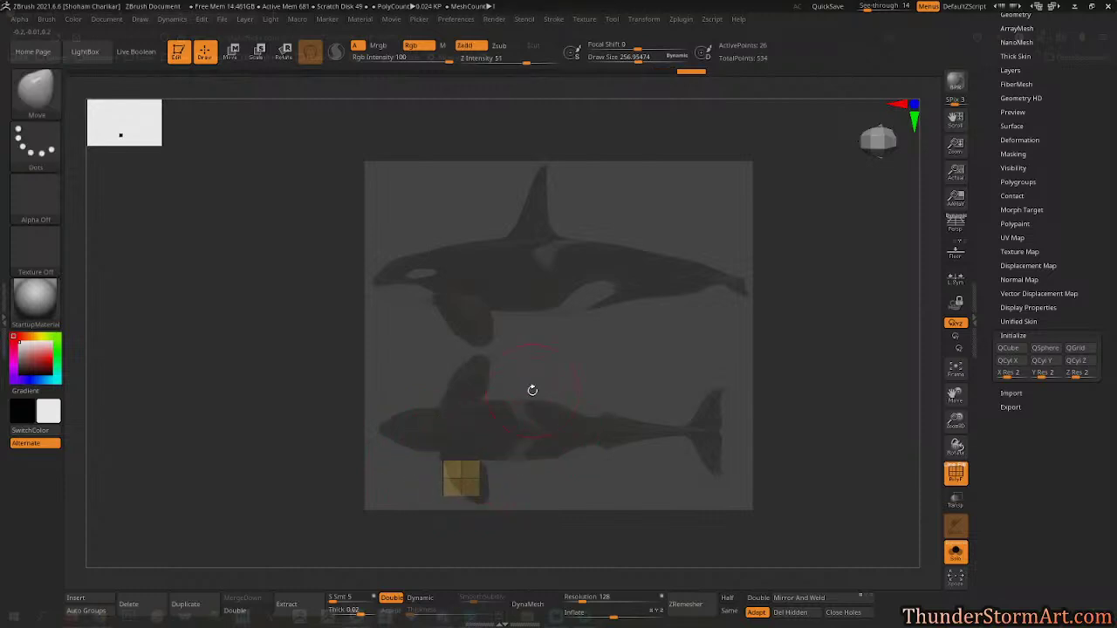
pyautogui.press('w')
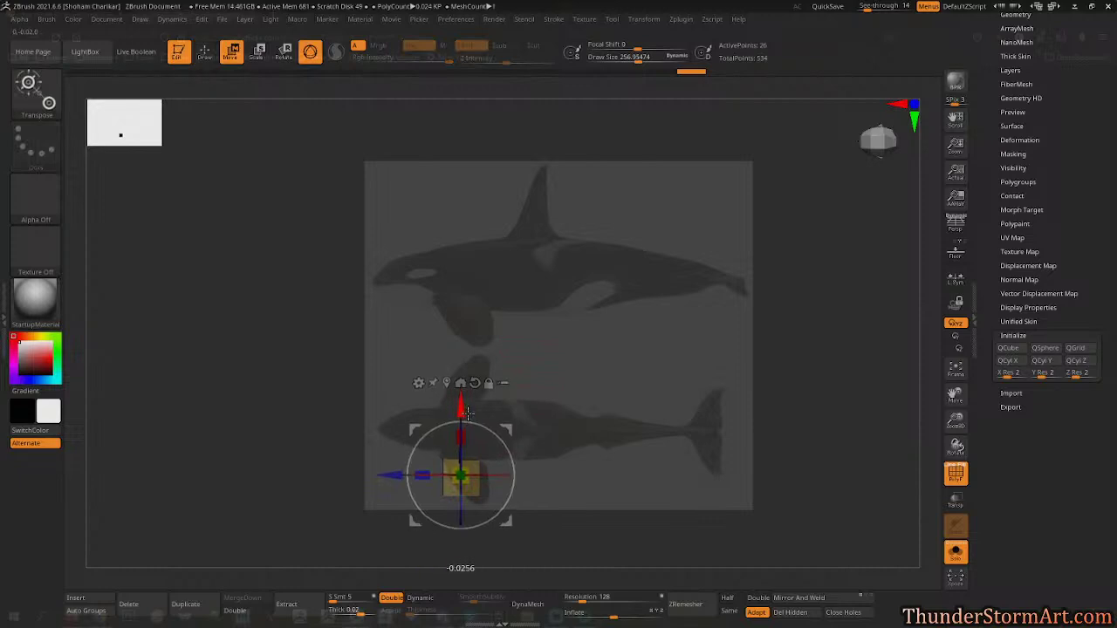
pyautogui.keyDown('ctrl'); pyautogui.moveTo(575, 425); pyautogui.dragTo(469, 467); pyautogui.keyUp('ctrl')
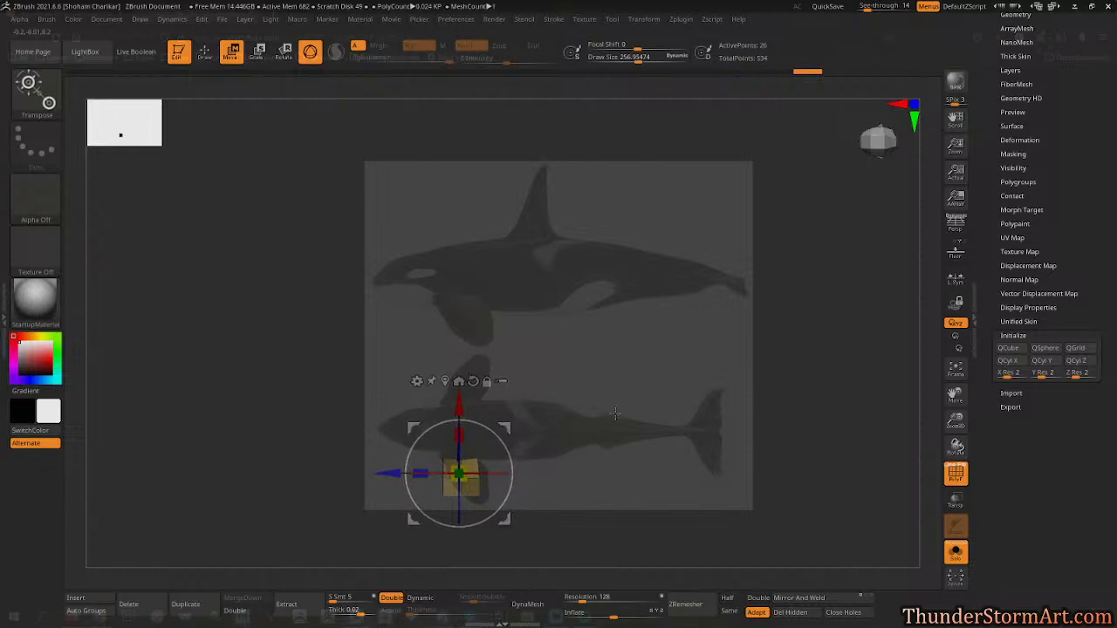
pyautogui.keyDown('ctrl'); pyautogui.moveTo(482, 373); pyautogui.dragTo(453, 470); pyautogui.keyUp('ctrl')
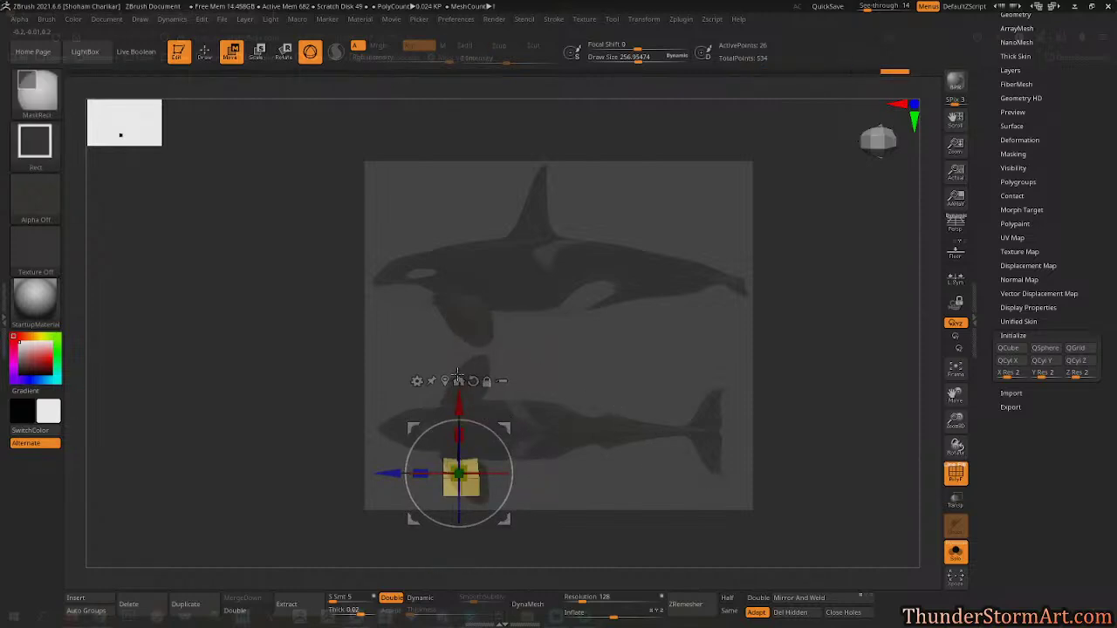
pyautogui.keyDown('ctrl'); pyautogui.moveTo(454, 358); pyautogui.dragTo(477, 480); pyautogui.keyUp('ctrl')
pyautogui.moveTo(458, 403); pyautogui.dragTo(457, 398)
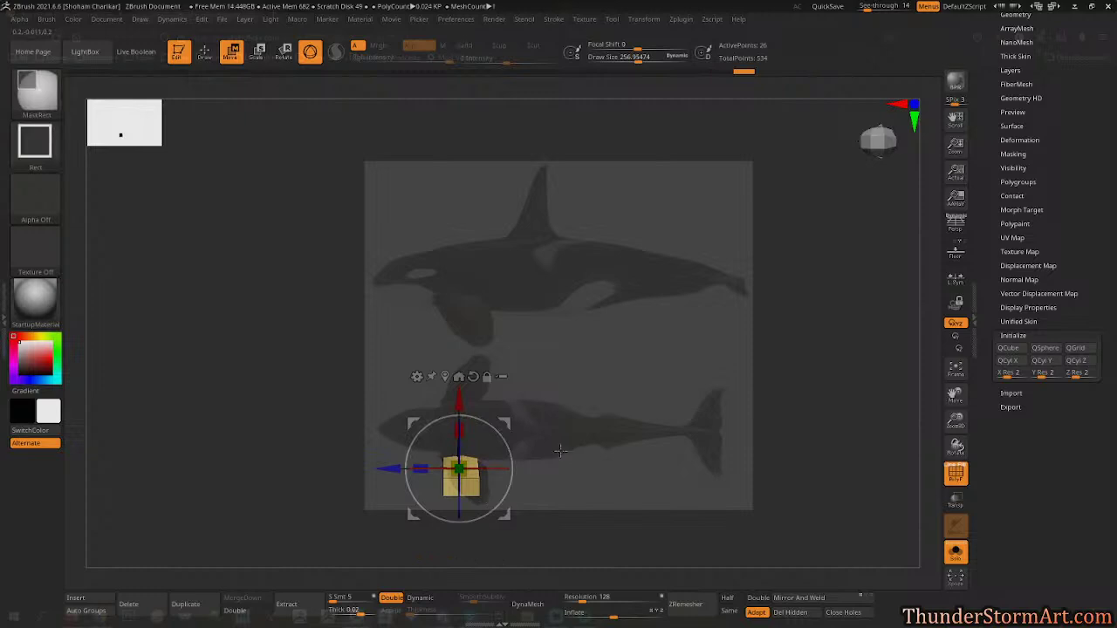
# Isolate the slab's rear corners with masks and shift them outward to follow the flipper's rear outline.
pyautogui.keyDown('ctrl'); pyautogui.moveTo(562, 453); pyautogui.dragTo(474, 471); pyautogui.keyUp('ctrl')
pyautogui.keyDown('ctrl'); pyautogui.click(568, 490); pyautogui.keyUp('ctrl')
pyautogui.moveTo(513, 422); pyautogui.dragTo(522, 412)
pyautogui.keyDown('ctrl'); pyautogui.moveTo(612, 478); pyautogui.dragTo(647, 520); pyautogui.keyUp('ctrl')
pyautogui.keyDown('ctrl'); pyautogui.moveTo(553, 532); pyautogui.dragTo(476, 486); pyautogui.keyUp('ctrl')
pyautogui.moveTo(520, 413); pyautogui.dragTo(531, 416)
# Isolate the middle of the slab's outer edge, shift it toward the flipper's rounded tip and clear the mask.
pyautogui.keyDown('ctrl'); pyautogui.moveTo(631, 419); pyautogui.dragTo(645, 428); pyautogui.keyUp('ctrl')
pyautogui.press('ctrl')
pyautogui.keyDown('ctrl'); pyautogui.moveTo(461, 513); pyautogui.dragTo(471, 482); pyautogui.keyUp('ctrl')
pyautogui.moveTo(528, 414); pyautogui.dragTo(543, 424)
pyautogui.keyDown('ctrl'); pyautogui.moveTo(682, 399); pyautogui.dragTo(744, 464); pyautogui.keyUp('ctrl')
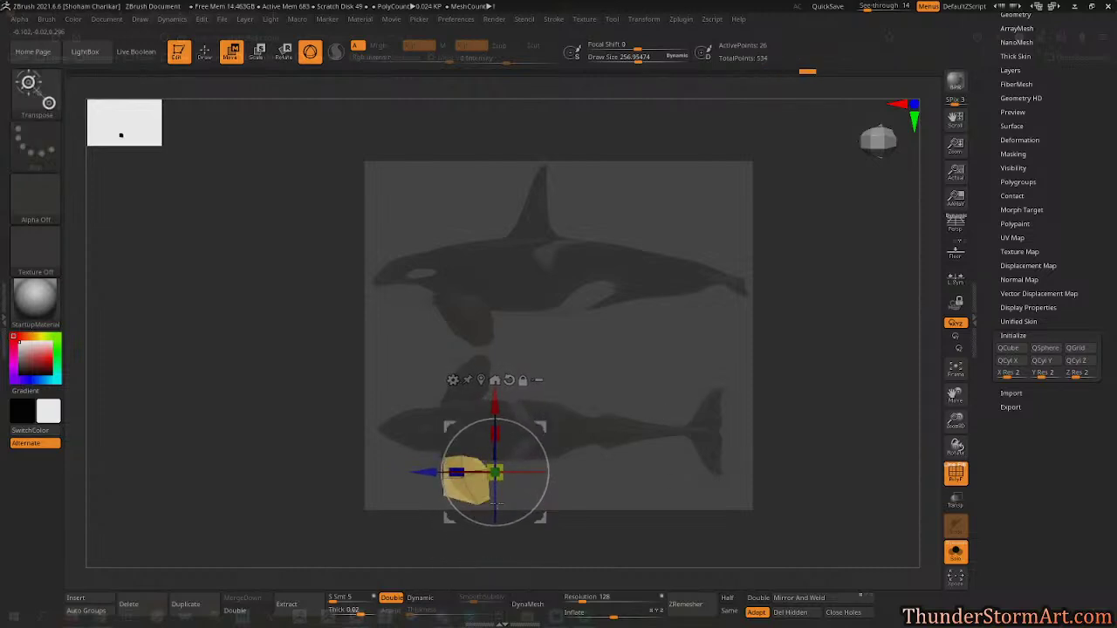
# Isolate the slab's front-side points with masks and shift them rearward to follow the flipper's leading edge.
pyautogui.keyDown('ctrl'); pyautogui.moveTo(415, 522); pyautogui.dragTo(461, 485); pyautogui.keyUp('ctrl')
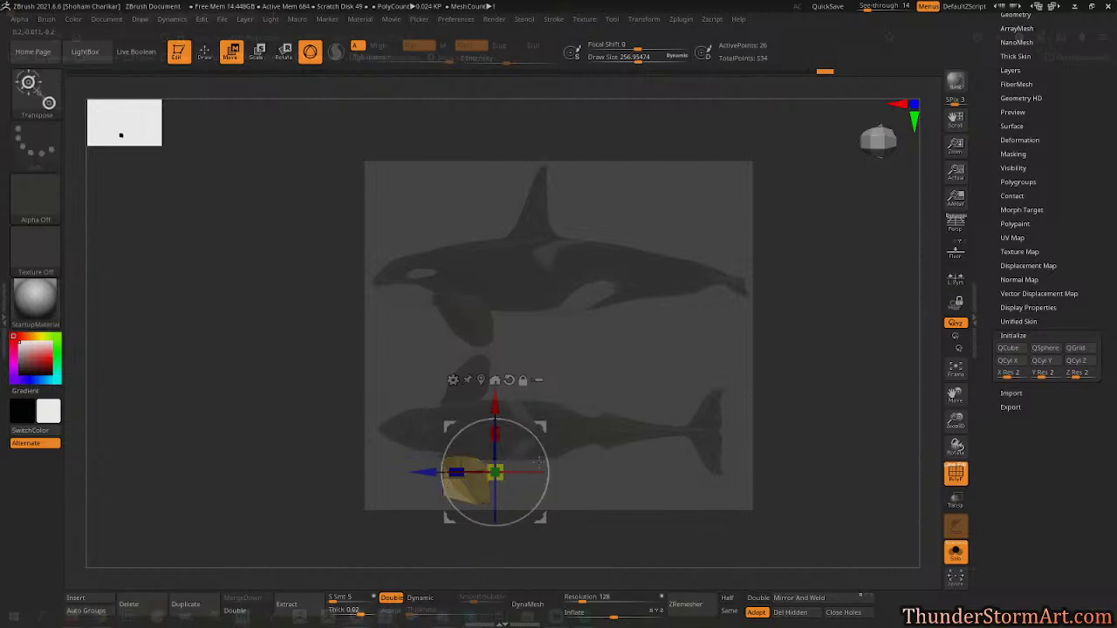
pyautogui.moveTo(541, 425); pyautogui.dragTo(560, 426)
pyautogui.keyDown('ctrl'); pyautogui.moveTo(419, 460); pyautogui.dragTo(456, 471); pyautogui.keyUp('ctrl')
pyautogui.moveTo(559, 426); pyautogui.dragTo(563, 425)
# Isolate the flipper's root edge with a mask and move it toward the body along X.
pyautogui.keyDown('ctrl'); pyautogui.click(667, 454); pyautogui.keyUp('ctrl')
pyautogui.keyDown('ctrl'); pyautogui.moveTo(358, 412); pyautogui.dragTo(514, 458); pyautogui.keyUp('ctrl')
pyautogui.moveTo(515, 402); pyautogui.dragTo(516, 388)
# Try scaling the flipper's root along Z from the off-center gizmo, undoing each attempt.
pyautogui.moveTo(477, 461); pyautogui.dragTo(479, 461)
pyautogui.hotkey('ctrl', 'z')
pyautogui.click(544, 370)
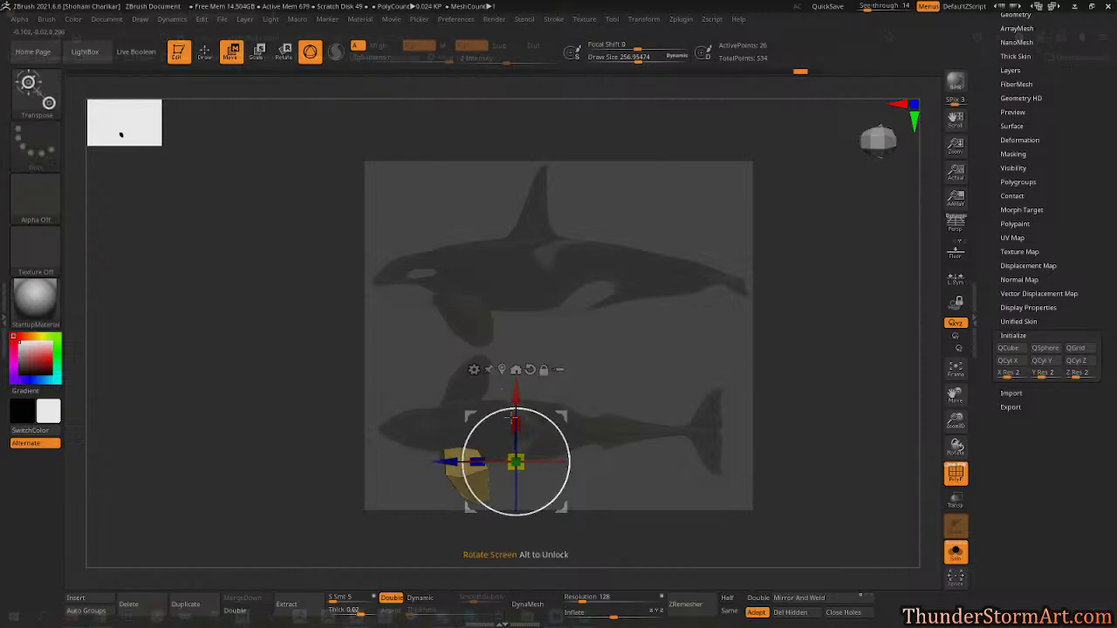
pyautogui.moveTo(477, 460); pyautogui.dragTo(484, 464)
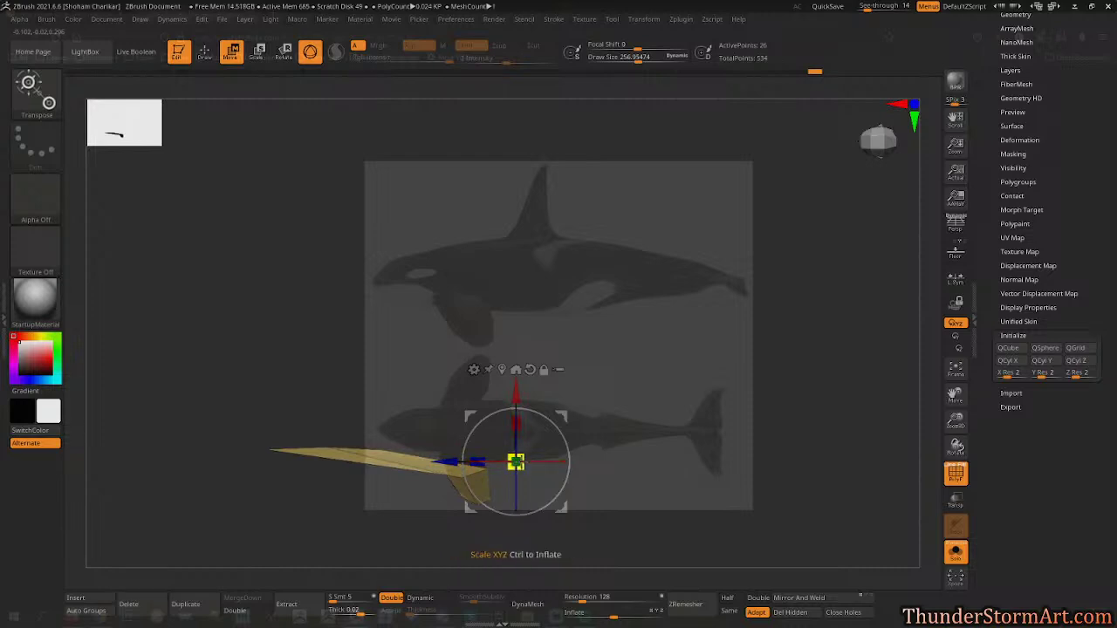
pyautogui.hotkey('ctrl', 'z')
# Center the gizmo on the unmasked flipper root, widen the root along Z and clear the mask.
pyautogui.click(503, 371)
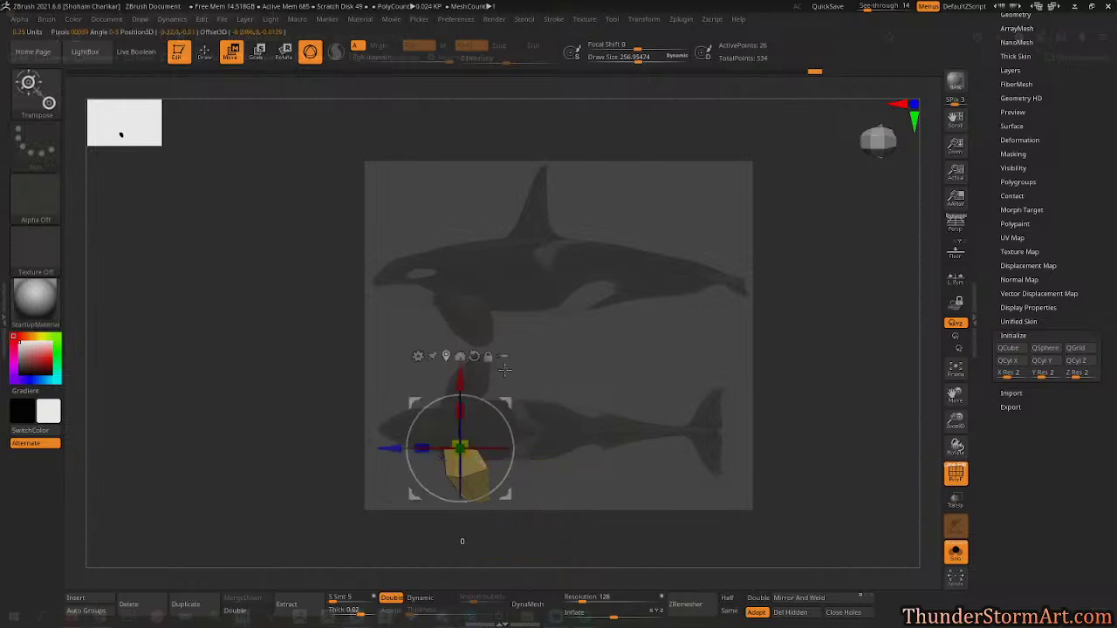
pyautogui.moveTo(460, 449); pyautogui.dragTo(418, 448)
pyautogui.hotkey('ctrl', 'z')
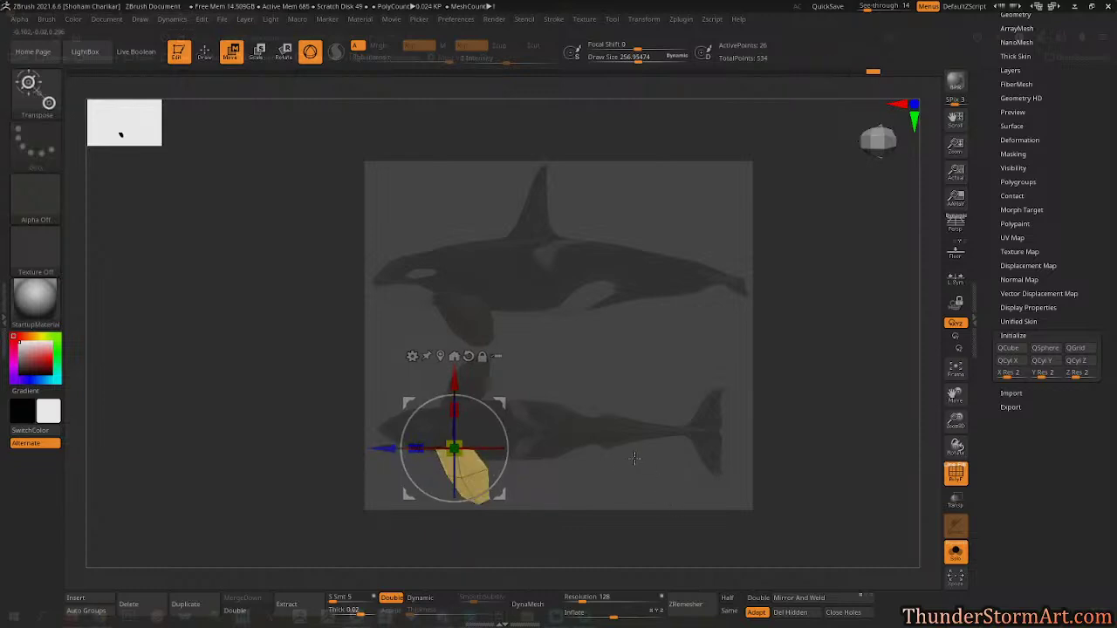
# Return to Draw mode and set See-through to 0 to hide the reference behind the flipper.
pyautogui.press('q')
pyautogui.moveTo(617, 498); pyautogui.dragTo(674, 356)
pyautogui.click(868, 9)
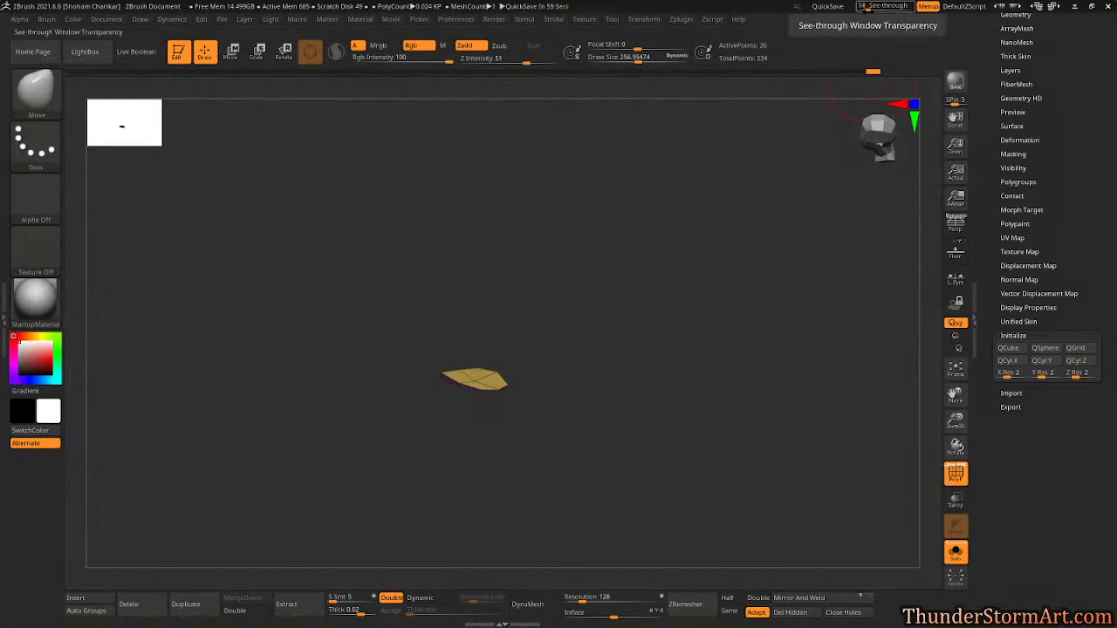
pyautogui.write('0')
pyautogui.press('Return')
# Mask part of the flipper, invert the mask, center the gizmo on the blade and adjust its thickness along Y.
pyautogui.keyDown('alt'); pyautogui.moveTo(591, 277); pyautogui.dragTo(627, 385); pyautogui.keyUp('alt')
pyautogui.keyDown('ctrl'); pyautogui.moveTo(495, 513); pyautogui.dragTo(428, 433); pyautogui.keyUp('ctrl')
pyautogui.keyDown('ctrl'); pyautogui.click(530, 474); pyautogui.keyUp('ctrl')
pyautogui.moveTo(607, 487); pyautogui.dragTo(586, 463)
pyautogui.press('w')
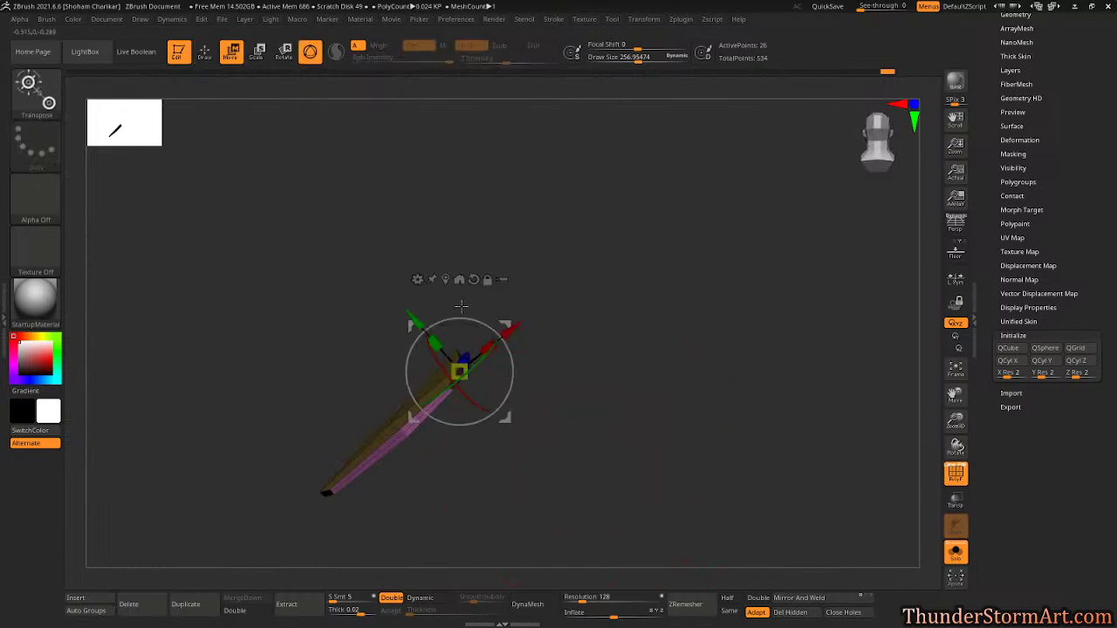
pyautogui.click(403, 433)
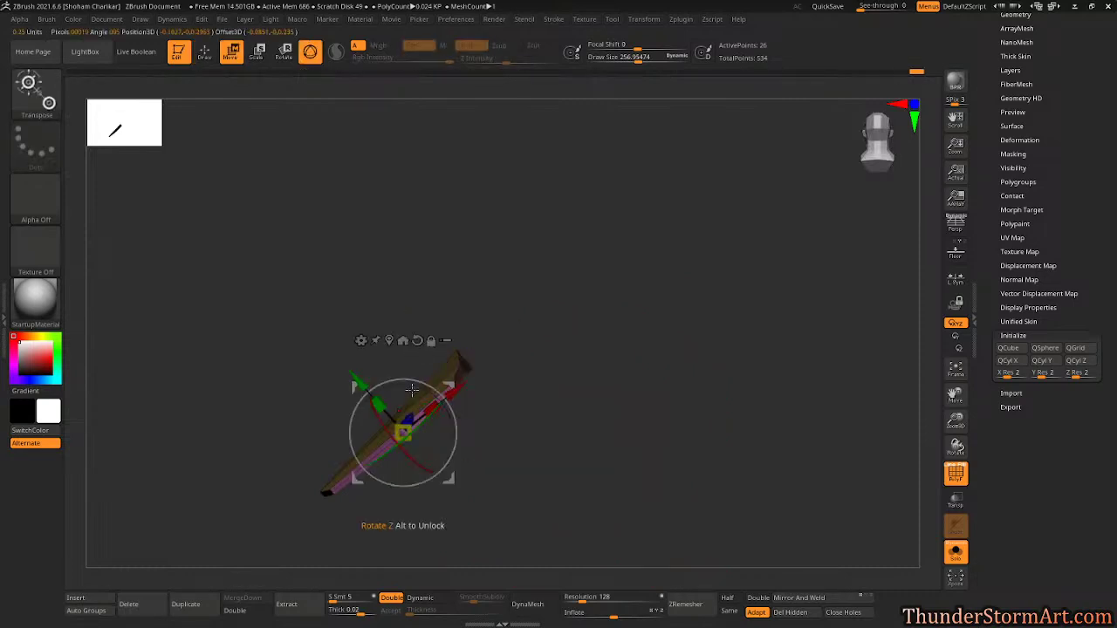
pyautogui.moveTo(378, 403); pyautogui.dragTo(378, 404)
# Switch to the ZModeler brush with a draw size of about 23 and set its edge action to Insert on a Single EdgeLoop.
pyautogui.press('q')
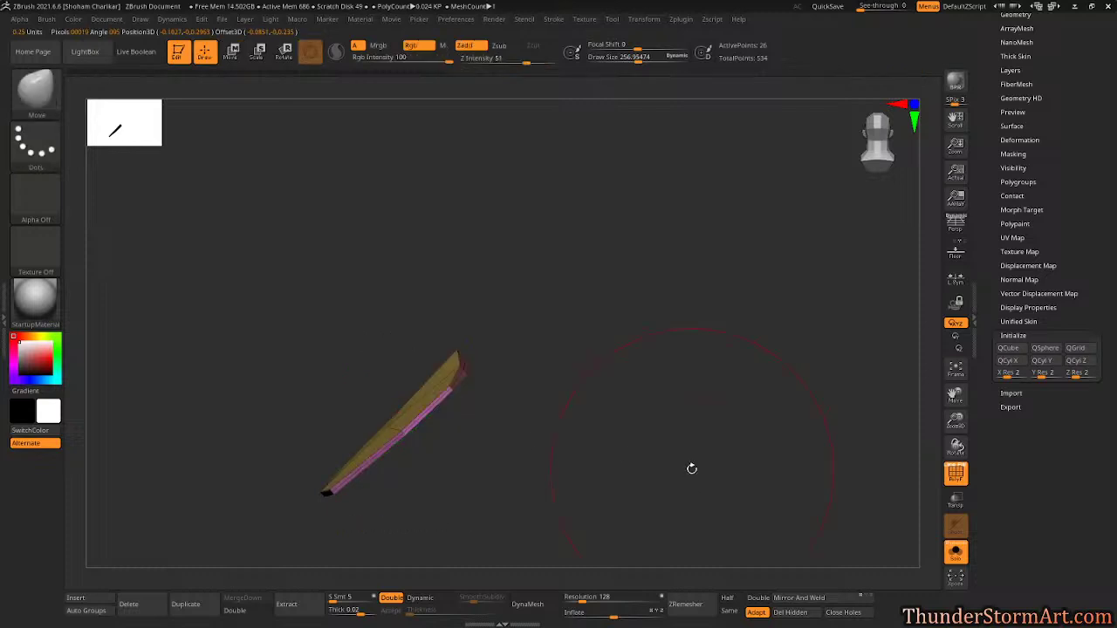
pyautogui.moveTo(687, 435); pyautogui.dragTo(601, 435)
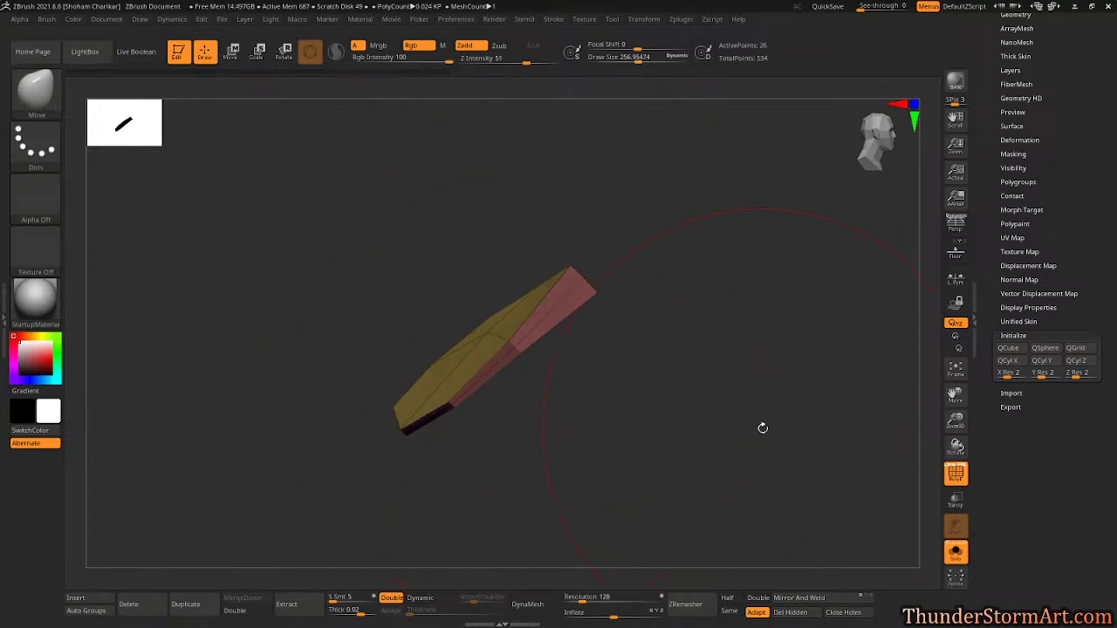
pyautogui.press('b')
pyautogui.press('z')
pyautogui.press('m')
pyautogui.press('s')
pyautogui.moveTo(707, 396); pyautogui.dragTo(669, 396)
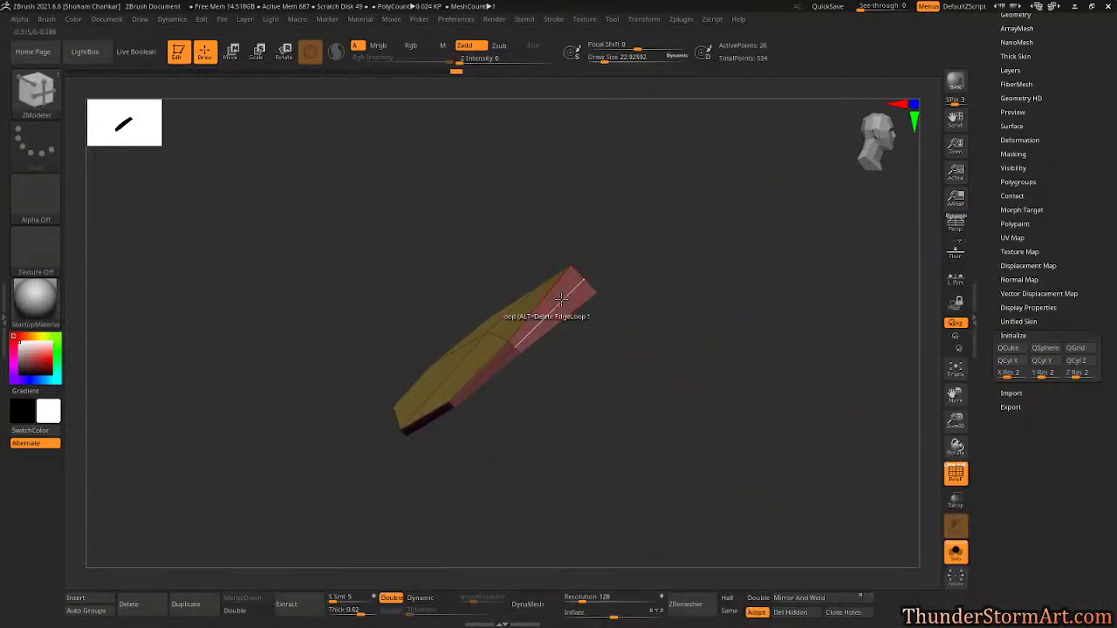
pyautogui.press('space')
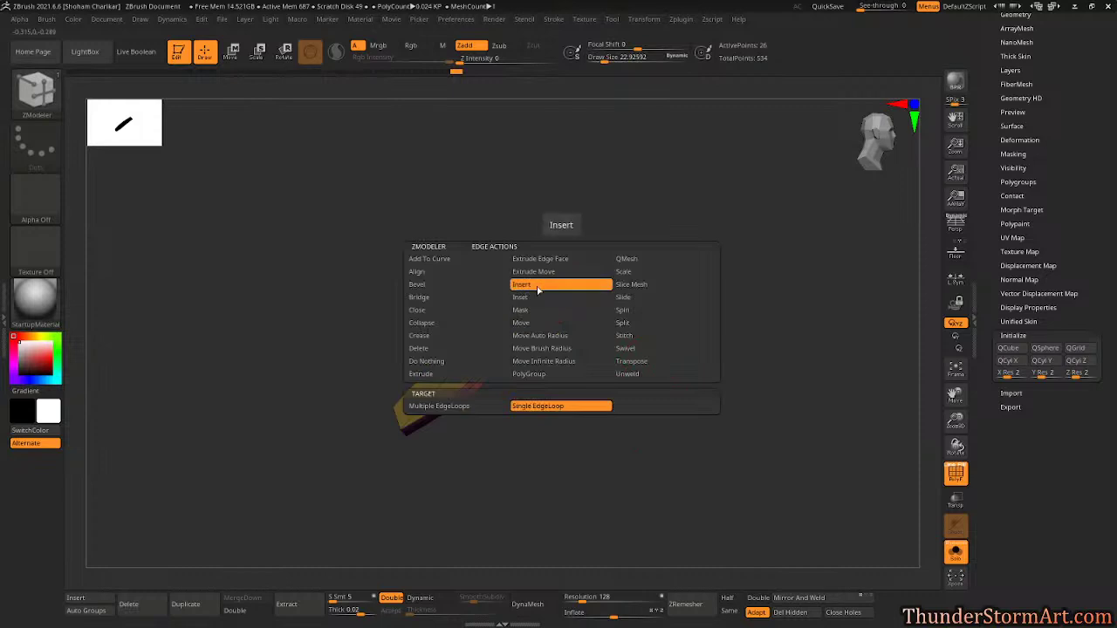
pyautogui.click(528, 288)
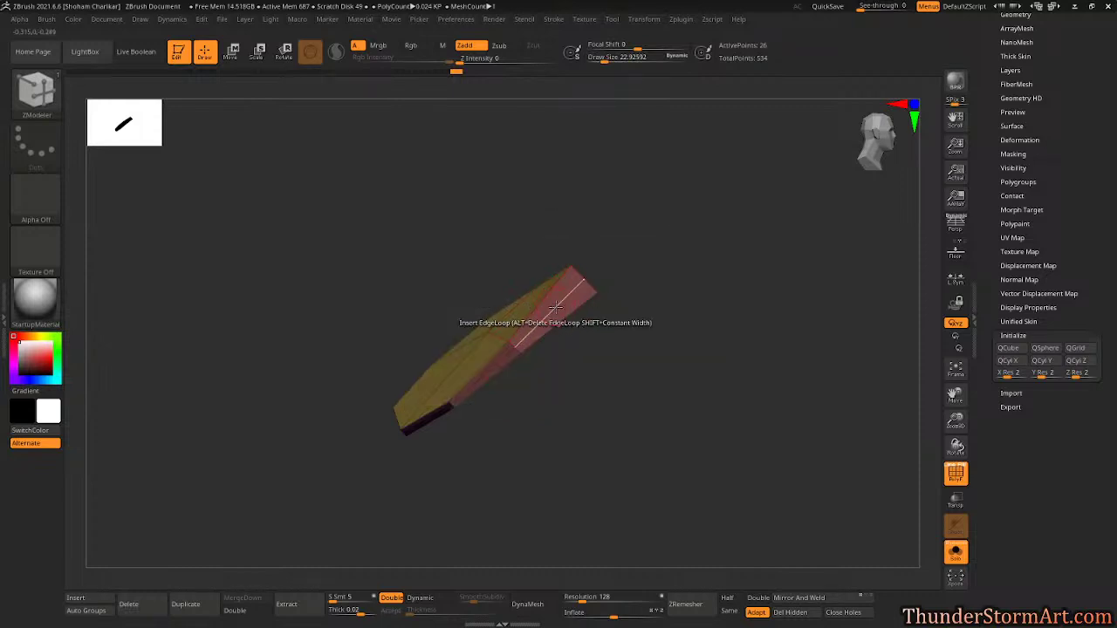
# Undo a trial edge-loop insertion on the flipper and delete the existing middle edge loop running through its thickness.
pyautogui.moveTo(531, 315); pyautogui.dragTo(542, 303)
pyautogui.hotkey('ctrl', 'z')
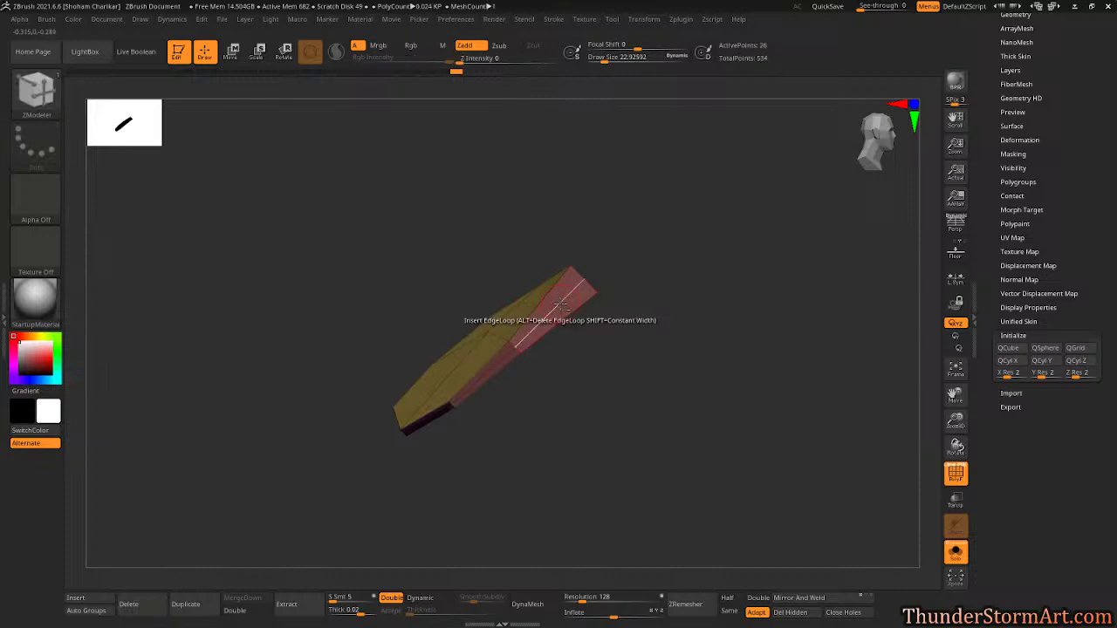
pyautogui.keyDown('alt'); pyautogui.click(561, 305); pyautogui.keyUp('alt')
pyautogui.moveTo(618, 412); pyautogui.dragTo(711, 428)
# Turn off Solo, make the dorsal fin the active subtool and open its Geometry settings.
pyautogui.click(955, 555)
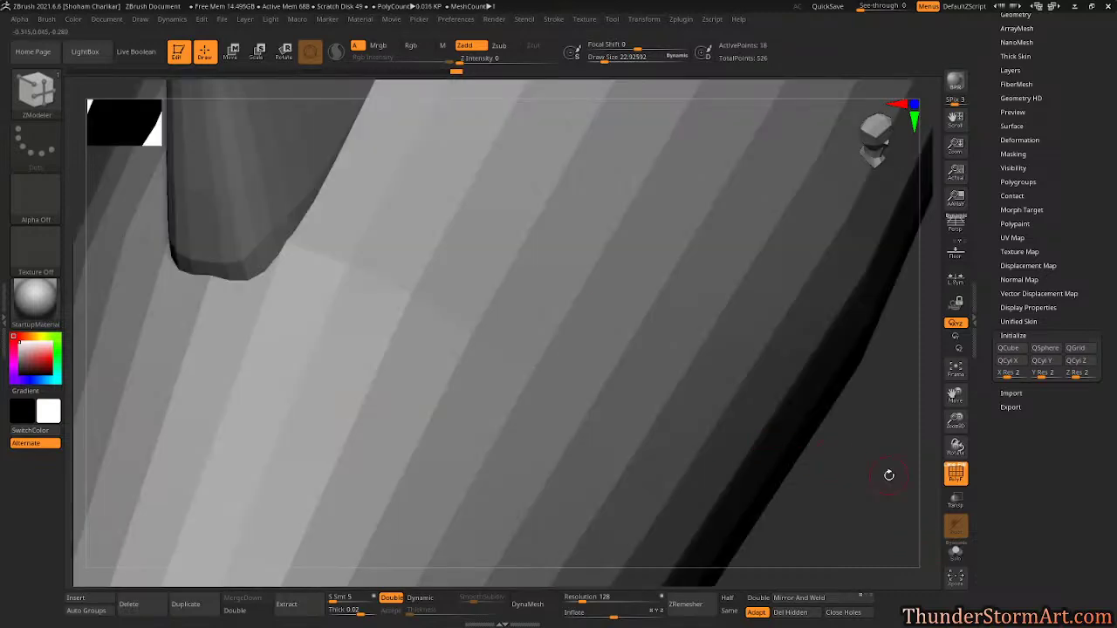
pyautogui.keyDown('alt'); pyautogui.click(506, 229); pyautogui.keyUp('alt')
pyautogui.moveTo(733, 349); pyautogui.dragTo(901, 356)
pyautogui.moveTo(778, 352); pyautogui.dragTo(871, 319)
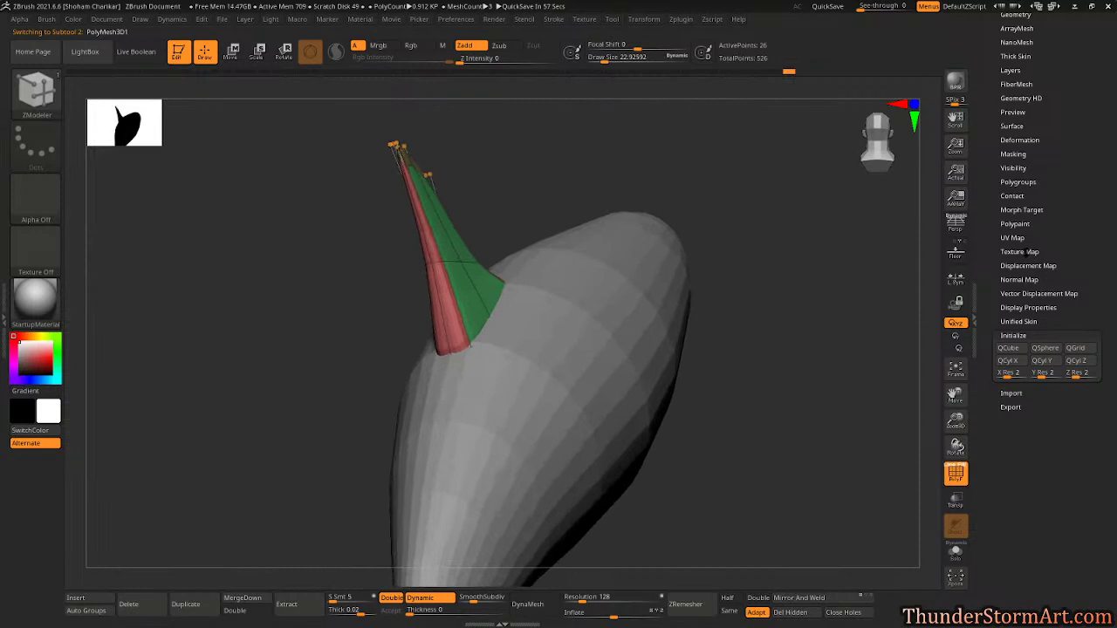
pyautogui.scroll(5, 1020, 197)
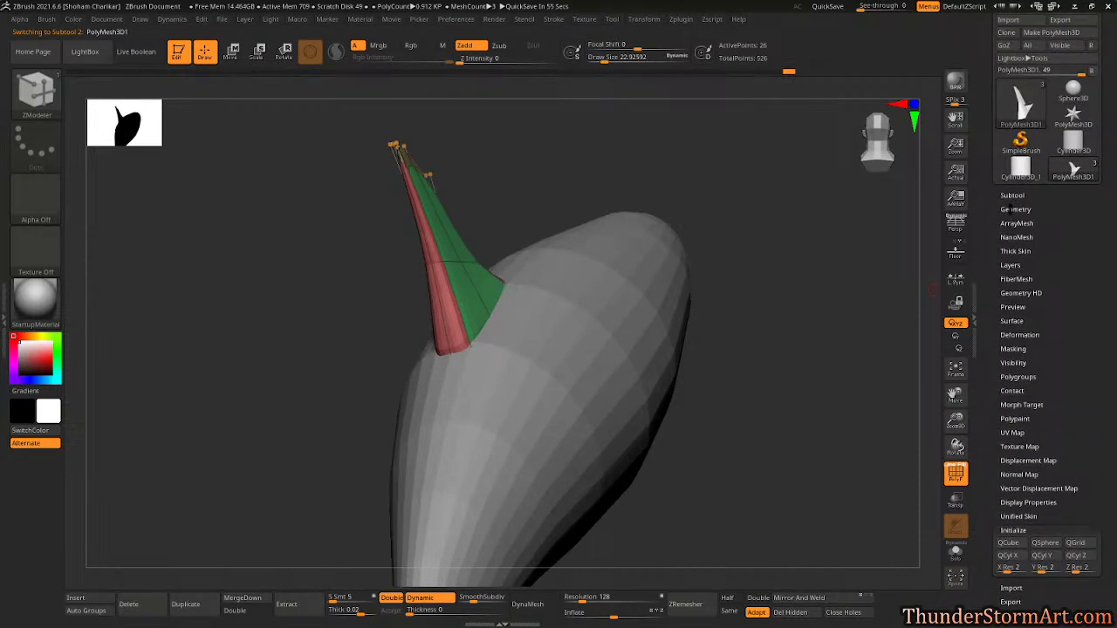
pyautogui.click(1012, 209)
# Vary the dorsal fin's dynamic SmoothSubdiv level and examine how the fin smooths from several angles.
pyautogui.moveTo(1053, 377)
pyautogui.mouseDown()
pyautogui.moveTo(1063, 378)
pyautogui.moveTo(1050, 385)
pyautogui.mouseUp()
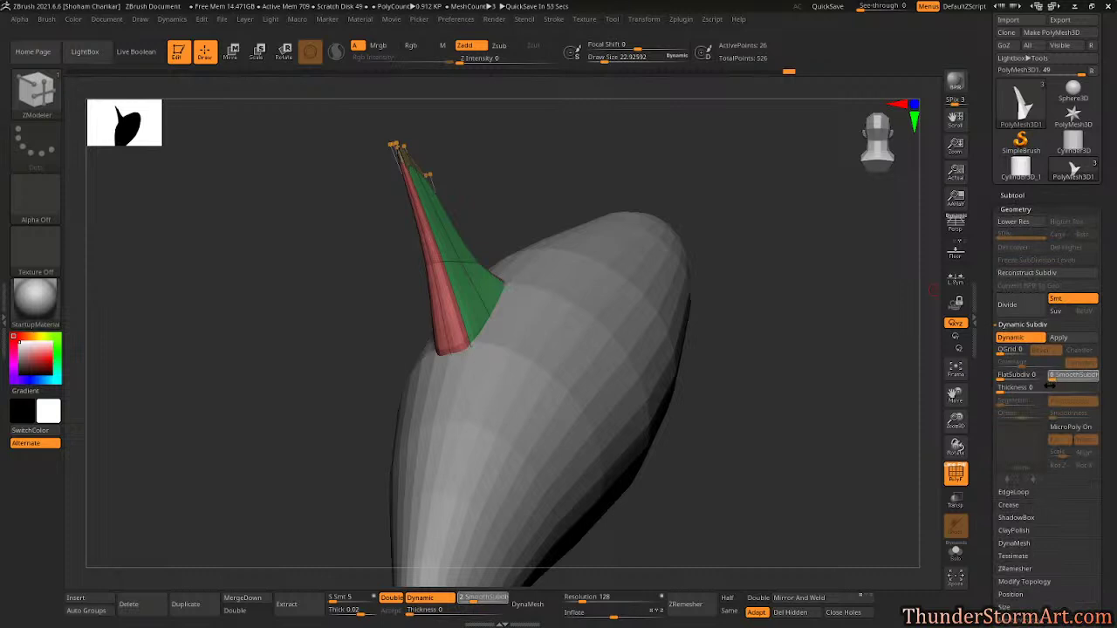
pyautogui.moveTo(481, 244); pyautogui.dragTo(721, 302)
pyautogui.moveTo(730, 395); pyautogui.dragTo(611, 319)
pyautogui.moveTo(638, 242); pyautogui.dragTo(670, 273)
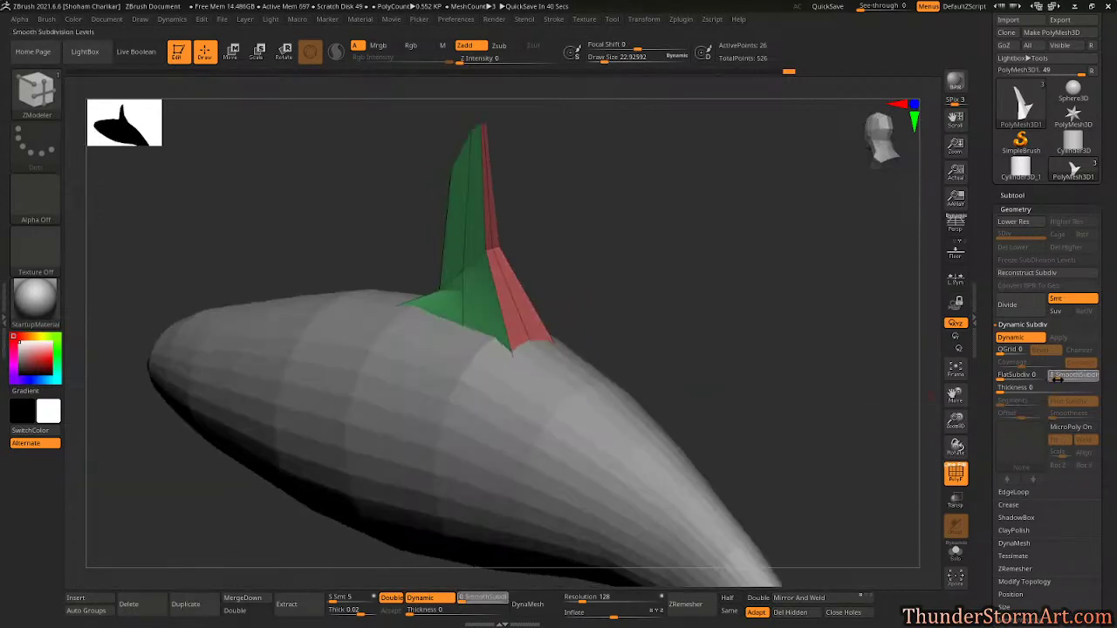
pyautogui.moveTo(838, 340); pyautogui.dragTo(816, 336)
# Hide the polyframe, delete the middle edge loop along the dorsal fin's rear edge and check the fin's shape.
pyautogui.hotkey('shift', 'f')
pyautogui.moveTo(738, 322); pyautogui.dragTo(716, 334)
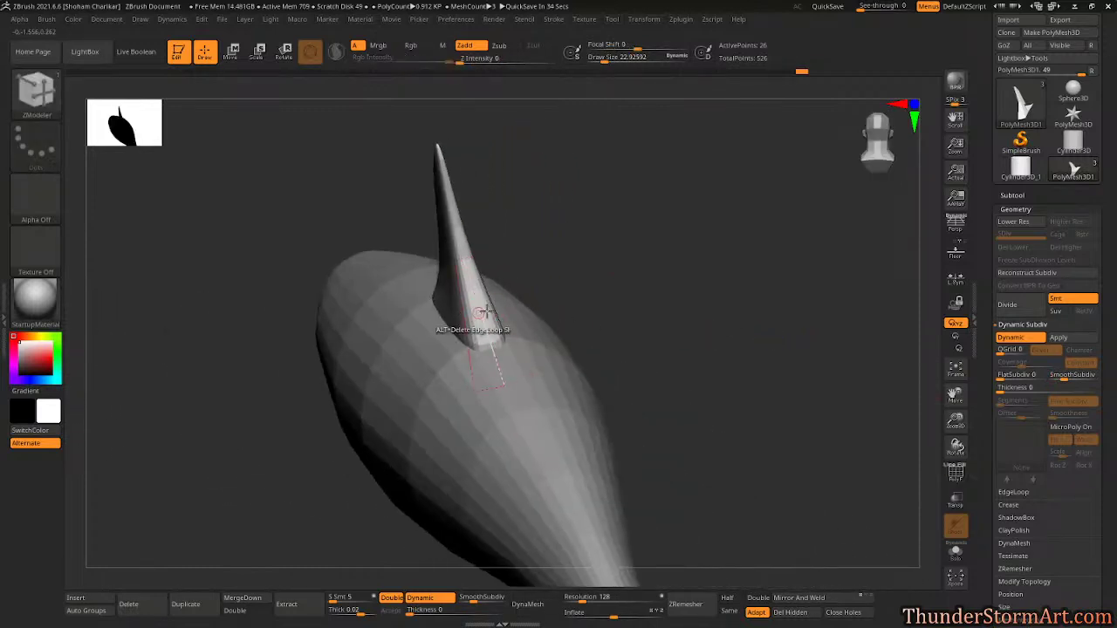
pyautogui.moveTo(678, 322); pyautogui.dragTo(662, 290)
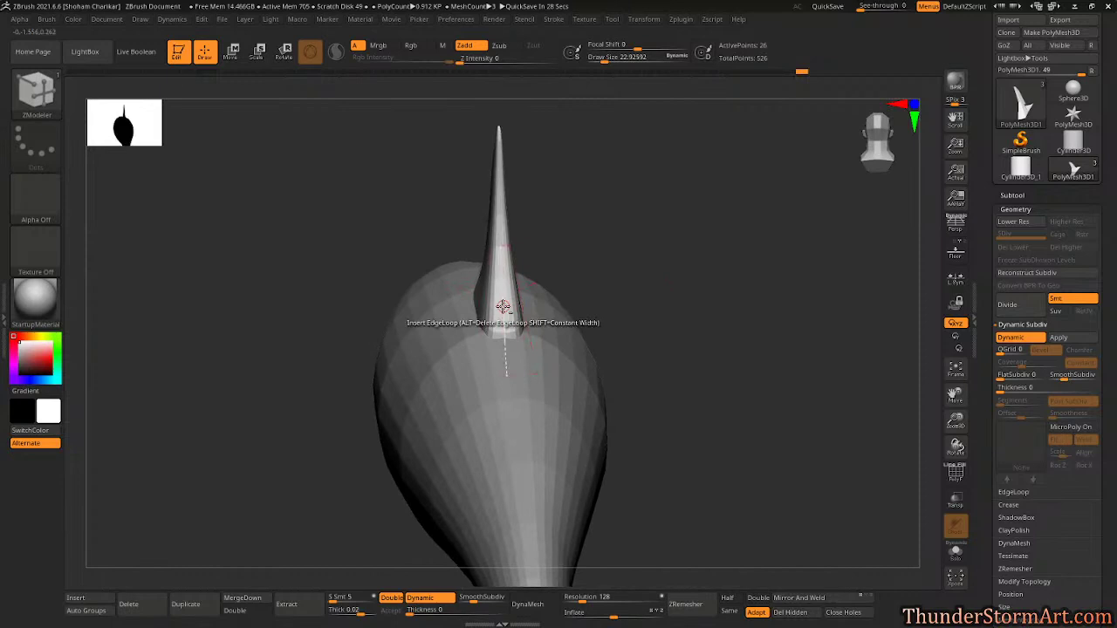
pyautogui.keyDown('alt'); pyautogui.click(504, 306); pyautogui.keyUp('alt')
pyautogui.moveTo(595, 305); pyautogui.dragTo(720, 309)
pyautogui.moveTo(644, 283); pyautogui.dragTo(641, 379)
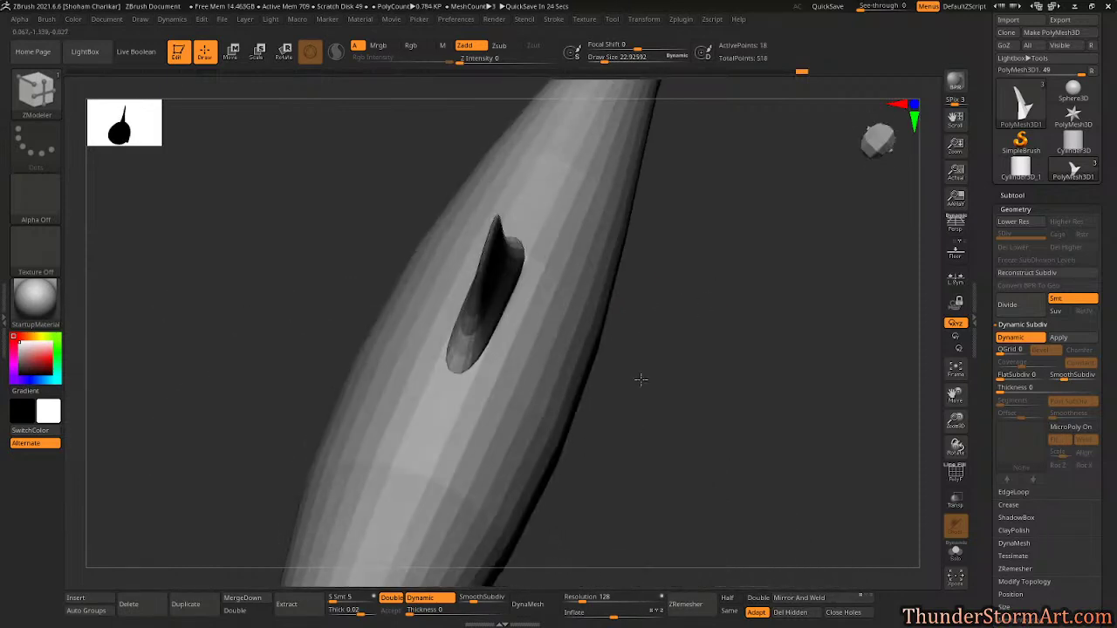
pyautogui.moveTo(681, 346); pyautogui.dragTo(624, 353)
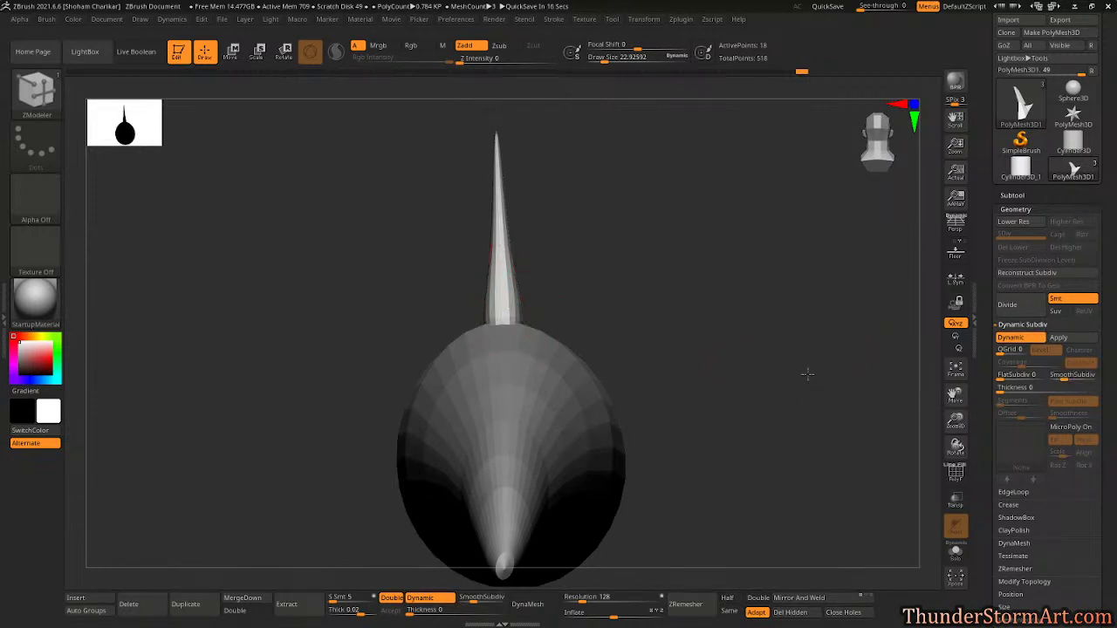
# Activate the flipper subtool PM3D_Gear1 and move it along X out of the body to the orca's side.
pyautogui.keyDown('alt'); pyautogui.moveTo(808, 374); pyautogui.dragTo(760, 367); pyautogui.keyUp('alt')
pyautogui.click(1013, 195)
pyautogui.click(1048, 275)
pyautogui.moveTo(700, 367); pyautogui.dragTo(776, 439)
pyautogui.press('w')
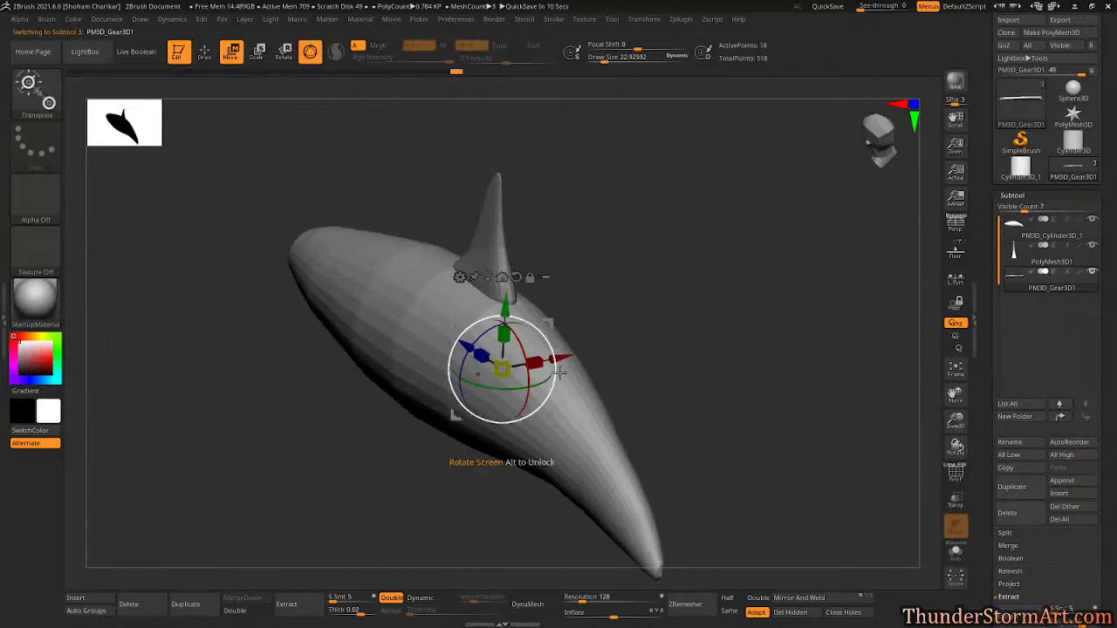
pyautogui.moveTo(562, 358); pyautogui.dragTo(488, 396)
pyautogui.moveTo(760, 335); pyautogui.dragTo(787, 254)
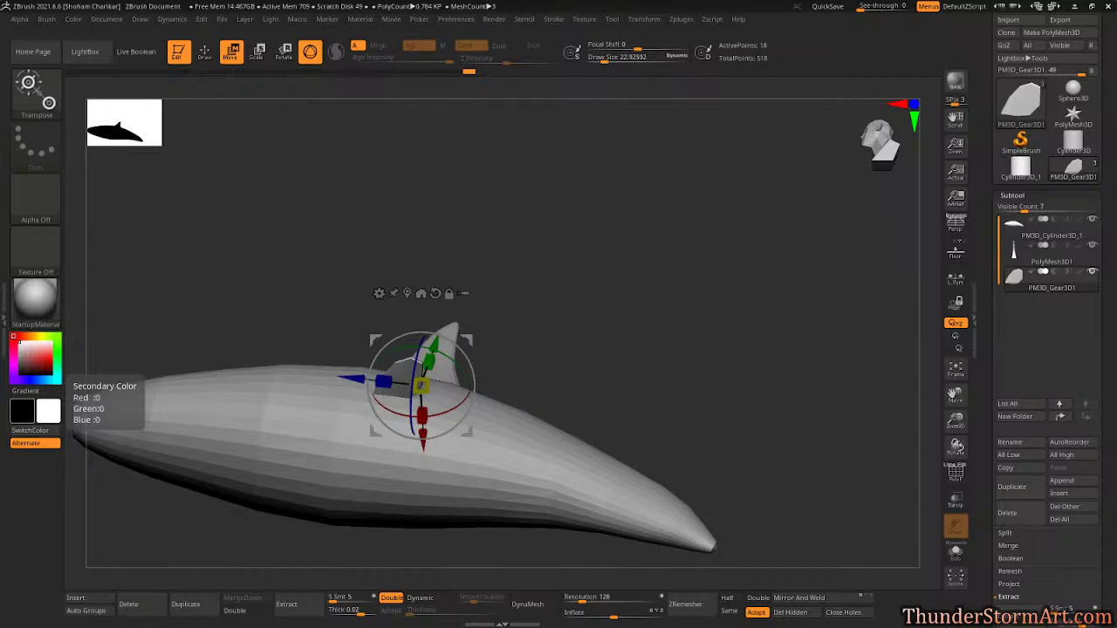
pyautogui.moveTo(720, 338); pyautogui.dragTo(672, 451)
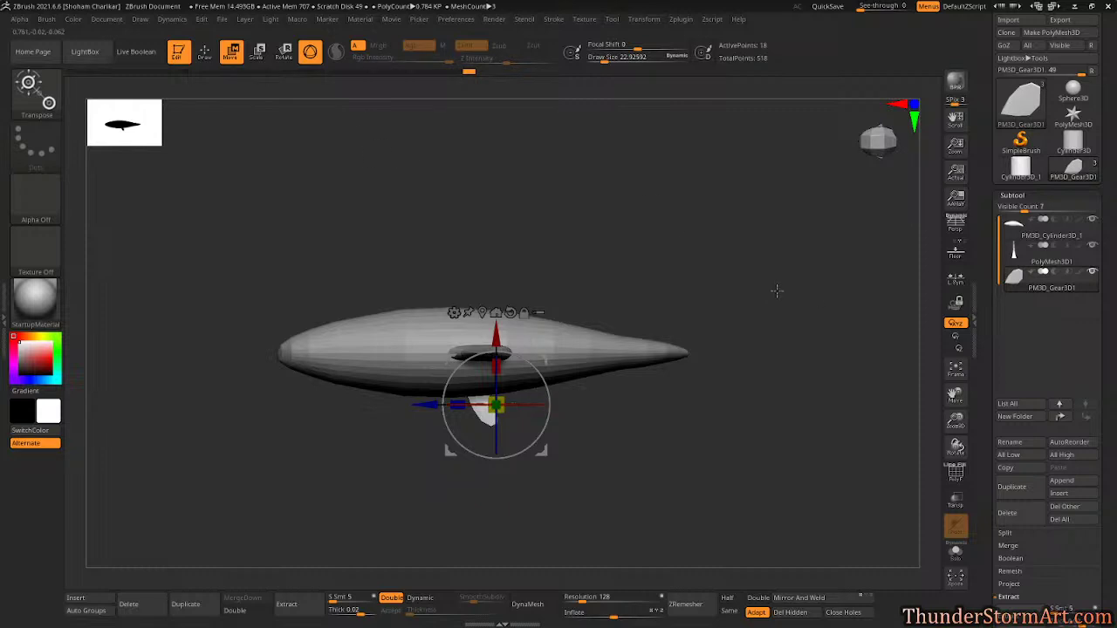
# Set See-through to 31 and line the model up with the top-view orca reference.
pyautogui.keyDown('alt'); pyautogui.moveTo(688, 481); pyautogui.dragTo(706, 488); pyautogui.keyUp('alt')
pyautogui.moveTo(864, 8); pyautogui.dragTo(877, 7)
pyautogui.moveTo(712, 143)
pyautogui.keyDown('alt'); pyautogui.mouseDown()
pyautogui.moveTo(797, 200)
pyautogui.moveTo(768, 209)
pyautogui.moveTo(730, 183)
pyautogui.moveTo(780, 230)
pyautogui.moveTo(793, 218)
pyautogui.moveTo(805, 239)
pyautogui.moveTo(708, 231)
pyautogui.moveTo(727, 240)
pyautogui.moveTo(712, 250)
pyautogui.moveTo(727, 251)
pyautogui.moveTo(693, 248)
pyautogui.mouseUp(); pyautogui.keyUp('alt')
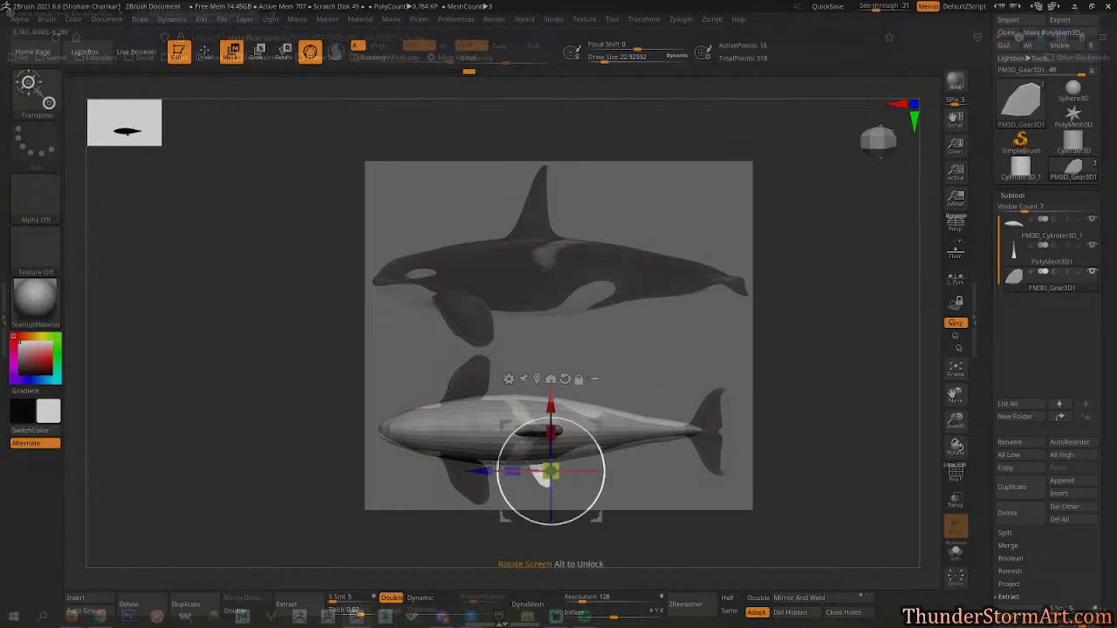
# Move the flipper along Z toward the head and scale it uniformly to fit the flipper in the top-view reference.
pyautogui.moveTo(487, 471)
pyautogui.mouseDown()
pyautogui.moveTo(413, 471)
pyautogui.moveTo(490, 460)
pyautogui.mouseUp()
pyautogui.click(464, 376)
pyautogui.moveTo(476, 422); pyautogui.dragTo(471, 418)
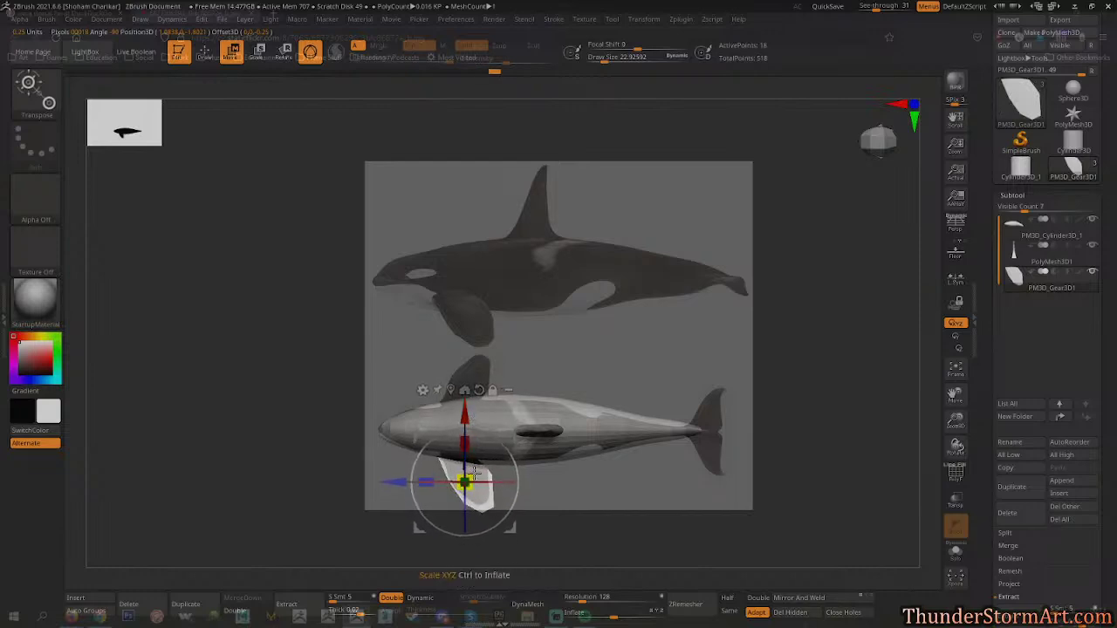
pyautogui.moveTo(471, 472); pyautogui.dragTo(472, 421)
# Compare the flipper with the side-view reference and slide it along X closer to the body.
pyautogui.moveTo(686, 384); pyautogui.dragTo(689, 234)
pyautogui.keyDown('alt'); pyautogui.moveTo(649, 330); pyautogui.dragTo(706, 190); pyautogui.keyUp('alt')
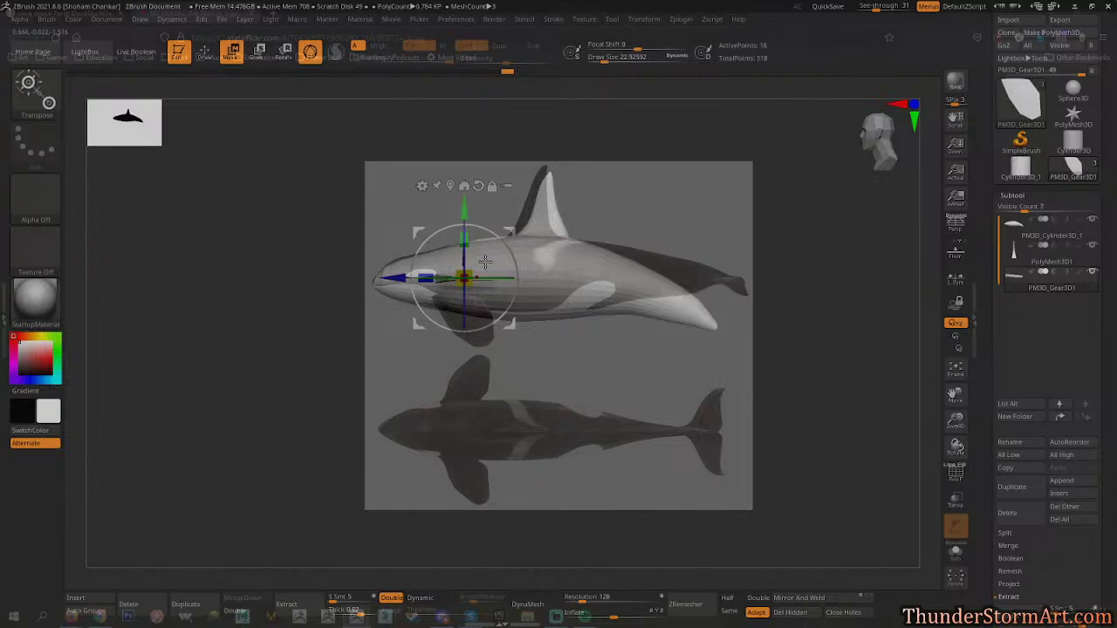
pyautogui.moveTo(681, 226); pyautogui.dragTo(701, 314)
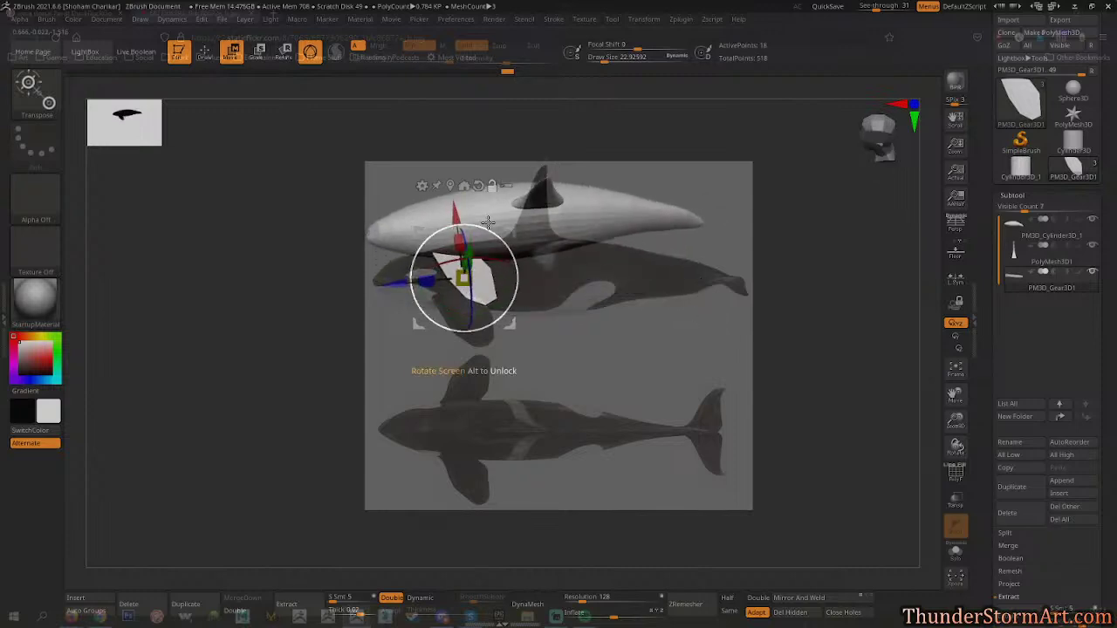
pyautogui.moveTo(454, 214); pyautogui.dragTo(452, 186)
pyautogui.moveTo(583, 307); pyautogui.dragTo(636, 291)
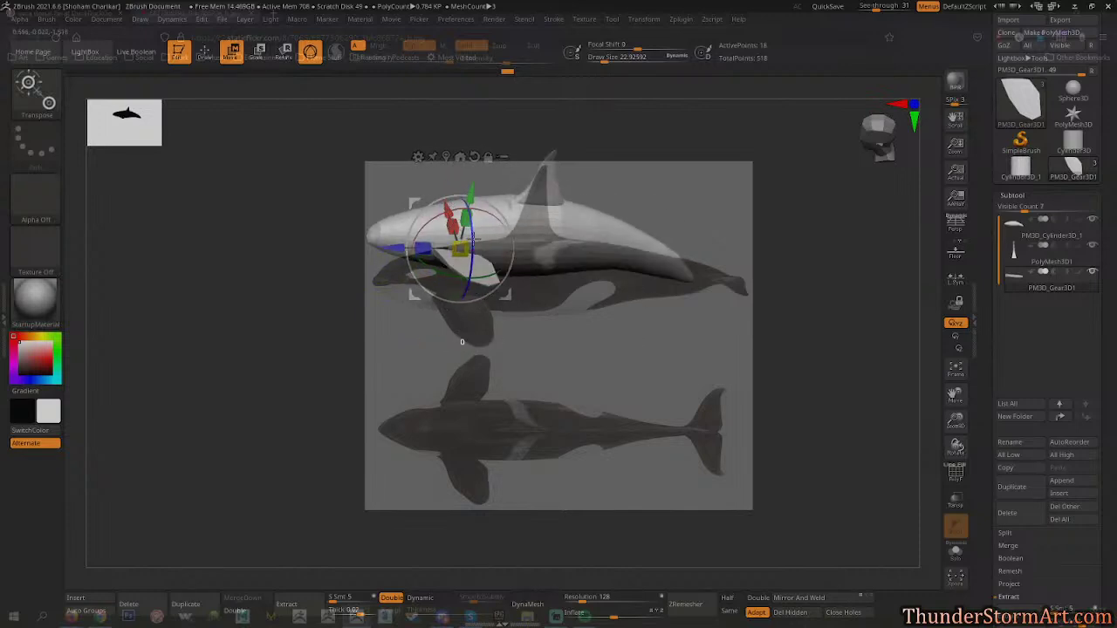
# Tilt the flipper about Z so it slopes downward, reseat it along its X axis and set See-through to 0.
pyautogui.moveTo(472, 269); pyautogui.dragTo(473, 271)
pyautogui.moveTo(559, 325)
pyautogui.mouseDown()
pyautogui.moveTo(551, 337)
pyautogui.moveTo(616, 325)
pyautogui.moveTo(571, 288)
pyautogui.mouseUp()
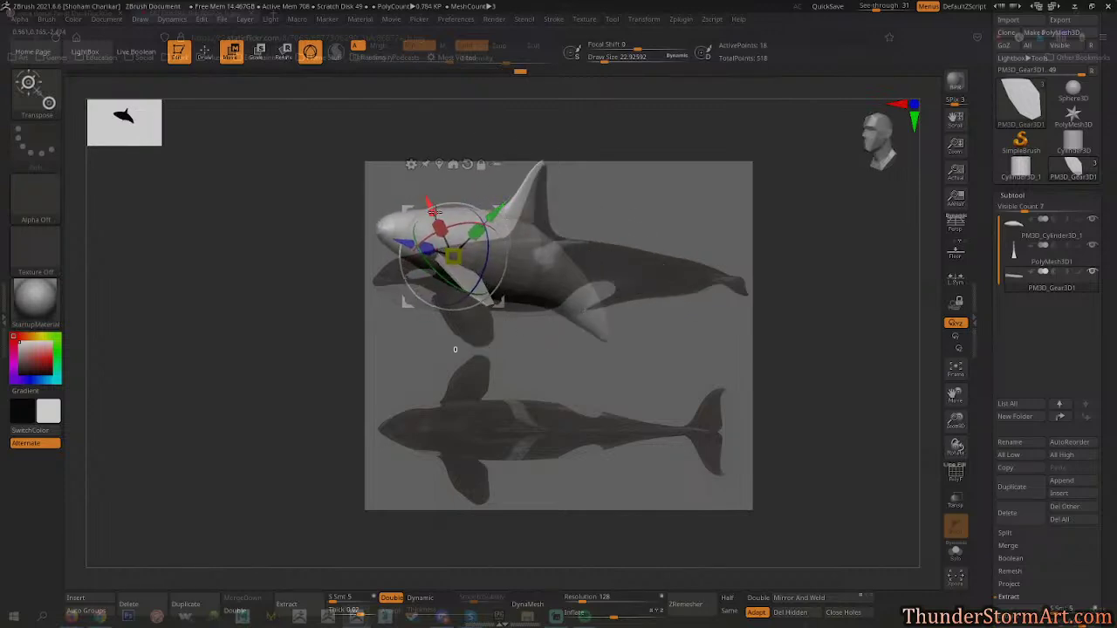
pyautogui.moveTo(437, 215); pyautogui.dragTo(438, 216)
pyautogui.moveTo(602, 349)
pyautogui.mouseDown()
pyautogui.moveTo(686, 331)
pyautogui.moveTo(671, 326)
pyautogui.moveTo(648, 366)
pyautogui.moveTo(594, 362)
pyautogui.moveTo(615, 392)
pyautogui.mouseUp()
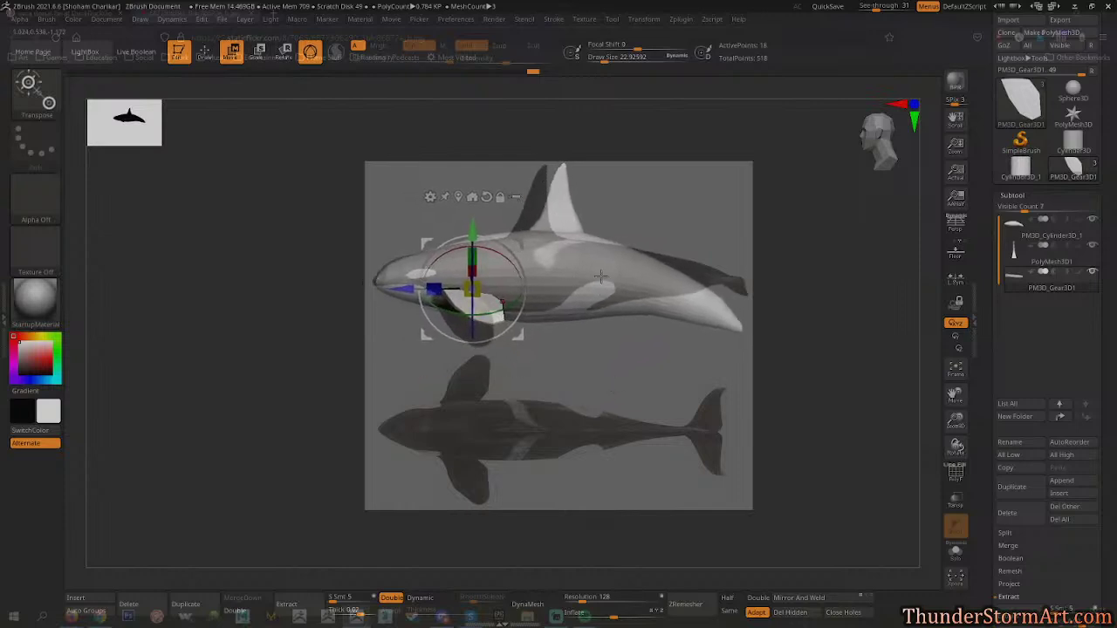
pyautogui.moveTo(875, 7); pyautogui.dragTo(857, 7)
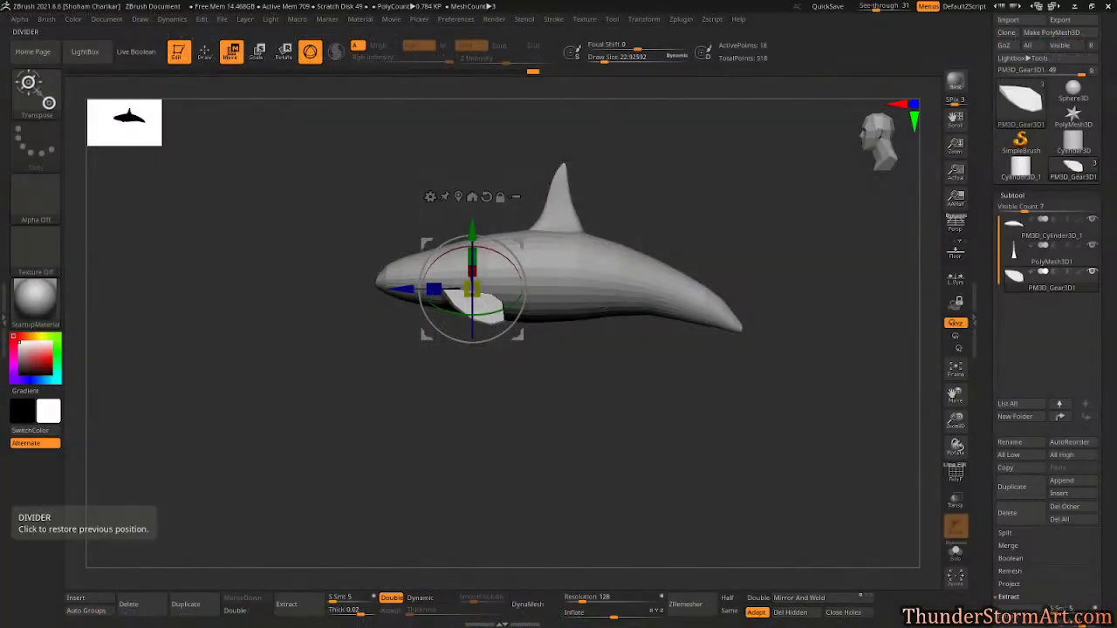
# Line the orca model up with the Type 2 Eastern North Atlantic reference and enlarge the pectoral fin by about 1.13.
pyautogui.hotkey('alt', 'Tab')
pyautogui.hotkey('alt', 'Tab')
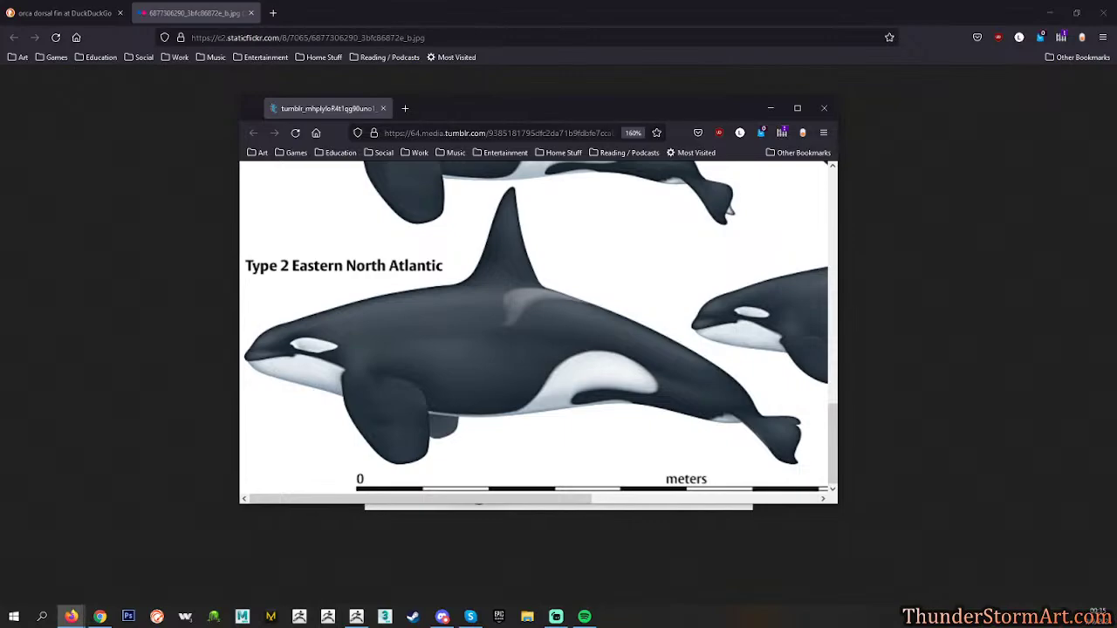
pyautogui.hotkey('alt', 'Tab')
pyautogui.moveTo(590, 393)
pyautogui.keyDown('alt'); pyautogui.mouseDown()
pyautogui.moveTo(522, 446)
pyautogui.moveTo(513, 470)
pyautogui.moveTo(529, 471)
pyautogui.moveTo(509, 464)
pyautogui.mouseUp(); pyautogui.keyUp('alt')
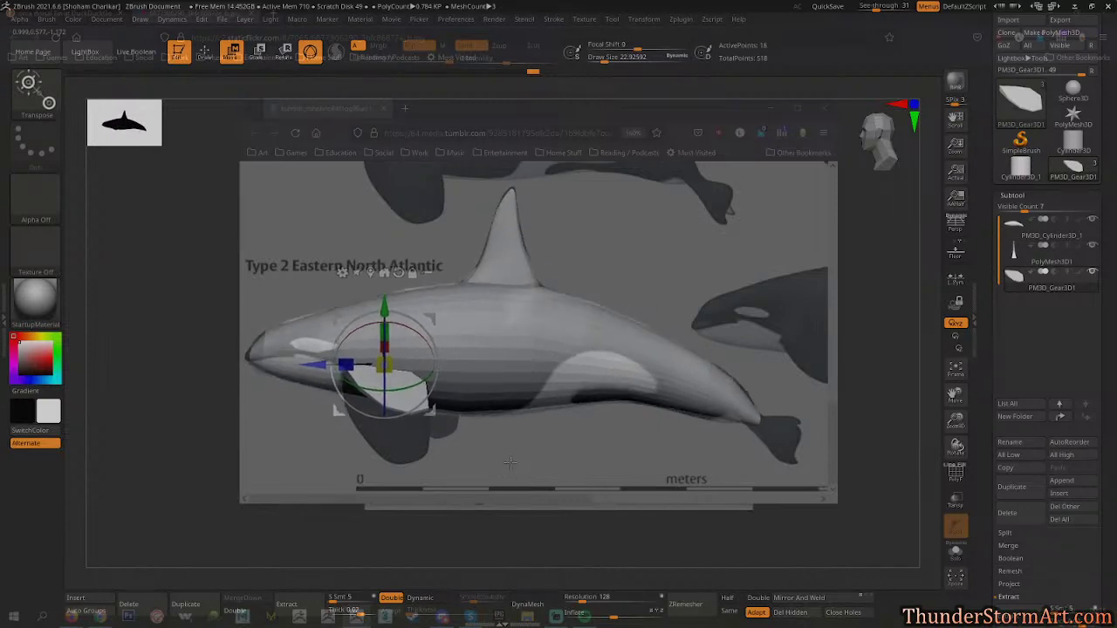
pyautogui.moveTo(384, 382); pyautogui.dragTo(384, 408)
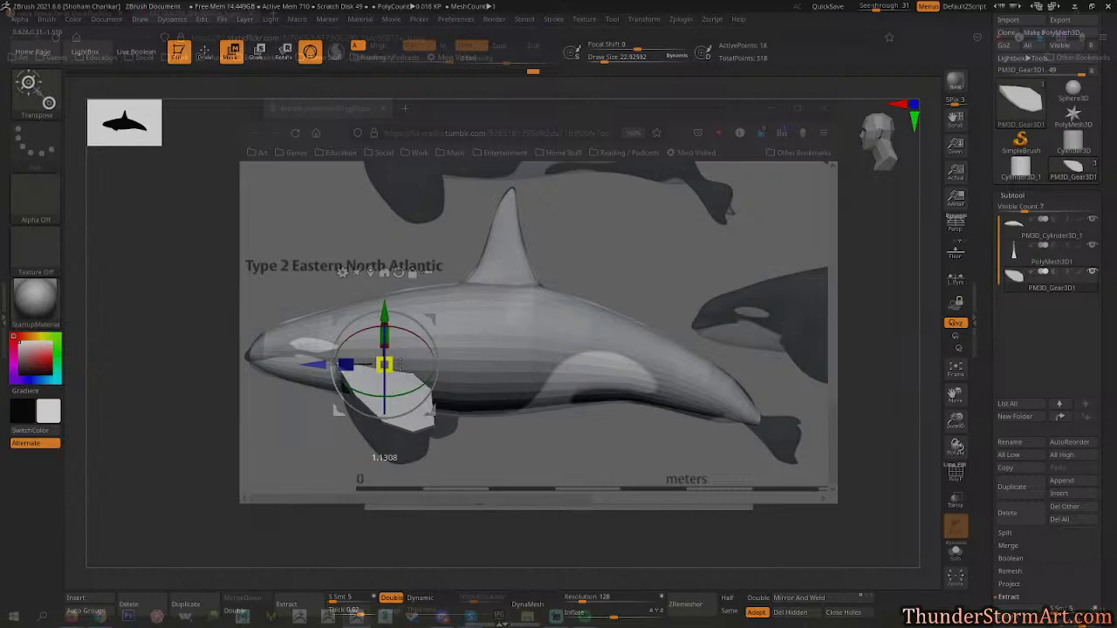
pyautogui.moveTo(397, 371); pyautogui.dragTo(395, 370)
# Move the pectoral fin slightly lower on the body so it sits over the reference flipper.
pyautogui.moveTo(441, 453); pyautogui.dragTo(452, 428)
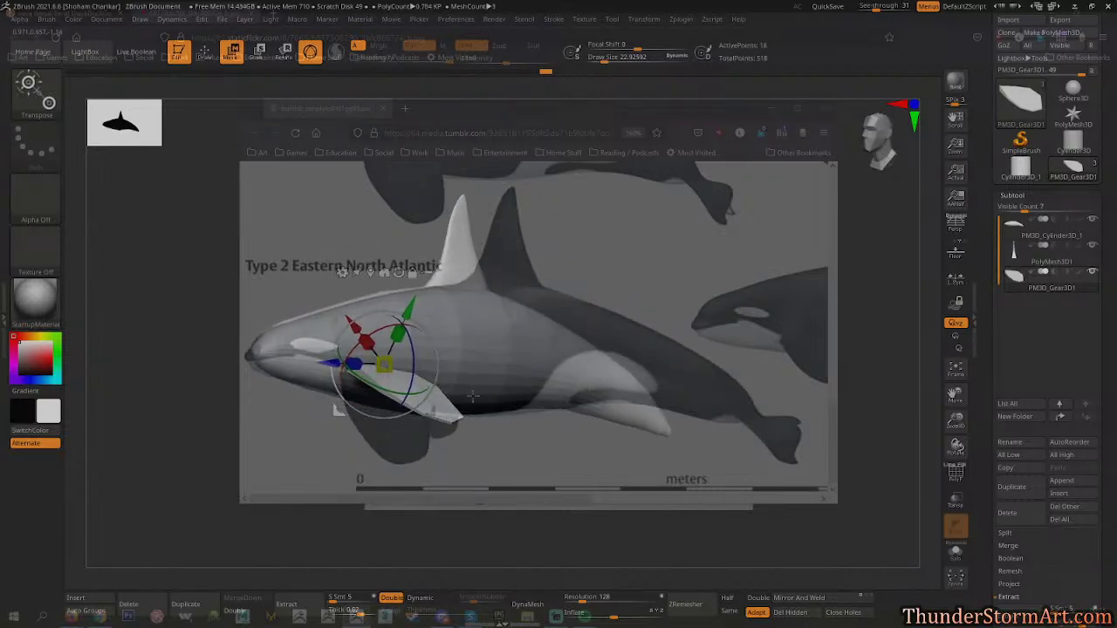
pyautogui.moveTo(408, 310); pyautogui.dragTo(406, 316)
pyautogui.moveTo(464, 428); pyautogui.dragTo(513, 420)
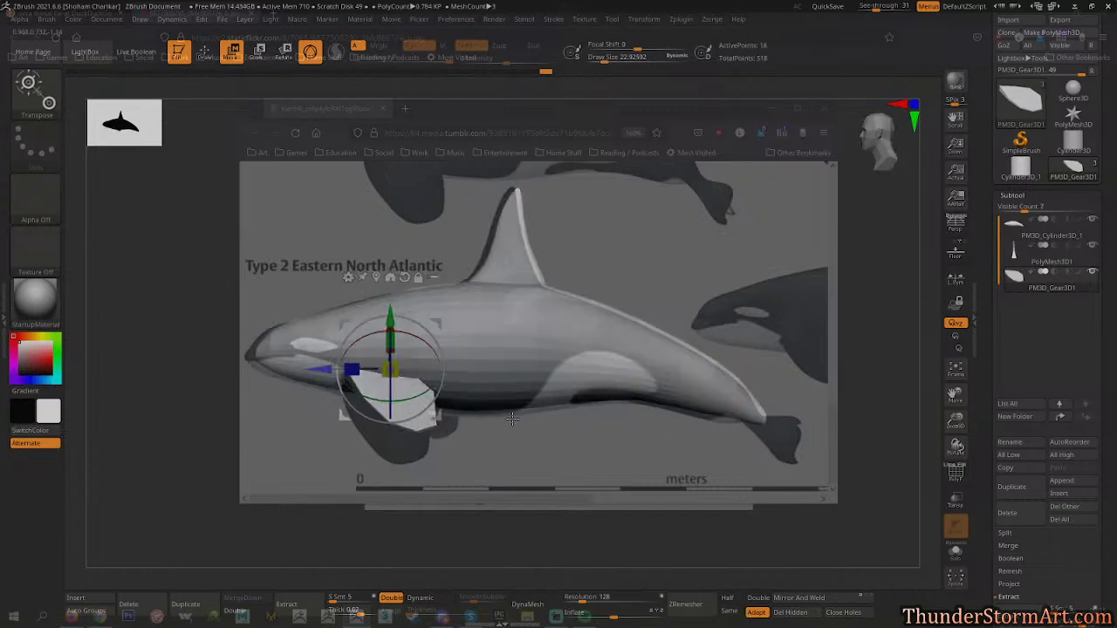
pyautogui.moveTo(388, 316); pyautogui.dragTo(390, 321)
pyautogui.moveTo(520, 436); pyautogui.dragTo(479, 434)
pyautogui.press('q')
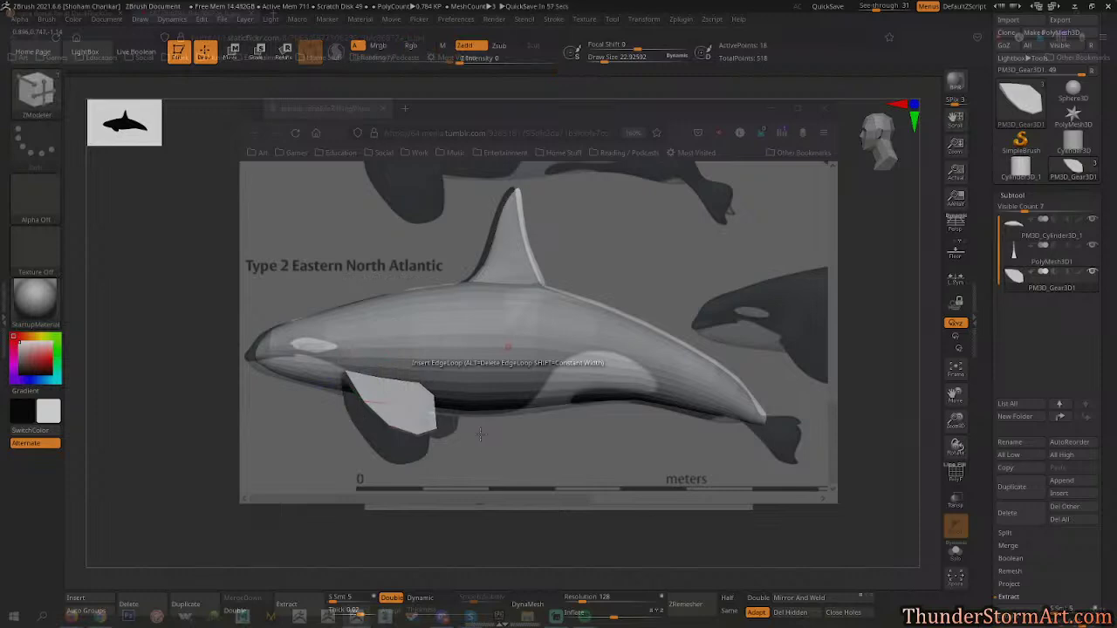
pyautogui.keyDown('alt'); pyautogui.moveTo(505, 425); pyautogui.dragTo(499, 427); pyautogui.keyUp('alt')
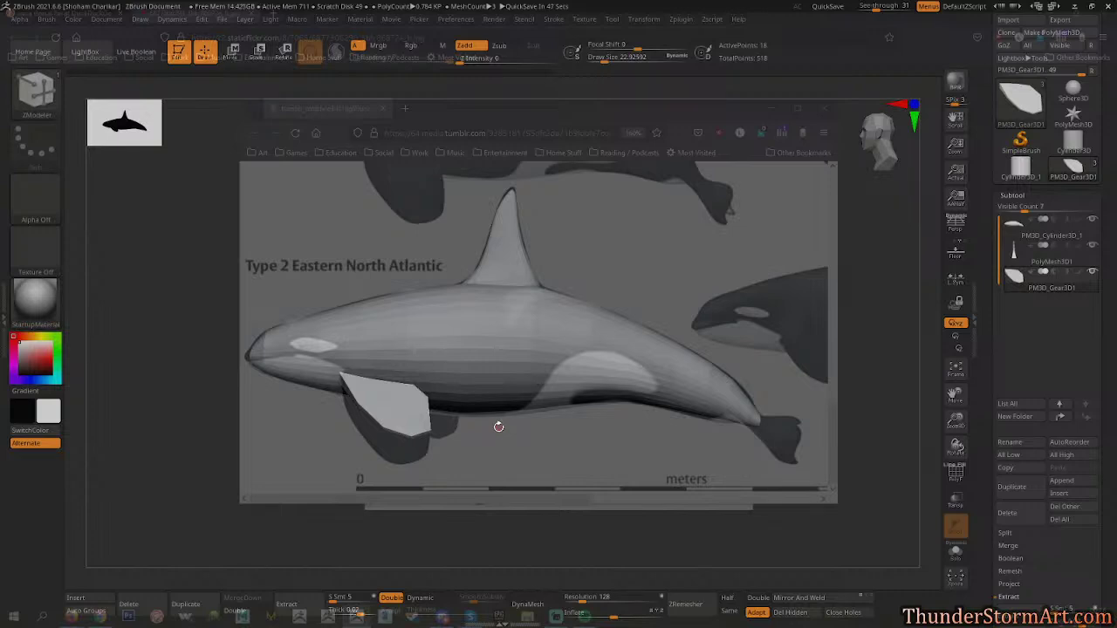
# Activate Dynamic Subdiv on the pectoral fin to smooth its faceted shape.
pyautogui.moveTo(544, 451); pyautogui.dragTo(869, 400)
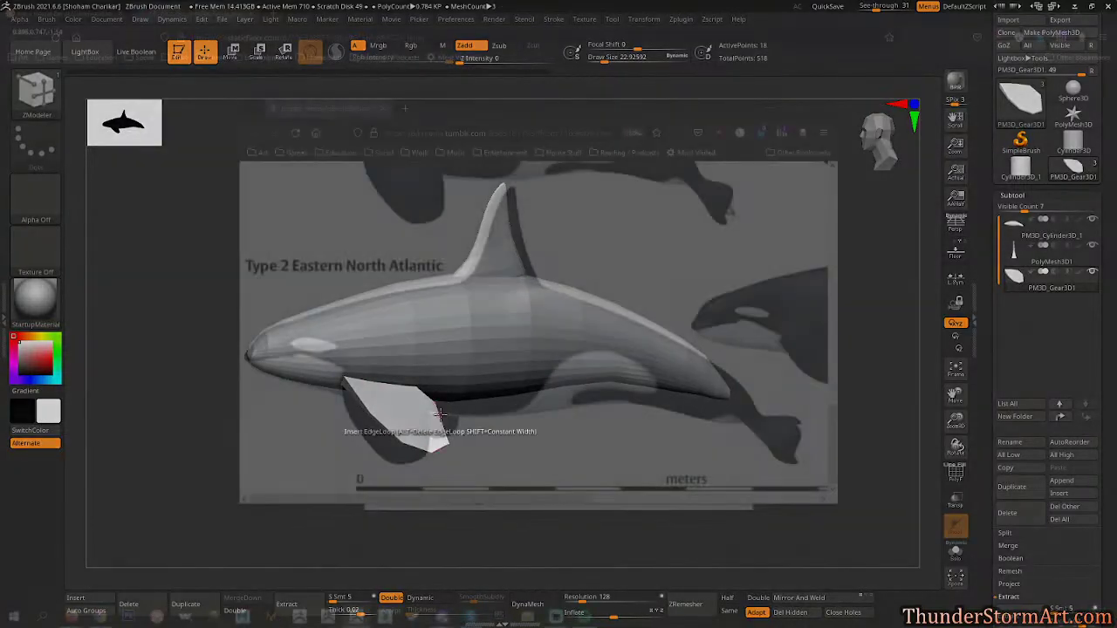
pyautogui.press('d')
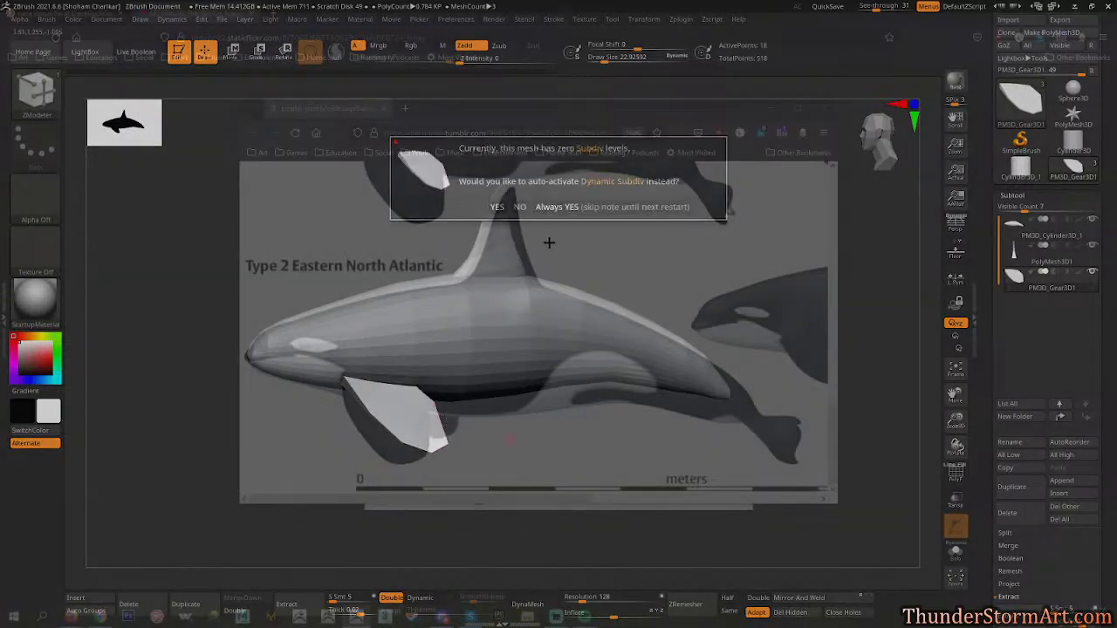
pyautogui.click(499, 207)
pyautogui.moveTo(506, 253)
pyautogui.mouseDown()
pyautogui.moveTo(518, 443)
pyautogui.moveTo(629, 446)
pyautogui.moveTo(629, 402)
pyautogui.moveTo(618, 415)
pyautogui.moveTo(618, 404)
pyautogui.mouseUp()
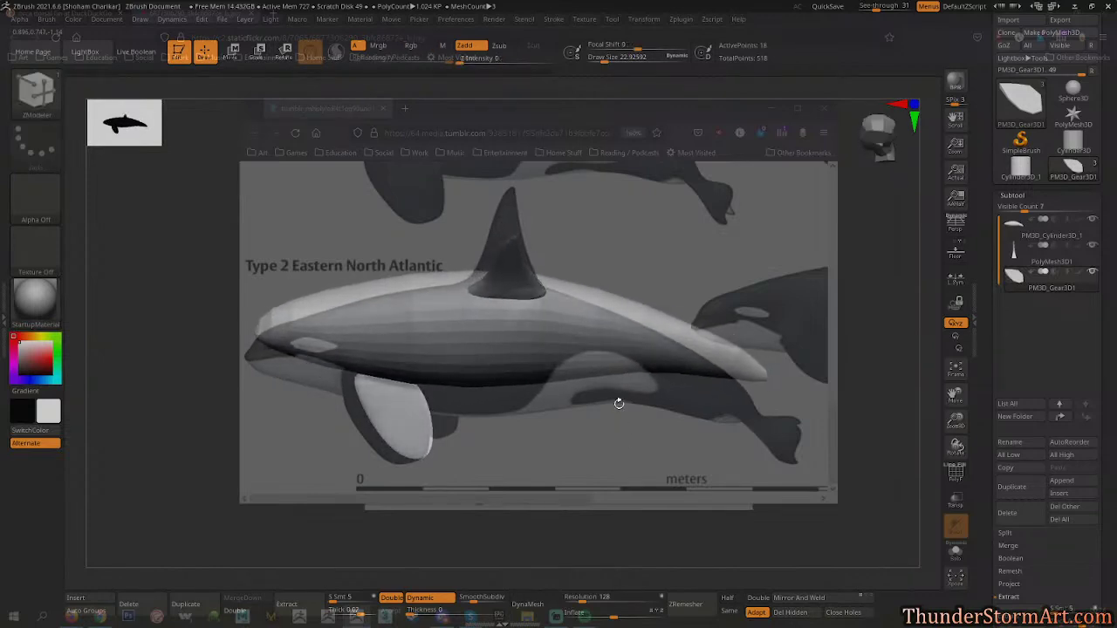
# Reshape the pectoral fin with the Move brush at a draw size of about 421, following the reference flipper's outline.
pyautogui.press('b')
pyautogui.press('m')
pyautogui.press('v')
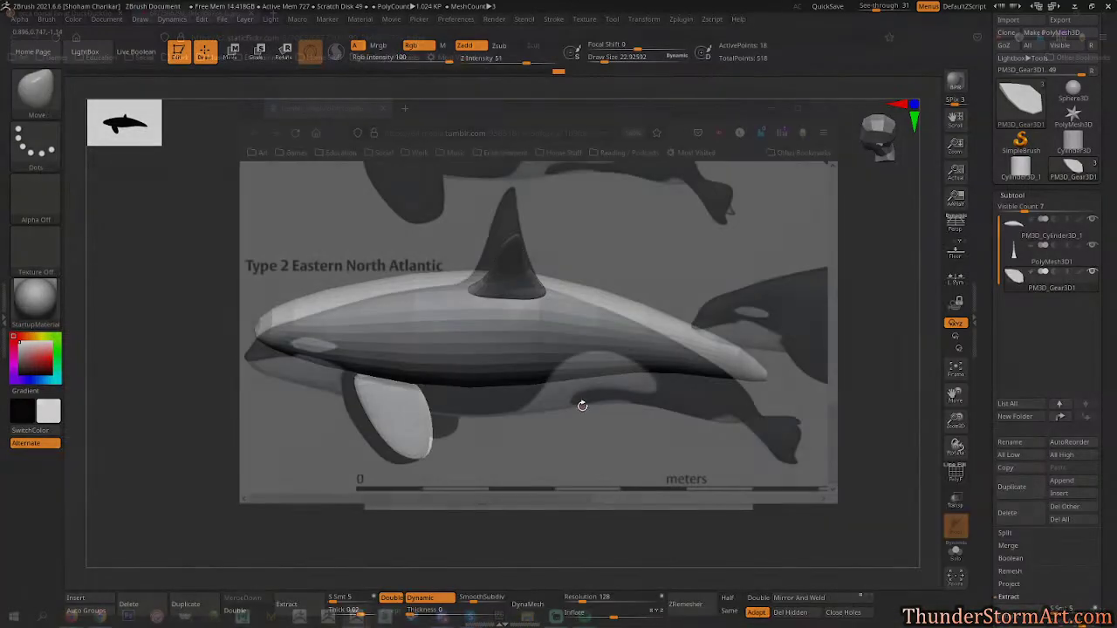
pyautogui.press('s')
pyautogui.moveTo(588, 416); pyautogui.dragTo(632, 419)
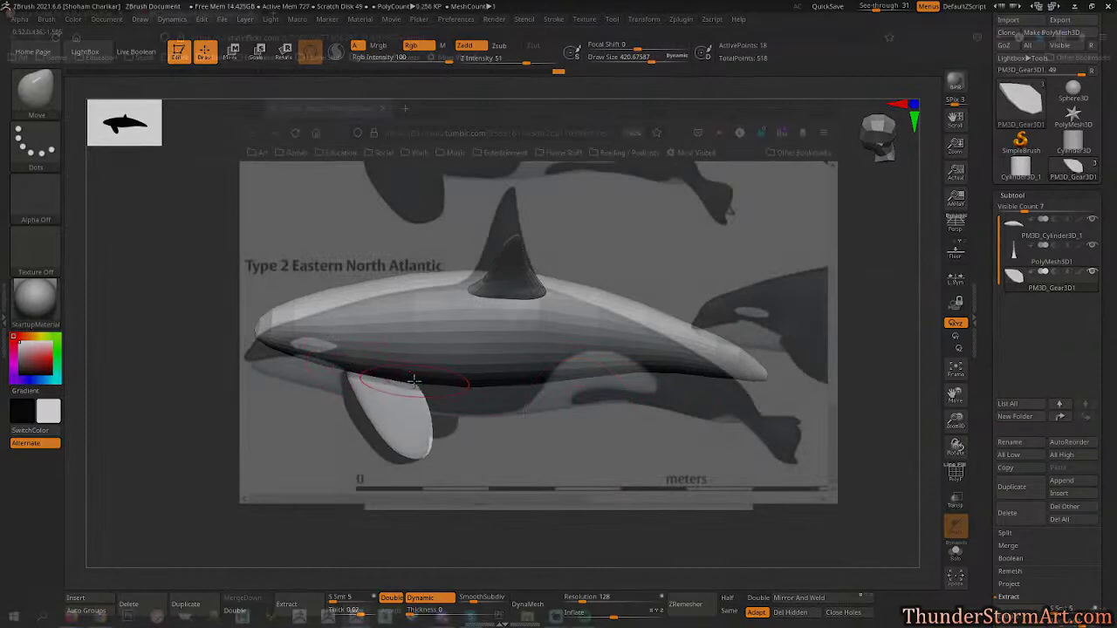
pyautogui.moveTo(411, 400); pyautogui.dragTo(428, 401)
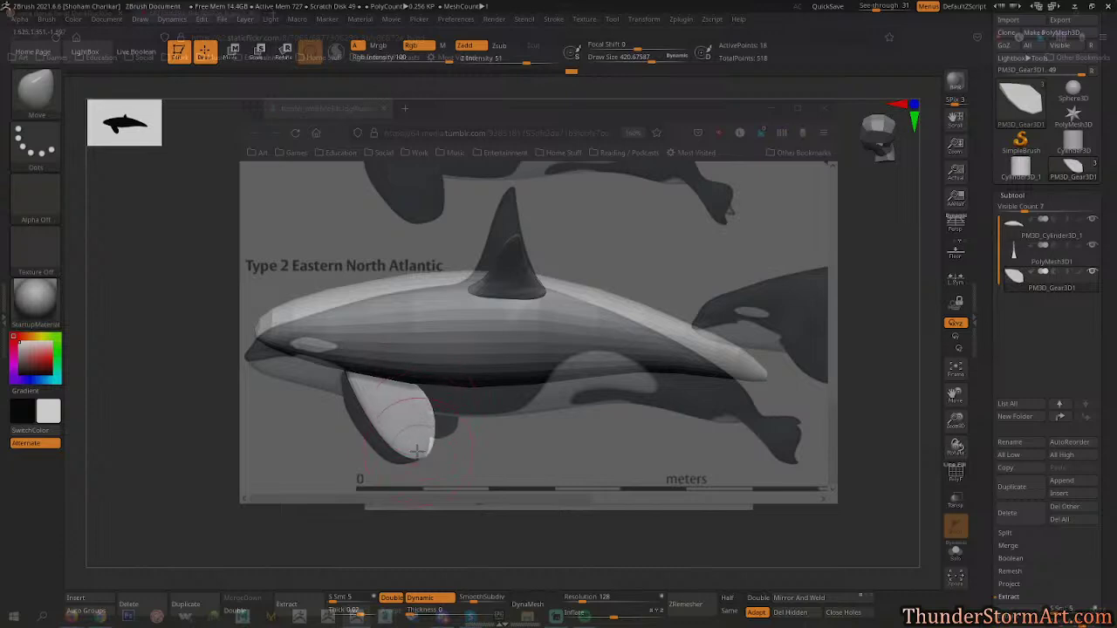
pyautogui.moveTo(393, 438); pyautogui.dragTo(351, 394)
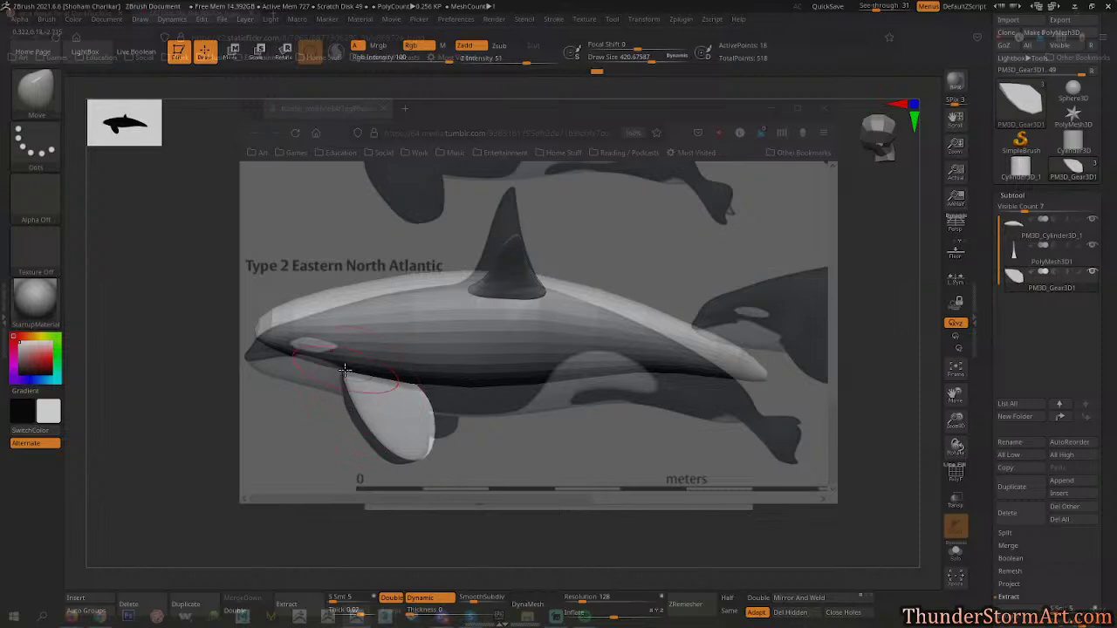
pyautogui.moveTo(521, 434); pyautogui.dragTo(508, 442)
pyautogui.moveTo(384, 460); pyautogui.dragTo(420, 445)
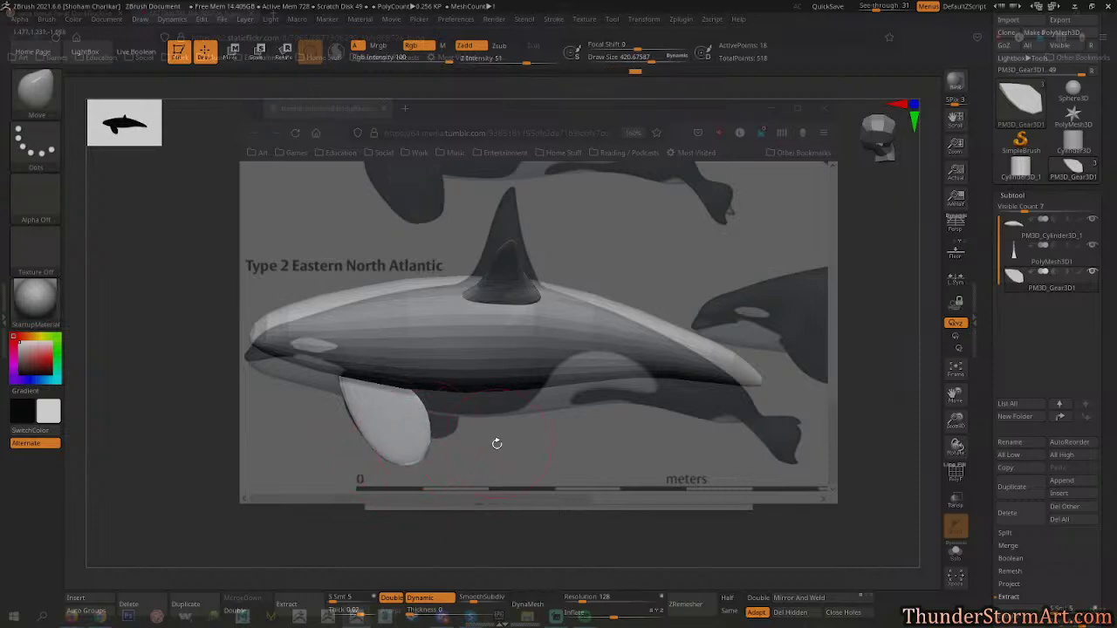
# Refine the pectoral fin's edges against the reference with the Move brush at a draw size of about 182.
pyautogui.press('s')
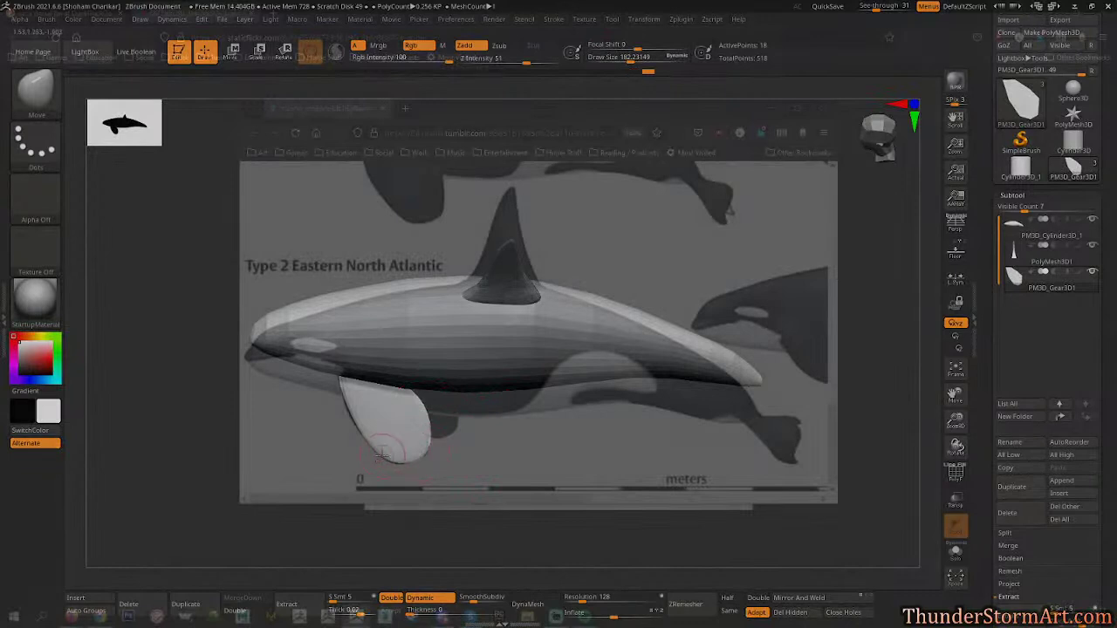
pyautogui.moveTo(348, 414)
pyautogui.mouseDown()
pyautogui.moveTo(360, 437)
pyautogui.moveTo(467, 384)
pyautogui.moveTo(431, 408)
pyautogui.mouseUp()
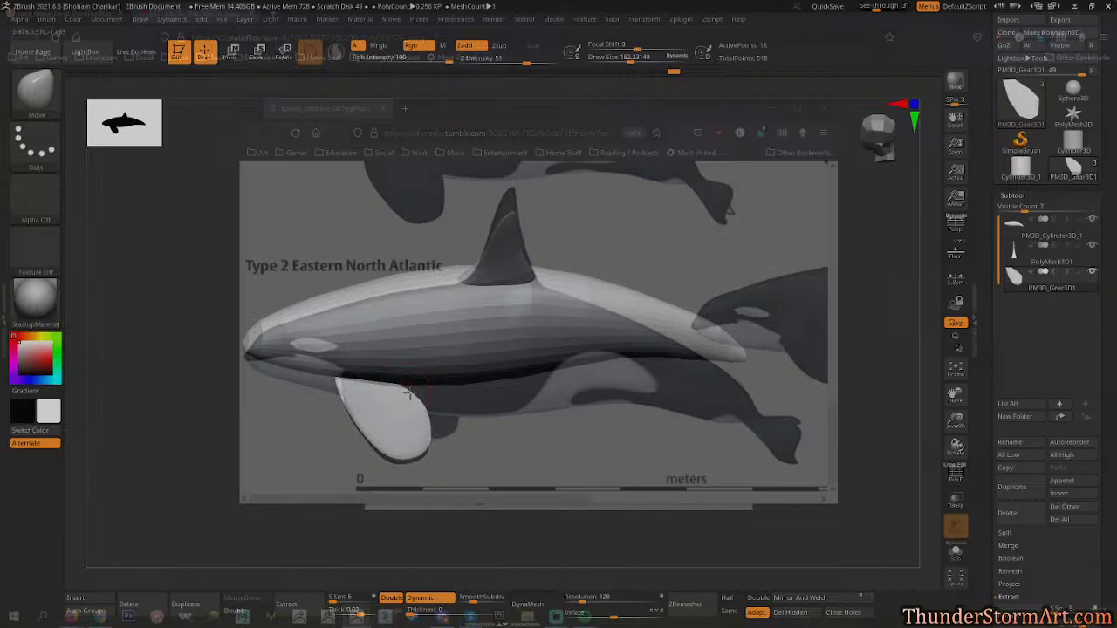
pyautogui.moveTo(497, 436); pyautogui.dragTo(535, 388)
# Thicken the pectoral fin by scaling it across its flat sides.
pyautogui.moveTo(488, 365); pyautogui.dragTo(546, 398, button='right')
pyautogui.press('w')
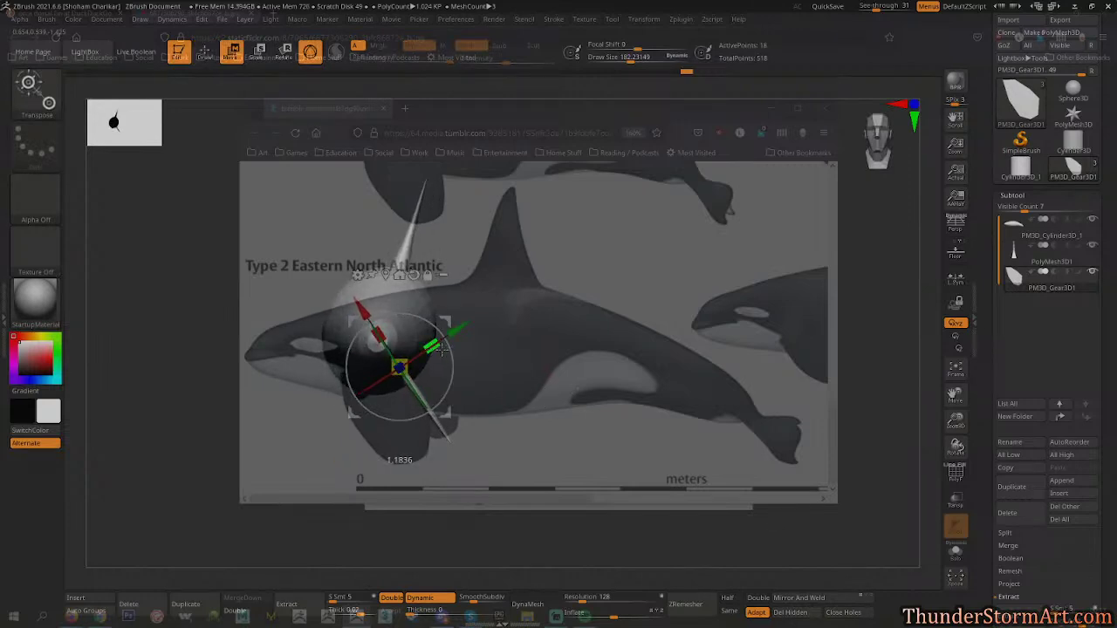
pyautogui.moveTo(629, 411); pyautogui.dragTo(525, 344, button='right')
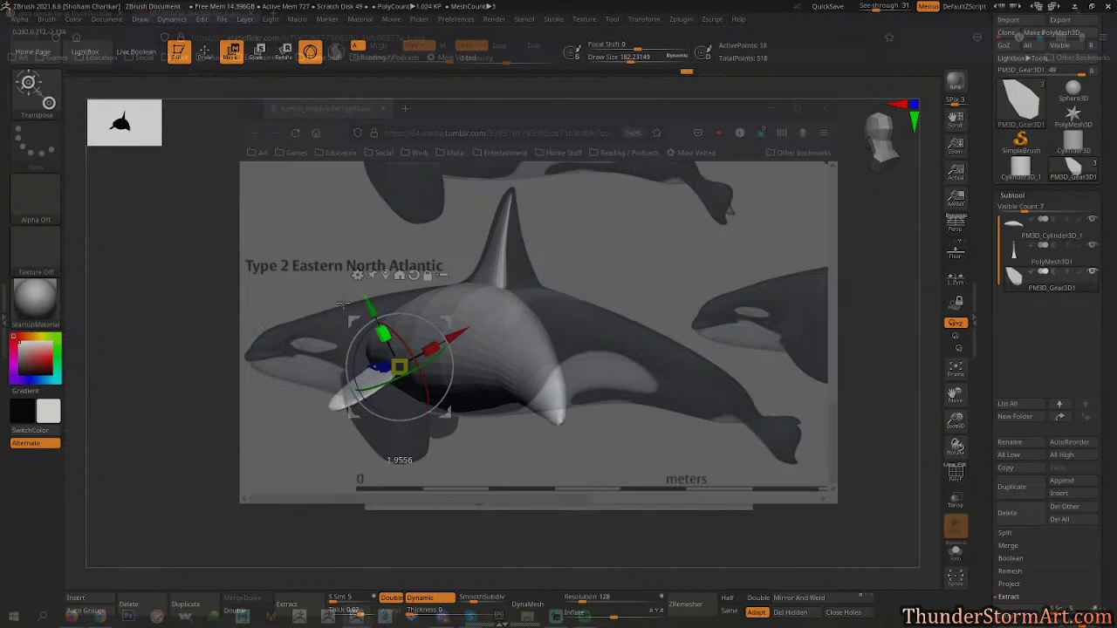
pyautogui.moveTo(345, 322); pyautogui.dragTo(541, 427, button='right')
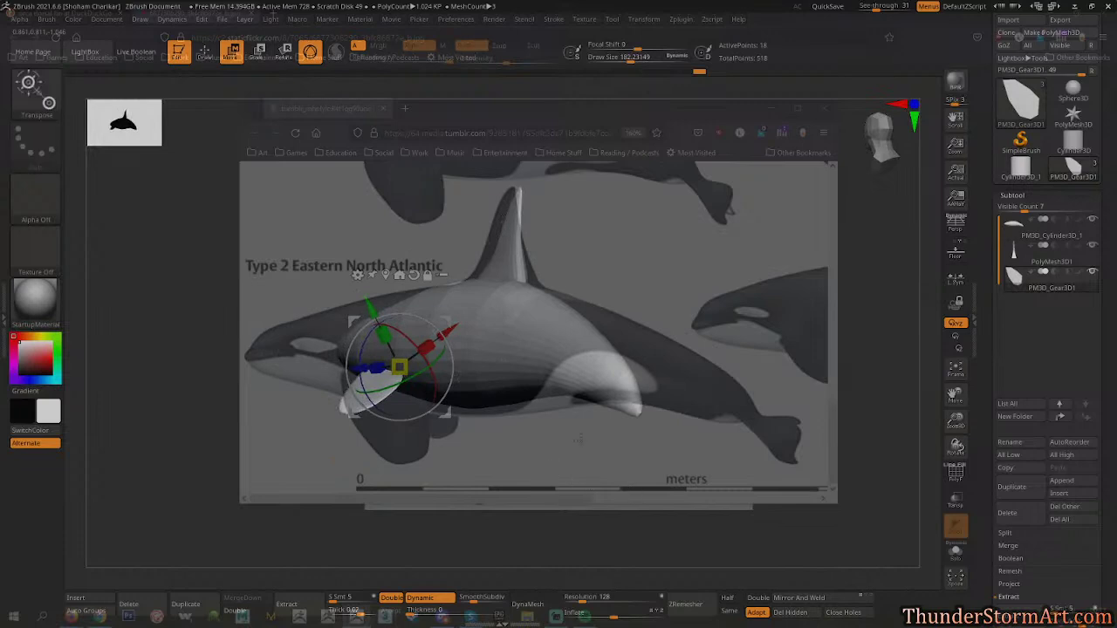
pyautogui.press('q')
# Set See-through to 0 to hide the reference and make the orca body the active subtool.
pyautogui.moveTo(696, 347); pyautogui.dragTo(686, 299, button='right')
pyautogui.moveTo(875, 7); pyautogui.dragTo(851, 6)
pyautogui.moveTo(737, 192); pyautogui.dragTo(720, 257, button='right')
pyautogui.keyDown('alt'); pyautogui.click(505, 324); pyautogui.keyUp('alt')
pyautogui.moveTo(668, 305); pyautogui.dragTo(686, 292, button='right')
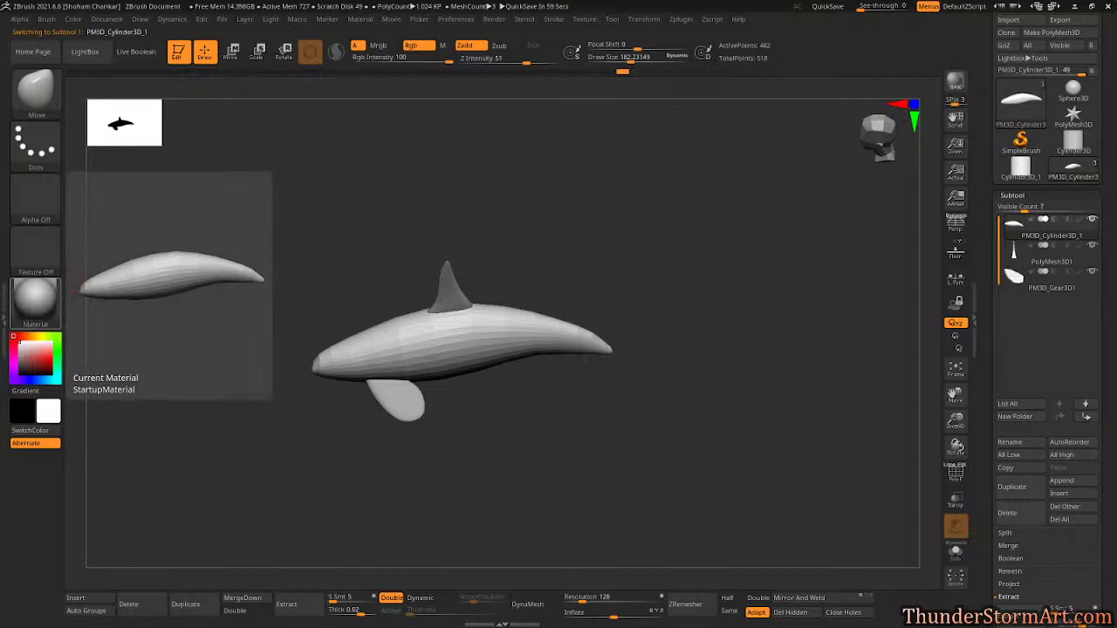
# Examine the orca's body, dorsal fin and pectoral fin from the front and side.
pyautogui.moveTo(724, 445); pyautogui.dragTo(750, 438)
pyautogui.keyDown('alt'); pyautogui.moveTo(637, 341); pyautogui.dragTo(736, 472); pyautogui.keyUp('alt')
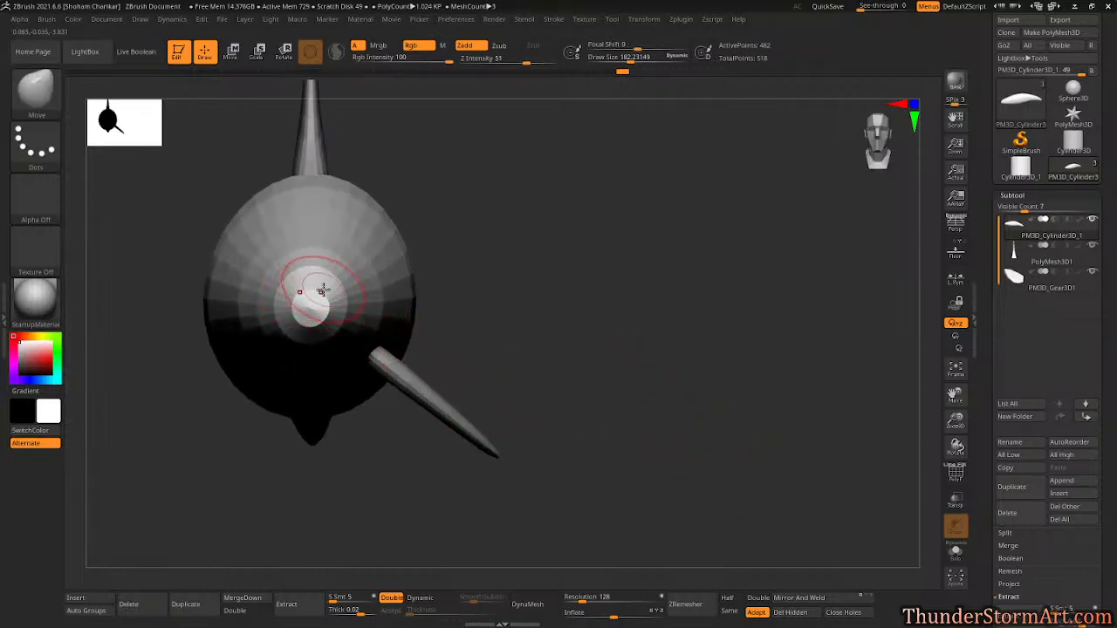
pyautogui.keyDown('alt'); pyautogui.moveTo(685, 370); pyautogui.dragTo(691, 277); pyautogui.keyUp('alt')
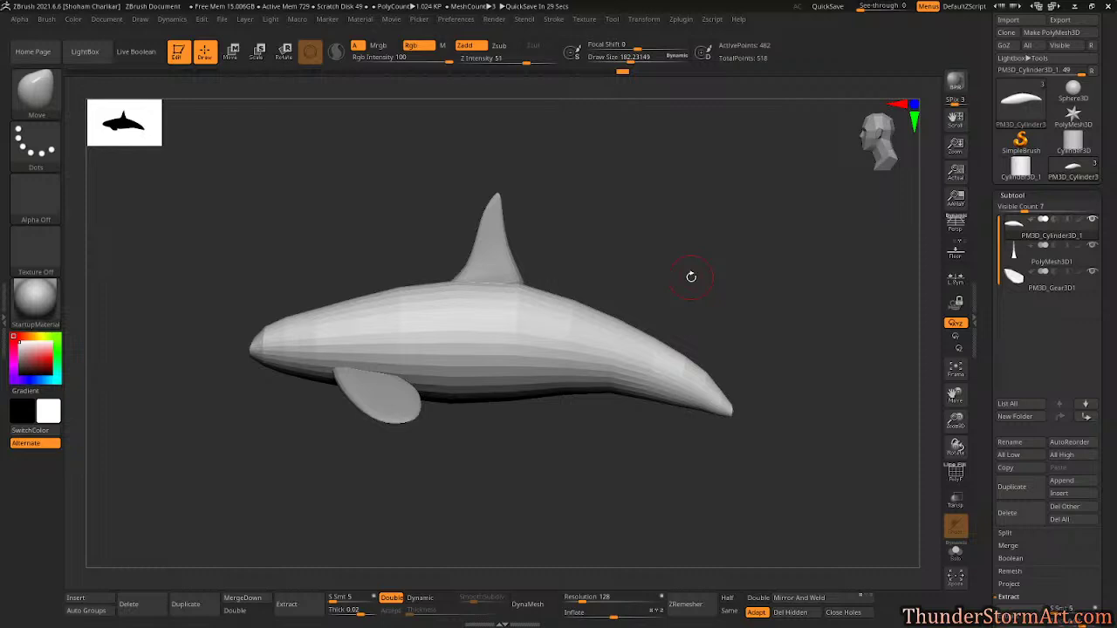
pyautogui.moveTo(692, 277)
pyautogui.mouseDown()
pyautogui.moveTo(711, 299)
pyautogui.moveTo(748, 299)
pyautogui.moveTo(732, 300)
pyautogui.moveTo(742, 300)
pyautogui.moveTo(722, 237)
pyautogui.moveTo(736, 302)
pyautogui.moveTo(663, 288)
pyautogui.moveTo(664, 253)
pyautogui.moveTo(739, 256)
pyautogui.moveTo(706, 249)
pyautogui.moveTo(723, 259)
pyautogui.mouseUp()
pyautogui.press('space')
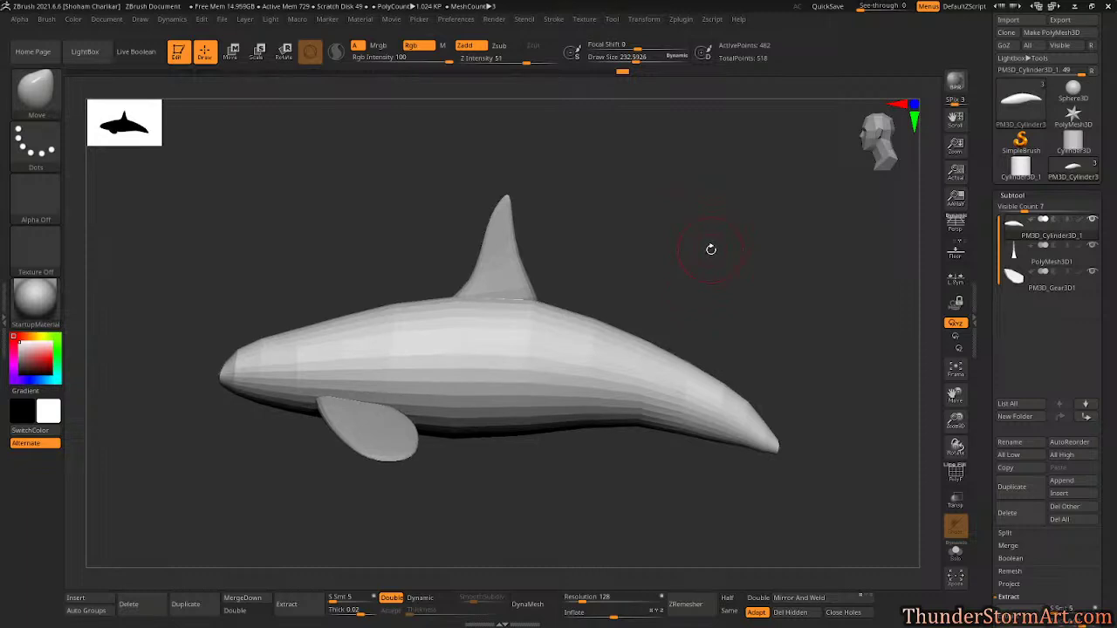
pyautogui.moveTo(1113, 433); pyautogui.dragTo(1115, 285)
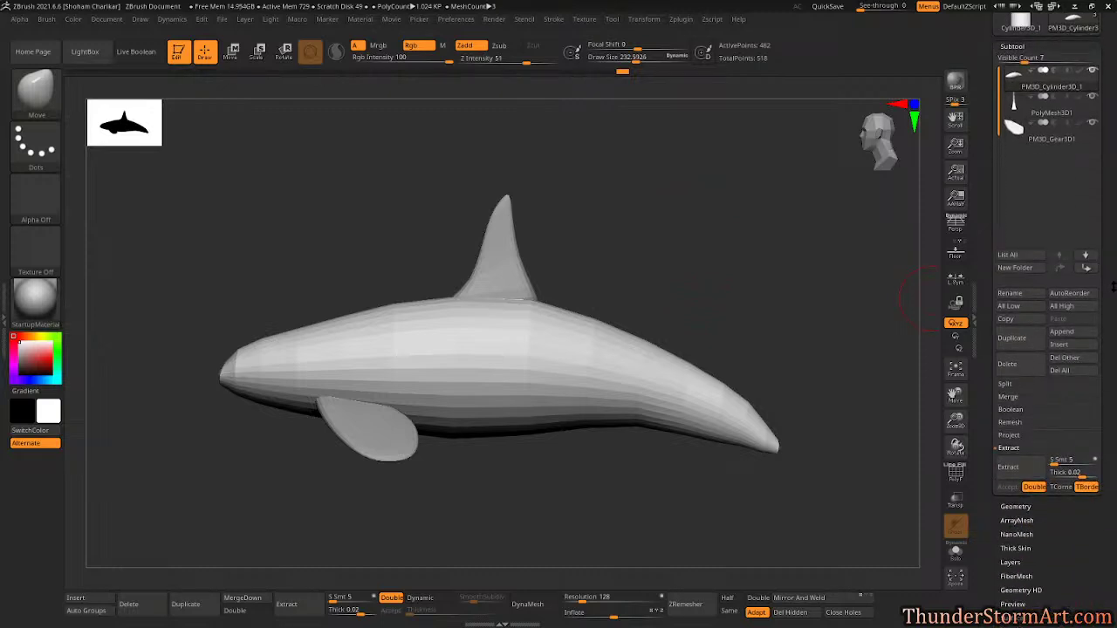
pyautogui.moveTo(749, 273)
pyautogui.mouseDown()
pyautogui.moveTo(739, 282)
pyautogui.moveTo(746, 267)
pyautogui.moveTo(755, 284)
pyautogui.moveTo(680, 280)
pyautogui.moveTo(742, 272)
pyautogui.moveTo(738, 280)
pyautogui.mouseUp()
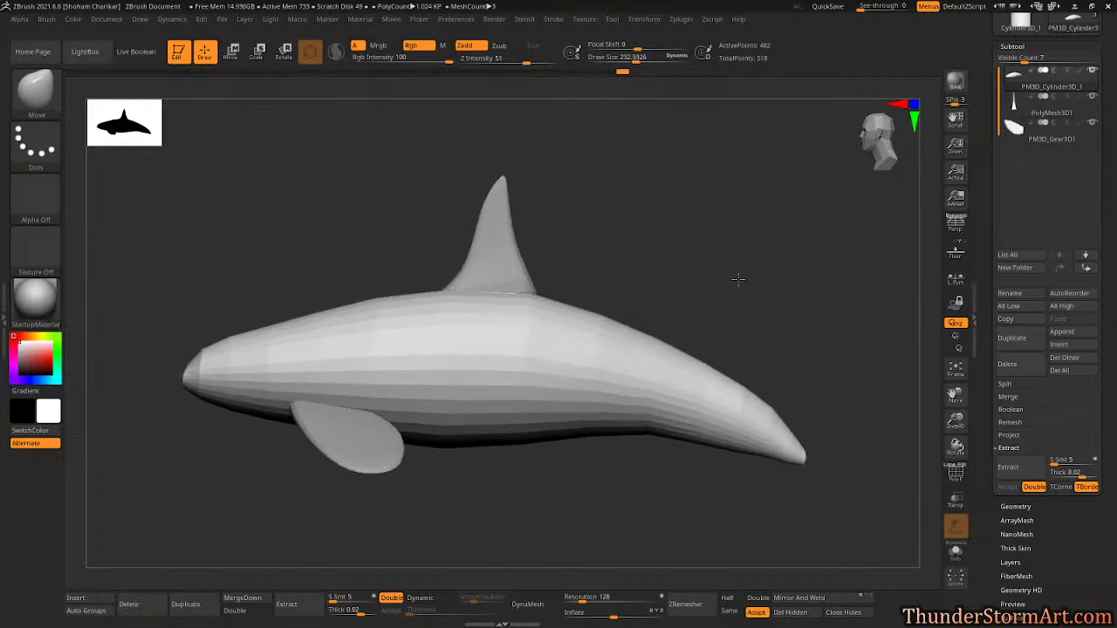
pyautogui.scroll(-1, 1113, 378)
pyautogui.moveTo(808, 305); pyautogui.dragTo(773, 292)
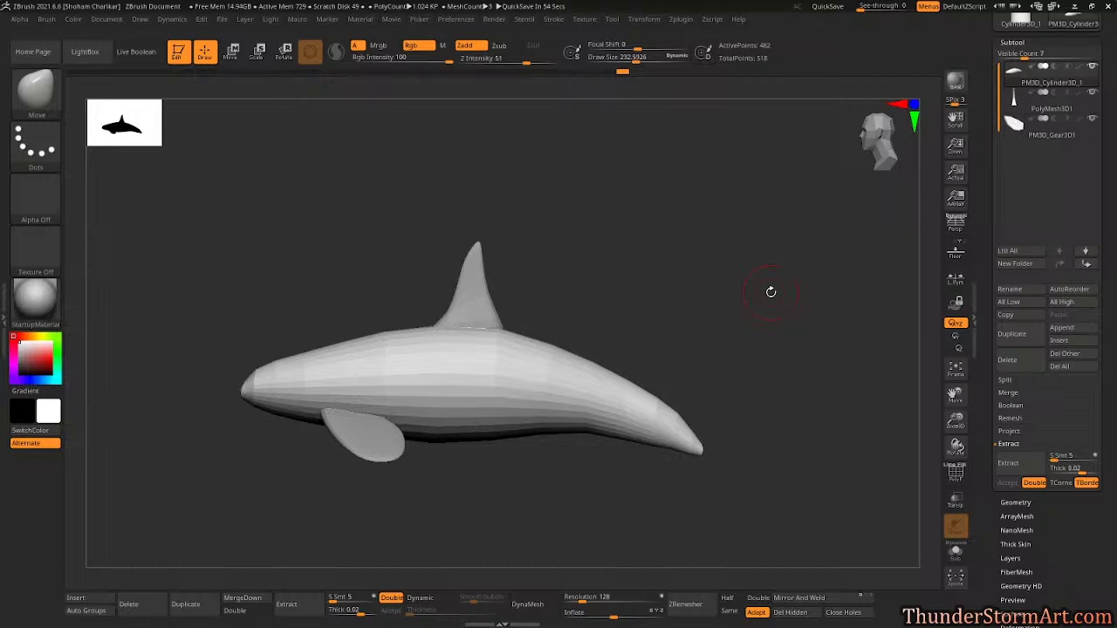
# Adjust the tail end of the orca body with the Move brush at a draw size of about 323.
pyautogui.moveTo(763, 302); pyautogui.dragTo(708, 446)
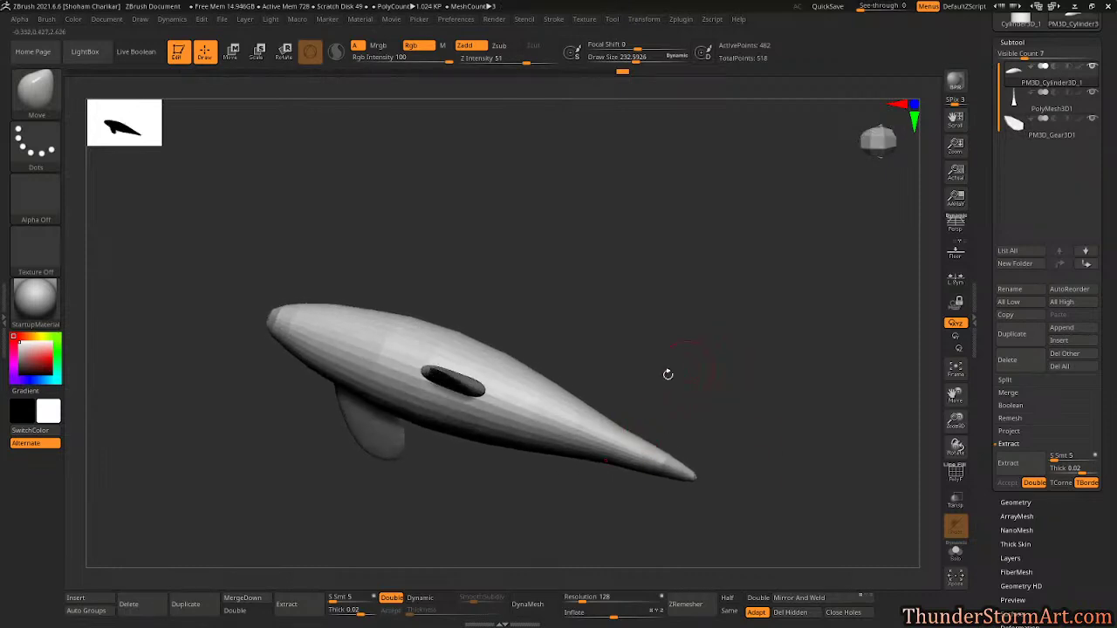
pyautogui.press('s')
pyautogui.moveTo(689, 344); pyautogui.dragTo(697, 343)
pyautogui.moveTo(721, 387); pyautogui.dragTo(715, 396)
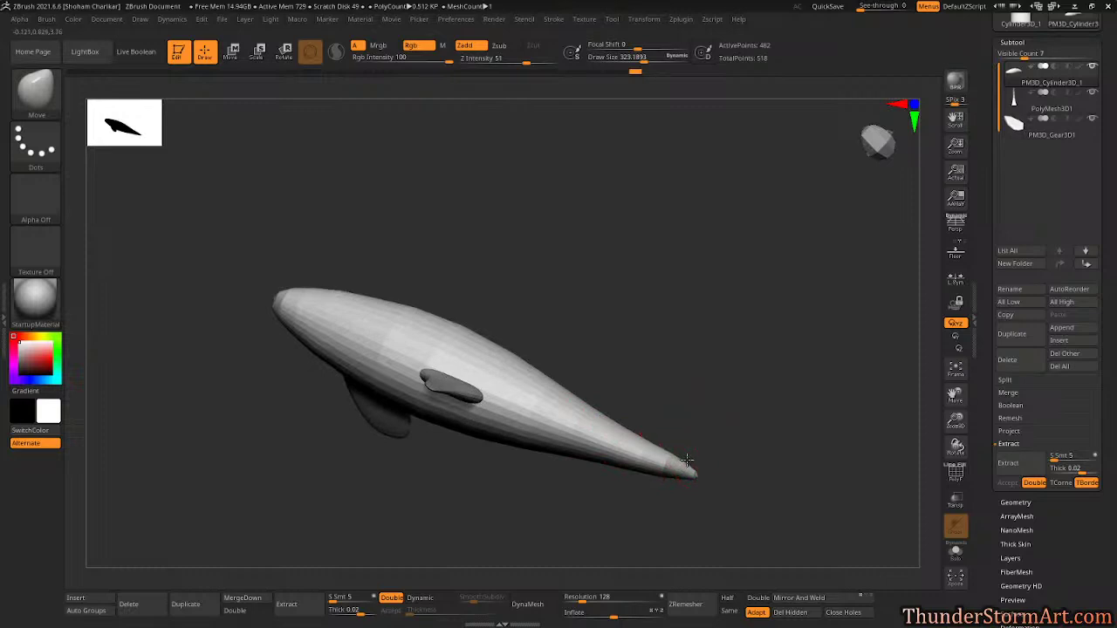
pyautogui.moveTo(704, 471); pyautogui.dragTo(621, 319)
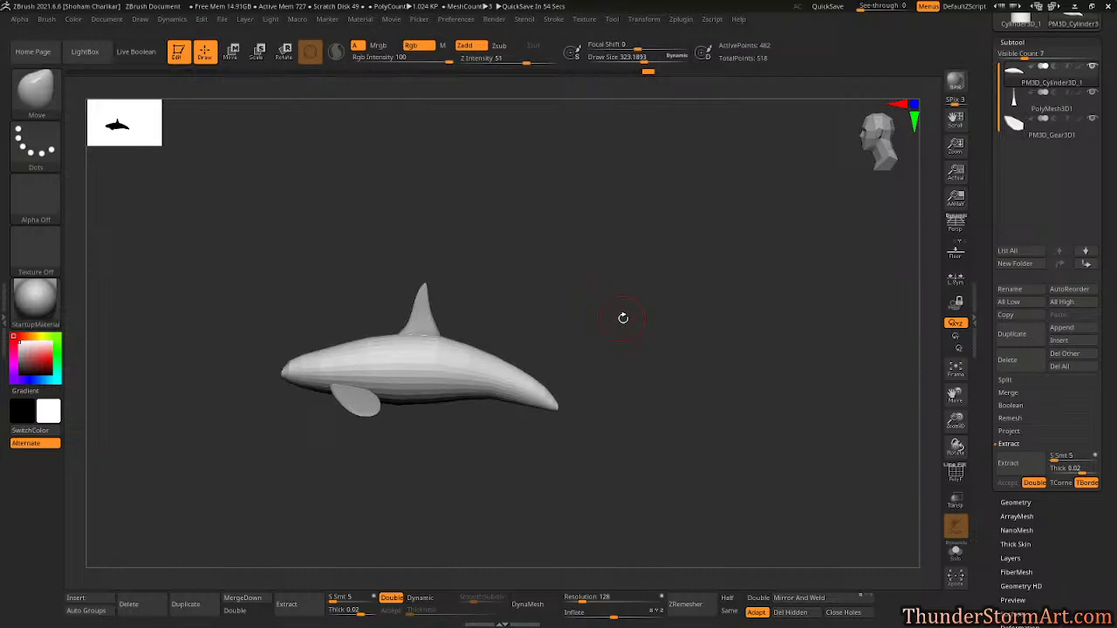
# Insert a Spiral3D mesh as a new subtool directly below the orca body in the subtool list.
pyautogui.moveTo(1109, 155); pyautogui.dragTo(1108, 363)
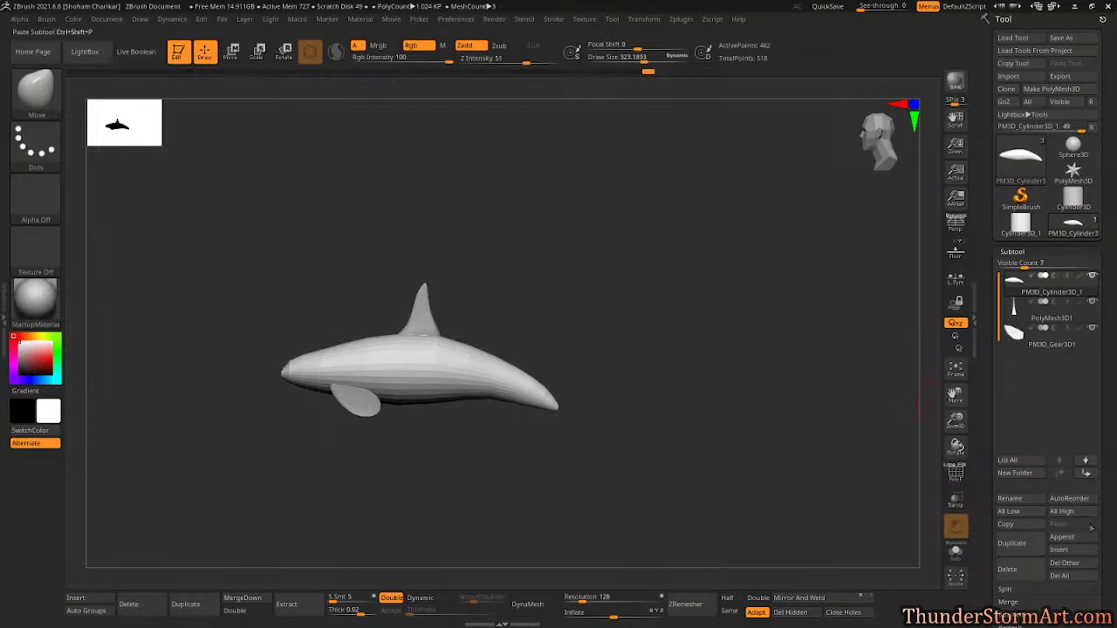
pyautogui.click(1070, 552)
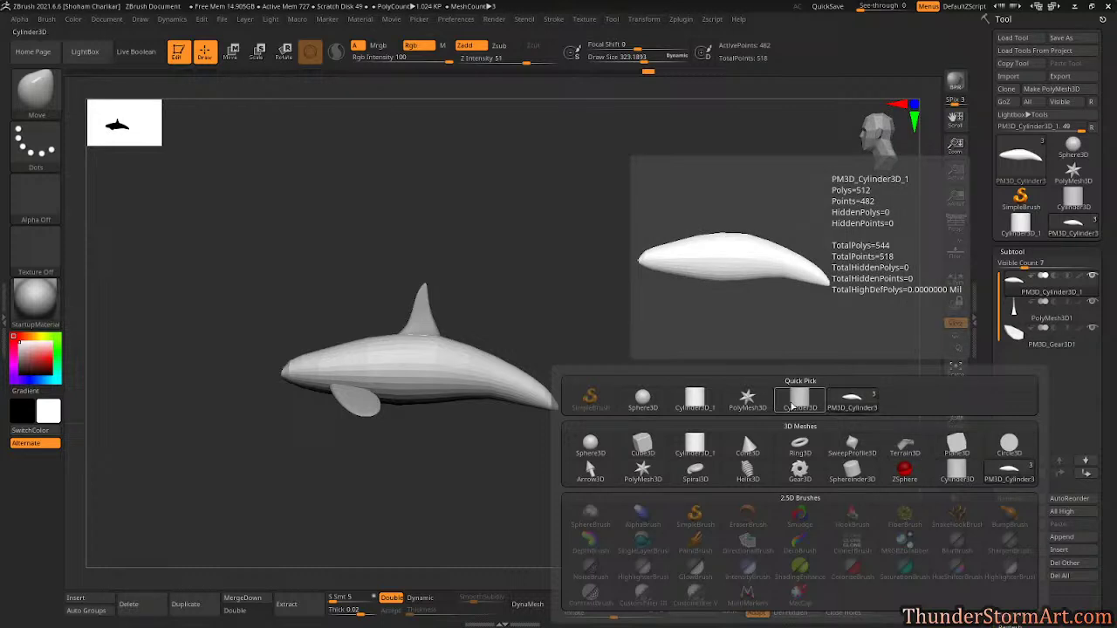
pyautogui.click(694, 472)
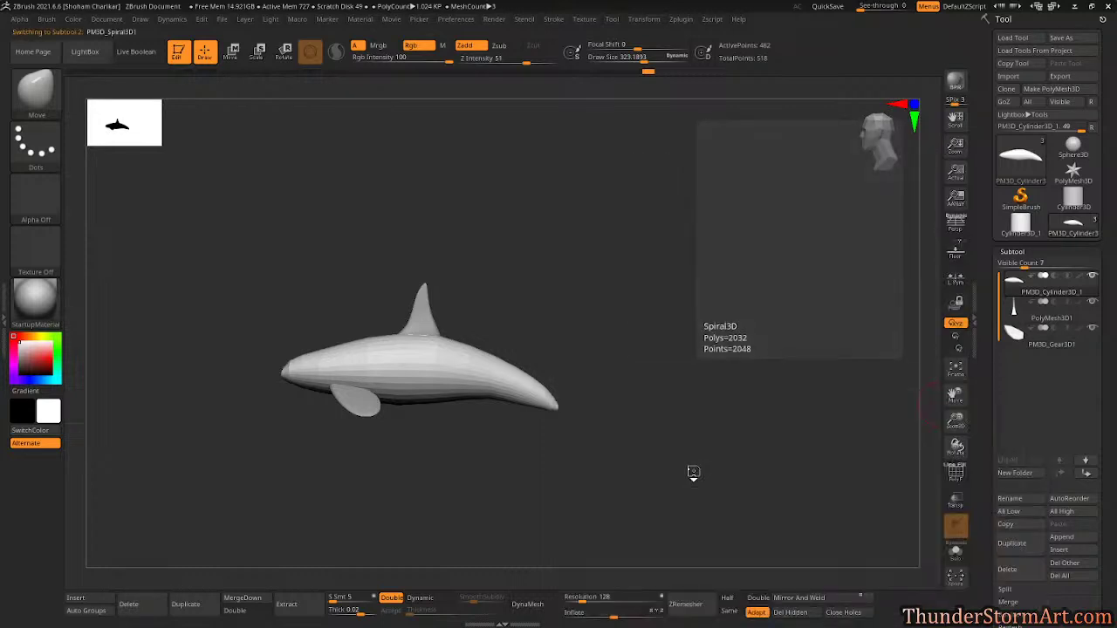
pyautogui.moveTo(690, 346)
pyautogui.mouseDown()
pyautogui.moveTo(690, 473)
pyautogui.moveTo(693, 374)
pyautogui.mouseUp()
pyautogui.moveTo(591, 339)
pyautogui.mouseDown()
pyautogui.moveTo(581, 392)
pyautogui.moveTo(588, 357)
pyautogui.mouseUp()
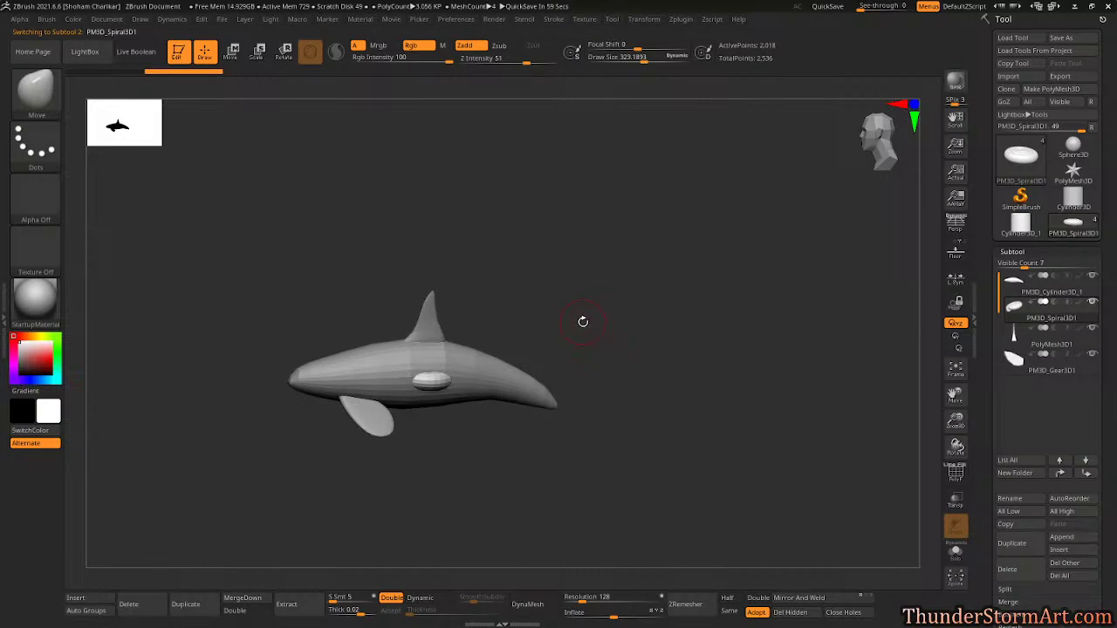
pyautogui.moveTo(576, 324); pyautogui.dragTo(566, 369)
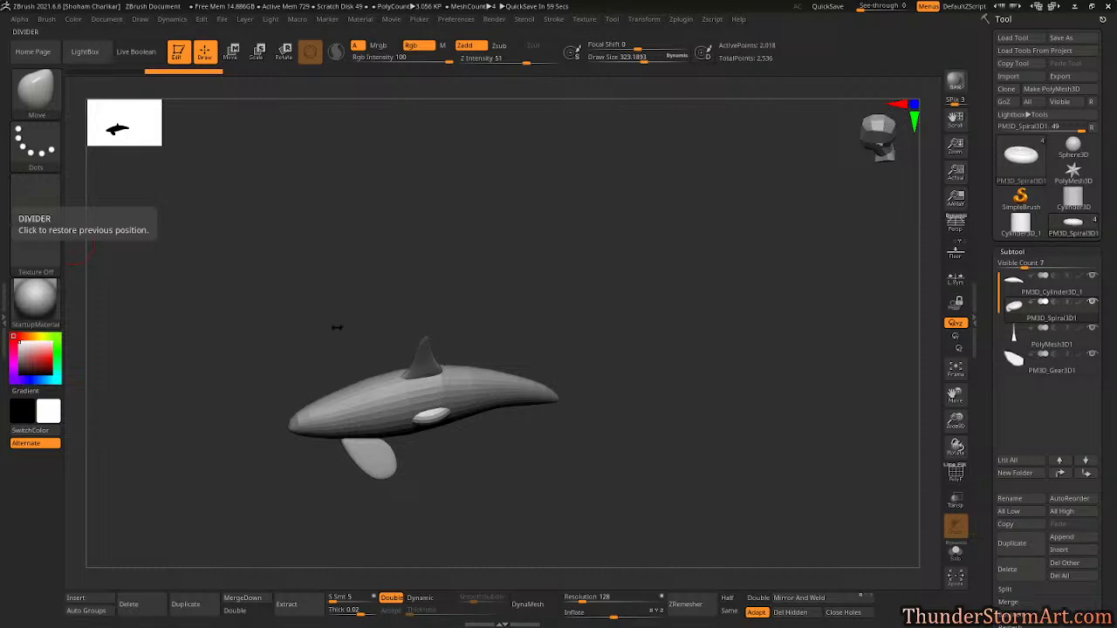
# Make the orca body the active subtool and examine its tail end from the side, behind and below.
pyautogui.moveTo(680, 257)
pyautogui.mouseDown()
pyautogui.moveTo(654, 349)
pyautogui.moveTo(681, 257)
pyautogui.moveTo(668, 337)
pyautogui.moveTo(686, 262)
pyautogui.moveTo(664, 323)
pyautogui.moveTo(577, 306)
pyautogui.mouseUp()
pyautogui.keyDown('shift'); pyautogui.moveTo(540, 397); pyautogui.dragTo(542, 388); pyautogui.keyUp('shift')
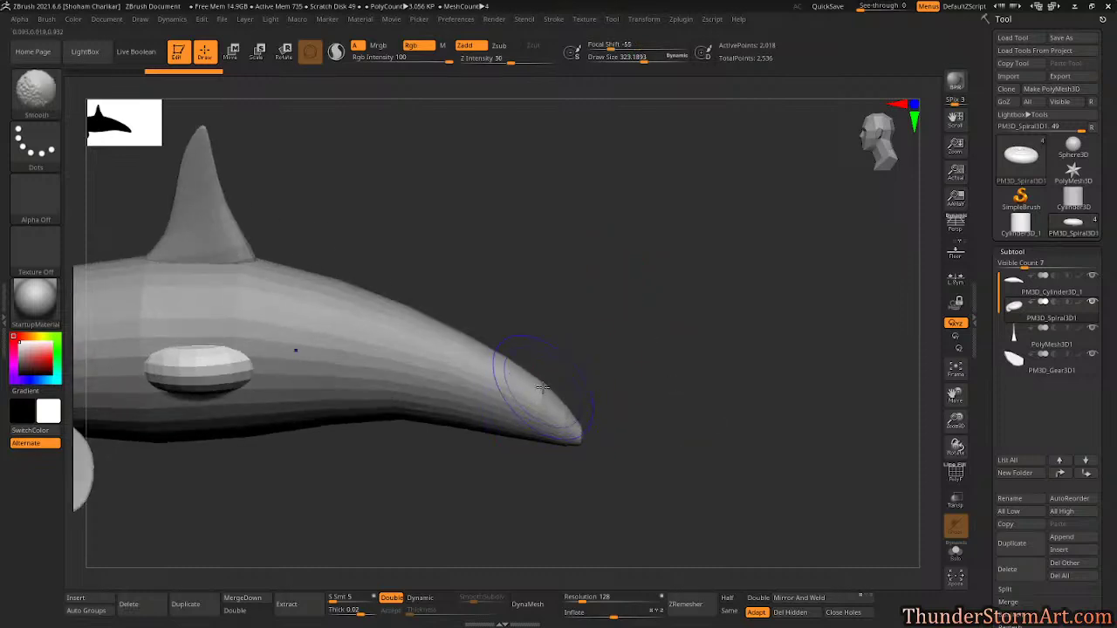
pyautogui.keyDown('alt'); pyautogui.click(542, 382); pyautogui.keyUp('alt')
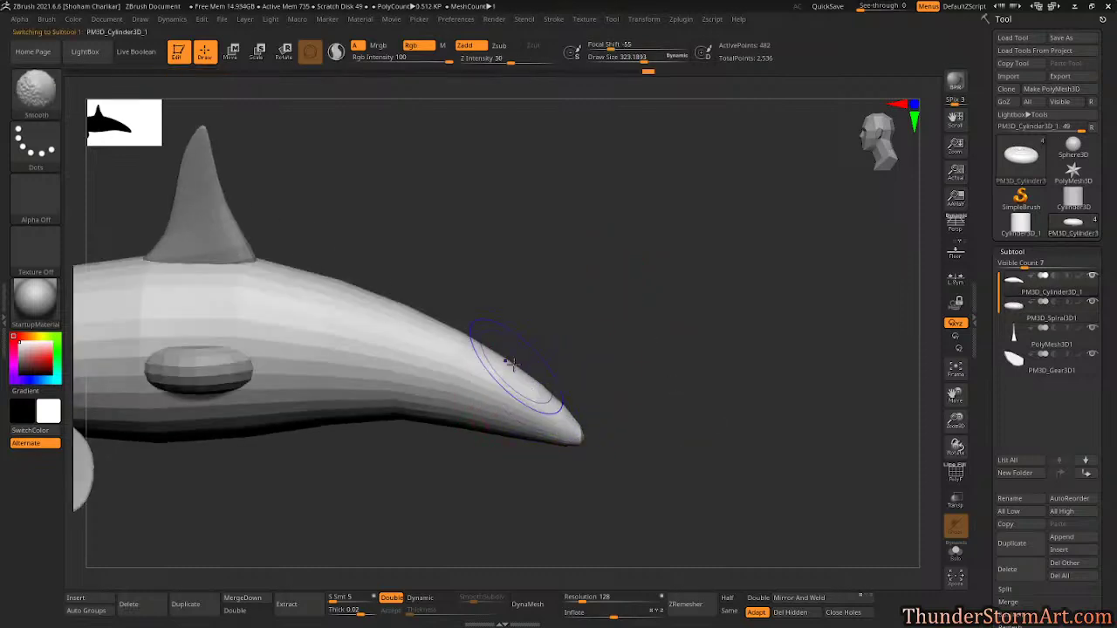
pyautogui.press('shift')
pyautogui.moveTo(522, 371)
pyautogui.mouseDown(button='right')
pyautogui.moveTo(608, 404)
pyautogui.moveTo(598, 394)
pyautogui.moveTo(524, 397)
pyautogui.mouseUp(button='right')
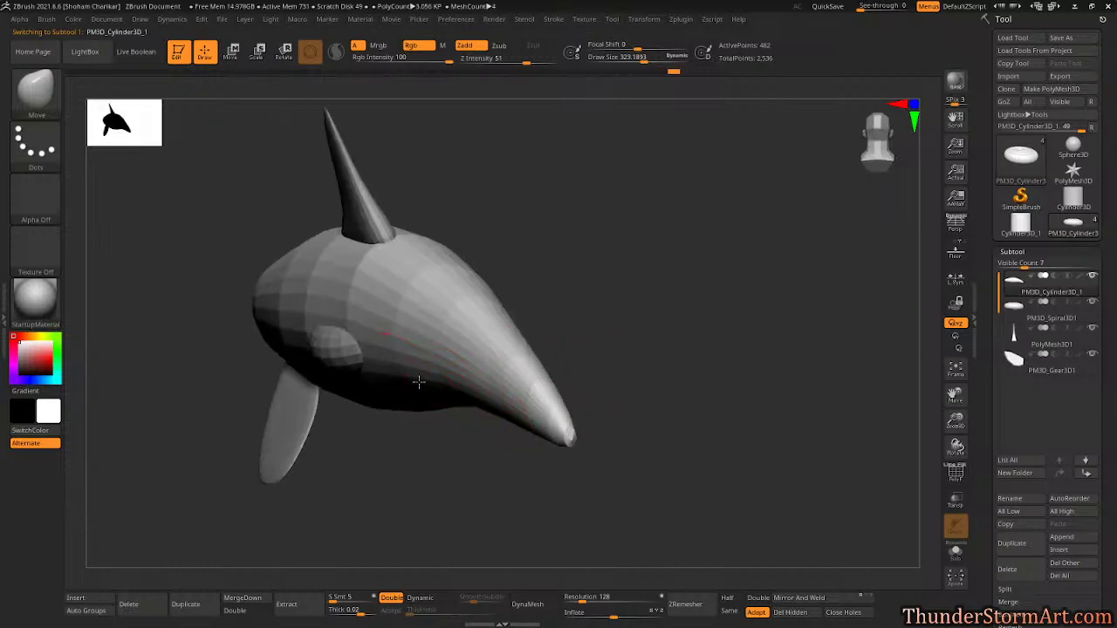
pyautogui.moveTo(659, 419); pyautogui.dragTo(474, 374, button='right')
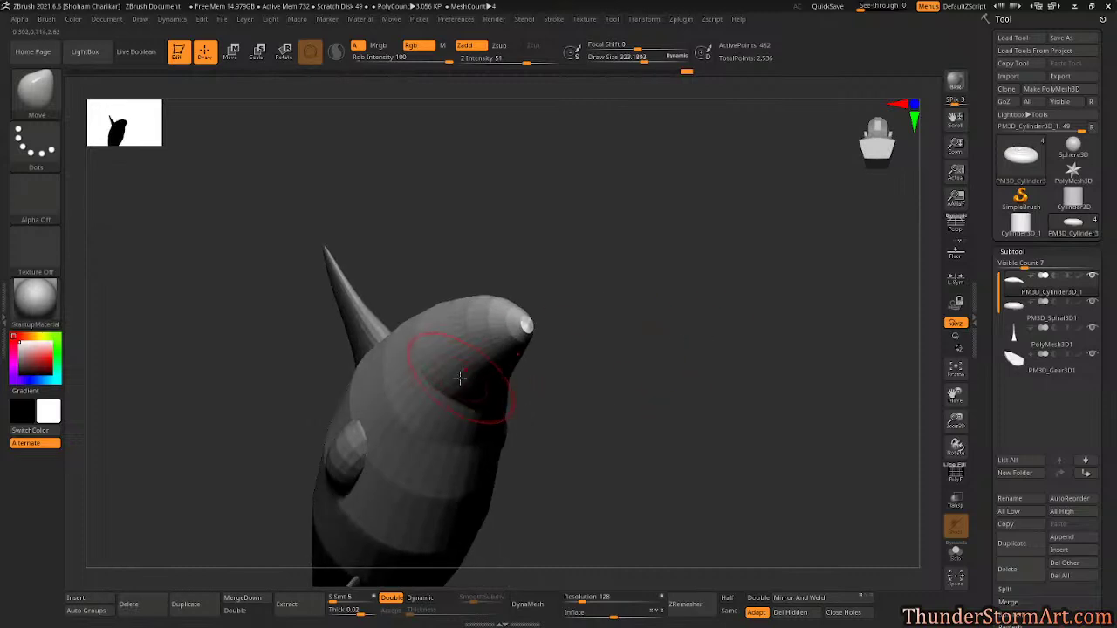
pyautogui.moveTo(658, 436); pyautogui.dragTo(544, 367, button='right')
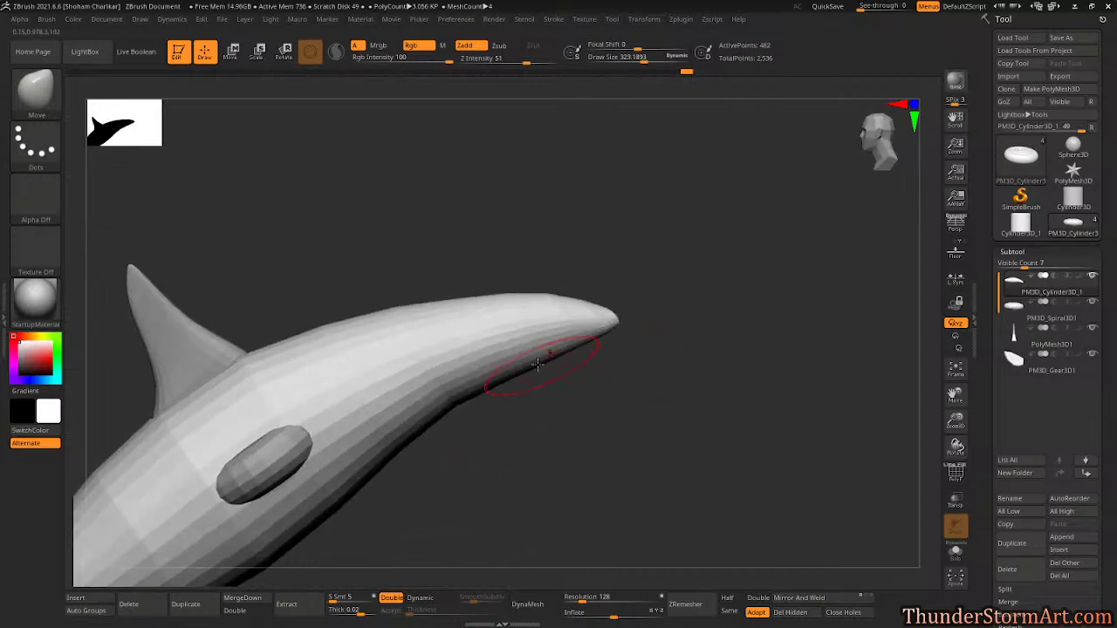
pyautogui.keyDown('ctrl'); pyautogui.moveTo(648, 421); pyautogui.dragTo(633, 323, button='right'); pyautogui.keyUp('ctrl')
pyautogui.keyDown('alt'); pyautogui.moveTo(632, 323); pyautogui.dragTo(646, 369, button='right'); pyautogui.keyUp('alt')
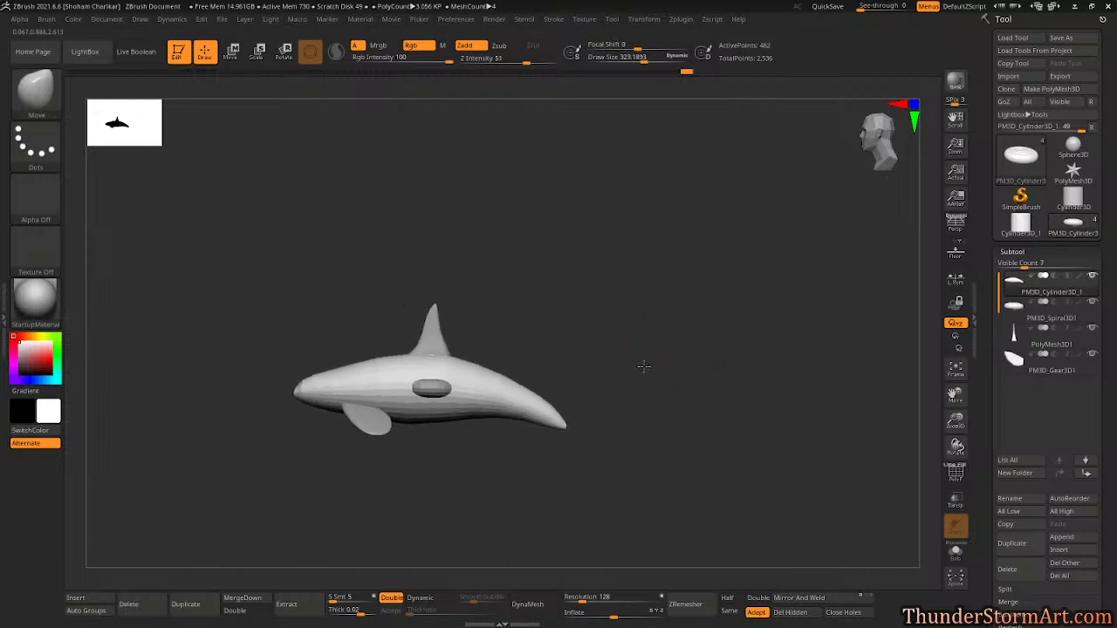
# Make the spiral the active subtool with the Move gizmo and check its shape in isolation using Solo.
pyautogui.keyDown('alt'); pyautogui.click(435, 388); pyautogui.keyUp('alt')
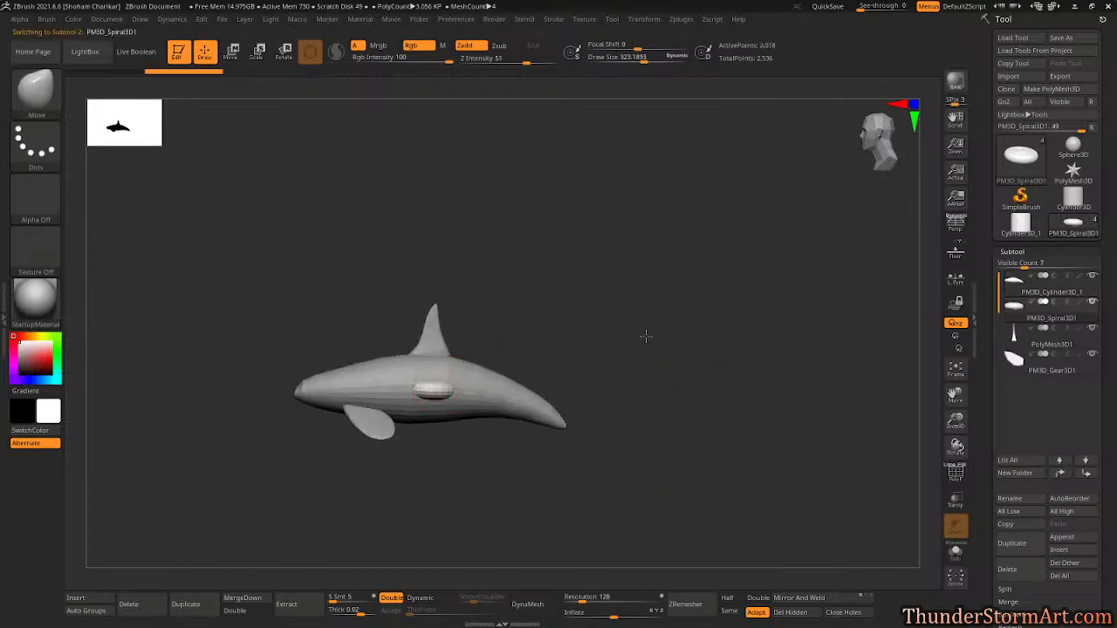
pyautogui.keyDown('ctrl'); pyautogui.moveTo(651, 332); pyautogui.dragTo(652, 335, button='right'); pyautogui.keyUp('ctrl')
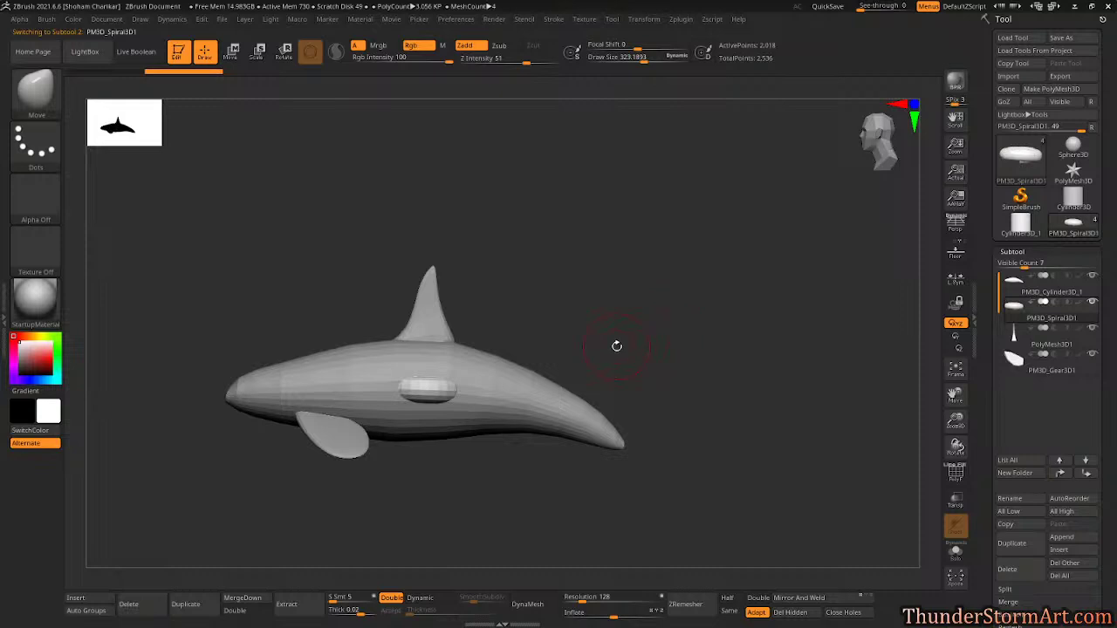
pyautogui.press('w')
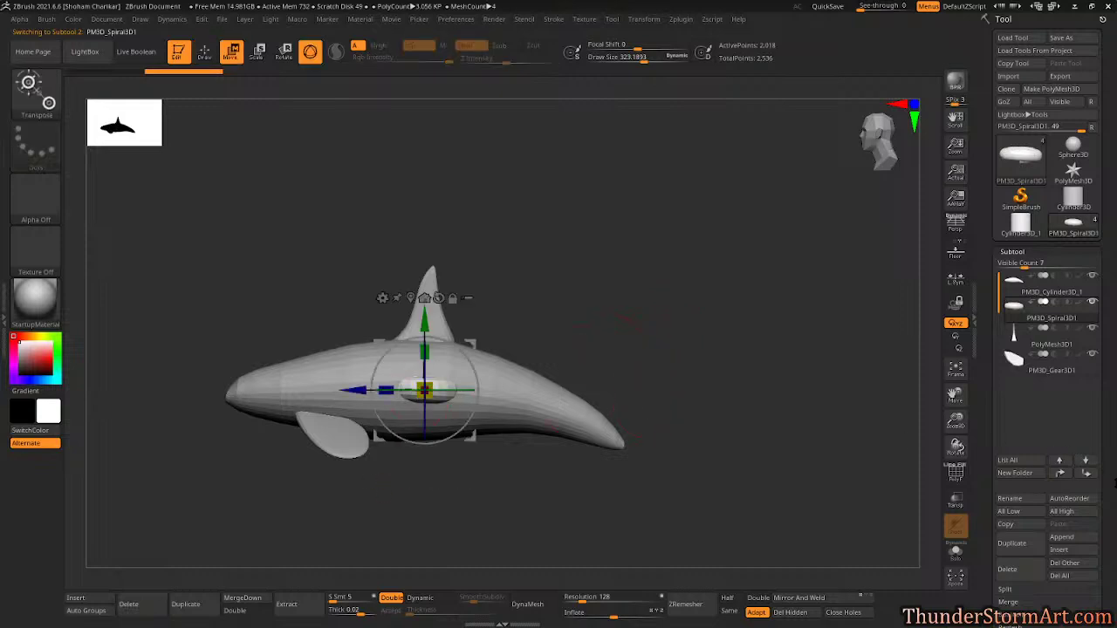
pyautogui.moveTo(1116, 483); pyautogui.dragTo(1116, 359)
pyautogui.scroll(4, 1112, 432)
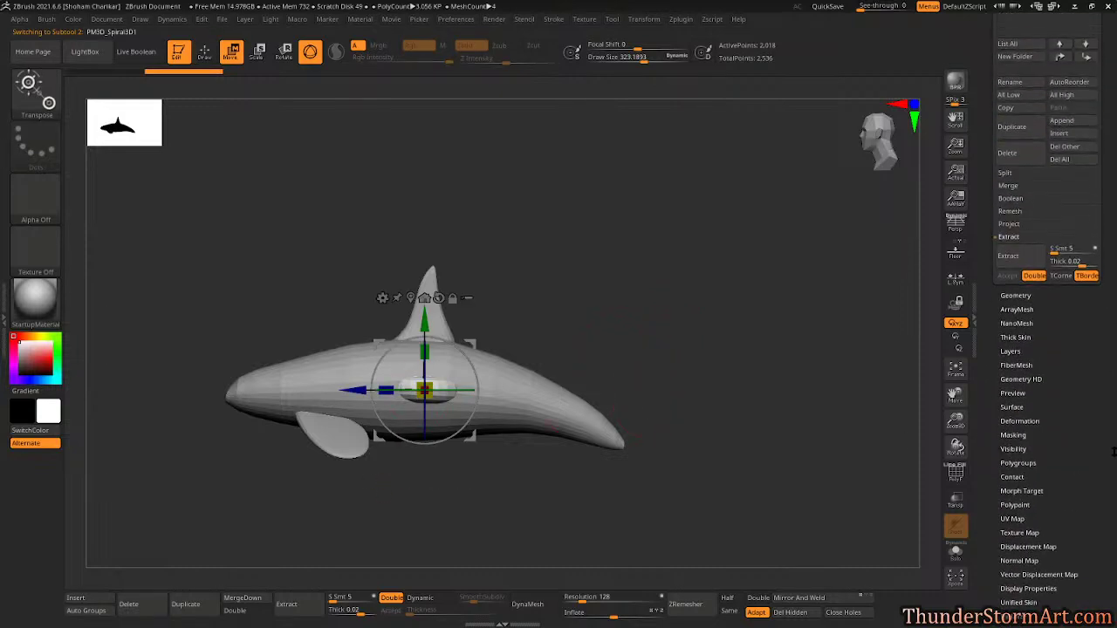
pyautogui.click(956, 552)
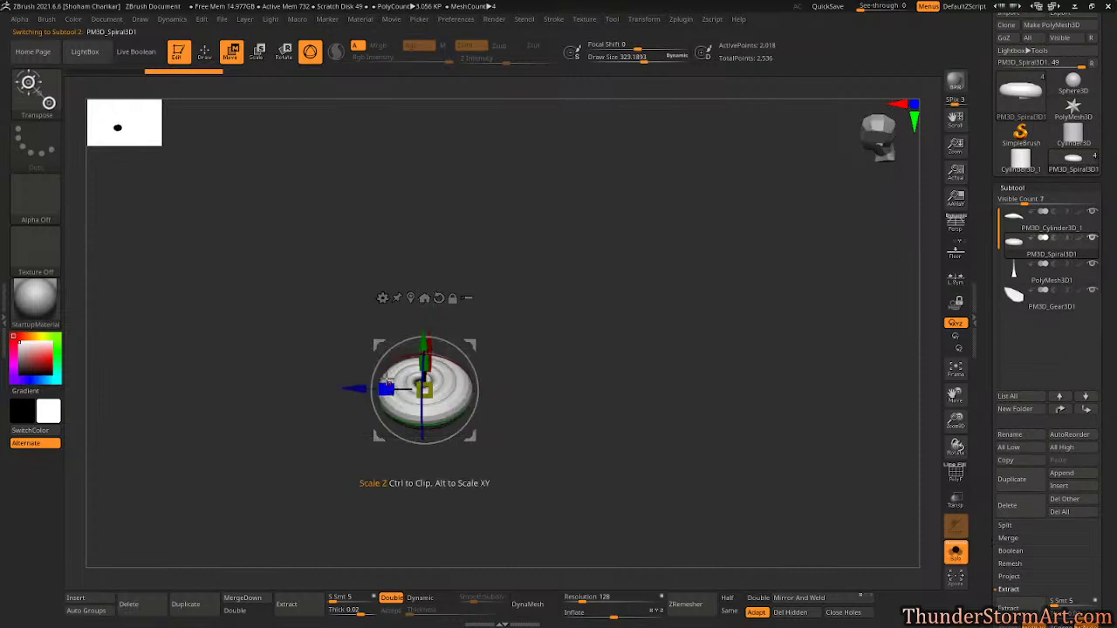
pyautogui.click(956, 552)
# Activate the body, dorsal fin and pectoral fin subtools in turn, finishing with the spiral as the active subtool.
pyautogui.keyDown('alt'); pyautogui.click(297, 384); pyautogui.keyUp('alt')
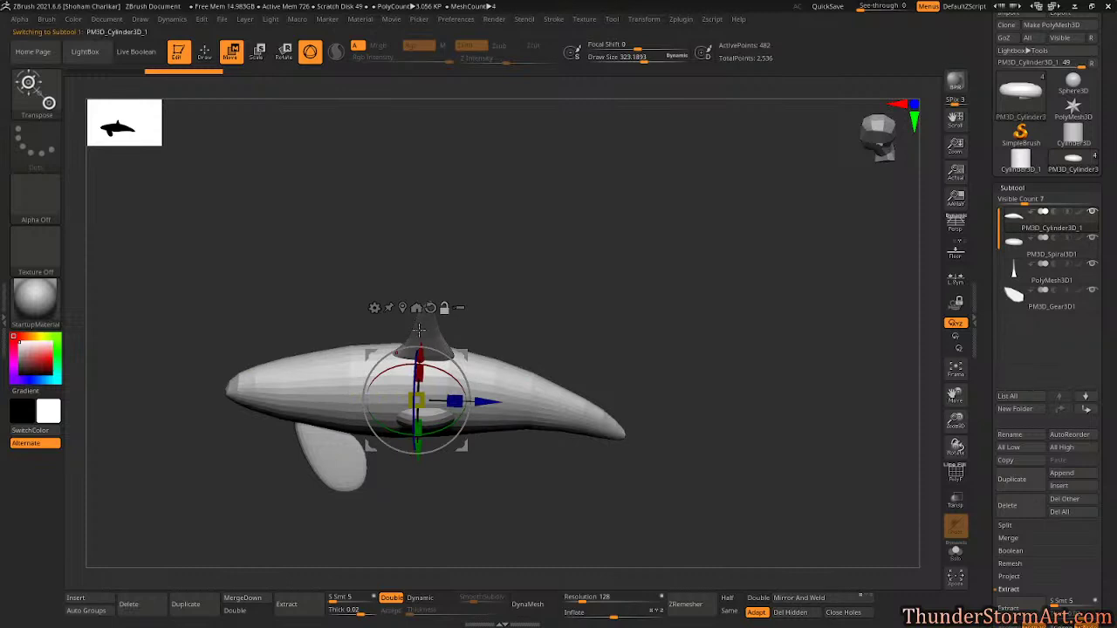
pyautogui.keyDown('alt'); pyautogui.click(420, 332); pyautogui.keyUp('alt')
pyautogui.keyDown('alt'); pyautogui.click(334, 464); pyautogui.keyUp('alt')
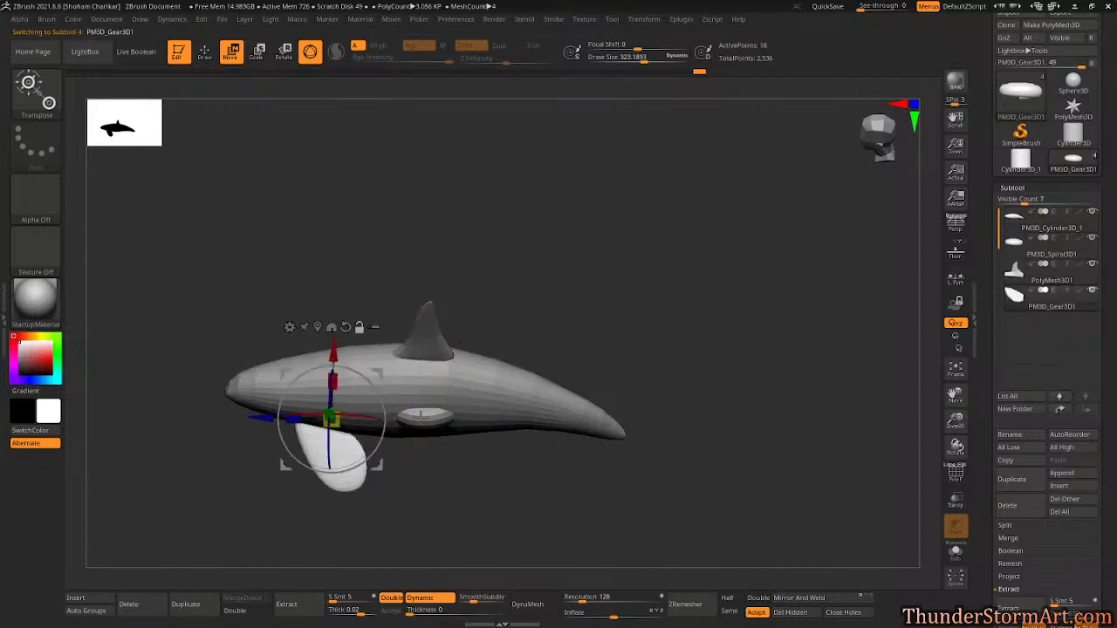
pyautogui.keyDown('alt'); pyautogui.click(422, 416); pyautogui.keyUp('alt')
# Convert the active spiral subtool into a QCube with a resolution of 2 on X, Y and Z.
pyautogui.moveTo(1116, 512); pyautogui.dragTo(1116, 389)
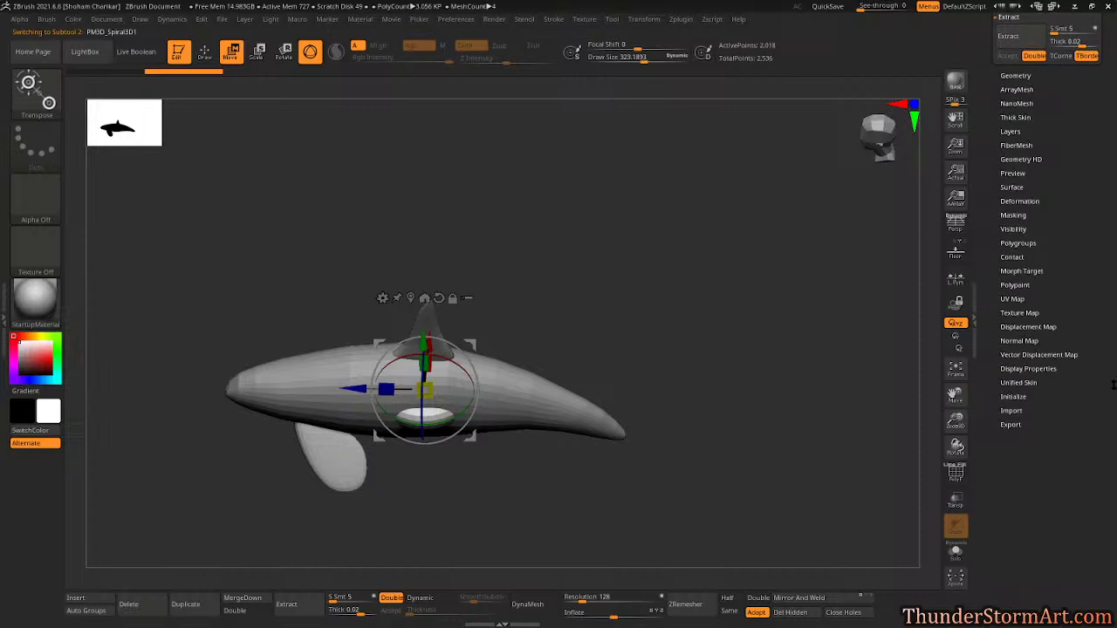
pyautogui.scroll(1, 1114, 385)
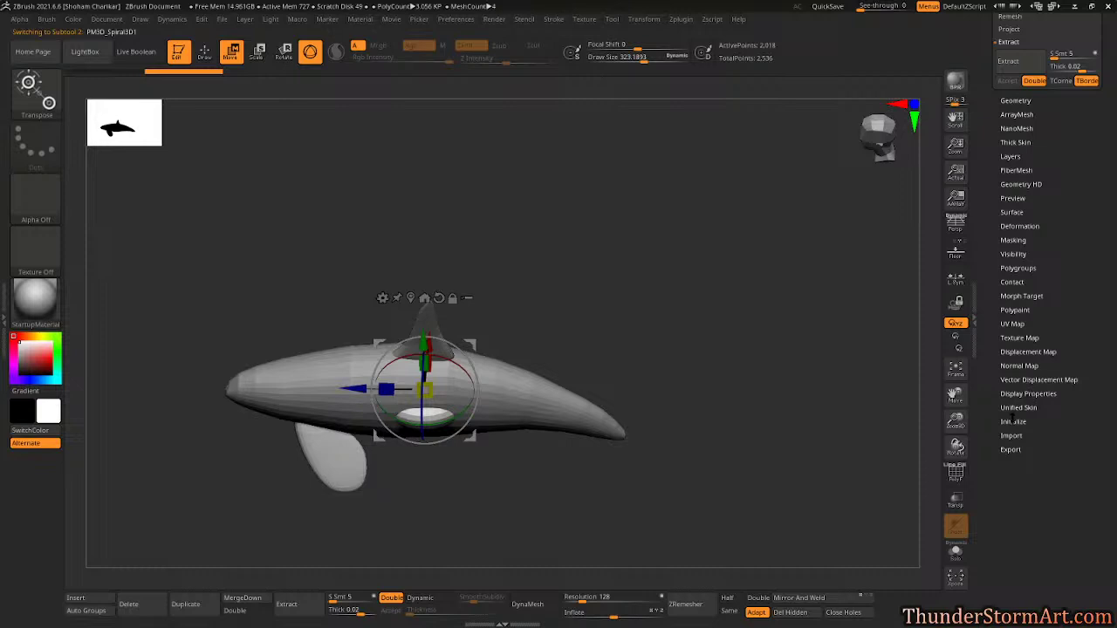
pyautogui.click(1013, 421)
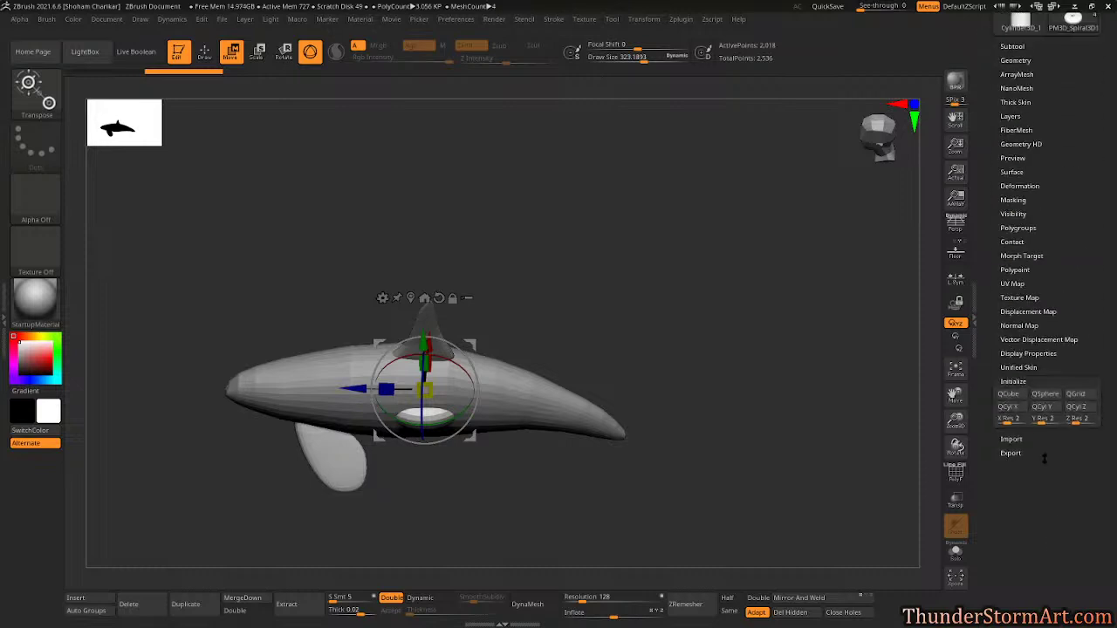
pyautogui.click(1006, 394)
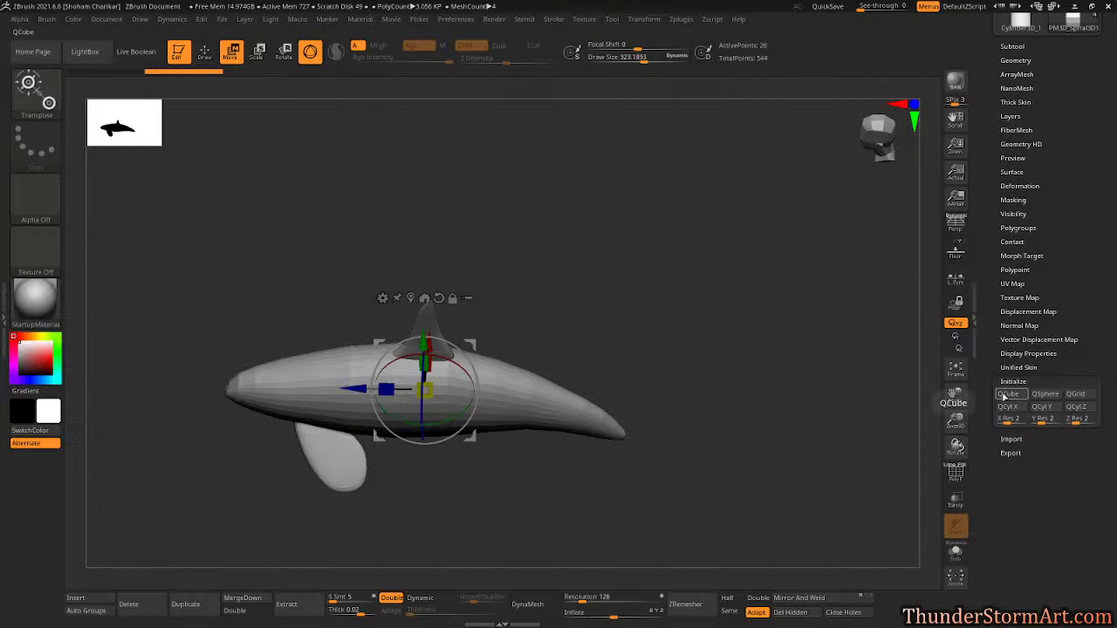
# Move the cube just behind the orca's tail tip and shift it slightly off the centre line along the X axis.
pyautogui.moveTo(425, 391); pyautogui.dragTo(665, 396)
pyautogui.keyDown('alt'); pyautogui.moveTo(818, 378); pyautogui.dragTo(756, 399); pyautogui.keyUp('alt')
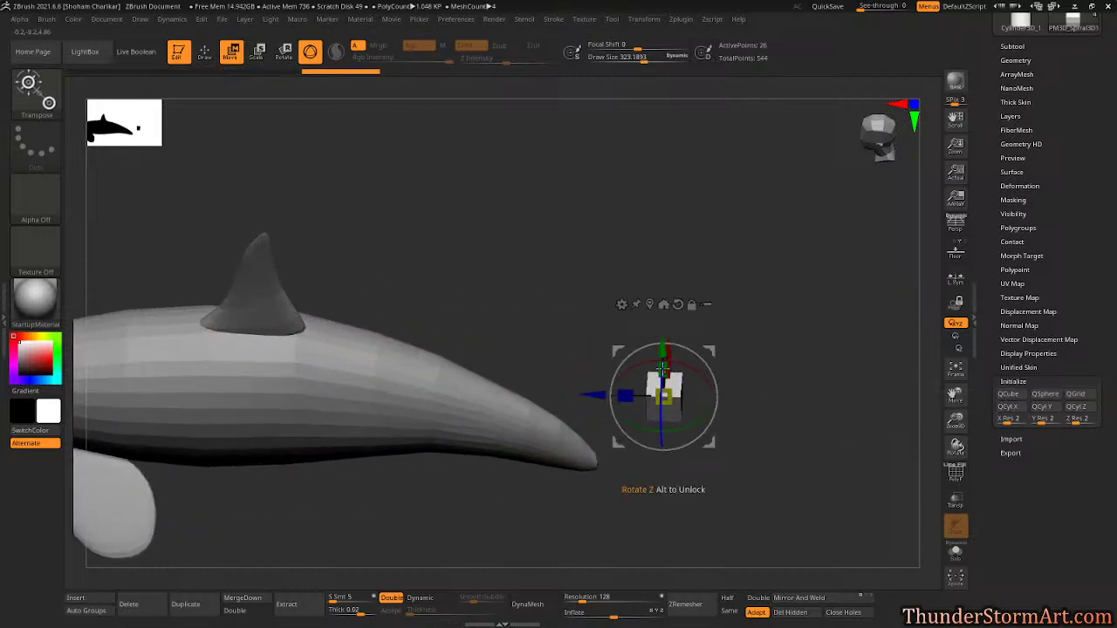
pyautogui.moveTo(799, 462)
pyautogui.mouseDown()
pyautogui.moveTo(809, 398)
pyautogui.moveTo(798, 398)
pyautogui.moveTo(796, 365)
pyautogui.moveTo(751, 311)
pyautogui.moveTo(790, 377)
pyautogui.moveTo(797, 357)
pyautogui.moveTo(811, 466)
pyautogui.mouseUp()
pyautogui.keyDown('alt'); pyautogui.moveTo(779, 371); pyautogui.dragTo(811, 516); pyautogui.keyUp('alt')
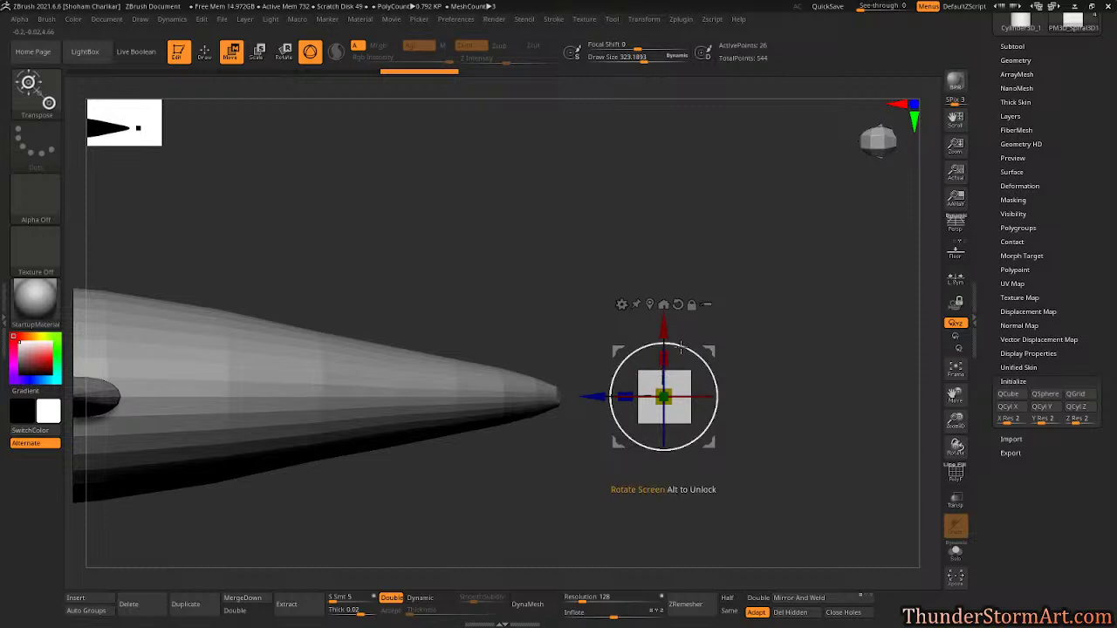
pyautogui.moveTo(664, 329); pyautogui.dragTo(664, 352)
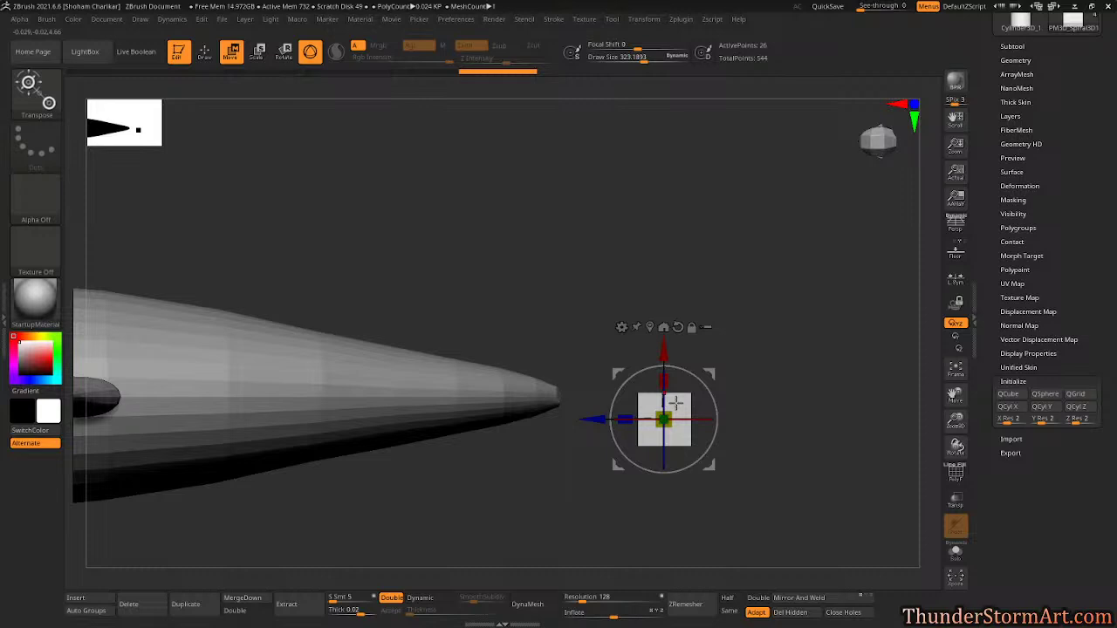
pyautogui.press('q')
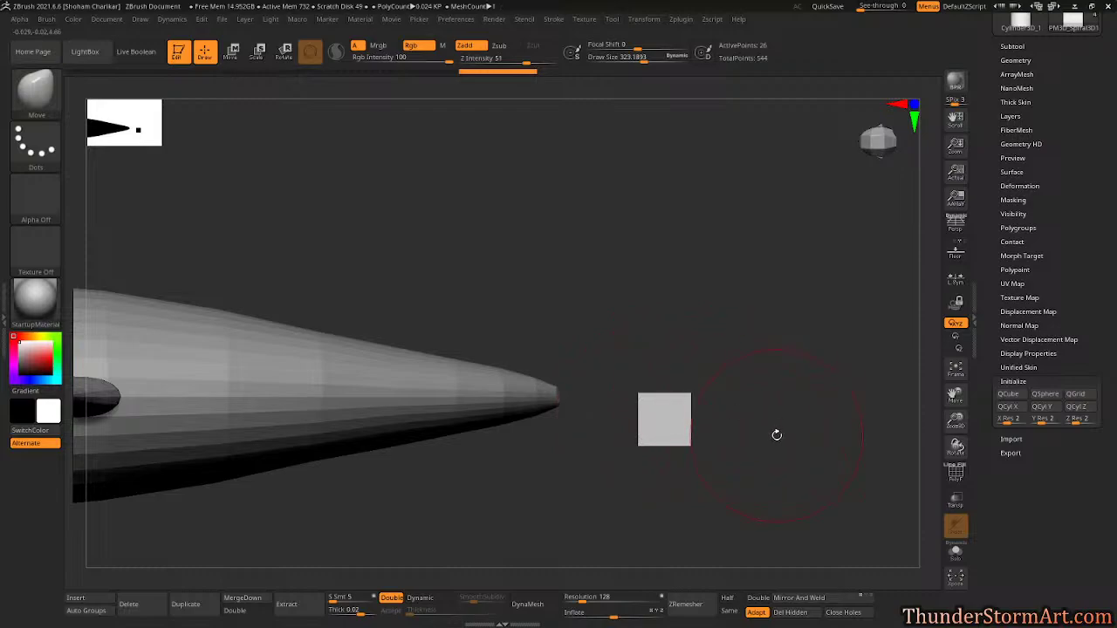
# Set See-through to 20 and align the orca's top view with the body in the top-view reference.
pyautogui.hotkey('alt', 'Tab')
pyautogui.keyDown('ctrl'); pyautogui.moveTo(760, 289); pyautogui.dragTo(701, 225, button='right'); pyautogui.keyUp('ctrl')
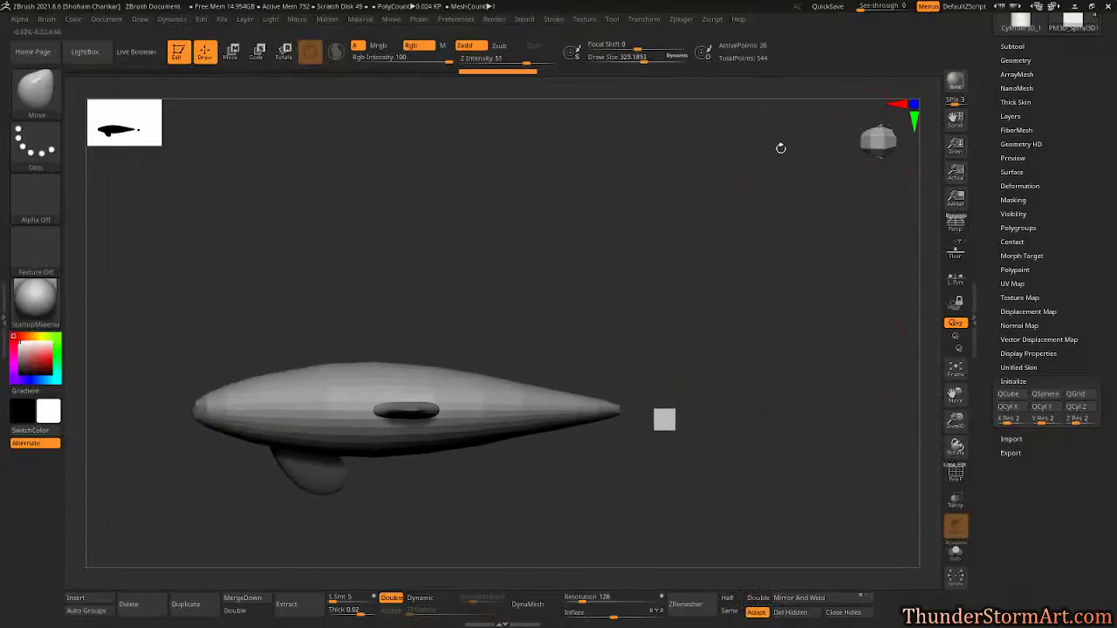
pyautogui.moveTo(864, 6); pyautogui.dragTo(882, 6)
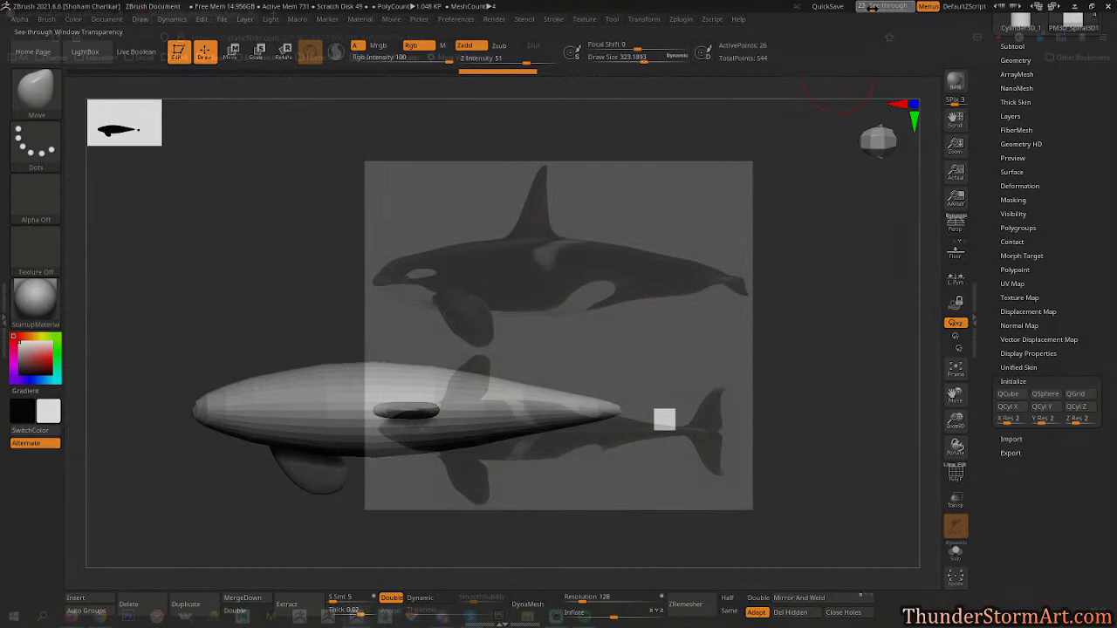
pyautogui.keyDown('alt'); pyautogui.moveTo(655, 215); pyautogui.dragTo(737, 235, button='right'); pyautogui.keyUp('alt')
pyautogui.keyDown('alt'); pyautogui.moveTo(777, 316); pyautogui.dragTo(736, 315, button='right'); pyautogui.keyUp('alt')
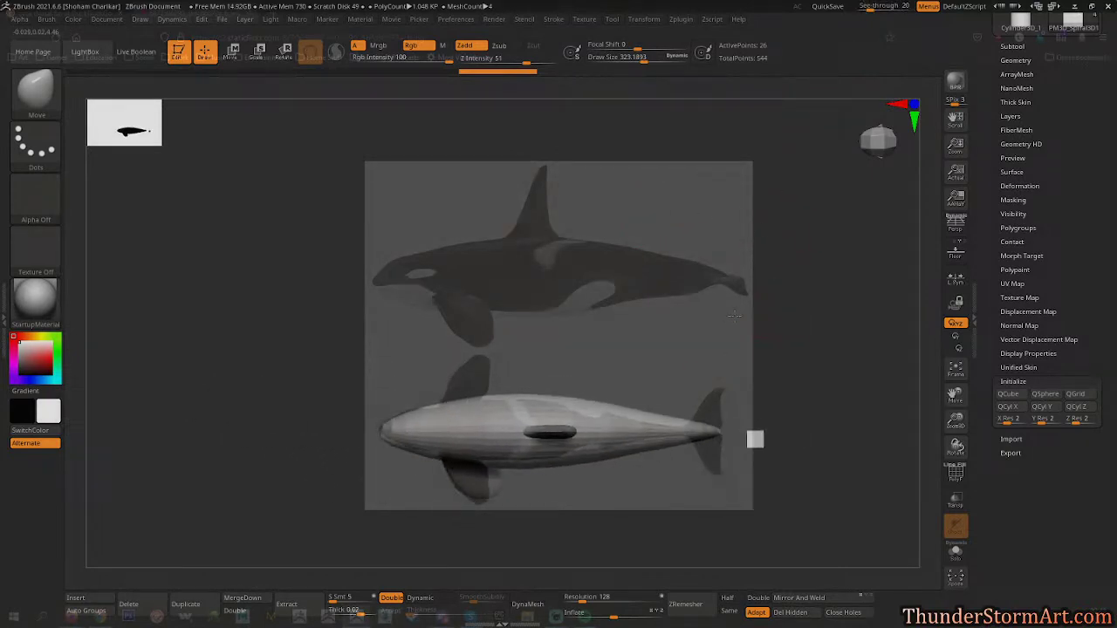
pyautogui.moveTo(733, 316); pyautogui.dragTo(717, 286)
pyautogui.keyDown('alt'); pyautogui.moveTo(717, 287); pyautogui.dragTo(689, 287, button='right'); pyautogui.keyUp('alt')
pyautogui.moveTo(690, 286); pyautogui.dragTo(685, 288)
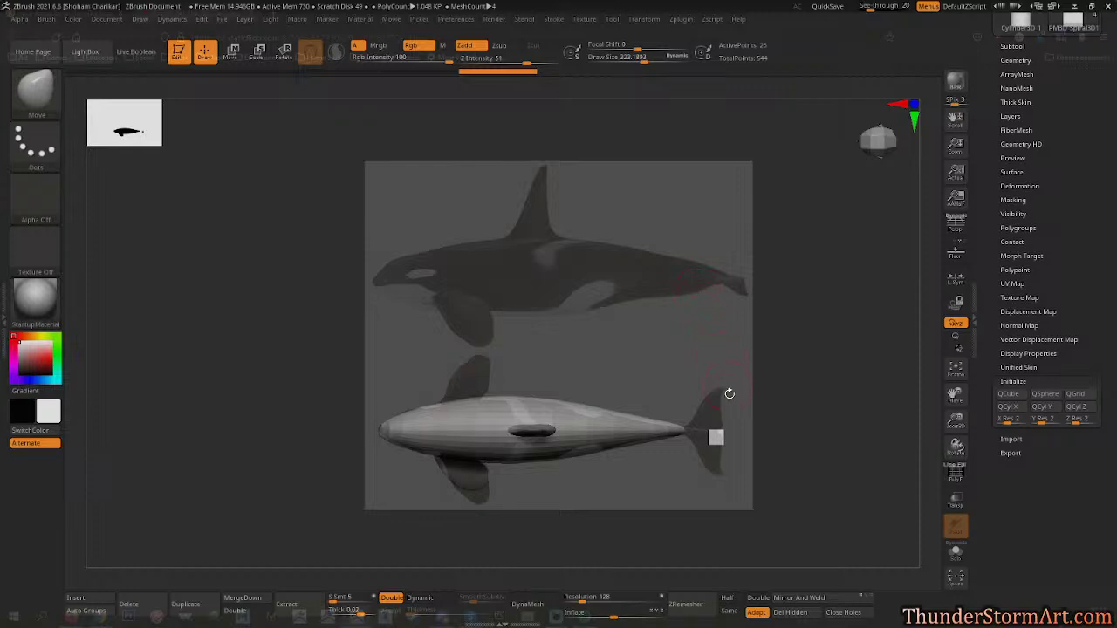
# Turn on the PolyFrame display to show the cube's wireframe and return to Draw mode.
pyautogui.press('w')
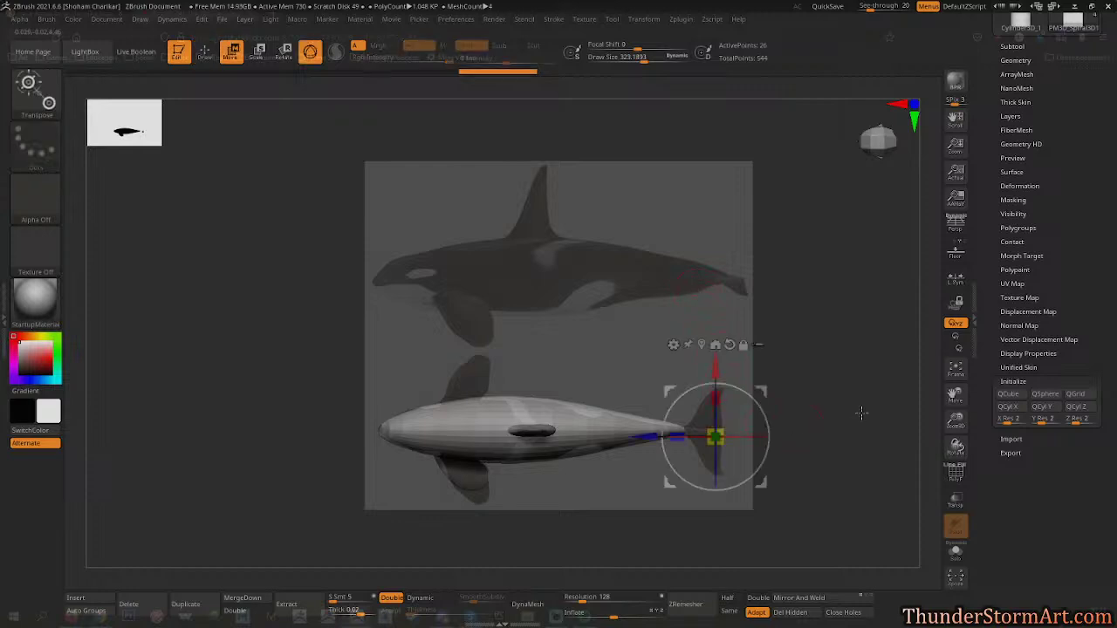
pyautogui.hotkey('shift', 'f')
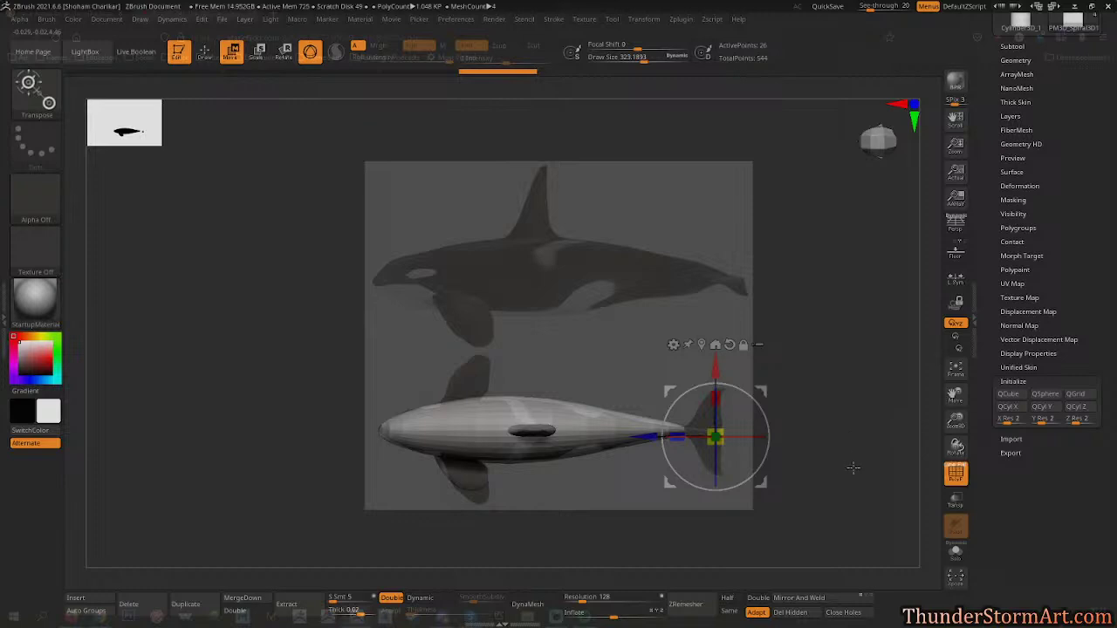
pyautogui.press('q')
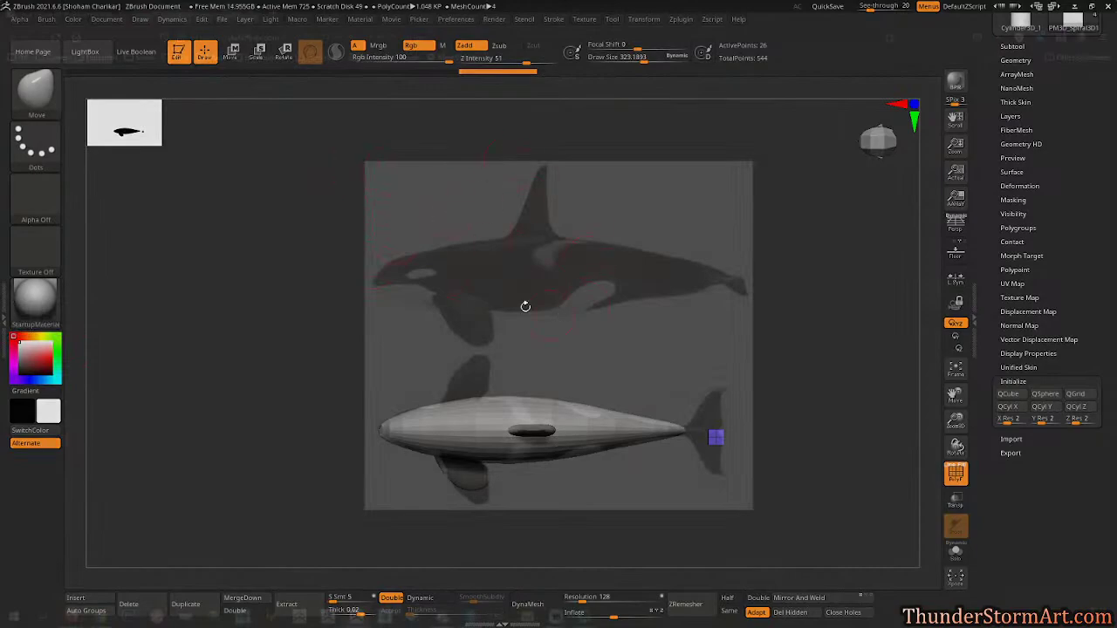
# Switch to the browser, enlarge the orca reference image to 220% and bring its top view into sight.
pyautogui.hotkey('alt', 'Tab')
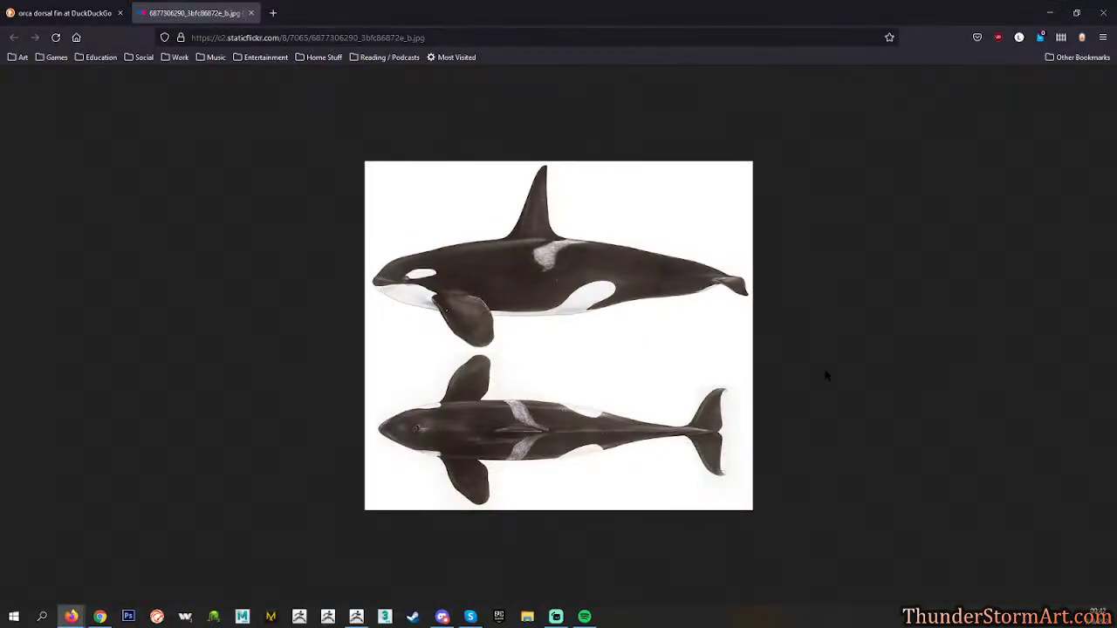
pyautogui.keyDown('ctrl'); pyautogui.scroll(6, 811, 377); pyautogui.keyUp('ctrl')
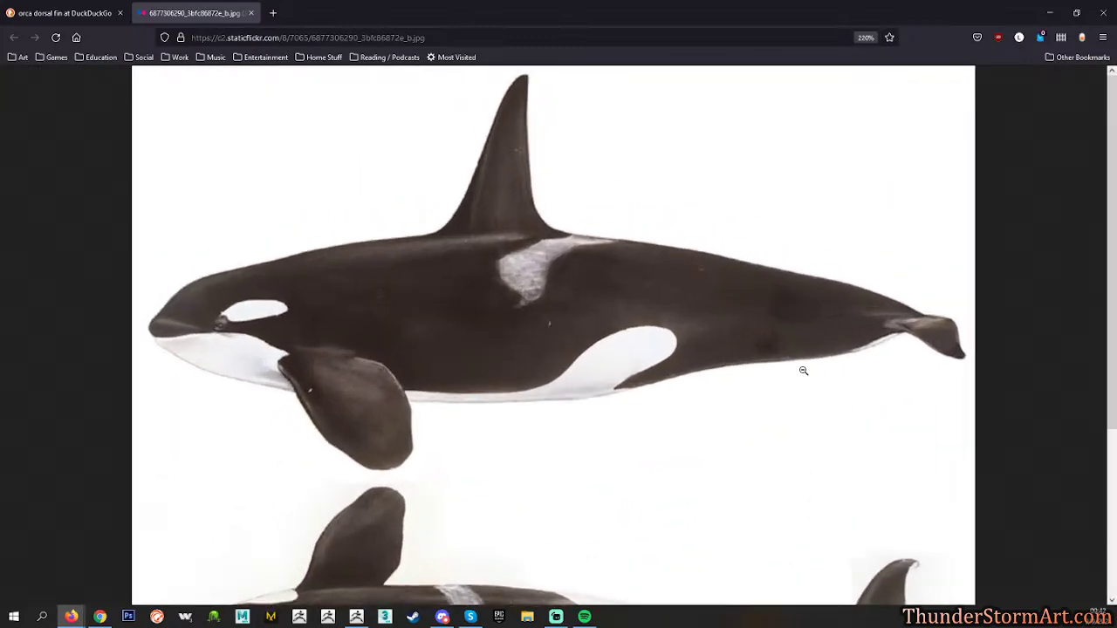
pyautogui.middleClick(659, 307)
pyautogui.middleClick(672, 441)
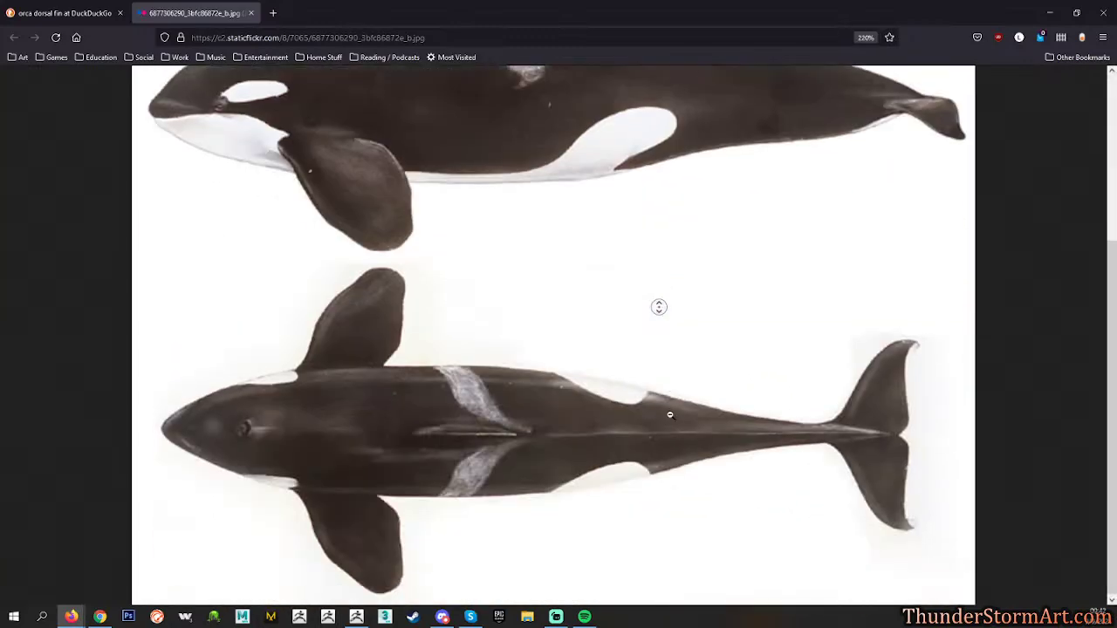
# Turn the browser into a smaller floating window over ZBrush, framing the orca's top view from snout to tail flukes.
pyautogui.moveTo(628, 12)
pyautogui.mouseDown()
pyautogui.moveTo(662, 37)
pyautogui.moveTo(638, 31)
pyautogui.mouseUp()
pyautogui.moveTo(694, 225); pyautogui.dragTo(705, 305, button='middle')
pyautogui.middleClick(704, 305)
pyautogui.moveTo(300, 298); pyautogui.dragTo(117, 298)
pyautogui.moveTo(619, 38); pyautogui.dragTo(616, 84)
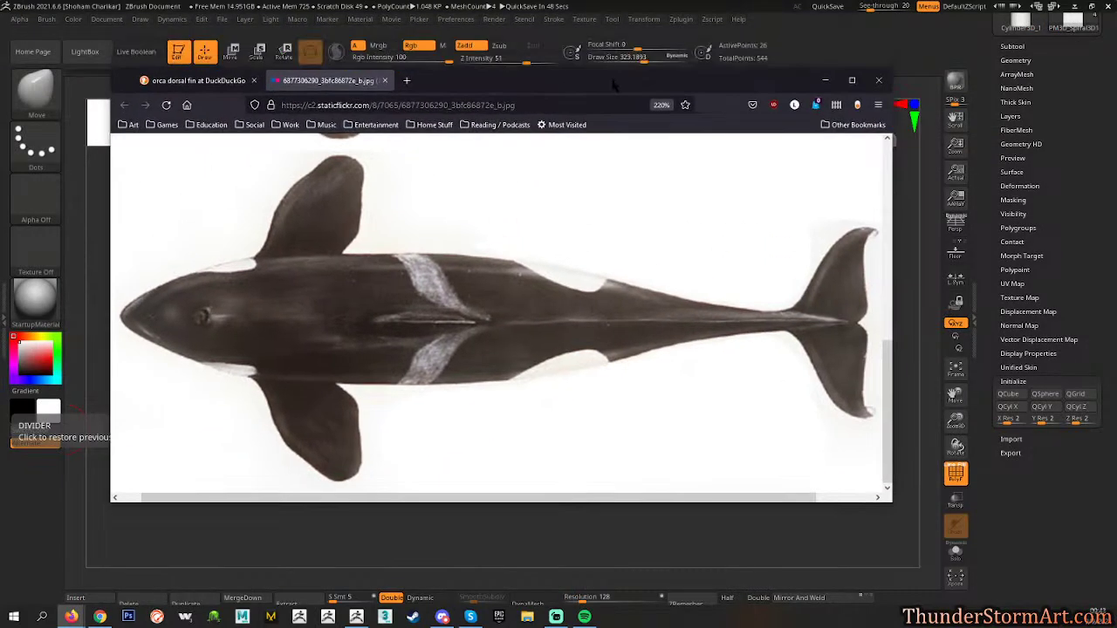
# Bring the reference window back in front of ZBrush and widen it on the tail-fluke side.
pyautogui.click(904, 258)
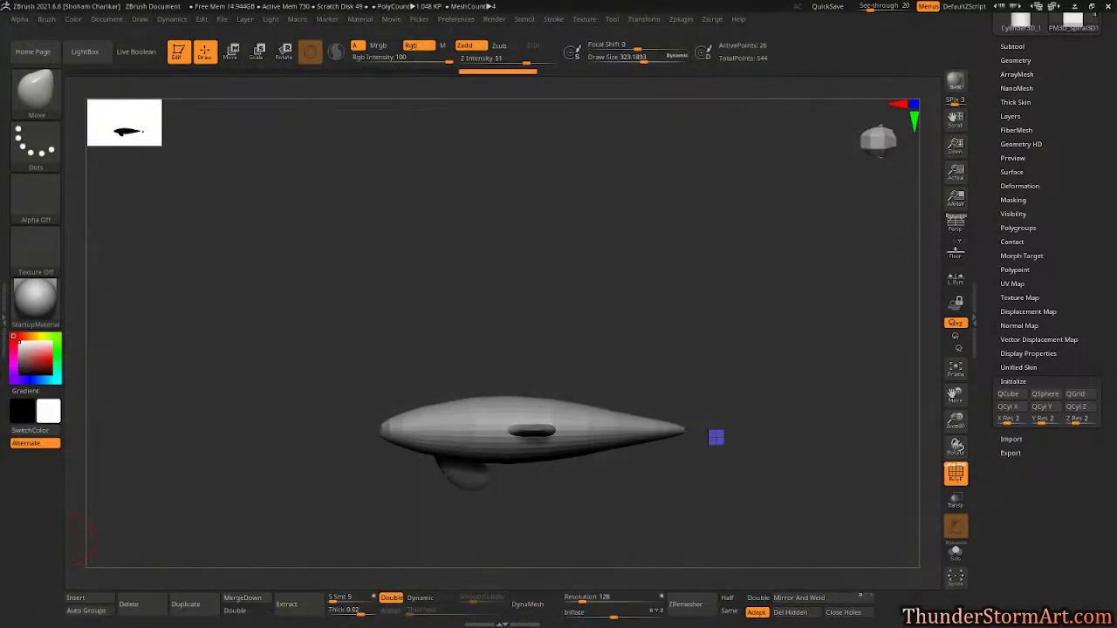
pyautogui.hotkey('alt', 'Tab')
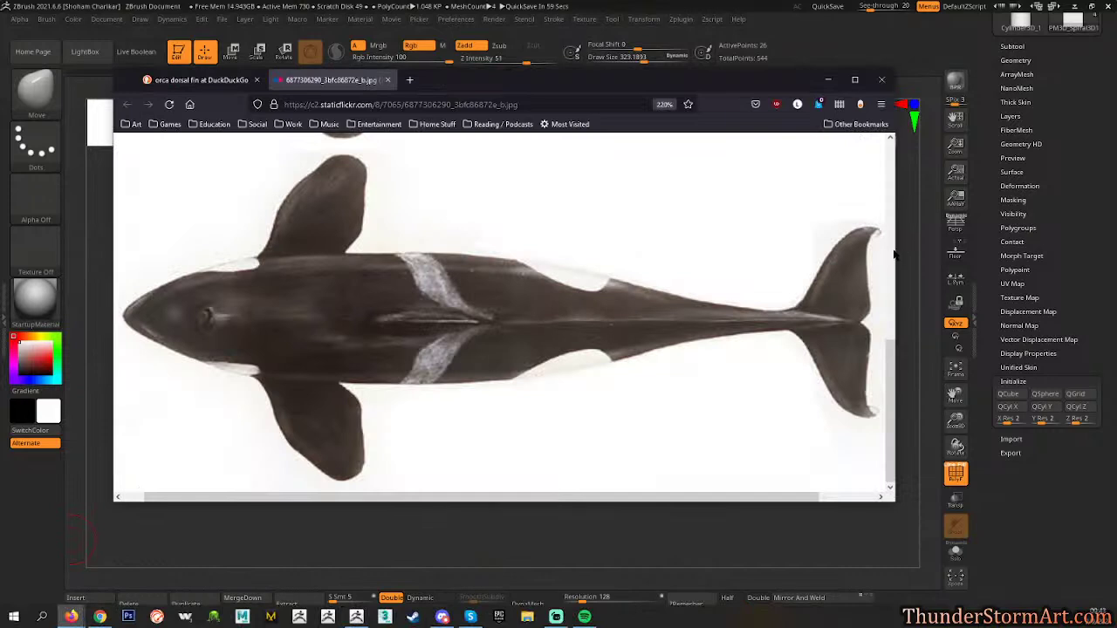
pyautogui.moveTo(896, 255); pyautogui.dragTo(927, 250)
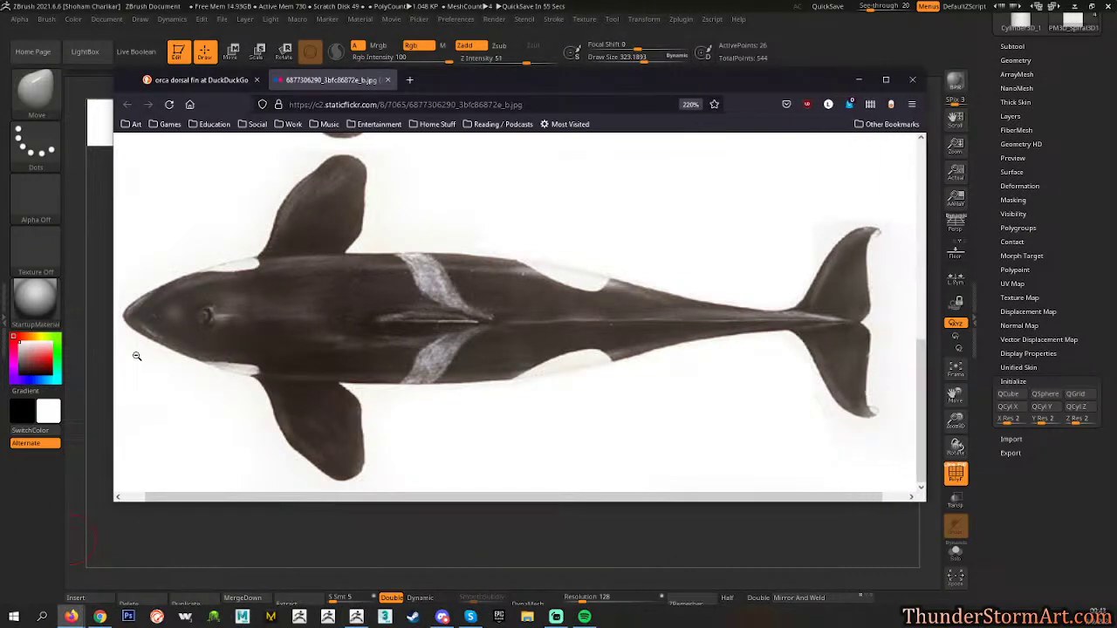
# Widen the reference window on the snout side and align the orca body from above with the see-through top view.
pyautogui.moveTo(113, 358); pyautogui.dragTo(88, 360)
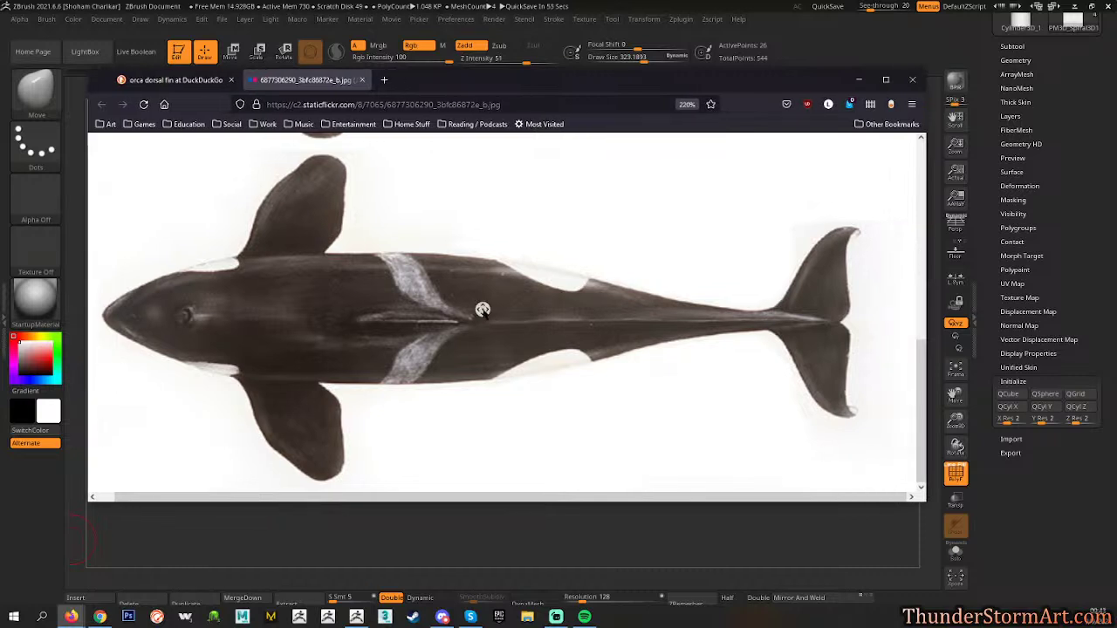
pyautogui.moveTo(673, 81); pyautogui.dragTo(675, 87)
pyautogui.click(699, 7)
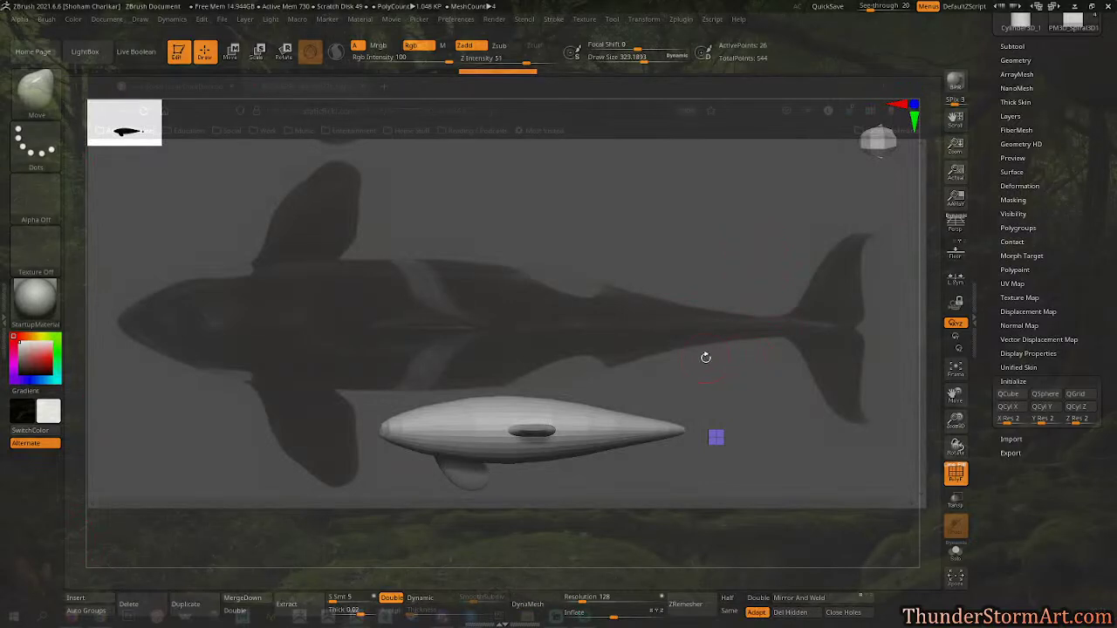
pyautogui.keyDown('alt'); pyautogui.moveTo(714, 358); pyautogui.dragTo(549, 264); pyautogui.keyUp('alt')
pyautogui.moveTo(627, 262)
pyautogui.keyDown('alt'); pyautogui.mouseDown()
pyautogui.moveTo(515, 206)
pyautogui.moveTo(762, 216)
pyautogui.moveTo(773, 197)
pyautogui.moveTo(698, 202)
pyautogui.moveTo(716, 207)
pyautogui.mouseUp(); pyautogui.keyUp('alt')
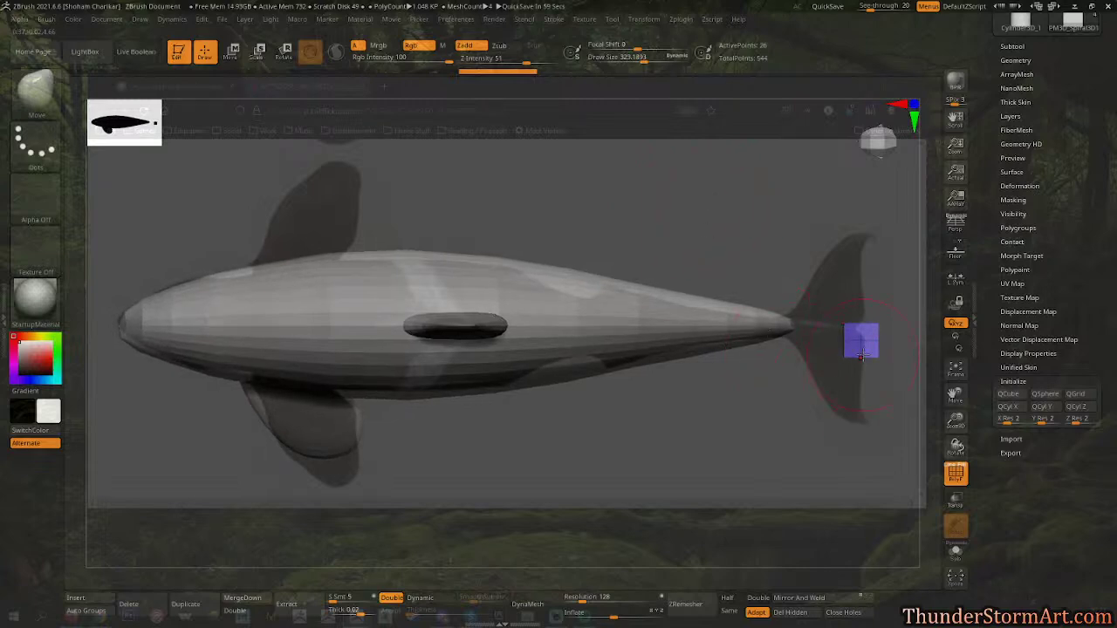
# Move the cube to the end of the tail over the fluke reference, and set See-through to 23.
pyautogui.press('w')
pyautogui.moveTo(794, 340); pyautogui.dragTo(748, 346)
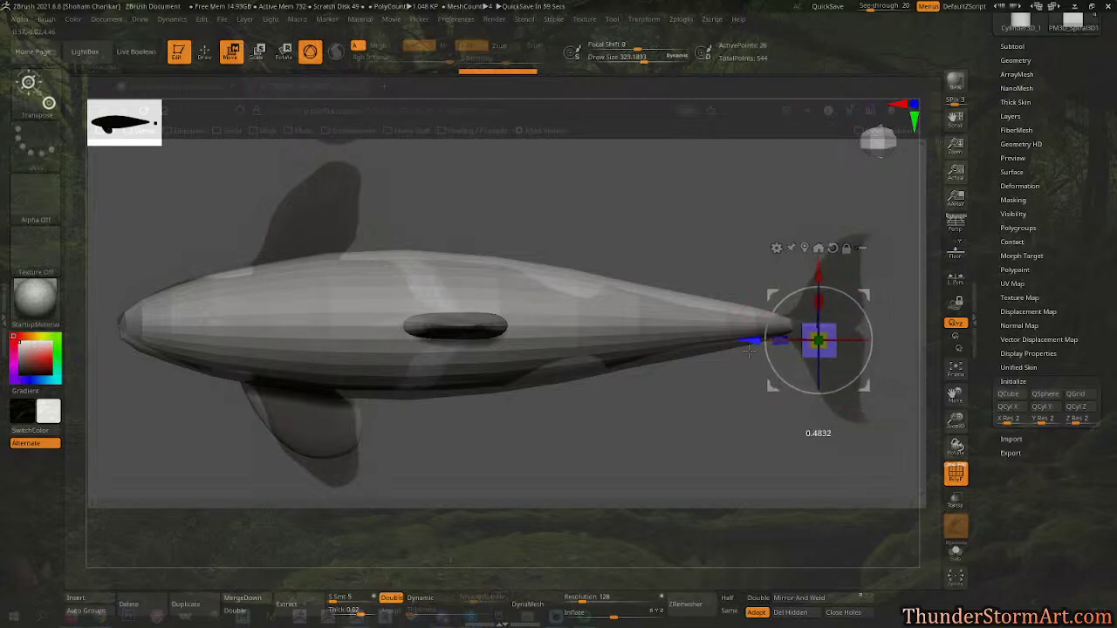
pyautogui.moveTo(820, 274); pyautogui.dragTo(819, 270)
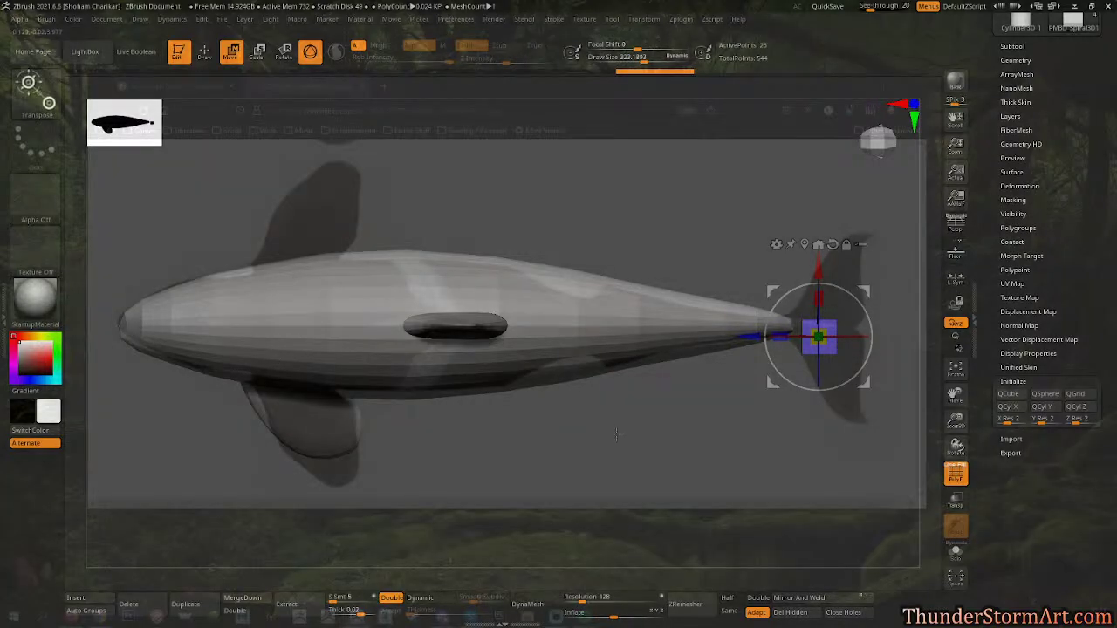
pyautogui.moveTo(563, 446); pyautogui.dragTo(564, 358)
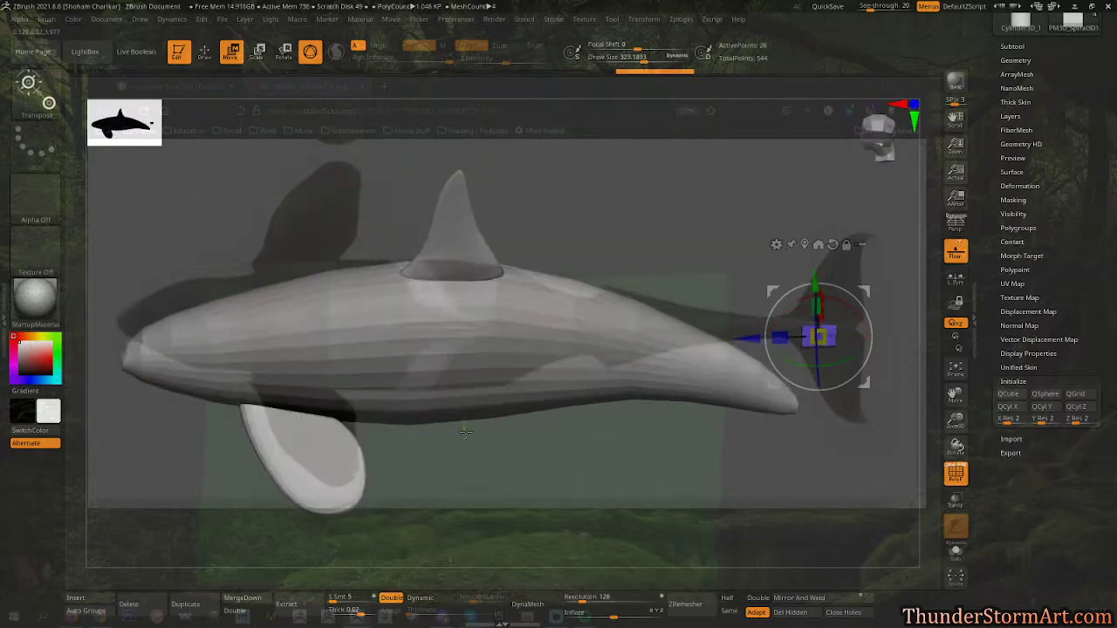
pyautogui.moveTo(451, 562); pyautogui.dragTo(524, 485)
pyautogui.moveTo(871, 8); pyautogui.dragTo(856, 13)
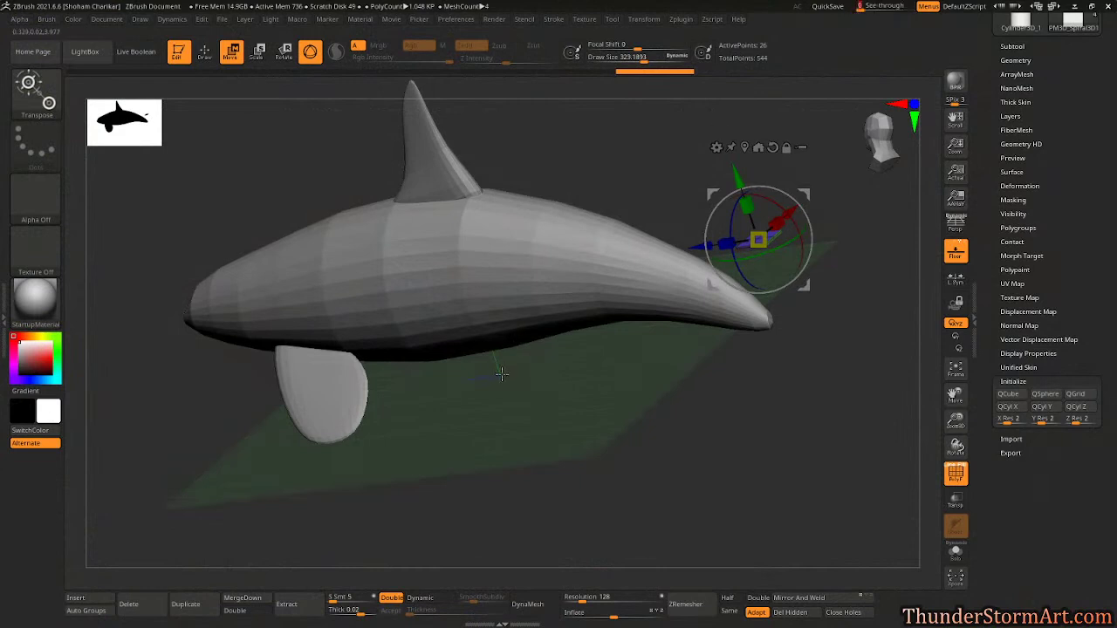
pyautogui.moveTo(499, 378); pyautogui.dragTo(602, 559)
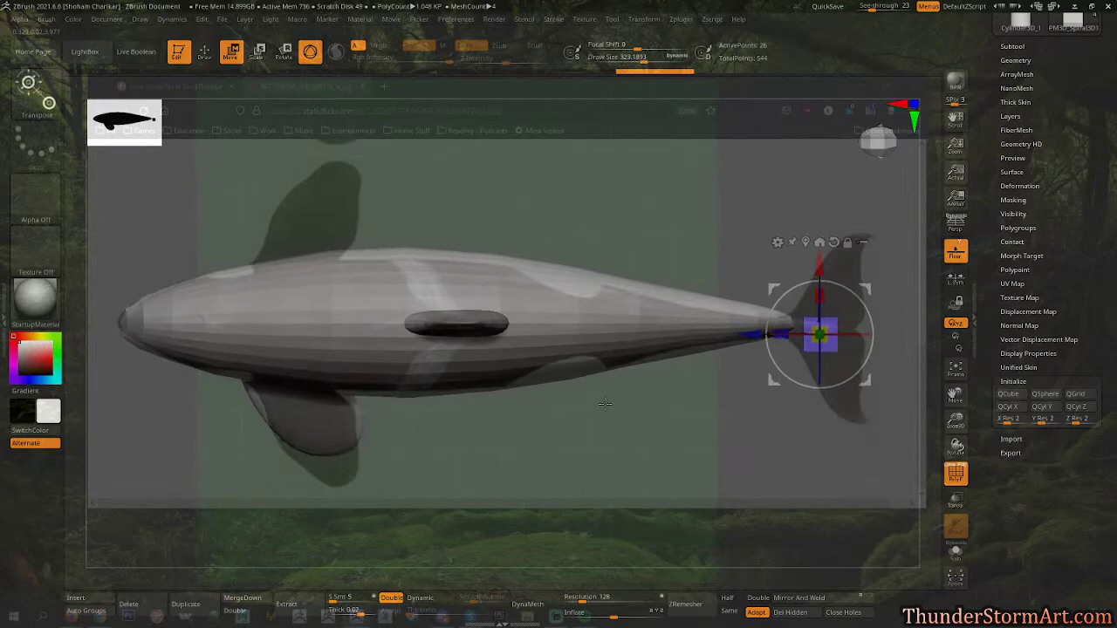
pyautogui.moveTo(624, 421)
pyautogui.keyDown('alt'); pyautogui.mouseDown()
pyautogui.moveTo(640, 416)
pyautogui.moveTo(584, 418)
pyautogui.moveTo(611, 432)
pyautogui.mouseUp(); pyautogui.keyUp('alt')
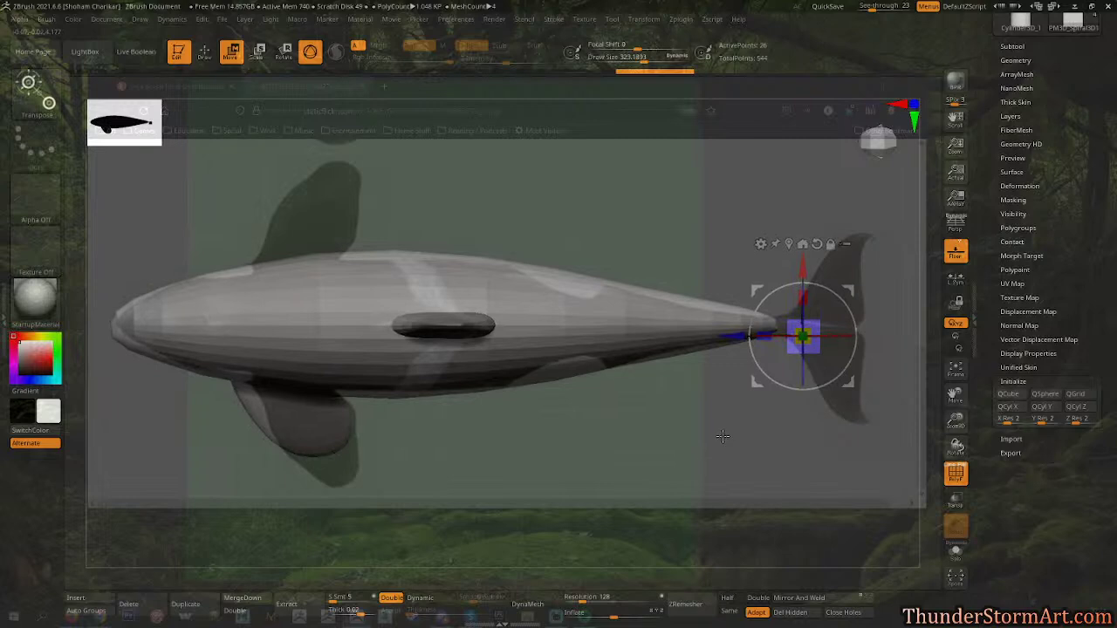
# Use a rectangular mask to flare the cube's inner edge to the fluke root's width, and reposition the piece over the reference.
pyautogui.press('q')
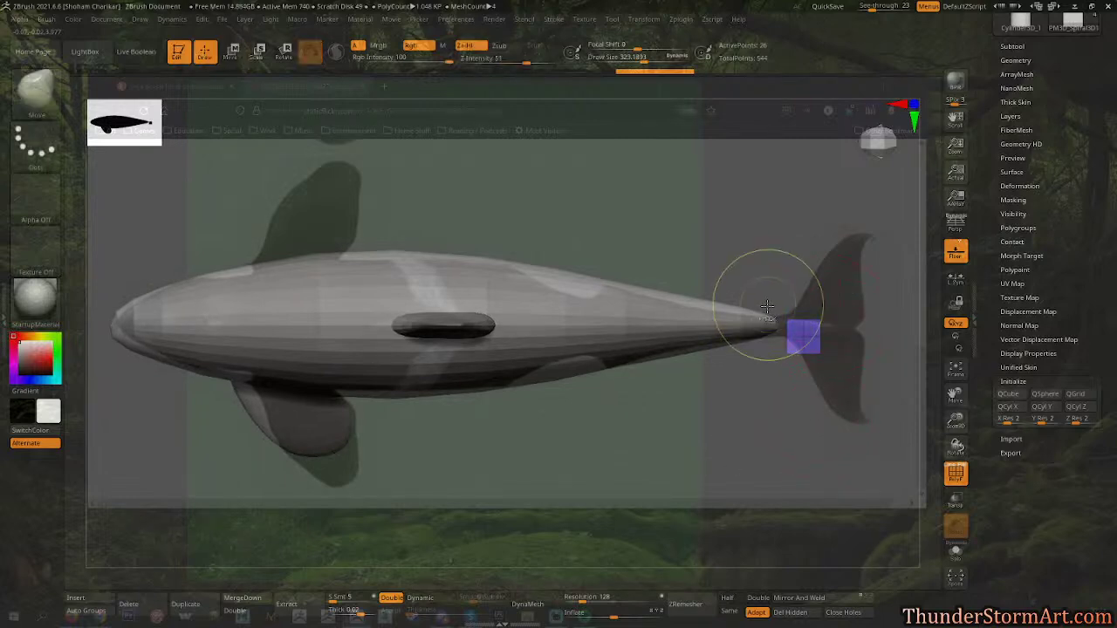
pyautogui.keyDown('ctrl'); pyautogui.moveTo(861, 292); pyautogui.dragTo(754, 328); pyautogui.keyUp('ctrl')
pyautogui.press('w')
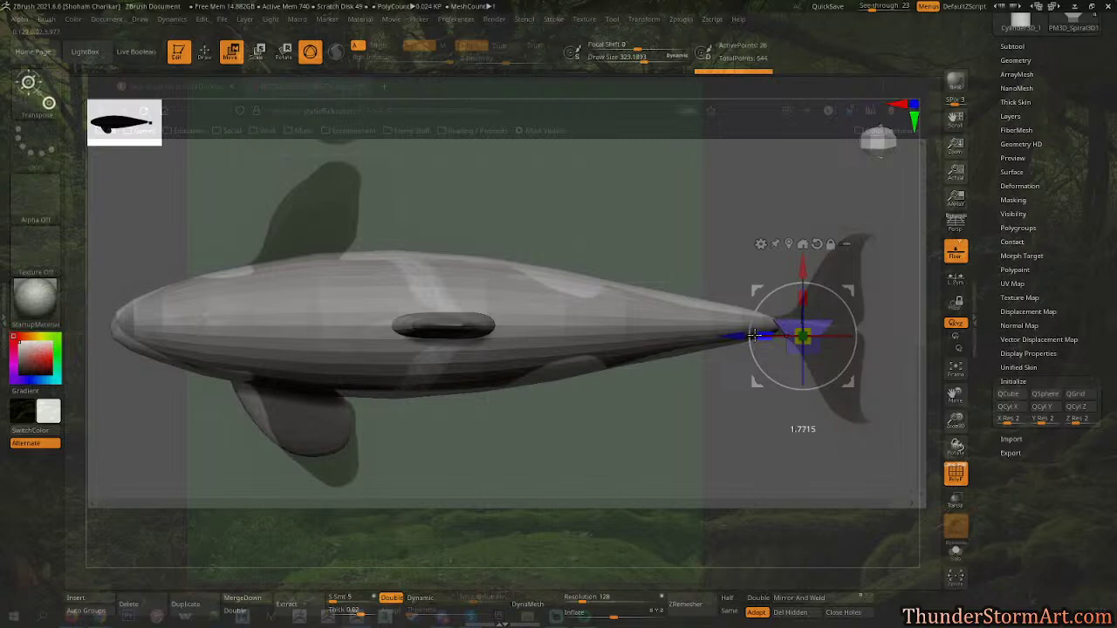
pyautogui.moveTo(813, 330); pyautogui.dragTo(820, 326)
pyautogui.moveTo(744, 336); pyautogui.dragTo(761, 337)
pyautogui.moveTo(818, 267); pyautogui.dragTo(816, 276)
# Isolate the cube's trailing-side points with masks and shift them along Z to follow the fluke root's outline.
pyautogui.press('ctrl')
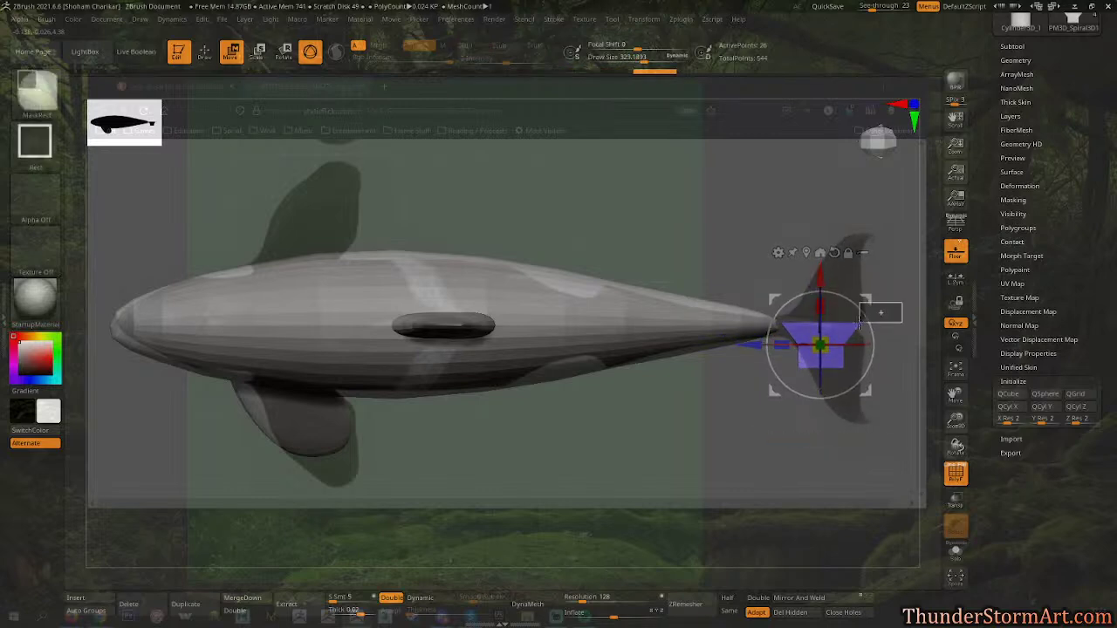
pyautogui.keyDown('ctrl'); pyautogui.moveTo(850, 330); pyautogui.dragTo(849, 331); pyautogui.keyUp('ctrl')
pyautogui.moveTo(747, 345); pyautogui.dragTo(733, 349)
pyautogui.press('ctrl')
pyautogui.keyDown('ctrl'); pyautogui.moveTo(898, 366); pyautogui.dragTo(838, 355); pyautogui.keyUp('ctrl')
pyautogui.moveTo(739, 345); pyautogui.dragTo(765, 343)
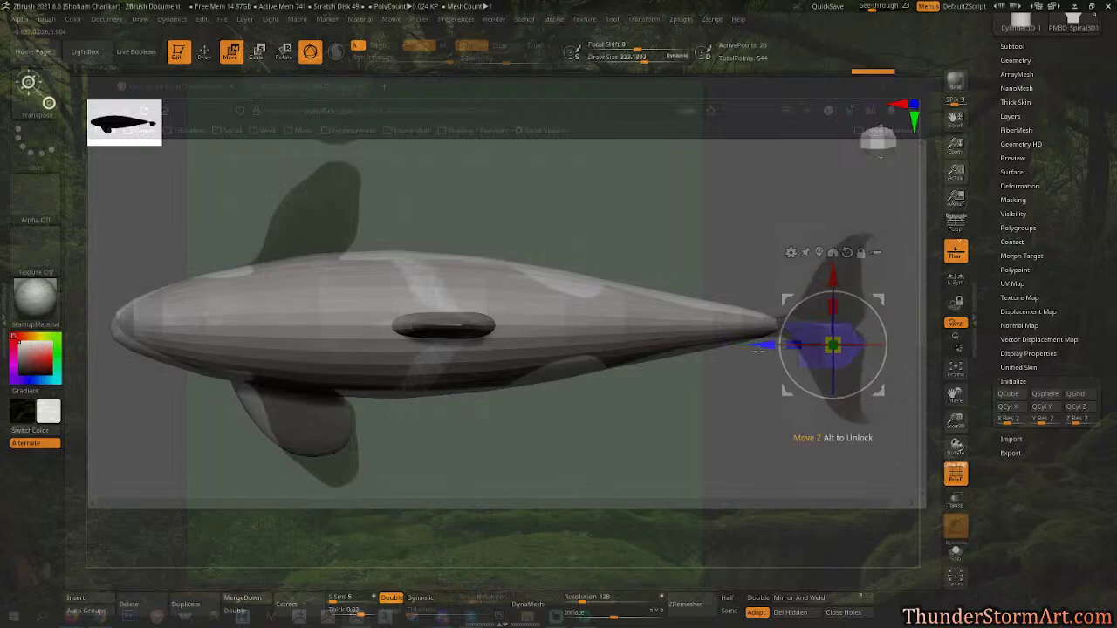
# Mask rows of the cube and pull the outer rows outward and backward to the reference fluke's tip.
pyautogui.keyDown('ctrl'); pyautogui.moveTo(753, 453); pyautogui.dragTo(808, 361); pyautogui.keyUp('ctrl')
pyautogui.keyDown('ctrl'); pyautogui.moveTo(807, 470); pyautogui.dragTo(864, 359); pyautogui.keyUp('ctrl')
pyautogui.moveTo(884, 300); pyautogui.dragTo(921, 354)
pyautogui.keyDown('ctrl'); pyautogui.moveTo(778, 419); pyautogui.dragTo(793, 307); pyautogui.keyUp('ctrl')
pyautogui.moveTo(800, 402); pyautogui.dragTo(785, 423)
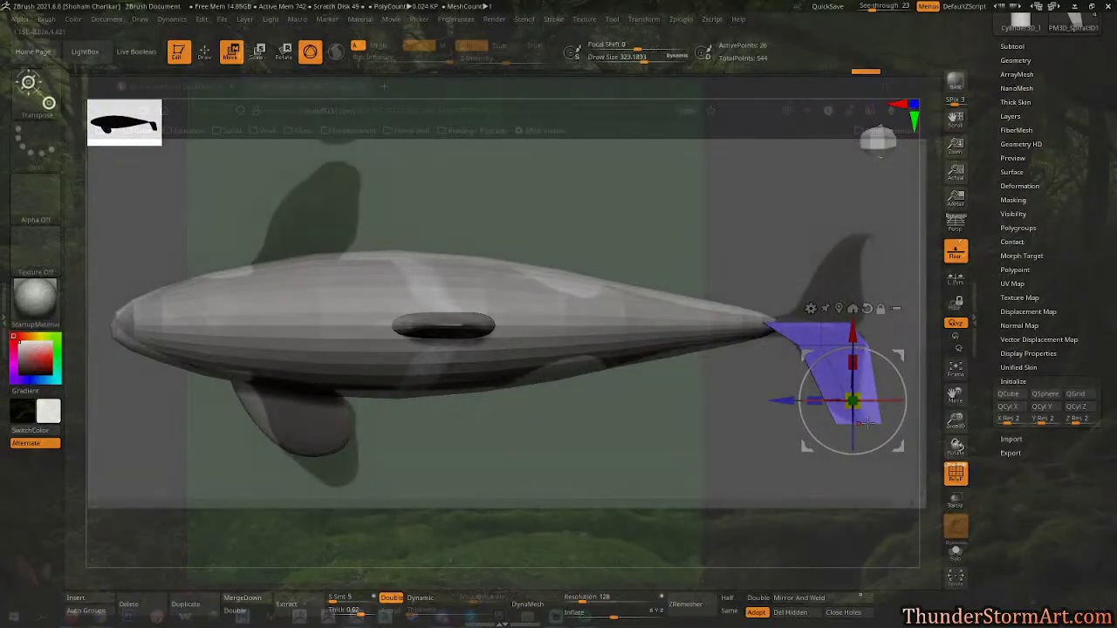
# Mask individual fluke corners and move the tip and trailing-edge points to fit the reference outline.
pyautogui.keyDown('ctrl'); pyautogui.moveTo(750, 460); pyautogui.dragTo(844, 417); pyautogui.keyUp('ctrl')
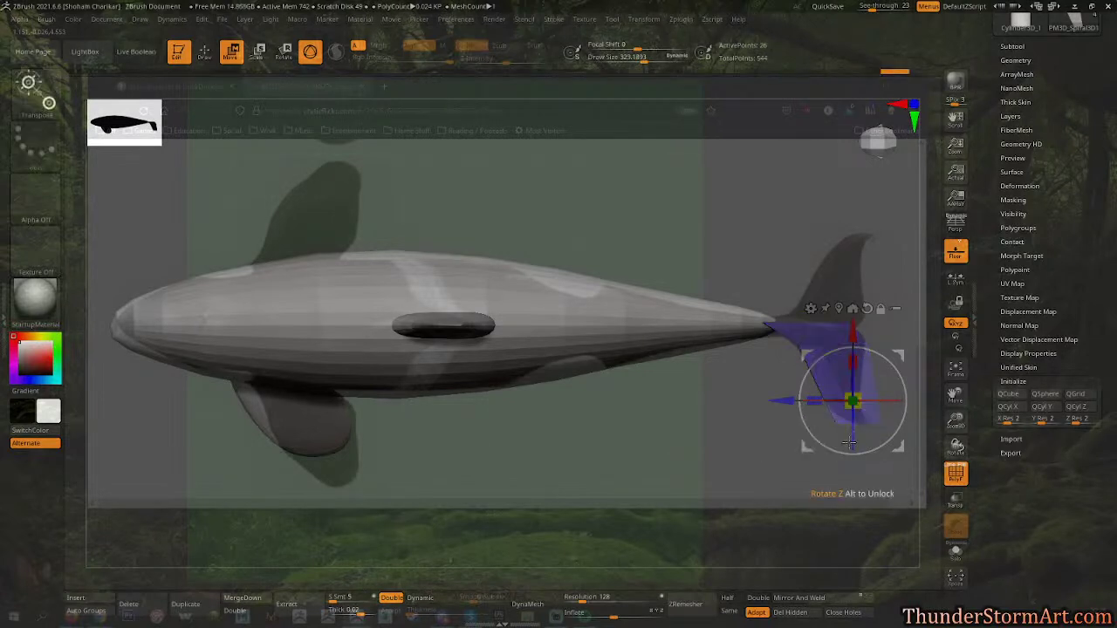
pyautogui.moveTo(860, 339); pyautogui.dragTo(860, 330)
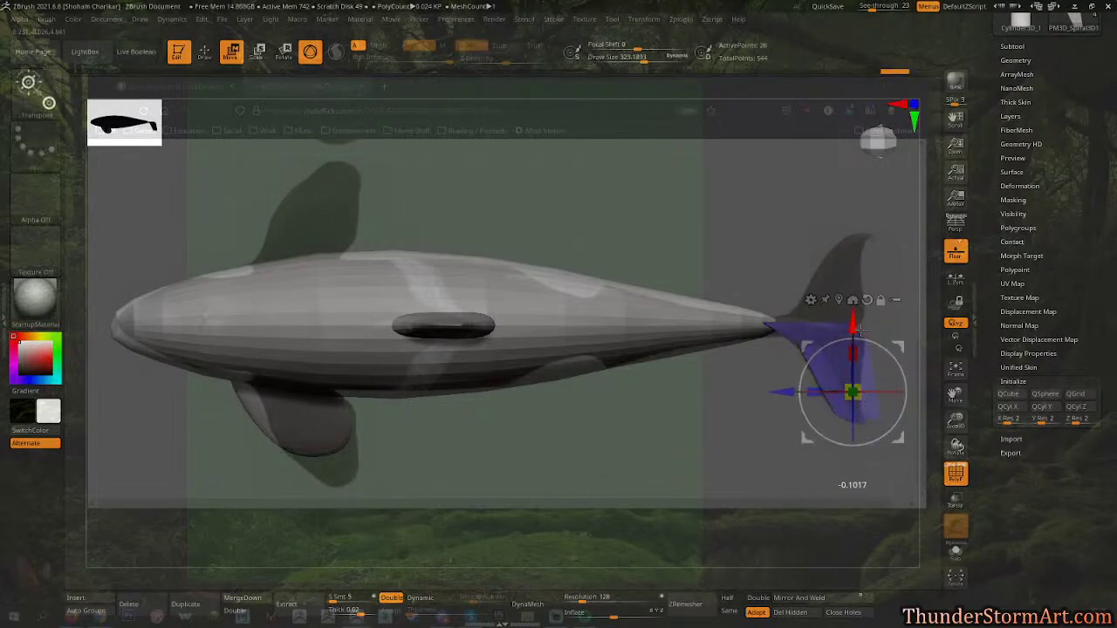
pyautogui.keyDown('ctrl'); pyautogui.moveTo(730, 469); pyautogui.dragTo(757, 481); pyautogui.keyUp('ctrl')
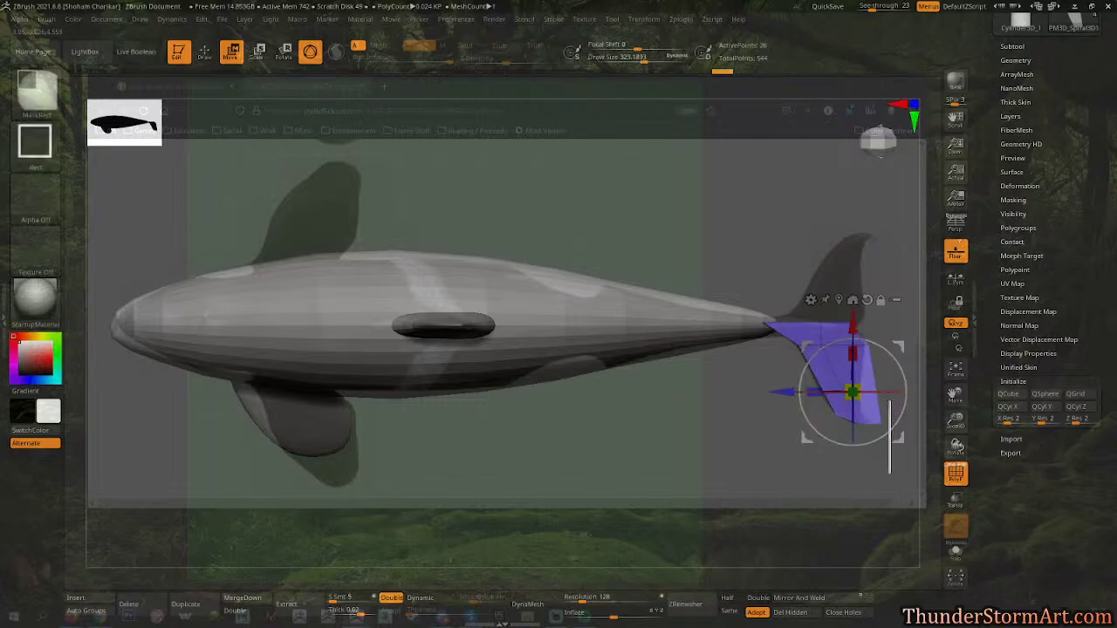
pyautogui.keyDown('ctrl'); pyautogui.moveTo(878, 401); pyautogui.dragTo(875, 393); pyautogui.keyUp('ctrl')
pyautogui.keyDown('ctrl'); pyautogui.click(875, 393); pyautogui.keyUp('ctrl')
pyautogui.moveTo(786, 392); pyautogui.dragTo(772, 392)
pyautogui.moveTo(841, 324); pyautogui.dragTo(841, 321)
pyautogui.keyDown('ctrl'); pyautogui.moveTo(772, 417); pyautogui.dragTo(791, 430); pyautogui.keyUp('ctrl')
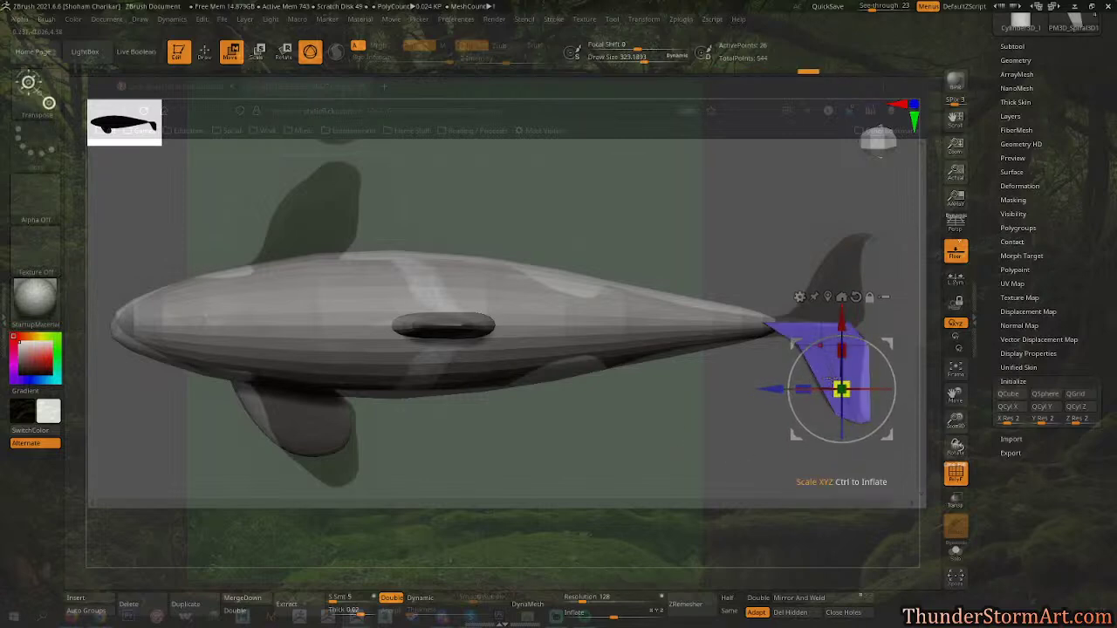
# Scale the tail fluke along Y with the gizmo to adjust its thickness.
pyautogui.press('q')
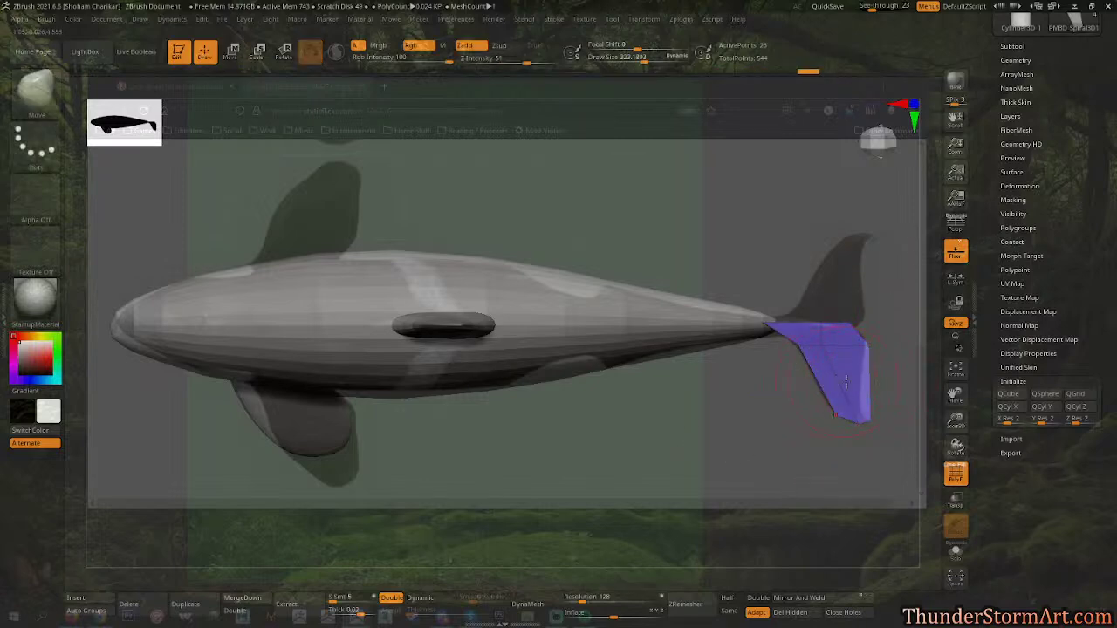
pyautogui.moveTo(721, 407)
pyautogui.mouseDown()
pyautogui.moveTo(678, 342)
pyautogui.moveTo(702, 336)
pyautogui.moveTo(785, 434)
pyautogui.moveTo(695, 392)
pyautogui.moveTo(768, 388)
pyautogui.moveTo(781, 375)
pyautogui.moveTo(794, 387)
pyautogui.moveTo(773, 403)
pyautogui.moveTo(752, 370)
pyautogui.mouseUp()
pyautogui.keyDown('ctrl'); pyautogui.moveTo(548, 295); pyautogui.dragTo(604, 340); pyautogui.keyUp('ctrl')
pyautogui.press('e')
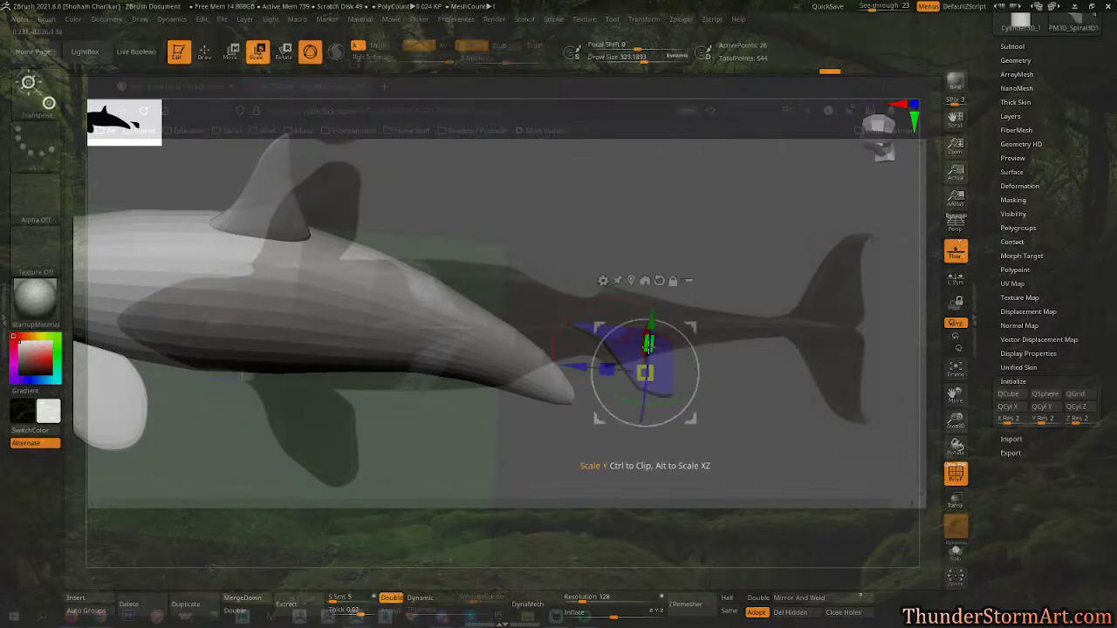
pyautogui.click(632, 281)
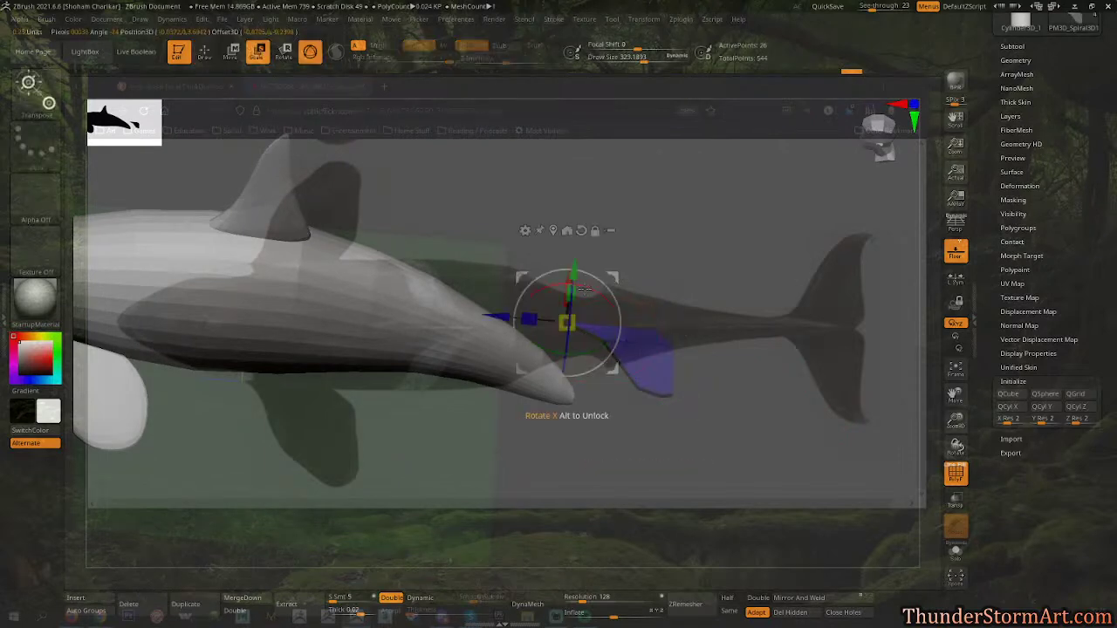
pyautogui.moveTo(573, 290); pyautogui.dragTo(729, 342)
# Isolate the fluke's inner root edge with a mask, recentre the gizmo on it and scale its thickness along Y.
pyautogui.keyDown('ctrl'); pyautogui.moveTo(729, 343); pyautogui.dragTo(737, 351, button='right'); pyautogui.keyUp('ctrl')
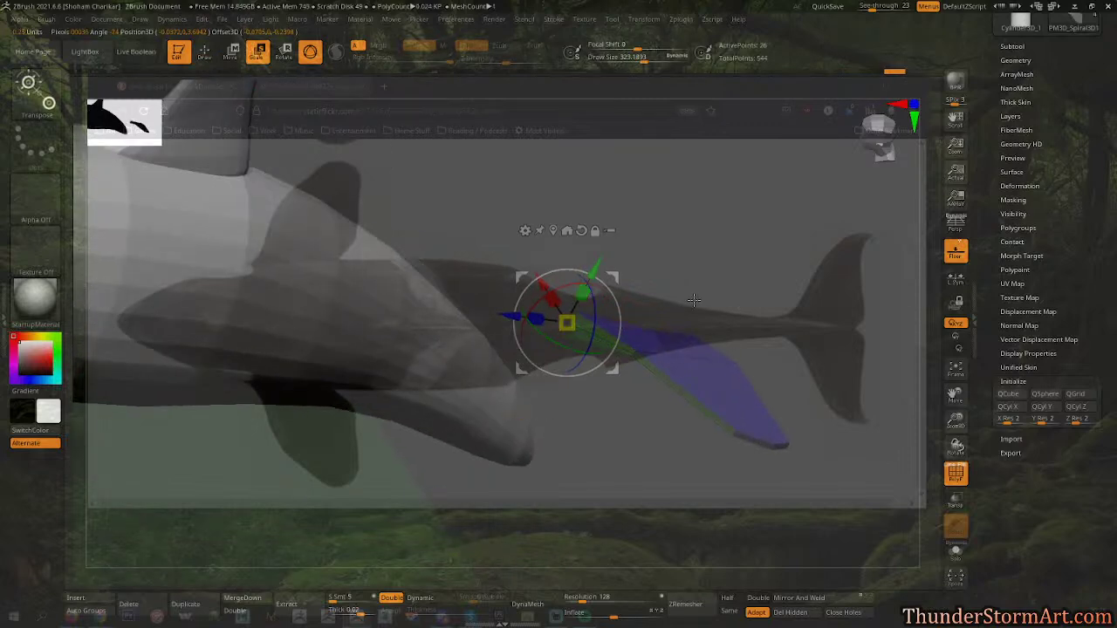
pyautogui.keyDown('ctrl'); pyautogui.click(665, 302); pyautogui.keyUp('ctrl')
pyautogui.moveTo(672, 311)
pyautogui.keyDown('ctrl'); pyautogui.mouseDown()
pyautogui.moveTo(645, 334)
pyautogui.moveTo(661, 315)
pyautogui.mouseUp(); pyautogui.keyUp('ctrl')
pyautogui.keyDown('ctrl'); pyautogui.moveTo(721, 268); pyautogui.dragTo(697, 292); pyautogui.keyUp('ctrl')
pyautogui.keyDown('shift'); pyautogui.moveTo(769, 250); pyautogui.dragTo(749, 326); pyautogui.keyUp('shift')
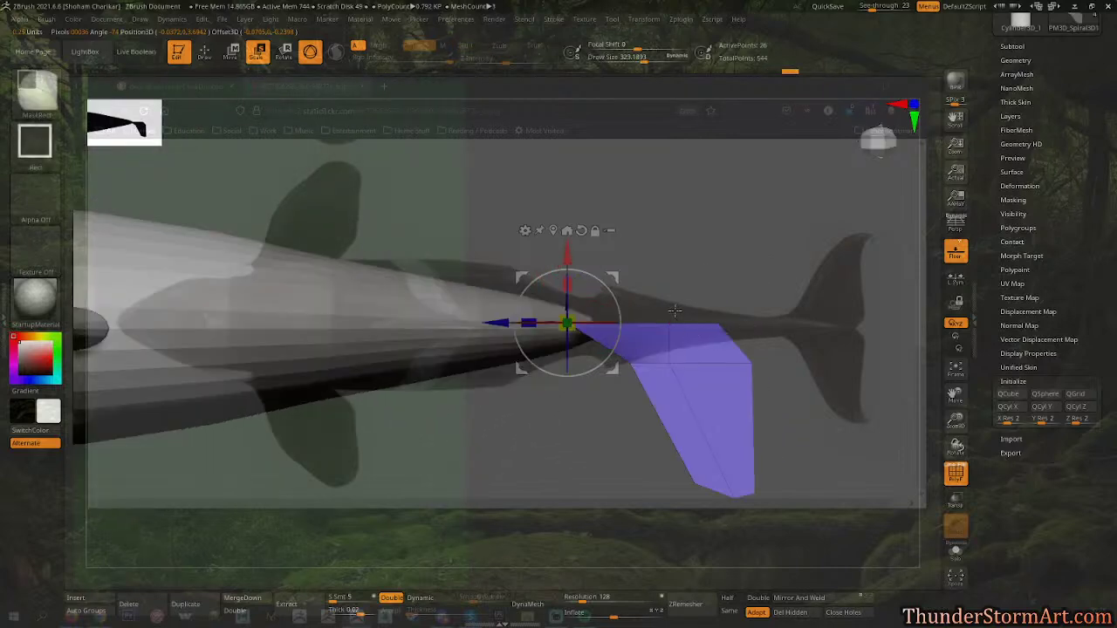
pyautogui.moveTo(669, 320); pyautogui.dragTo(727, 368)
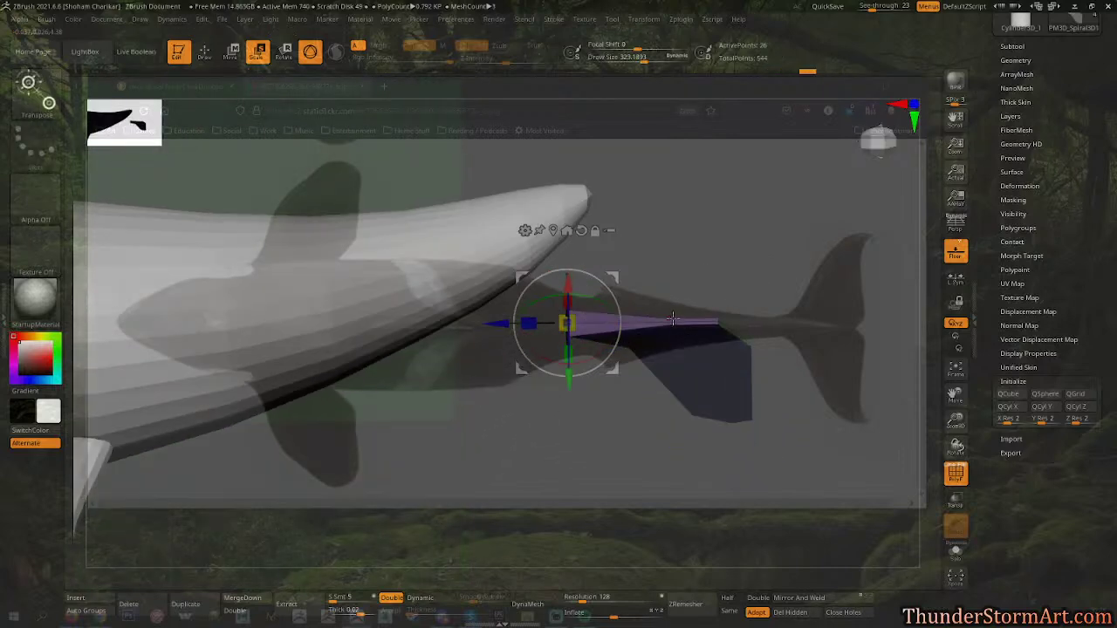
pyautogui.moveTo(747, 251); pyautogui.dragTo(752, 148)
pyautogui.click(553, 230)
pyautogui.moveTo(611, 194); pyautogui.dragTo(809, 230)
pyautogui.keyDown('alt'); pyautogui.moveTo(809, 230); pyautogui.dragTo(648, 337); pyautogui.keyUp('alt')
pyautogui.moveTo(513, 388); pyautogui.dragTo(513, 382)
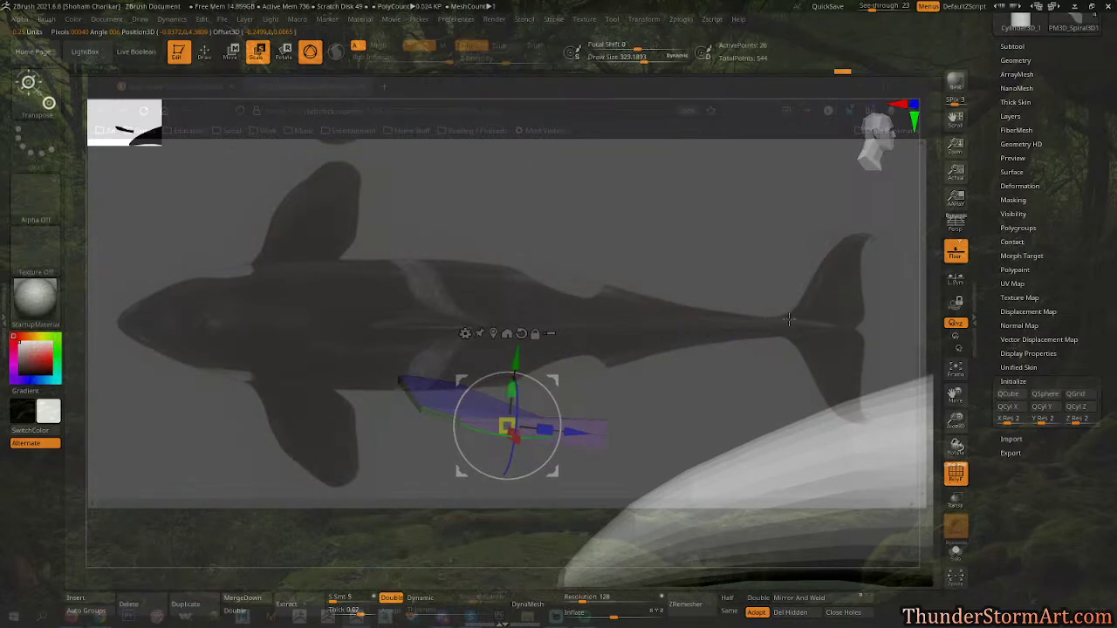
# Isolate the fluke's trailing edge with a rectangular mask and scale it along Y to about 0.7 to thin it.
pyautogui.moveTo(684, 292); pyautogui.dragTo(688, 354)
pyautogui.keyDown('ctrl'); pyautogui.moveTo(690, 291); pyautogui.dragTo(659, 316); pyautogui.keyUp('ctrl')
pyautogui.moveTo(641, 319)
pyautogui.mouseDown()
pyautogui.moveTo(696, 339)
pyautogui.moveTo(644, 340)
pyautogui.moveTo(527, 405)
pyautogui.mouseUp()
pyautogui.moveTo(616, 384); pyautogui.dragTo(470, 425)
pyautogui.keyDown('ctrl'); pyautogui.moveTo(384, 366); pyautogui.dragTo(367, 349); pyautogui.keyUp('ctrl')
pyautogui.moveTo(305, 288); pyautogui.dragTo(432, 272)
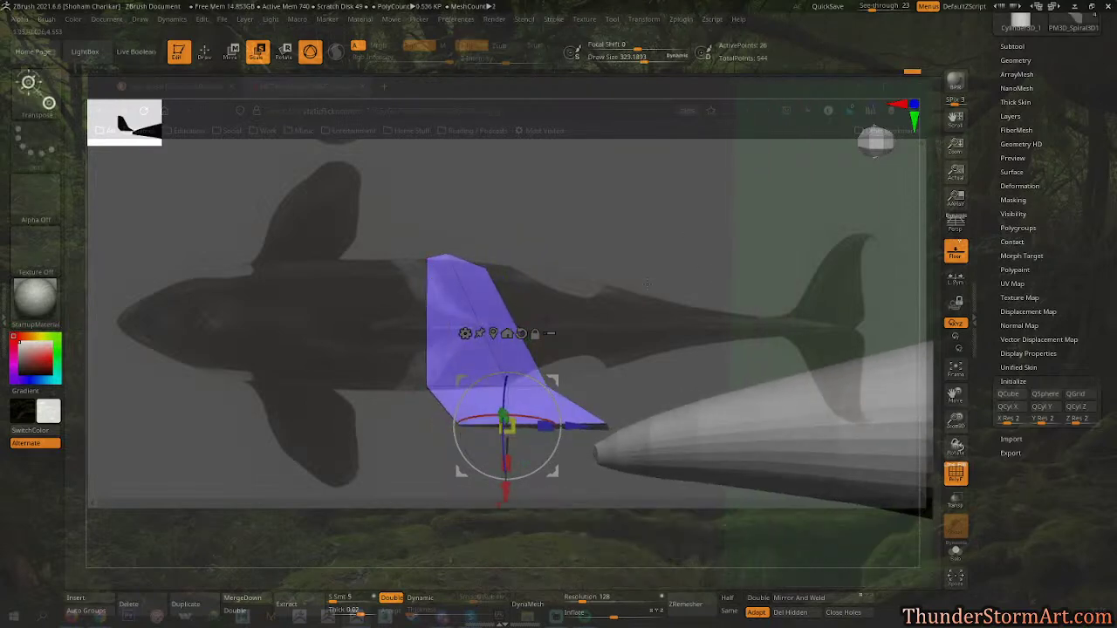
pyautogui.moveTo(647, 283); pyautogui.dragTo(656, 323)
pyautogui.moveTo(389, 234)
pyautogui.keyDown('ctrl'); pyautogui.mouseDown()
pyautogui.moveTo(414, 281)
pyautogui.moveTo(435, 416)
pyautogui.mouseUp(); pyautogui.keyUp('ctrl')
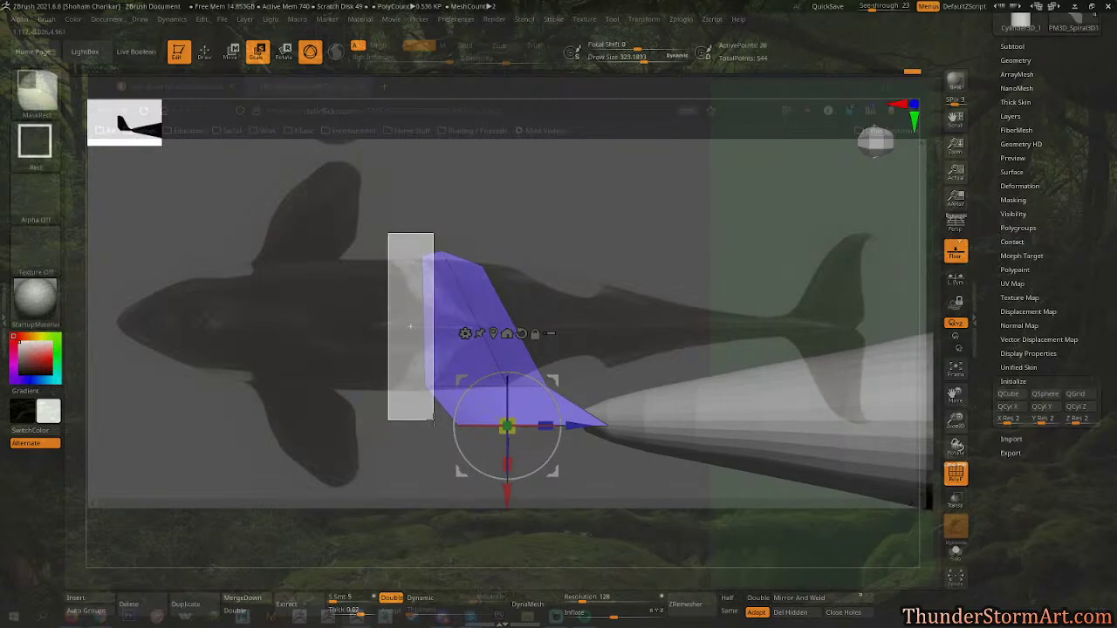
pyautogui.keyDown('ctrl'); pyautogui.moveTo(432, 421); pyautogui.dragTo(433, 422); pyautogui.keyUp('ctrl')
pyautogui.keyDown('ctrl'); pyautogui.click(433, 421); pyautogui.keyUp('ctrl')
pyautogui.moveTo(624, 305); pyautogui.dragTo(693, 324)
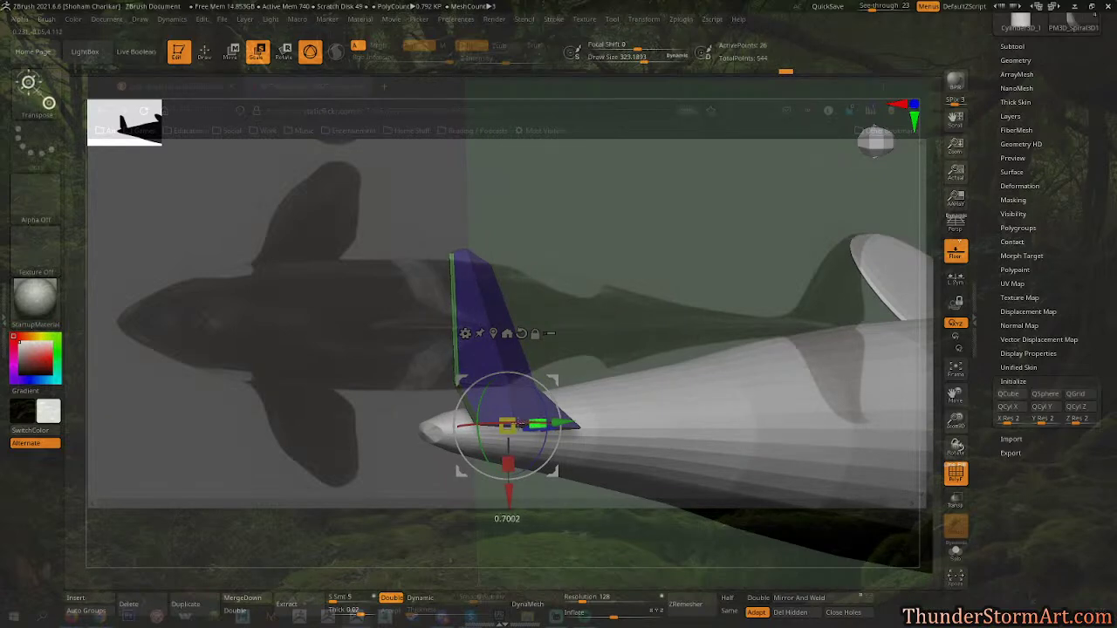
pyautogui.moveTo(521, 424); pyautogui.dragTo(659, 257)
# Set See-through to 0, hide the floor grid and show only the tail fluke in Solo mode.
pyautogui.press('q')
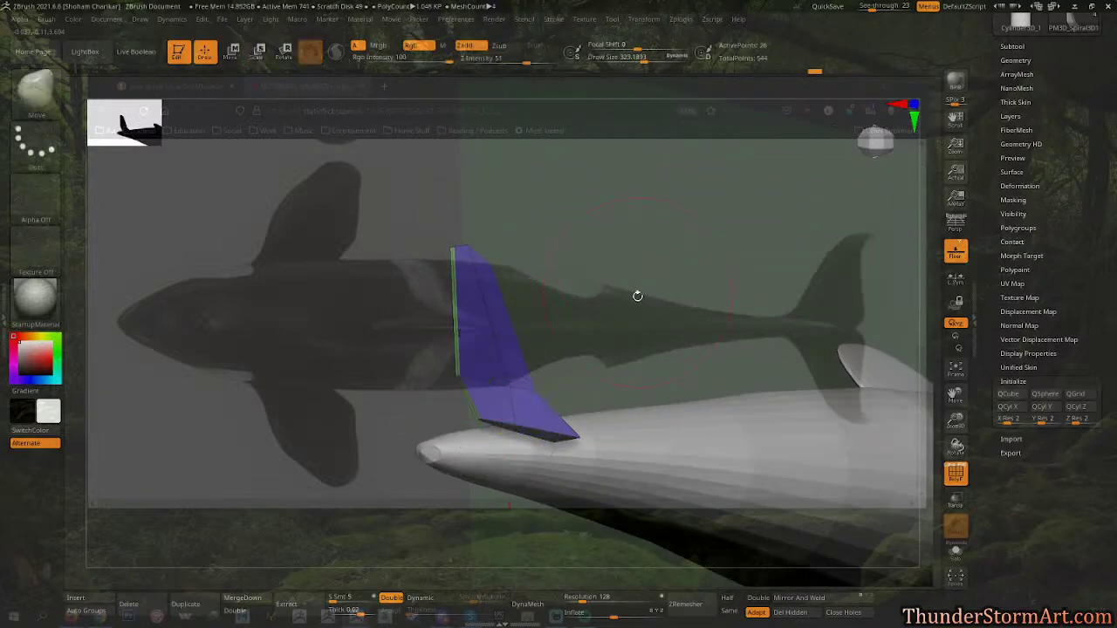
pyautogui.moveTo(873, 7)
pyautogui.mouseDown()
pyautogui.moveTo(850, 18)
pyautogui.moveTo(874, 8)
pyautogui.moveTo(857, 8)
pyautogui.mouseUp()
pyautogui.moveTo(576, 314); pyautogui.dragTo(714, 439)
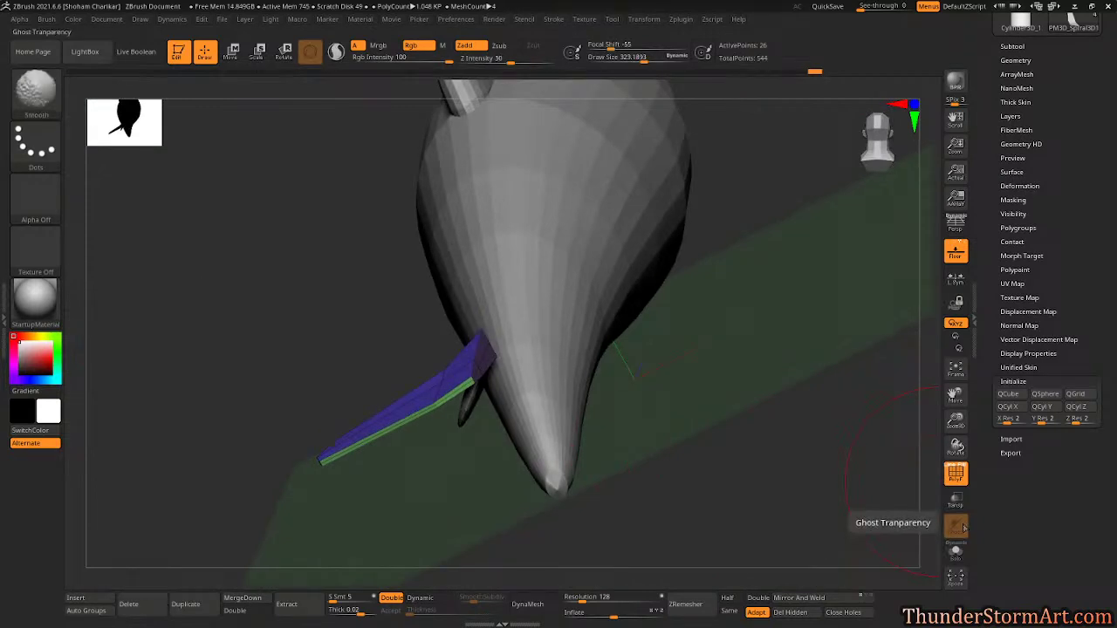
pyautogui.hotkey('shift', 'p')
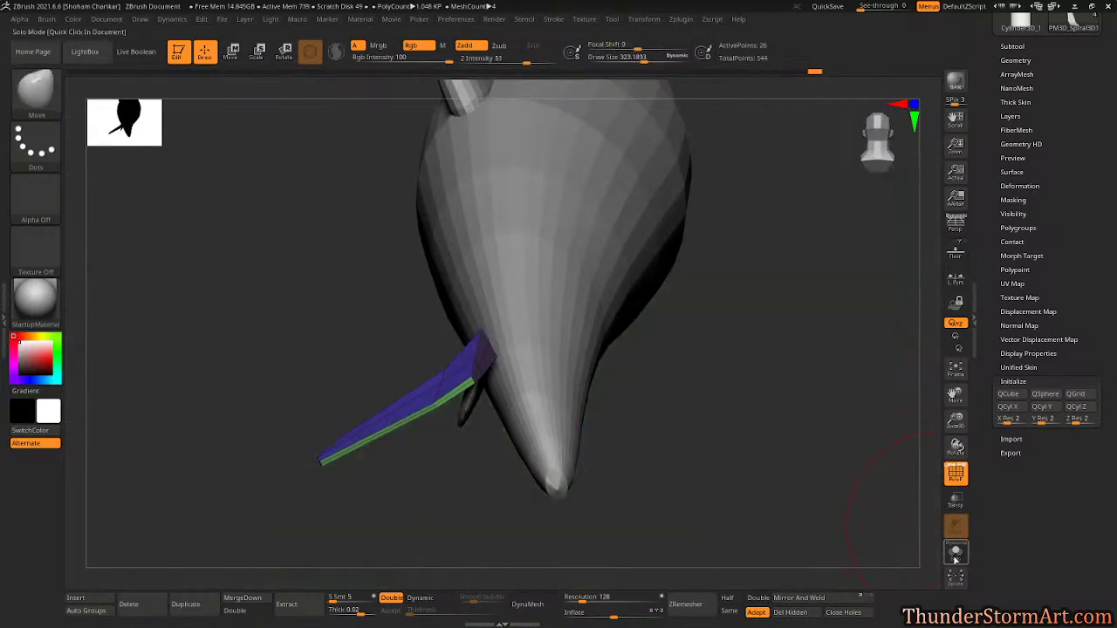
pyautogui.click(956, 555)
pyautogui.moveTo(755, 429); pyautogui.dragTo(721, 378)
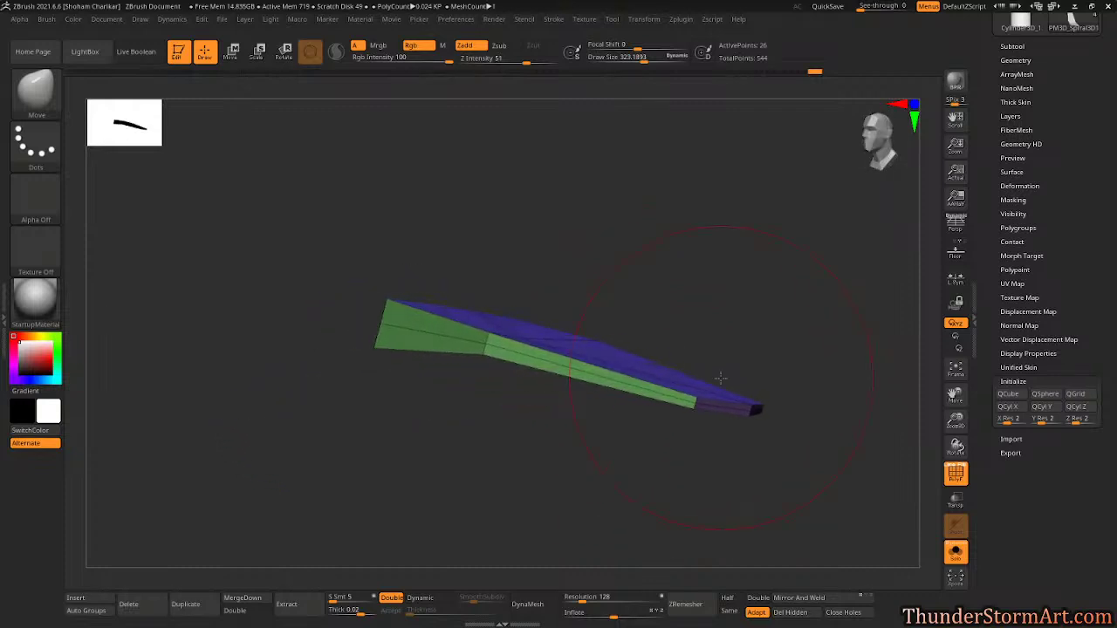
# Switch to the ZModeler brush and delete the edge loop running through the middle of the fluke's thickness.
pyautogui.press('b')
pyautogui.press('z')
pyautogui.press('m')
pyautogui.press('s')
pyautogui.moveTo(739, 305)
pyautogui.mouseDown()
pyautogui.moveTo(714, 309)
pyautogui.moveTo(743, 319)
pyautogui.moveTo(736, 334)
pyautogui.moveTo(821, 239)
pyautogui.moveTo(785, 402)
pyautogui.moveTo(718, 399)
pyautogui.moveTo(771, 434)
pyautogui.moveTo(756, 447)
pyautogui.moveTo(785, 337)
pyautogui.moveTo(790, 358)
pyautogui.moveTo(752, 366)
pyautogui.mouseUp()
pyautogui.keyDown('alt'); pyautogui.click(433, 334); pyautogui.keyUp('alt')
# Set See-through to 29, realign the fluke with the top-view reference and insert an edge loop across its outer half.
pyautogui.moveTo(861, 8); pyautogui.dragTo(874, 8)
pyautogui.keyDown('alt'); pyautogui.moveTo(724, 243); pyautogui.dragTo(871, 246); pyautogui.keyUp('alt')
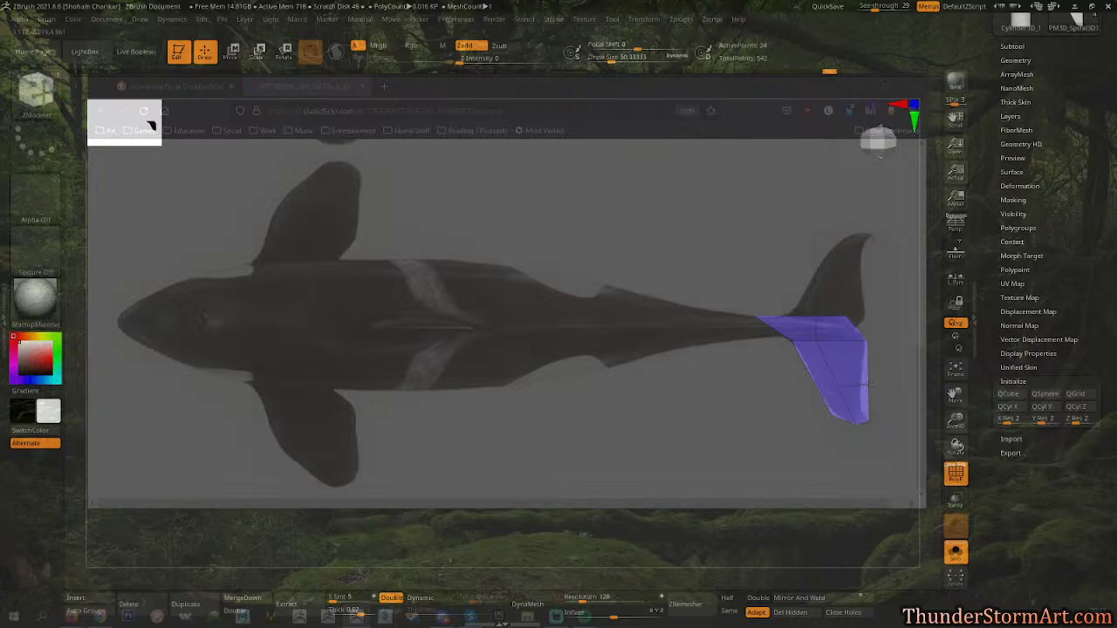
pyautogui.press('ctrl')
pyautogui.press('ctrl')
# Mask sections of the fluke and reposition the unmasked parts with the gizmo to follow the reference outline.
pyautogui.keyDown('ctrl'); pyautogui.moveTo(674, 461); pyautogui.dragTo(550, 399); pyautogui.keyUp('ctrl')
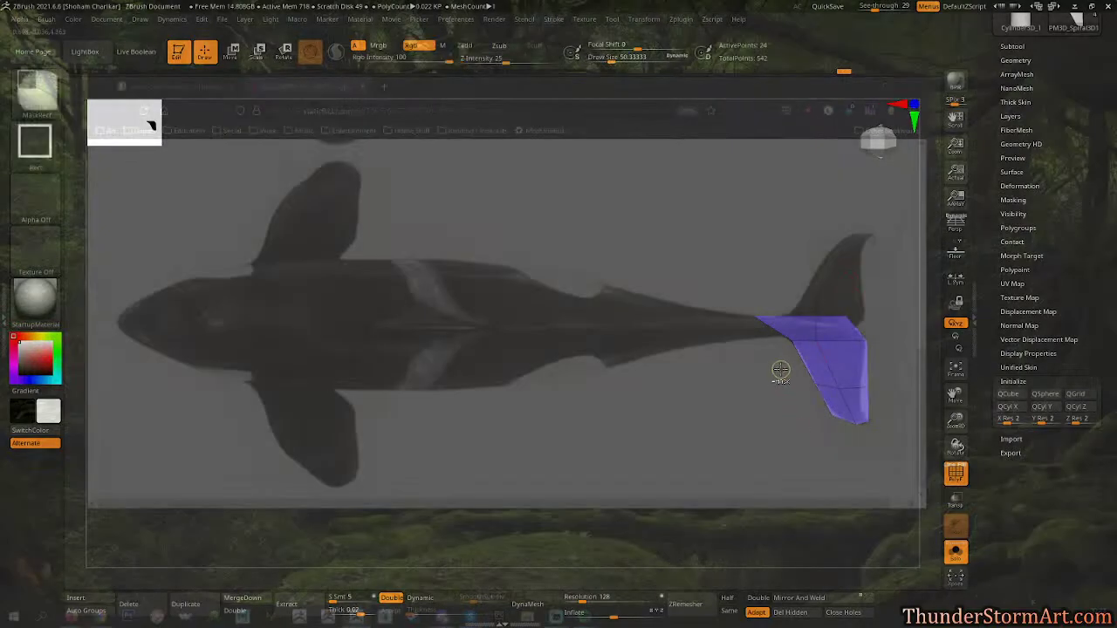
pyautogui.keyDown('ctrl'); pyautogui.moveTo(780, 370); pyautogui.dragTo(811, 397); pyautogui.keyUp('ctrl')
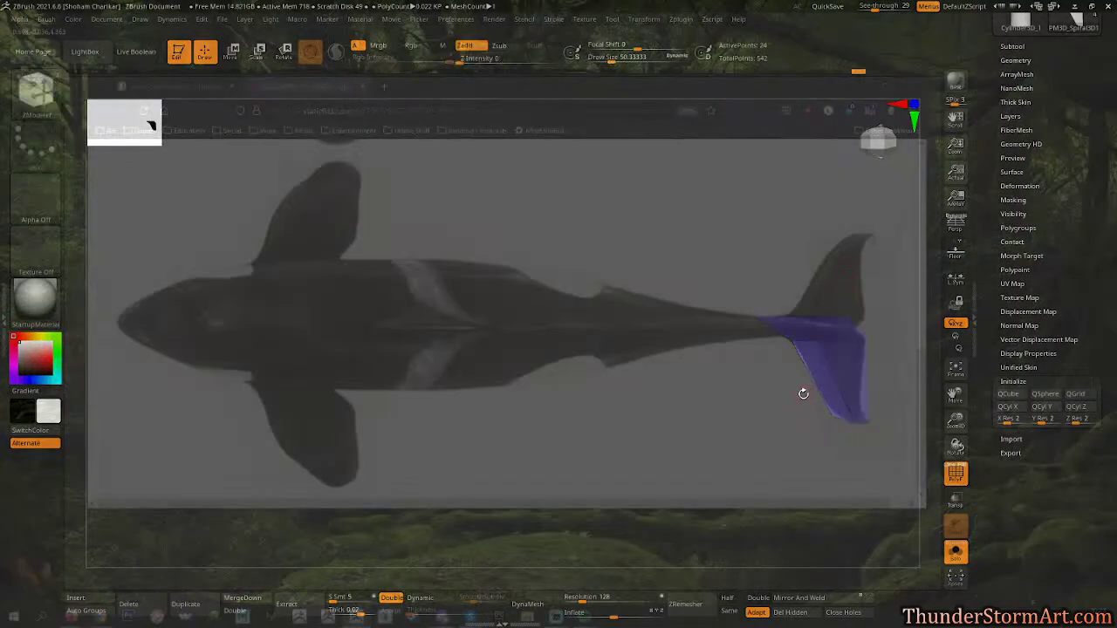
pyautogui.press('w')
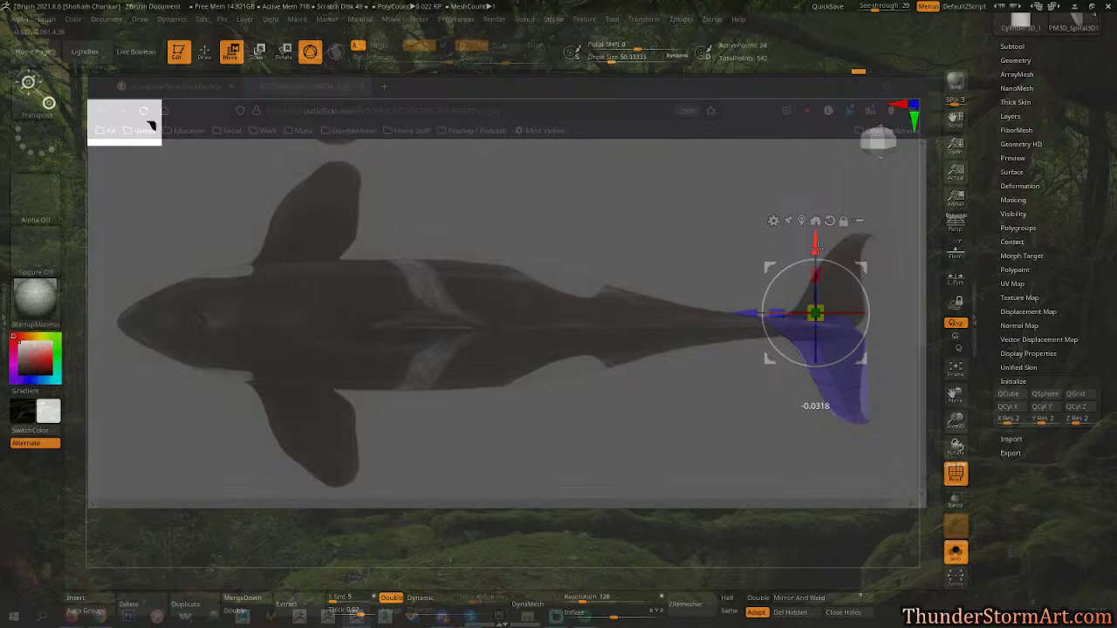
pyautogui.moveTo(783, 441)
pyautogui.keyDown('ctrl'); pyautogui.mouseDown()
pyautogui.moveTo(836, 472)
pyautogui.moveTo(841, 407)
pyautogui.moveTo(800, 438)
pyautogui.mouseUp(); pyautogui.keyUp('ctrl')
pyautogui.keyDown('ctrl'); pyautogui.click(893, 419); pyautogui.keyUp('ctrl')
pyautogui.keyDown('ctrl'); pyautogui.keyDown('alt'); pyautogui.moveTo(887, 376); pyautogui.dragTo(859, 394); pyautogui.keyUp('alt'); pyautogui.keyUp('ctrl')
pyautogui.moveTo(869, 268); pyautogui.dragTo(861, 282)
# Clear the mask and nudge the fluke along Z and X into line with the reference tail.
pyautogui.keyDown('ctrl'); pyautogui.moveTo(918, 362); pyautogui.dragTo(828, 391); pyautogui.keyUp('ctrl')
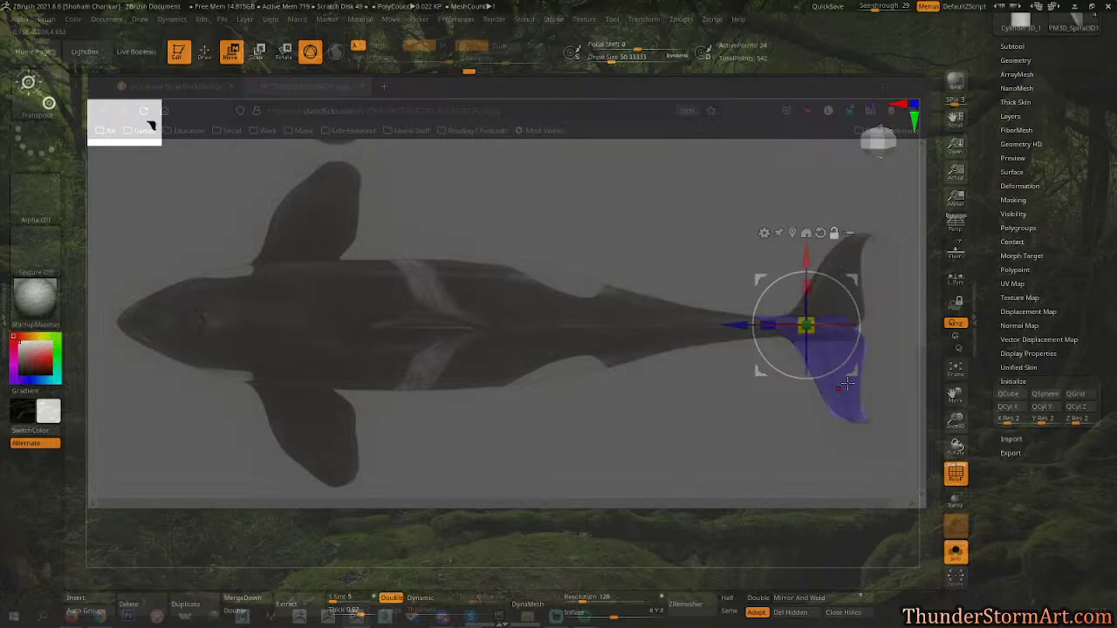
pyautogui.moveTo(740, 326); pyautogui.dragTo(734, 328)
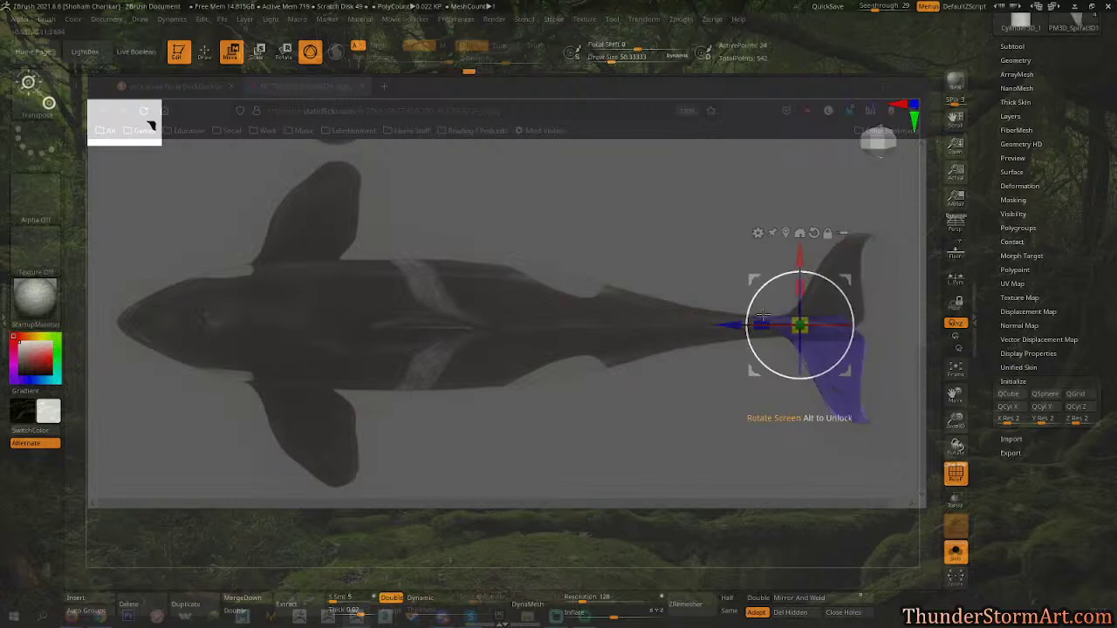
pyautogui.moveTo(799, 255); pyautogui.dragTo(800, 262)
pyautogui.moveTo(732, 329); pyautogui.dragTo(735, 329)
# Mask part of the fluke and shift the unmasked part along Z to refine its swept-back shape.
pyautogui.moveTo(773, 487)
pyautogui.keyDown('ctrl'); pyautogui.mouseDown()
pyautogui.moveTo(777, 495)
pyautogui.moveTo(765, 472)
pyautogui.moveTo(681, 504)
pyautogui.moveTo(741, 517)
pyautogui.moveTo(764, 488)
pyautogui.moveTo(734, 486)
pyautogui.mouseUp(); pyautogui.keyUp('ctrl')
pyautogui.keyDown('ctrl'); pyautogui.moveTo(733, 431); pyautogui.dragTo(782, 390); pyautogui.keyUp('ctrl')
pyautogui.moveTo(700, 342); pyautogui.dragTo(696, 343)
pyautogui.keyDown('ctrl'); pyautogui.moveTo(687, 459); pyautogui.dragTo(723, 471); pyautogui.keyUp('ctrl')
pyautogui.keyDown('ctrl'); pyautogui.click(783, 438); pyautogui.keyUp('ctrl')
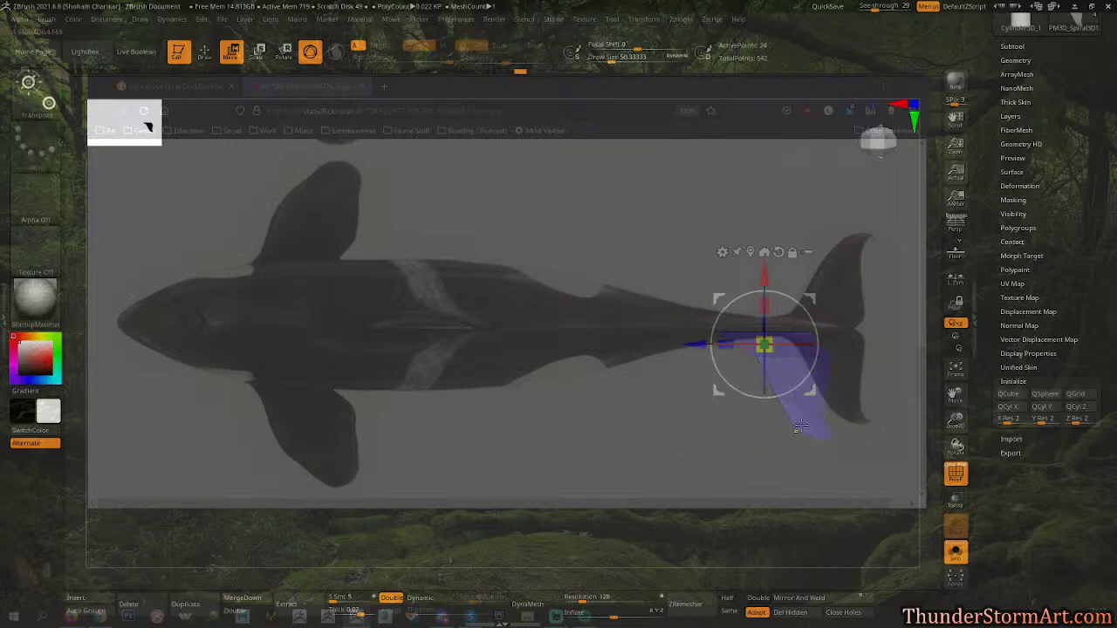
pyautogui.moveTo(695, 343); pyautogui.dragTo(701, 344)
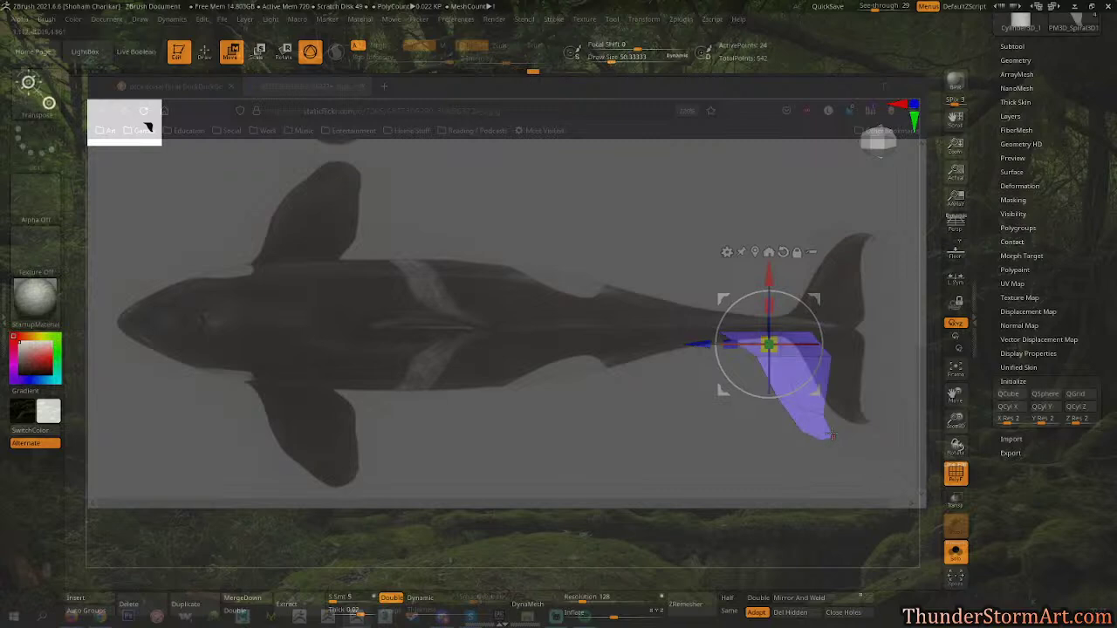
# Activate Dynamic Subdiv on the fluke, return to the top view and hide the polyframe.
pyautogui.moveTo(667, 447)
pyautogui.keyDown('alt'); pyautogui.mouseDown()
pyautogui.moveTo(651, 449)
pyautogui.moveTo(687, 379)
pyautogui.moveTo(677, 362)
pyautogui.moveTo(657, 393)
pyautogui.moveTo(676, 431)
pyautogui.moveTo(678, 410)
pyautogui.mouseUp(); pyautogui.keyUp('alt')
pyautogui.press('q')
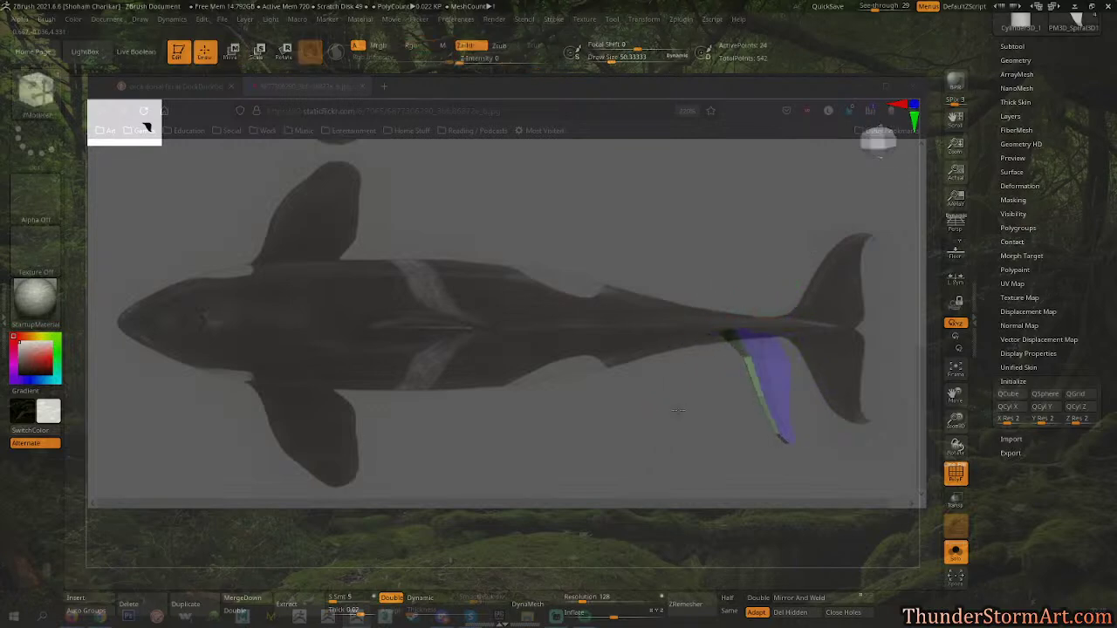
pyautogui.hotkey('ctrl', 'z')
pyautogui.press('d')
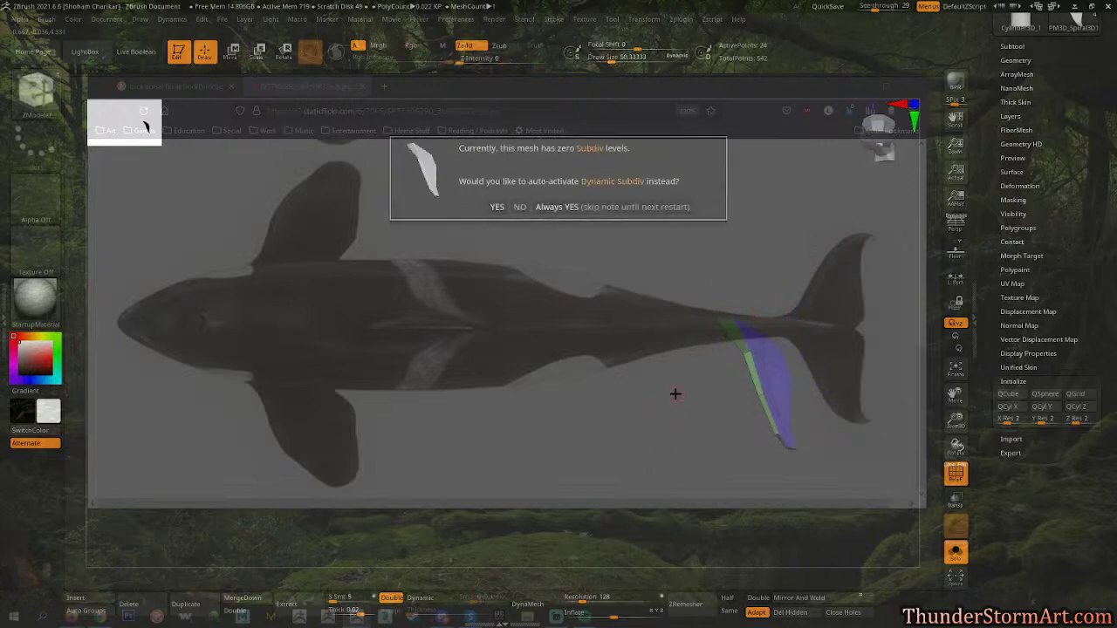
pyautogui.click(497, 207)
pyautogui.hotkey('ctrl', 'z')
pyautogui.moveTo(657, 440)
pyautogui.mouseDown()
pyautogui.moveTo(673, 398)
pyautogui.moveTo(676, 409)
pyautogui.mouseUp()
pyautogui.hotkey('shift', 'f')
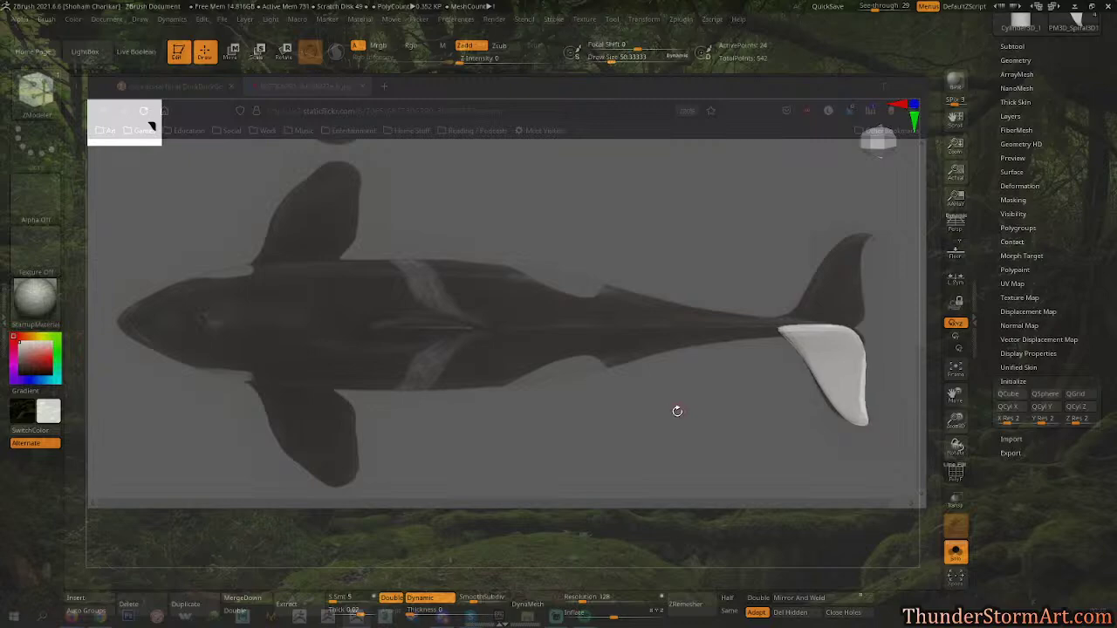
# Switch to the Move brush at a draw size of about 239 and reshape the fluke's leading edge to the reference.
pyautogui.press('b')
pyautogui.press('m')
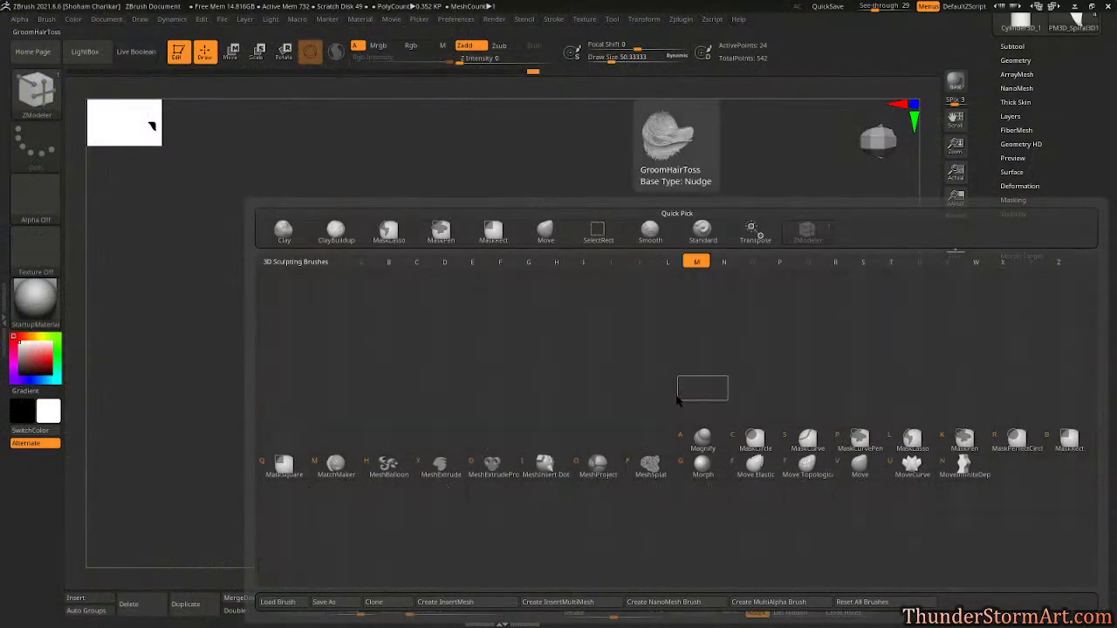
pyautogui.press('v')
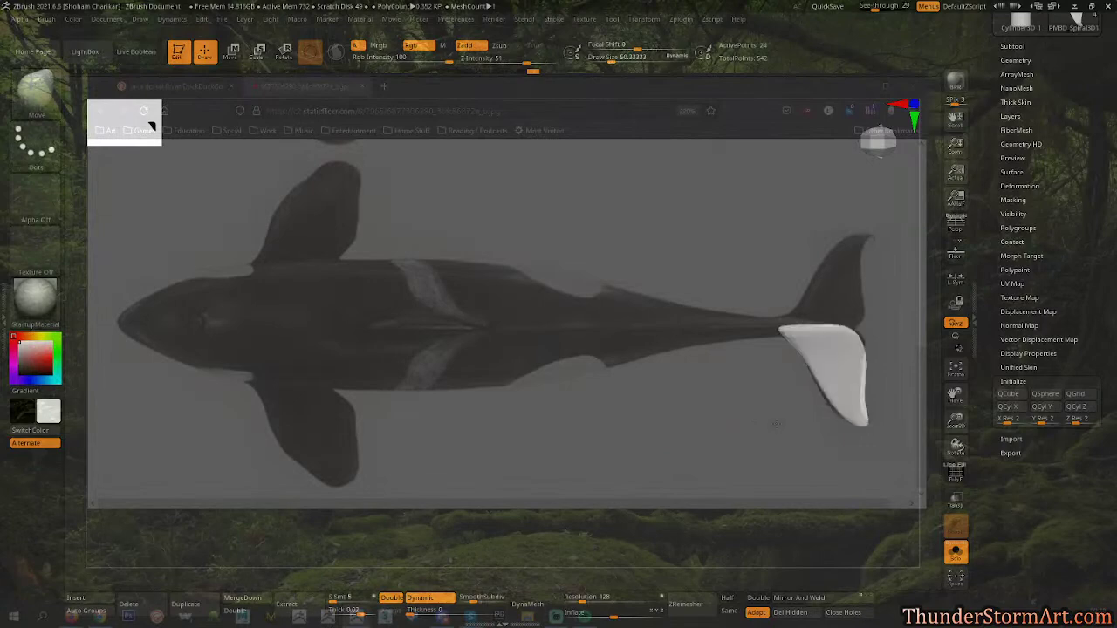
pyautogui.press('s')
pyautogui.moveTo(646, 402); pyautogui.dragTo(650, 401)
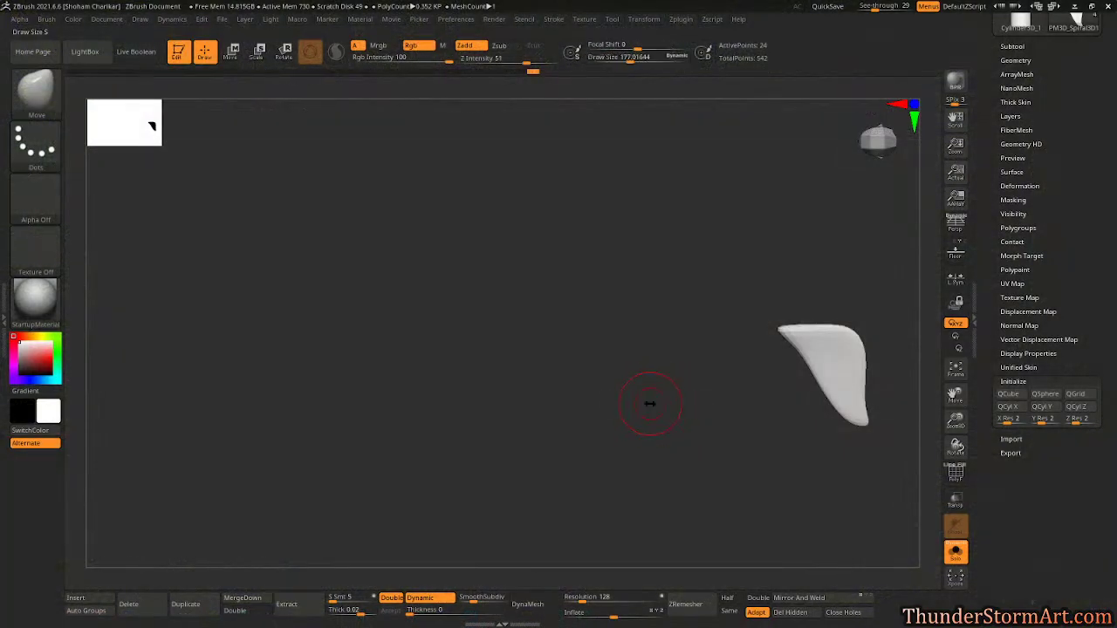
pyautogui.press('s')
pyautogui.moveTo(798, 409); pyautogui.dragTo(803, 410)
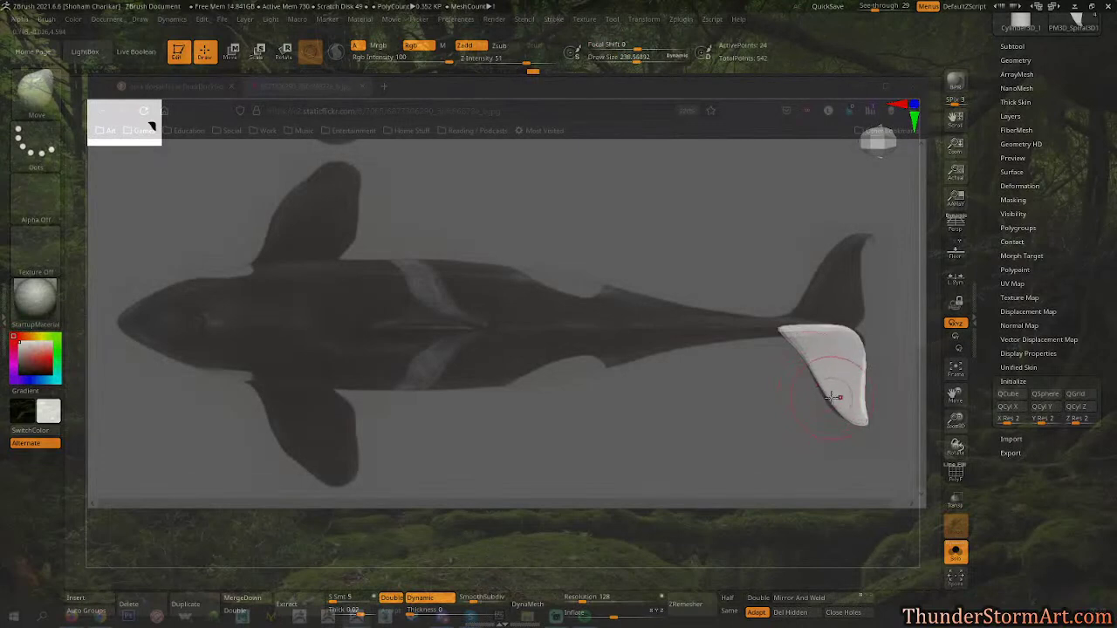
pyautogui.moveTo(828, 398); pyautogui.dragTo(777, 432)
# Reduce the draw size to about 182 and push the fluke's trailing edge into the reference's concave curve.
pyautogui.press('s')
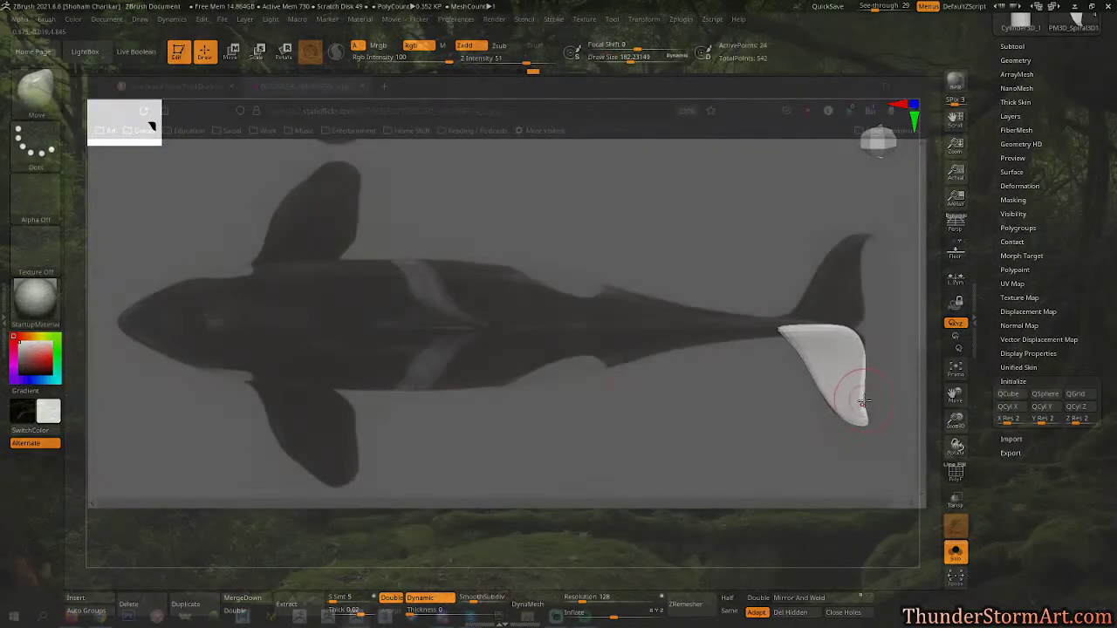
pyautogui.moveTo(852, 407); pyautogui.dragTo(860, 404)
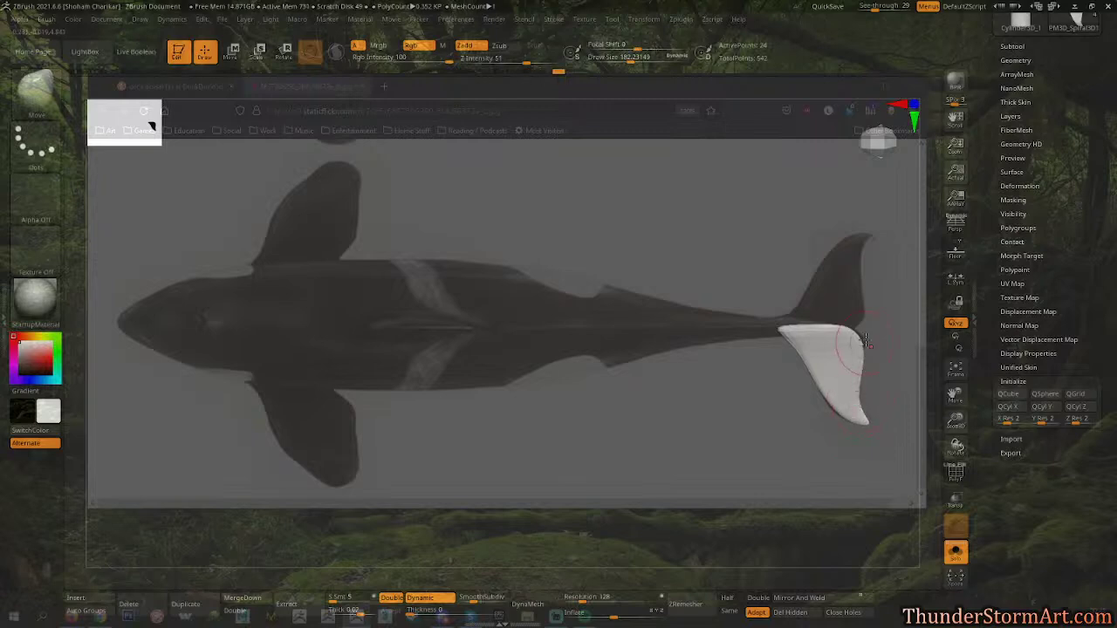
pyautogui.moveTo(862, 356); pyautogui.dragTo(850, 337)
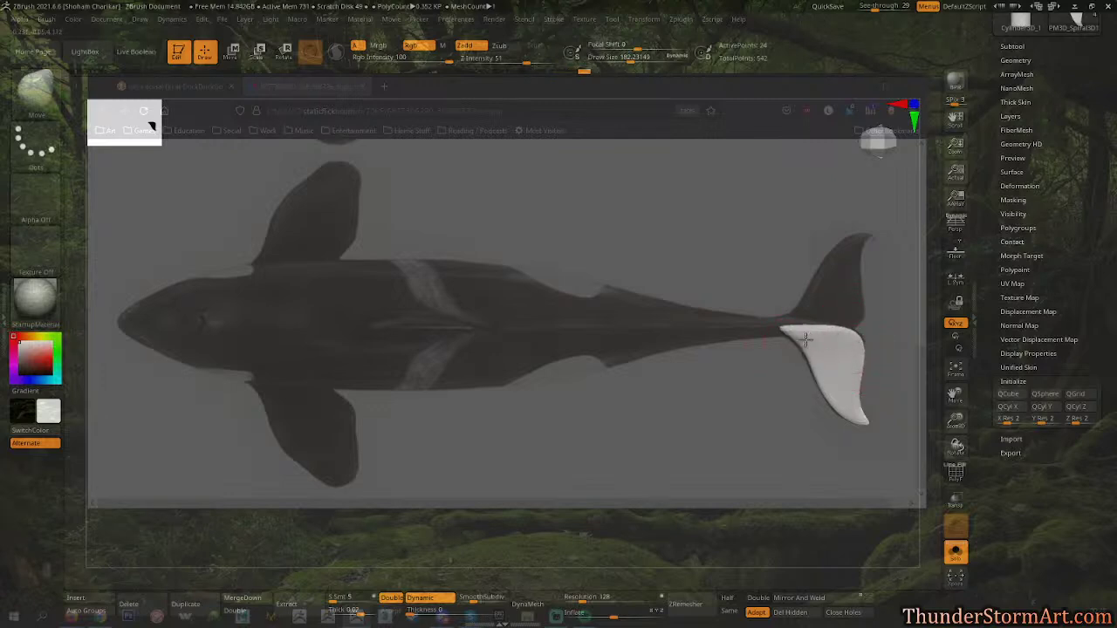
# Nudge the fluke with the Move gizmo from an angled view and realign it with the top-view reference.
pyautogui.moveTo(767, 375); pyautogui.dragTo(849, 377)
pyautogui.moveTo(849, 377); pyautogui.dragTo(856, 382, button='right')
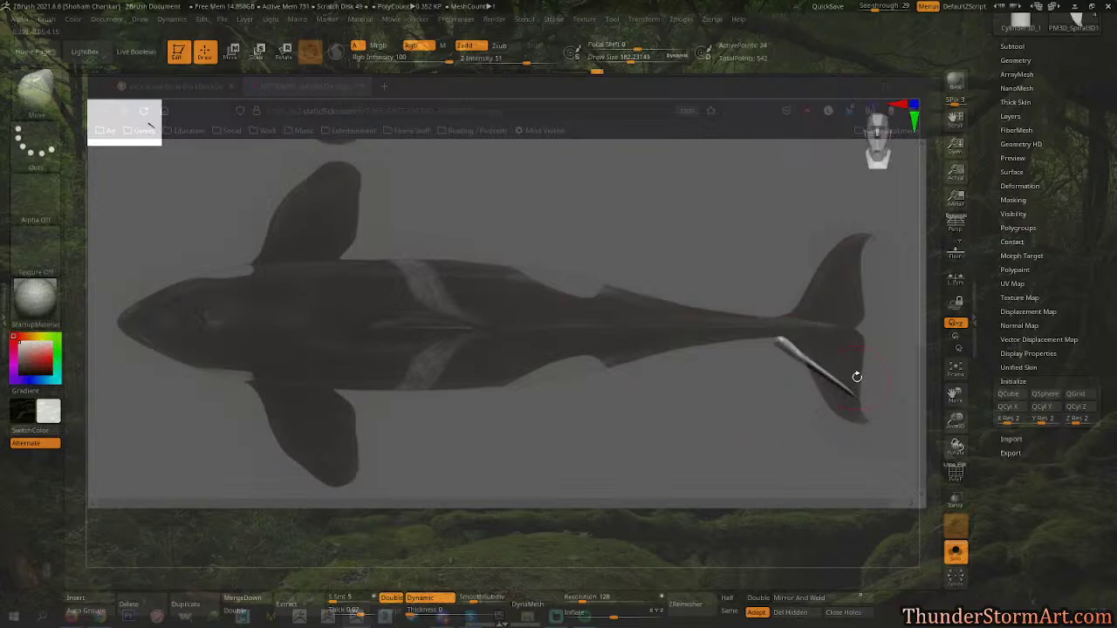
pyautogui.press('w')
pyautogui.moveTo(812, 305); pyautogui.dragTo(814, 302)
pyautogui.moveTo(693, 441); pyautogui.dragTo(639, 471)
pyautogui.keyDown('alt'); pyautogui.moveTo(586, 420); pyautogui.dragTo(611, 418); pyautogui.keyUp('alt')
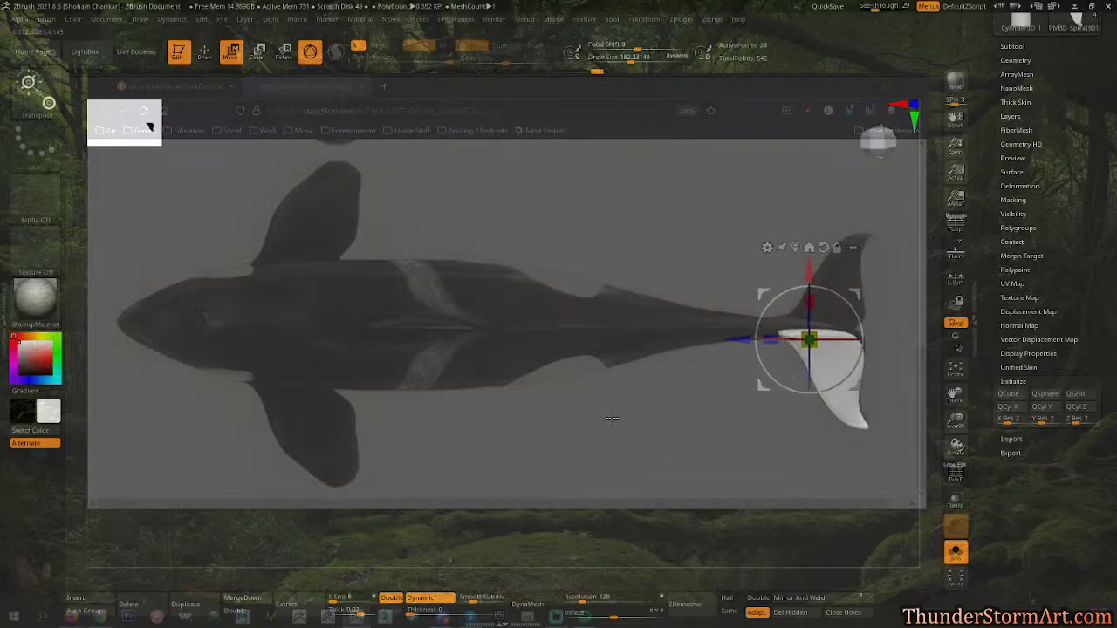
# Exit Solo mode, realign the orca with the reference, and adjust the fluke's position and scale along X.
pyautogui.click(956, 552)
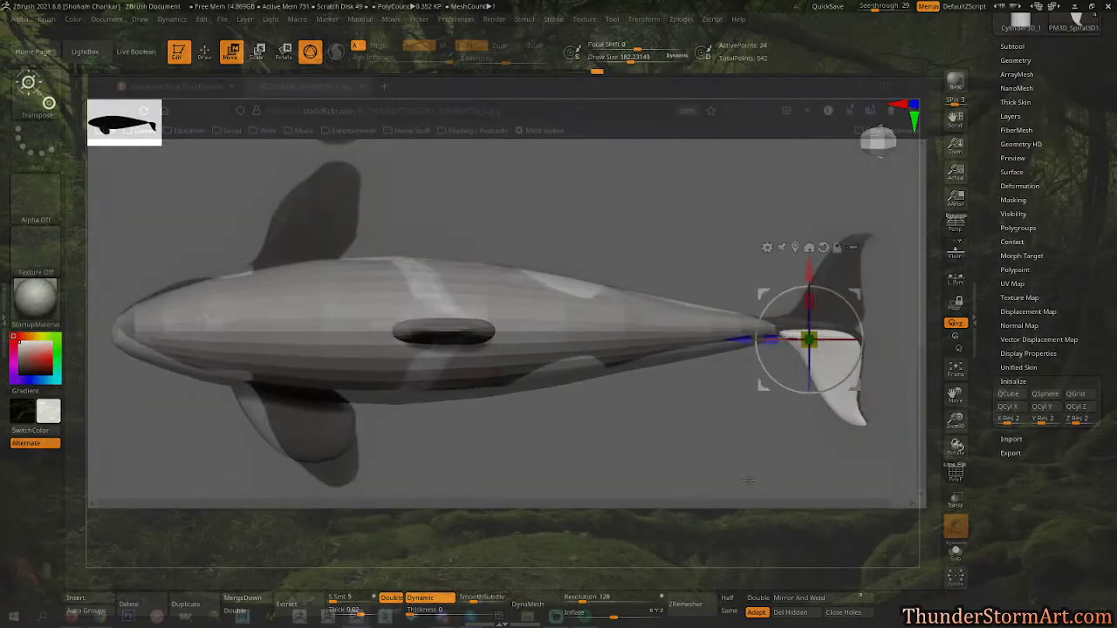
pyautogui.keyDown('alt'); pyautogui.moveTo(733, 488); pyautogui.dragTo(737, 483); pyautogui.keyUp('alt')
pyautogui.moveTo(738, 482); pyautogui.dragTo(733, 479, button='right')
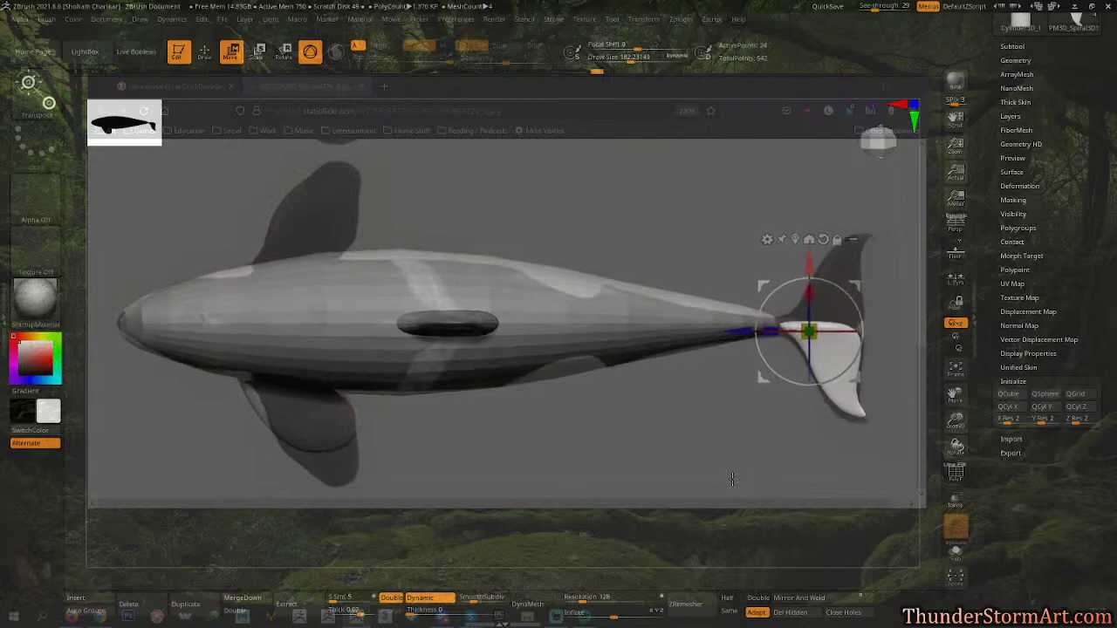
pyautogui.keyDown('alt'); pyautogui.moveTo(732, 480); pyautogui.dragTo(733, 481); pyautogui.keyUp('alt')
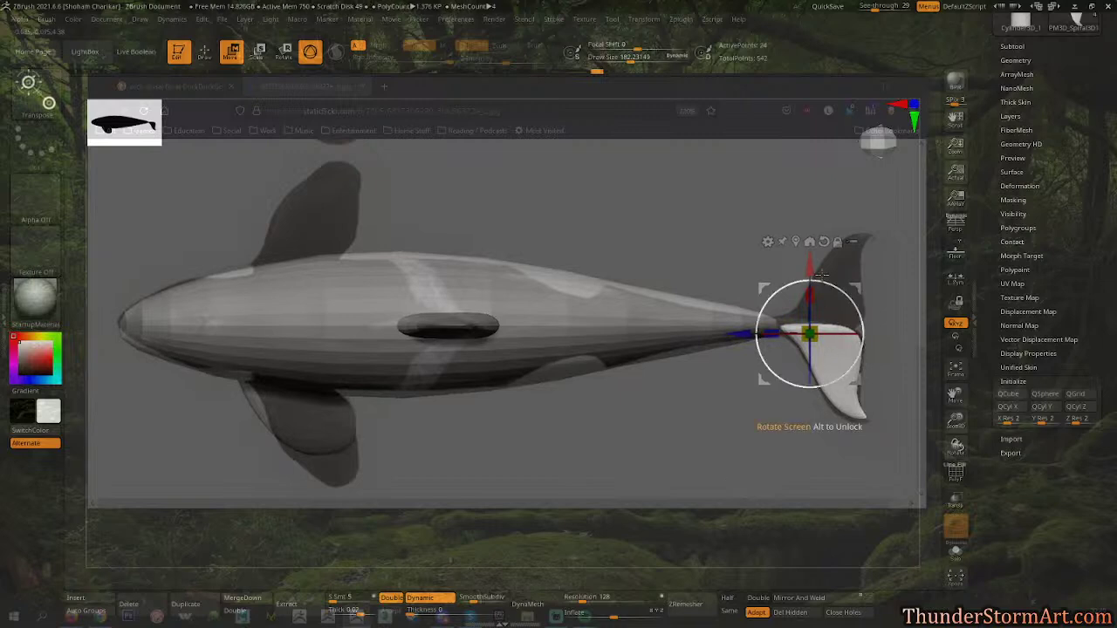
pyautogui.moveTo(811, 266); pyautogui.dragTo(815, 275)
pyautogui.moveTo(810, 298); pyautogui.dragTo(817, 264)
pyautogui.hotkey('ctrl', 'z')
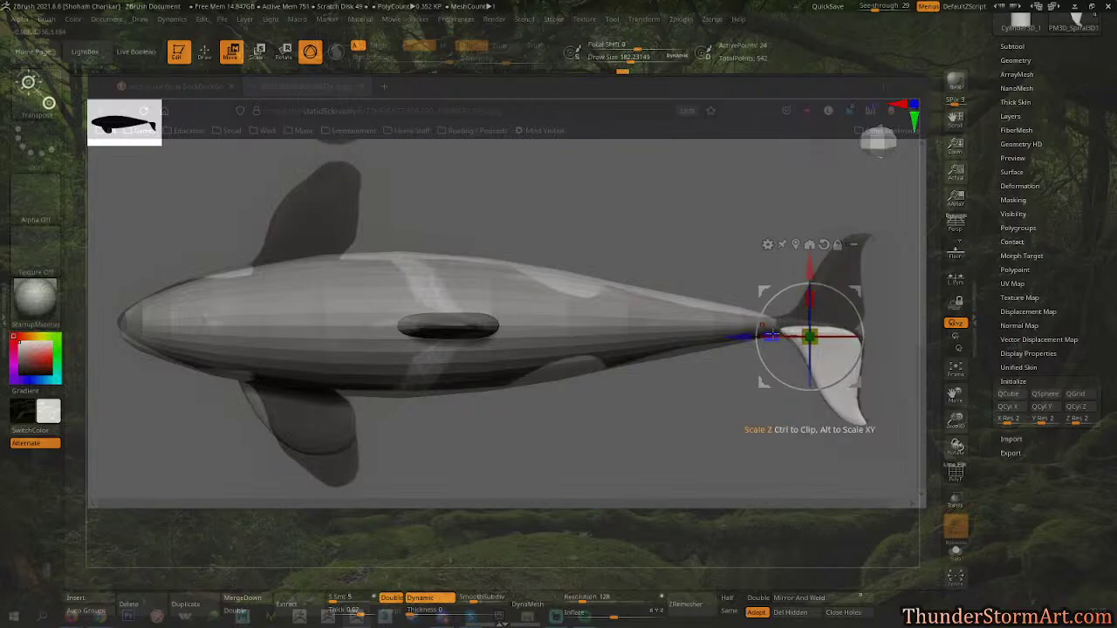
# Switch to the Move brush at a draw size of about 487 and adjust the fluke's outer tip.
pyautogui.press('b')
pyautogui.press('m')
pyautogui.press('v')
pyautogui.press('s')
pyautogui.moveTo(745, 427); pyautogui.dragTo(764, 429)
pyautogui.moveTo(844, 422); pyautogui.dragTo(859, 421)
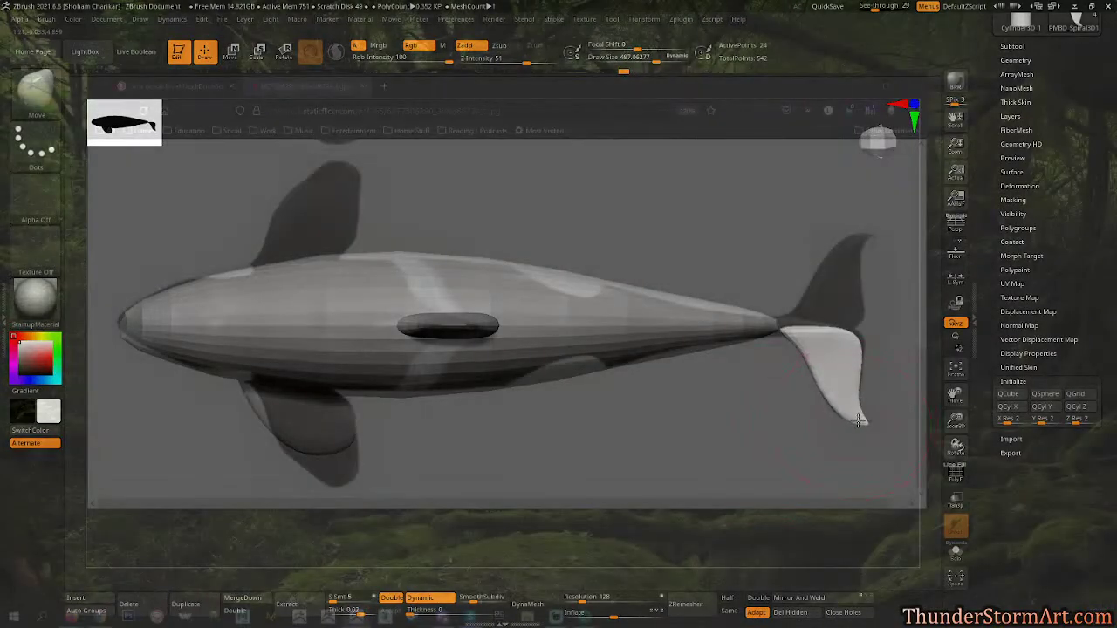
# Reduce the draw size to about 85, refine the fluke's rear inner corner and show the polyframe.
pyautogui.press('s')
pyautogui.moveTo(778, 414); pyautogui.dragTo(750, 415)
pyautogui.press('s')
pyautogui.moveTo(882, 357); pyautogui.dragTo(872, 357)
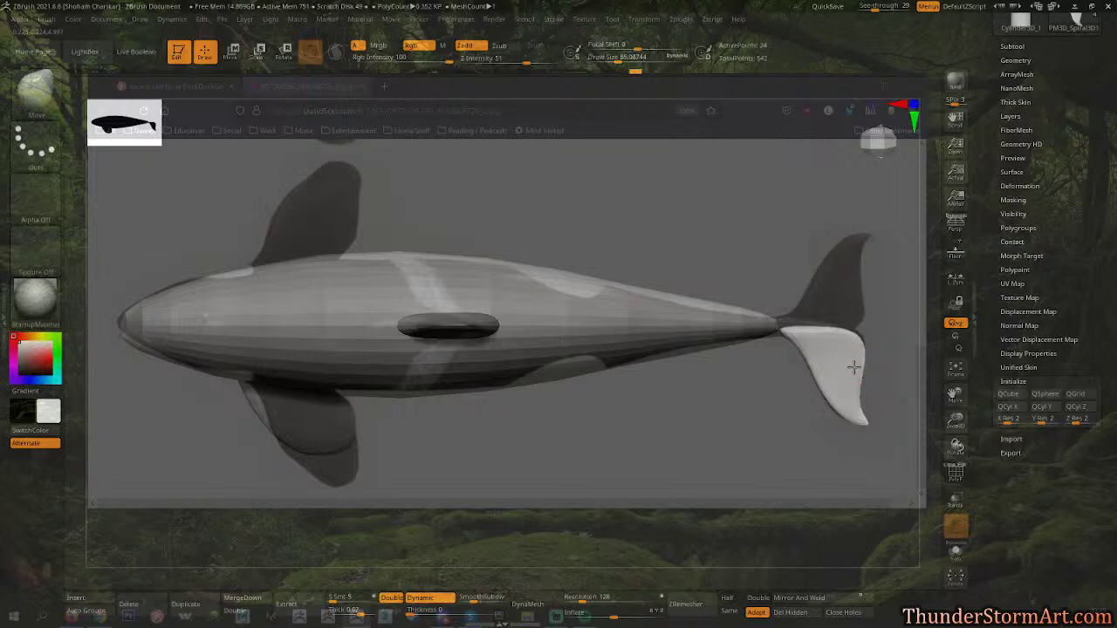
pyautogui.moveTo(786, 444); pyautogui.dragTo(755, 446)
pyautogui.hotkey('shift', 'f')
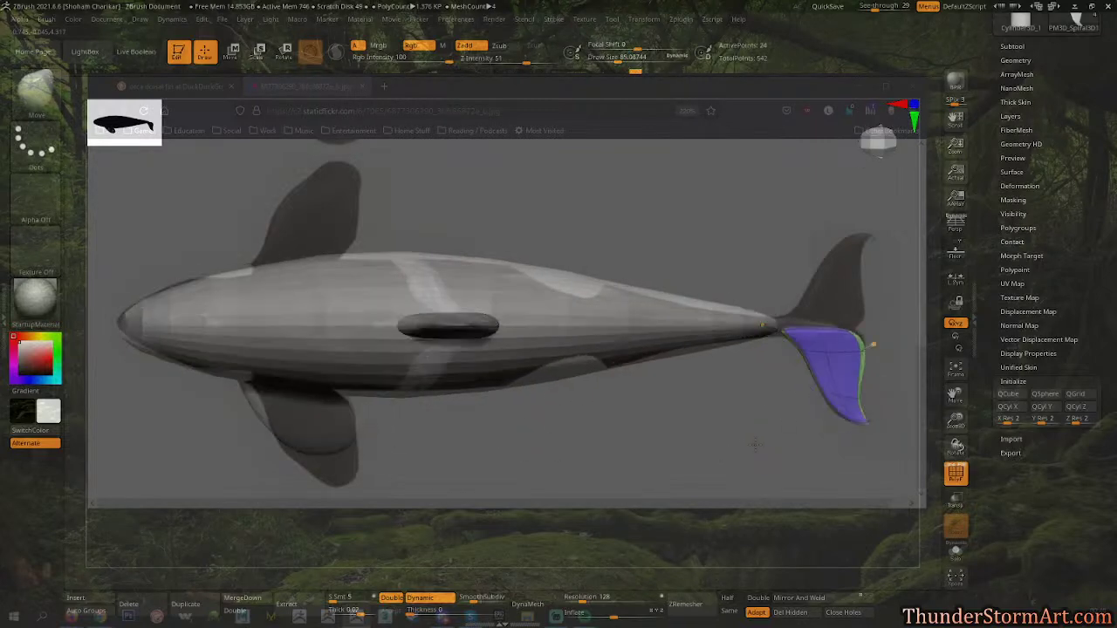
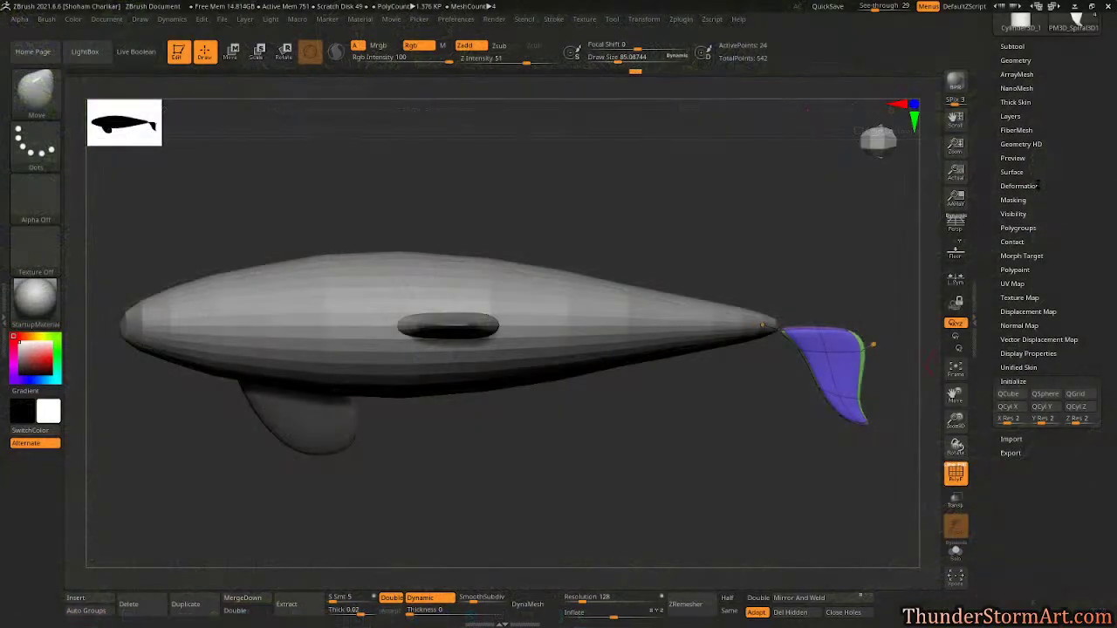
# Toggle Dynamic Subdiv in the Geometry settings to compare the fluke's low-poly cage with its smoothed shape.
pyautogui.moveTo(1076, 161); pyautogui.dragTo(1076, 226)
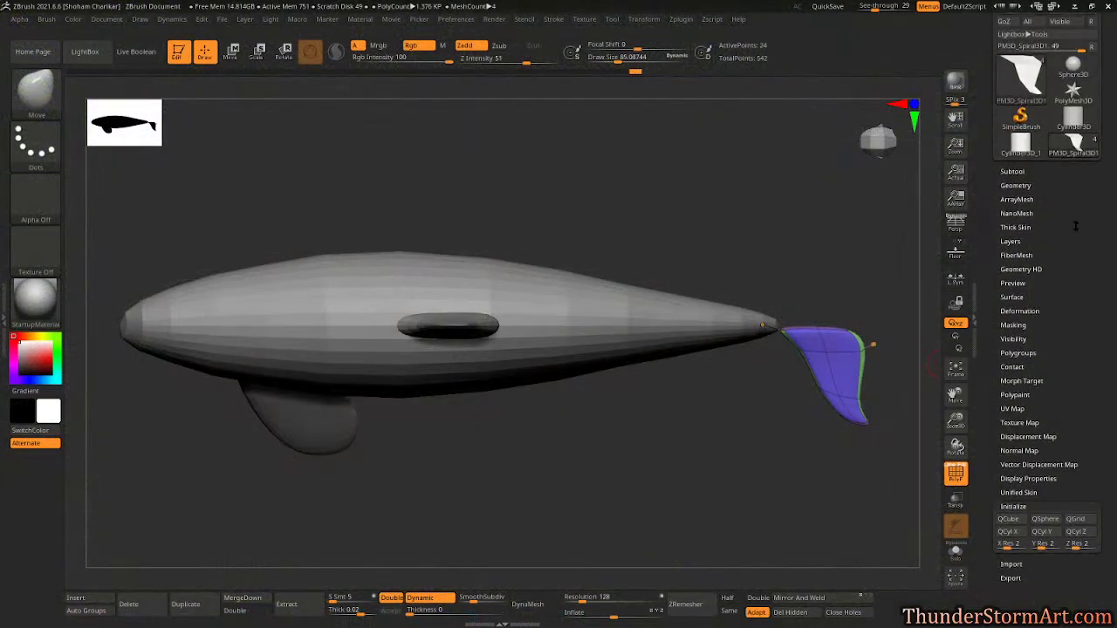
pyautogui.click(1016, 186)
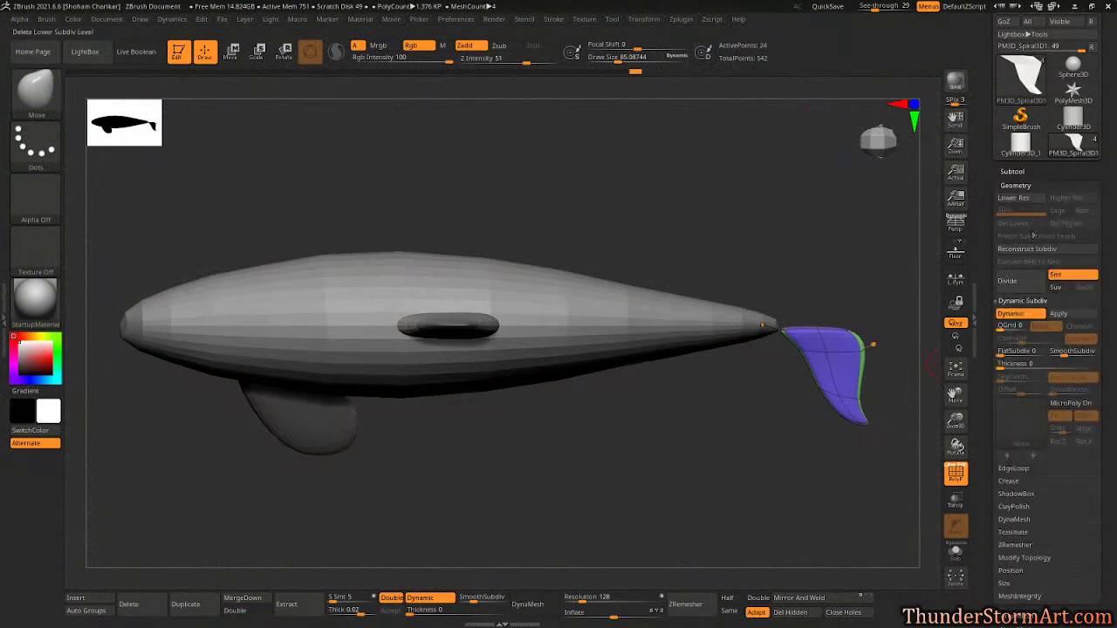
pyautogui.click(1012, 315)
pyautogui.click(1012, 315)
pyautogui.click(1013, 314)
pyautogui.click(1012, 314)
pyautogui.click(1013, 314)
pyautogui.click(1017, 316)
pyautogui.click(1017, 316)
pyautogui.click(1017, 316)
pyautogui.click(1017, 316)
pyautogui.click(1013, 314)
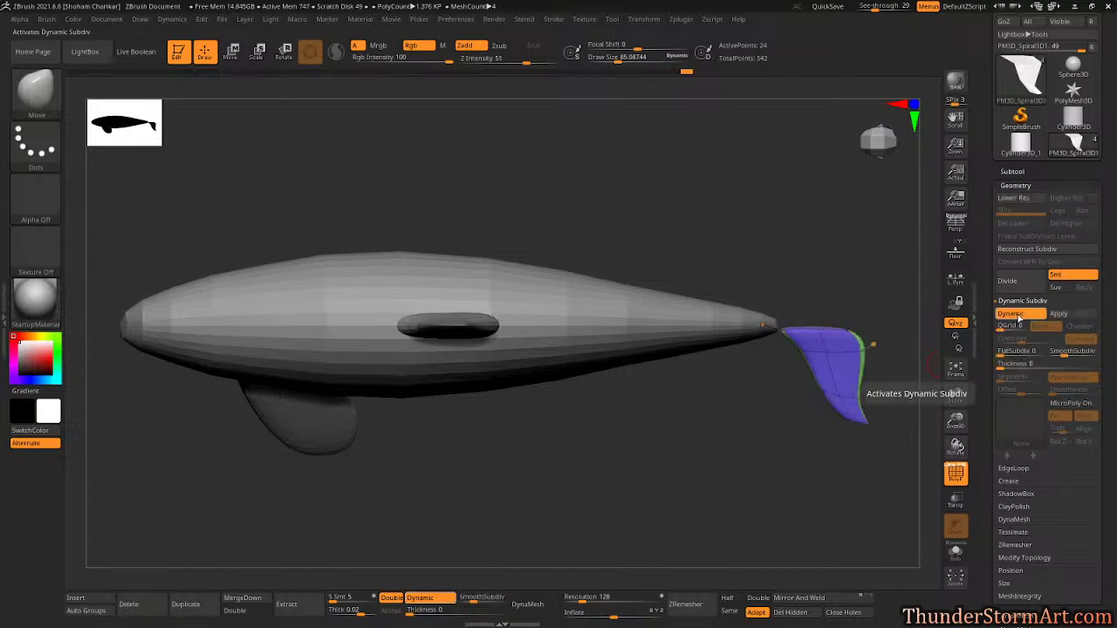
pyautogui.click(1012, 314)
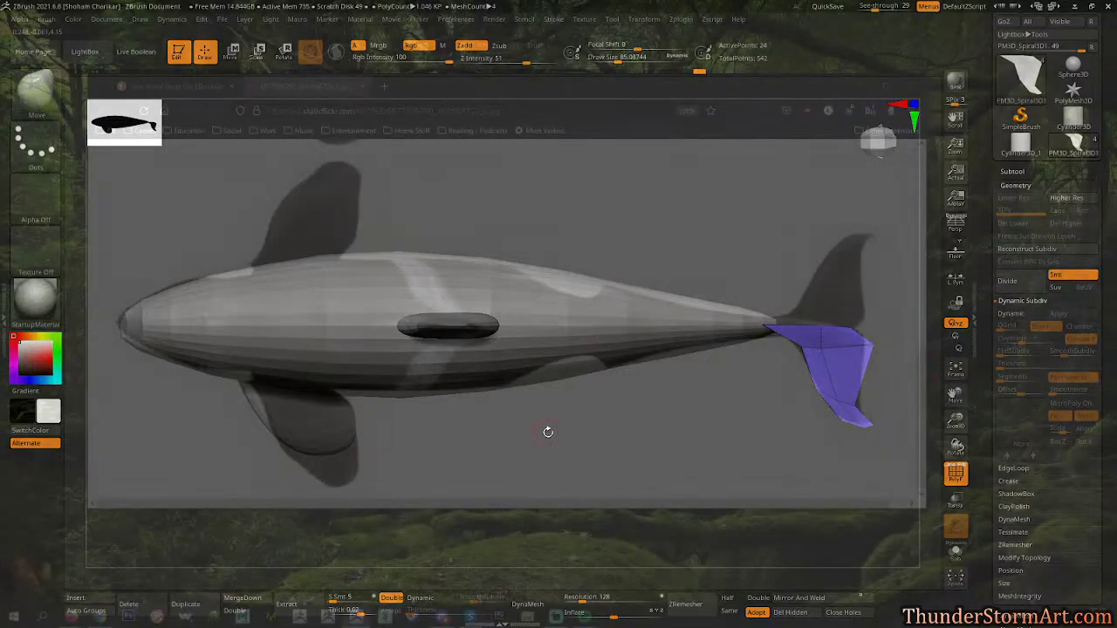
# Reactivate Dynamic Subdiv on the fluke and hide the polyframe.
pyautogui.press('d')
pyautogui.click(496, 208)
pyautogui.hotkey('shift', 'f')
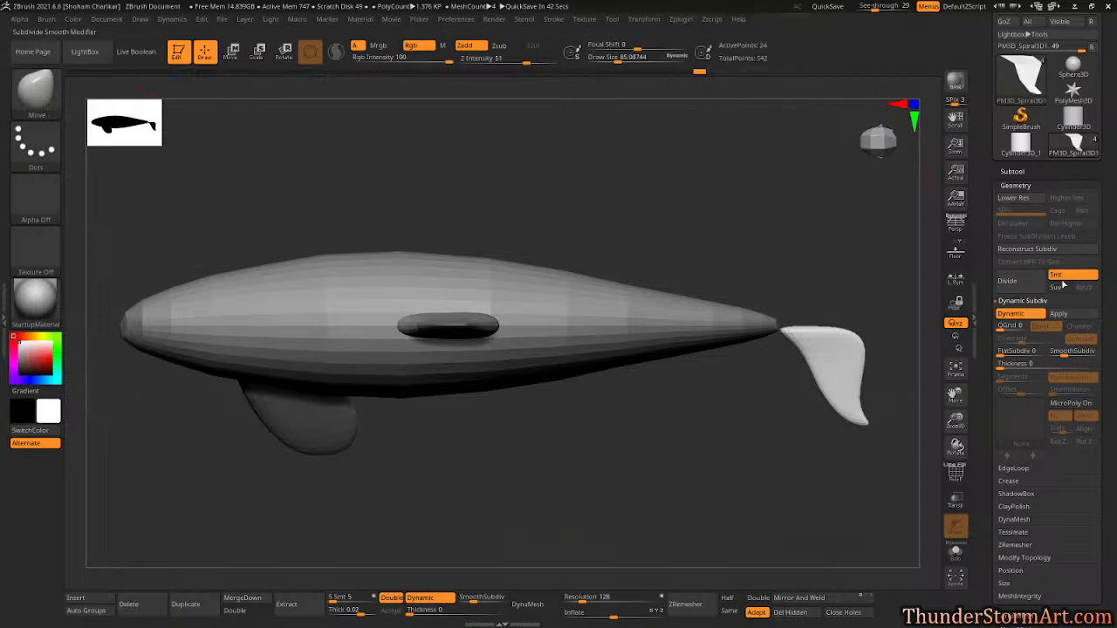
# Inspect the fluke's thickness and placement from the side, then return to the top view.
pyautogui.click(880, 6)
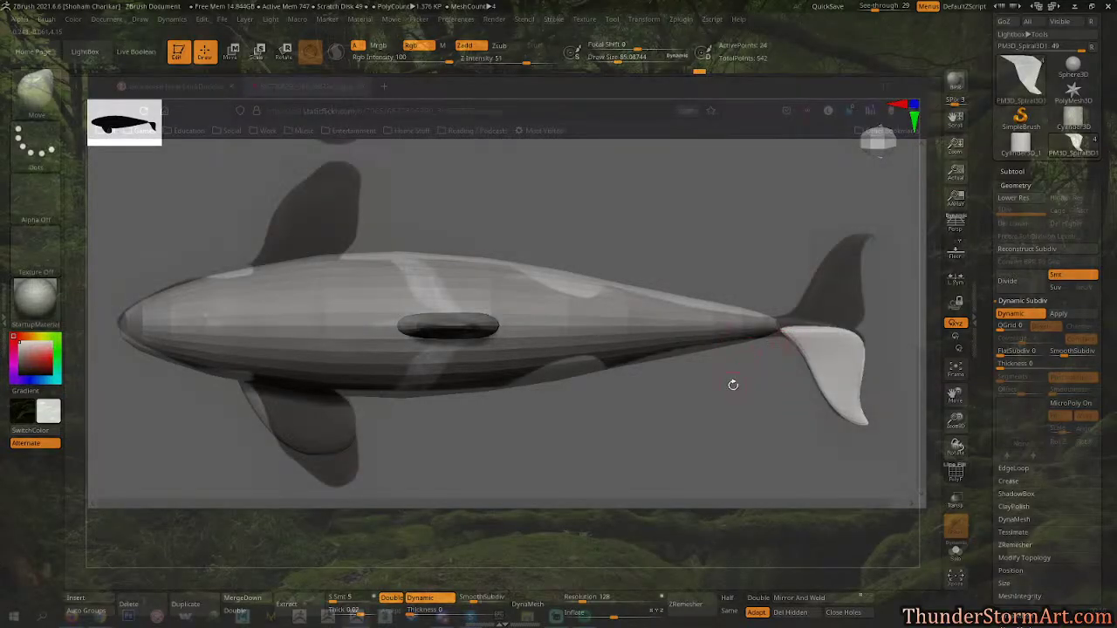
pyautogui.moveTo(686, 457); pyautogui.dragTo(689, 336)
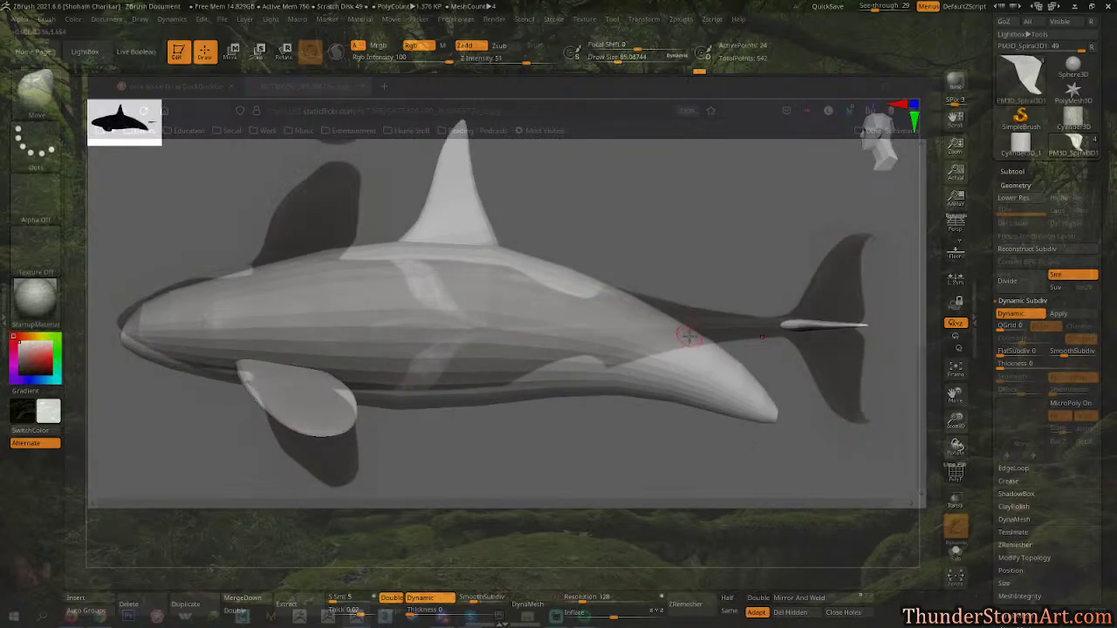
pyautogui.moveTo(778, 232); pyautogui.dragTo(770, 375)
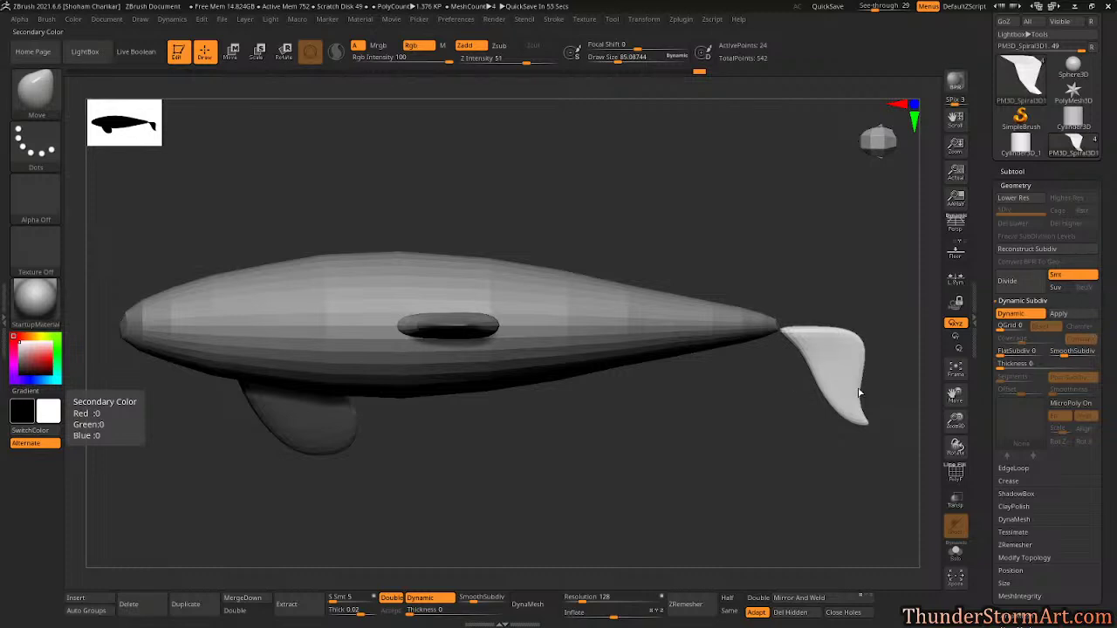
# Apply Dynamic Subdiv to the tail fluke and isolate the fluke in Solo mode.
pyautogui.click(1058, 314)
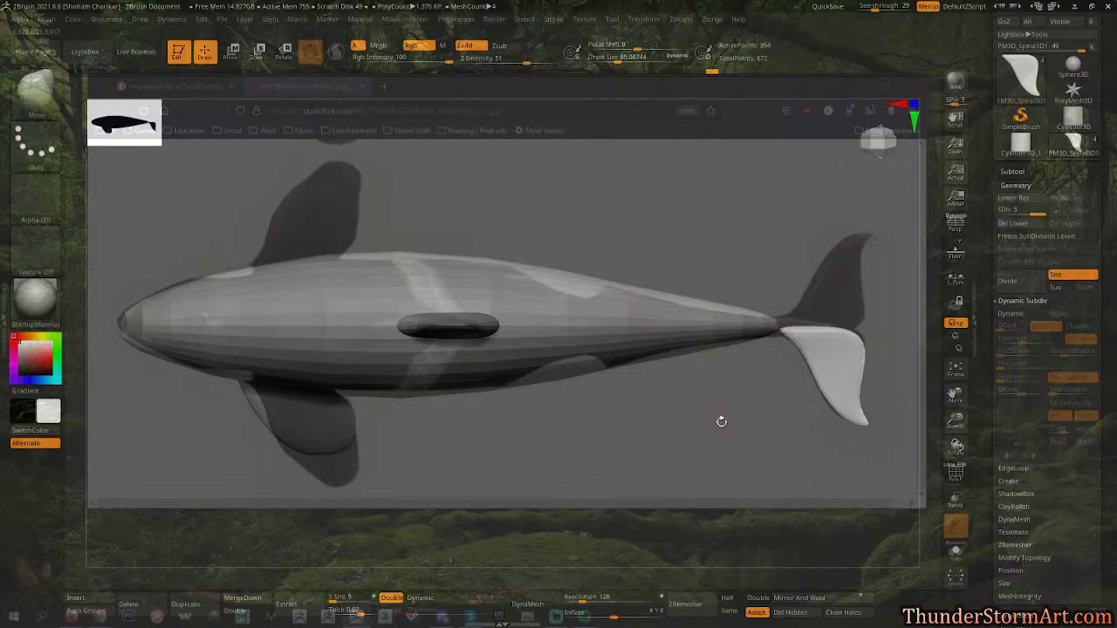
pyautogui.moveTo(704, 457); pyautogui.dragTo(533, 418)
pyautogui.click(957, 556)
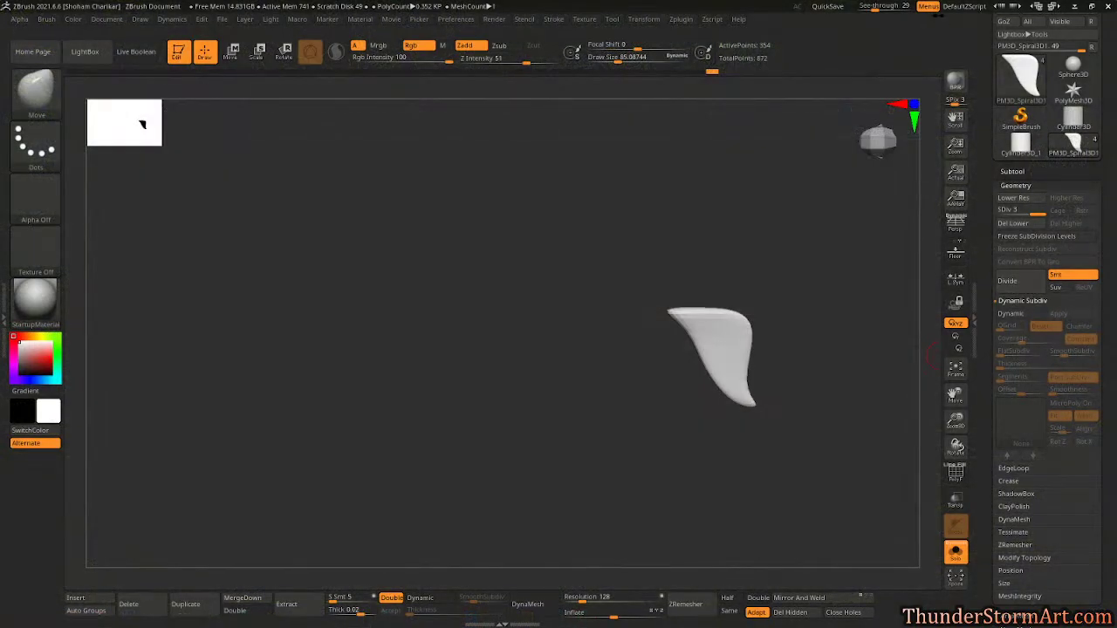
# Set See-through to 0 and frame the isolated fluke in the view.
pyautogui.moveTo(876, 8); pyautogui.dragTo(855, 8)
pyautogui.keyDown('alt'); pyautogui.moveTo(843, 236); pyautogui.dragTo(689, 302); pyautogui.keyUp('alt')
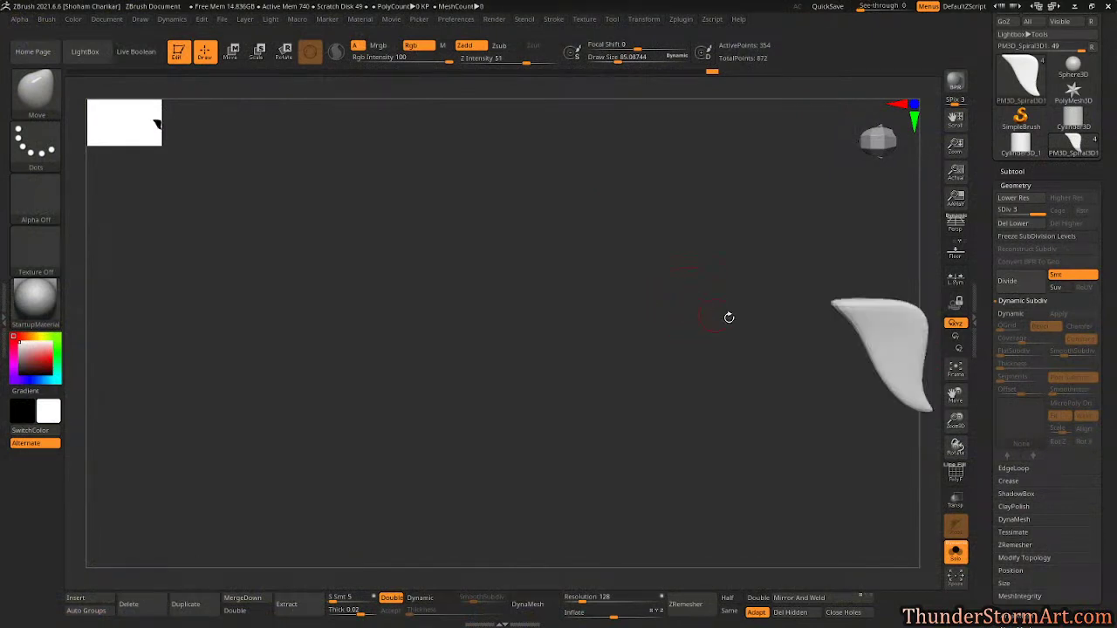
pyautogui.keyDown('alt'); pyautogui.moveTo(735, 336); pyautogui.dragTo(594, 339); pyautogui.keyUp('alt')
pyautogui.keyDown('alt'); pyautogui.moveTo(631, 377); pyautogui.dragTo(336, 382); pyautogui.keyUp('alt')
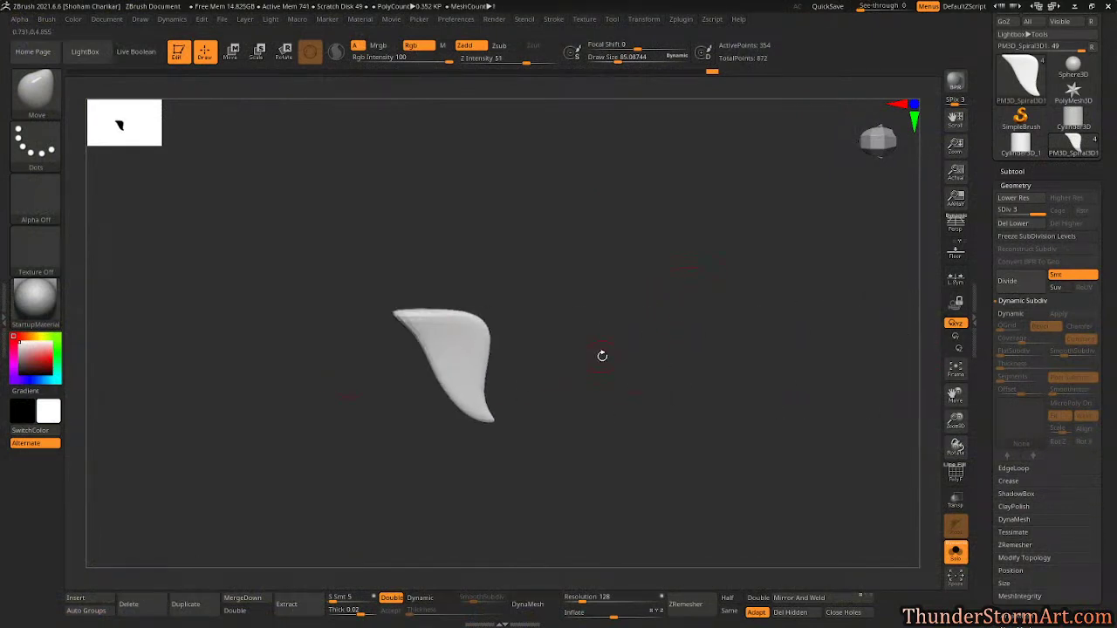
pyautogui.press('f')
# Delete the fluke's lower subdivision levels, keeping only its smoothed level 3 mesh.
pyautogui.moveTo(814, 352); pyautogui.dragTo(731, 342)
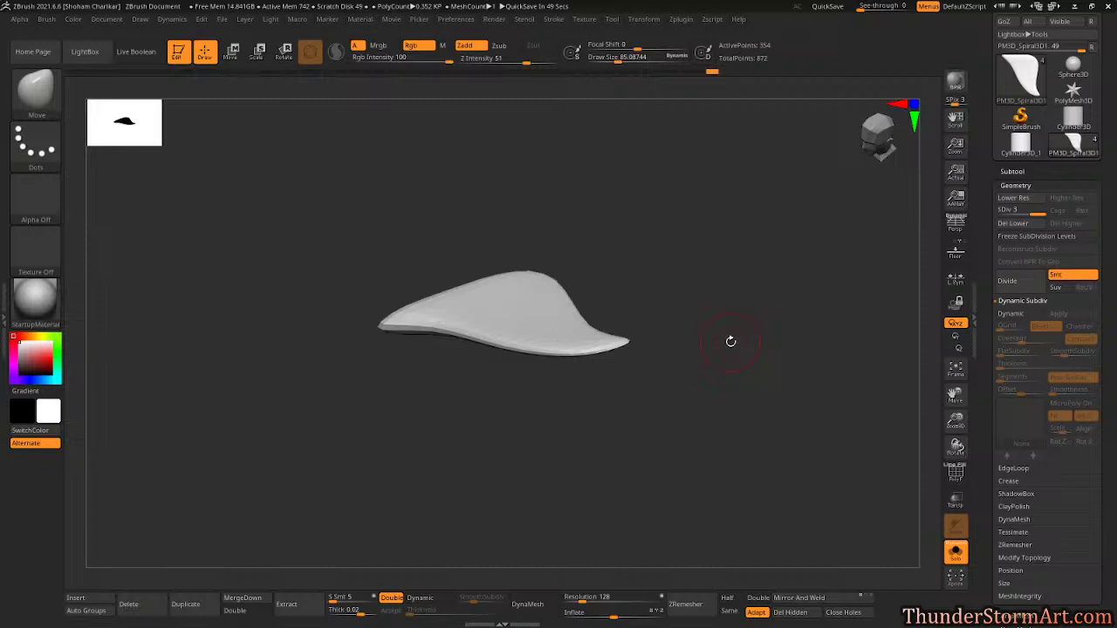
pyautogui.moveTo(731, 341)
pyautogui.mouseDown()
pyautogui.moveTo(708, 314)
pyautogui.moveTo(654, 319)
pyautogui.moveTo(675, 344)
pyautogui.moveTo(621, 338)
pyautogui.moveTo(646, 306)
pyautogui.moveTo(741, 317)
pyautogui.moveTo(716, 335)
pyautogui.mouseUp()
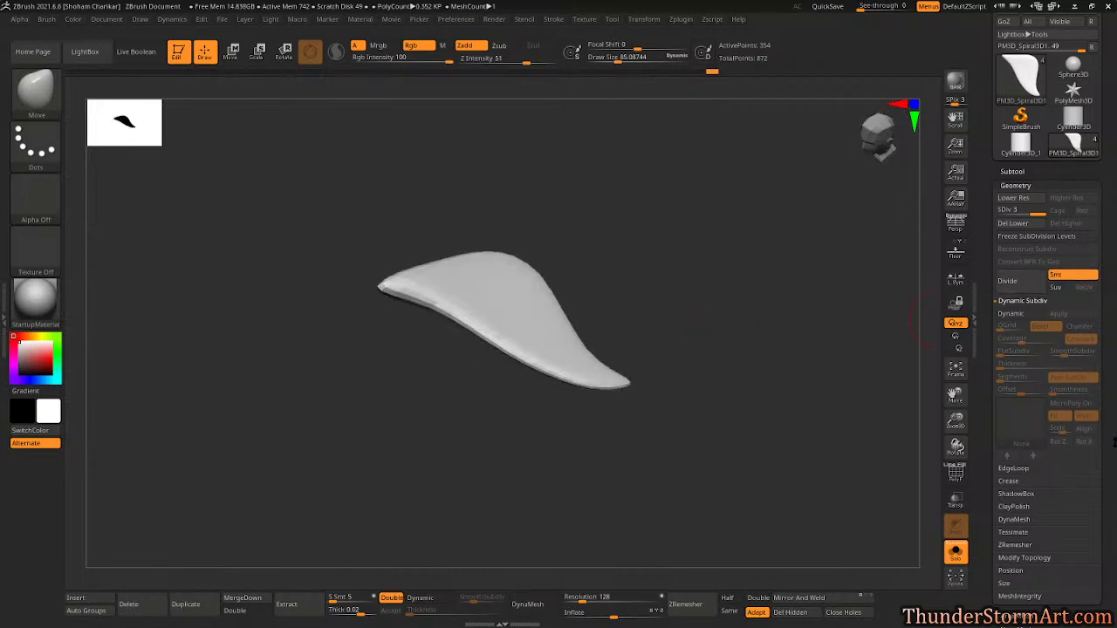
pyautogui.scroll(-1, 1081, 312)
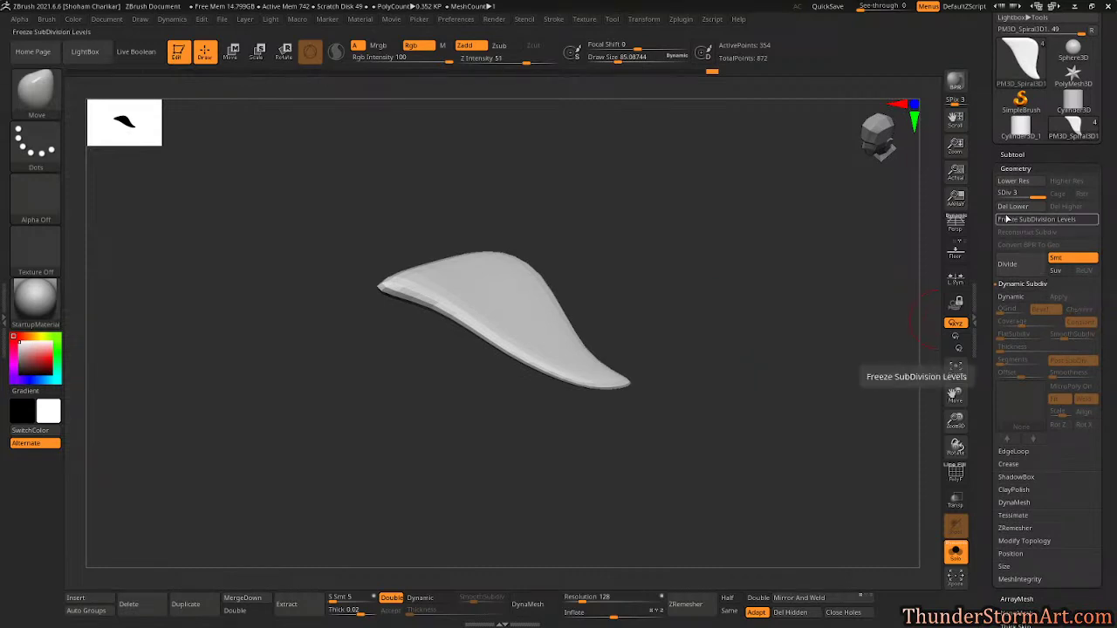
pyautogui.moveTo(773, 215); pyautogui.dragTo(749, 275)
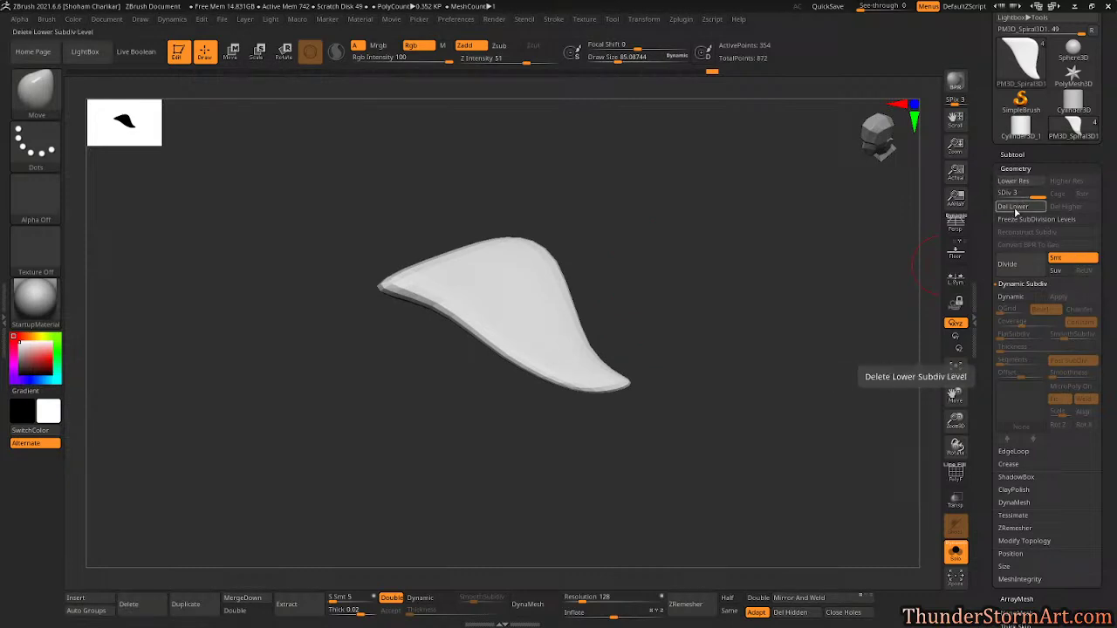
pyautogui.click(1016, 208)
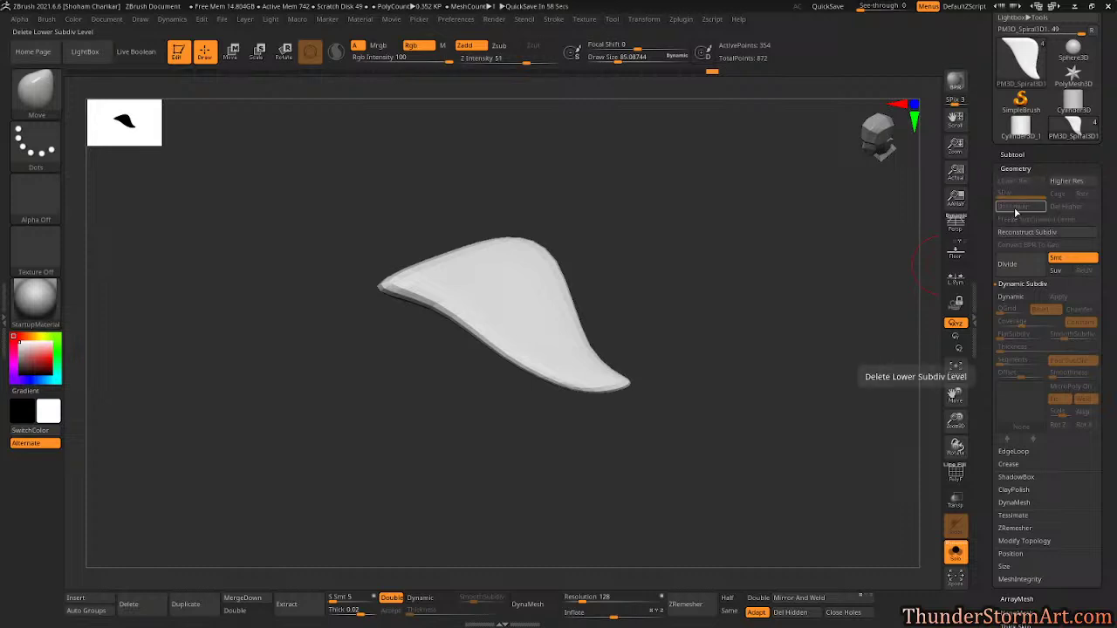
# Show the polyframe to check the fluke's edge flow, hide it and inspect the shape from another angle.
pyautogui.hotkey('shift', 'f')
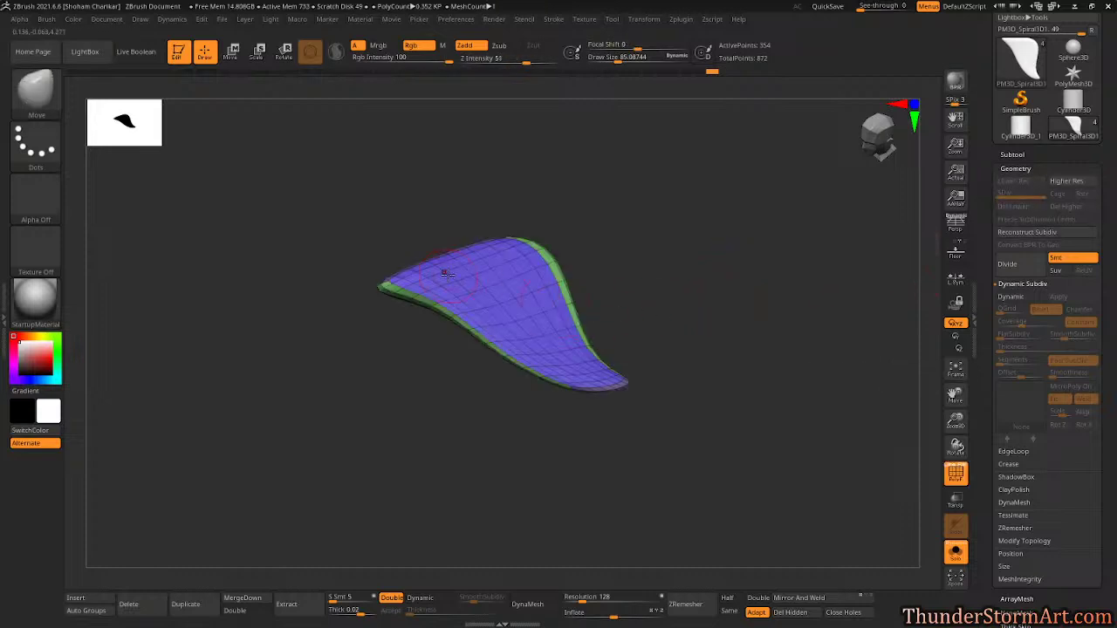
pyautogui.moveTo(698, 282)
pyautogui.mouseDown()
pyautogui.moveTo(748, 189)
pyautogui.moveTo(658, 183)
pyautogui.moveTo(710, 301)
pyautogui.mouseUp()
pyautogui.press('shift')
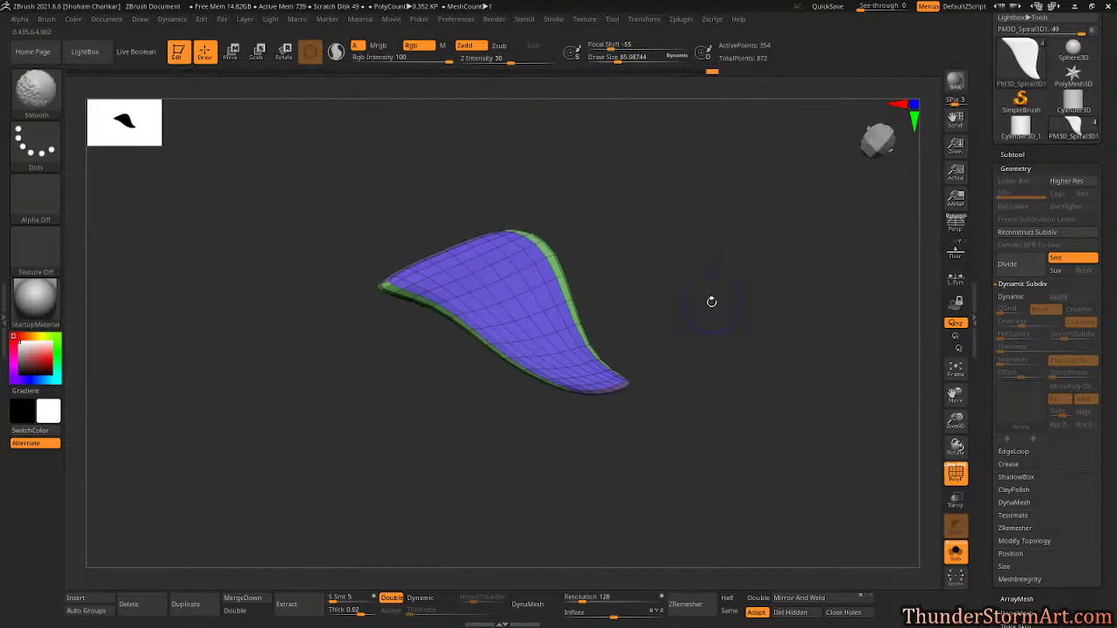
pyautogui.hotkey('shift', 'f')
pyautogui.moveTo(719, 299)
pyautogui.mouseDown()
pyautogui.moveTo(718, 317)
pyautogui.moveTo(711, 236)
pyautogui.moveTo(762, 295)
pyautogui.moveTo(708, 328)
pyautogui.moveTo(704, 346)
pyautogui.moveTo(670, 314)
pyautogui.moveTo(683, 282)
pyautogui.moveTo(717, 352)
pyautogui.moveTo(768, 371)
pyautogui.moveTo(785, 328)
pyautogui.mouseUp()
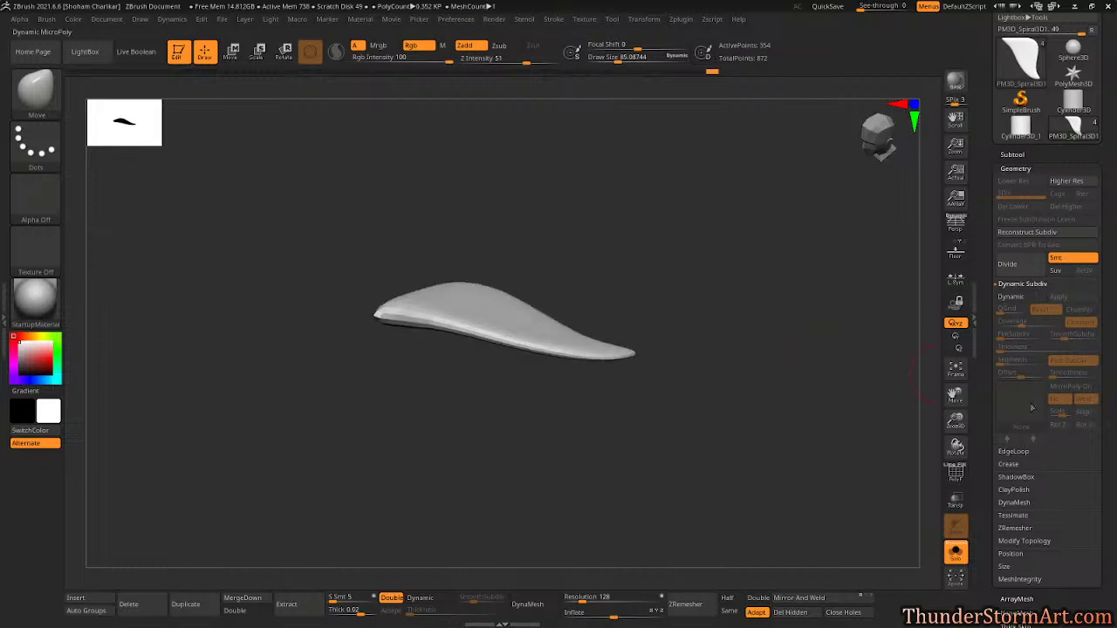
# Try Mirror And Weld from Modify Topology on the fluke, inspect the gap between the halves and undo it.
pyautogui.scroll(-5, 1039, 414)
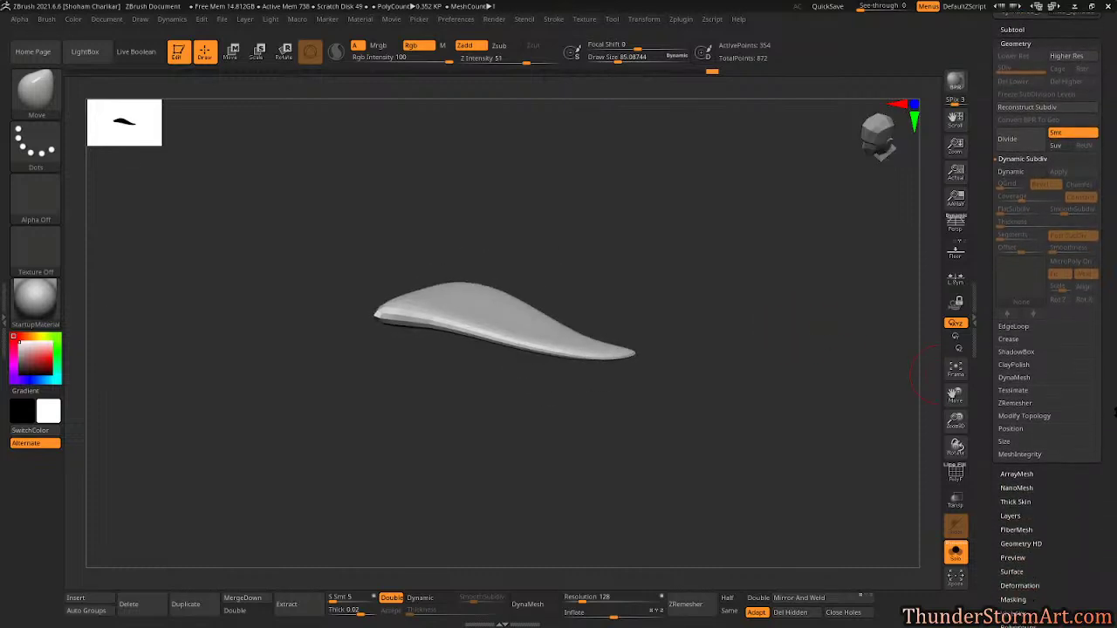
pyautogui.click(1014, 416)
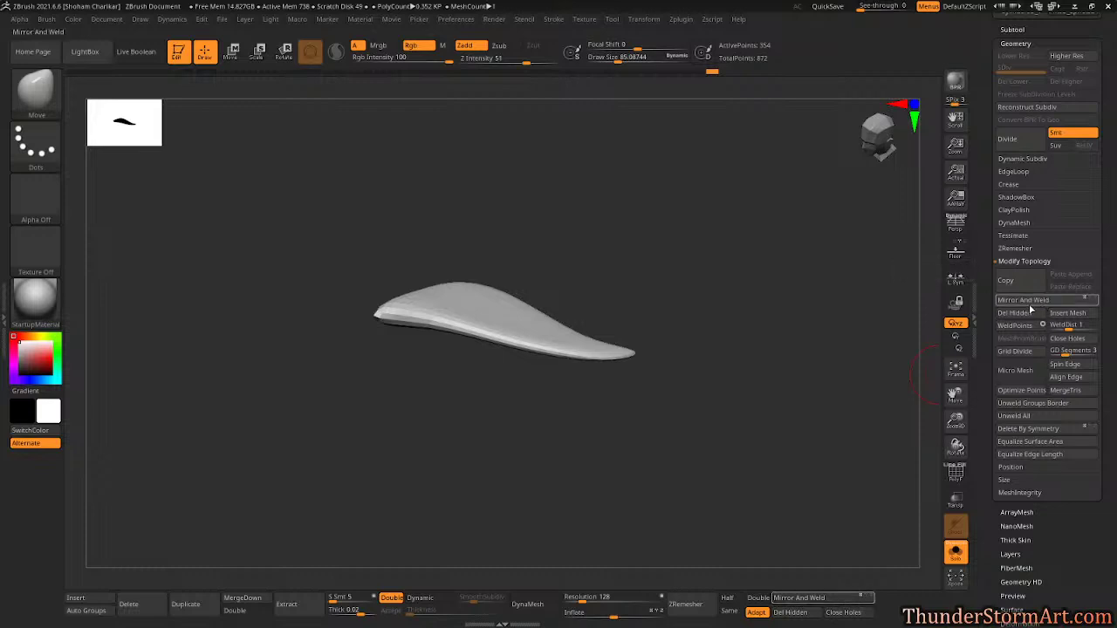
pyautogui.click(1086, 302)
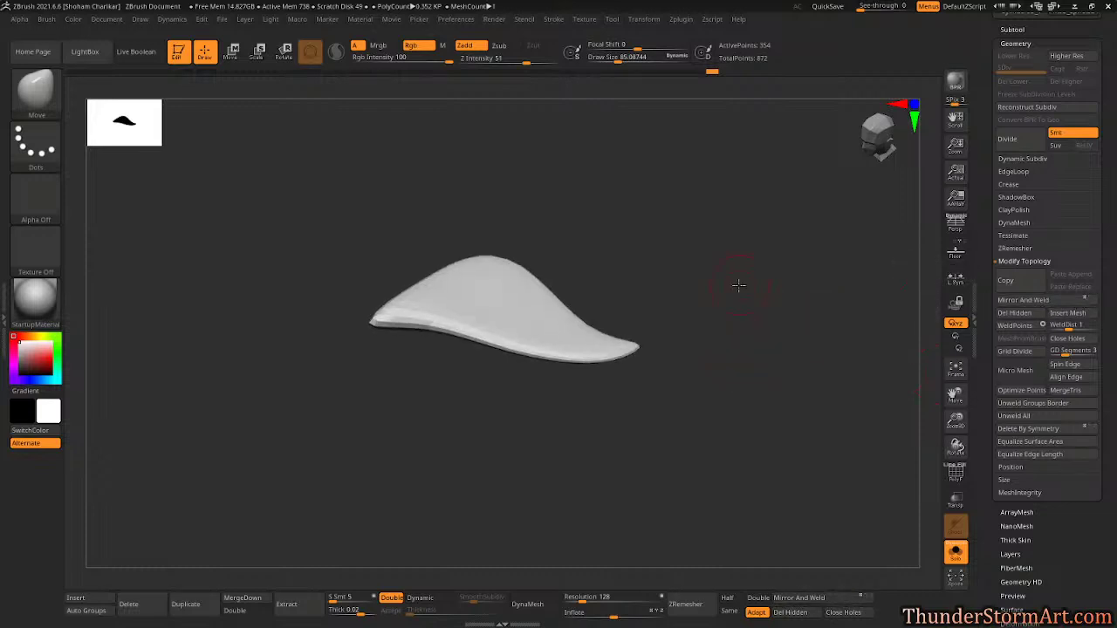
pyautogui.moveTo(753, 323); pyautogui.dragTo(742, 275)
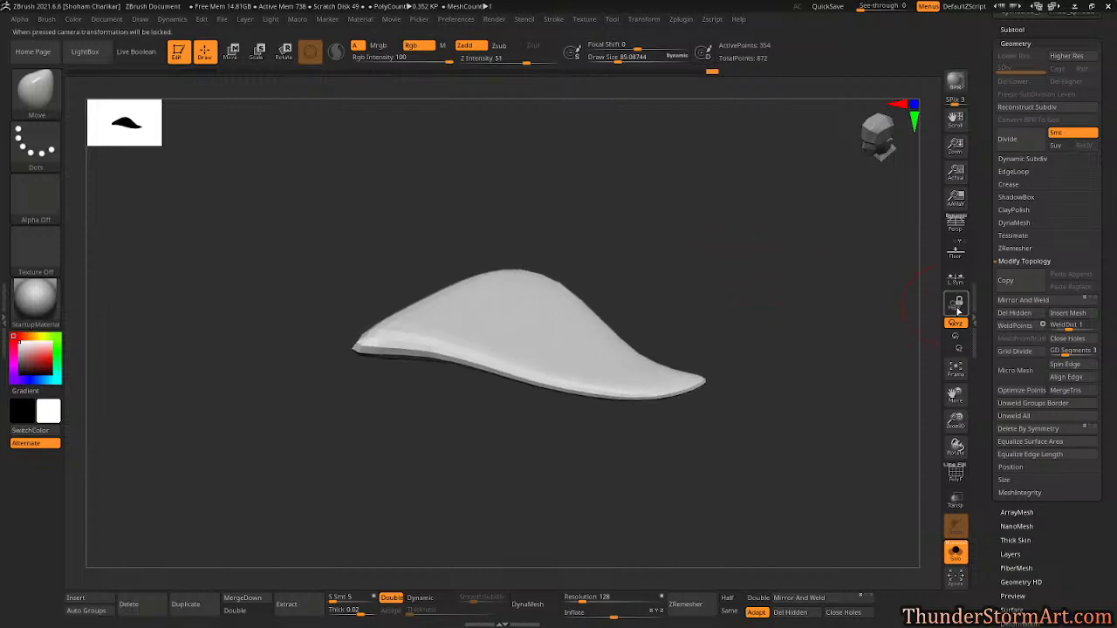
pyautogui.click(1030, 303)
pyautogui.moveTo(818, 302)
pyautogui.mouseDown()
pyautogui.moveTo(807, 331)
pyautogui.moveTo(725, 270)
pyautogui.moveTo(836, 263)
pyautogui.moveTo(777, 305)
pyautogui.moveTo(798, 327)
pyautogui.moveTo(815, 249)
pyautogui.moveTo(768, 280)
pyautogui.moveTo(652, 258)
pyautogui.moveTo(660, 300)
pyautogui.mouseUp()
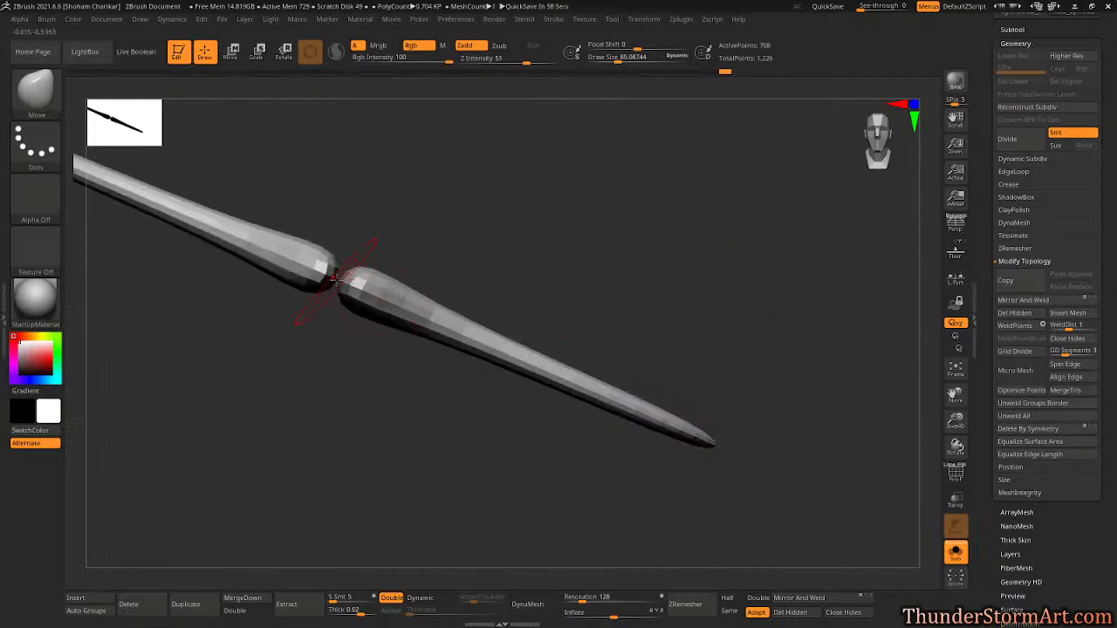
pyautogui.moveTo(471, 267); pyautogui.dragTo(721, 317)
pyautogui.hotkey('ctrl', 'z')
# Mask the whole fluke from the top view except its inner root edge.
pyautogui.moveTo(787, 248); pyautogui.dragTo(787, 274)
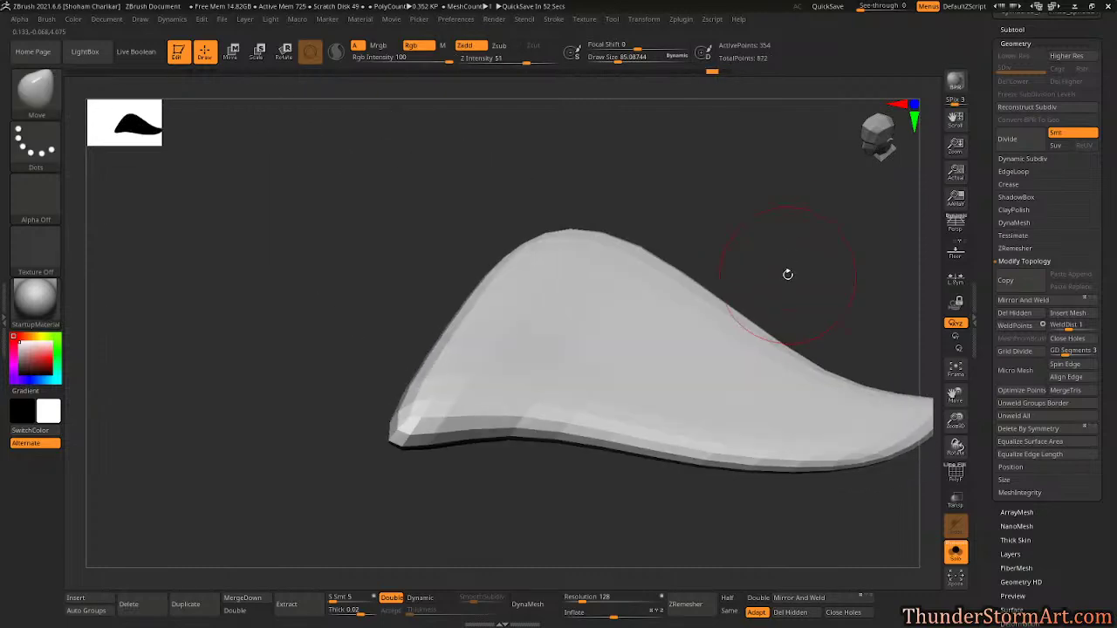
pyautogui.press('b')
pyautogui.press('m')
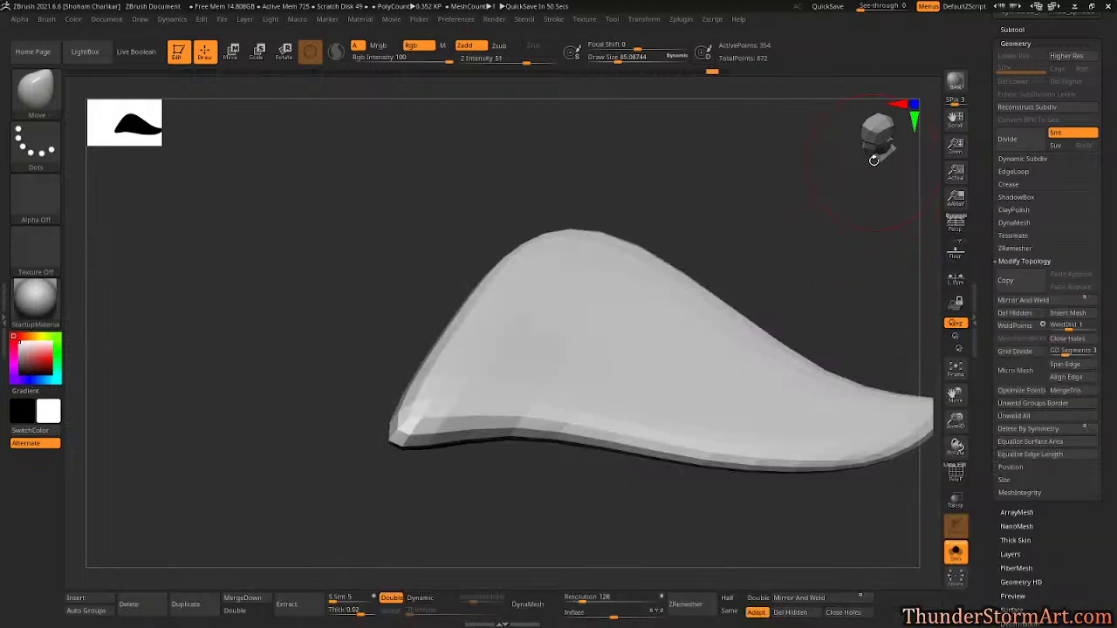
pyautogui.moveTo(743, 207); pyautogui.dragTo(858, 451)
pyautogui.moveTo(576, 479)
pyautogui.mouseDown()
pyautogui.moveTo(486, 390)
pyautogui.moveTo(729, 248)
pyautogui.moveTo(865, 285)
pyautogui.moveTo(835, 346)
pyautogui.moveTo(896, 363)
pyautogui.moveTo(717, 419)
pyautogui.moveTo(732, 450)
pyautogui.mouseUp()
pyautogui.moveTo(240, 216)
pyautogui.keyDown('ctrl'); pyautogui.mouseDown()
pyautogui.moveTo(638, 269)
pyautogui.moveTo(682, 299)
pyautogui.mouseUp(); pyautogui.keyUp('ctrl')
pyautogui.keyDown('ctrl'); pyautogui.moveTo(683, 303); pyautogui.dragTo(683, 303); pyautogui.keyUp('ctrl')
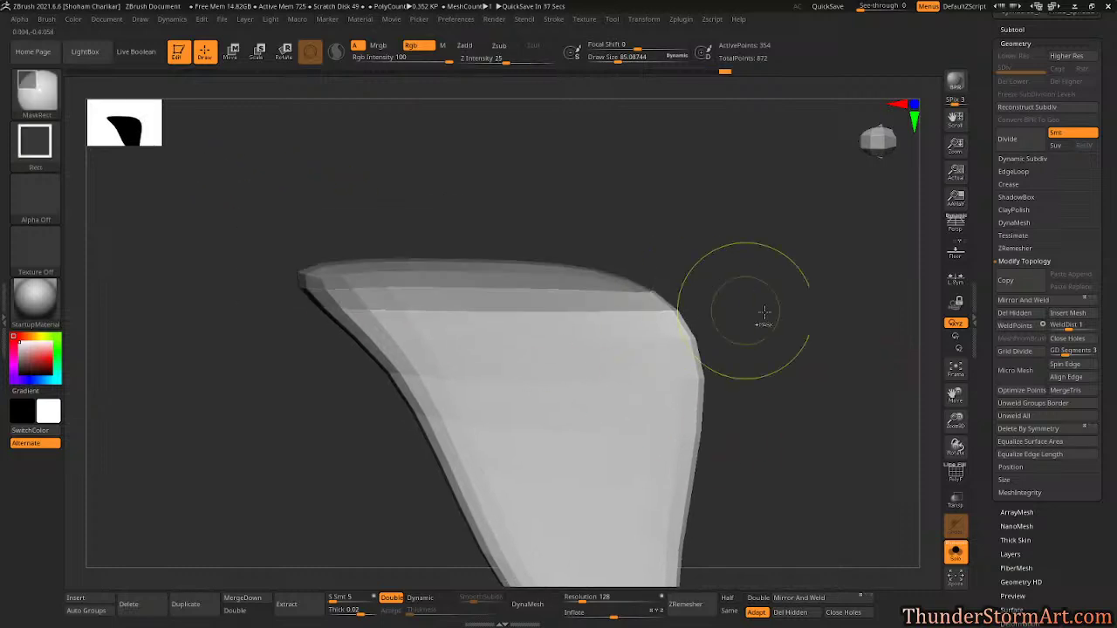
pyautogui.keyDown('ctrl'); pyautogui.click(855, 282); pyautogui.keyUp('ctrl')
# Move the unmasked root edge toward the body's midline and slightly forward, clear the mask and return to Draw mode.
pyautogui.press('w')
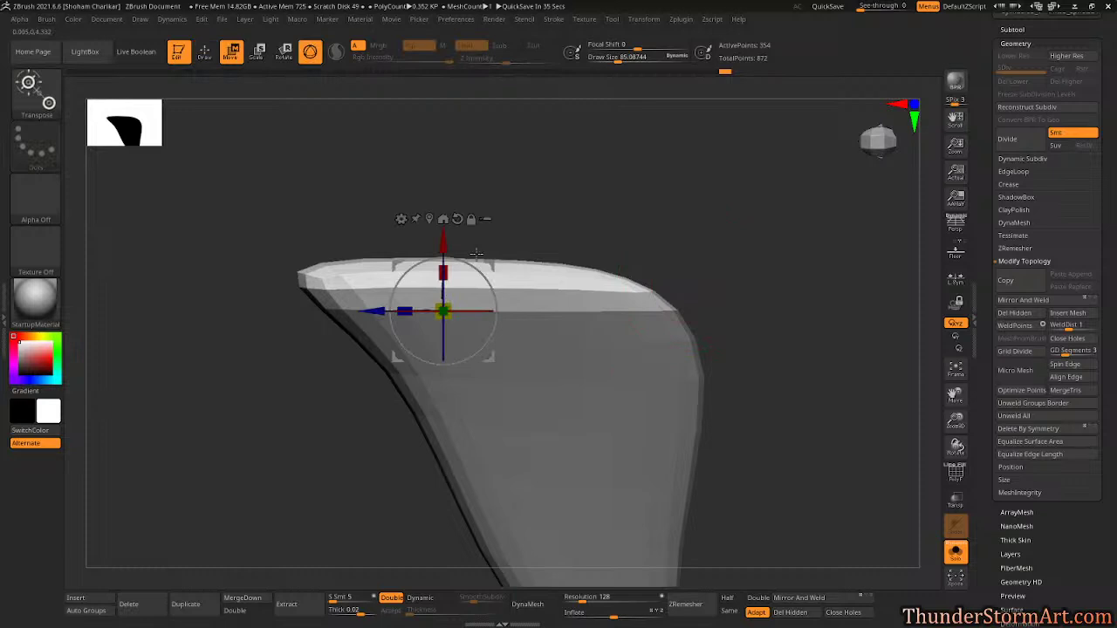
pyautogui.moveTo(436, 251); pyautogui.dragTo(434, 234)
pyautogui.moveTo(372, 294); pyautogui.dragTo(349, 295)
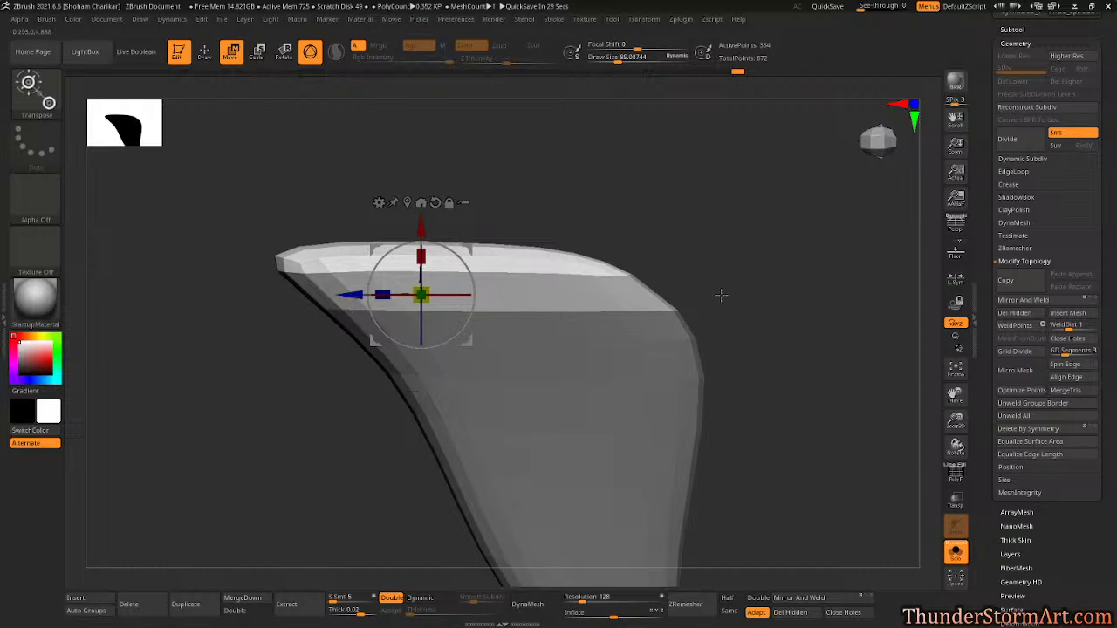
pyautogui.moveTo(768, 253)
pyautogui.keyDown('ctrl'); pyautogui.mouseDown()
pyautogui.moveTo(850, 341)
pyautogui.moveTo(750, 337)
pyautogui.mouseUp(); pyautogui.keyUp('ctrl')
pyautogui.press('q')
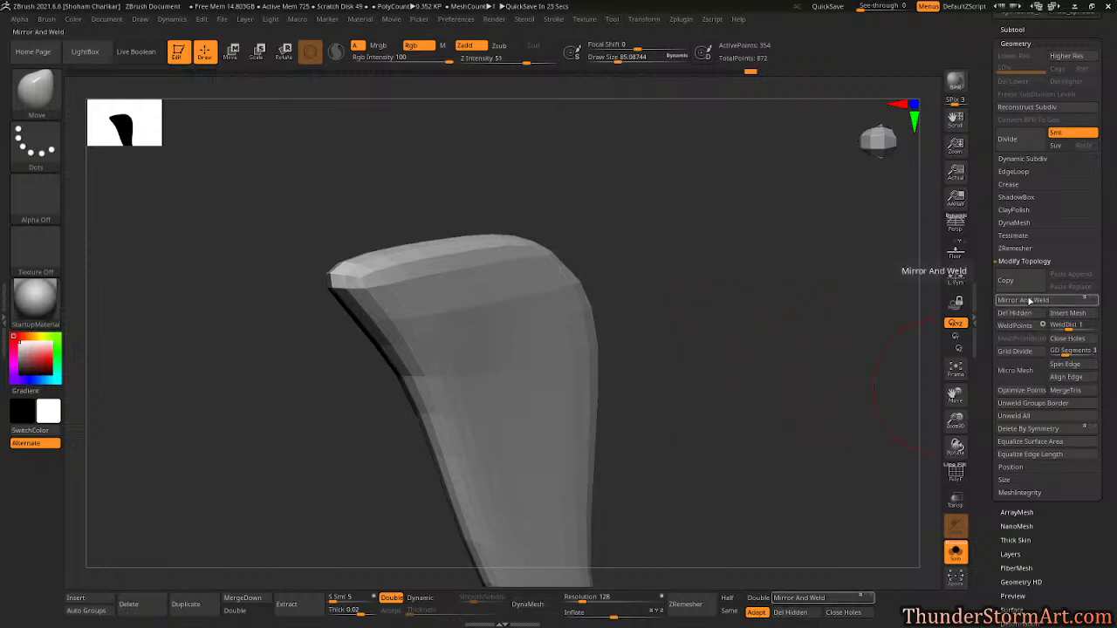
# Try Mirror And Weld on the extended fluke and undo the mirrored result.
pyautogui.click(1030, 301)
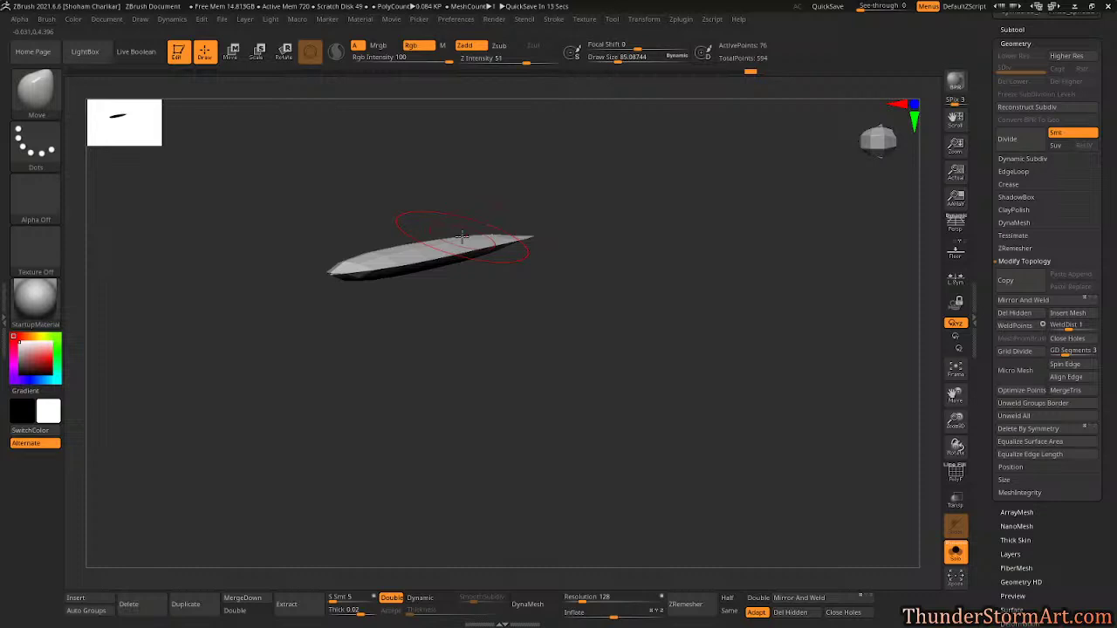
pyautogui.keyDown('ctrl'); pyautogui.keyDown('shift'); pyautogui.click(406, 310); pyautogui.keyUp('shift'); pyautogui.keyUp('ctrl')
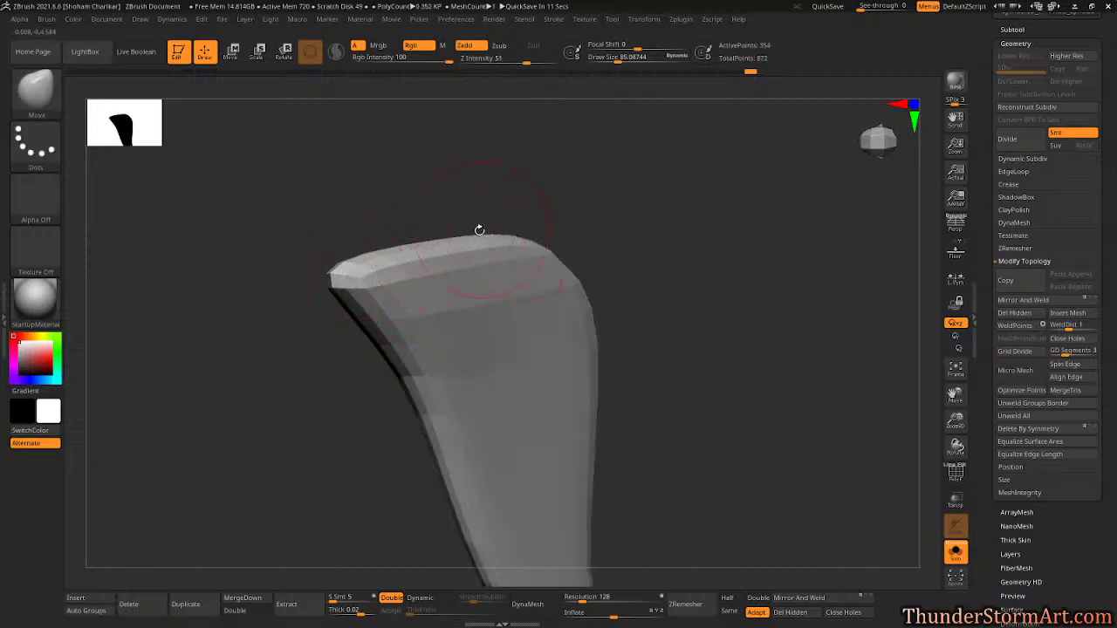
pyautogui.moveTo(767, 347)
pyautogui.mouseDown()
pyautogui.moveTo(741, 340)
pyautogui.moveTo(760, 340)
pyautogui.mouseUp()
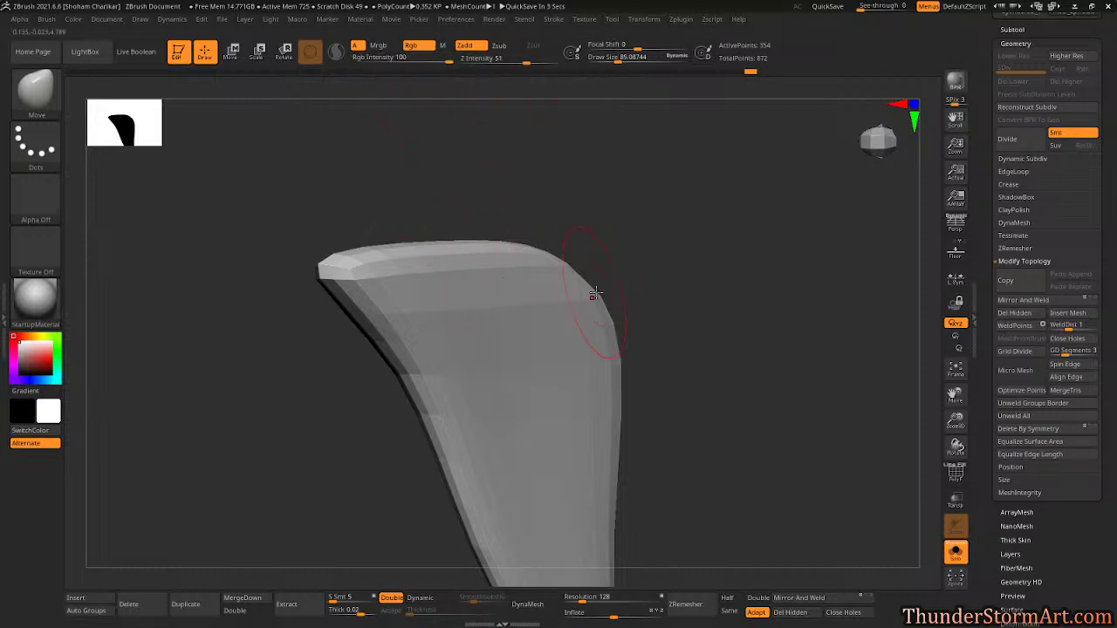
pyautogui.hotkey('ctrl', 'z')
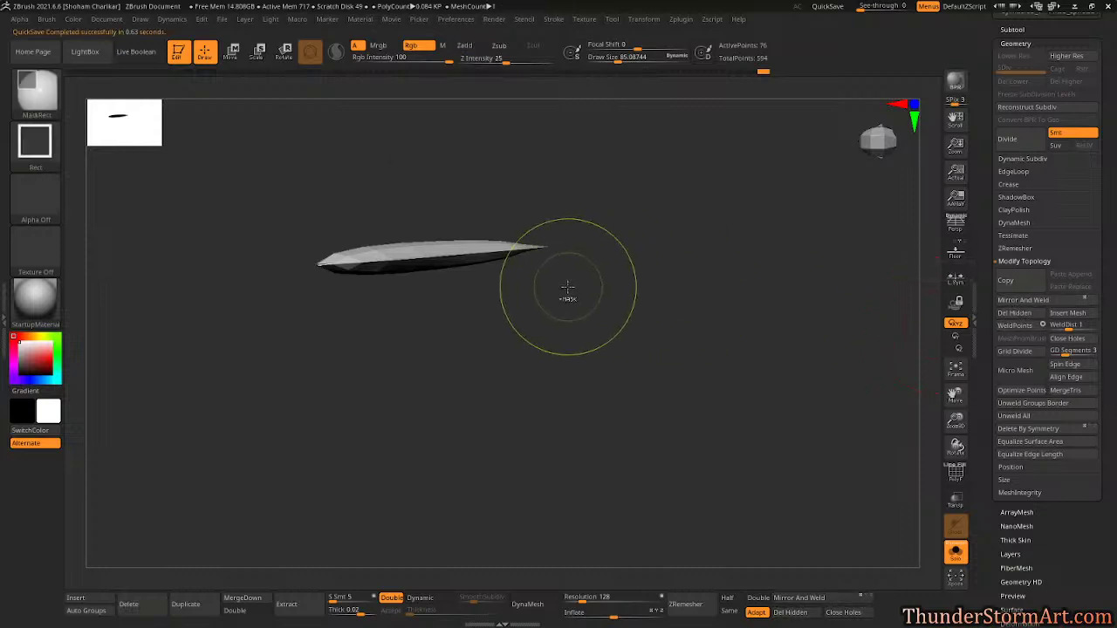
pyautogui.hotkey('ctrl', 'shift', 'z')
# Flip the whole fluke to the opposite side of the body with the Mirror deformation.
pyautogui.keyDown('alt'); pyautogui.moveTo(777, 388); pyautogui.dragTo(708, 379); pyautogui.keyUp('alt')
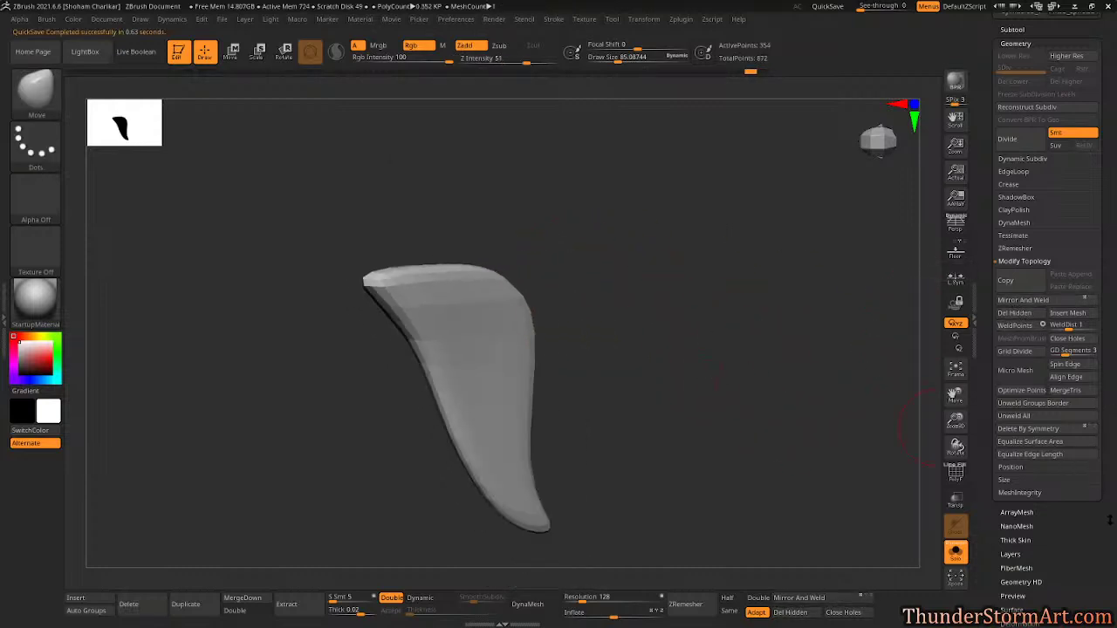
pyautogui.scroll(-8, 1107, 515)
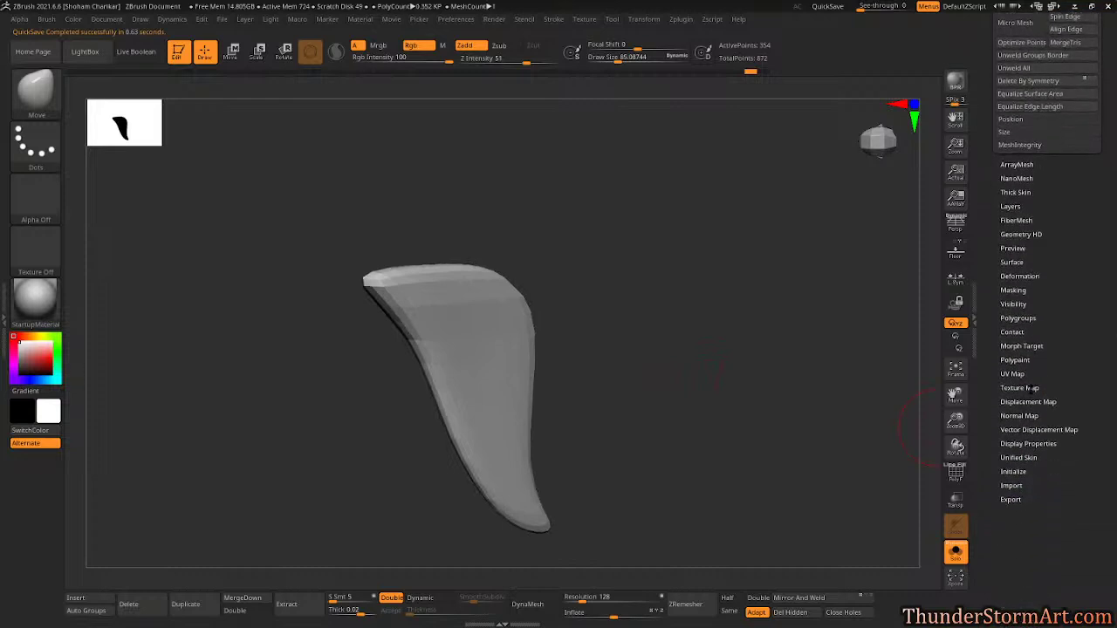
pyautogui.scroll(1, 1069, 370)
pyautogui.click(1020, 293)
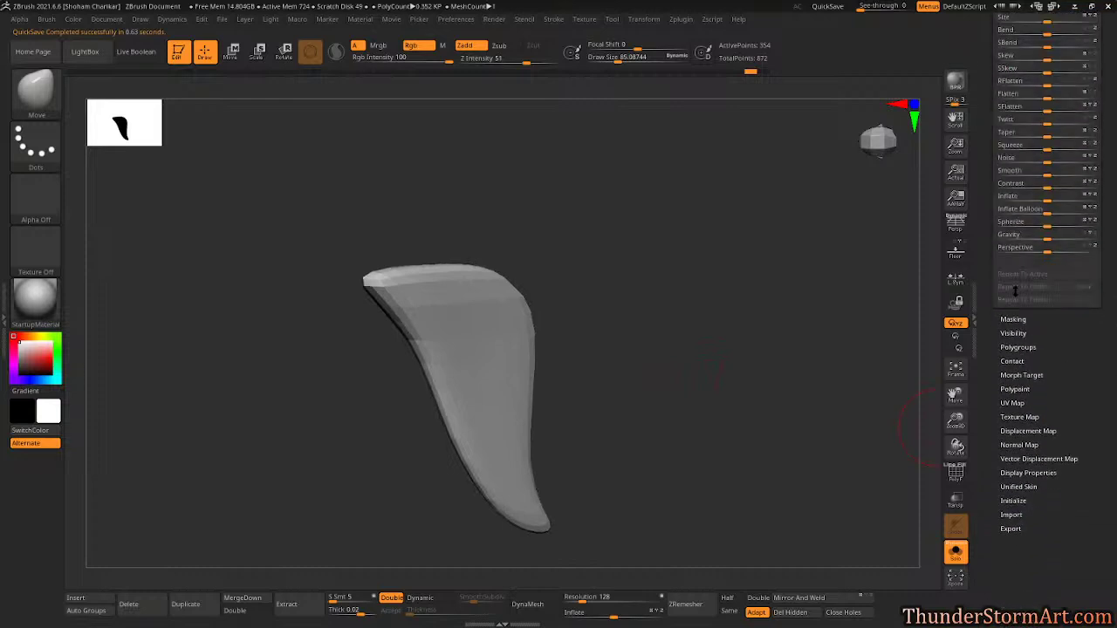
pyautogui.scroll(5, 1113, 247)
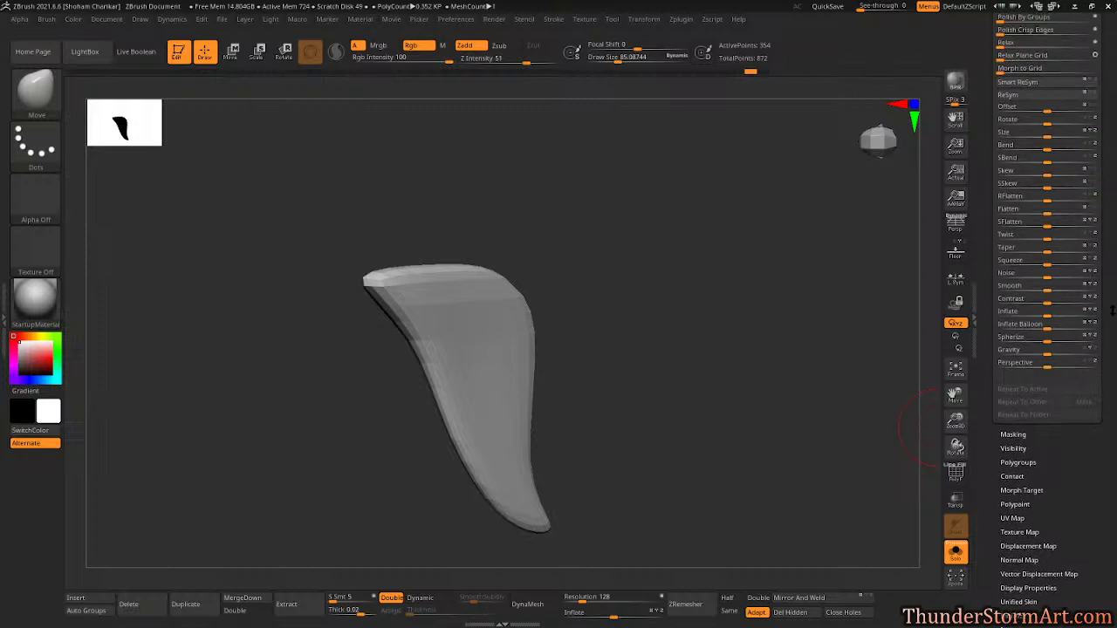
pyautogui.scroll(2, 1113, 201)
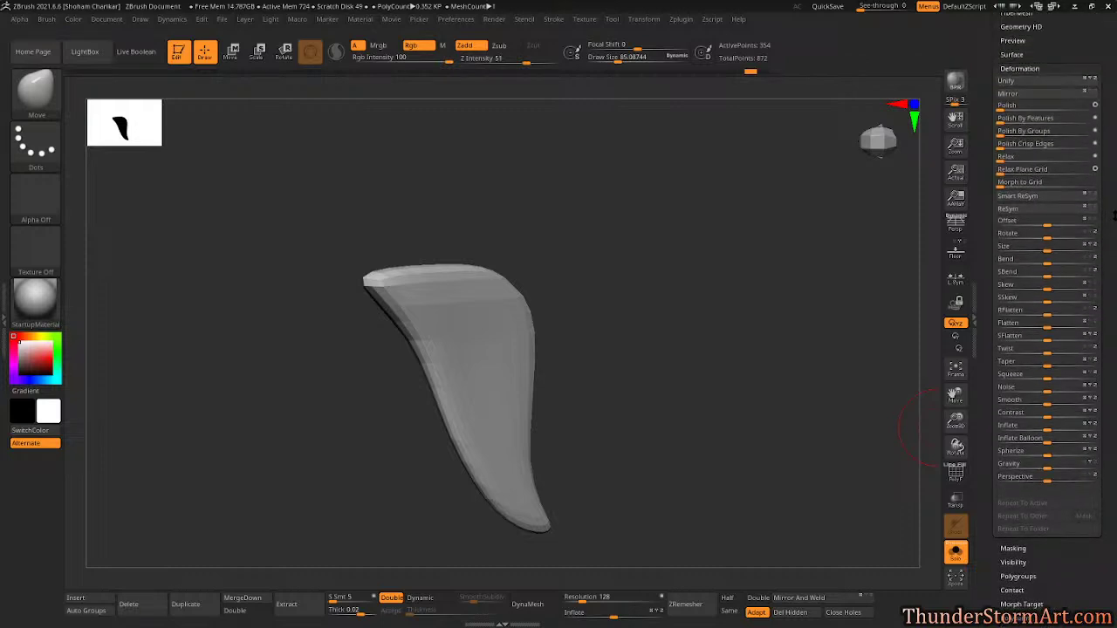
pyautogui.scroll(1, 1114, 212)
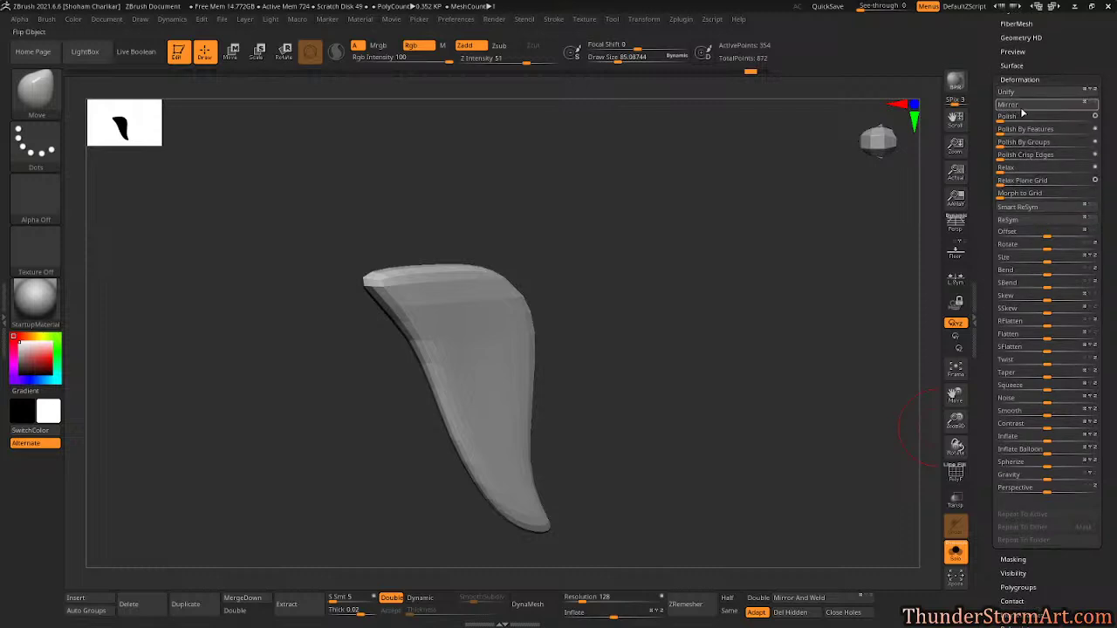
pyautogui.moveTo(927, 313); pyautogui.dragTo(671, 329)
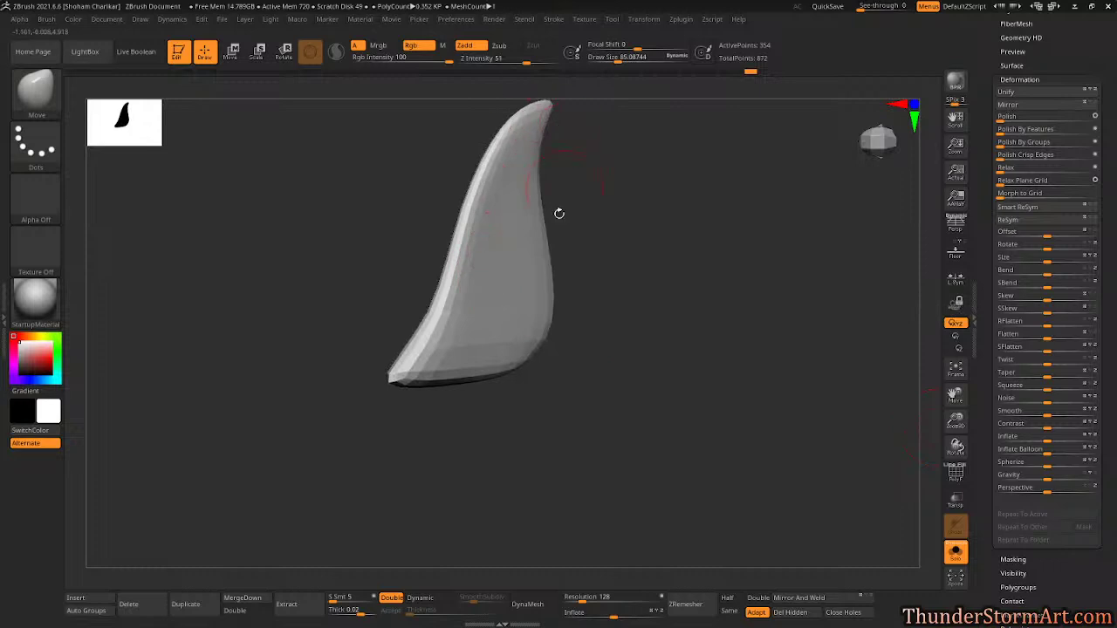
pyautogui.keyDown('alt'); pyautogui.moveTo(694, 287); pyautogui.dragTo(700, 335); pyautogui.keyUp('alt')
# Try Mirror And Weld on the flipped fluke with light smoothing along the centre seam, and undo both.
pyautogui.moveTo(1099, 214); pyautogui.dragTo(1100, 394)
pyautogui.click(1013, 134)
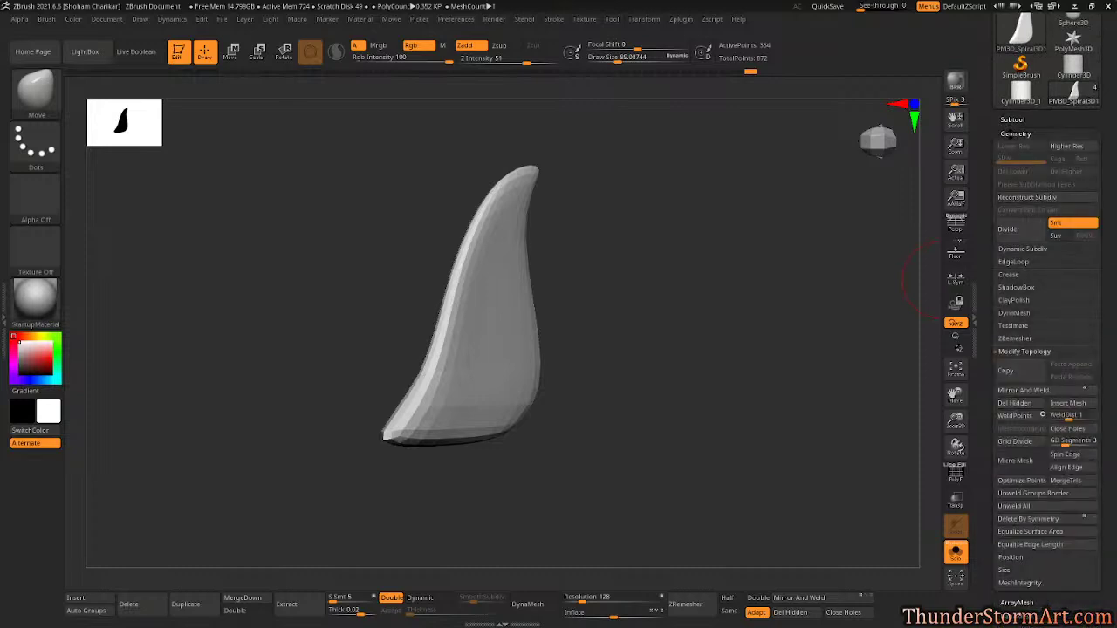
pyautogui.click(1023, 390)
pyautogui.press('f')
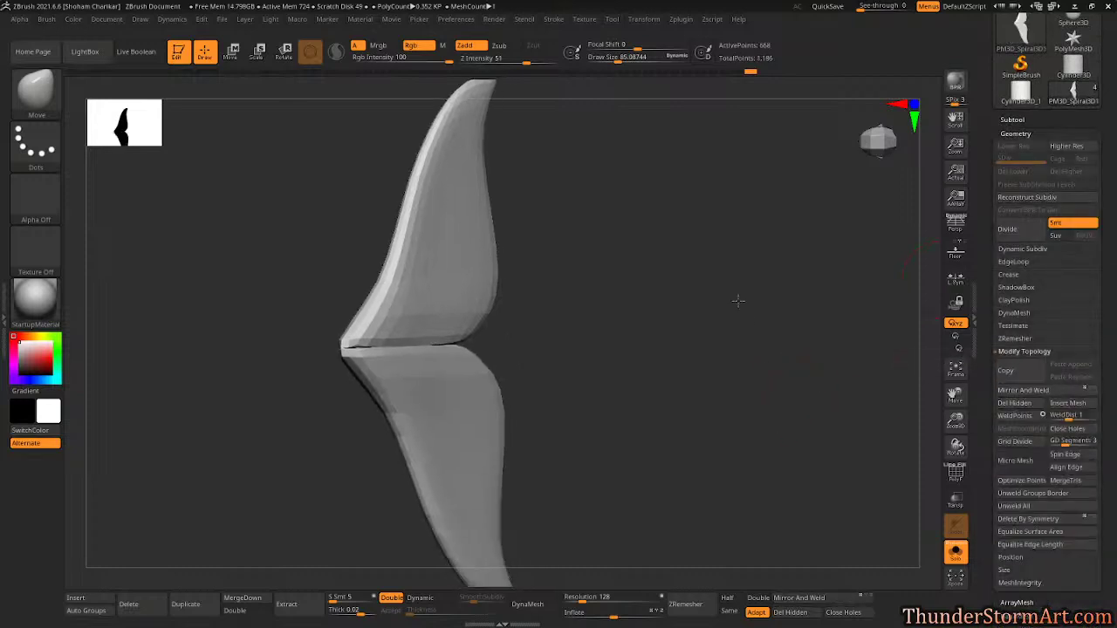
pyautogui.moveTo(690, 344); pyautogui.dragTo(651, 442)
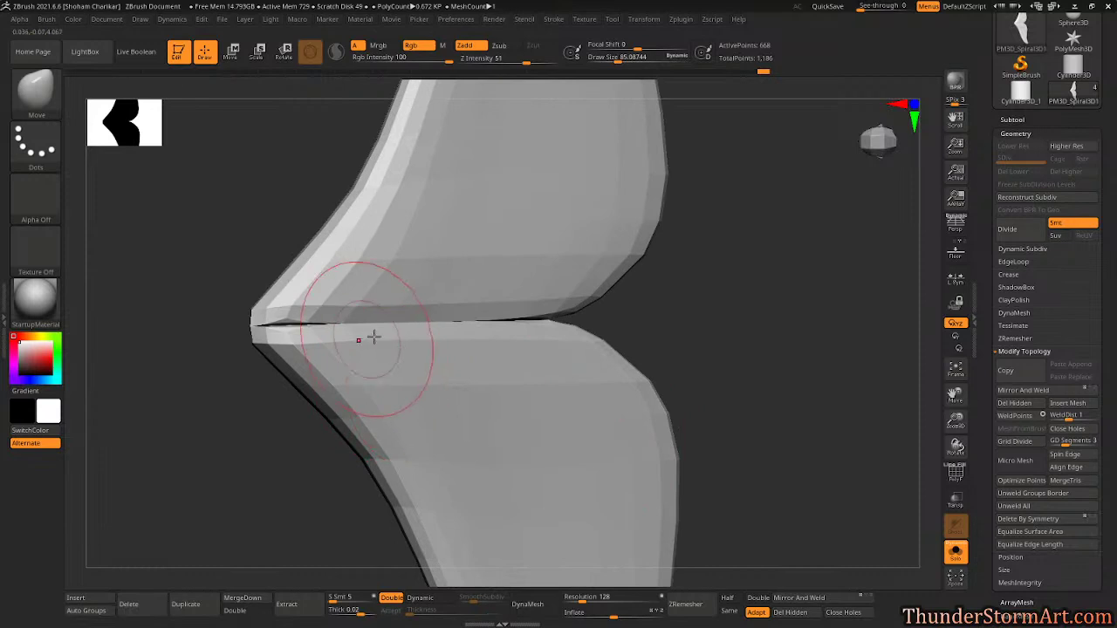
pyautogui.moveTo(734, 330); pyautogui.dragTo(741, 345)
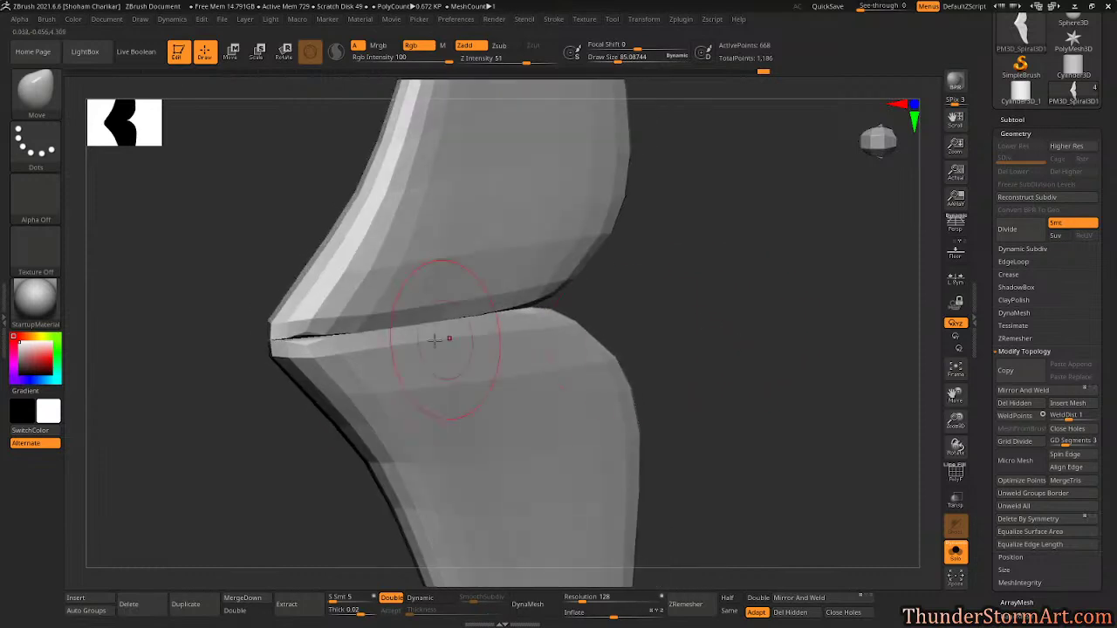
pyautogui.keyDown('shift'); pyautogui.moveTo(333, 340); pyautogui.dragTo(360, 346); pyautogui.keyUp('shift')
pyautogui.hotkey('ctrl', 'z')
pyautogui.hotkey('ctrl', 'z')
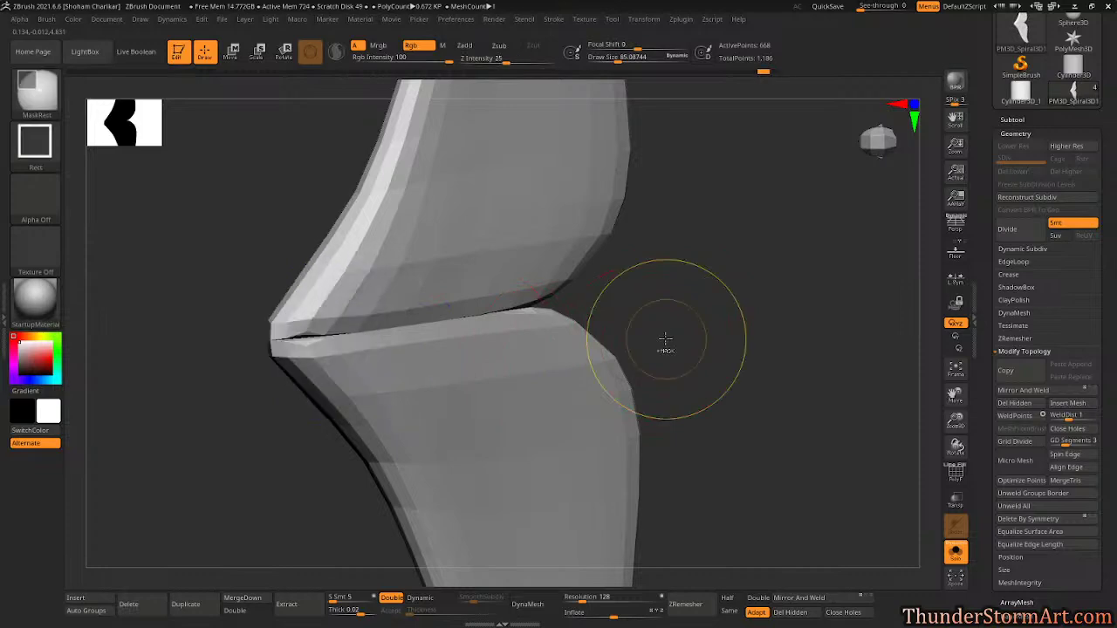
pyautogui.hotkey('ctrl', 'z')
pyautogui.moveTo(621, 383); pyautogui.dragTo(574, 406)
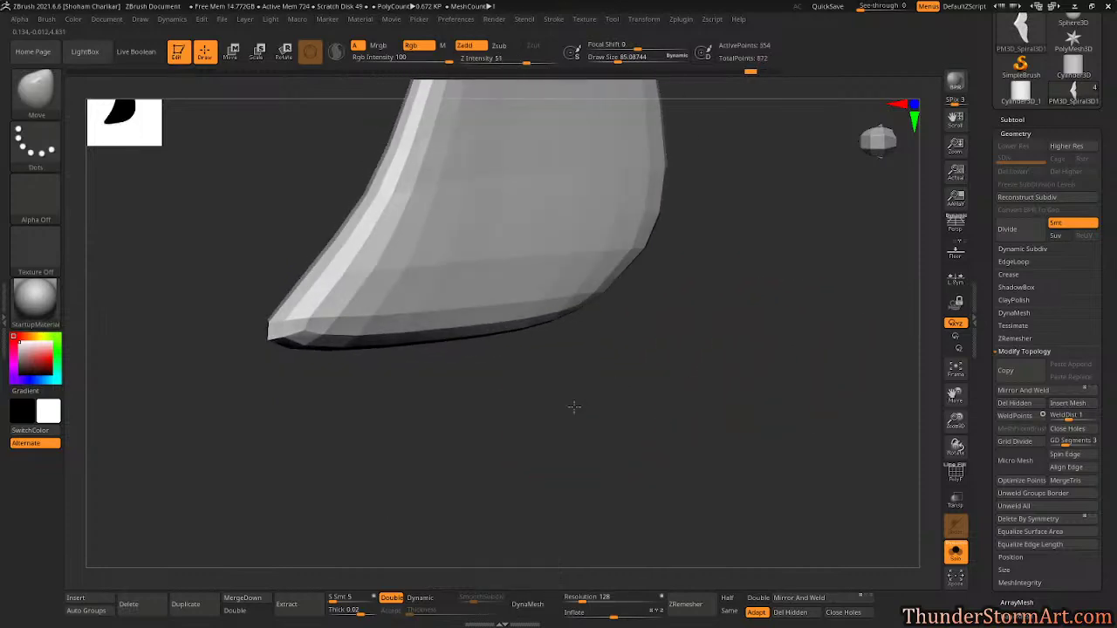
# Try pulling the root's front corner past the midline with the Move brush before Mirror And Weld, and undo the weld.
pyautogui.press('b')
pyautogui.press('m')
pyautogui.press('v')
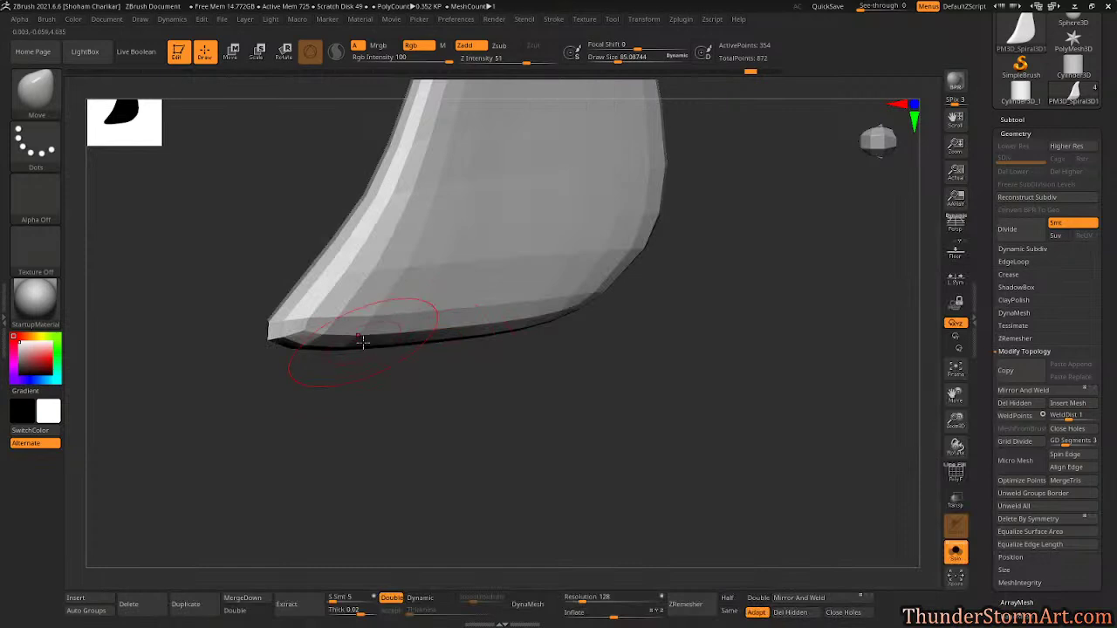
pyautogui.moveTo(305, 335); pyautogui.dragTo(301, 372)
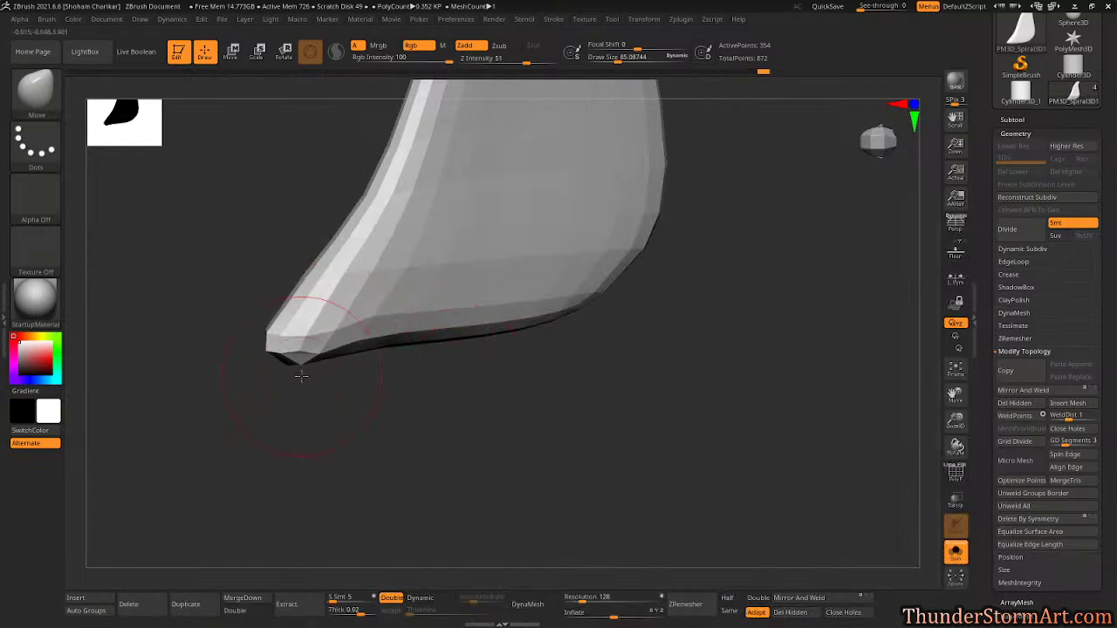
pyautogui.click(1025, 396)
pyautogui.moveTo(805, 367); pyautogui.dragTo(611, 340)
pyautogui.hotkey('ctrl', 'z')
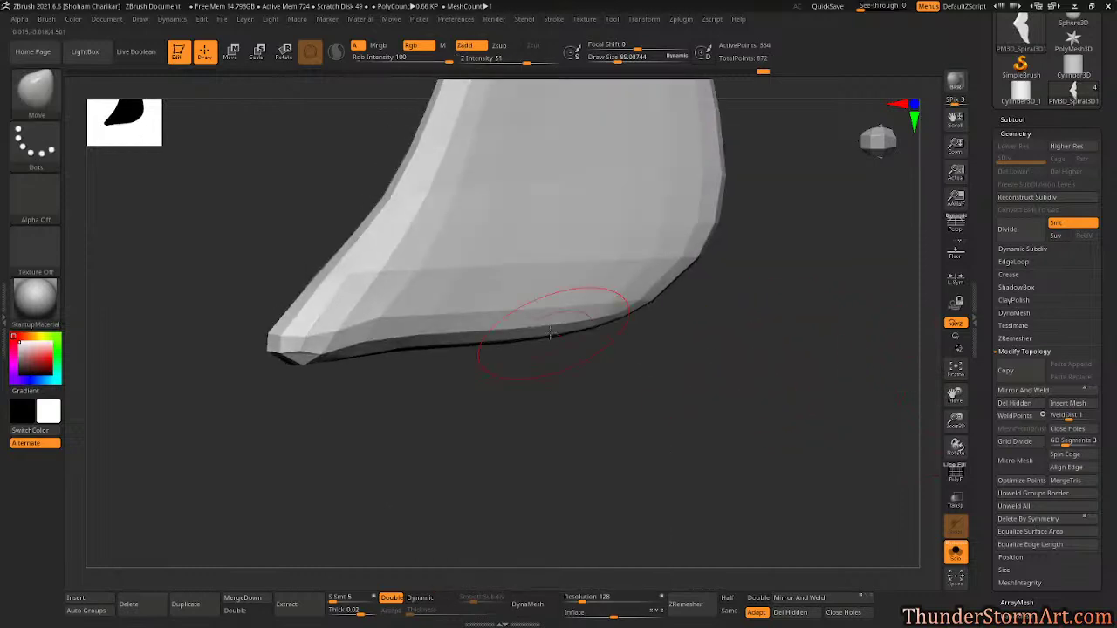
# Mask the whole fluke except its root edge, move that edge past the midline and clear the mask.
pyautogui.moveTo(583, 391); pyautogui.dragTo(703, 405)
pyautogui.moveTo(766, 425)
pyautogui.keyDown('ctrl'); pyautogui.mouseDown()
pyautogui.moveTo(579, 378)
pyautogui.moveTo(194, 326)
pyautogui.mouseUp(); pyautogui.keyUp('ctrl')
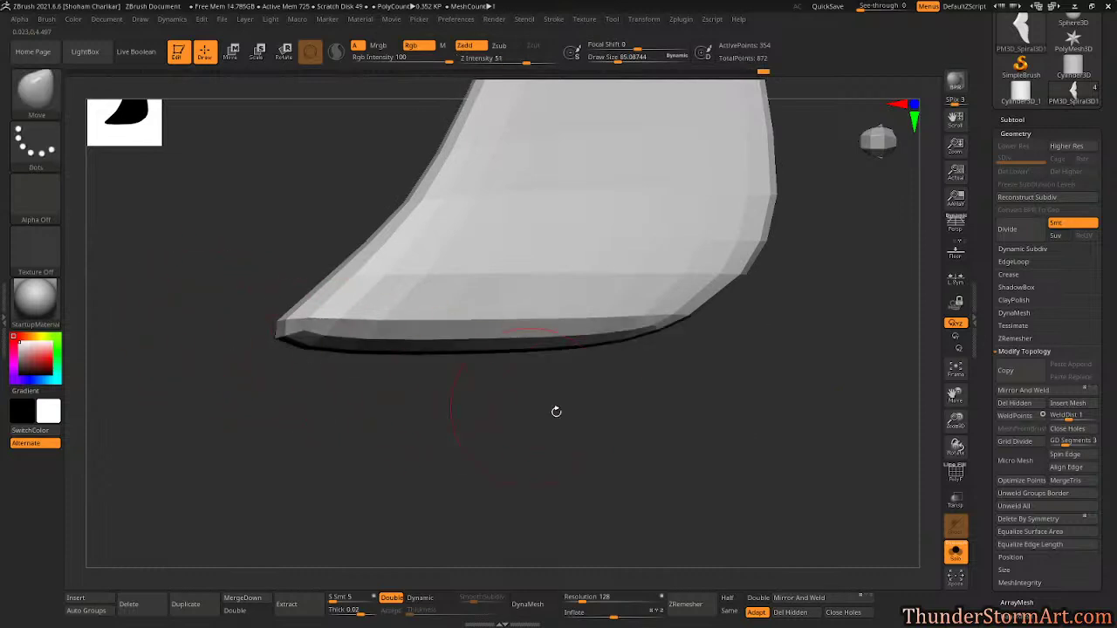
pyautogui.keyDown('ctrl'); pyautogui.click(748, 434); pyautogui.keyUp('ctrl')
pyautogui.press('w')
pyautogui.moveTo(436, 320); pyautogui.dragTo(437, 368)
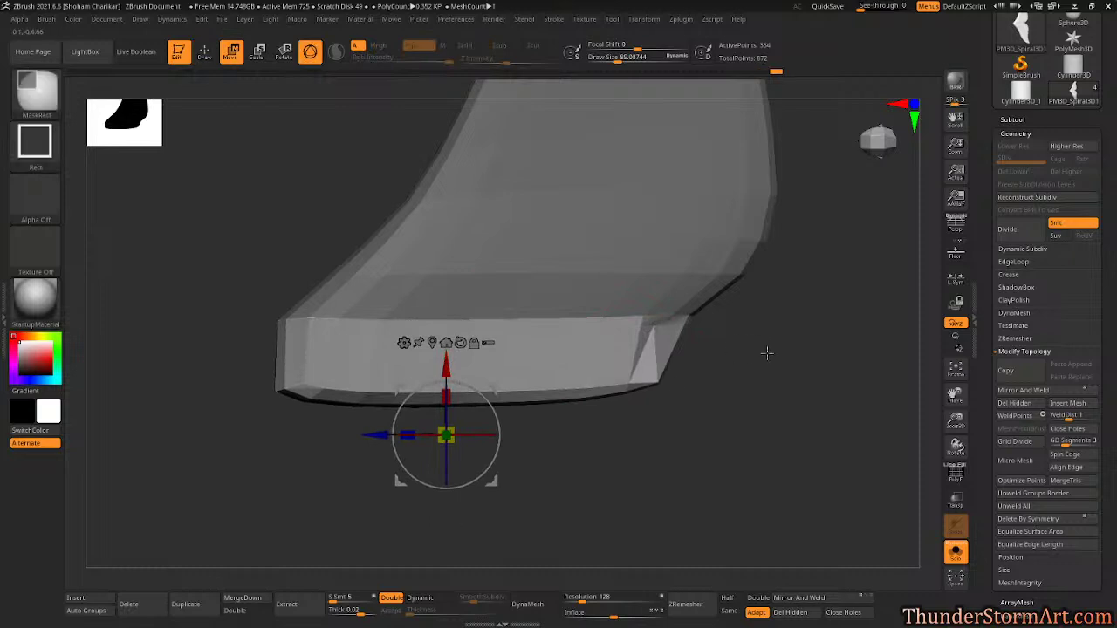
pyautogui.keyDown('ctrl'); pyautogui.moveTo(764, 353); pyautogui.dragTo(845, 436); pyautogui.keyUp('ctrl')
# Mirror and weld the fluke into a two-sided tail and smooth the centre seam on one face with the wireframe shown.
pyautogui.click(1018, 391)
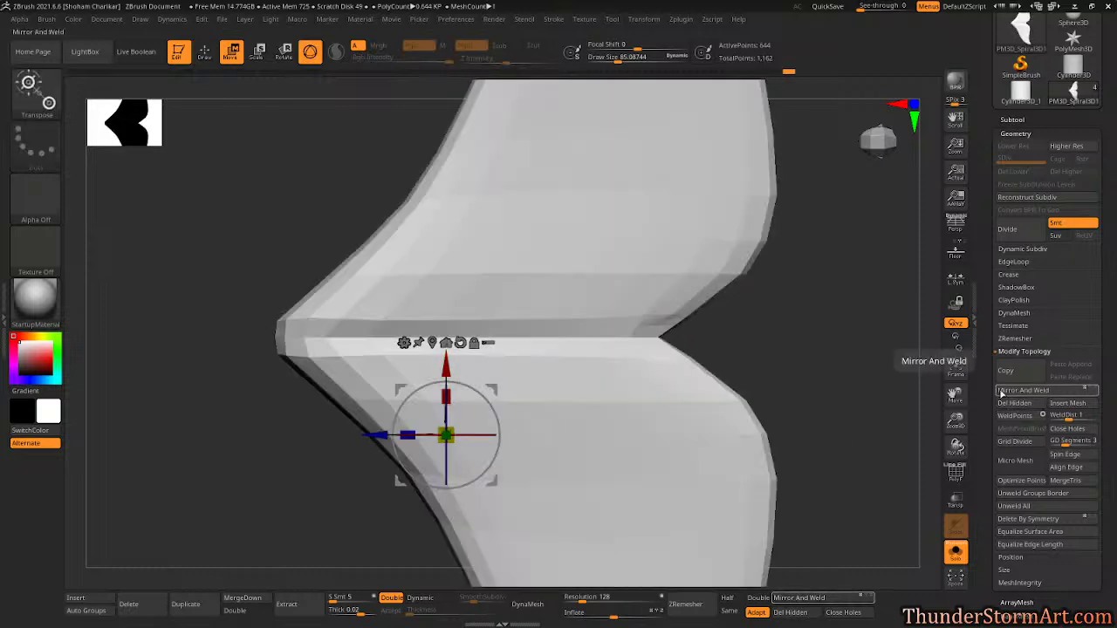
pyautogui.moveTo(826, 344); pyautogui.dragTo(775, 360)
pyautogui.hotkey('shift', 'f')
pyautogui.press('q')
pyautogui.keyDown('ctrl'); pyautogui.moveTo(715, 360); pyautogui.dragTo(752, 497, button='right'); pyautogui.keyUp('ctrl')
pyautogui.moveTo(275, 435)
pyautogui.mouseDown()
pyautogui.moveTo(298, 448)
pyautogui.moveTo(275, 434)
pyautogui.mouseUp()
pyautogui.moveTo(411, 320)
pyautogui.keyDown('shift'); pyautogui.mouseDown()
pyautogui.moveTo(375, 329)
pyautogui.moveTo(437, 329)
pyautogui.moveTo(473, 312)
pyautogui.moveTo(631, 312)
pyautogui.mouseUp(); pyautogui.keyUp('shift')
# Smooth the centre seam on the tail's opposite face and hide the wireframe.
pyautogui.moveTo(838, 341); pyautogui.dragTo(811, 313)
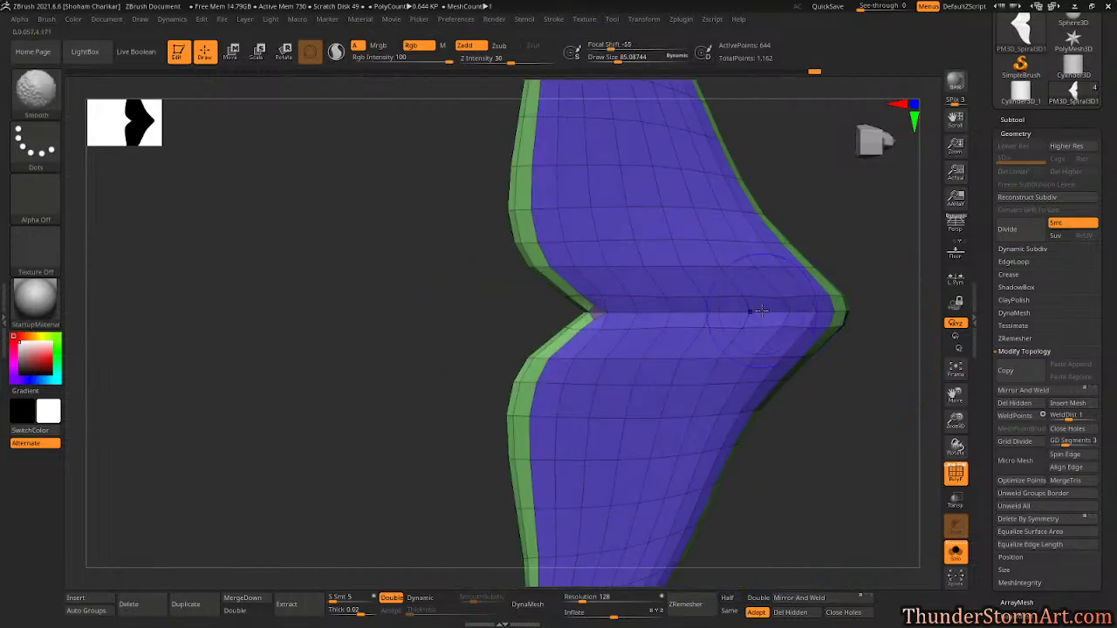
pyautogui.keyDown('shift'); pyautogui.moveTo(666, 311); pyautogui.dragTo(613, 312); pyautogui.keyUp('shift')
pyautogui.keyDown('alt'); pyautogui.moveTo(838, 376); pyautogui.dragTo(785, 336); pyautogui.keyUp('alt')
pyautogui.moveTo(785, 336); pyautogui.dragTo(656, 347)
pyautogui.moveTo(908, 394)
pyautogui.keyDown('alt'); pyautogui.mouseDown()
pyautogui.moveTo(743, 377)
pyautogui.moveTo(654, 392)
pyautogui.moveTo(580, 292)
pyautogui.moveTo(550, 376)
pyautogui.mouseUp(); pyautogui.keyUp('alt')
pyautogui.press('shift')
pyautogui.hotkey('shift', 'f')
pyautogui.moveTo(805, 384)
pyautogui.keyDown('alt'); pyautogui.mouseDown()
pyautogui.moveTo(701, 360)
pyautogui.moveTo(744, 308)
pyautogui.moveTo(721, 293)
pyautogui.moveTo(654, 335)
pyautogui.moveTo(646, 352)
pyautogui.moveTo(746, 346)
pyautogui.moveTo(723, 451)
pyautogui.moveTo(739, 367)
pyautogui.moveTo(704, 330)
pyautogui.moveTo(787, 382)
pyautogui.moveTo(761, 368)
pyautogui.mouseUp(); pyautogui.keyUp('alt')
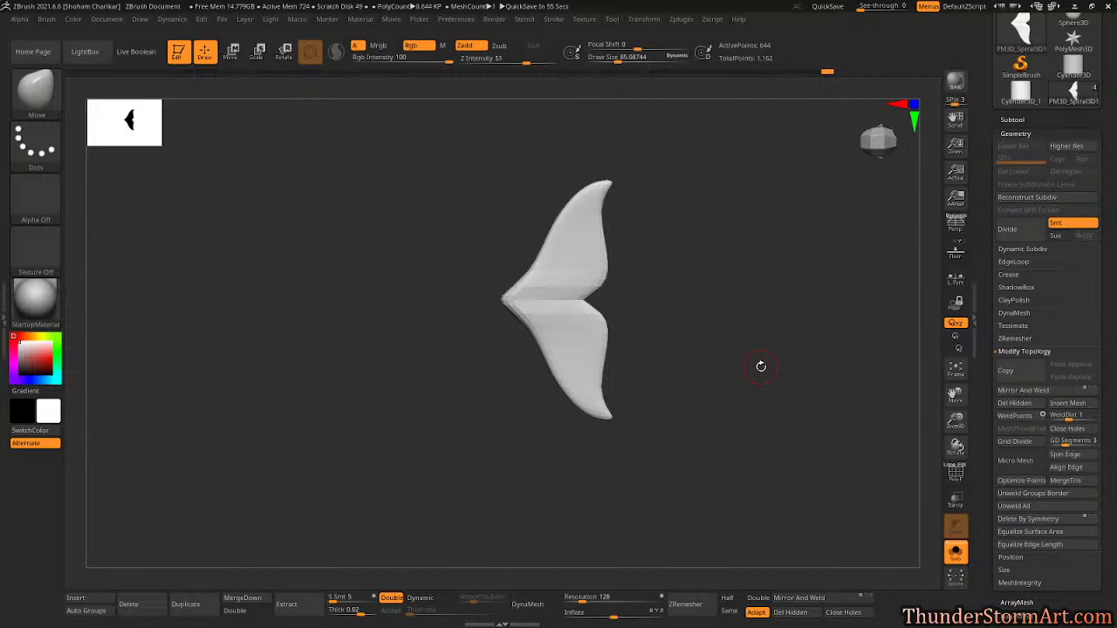
# Reshape the fluke's centre and tips with the Move brush at a draw size of about 209.
pyautogui.moveTo(553, 258); pyautogui.dragTo(731, 286)
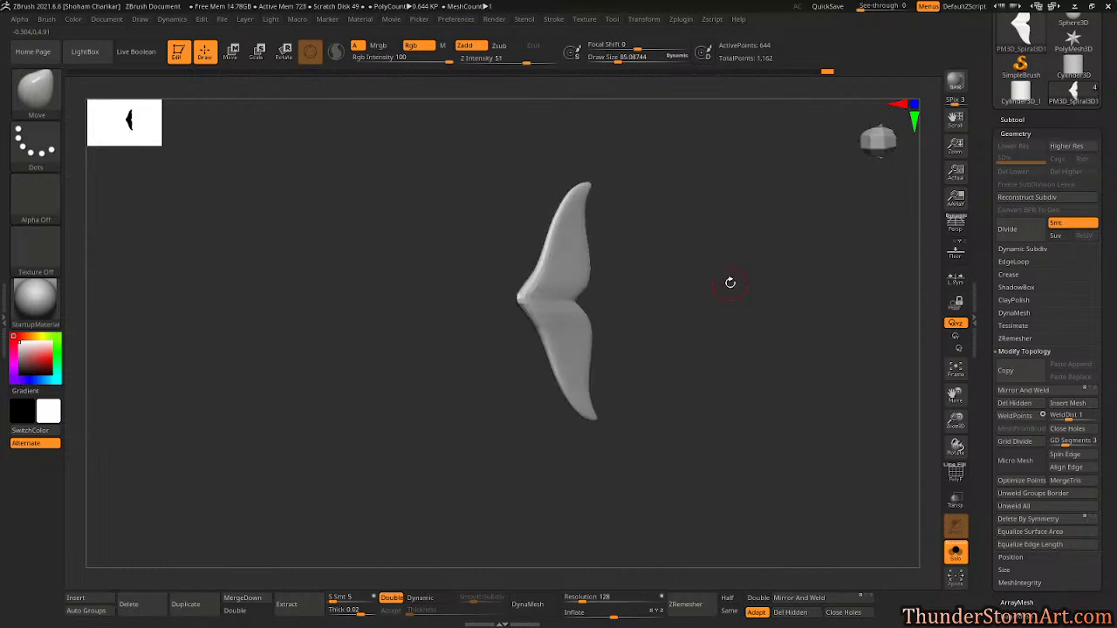
pyautogui.press('b')
pyautogui.press('m')
pyautogui.press('v')
pyautogui.press('s')
pyautogui.moveTo(675, 318); pyautogui.dragTo(698, 327)
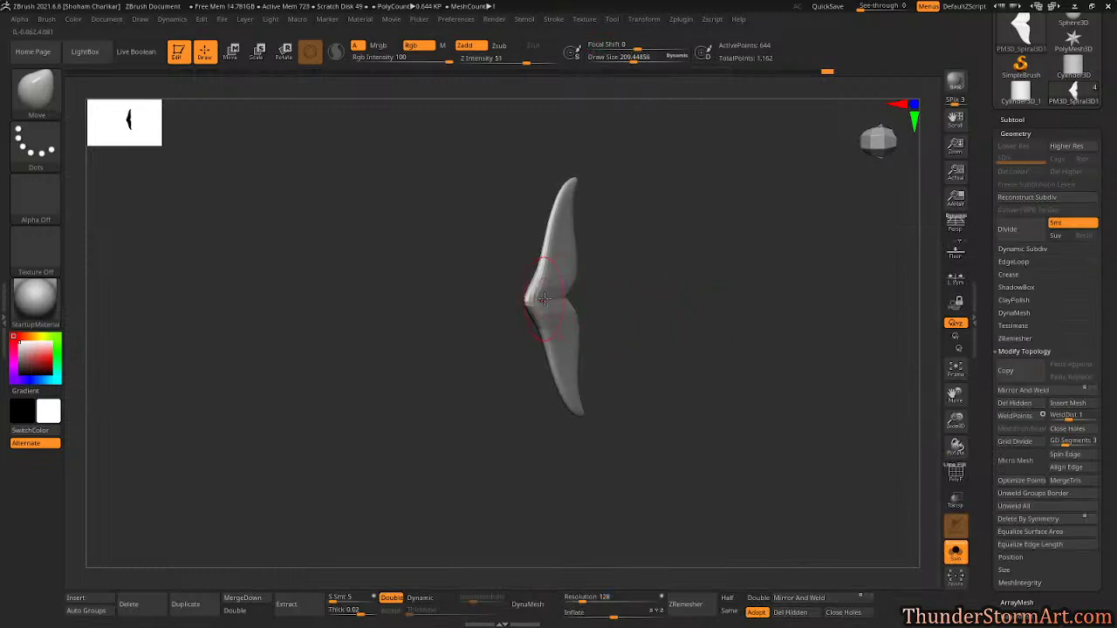
pyautogui.moveTo(545, 299); pyautogui.dragTo(549, 299)
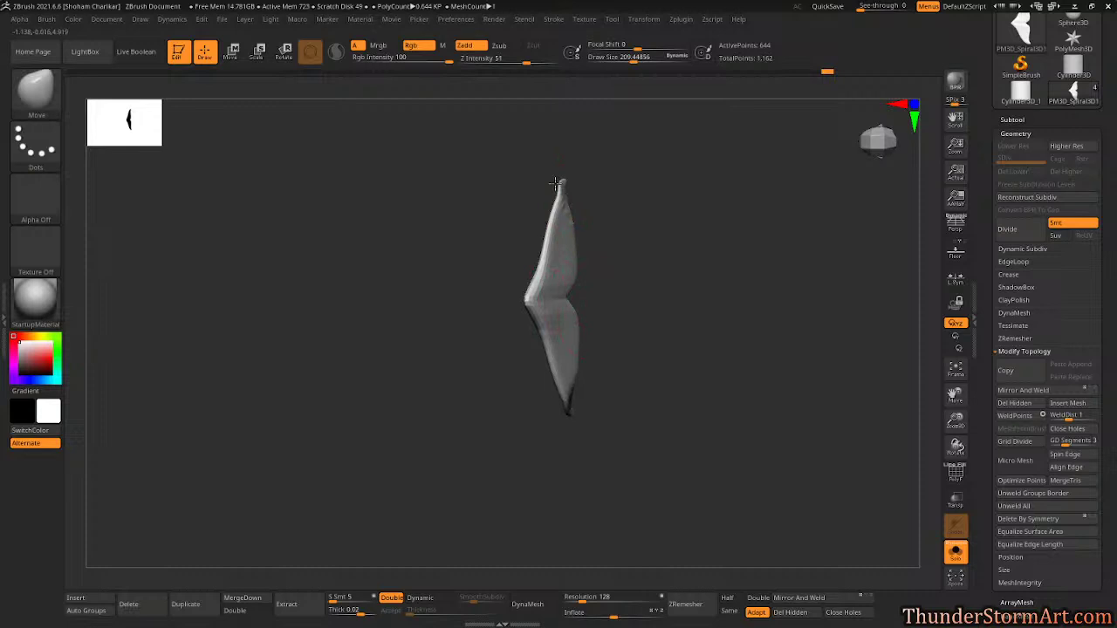
# Turn off Solo to show the whole orca and move the fluke to the end of the body.
pyautogui.moveTo(654, 254); pyautogui.dragTo(751, 373)
pyautogui.click(955, 552)
pyautogui.moveTo(808, 442); pyautogui.dragTo(724, 284)
pyautogui.press('w')
pyautogui.moveTo(613, 195); pyautogui.dragTo(605, 236)
pyautogui.keyDown('alt'); pyautogui.moveTo(714, 262); pyautogui.dragTo(801, 352); pyautogui.keyUp('alt')
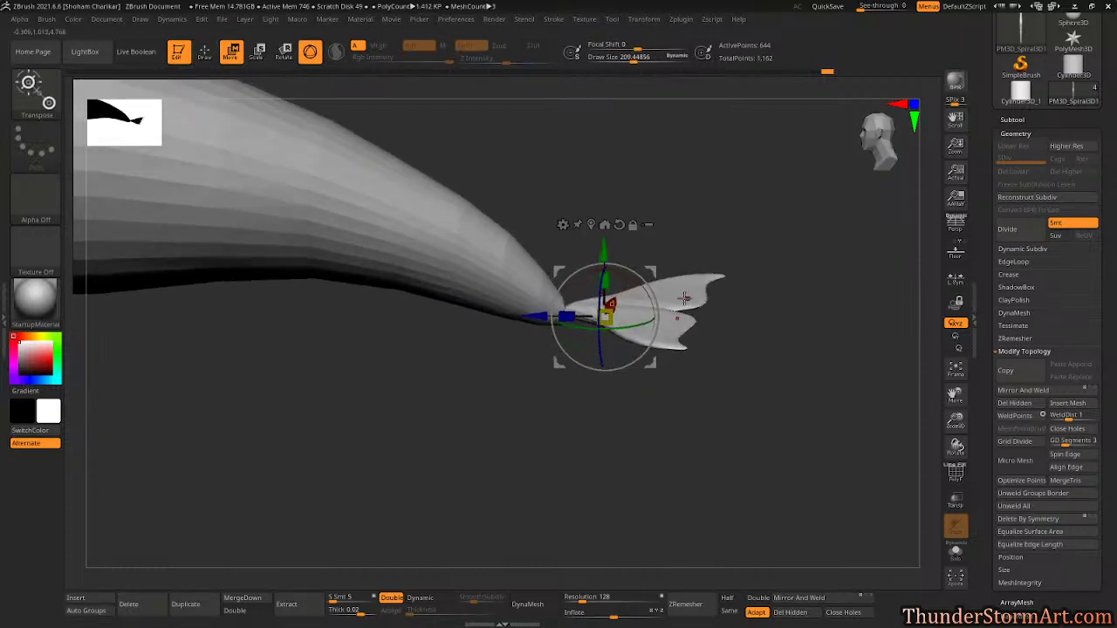
# Tilt and resize the tail fluke, seat it against the body's tail end and return to Draw mode.
pyautogui.moveTo(638, 280); pyautogui.dragTo(644, 307)
pyautogui.keyDown('alt'); pyautogui.click(605, 317); pyautogui.keyUp('alt')
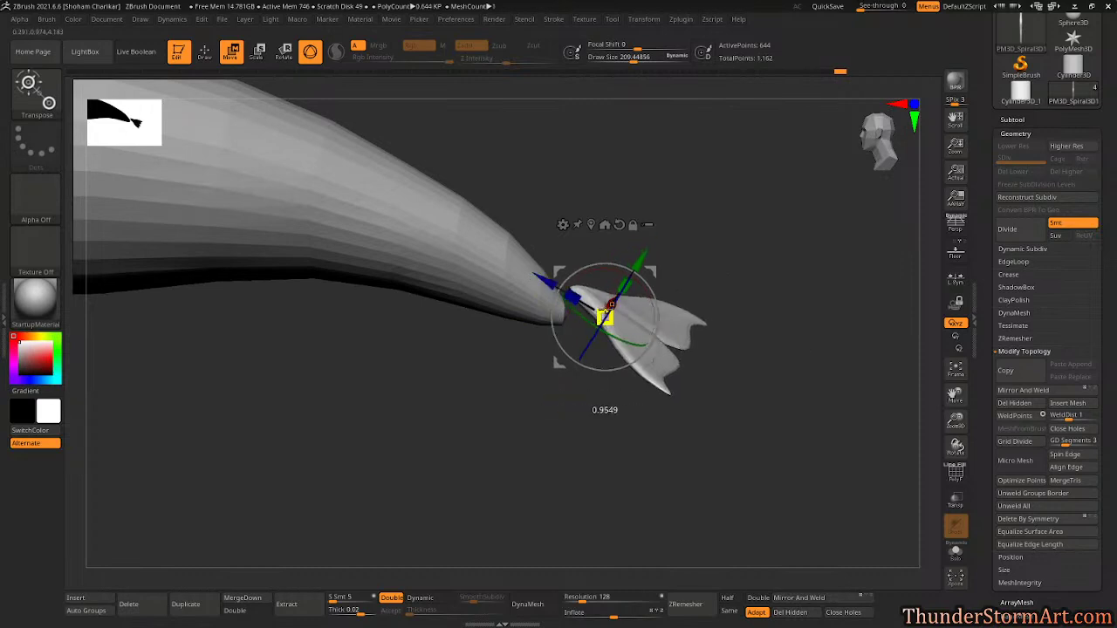
pyautogui.moveTo(577, 337); pyautogui.dragTo(622, 302)
pyautogui.moveTo(638, 261); pyautogui.dragTo(619, 291)
pyautogui.moveTo(782, 349)
pyautogui.mouseDown()
pyautogui.moveTo(708, 302)
pyautogui.moveTo(830, 411)
pyautogui.moveTo(800, 392)
pyautogui.moveTo(755, 408)
pyautogui.moveTo(803, 392)
pyautogui.mouseUp()
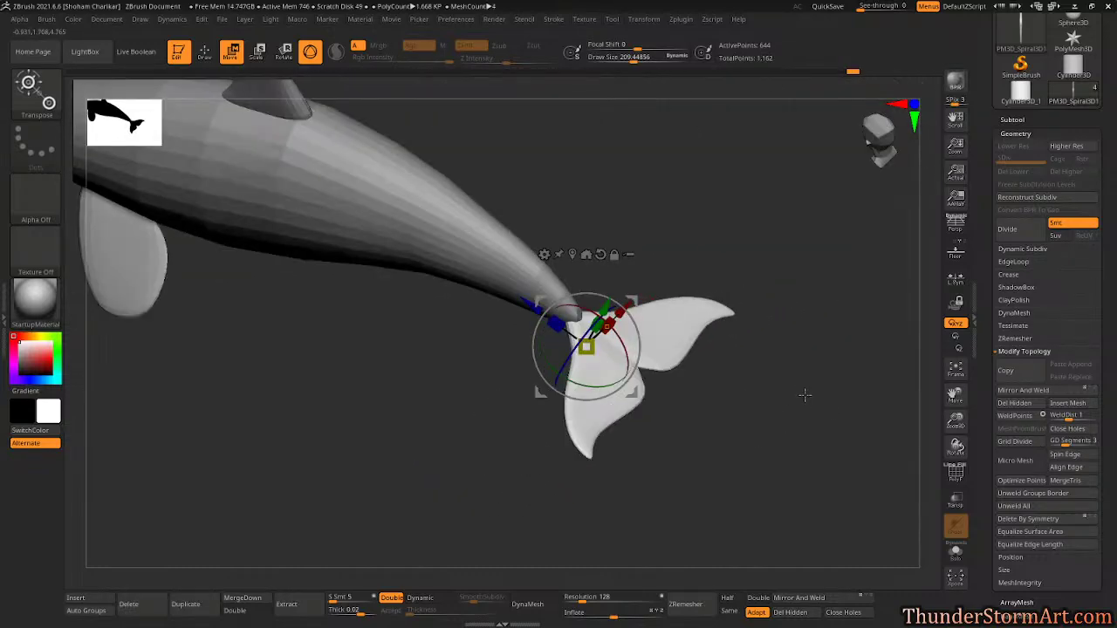
pyautogui.press('q')
pyautogui.press('f')
# Select the body subtool and mirror and weld it across its midline.
pyautogui.moveTo(738, 406)
pyautogui.mouseDown()
pyautogui.moveTo(707, 463)
pyautogui.moveTo(758, 423)
pyautogui.moveTo(756, 411)
pyautogui.mouseUp()
pyautogui.keyDown('alt'); pyautogui.click(519, 310); pyautogui.keyUp('alt')
pyautogui.moveTo(726, 376); pyautogui.dragTo(723, 317)
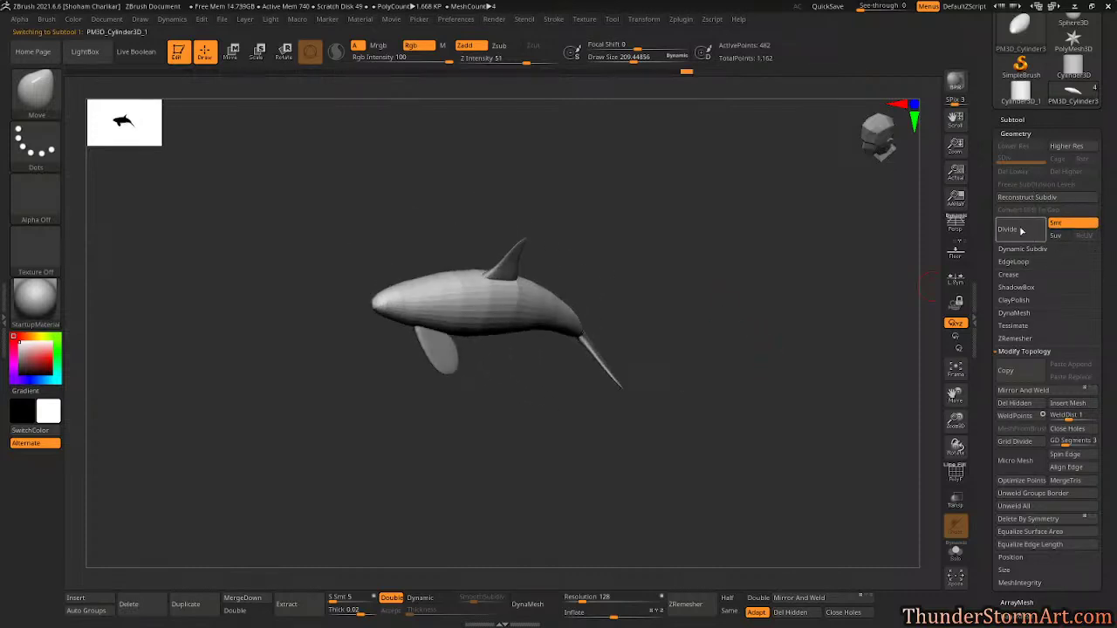
pyautogui.click(1022, 250)
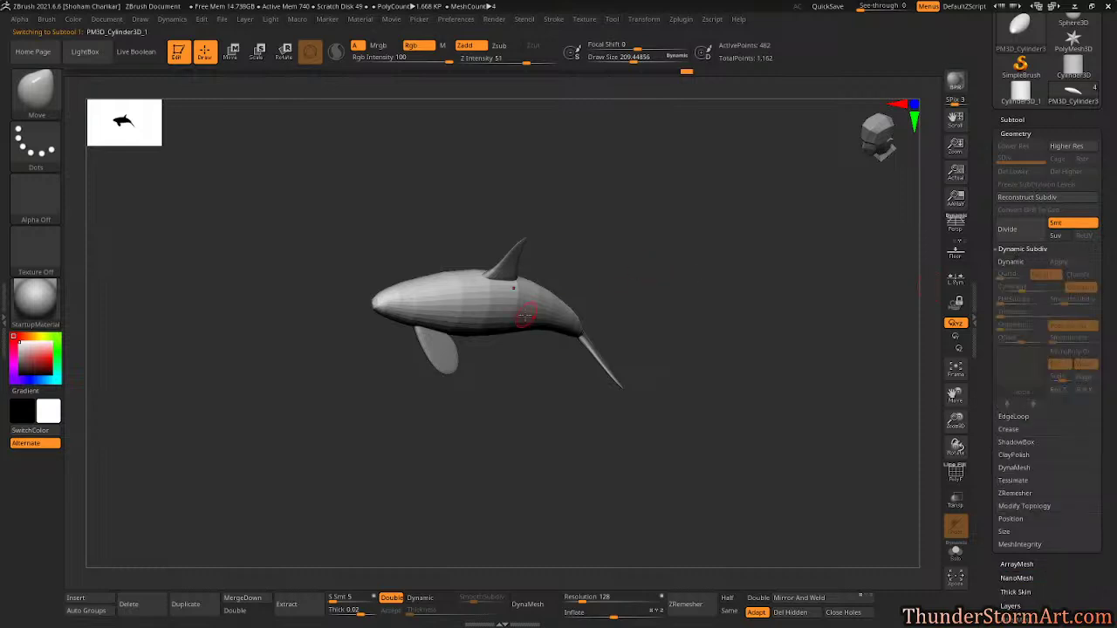
pyautogui.moveTo(796, 277); pyautogui.dragTo(924, 265)
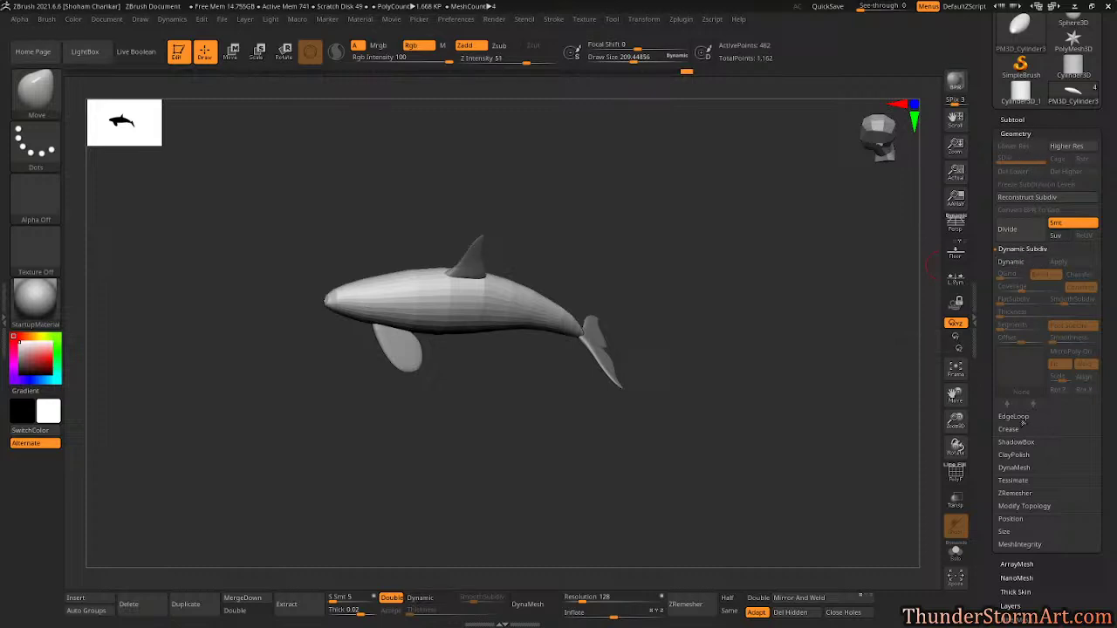
pyautogui.click(1019, 507)
pyautogui.moveTo(776, 412); pyautogui.dragTo(807, 375)
pyautogui.keyDown('alt'); pyautogui.moveTo(769, 274); pyautogui.dragTo(855, 347); pyautogui.keyUp('alt')
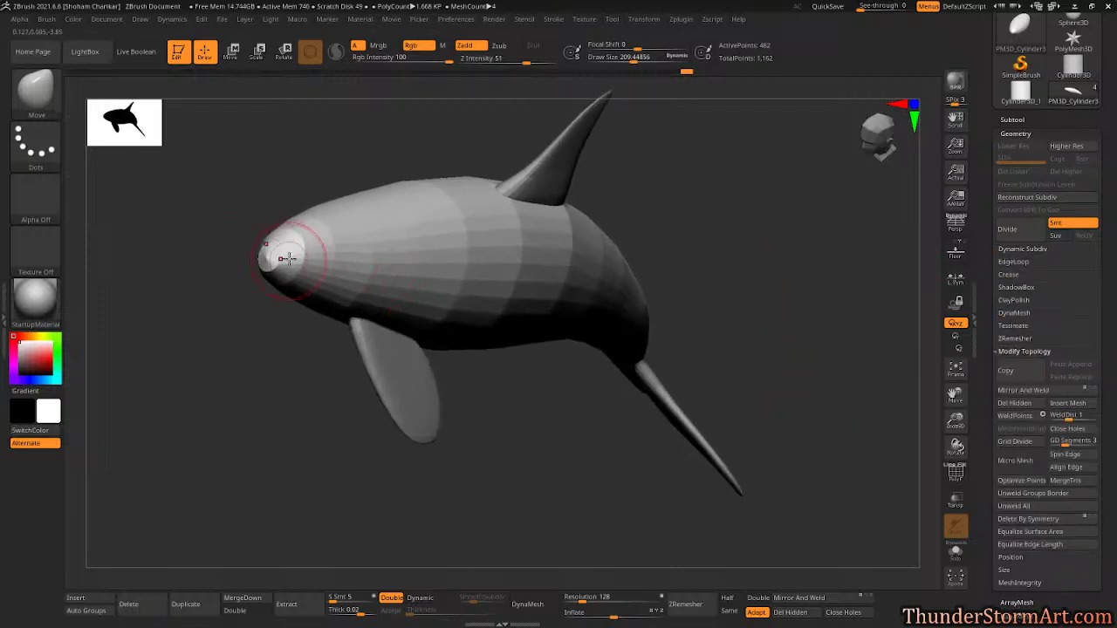
pyautogui.click(1045, 391)
pyautogui.moveTo(483, 272); pyautogui.dragTo(760, 236, button='right')
# Select the pectoral fin and examine the assembled orca from the side and above.
pyautogui.keyDown('alt'); pyautogui.click(443, 346); pyautogui.keyUp('alt')
pyautogui.moveTo(497, 387); pyautogui.dragTo(460, 475, button='right')
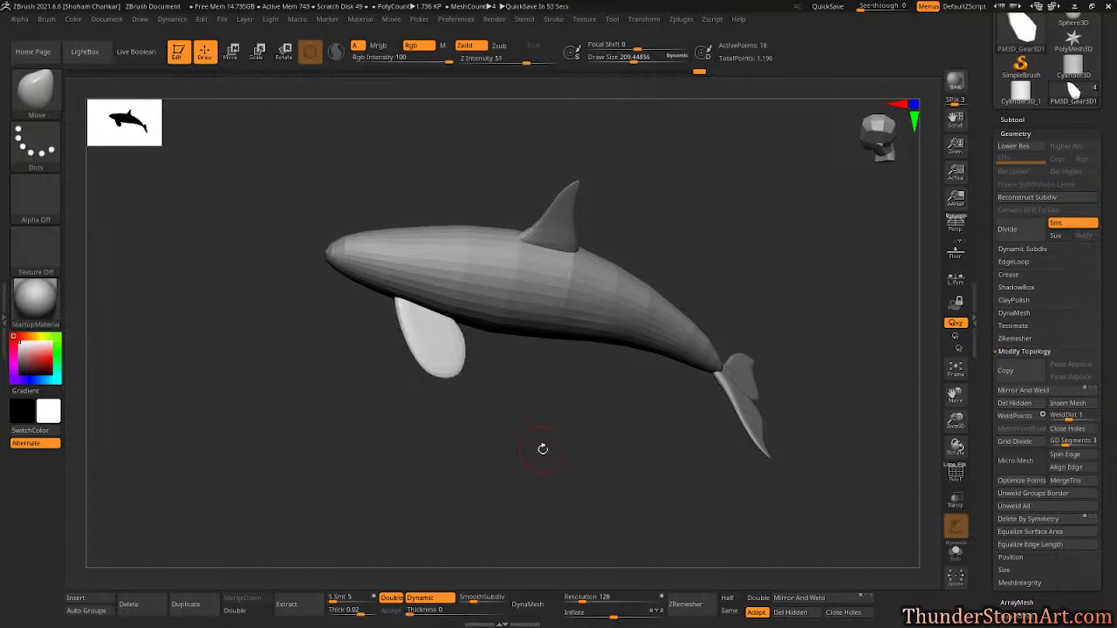
pyautogui.moveTo(814, 397); pyautogui.dragTo(748, 399)
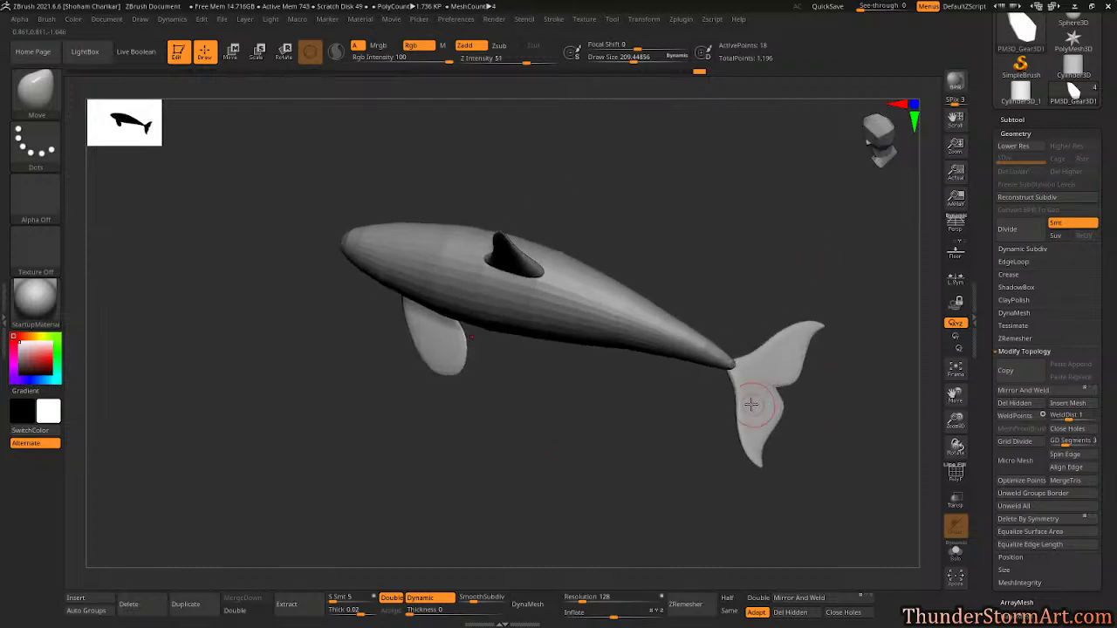
pyautogui.moveTo(582, 323); pyautogui.dragTo(675, 243)
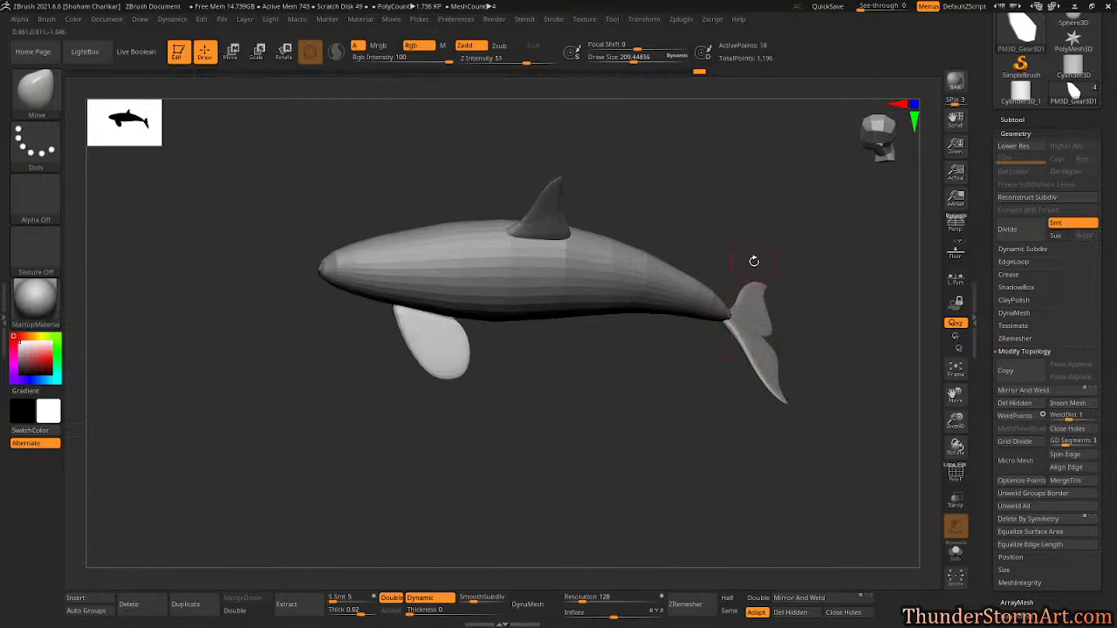
pyautogui.moveTo(838, 312); pyautogui.dragTo(808, 366)
pyautogui.moveTo(698, 424); pyautogui.dragTo(643, 325)
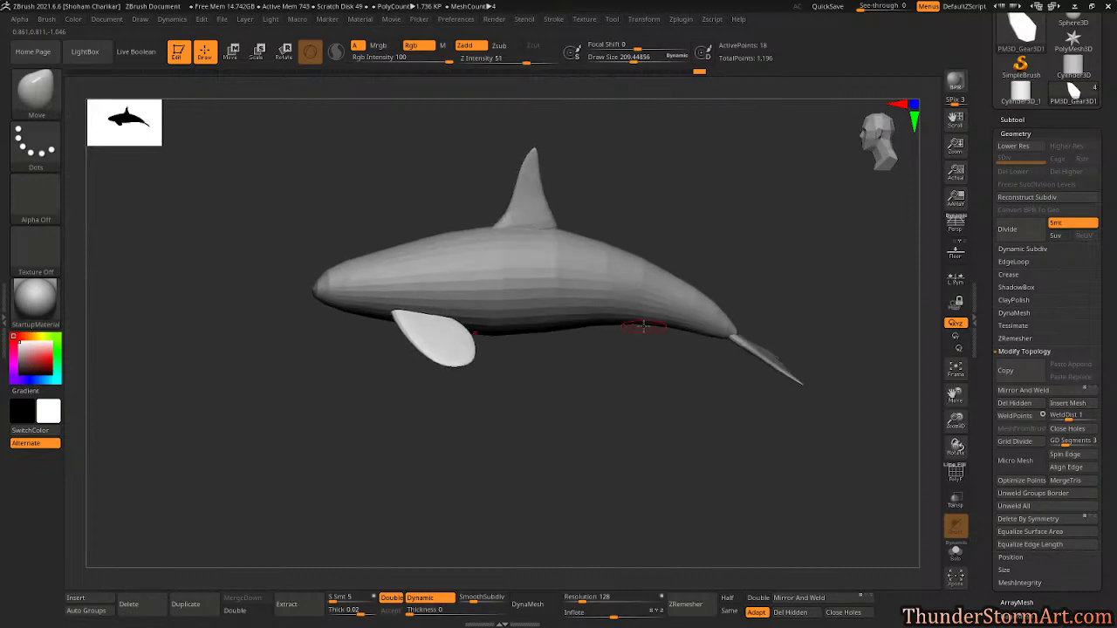
# Select the tail fluke, nudge it slightly at the body's end and return to Draw mode.
pyautogui.keyDown('alt'); pyautogui.click(775, 355); pyautogui.keyUp('alt')
pyautogui.press('w')
pyautogui.moveTo(793, 290); pyautogui.dragTo(795, 292)
pyautogui.press('q')
pyautogui.moveTo(836, 337)
pyautogui.mouseDown()
pyautogui.moveTo(808, 319)
pyautogui.moveTo(774, 328)
pyautogui.moveTo(823, 304)
pyautogui.moveTo(831, 406)
pyautogui.moveTo(814, 455)
pyautogui.mouseUp()
# Extend the body's tail end over the fluke root with the Move Topological brush at a draw size of about 405.
pyautogui.keyDown('alt'); pyautogui.click(718, 321); pyautogui.keyUp('alt')
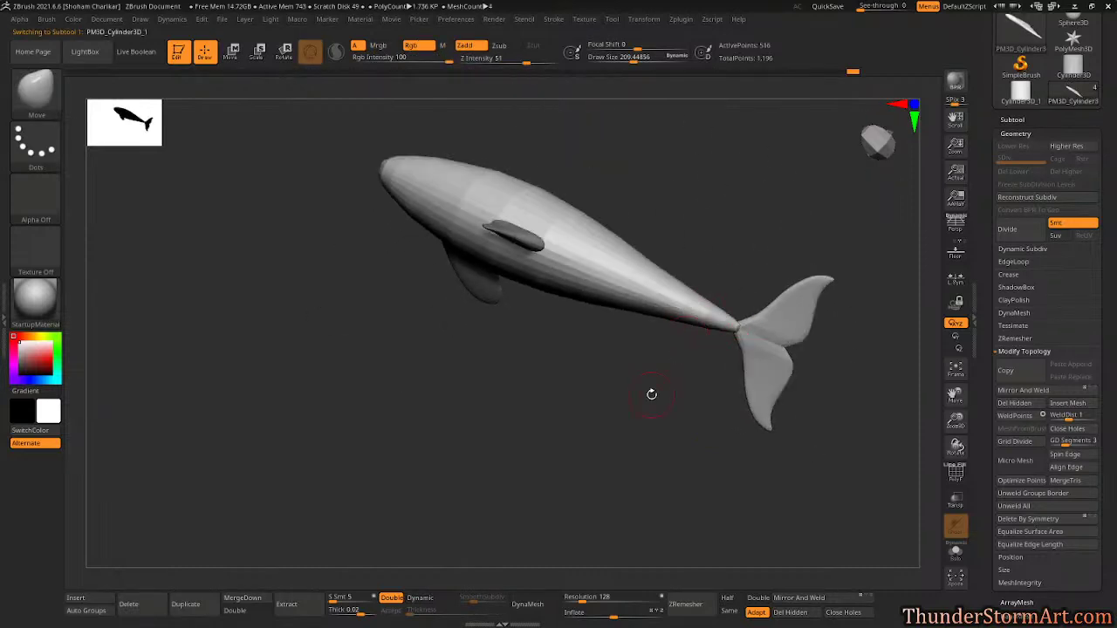
pyautogui.press('b')
pyautogui.press('m')
pyautogui.press('v')
pyautogui.moveTo(606, 394)
pyautogui.mouseDown()
pyautogui.moveTo(618, 356)
pyautogui.moveTo(643, 427)
pyautogui.moveTo(649, 316)
pyautogui.mouseUp()
pyautogui.press('s')
pyautogui.moveTo(765, 255); pyautogui.dragTo(780, 259)
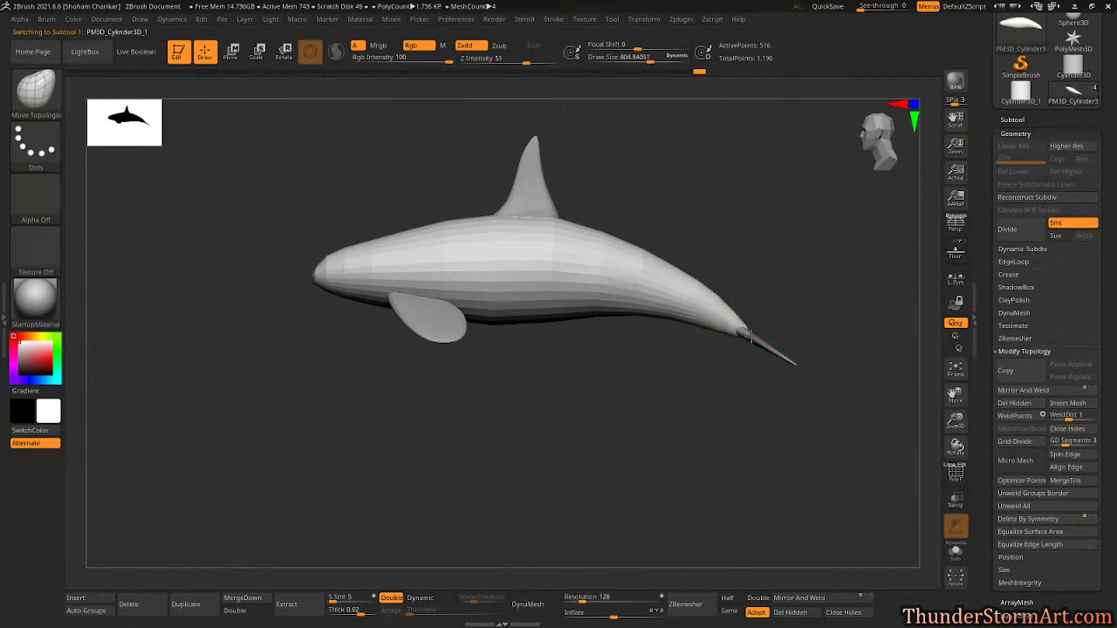
pyautogui.moveTo(758, 339); pyautogui.dragTo(795, 381)
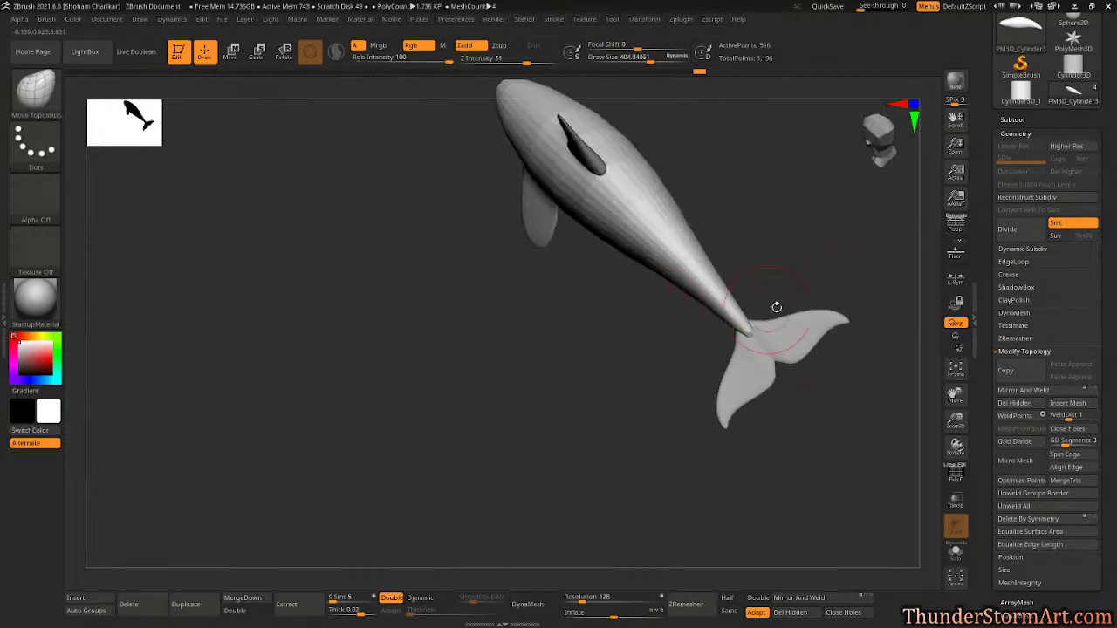
pyautogui.moveTo(788, 249)
pyautogui.mouseDown()
pyautogui.moveTo(830, 209)
pyautogui.moveTo(835, 265)
pyautogui.moveTo(800, 250)
pyautogui.mouseUp()
pyautogui.keyDown('alt'); pyautogui.moveTo(748, 210); pyautogui.dragTo(762, 293); pyautogui.keyUp('alt')
# Select the pectoral fin, apply its dynamic subdivision as real geometry and delete the lower subdivision levels.
pyautogui.keyDown('alt'); pyautogui.click(400, 400); pyautogui.keyUp('alt')
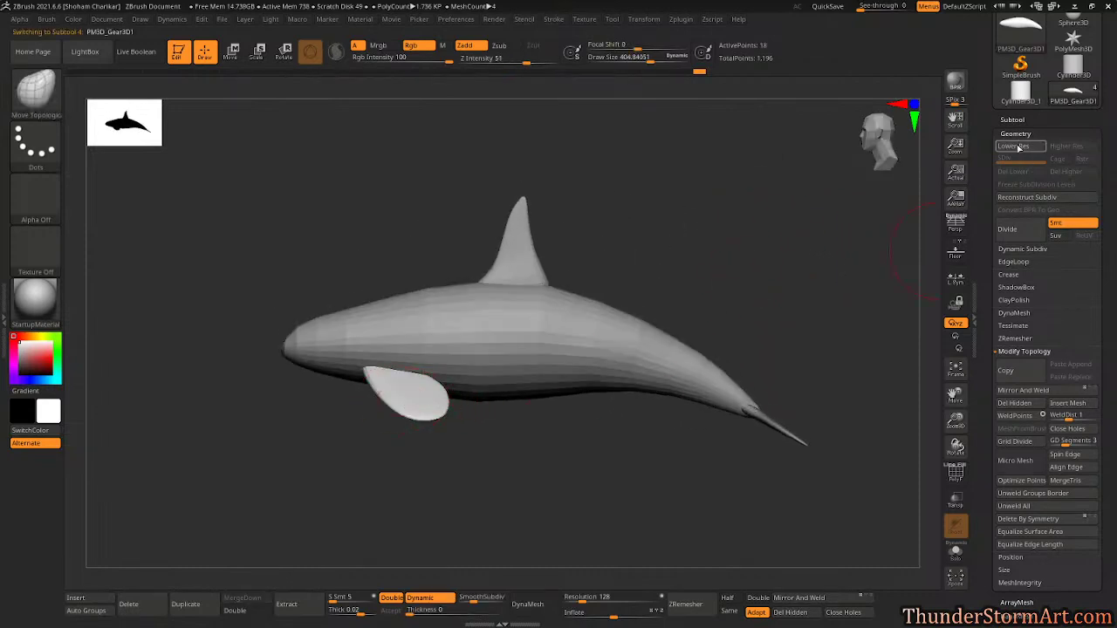
pyautogui.click(1035, 248)
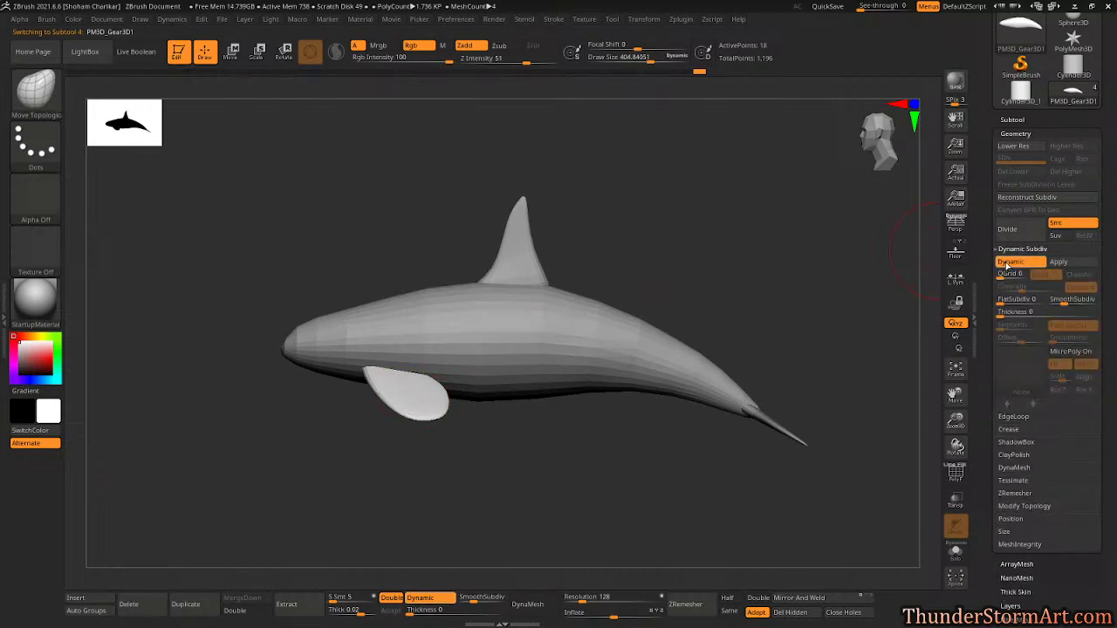
pyautogui.click(1061, 261)
pyautogui.click(1016, 175)
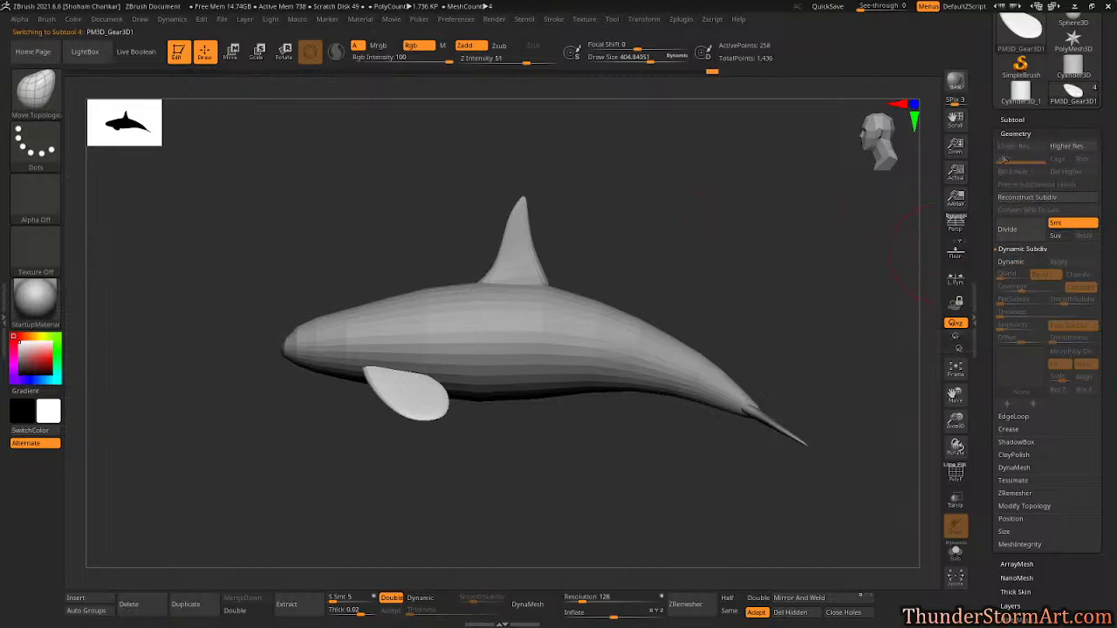
pyautogui.moveTo(688, 252); pyautogui.dragTo(795, 311)
pyautogui.scroll(-5, 1114, 419)
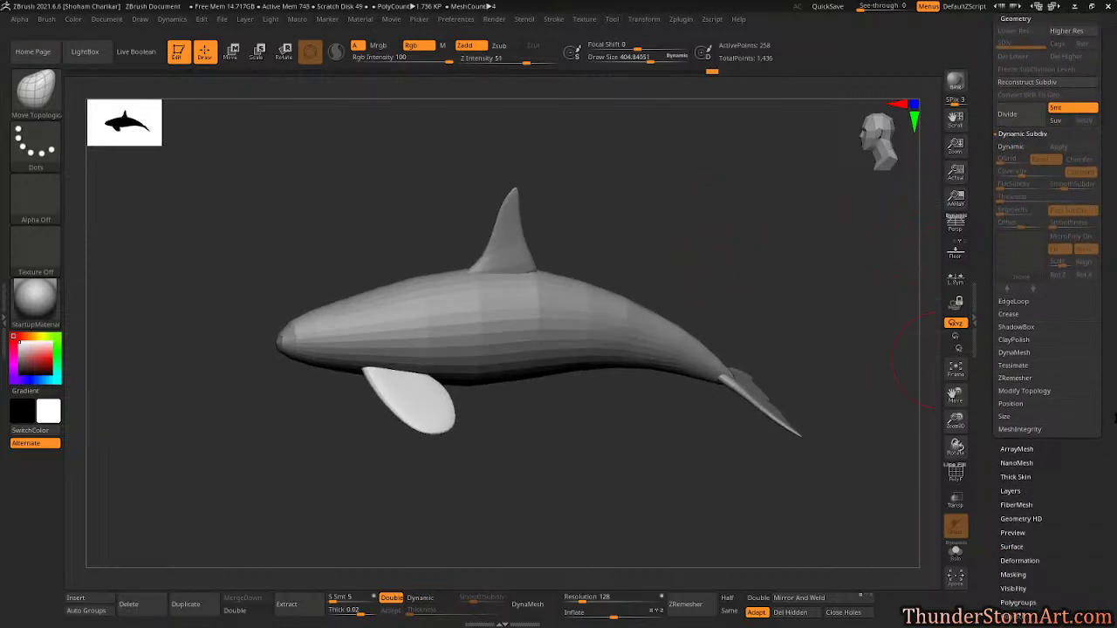
# Turn on perspective and mirror and weld the pectoral fin to the other side of the orca's body.
pyautogui.click(1018, 392)
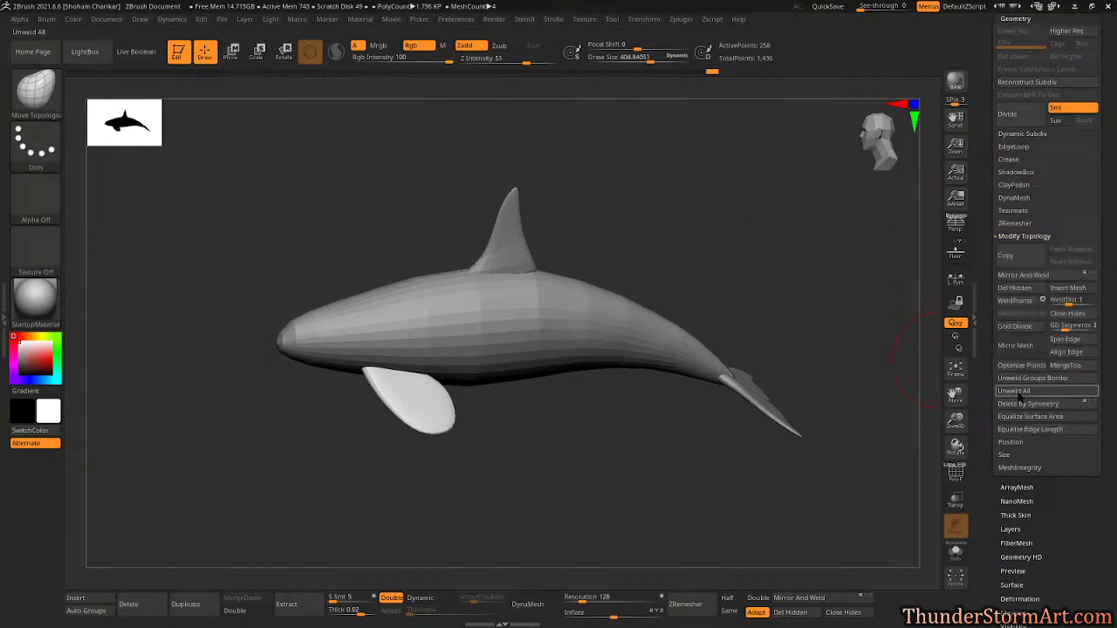
pyautogui.moveTo(773, 444); pyautogui.dragTo(690, 460)
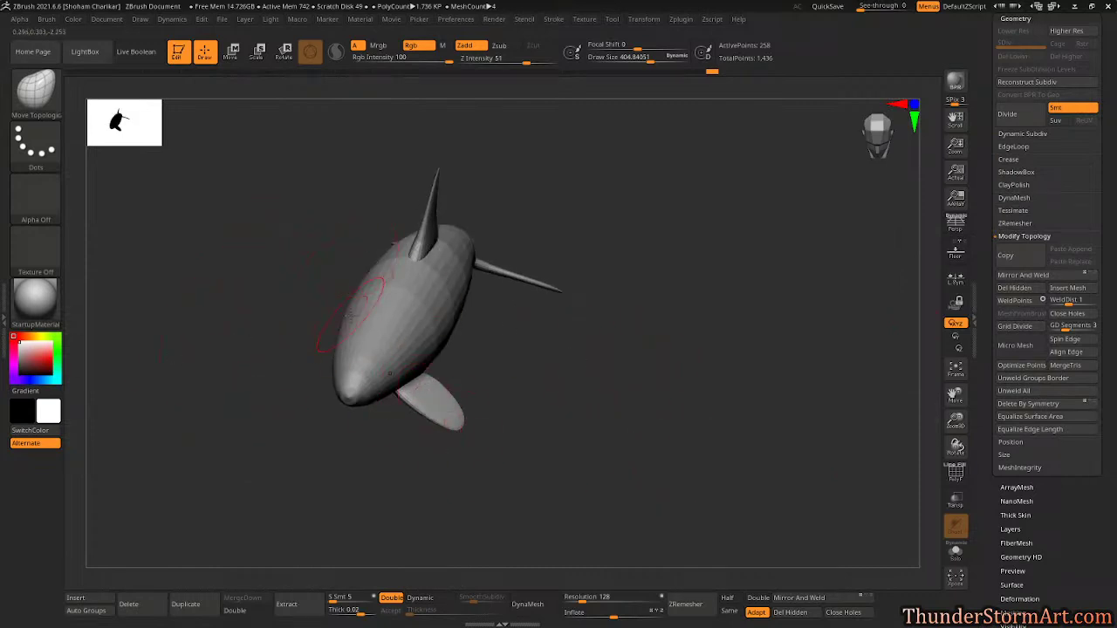
pyautogui.moveTo(603, 337); pyautogui.dragTo(614, 385)
pyautogui.moveTo(527, 479); pyautogui.dragTo(238, 325)
pyautogui.moveTo(162, 377); pyautogui.dragTo(584, 429)
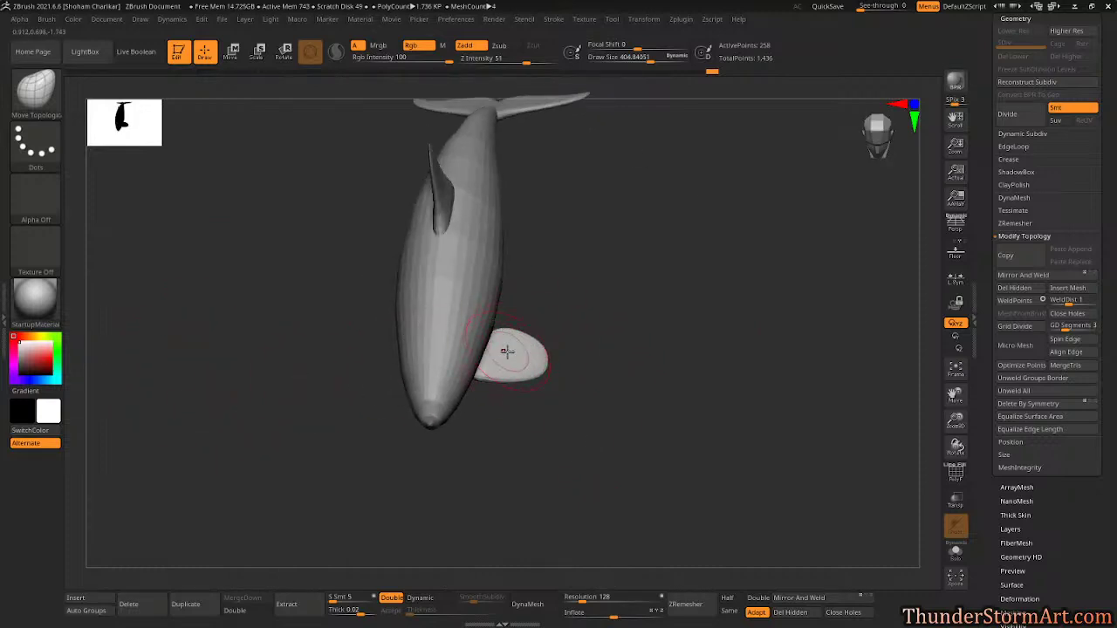
pyautogui.moveTo(509, 337); pyautogui.dragTo(741, 357)
pyautogui.press('p')
pyautogui.click(1031, 277)
pyautogui.keyDown('alt'); pyautogui.moveTo(696, 297); pyautogui.dragTo(730, 387); pyautogui.keyUp('alt')
pyautogui.keyDown('alt'); pyautogui.moveTo(896, 329); pyautogui.dragTo(840, 332); pyautogui.keyUp('alt')
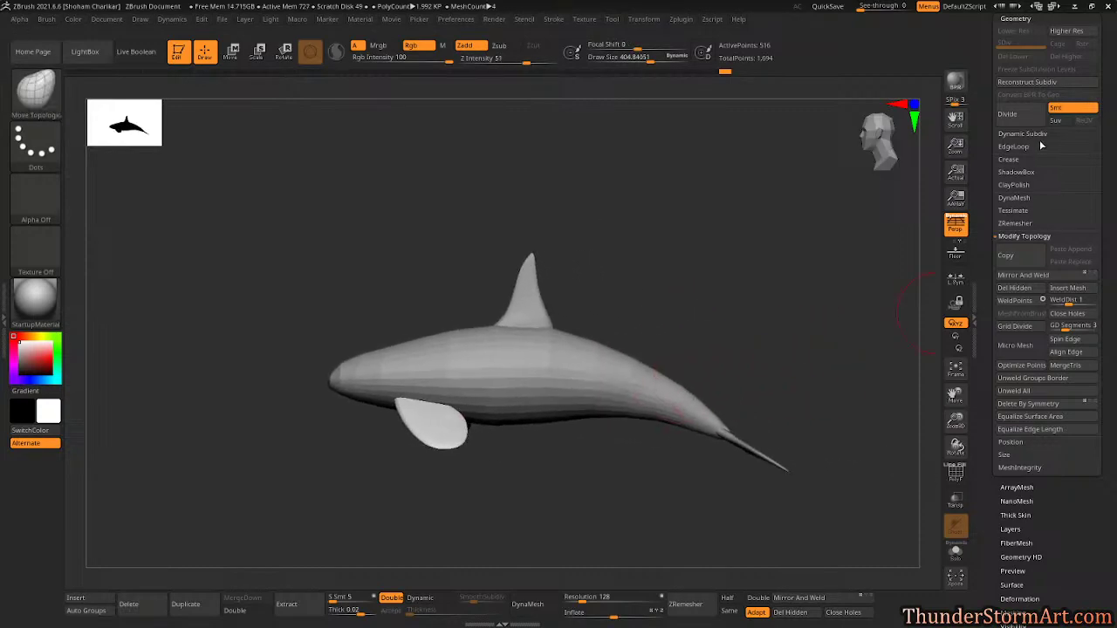
# Open the subtool list and examine the assembled orca with its paired pectoral fins from several angles.
pyautogui.click(1038, 134)
pyautogui.moveTo(1110, 142); pyautogui.dragTo(1108, 303)
pyautogui.click(1012, 166)
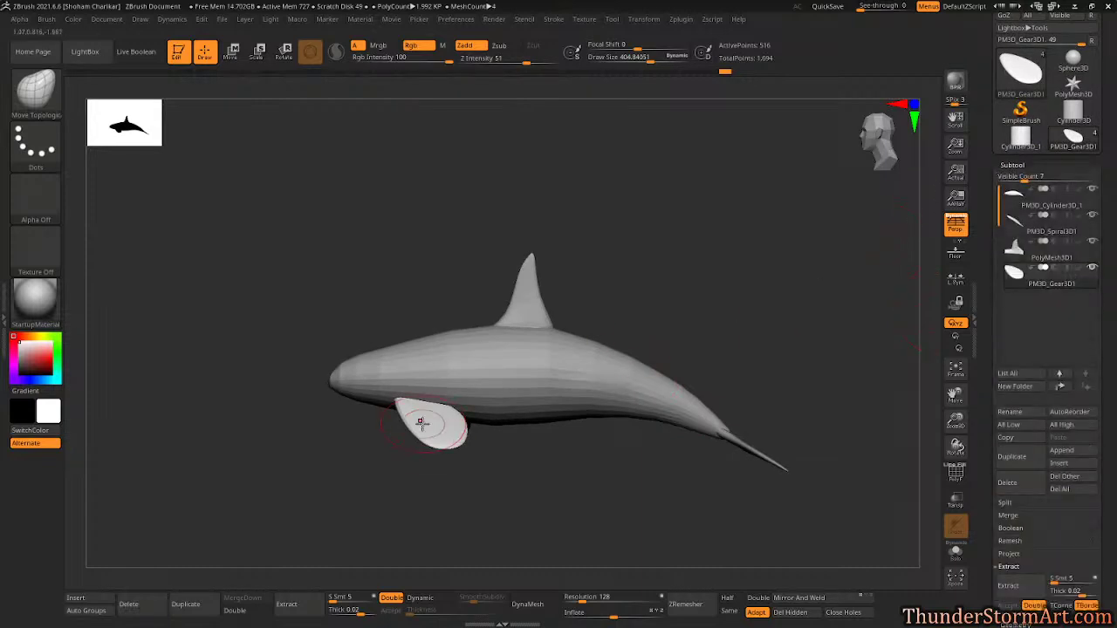
pyautogui.moveTo(811, 317)
pyautogui.mouseDown()
pyautogui.moveTo(812, 366)
pyautogui.moveTo(855, 334)
pyautogui.moveTo(817, 325)
pyautogui.mouseUp()
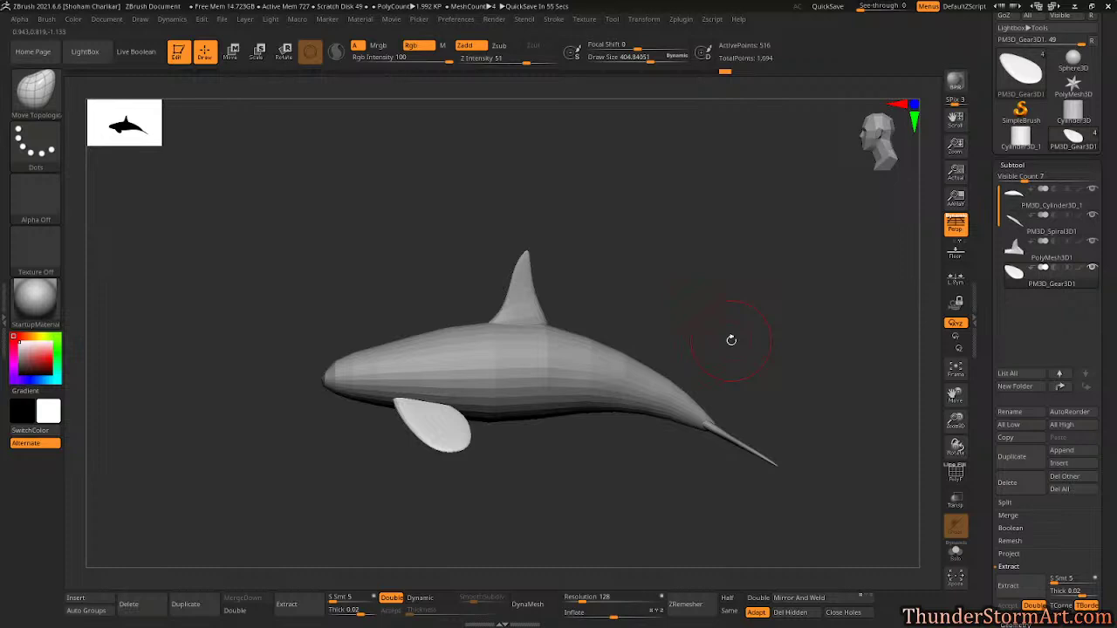
pyautogui.moveTo(736, 324); pyautogui.dragTo(756, 309)
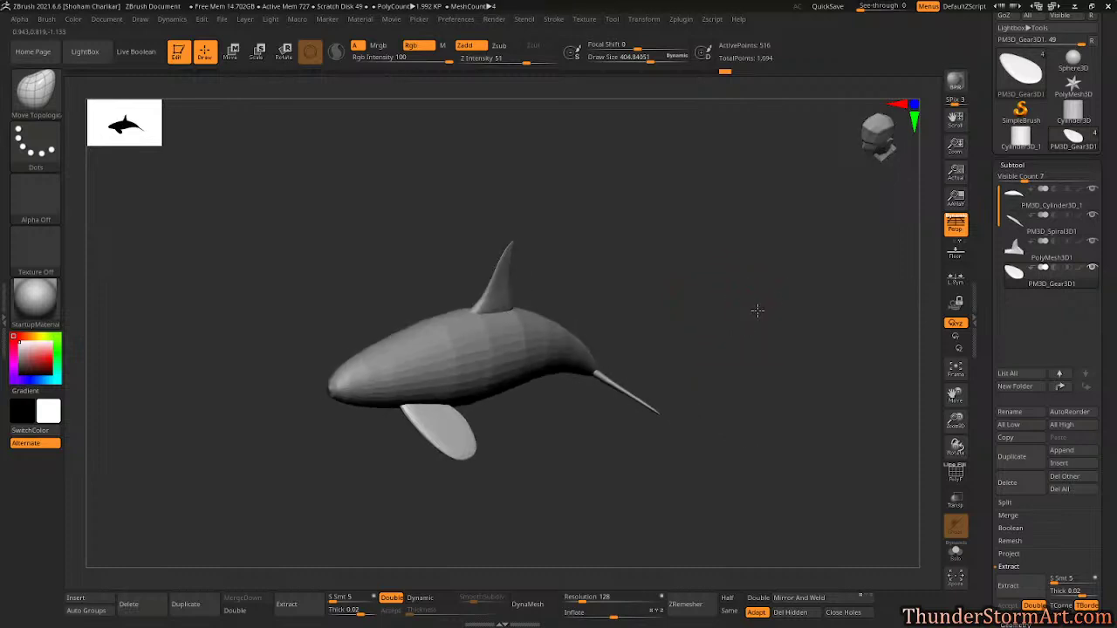
pyautogui.moveTo(606, 347); pyautogui.dragTo(700, 385)
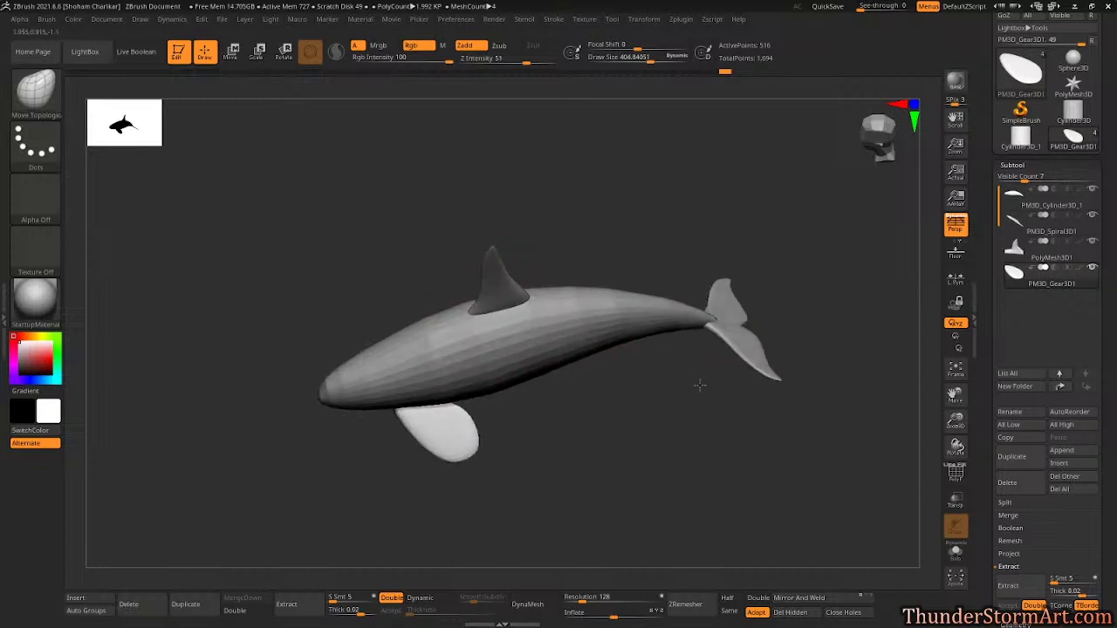
pyautogui.moveTo(668, 327); pyautogui.dragTo(606, 355)
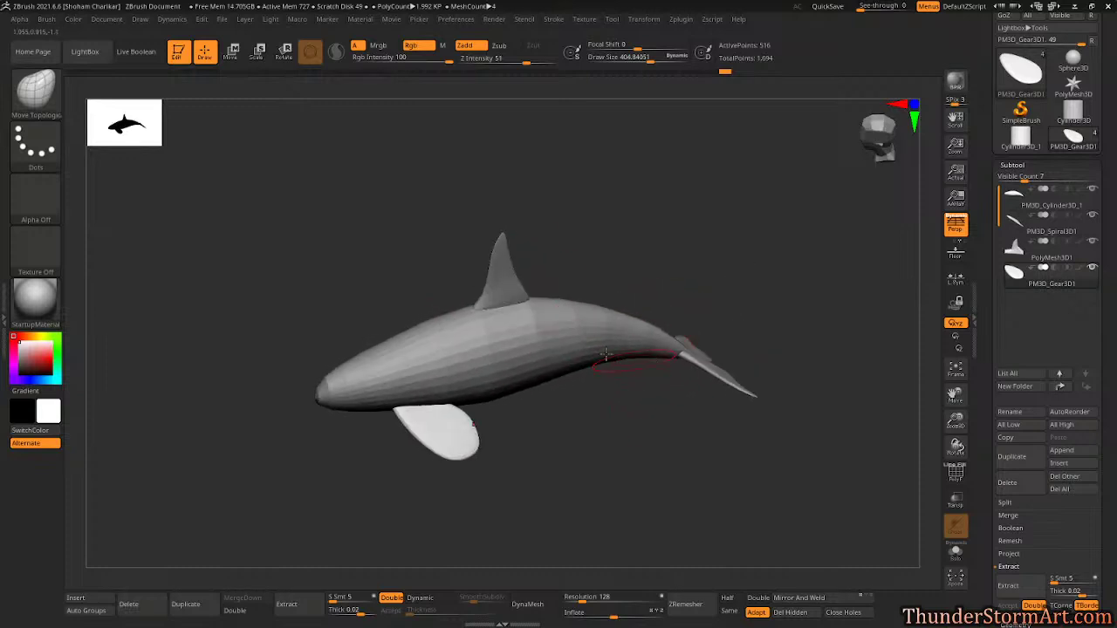
# Select the dorsal fin, apply its dynamic subdivision as real geometry and delete the lower subdivision levels.
pyautogui.keyDown('alt'); pyautogui.click(506, 300); pyautogui.keyUp('alt')
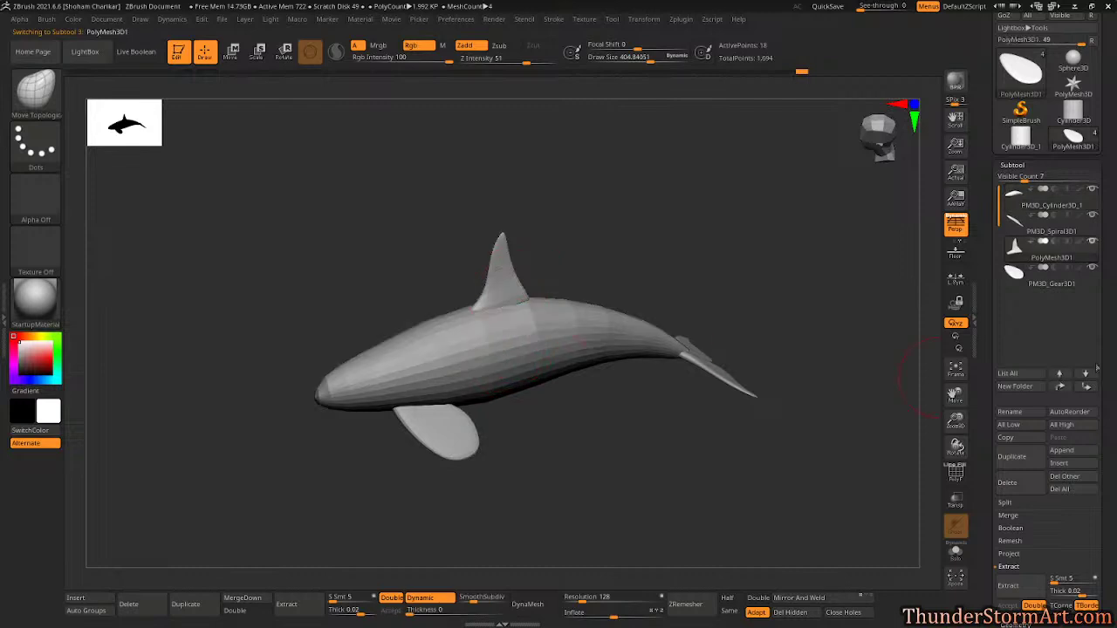
pyautogui.moveTo(1115, 452)
pyautogui.mouseDown()
pyautogui.moveTo(1114, 404)
pyautogui.moveTo(1114, 455)
pyautogui.mouseUp()
pyautogui.click(1014, 392)
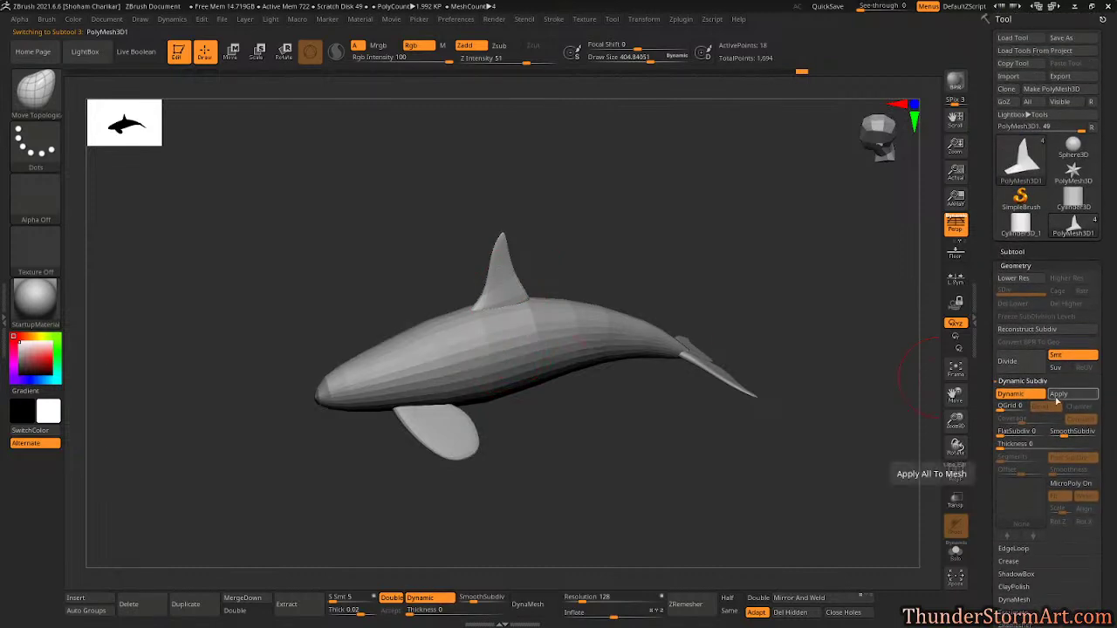
pyautogui.click(1058, 395)
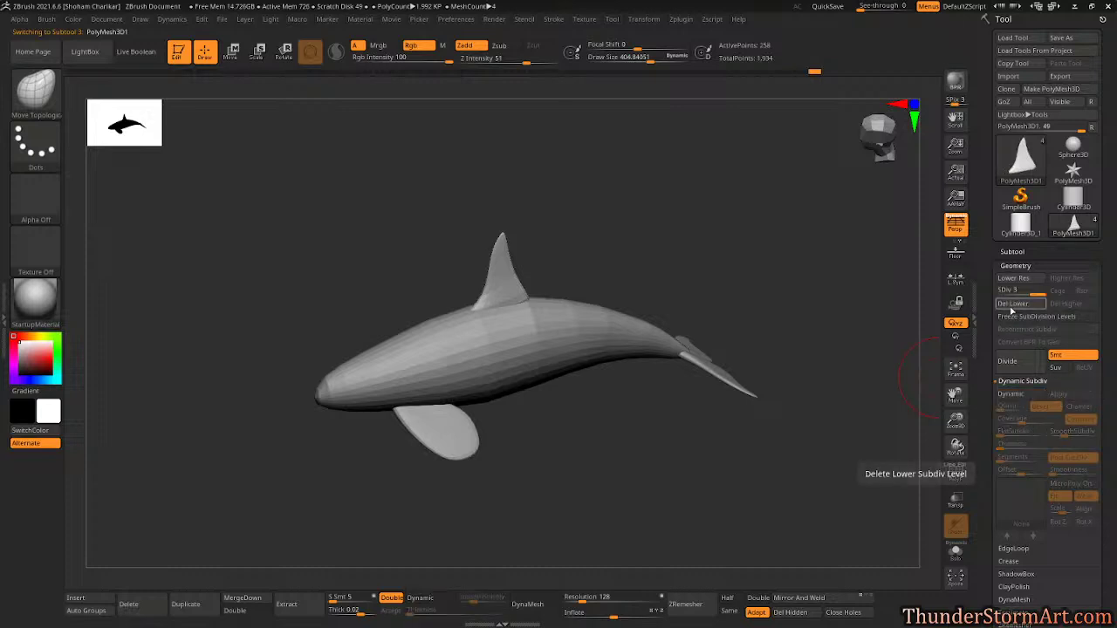
pyautogui.moveTo(688, 272); pyautogui.dragTo(644, 253)
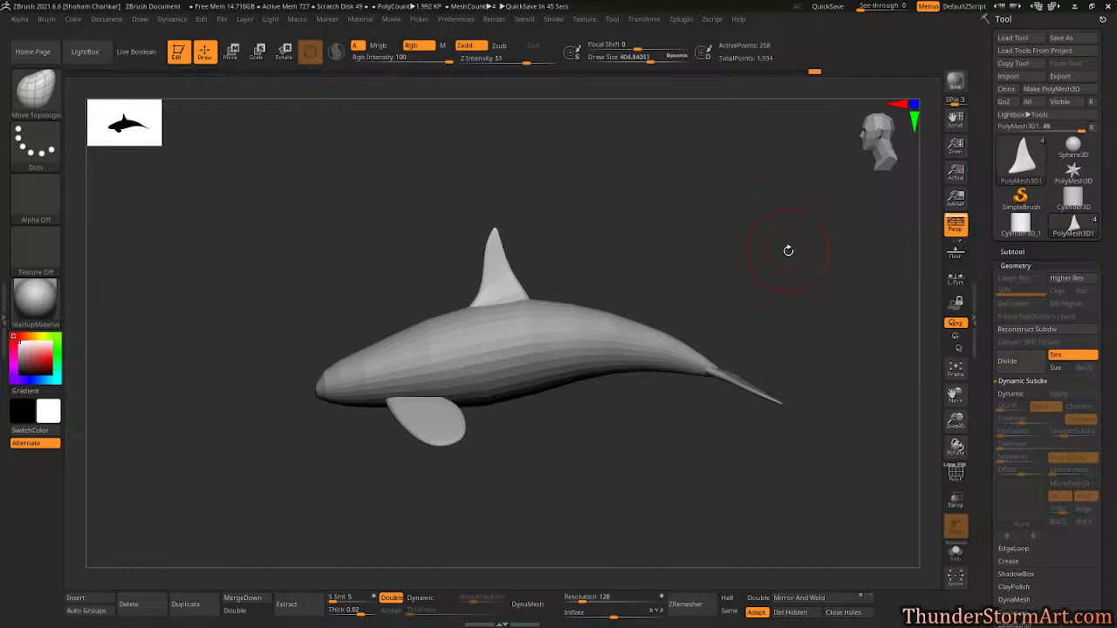
pyautogui.moveTo(788, 251); pyautogui.dragTo(533, 315)
# Select the body, activate dynamic subdivision on it and reduce its smooth subdivision level.
pyautogui.keyDown('alt'); pyautogui.click(510, 352); pyautogui.keyUp('alt')
pyautogui.moveTo(558, 407); pyautogui.dragTo(620, 424)
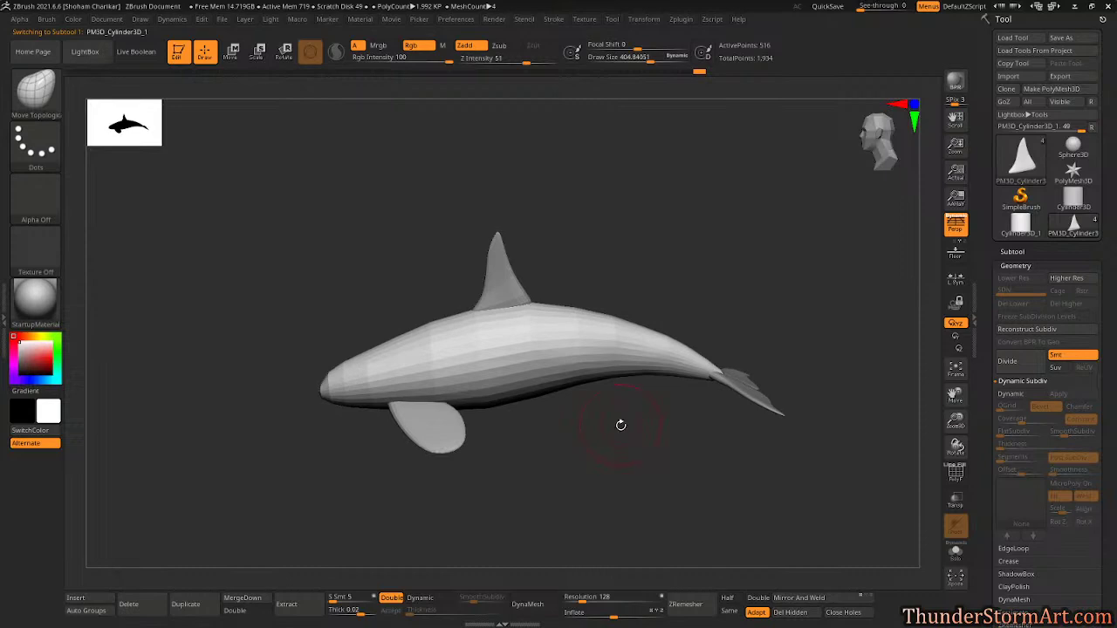
pyautogui.press('d')
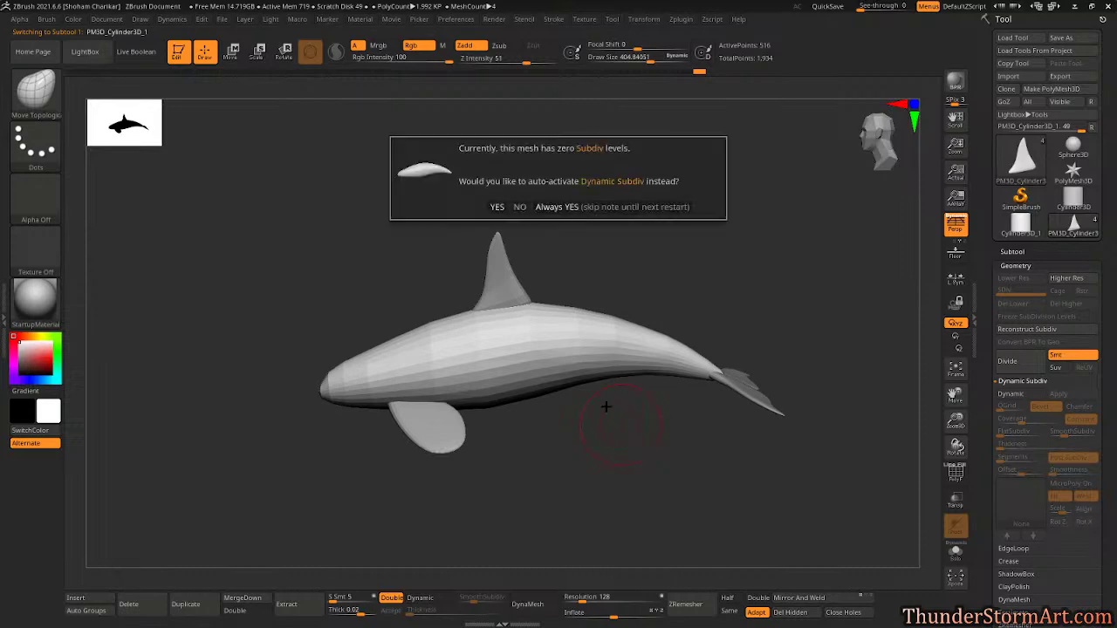
pyautogui.click(497, 207)
pyautogui.moveTo(588, 445)
pyautogui.mouseDown()
pyautogui.moveTo(539, 454)
pyautogui.moveTo(544, 463)
pyautogui.moveTo(600, 425)
pyautogui.moveTo(584, 439)
pyautogui.moveTo(620, 454)
pyautogui.moveTo(592, 472)
pyautogui.moveTo(516, 466)
pyautogui.moveTo(561, 464)
pyautogui.moveTo(556, 443)
pyautogui.moveTo(576, 458)
pyautogui.mouseUp()
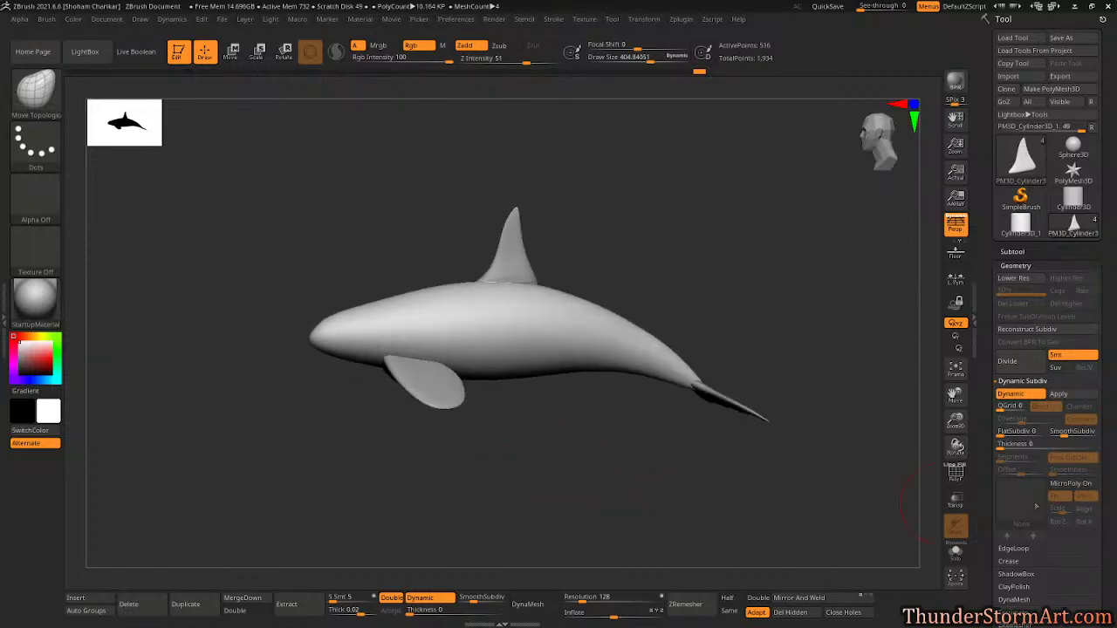
pyautogui.click(1074, 432)
pyautogui.click(1058, 434)
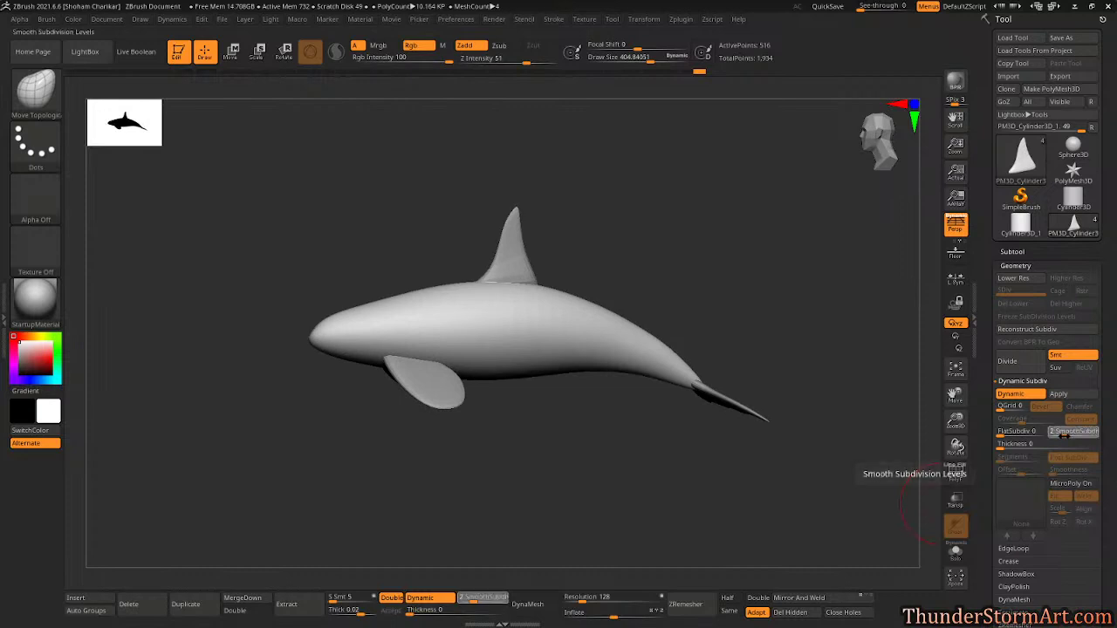
pyautogui.moveTo(719, 459); pyautogui.dragTo(689, 471)
pyautogui.moveTo(636, 463); pyautogui.dragTo(729, 463)
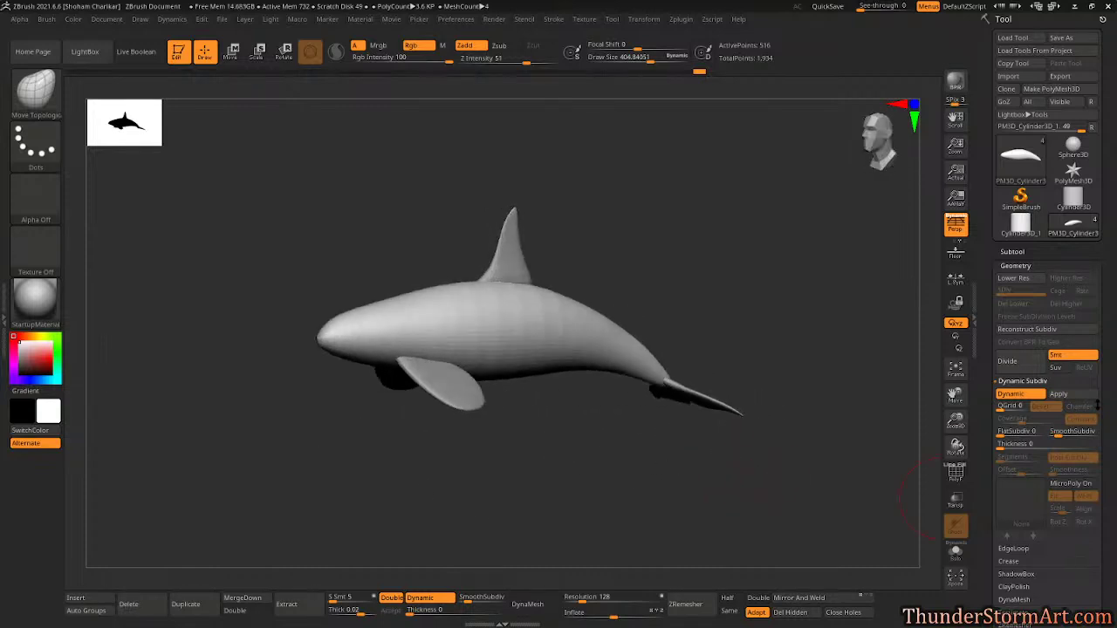
# Apply the body's dynamic subdivision to the mesh and delete its lower subdivision levels.
pyautogui.click(1073, 395)
pyautogui.click(1013, 305)
pyautogui.moveTo(523, 463)
pyautogui.mouseDown()
pyautogui.moveTo(582, 463)
pyautogui.moveTo(537, 462)
pyautogui.mouseUp()
pyautogui.moveTo(648, 465)
pyautogui.mouseDown()
pyautogui.moveTo(552, 465)
pyautogui.moveTo(710, 466)
pyautogui.moveTo(569, 370)
pyautogui.mouseUp()
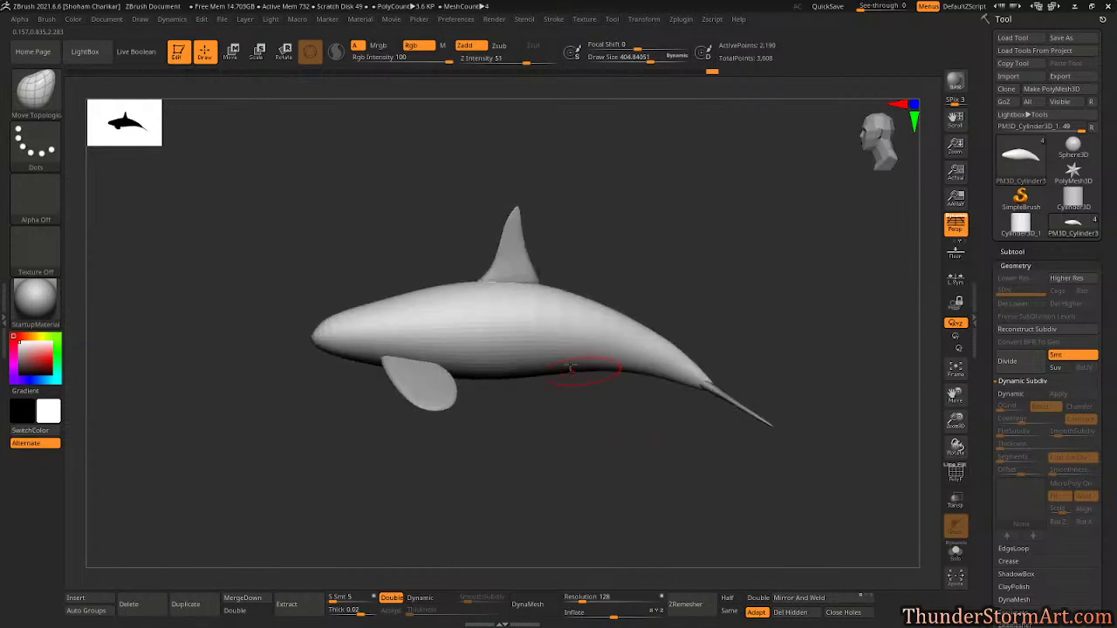
# Select the dorsal fin, pectoral fins and tail fluke in turn to check each one's mesh.
pyautogui.keyDown('alt'); pyautogui.click(505, 255); pyautogui.keyUp('alt')
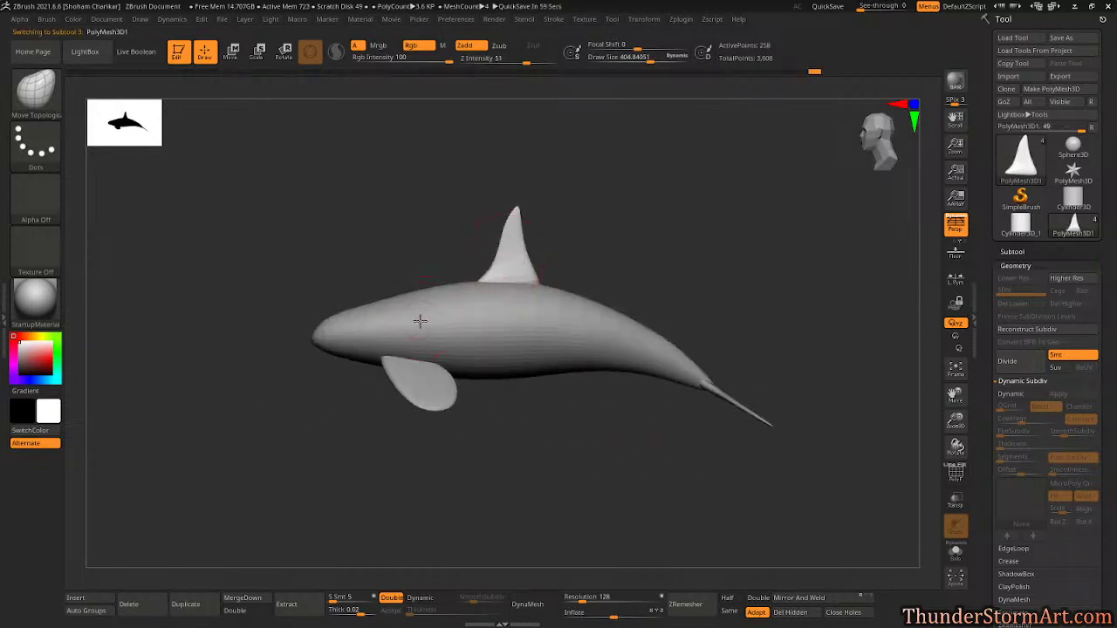
pyautogui.keyDown('alt'); pyautogui.click(424, 384); pyautogui.keyUp('alt')
pyautogui.moveTo(524, 426); pyautogui.dragTo(692, 401)
pyautogui.keyDown('alt'); pyautogui.click(728, 403); pyautogui.keyUp('alt')
pyautogui.moveTo(620, 413)
pyautogui.mouseDown()
pyautogui.moveTo(690, 387)
pyautogui.moveTo(612, 402)
pyautogui.moveTo(698, 287)
pyautogui.moveTo(673, 262)
pyautogui.moveTo(675, 245)
pyautogui.moveTo(632, 269)
pyautogui.moveTo(691, 267)
pyautogui.moveTo(668, 252)
pyautogui.moveTo(701, 247)
pyautogui.moveTo(721, 265)
pyautogui.mouseUp()
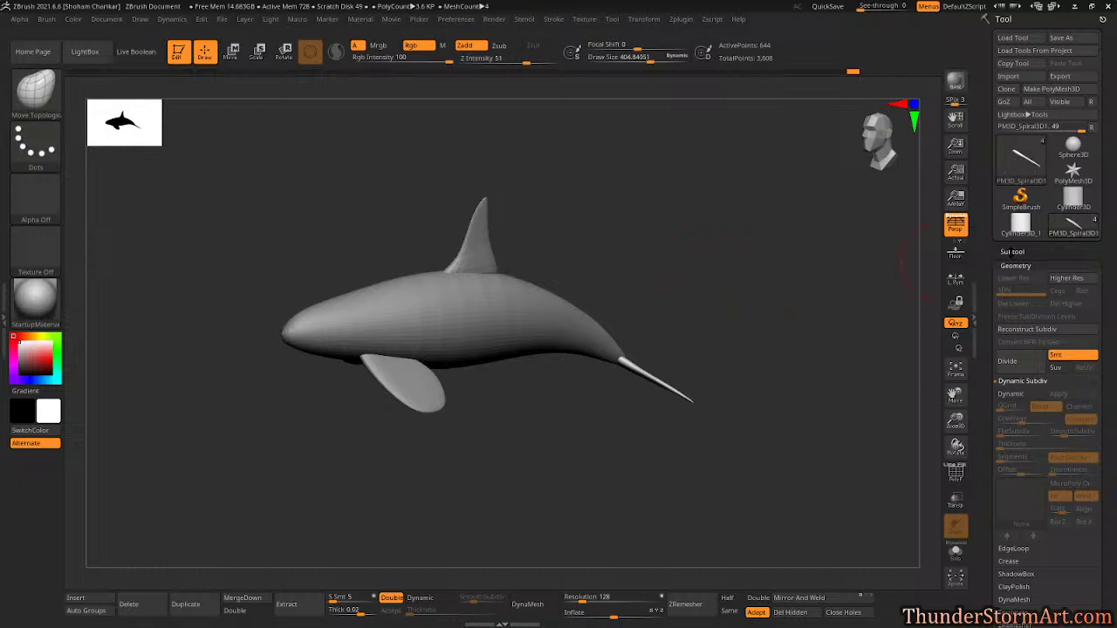
# Open the subtool merge options and make the body the active subtool, directly above the tail fluke.
pyautogui.click(1012, 252)
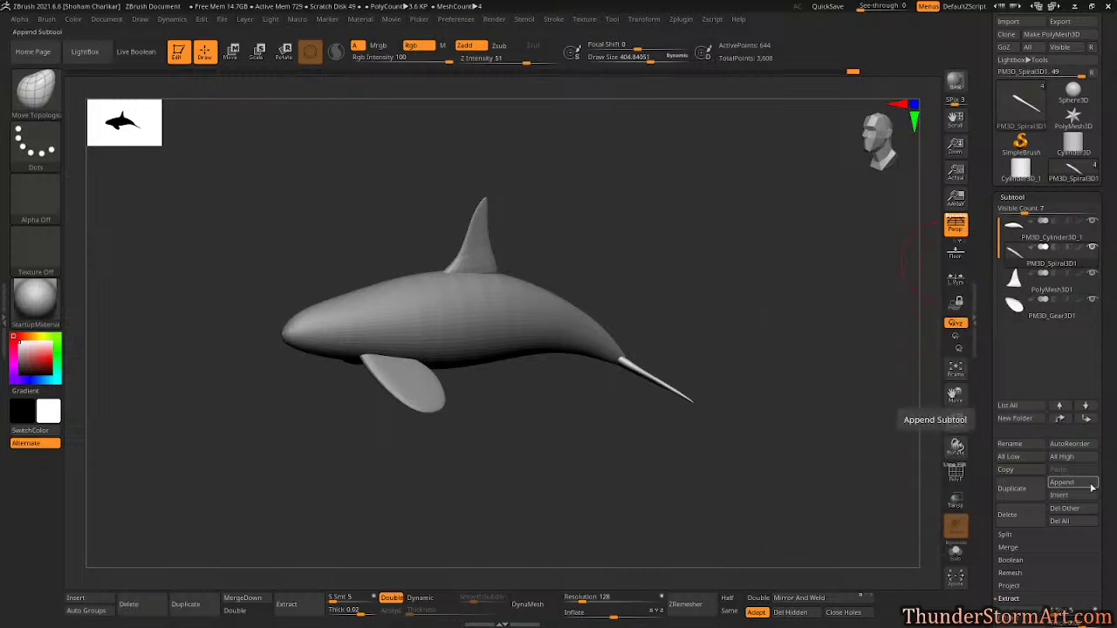
pyautogui.moveTo(1107, 551); pyautogui.dragTo(1002, 389)
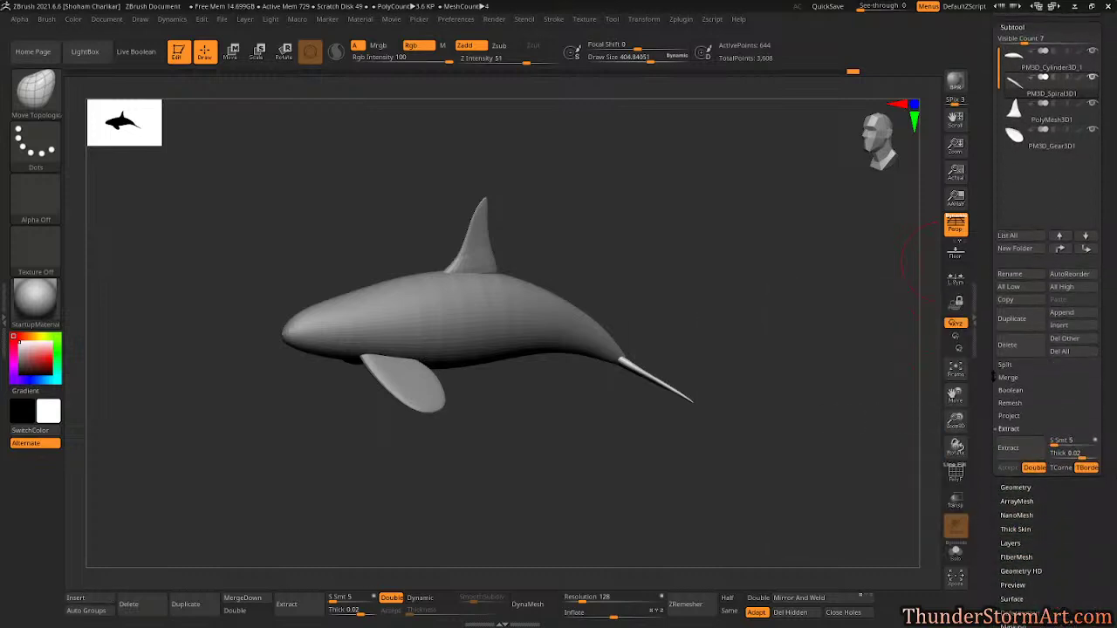
pyautogui.click(1008, 377)
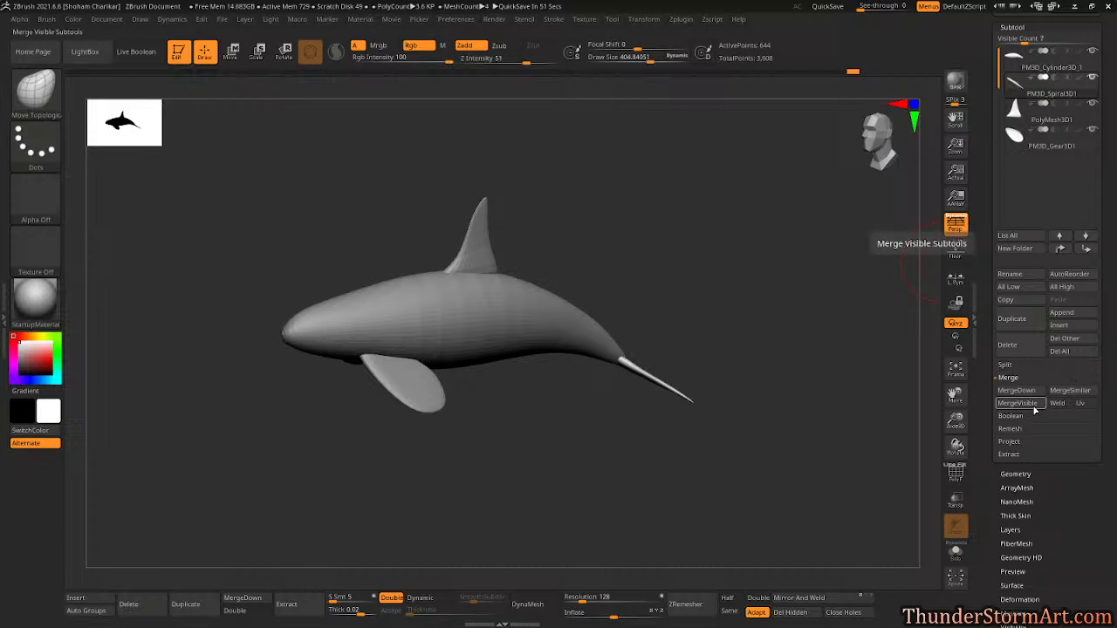
pyautogui.click(1018, 405)
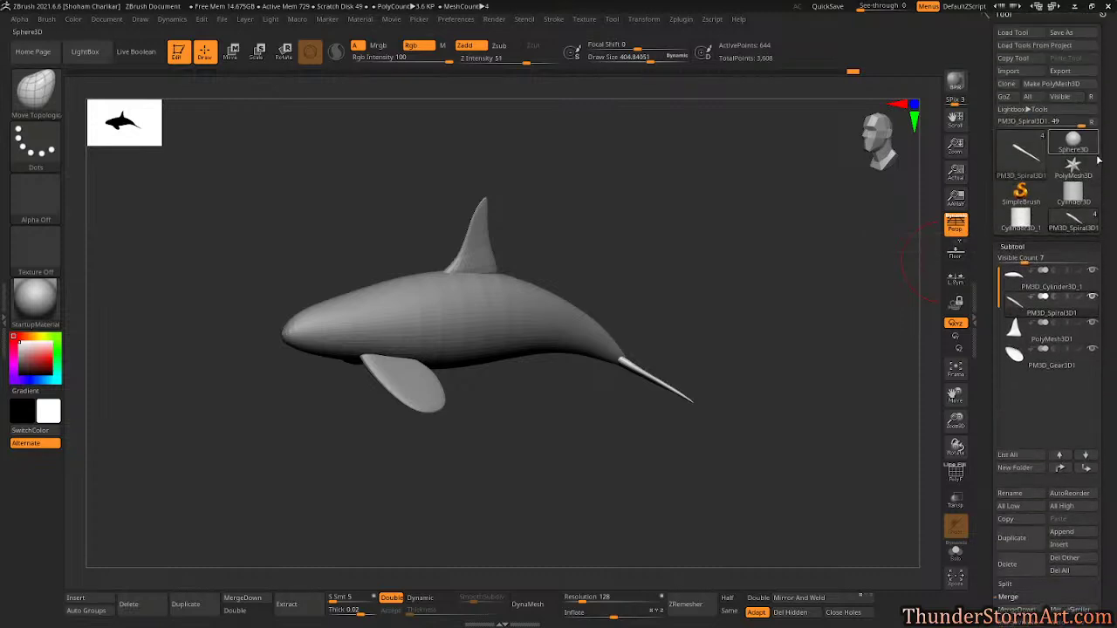
pyautogui.moveTo(1113, 425); pyautogui.dragTo(1107, 287)
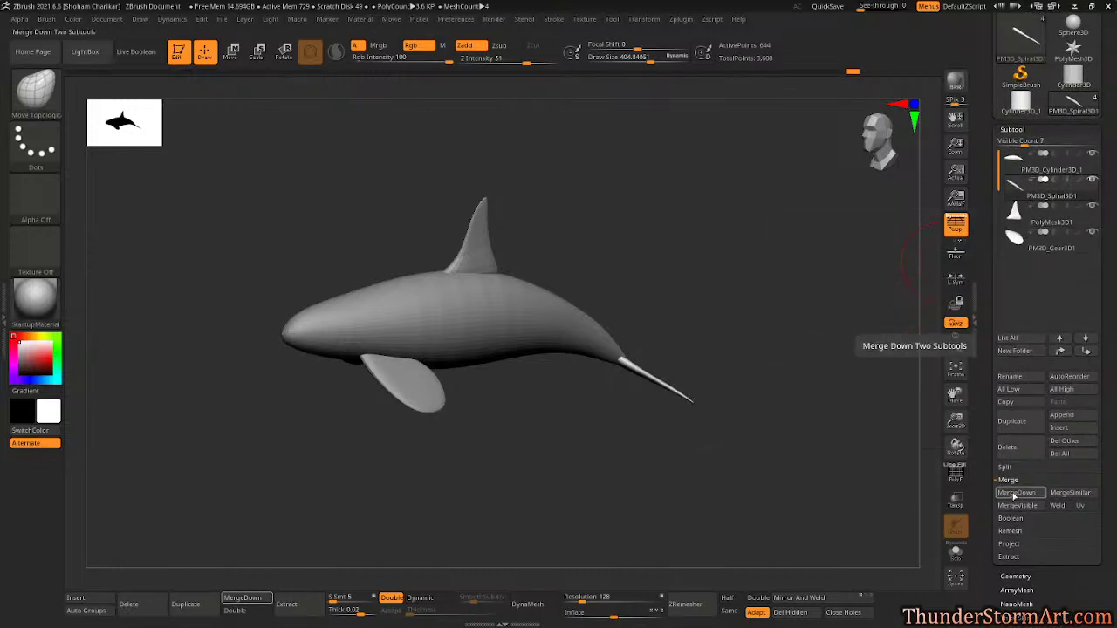
pyautogui.click(1018, 166)
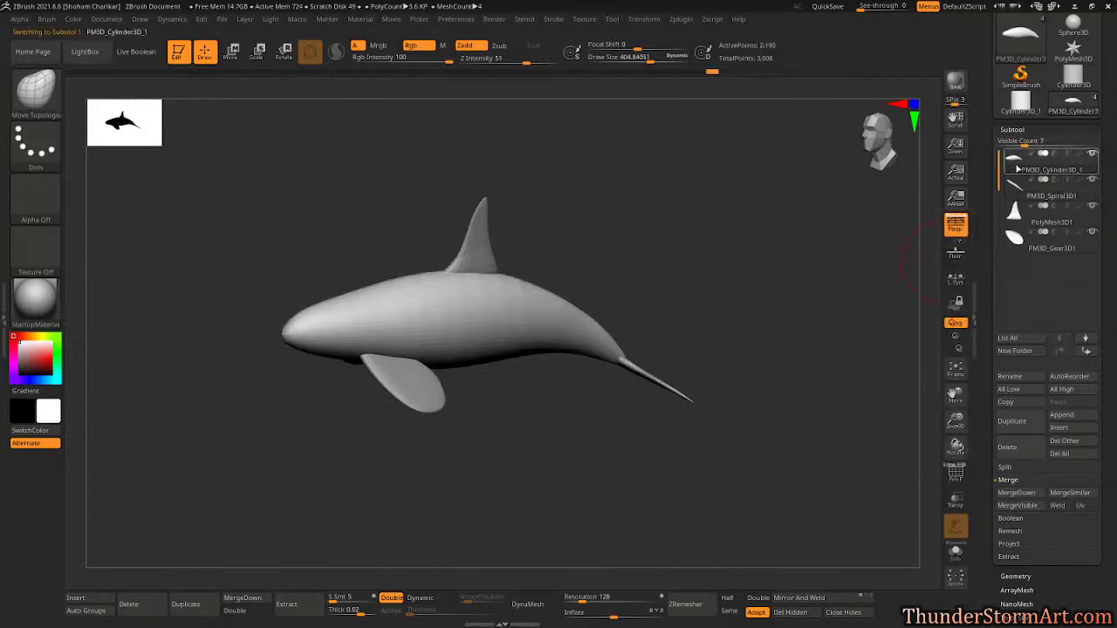
pyautogui.moveTo(1019, 192)
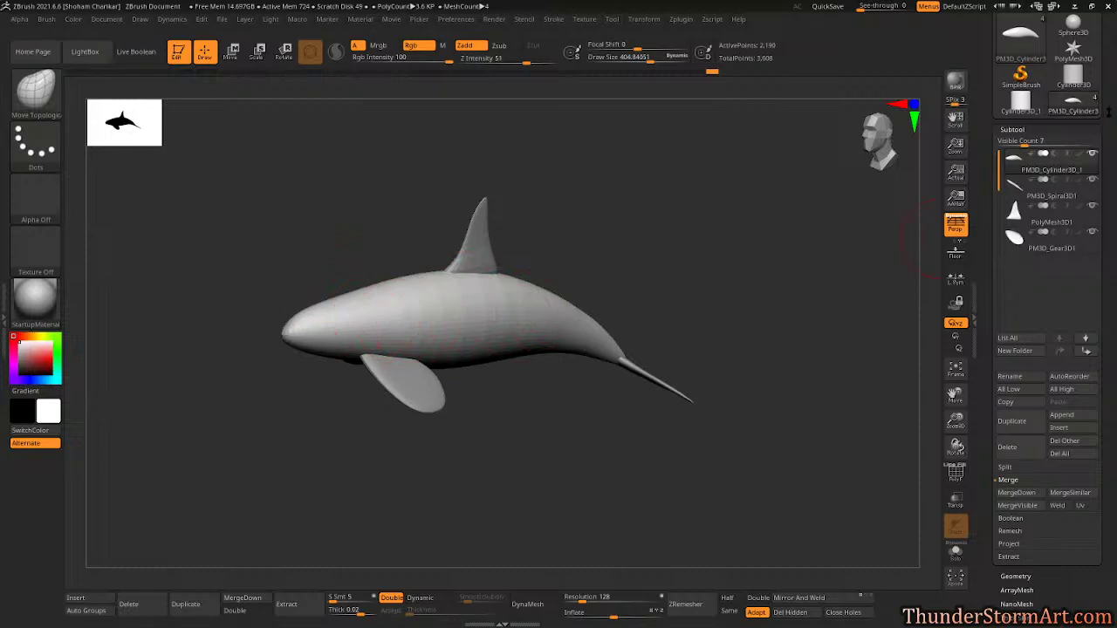
# Save the orca tool to disk under the name Orca_01.
pyautogui.moveTo(1106, 108); pyautogui.dragTo(1101, 222)
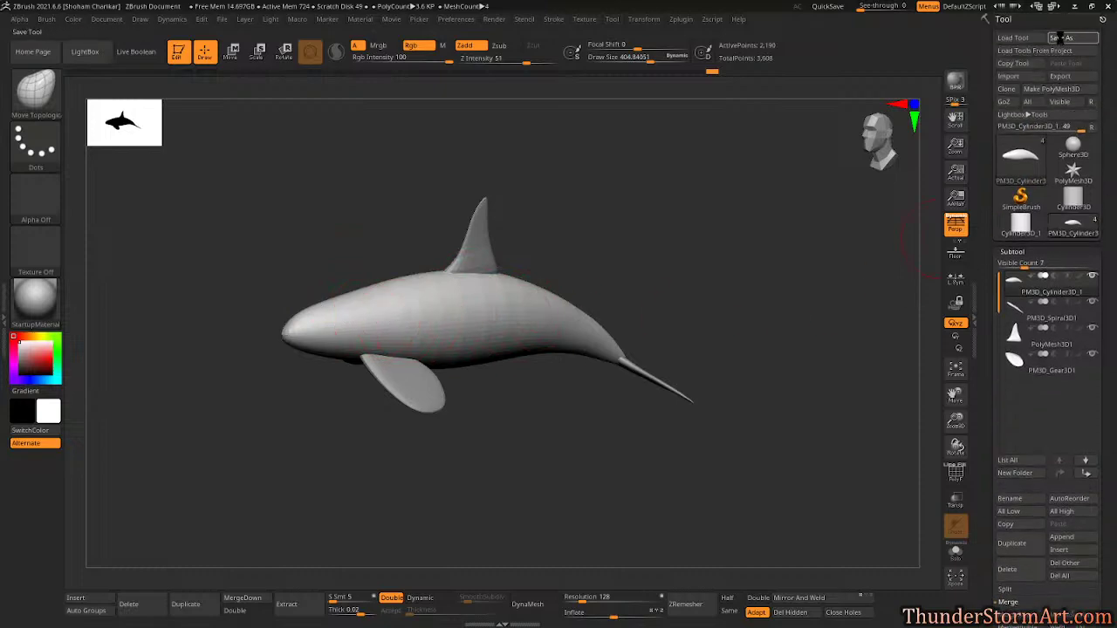
pyautogui.click(1062, 38)
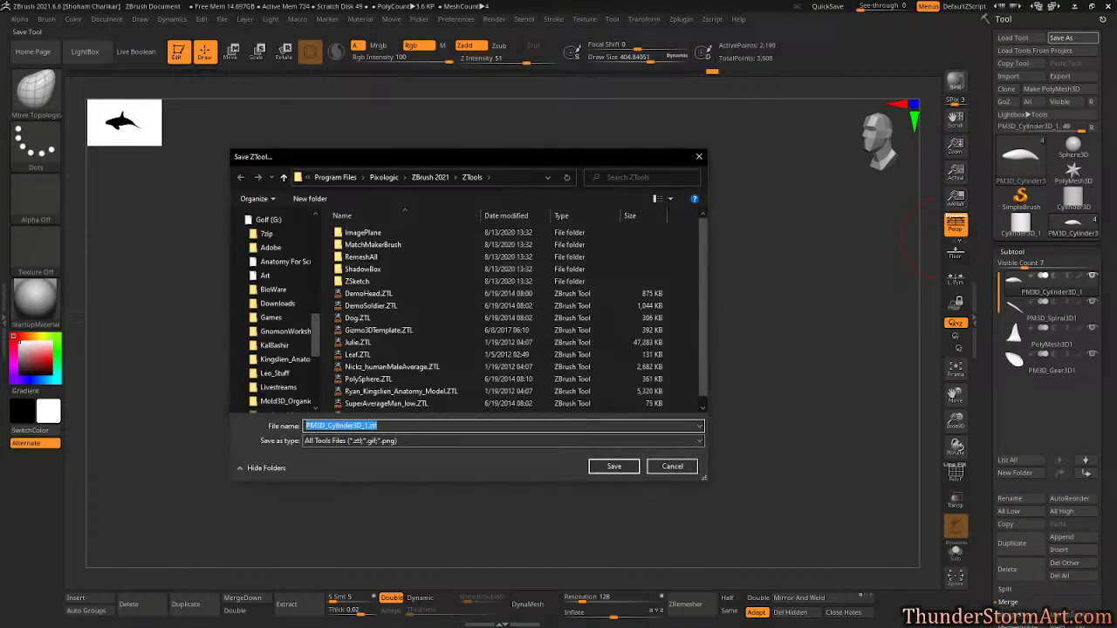
pyautogui.press('Return')
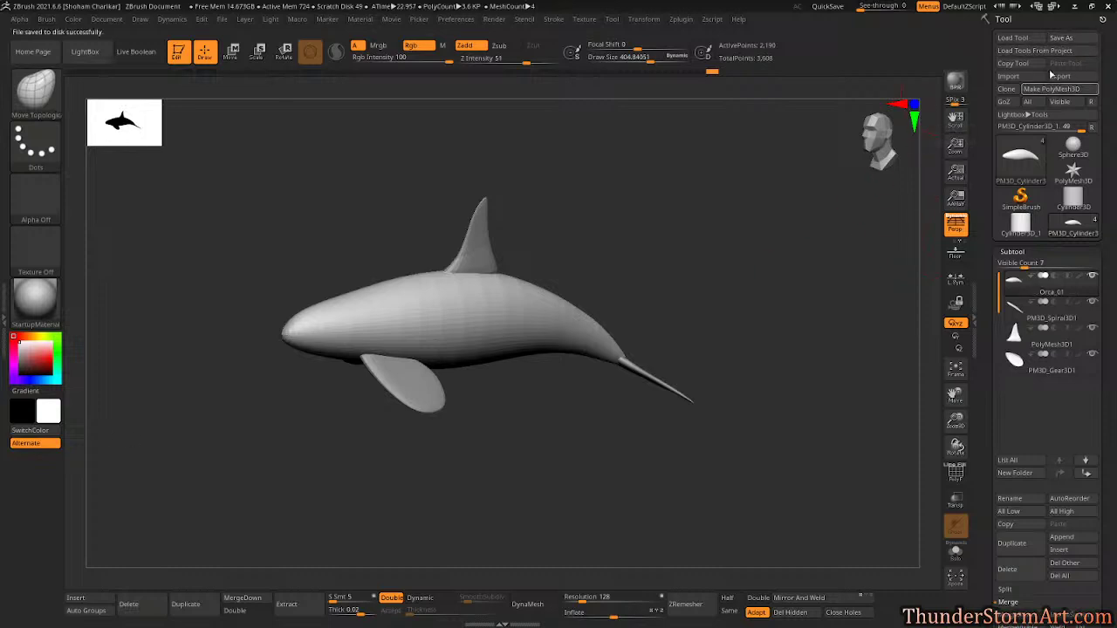
# Merge the body down with the tail fluke subtool below it, accepting that the operation cannot be undone.
pyautogui.moveTo(742, 228); pyautogui.dragTo(753, 232)
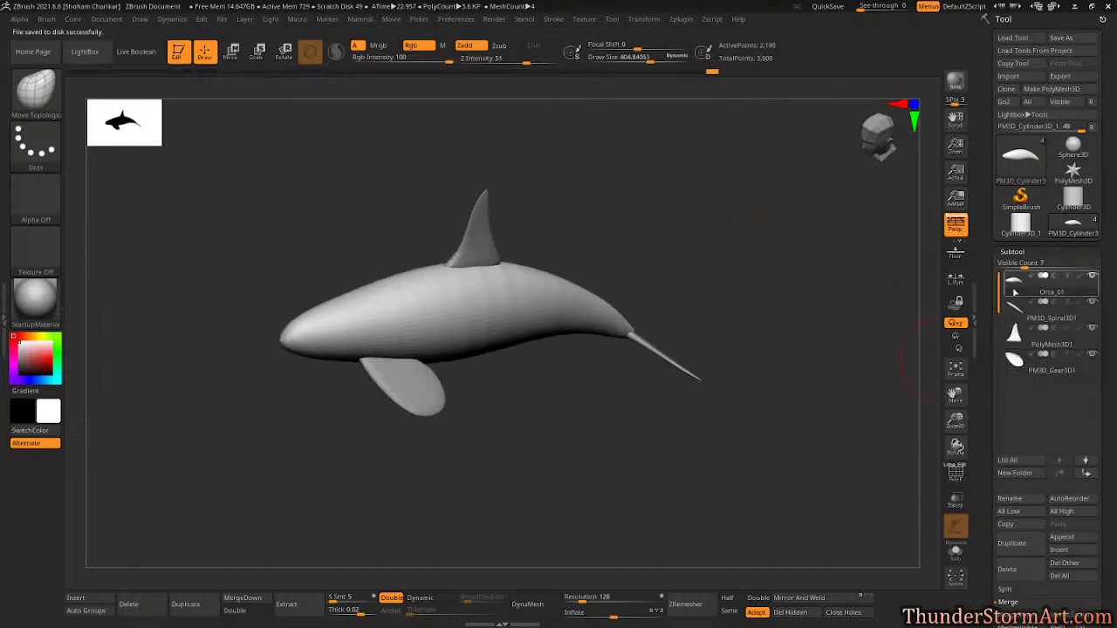
pyautogui.moveTo(1114, 530); pyautogui.dragTo(1115, 453)
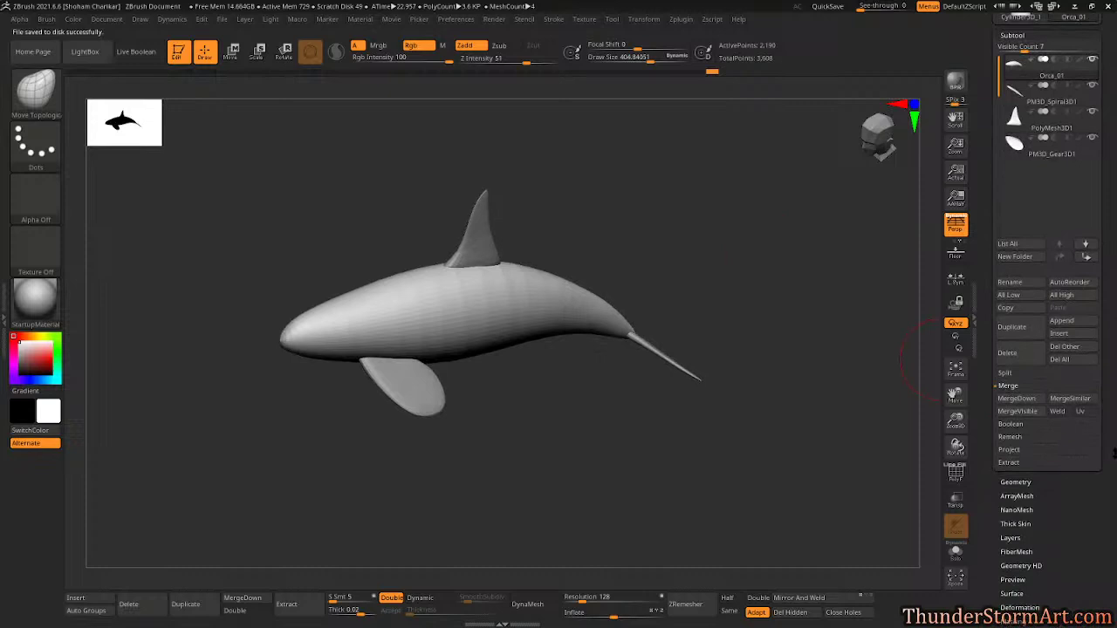
pyautogui.click(1014, 401)
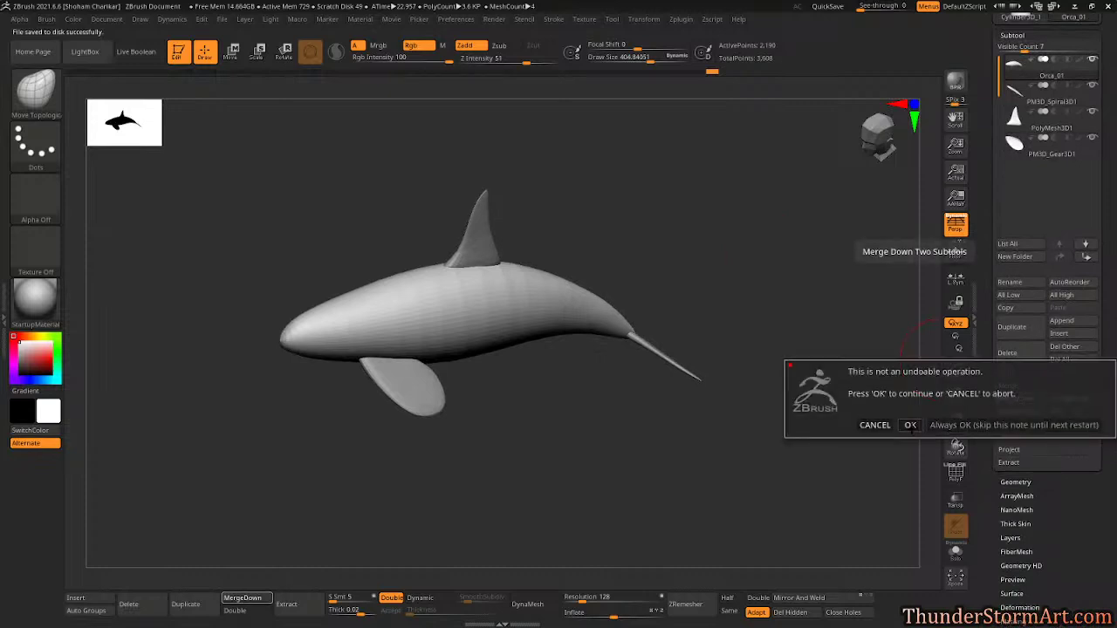
pyautogui.click(910, 425)
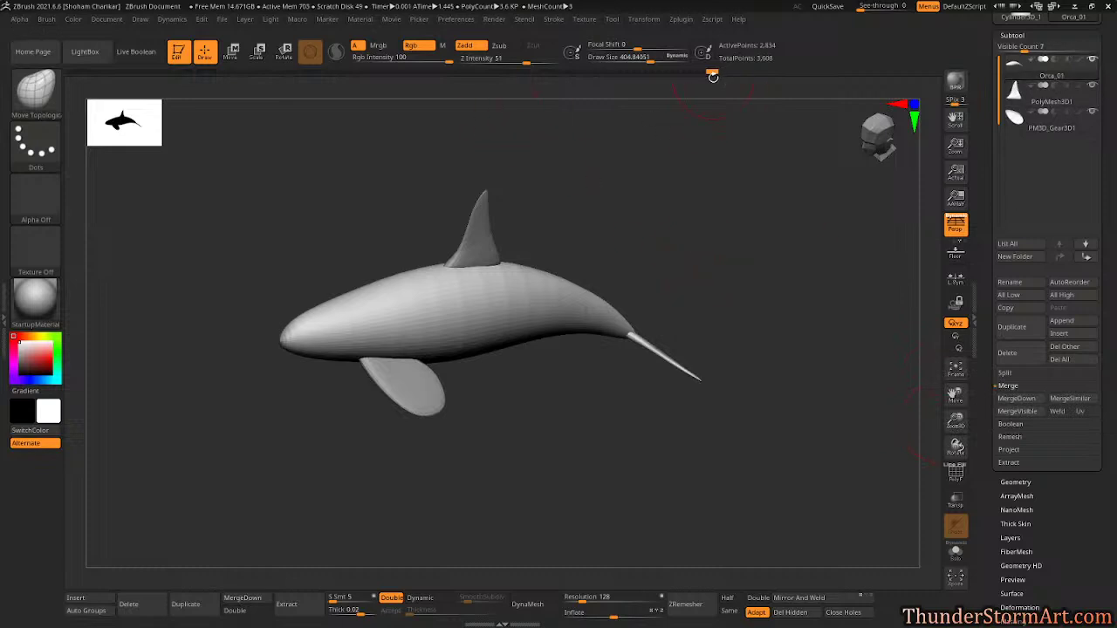
# Undo the merge of the body and tail fluke, and redo it to bring the fluke back.
pyautogui.hotkey('ctrl', 'z')
pyautogui.moveTo(674, 380); pyautogui.dragTo(736, 350)
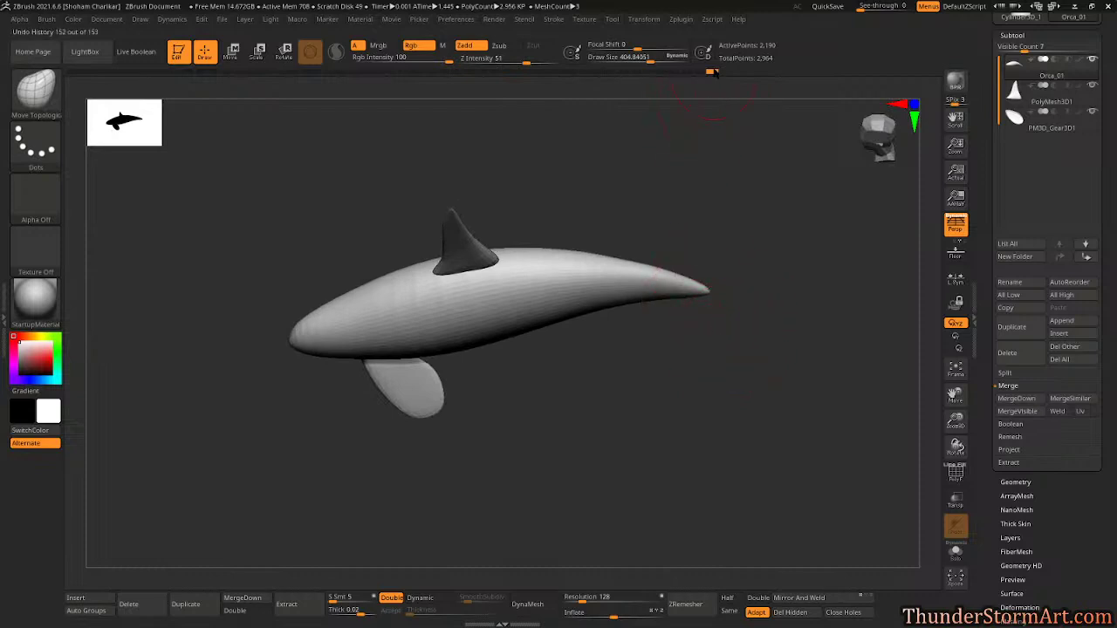
pyautogui.hotkey('ctrl', 'shift', 'z')
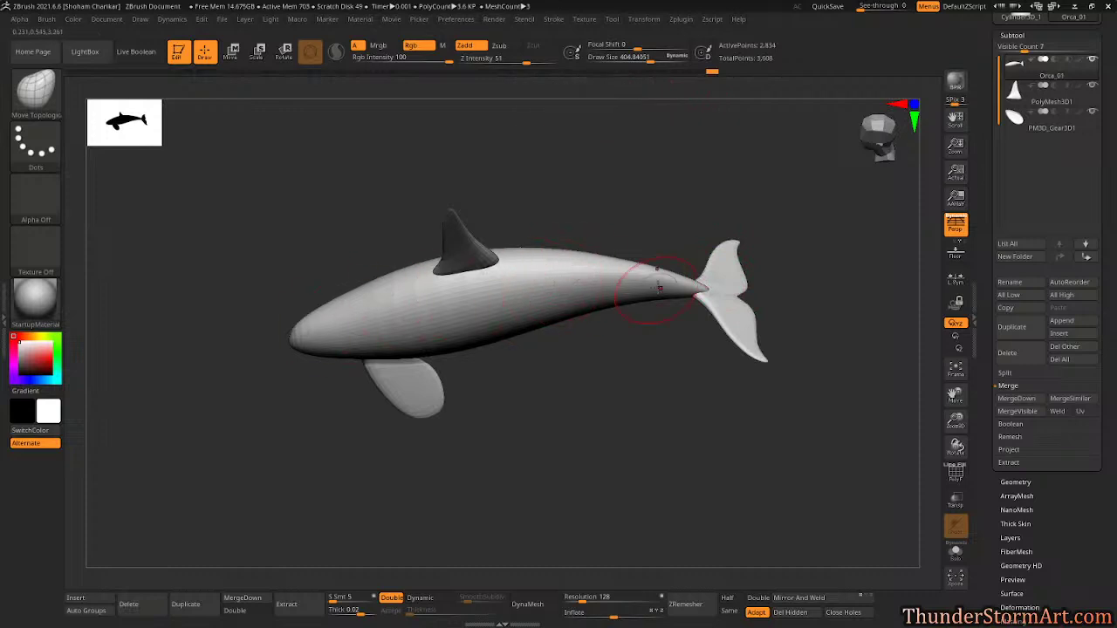
pyautogui.keyDown('alt'); pyautogui.moveTo(699, 201); pyautogui.dragTo(672, 243); pyautogui.keyUp('alt')
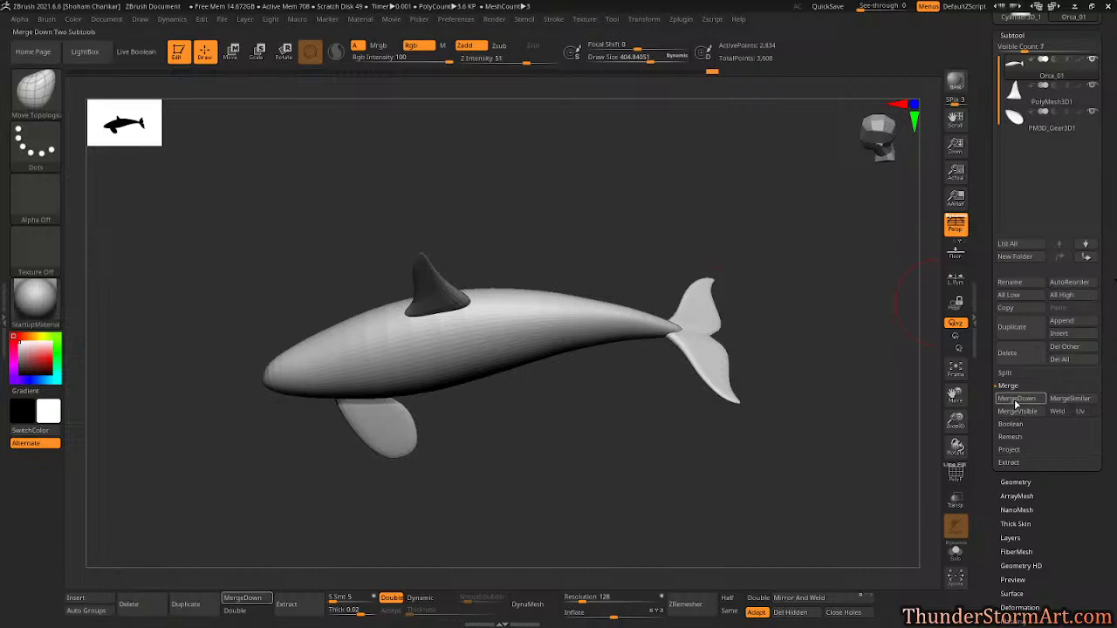
# Merge the body down with the dorsal fin and with the pectoral fins, accepting that each operation cannot be undone.
pyautogui.click(1017, 398)
pyautogui.click(910, 426)
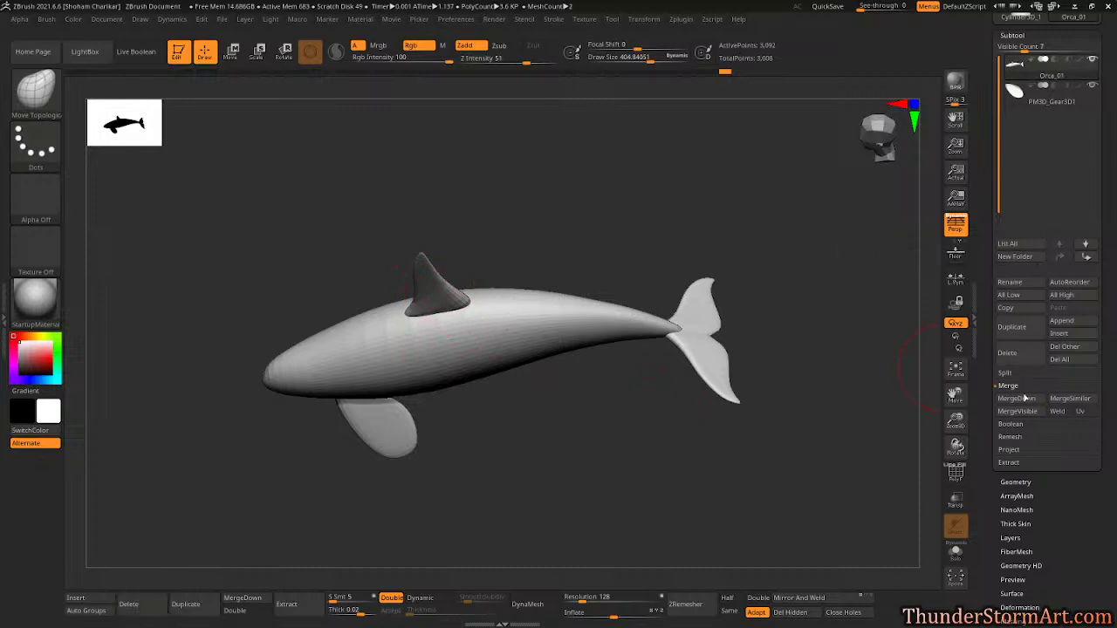
pyautogui.click(1017, 398)
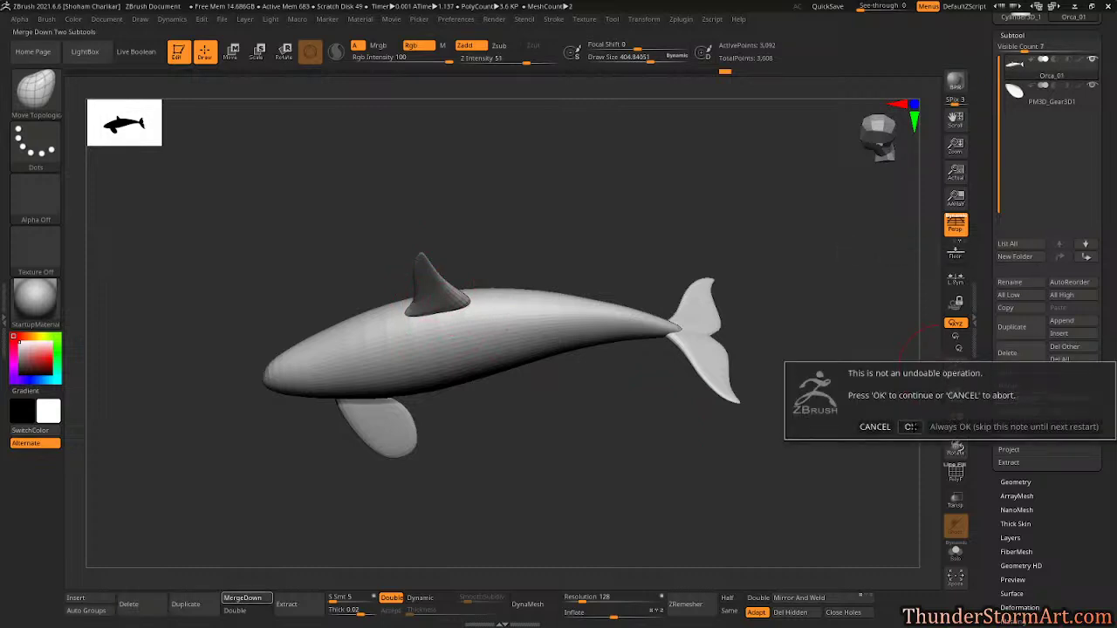
pyautogui.click(910, 426)
pyautogui.moveTo(798, 369); pyautogui.dragTo(528, 316)
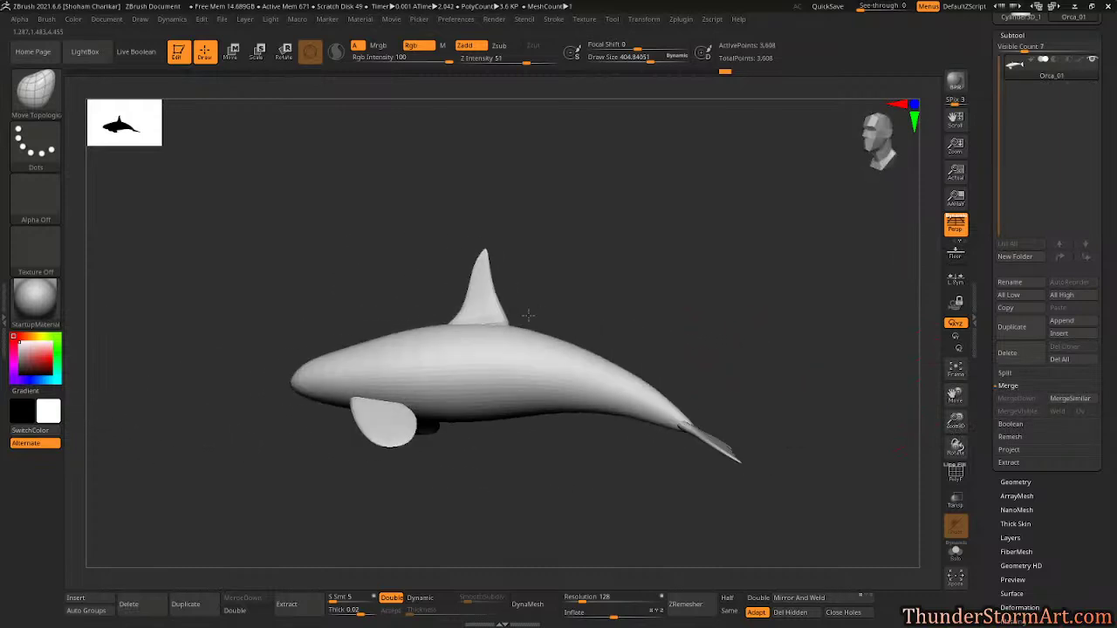
pyautogui.moveTo(716, 302)
pyautogui.mouseDown()
pyautogui.moveTo(710, 362)
pyautogui.moveTo(719, 292)
pyautogui.moveTo(761, 304)
pyautogui.moveTo(729, 319)
pyautogui.moveTo(536, 309)
pyautogui.moveTo(742, 307)
pyautogui.moveTo(596, 277)
pyautogui.moveTo(689, 389)
pyautogui.moveTo(736, 404)
pyautogui.moveTo(695, 362)
pyautogui.moveTo(738, 414)
pyautogui.moveTo(705, 389)
pyautogui.moveTo(700, 352)
pyautogui.moveTo(671, 396)
pyautogui.moveTo(671, 360)
pyautogui.mouseUp()
pyautogui.hotkey('shift', 'f')
pyautogui.hotkey('shift', 'f')
# Try smoothing the tip of the orca's nose with a draw size of about 188, and undo the stroke.
pyautogui.press('s')
pyautogui.keyDown('shift'); pyautogui.moveTo(461, 348); pyautogui.dragTo(455, 349); pyautogui.keyUp('shift')
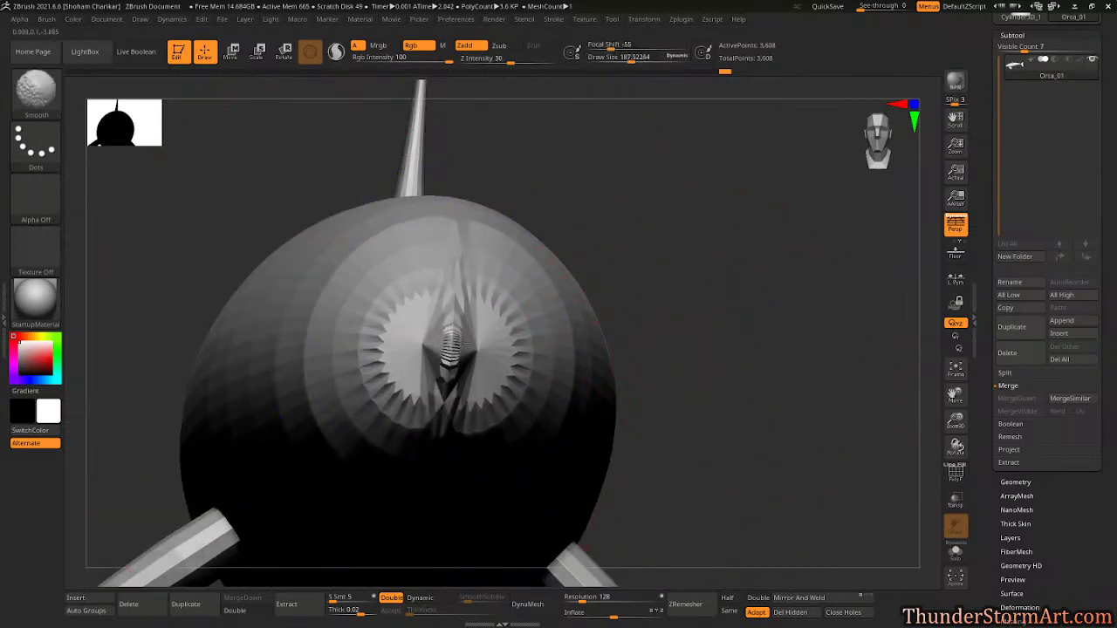
pyautogui.moveTo(681, 350)
pyautogui.mouseDown()
pyautogui.moveTo(653, 364)
pyautogui.moveTo(666, 286)
pyautogui.moveTo(664, 347)
pyautogui.moveTo(628, 392)
pyautogui.moveTo(756, 309)
pyautogui.moveTo(732, 329)
pyautogui.moveTo(708, 302)
pyautogui.moveTo(806, 446)
pyautogui.moveTo(614, 311)
pyautogui.moveTo(669, 345)
pyautogui.moveTo(629, 339)
pyautogui.moveTo(756, 280)
pyautogui.moveTo(455, 345)
pyautogui.moveTo(655, 323)
pyautogui.moveTo(463, 267)
pyautogui.moveTo(611, 264)
pyautogui.moveTo(640, 317)
pyautogui.moveTo(624, 269)
pyautogui.moveTo(654, 280)
pyautogui.mouseUp()
pyautogui.hotkey('ctrl', 'z')
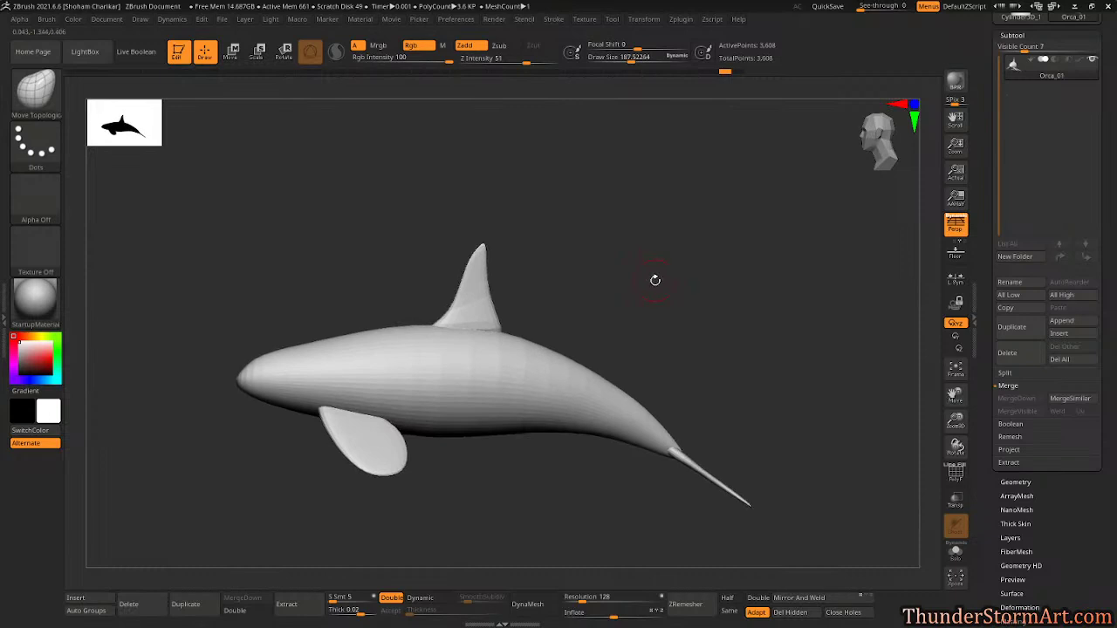
# Show the polyframe and examine the polygroups of the body, fins and tail fluke on the merged mesh.
pyautogui.hotkey('shift', 'f')
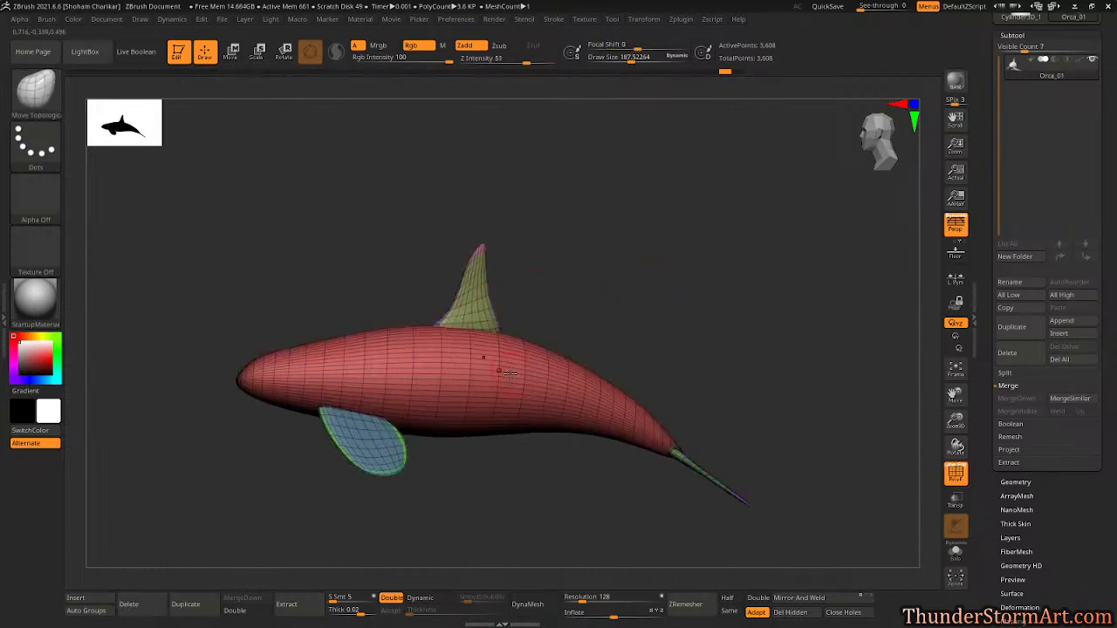
pyautogui.moveTo(596, 267); pyautogui.dragTo(707, 258)
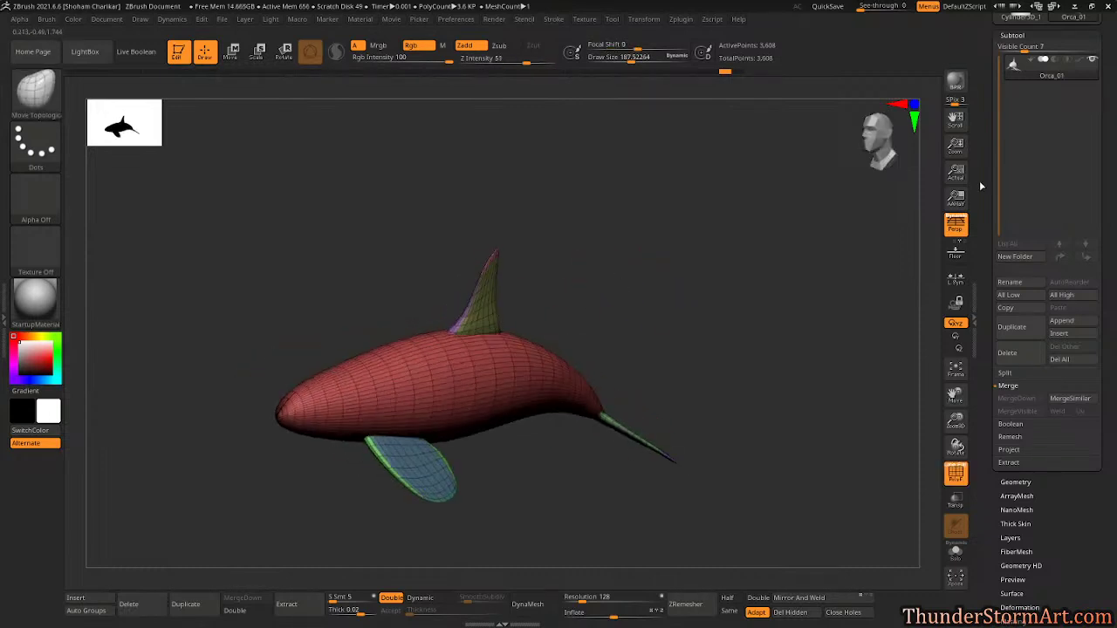
pyautogui.moveTo(652, 307)
pyautogui.mouseDown()
pyautogui.moveTo(624, 280)
pyautogui.moveTo(624, 289)
pyautogui.mouseUp()
pyautogui.hotkey('ctrl', 'shift')
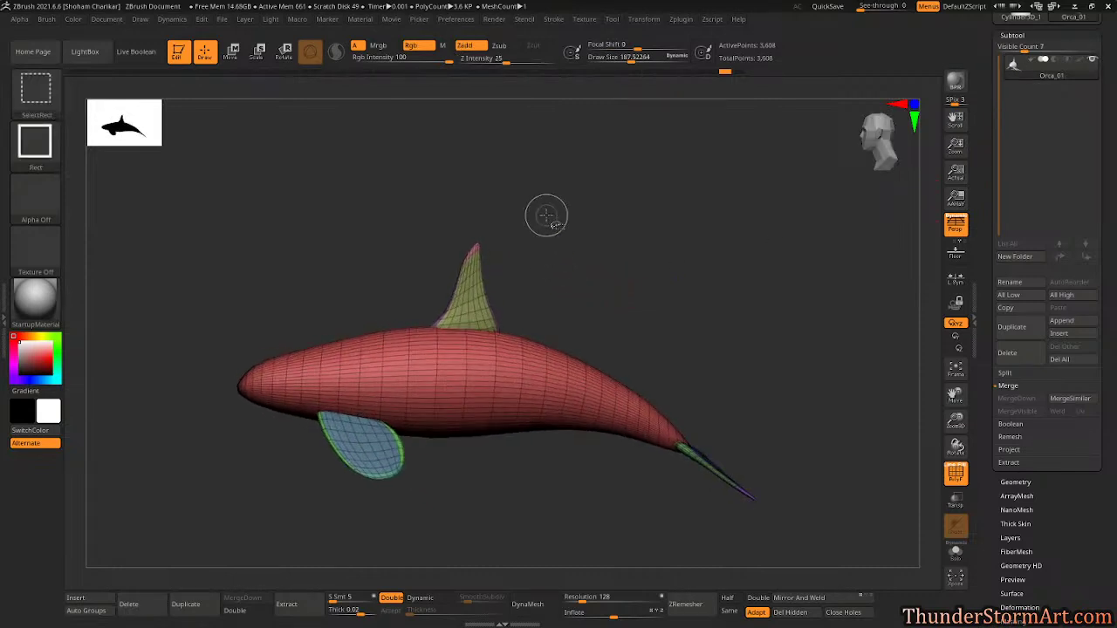
pyautogui.moveTo(544, 256)
pyautogui.keyDown('shift'); pyautogui.mouseDown()
pyautogui.moveTo(666, 302)
pyautogui.moveTo(651, 304)
pyautogui.mouseUp(); pyautogui.keyUp('shift')
pyautogui.hotkey('ctrl', 'shift')
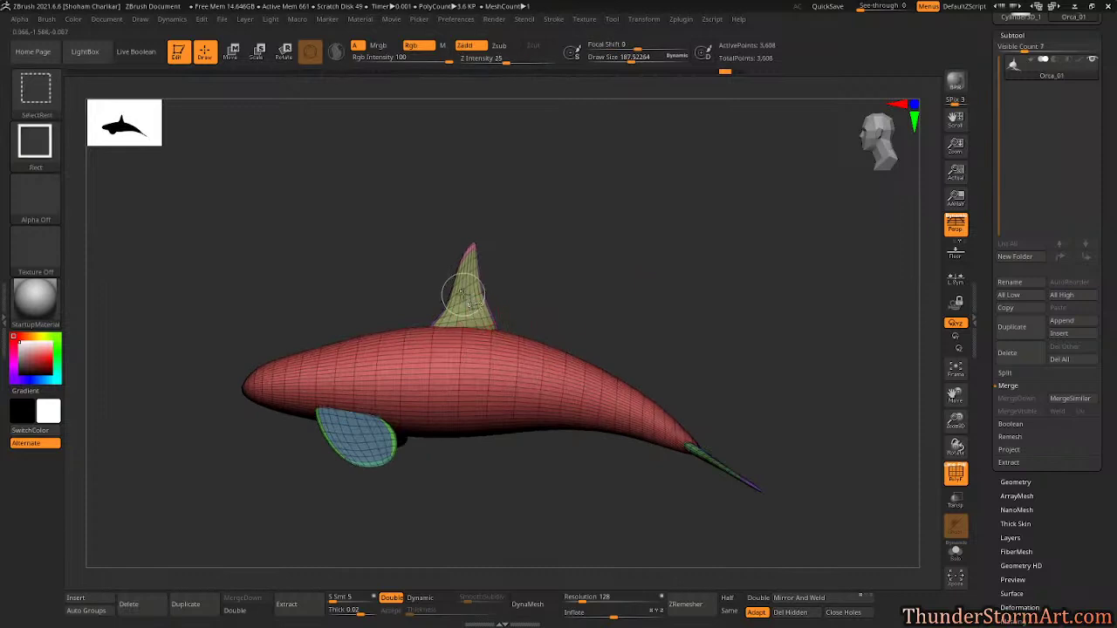
pyautogui.moveTo(500, 457)
pyautogui.mouseDown()
pyautogui.moveTo(526, 481)
pyautogui.moveTo(497, 476)
pyautogui.mouseUp()
# Switch to the Move gizmo and mask the fins and tail fluke so only the body stays unmasked.
pyautogui.press('w')
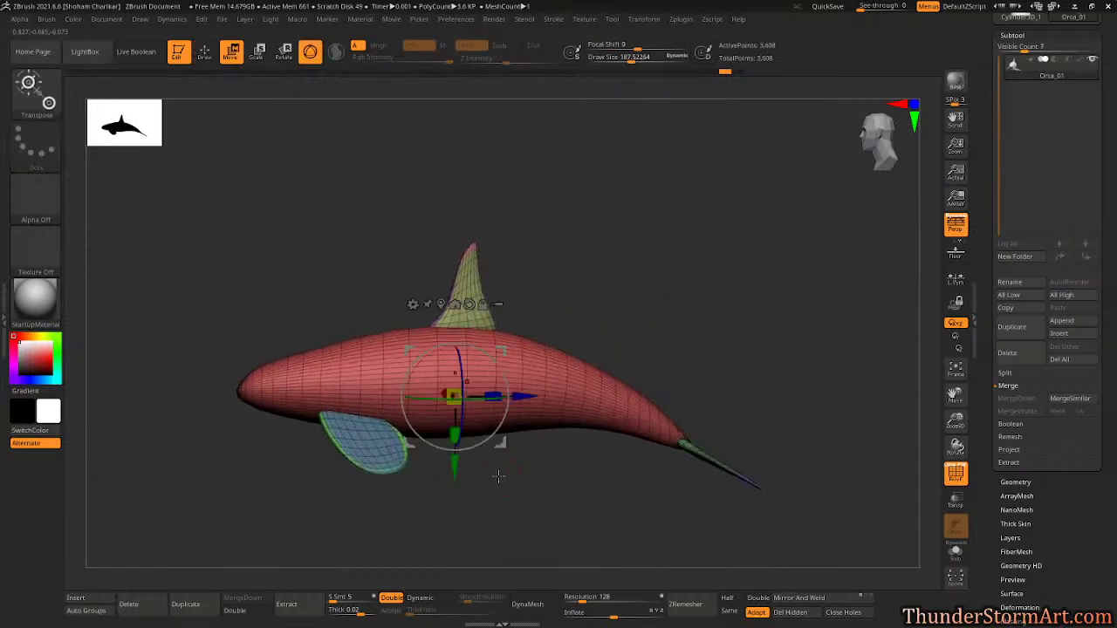
pyautogui.keyDown('ctrl'); pyautogui.click(314, 362); pyautogui.keyUp('ctrl')
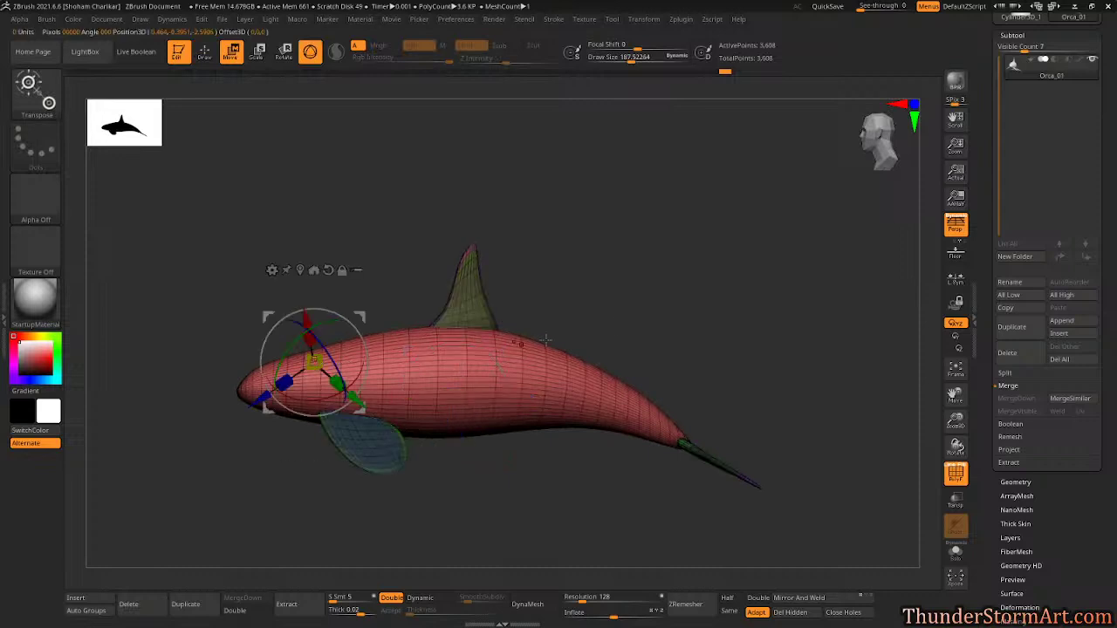
pyautogui.keyDown('ctrl'); pyautogui.click(460, 294); pyautogui.keyUp('ctrl')
pyautogui.keyDown('ctrl'); pyautogui.click(343, 371); pyautogui.keyUp('ctrl')
# Try moving the unmasked body away from the fins and tail fluke, undoing the moves.
pyautogui.moveTo(321, 444)
pyautogui.mouseDown()
pyautogui.moveTo(374, 466)
pyautogui.moveTo(454, 289)
pyautogui.moveTo(397, 406)
pyautogui.moveTo(337, 449)
pyautogui.mouseUp()
pyautogui.hotkey('ctrl', 'z')
pyautogui.moveTo(698, 302); pyautogui.dragTo(687, 317)
pyautogui.moveTo(321, 445); pyautogui.dragTo(308, 499)
pyautogui.hotkey('ctrl', 'z')
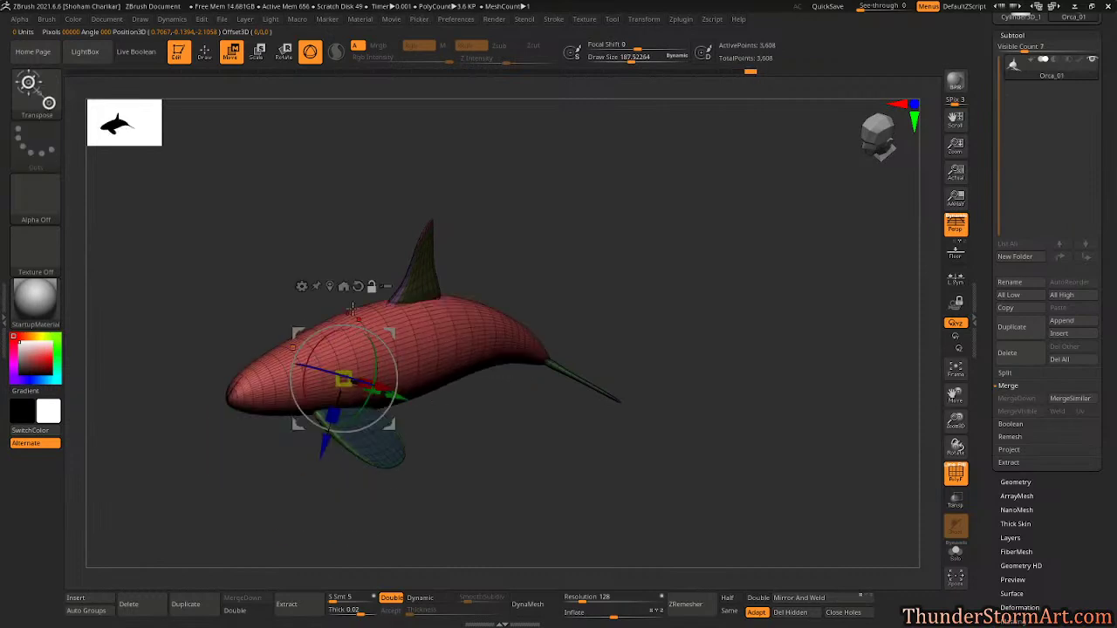
pyautogui.moveTo(353, 316); pyautogui.dragTo(403, 199)
pyautogui.moveTo(375, 112); pyautogui.dragTo(338, 443)
pyautogui.moveTo(532, 490); pyautogui.dragTo(375, 425)
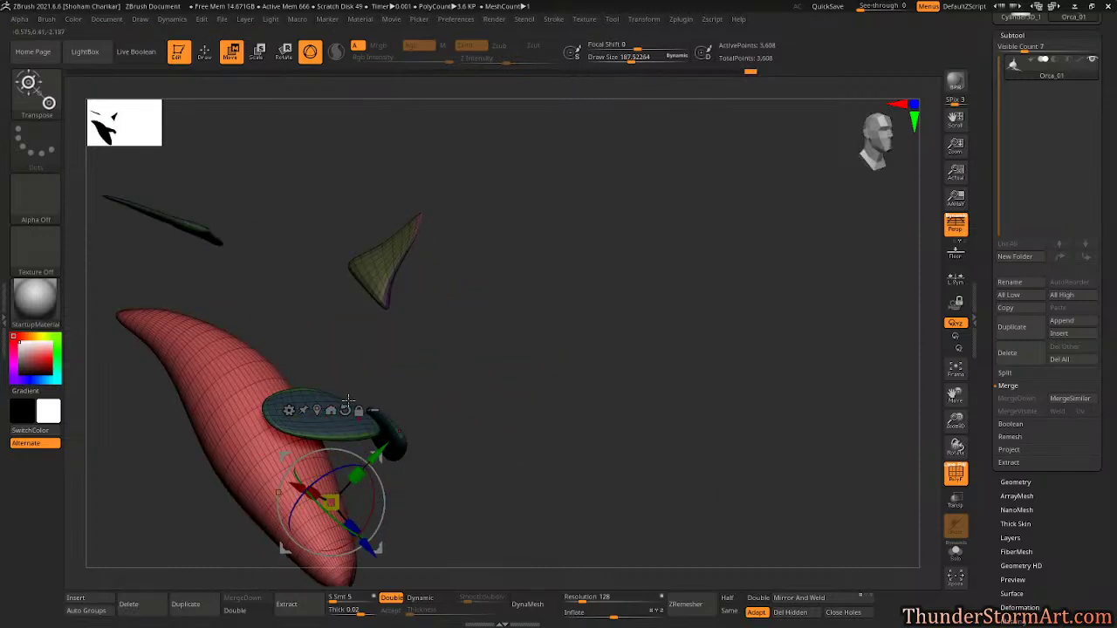
pyautogui.moveTo(405, 338); pyautogui.dragTo(569, 416)
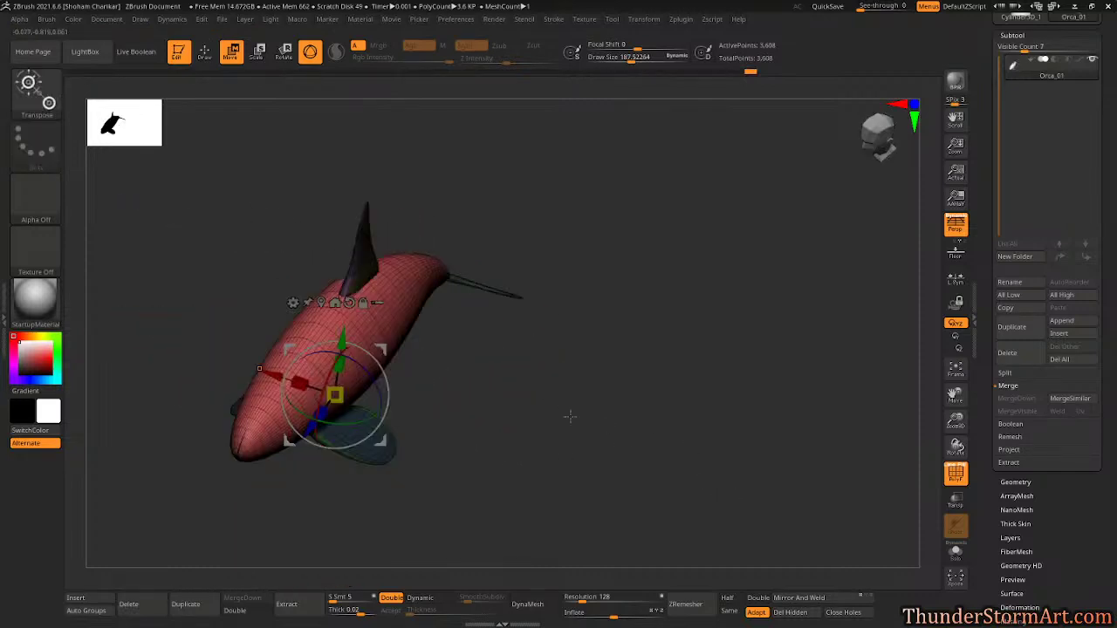
# Hide the polyframe and examine where the dorsal and pectoral fins meet the body.
pyautogui.hotkey('shift', 'f')
pyautogui.keyDown('alt'); pyautogui.moveTo(623, 311); pyautogui.dragTo(416, 332); pyautogui.keyUp('alt')
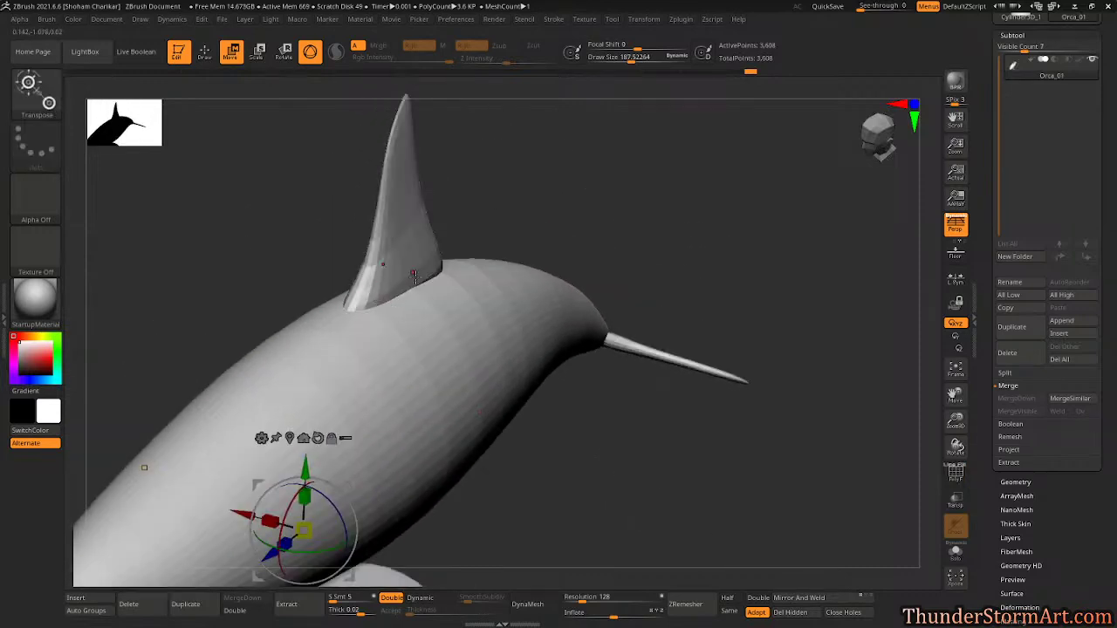
pyautogui.moveTo(344, 308); pyautogui.dragTo(445, 392)
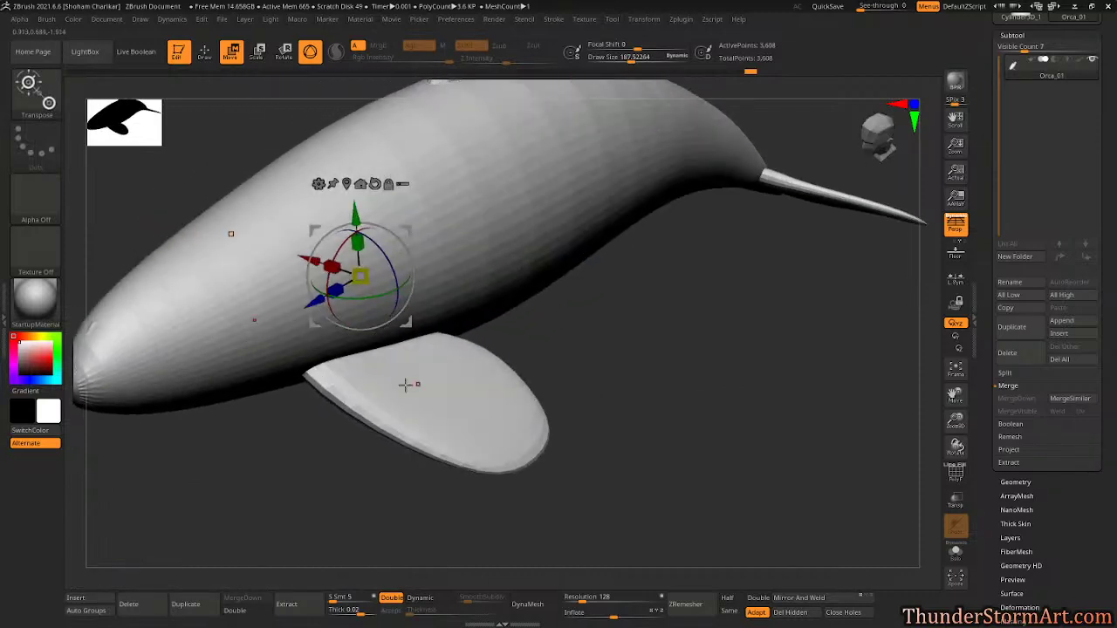
pyautogui.moveTo(529, 365); pyautogui.dragTo(419, 257)
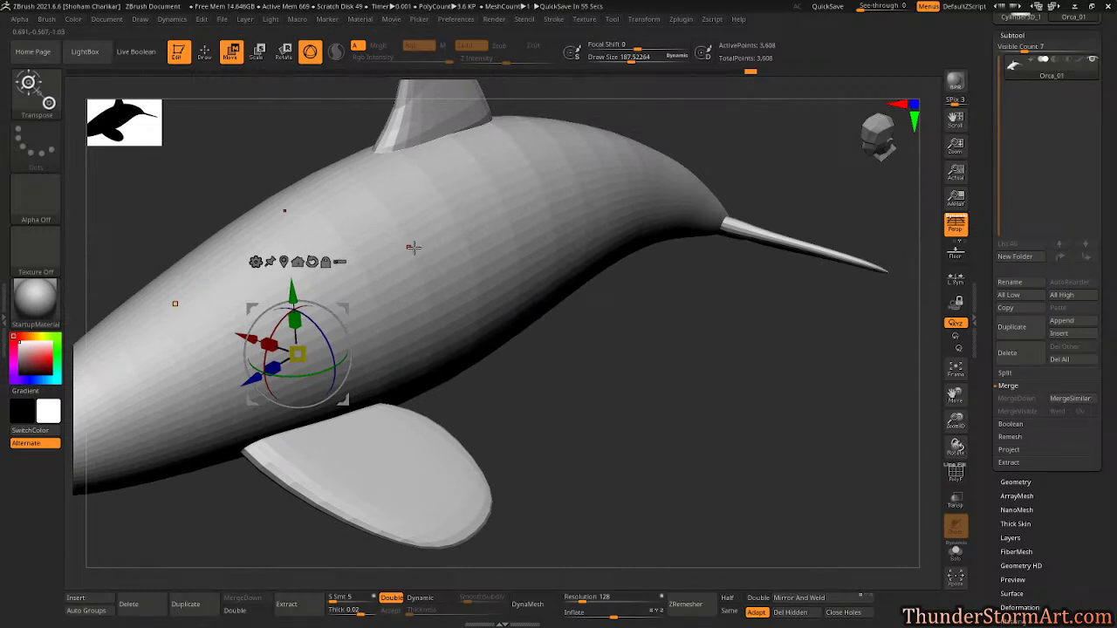
pyautogui.moveTo(413, 247); pyautogui.dragTo(640, 390)
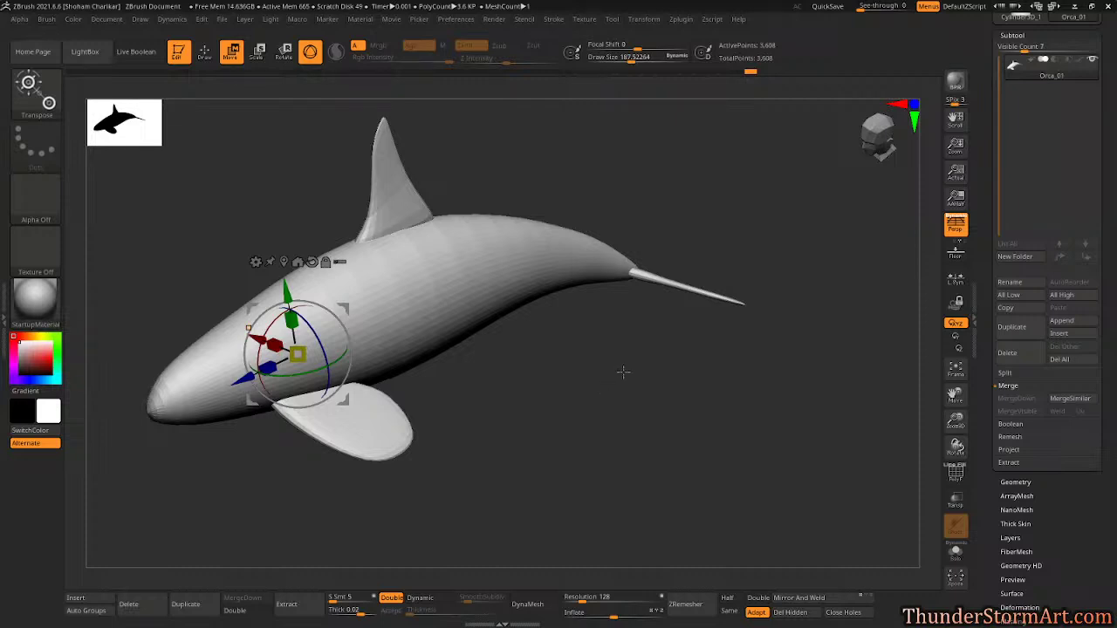
# Return to Draw mode and open the DynaMesh settings within the tool's geometry options.
pyautogui.press('q')
pyautogui.moveTo(618, 369)
pyautogui.mouseDown()
pyautogui.moveTo(579, 367)
pyautogui.moveTo(666, 392)
pyautogui.moveTo(690, 384)
pyautogui.moveTo(678, 414)
pyautogui.moveTo(655, 430)
pyautogui.moveTo(710, 398)
pyautogui.moveTo(656, 400)
pyautogui.mouseUp()
pyautogui.press('space')
pyautogui.moveTo(1100, 537); pyautogui.dragTo(1102, 447)
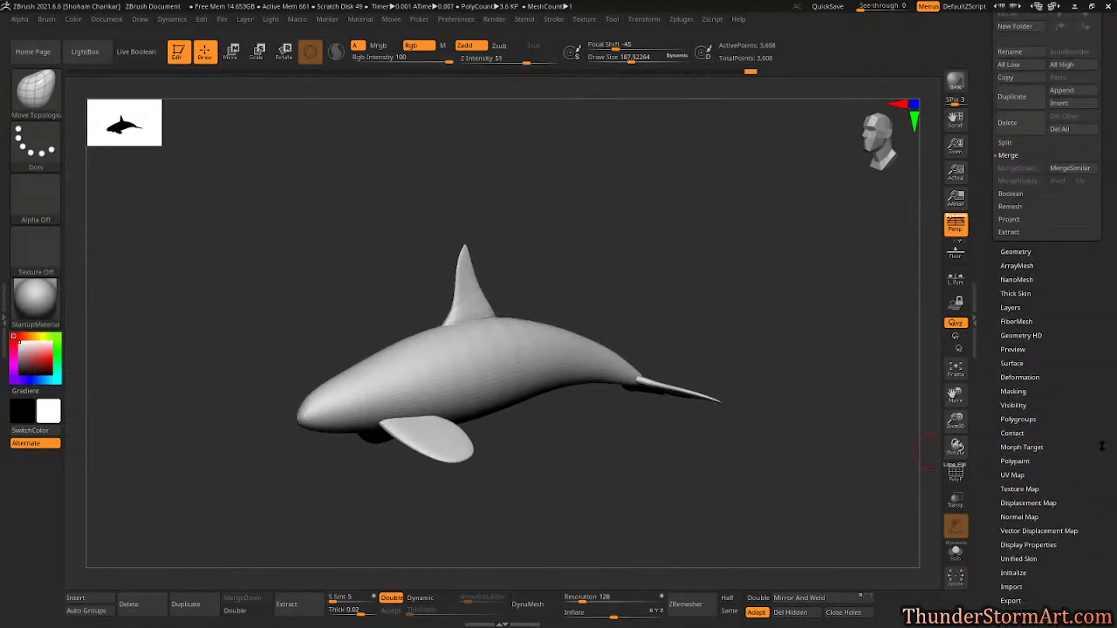
pyautogui.click(1016, 252)
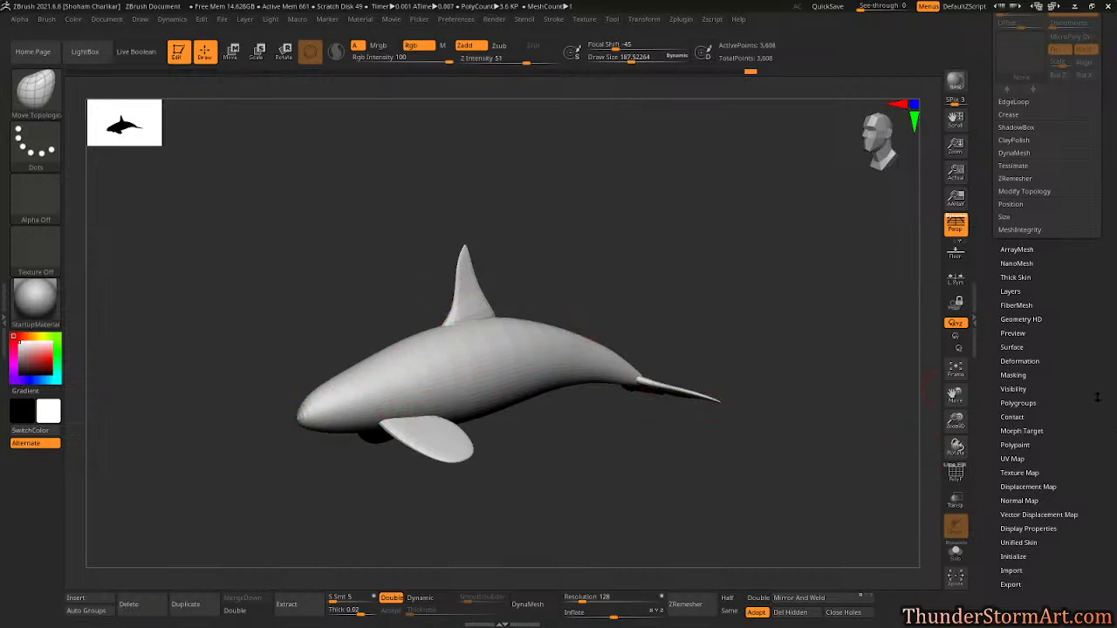
pyautogui.scroll(5, 1080, 349)
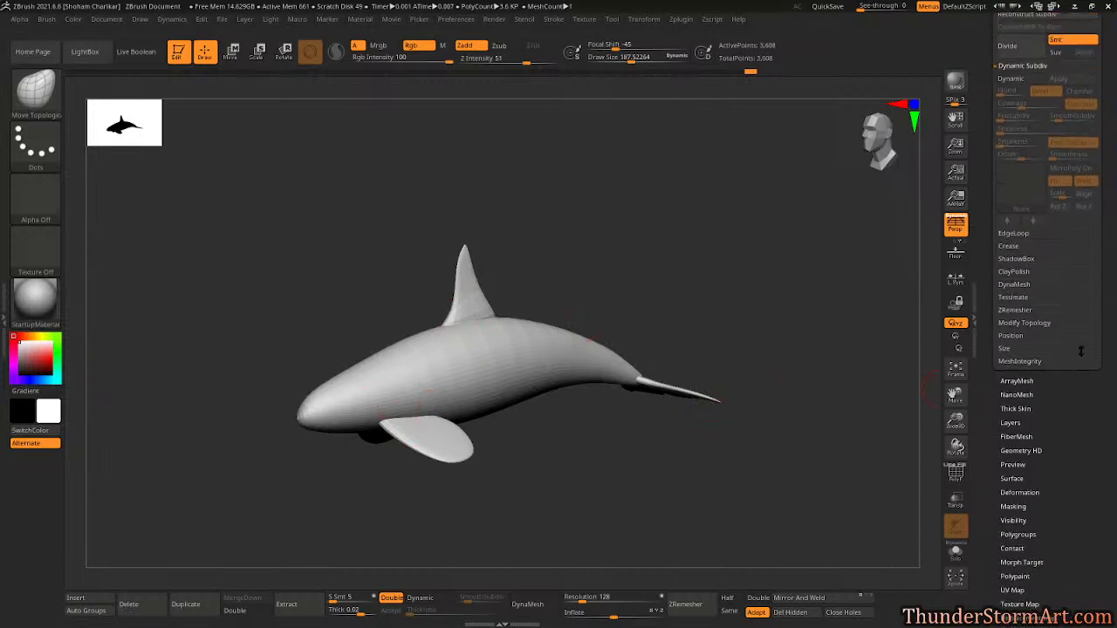
pyautogui.scroll(3, 1080, 353)
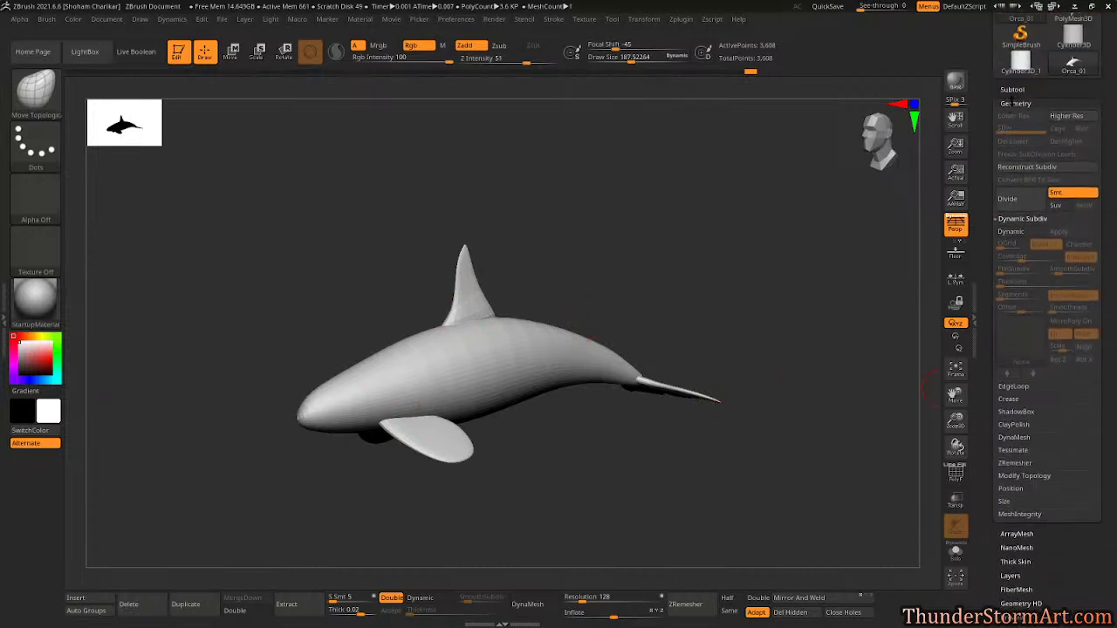
pyautogui.click(1014, 436)
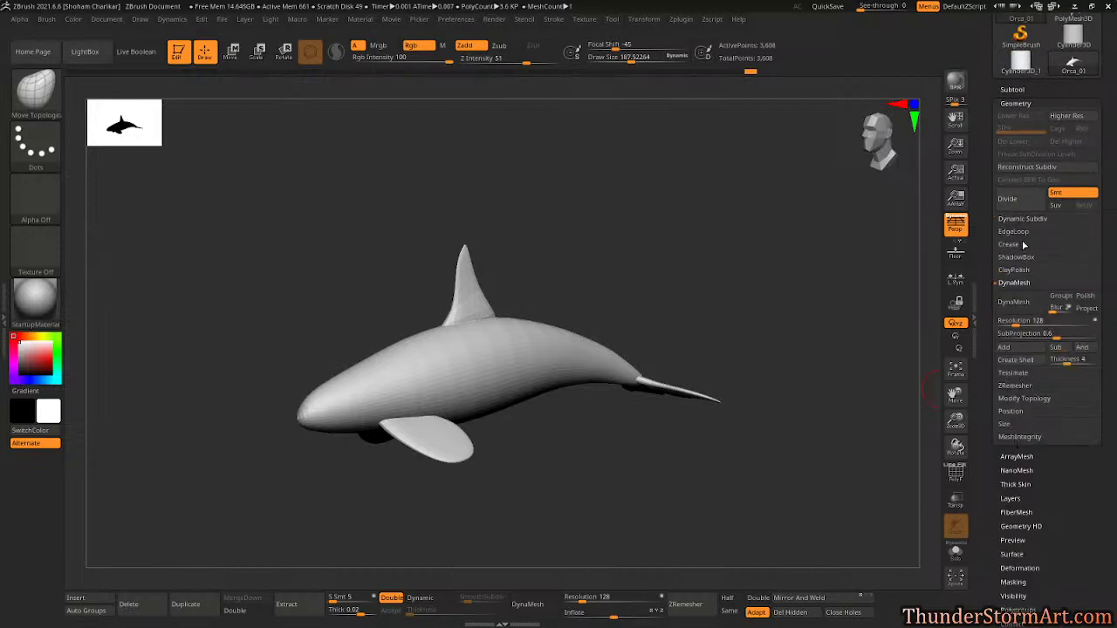
# Check the wireframe of the merged orca and apply DynaMesh to it at resolution 128.
pyautogui.moveTo(690, 437)
pyautogui.mouseDown()
pyautogui.moveTo(657, 475)
pyautogui.moveTo(627, 466)
pyautogui.moveTo(666, 431)
pyautogui.moveTo(648, 489)
pyautogui.mouseUp()
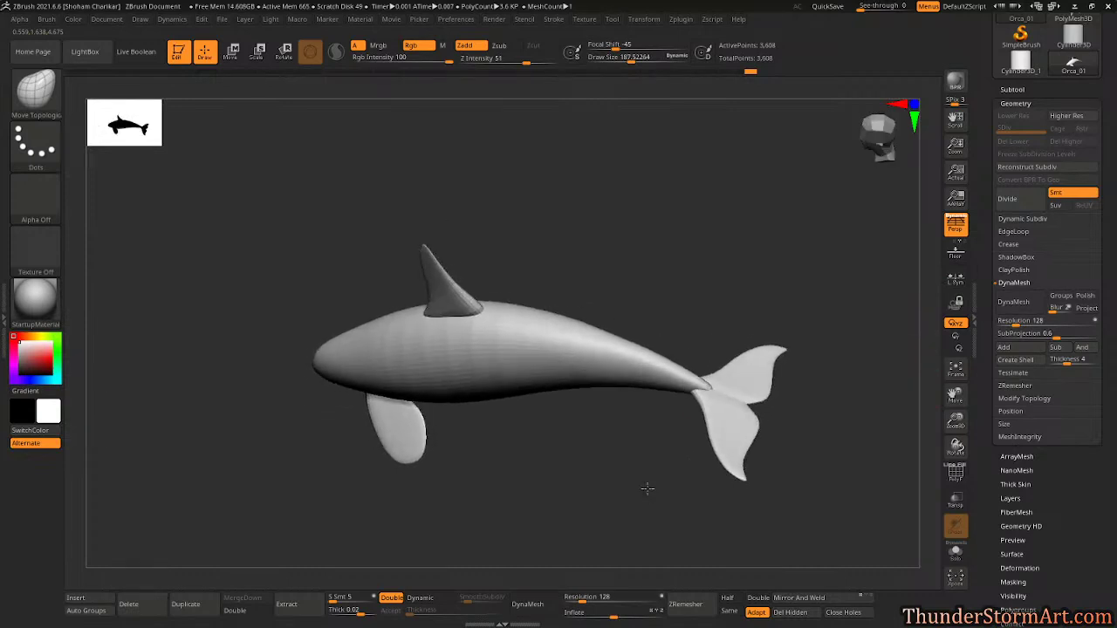
pyautogui.hotkey('shift', 'f')
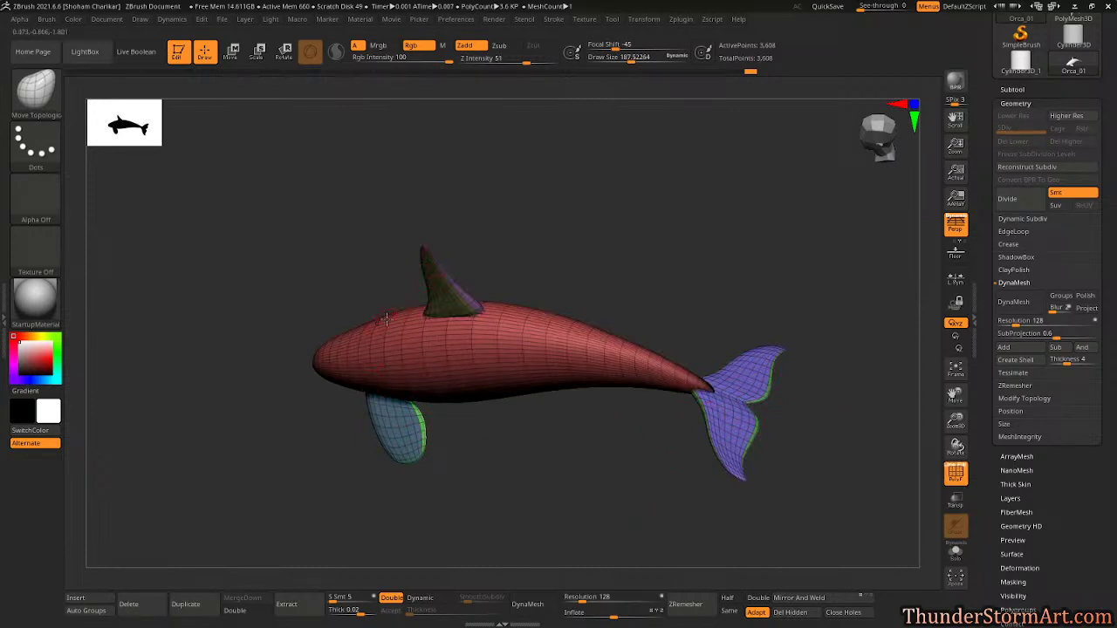
pyautogui.press('shift')
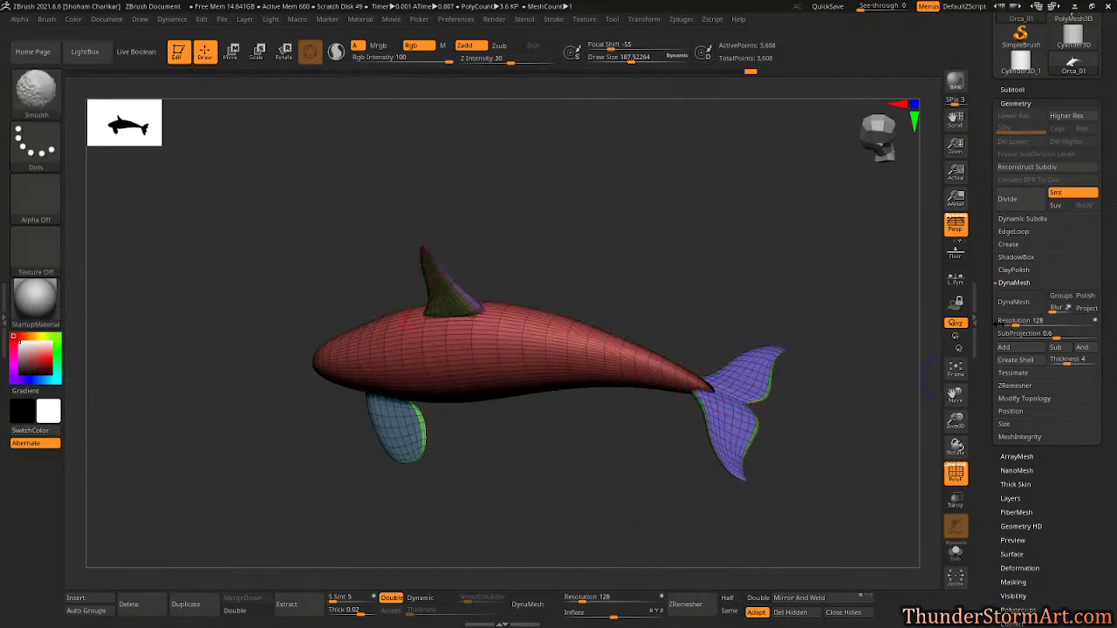
pyautogui.hotkey('shift', 'f')
pyautogui.click(1015, 303)
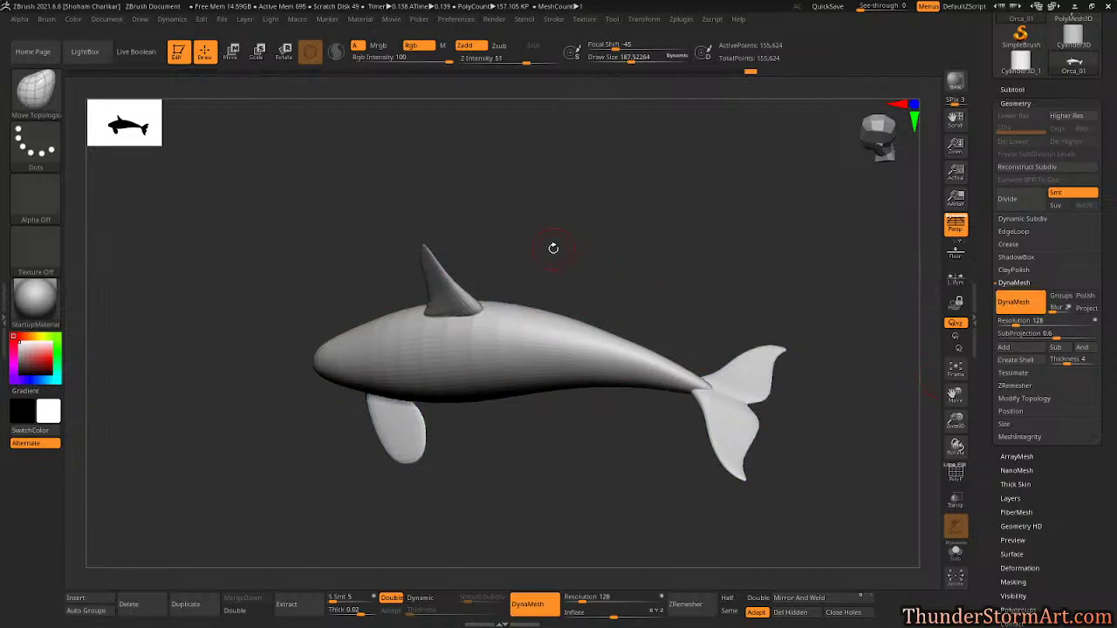
# Compare the joint between body and tail fluke by undoing DynaMesh and reapplying it at resolution 128.
pyautogui.keyDown('alt'); pyautogui.moveTo(655, 289); pyautogui.dragTo(587, 285); pyautogui.keyUp('alt')
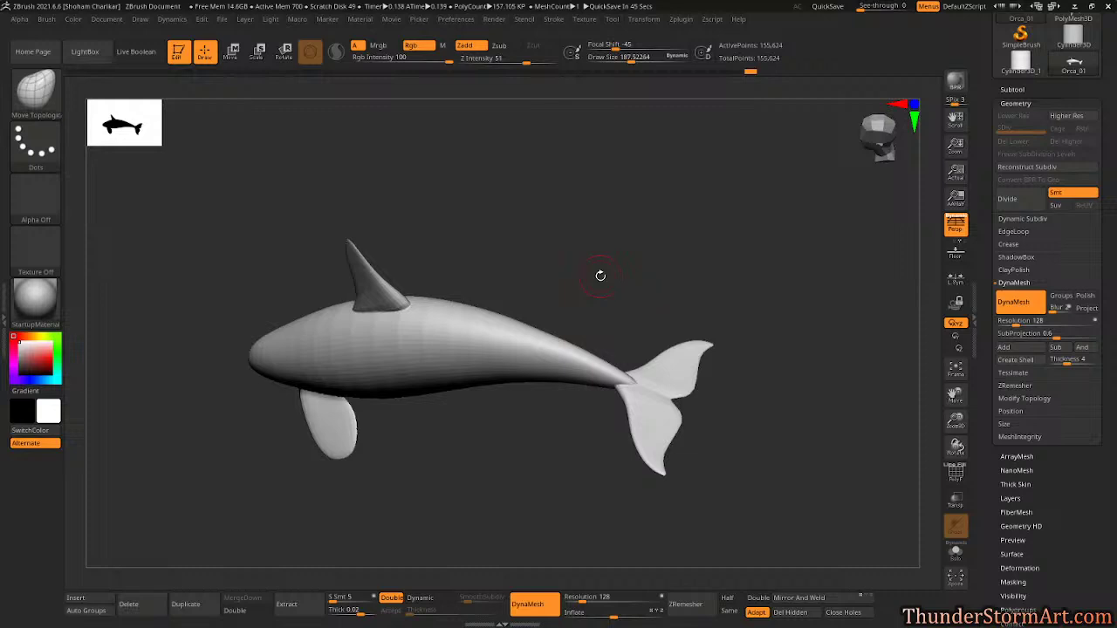
pyautogui.keyDown('alt'); pyautogui.moveTo(803, 359); pyautogui.dragTo(287, 416); pyautogui.keyUp('alt')
pyautogui.keyDown('alt'); pyautogui.moveTo(403, 427); pyautogui.dragTo(197, 408); pyautogui.keyUp('alt')
pyautogui.moveTo(713, 402)
pyautogui.keyDown('alt'); pyautogui.mouseDown()
pyautogui.moveTo(716, 420)
pyautogui.moveTo(322, 456)
pyautogui.mouseUp(); pyautogui.keyUp('alt')
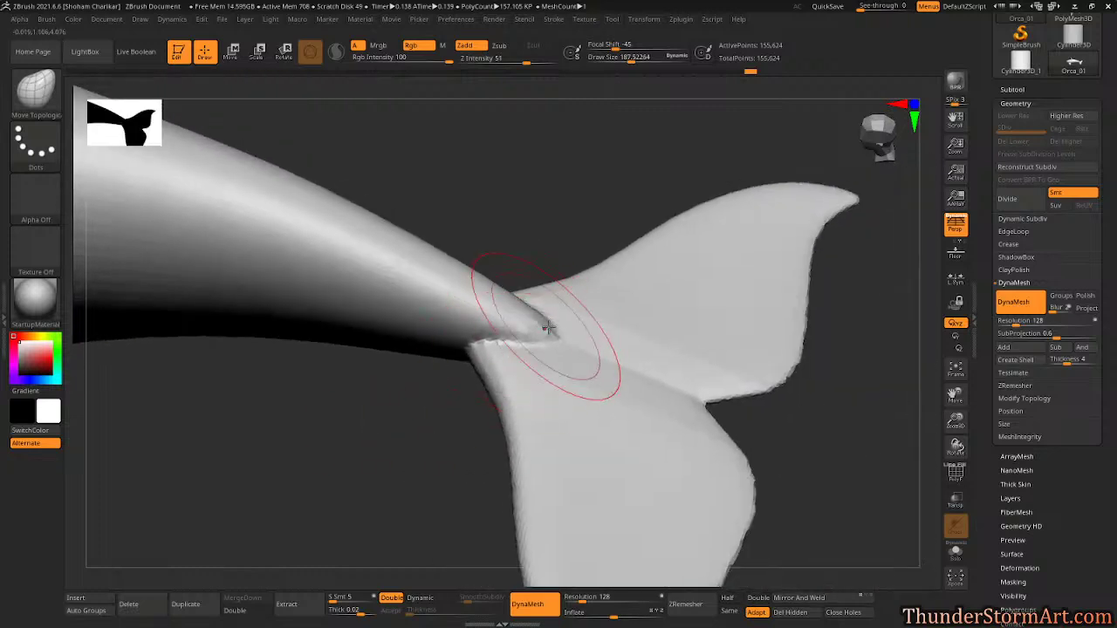
pyautogui.hotkey('ctrl', 'z')
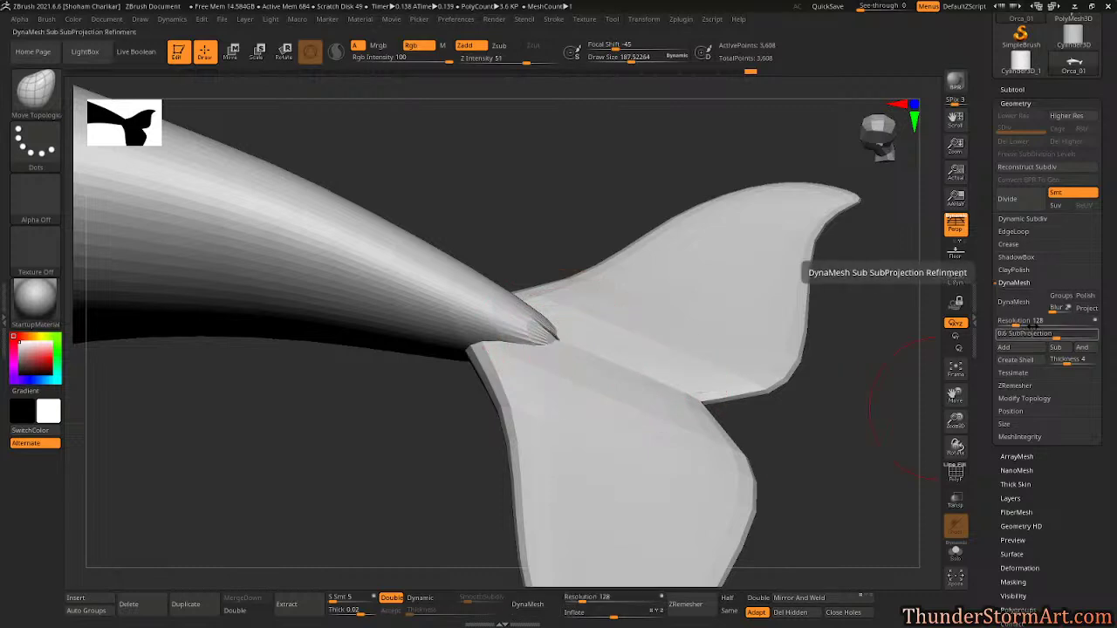
pyautogui.click(1015, 302)
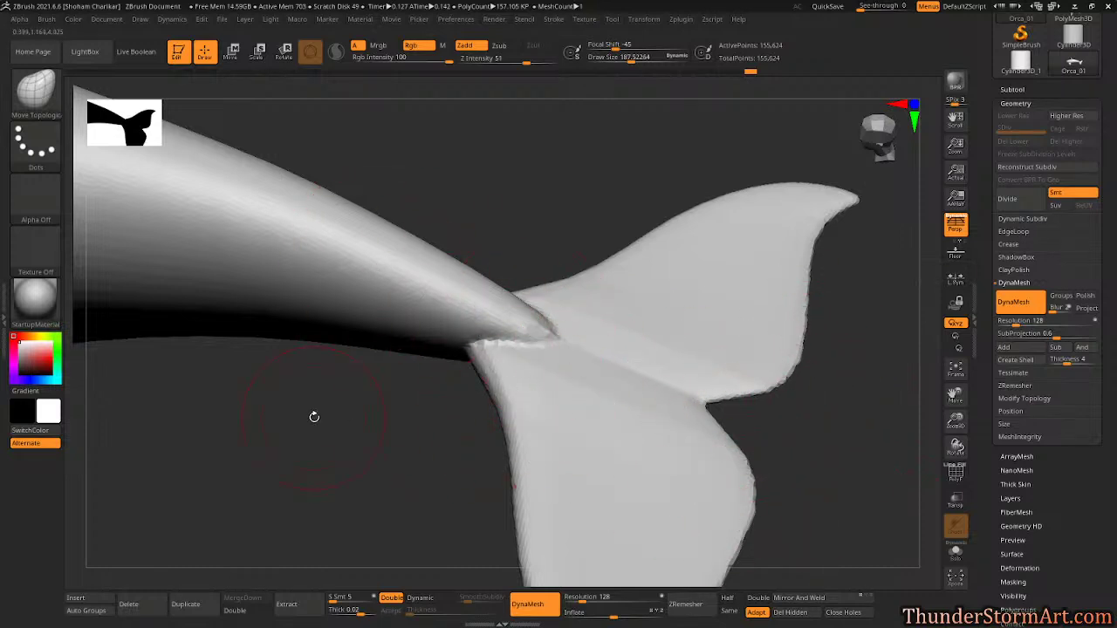
pyautogui.moveTo(388, 442); pyautogui.dragTo(382, 442)
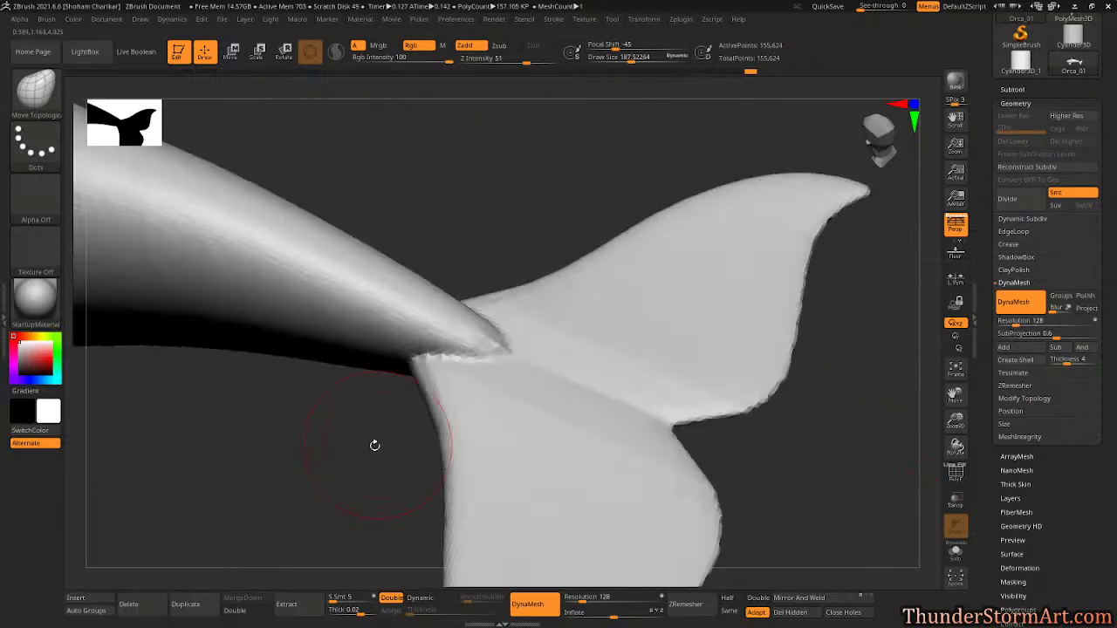
# Compare the tail fluke's wireframe before and after DynaMesh by undoing it and reapplying it at resolution 128, and hide the polyframe.
pyautogui.hotkey('ctrl', 'z')
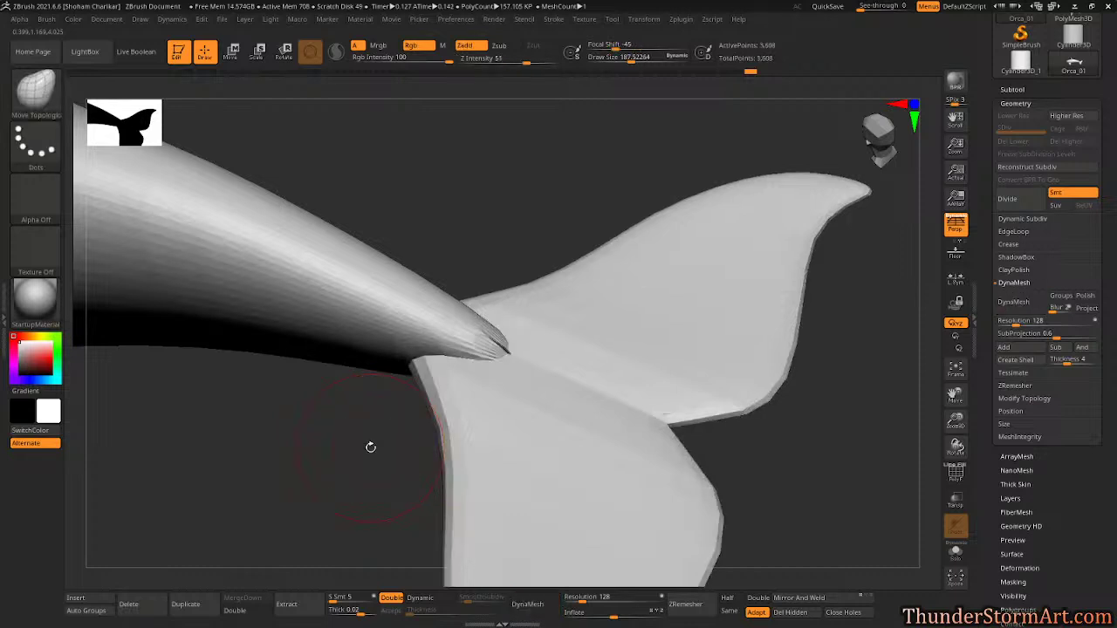
pyautogui.hotkey('shift', 'f')
pyautogui.moveTo(342, 456)
pyautogui.mouseDown()
pyautogui.moveTo(324, 466)
pyautogui.moveTo(351, 473)
pyautogui.mouseUp()
pyautogui.keyDown('alt'); pyautogui.moveTo(718, 366); pyautogui.dragTo(601, 331, button='right'); pyautogui.keyUp('alt')
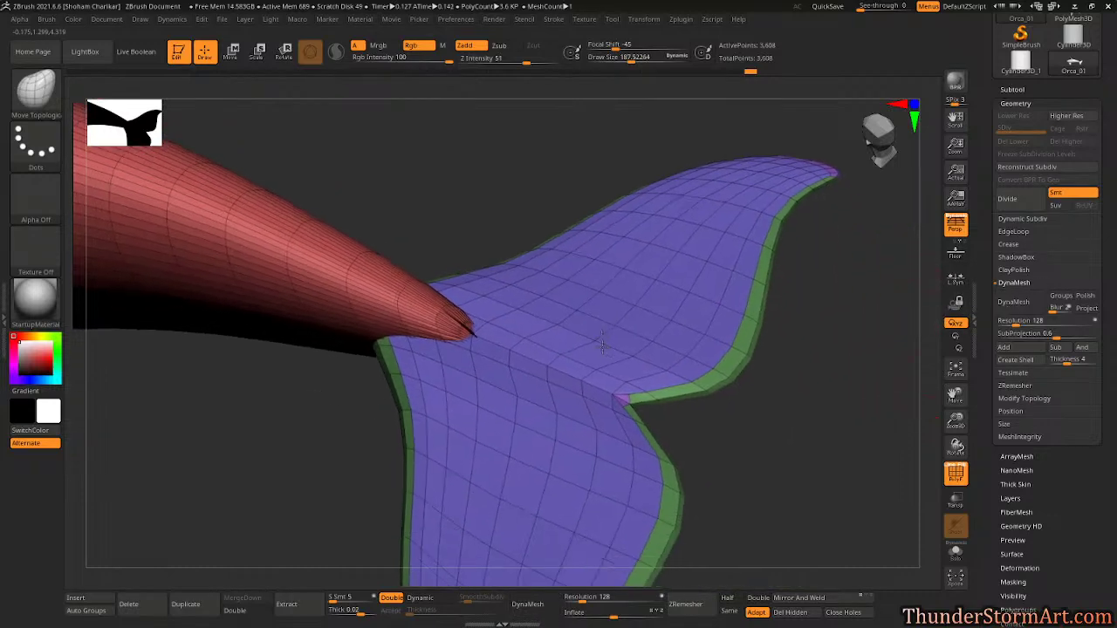
pyautogui.click(1014, 306)
pyautogui.moveTo(499, 412); pyautogui.dragTo(422, 276)
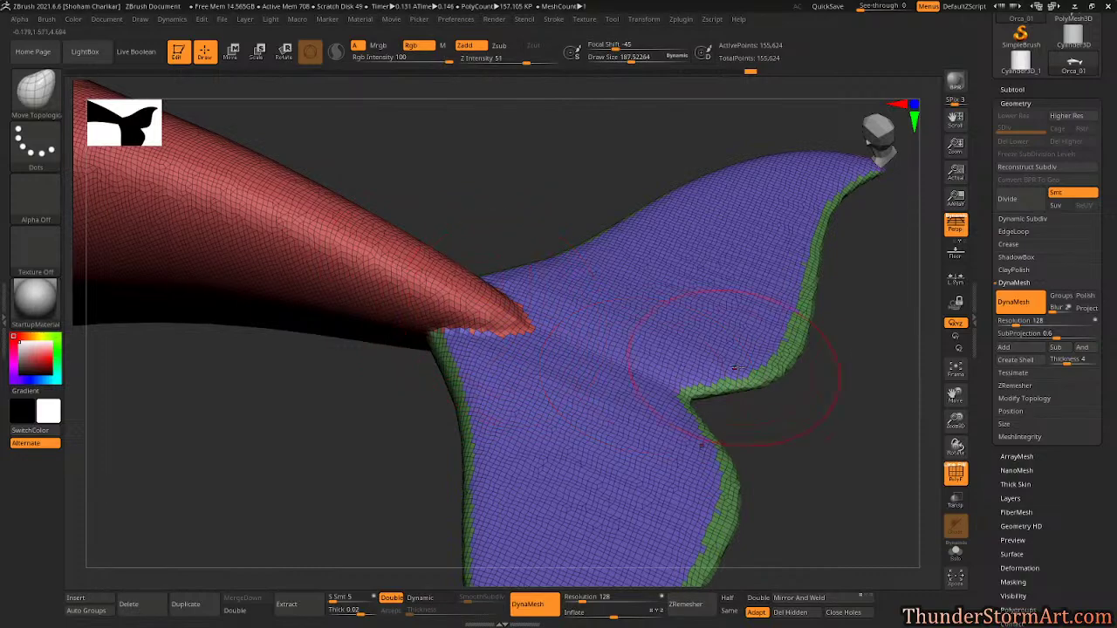
pyautogui.keyDown('alt'); pyautogui.moveTo(297, 419); pyautogui.dragTo(746, 387); pyautogui.keyUp('alt')
pyautogui.keyDown('alt'); pyautogui.moveTo(436, 419); pyautogui.dragTo(751, 410); pyautogui.keyUp('alt')
pyautogui.moveTo(663, 410); pyautogui.dragTo(429, 385)
pyautogui.moveTo(690, 387); pyautogui.dragTo(711, 492)
pyautogui.hotkey('shift', 'f')
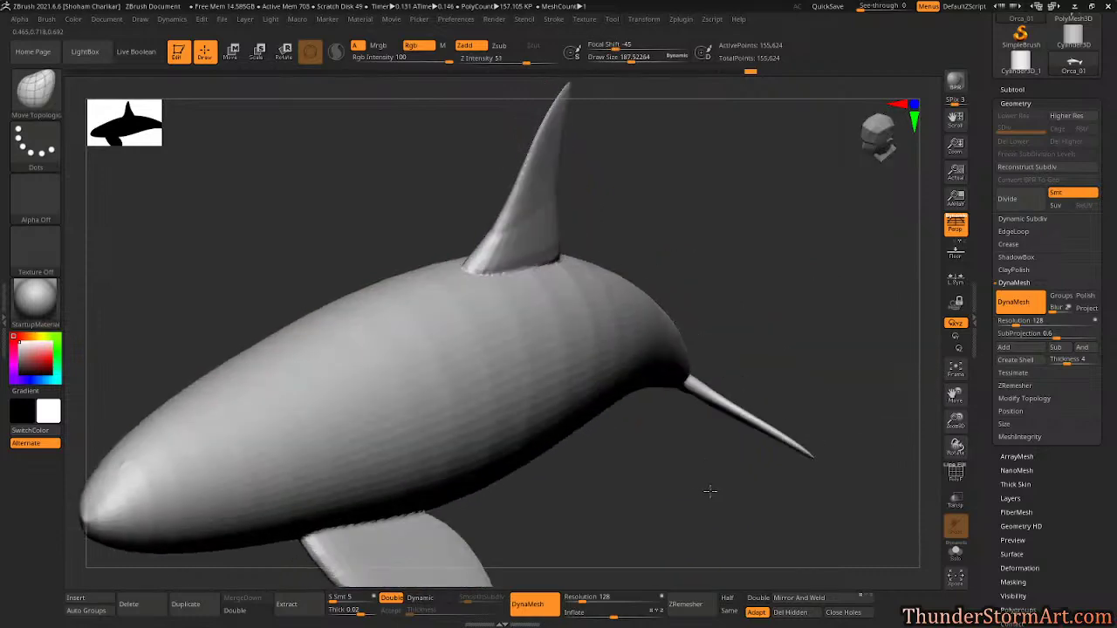
# Turn off DynaMesh mode for the merged orca.
pyautogui.moveTo(542, 435); pyautogui.dragTo(572, 448)
pyautogui.moveTo(1092, 531); pyautogui.dragTo(1092, 500)
pyautogui.click(1014, 242)
pyautogui.moveTo(821, 262); pyautogui.dragTo(916, 384)
pyautogui.moveTo(670, 437); pyautogui.dragTo(606, 458)
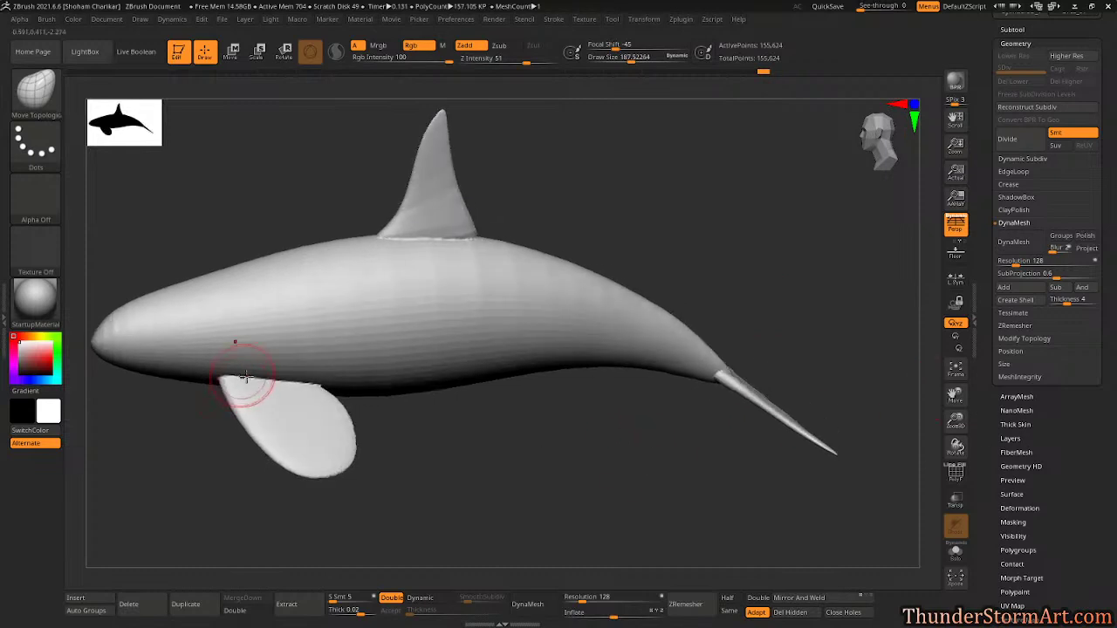
# Smooth the seams where the pectoral and dorsal fins join the orca's body.
pyautogui.keyDown('shift'); pyautogui.moveTo(251, 377); pyautogui.dragTo(268, 379); pyautogui.keyUp('shift')
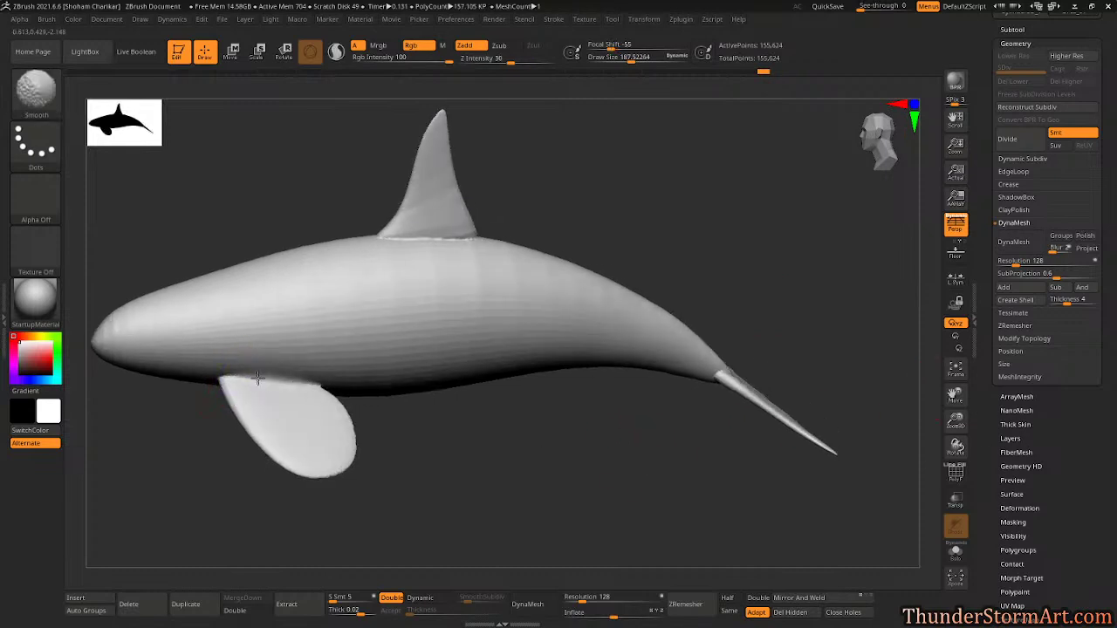
pyautogui.moveTo(417, 239)
pyautogui.keyDown('shift'); pyautogui.mouseDown()
pyautogui.moveTo(429, 237)
pyautogui.moveTo(408, 239)
pyautogui.mouseUp(); pyautogui.keyUp('shift')
pyautogui.moveTo(550, 436); pyautogui.dragTo(785, 429)
pyautogui.moveTo(649, 462)
pyautogui.mouseDown()
pyautogui.moveTo(591, 457)
pyautogui.moveTo(557, 483)
pyautogui.moveTo(628, 427)
pyautogui.moveTo(704, 436)
pyautogui.mouseUp()
pyautogui.moveTo(609, 505)
pyautogui.mouseDown()
pyautogui.moveTo(330, 425)
pyautogui.moveTo(733, 392)
pyautogui.moveTo(713, 367)
pyautogui.moveTo(644, 410)
pyautogui.moveTo(636, 526)
pyautogui.moveTo(710, 477)
pyautogui.moveTo(647, 467)
pyautogui.moveTo(671, 404)
pyautogui.moveTo(655, 501)
pyautogui.moveTo(680, 459)
pyautogui.moveTo(418, 402)
pyautogui.moveTo(509, 446)
pyautogui.moveTo(494, 404)
pyautogui.moveTo(536, 436)
pyautogui.moveTo(528, 463)
pyautogui.moveTo(651, 389)
pyautogui.mouseUp()
pyautogui.press('ctrl')
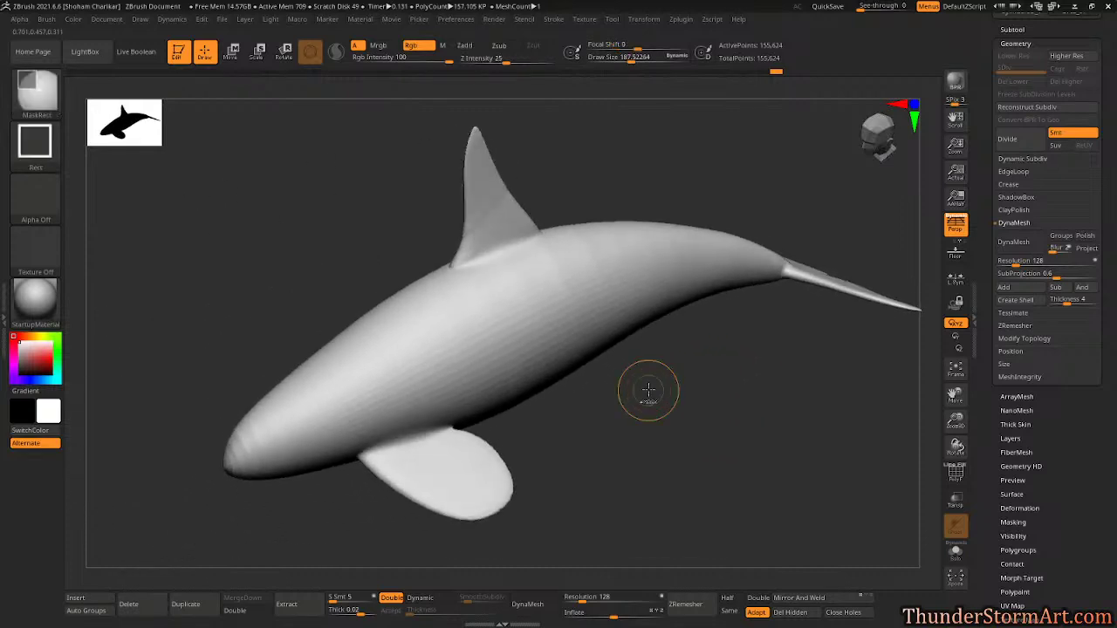
pyautogui.moveTo(691, 426)
pyautogui.keyDown('alt'); pyautogui.mouseDown()
pyautogui.moveTo(650, 419)
pyautogui.moveTo(658, 432)
pyautogui.moveTo(601, 533)
pyautogui.moveTo(652, 443)
pyautogui.moveTo(611, 422)
pyautogui.moveTo(606, 396)
pyautogui.mouseUp(); pyautogui.keyUp('alt')
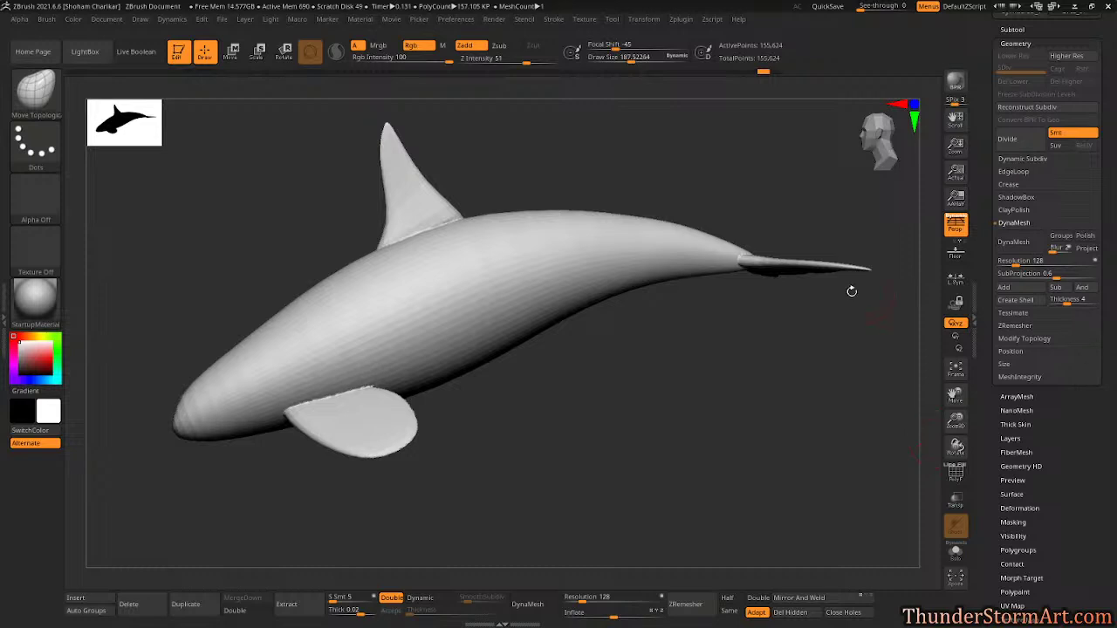
# Open the ZRemesher settings within the tool's geometry options.
pyautogui.moveTo(704, 446); pyautogui.dragTo(713, 417)
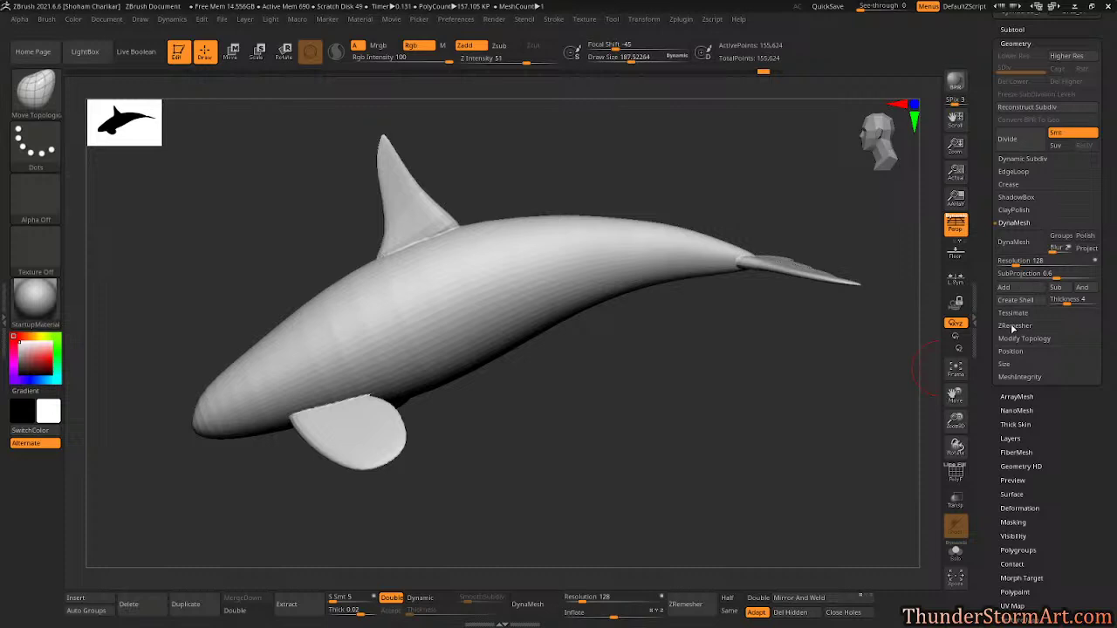
pyautogui.click(1014, 326)
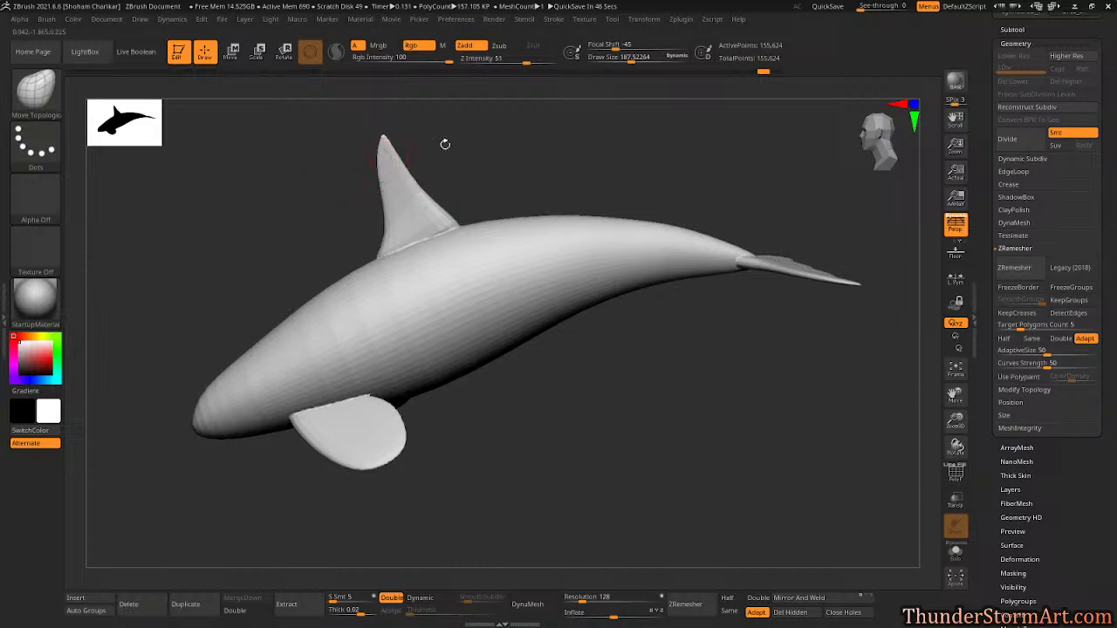
pyautogui.moveTo(666, 405); pyautogui.dragTo(622, 417)
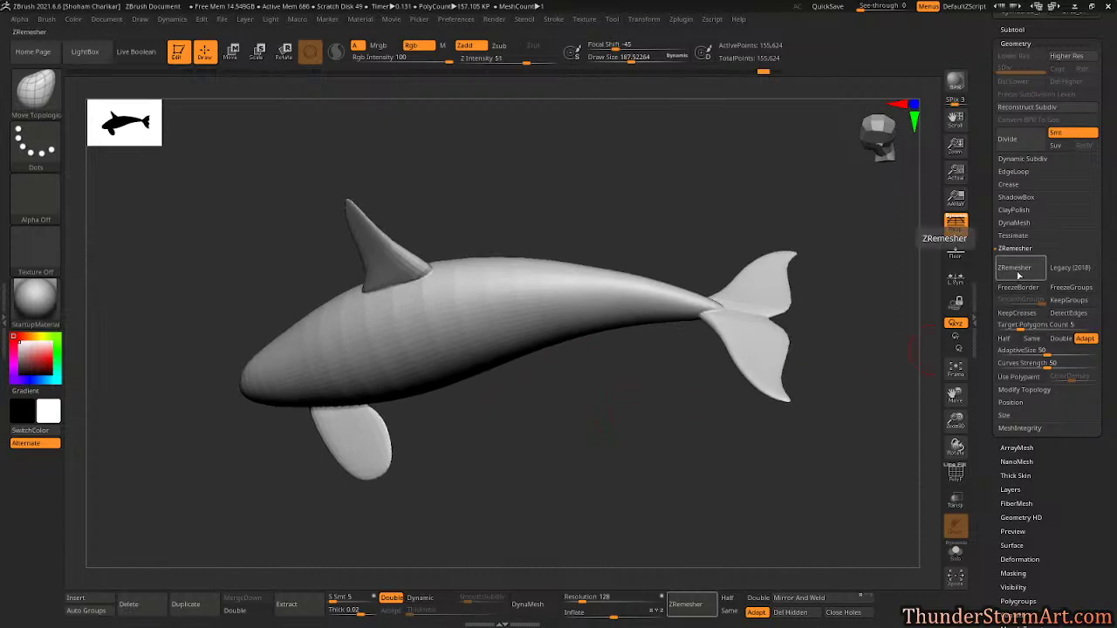
# Show the polyframe and examine the polygon density and flow across the orca's body, fins and tail.
pyautogui.hotkey('shift', 'f')
pyautogui.keyDown('alt'); pyautogui.moveTo(630, 374); pyautogui.dragTo(693, 536); pyautogui.keyUp('alt')
pyautogui.keyDown('alt'); pyautogui.moveTo(332, 410); pyautogui.dragTo(816, 367); pyautogui.keyUp('alt')
pyautogui.keyDown('alt'); pyautogui.moveTo(670, 428); pyautogui.dragTo(607, 397); pyautogui.keyUp('alt')
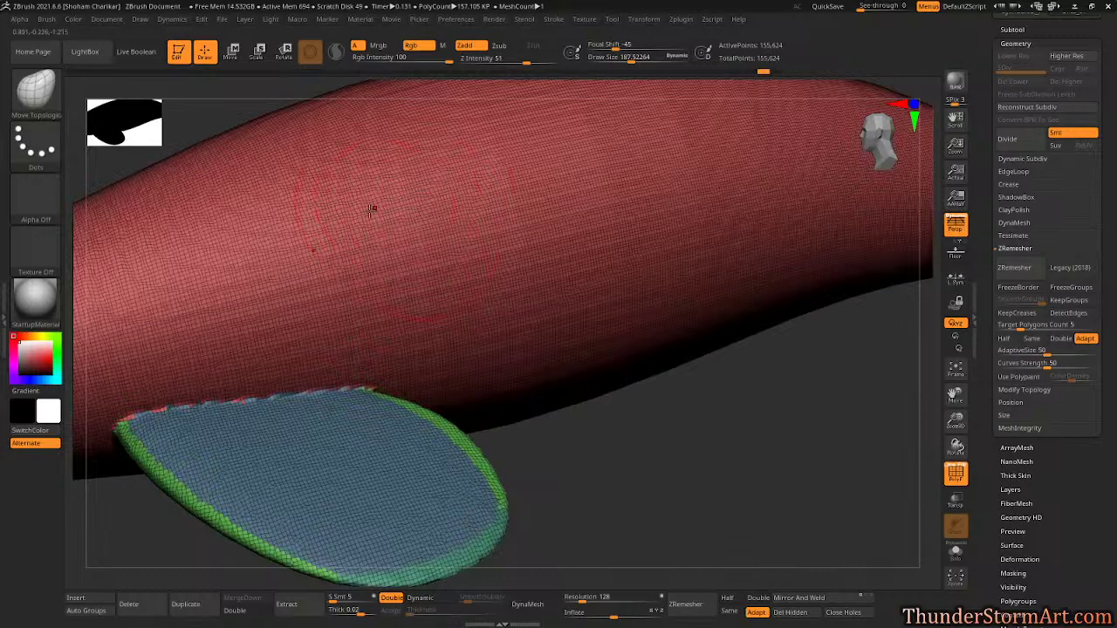
pyautogui.moveTo(689, 391); pyautogui.dragTo(701, 452)
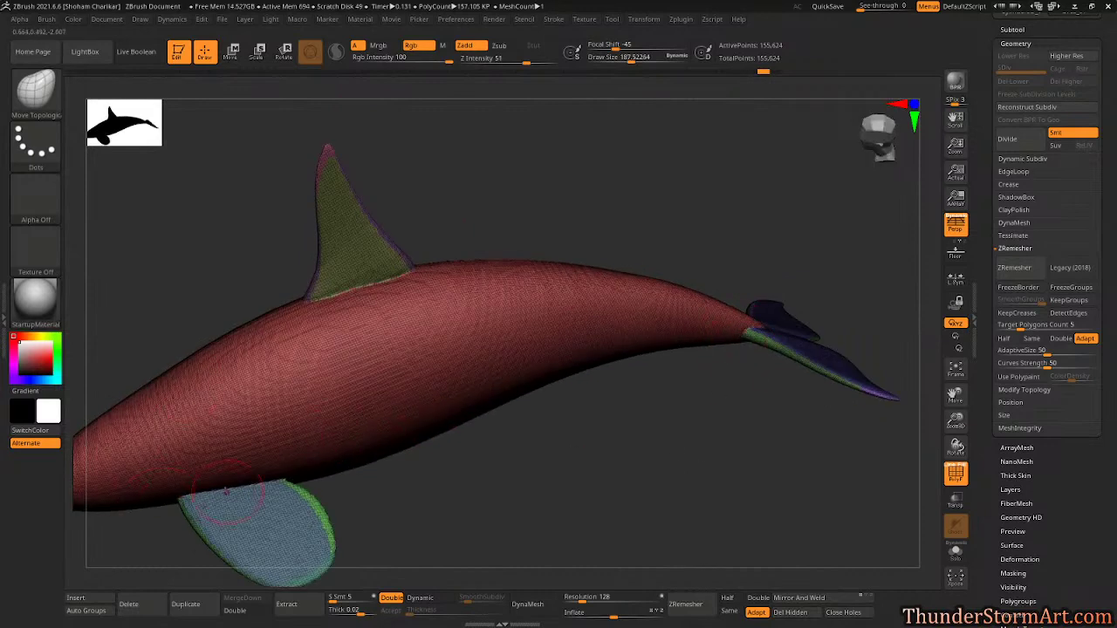
pyautogui.moveTo(628, 445); pyautogui.dragTo(677, 421)
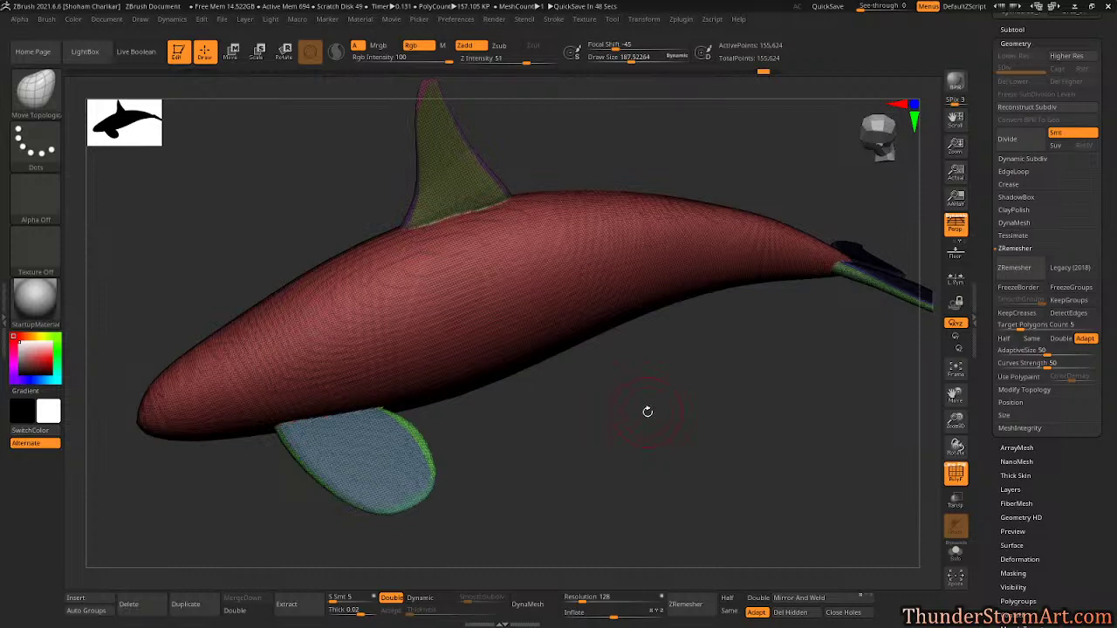
pyautogui.moveTo(647, 411); pyautogui.dragTo(420, 291)
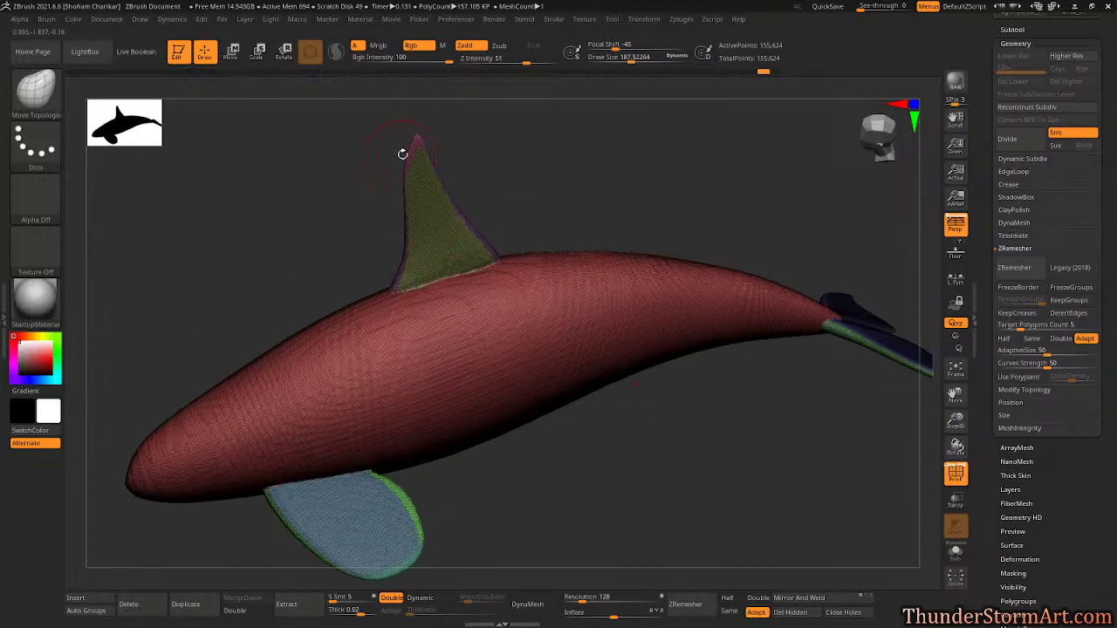
pyautogui.moveTo(680, 515); pyautogui.dragTo(643, 474)
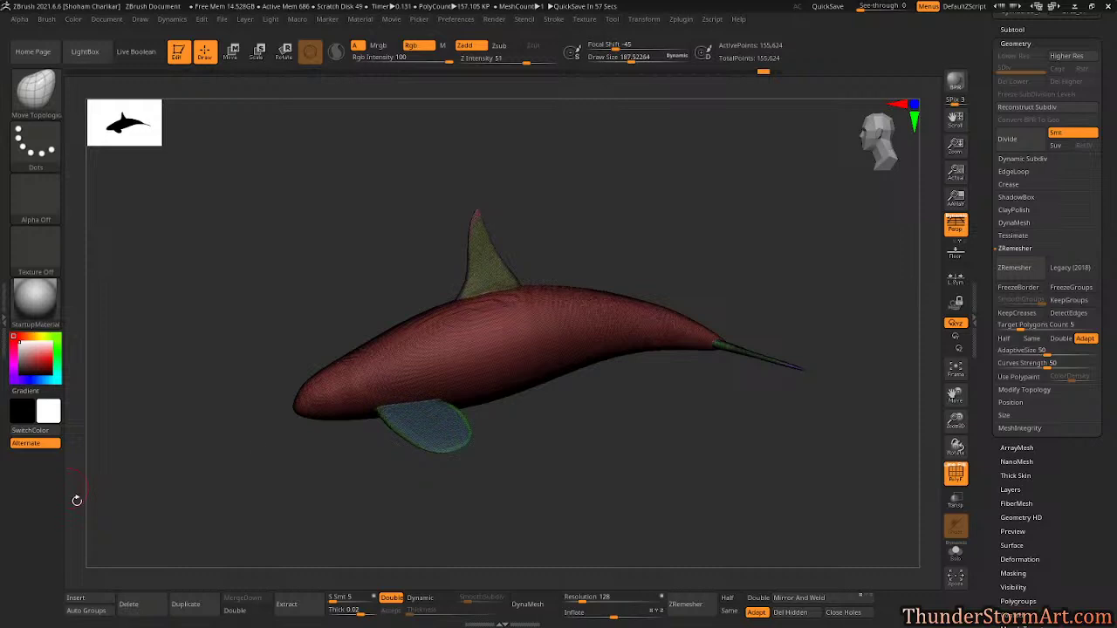
pyautogui.moveTo(621, 382); pyautogui.dragTo(622, 417)
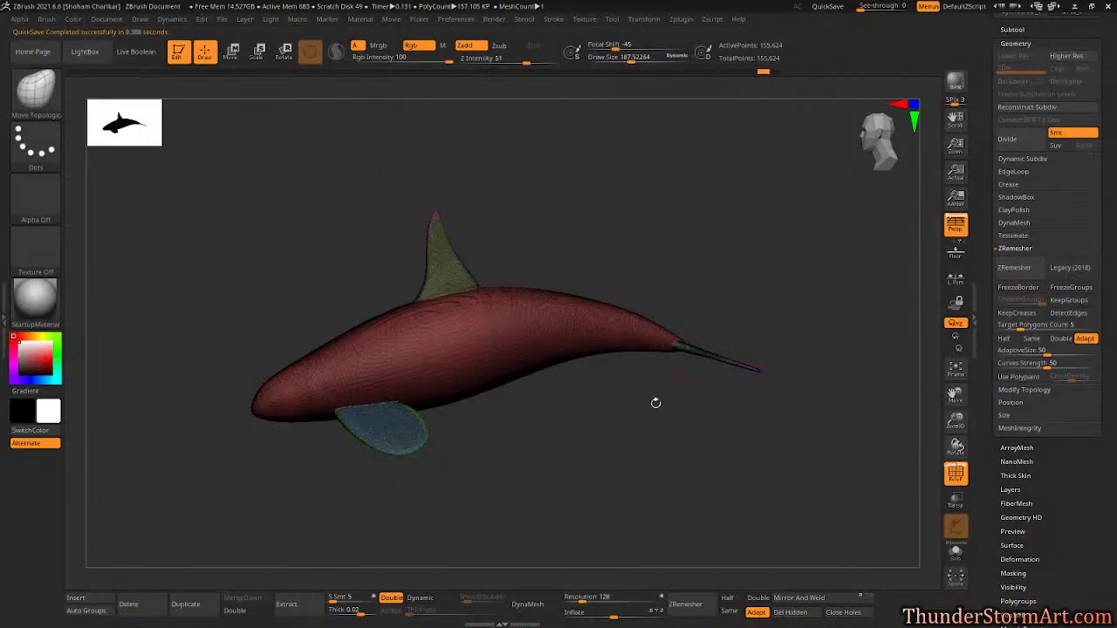
pyautogui.moveTo(609, 441); pyautogui.dragTo(623, 427)
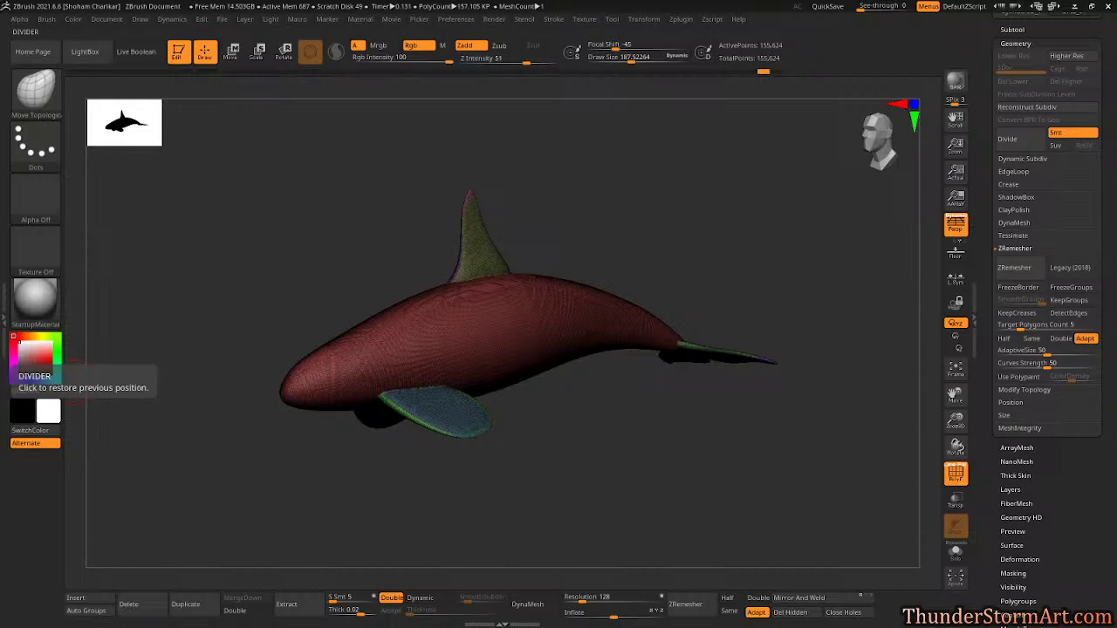
pyautogui.moveTo(643, 429)
pyautogui.mouseDown()
pyautogui.moveTo(623, 463)
pyautogui.moveTo(631, 445)
pyautogui.moveTo(636, 459)
pyautogui.moveTo(631, 444)
pyautogui.mouseUp()
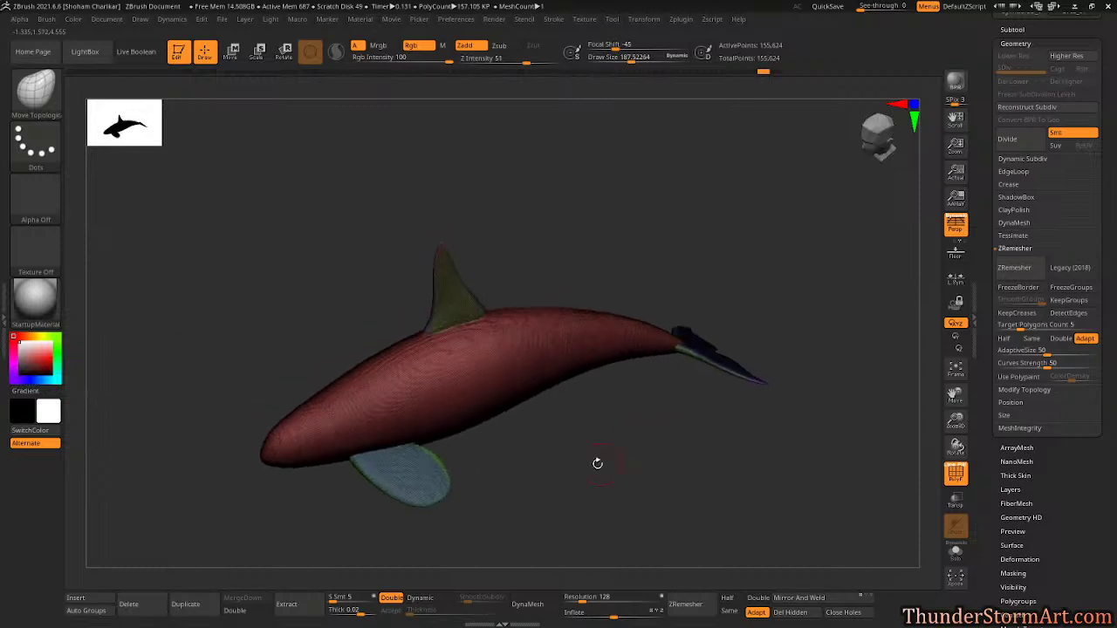
pyautogui.click(1015, 224)
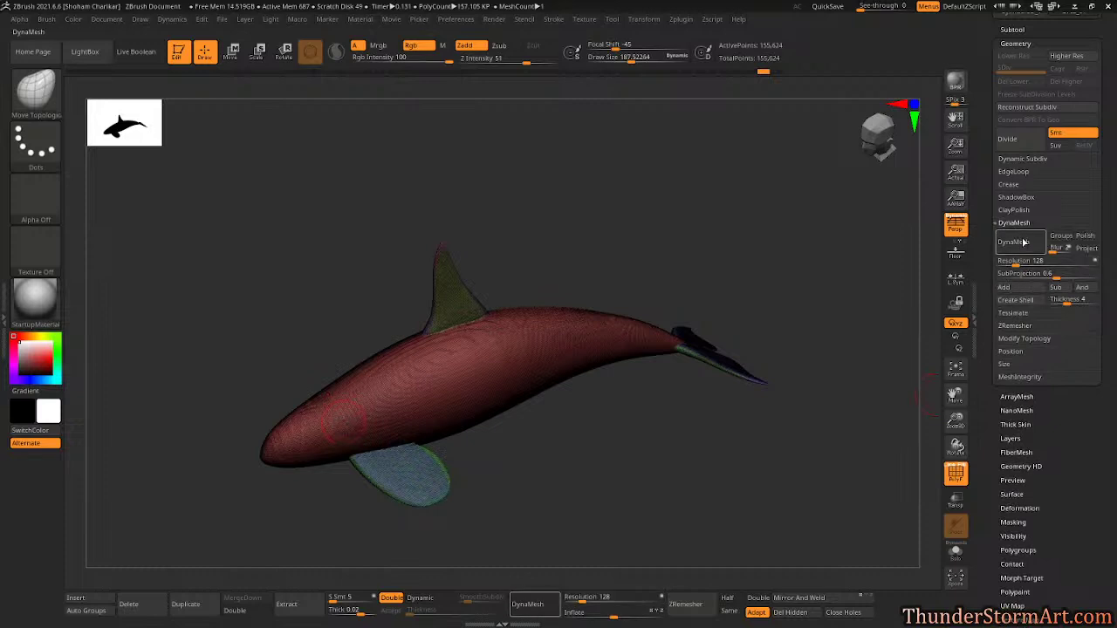
pyautogui.click(1015, 224)
pyautogui.click(1014, 236)
pyautogui.moveTo(782, 433); pyautogui.dragTo(760, 399)
pyautogui.click(1013, 236)
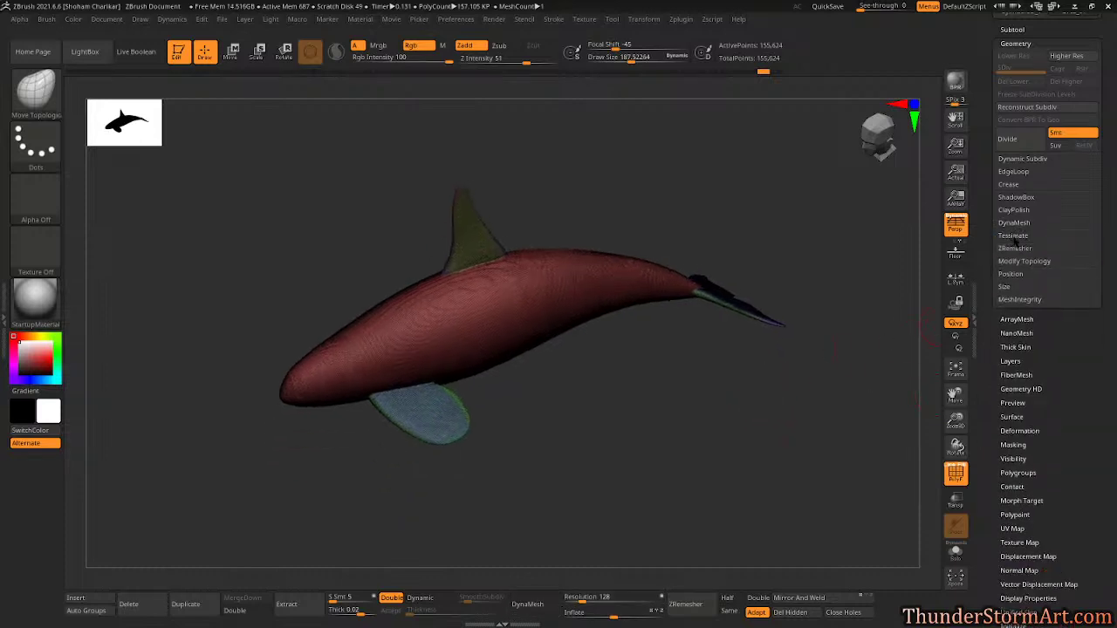
pyautogui.click(1017, 250)
# Hide the polyframe and run ZRemesher on the orca with the Half polygon count option enabled.
pyautogui.keyDown('alt'); pyautogui.moveTo(671, 384); pyautogui.dragTo(683, 408); pyautogui.keyUp('alt')
pyautogui.press('shift')
pyautogui.hotkey('shift', 'f')
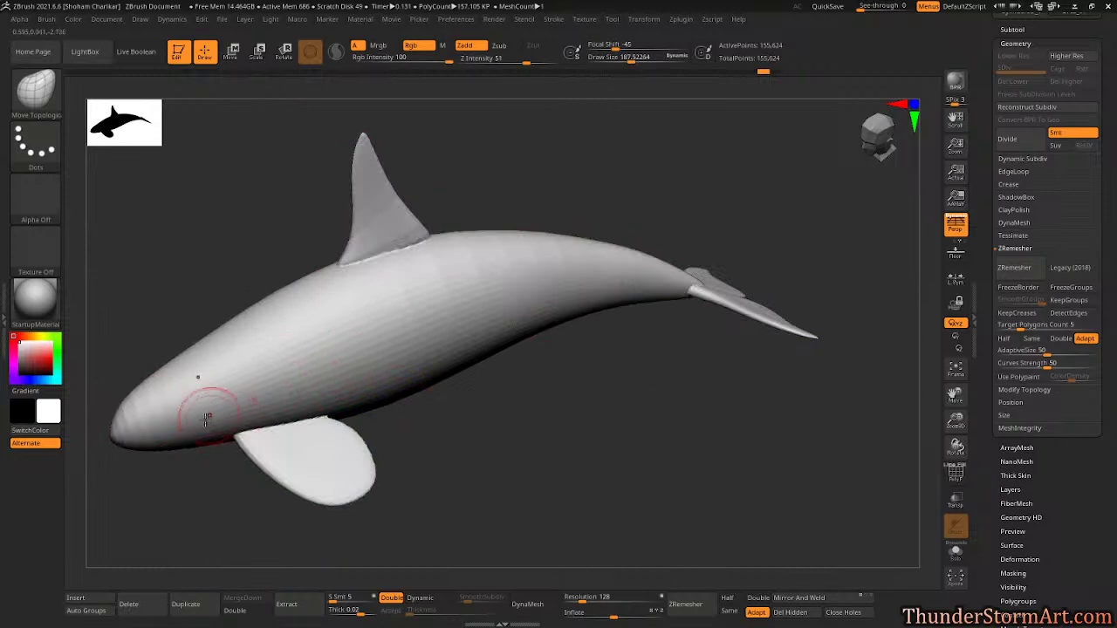
pyautogui.moveTo(661, 381); pyautogui.dragTo(642, 435)
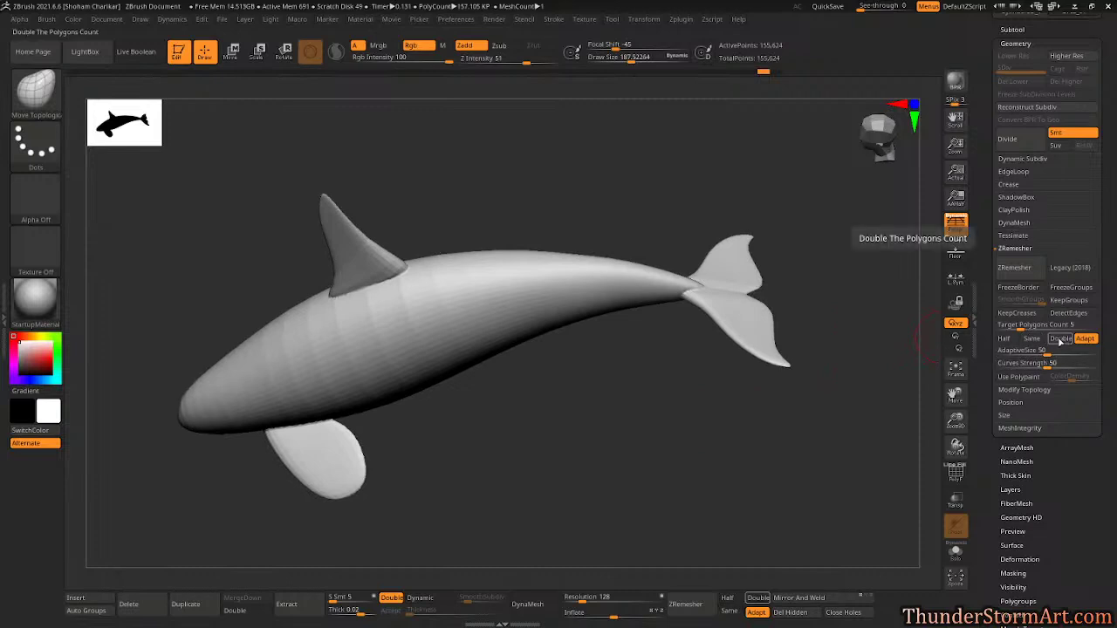
pyautogui.click(1004, 338)
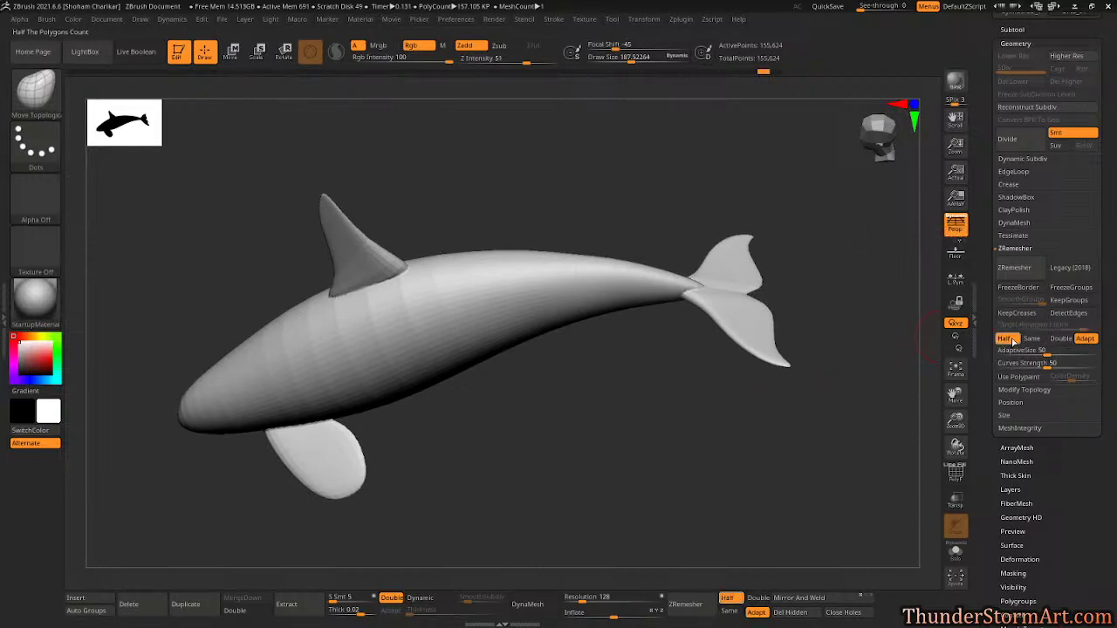
pyautogui.click(1014, 268)
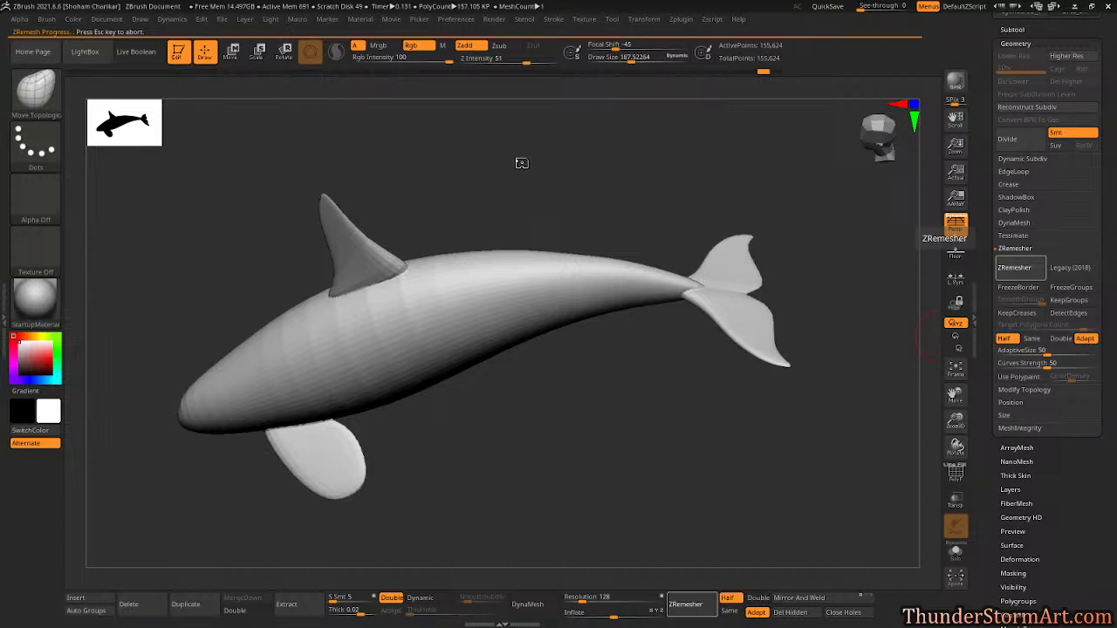
pyautogui.click(522, 161)
# Show the polyframe and compare the pectoral fin's topology before and after ZRemesher using the undo history.
pyautogui.moveTo(580, 396); pyautogui.dragTo(786, 118)
pyautogui.hotkey('shift', 'f')
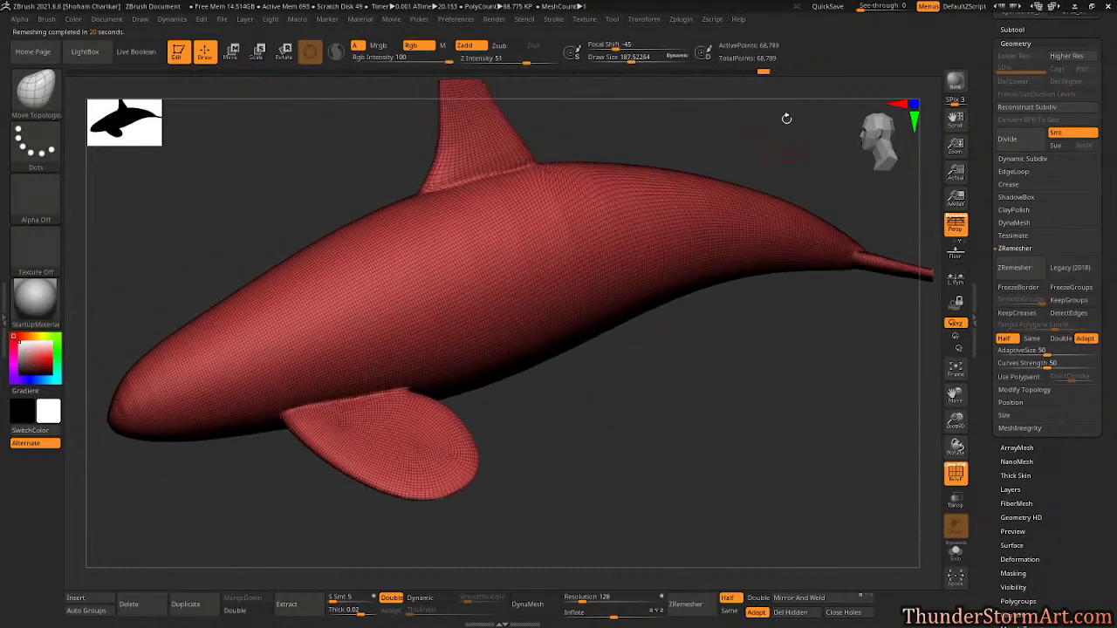
pyautogui.click(763, 73)
pyautogui.click(764, 74)
pyautogui.hotkey('ctrl', 'z')
pyautogui.hotkey('ctrl', 'shift', 'z')
pyautogui.keyDown('alt'); pyautogui.moveTo(583, 286); pyautogui.dragTo(750, 158, button='right'); pyautogui.keyUp('alt')
pyautogui.keyDown('ctrl'); pyautogui.moveTo(543, 244); pyautogui.dragTo(621, 210, button='right'); pyautogui.keyUp('ctrl')
pyautogui.moveTo(621, 212); pyautogui.dragTo(307, 353)
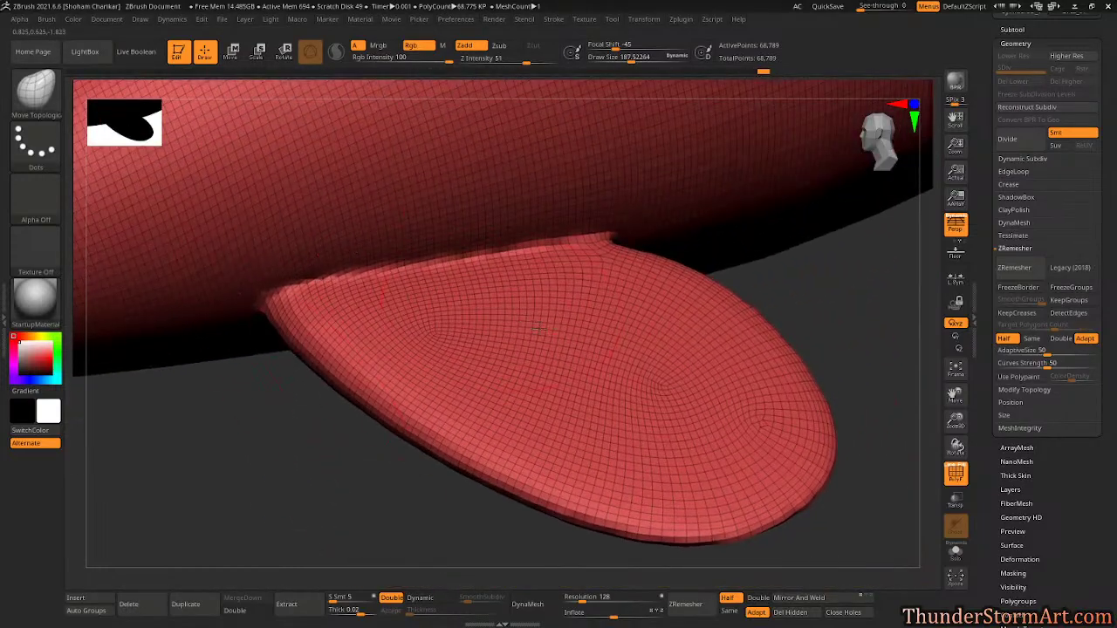
pyautogui.moveTo(533, 323); pyautogui.dragTo(733, 97)
pyautogui.click(752, 74)
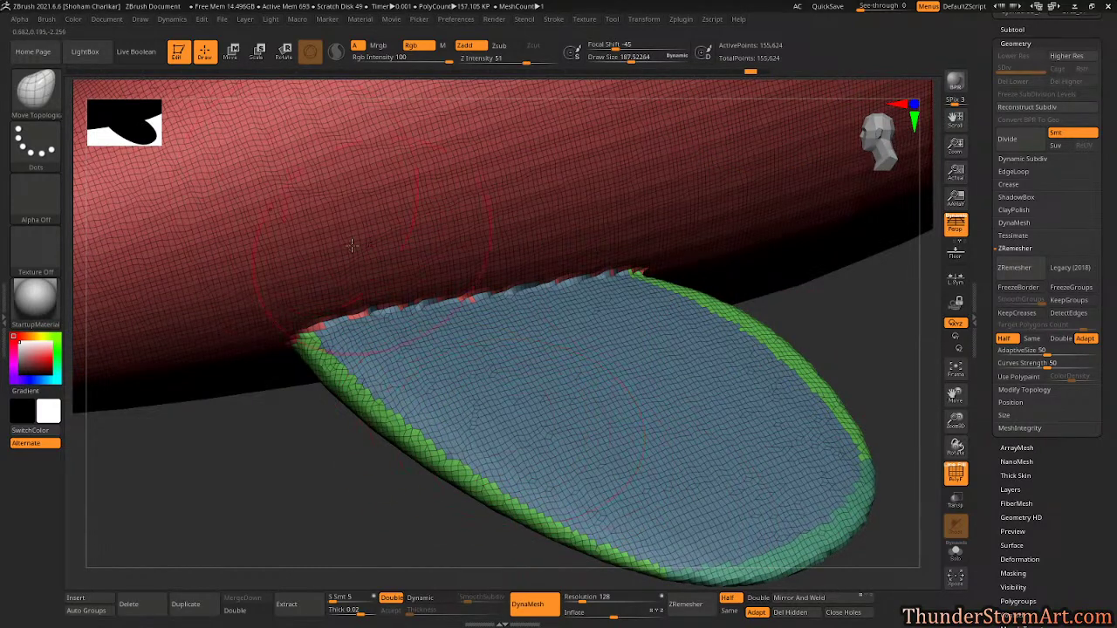
pyautogui.click(767, 73)
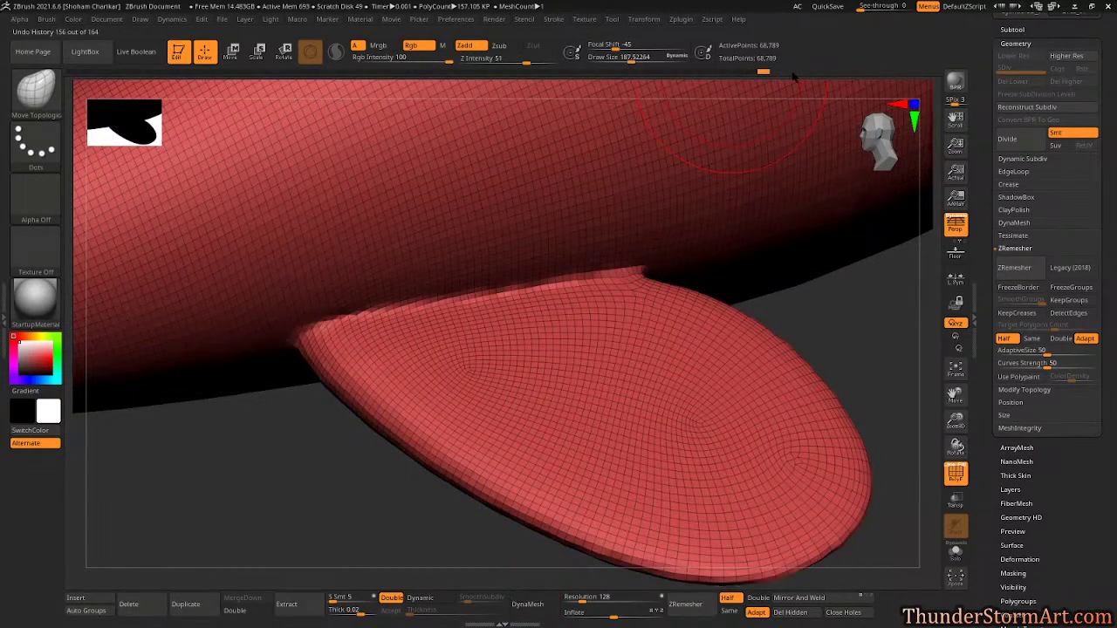
# Examine the remeshed edge flow around the dorsal fin's base and along the orca's back and head.
pyautogui.keyDown('ctrl'); pyautogui.moveTo(766, 280); pyautogui.dragTo(429, 308, button='right'); pyautogui.keyUp('ctrl')
pyautogui.moveTo(742, 206); pyautogui.dragTo(464, 247, button='right')
pyautogui.moveTo(690, 286); pyautogui.dragTo(641, 392, button='right')
pyautogui.keyDown('ctrl'); pyautogui.moveTo(819, 405); pyautogui.dragTo(815, 450, button='right'); pyautogui.keyUp('ctrl')
pyautogui.moveTo(571, 436); pyautogui.dragTo(467, 459, button='right')
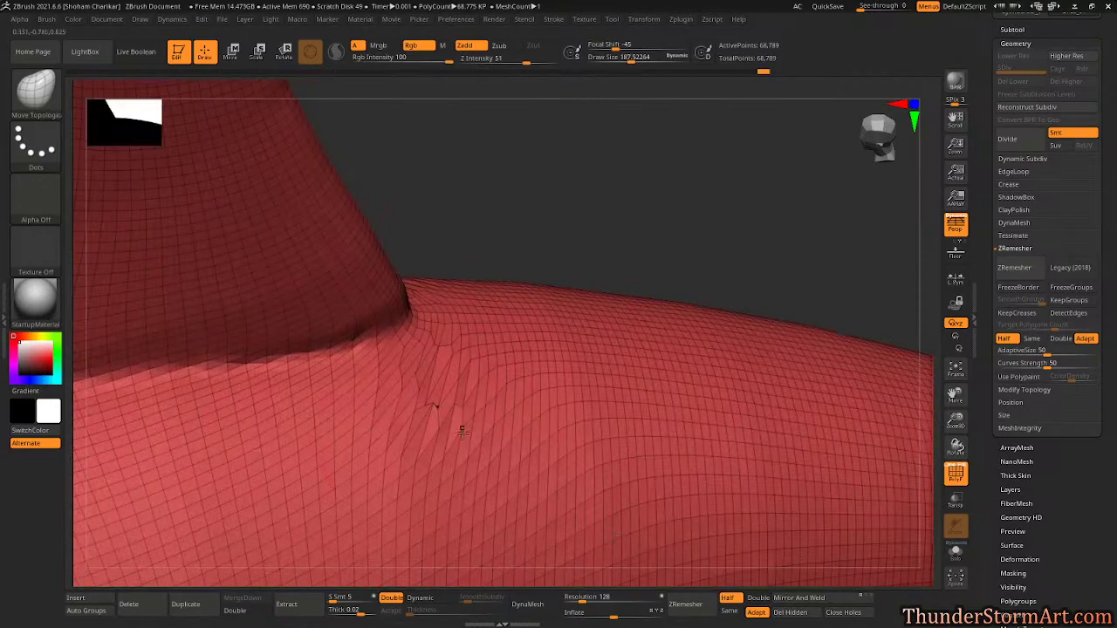
pyautogui.moveTo(482, 402); pyautogui.dragTo(471, 519, button='right')
pyautogui.keyDown('ctrl'); pyautogui.moveTo(594, 402); pyautogui.dragTo(585, 330, button='right'); pyautogui.keyUp('ctrl')
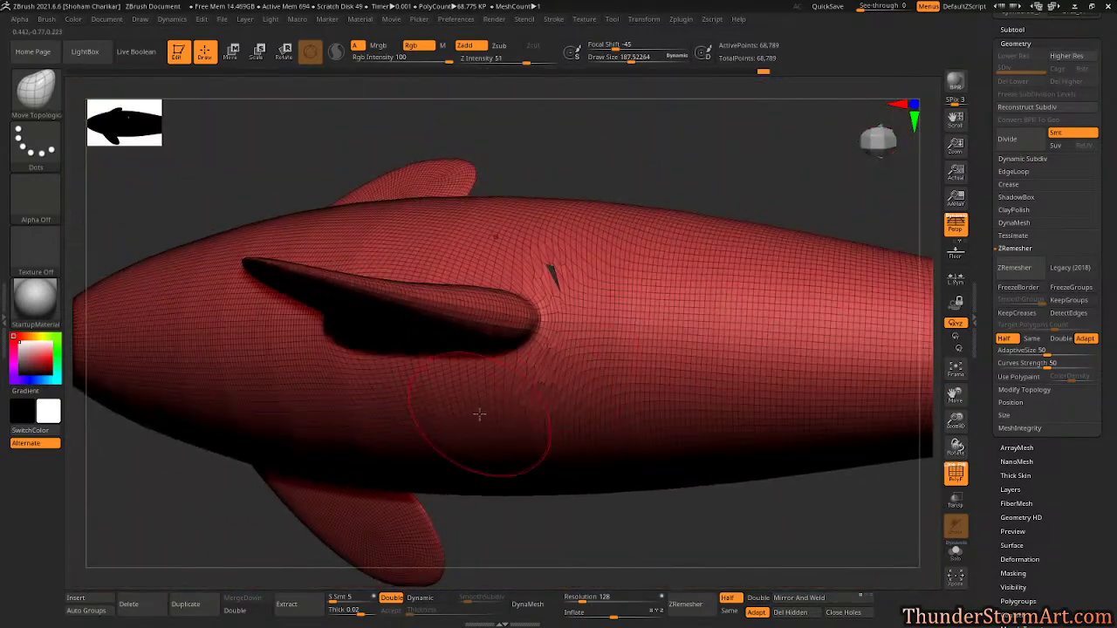
pyautogui.moveTo(515, 413); pyautogui.dragTo(379, 354, button='right')
pyautogui.moveTo(459, 354); pyautogui.dragTo(371, 270, button='right')
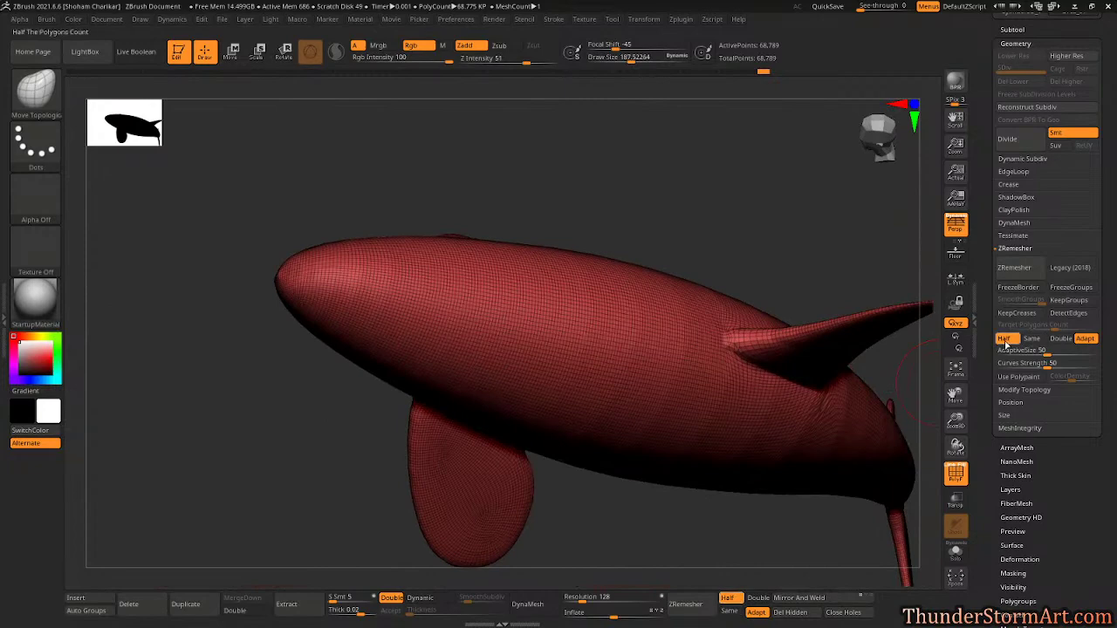
# Run ZRemesher on the orca again with Half enabled and check the dorsal fin area with and without the polyframe.
pyautogui.moveTo(688, 412); pyautogui.dragTo(496, 427, button='right')
pyautogui.click(1015, 268)
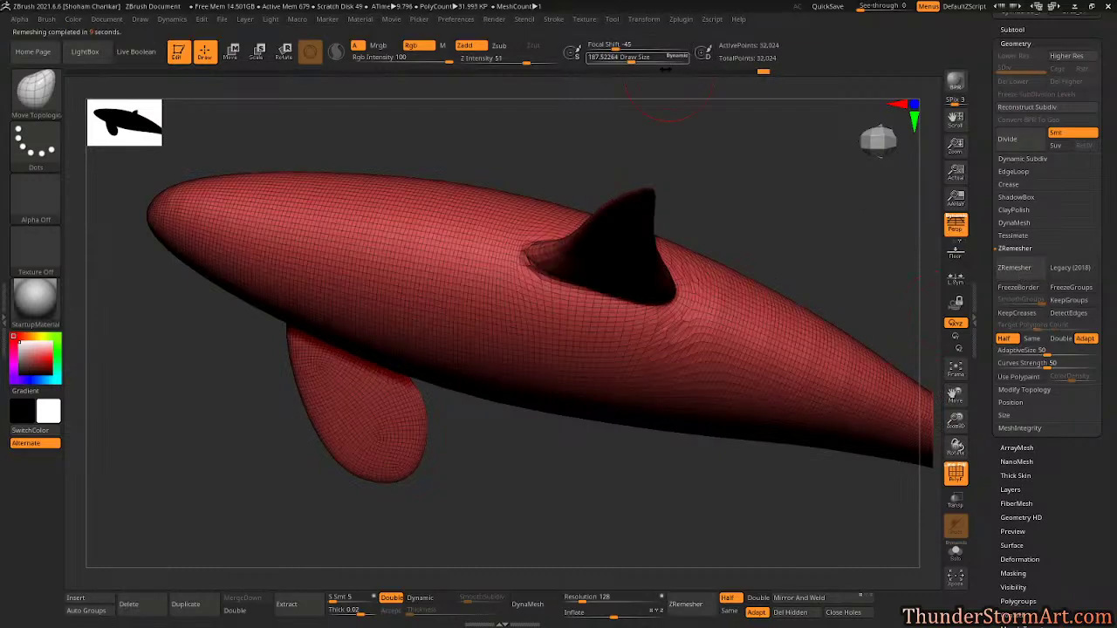
pyautogui.moveTo(705, 376); pyautogui.dragTo(660, 315, button='right')
pyautogui.moveTo(806, 276)
pyautogui.mouseDown(button='right')
pyautogui.moveTo(800, 260)
pyautogui.moveTo(834, 298)
pyautogui.moveTo(593, 215)
pyautogui.moveTo(726, 329)
pyautogui.moveTo(764, 333)
pyautogui.moveTo(609, 257)
pyautogui.moveTo(726, 245)
pyautogui.moveTo(686, 247)
pyautogui.mouseUp(button='right')
pyautogui.press('shift')
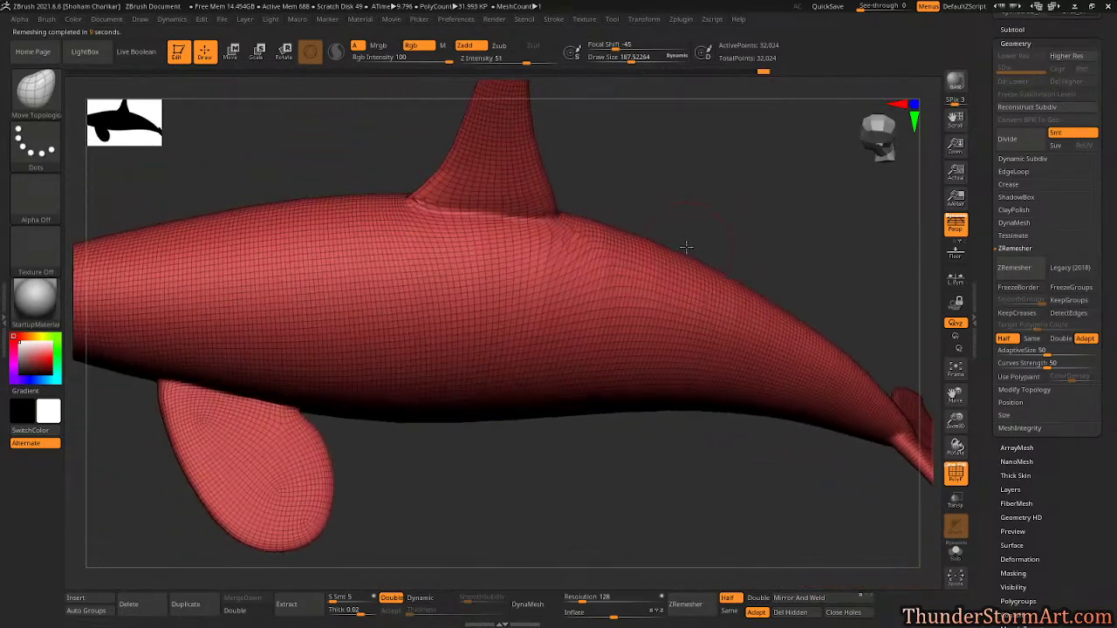
pyautogui.hotkey('shift', 'f')
pyautogui.moveTo(730, 205)
pyautogui.mouseDown(button='right')
pyautogui.moveTo(706, 309)
pyautogui.moveTo(718, 320)
pyautogui.moveTo(678, 317)
pyautogui.moveTo(673, 341)
pyautogui.moveTo(584, 287)
pyautogui.mouseUp(button='right')
pyautogui.hotkey('shift', 'f')
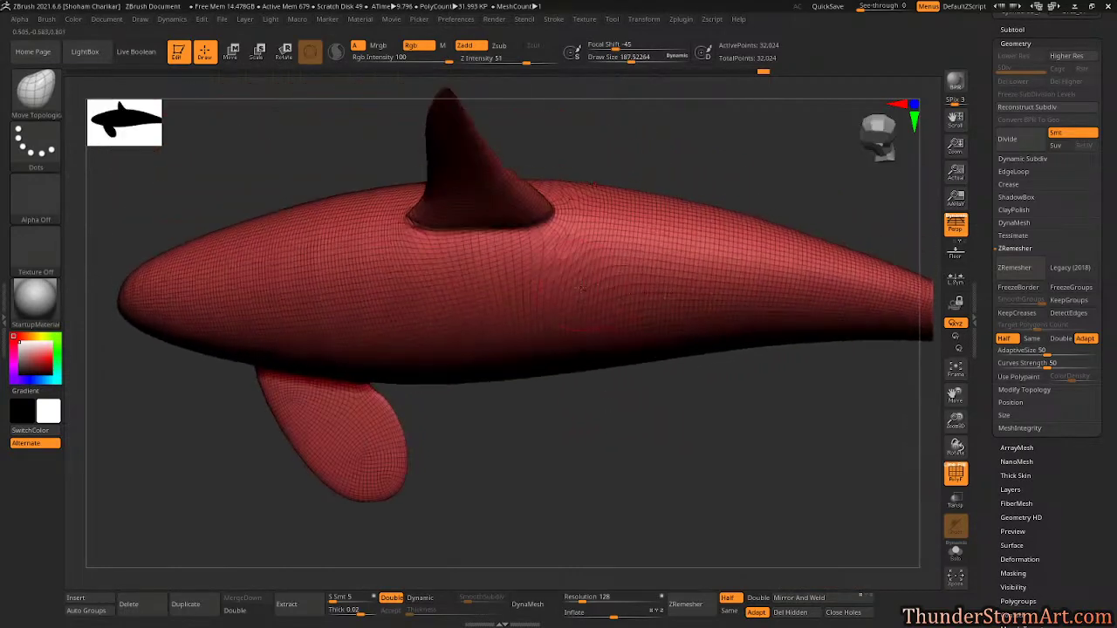
# Reduce the orca's mesh again by running ZRemesher with the Half polygon count option.
pyautogui.moveTo(507, 395); pyautogui.dragTo(583, 364, button='right')
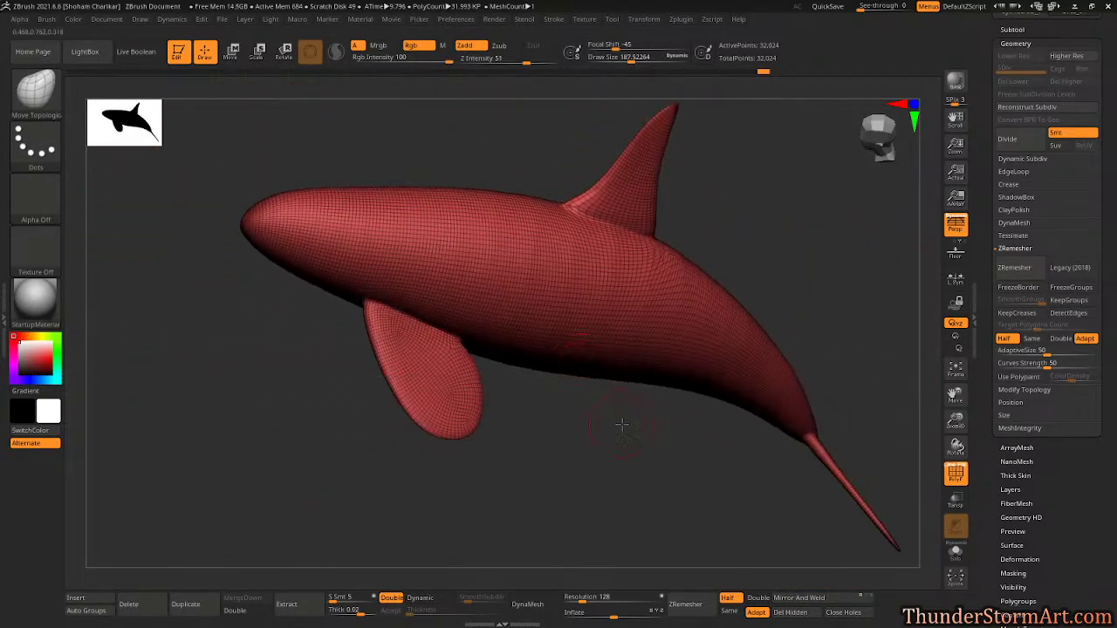
pyautogui.moveTo(623, 423); pyautogui.dragTo(614, 443, button='right')
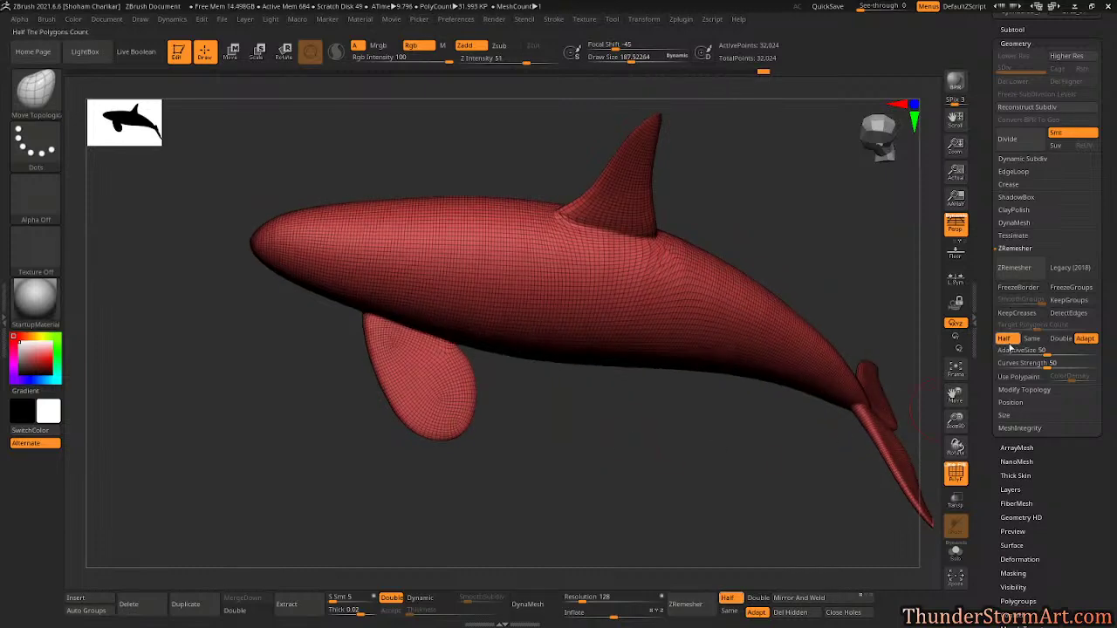
pyautogui.click(1014, 268)
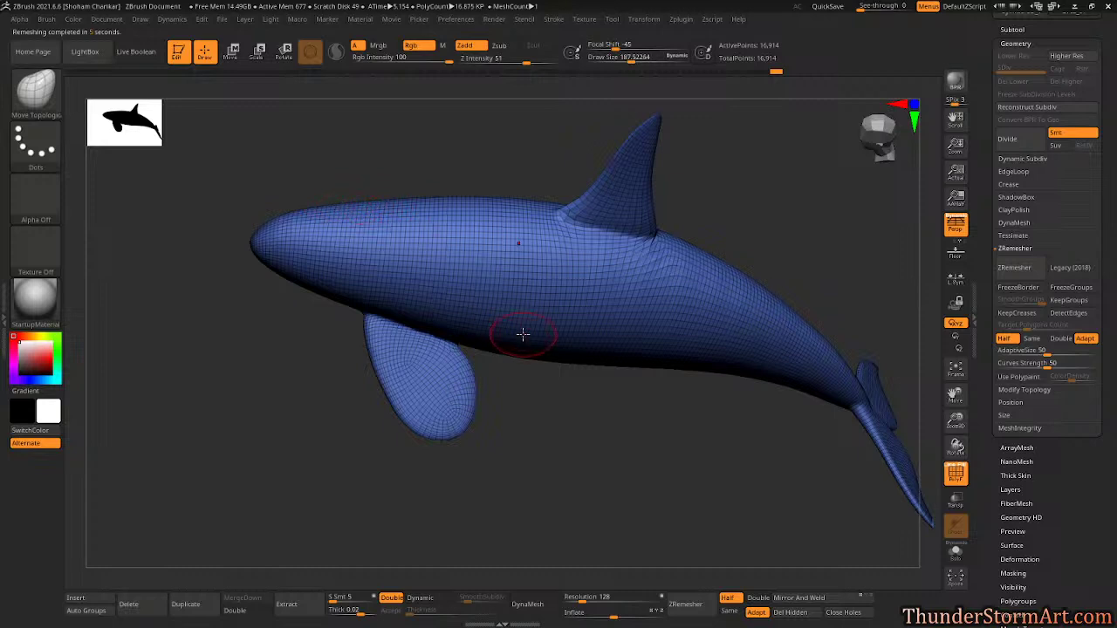
# Run ZRemesher at Half with Legacy (2018) enabled and examine the new topology around the tail flukes.
pyautogui.moveTo(622, 393); pyautogui.dragTo(640, 324)
pyautogui.moveTo(690, 380); pyautogui.dragTo(751, 436)
pyautogui.click(1017, 269)
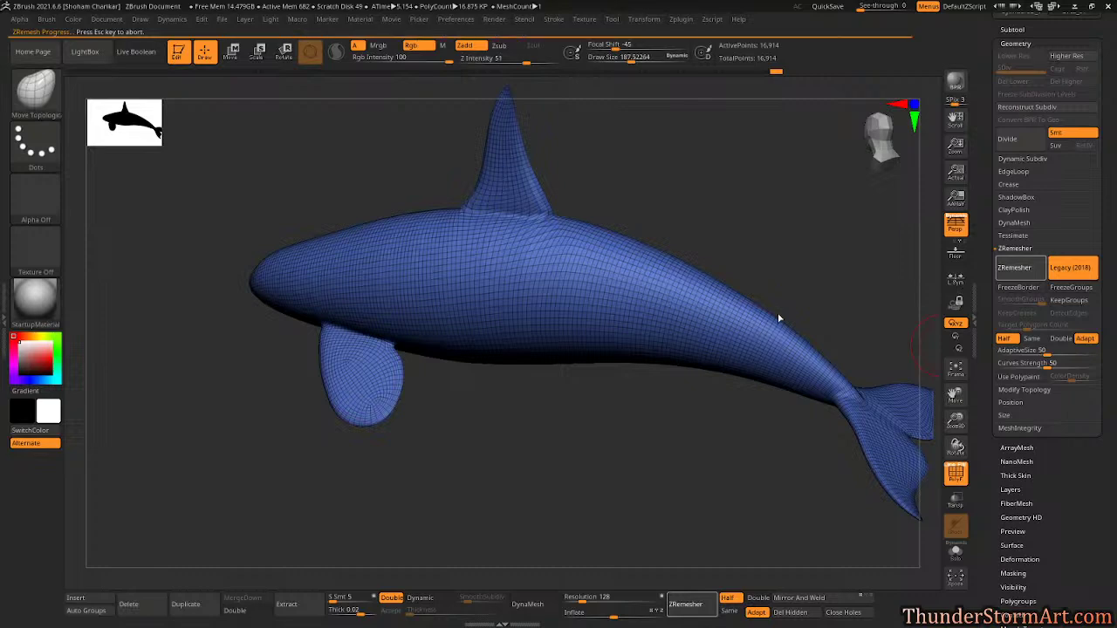
pyautogui.moveTo(776, 314); pyautogui.dragTo(668, 180)
pyautogui.moveTo(780, 212); pyautogui.dragTo(823, 225)
pyautogui.keyDown('alt'); pyautogui.moveTo(823, 225); pyautogui.dragTo(596, 134); pyautogui.keyUp('alt')
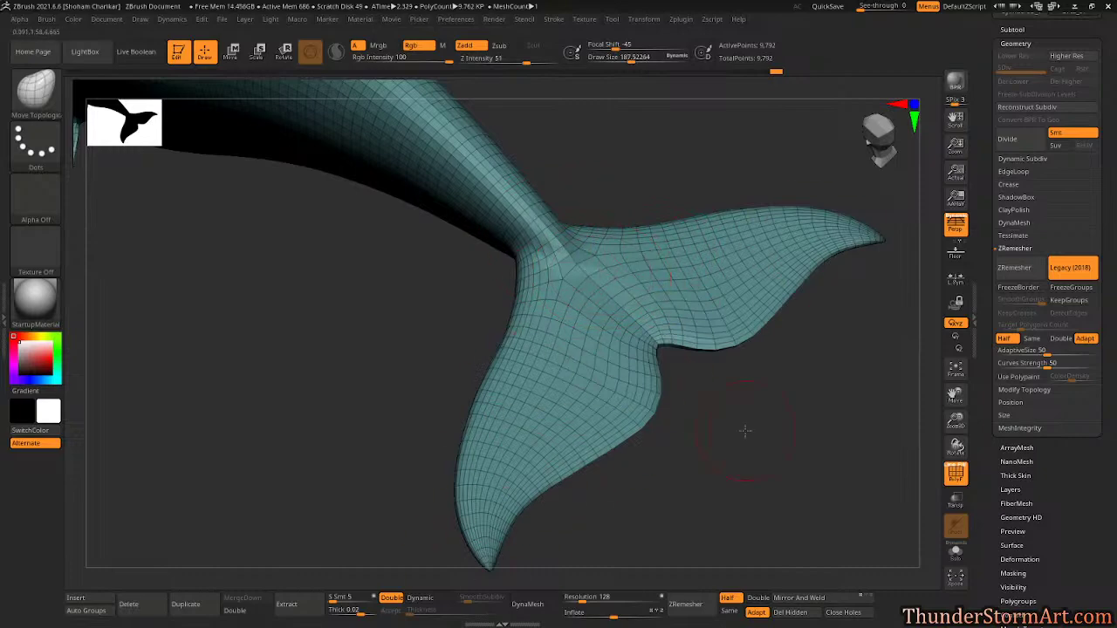
pyautogui.keyDown('alt'); pyautogui.moveTo(743, 428); pyautogui.dragTo(661, 401); pyautogui.keyUp('alt')
pyautogui.keyDown('alt'); pyautogui.moveTo(366, 297); pyautogui.dragTo(593, 398); pyautogui.keyUp('alt')
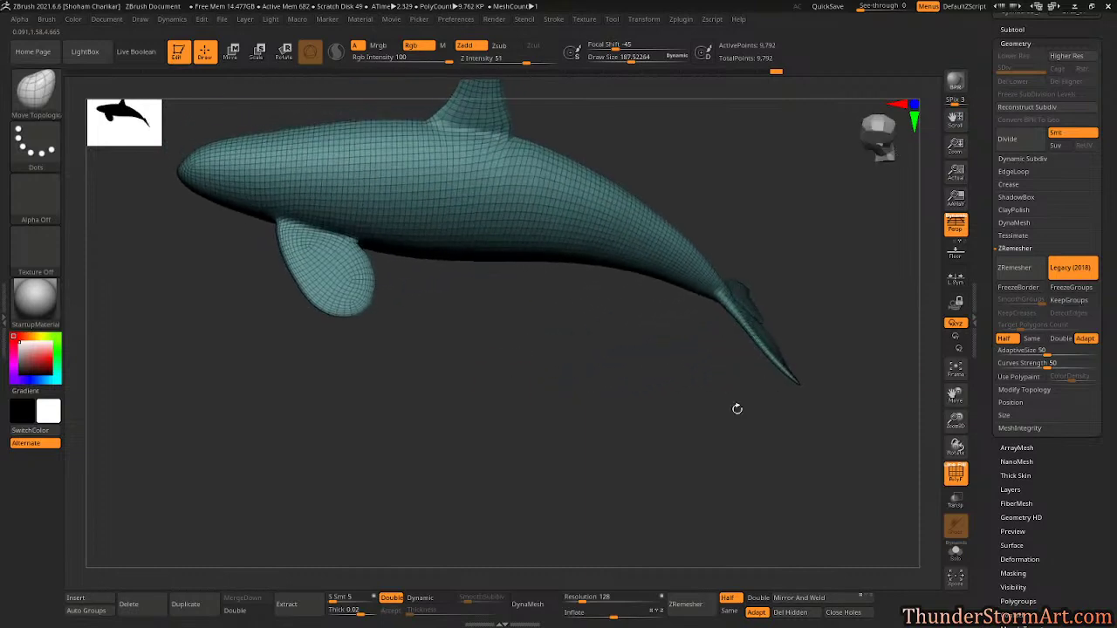
# Try another Half ZRemesher pass on the orca with Legacy (2018) disabled and undo it.
pyautogui.click(1067, 269)
pyautogui.click(1018, 268)
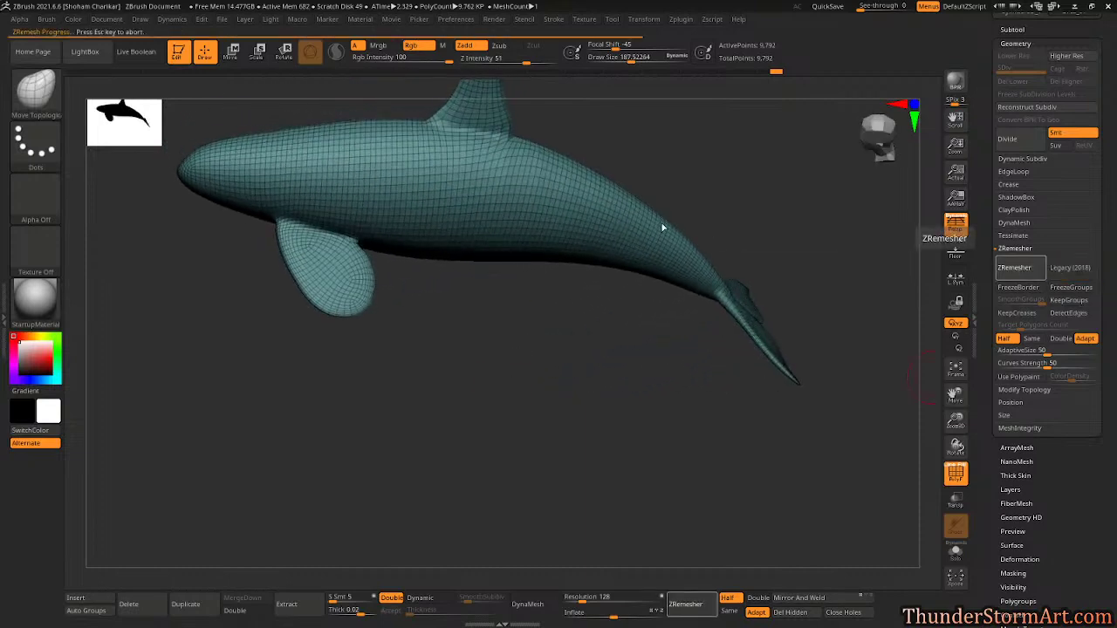
pyautogui.moveTo(726, 174); pyautogui.dragTo(524, 127)
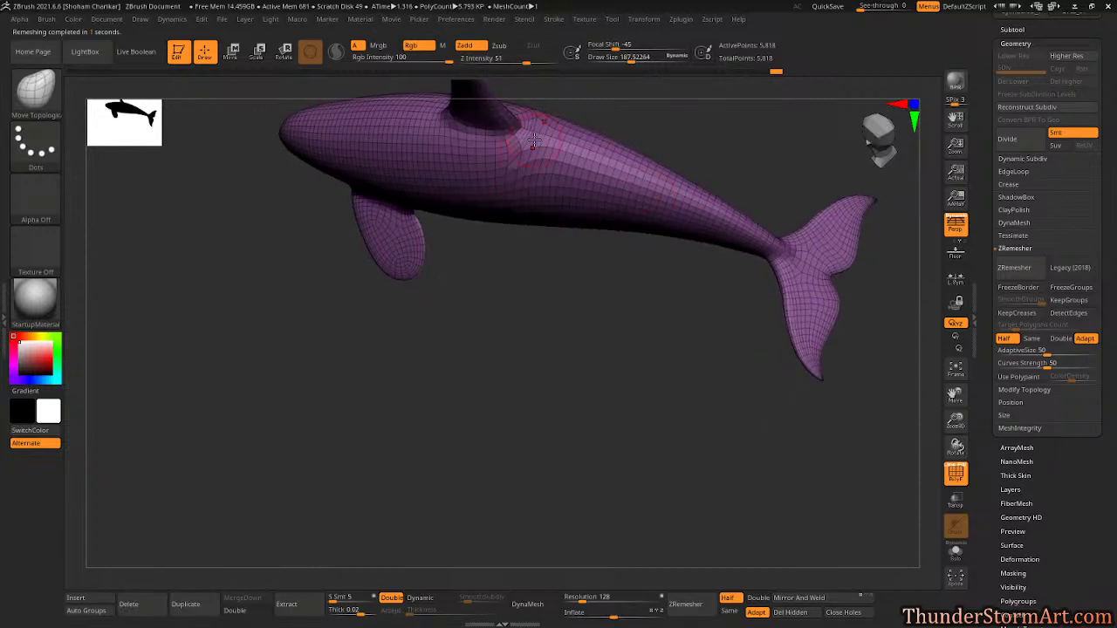
pyautogui.hotkey('ctrl', 'z')
# Hide the polyframe, then try the Relax deformation on the whole orca and undo it.
pyautogui.moveTo(584, 337)
pyautogui.mouseDown()
pyautogui.moveTo(602, 337)
pyautogui.moveTo(605, 275)
pyautogui.moveTo(586, 369)
pyautogui.moveTo(603, 399)
pyautogui.moveTo(551, 411)
pyautogui.moveTo(596, 414)
pyautogui.moveTo(606, 428)
pyautogui.moveTo(564, 427)
pyautogui.moveTo(775, 456)
pyautogui.mouseUp()
pyautogui.hotkey('shift', 'f')
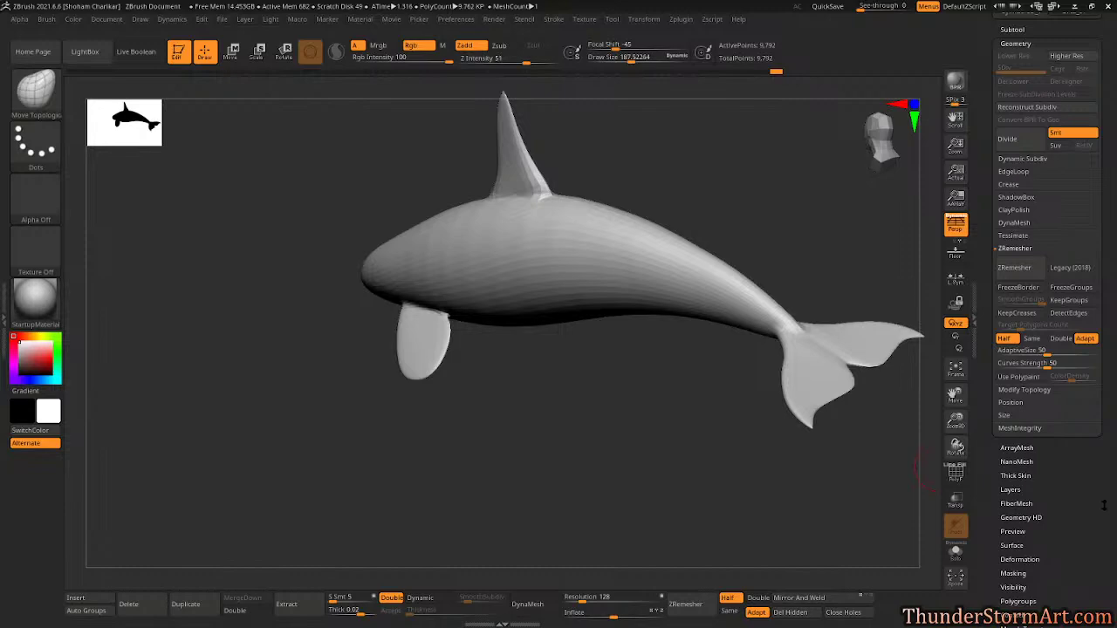
pyautogui.moveTo(1104, 504); pyautogui.dragTo(1100, 407)
pyautogui.moveTo(1102, 368); pyautogui.dragTo(1096, 401)
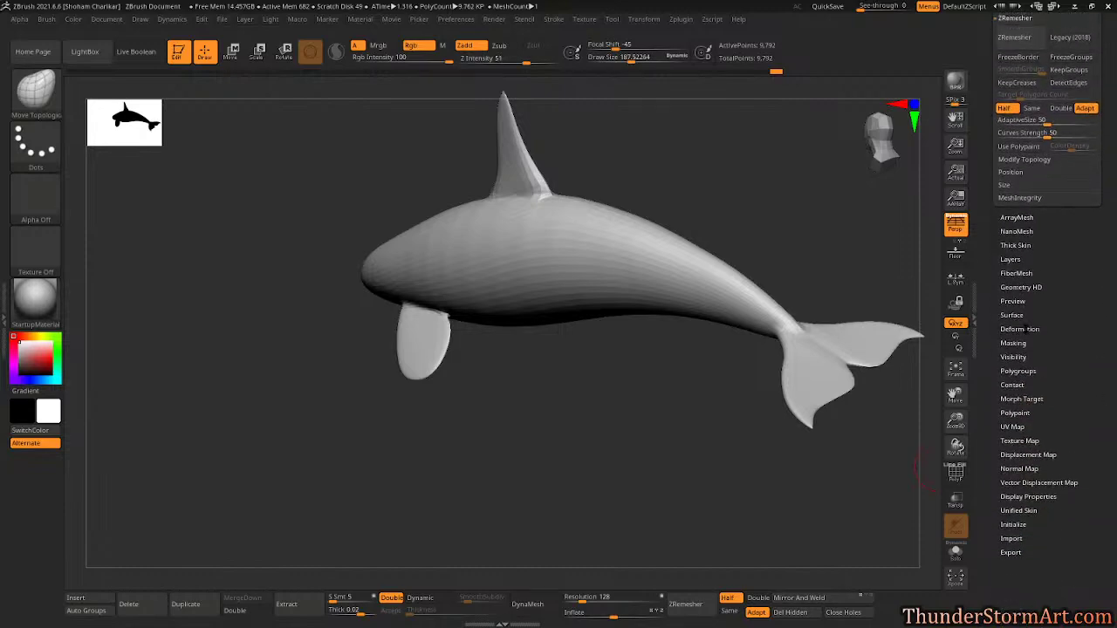
pyautogui.click(1027, 329)
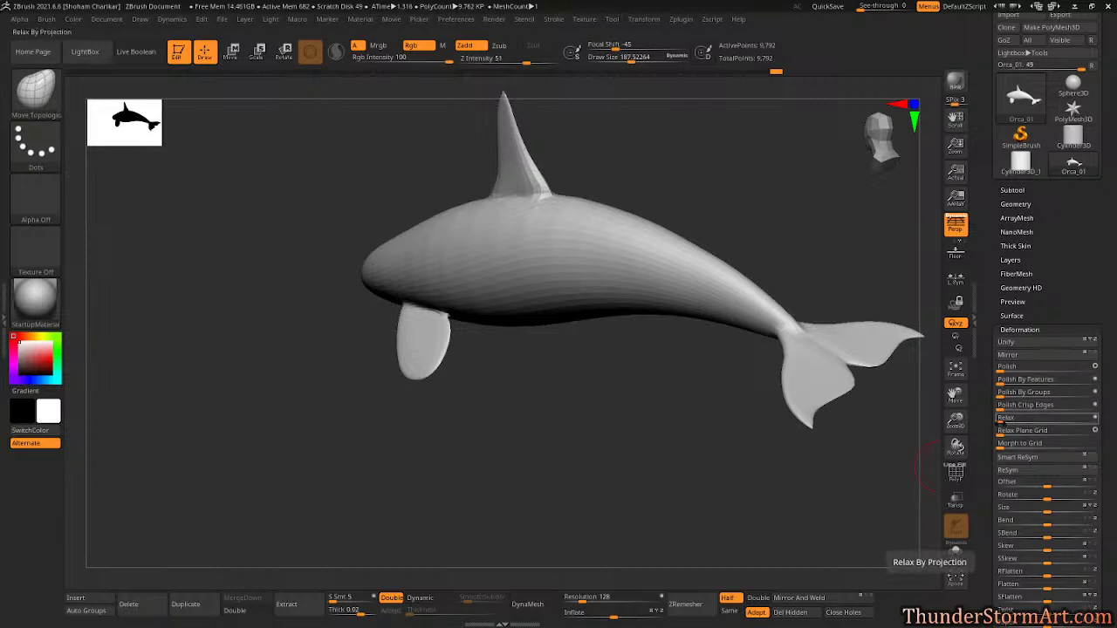
pyautogui.click(1004, 419)
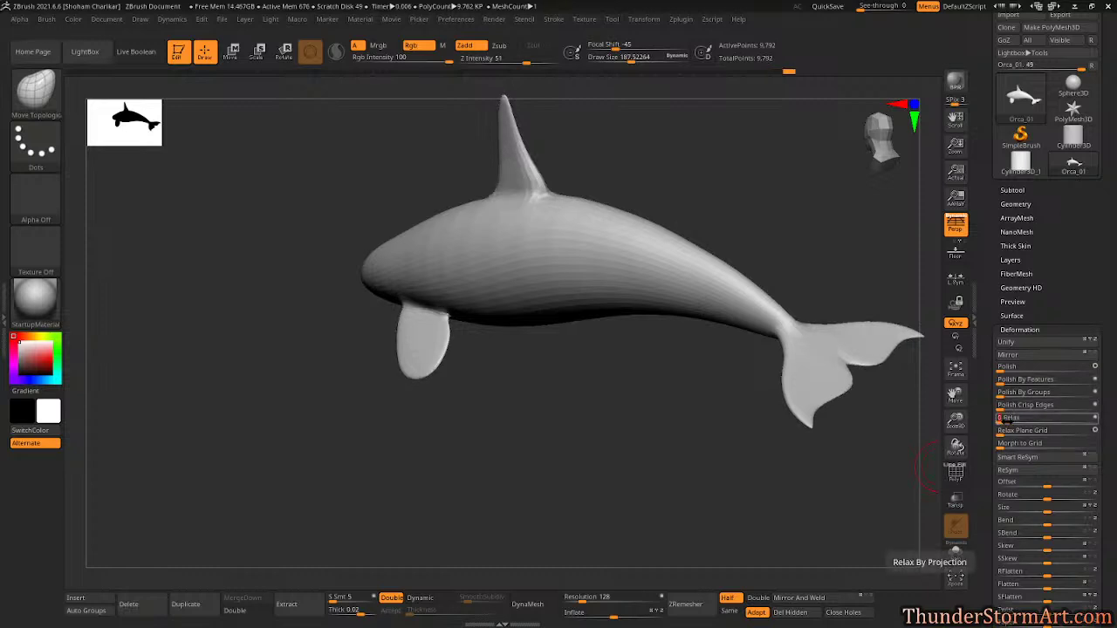
pyautogui.moveTo(602, 437)
pyautogui.mouseDown()
pyautogui.moveTo(599, 394)
pyautogui.moveTo(614, 388)
pyautogui.moveTo(595, 371)
pyautogui.moveTo(701, 441)
pyautogui.mouseUp()
pyautogui.press('ctrl')
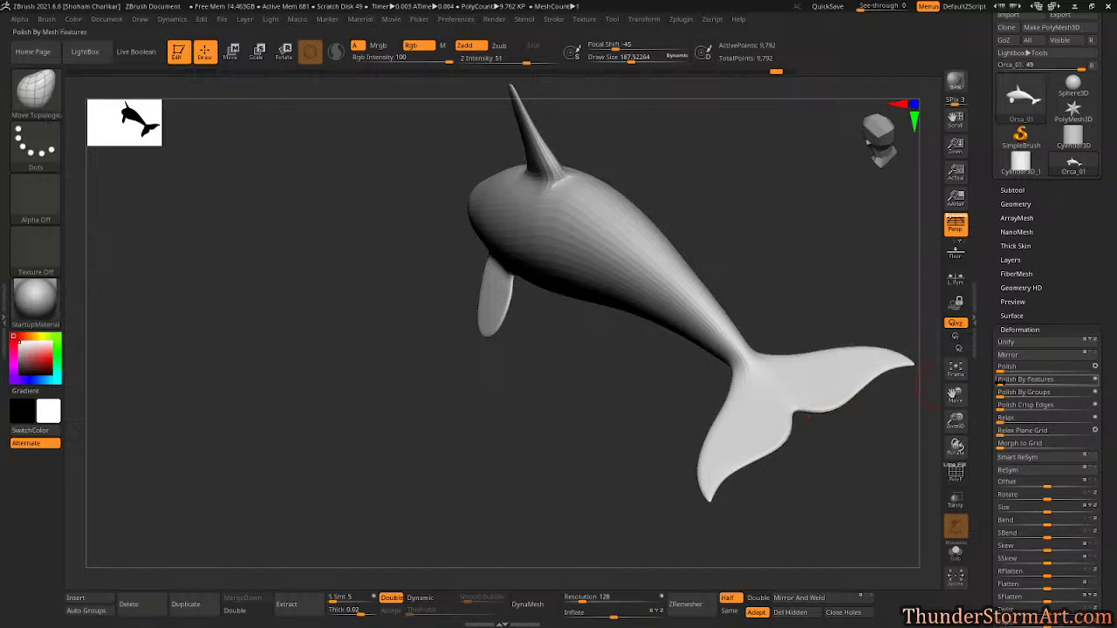
# Try a slight Smooth deformation on the whole orca and inspect the body from the side.
pyautogui.scroll(-5, 1048, 367)
pyautogui.scroll(-2, 1047, 349)
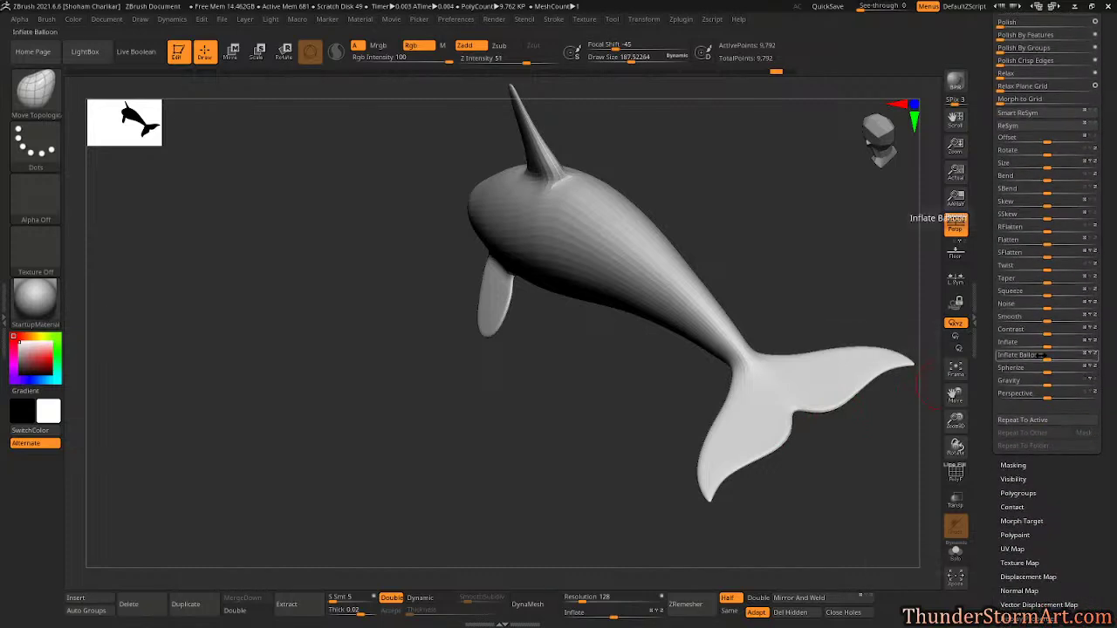
pyautogui.moveTo(1047, 321); pyautogui.dragTo(1055, 321)
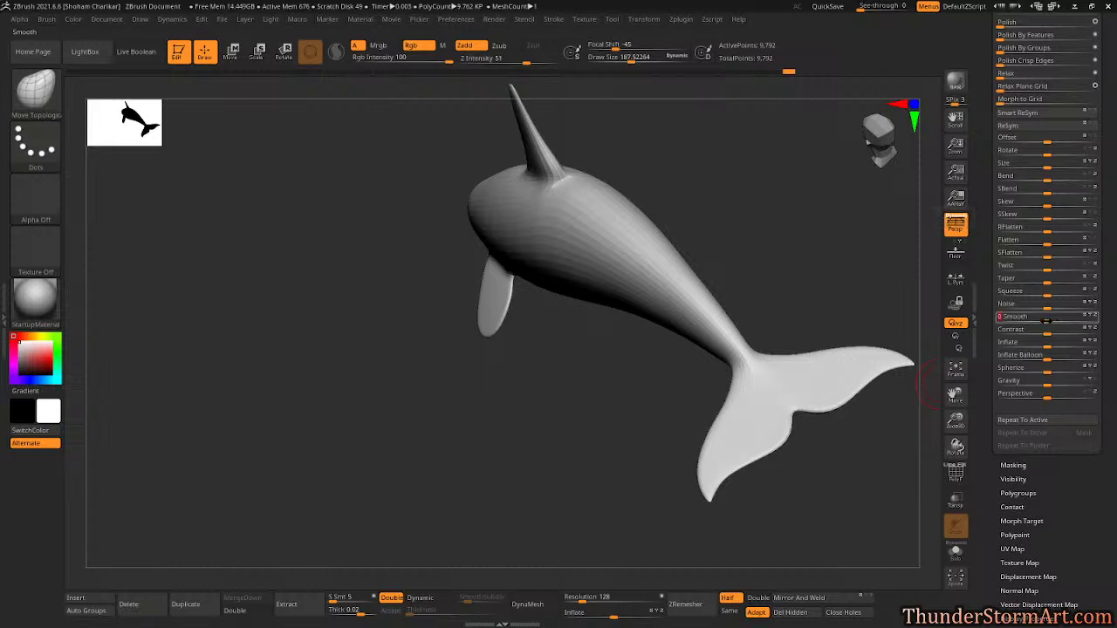
pyautogui.moveTo(654, 432); pyautogui.dragTo(704, 384)
pyautogui.keyDown('alt'); pyautogui.moveTo(730, 220); pyautogui.dragTo(722, 341); pyautogui.keyUp('alt')
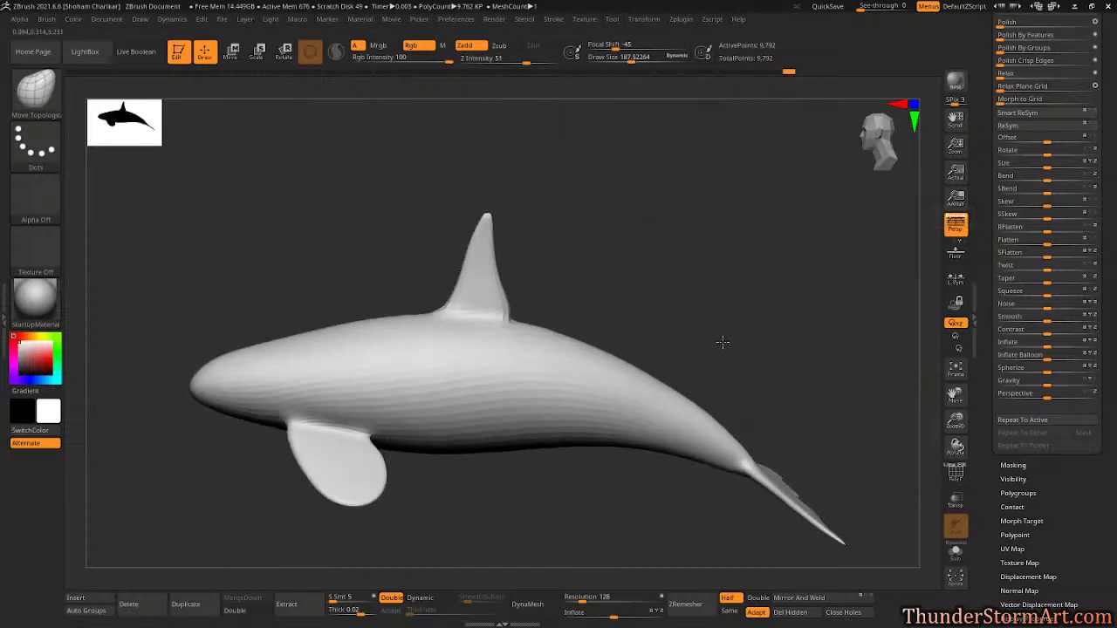
# Close the Deformation settings, expand the Geometry settings and smooth the rear base of the dorsal fin.
pyautogui.moveTo(1108, 155); pyautogui.dragTo(1111, 328)
pyautogui.click(1022, 333)
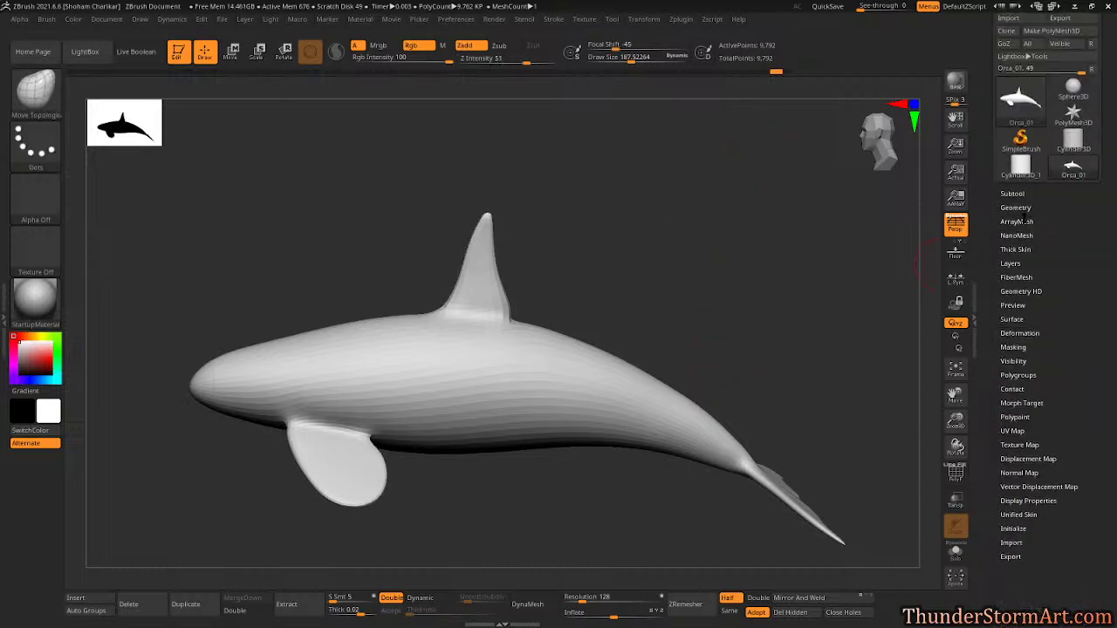
pyautogui.click(1016, 208)
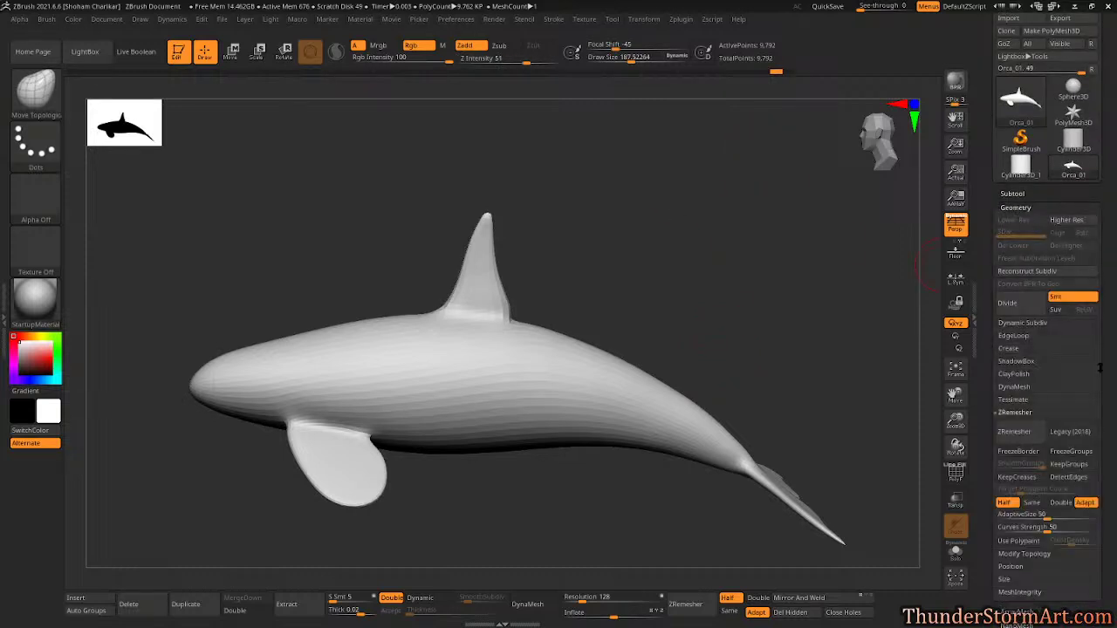
pyautogui.scroll(-3, 1097, 352)
pyautogui.moveTo(788, 302); pyautogui.dragTo(584, 324)
pyautogui.keyDown('shift'); pyautogui.moveTo(508, 317); pyautogui.dragTo(499, 318); pyautogui.keyUp('shift')
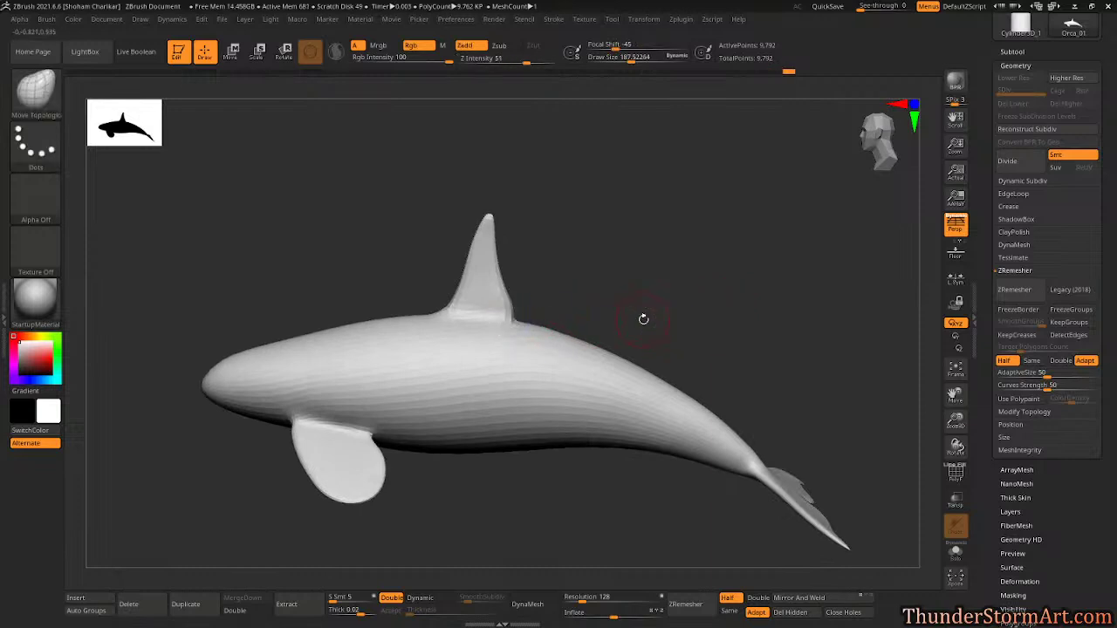
# Remesh the orca with ZRemesher, keeping the same polygon count.
pyautogui.moveTo(733, 241); pyautogui.dragTo(639, 252)
pyautogui.moveTo(706, 281); pyautogui.dragTo(779, 281)
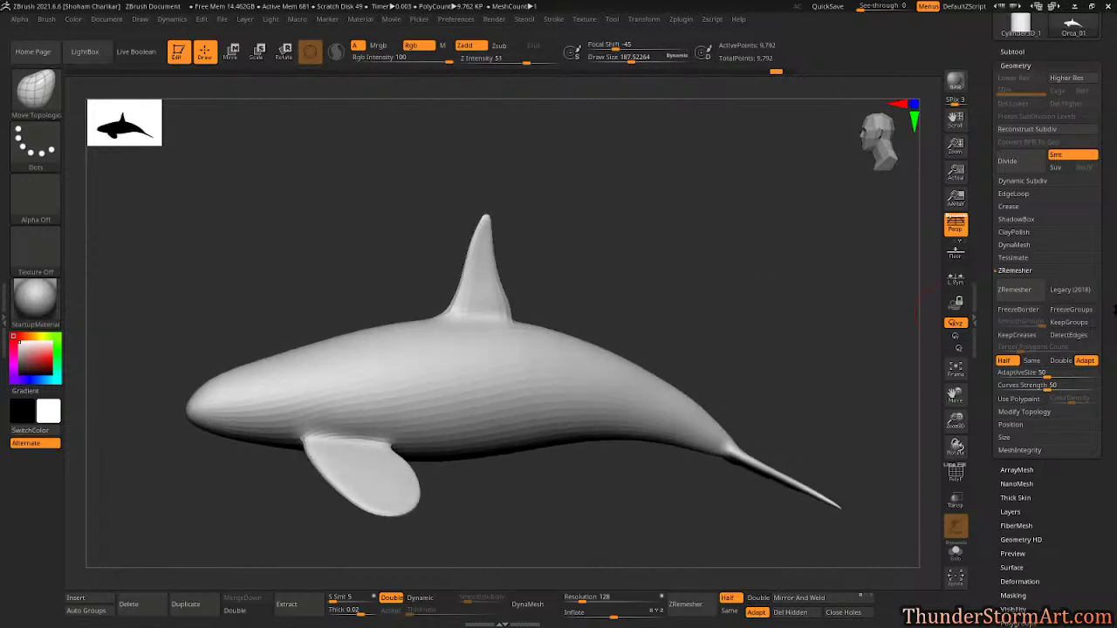
pyautogui.click(1032, 361)
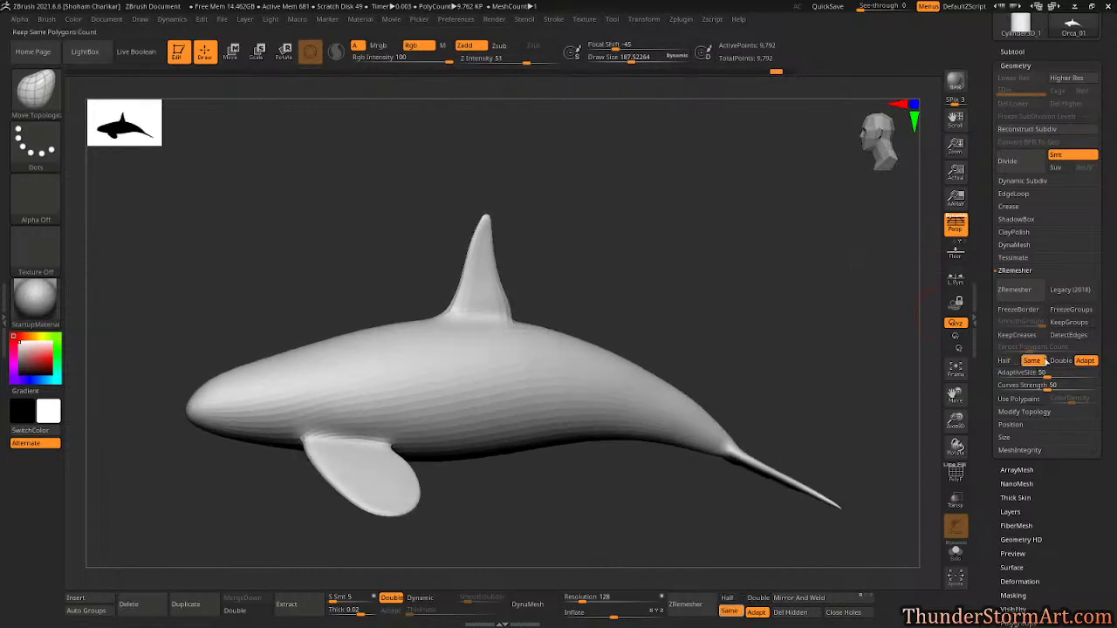
pyautogui.click(1018, 292)
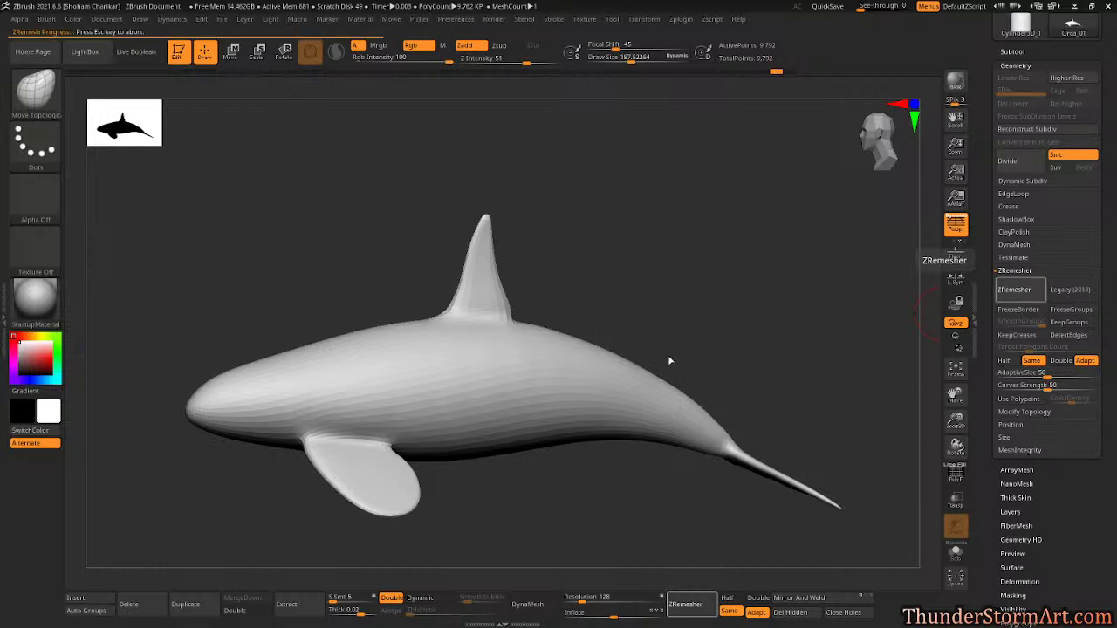
pyautogui.moveTo(701, 307)
pyautogui.mouseDown()
pyautogui.moveTo(657, 336)
pyautogui.moveTo(683, 317)
pyautogui.mouseUp()
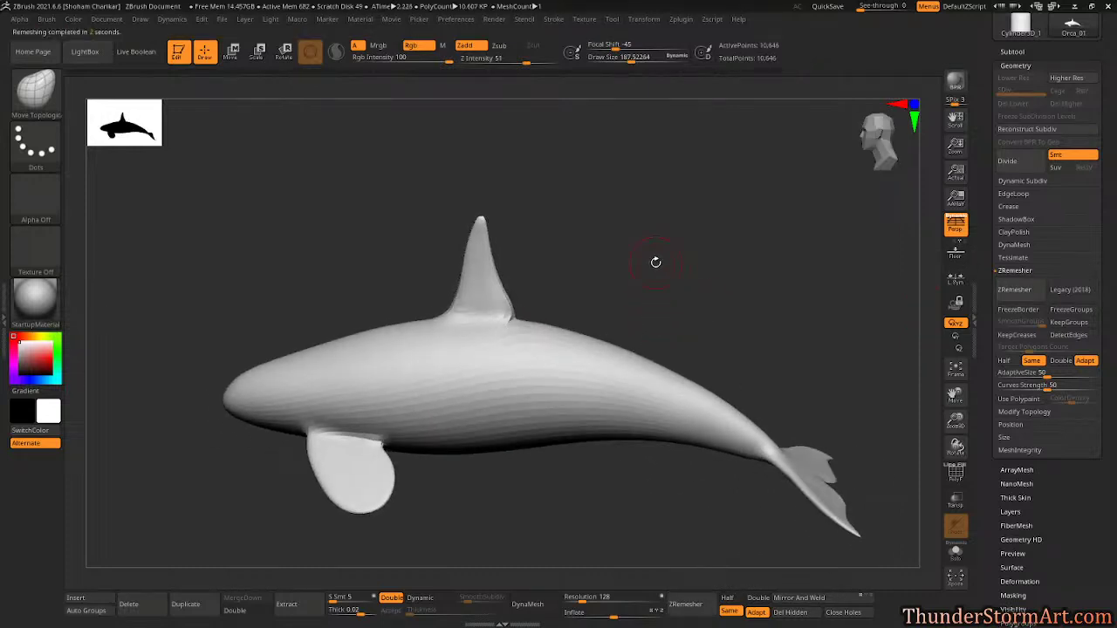
pyautogui.moveTo(657, 262); pyautogui.dragTo(635, 276)
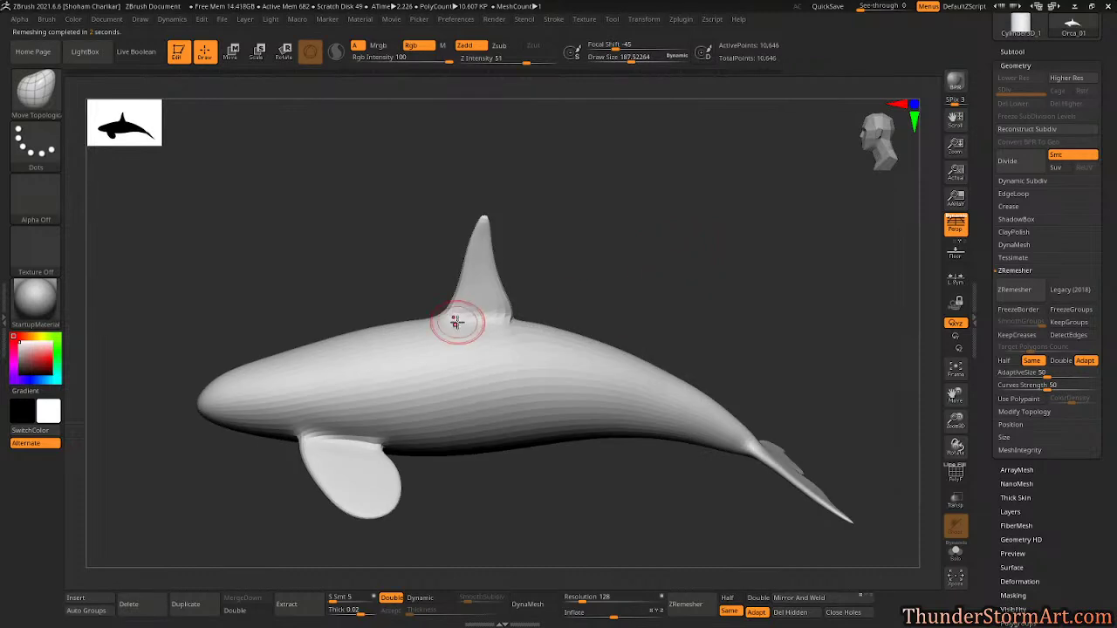
# Set See-through to 21 and bring the browser's "Type 2 Eastern North Atlantic" side-view orca reference up behind ZBrush.
pyautogui.moveTo(858, 7); pyautogui.dragTo(888, 7)
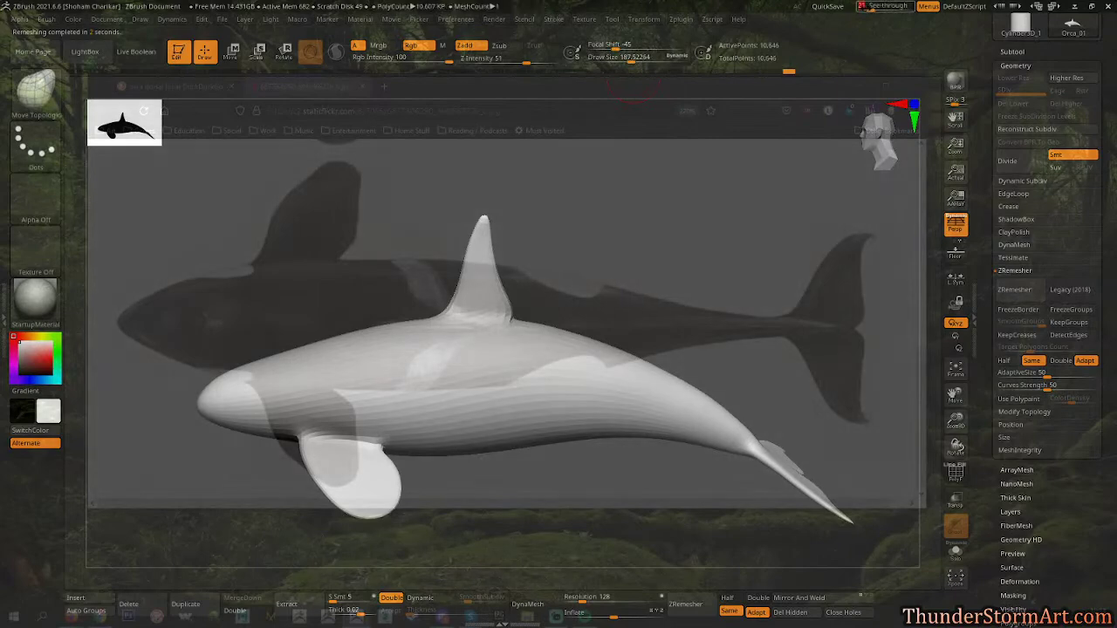
pyautogui.hotkey('alt', 'Tab')
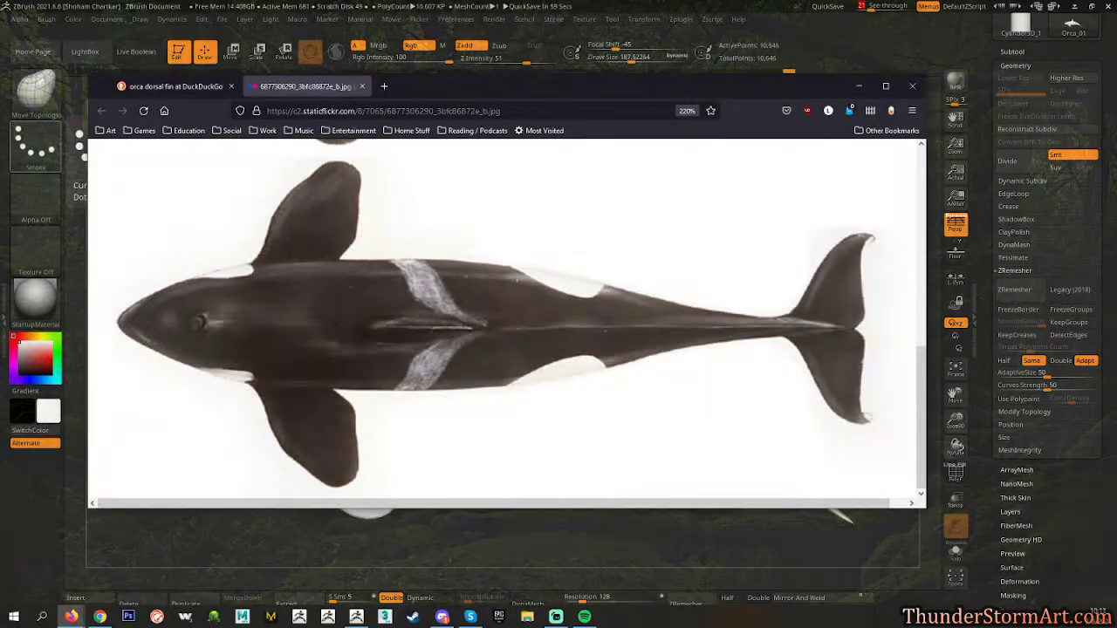
pyautogui.hotkey('alt', 'Tab')
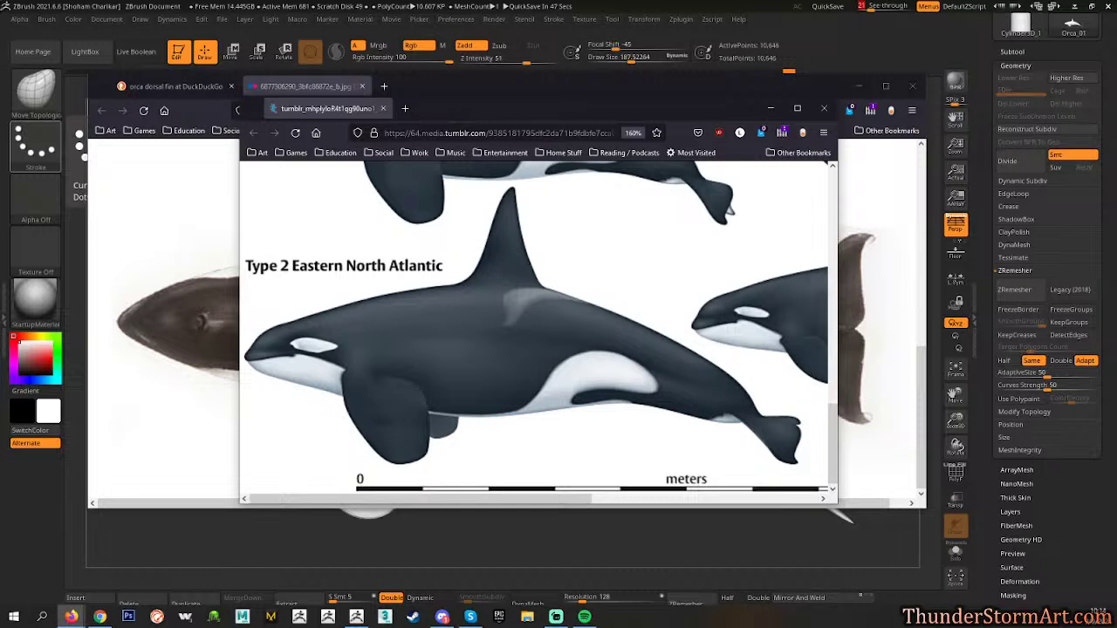
pyautogui.click(704, 5)
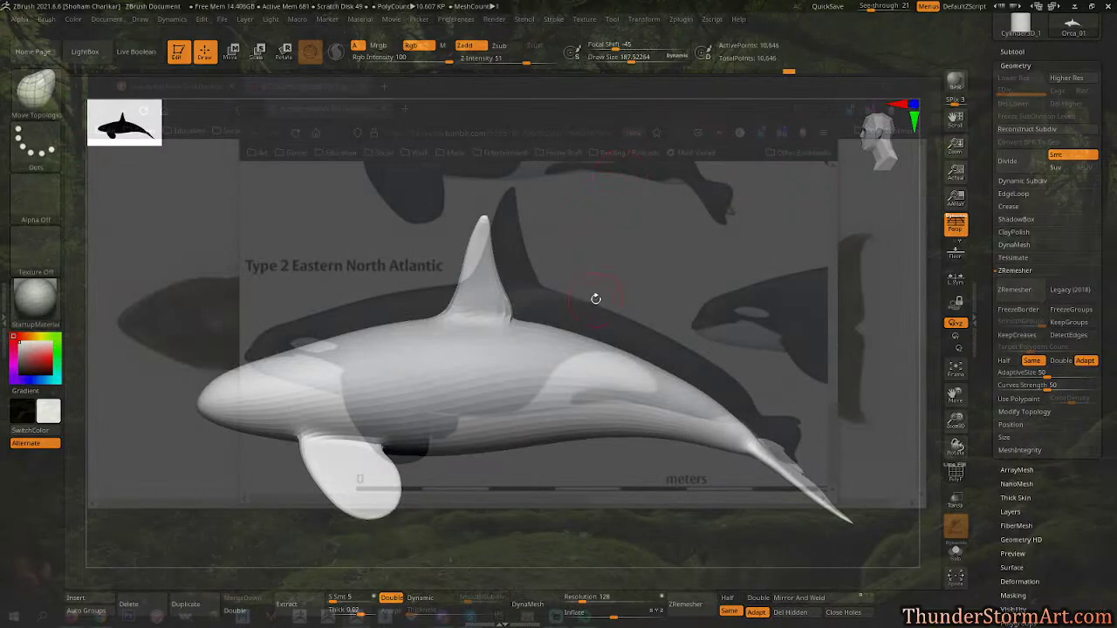
# Pull the rear base of the dorsal fin into a smoother transition with the back, using the Move Topological brush.
pyautogui.press('s')
pyautogui.moveTo(605, 299)
pyautogui.mouseDown()
pyautogui.moveTo(589, 301)
pyautogui.moveTo(613, 384)
pyautogui.mouseUp()
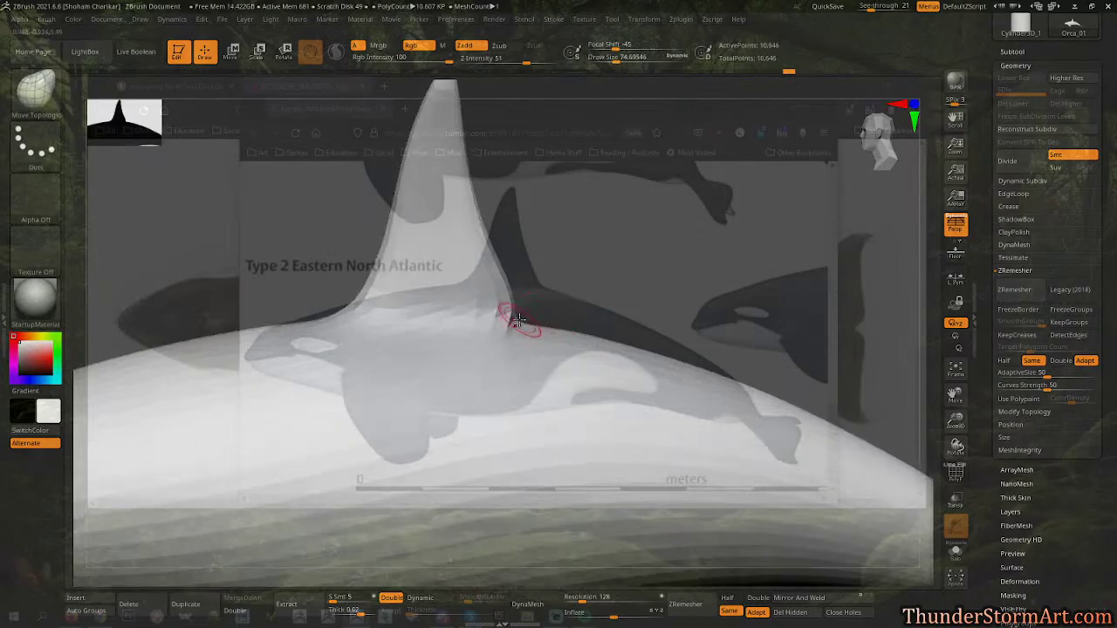
pyautogui.moveTo(509, 312)
pyautogui.mouseDown()
pyautogui.moveTo(502, 287)
pyautogui.moveTo(560, 267)
pyautogui.mouseUp()
pyautogui.press('s')
pyautogui.moveTo(498, 298); pyautogui.dragTo(494, 294)
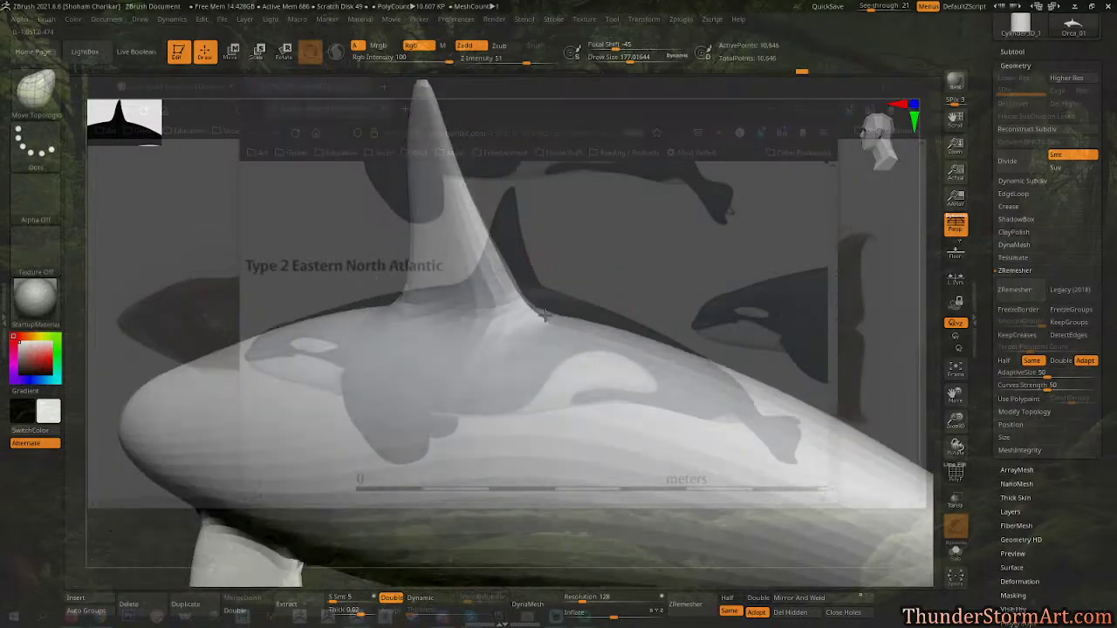
pyautogui.moveTo(685, 253); pyautogui.dragTo(646, 288)
pyautogui.moveTo(653, 245)
pyautogui.mouseDown()
pyautogui.moveTo(663, 287)
pyautogui.moveTo(687, 277)
pyautogui.mouseUp()
pyautogui.press('s')
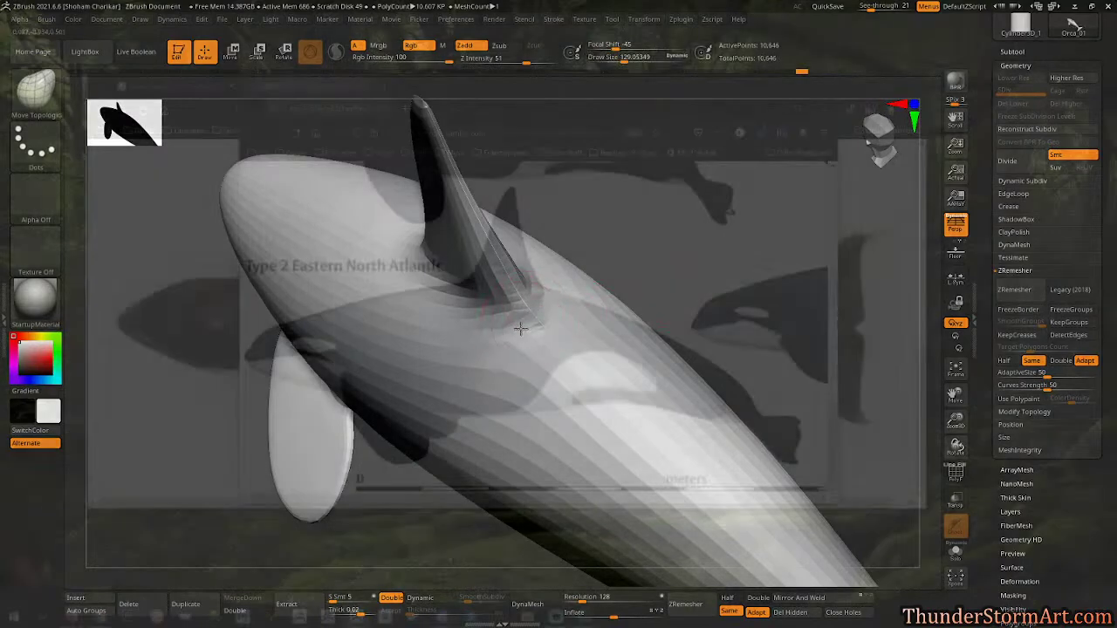
pyautogui.moveTo(690, 288); pyautogui.dragTo(724, 225, button='right')
# Reduce See-through to 0, remesh the orca at the same polygon count, and display its wireframe.
pyautogui.moveTo(871, 8)
pyautogui.mouseDown()
pyautogui.moveTo(856, 8)
pyautogui.moveTo(884, 9)
pyautogui.moveTo(857, 8)
pyautogui.mouseUp()
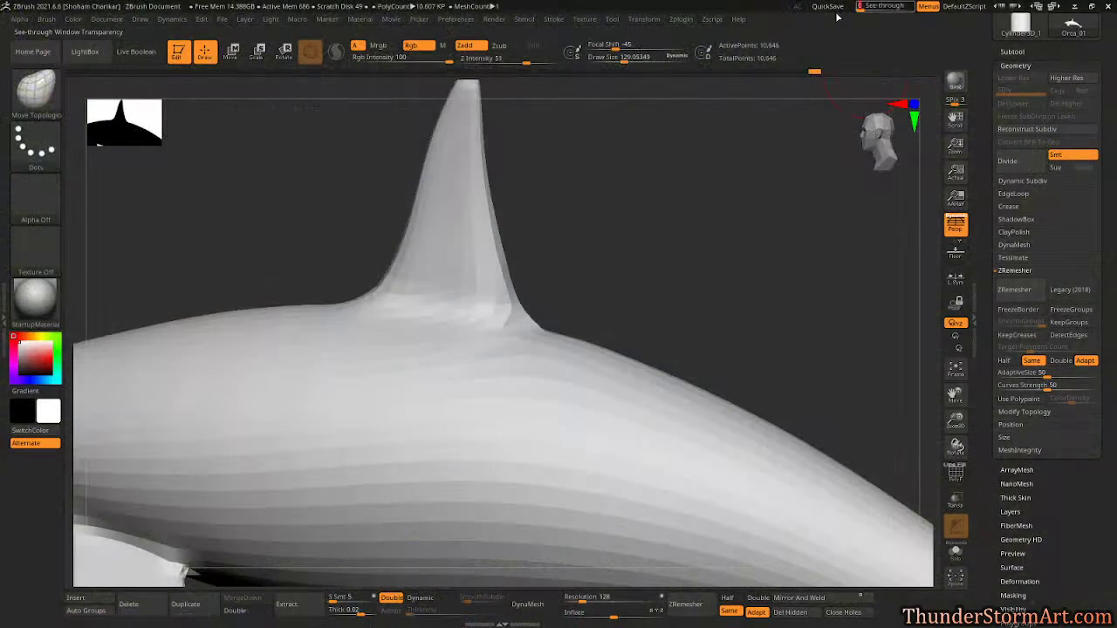
pyautogui.click(1016, 289)
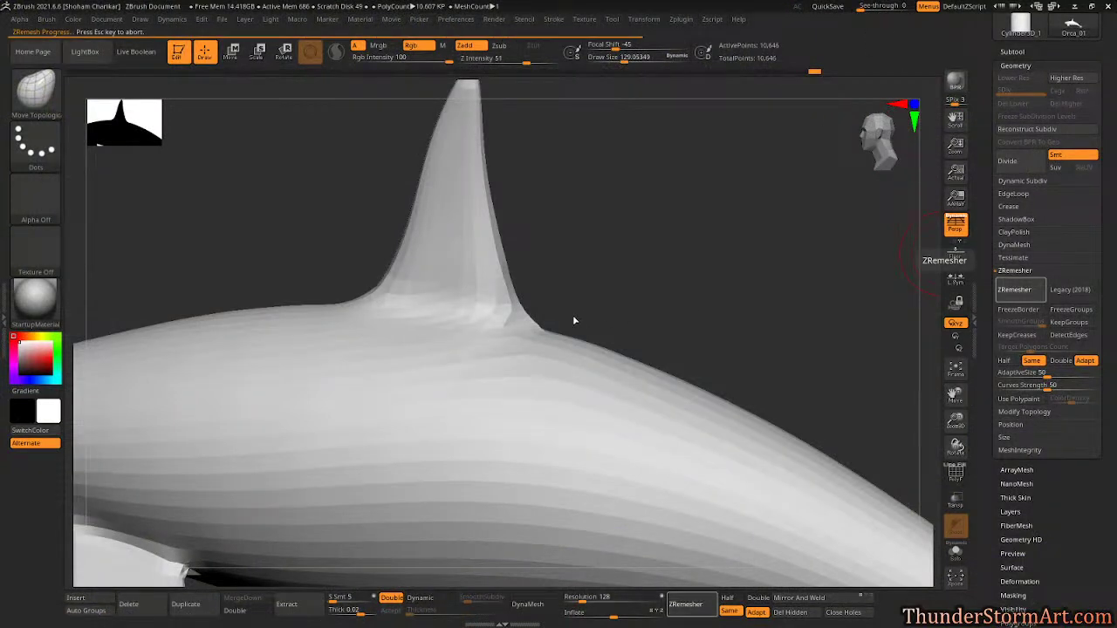
pyautogui.moveTo(572, 315); pyautogui.dragTo(633, 310)
pyautogui.moveTo(634, 310)
pyautogui.mouseDown(button='right')
pyautogui.moveTo(623, 297)
pyautogui.moveTo(638, 299)
pyautogui.mouseUp(button='right')
pyautogui.hotkey('shift', 'f')
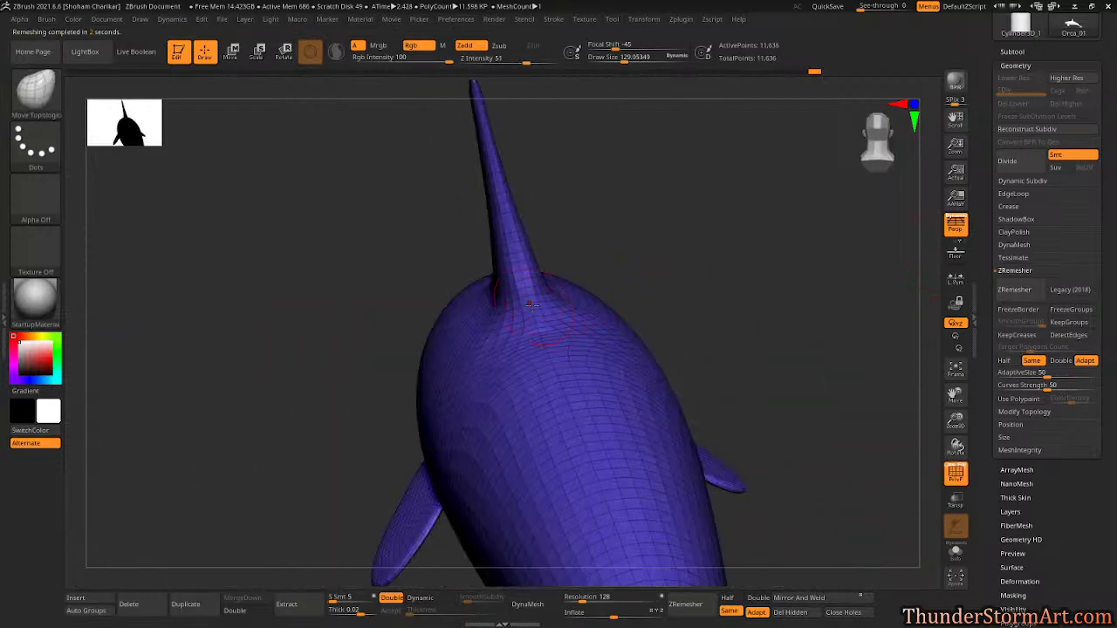
pyautogui.moveTo(577, 325); pyautogui.dragTo(705, 282, button='right')
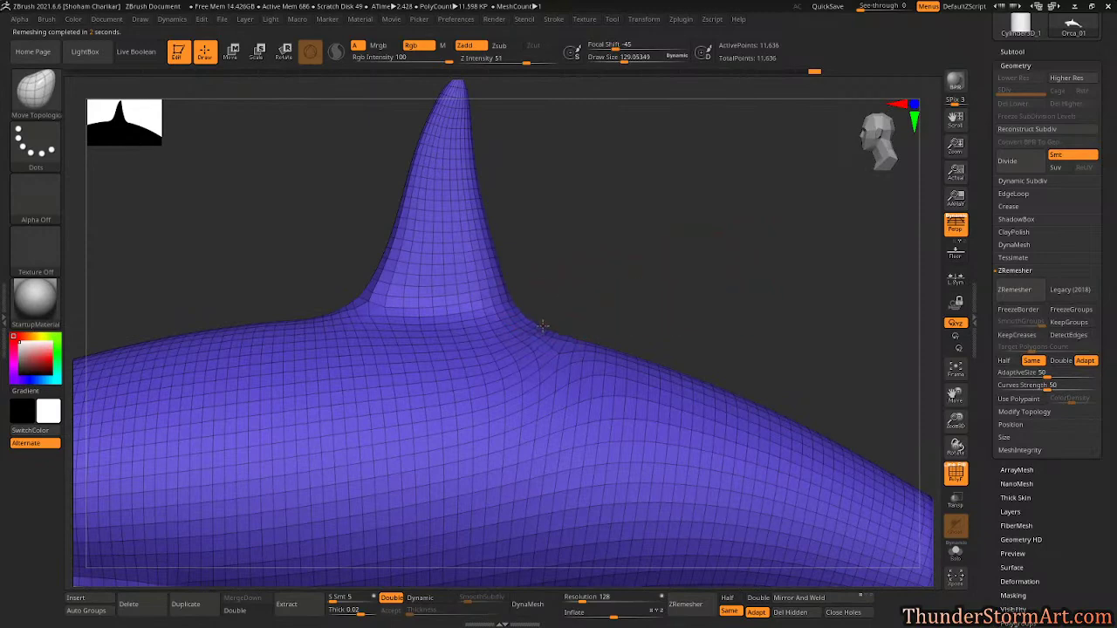
# Adjust the shape of the pectoral flippers with the Move Topological brush at a Draw Size of about 188.
pyautogui.press('f')
pyautogui.moveTo(643, 286); pyautogui.dragTo(647, 143)
pyautogui.moveTo(390, 220)
pyautogui.mouseDown()
pyautogui.moveTo(402, 210)
pyautogui.moveTo(385, 222)
pyautogui.mouseUp()
pyautogui.press('s')
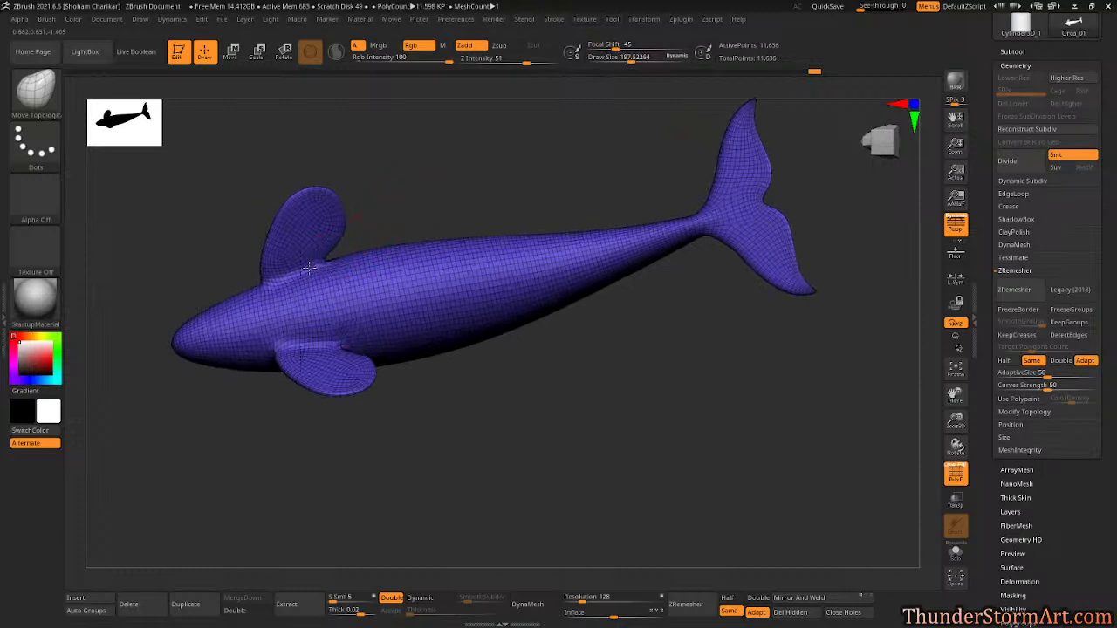
pyautogui.moveTo(403, 198); pyautogui.dragTo(358, 243)
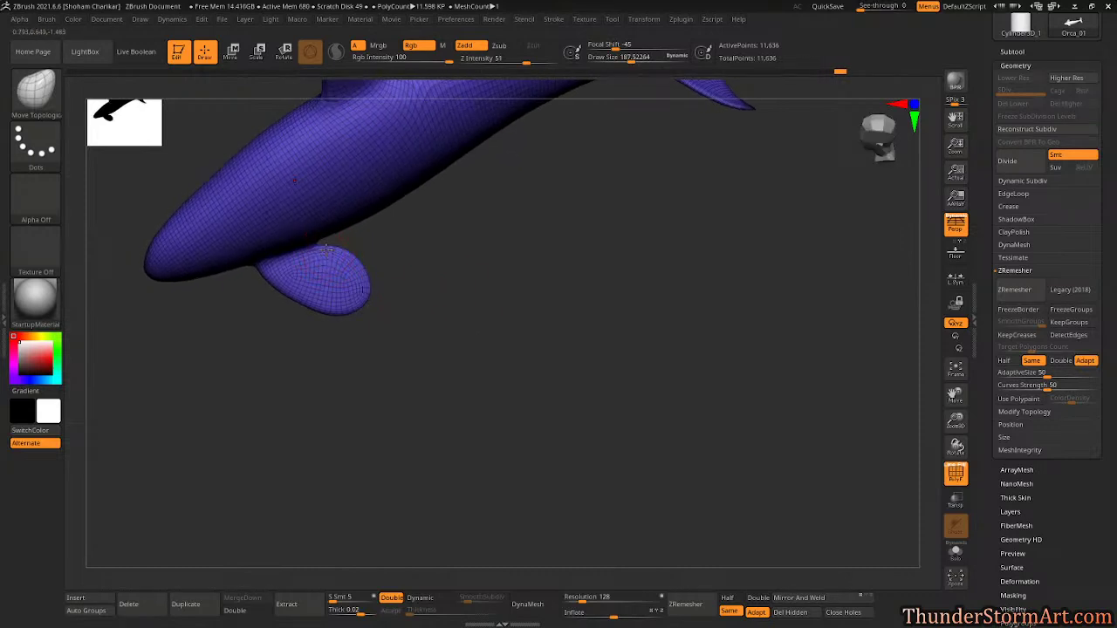
pyautogui.moveTo(476, 290); pyautogui.dragTo(494, 269)
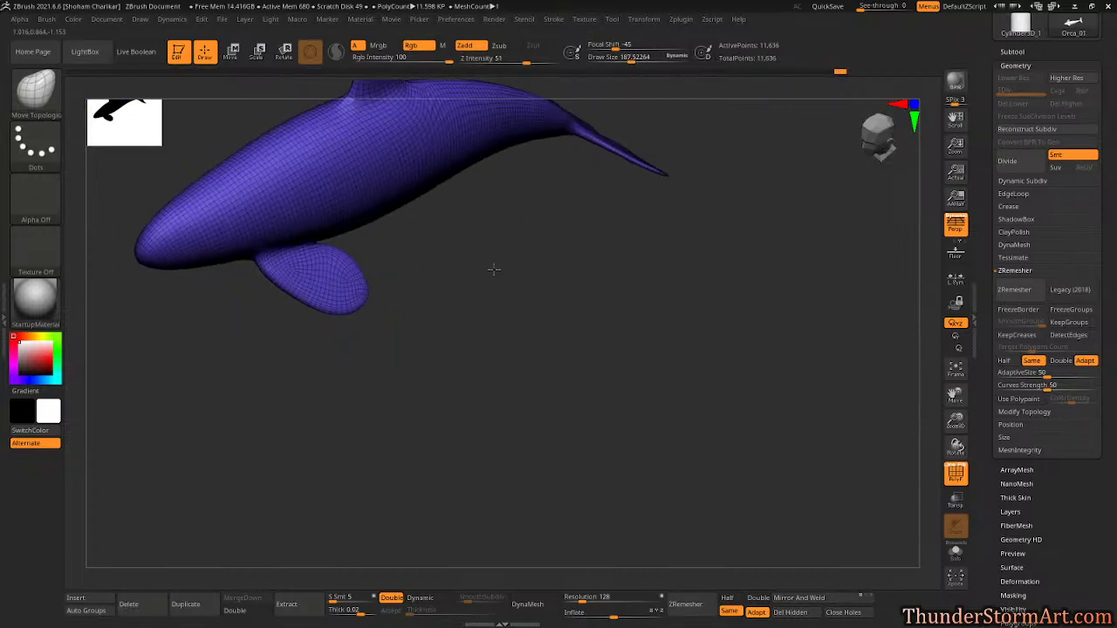
# Remesh the orca again with ZRemesher at the same polygon count and hide the wireframe.
pyautogui.click(1016, 290)
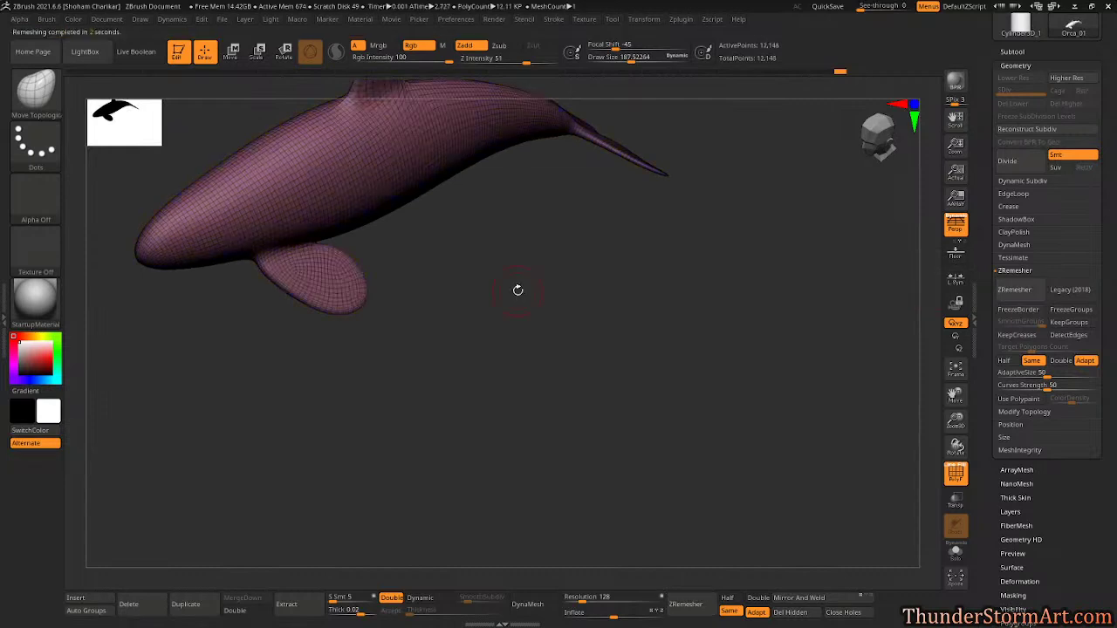
pyautogui.moveTo(459, 282); pyautogui.dragTo(543, 438)
pyautogui.hotkey('shift', 'f')
pyautogui.moveTo(1112, 529); pyautogui.dragTo(1100, 454)
pyautogui.moveTo(596, 400); pyautogui.dragTo(493, 405)
pyautogui.moveTo(633, 381)
pyautogui.mouseDown()
pyautogui.moveTo(629, 432)
pyautogui.moveTo(638, 392)
pyautogui.mouseUp()
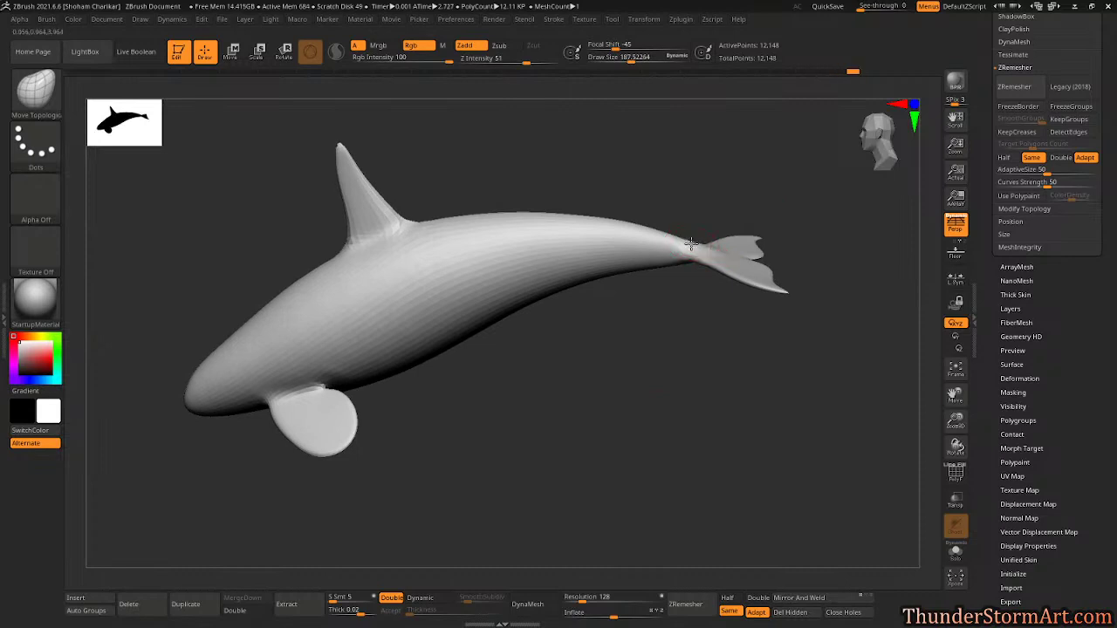
pyautogui.moveTo(742, 335); pyautogui.dragTo(698, 367)
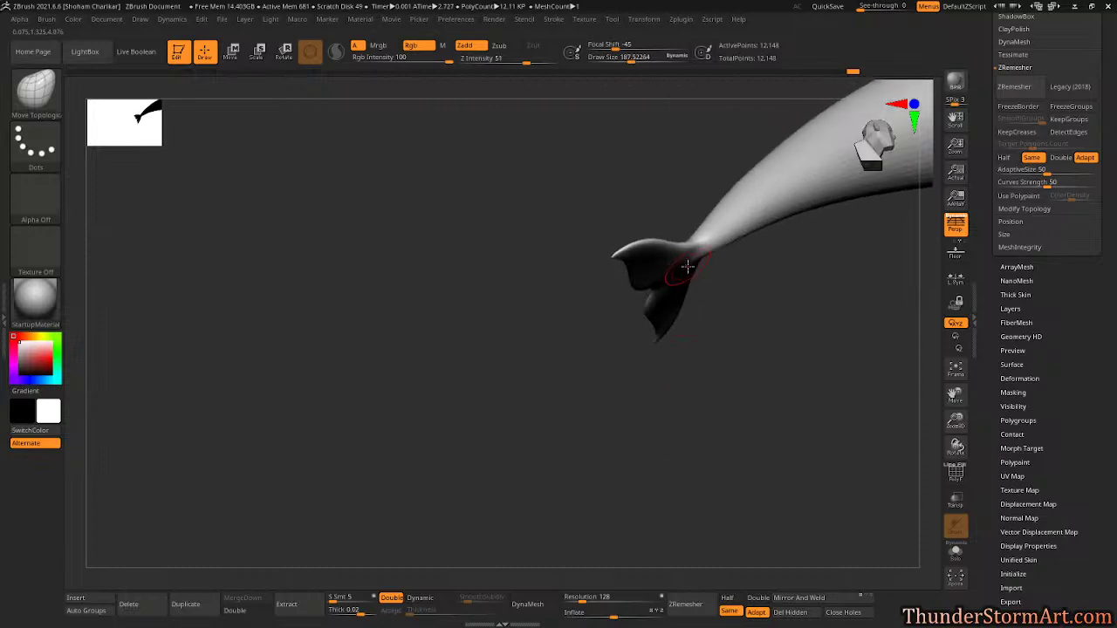
pyautogui.moveTo(746, 309); pyautogui.dragTo(704, 409)
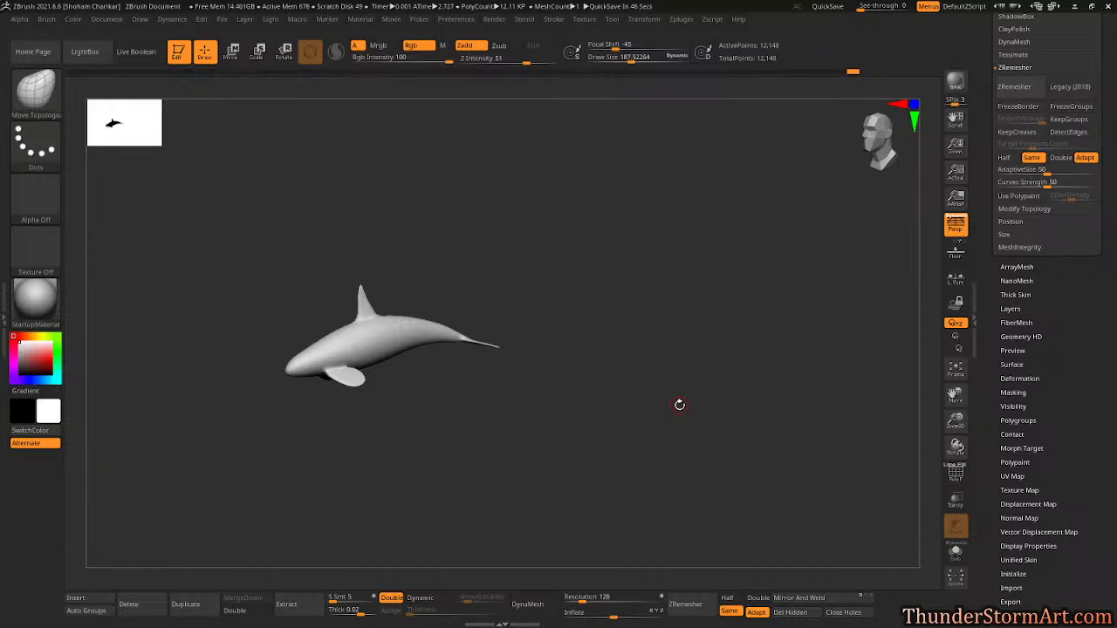
pyautogui.moveTo(663, 430); pyautogui.dragTo(677, 423)
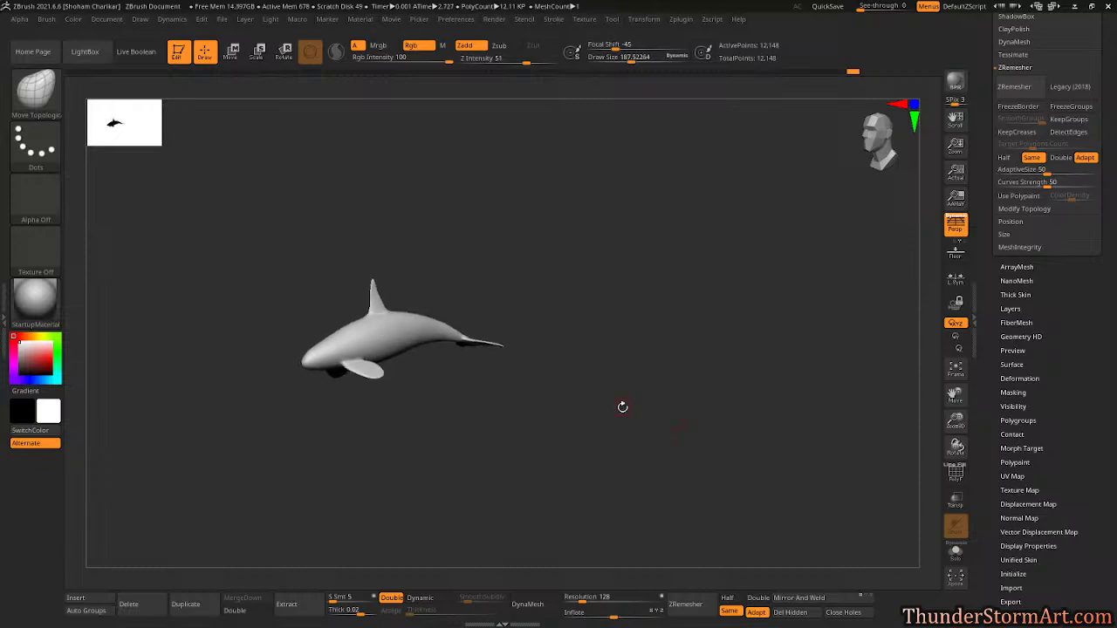
# Work on the snout tip with the DamStandard brush at a Draw Size of about 182, smoothing the strokes.
pyautogui.press('b')
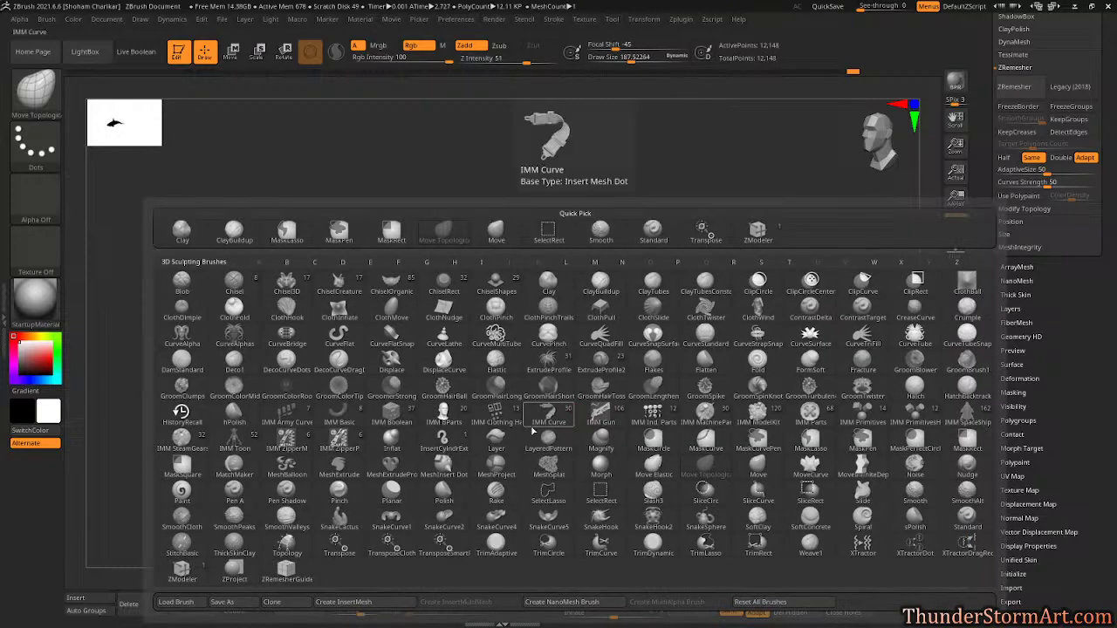
pyautogui.press('d')
pyautogui.press('s')
pyautogui.press('s')
pyautogui.moveTo(416, 434)
pyautogui.mouseDown()
pyautogui.moveTo(483, 473)
pyautogui.moveTo(562, 434)
pyautogui.moveTo(599, 450)
pyautogui.moveTo(582, 462)
pyautogui.moveTo(599, 474)
pyautogui.moveTo(439, 486)
pyautogui.mouseUp()
pyautogui.press('s')
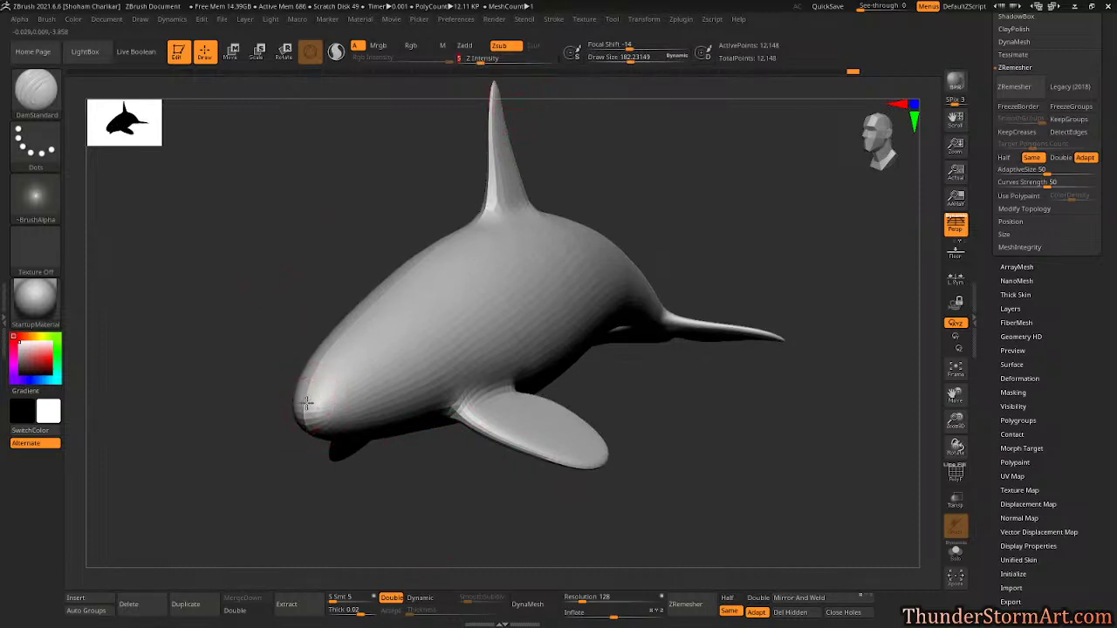
pyautogui.moveTo(277, 463)
pyautogui.mouseDown()
pyautogui.moveTo(254, 459)
pyautogui.moveTo(271, 469)
pyautogui.moveTo(292, 458)
pyautogui.mouseUp()
pyautogui.click(493, 62)
pyautogui.moveTo(312, 407); pyautogui.dragTo(327, 398)
pyautogui.moveTo(362, 434)
pyautogui.mouseDown()
pyautogui.moveTo(336, 439)
pyautogui.moveTo(347, 440)
pyautogui.moveTo(313, 393)
pyautogui.moveTo(310, 422)
pyautogui.moveTo(277, 461)
pyautogui.mouseUp()
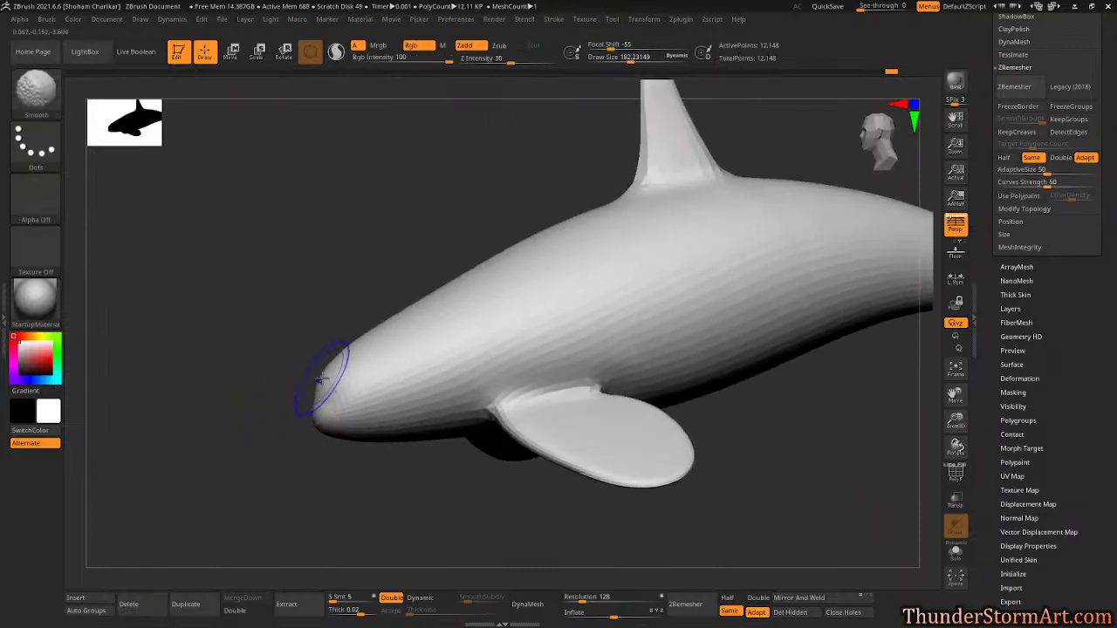
pyautogui.moveTo(301, 417)
pyautogui.mouseDown()
pyautogui.moveTo(294, 466)
pyautogui.moveTo(308, 426)
pyautogui.moveTo(358, 486)
pyautogui.mouseUp()
pyautogui.click(304, 428)
# Switch to the Move brush and reshape the snout tip, undoing unwanted strokes.
pyautogui.press('b')
pyautogui.press('m')
pyautogui.press('v')
pyautogui.hotkey('ctrl', 'z')
pyautogui.moveTo(337, 419); pyautogui.dragTo(392, 432)
pyautogui.hotkey('ctrl', 'z')
pyautogui.moveTo(344, 461)
pyautogui.mouseDown()
pyautogui.moveTo(327, 437)
pyautogui.moveTo(336, 459)
pyautogui.moveTo(311, 451)
pyautogui.moveTo(344, 434)
pyautogui.moveTo(291, 506)
pyautogui.moveTo(361, 518)
pyautogui.moveTo(388, 499)
pyautogui.moveTo(326, 486)
pyautogui.moveTo(312, 427)
pyautogui.moveTo(306, 463)
pyautogui.moveTo(283, 455)
pyautogui.mouseUp()
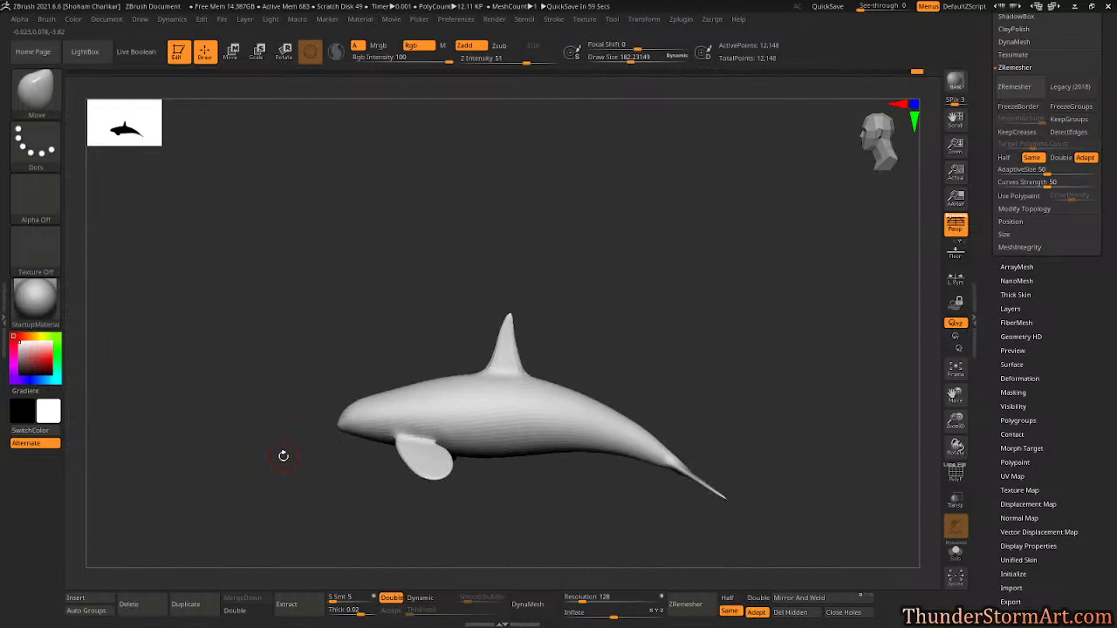
# Align the orca with the side-view reference at See-through 28 and nudge the near flipper toward its outline with the Move brush.
pyautogui.moveTo(861, 8); pyautogui.dragTo(874, 8)
pyautogui.keyDown('alt'); pyautogui.moveTo(734, 286); pyautogui.dragTo(702, 252); pyautogui.keyUp('alt')
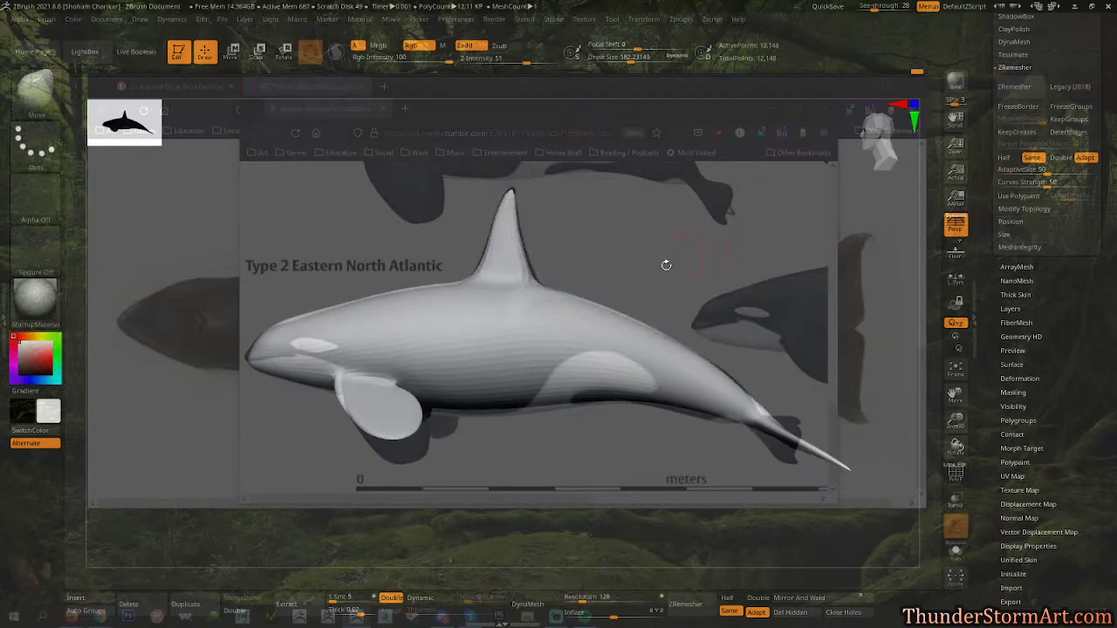
pyautogui.press('s')
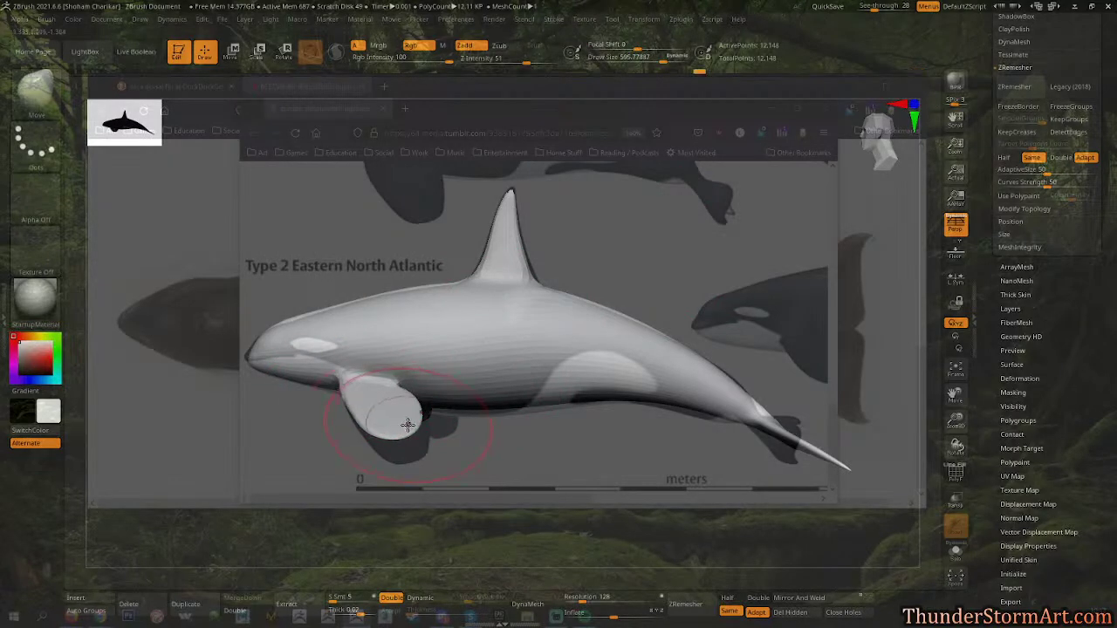
pyautogui.press('s')
pyautogui.moveTo(272, 403); pyautogui.dragTo(253, 405)
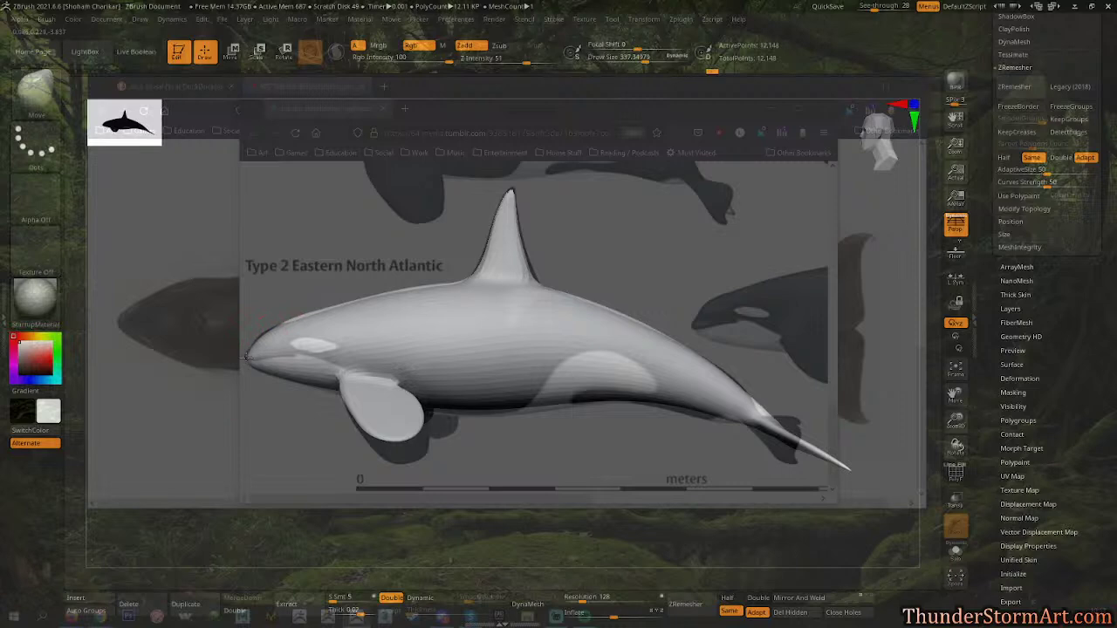
# Smooth the back ahead of the dorsal fin and realign the orca in side view with the reference.
pyautogui.moveTo(258, 391); pyautogui.dragTo(305, 427)
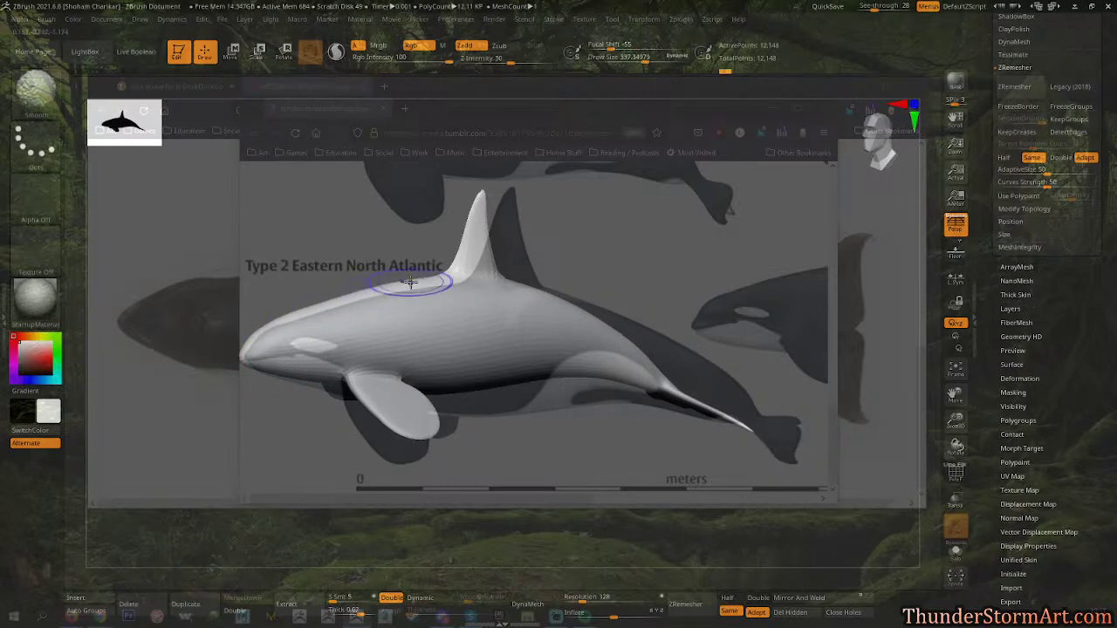
pyautogui.moveTo(369, 389); pyautogui.dragTo(385, 394)
pyautogui.keyDown('alt'); pyautogui.moveTo(515, 440); pyautogui.dragTo(574, 433); pyautogui.keyUp('alt')
pyautogui.press('shift')
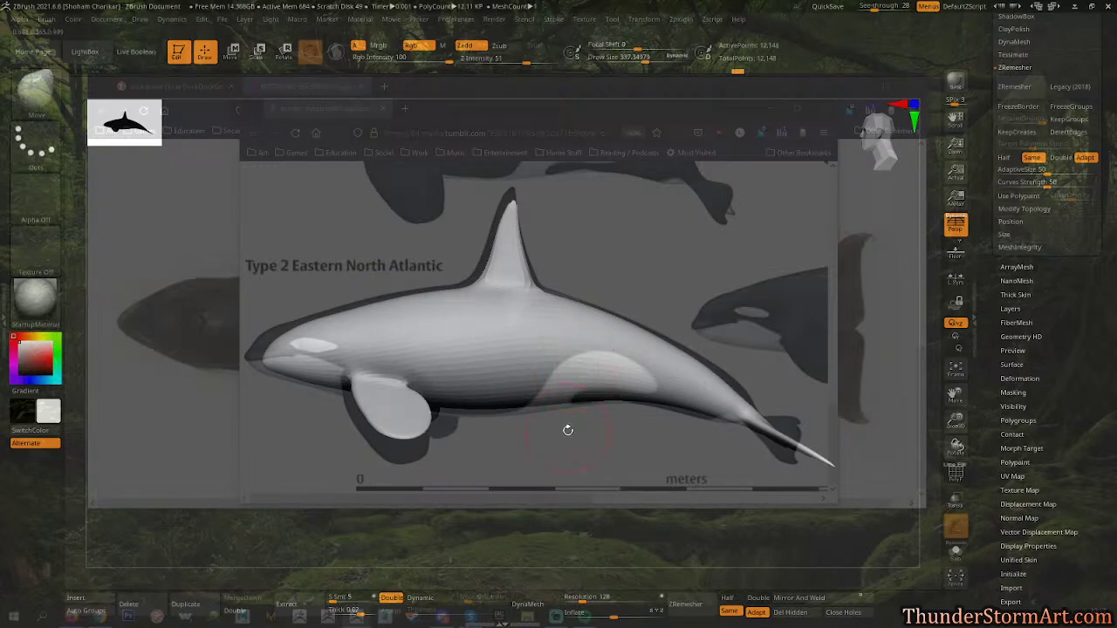
pyautogui.moveTo(567, 445); pyautogui.dragTo(531, 465)
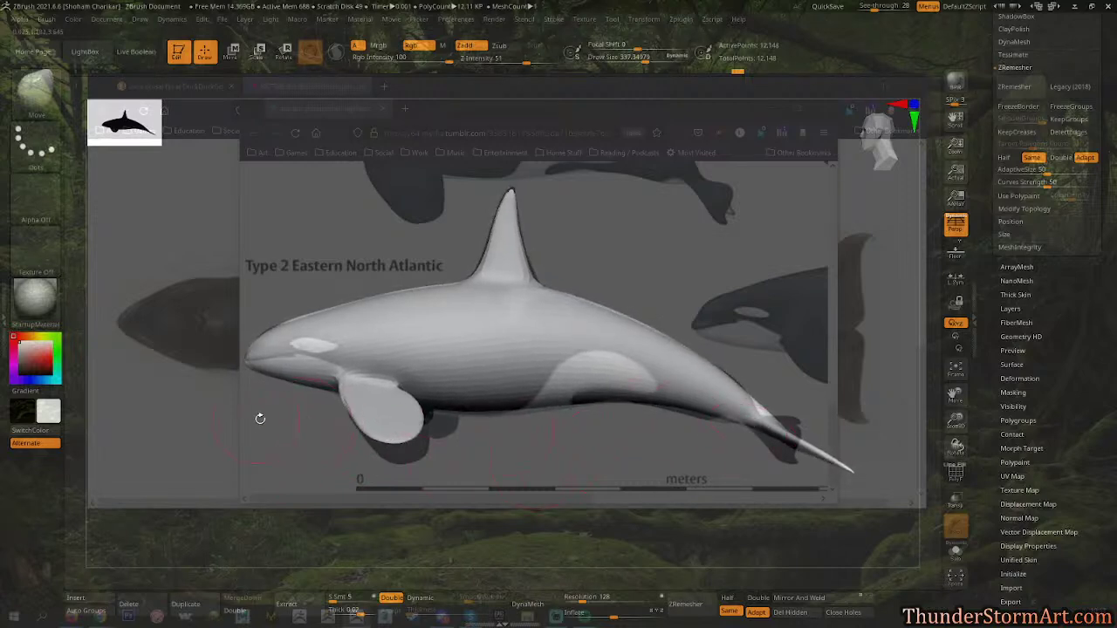
# Nudge the snout and forehead toward the side-view reference outline with the Move brush, using Draw Sizes of about 215 and 397.
pyautogui.press('s')
pyautogui.moveTo(285, 414); pyautogui.dragTo(274, 413)
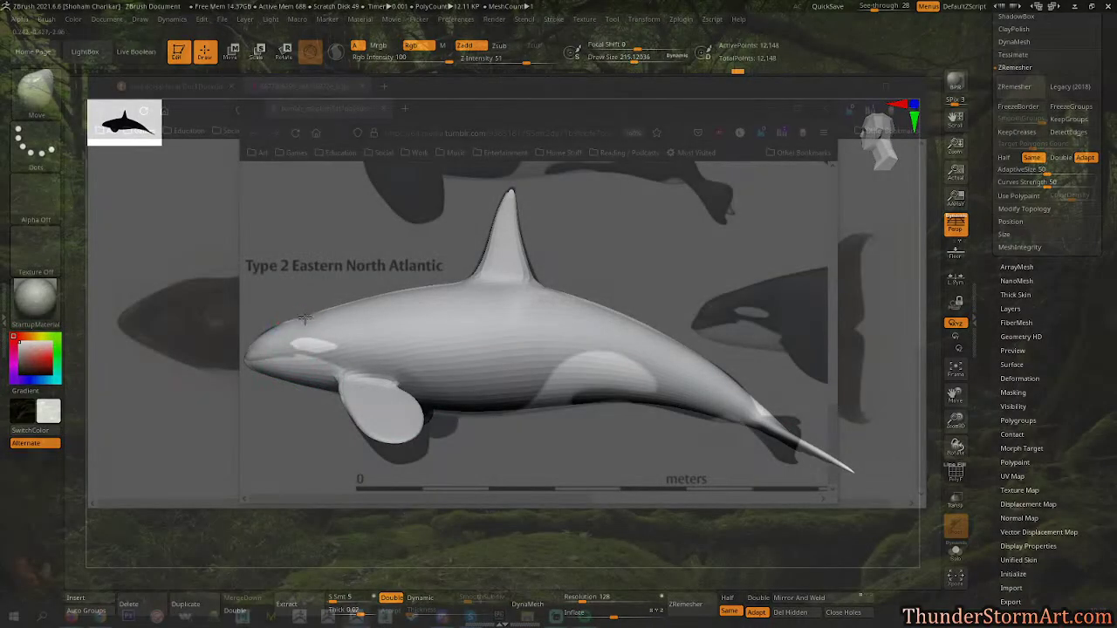
pyautogui.press('shift')
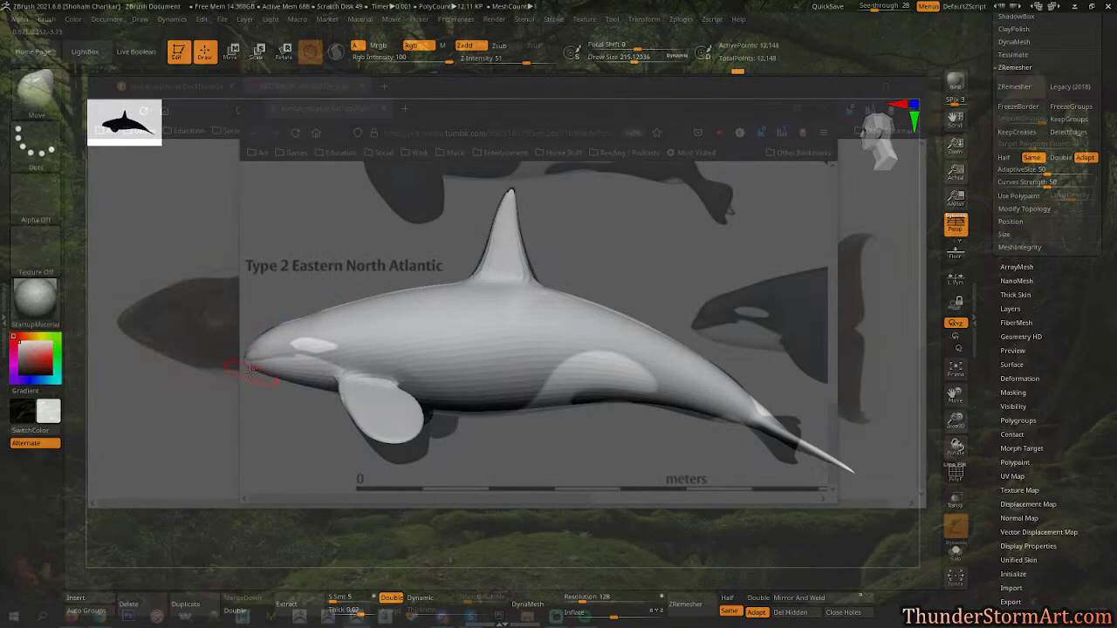
pyautogui.press('s')
pyautogui.click(250, 382)
pyautogui.moveTo(247, 356); pyautogui.dragTo(243, 356)
pyautogui.press('shift')
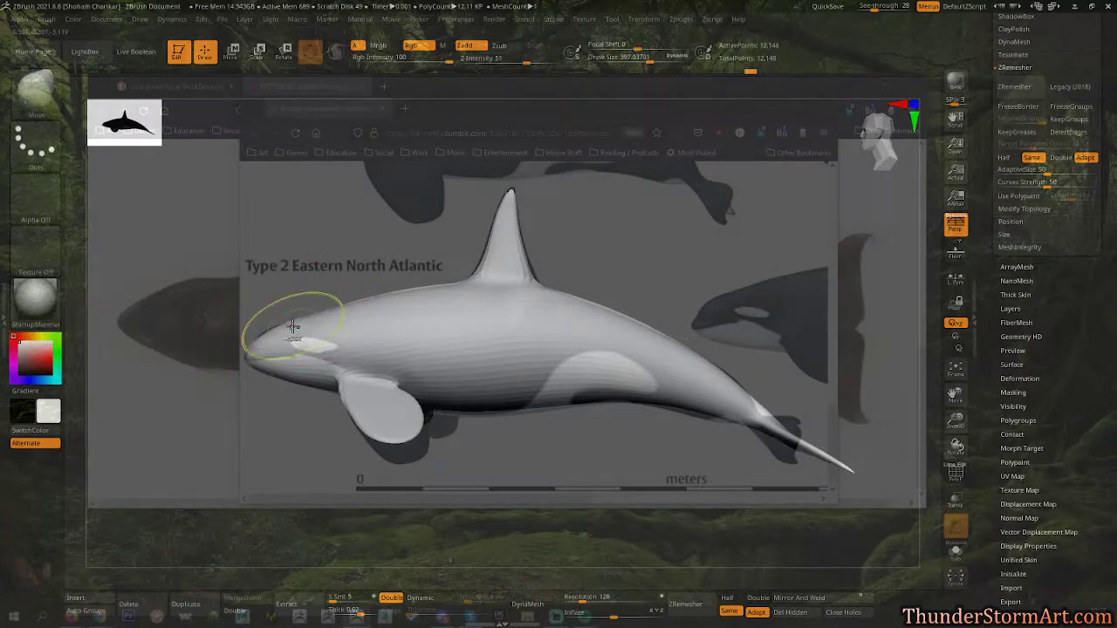
# Set See-through to 0 and inspect the orca's polygon wireframe from the front and side.
pyautogui.moveTo(284, 434)
pyautogui.mouseDown()
pyautogui.moveTo(341, 466)
pyautogui.moveTo(325, 459)
pyautogui.mouseUp()
pyautogui.press('shift')
pyautogui.hotkey('shift', 'f')
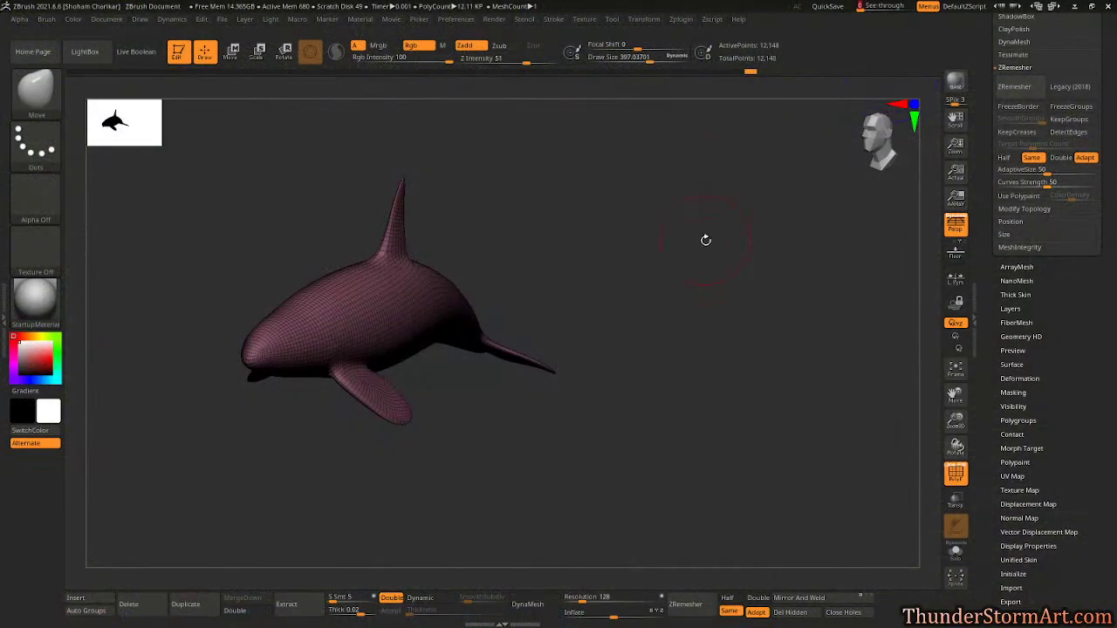
pyautogui.moveTo(706, 239); pyautogui.dragTo(620, 285)
pyautogui.hotkey('shift', 'f')
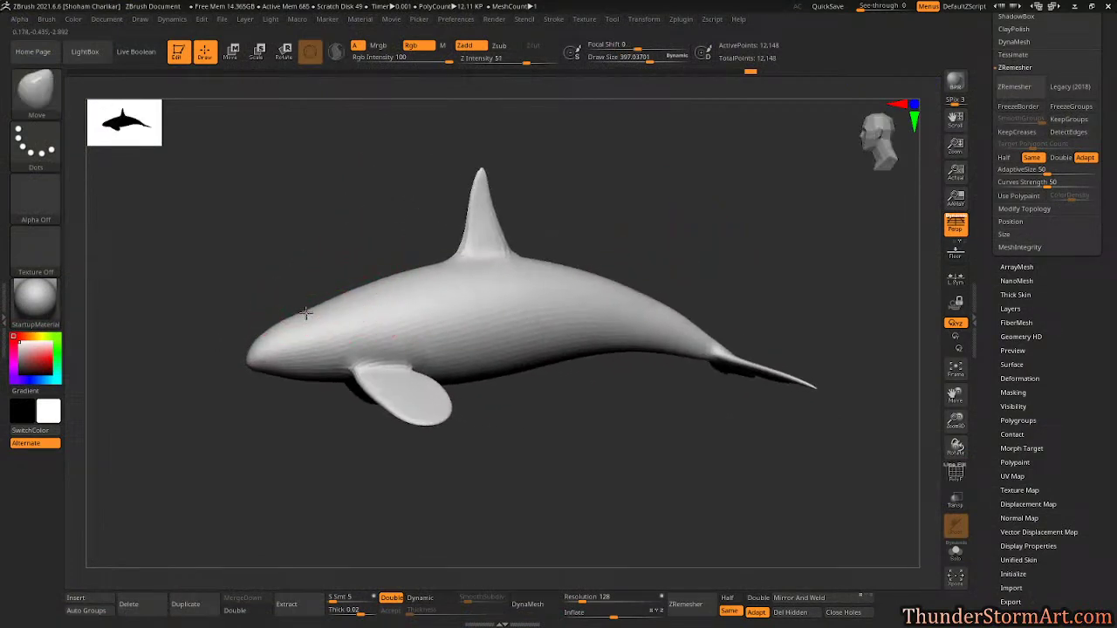
# Adjust the forehead outline, smooth the side of the head, and subdivide the orca mesh once.
pyautogui.moveTo(306, 312); pyautogui.dragTo(304, 313)
pyautogui.moveTo(278, 397); pyautogui.dragTo(384, 408)
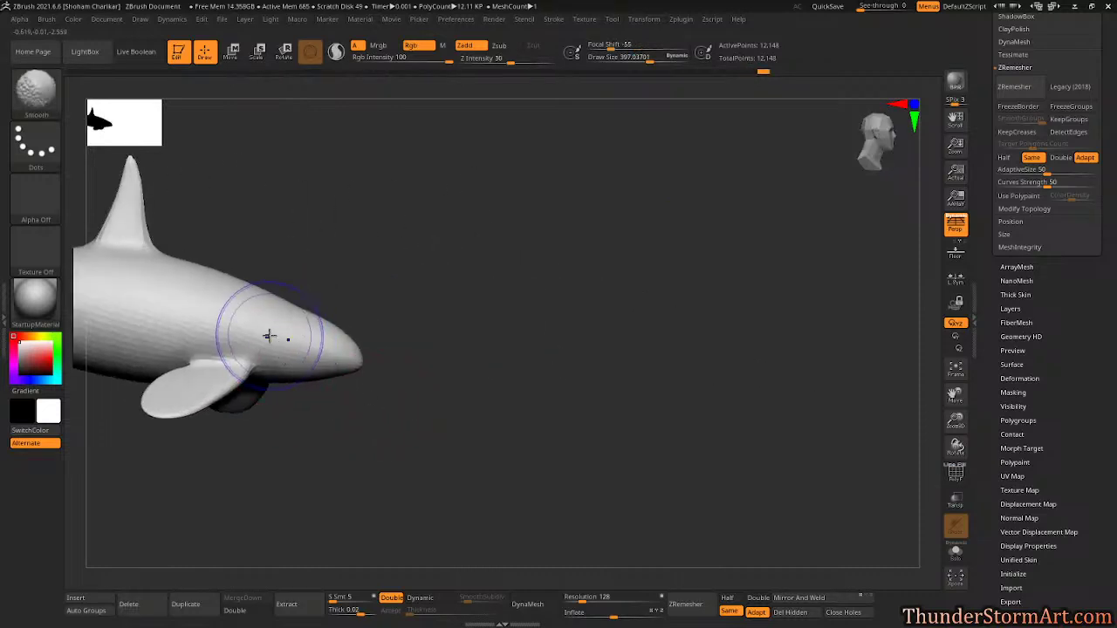
pyautogui.moveTo(479, 289)
pyautogui.mouseDown()
pyautogui.moveTo(659, 290)
pyautogui.moveTo(616, 332)
pyautogui.moveTo(564, 292)
pyautogui.moveTo(707, 279)
pyautogui.moveTo(696, 324)
pyautogui.moveTo(673, 334)
pyautogui.moveTo(704, 281)
pyautogui.moveTo(721, 285)
pyautogui.moveTo(721, 300)
pyautogui.mouseUp()
pyautogui.press('ctrl')
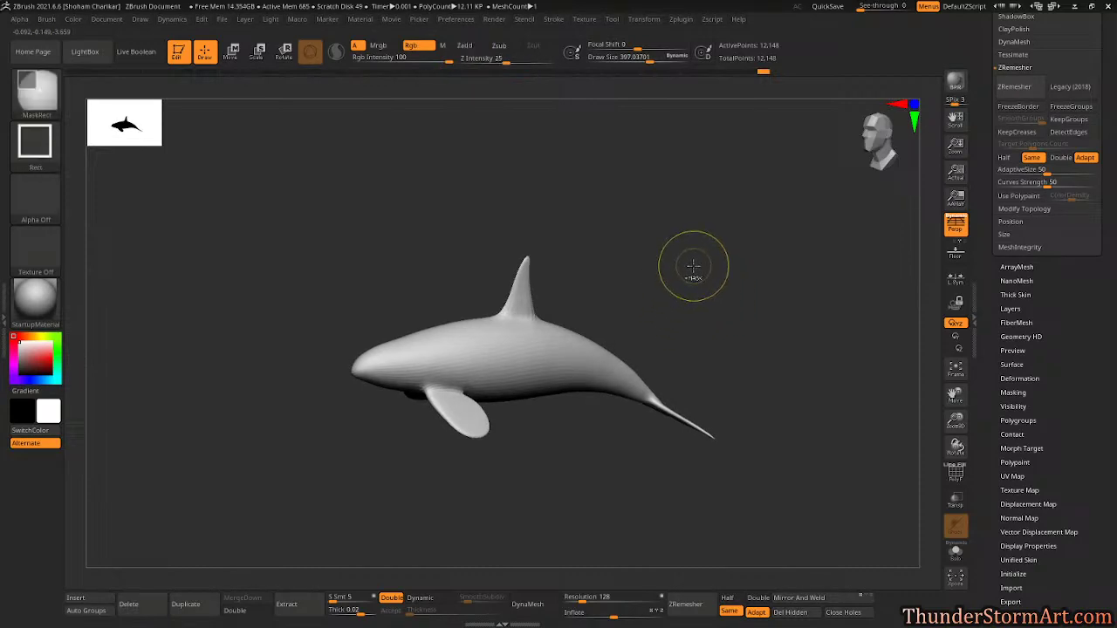
pyautogui.moveTo(692, 262)
pyautogui.mouseDown()
pyautogui.moveTo(696, 282)
pyautogui.moveTo(711, 281)
pyautogui.moveTo(743, 259)
pyautogui.moveTo(685, 285)
pyautogui.moveTo(730, 289)
pyautogui.moveTo(678, 291)
pyautogui.moveTo(728, 305)
pyautogui.moveTo(690, 341)
pyautogui.mouseUp()
# Select the DamStandard brush and set its Draw Size to about 233 and Z Intensity to 9.
pyautogui.press('b')
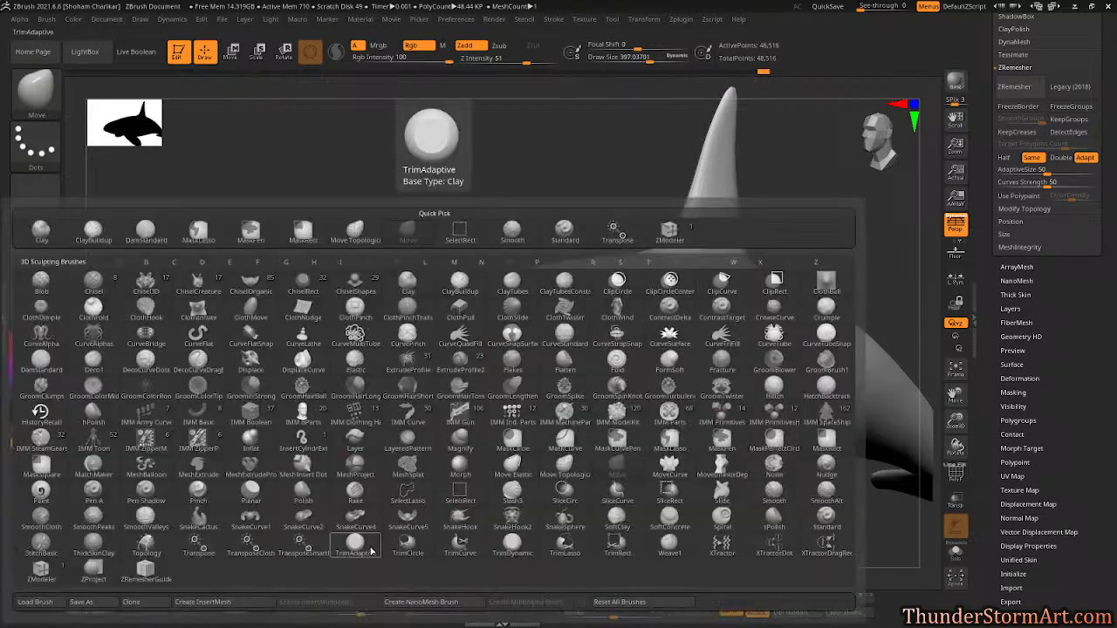
pyautogui.press('d')
pyautogui.press('s')
pyautogui.press('s')
pyautogui.moveTo(355, 526); pyautogui.dragTo(352, 526)
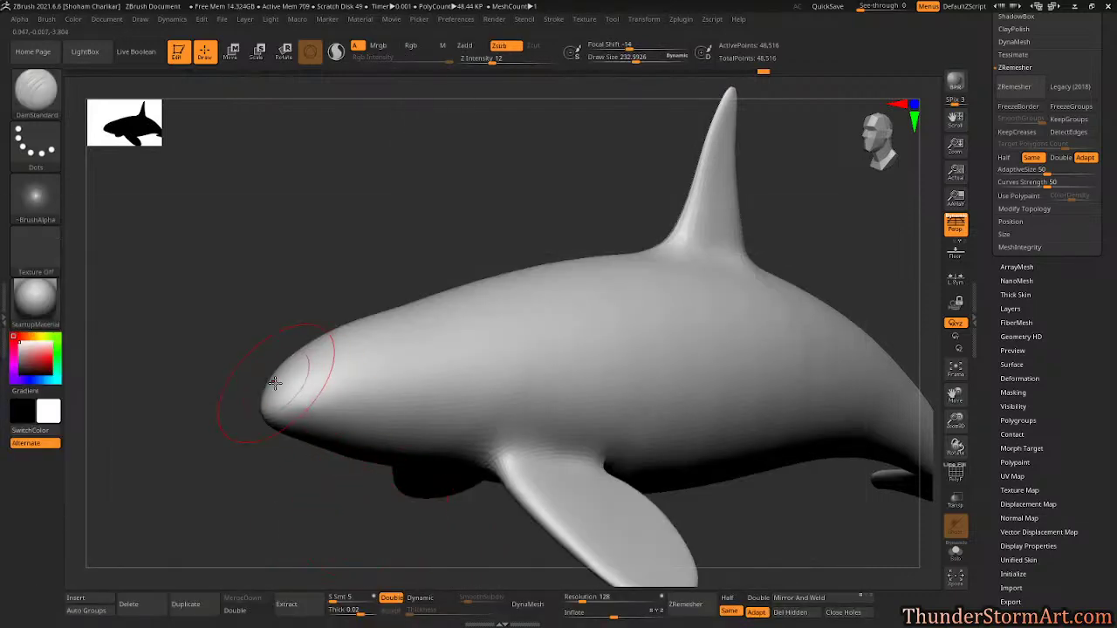
pyautogui.moveTo(491, 59); pyautogui.dragTo(487, 59)
# Sculpt and smooth the snout tip with Draw Size reduced to about 157, and subdivide the orca again.
pyautogui.moveTo(375, 197)
pyautogui.mouseDown()
pyautogui.moveTo(427, 224)
pyautogui.moveTo(453, 262)
pyautogui.mouseUp()
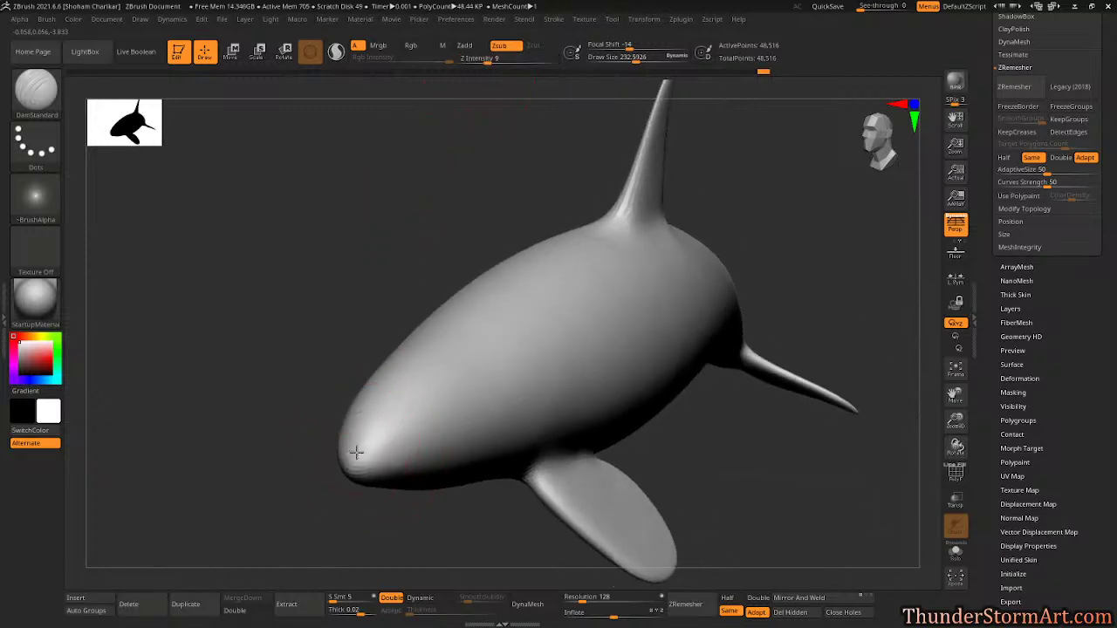
pyautogui.moveTo(352, 450); pyautogui.dragTo(351, 449)
pyautogui.moveTo(458, 509)
pyautogui.mouseDown()
pyautogui.moveTo(424, 468)
pyautogui.moveTo(445, 472)
pyautogui.mouseUp()
pyautogui.press('s')
pyautogui.moveTo(468, 314); pyautogui.dragTo(460, 315)
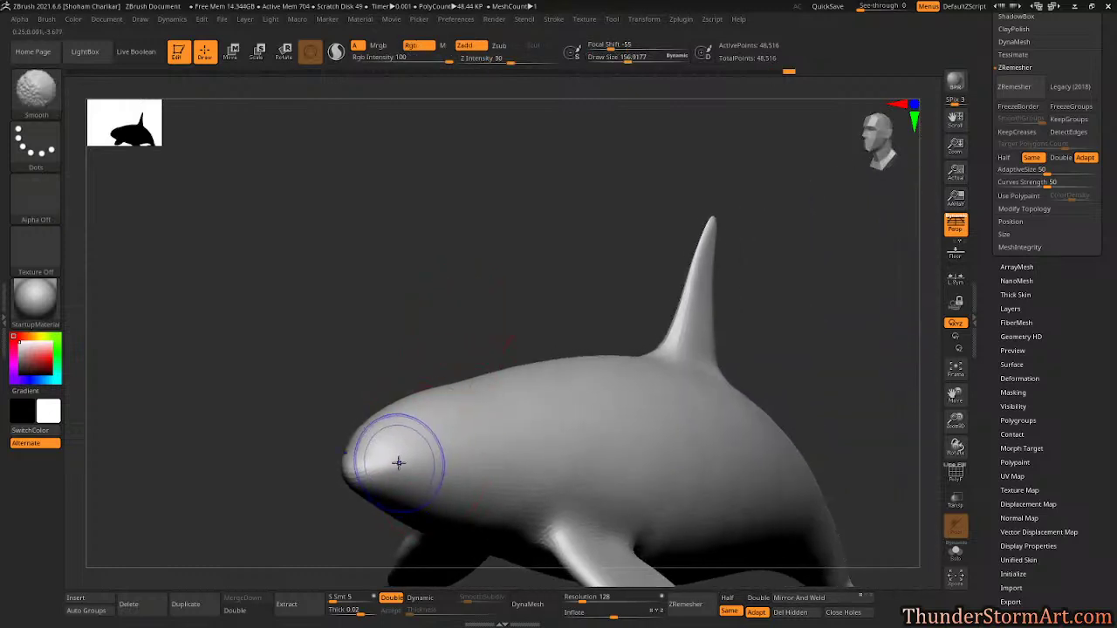
pyautogui.hotkey('ctrl', 'd')
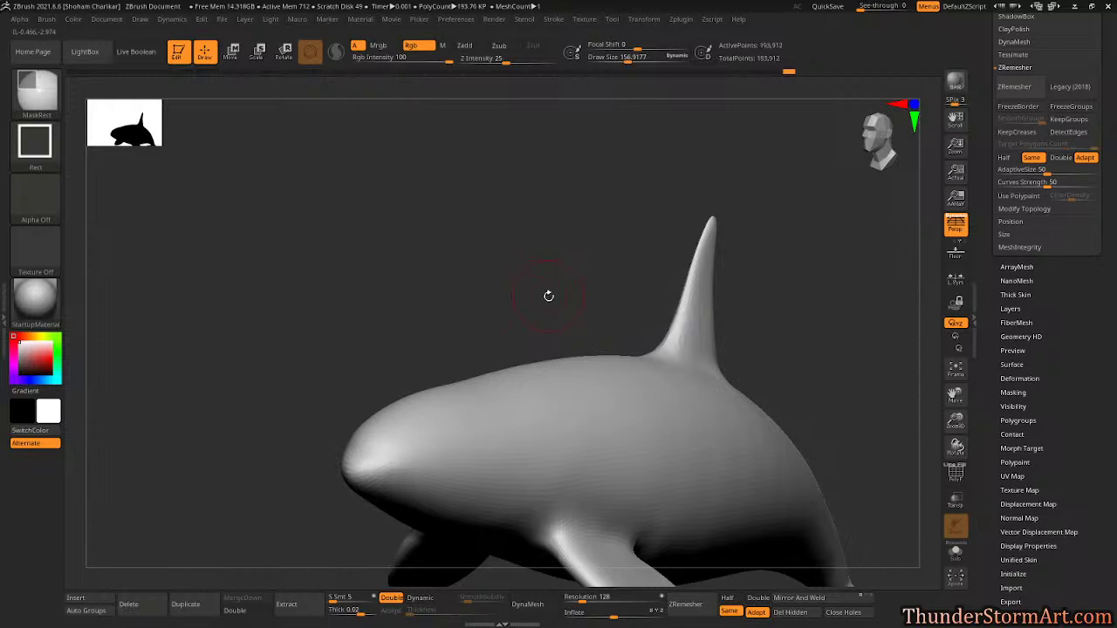
# Carve the start of the mouth line around the snout tip with DamStandard at Z Intensity 9.
pyautogui.moveTo(536, 282); pyautogui.dragTo(502, 327)
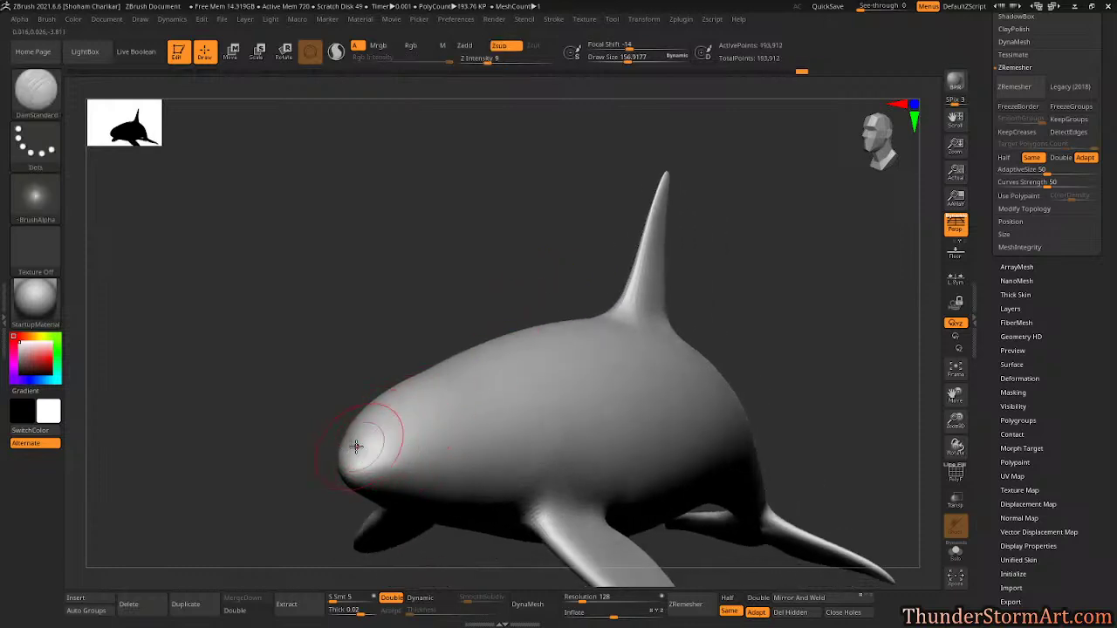
pyautogui.moveTo(320, 321); pyautogui.dragTo(394, 374)
pyautogui.moveTo(515, 377); pyautogui.dragTo(343, 342)
pyautogui.moveTo(401, 458)
pyautogui.mouseDown()
pyautogui.moveTo(452, 452)
pyautogui.moveTo(388, 439)
pyautogui.mouseUp()
pyautogui.moveTo(531, 259)
pyautogui.mouseDown()
pyautogui.moveTo(581, 244)
pyautogui.moveTo(635, 265)
pyautogui.moveTo(561, 270)
pyautogui.moveTo(636, 265)
pyautogui.moveTo(623, 270)
pyautogui.moveTo(675, 200)
pyautogui.moveTo(748, 285)
pyautogui.moveTo(621, 282)
pyautogui.moveTo(605, 351)
pyautogui.moveTo(483, 466)
pyautogui.moveTo(438, 486)
pyautogui.moveTo(521, 483)
pyautogui.mouseUp()
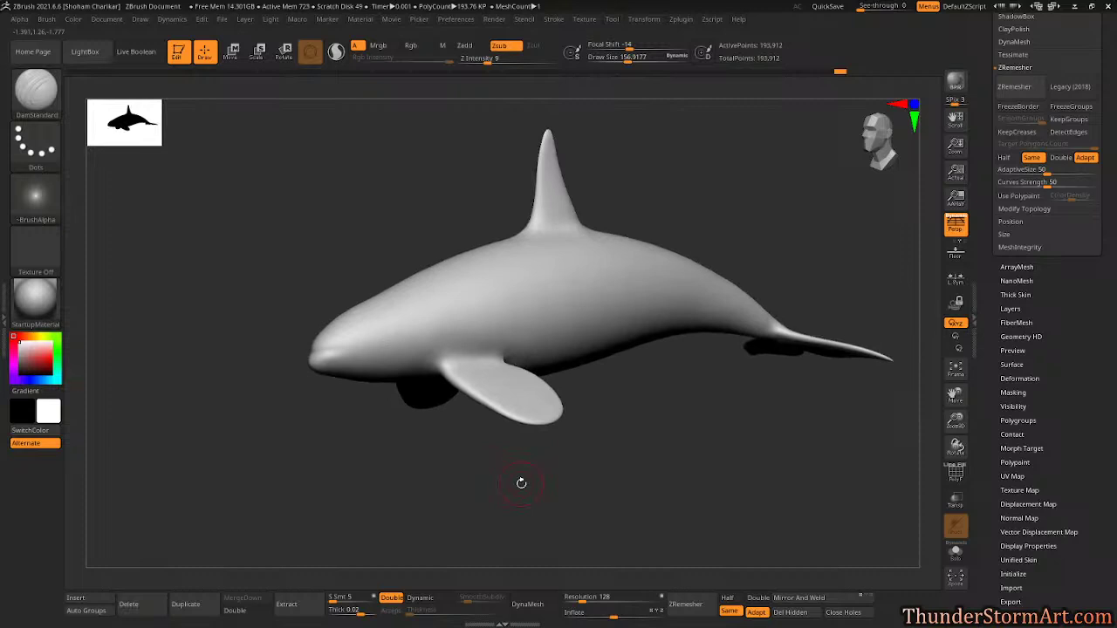
pyautogui.moveTo(812, 240); pyautogui.dragTo(237, 412)
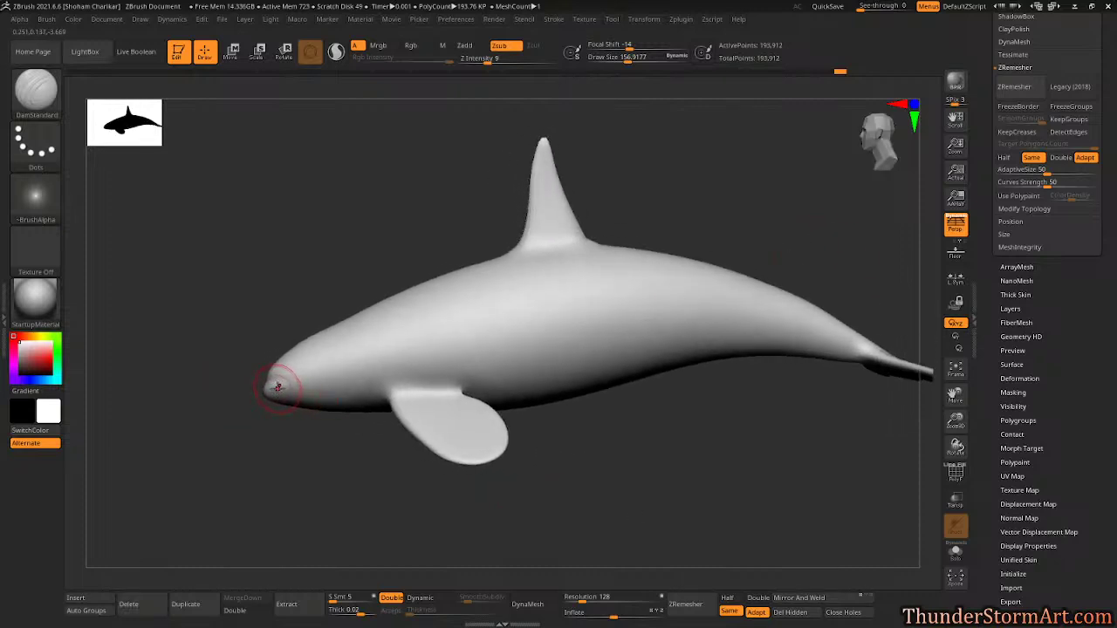
# Remesh the orca with ZRemesher set to Same polygon count and check the new wireframe around the head.
pyautogui.scroll(5, 1054, 295)
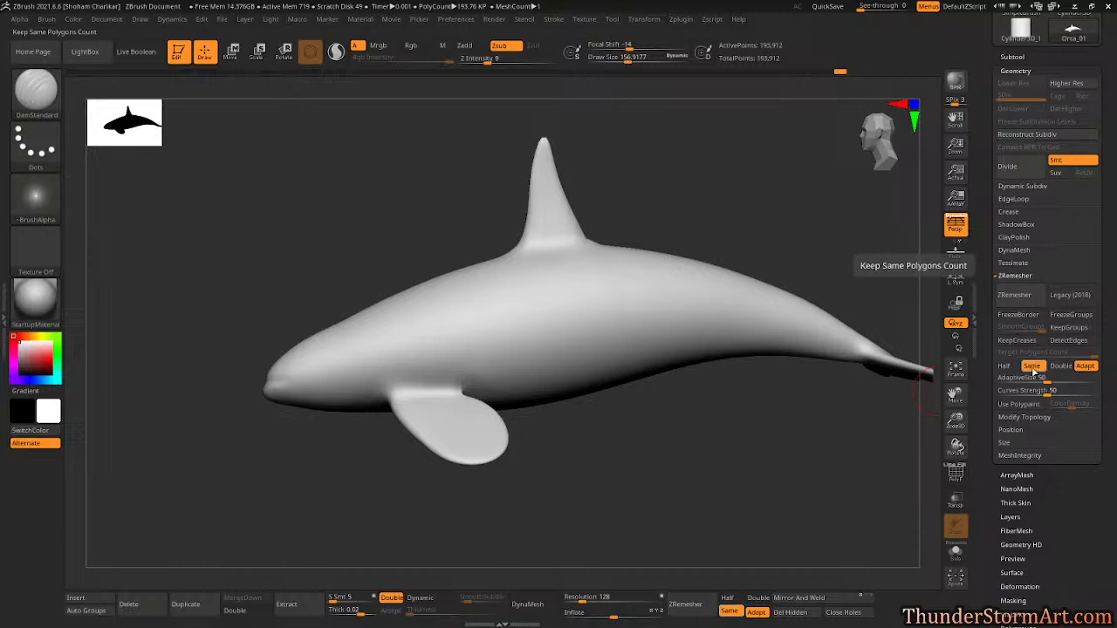
pyautogui.click(1014, 298)
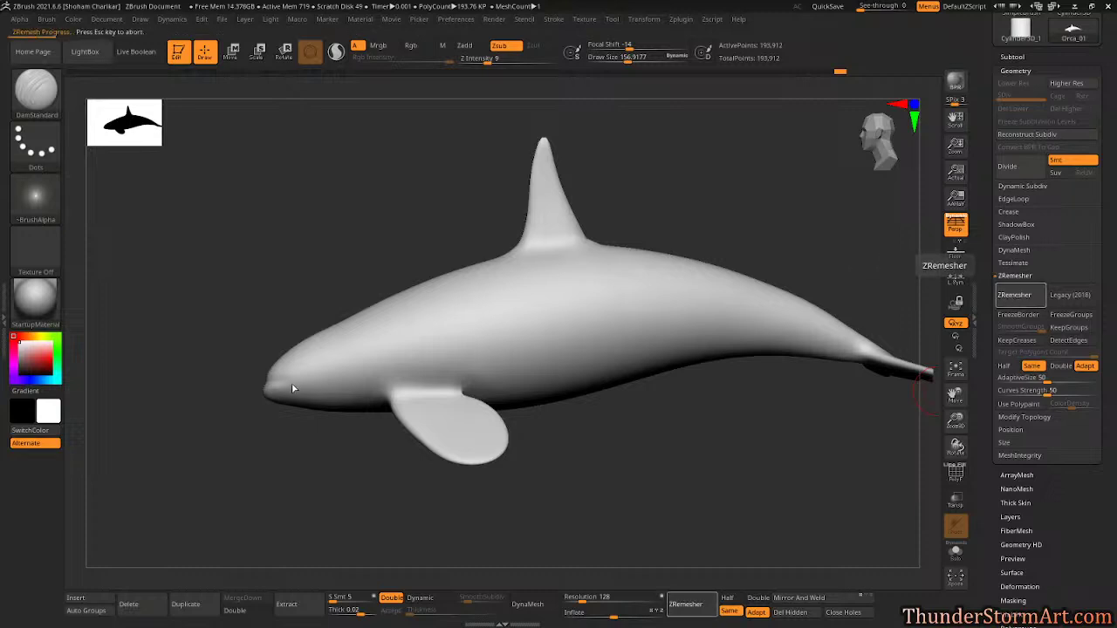
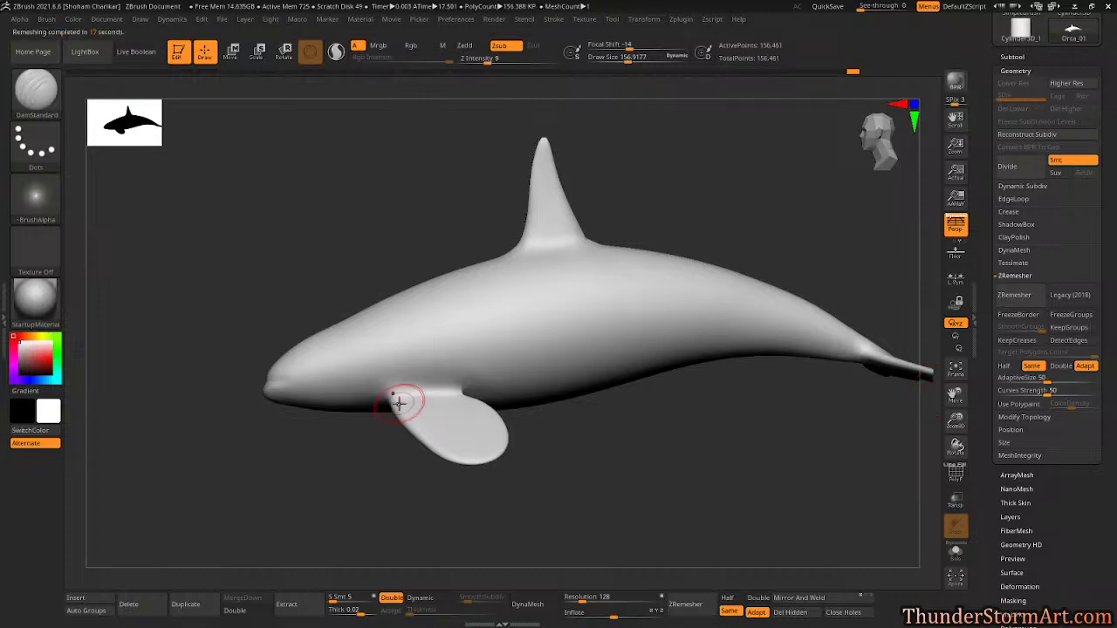
pyautogui.hotkey('shift', 'f')
pyautogui.moveTo(326, 449)
pyautogui.keyDown('alt'); pyautogui.mouseDown()
pyautogui.moveTo(384, 525)
pyautogui.moveTo(305, 476)
pyautogui.moveTo(309, 461)
pyautogui.moveTo(274, 463)
pyautogui.mouseUp(); pyautogui.keyUp('alt')
pyautogui.press('s')
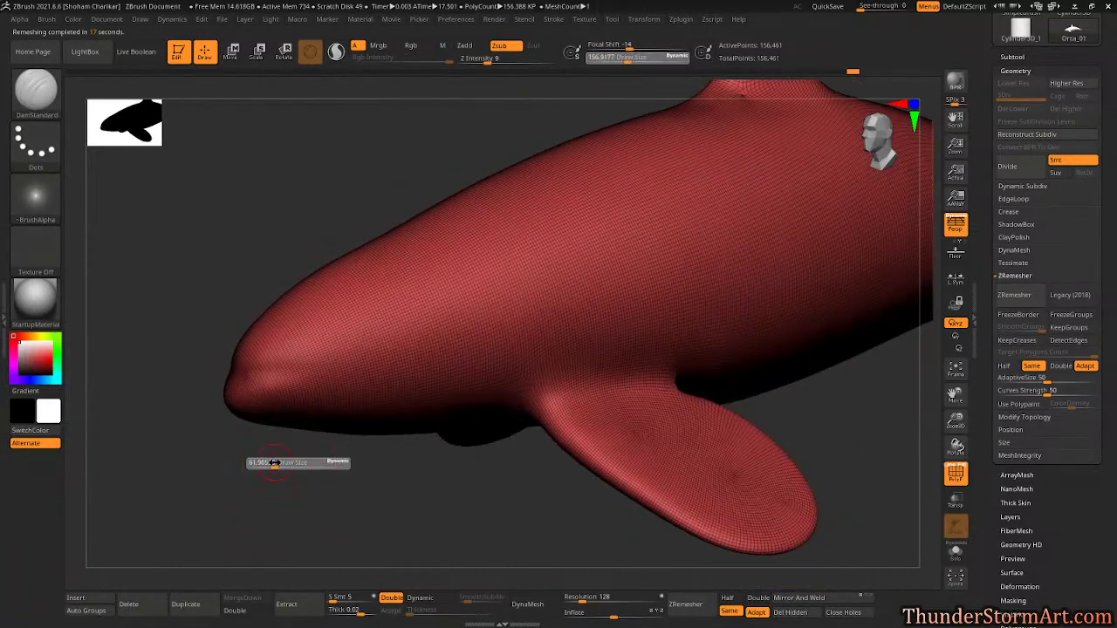
pyautogui.hotkey('shift', 'f')
# Smooth the mouth crease and the surrounding snout, using Draw Sizes of about 33 and 133.
pyautogui.press('s')
pyautogui.moveTo(297, 446); pyautogui.dragTo(285, 447)
pyautogui.press('shift')
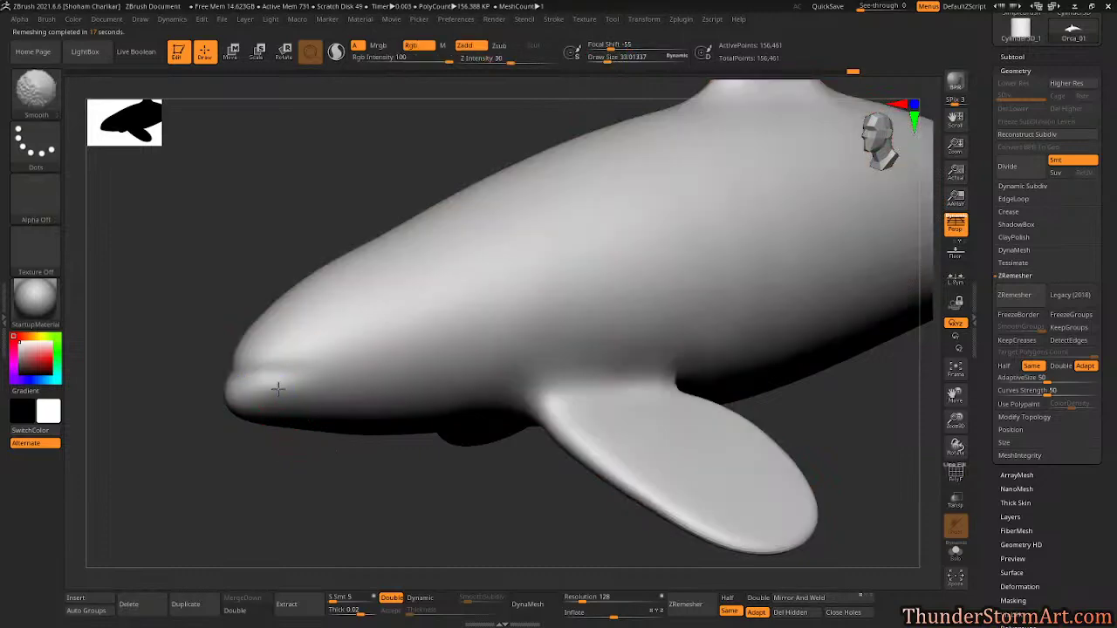
pyautogui.press('s')
pyautogui.moveTo(283, 463); pyautogui.dragTo(302, 463)
pyautogui.keyDown('shift'); pyautogui.moveTo(271, 391); pyautogui.dragTo(309, 352); pyautogui.keyUp('shift')
pyautogui.moveTo(248, 331)
pyautogui.keyDown('shift'); pyautogui.mouseDown()
pyautogui.moveTo(241, 343)
pyautogui.moveTo(359, 241)
pyautogui.moveTo(564, 173)
pyautogui.mouseUp(); pyautogui.keyUp('shift')
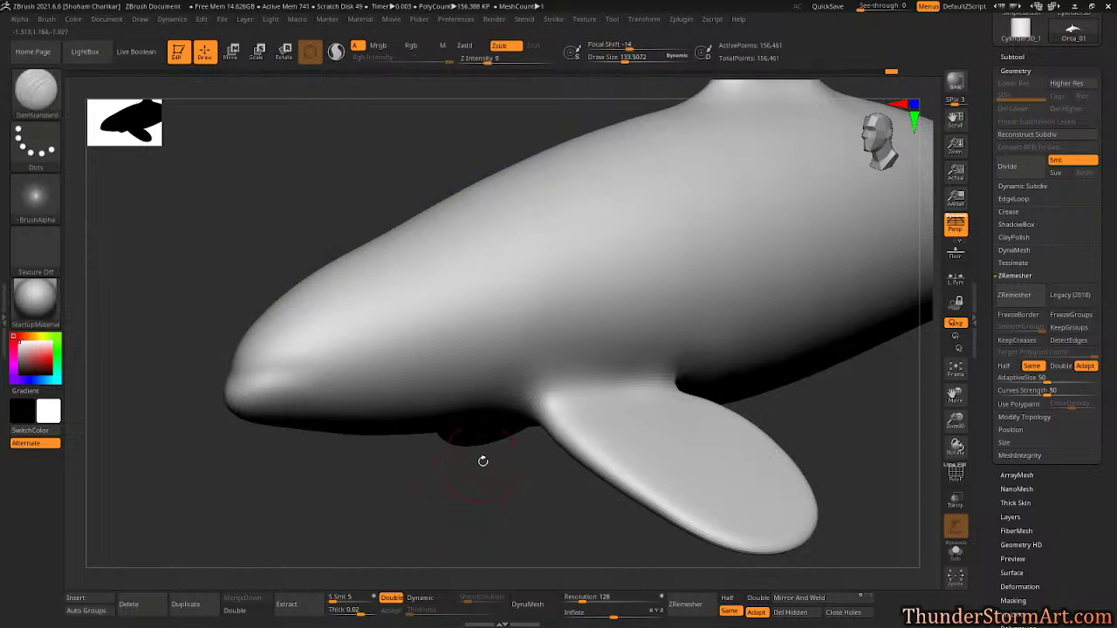
pyautogui.moveTo(446, 470)
pyautogui.keyDown('alt'); pyautogui.mouseDown()
pyautogui.moveTo(364, 471)
pyautogui.moveTo(382, 474)
pyautogui.mouseUp(); pyautogui.keyUp('alt')
pyautogui.keyDown('shift'); pyautogui.moveTo(299, 327); pyautogui.dragTo(337, 318); pyautogui.keyUp('shift')
pyautogui.moveTo(308, 451)
pyautogui.keyDown('alt'); pyautogui.mouseDown()
pyautogui.moveTo(304, 412)
pyautogui.moveTo(282, 409)
pyautogui.moveTo(357, 410)
pyautogui.moveTo(357, 432)
pyautogui.moveTo(294, 405)
pyautogui.moveTo(571, 459)
pyautogui.moveTo(544, 451)
pyautogui.moveTo(563, 467)
pyautogui.moveTo(536, 512)
pyautogui.moveTo(565, 464)
pyautogui.mouseUp(); pyautogui.keyUp('alt')
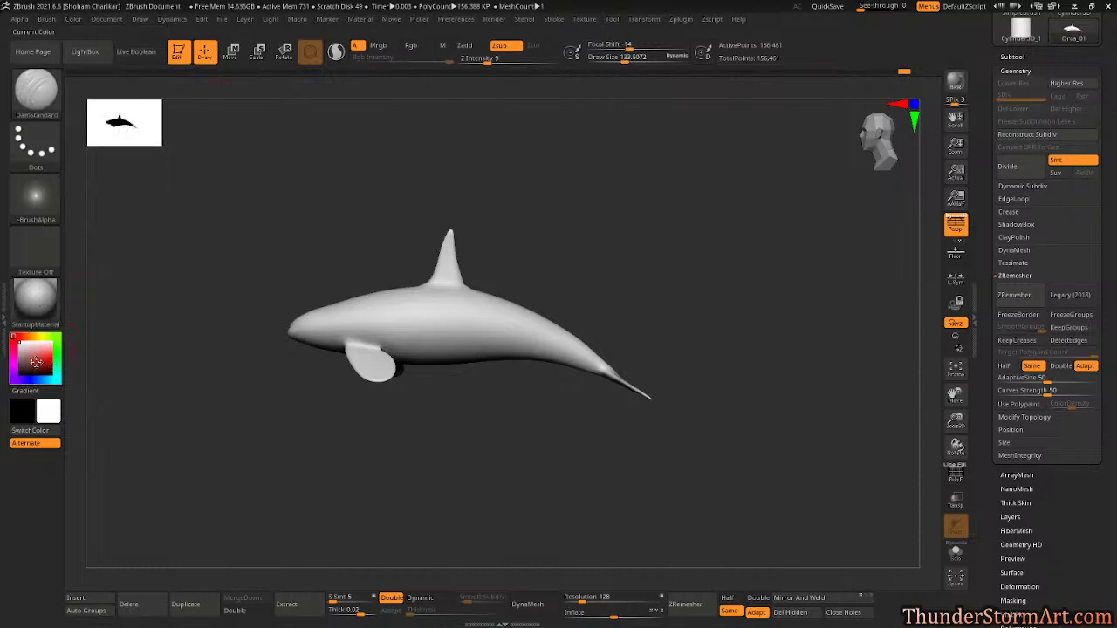
# Pick a near-black paint colour and preview it on the orca.
pyautogui.moveTo(21, 359); pyautogui.dragTo(7, 376)
pyautogui.moveTo(351, 463); pyautogui.dragTo(352, 487)
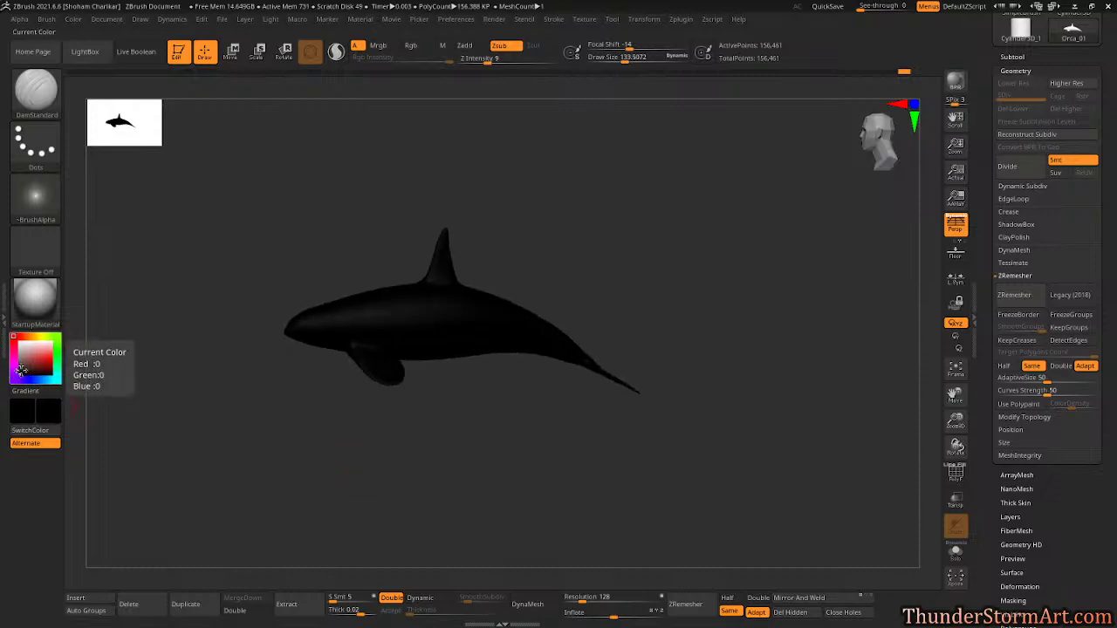
pyautogui.moveTo(21, 373); pyautogui.dragTo(20, 371)
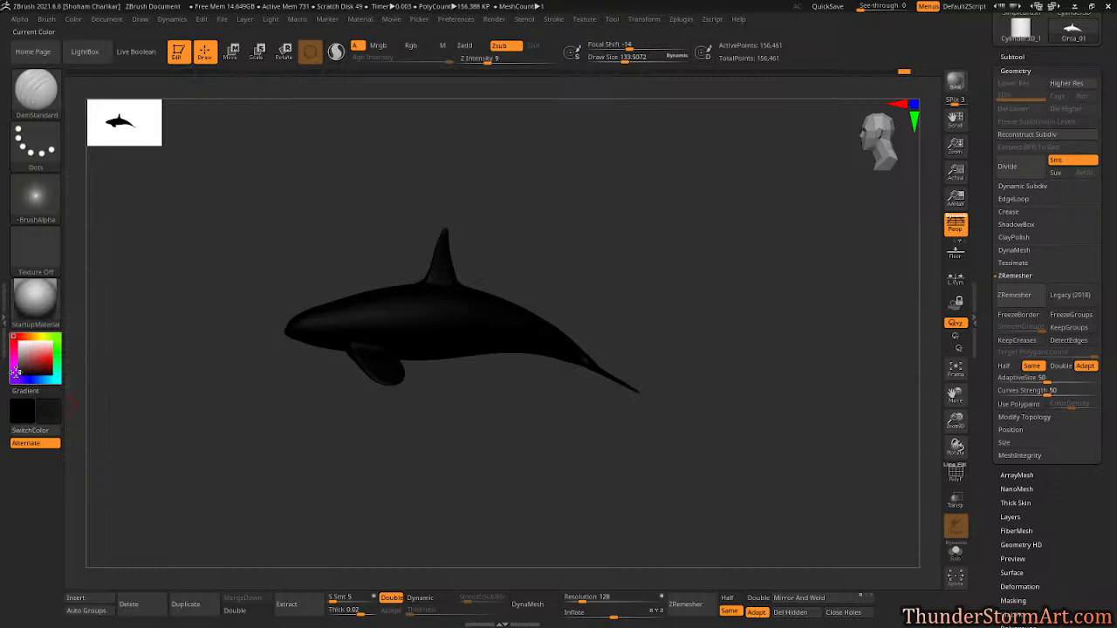
pyautogui.moveTo(14, 374); pyautogui.dragTo(14, 372)
pyautogui.moveTo(442, 484)
pyautogui.mouseDown()
pyautogui.moveTo(397, 480)
pyautogui.moveTo(446, 486)
pyautogui.mouseUp()
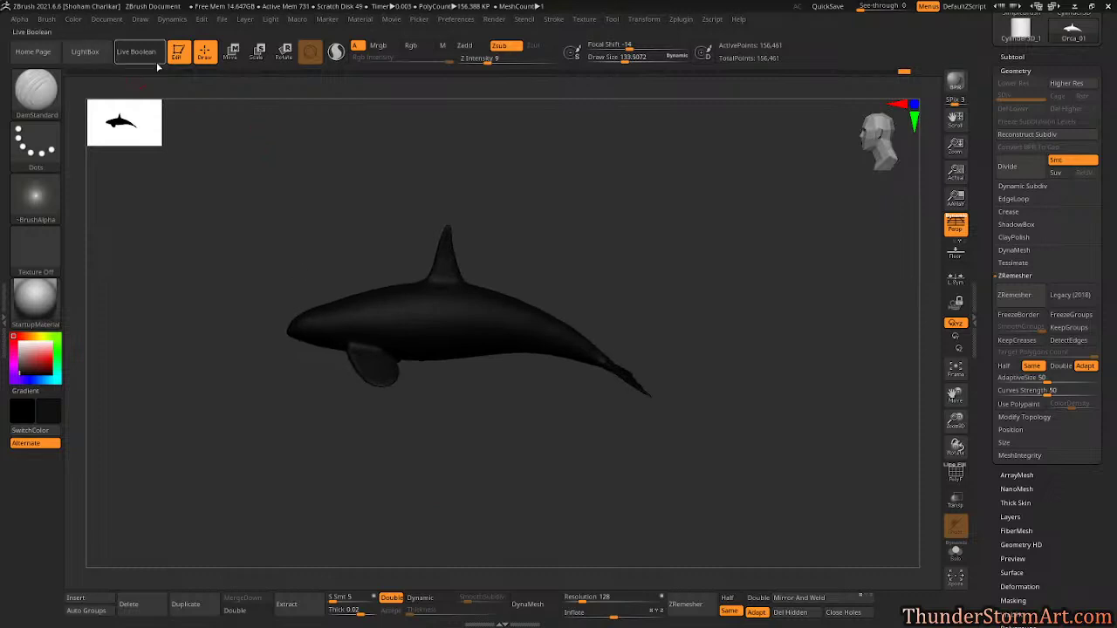
# Enable Mrgb, turn off Zsub, and fill the whole orca with the near-black colour.
pyautogui.click(378, 45)
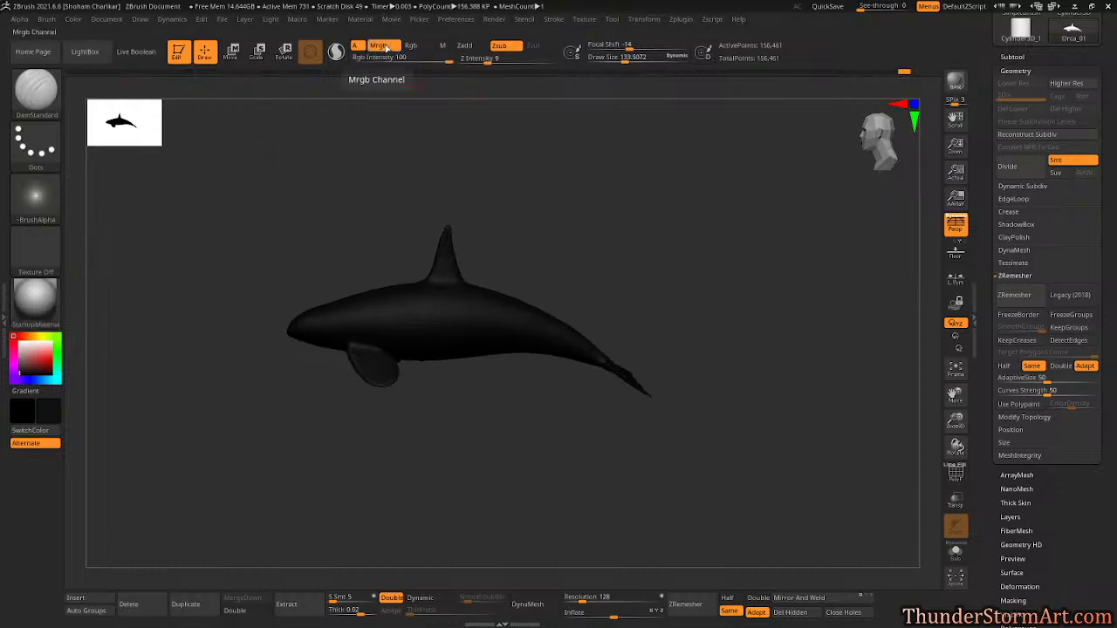
pyautogui.click(504, 49)
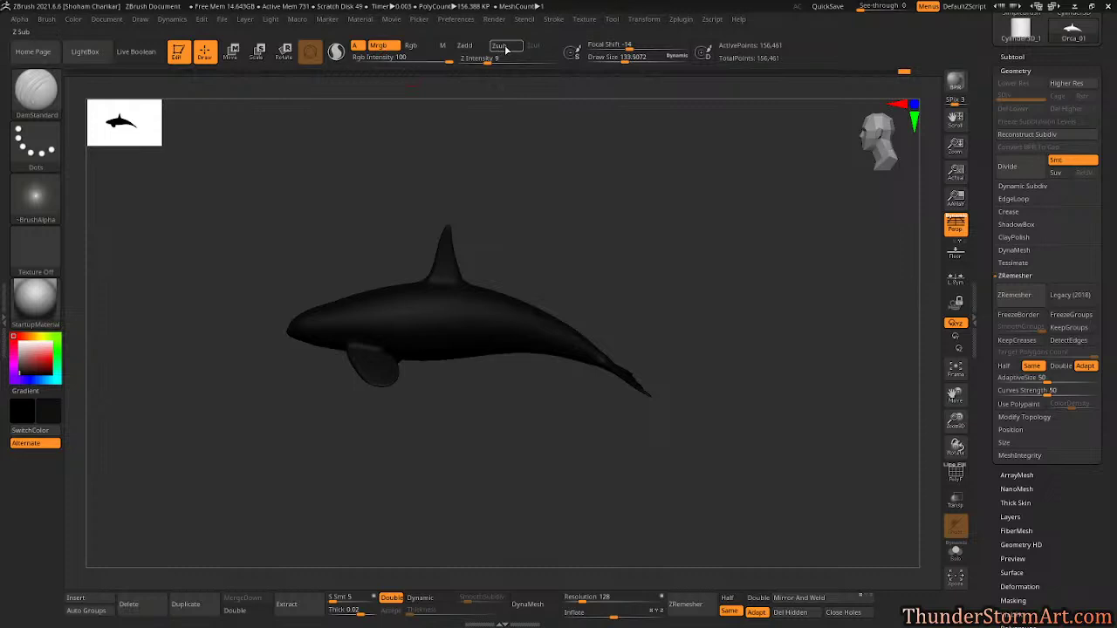
pyautogui.click(46, 20)
pyautogui.moveTo(72, 21)
pyautogui.click(100, 256)
# Set the paint colour to near-white and frame the orca in side view for painting.
pyautogui.click(42, 347)
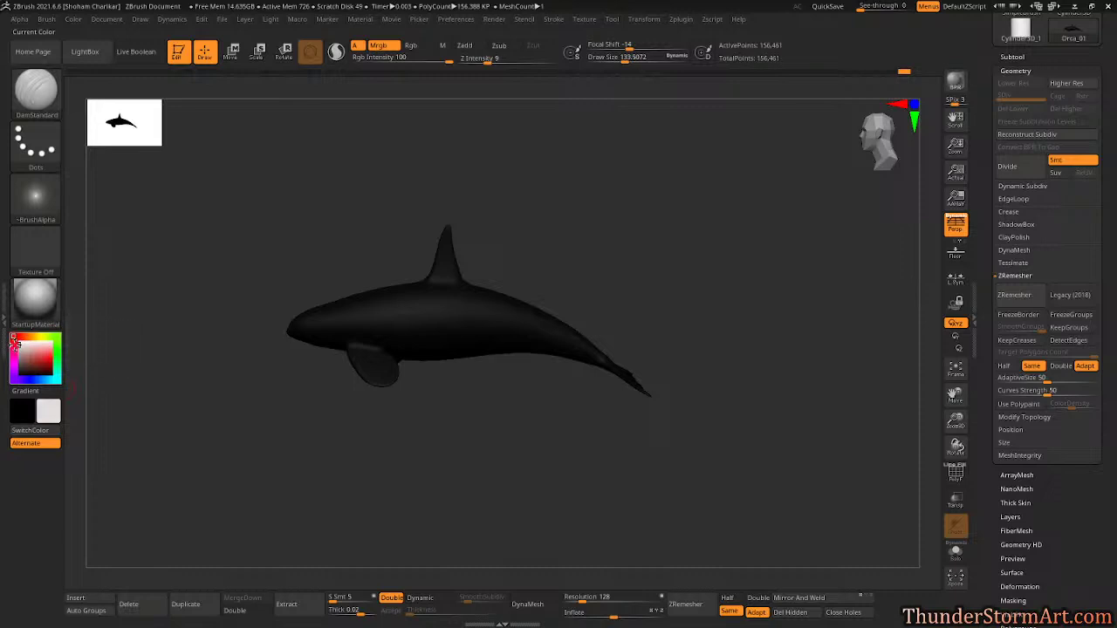
pyautogui.click(15, 340)
pyautogui.click(13, 340)
pyautogui.moveTo(357, 401); pyautogui.dragTo(446, 441)
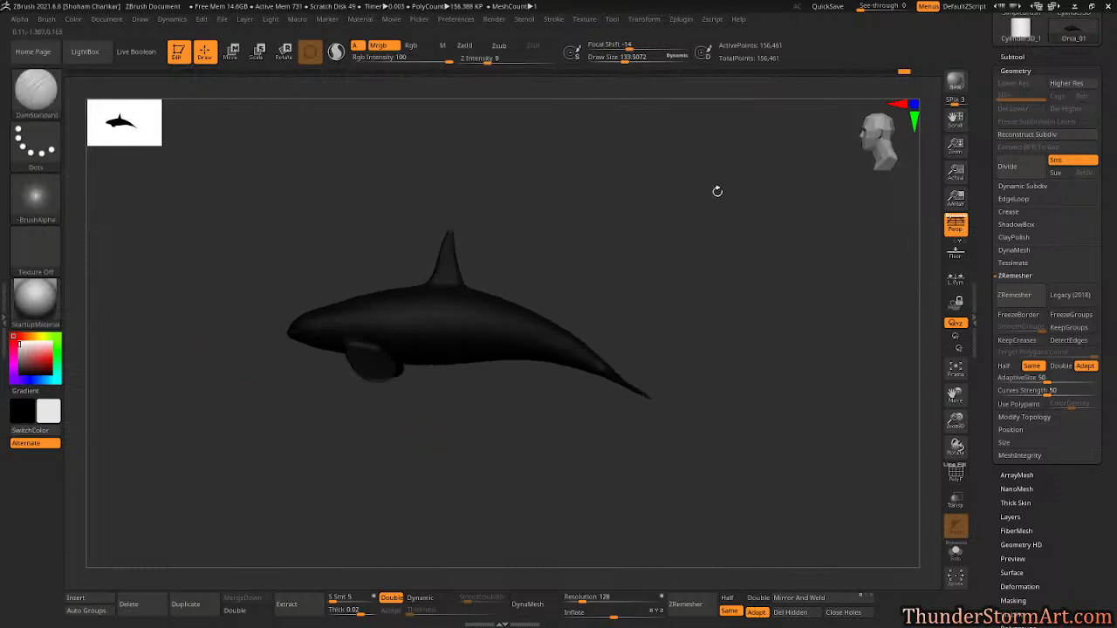
pyautogui.keyDown('alt'); pyautogui.moveTo(671, 245); pyautogui.dragTo(721, 274); pyautogui.keyUp('alt')
pyautogui.keyDown('alt'); pyautogui.moveTo(774, 213); pyautogui.dragTo(688, 209); pyautogui.keyUp('alt')
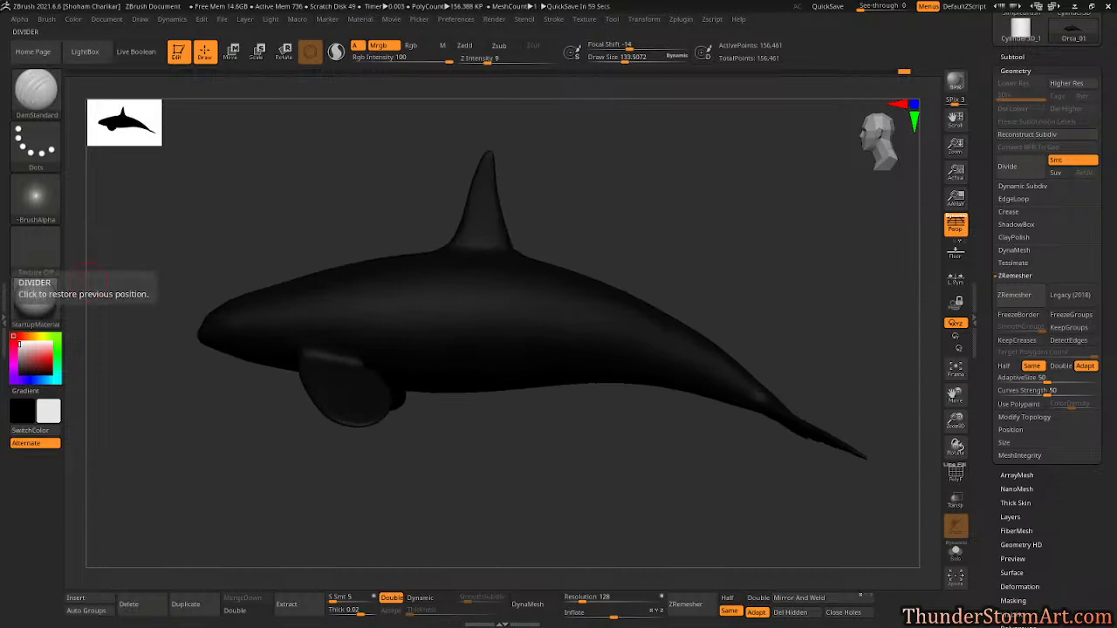
# Switch to the browser, look through the orca top-view and dorsal fin reference images, and return to ZBrush.
pyautogui.hotkey('alt', 'Tab')
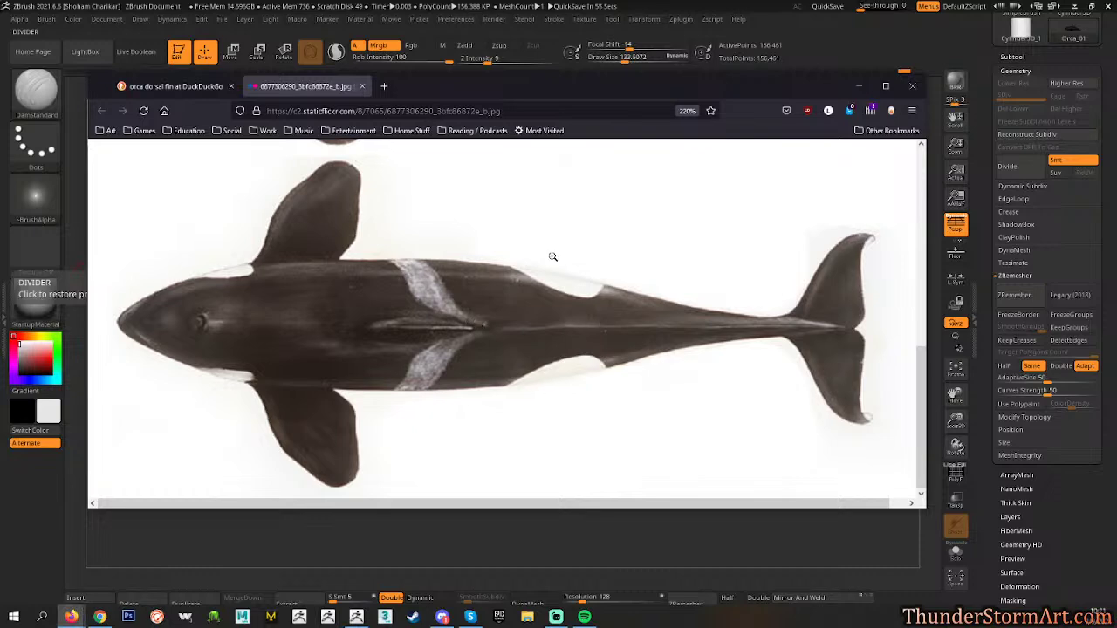
pyautogui.click(174, 88)
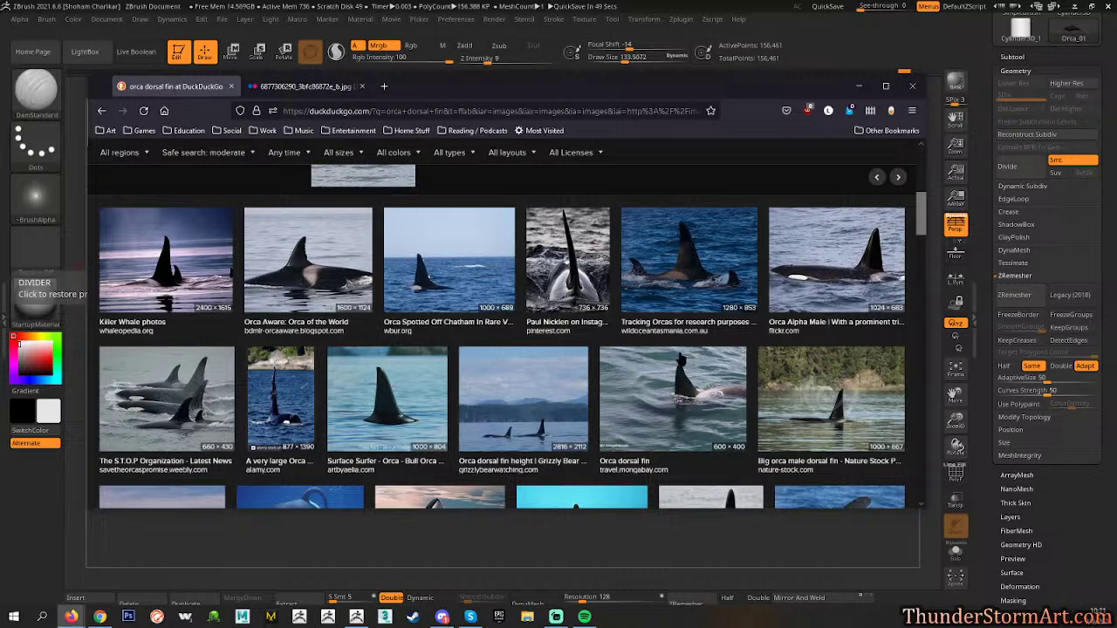
pyautogui.click(859, 86)
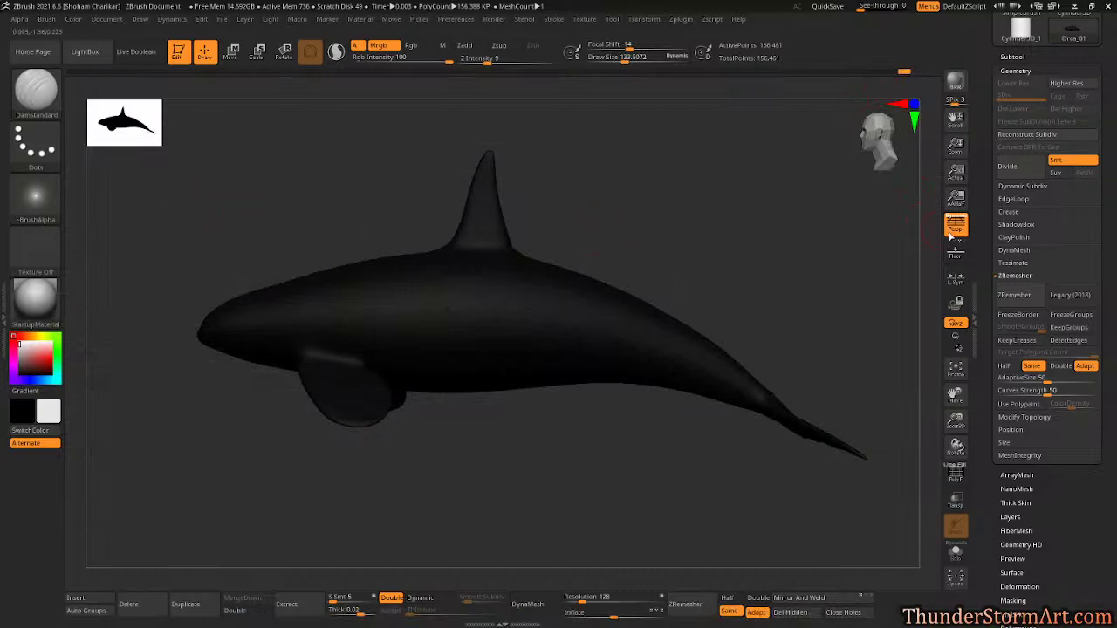
# Turn off perspective and set MaskLasso as the masking brush.
pyautogui.click(955, 225)
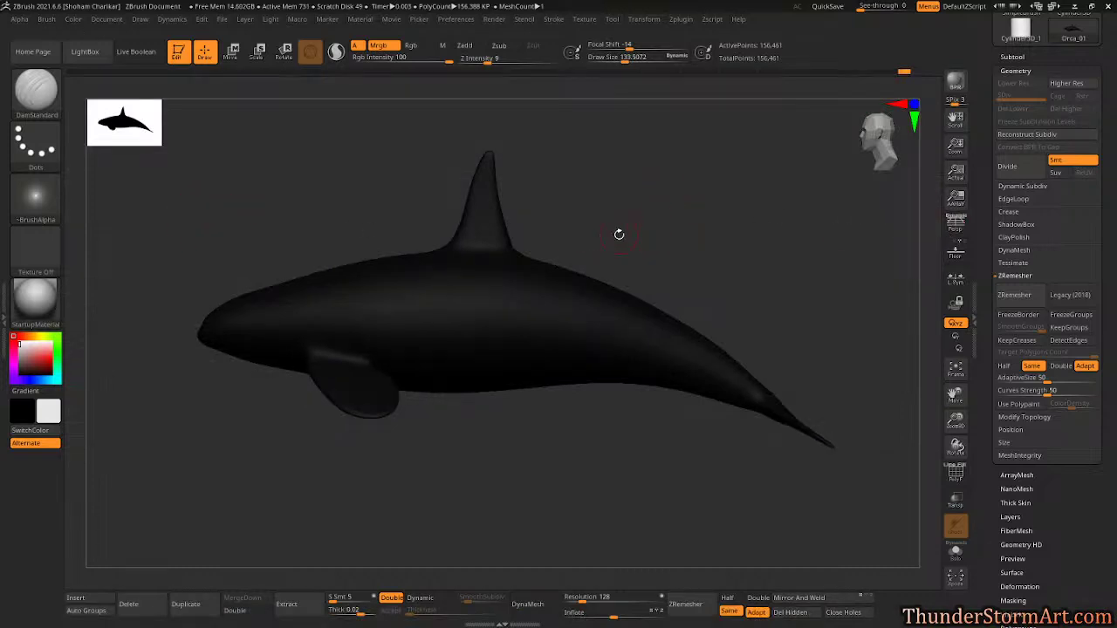
pyautogui.keyDown('ctrl'); pyautogui.click(42, 98); pyautogui.keyUp('ctrl')
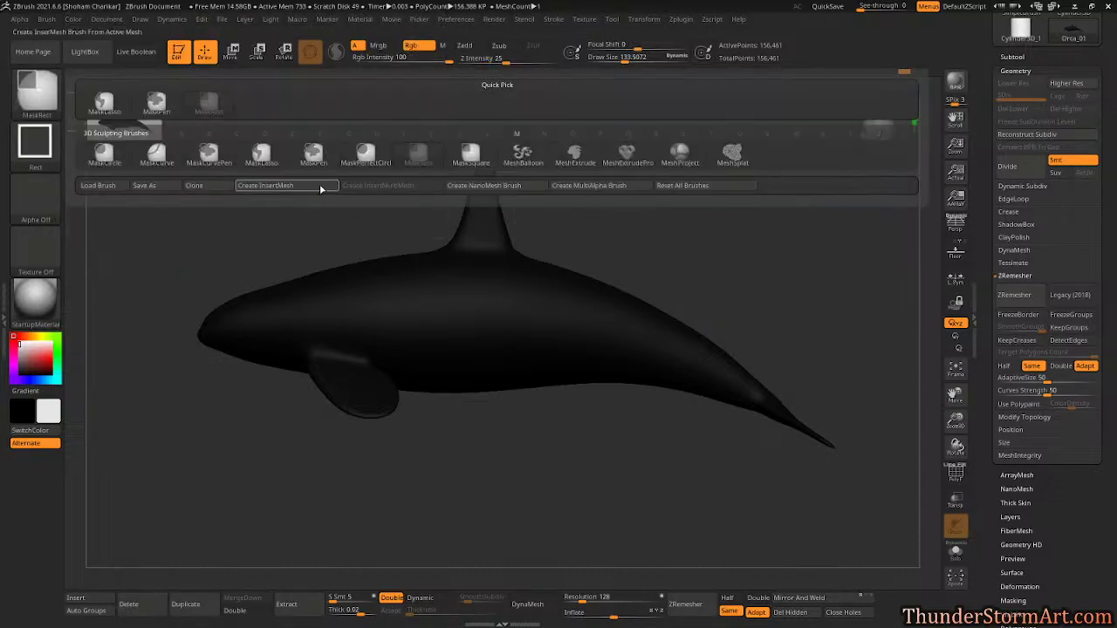
pyautogui.click(263, 155)
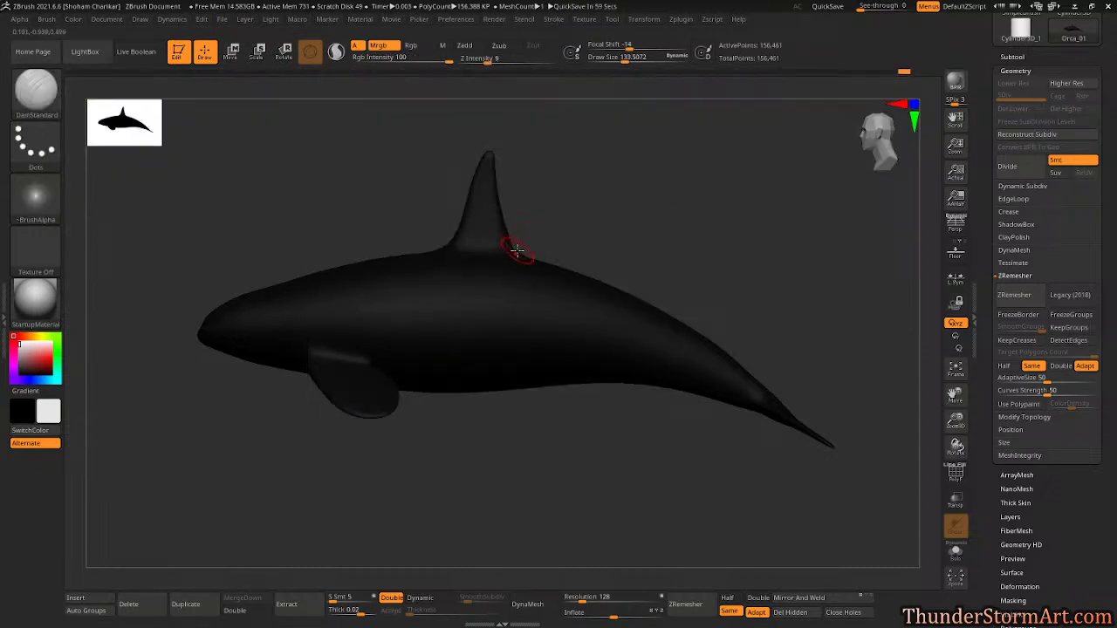
# Set See-through to 19 and align the side view of the orca with the Type 2 Eastern North Atlantic reference.
pyautogui.click(873, 7)
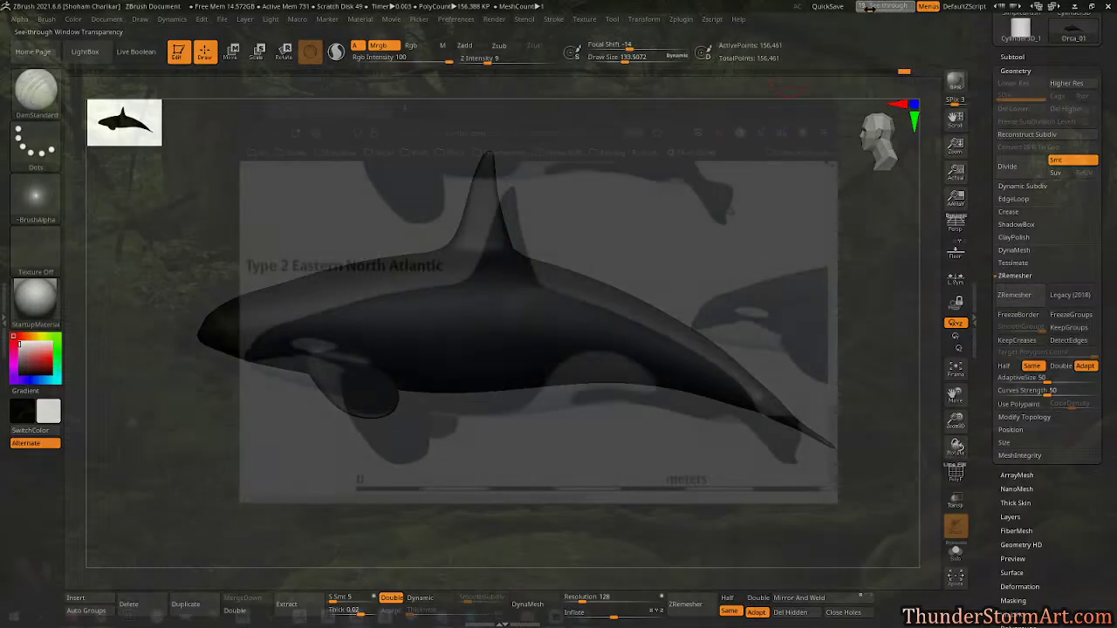
pyautogui.moveTo(608, 255); pyautogui.dragTo(625, 273)
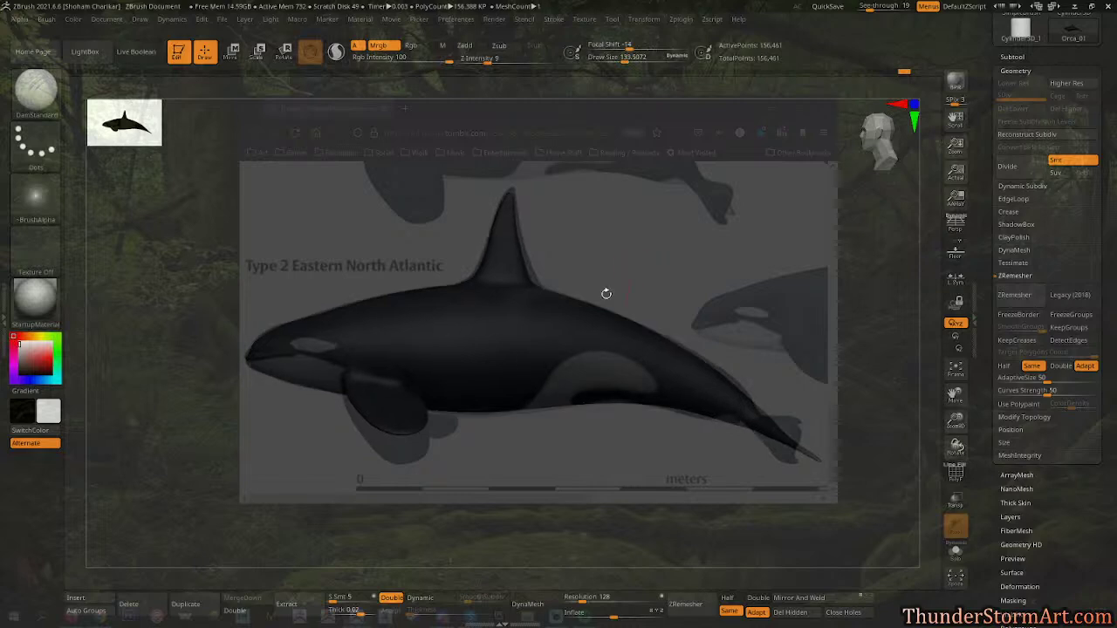
pyautogui.moveTo(506, 428); pyautogui.dragTo(526, 432)
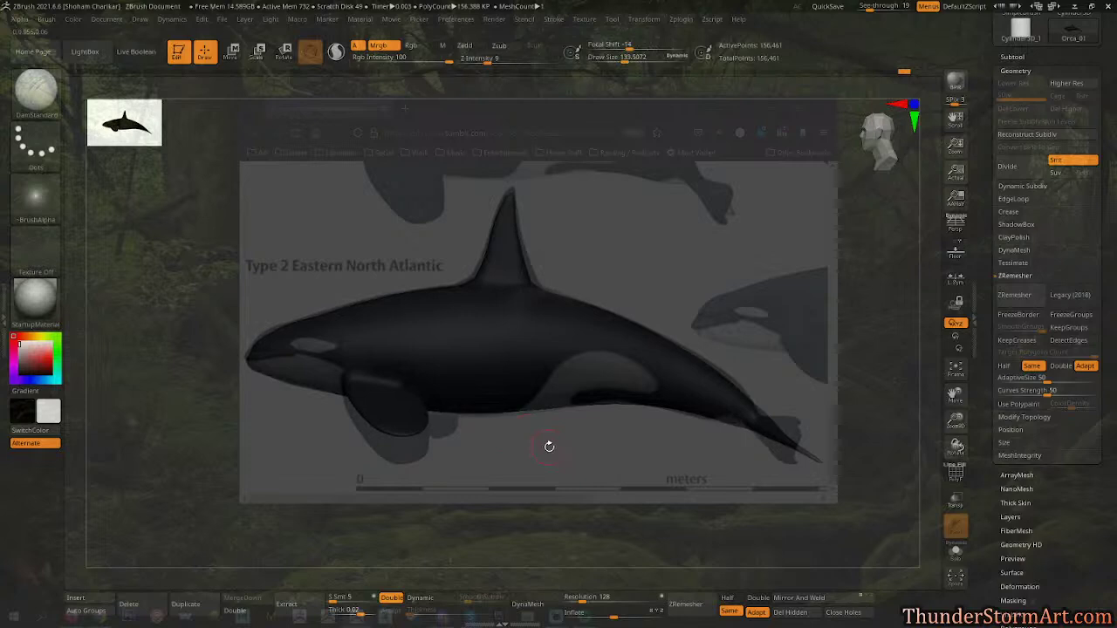
pyautogui.moveTo(668, 227); pyautogui.dragTo(674, 230)
# Adjust the rear base of the dorsal fin and the back with a large Move brush to match the reference outline.
pyautogui.press('b')
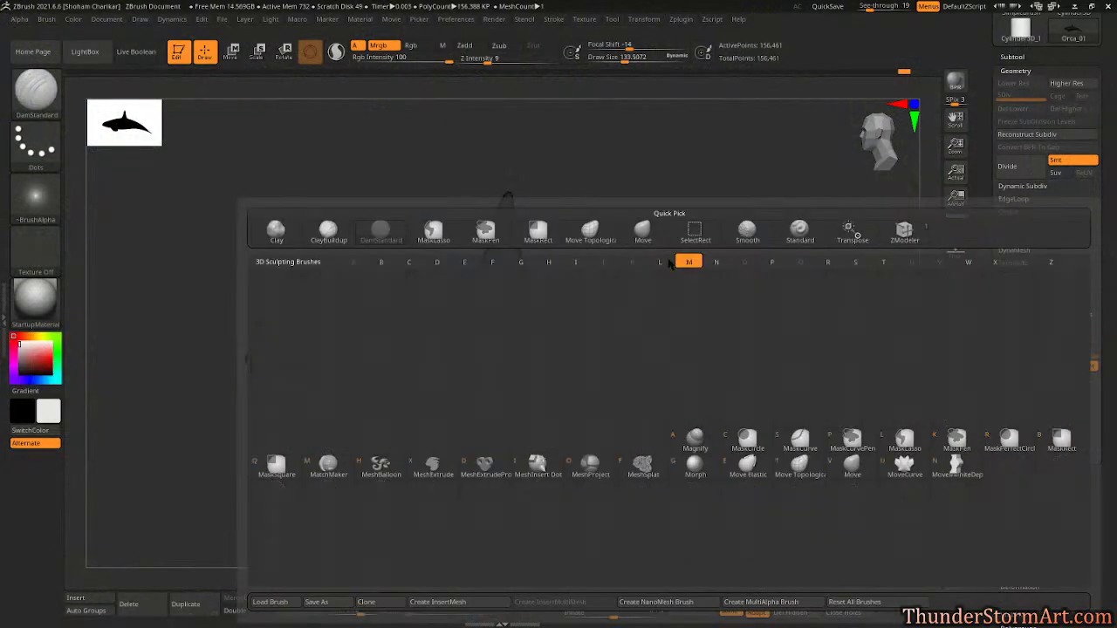
pyautogui.press('m')
pyautogui.press('v')
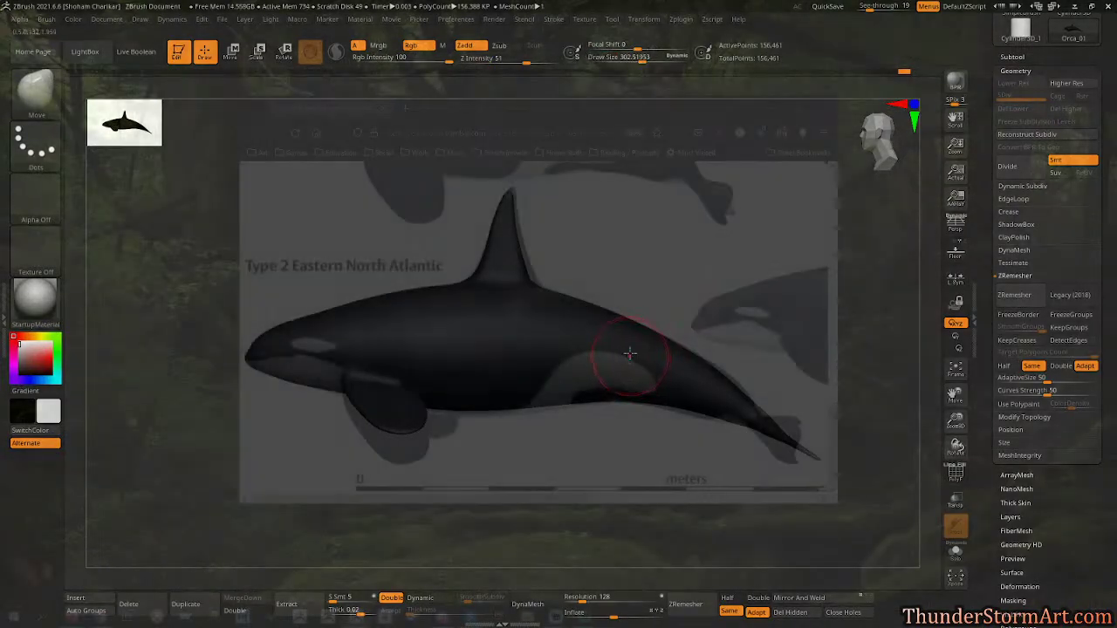
pyautogui.press('s')
pyautogui.moveTo(706, 451); pyautogui.dragTo(709, 418)
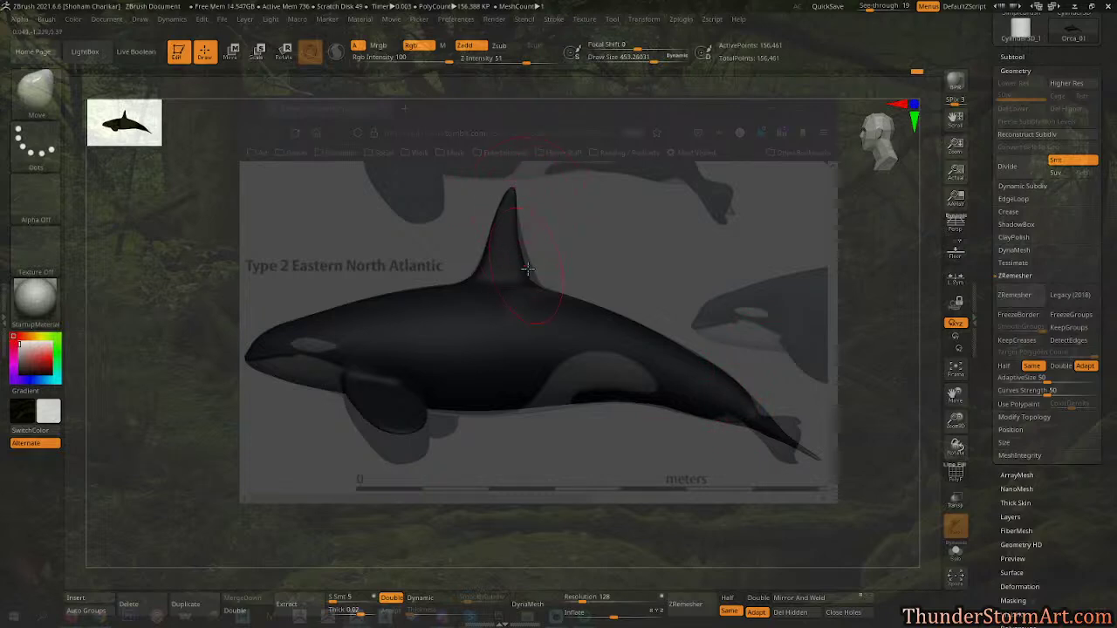
pyautogui.moveTo(518, 238)
pyautogui.mouseDown()
pyautogui.moveTo(559, 259)
pyautogui.moveTo(536, 263)
pyautogui.mouseUp()
pyautogui.press('s')
pyautogui.press('s')
pyautogui.press('s')
pyautogui.moveTo(576, 208); pyautogui.dragTo(606, 208)
pyautogui.moveTo(489, 249); pyautogui.dragTo(486, 249)
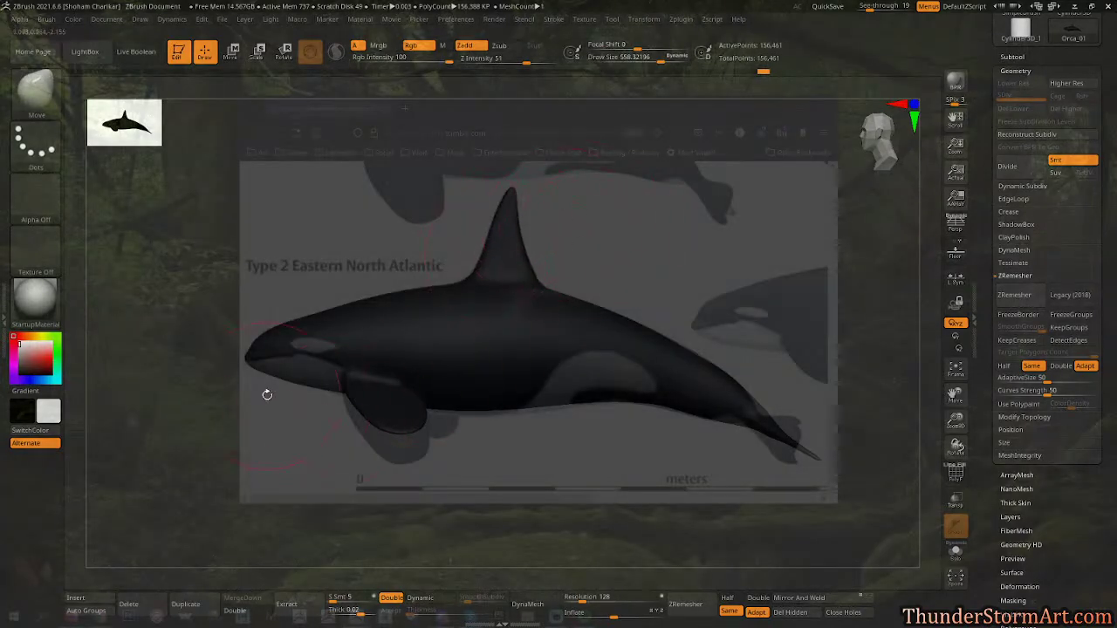
pyautogui.press('s')
pyautogui.moveTo(250, 393); pyautogui.dragTo(232, 392)
# Switch to the DamStandard brush at a draw size of about 78, with Mrgb off and Zsub on.
pyautogui.press('b')
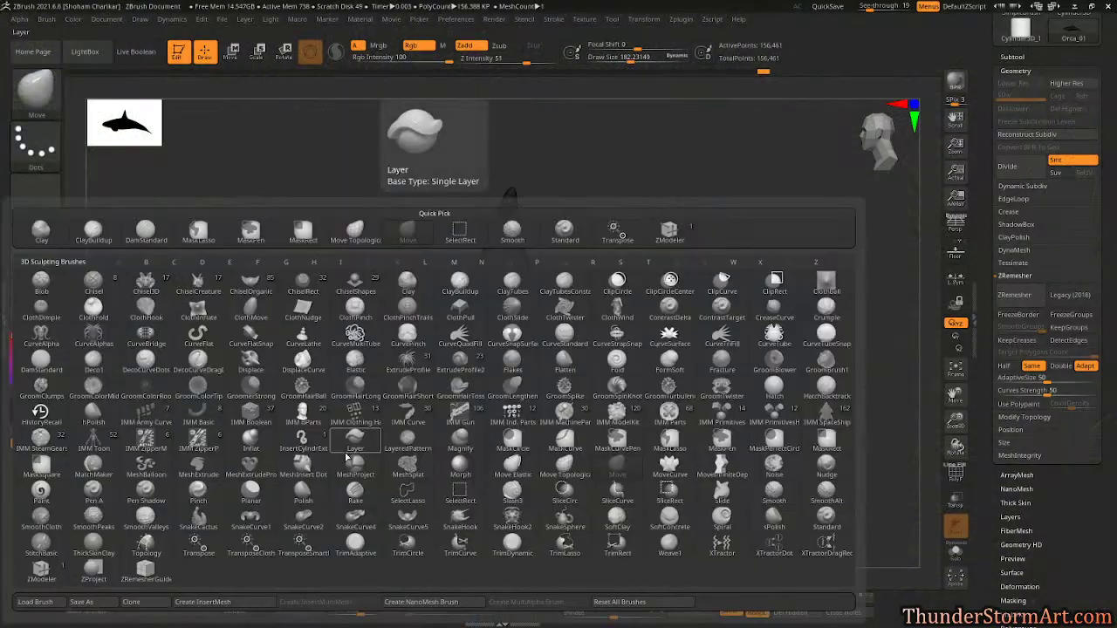
pyautogui.press('d')
pyautogui.press('s')
pyautogui.press('s')
pyautogui.moveTo(314, 435); pyautogui.dragTo(297, 435)
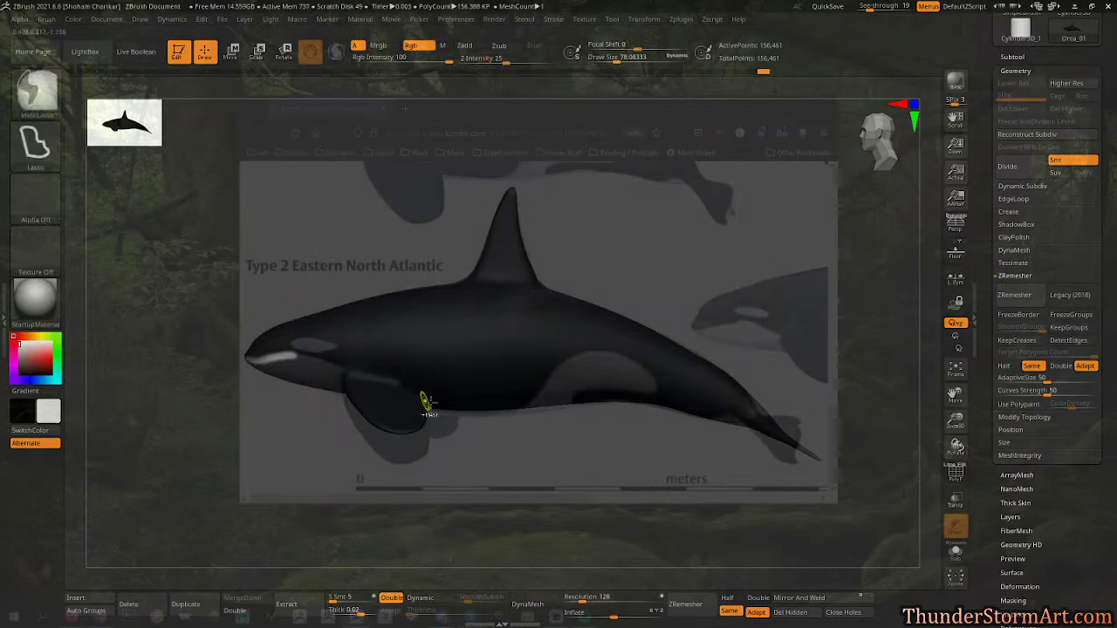
pyautogui.click(381, 46)
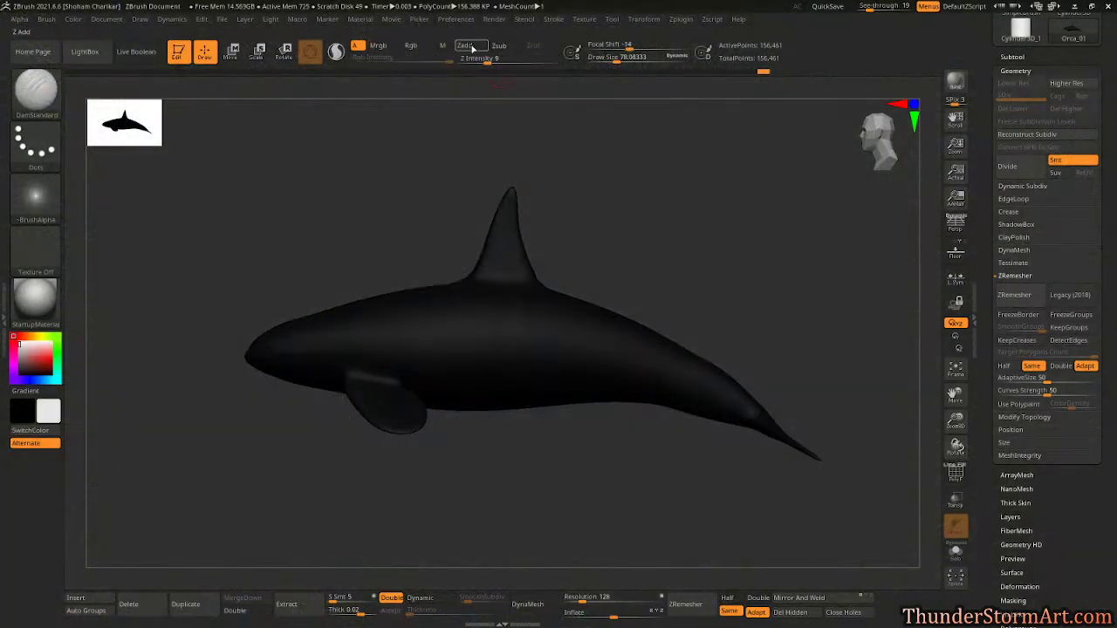
pyautogui.click(498, 45)
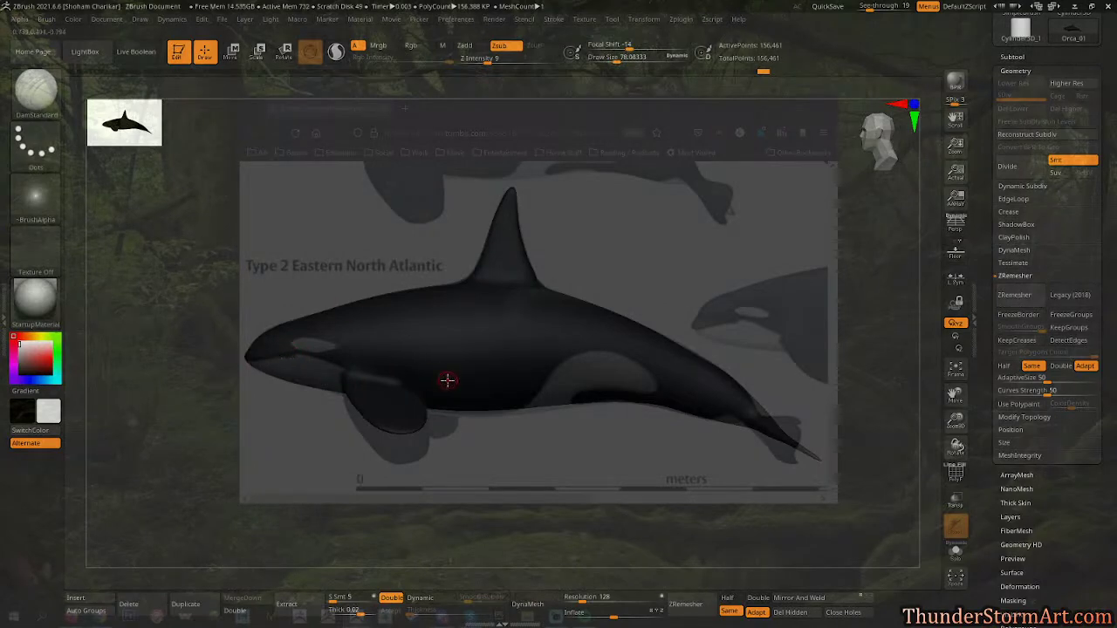
# Set See-through to 0 and hide the polypaint on the Orca_01 subtool to expose the head's surface for sculpting.
pyautogui.moveTo(577, 523); pyautogui.dragTo(721, 471)
pyautogui.click(870, 9)
pyautogui.moveTo(870, 9); pyautogui.dragTo(839, 10)
pyautogui.moveTo(602, 262); pyautogui.dragTo(758, 342)
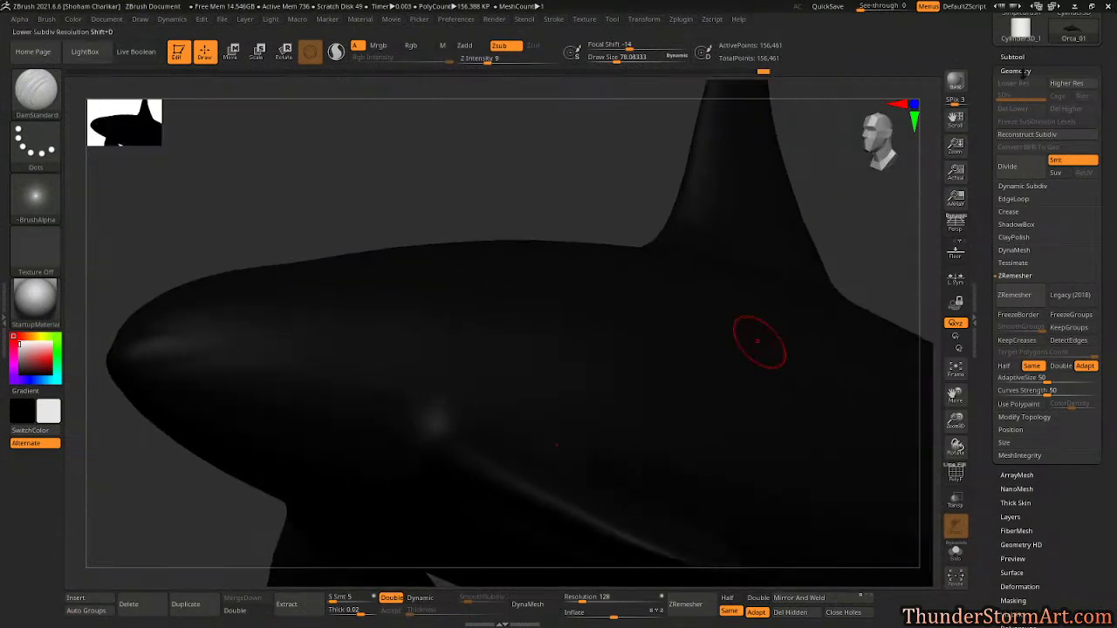
pyautogui.click(1015, 57)
pyautogui.click(1081, 81)
pyautogui.moveTo(572, 203); pyautogui.dragTo(537, 123)
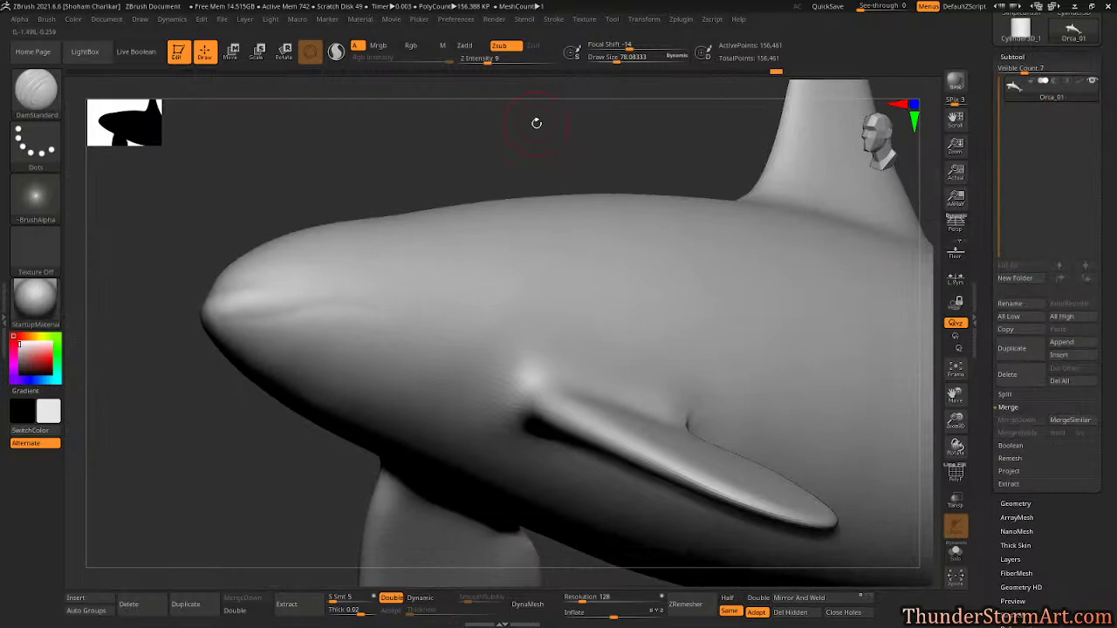
# Carve the mouth line back along the head with DamStandard at a draw size of about 50, and smooth its corner.
pyautogui.moveTo(405, 167)
pyautogui.mouseDown()
pyautogui.moveTo(412, 125)
pyautogui.moveTo(419, 157)
pyautogui.moveTo(351, 231)
pyautogui.mouseUp()
pyautogui.press('s')
pyautogui.click(412, 160)
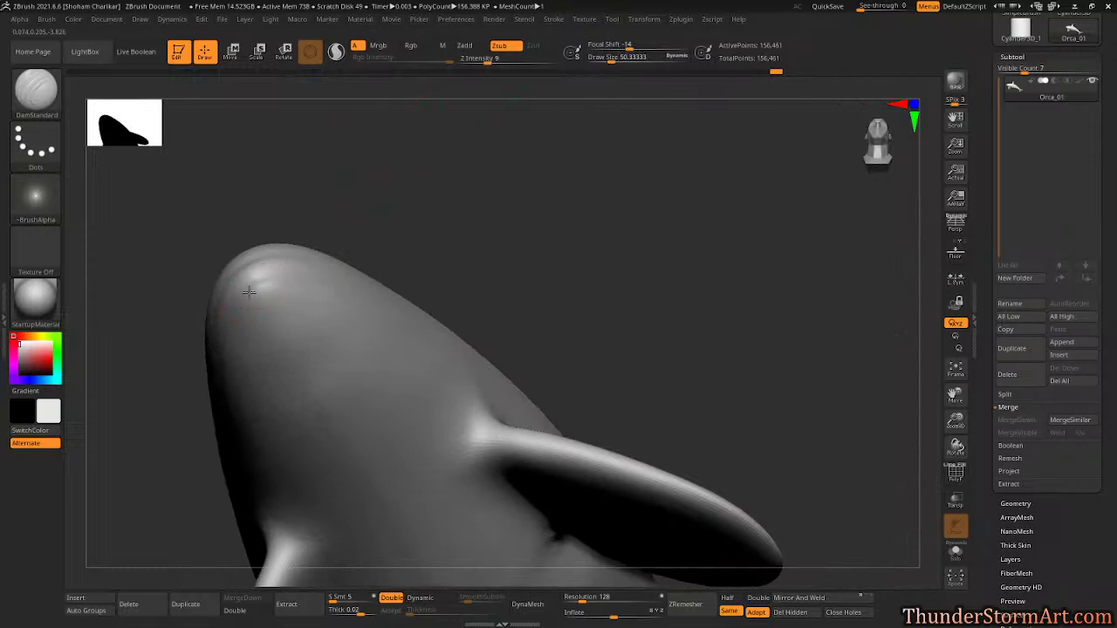
pyautogui.moveTo(420, 206); pyautogui.dragTo(407, 249)
pyautogui.moveTo(409, 199); pyautogui.dragTo(307, 277)
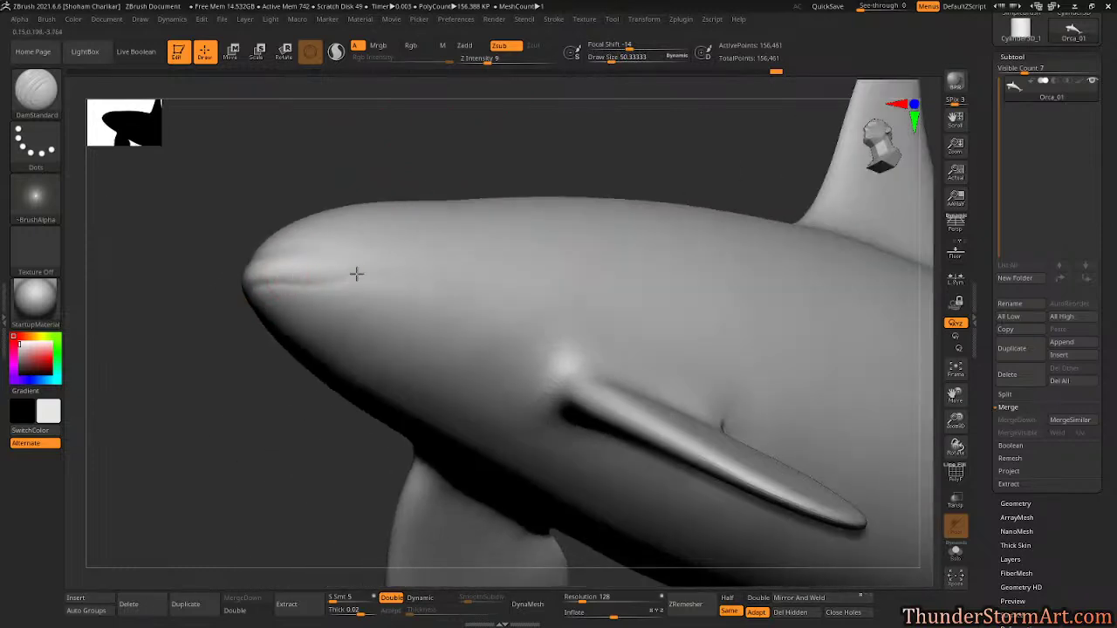
pyautogui.moveTo(429, 159); pyautogui.dragTo(406, 204)
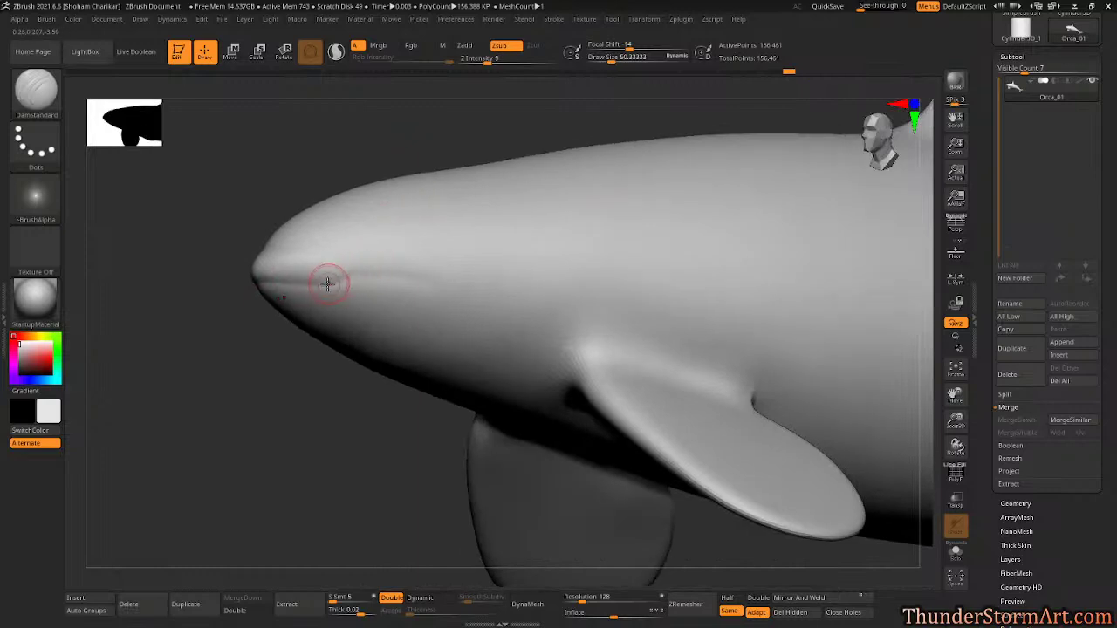
pyautogui.moveTo(417, 278); pyautogui.dragTo(321, 283)
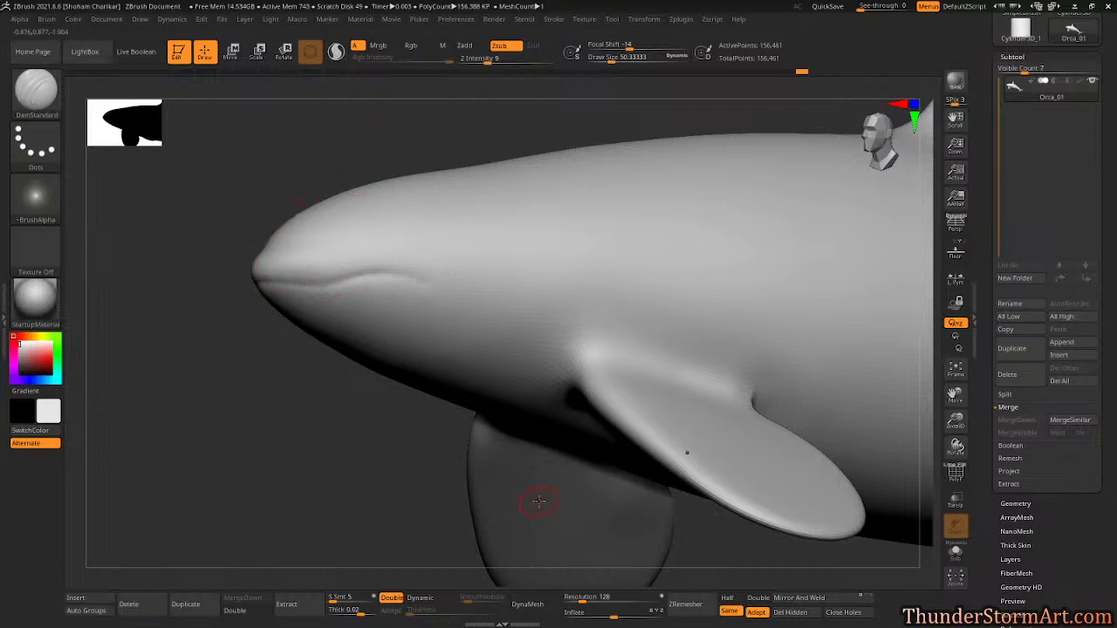
pyautogui.moveTo(414, 268)
pyautogui.keyDown('shift'); pyautogui.mouseDown()
pyautogui.moveTo(431, 277)
pyautogui.moveTo(407, 280)
pyautogui.mouseUp(); pyautogui.keyUp('shift')
# Return the orca to side view, set See-through to 16, and realign it with the reference image.
pyautogui.keyDown('alt'); pyautogui.moveTo(421, 467); pyautogui.dragTo(485, 503); pyautogui.keyUp('alt')
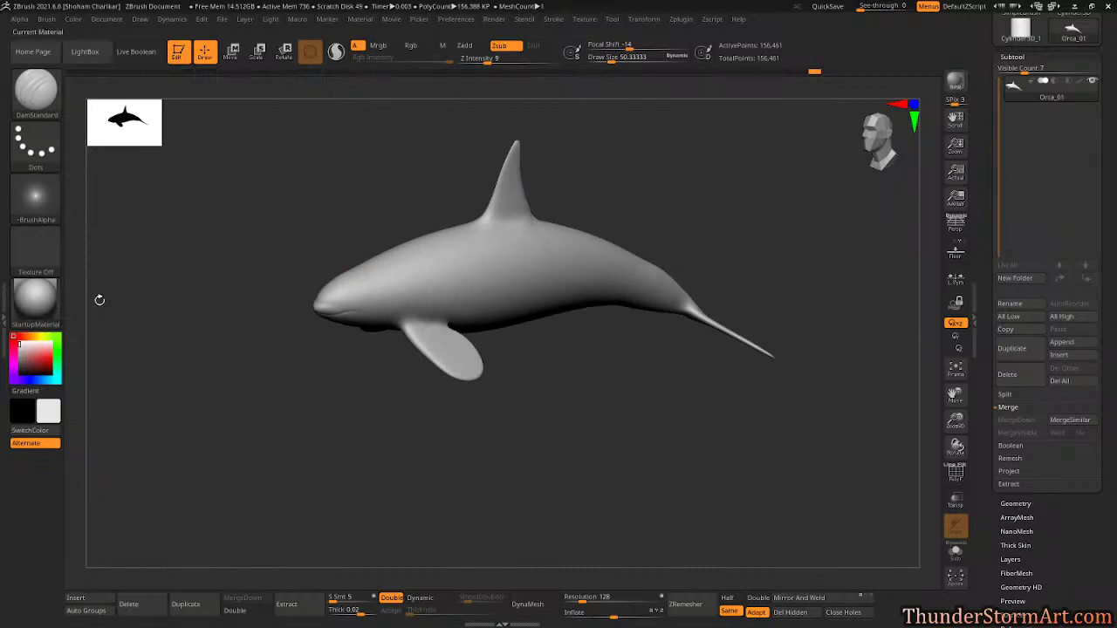
pyautogui.moveTo(592, 426); pyautogui.dragTo(571, 446)
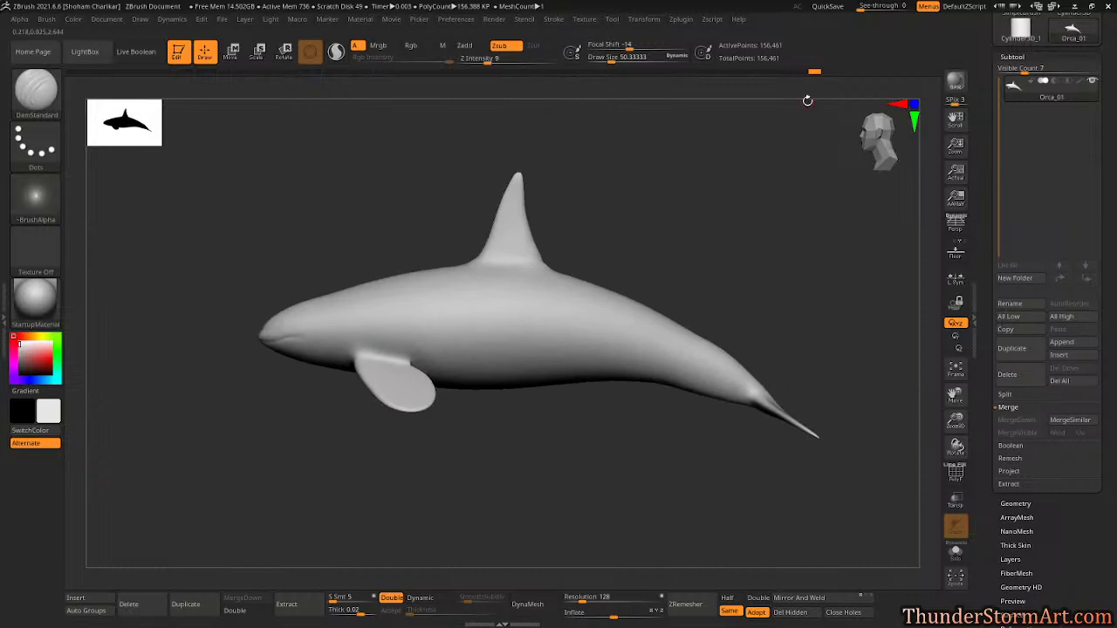
pyautogui.moveTo(873, 6); pyautogui.dragTo(847, 9)
pyautogui.moveTo(743, 188); pyautogui.dragTo(724, 211)
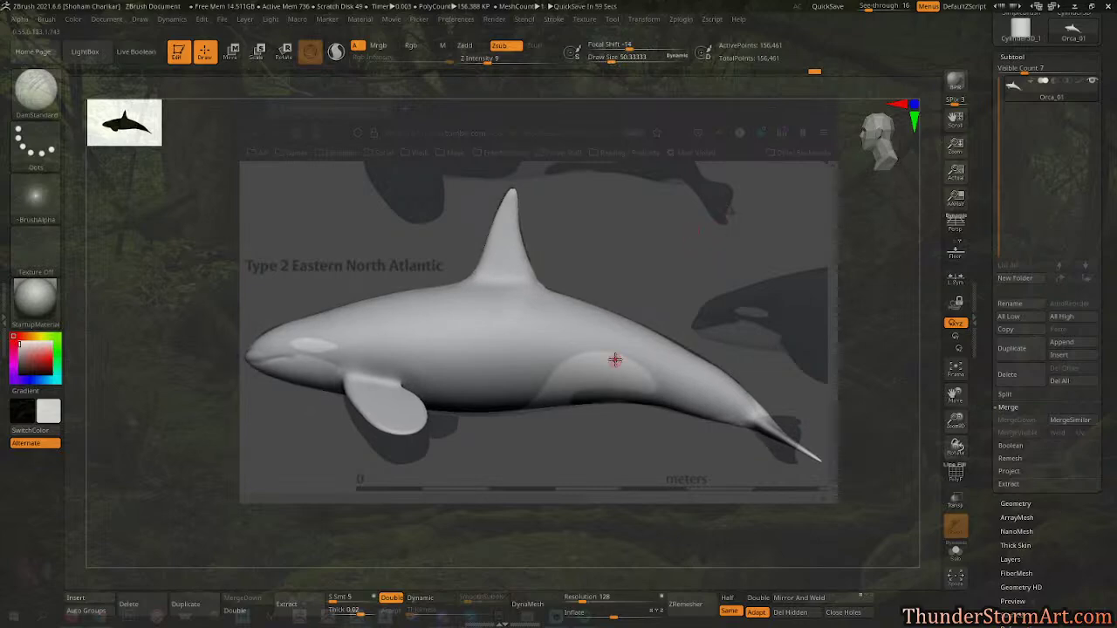
# Switch to the Move brush and set its draw size to about 92.
pyautogui.press('b')
pyautogui.press('m')
pyautogui.press('t')
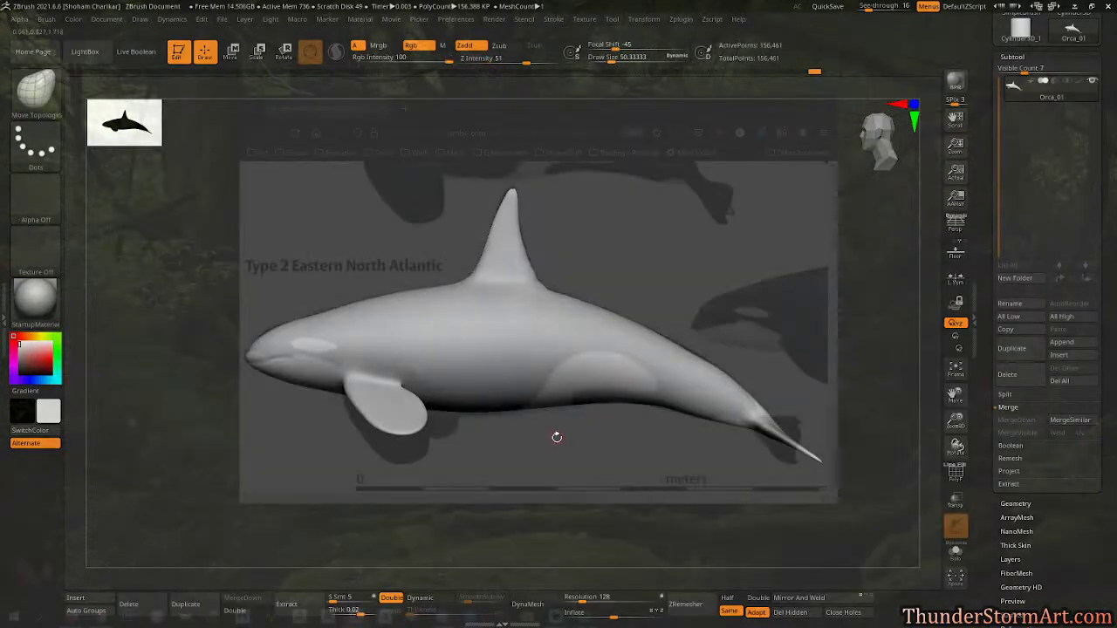
pyautogui.press('b')
pyautogui.press('m')
pyautogui.press('v')
pyautogui.press('s')
pyautogui.moveTo(562, 442); pyautogui.dragTo(574, 443)
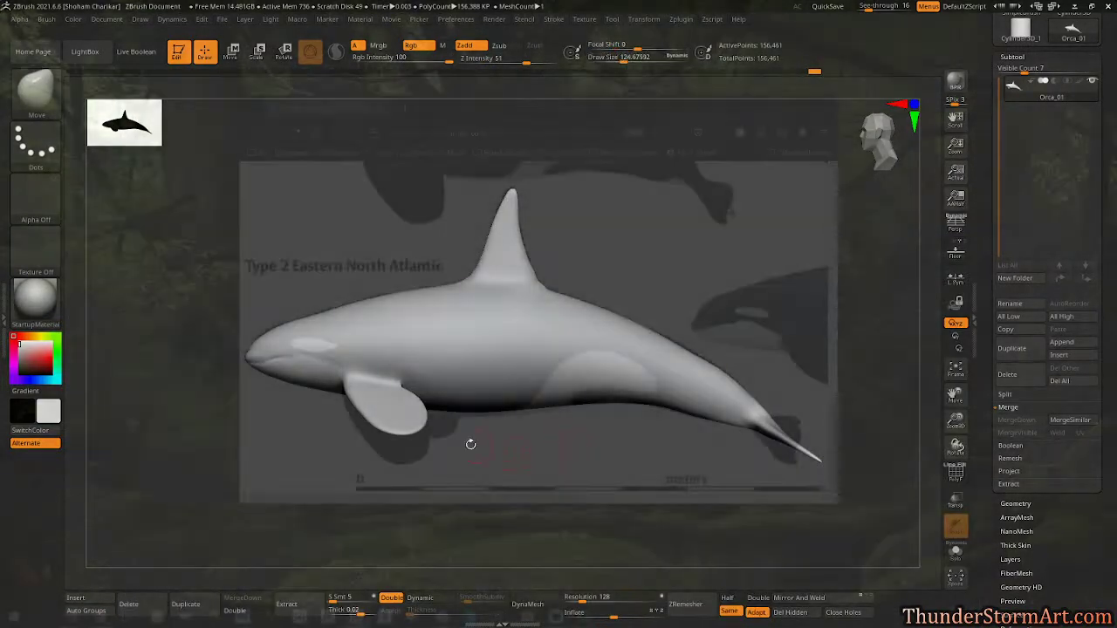
pyautogui.press('s')
pyautogui.moveTo(454, 460); pyautogui.dragTo(436, 460)
# Lasso-mask the white areas on the lower jaw, belly and rear flank by tracing the reference.
pyautogui.press('ctrl')
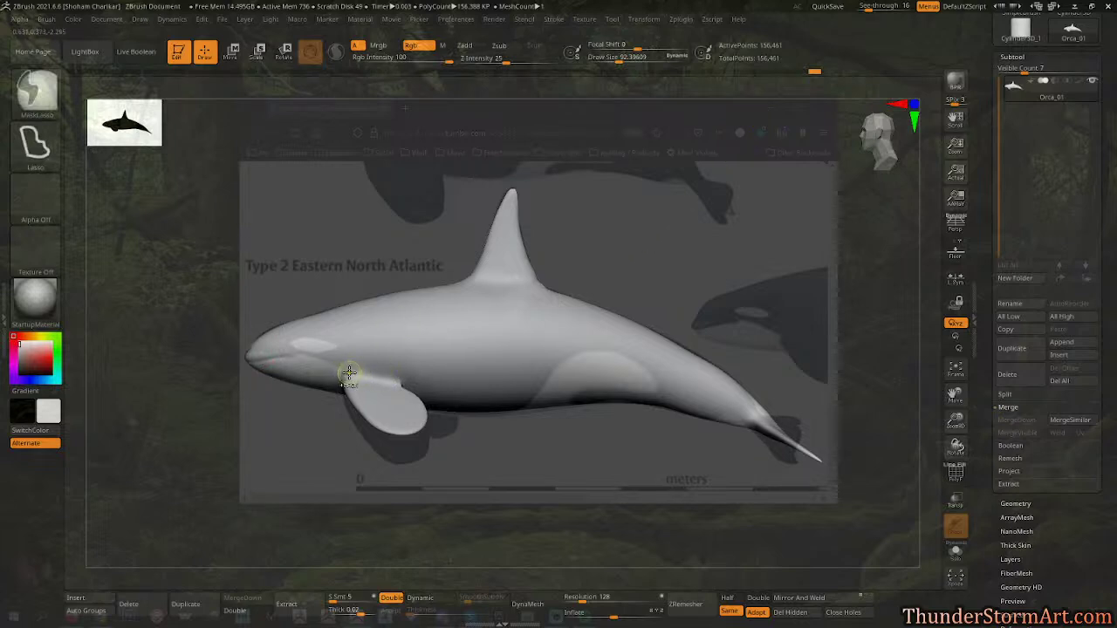
pyautogui.moveTo(297, 356)
pyautogui.keyDown('ctrl'); pyautogui.mouseDown()
pyautogui.moveTo(242, 363)
pyautogui.moveTo(340, 417)
pyautogui.mouseUp(); pyautogui.keyUp('ctrl')
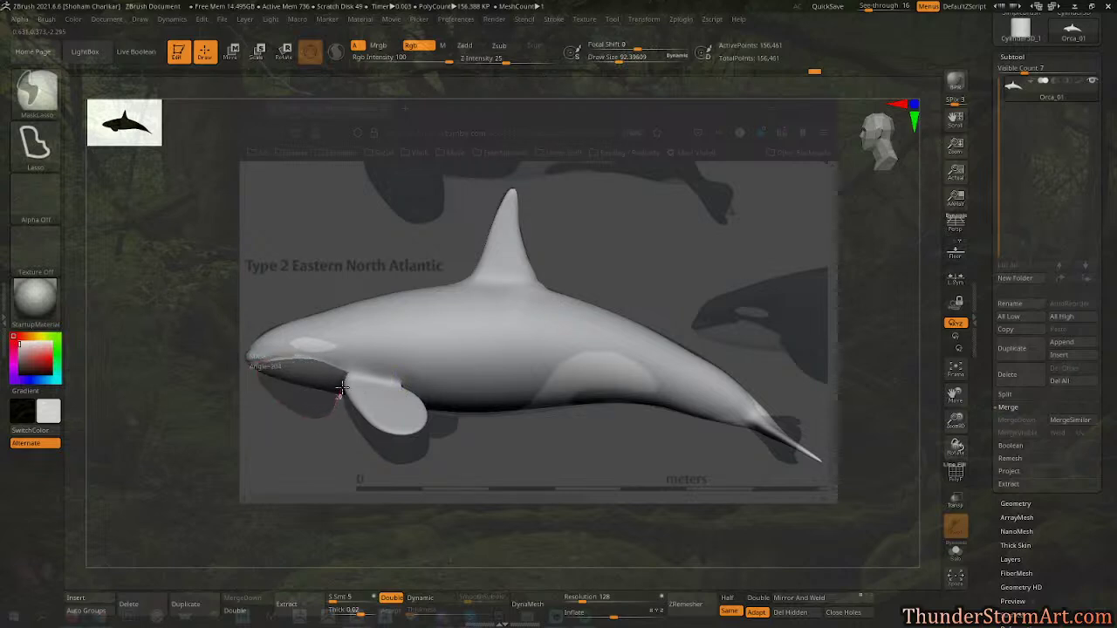
pyautogui.keyDown('ctrl'); pyautogui.moveTo(349, 369); pyautogui.dragTo(352, 365); pyautogui.keyUp('ctrl')
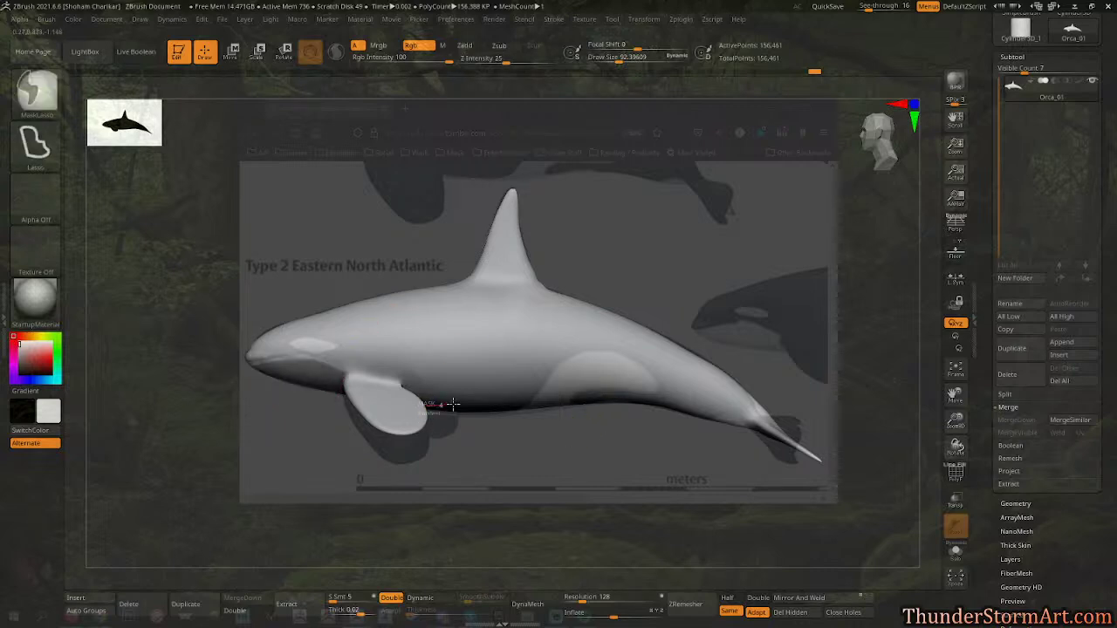
pyautogui.moveTo(511, 404)
pyautogui.keyDown('ctrl'); pyautogui.mouseDown()
pyautogui.moveTo(600, 348)
pyautogui.moveTo(667, 374)
pyautogui.moveTo(642, 394)
pyautogui.moveTo(609, 385)
pyautogui.mouseUp(); pyautogui.keyUp('ctrl')
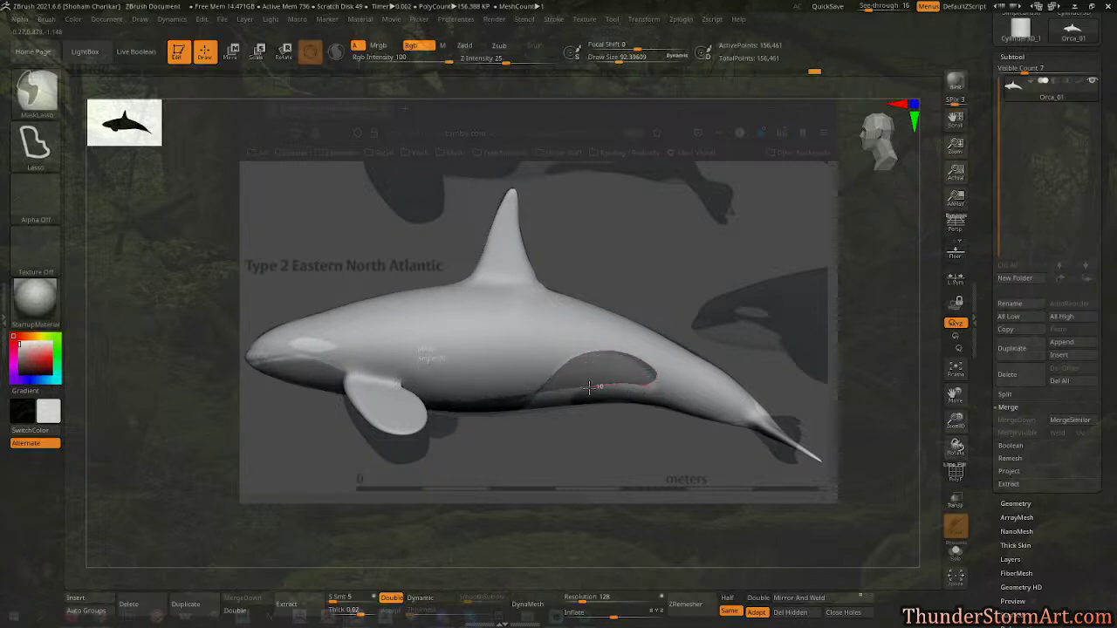
pyautogui.moveTo(568, 443)
pyautogui.keyDown('ctrl'); pyautogui.mouseDown()
pyautogui.moveTo(442, 447)
pyautogui.moveTo(428, 419)
pyautogui.mouseUp(); pyautogui.keyUp('ctrl')
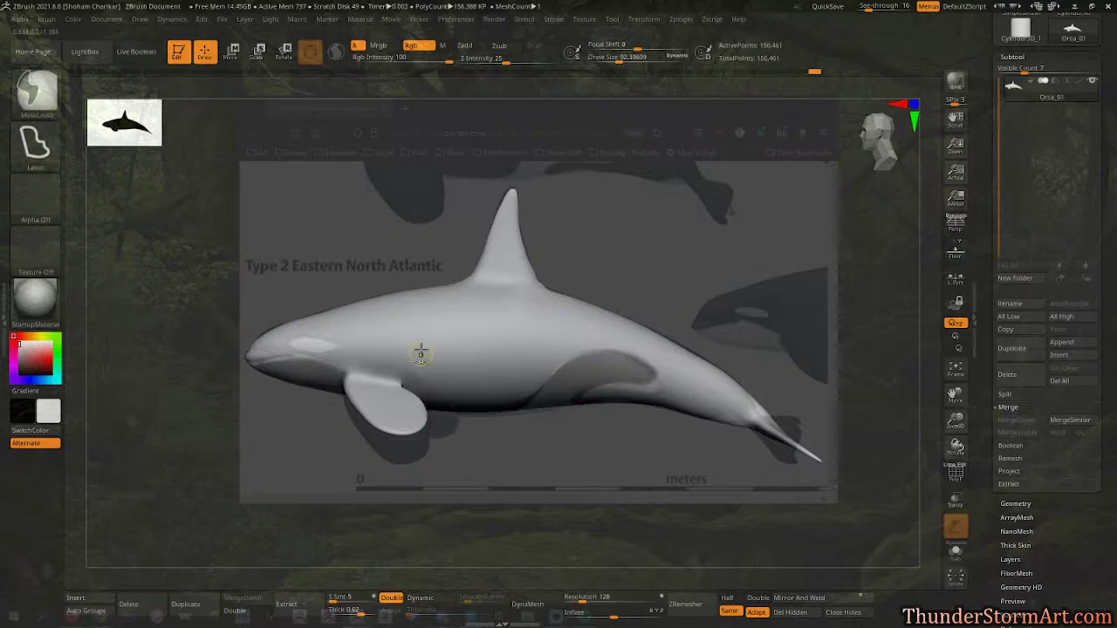
# Set See-through to 0, toggle the orca's polypaint display, and invert the mask to leave the traced white areas unmasked.
pyautogui.moveTo(870, 7); pyautogui.dragTo(843, 10)
pyautogui.moveTo(773, 209); pyautogui.dragTo(823, 292)
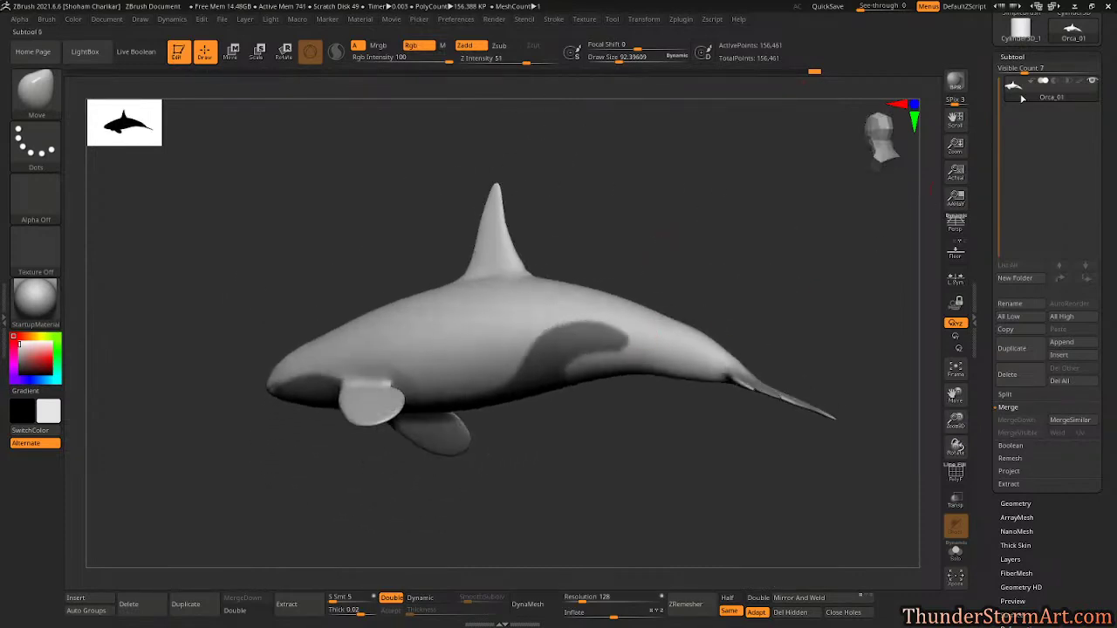
pyautogui.click(1080, 81)
pyautogui.moveTo(798, 187)
pyautogui.mouseDown()
pyautogui.moveTo(758, 206)
pyautogui.moveTo(733, 183)
pyautogui.moveTo(728, 215)
pyautogui.moveTo(724, 142)
pyautogui.moveTo(683, 227)
pyautogui.moveTo(669, 311)
pyautogui.moveTo(636, 357)
pyautogui.moveTo(716, 204)
pyautogui.moveTo(607, 343)
pyautogui.mouseUp()
pyautogui.click(1080, 81)
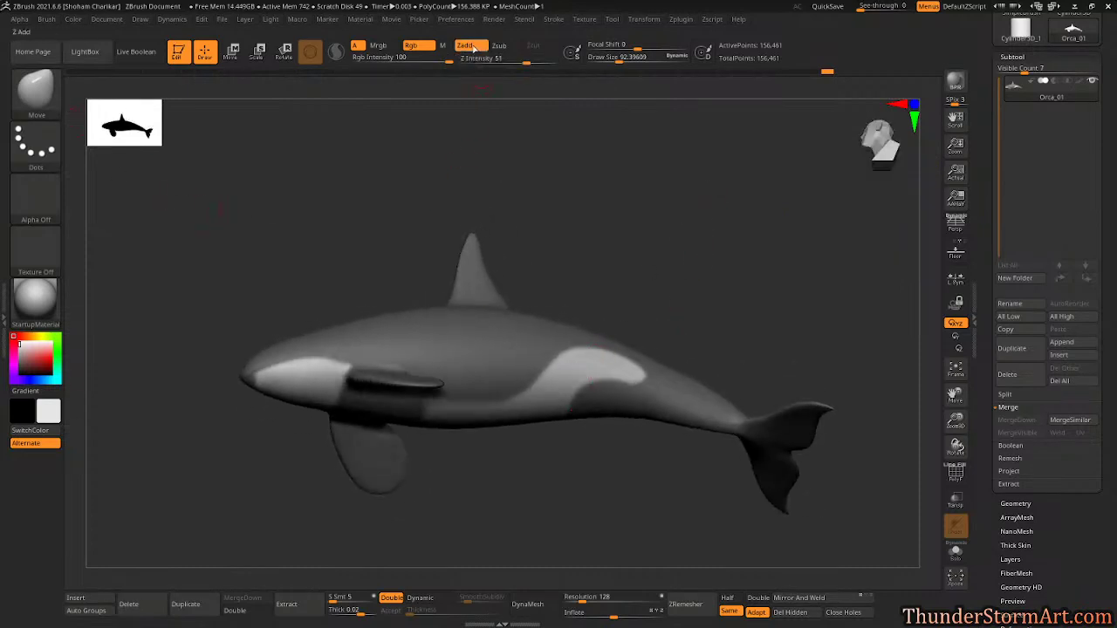
# Turn off Zadd to leave only Rgb active, and check the mask on the orca's underside.
pyautogui.click(469, 46)
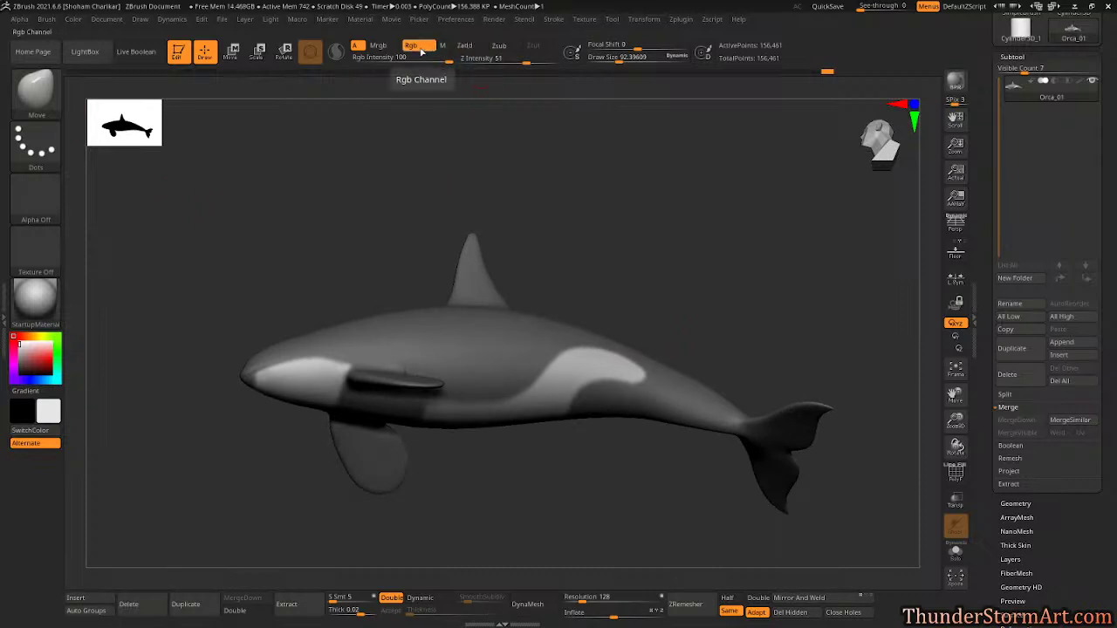
pyautogui.moveTo(306, 192); pyautogui.dragTo(294, 170)
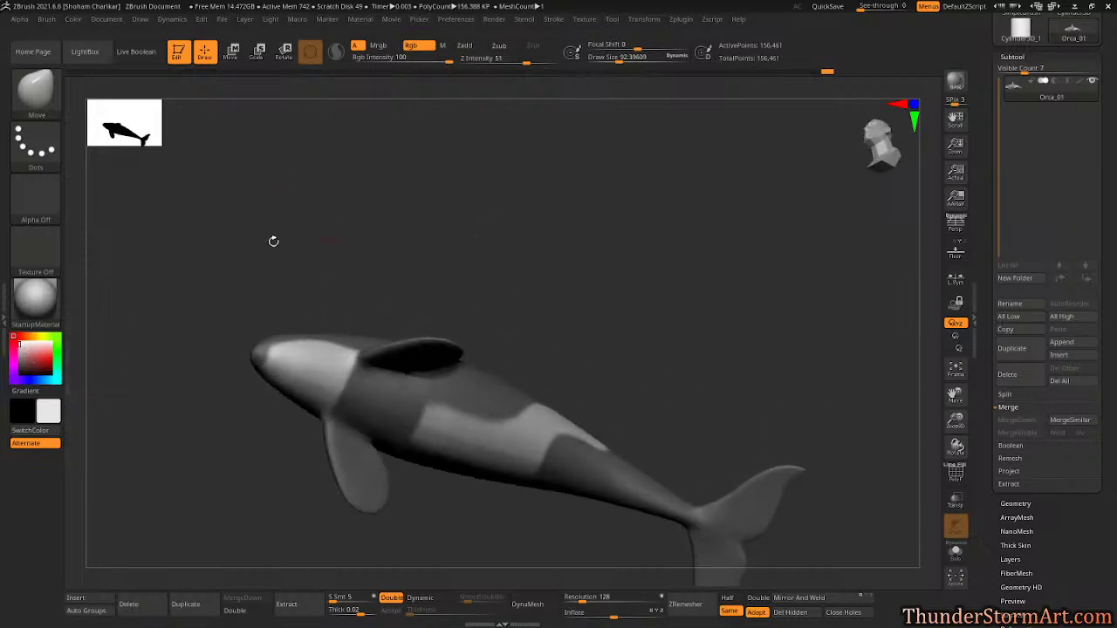
pyautogui.moveTo(315, 218); pyautogui.dragTo(293, 229)
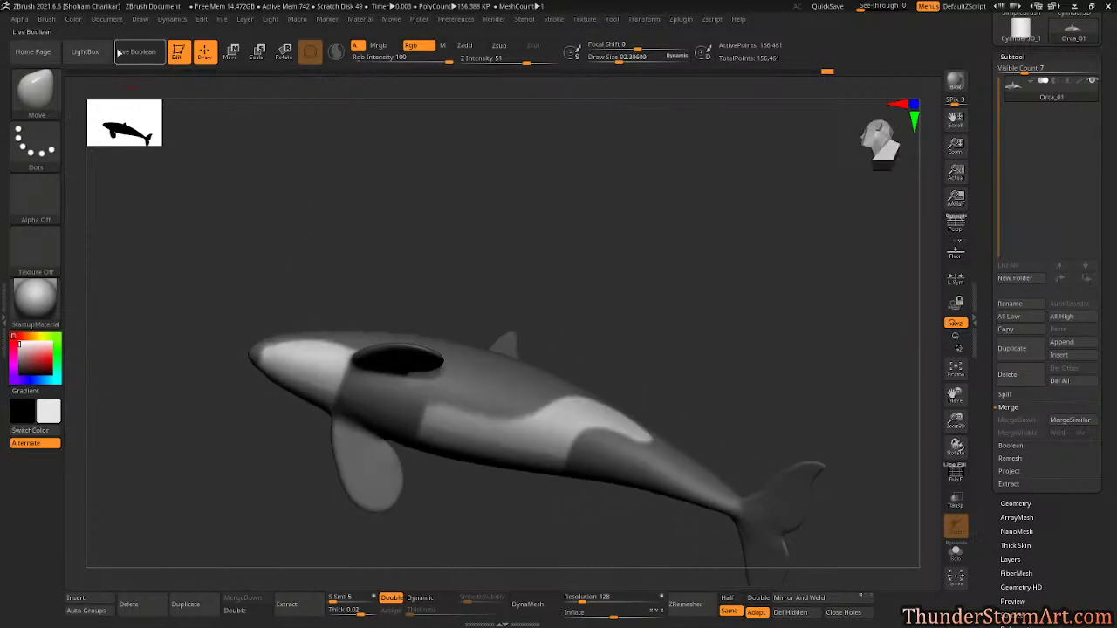
# Fill the unmasked jaw, belly and rear flank areas with white (RGB 229, 229, 229) and clear the mask.
pyautogui.click(45, 20)
pyautogui.moveTo(73, 20)
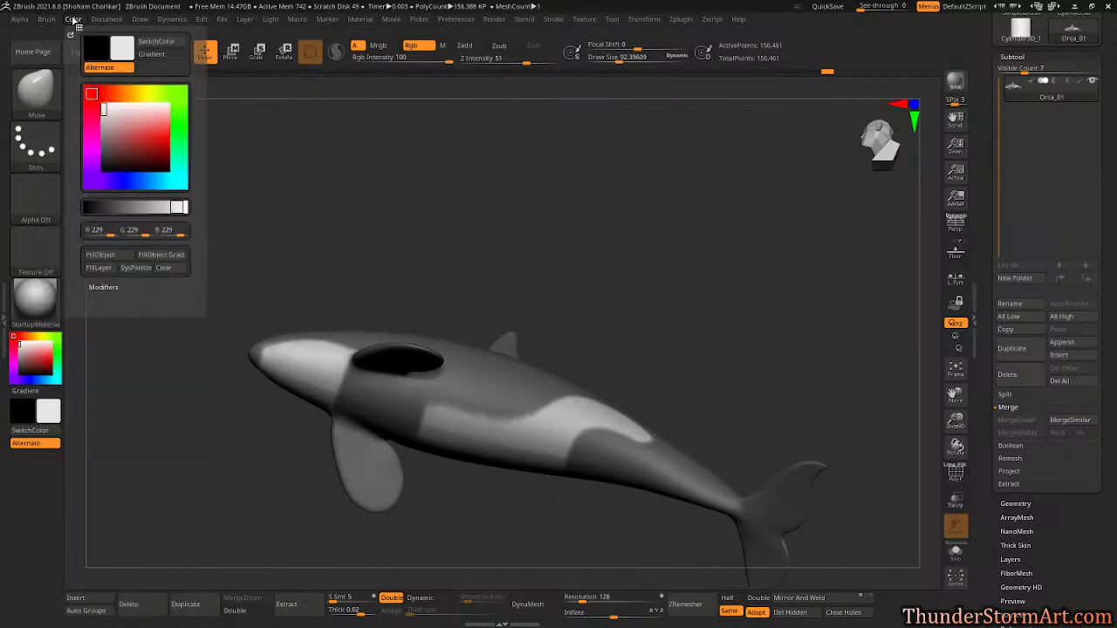
pyautogui.click(116, 260)
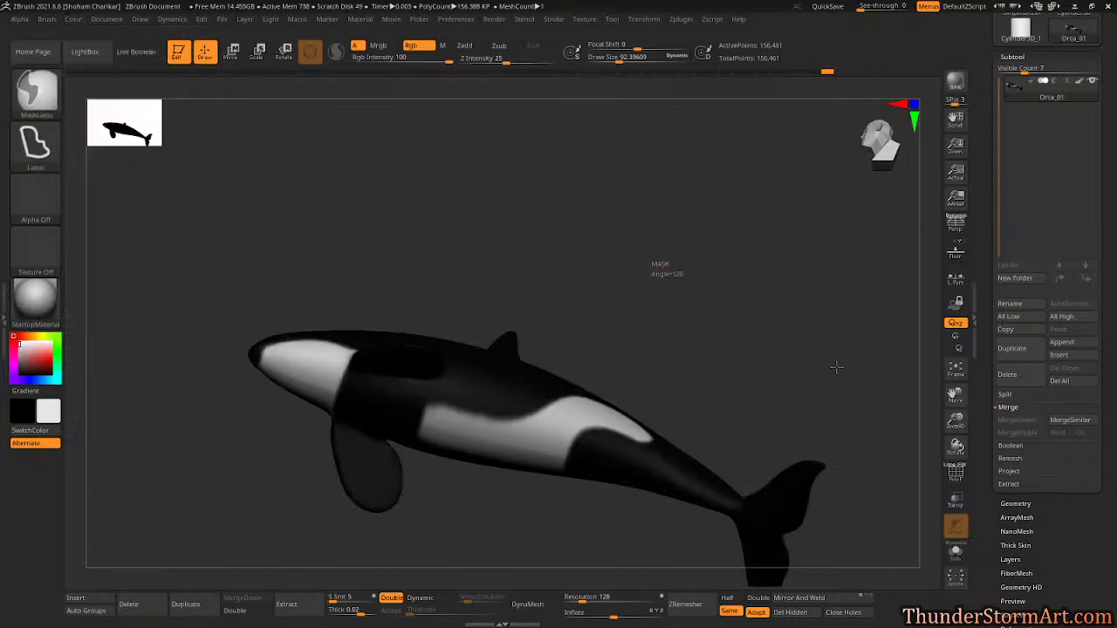
pyautogui.moveTo(673, 245); pyautogui.dragTo(687, 320)
pyautogui.moveTo(698, 232); pyautogui.dragTo(684, 215)
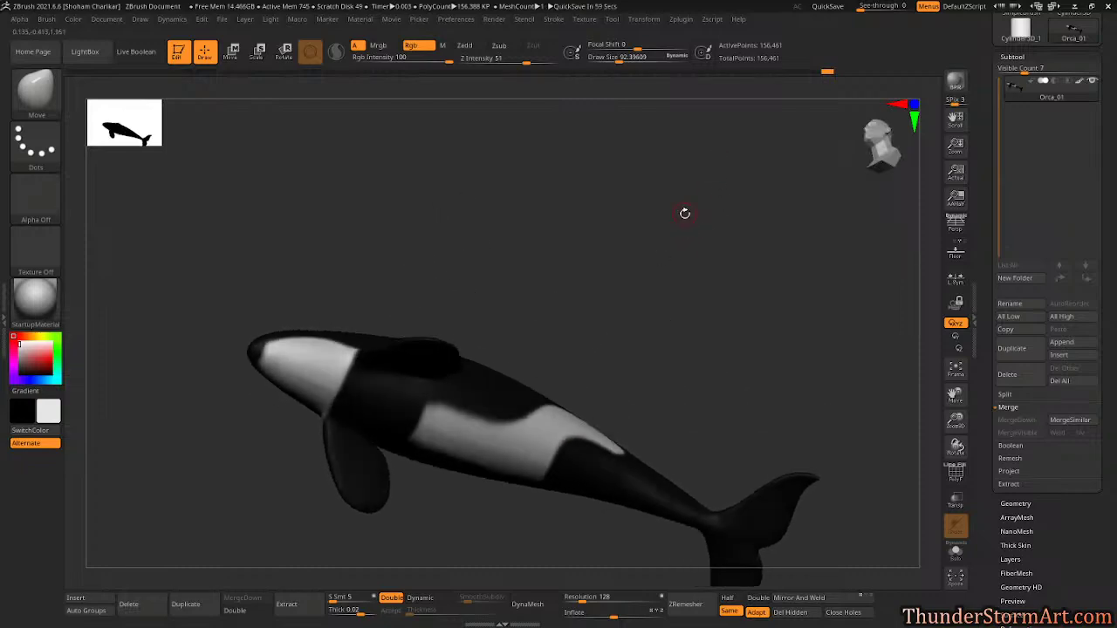
# Switch to the Standard brush with Rgb on and Zadd off, and set its draw size to about 53.
pyautogui.press('b')
pyautogui.press('s')
pyautogui.press('t')
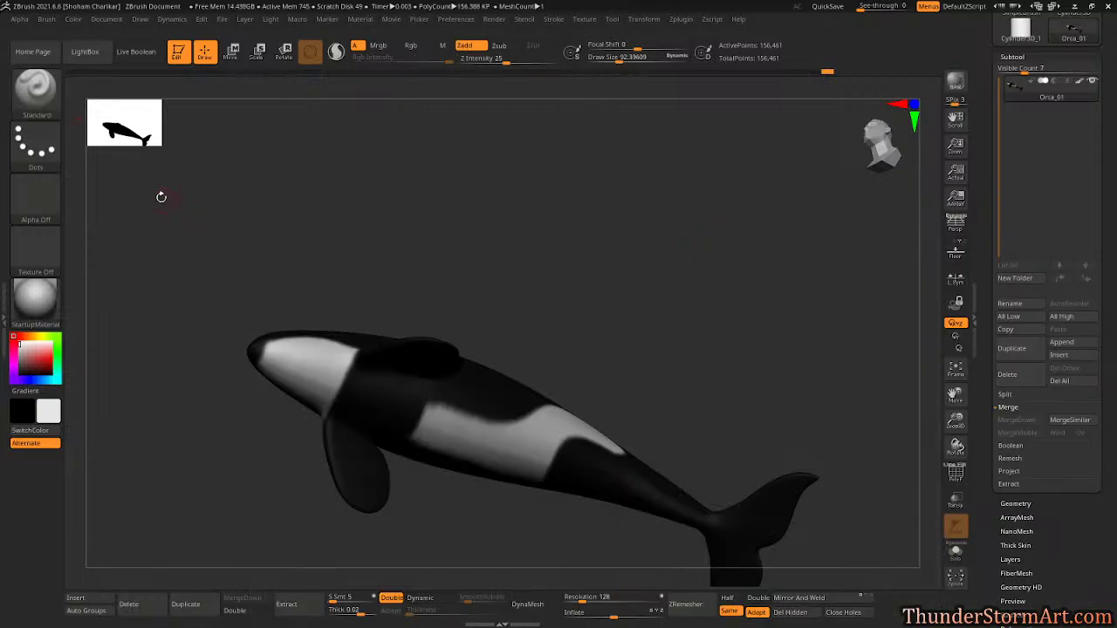
pyautogui.click(410, 45)
pyautogui.click(464, 44)
pyautogui.press('s')
pyautogui.moveTo(550, 298)
pyautogui.mouseDown()
pyautogui.moveTo(564, 299)
pyautogui.moveTo(500, 358)
pyautogui.mouseUp()
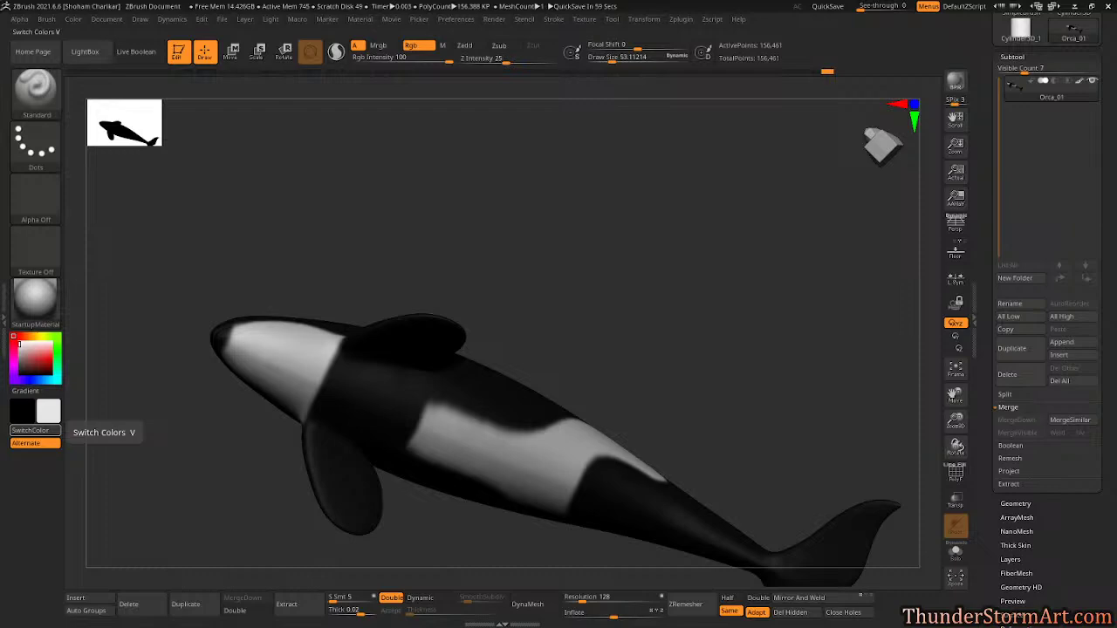
# Switch to the browser, search images for "orca belly" to study the underside markings, and return to ZBrush.
pyautogui.hotkey('alt', 'Tab')
pyautogui.scroll(4, 271, 212)
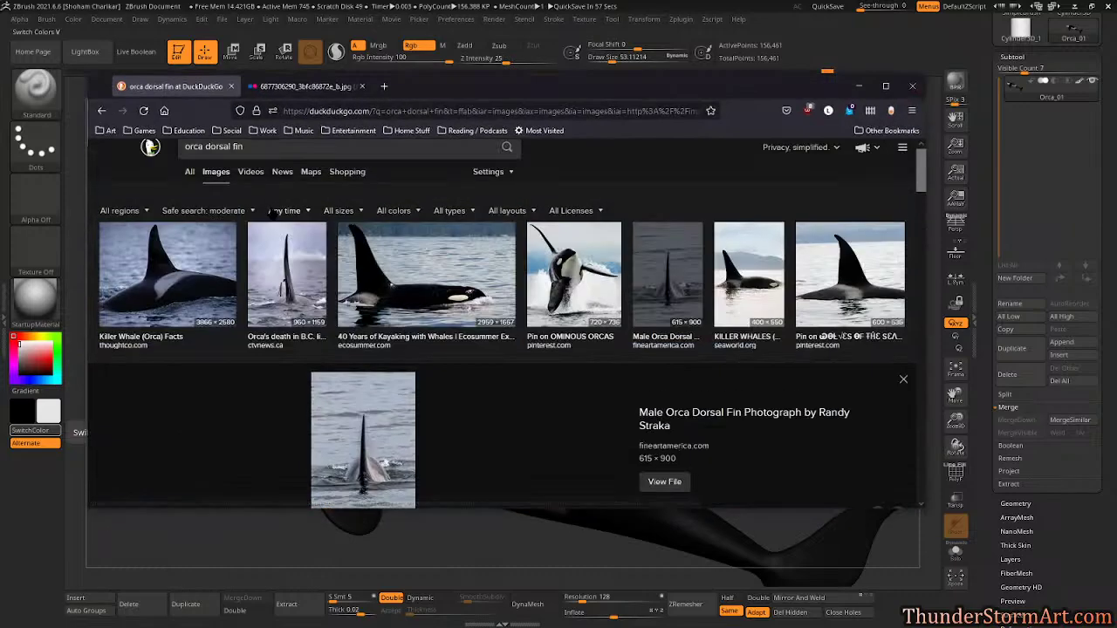
pyautogui.moveTo(206, 161); pyautogui.dragTo(480, 171)
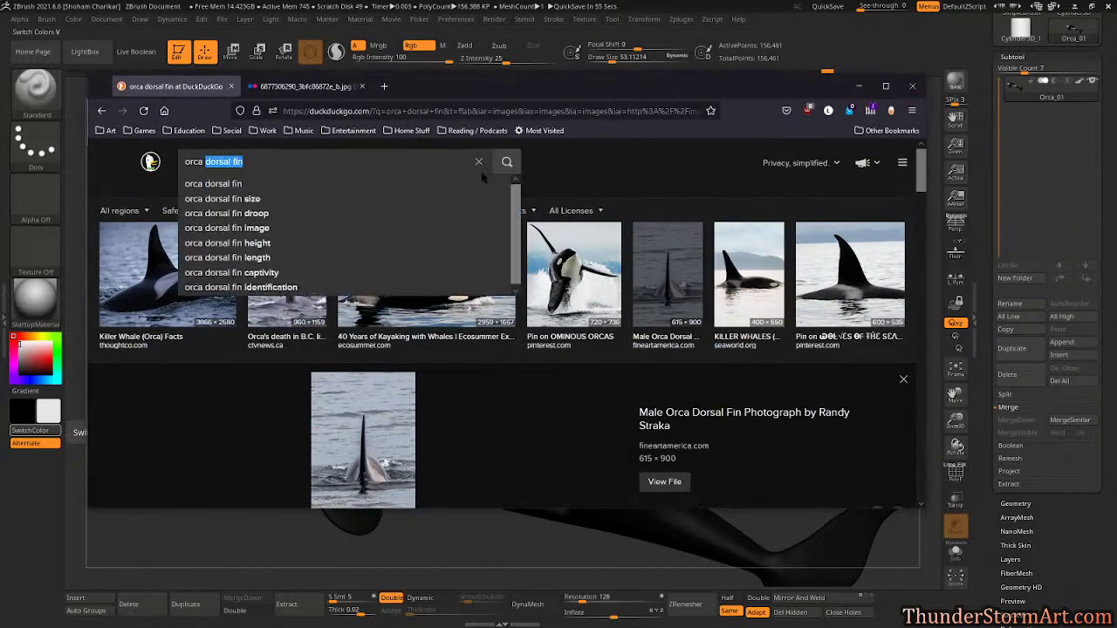
pyautogui.write('belly')
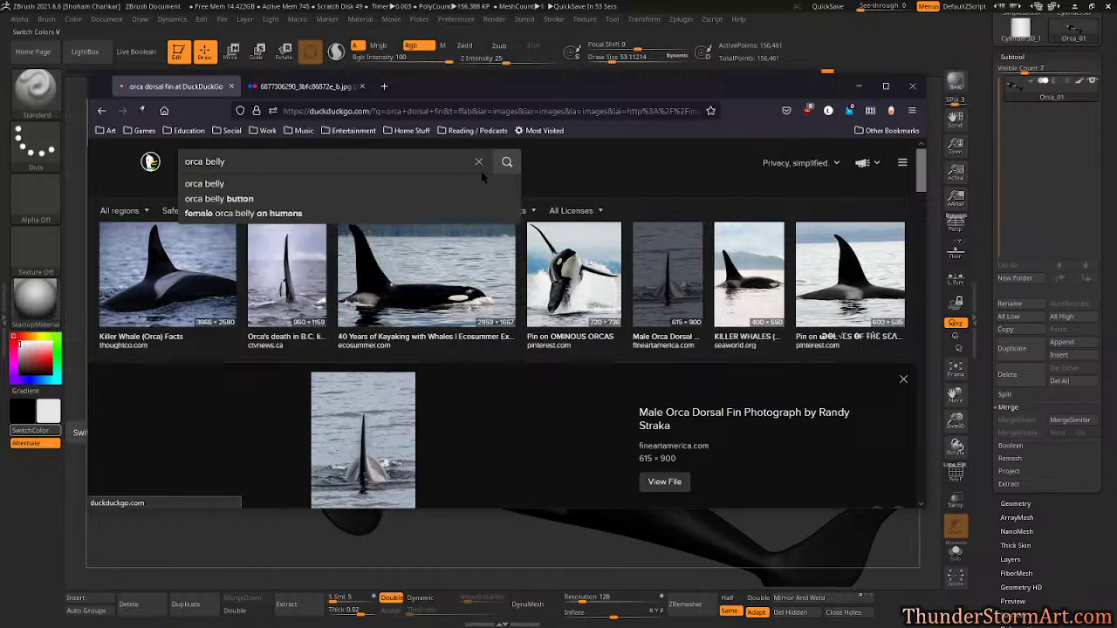
pyautogui.press('Return')
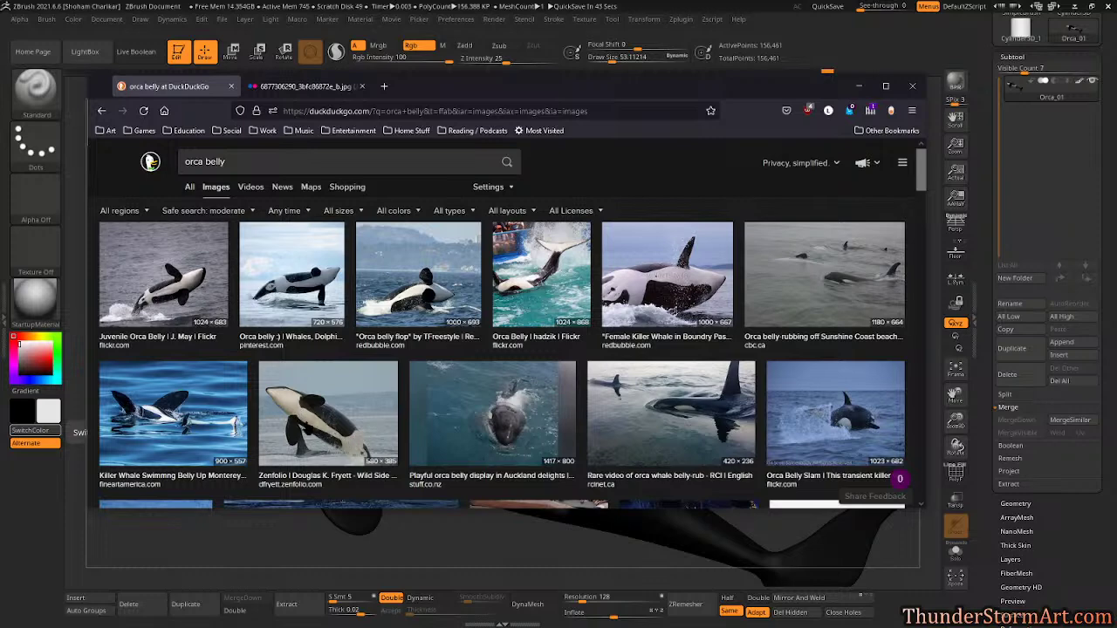
pyautogui.click(697, 6)
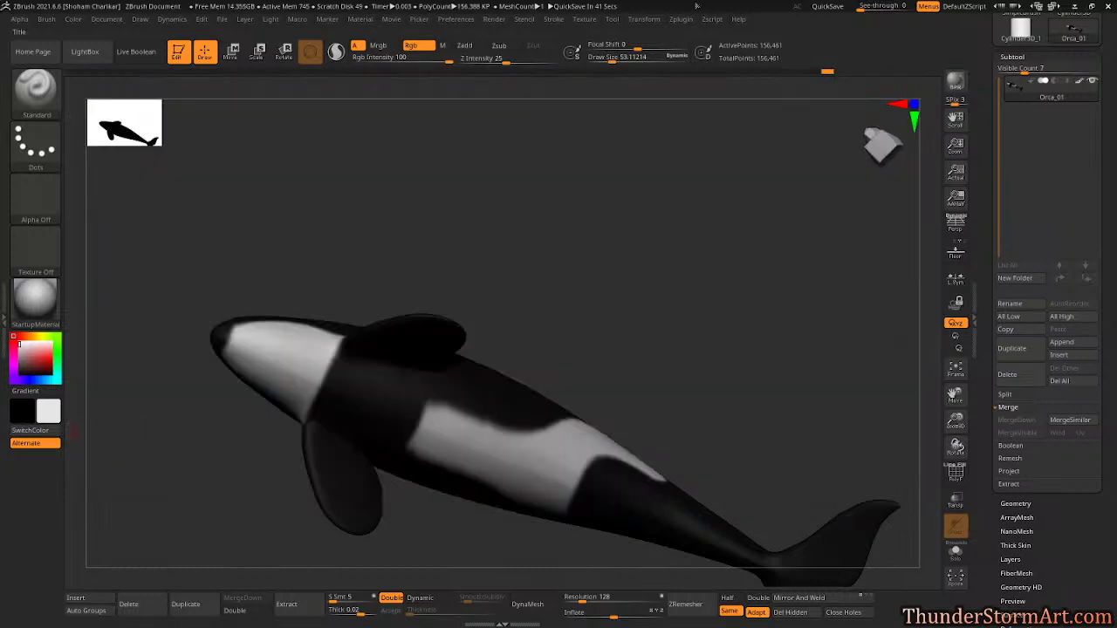
# Paint a white strip between the flippers joining the jaw and belly patches, and touch up its edges in black and white.
pyautogui.moveTo(551, 247); pyautogui.dragTo(539, 260)
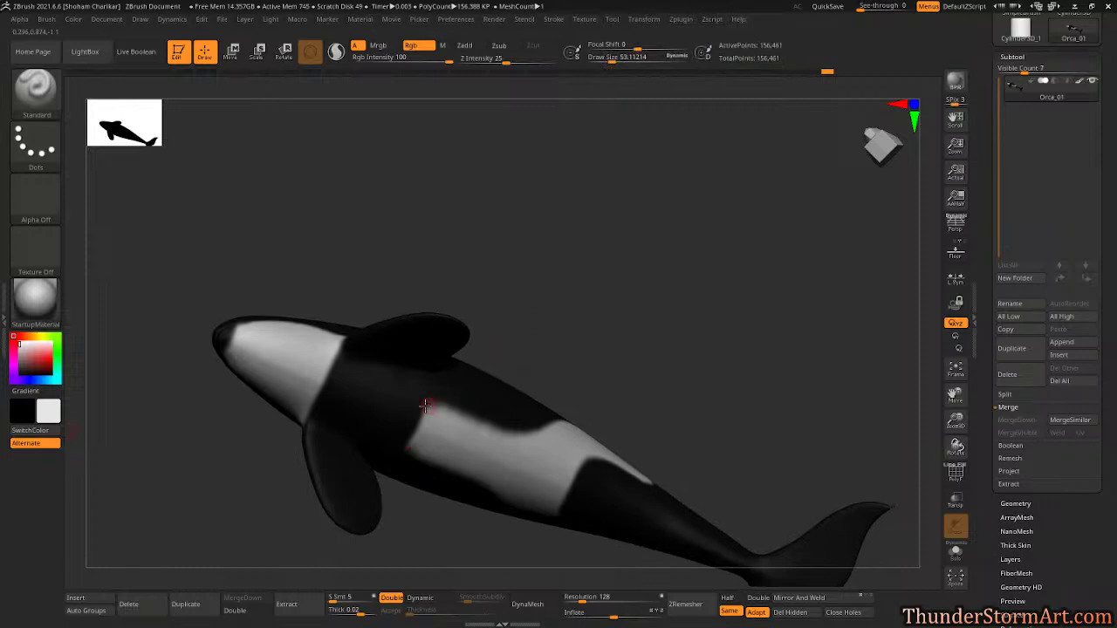
pyautogui.moveTo(436, 411)
pyautogui.mouseDown()
pyautogui.moveTo(351, 370)
pyautogui.moveTo(332, 345)
pyautogui.moveTo(384, 398)
pyautogui.moveTo(337, 371)
pyautogui.moveTo(349, 393)
pyautogui.moveTo(324, 381)
pyautogui.mouseUp()
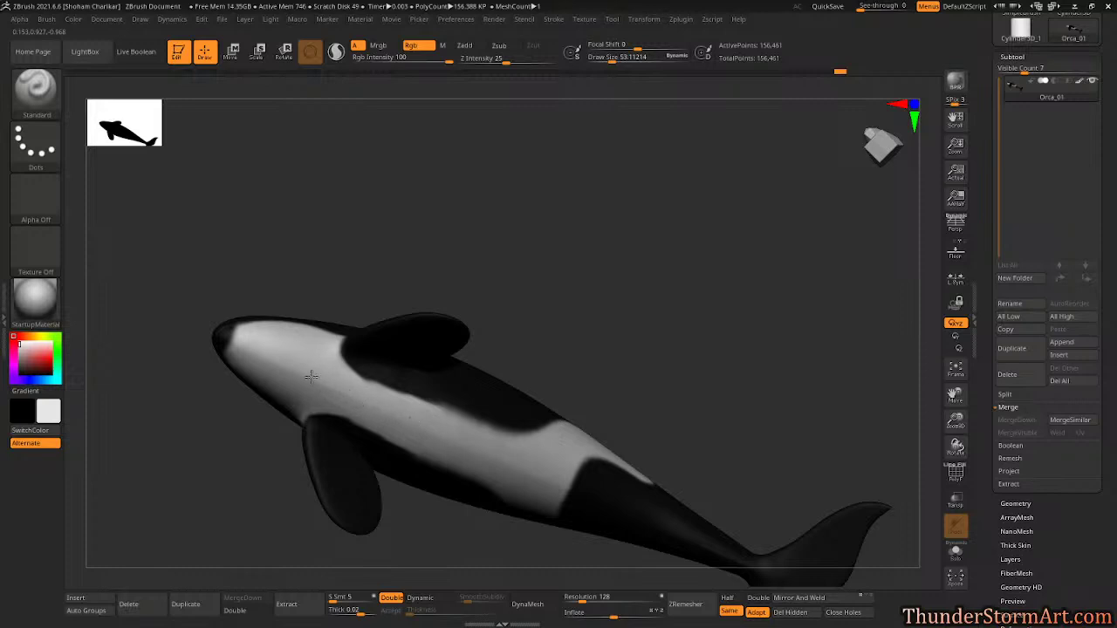
pyautogui.moveTo(553, 289)
pyautogui.mouseDown()
pyautogui.moveTo(553, 299)
pyautogui.moveTo(569, 267)
pyautogui.moveTo(561, 274)
pyautogui.mouseUp()
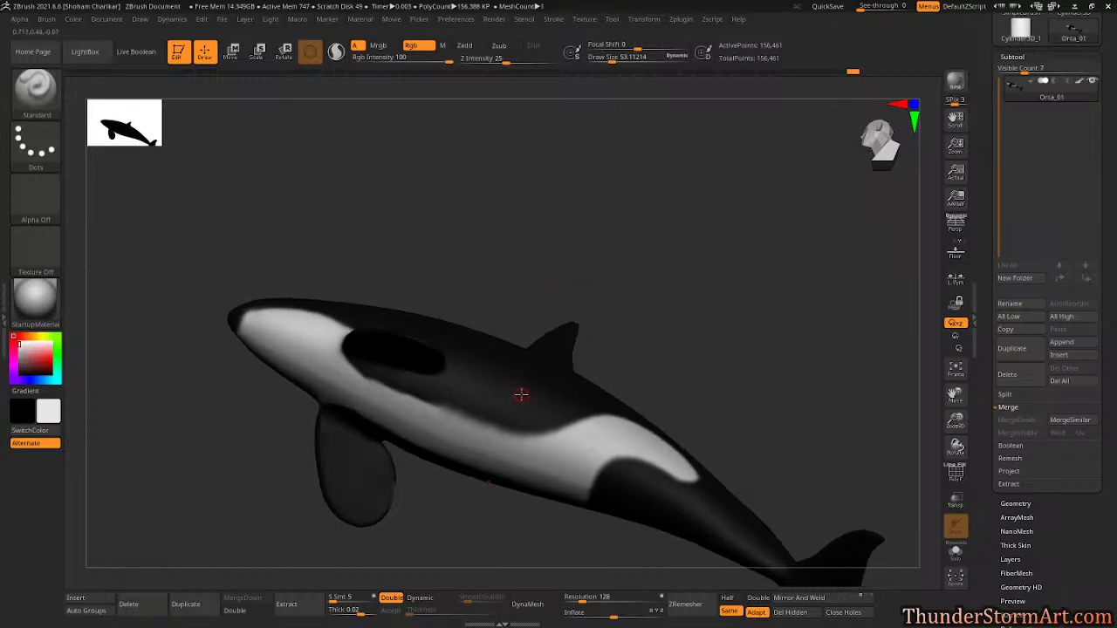
pyautogui.press('v')
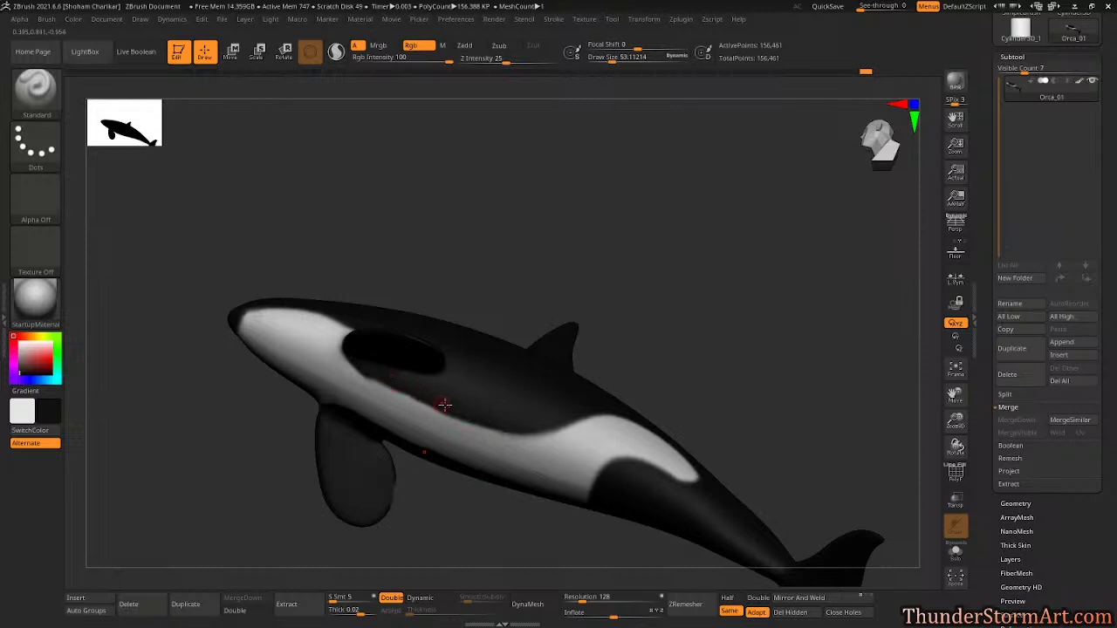
pyautogui.press('v')
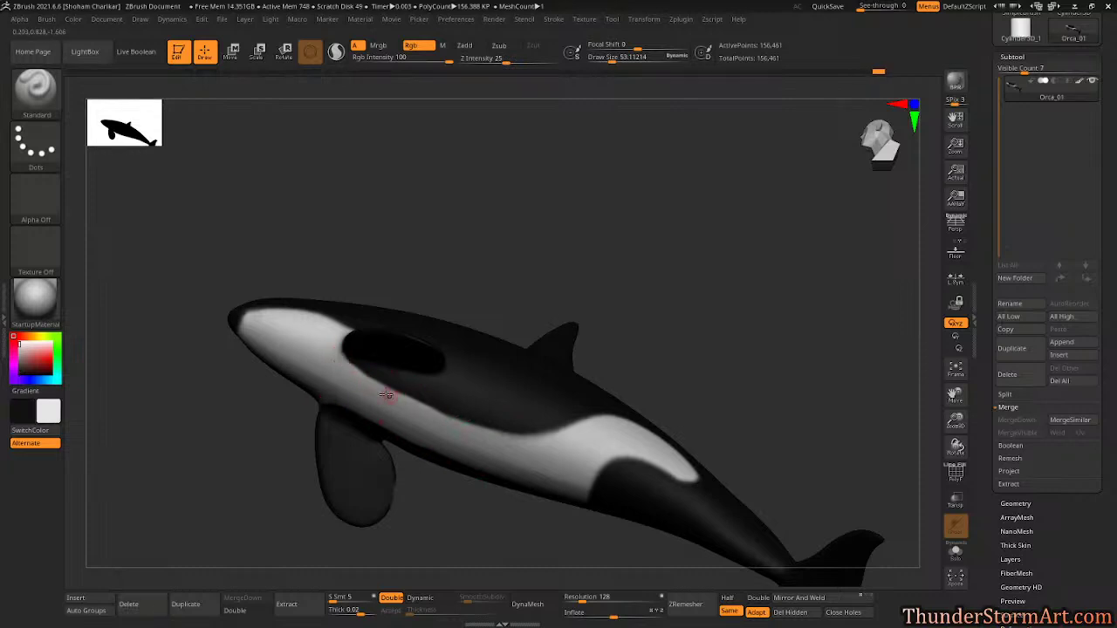
# Paint the underside of the jaw white up to its tip and compare the belly markings with the reference photos.
pyautogui.moveTo(646, 229); pyautogui.dragTo(398, 347)
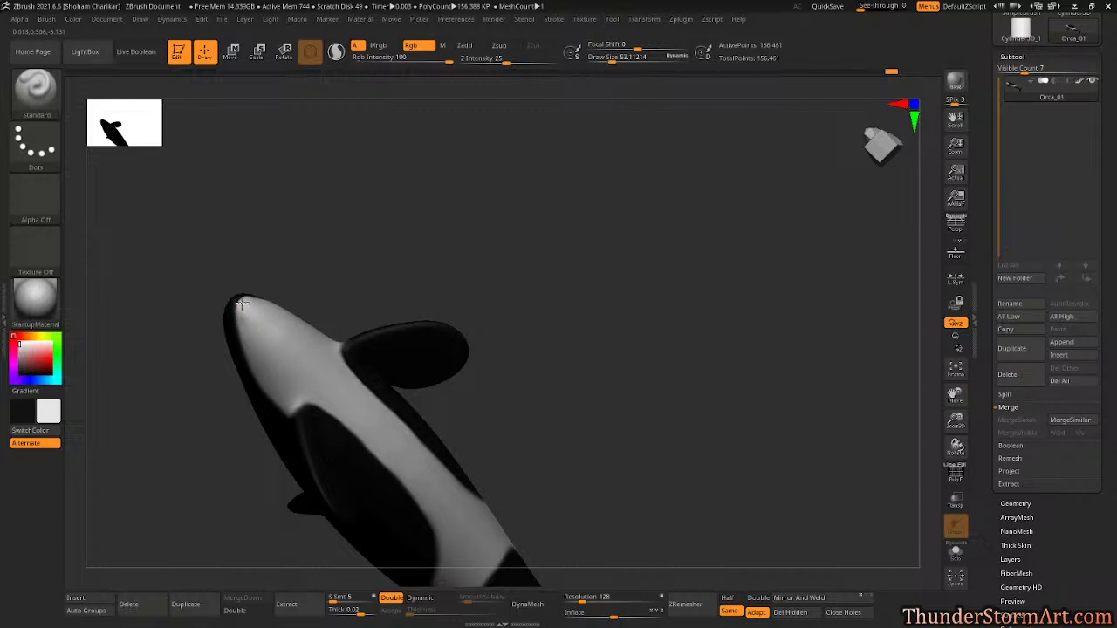
pyautogui.moveTo(330, 257); pyautogui.dragTo(338, 196)
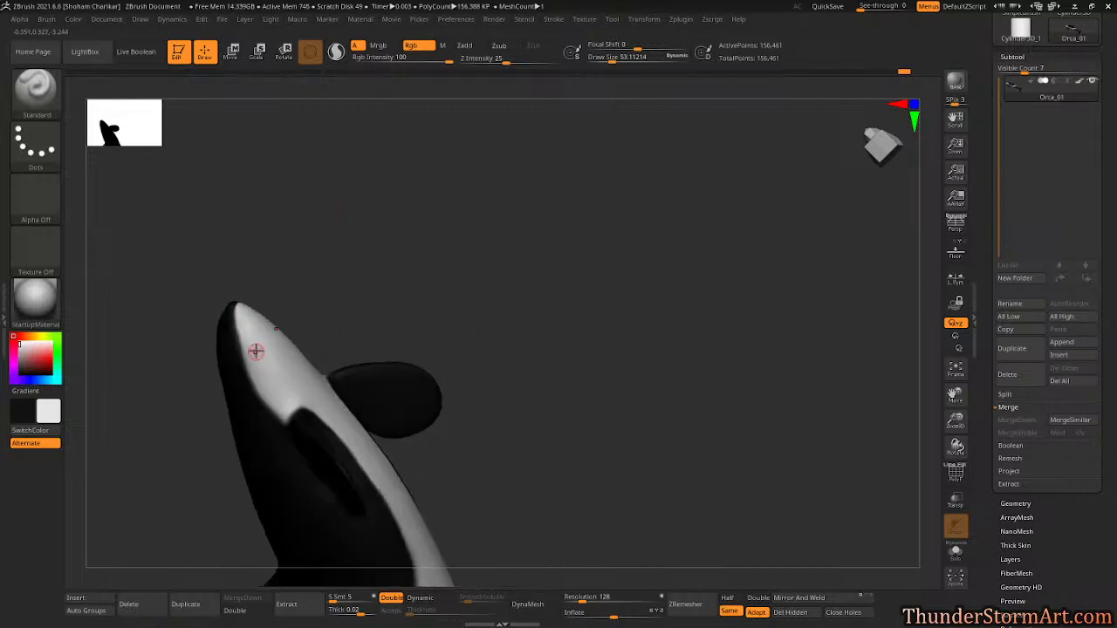
pyautogui.moveTo(306, 298); pyautogui.dragTo(247, 336)
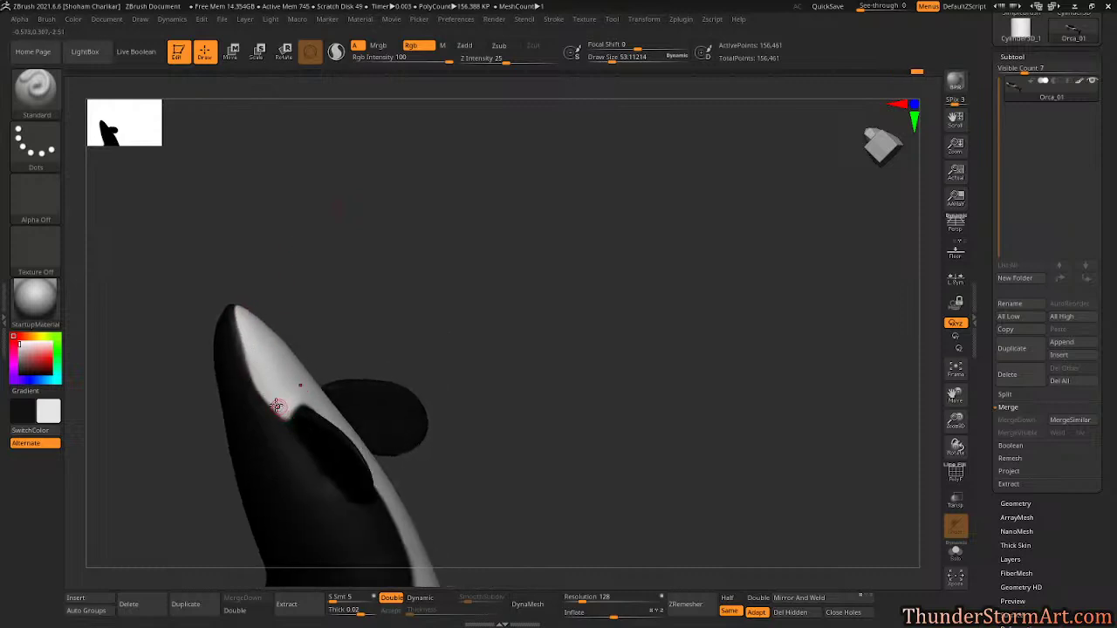
pyautogui.moveTo(324, 270); pyautogui.dragTo(635, 334)
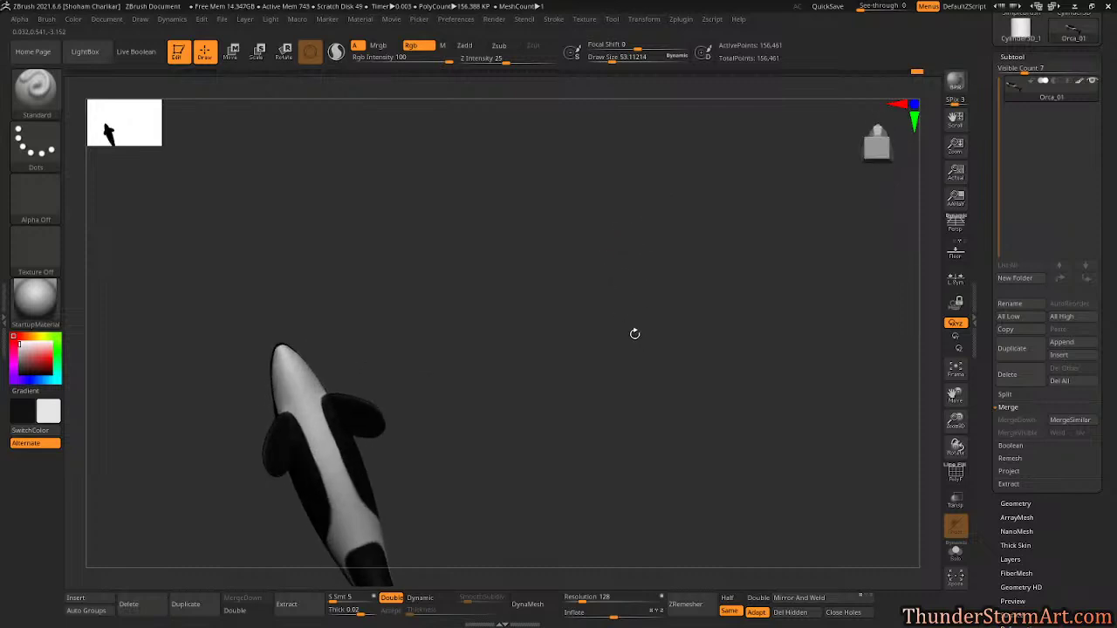
pyautogui.hotkey('alt', 'Tab')
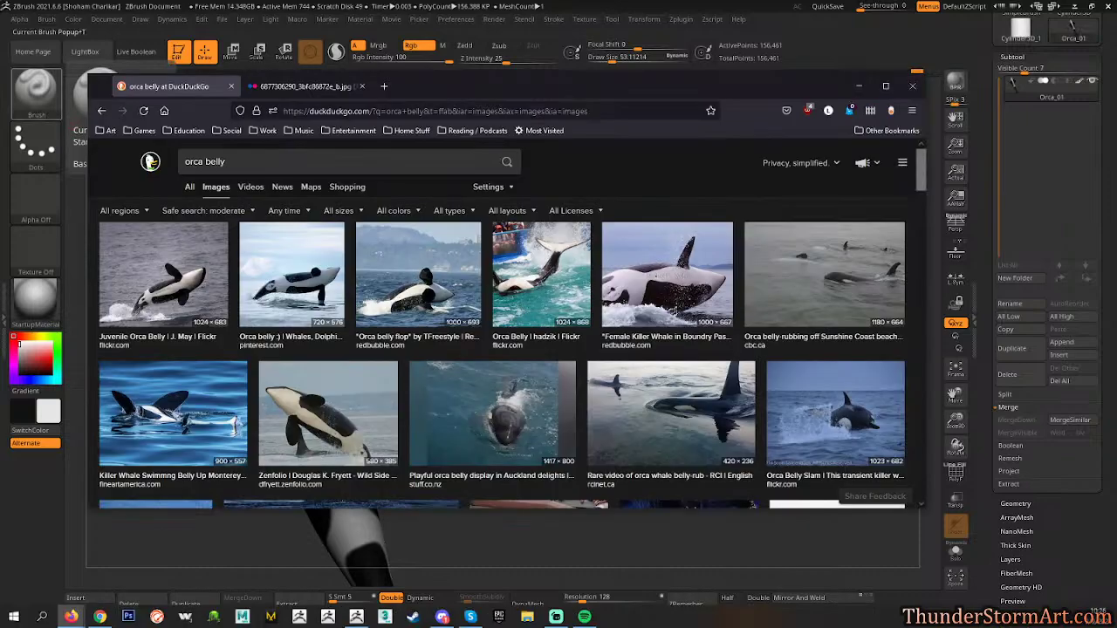
pyautogui.hotkey('alt', 'Tab')
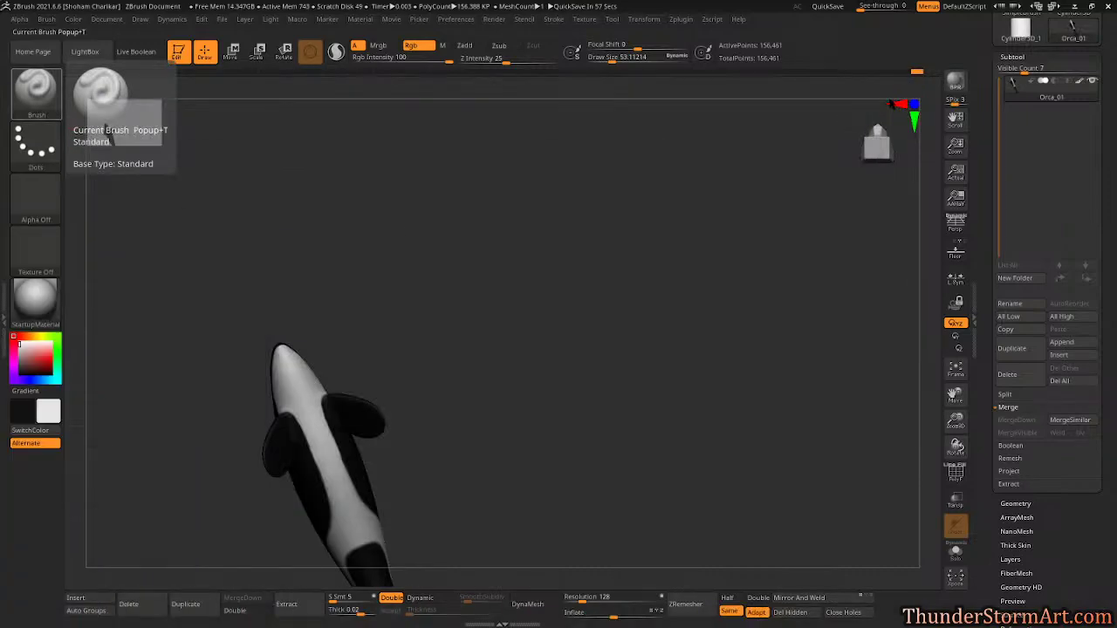
# Reshape the white belly strip, narrowing it between the flippers with black and widening it just behind them with white.
pyautogui.moveTo(598, 326)
pyautogui.keyDown('ctrl'); pyautogui.mouseDown(button='right')
pyautogui.moveTo(583, 334)
pyautogui.moveTo(650, 415)
pyautogui.mouseUp(button='right'); pyautogui.keyUp('ctrl')
pyautogui.moveTo(650, 414); pyautogui.dragTo(512, 361)
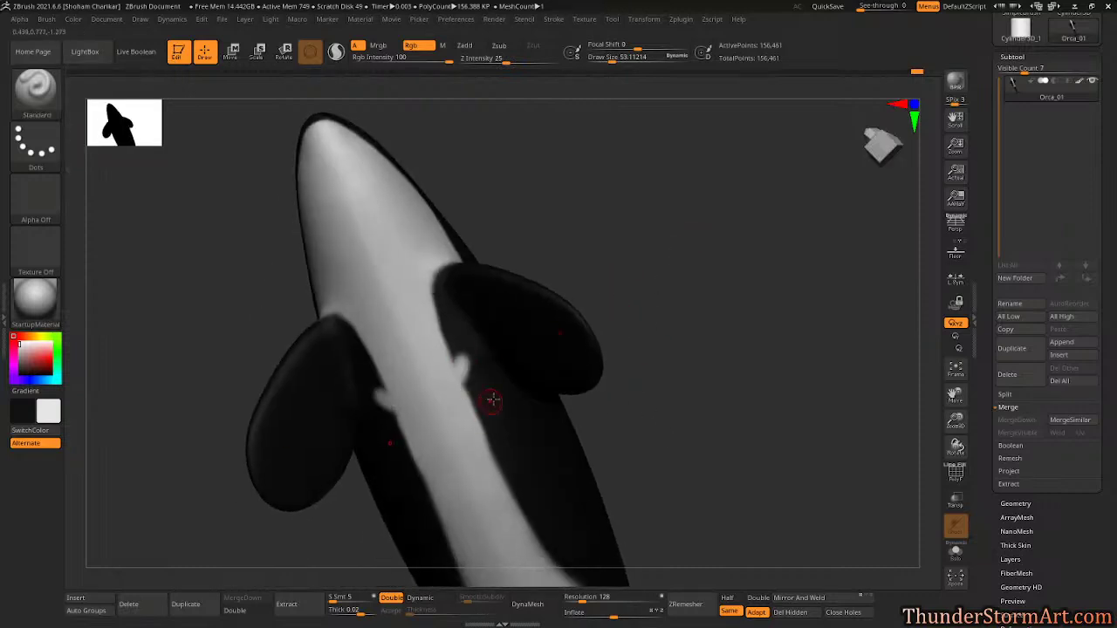
pyautogui.press('v')
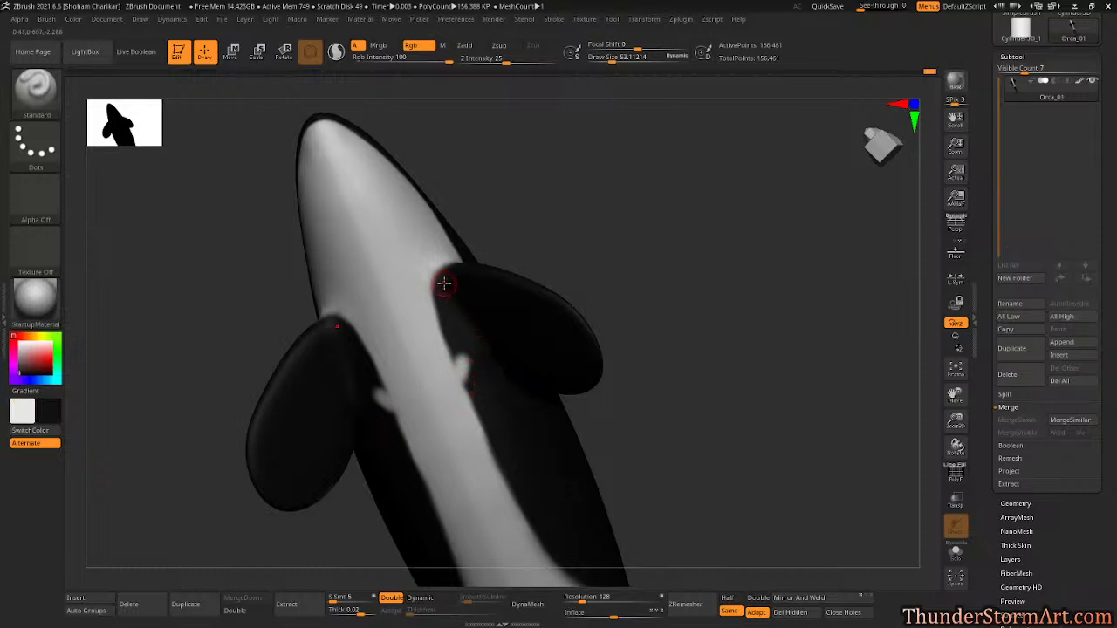
pyautogui.moveTo(446, 310)
pyautogui.mouseDown()
pyautogui.moveTo(447, 342)
pyautogui.moveTo(471, 368)
pyautogui.moveTo(448, 347)
pyautogui.mouseUp()
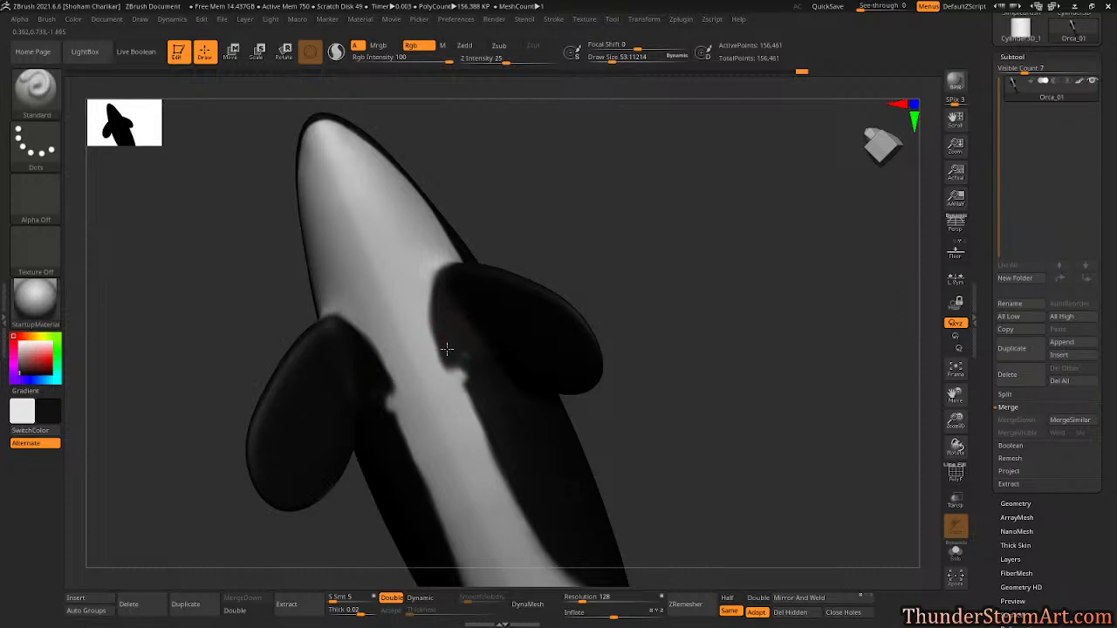
pyautogui.press('x')
pyautogui.moveTo(423, 299)
pyautogui.mouseDown()
pyautogui.moveTo(438, 376)
pyautogui.moveTo(470, 375)
pyautogui.moveTo(460, 396)
pyautogui.moveTo(492, 451)
pyautogui.mouseUp()
pyautogui.press('v')
pyautogui.press('x')
pyautogui.press('space')
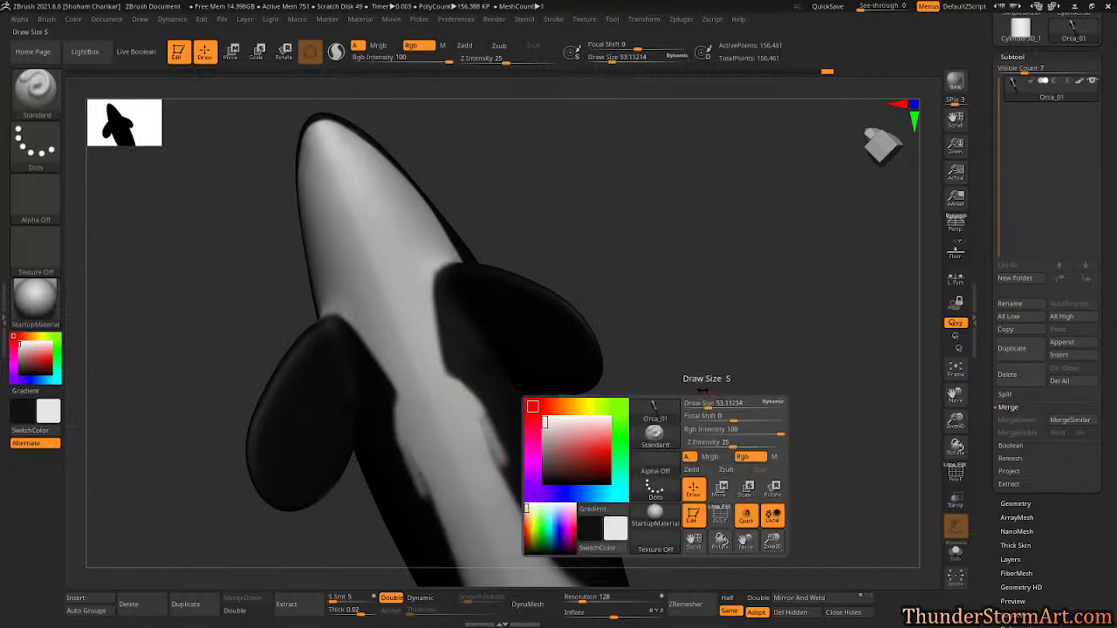
# Refine the white strip's edges from behind the flippers to the rear belly patch, alternating white and black strokes.
pyautogui.moveTo(698, 358); pyautogui.dragTo(653, 212)
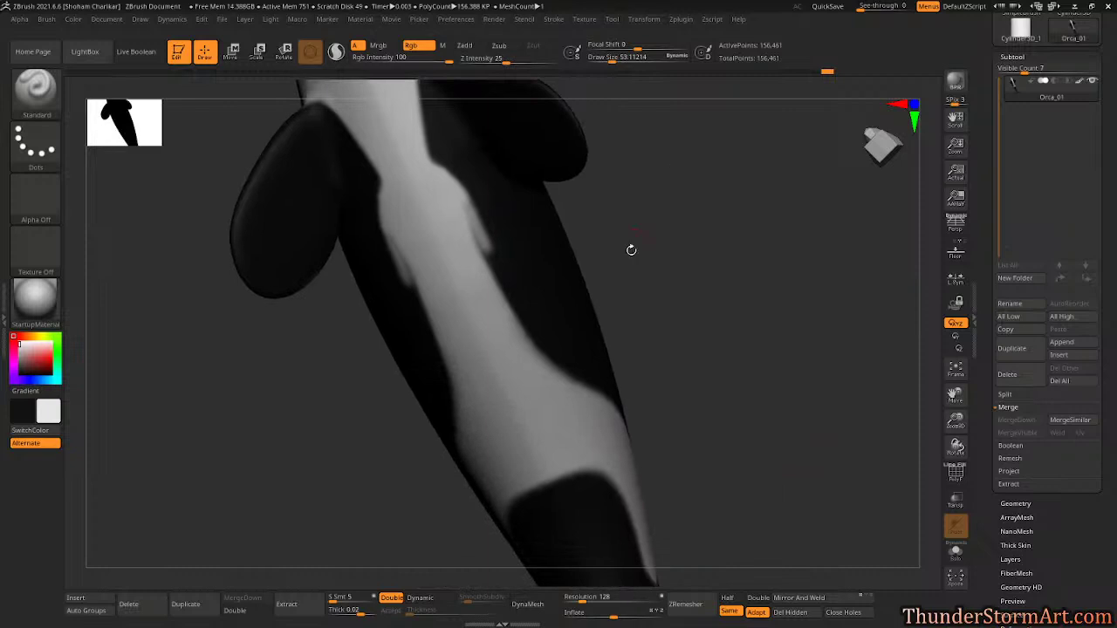
pyautogui.press('v')
pyautogui.moveTo(528, 366)
pyautogui.mouseDown()
pyautogui.moveTo(511, 302)
pyautogui.moveTo(518, 335)
pyautogui.mouseUp()
pyautogui.press('v')
pyautogui.moveTo(475, 230); pyautogui.dragTo(515, 351)
pyautogui.moveTo(491, 277); pyautogui.dragTo(528, 369)
pyautogui.moveTo(506, 324)
pyautogui.mouseDown()
pyautogui.moveTo(547, 380)
pyautogui.moveTo(518, 320)
pyautogui.mouseUp()
pyautogui.press('v')
pyautogui.moveTo(581, 371)
pyautogui.mouseDown()
pyautogui.moveTo(529, 341)
pyautogui.moveTo(504, 269)
pyautogui.mouseUp()
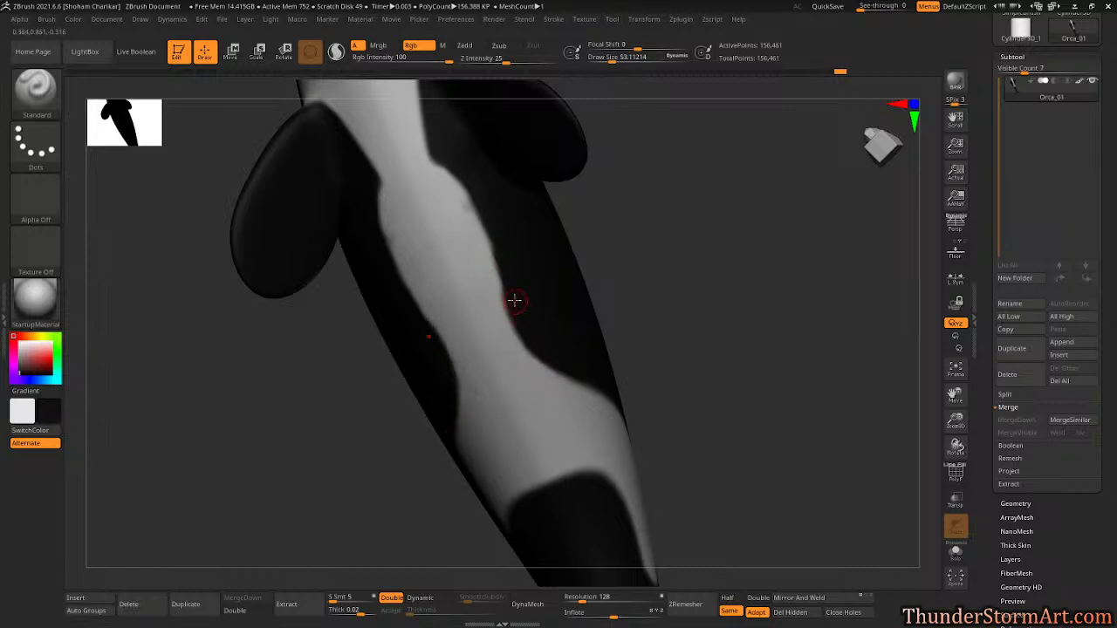
pyautogui.moveTo(519, 315); pyautogui.dragTo(483, 190)
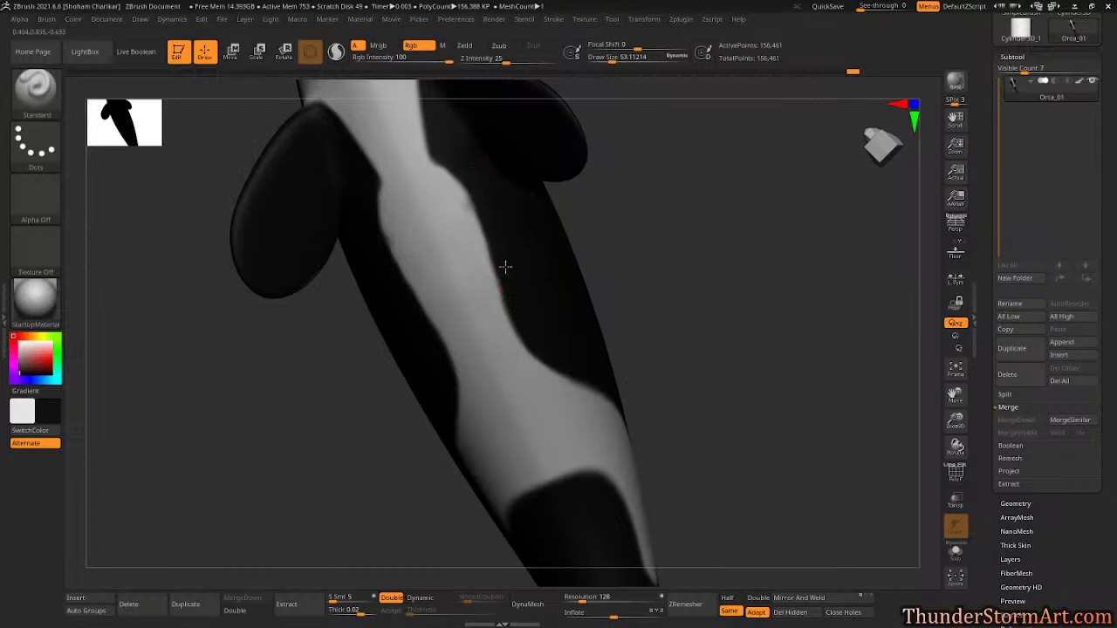
pyautogui.press('v')
pyautogui.press('v')
# Extend the white belly marking toward the tail by painting into the front of the black area on the underside.
pyautogui.press('f')
pyautogui.moveTo(658, 332); pyautogui.dragTo(754, 300)
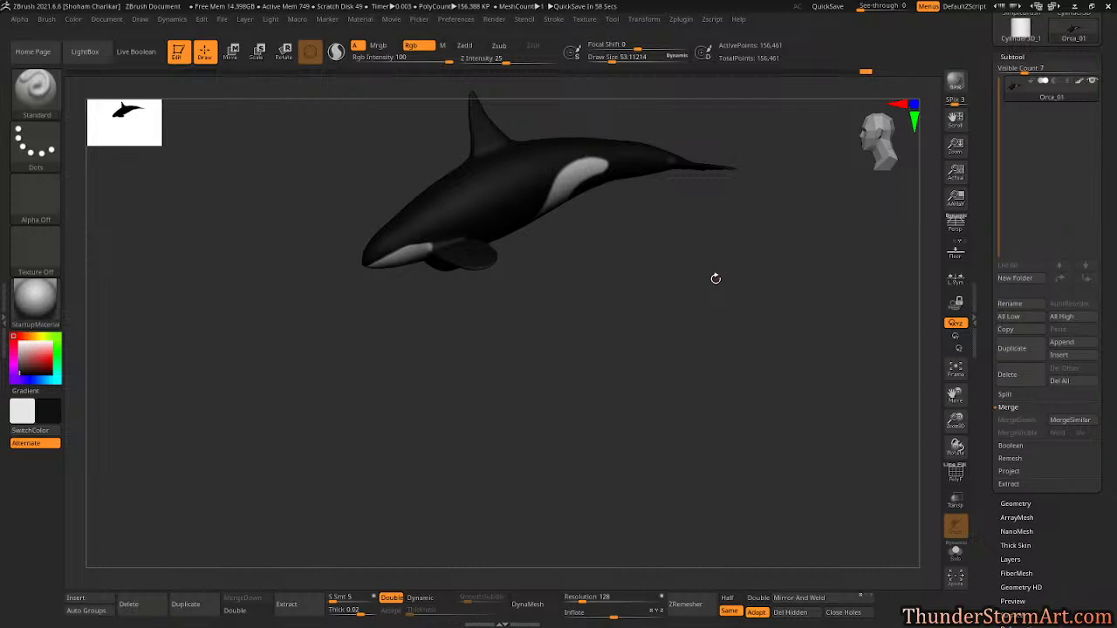
pyautogui.moveTo(716, 278); pyautogui.dragTo(500, 437)
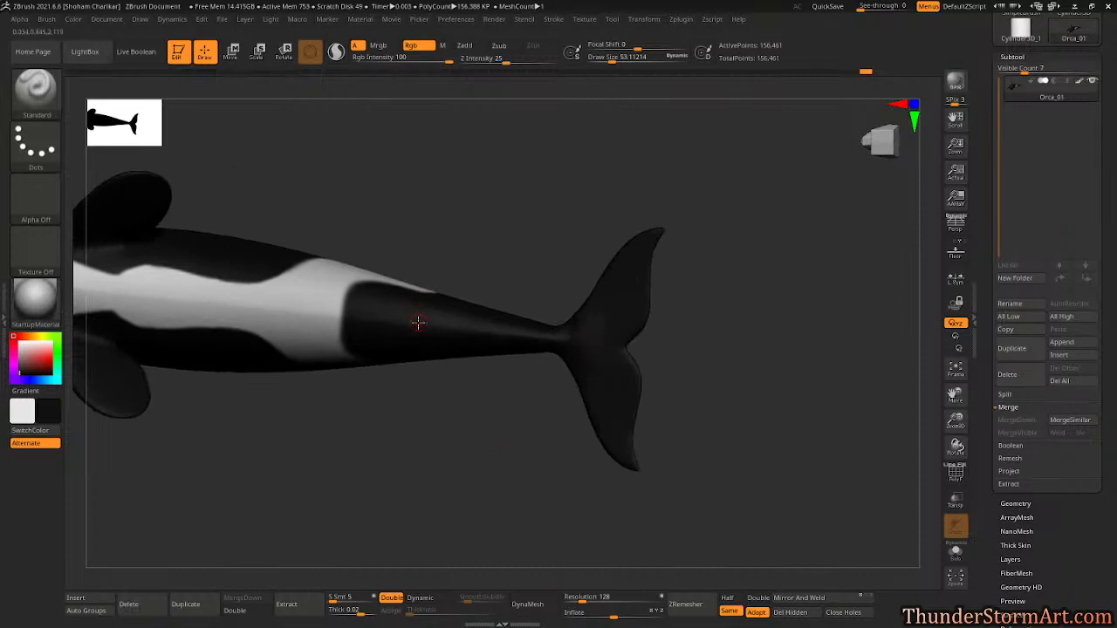
pyautogui.press('e')
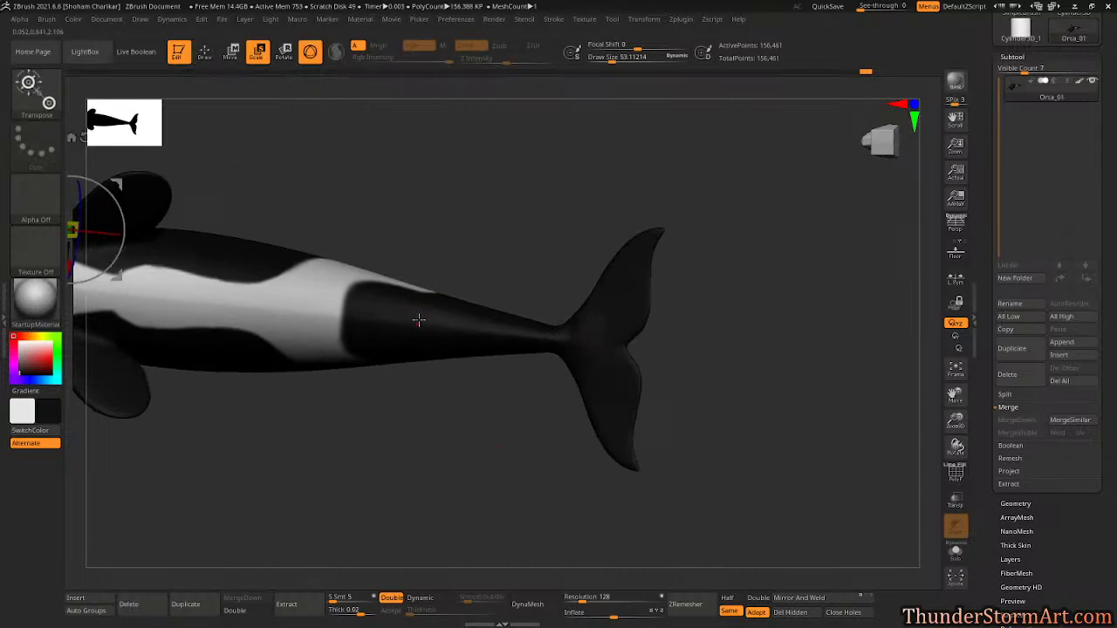
pyautogui.press('q')
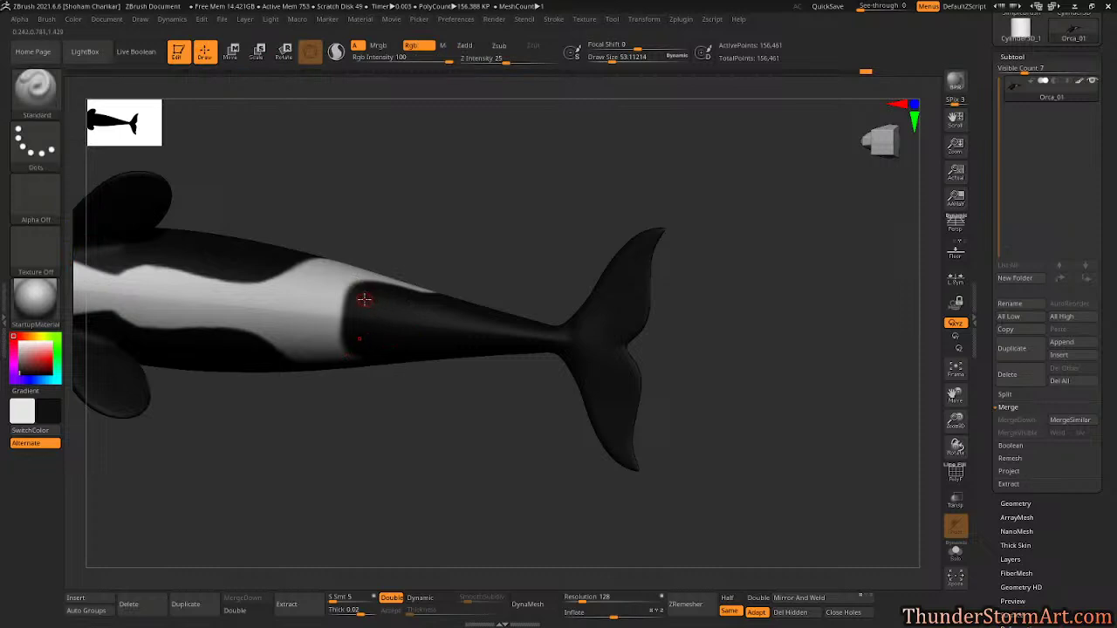
pyautogui.moveTo(363, 307); pyautogui.dragTo(352, 295)
pyautogui.hotkey('ctrl', 'z')
pyautogui.press('v')
pyautogui.moveTo(343, 287); pyautogui.dragTo(355, 302)
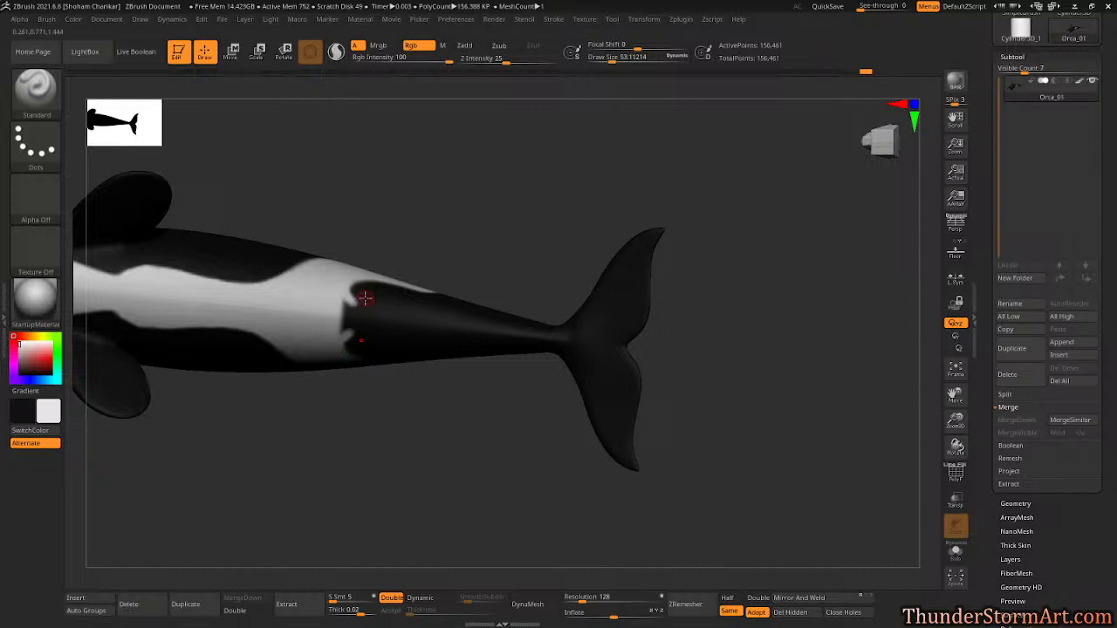
pyautogui.moveTo(428, 327)
pyautogui.mouseDown()
pyautogui.moveTo(397, 307)
pyautogui.moveTo(388, 336)
pyautogui.moveTo(388, 306)
pyautogui.moveTo(358, 302)
pyautogui.moveTo(410, 319)
pyautogui.moveTo(386, 324)
pyautogui.moveTo(339, 303)
pyautogui.moveTo(415, 304)
pyautogui.moveTo(414, 324)
pyautogui.moveTo(364, 291)
pyautogui.mouseUp()
# Retouch the black notch between the rear flank patch and the white underside with black and white strokes.
pyautogui.press('v')
pyautogui.moveTo(491, 176)
pyautogui.mouseDown()
pyautogui.moveTo(475, 292)
pyautogui.moveTo(430, 282)
pyautogui.mouseUp()
pyautogui.press('v')
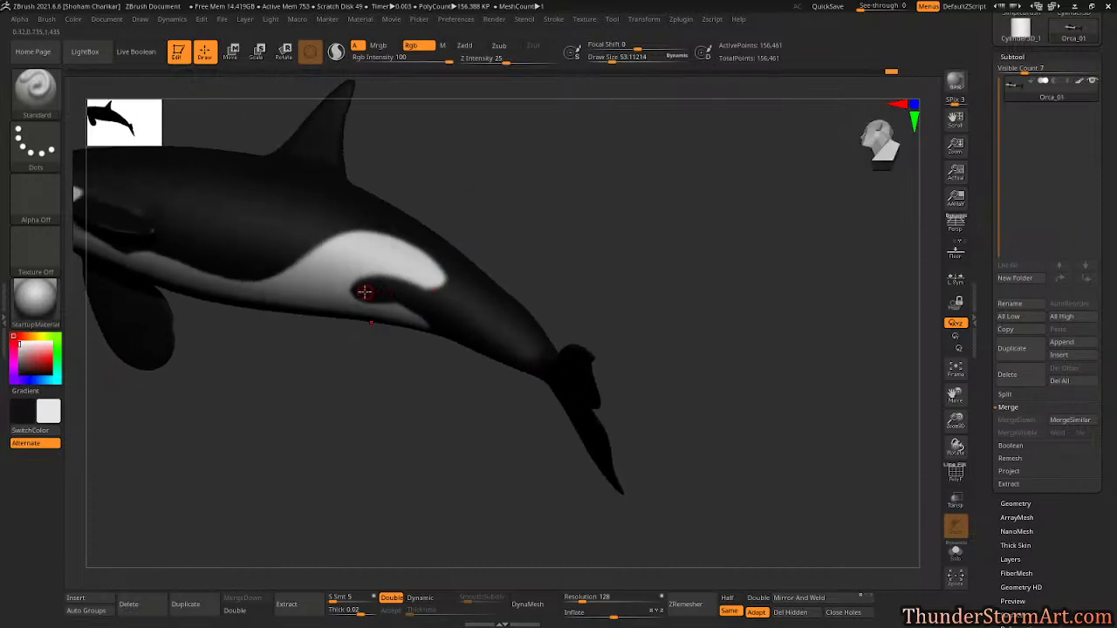
pyautogui.press('v')
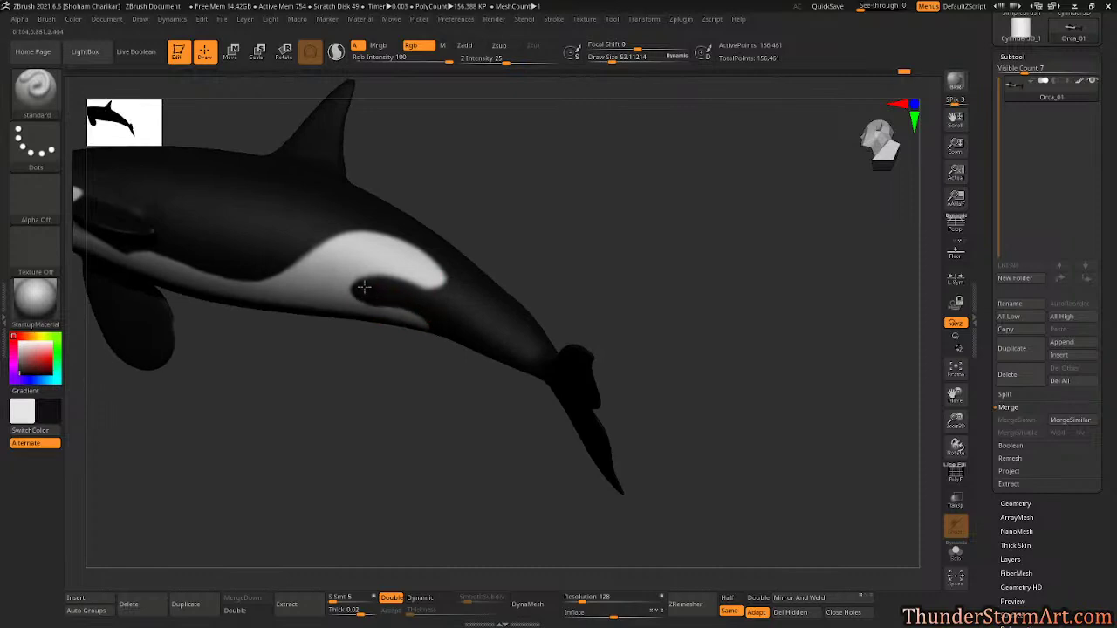
# Refine the black notch behind the rear flank patch and trim the white patch's rear and upper edges with black strokes.
pyautogui.moveTo(360, 288); pyautogui.dragTo(442, 302)
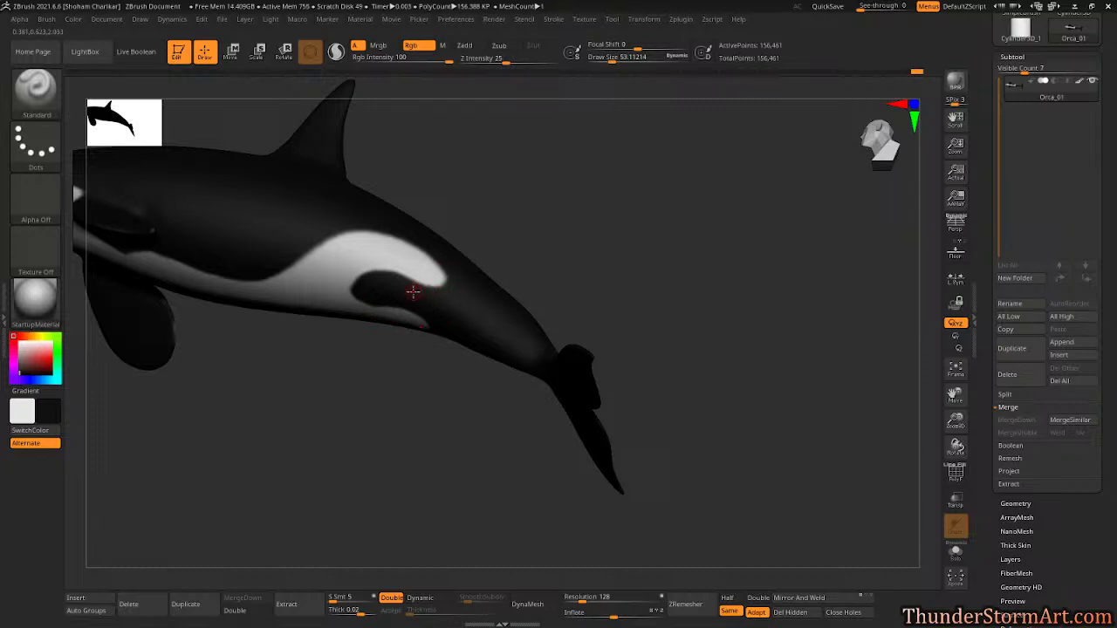
pyautogui.moveTo(448, 261); pyautogui.dragTo(448, 284)
pyautogui.moveTo(370, 297)
pyautogui.mouseDown()
pyautogui.moveTo(362, 286)
pyautogui.moveTo(388, 272)
pyautogui.mouseUp()
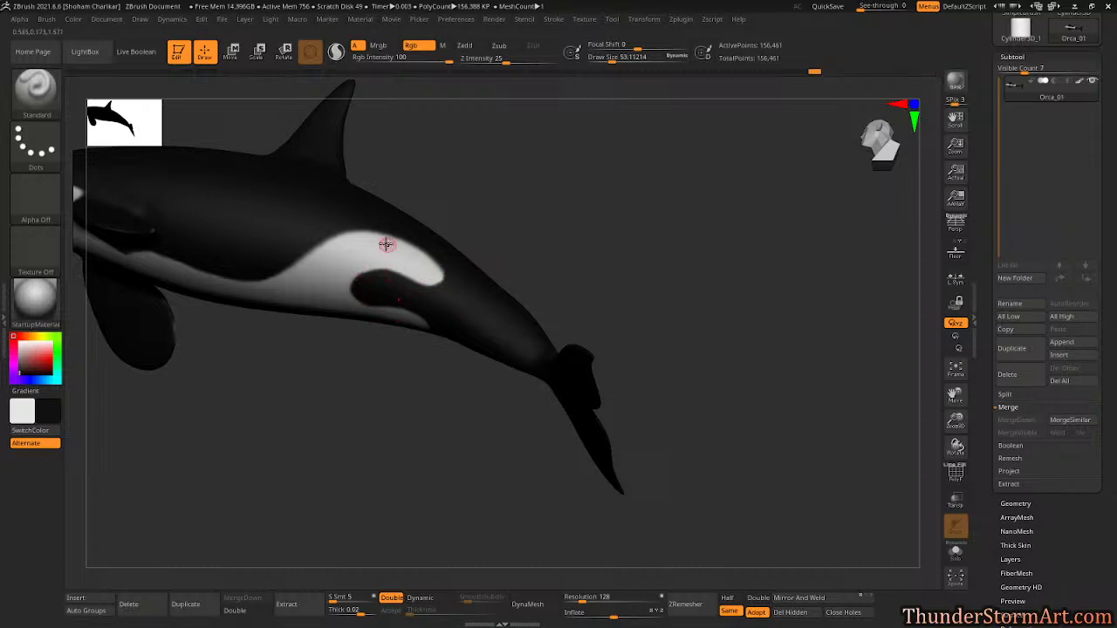
pyautogui.moveTo(287, 256); pyautogui.dragTo(322, 226)
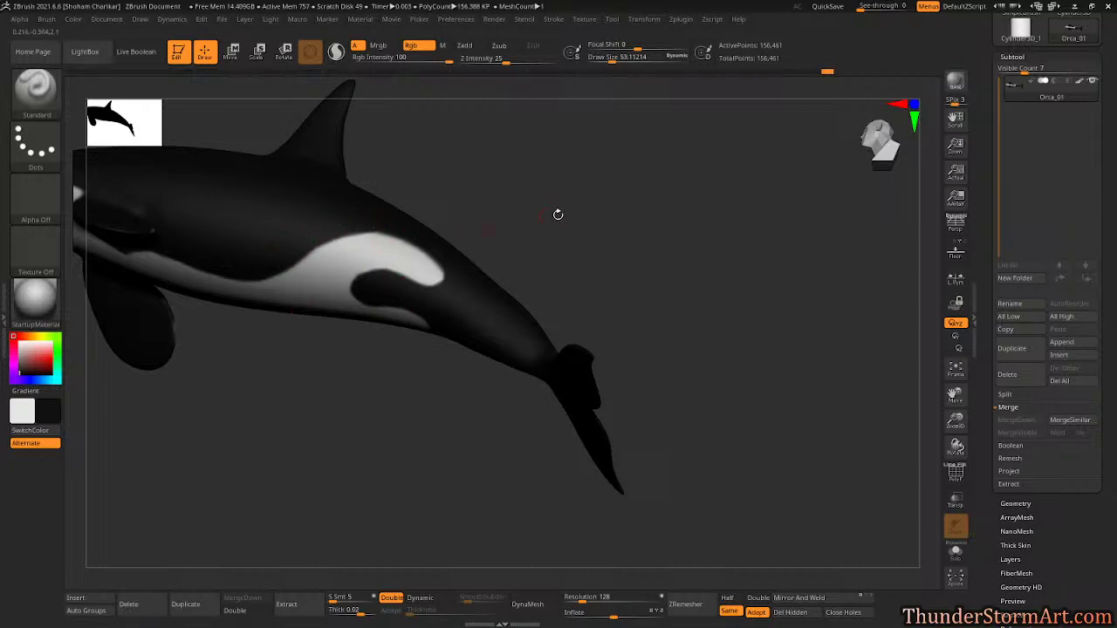
# Shape a small black spot inside the rearmost white belly marking, alternating black and white strokes.
pyautogui.keyDown('alt'); pyautogui.moveTo(688, 221); pyautogui.dragTo(563, 179); pyautogui.keyUp('alt')
pyautogui.moveTo(568, 183); pyautogui.dragTo(668, 238)
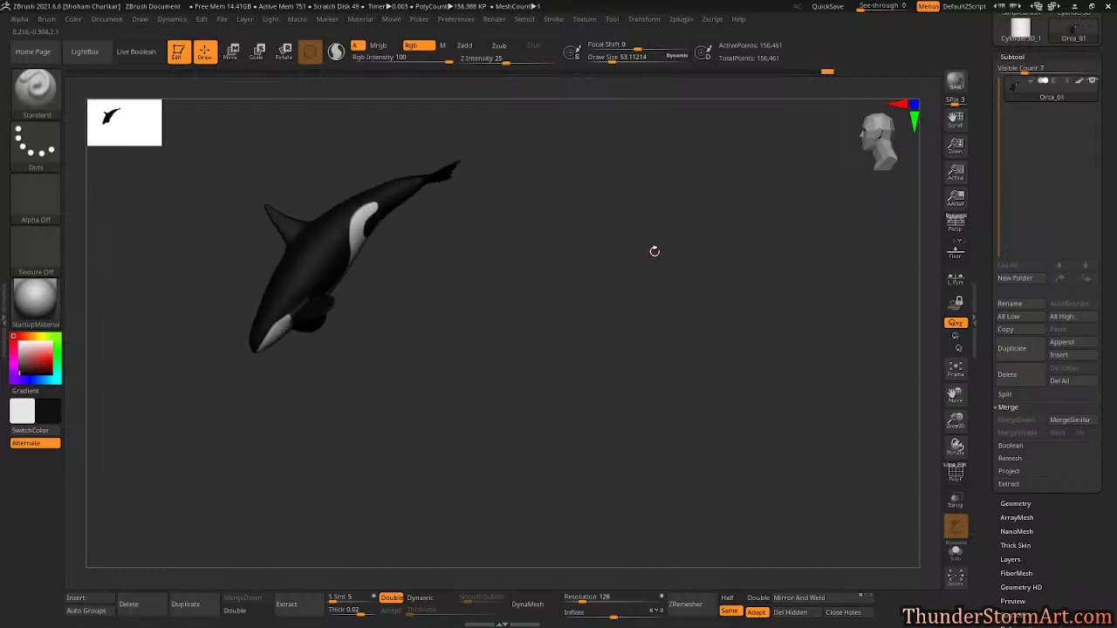
pyautogui.moveTo(651, 253); pyautogui.dragTo(462, 239)
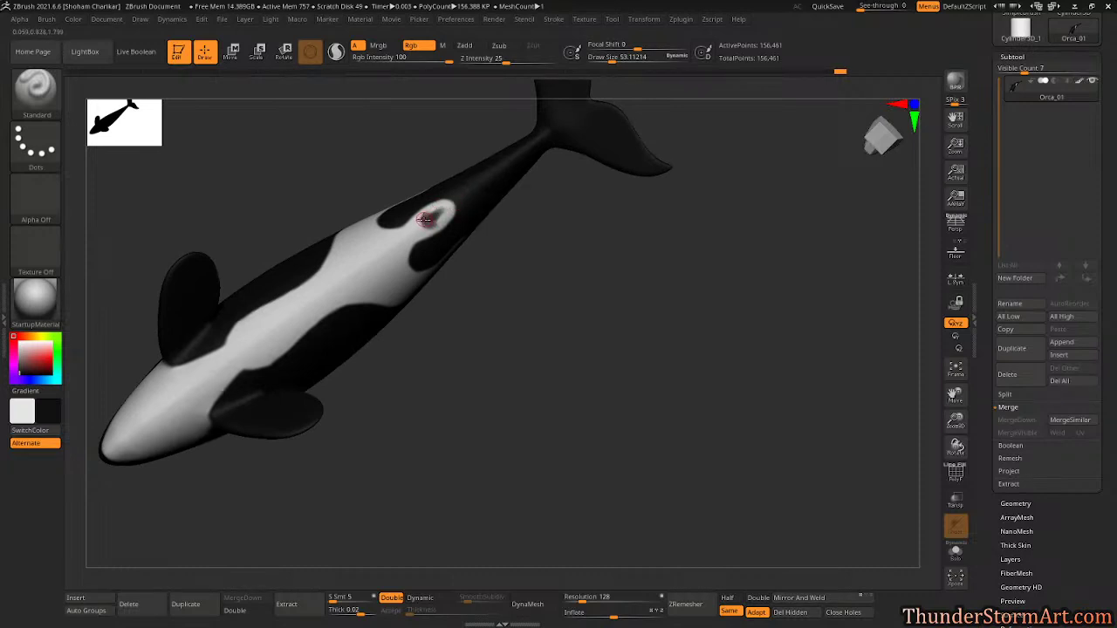
pyautogui.press('v')
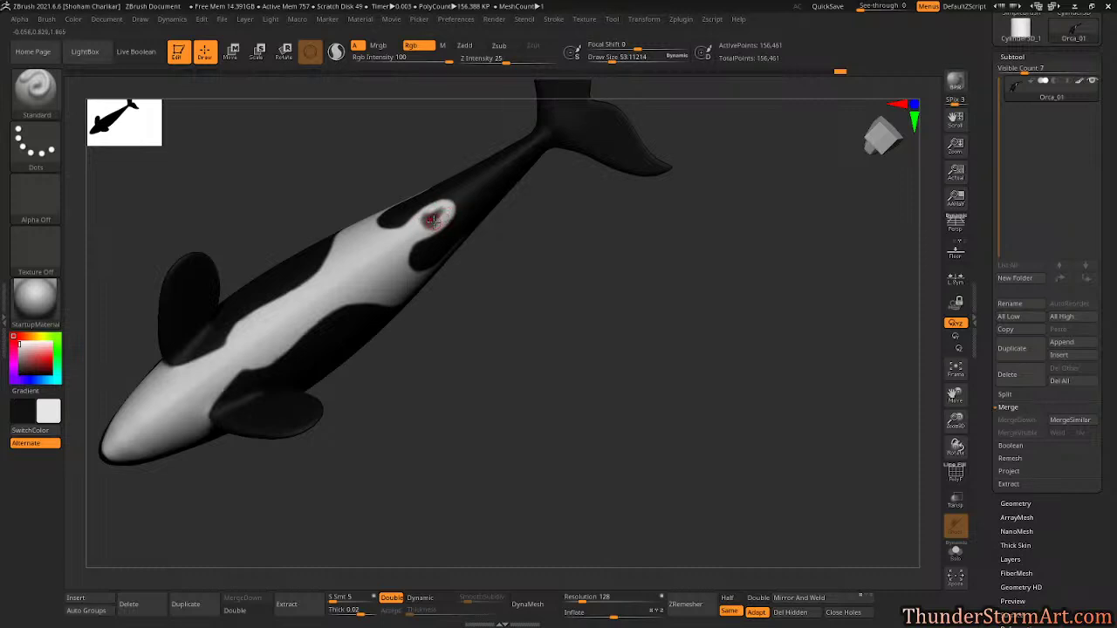
pyautogui.press('v')
pyautogui.moveTo(417, 225); pyautogui.dragTo(426, 211)
pyautogui.press('v')
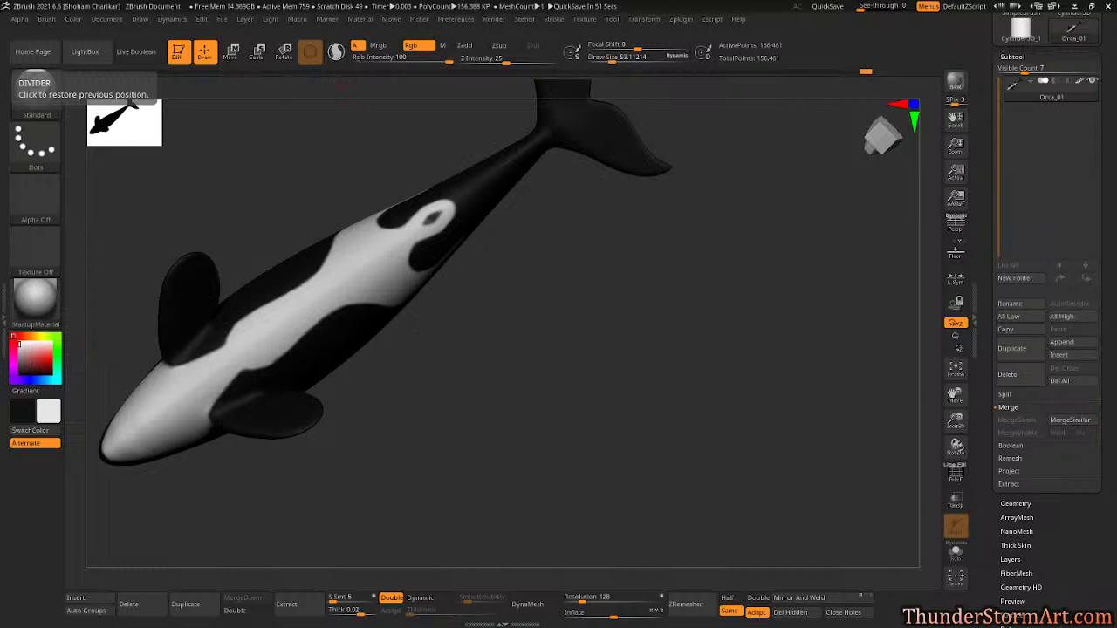
# Paint white patches on the undersides of both tail flukes and check the upper side of the tail.
pyautogui.moveTo(661, 281); pyautogui.dragTo(487, 276)
pyautogui.moveTo(618, 250); pyautogui.dragTo(617, 243)
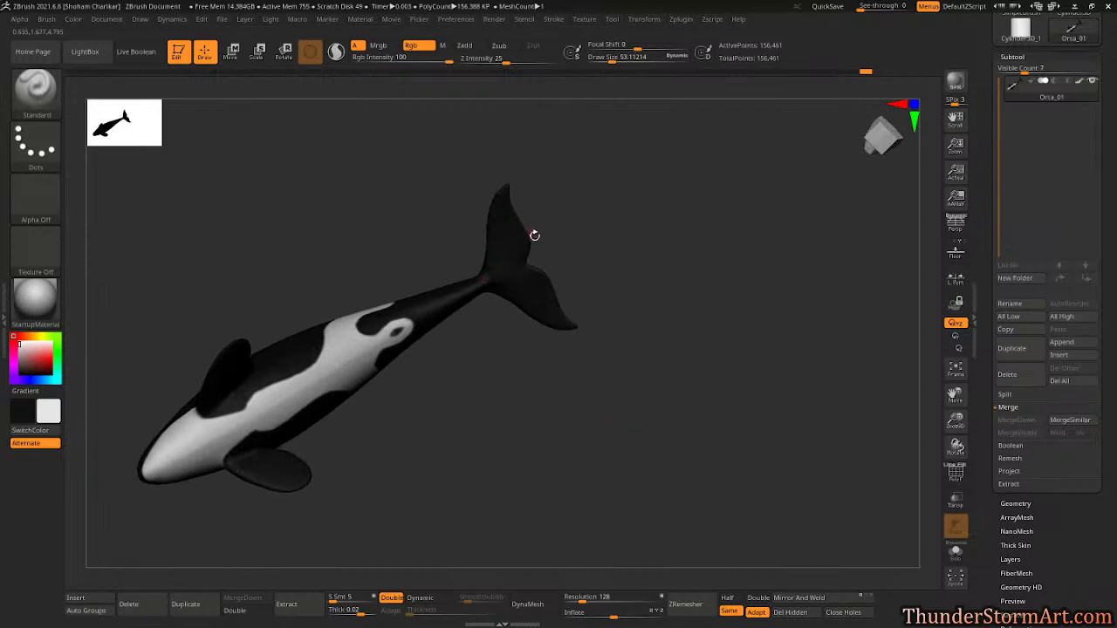
pyautogui.moveTo(500, 251); pyautogui.dragTo(508, 239)
pyautogui.moveTo(606, 257)
pyautogui.mouseDown()
pyautogui.moveTo(638, 399)
pyautogui.moveTo(589, 317)
pyautogui.moveTo(614, 429)
pyautogui.moveTo(625, 174)
pyautogui.moveTo(606, 239)
pyautogui.moveTo(559, 262)
pyautogui.mouseUp()
pyautogui.moveTo(507, 292)
pyautogui.mouseDown()
pyautogui.moveTo(501, 307)
pyautogui.moveTo(507, 288)
pyautogui.mouseUp()
pyautogui.moveTo(586, 287)
pyautogui.mouseDown()
pyautogui.moveTo(597, 292)
pyautogui.moveTo(553, 441)
pyautogui.moveTo(558, 414)
pyautogui.mouseUp()
pyautogui.moveTo(518, 267)
pyautogui.mouseDown()
pyautogui.moveTo(510, 291)
pyautogui.moveTo(517, 285)
pyautogui.mouseUp()
pyautogui.moveTo(623, 303)
pyautogui.mouseDown()
pyautogui.moveTo(588, 362)
pyautogui.moveTo(594, 381)
pyautogui.moveTo(598, 337)
pyautogui.mouseUp()
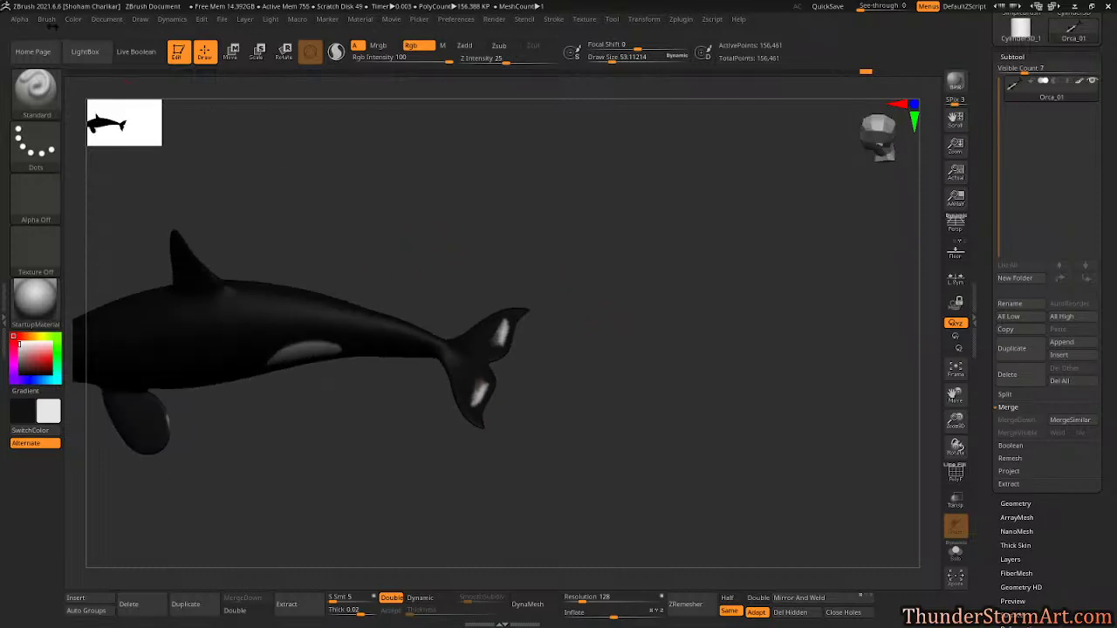
# Enable BackfaceMask in the Standard brush's auto masking options.
pyautogui.click(47, 19)
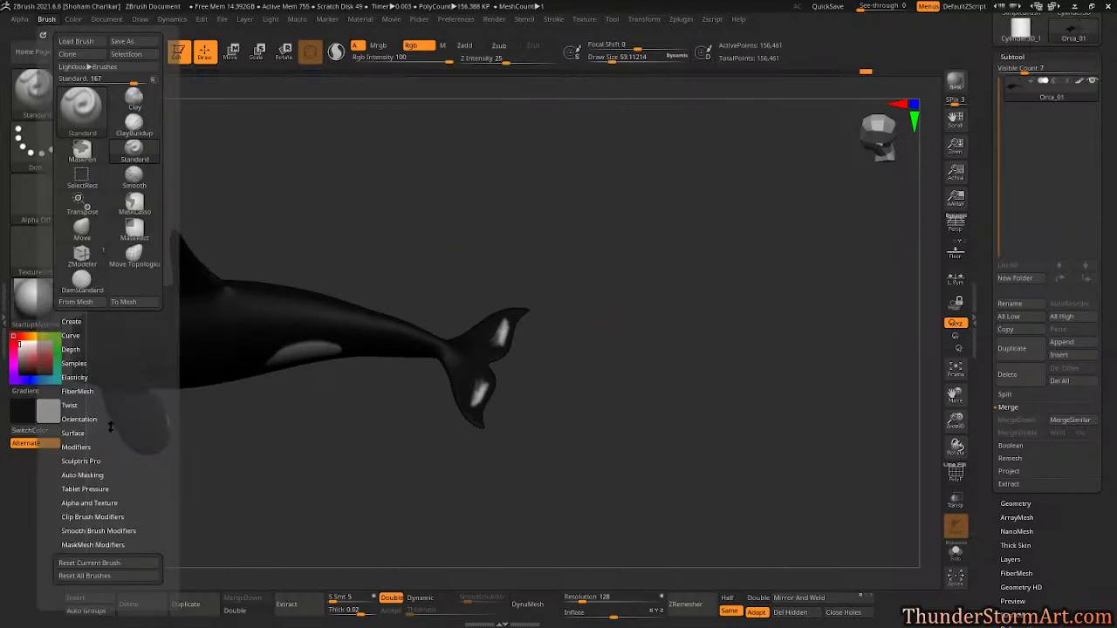
pyautogui.click(105, 476)
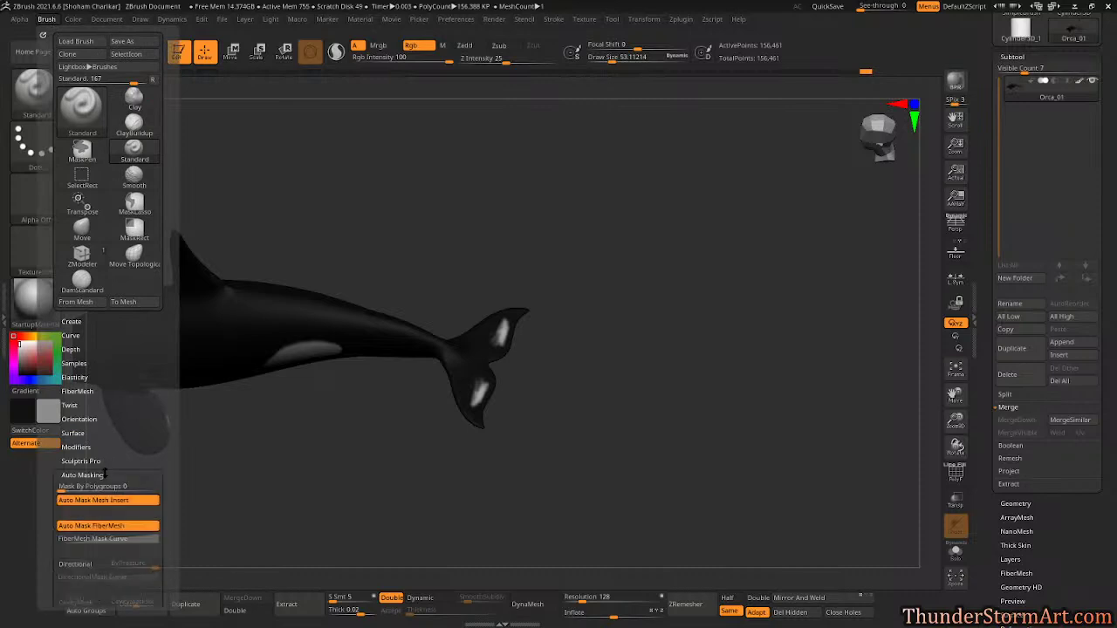
pyautogui.moveTo(134, 514); pyautogui.dragTo(136, 246)
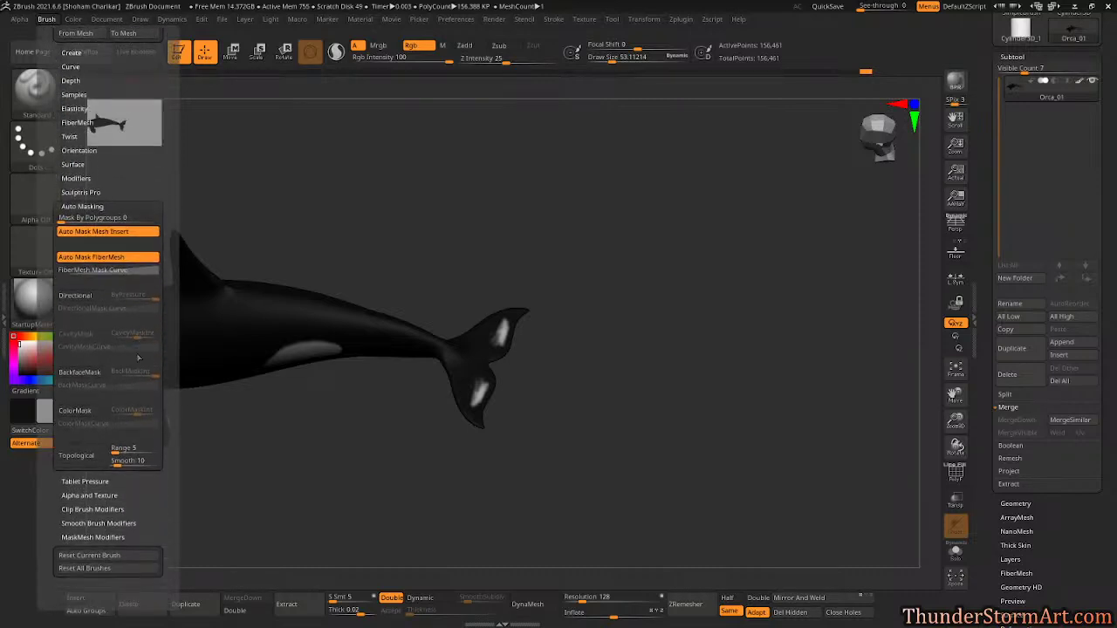
pyautogui.click(91, 376)
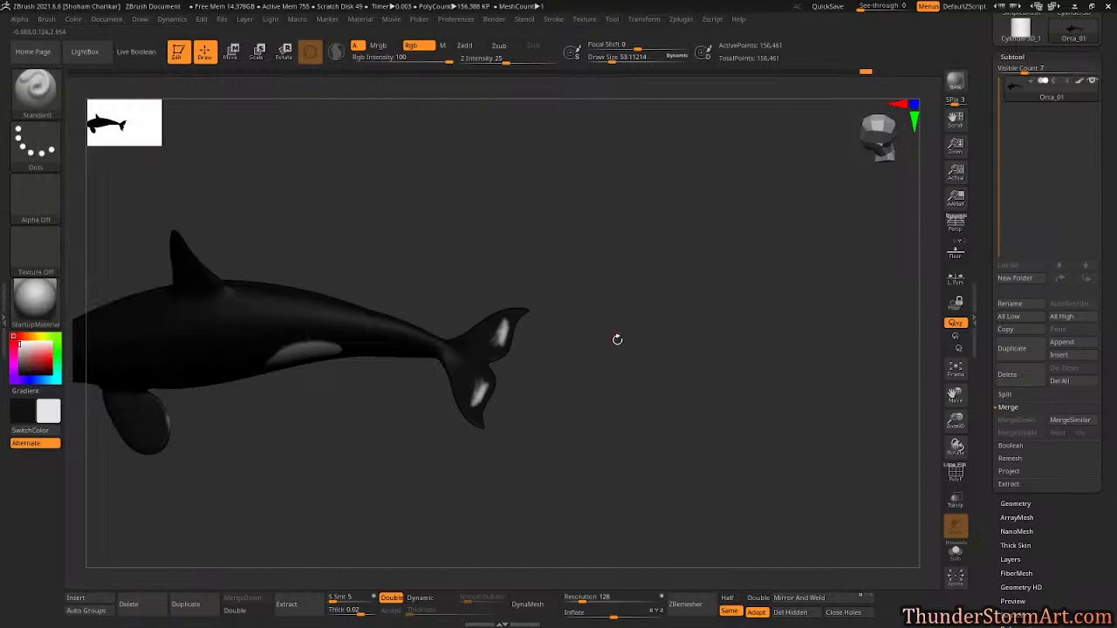
# Cover the white paint on the upper sides of both tail flukes with black.
pyautogui.moveTo(478, 384)
pyautogui.mouseDown()
pyautogui.moveTo(472, 398)
pyautogui.moveTo(476, 384)
pyautogui.mouseUp()
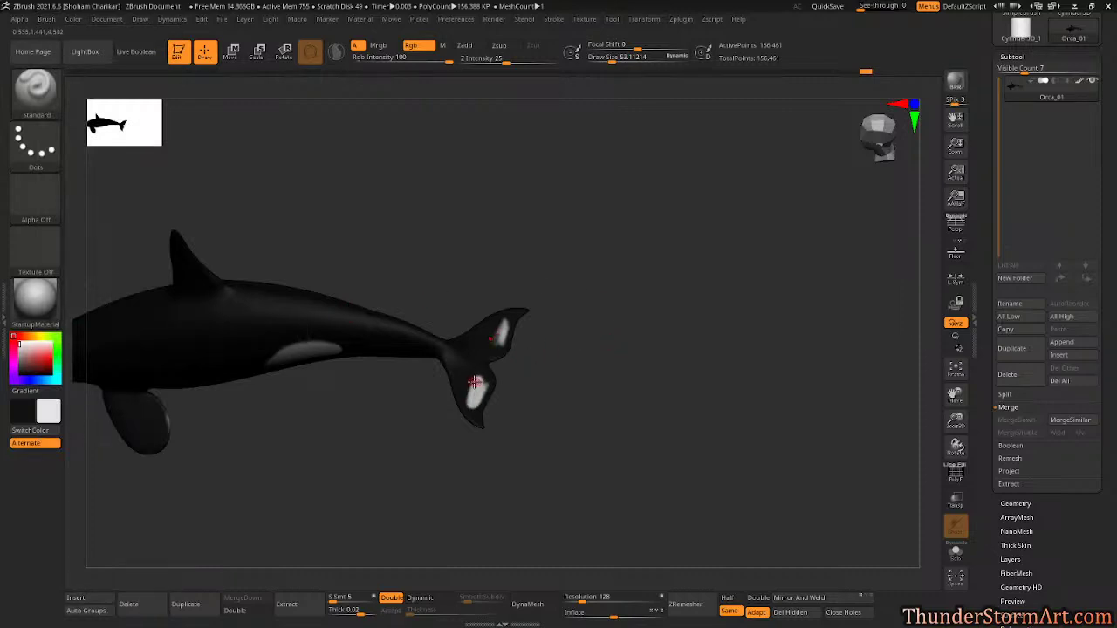
pyautogui.press('v')
pyautogui.moveTo(472, 386)
pyautogui.mouseDown()
pyautogui.moveTo(472, 409)
pyautogui.moveTo(481, 396)
pyautogui.moveTo(472, 403)
pyautogui.mouseUp()
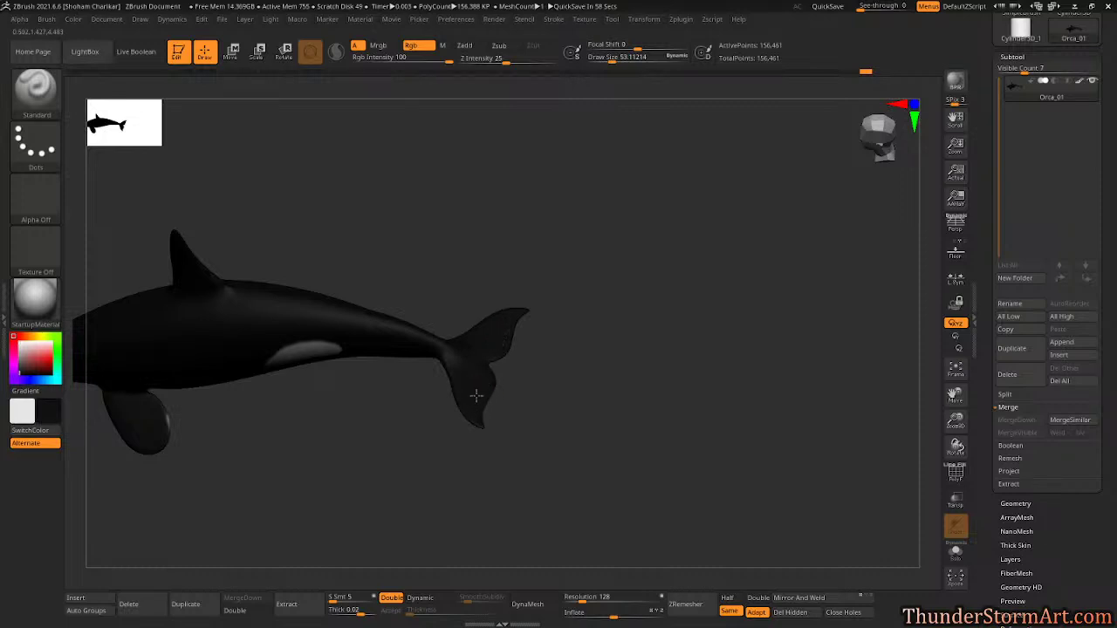
pyautogui.moveTo(528, 373); pyautogui.dragTo(594, 284)
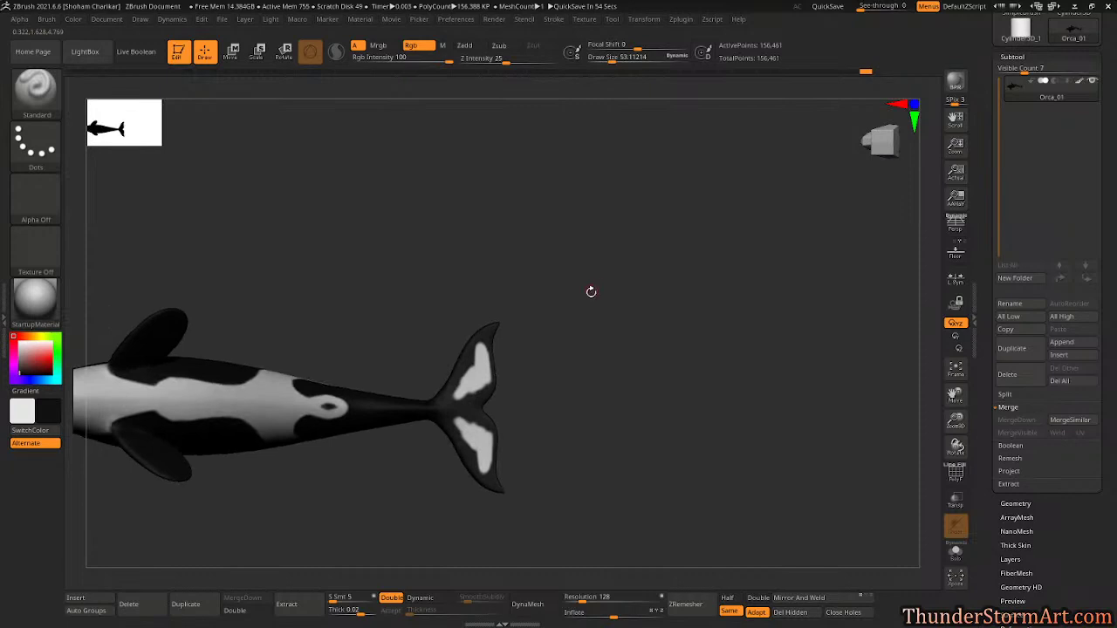
# Extend the white on the undersides of the flukes toward their trailing edges, tips and base.
pyautogui.press('v')
pyautogui.moveTo(478, 390); pyautogui.dragTo(488, 364)
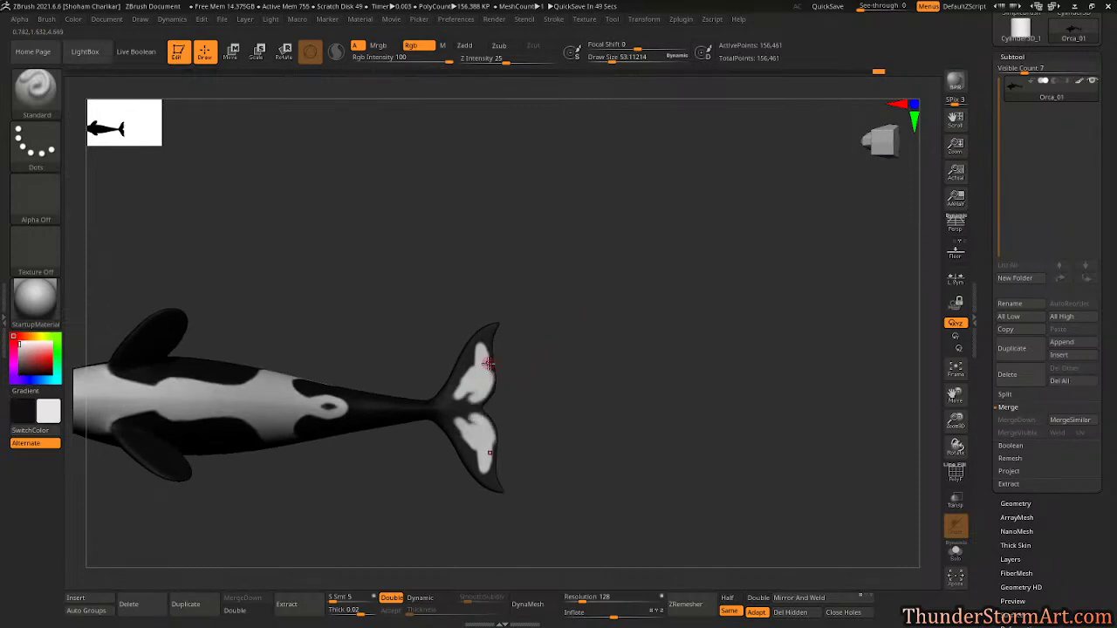
pyautogui.moveTo(532, 289); pyautogui.dragTo(558, 288)
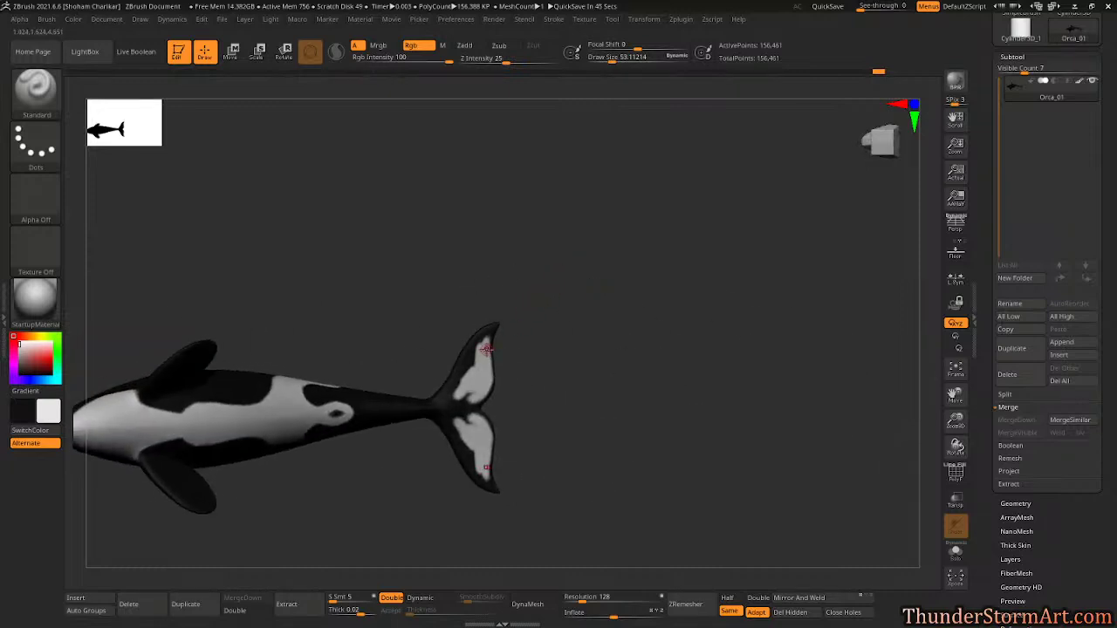
pyautogui.moveTo(483, 349); pyautogui.dragTo(493, 329)
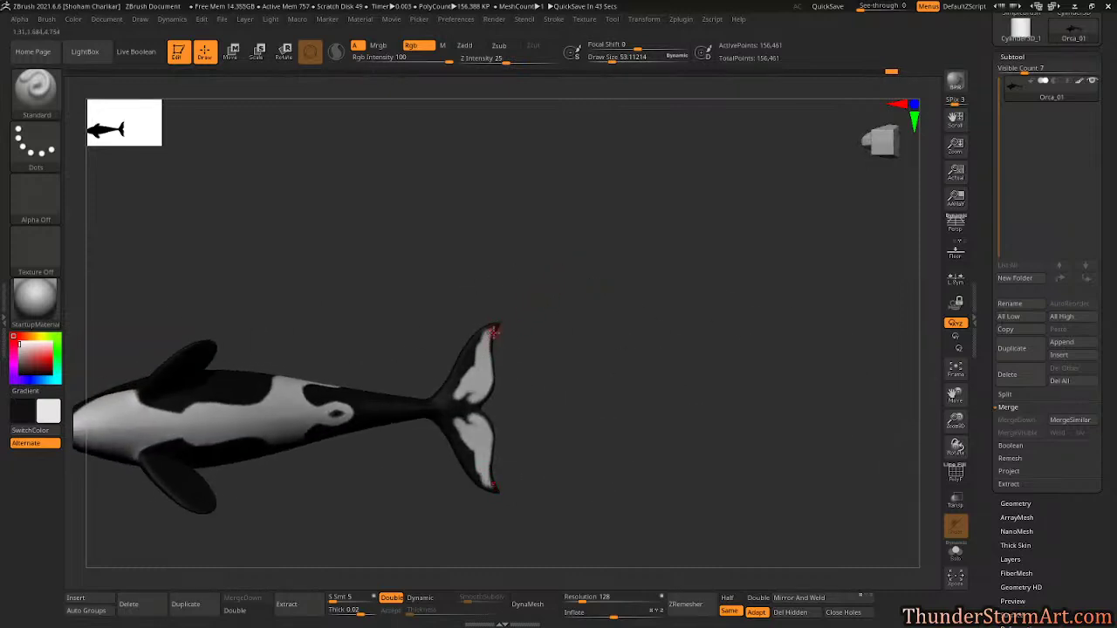
pyautogui.moveTo(454, 378)
pyautogui.mouseDown()
pyautogui.moveTo(474, 341)
pyautogui.moveTo(501, 325)
pyautogui.moveTo(444, 394)
pyautogui.moveTo(452, 388)
pyautogui.mouseUp()
# Enlarge the brush to a draw size of about 104 and fill the fluke undersides and their junction with white.
pyautogui.press('s')
pyautogui.moveTo(573, 361); pyautogui.dragTo(582, 361)
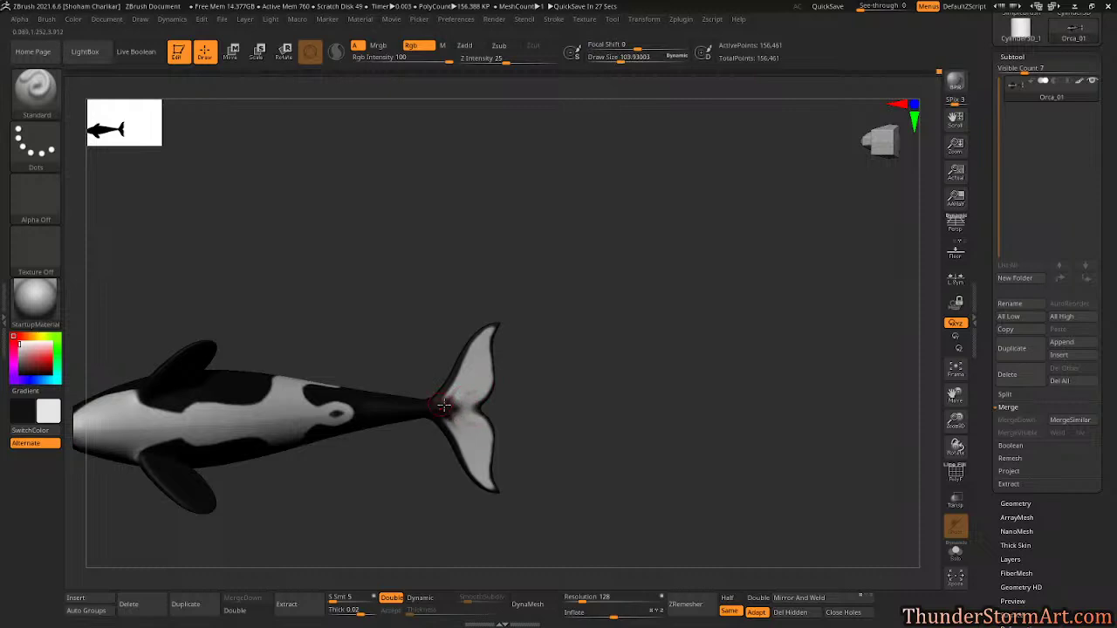
pyautogui.hotkey('ctrl', 'z')
pyautogui.hotkey('ctrl', 'shift', 'z')
pyautogui.moveTo(362, 359)
pyautogui.mouseDown()
pyautogui.moveTo(421, 335)
pyautogui.moveTo(396, 259)
pyautogui.moveTo(454, 402)
pyautogui.mouseUp()
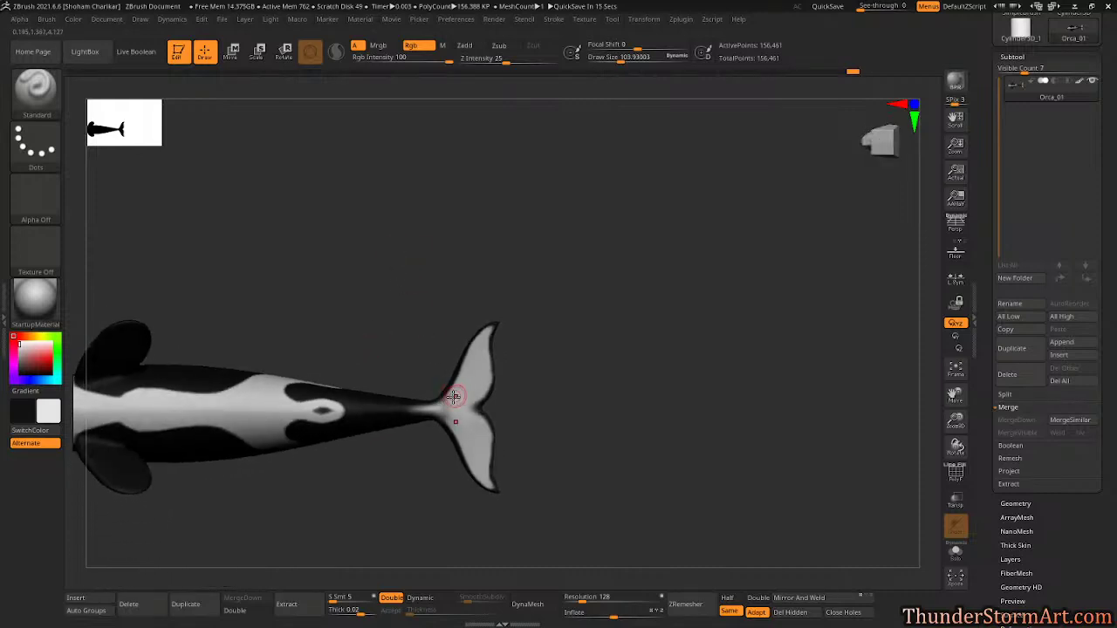
# Touch up the white fluke undersides and tidy where they meet the tail stock with white and black strokes.
pyautogui.moveTo(486, 288); pyautogui.dragTo(441, 410)
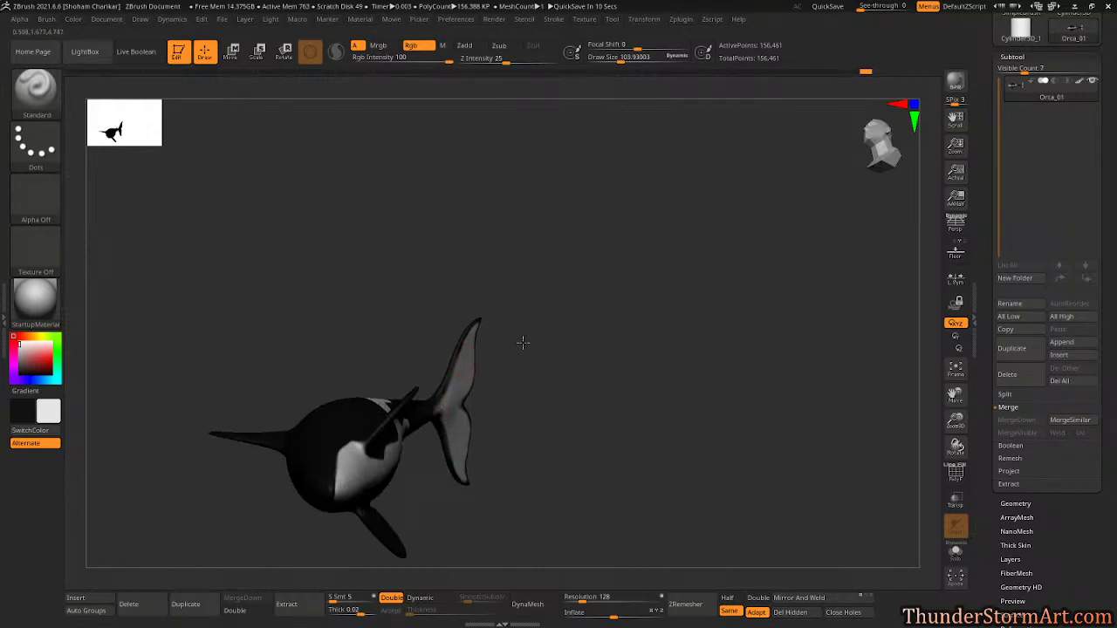
pyautogui.moveTo(526, 344); pyautogui.dragTo(456, 379)
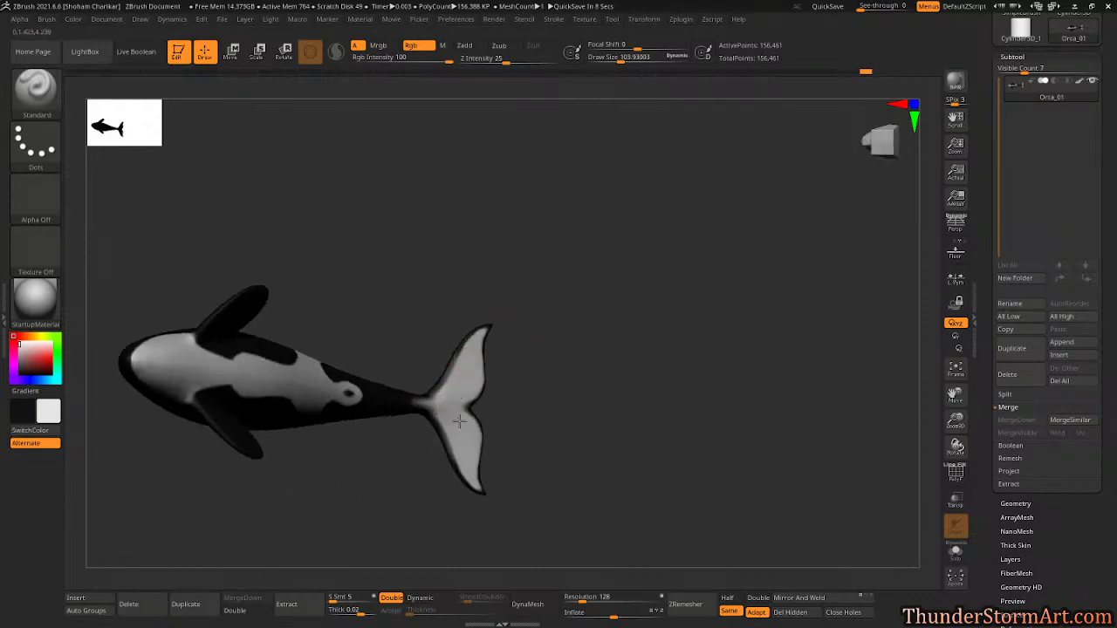
pyautogui.moveTo(503, 330); pyautogui.dragTo(580, 384)
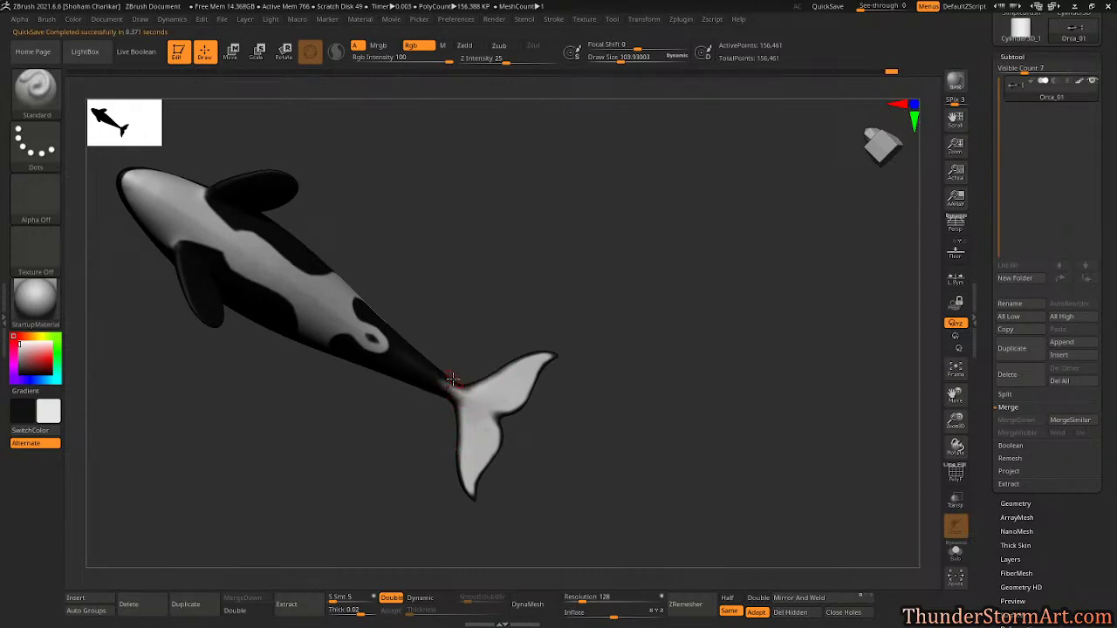
pyautogui.press('v')
pyautogui.moveTo(460, 394); pyautogui.dragTo(438, 381)
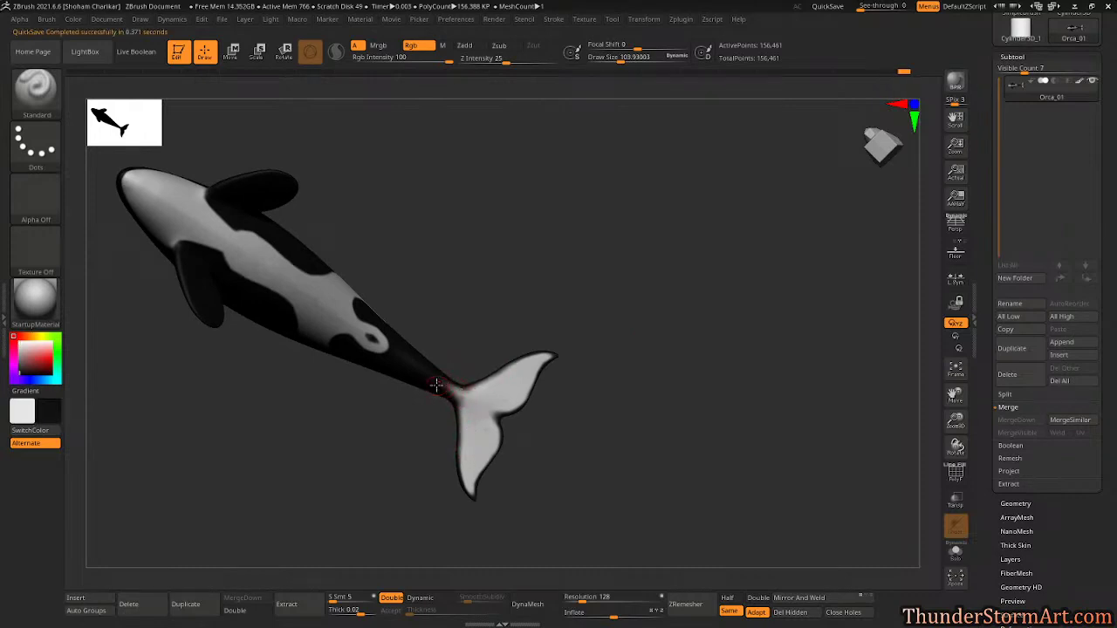
# Widen the white rear flank patch along its front and upper edge with white strokes.
pyautogui.keyDown('alt'); pyautogui.moveTo(685, 244); pyautogui.dragTo(661, 239); pyautogui.keyUp('alt')
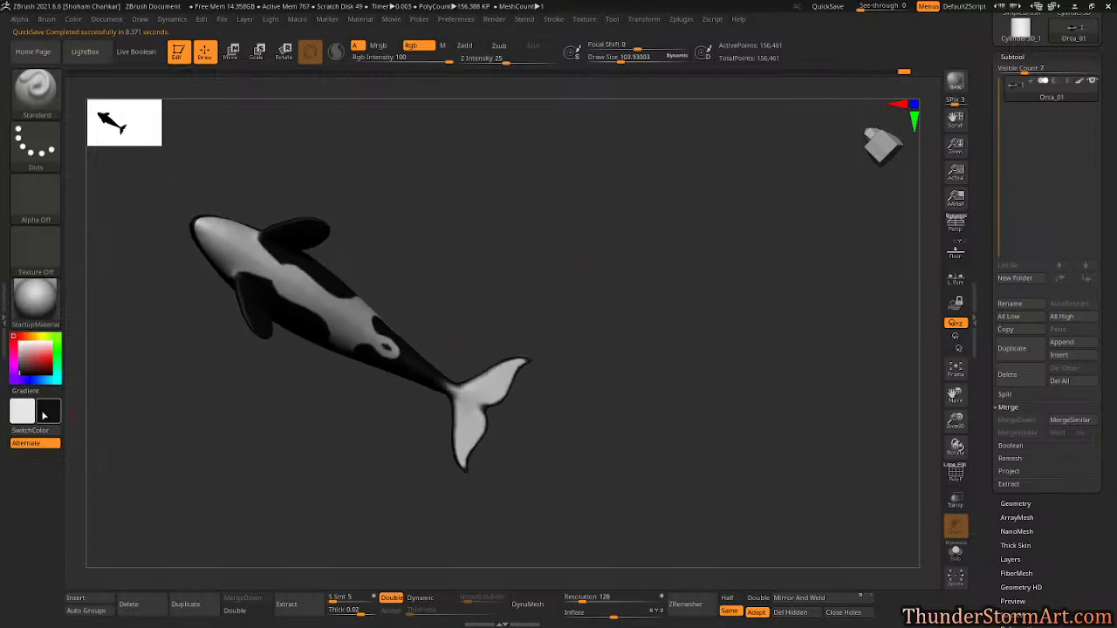
pyautogui.moveTo(180, 399); pyautogui.dragTo(845, 292)
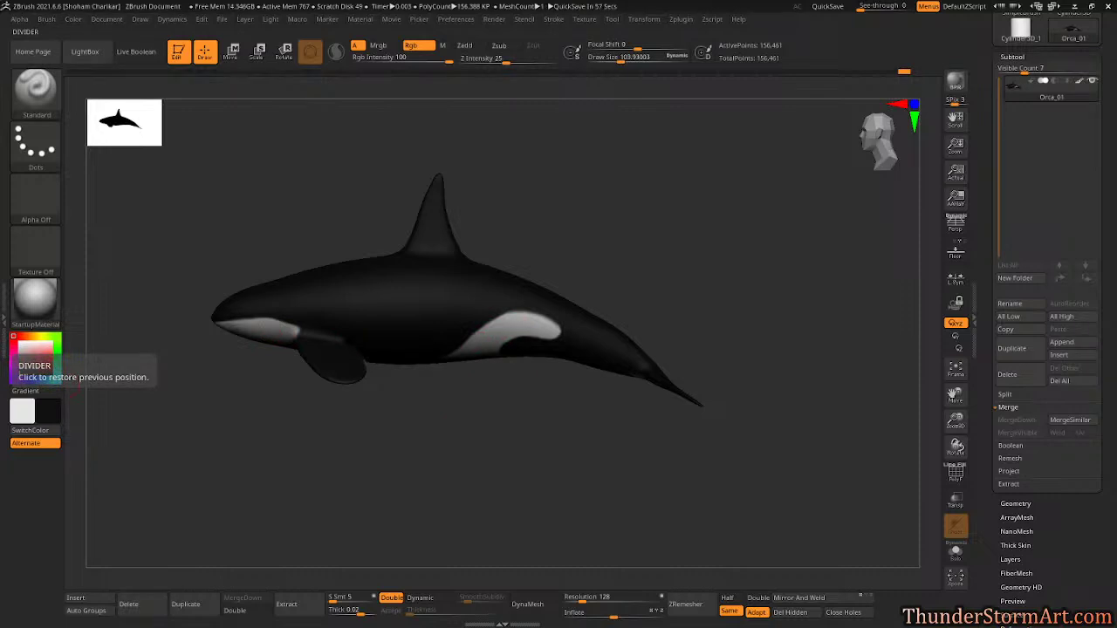
pyautogui.moveTo(478, 343); pyautogui.dragTo(495, 328)
pyautogui.hotkey('ctrl', 'z')
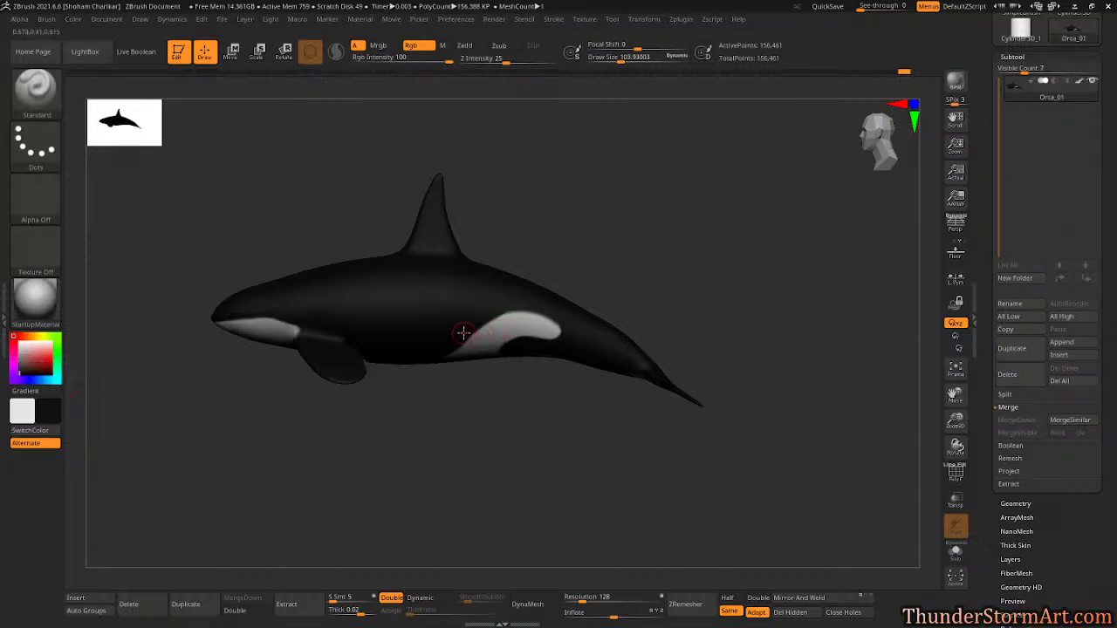
pyautogui.press('v')
pyautogui.moveTo(455, 354)
pyautogui.mouseDown()
pyautogui.moveTo(482, 329)
pyautogui.moveTo(461, 352)
pyautogui.moveTo(523, 320)
pyautogui.moveTo(533, 324)
pyautogui.moveTo(514, 323)
pyautogui.moveTo(545, 326)
pyautogui.moveTo(500, 321)
pyautogui.moveTo(466, 349)
pyautogui.moveTo(469, 337)
pyautogui.mouseUp()
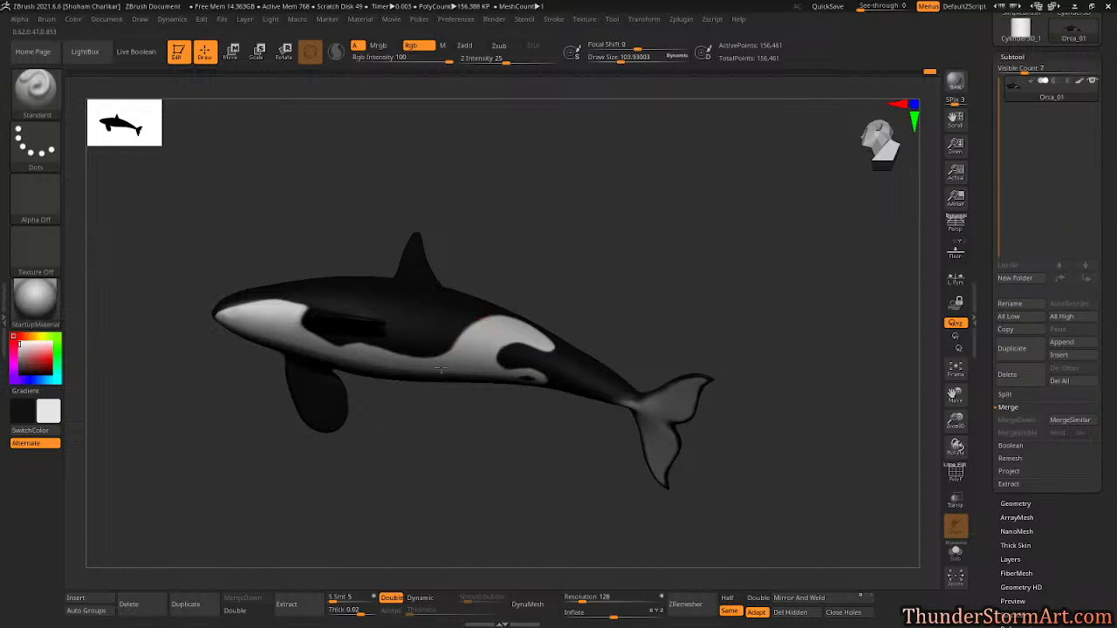
pyautogui.moveTo(499, 299)
pyautogui.mouseDown(button='right')
pyautogui.moveTo(612, 298)
pyautogui.moveTo(654, 239)
pyautogui.moveTo(637, 230)
pyautogui.moveTo(680, 209)
pyautogui.mouseUp(button='right')
pyautogui.press('ctrl')
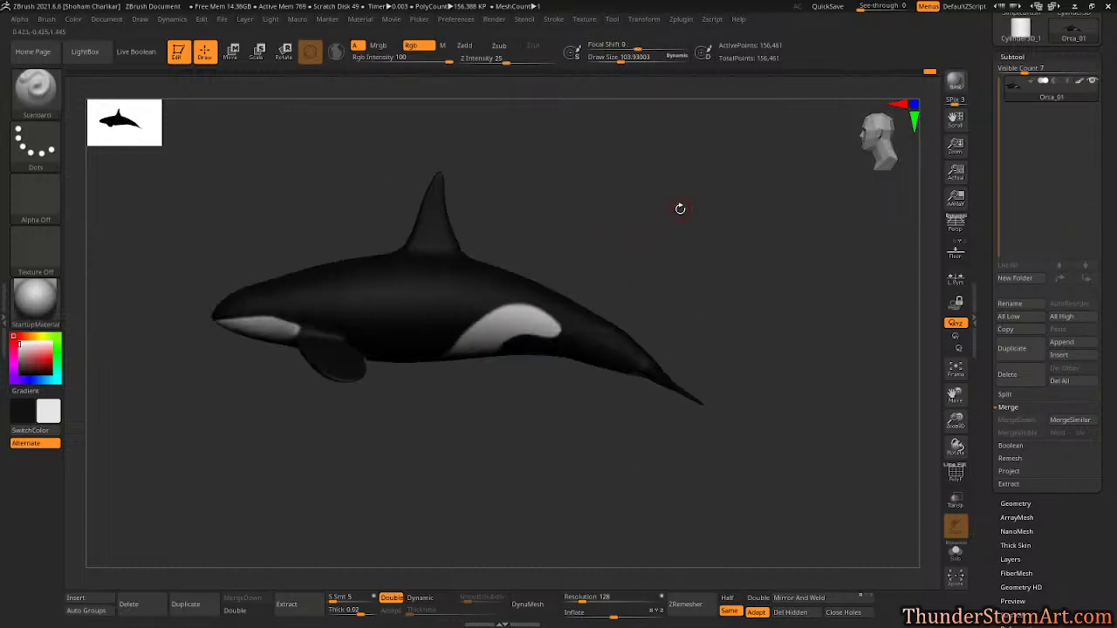
# Turn off the paint display on the Orca_01 subtool and inspect the unpainted body from the side.
pyautogui.scroll(2, 1115, 229)
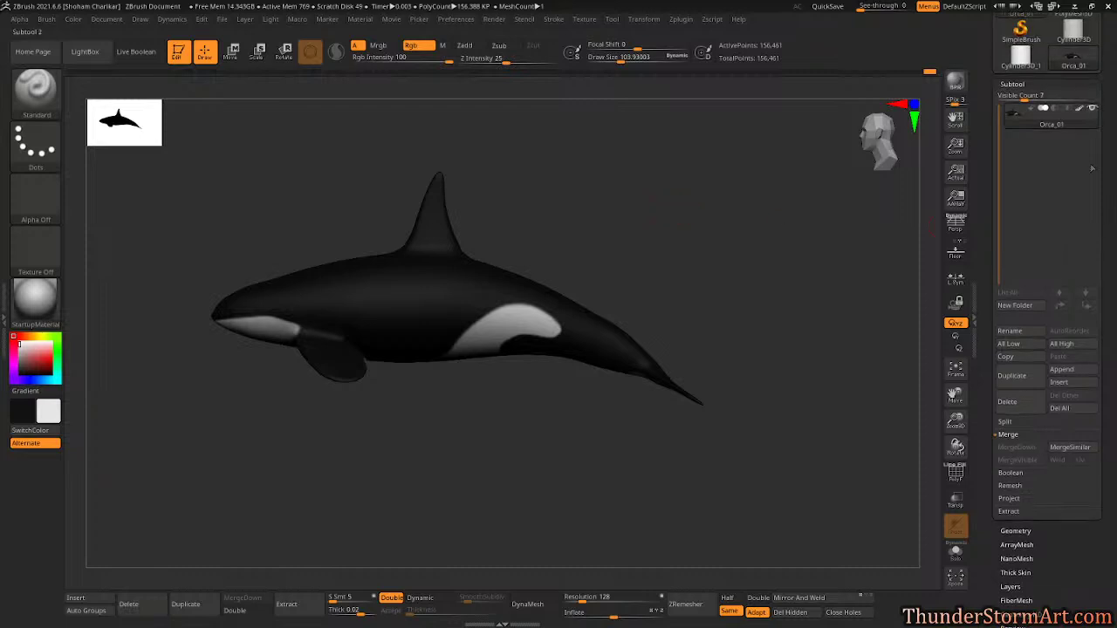
pyautogui.click(1080, 108)
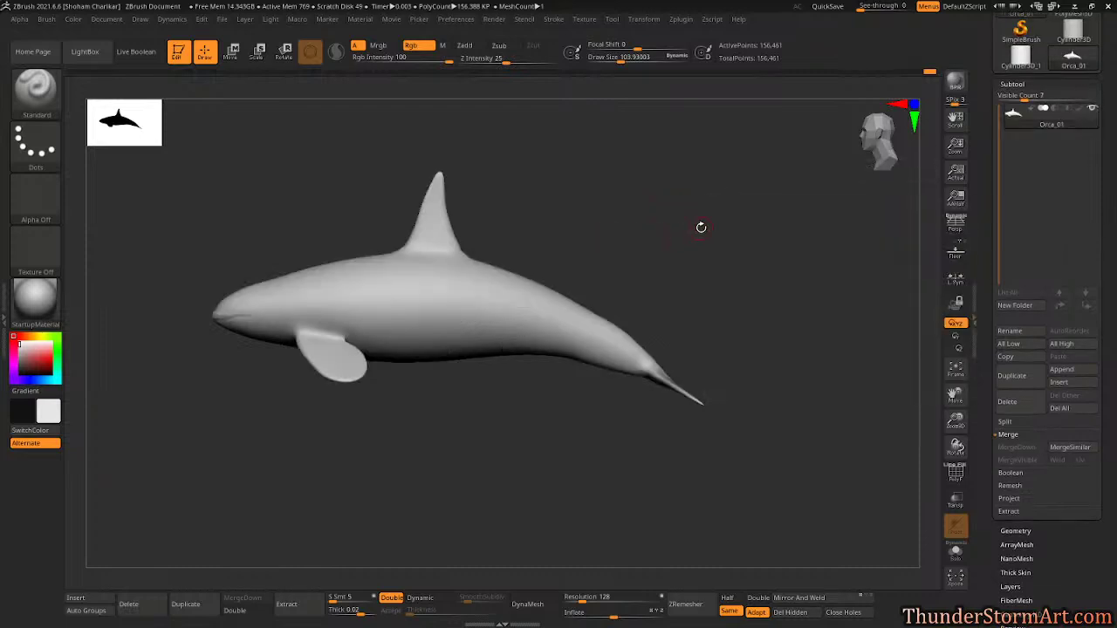
pyautogui.press('v')
pyautogui.press('v')
pyautogui.press('v')
pyautogui.press('v')
pyautogui.moveTo(668, 216); pyautogui.dragTo(588, 237)
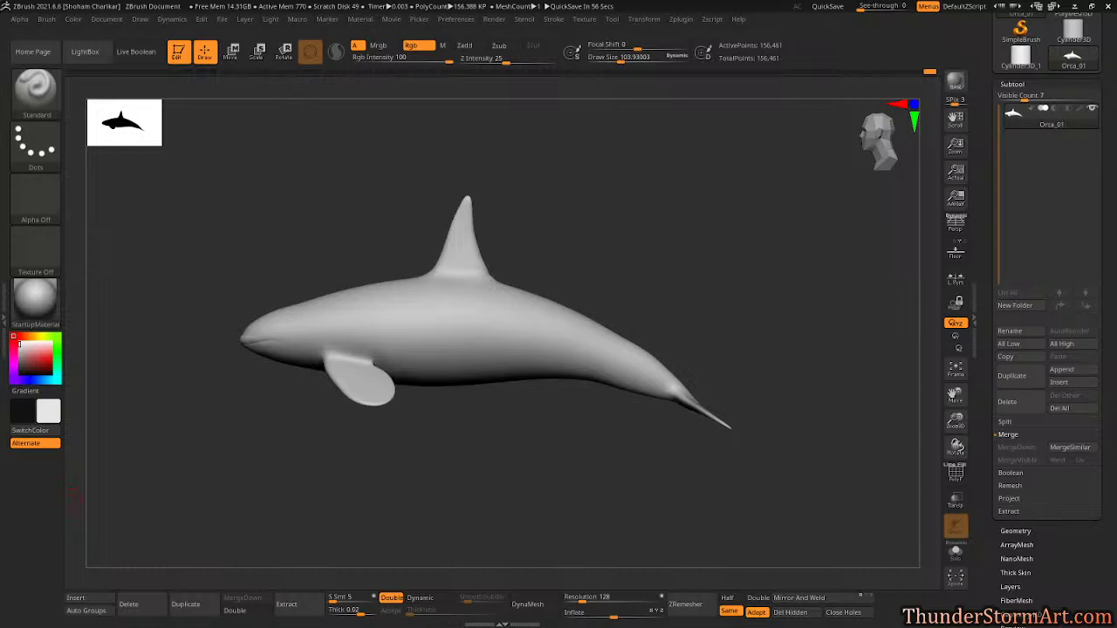
pyautogui.moveTo(626, 191)
pyautogui.mouseDown()
pyautogui.moveTo(642, 161)
pyautogui.moveTo(624, 190)
pyautogui.mouseUp()
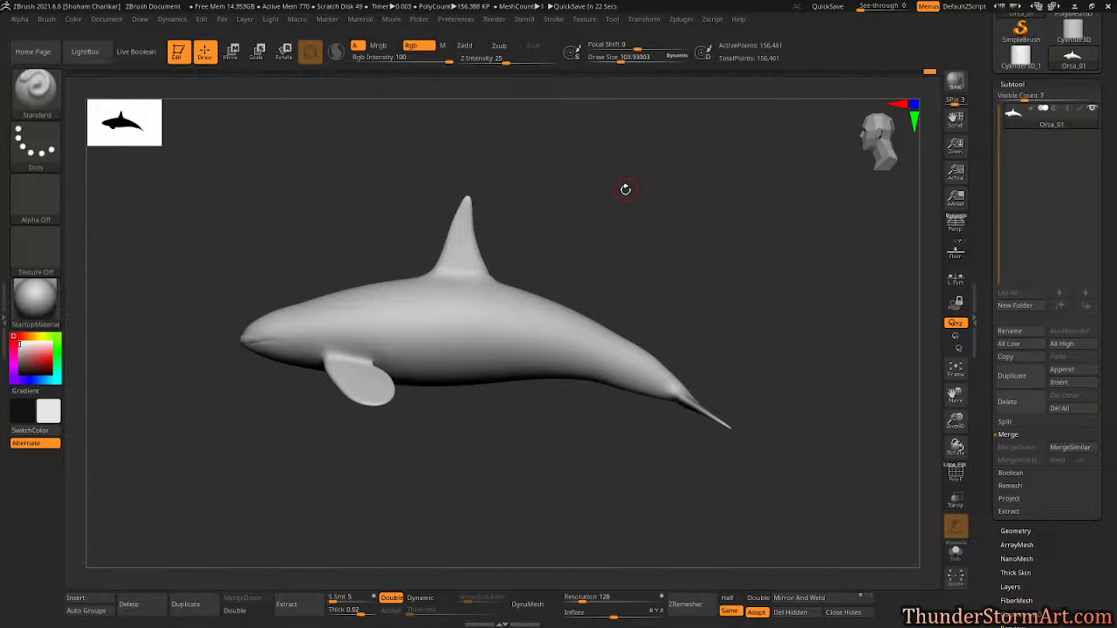
# Reshape the dorsal fin's lower rear edge using the Move brush with Zadd on, Rgb off and a draw size of about 42.
pyautogui.keyDown('alt'); pyautogui.moveTo(610, 213); pyautogui.dragTo(621, 301); pyautogui.keyUp('alt')
pyautogui.keyDown('alt'); pyautogui.moveTo(724, 157); pyautogui.dragTo(708, 359); pyautogui.keyUp('alt')
pyautogui.press('s')
pyautogui.moveTo(550, 286); pyautogui.dragTo(543, 288)
pyautogui.press('b')
pyautogui.press('m')
pyautogui.press('v')
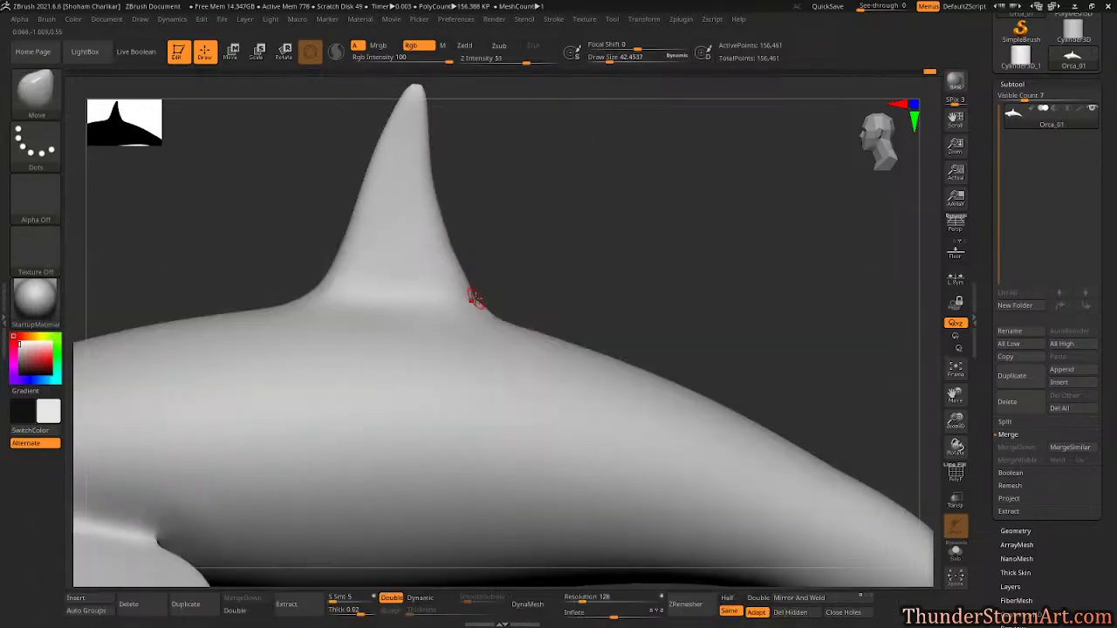
pyautogui.click(423, 47)
pyautogui.click(465, 45)
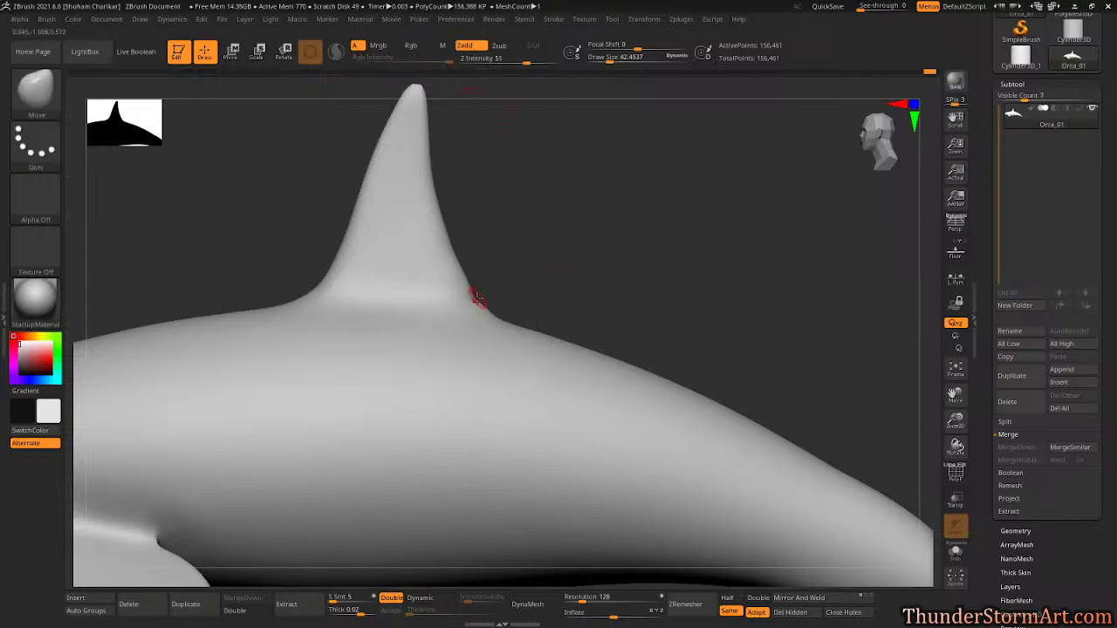
pyautogui.moveTo(586, 290); pyautogui.dragTo(634, 267)
pyautogui.moveTo(477, 296); pyautogui.dragTo(481, 293)
pyautogui.moveTo(567, 287)
pyautogui.mouseDown()
pyautogui.moveTo(569, 274)
pyautogui.moveTo(516, 264)
pyautogui.mouseUp()
# Smooth the dorsal fin's rear edge down to where it joins the back, at a draw size of about 65.
pyautogui.press('s')
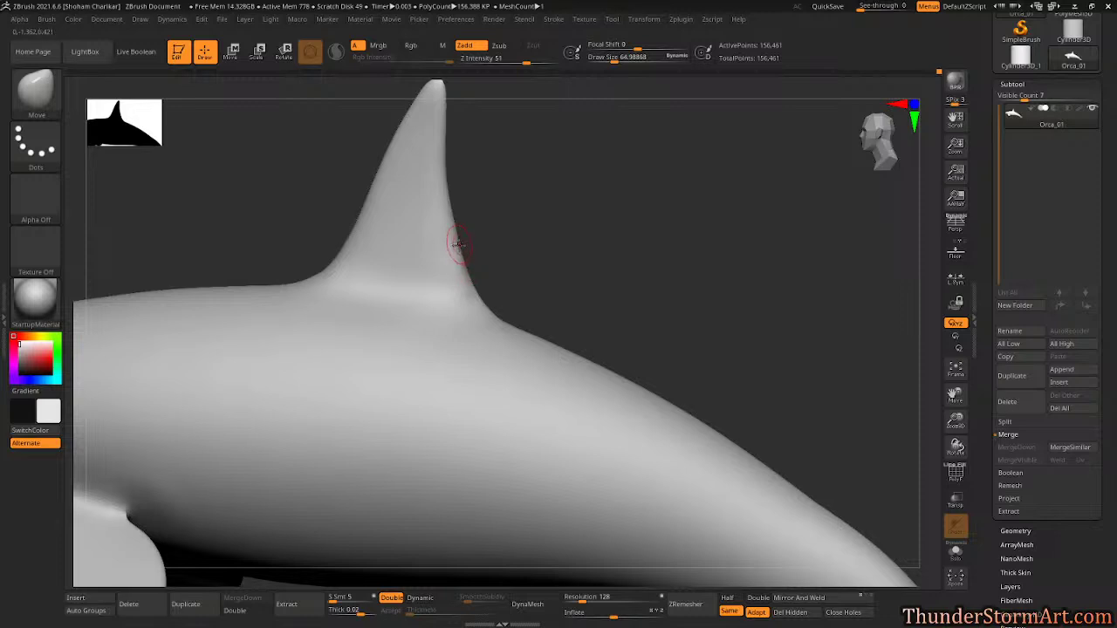
pyautogui.press('shift')
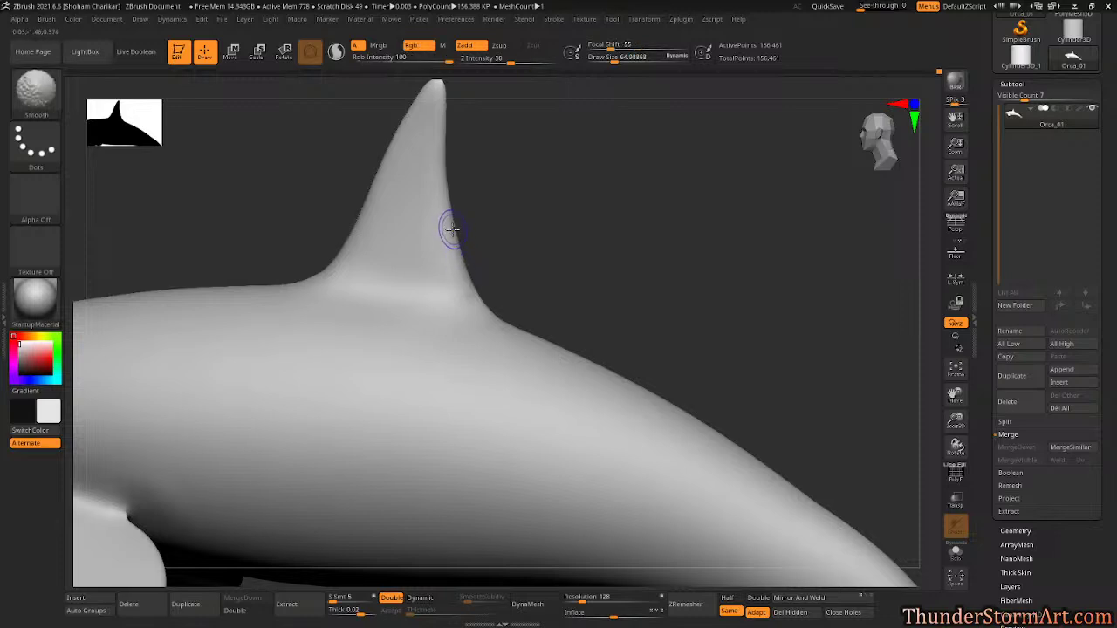
pyautogui.moveTo(643, 271)
pyautogui.mouseDown()
pyautogui.moveTo(604, 271)
pyautogui.moveTo(638, 270)
pyautogui.mouseUp()
pyautogui.press('shift')
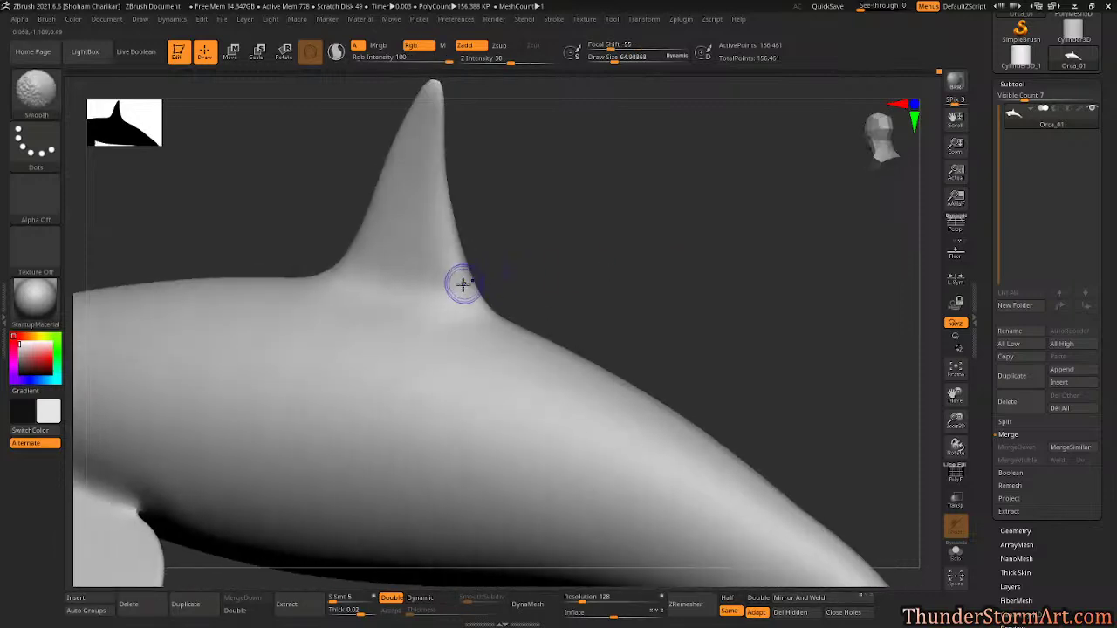
pyautogui.moveTo(444, 288)
pyautogui.keyDown('shift'); pyautogui.mouseDown()
pyautogui.moveTo(419, 282)
pyautogui.moveTo(442, 294)
pyautogui.mouseUp(); pyautogui.keyUp('shift')
pyautogui.moveTo(558, 262); pyautogui.dragTo(646, 227)
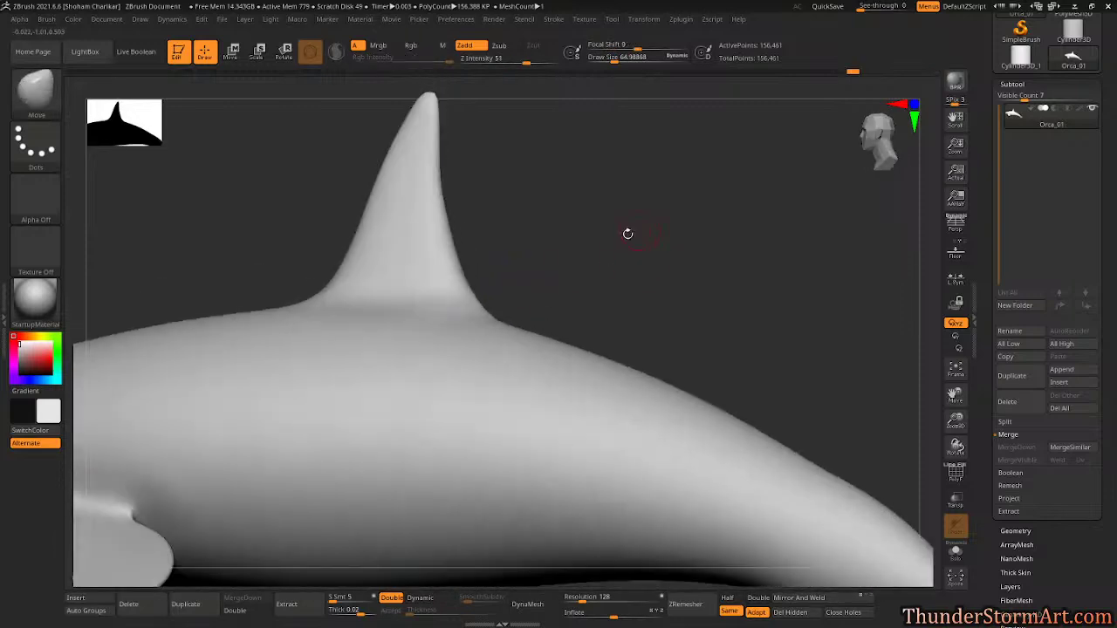
# Adjust the dorsal fin's upper rear edge with the Move brush at draw sizes of about 125 and 53.
pyautogui.press('s')
pyautogui.moveTo(481, 184); pyautogui.dragTo(489, 183)
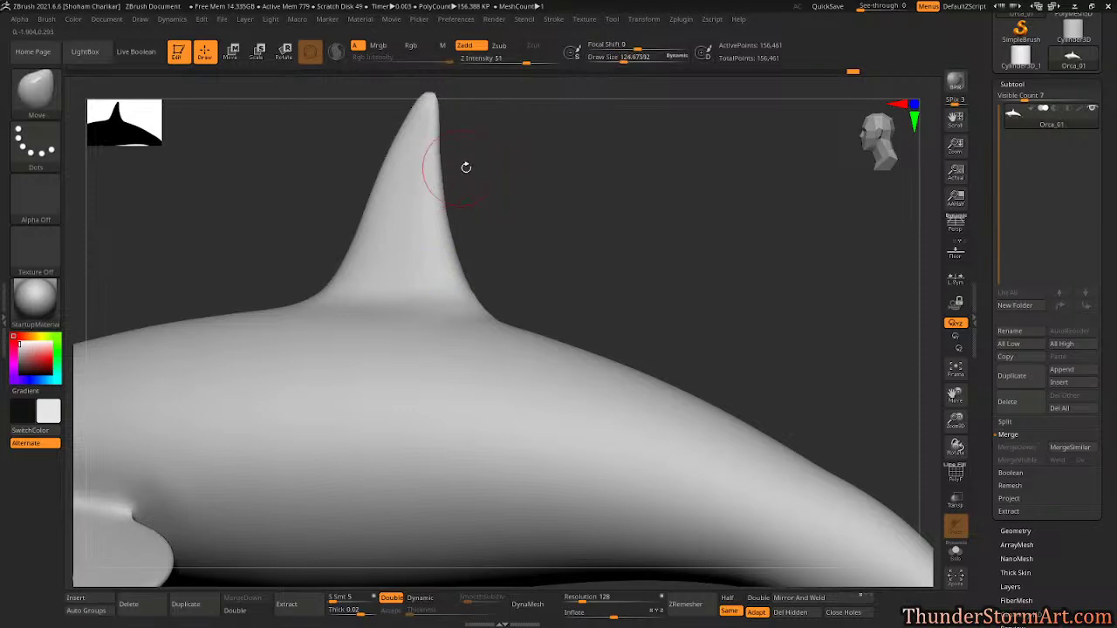
pyautogui.press('f')
pyautogui.moveTo(607, 202)
pyautogui.keyDown('alt'); pyautogui.mouseDown()
pyautogui.moveTo(666, 247)
pyautogui.moveTo(591, 341)
pyautogui.mouseUp(); pyautogui.keyUp('alt')
pyautogui.press('s')
pyautogui.moveTo(552, 275)
pyautogui.mouseDown()
pyautogui.moveTo(536, 275)
pyautogui.moveTo(550, 276)
pyautogui.mouseUp()
pyautogui.press('s')
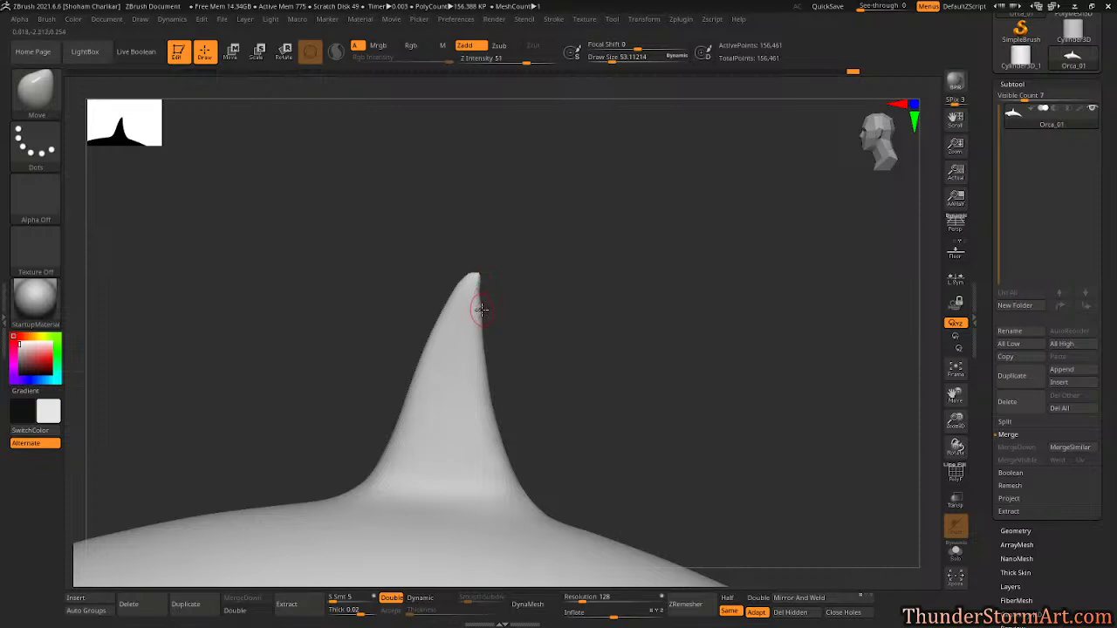
# Smooth the dorsal fin's rear edge at a draw size of about 100 and its tip at about 65.
pyautogui.press('shift')
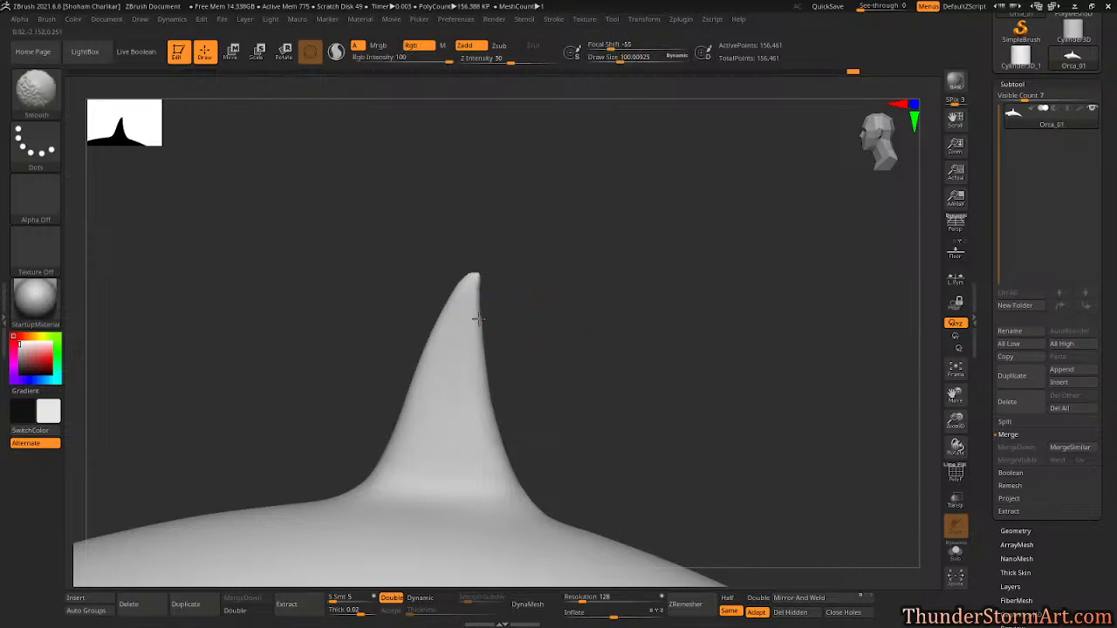
pyautogui.moveTo(478, 317)
pyautogui.keyDown('shift'); pyautogui.mouseDown()
pyautogui.moveTo(479, 297)
pyautogui.moveTo(497, 393)
pyautogui.mouseUp(); pyautogui.keyUp('shift')
pyautogui.press('s')
pyautogui.moveTo(560, 312); pyautogui.dragTo(554, 313)
pyautogui.press('shift')
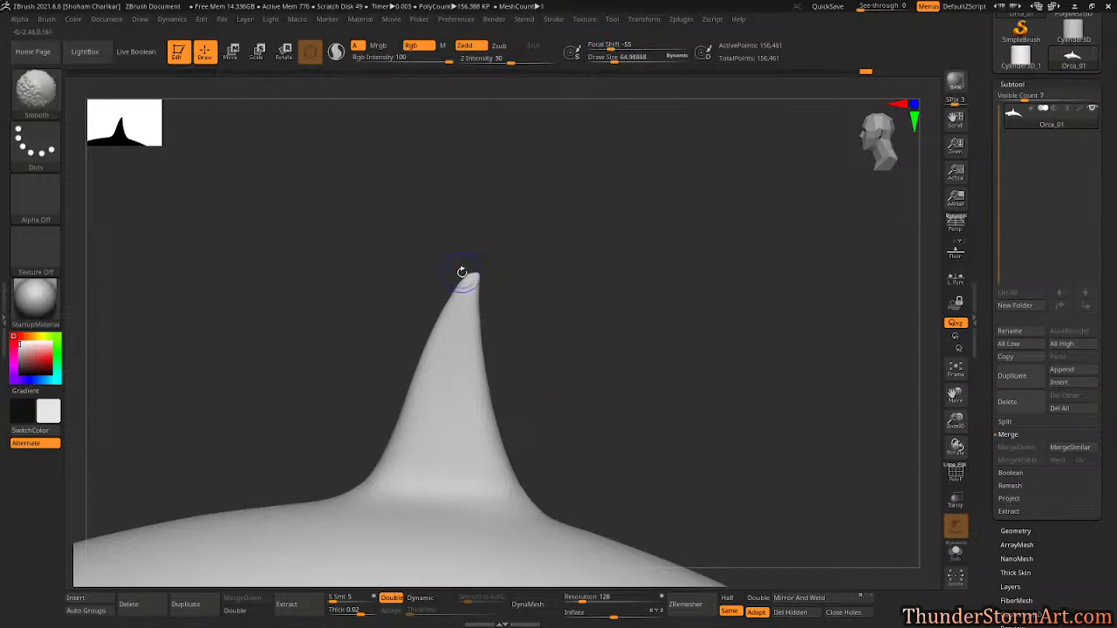
pyautogui.moveTo(465, 281)
pyautogui.keyDown('shift'); pyautogui.mouseDown()
pyautogui.moveTo(475, 268)
pyautogui.moveTo(464, 278)
pyautogui.moveTo(511, 275)
pyautogui.mouseUp(); pyautogui.keyUp('shift')
pyautogui.press('shift')
# Pull the dorsal fin's tip into a backward point with a small Move brush of about 35 to 48 and smooth it.
pyautogui.press('s')
pyautogui.press('s')
pyautogui.click(510, 274)
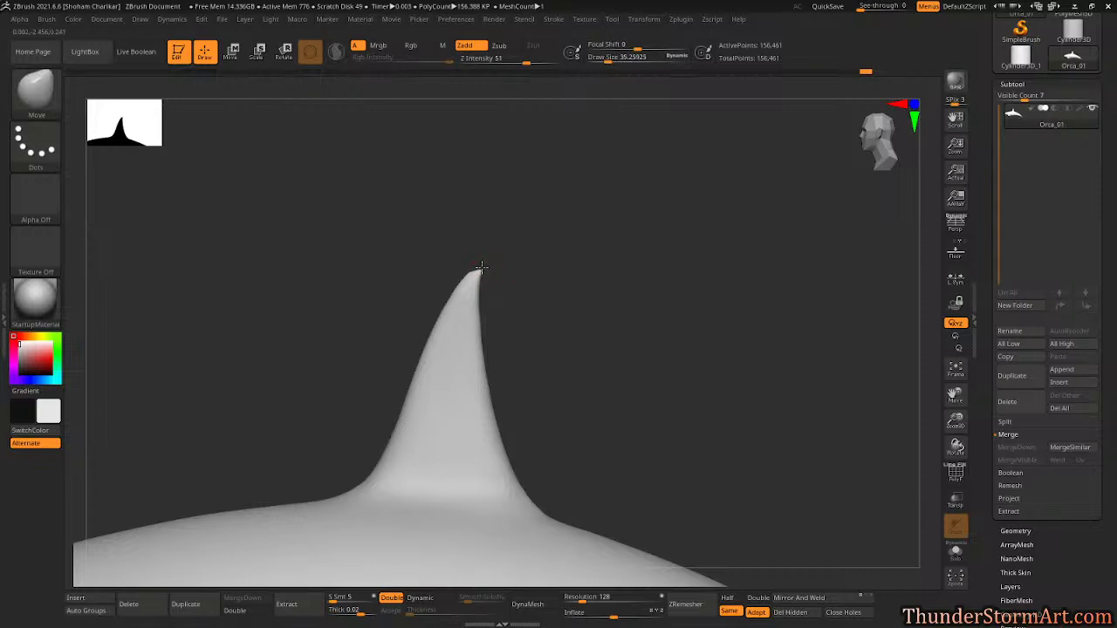
pyautogui.press('shift')
pyautogui.moveTo(614, 314)
pyautogui.mouseDown()
pyautogui.moveTo(603, 334)
pyautogui.moveTo(616, 376)
pyautogui.moveTo(595, 374)
pyautogui.moveTo(632, 292)
pyautogui.moveTo(586, 222)
pyautogui.mouseUp()
pyautogui.press('s')
pyautogui.click(587, 222)
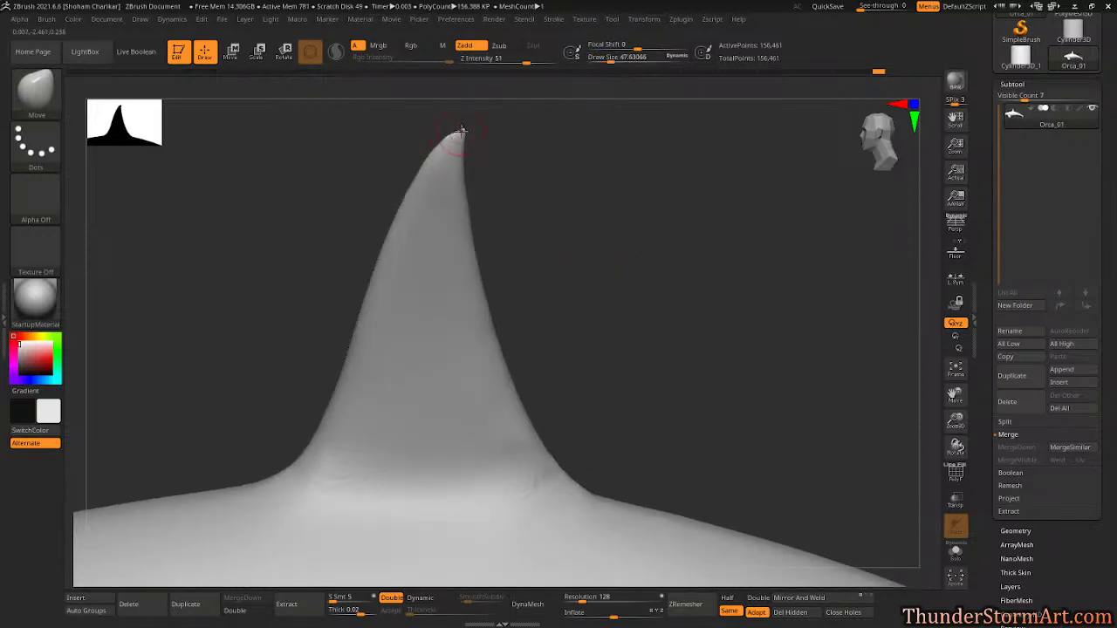
pyautogui.press('shift')
pyautogui.moveTo(463, 139)
pyautogui.keyDown('shift'); pyautogui.mouseDown()
pyautogui.moveTo(442, 147)
pyautogui.moveTo(456, 137)
pyautogui.mouseUp(); pyautogui.keyUp('shift')
pyautogui.moveTo(601, 224)
pyautogui.keyDown('alt'); pyautogui.mouseDown()
pyautogui.moveTo(704, 214)
pyautogui.moveTo(686, 217)
pyautogui.moveTo(661, 194)
pyautogui.moveTo(661, 220)
pyautogui.moveTo(648, 207)
pyautogui.mouseUp(); pyautogui.keyUp('alt')
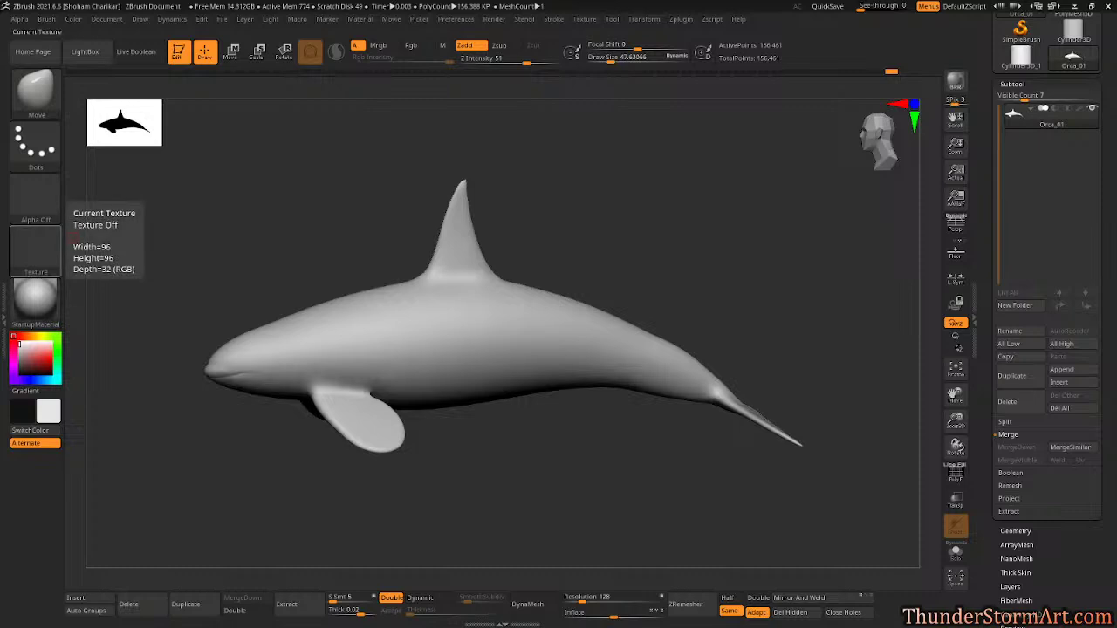
# Set See-through to 38 and align the orca's side view with the Type 2 Eastern North Atlantic reference.
pyautogui.moveTo(590, 212); pyautogui.dragTo(558, 234)
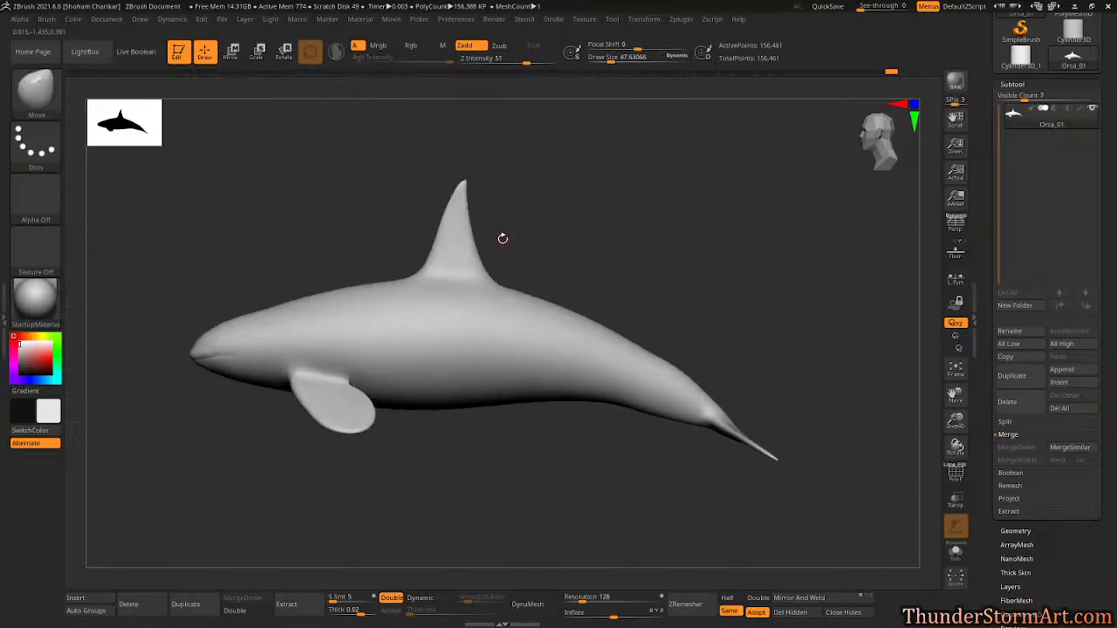
pyautogui.press('ctrl')
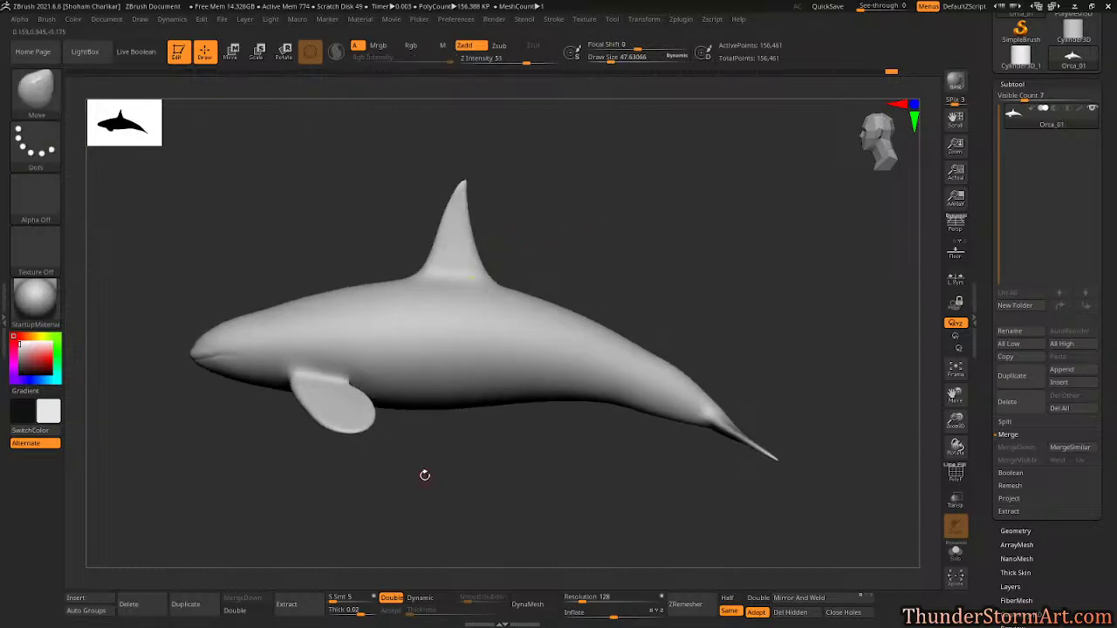
pyautogui.moveTo(862, 6); pyautogui.dragTo(879, 7)
pyautogui.moveTo(682, 143)
pyautogui.mouseDown()
pyautogui.moveTo(678, 199)
pyautogui.moveTo(713, 167)
pyautogui.moveTo(676, 213)
pyautogui.mouseUp()
pyautogui.press('ctrl')
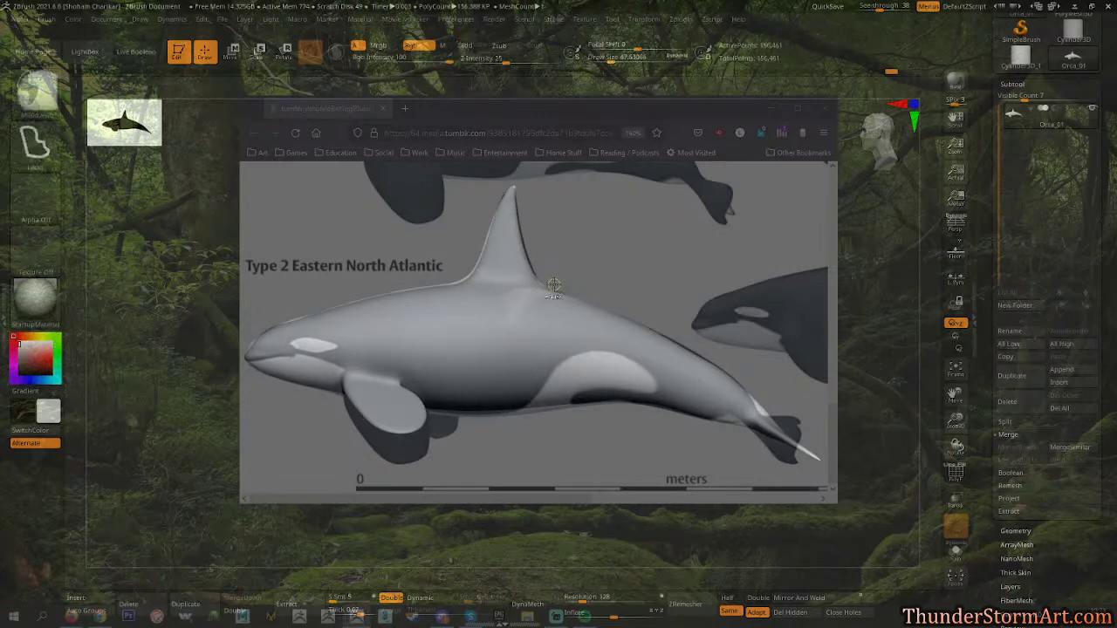
# Mask the curved saddle patch behind the dorsal fin with lasso selections traced from the reference, trimming the excess.
pyautogui.moveTo(535, 284)
pyautogui.keyDown('ctrl'); pyautogui.mouseDown()
pyautogui.moveTo(505, 287)
pyautogui.moveTo(509, 312)
pyautogui.moveTo(504, 305)
pyautogui.mouseUp(); pyautogui.keyUp('ctrl')
pyautogui.hotkey('ctrl', 'z')
pyautogui.keyDown('ctrl'); pyautogui.moveTo(533, 286); pyautogui.dragTo(505, 286); pyautogui.keyUp('ctrl')
pyautogui.moveTo(489, 305)
pyautogui.mouseDown()
pyautogui.moveTo(516, 315)
pyautogui.moveTo(514, 327)
pyautogui.moveTo(473, 339)
pyautogui.moveTo(535, 308)
pyautogui.mouseUp()
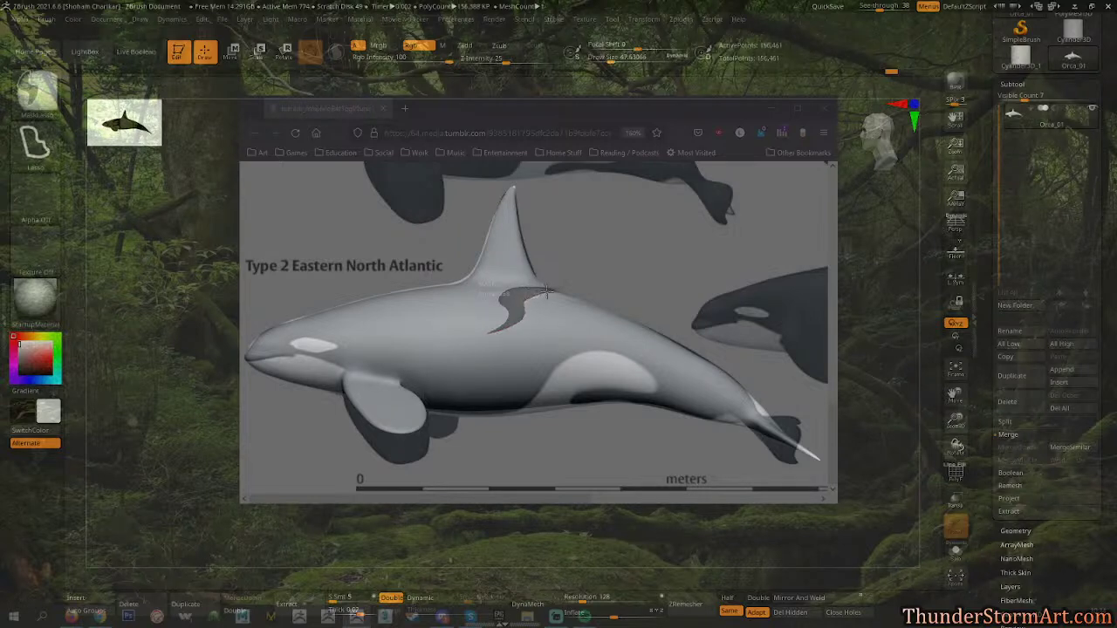
pyautogui.moveTo(562, 295)
pyautogui.keyDown('ctrl'); pyautogui.mouseDown()
pyautogui.moveTo(617, 302)
pyautogui.moveTo(607, 287)
pyautogui.mouseUp(); pyautogui.keyUp('ctrl')
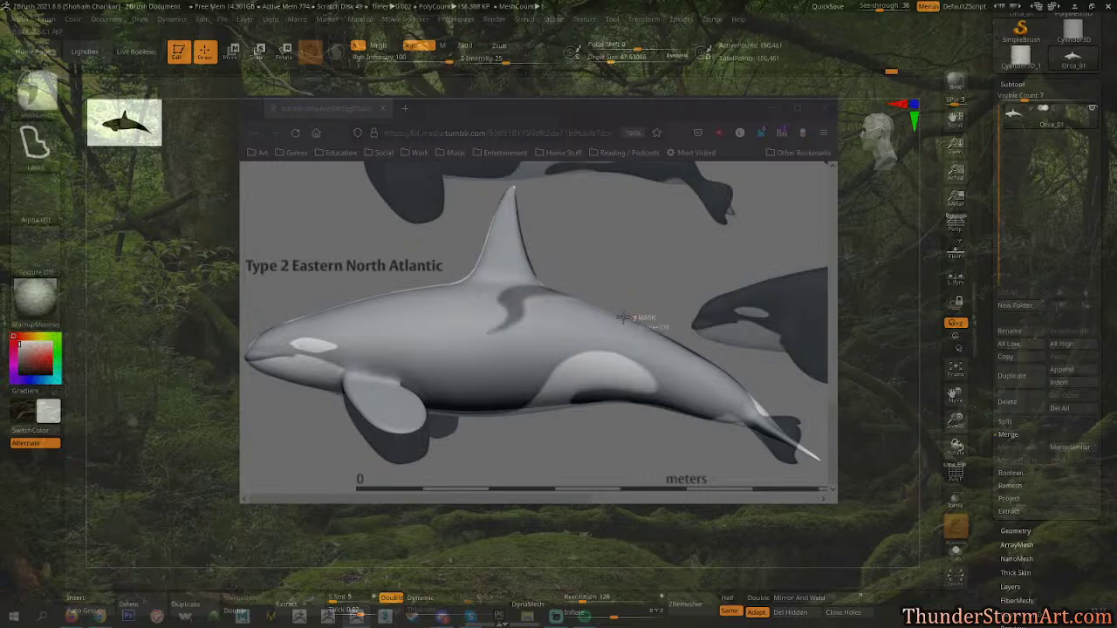
pyautogui.moveTo(539, 300)
pyautogui.keyDown('ctrl'); pyautogui.mouseDown()
pyautogui.moveTo(503, 310)
pyautogui.moveTo(502, 293)
pyautogui.moveTo(527, 279)
pyautogui.moveTo(659, 302)
pyautogui.mouseUp(); pyautogui.keyUp('ctrl')
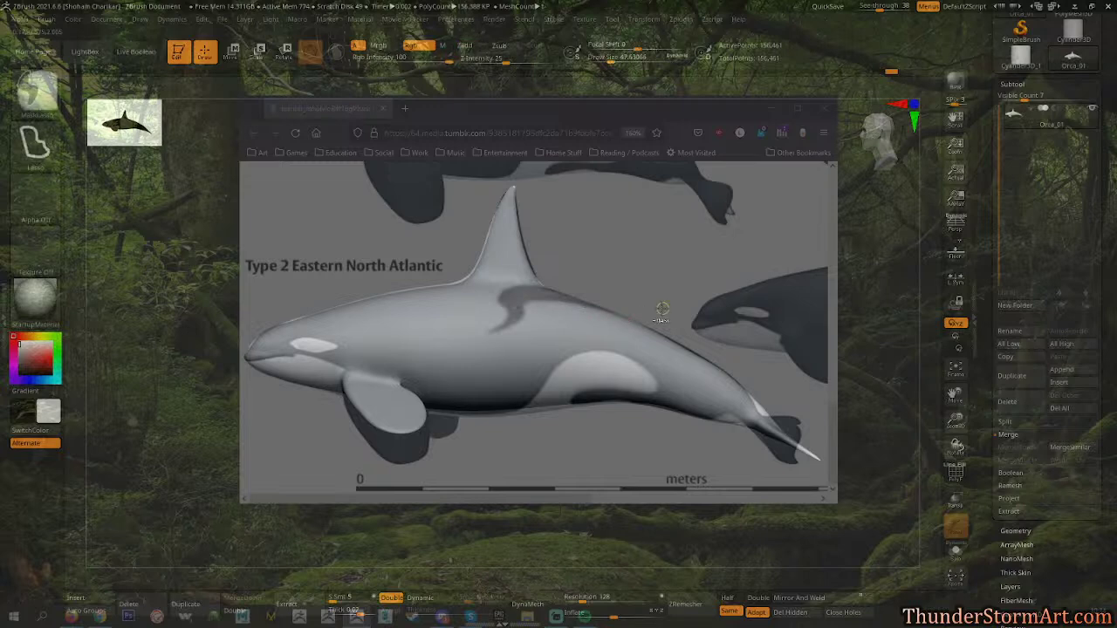
pyautogui.moveTo(588, 303)
pyautogui.keyDown('ctrl'); pyautogui.keyDown('alt'); pyautogui.mouseDown()
pyautogui.moveTo(561, 305)
pyautogui.moveTo(541, 329)
pyautogui.moveTo(588, 329)
pyautogui.moveTo(663, 293)
pyautogui.moveTo(663, 312)
pyautogui.moveTo(687, 313)
pyautogui.mouseUp(); pyautogui.keyUp('alt'); pyautogui.keyUp('ctrl')
# Return See-through to 0 and invert the mask so that only the saddle patch stays unmasked.
pyautogui.moveTo(879, 9); pyautogui.dragTo(857, 7)
pyautogui.moveTo(725, 214)
pyautogui.mouseDown()
pyautogui.moveTo(686, 277)
pyautogui.moveTo(731, 235)
pyautogui.moveTo(693, 274)
pyautogui.moveTo(707, 253)
pyautogui.mouseUp()
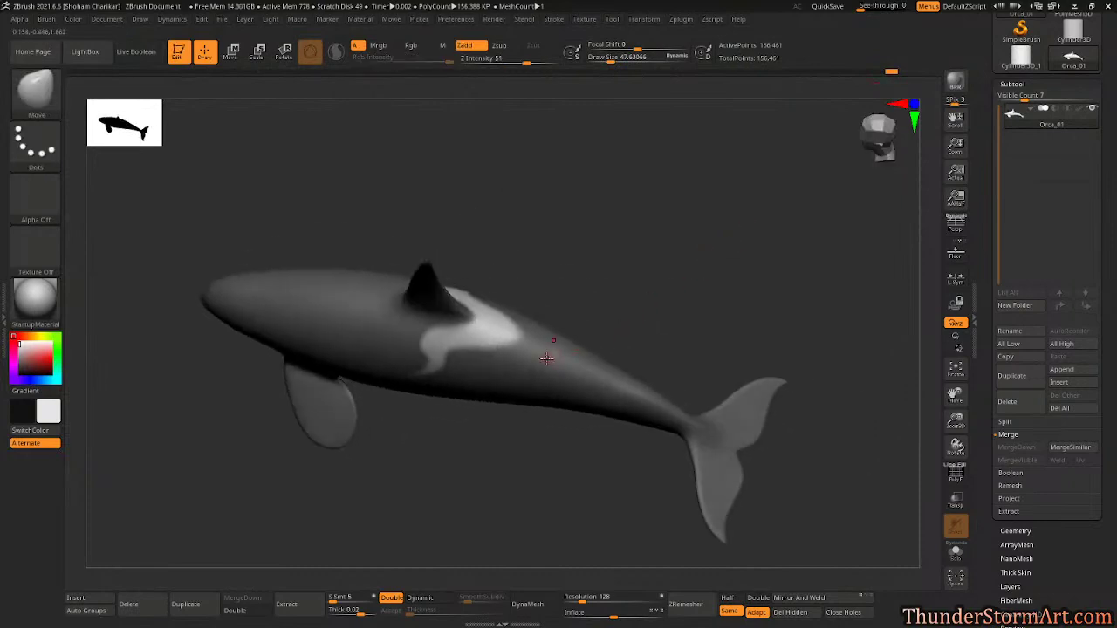
pyautogui.moveTo(611, 302)
pyautogui.mouseDown()
pyautogui.moveTo(558, 324)
pyautogui.moveTo(530, 419)
pyautogui.moveTo(671, 297)
pyautogui.moveTo(689, 301)
pyautogui.moveTo(679, 286)
pyautogui.mouseUp()
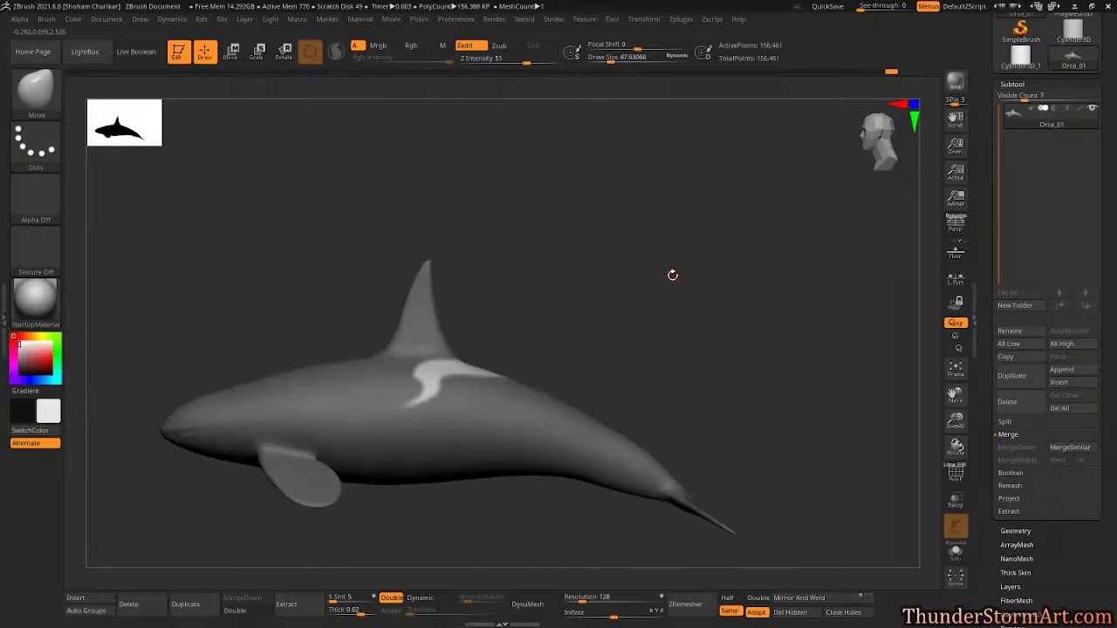
# Switch to the Standard brush at a draw size of about 382 and turn the Orca_01 subtool's paint display back on.
pyautogui.press('b')
pyautogui.press('s')
pyautogui.press('t')
pyautogui.press('s')
pyautogui.moveTo(590, 293); pyautogui.dragTo(620, 294)
pyautogui.click(1082, 112)
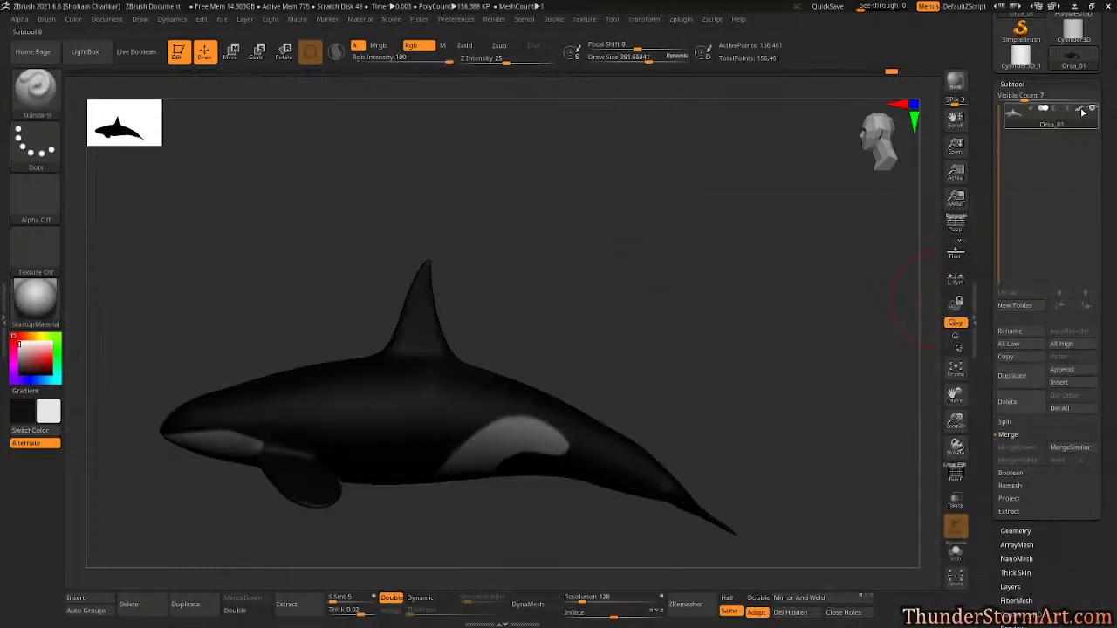
pyautogui.moveTo(703, 317)
pyautogui.mouseDown()
pyautogui.moveTo(686, 288)
pyautogui.moveTo(684, 337)
pyautogui.moveTo(685, 279)
pyautogui.moveTo(654, 278)
pyautogui.moveTo(654, 254)
pyautogui.moveTo(637, 259)
pyautogui.moveTo(651, 275)
pyautogui.mouseUp()
pyautogui.press('ctrl')
pyautogui.keyDown('ctrl'); pyautogui.click(684, 268); pyautogui.keyUp('ctrl')
pyautogui.keyDown('ctrl'); pyautogui.click(684, 268); pyautogui.keyUp('ctrl')
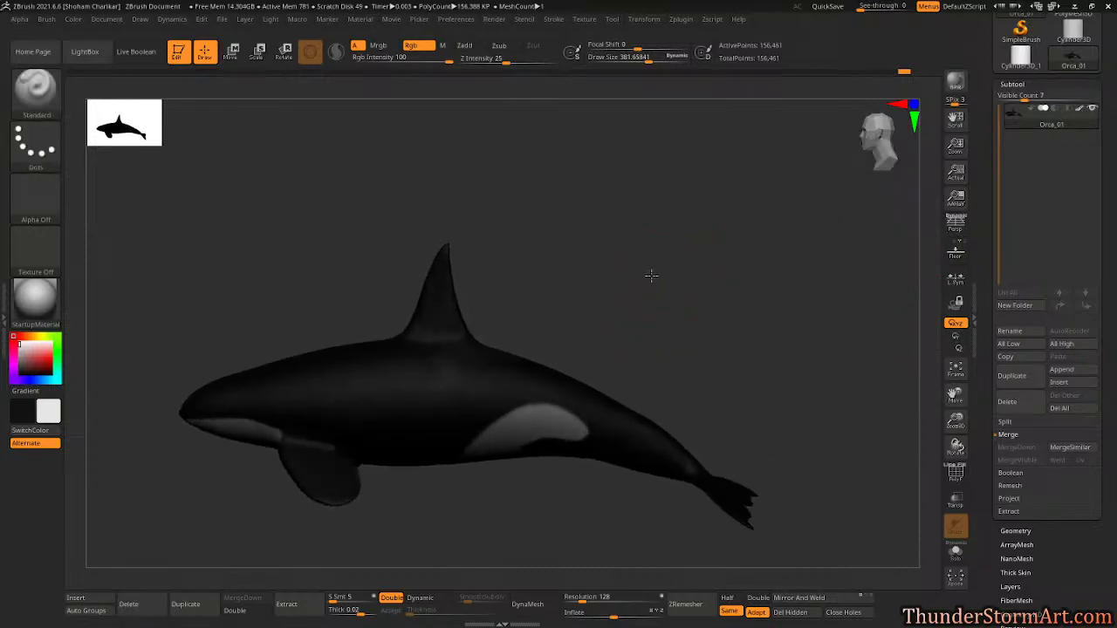
# Paint the unmasked saddle patch faintly white at Rgb Intensity 27, enlarging the brush to a draw size of 1000.
pyautogui.press('s')
pyautogui.moveTo(253, 227); pyautogui.dragTo(277, 228)
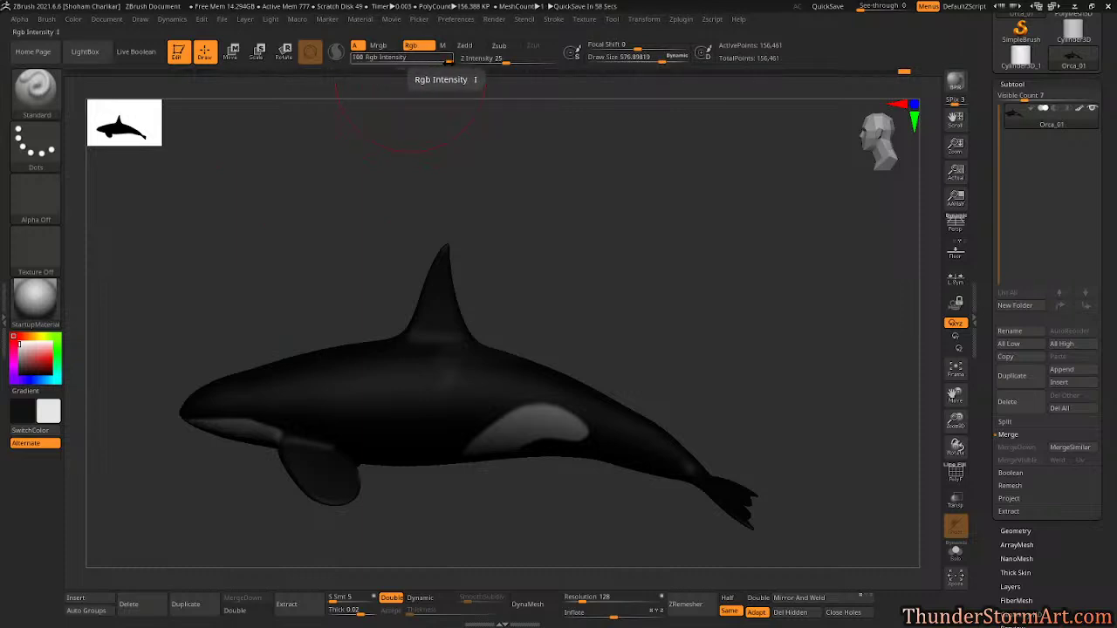
pyautogui.moveTo(448, 62); pyautogui.dragTo(444, 62)
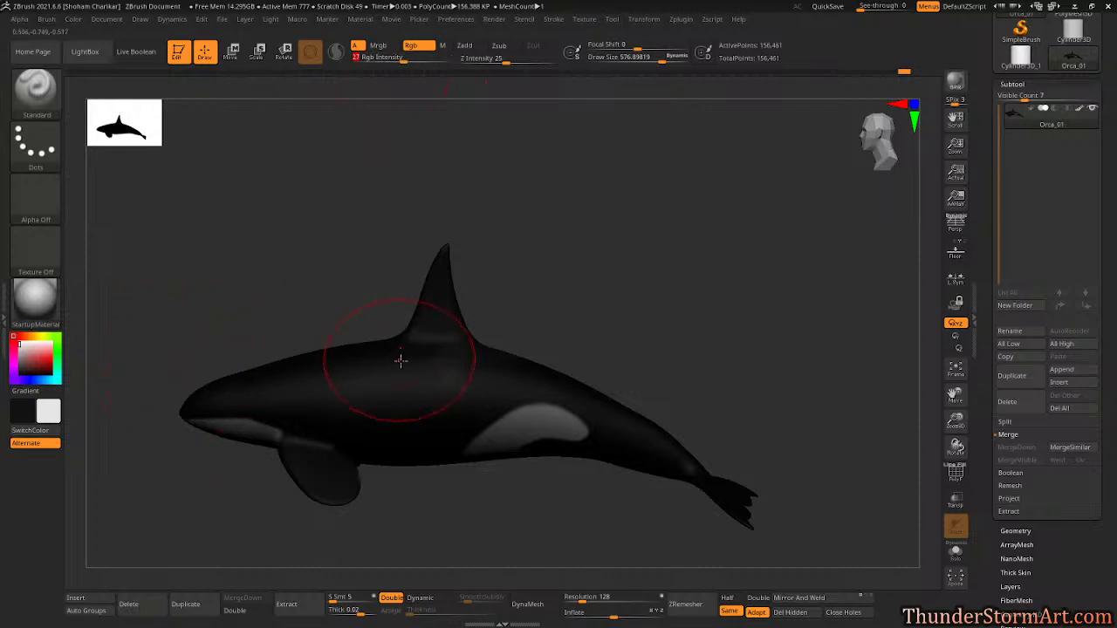
pyautogui.moveTo(436, 358); pyautogui.dragTo(481, 392)
pyautogui.hotkey('ctrl', 'z')
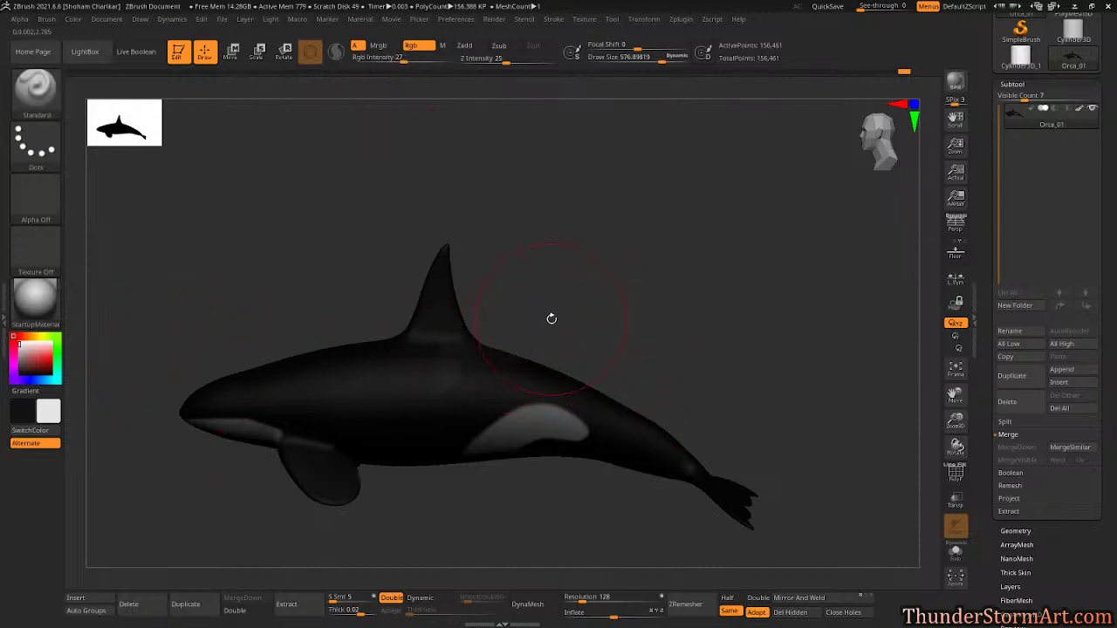
pyautogui.press('s')
pyautogui.moveTo(559, 296); pyautogui.dragTo(579, 297)
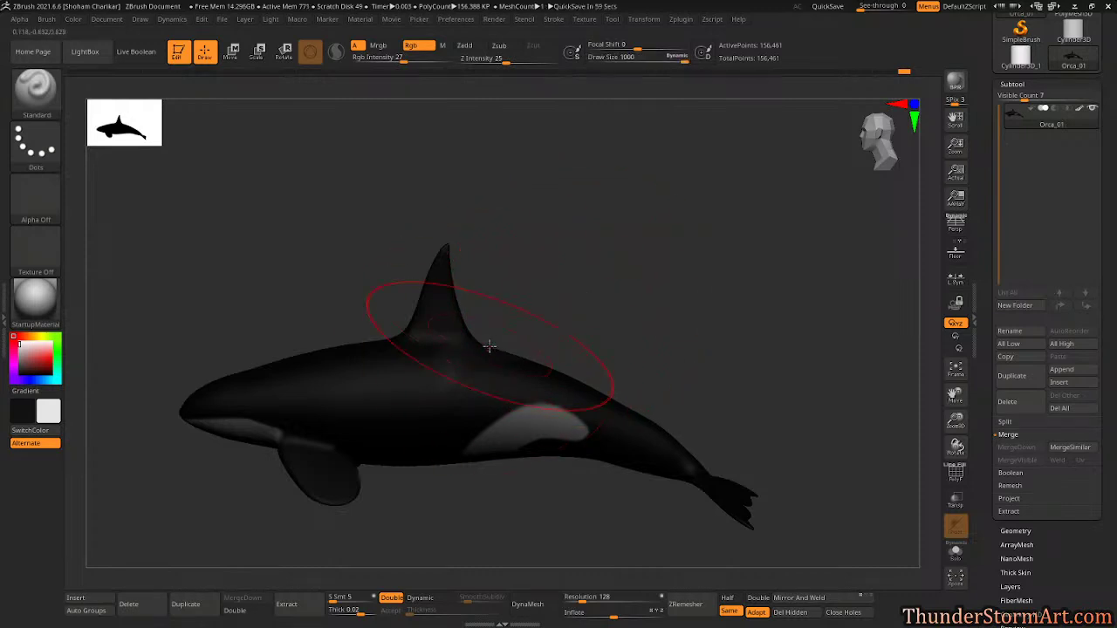
pyautogui.moveTo(474, 349); pyautogui.dragTo(447, 365)
pyautogui.moveTo(635, 316)
pyautogui.mouseDown()
pyautogui.moveTo(617, 336)
pyautogui.moveTo(494, 361)
pyautogui.mouseUp()
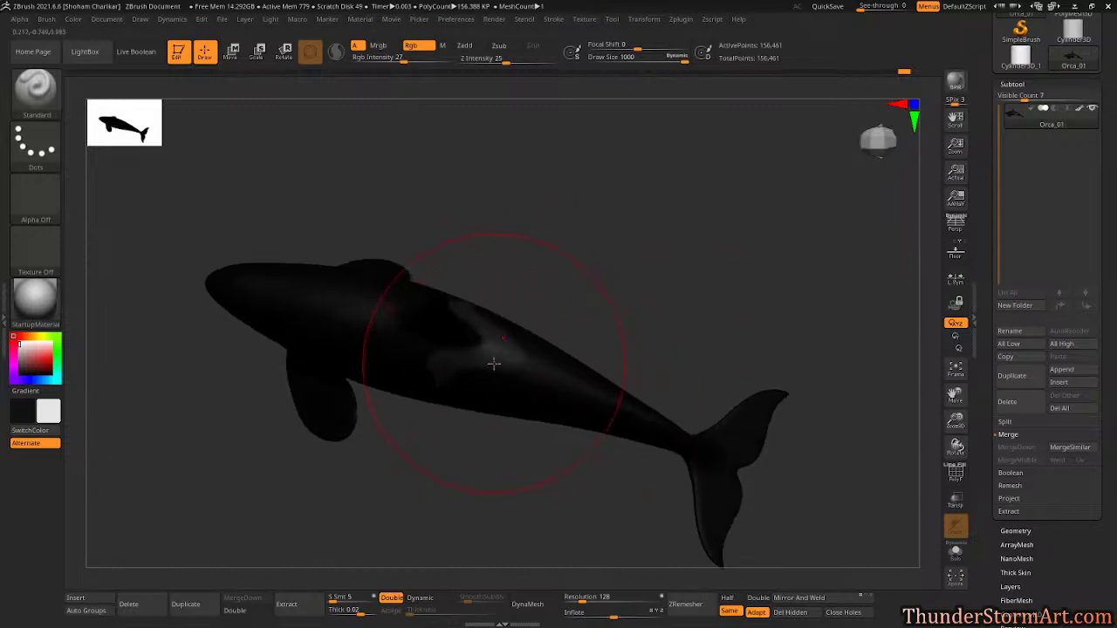
pyautogui.moveTo(631, 289)
pyautogui.mouseDown()
pyautogui.moveTo(621, 349)
pyautogui.moveTo(644, 305)
pyautogui.moveTo(638, 317)
pyautogui.mouseUp()
# Add another faint white stroke over the saddle patch from above and clear the mask.
pyautogui.press('ctrl')
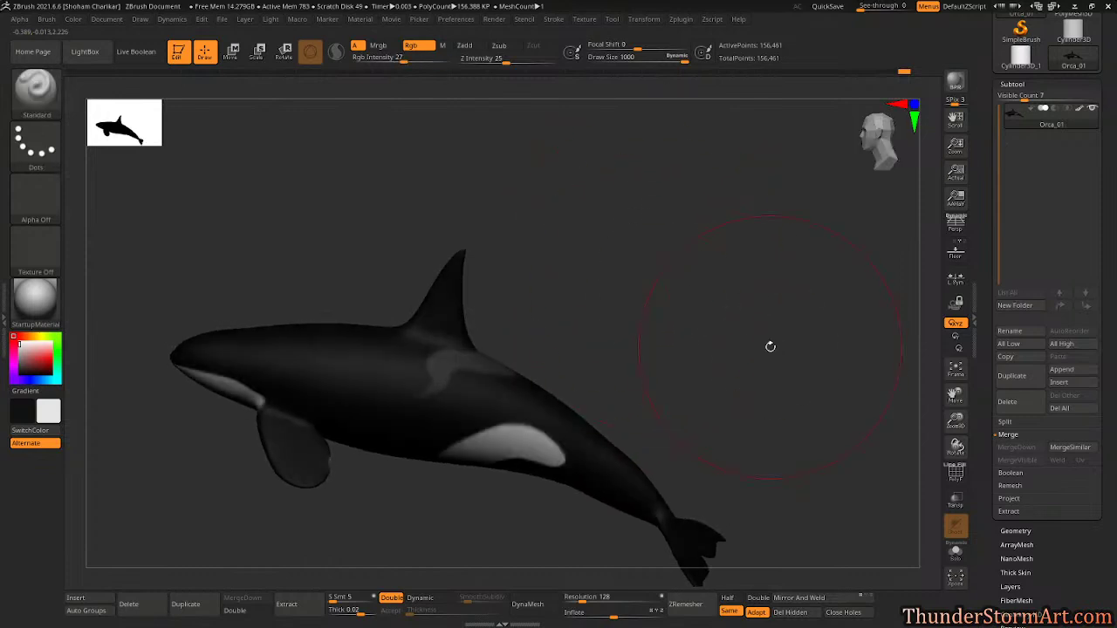
pyautogui.keyDown('ctrl'); pyautogui.click(746, 335); pyautogui.keyUp('ctrl')
pyautogui.moveTo(747, 337); pyautogui.dragTo(710, 381)
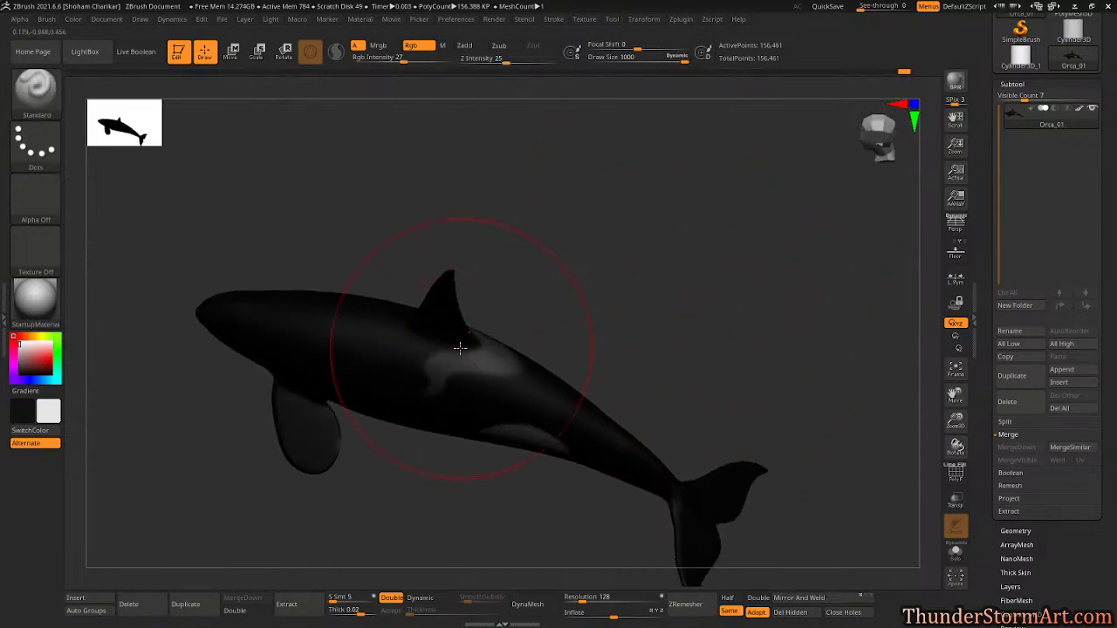
pyautogui.moveTo(446, 358); pyautogui.dragTo(517, 363)
pyautogui.keyDown('ctrl'); pyautogui.moveTo(711, 324); pyautogui.dragTo(444, 329); pyautogui.keyUp('ctrl')
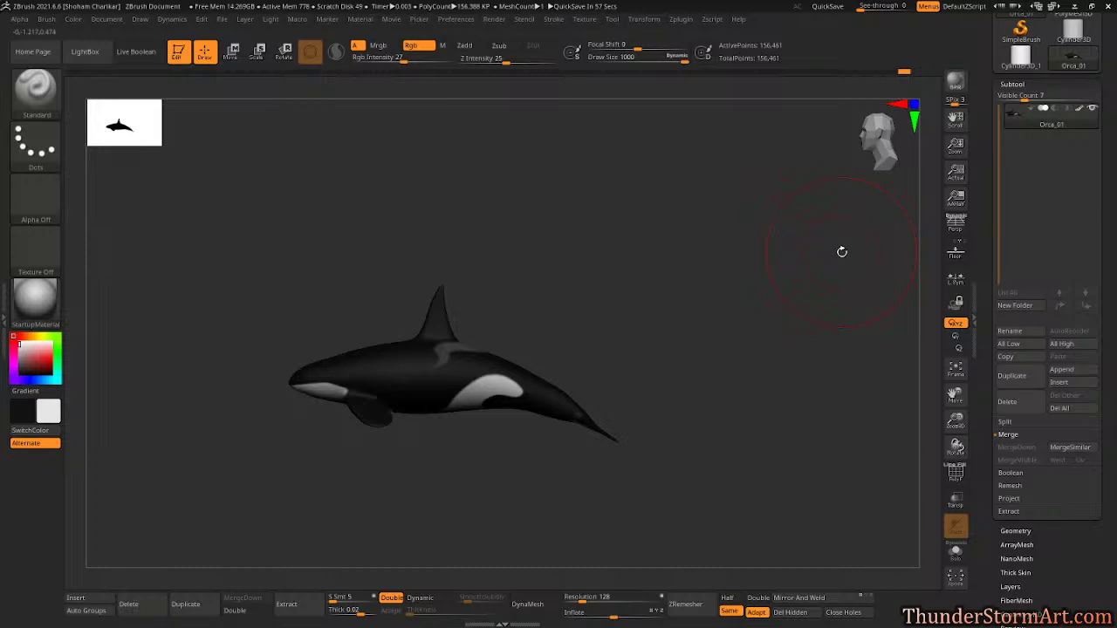
# Switch to the Move brush and reduce its draw size to about 251 near the pectoral fin.
pyautogui.moveTo(808, 291); pyautogui.dragTo(803, 398)
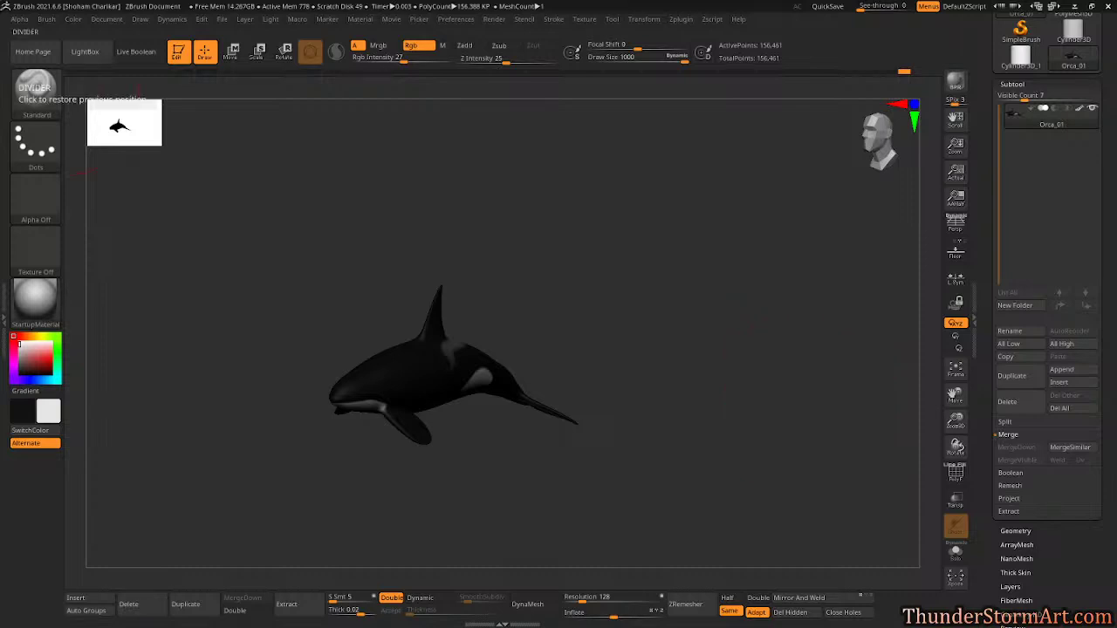
pyautogui.moveTo(629, 289); pyautogui.dragTo(616, 288)
pyautogui.keyDown('alt'); pyautogui.moveTo(603, 236); pyautogui.dragTo(693, 242); pyautogui.keyUp('alt')
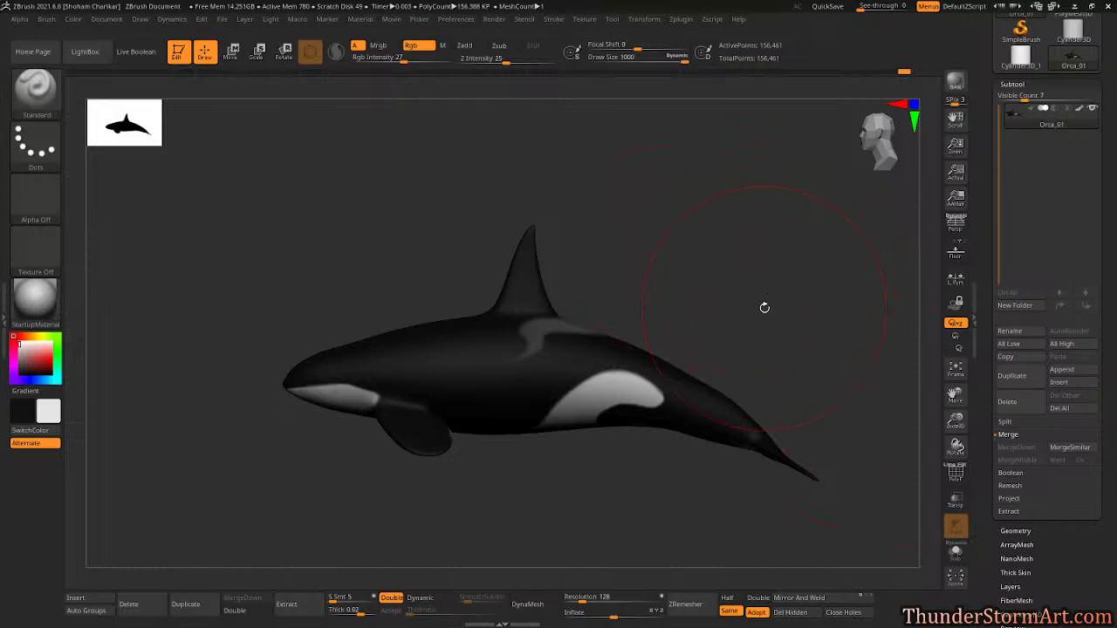
pyautogui.press('b')
pyautogui.press('m')
pyautogui.press('v')
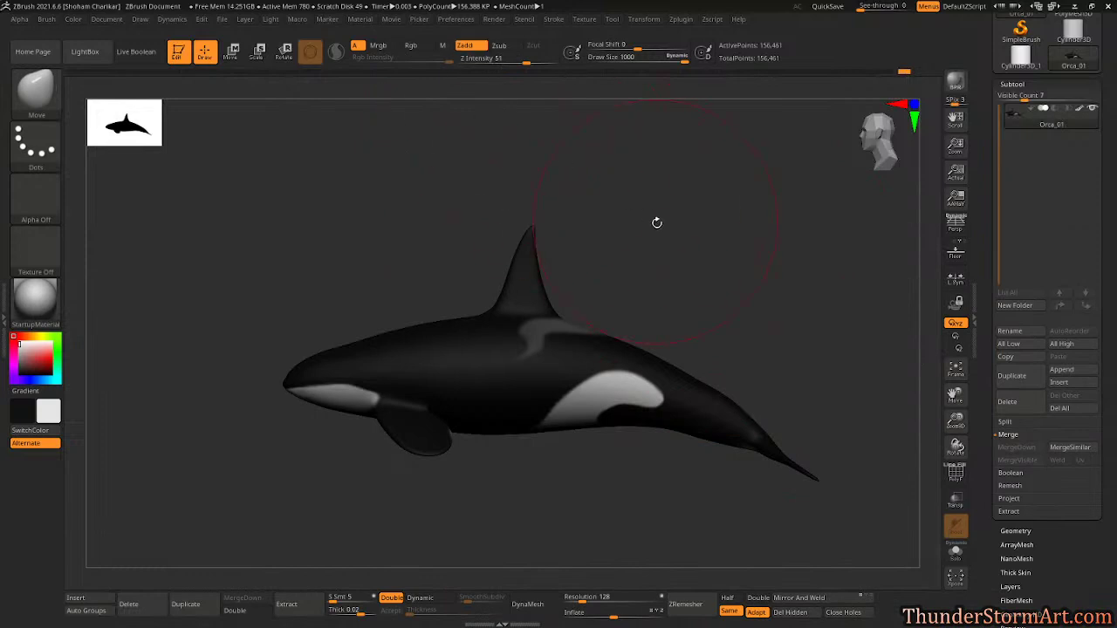
pyautogui.press('s')
pyautogui.moveTo(689, 284); pyautogui.dragTo(672, 284)
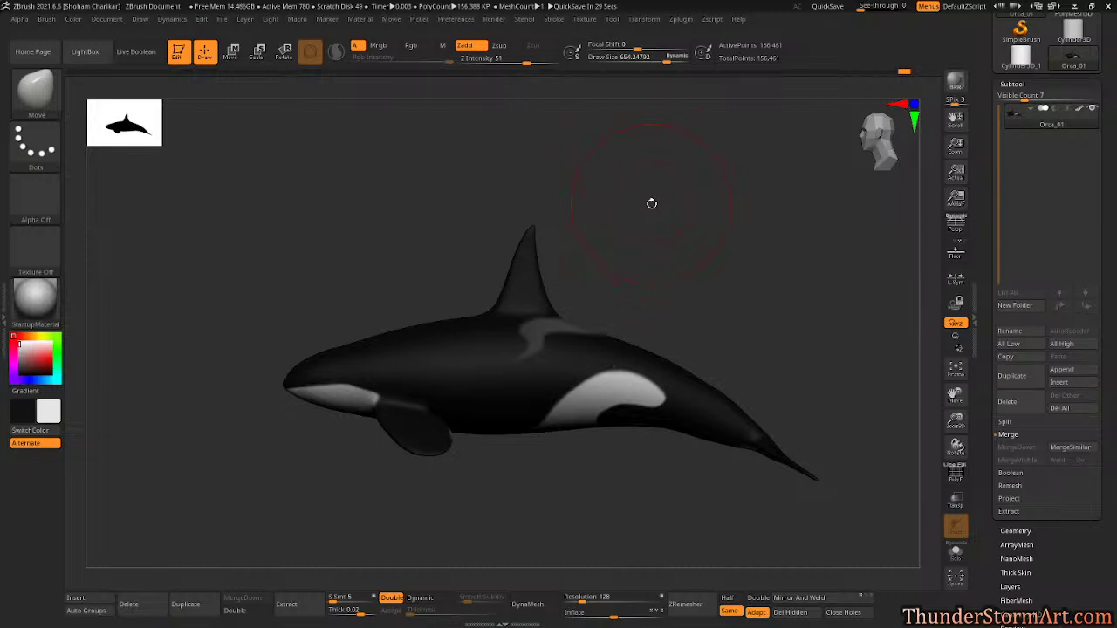
pyautogui.moveTo(651, 203)
pyautogui.mouseDown()
pyautogui.moveTo(654, 257)
pyautogui.moveTo(636, 289)
pyautogui.moveTo(564, 291)
pyautogui.moveTo(705, 232)
pyautogui.moveTo(716, 232)
pyautogui.moveTo(713, 277)
pyautogui.moveTo(691, 242)
pyautogui.moveTo(703, 147)
pyautogui.moveTo(676, 270)
pyautogui.moveTo(676, 257)
pyautogui.moveTo(555, 472)
pyautogui.moveTo(502, 439)
pyautogui.moveTo(493, 497)
pyautogui.moveTo(634, 364)
pyautogui.mouseUp()
pyautogui.press('s')
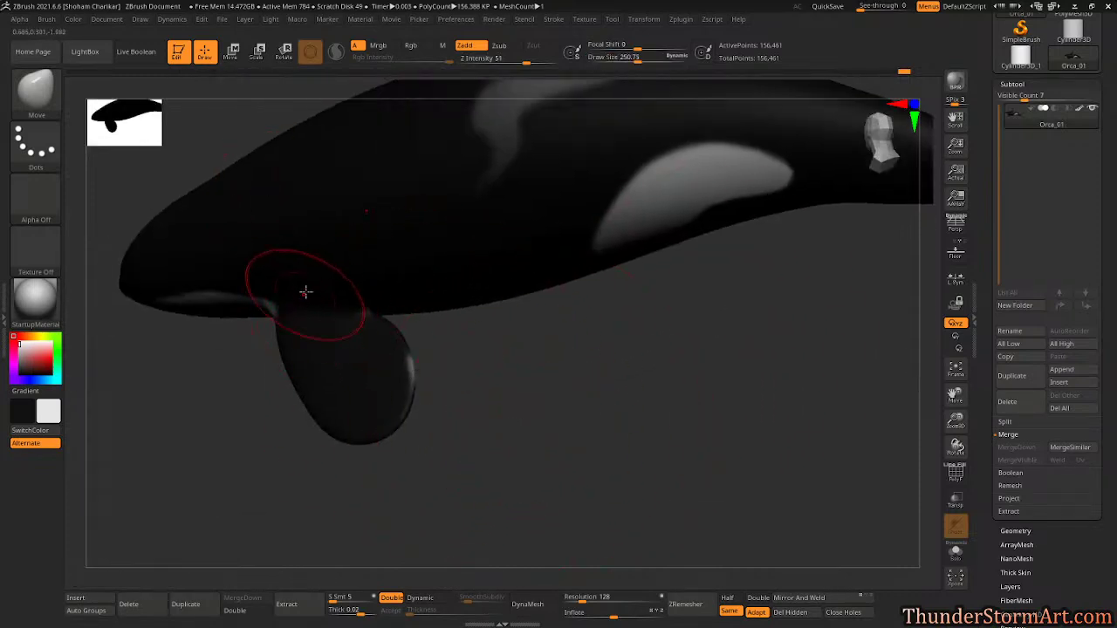
# With the Standard brush at draw size about 62, paint out the white spot on the pectoral fin in black at Rgb Intensity 100.
pyautogui.press('b')
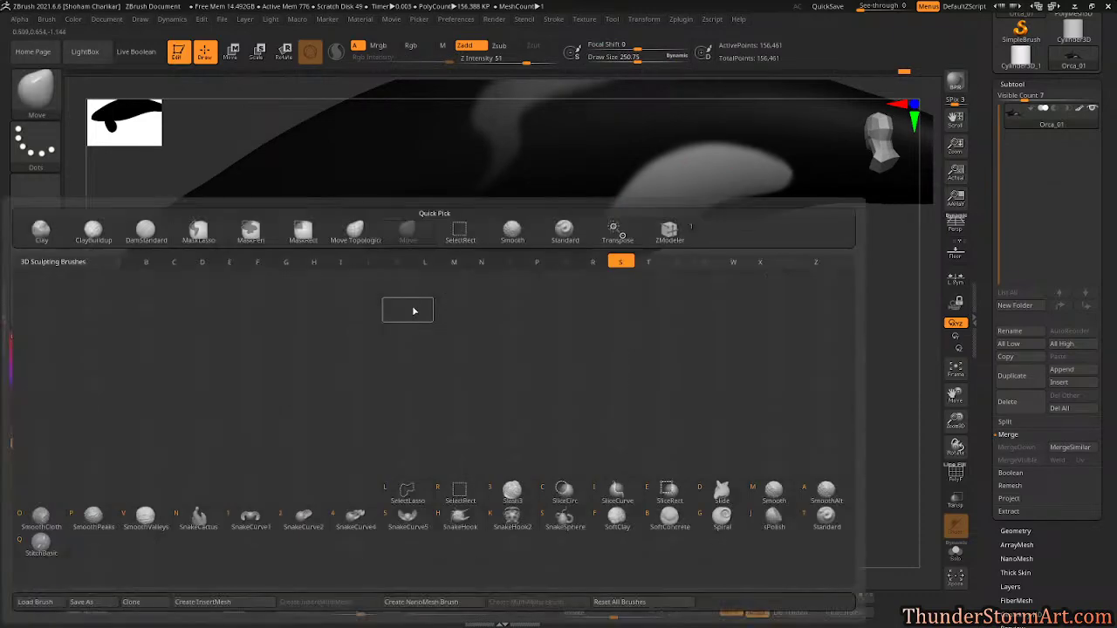
pyautogui.press('s')
pyautogui.press('t')
pyautogui.press('s')
pyautogui.moveTo(507, 351); pyautogui.dragTo(483, 352)
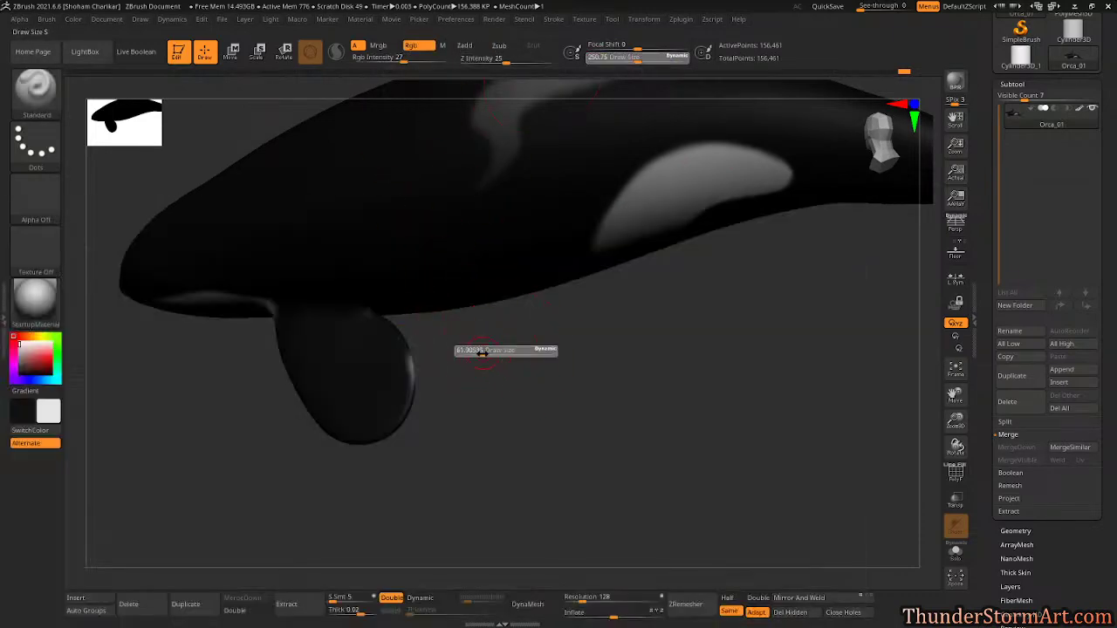
pyautogui.moveTo(367, 367); pyautogui.dragTo(409, 362)
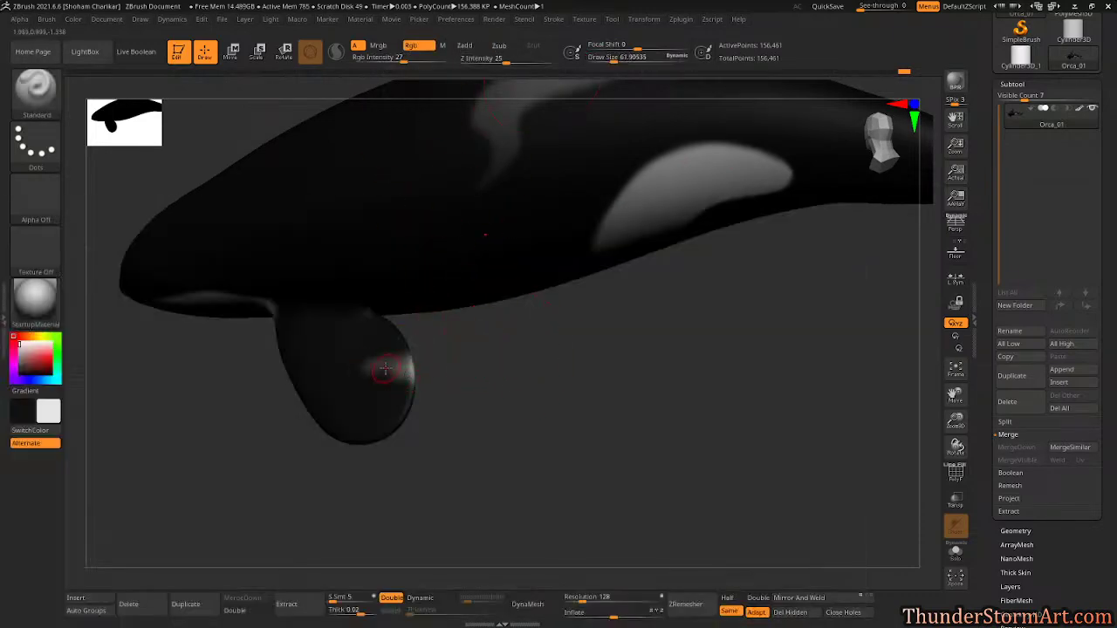
pyautogui.press('v')
pyautogui.moveTo(404, 61); pyautogui.dragTo(449, 61)
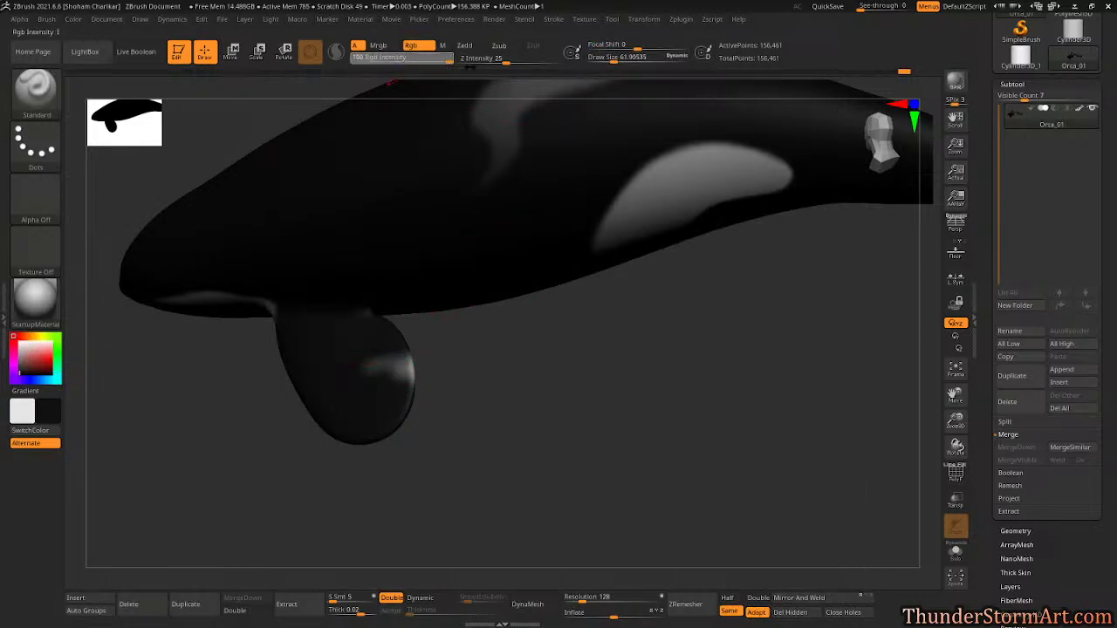
pyautogui.moveTo(356, 370); pyautogui.dragTo(409, 361)
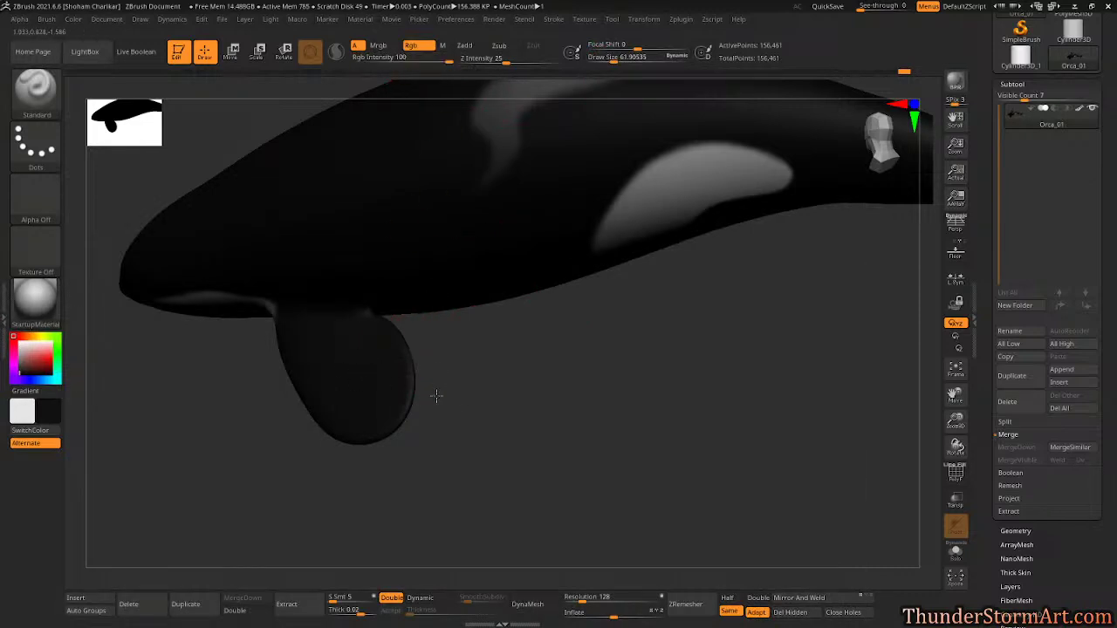
# Smooth the painted colours along the orca's underside, around the tail base and the dark spot in the belly patch.
pyautogui.moveTo(445, 413); pyautogui.dragTo(587, 263)
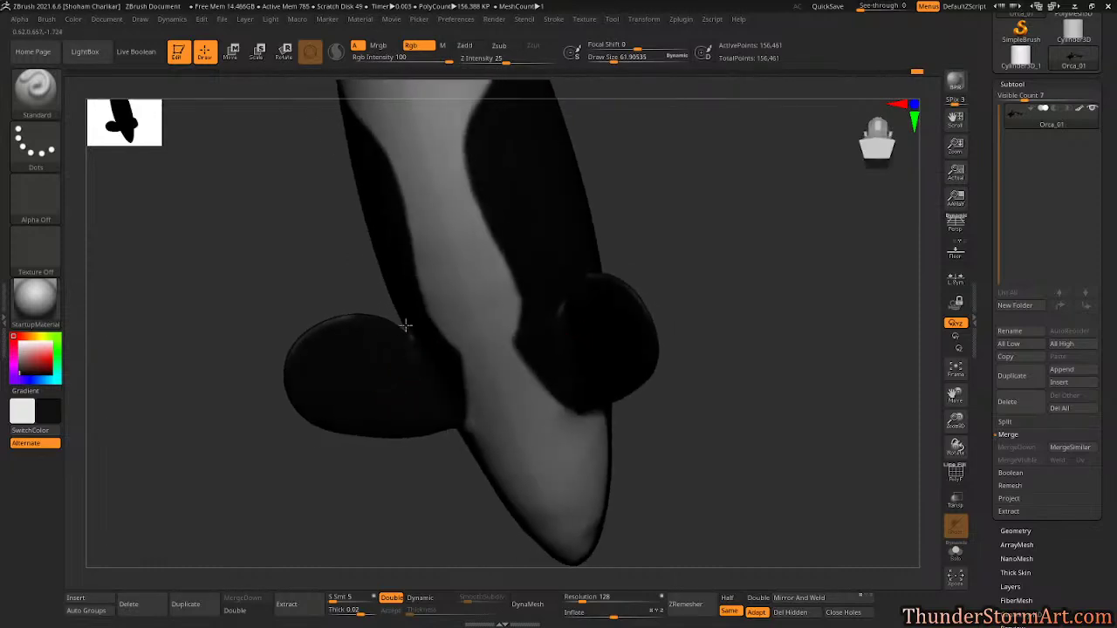
pyautogui.moveTo(640, 357); pyautogui.dragTo(651, 393)
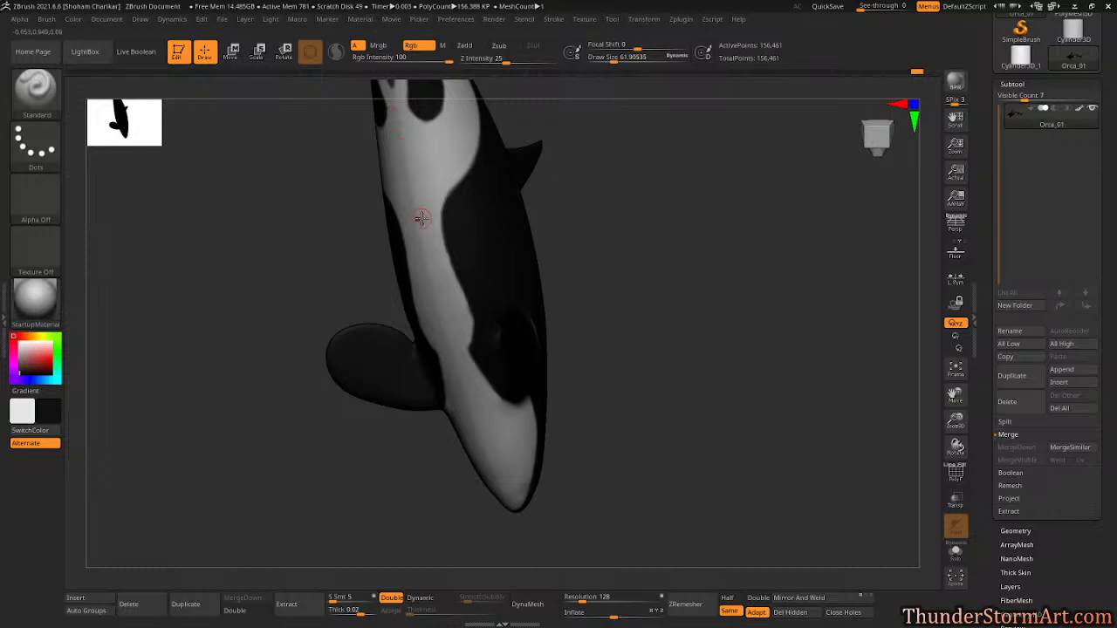
pyautogui.press('shift')
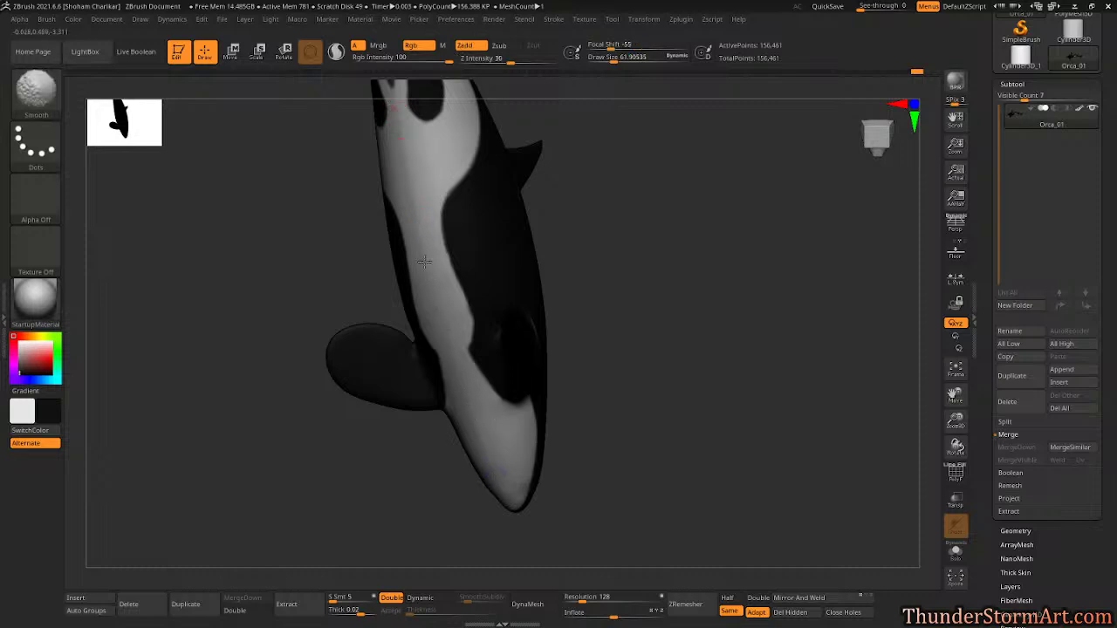
pyautogui.moveTo(673, 255)
pyautogui.mouseDown()
pyautogui.moveTo(708, 415)
pyautogui.moveTo(730, 357)
pyautogui.moveTo(616, 230)
pyautogui.moveTo(564, 289)
pyautogui.mouseUp()
pyautogui.press('shift')
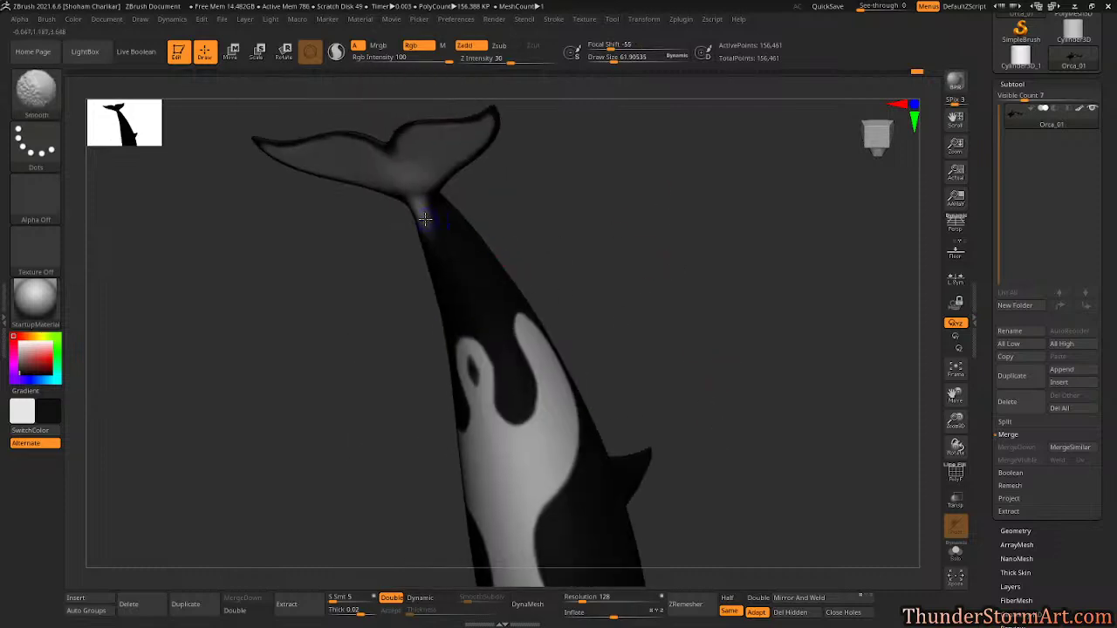
pyautogui.keyDown('shift'); pyautogui.moveTo(455, 304); pyautogui.dragTo(474, 378); pyautogui.keyUp('shift')
pyautogui.keyDown('shift'); pyautogui.moveTo(485, 424); pyautogui.dragTo(494, 469); pyautogui.keyUp('shift')
pyautogui.moveTo(650, 339); pyautogui.dragTo(706, 324)
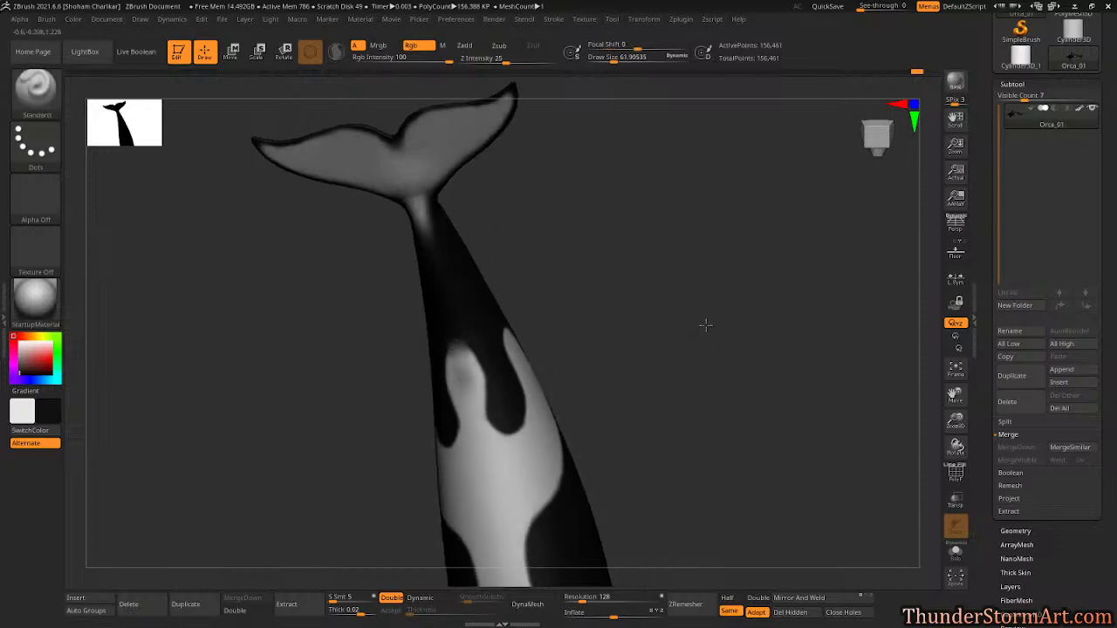
# Undo the last smoothing, then smooth the belly patch and its dark spot again with a draw size of about 40.
pyautogui.hotkey('ctrl', 'z')
pyautogui.keyDown('shift'); pyautogui.moveTo(463, 404); pyautogui.dragTo(484, 481); pyautogui.keyUp('shift')
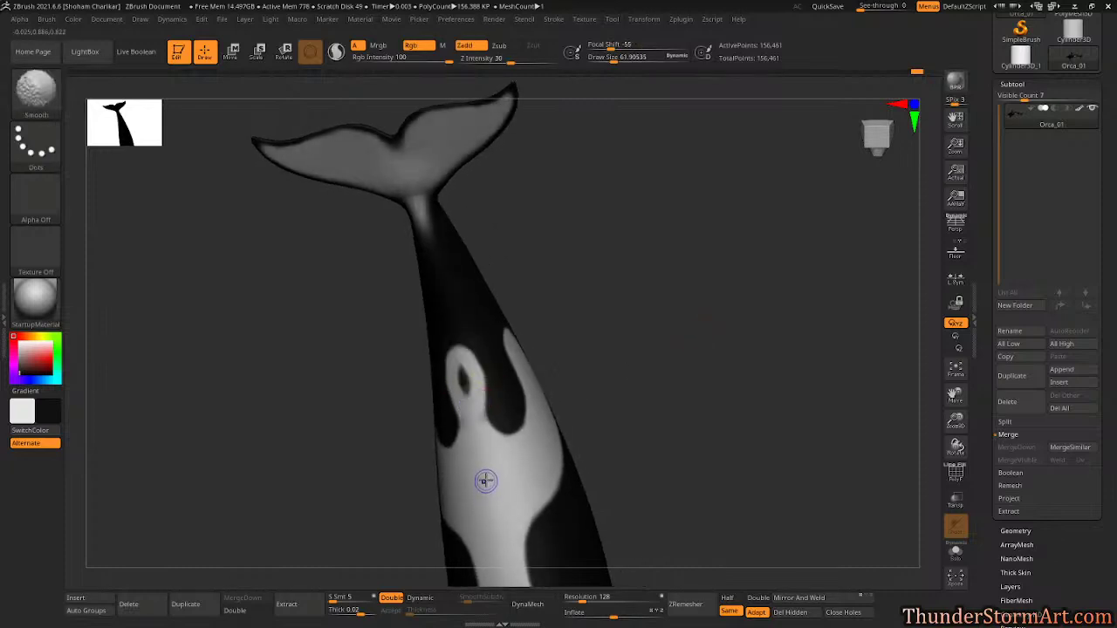
pyautogui.press('s')
pyautogui.moveTo(626, 384); pyautogui.dragTo(628, 384)
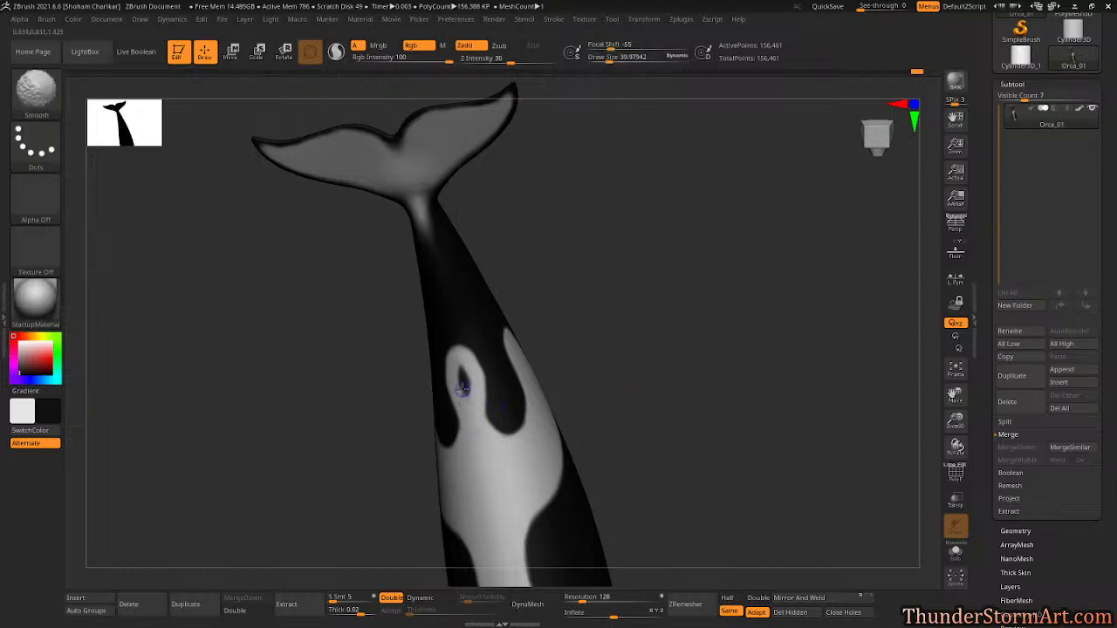
pyautogui.keyDown('shift'); pyautogui.moveTo(463, 378); pyautogui.dragTo(458, 355); pyautogui.keyUp('shift')
# Touch up and smooth the paint in the middle of the tail fluke's underside, around the notch.
pyautogui.moveTo(413, 197); pyautogui.dragTo(414, 151)
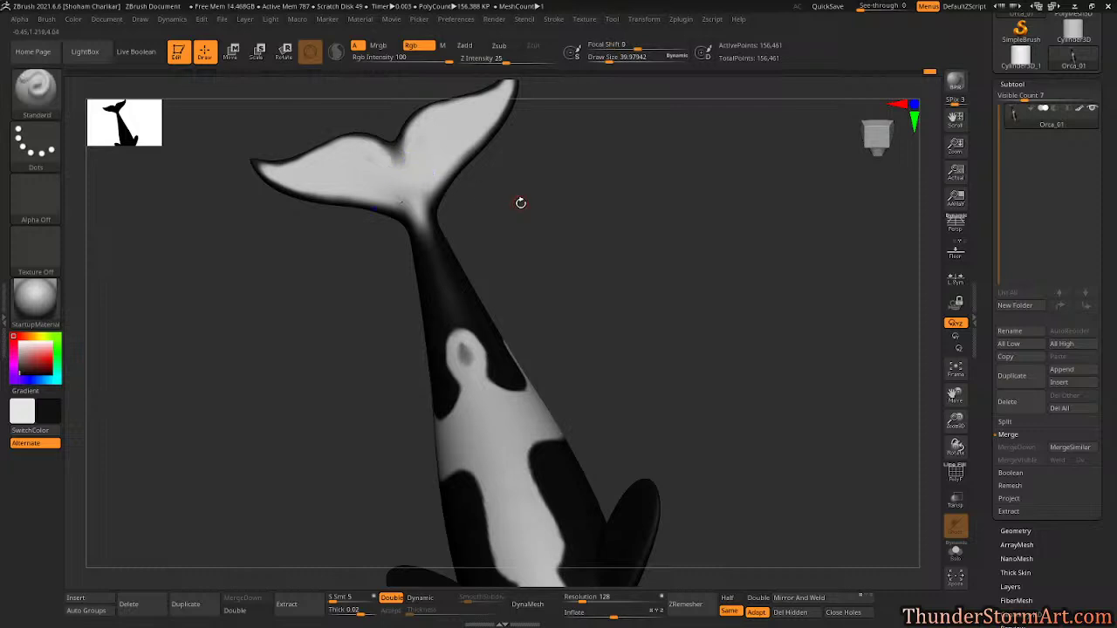
pyautogui.keyDown('shift'); pyautogui.moveTo(406, 154); pyautogui.dragTo(413, 139); pyautogui.keyUp('shift')
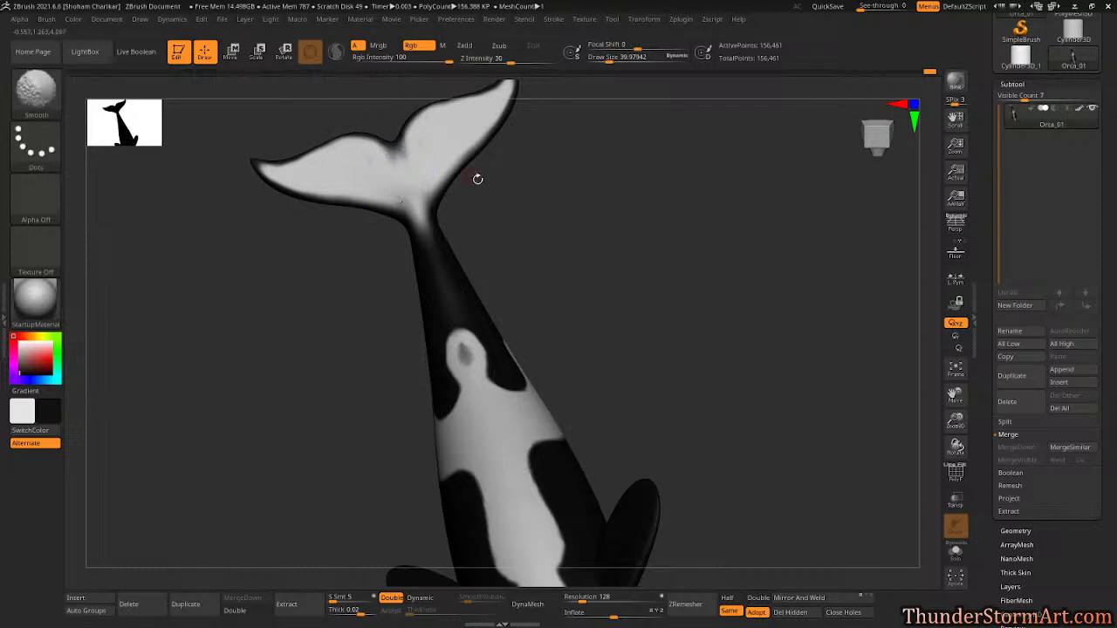
pyautogui.moveTo(655, 251)
pyautogui.keyDown('alt'); pyautogui.mouseDown()
pyautogui.moveTo(529, 221)
pyautogui.moveTo(631, 287)
pyautogui.moveTo(653, 287)
pyautogui.moveTo(624, 262)
pyautogui.mouseUp(); pyautogui.keyUp('alt')
pyautogui.keyDown('alt'); pyautogui.moveTo(541, 164); pyautogui.dragTo(667, 369); pyautogui.keyUp('alt')
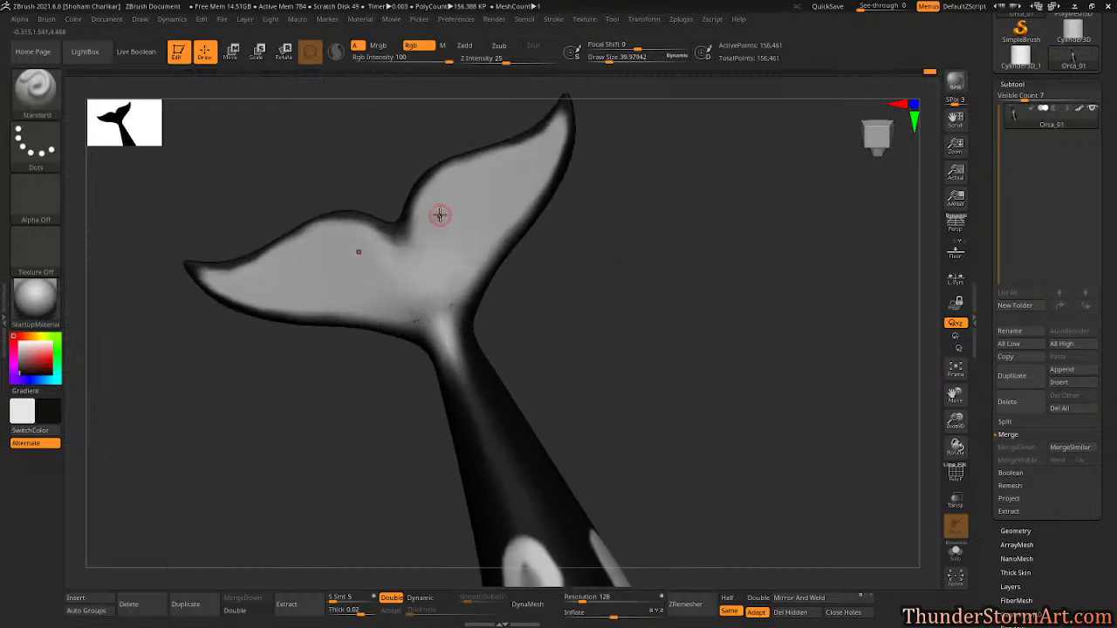
# Try a Standard brush stroke on the tail fluke's underside and undo it, then swap the paint colours.
pyautogui.press('b')
pyautogui.press('s')
pyautogui.press('t')
pyautogui.moveTo(445, 220); pyautogui.dragTo(463, 234)
pyautogui.hotkey('ctrl', 'z')
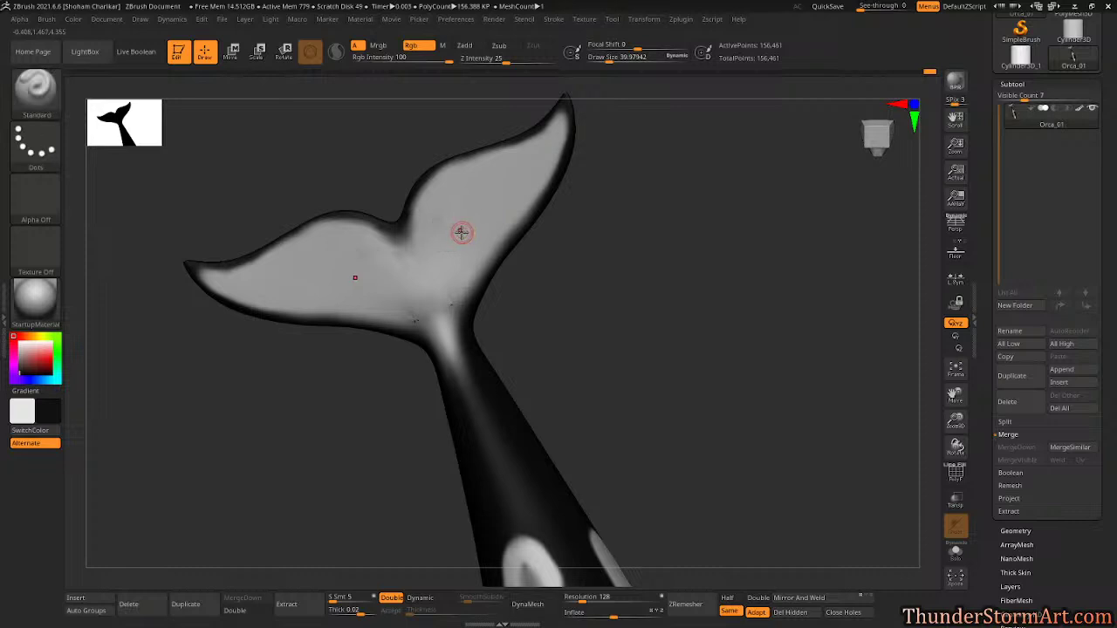
pyautogui.press('v')
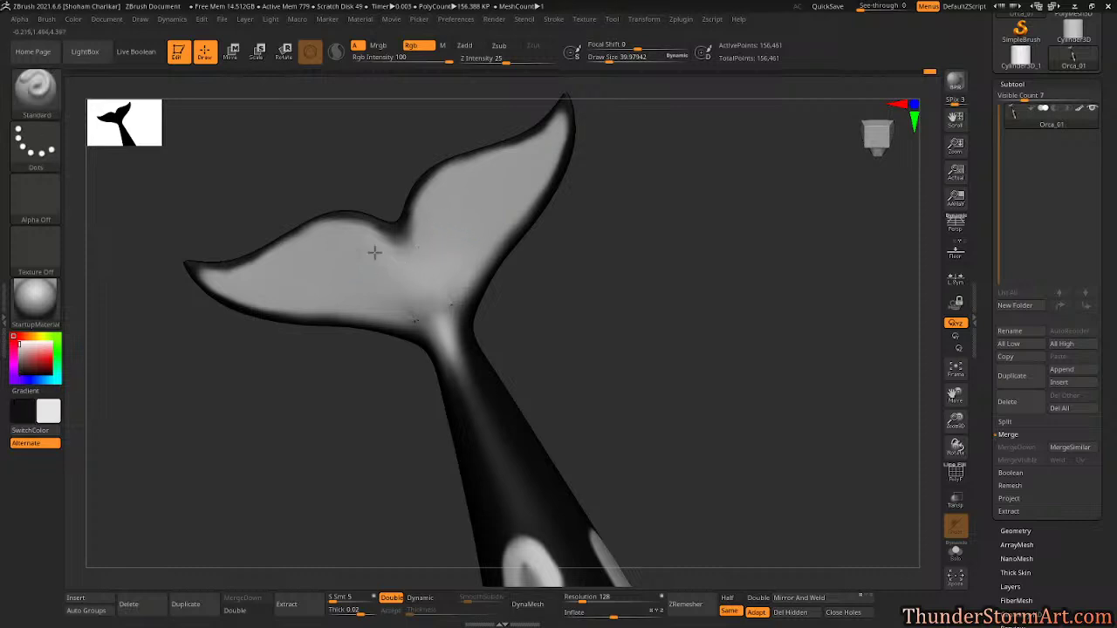
# Darken the small spot inside the white belly patch with faint black strokes at Rgb Intensity 21.
pyautogui.moveTo(711, 310)
pyautogui.keyDown('alt'); pyautogui.mouseDown()
pyautogui.moveTo(648, 254)
pyautogui.moveTo(667, 324)
pyautogui.moveTo(663, 280)
pyautogui.moveTo(736, 404)
pyautogui.moveTo(692, 244)
pyautogui.mouseUp(); pyautogui.keyUp('alt')
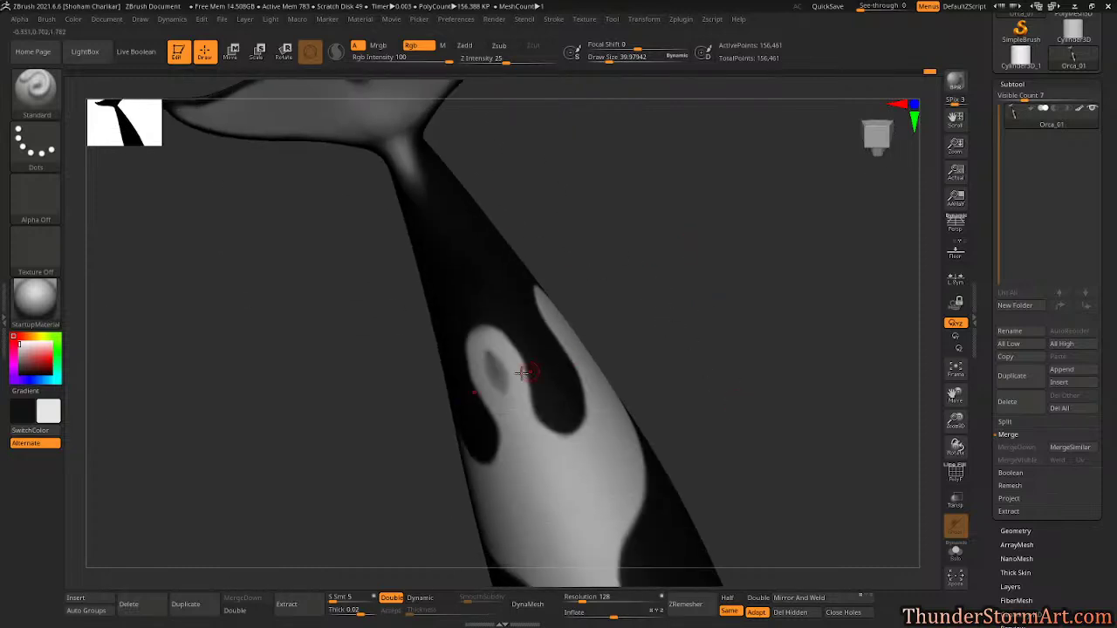
pyautogui.press('v')
pyautogui.click(495, 374)
pyautogui.press('ctrl')
pyautogui.hotkey('ctrl', 'z')
pyautogui.moveTo(447, 60); pyautogui.dragTo(375, 59)
pyautogui.moveTo(502, 385); pyautogui.dragTo(492, 361)
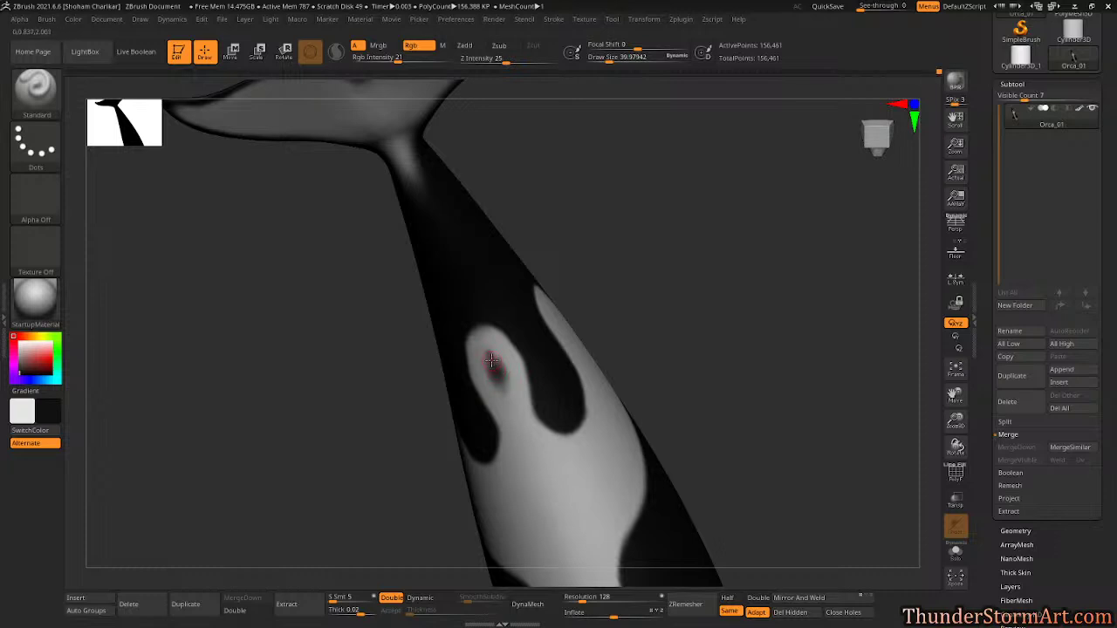
# Set See-through to 38, align the orca's side view with the Type 2 reference, and enlarge the draw size to about 478.
pyautogui.press('f')
pyautogui.moveTo(574, 228); pyautogui.dragTo(739, 334)
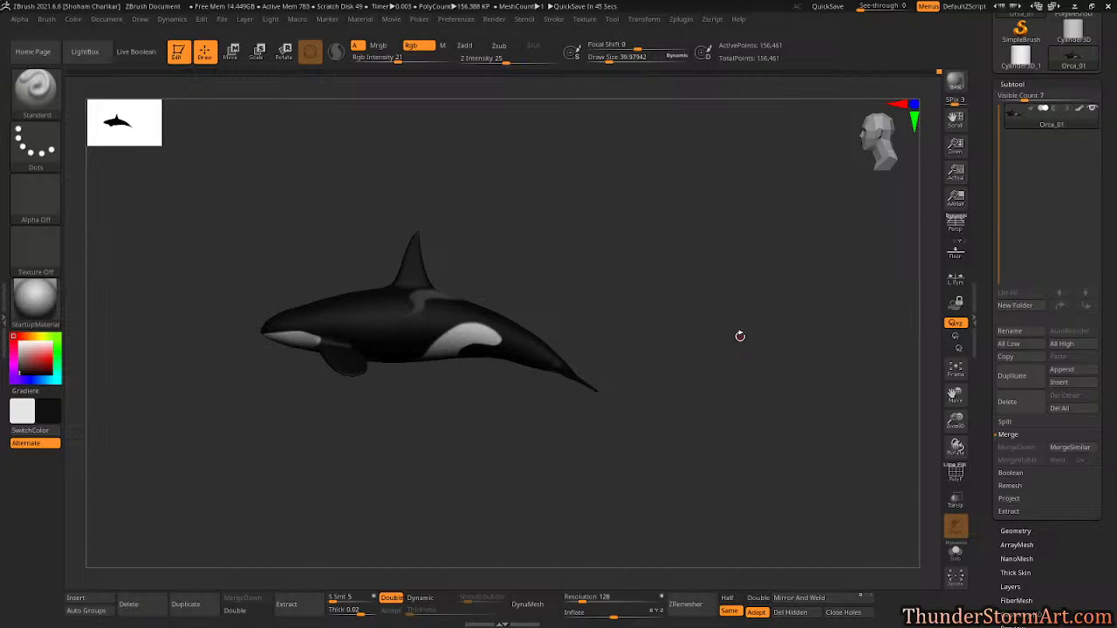
pyautogui.moveTo(861, 7); pyautogui.dragTo(880, 7)
pyautogui.keyDown('alt'); pyautogui.moveTo(588, 194); pyautogui.dragTo(688, 234); pyautogui.keyUp('alt')
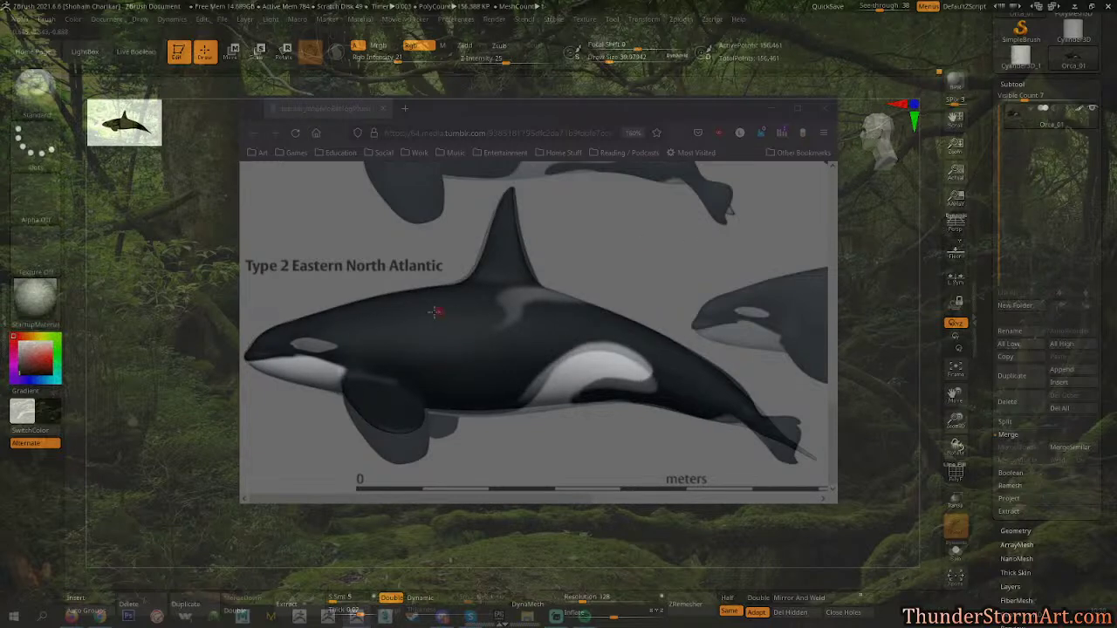
pyautogui.press('ctrl')
pyautogui.press('s')
pyautogui.moveTo(340, 333); pyautogui.dragTo(419, 348)
pyautogui.press('s')
pyautogui.moveTo(369, 260); pyautogui.dragTo(342, 264)
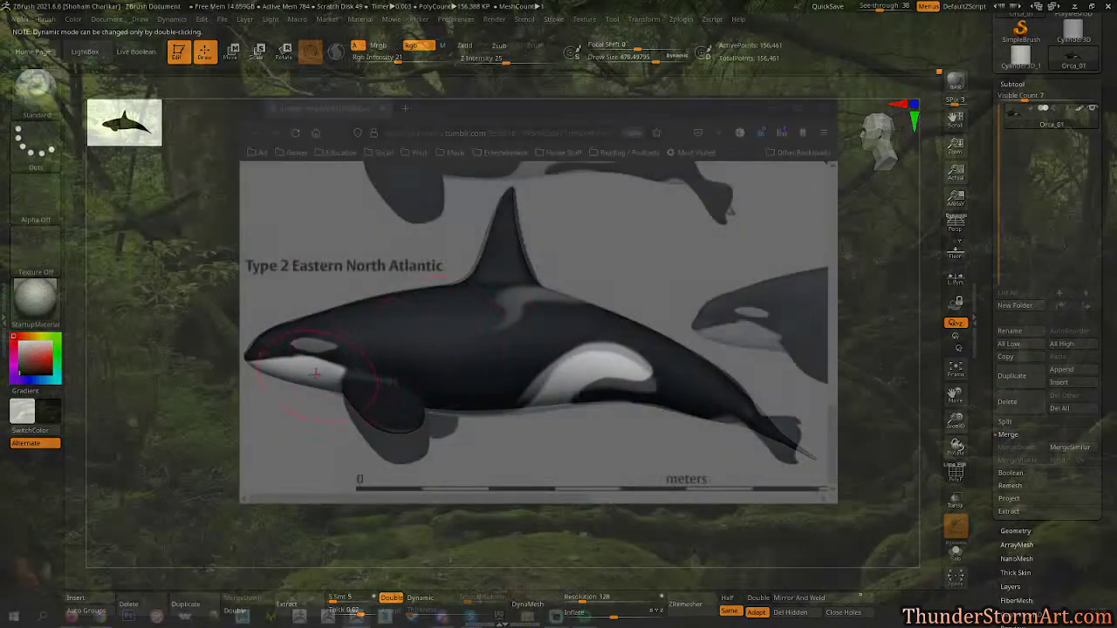
# Lasso-mask the eye patch on the orca's head by tracing its outline from the reference.
pyautogui.press('ctrl')
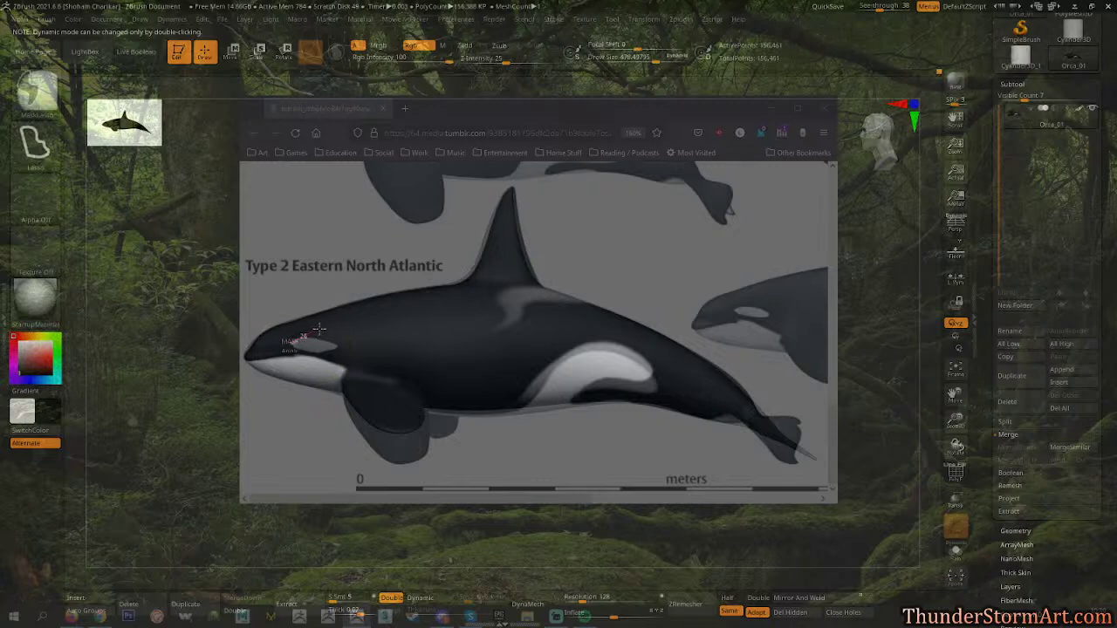
pyautogui.moveTo(333, 329)
pyautogui.keyDown('ctrl'); pyautogui.mouseDown()
pyautogui.moveTo(414, 354)
pyautogui.moveTo(469, 287)
pyautogui.moveTo(445, 302)
pyautogui.mouseUp(); pyautogui.keyUp('ctrl')
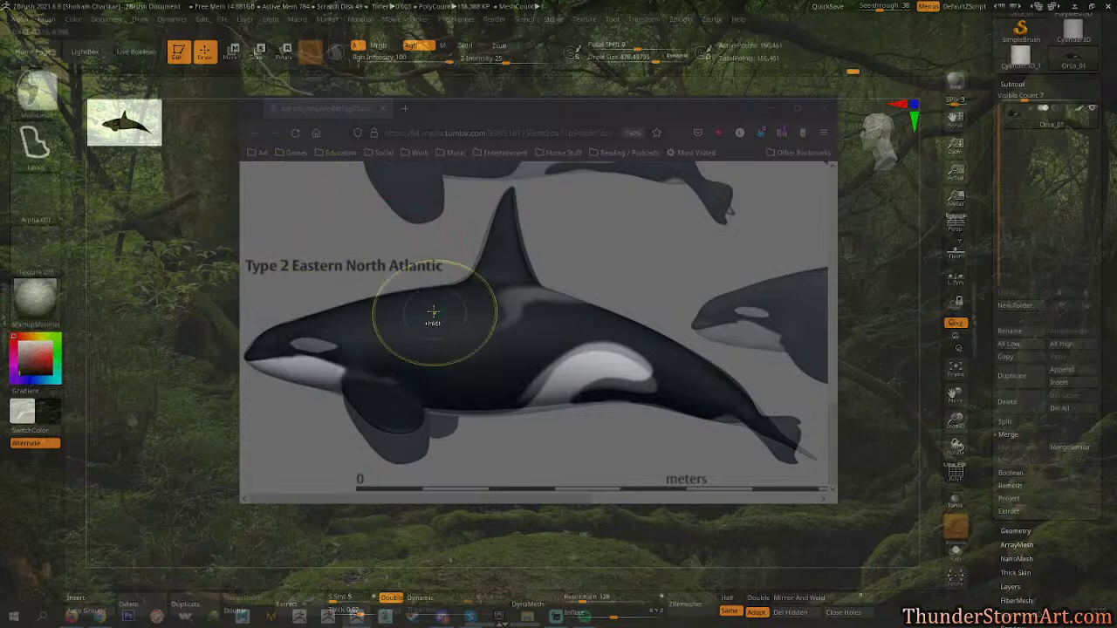
pyautogui.moveTo(599, 340); pyautogui.dragTo(516, 343)
pyautogui.press('ctrl')
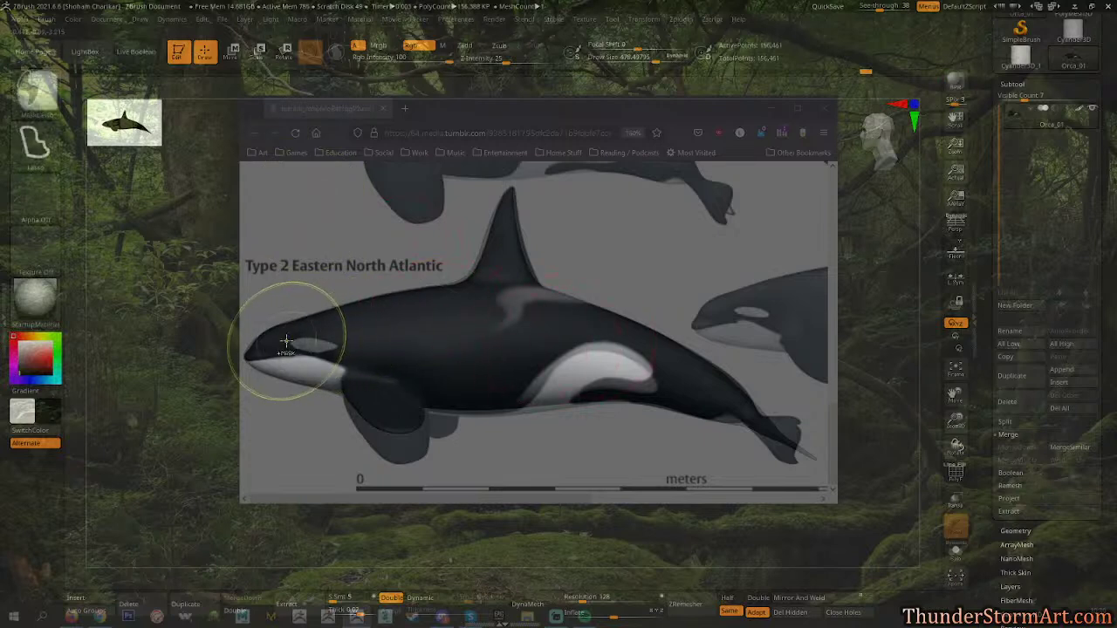
pyautogui.keyDown('ctrl'); pyautogui.moveTo(287, 343); pyautogui.dragTo(345, 337); pyautogui.keyUp('ctrl')
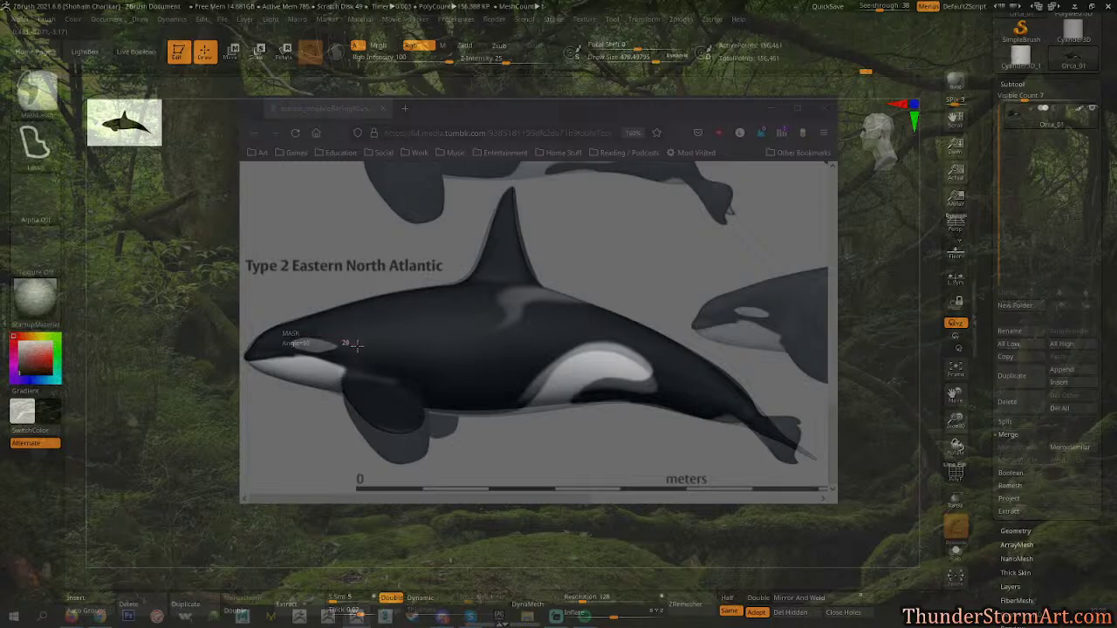
pyautogui.moveTo(366, 351)
pyautogui.keyDown('ctrl'); pyautogui.mouseDown()
pyautogui.moveTo(291, 350)
pyautogui.moveTo(283, 314)
pyautogui.mouseUp(); pyautogui.keyUp('ctrl')
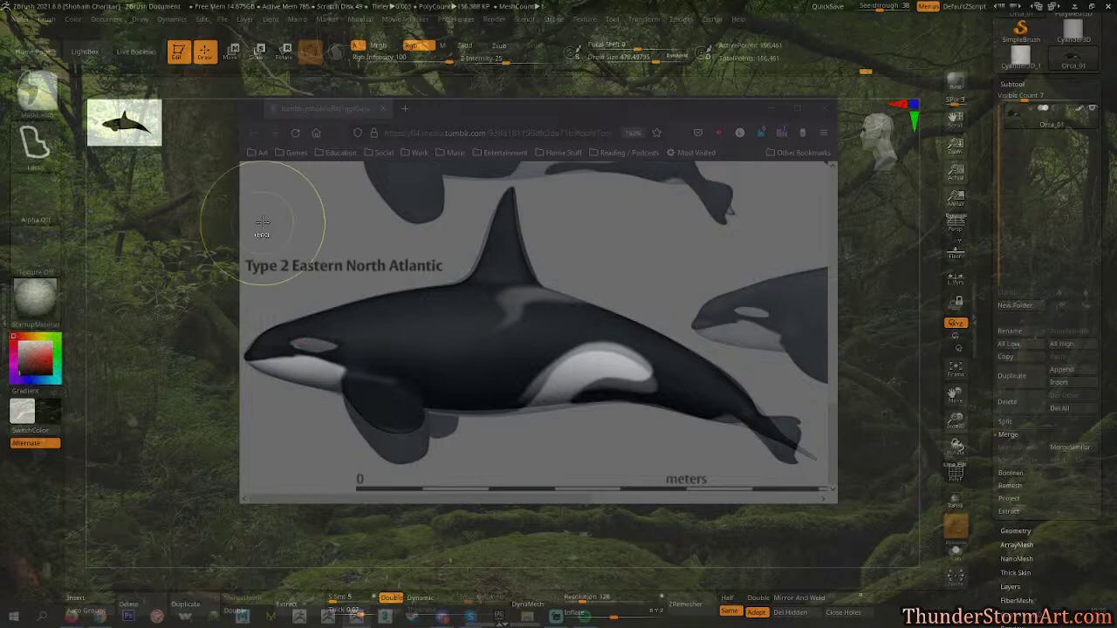
# Return See-through to 0 and invert the mask so that only the eye patch stays unmasked.
pyautogui.moveTo(880, 7); pyautogui.dragTo(857, 7)
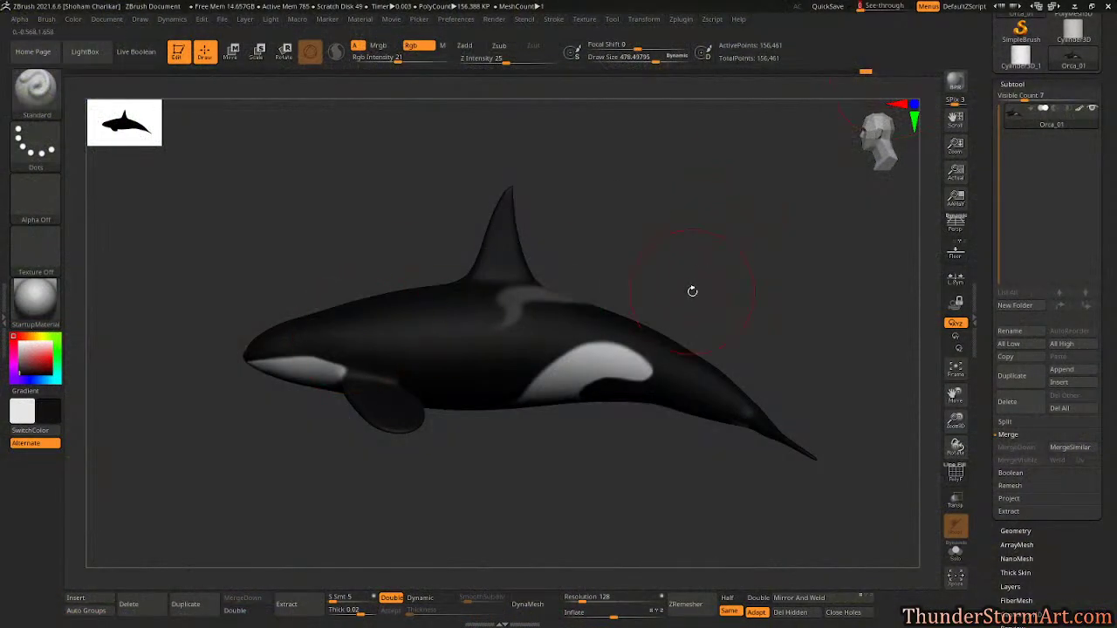
pyautogui.keyDown('ctrl'); pyautogui.click(757, 228); pyautogui.keyUp('ctrl')
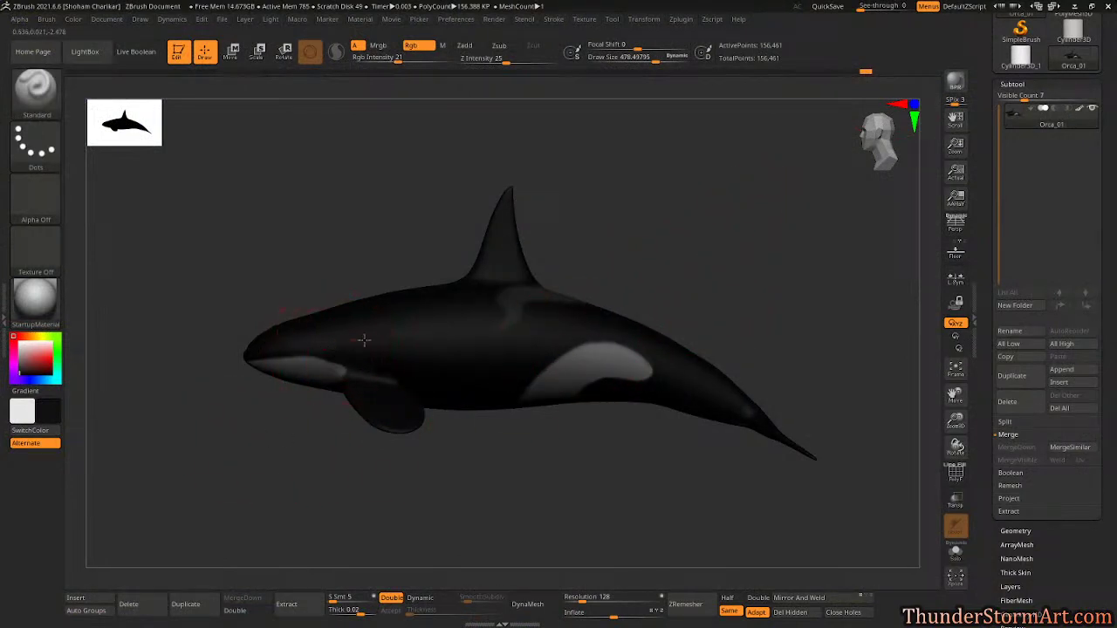
pyautogui.press('ctrl')
# Set Rgb Intensity to 100, paint the unmasked eye patch white, and clear the mask.
pyautogui.click(398, 58)
pyautogui.moveTo(398, 58); pyautogui.dragTo(458, 58)
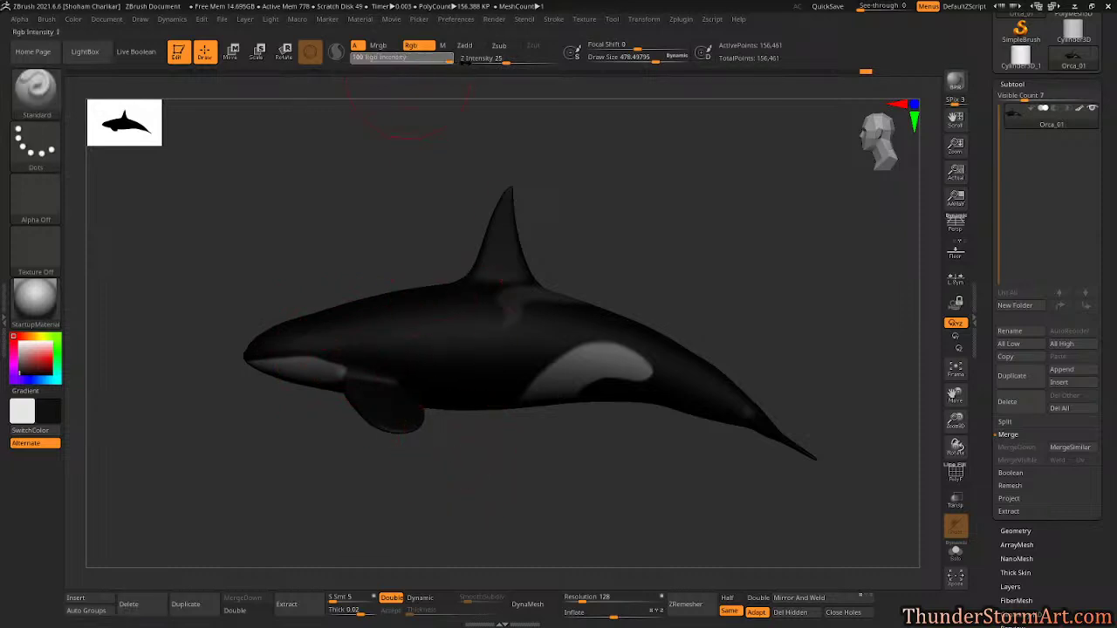
pyautogui.press('v')
pyautogui.moveTo(354, 344); pyautogui.dragTo(250, 350)
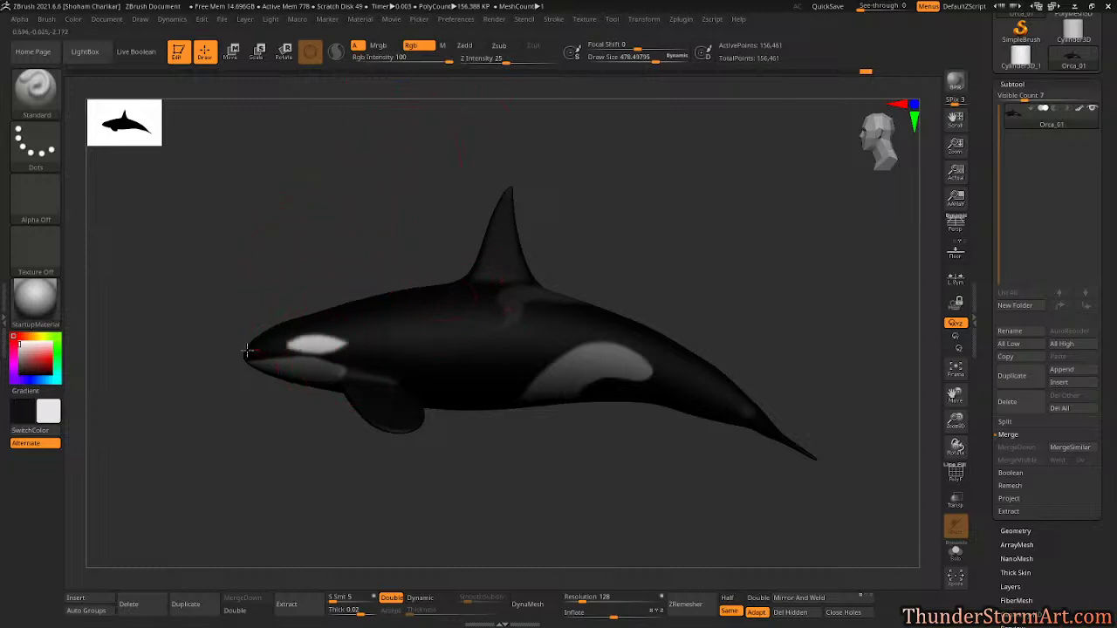
pyautogui.keyDown('ctrl'); pyautogui.moveTo(399, 534); pyautogui.dragTo(449, 505); pyautogui.keyUp('ctrl')
pyautogui.keyDown('alt'); pyautogui.moveTo(450, 504); pyautogui.dragTo(508, 610); pyautogui.keyUp('alt')
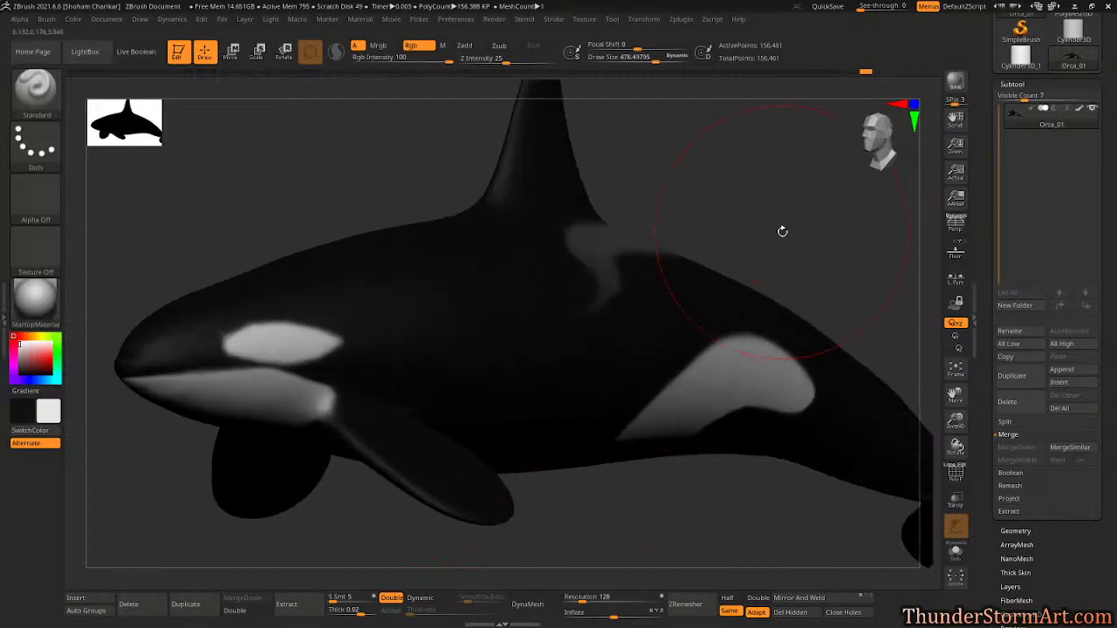
# Reduce the draw size to about 38 and set See-through to 21 with the orca's head in side view.
pyautogui.press('s')
pyautogui.moveTo(761, 193); pyautogui.dragTo(725, 199)
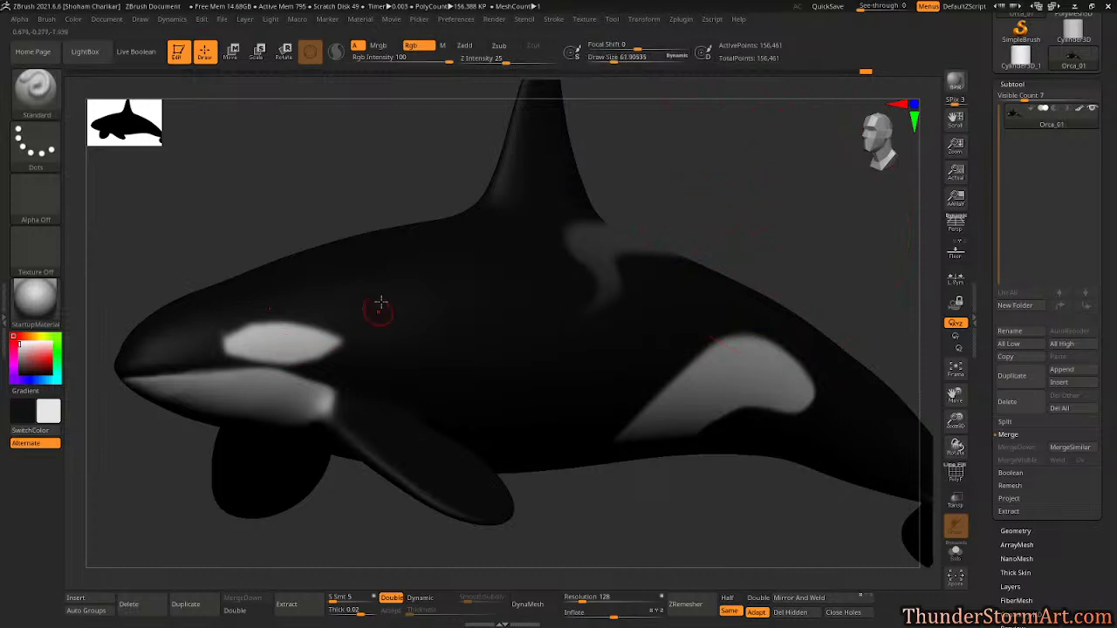
pyautogui.press('s')
pyautogui.moveTo(325, 191); pyautogui.dragTo(324, 191)
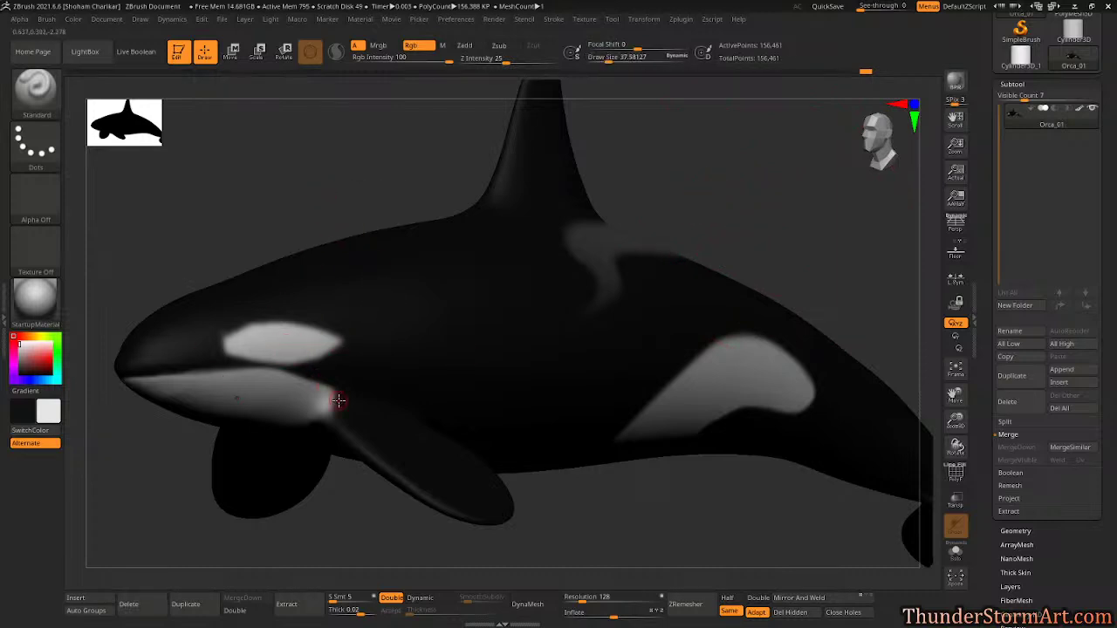
pyautogui.moveTo(734, 211); pyautogui.dragTo(718, 215)
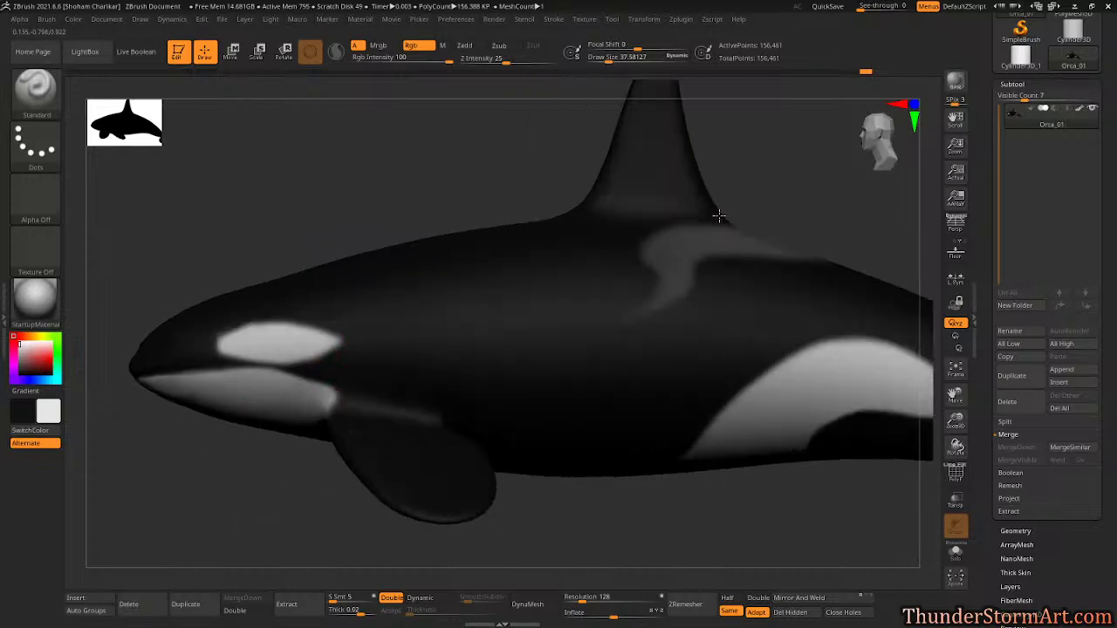
pyautogui.click(864, 6)
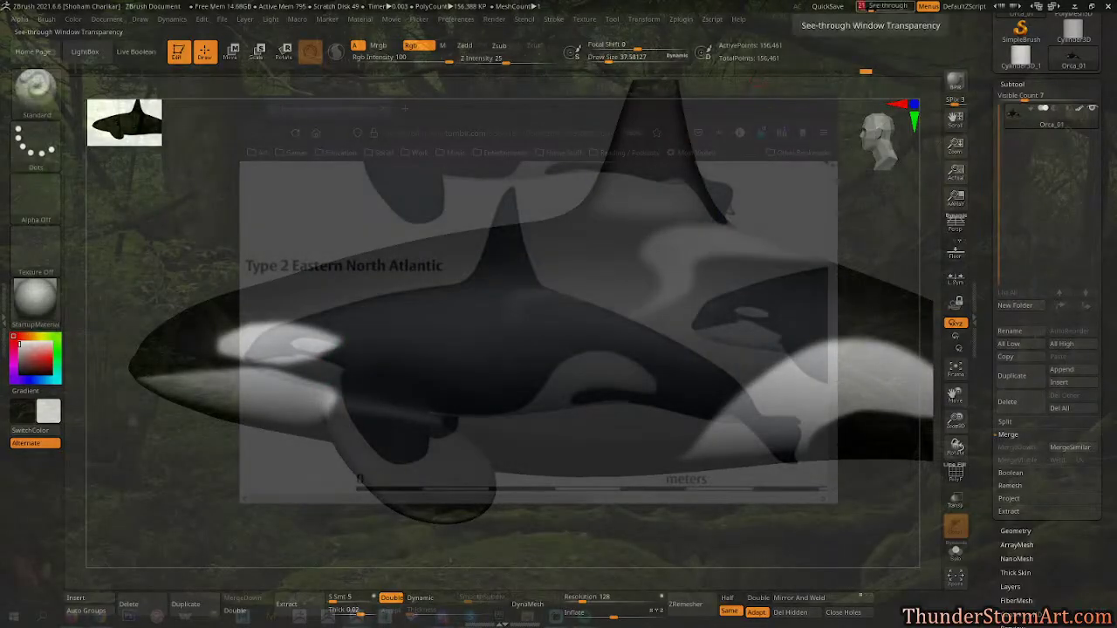
# Reshape the eye patch's lower edge with paint strokes, following the reference, and return See-through to 0.
pyautogui.moveTo(259, 360); pyautogui.dragTo(305, 373)
pyautogui.hotkey('ctrl', 'z')
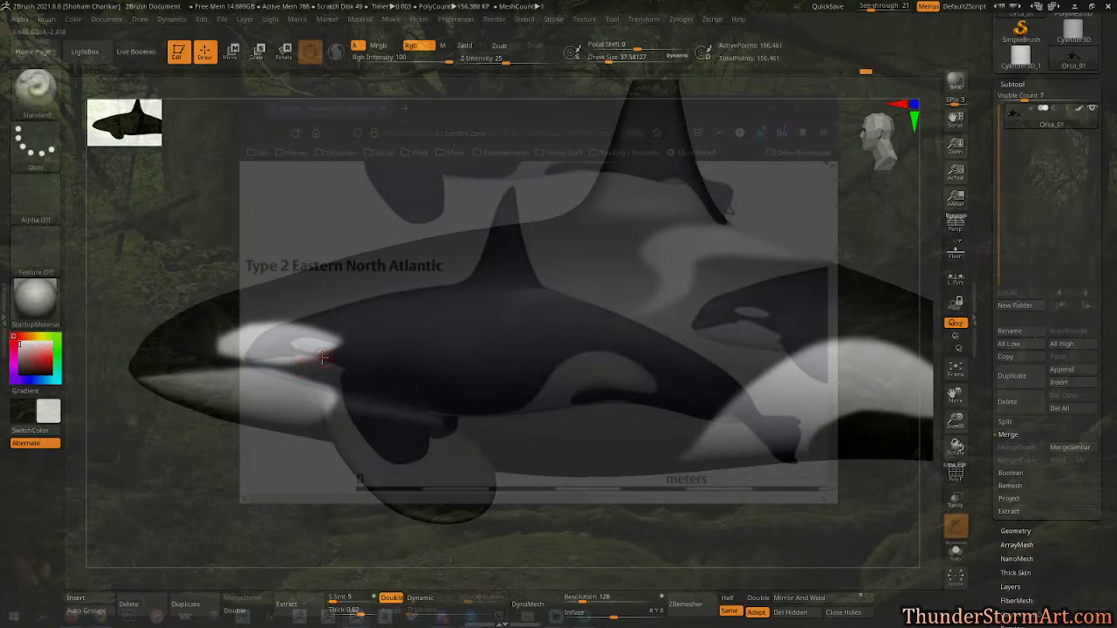
pyautogui.press('v')
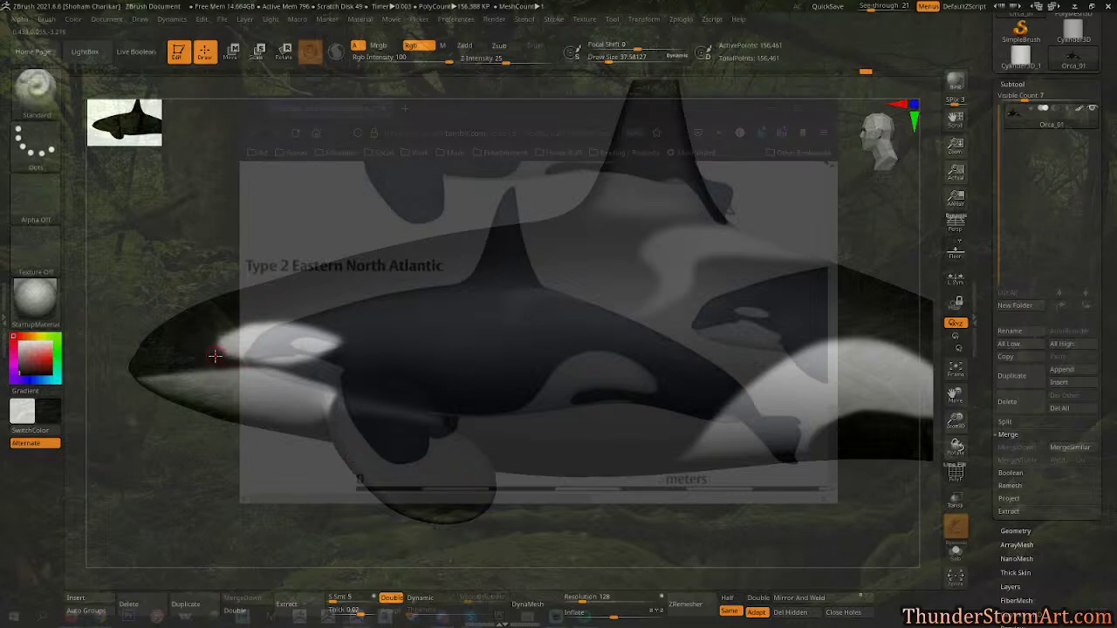
pyautogui.moveTo(236, 360); pyautogui.dragTo(347, 382)
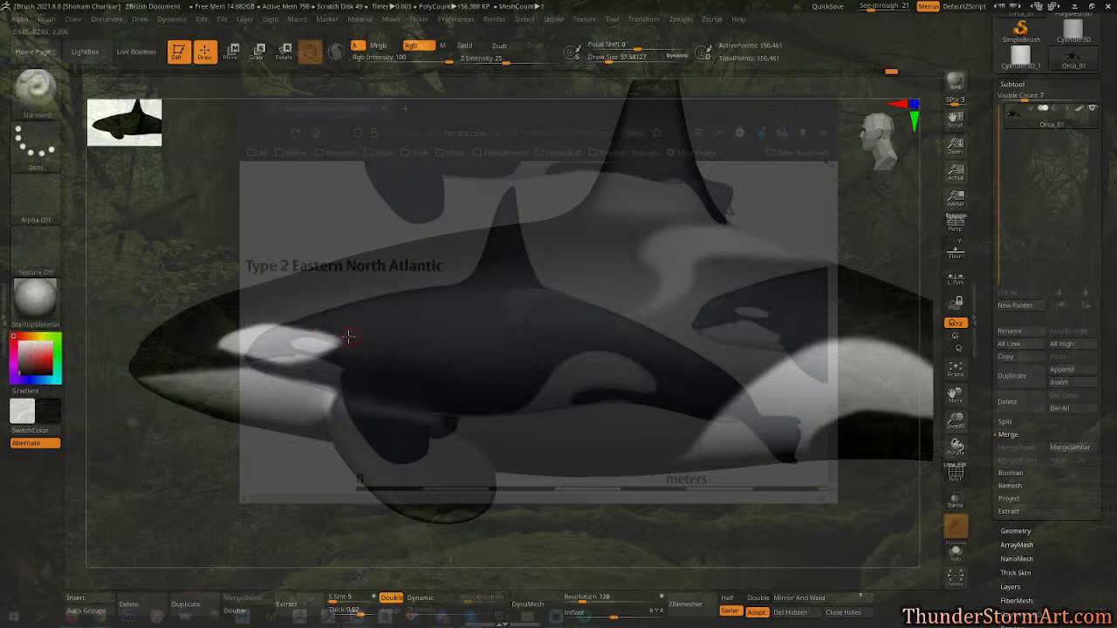
pyautogui.press('v')
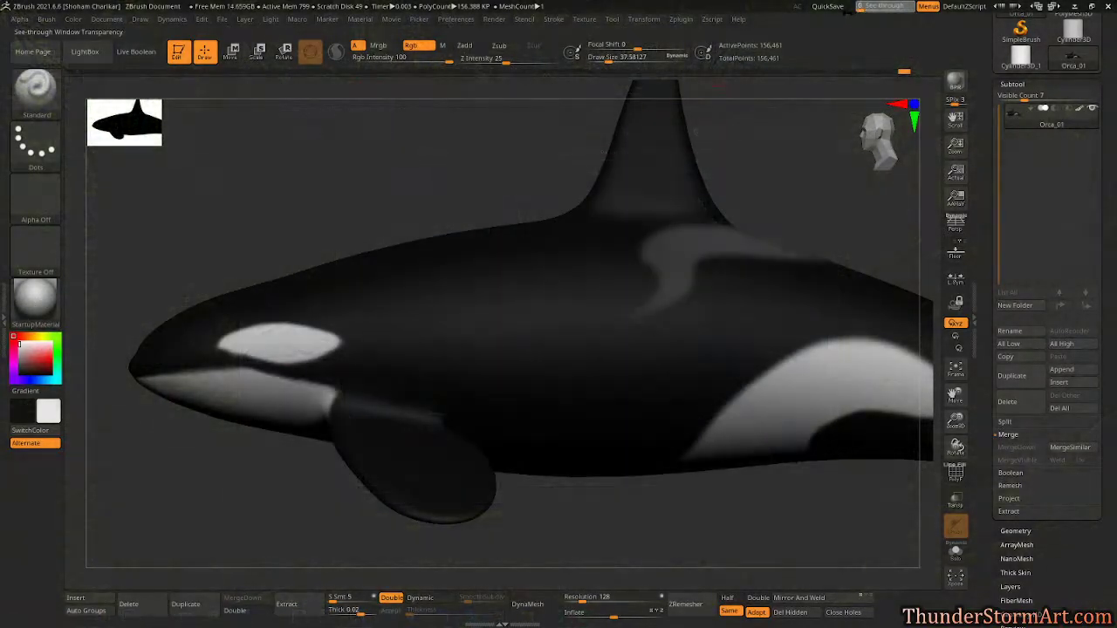
# Smooth the white chin area at a draw size of about 100 and subdivide the orca mesh once.
pyautogui.keyDown('alt'); pyautogui.moveTo(807, 197); pyautogui.dragTo(605, 172); pyautogui.keyUp('alt')
pyautogui.moveTo(595, 240)
pyautogui.keyDown('alt'); pyautogui.mouseDown()
pyautogui.moveTo(668, 209)
pyautogui.moveTo(659, 216)
pyautogui.moveTo(649, 166)
pyautogui.moveTo(681, 145)
pyautogui.moveTo(568, 374)
pyautogui.mouseUp(); pyautogui.keyUp('alt')
pyautogui.press('s')
pyautogui.moveTo(422, 340); pyautogui.dragTo(431, 336)
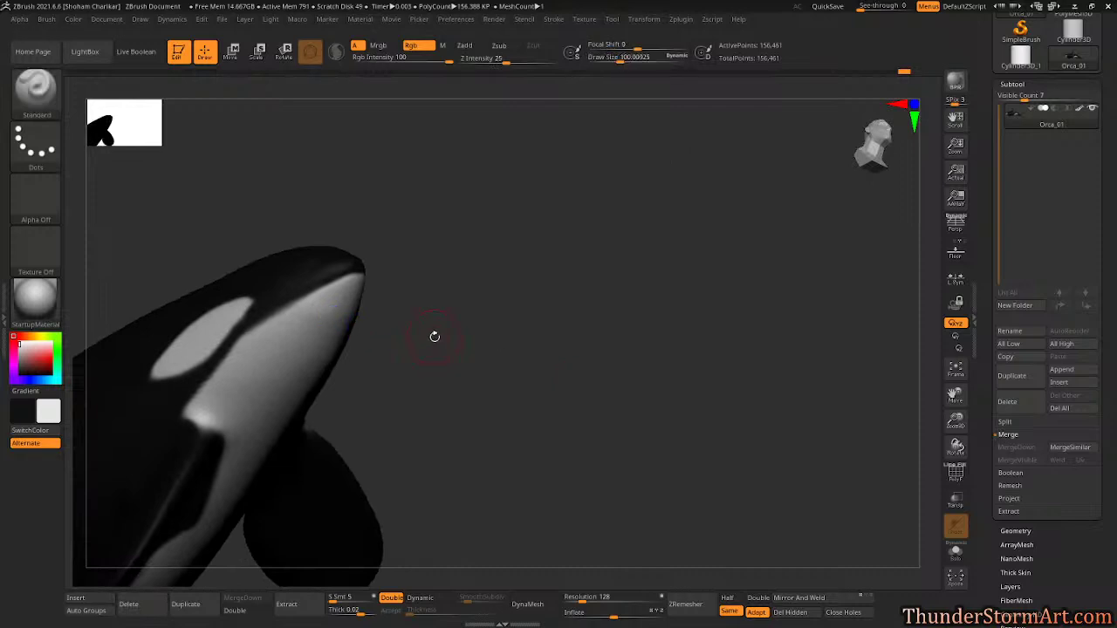
pyautogui.moveTo(322, 319)
pyautogui.keyDown('shift'); pyautogui.mouseDown()
pyautogui.moveTo(304, 334)
pyautogui.moveTo(345, 302)
pyautogui.mouseUp(); pyautogui.keyUp('shift')
pyautogui.keyDown('shift'); pyautogui.moveTo(309, 348); pyautogui.dragTo(279, 374); pyautogui.keyUp('shift')
pyautogui.moveTo(419, 293)
pyautogui.mouseDown()
pyautogui.moveTo(563, 188)
pyautogui.moveTo(606, 192)
pyautogui.moveTo(531, 195)
pyautogui.moveTo(574, 245)
pyautogui.mouseUp()
pyautogui.hotkey('ctrl', 'd')
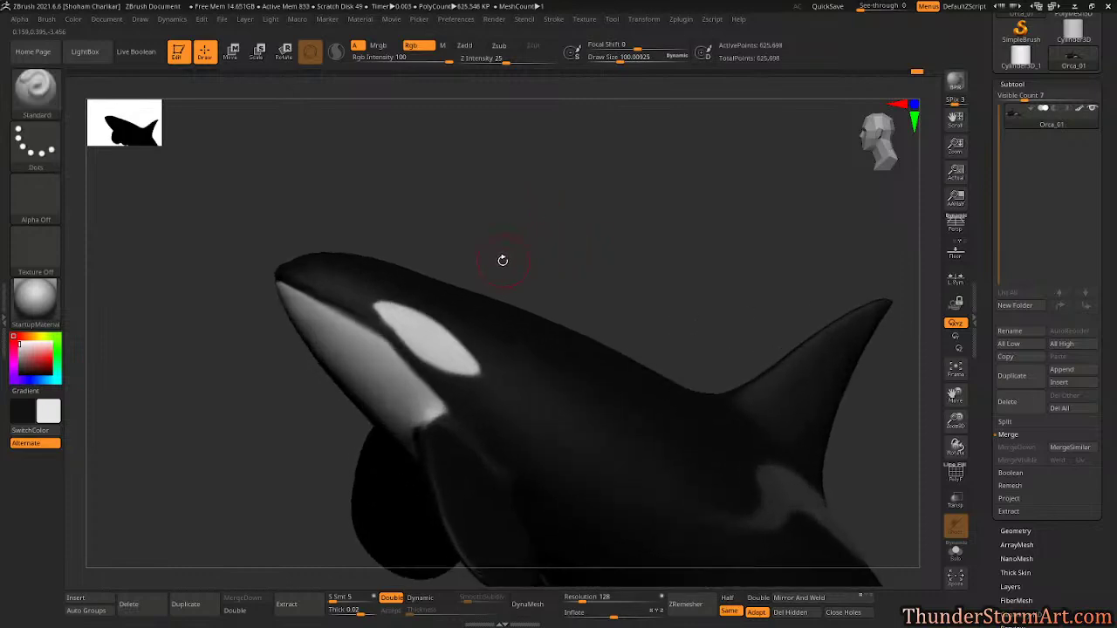
pyautogui.keyDown('shift'); pyautogui.moveTo(428, 385); pyautogui.dragTo(444, 400); pyautogui.keyUp('shift')
# Apply the Smooth deformation to the whole orca in small repeated amounts and turn on perspective.
pyautogui.moveTo(580, 227)
pyautogui.keyDown('ctrl'); pyautogui.mouseDown(button='right')
pyautogui.moveTo(551, 191)
pyautogui.moveTo(526, 199)
pyautogui.mouseUp(button='right'); pyautogui.keyUp('ctrl')
pyautogui.moveTo(1112, 524); pyautogui.dragTo(1113, 299)
pyautogui.click(1019, 370)
pyautogui.scroll(-4, 1019, 370)
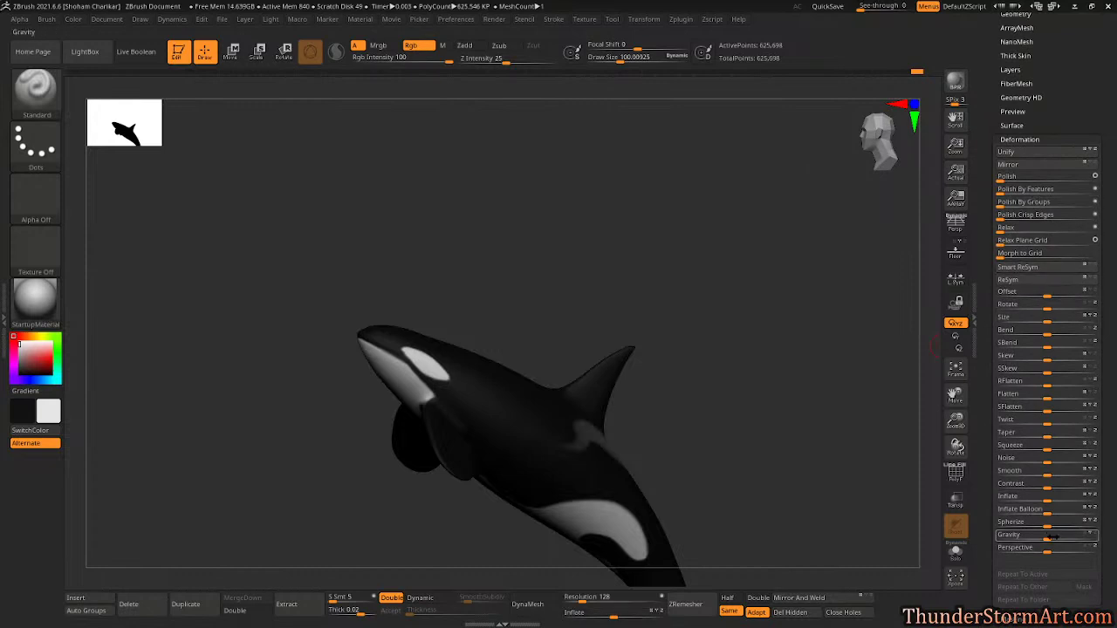
pyautogui.click(1054, 474)
pyautogui.click(1062, 474)
pyautogui.click(1052, 475)
pyautogui.moveTo(858, 342); pyautogui.dragTo(659, 276)
pyautogui.press('p')
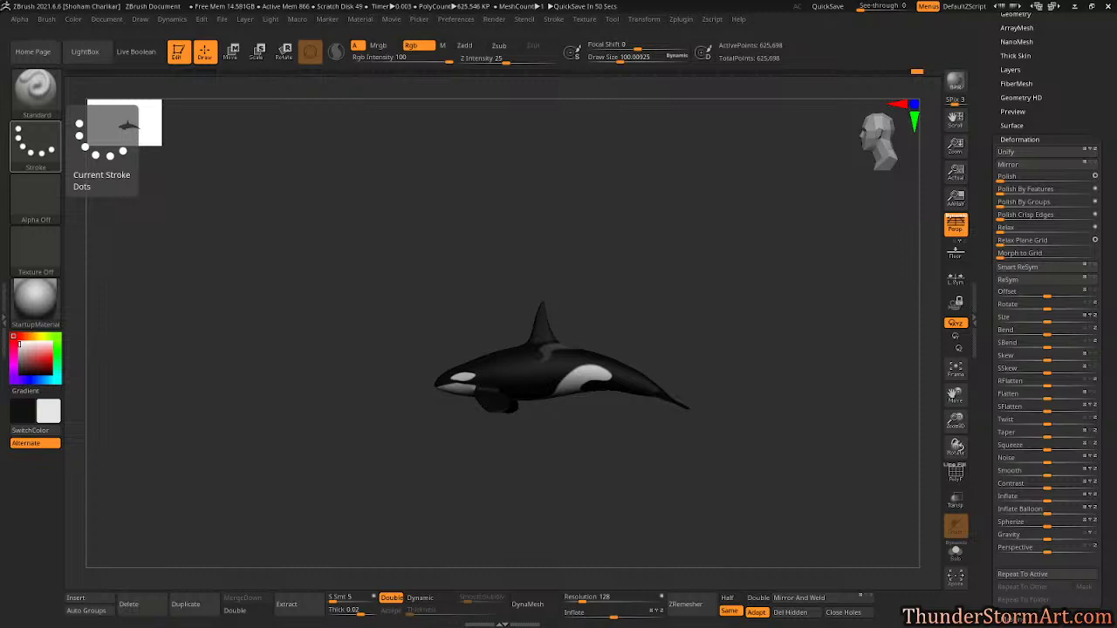
# Switch to the browser and look at the group photo with the leaping orca.
pyautogui.hotkey('alt', 'Tab')
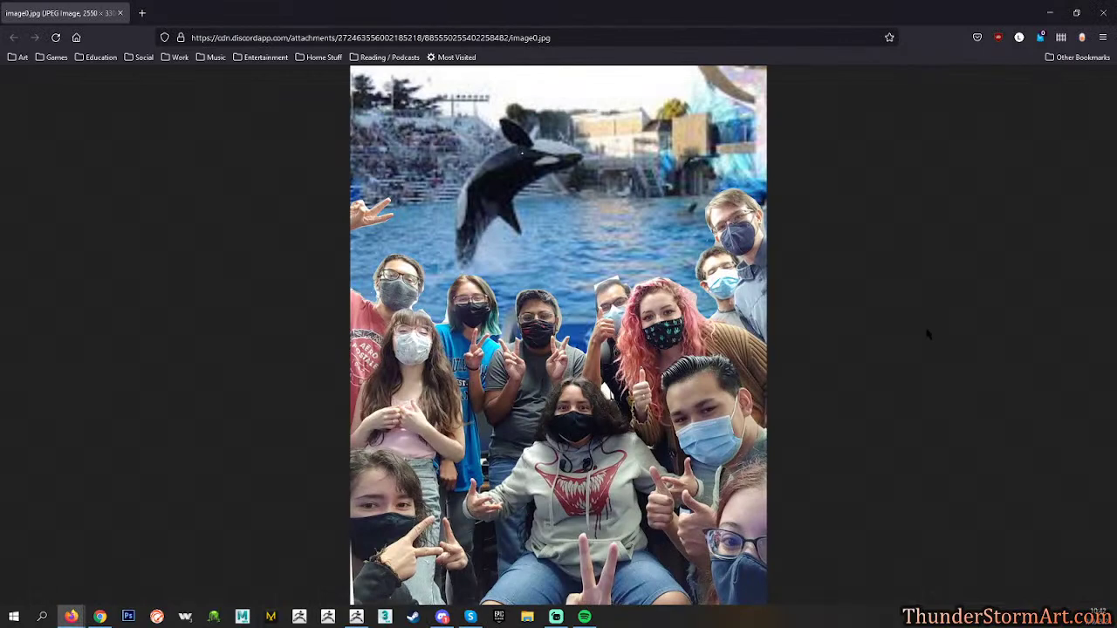
pyautogui.hotkey('alt', 'Tab')
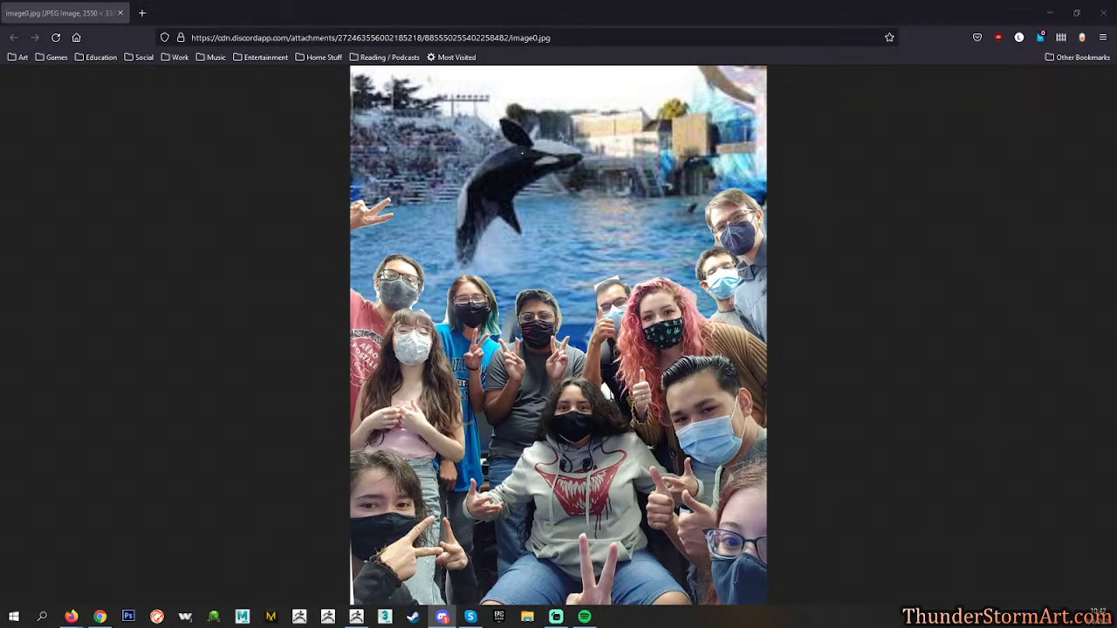
pyautogui.rightClick(577, 307)
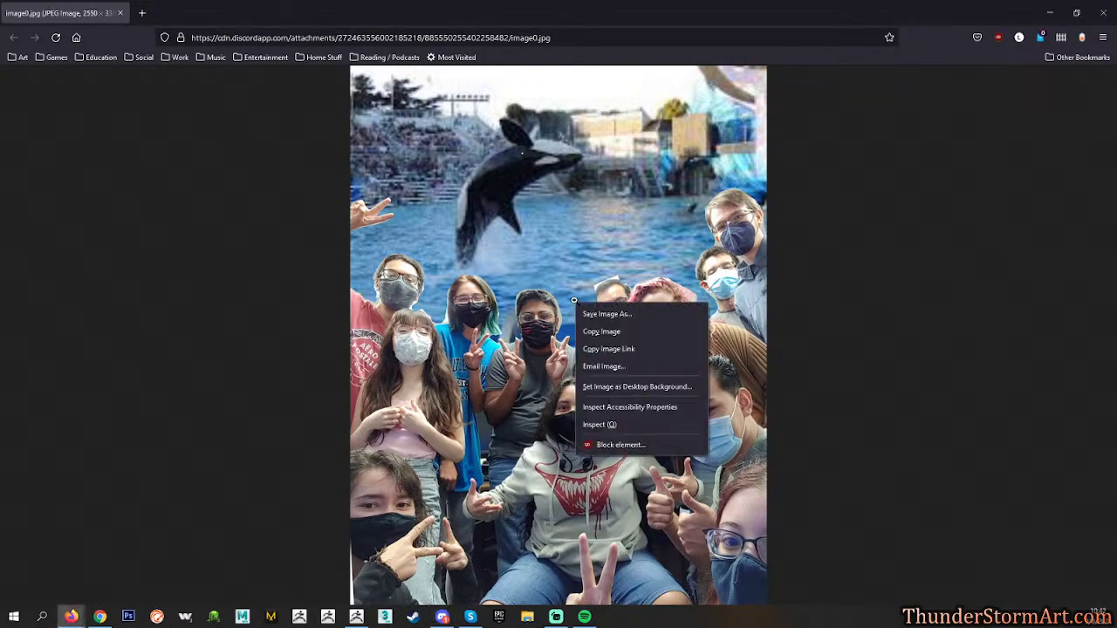
pyautogui.click(919, 322)
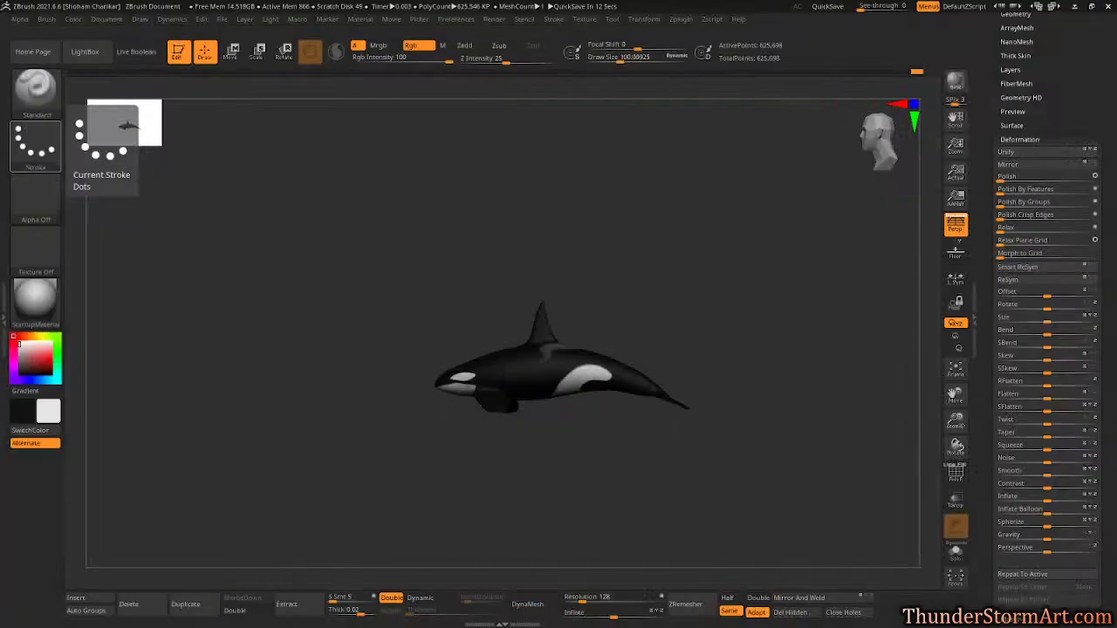
# Inspect the painted orca in perspective from the side, the front quarter and underneath.
pyautogui.moveTo(665, 282)
pyautogui.mouseDown()
pyautogui.moveTo(690, 302)
pyautogui.moveTo(654, 247)
pyautogui.moveTo(690, 250)
pyautogui.moveTo(711, 230)
pyautogui.moveTo(684, 229)
pyautogui.mouseUp()
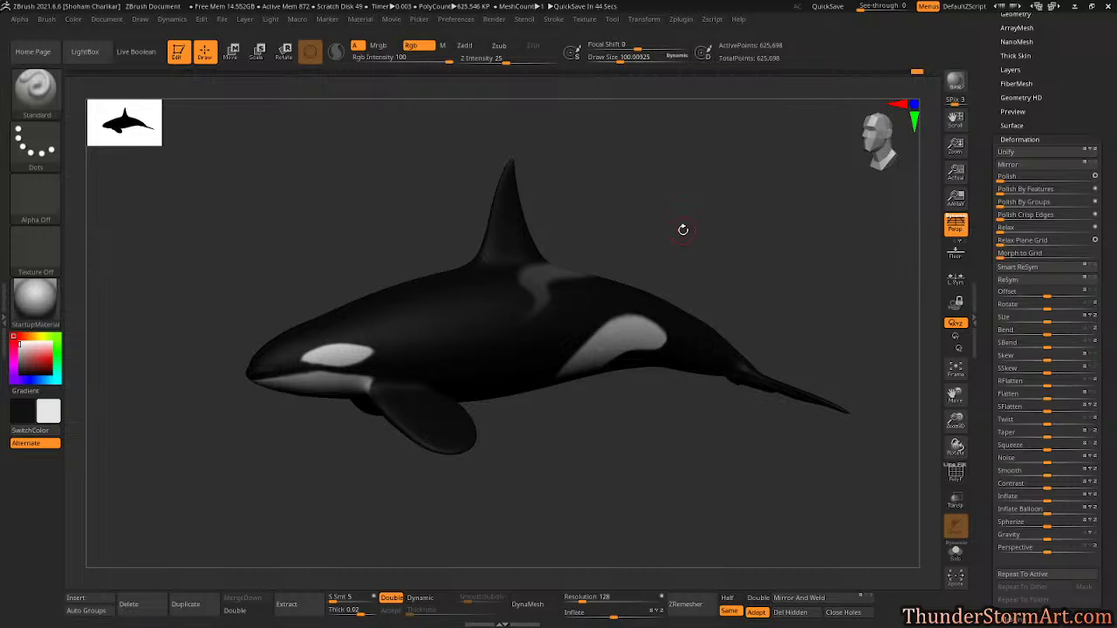
pyautogui.moveTo(620, 244); pyautogui.dragTo(610, 443)
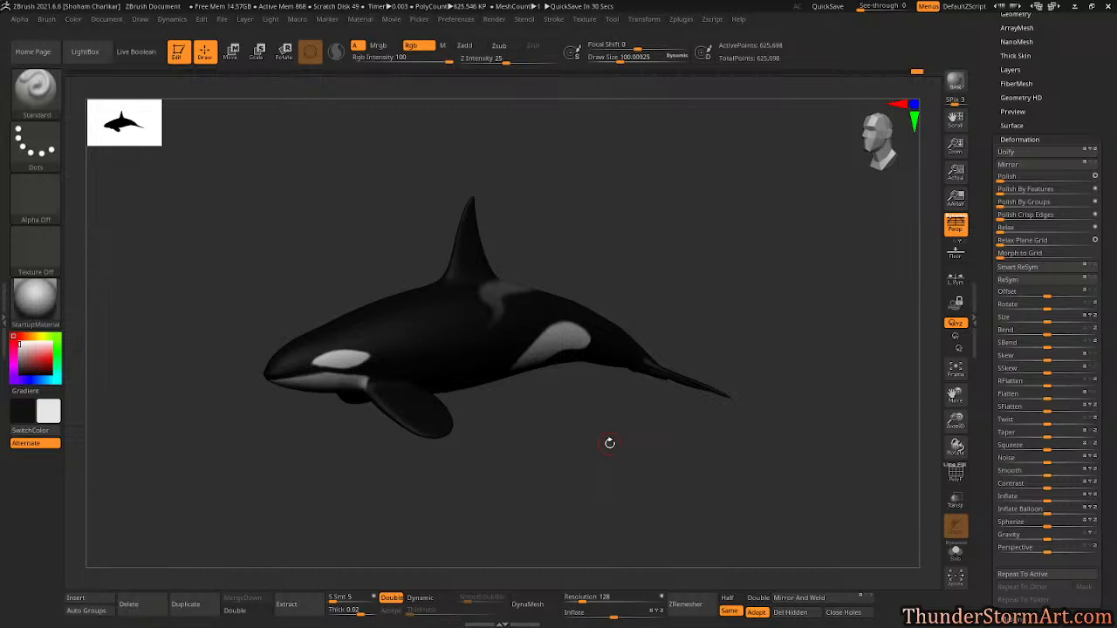
pyautogui.moveTo(576, 434); pyautogui.dragTo(514, 439)
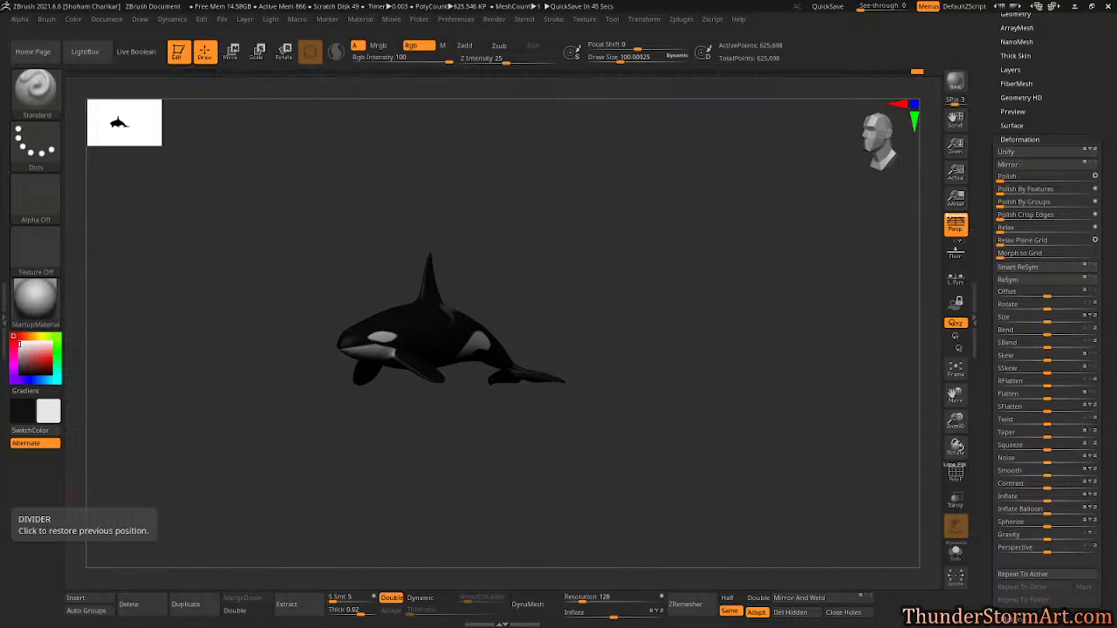
pyautogui.moveTo(764, 270); pyautogui.dragTo(416, 280)
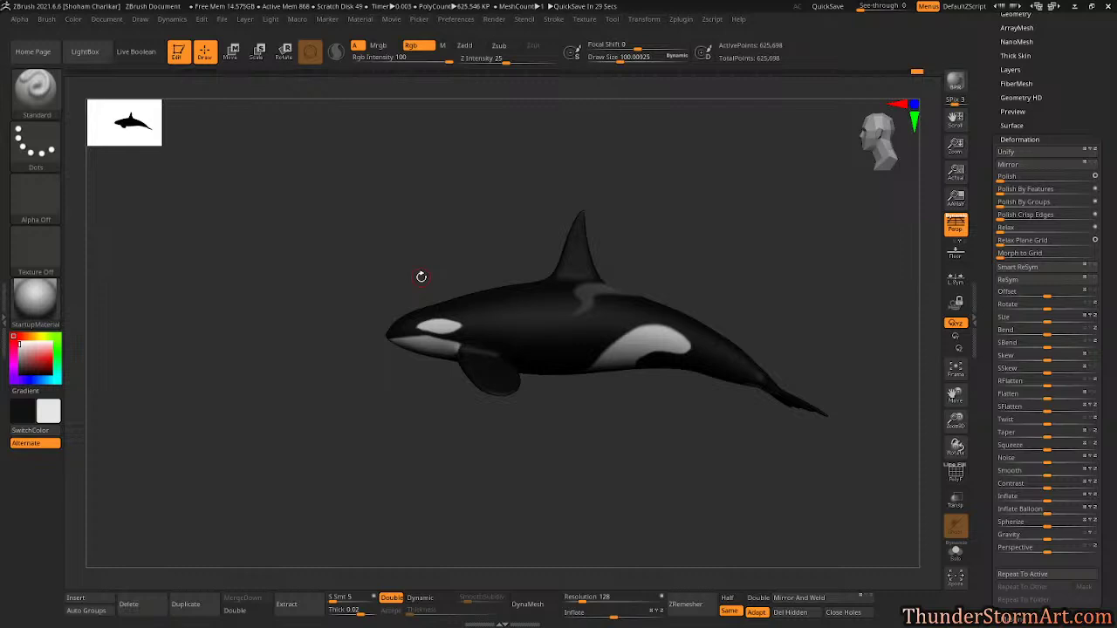
pyautogui.moveTo(499, 449); pyautogui.dragTo(524, 369)
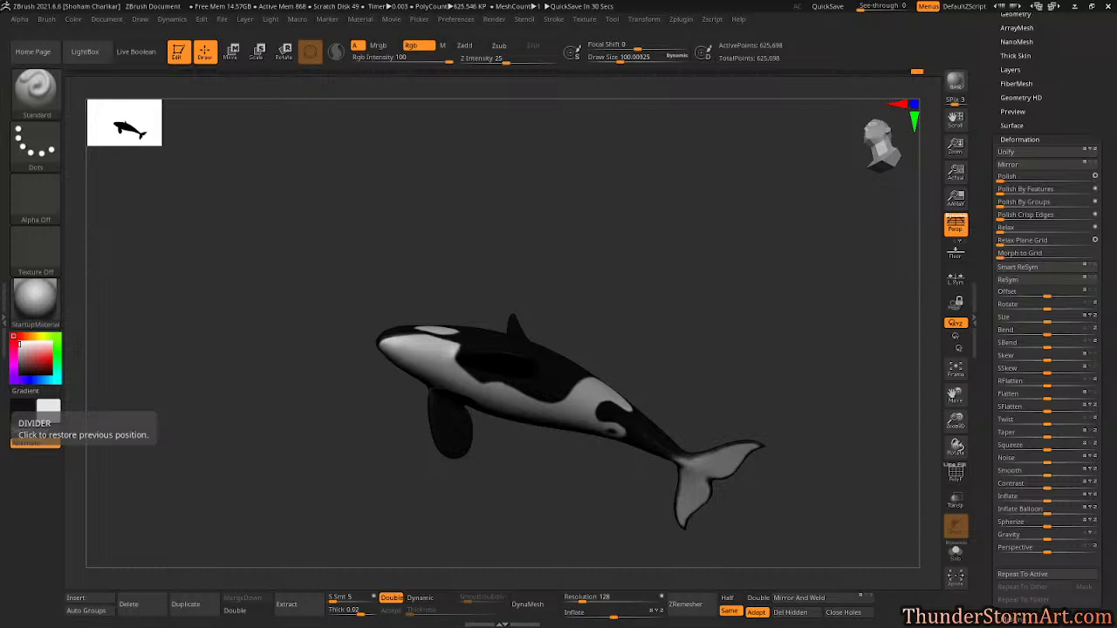
pyautogui.moveTo(731, 247)
pyautogui.mouseDown()
pyautogui.moveTo(731, 337)
pyautogui.moveTo(780, 295)
pyautogui.moveTo(718, 270)
pyautogui.moveTo(742, 239)
pyautogui.moveTo(779, 237)
pyautogui.moveTo(669, 235)
pyautogui.moveTo(751, 241)
pyautogui.moveTo(644, 257)
pyautogui.moveTo(642, 232)
pyautogui.moveTo(631, 264)
pyautogui.moveTo(705, 261)
pyautogui.moveTo(710, 227)
pyautogui.moveTo(701, 256)
pyautogui.moveTo(695, 236)
pyautogui.moveTo(719, 248)
pyautogui.mouseUp()
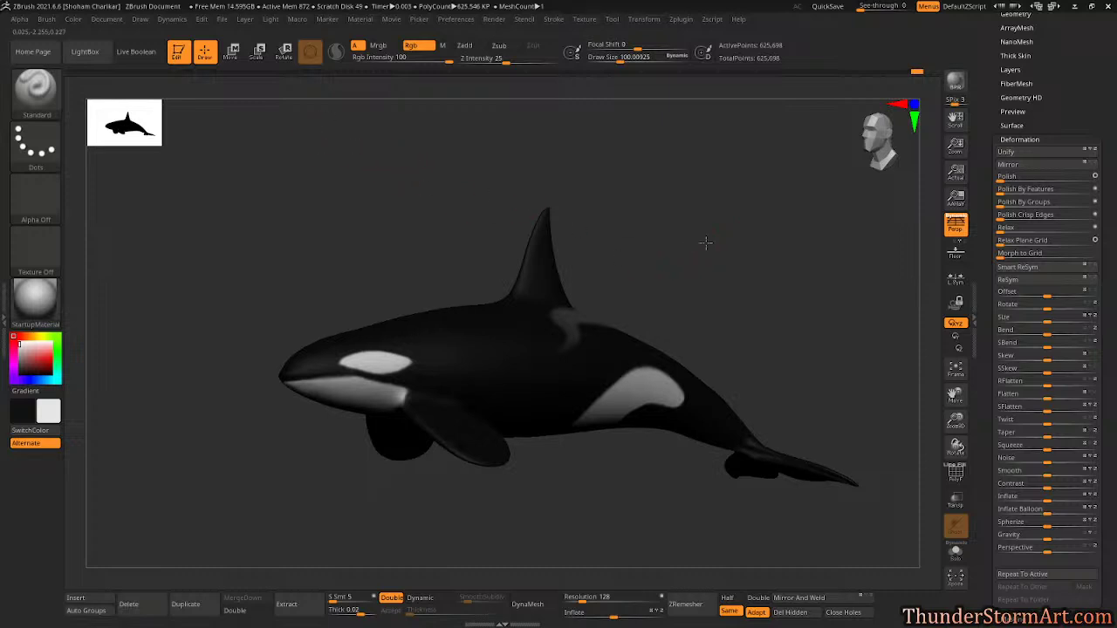
pyautogui.keyDown('alt'); pyautogui.moveTo(705, 243); pyautogui.dragTo(699, 251); pyautogui.keyUp('alt')
pyautogui.keyDown('alt'); pyautogui.moveTo(670, 293); pyautogui.dragTo(651, 282); pyautogui.keyUp('alt')
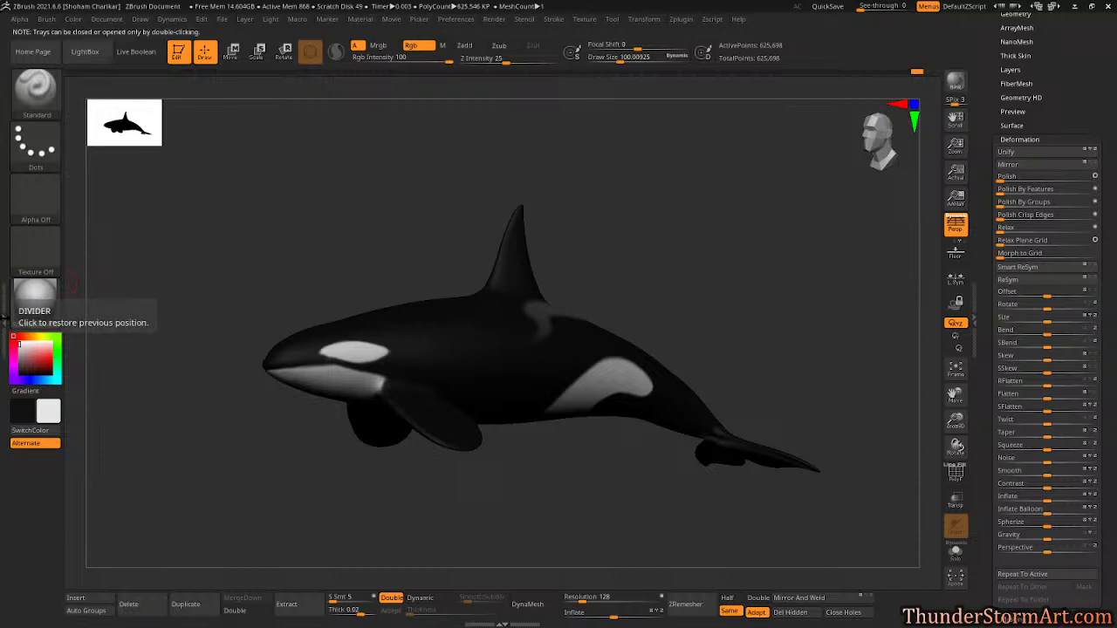
# Open the empty side tray and dock the Light palette there in place of the Movie palette.
pyautogui.click(4, 315)
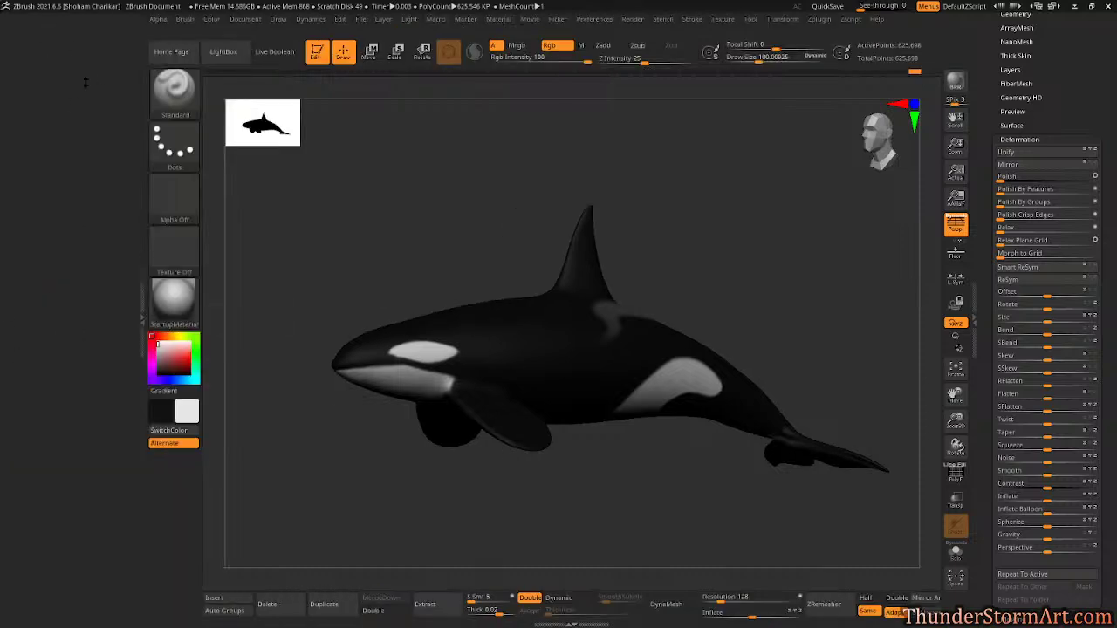
pyautogui.click(530, 18)
pyautogui.click(525, 29)
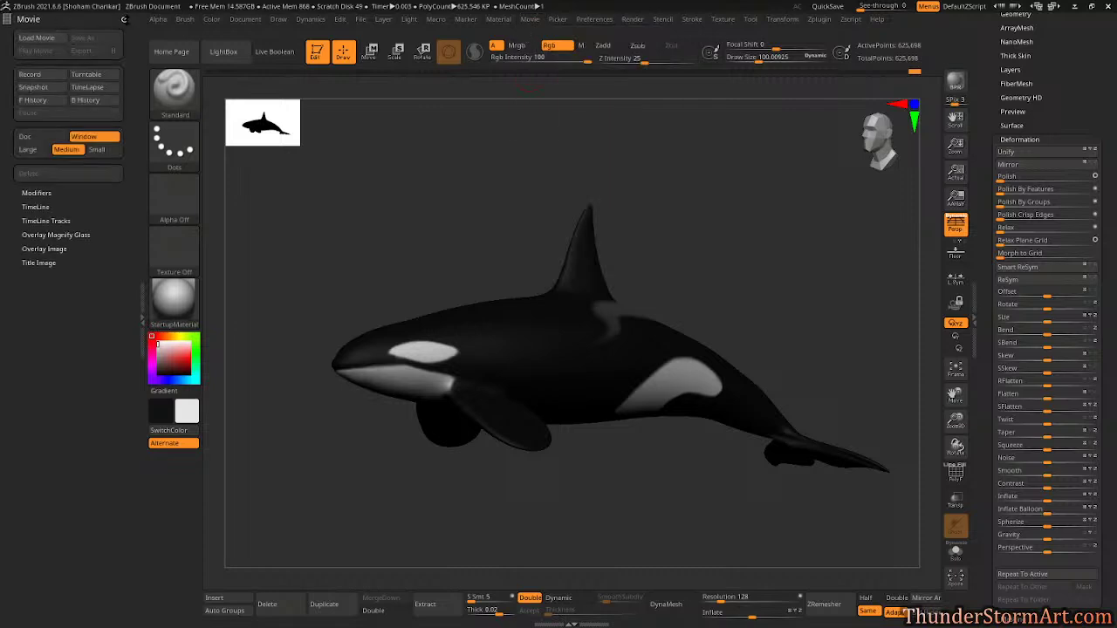
pyautogui.click(124, 18)
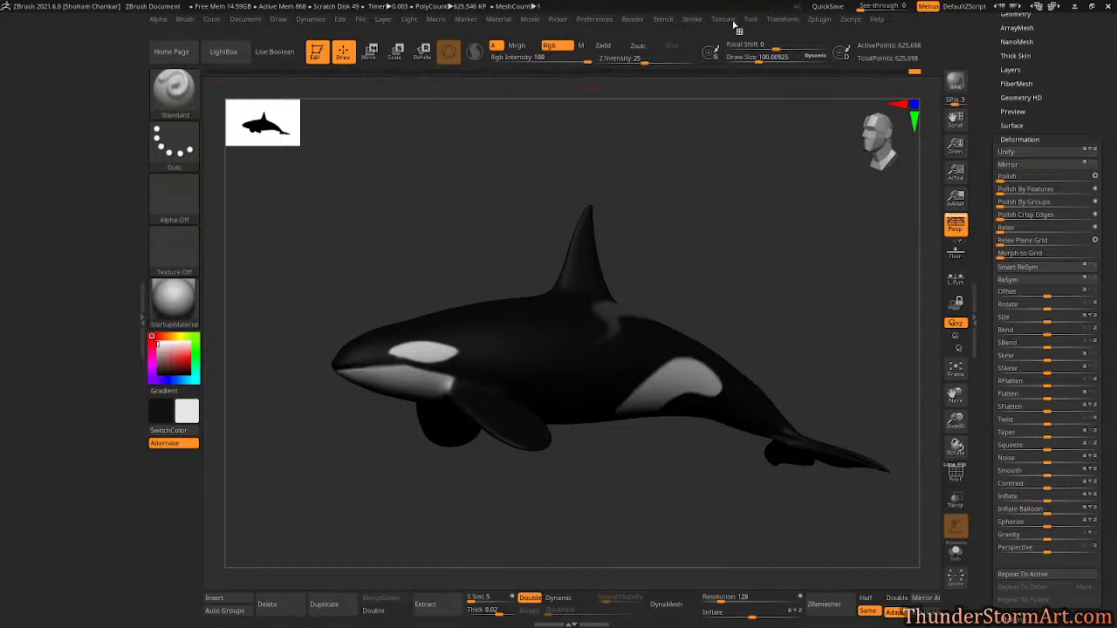
pyautogui.click(409, 19)
pyautogui.click(406, 33)
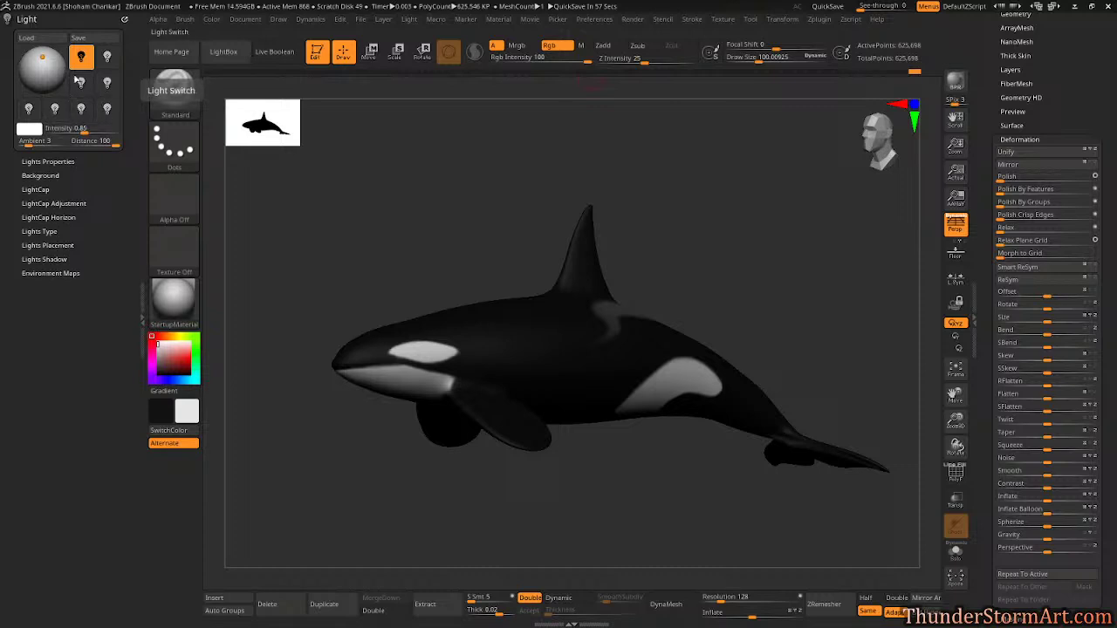
# Save the current light setup as Light_01 in the Fall2021 folder.
pyautogui.moveTo(581, 190)
pyautogui.mouseDown()
pyautogui.moveTo(701, 241)
pyautogui.moveTo(716, 229)
pyautogui.moveTo(678, 224)
pyautogui.mouseUp()
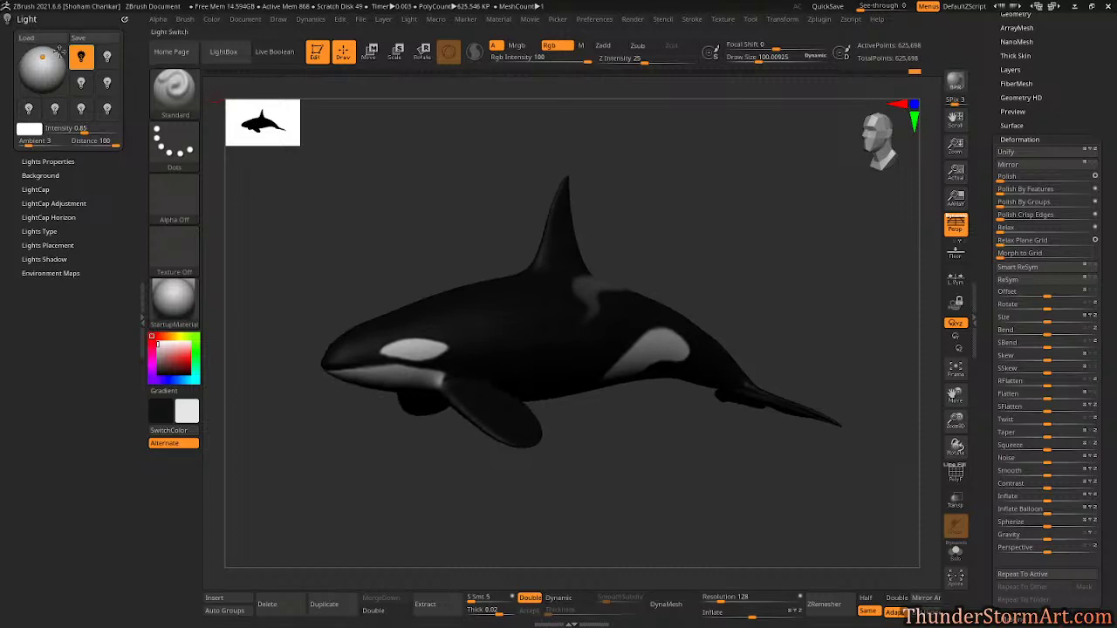
pyautogui.click(88, 41)
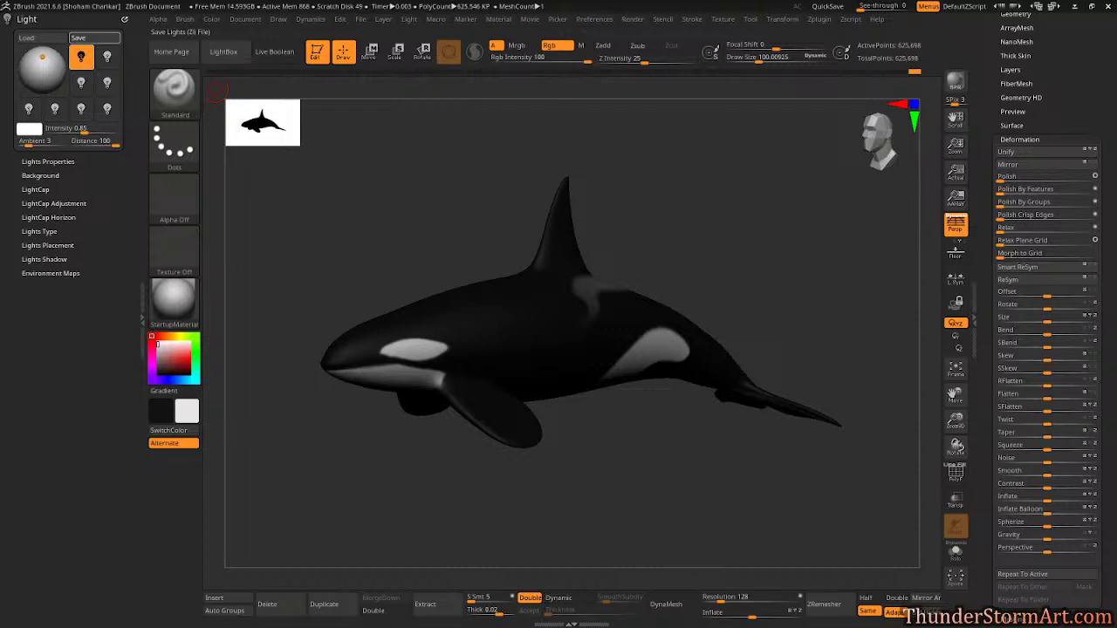
pyautogui.click(88, 38)
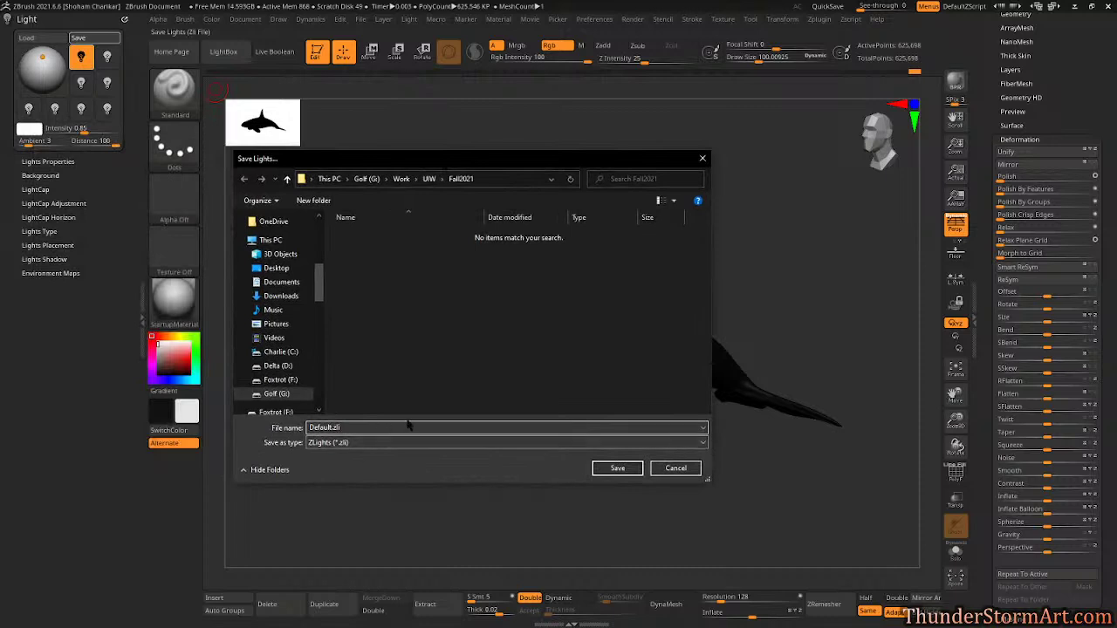
pyautogui.write('Light_01')
pyautogui.click(618, 469)
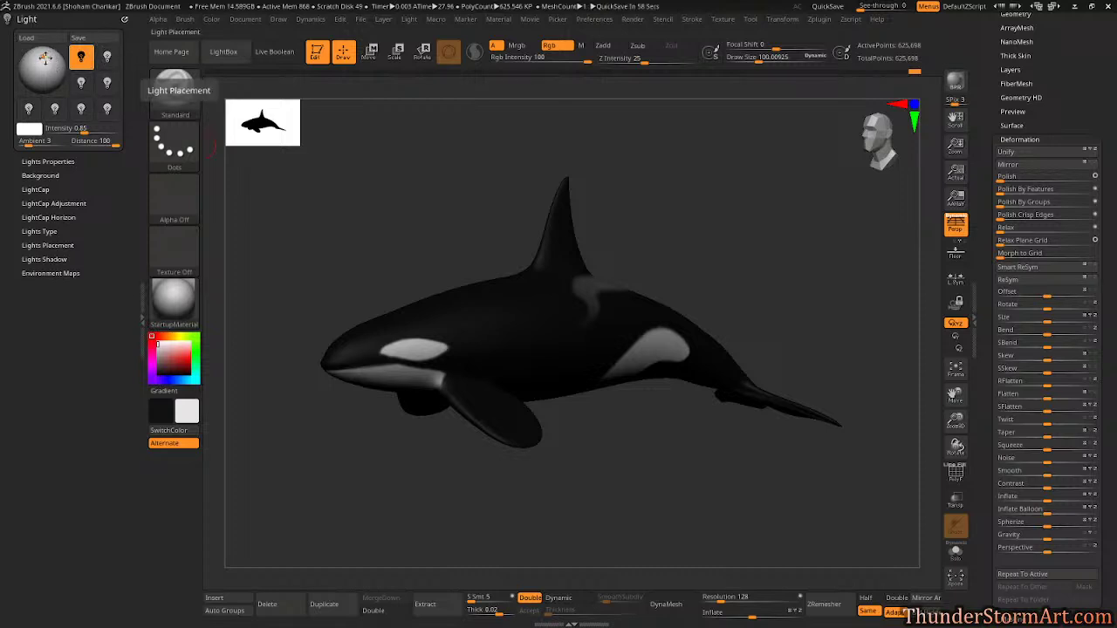
# Shift the main light slightly toward the orca's front, then switch on a second light and aim it from the tail side.
pyautogui.moveTo(42, 58); pyautogui.dragTo(37, 63)
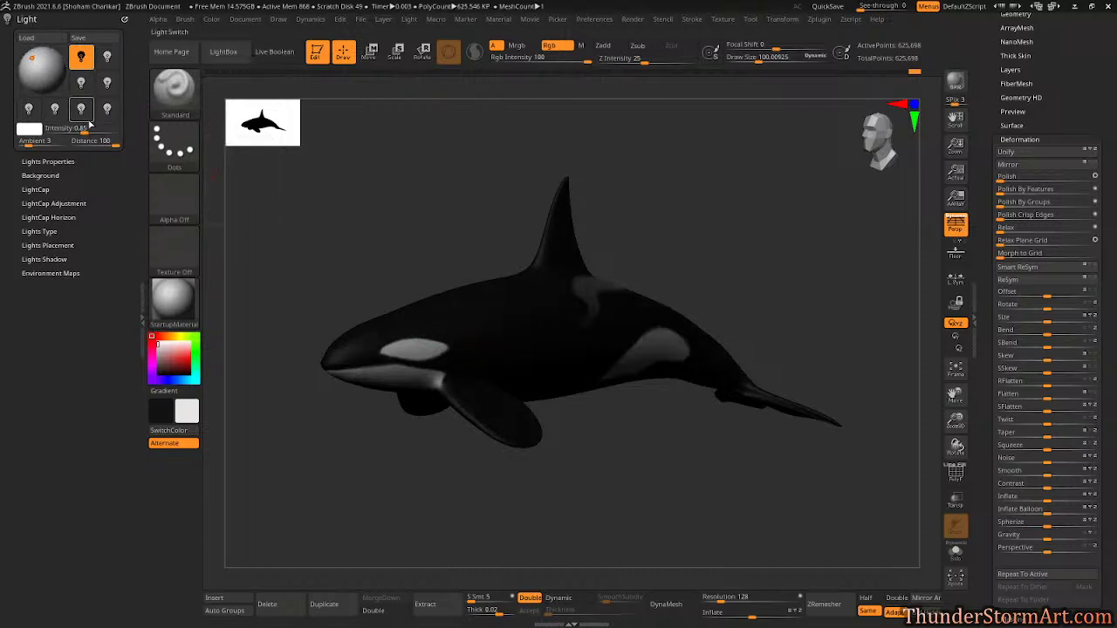
pyautogui.click(107, 58)
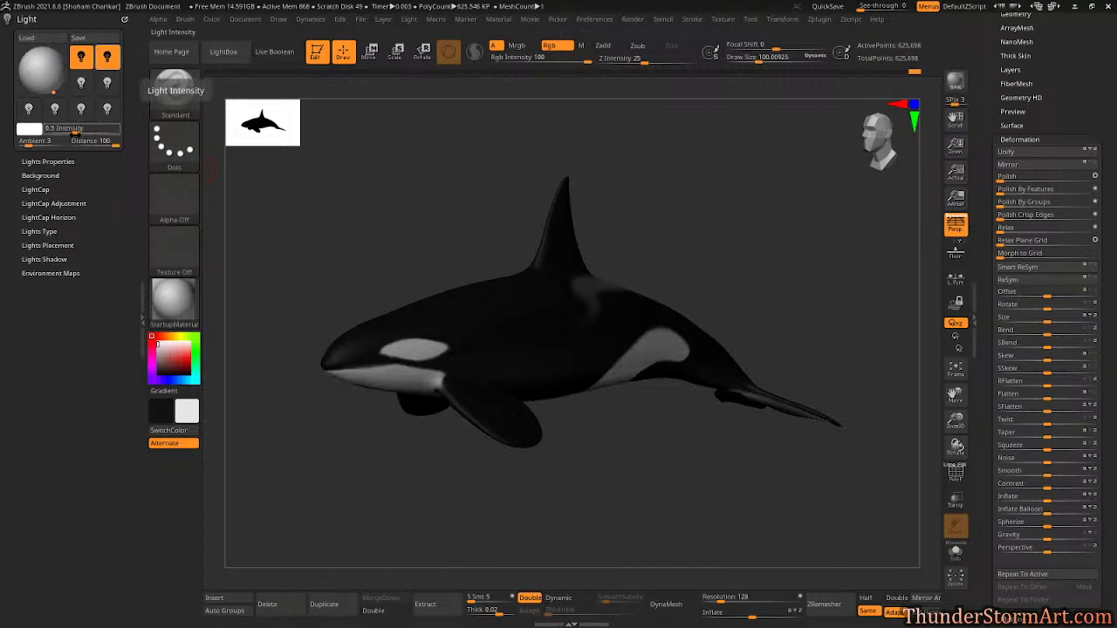
pyautogui.moveTo(53, 91); pyautogui.dragTo(56, 67)
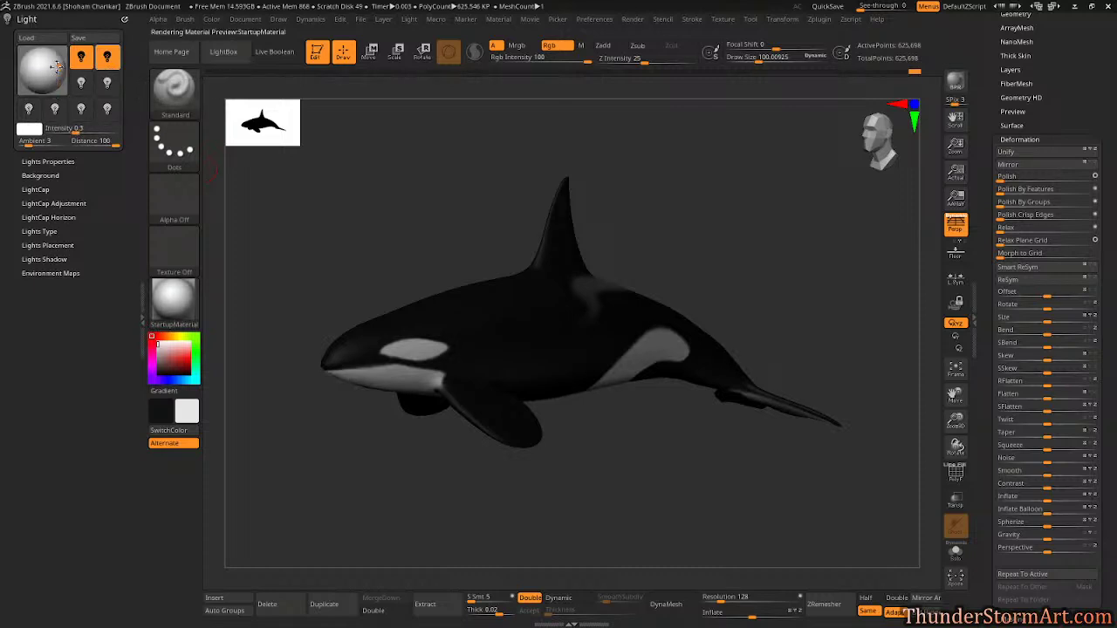
pyautogui.moveTo(619, 406); pyautogui.dragTo(717, 464)
pyautogui.click(53, 68)
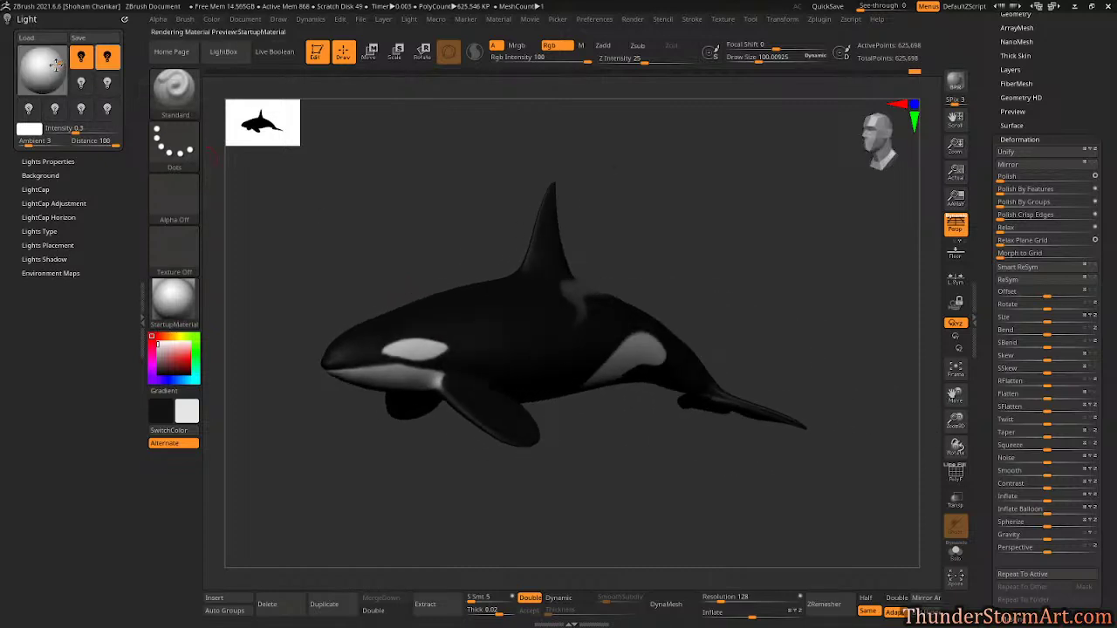
# Reposition the main light so it shines on the orca from the upper front.
pyautogui.click(44, 66)
pyautogui.click(30, 59)
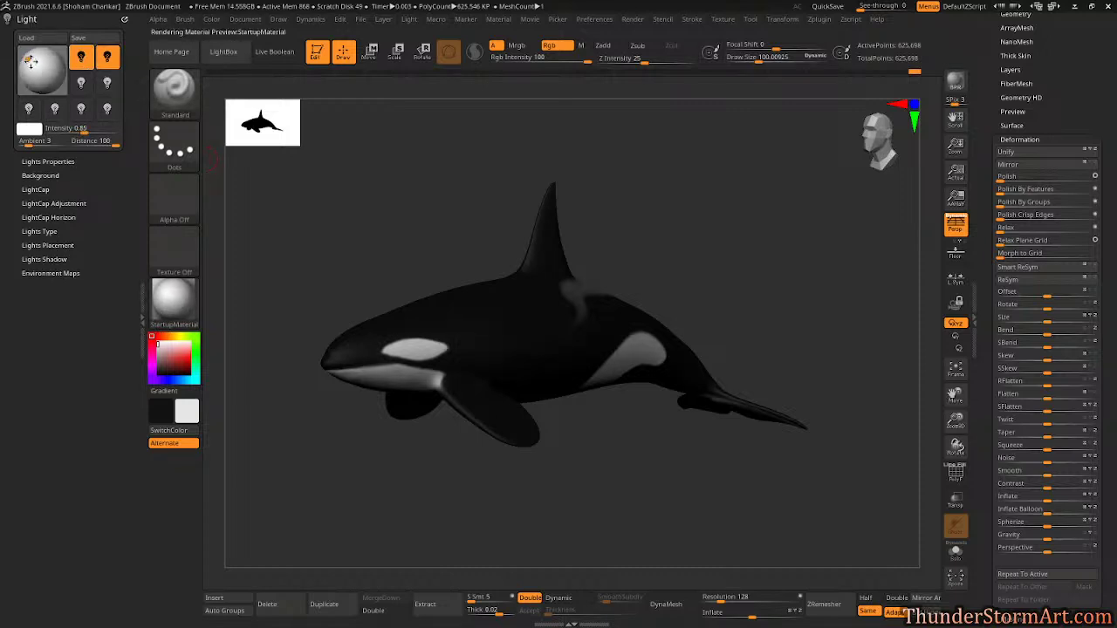
pyautogui.click(31, 60)
pyautogui.click(34, 59)
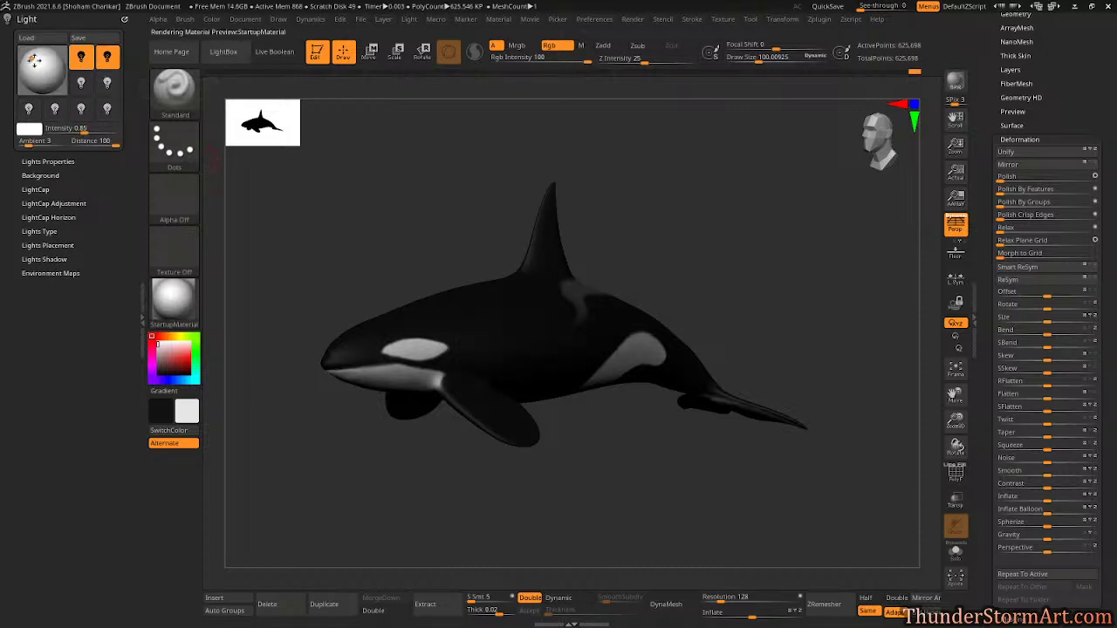
pyautogui.click(35, 59)
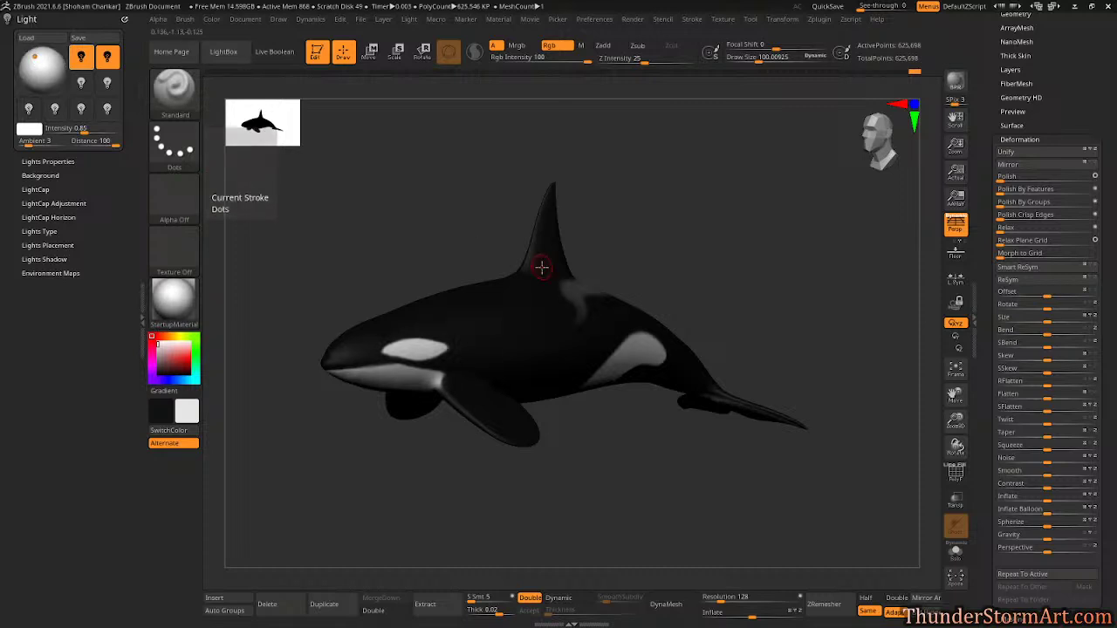
# Toggle the main and second lights to compare what each contributes to the orca's shading.
pyautogui.click(82, 61)
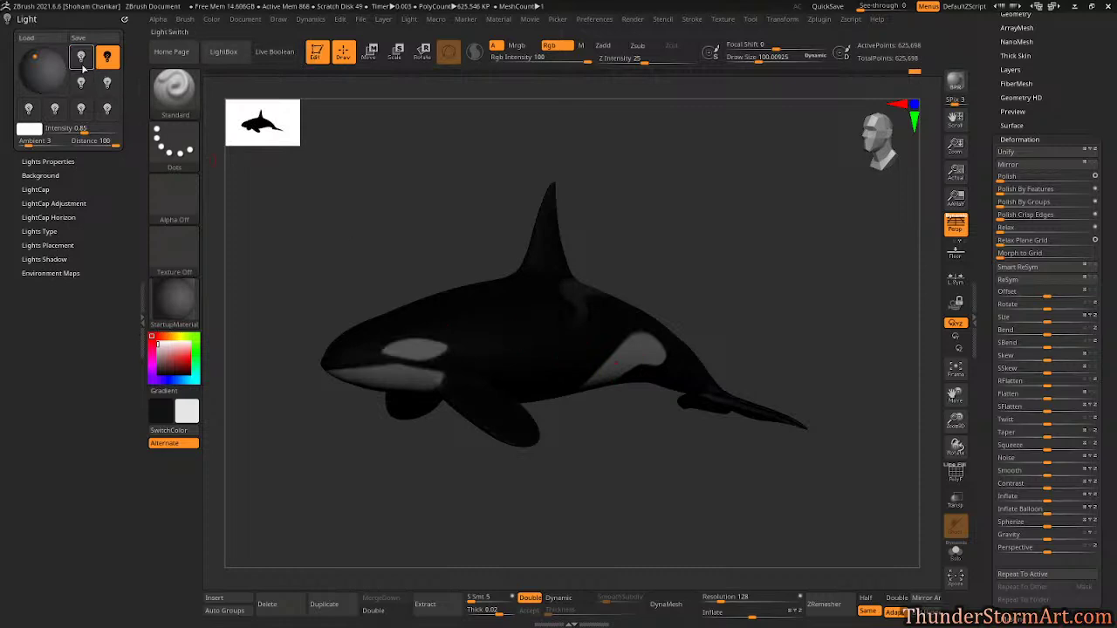
pyautogui.click(106, 63)
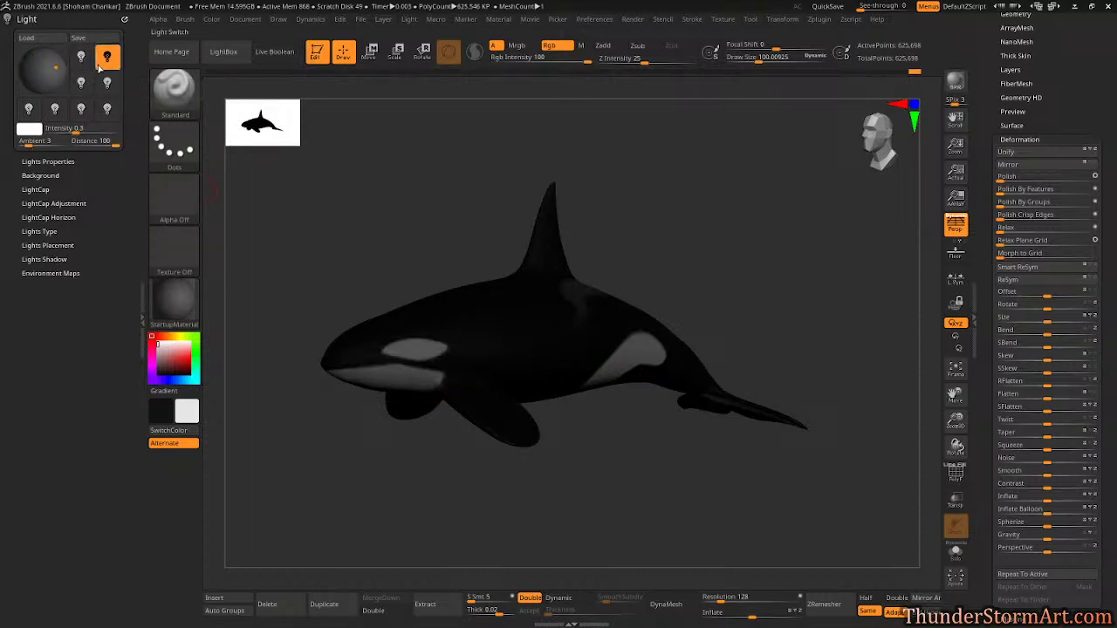
pyautogui.moveTo(720, 419); pyautogui.dragTo(673, 466)
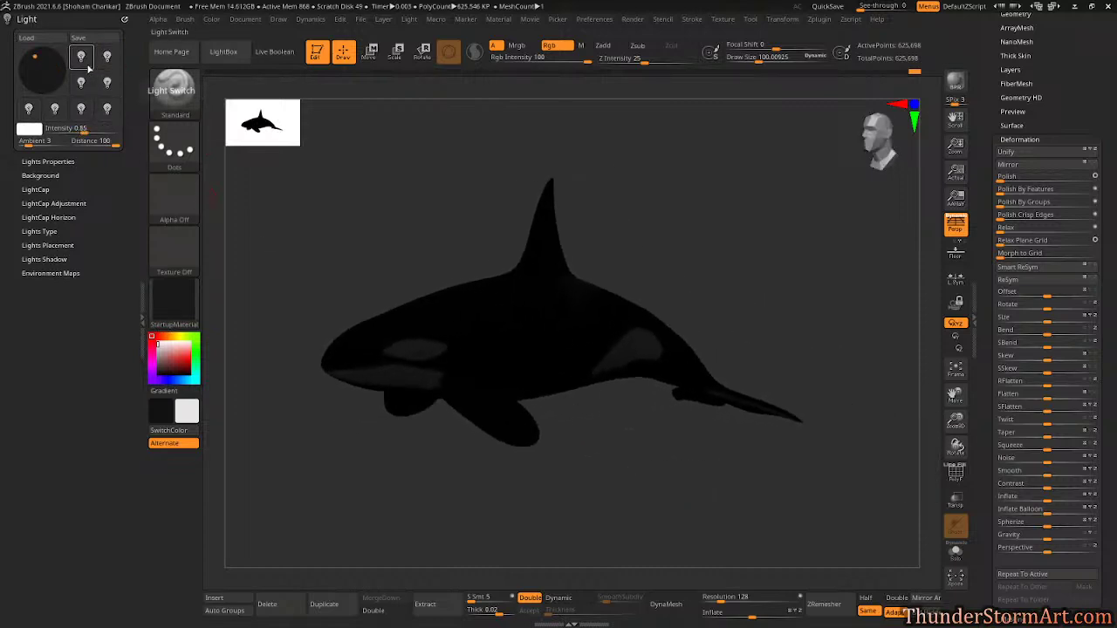
pyautogui.click(87, 64)
pyautogui.click(103, 64)
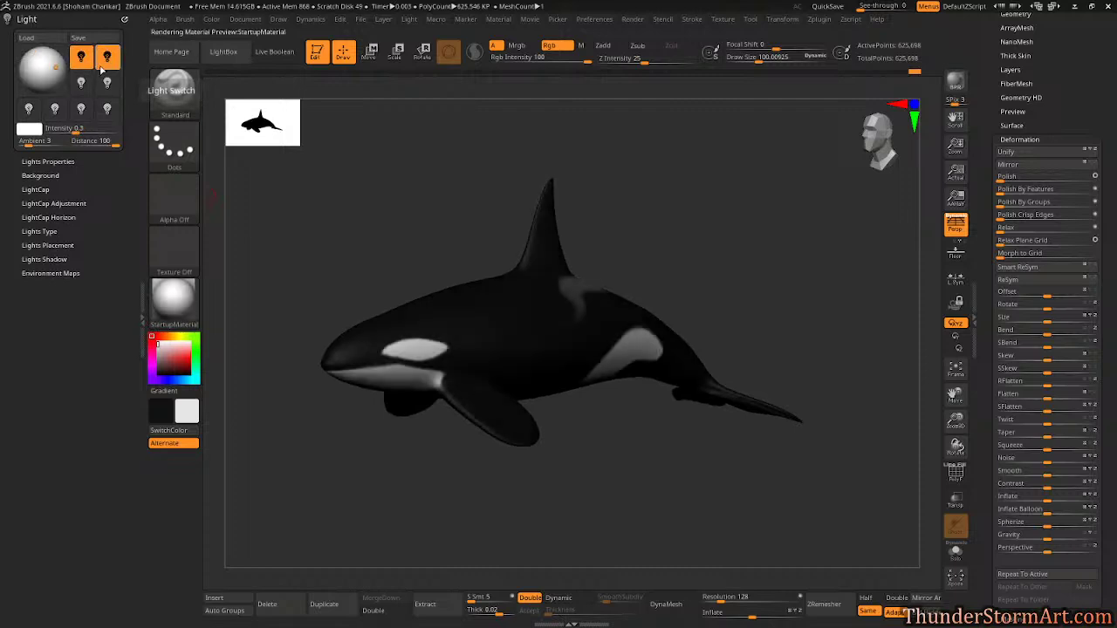
pyautogui.click(101, 67)
pyautogui.click(86, 66)
pyautogui.click(86, 65)
# Turn on a third light by itself as a non-radial Sun light with its intensity raised to 1.9753.
pyautogui.click(81, 84)
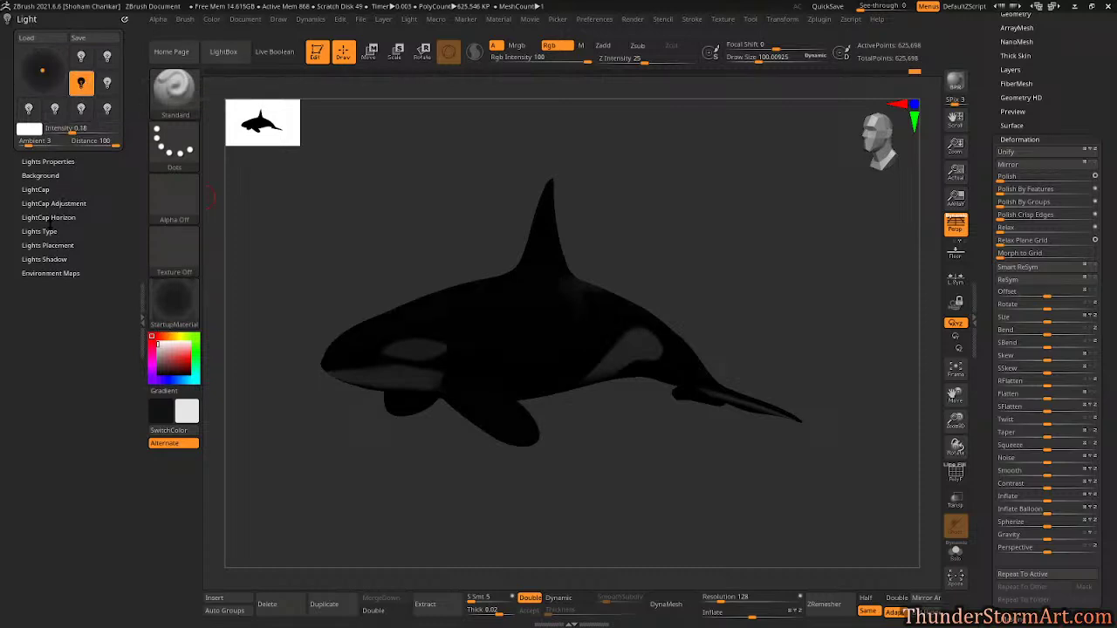
pyautogui.click(40, 231)
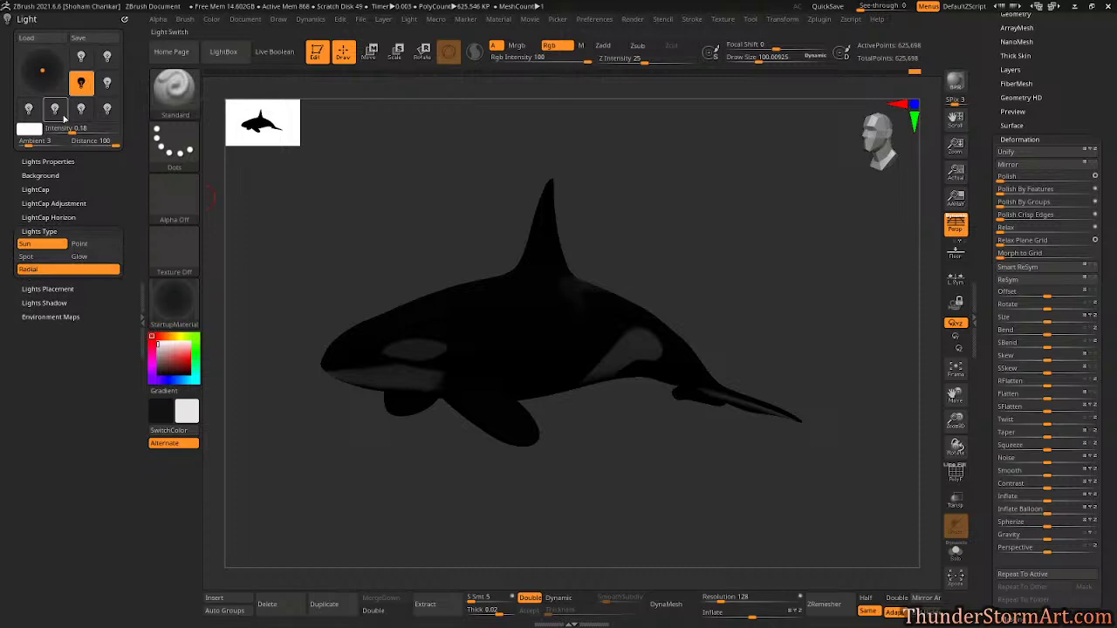
pyautogui.click(52, 269)
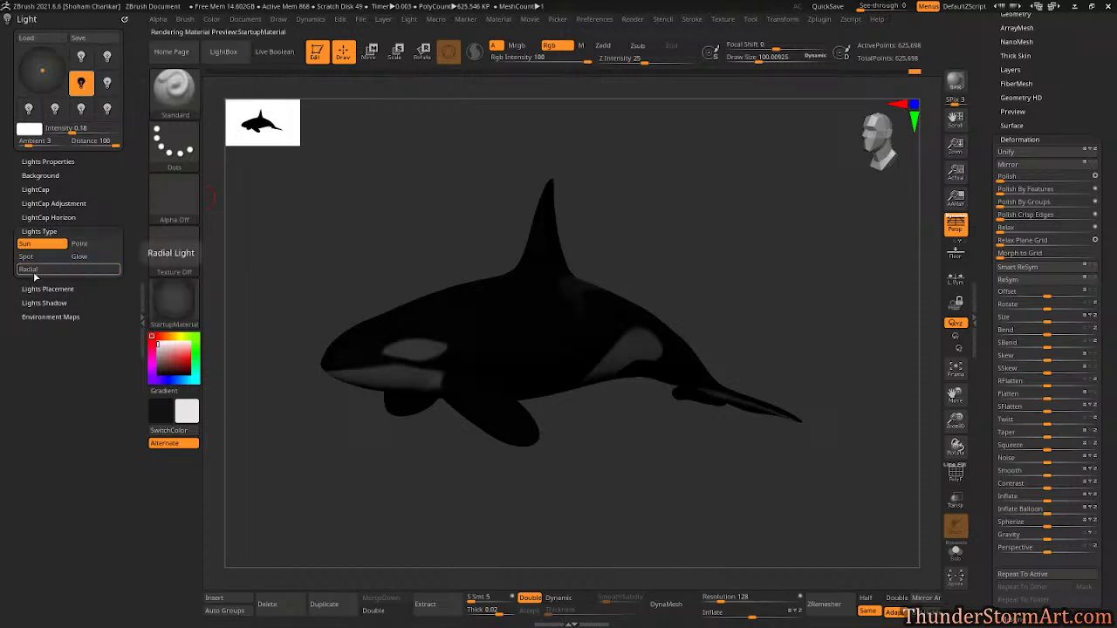
pyautogui.click(51, 69)
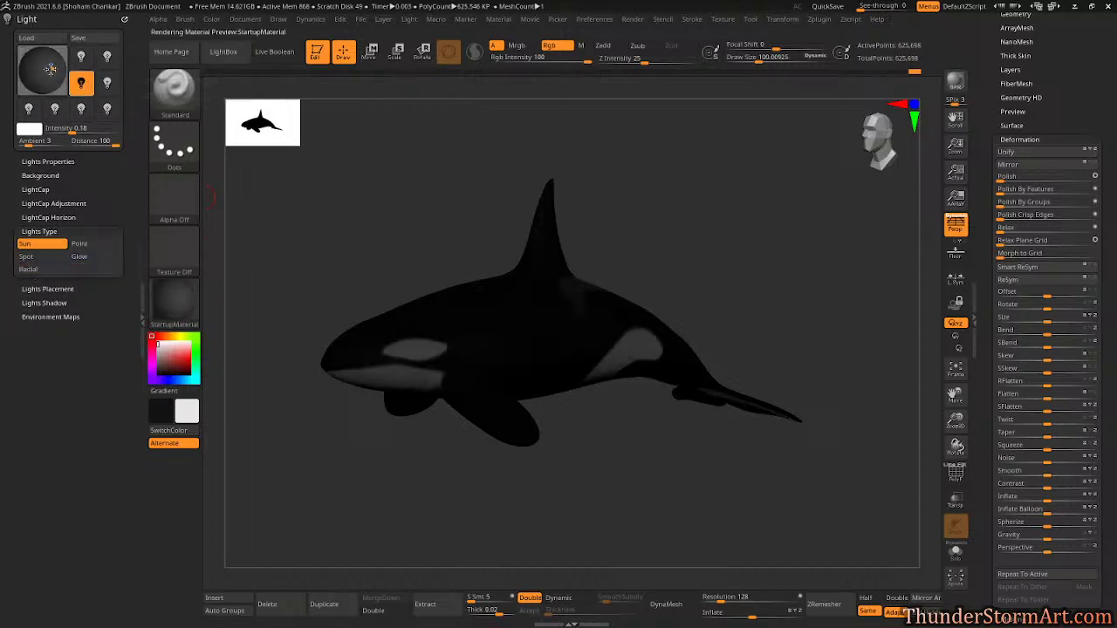
pyautogui.moveTo(74, 131); pyautogui.dragTo(94, 133)
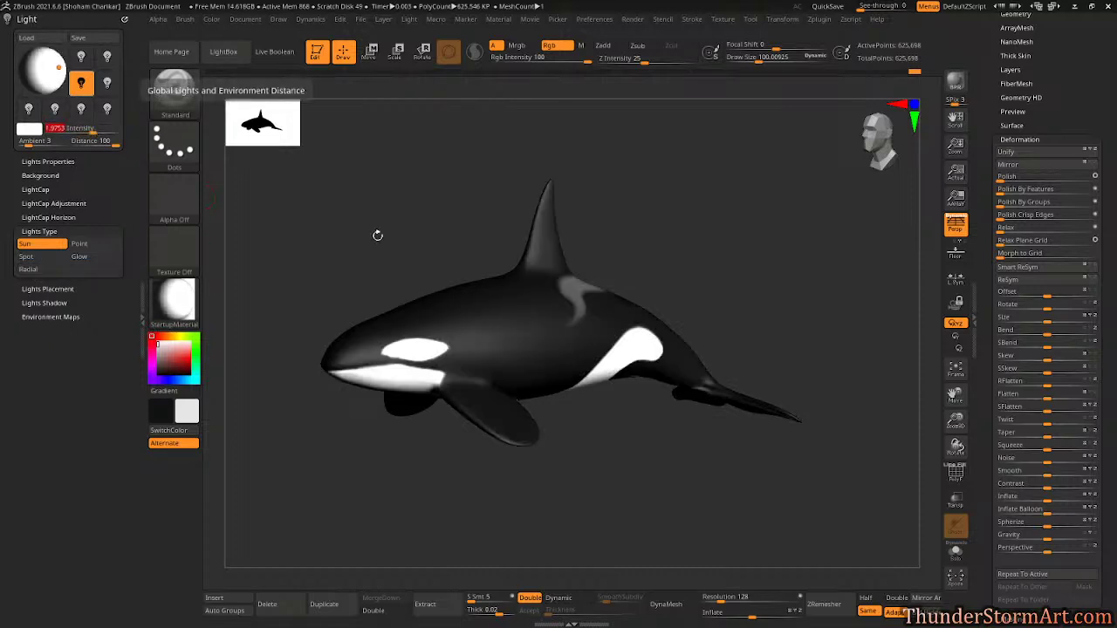
# Send the third light behind the orca as a rim light from the upper tail side and set its intensity to 3.82303.
pyautogui.click(56, 68)
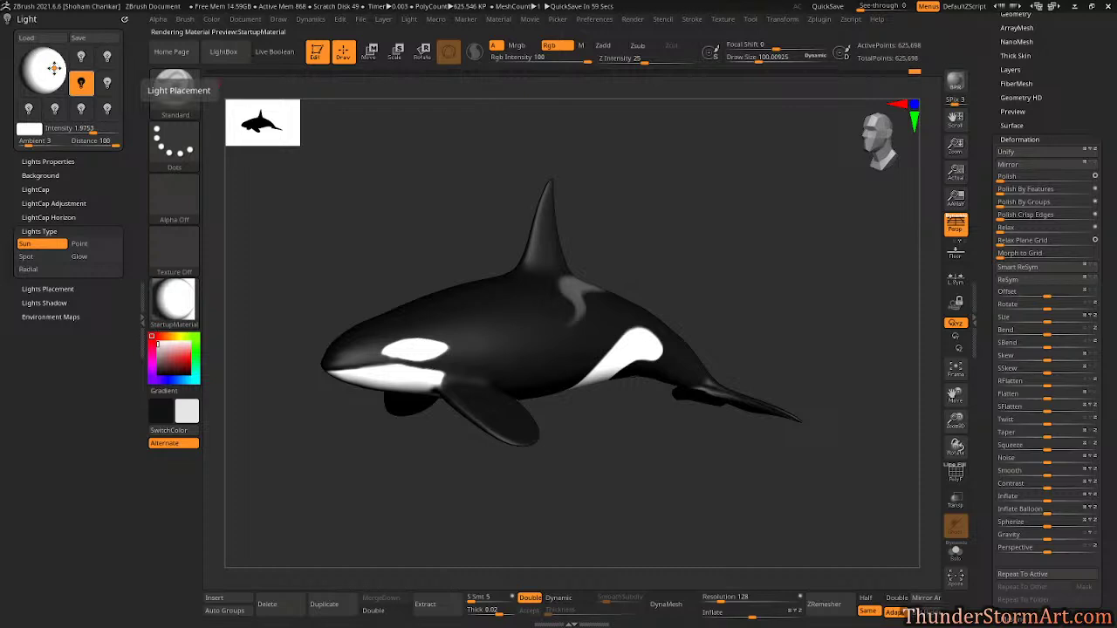
pyautogui.click(54, 68)
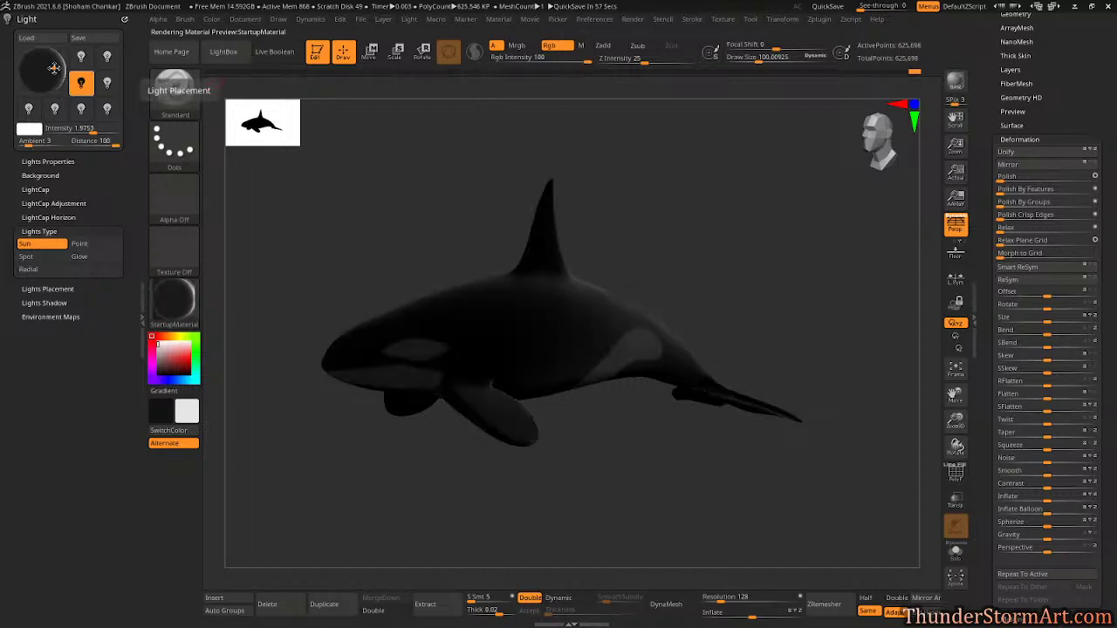
pyautogui.moveTo(613, 448); pyautogui.dragTo(590, 423)
pyautogui.moveTo(590, 423); pyautogui.dragTo(553, 398, button='right')
pyautogui.click(51, 62)
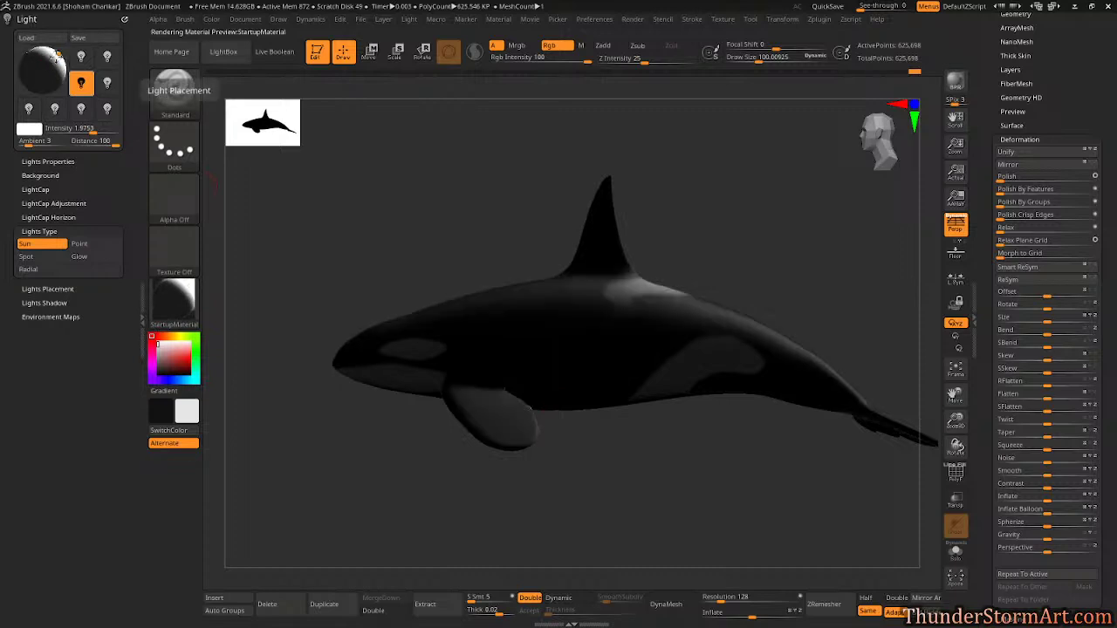
pyautogui.click(57, 58)
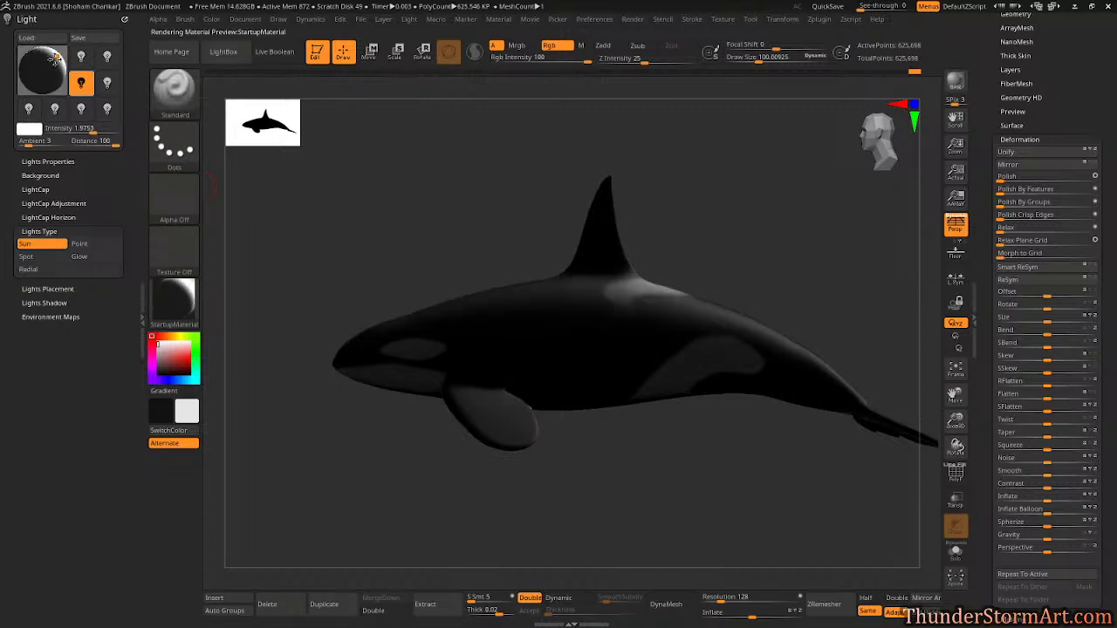
pyautogui.click(100, 131)
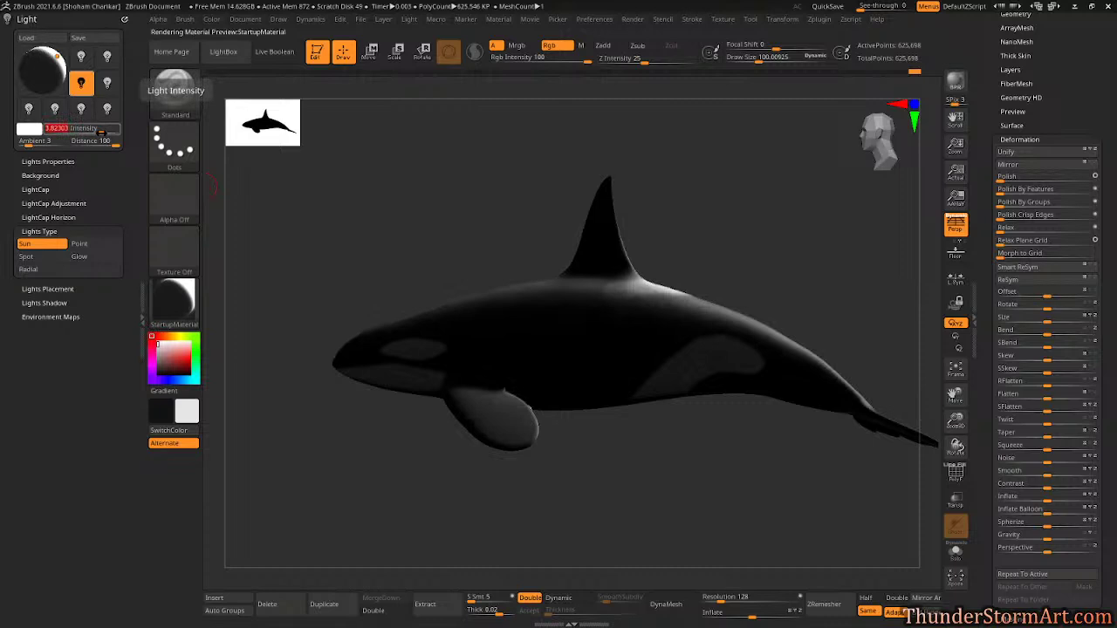
# Move the rear rim light slightly inward and down to reduce its spill over the orca's back and side patch.
pyautogui.moveTo(587, 465); pyautogui.dragTo(657, 449)
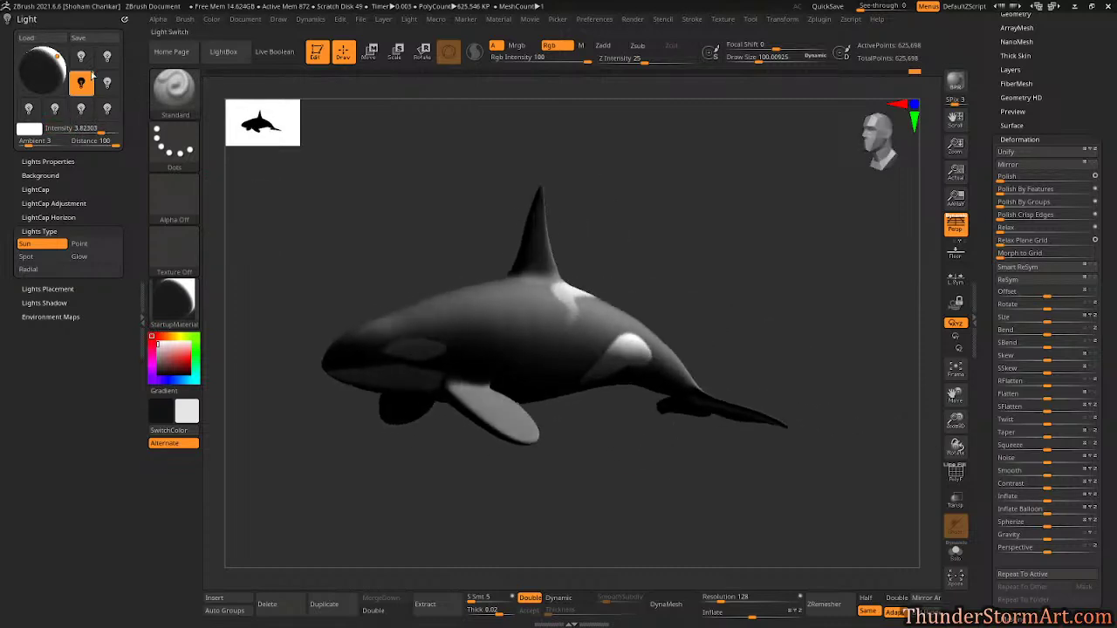
pyautogui.click(52, 59)
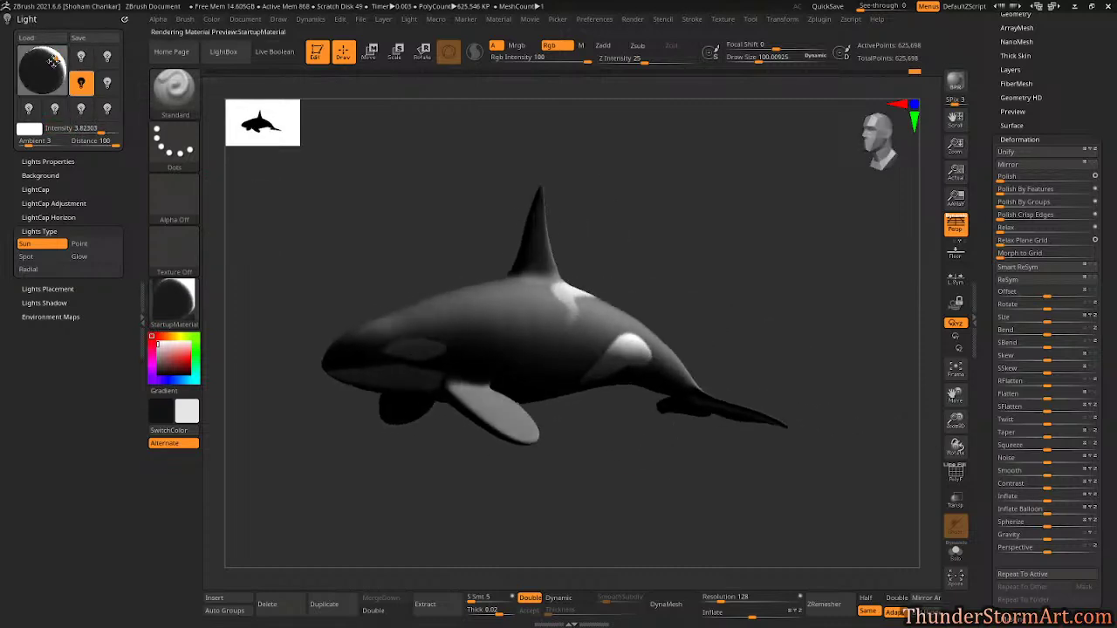
pyautogui.click(51, 62)
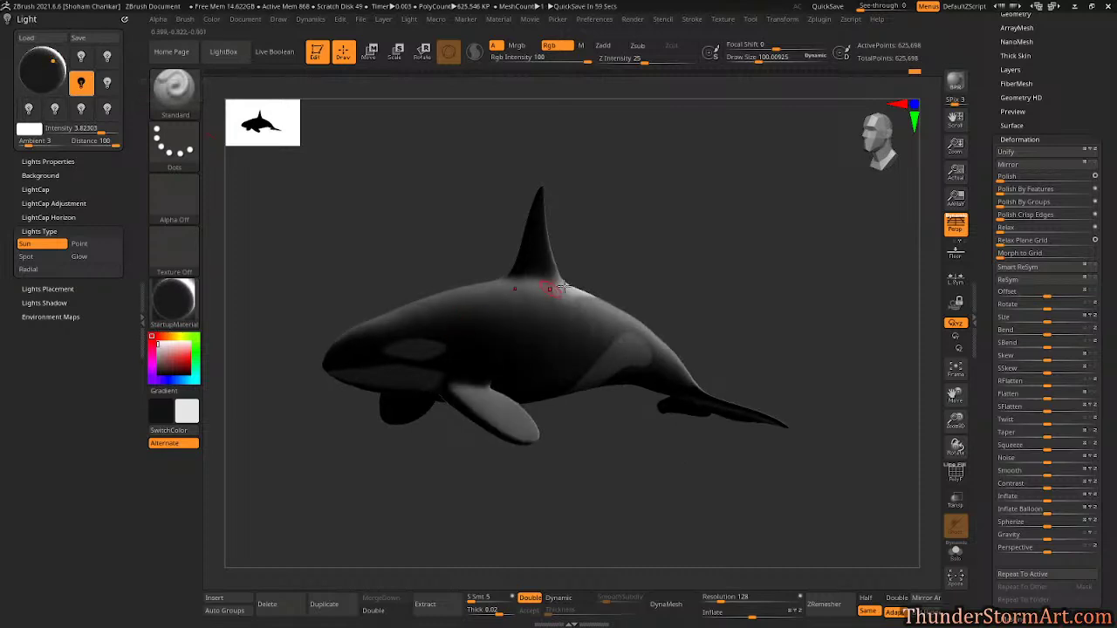
pyautogui.moveTo(751, 482); pyautogui.dragTo(698, 485)
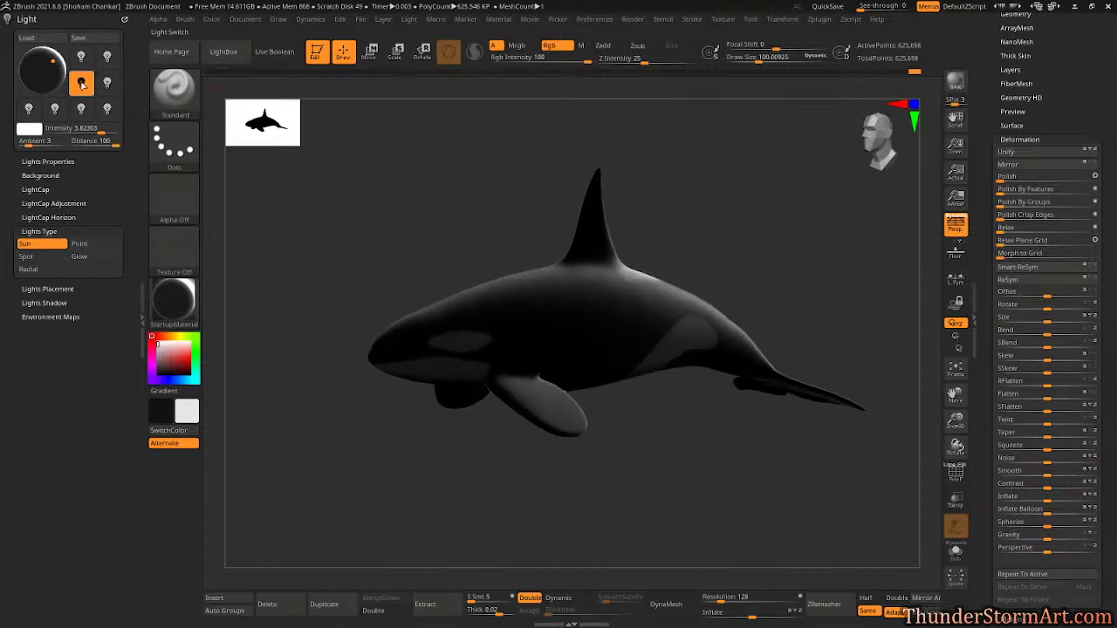
# Toggle the three lights separately to examine the effect of each one on the orca.
pyautogui.click(81, 82)
pyautogui.click(82, 58)
pyautogui.click(86, 66)
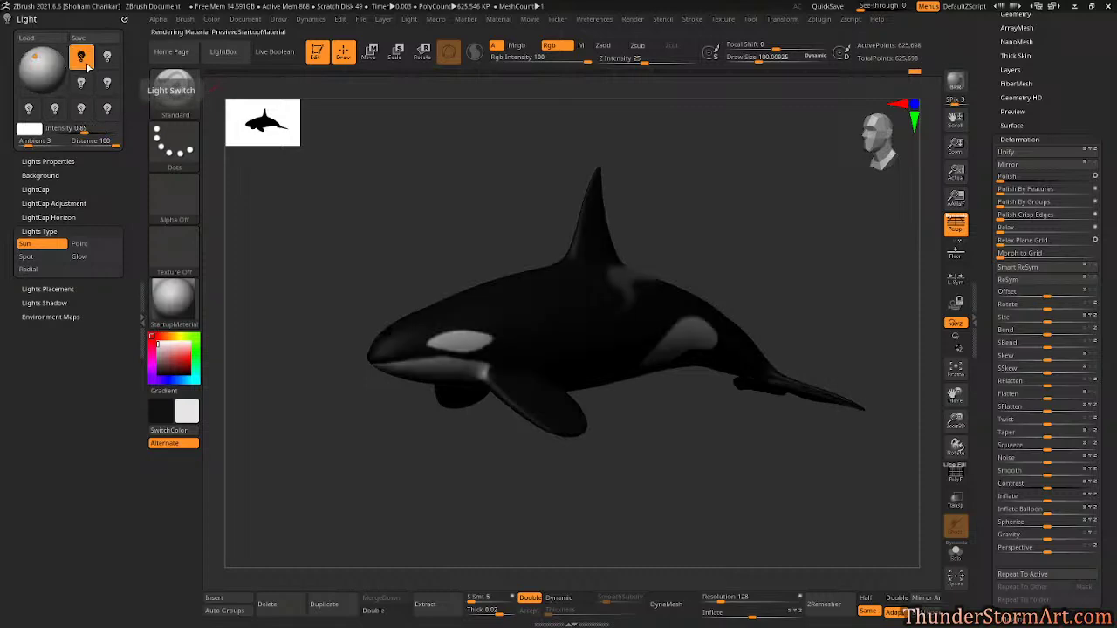
pyautogui.click(87, 67)
pyautogui.click(106, 64)
pyautogui.click(108, 64)
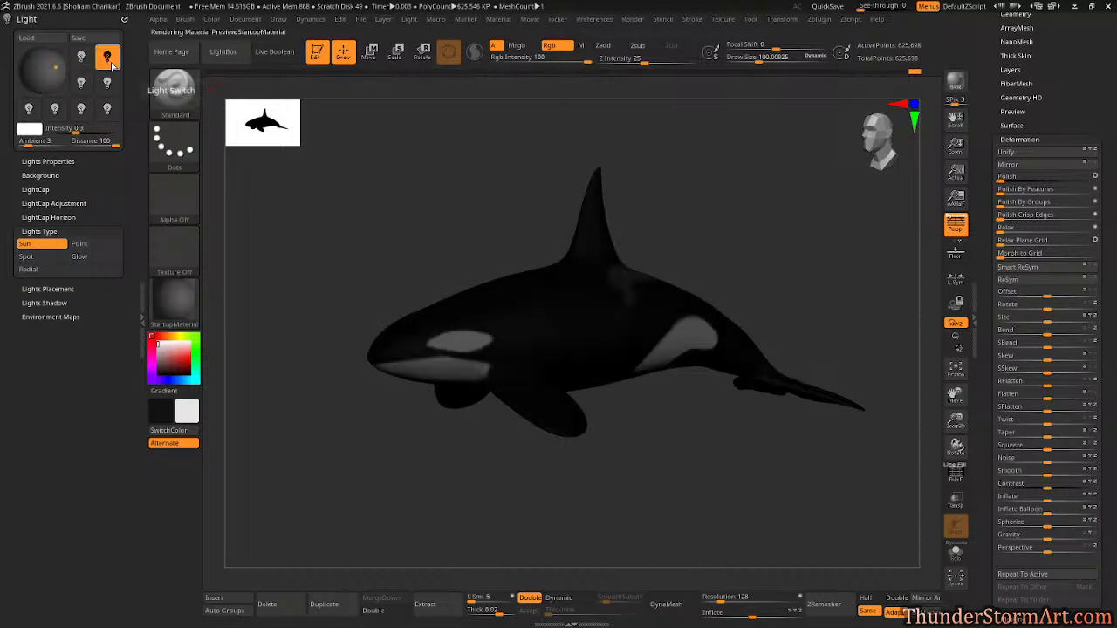
pyautogui.click(111, 65)
pyautogui.click(112, 66)
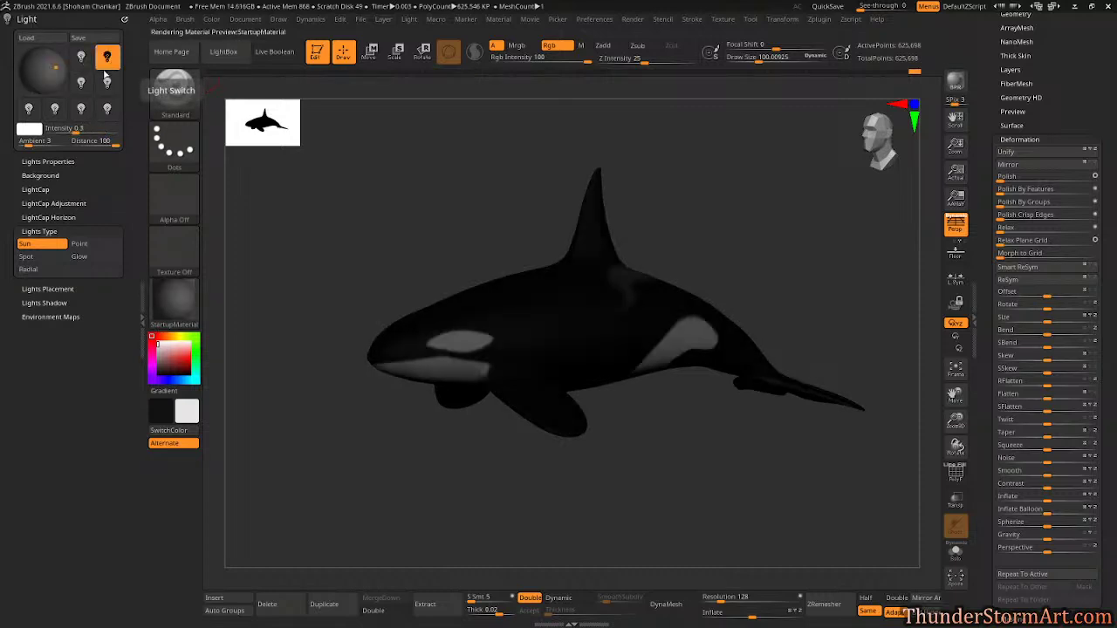
pyautogui.click(113, 66)
# Switch on all three lights together and shift the rear rim light closer to the centre.
pyautogui.click(81, 84)
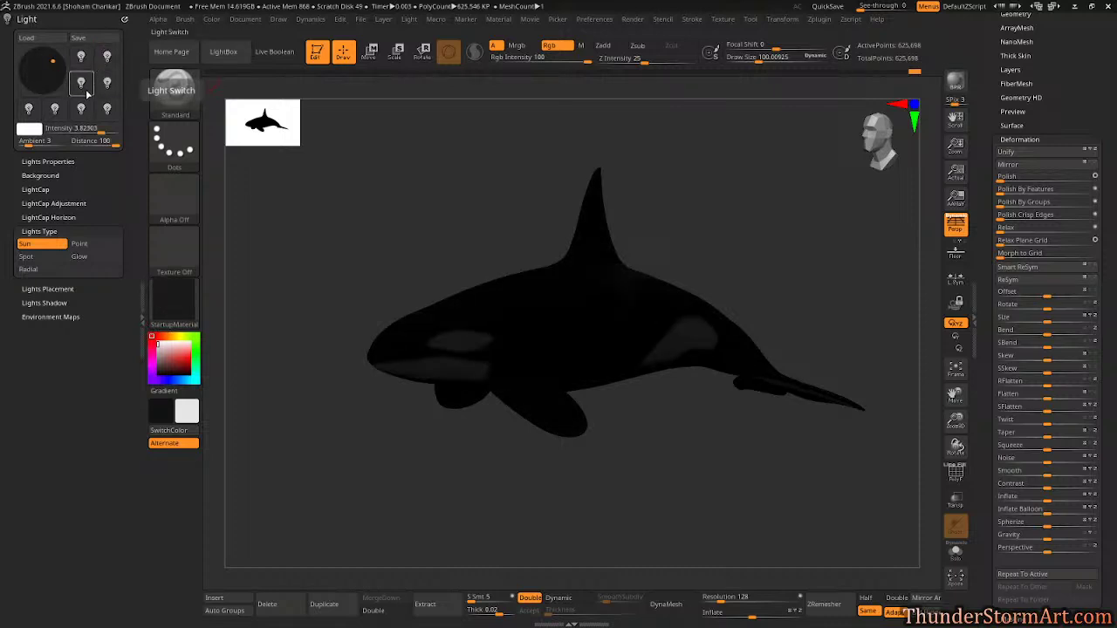
pyautogui.click(108, 58)
pyautogui.click(81, 57)
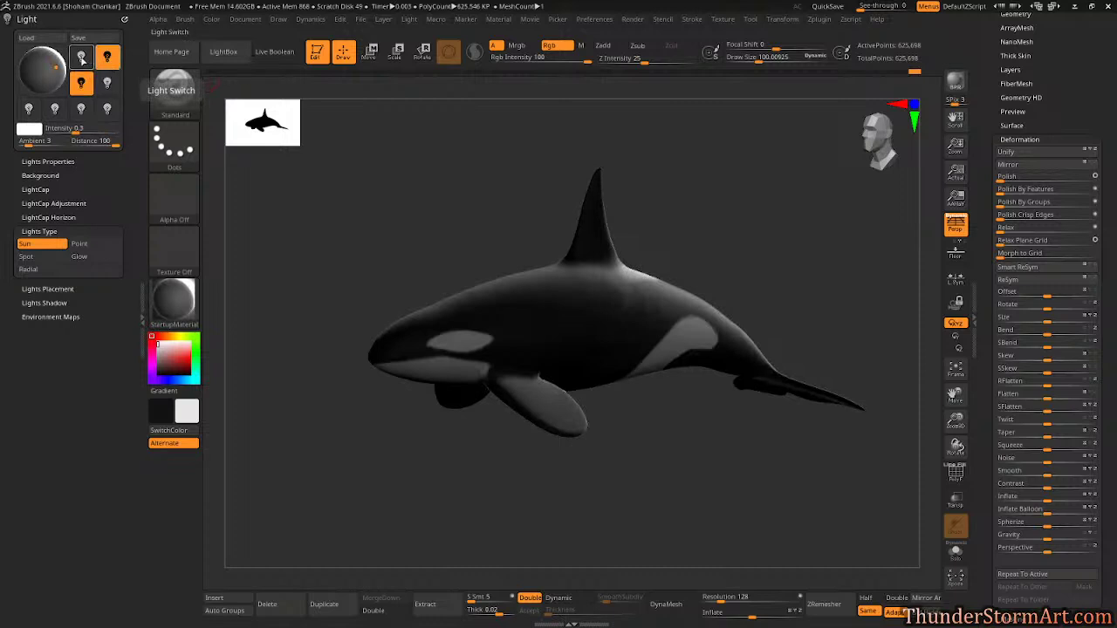
pyautogui.moveTo(656, 252); pyautogui.dragTo(636, 314)
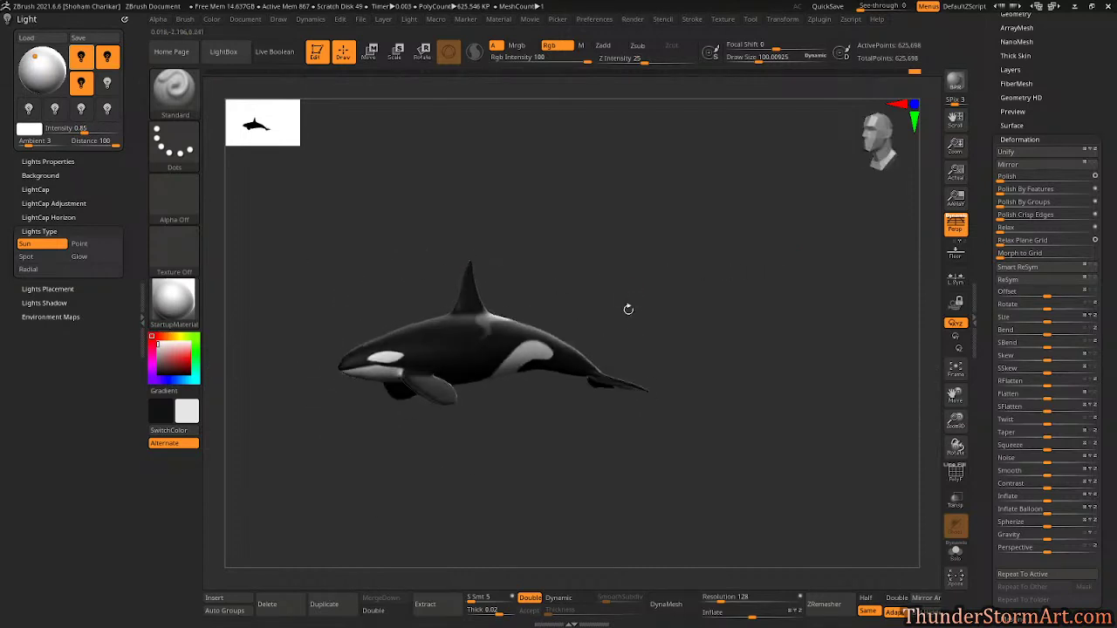
pyautogui.click(50, 63)
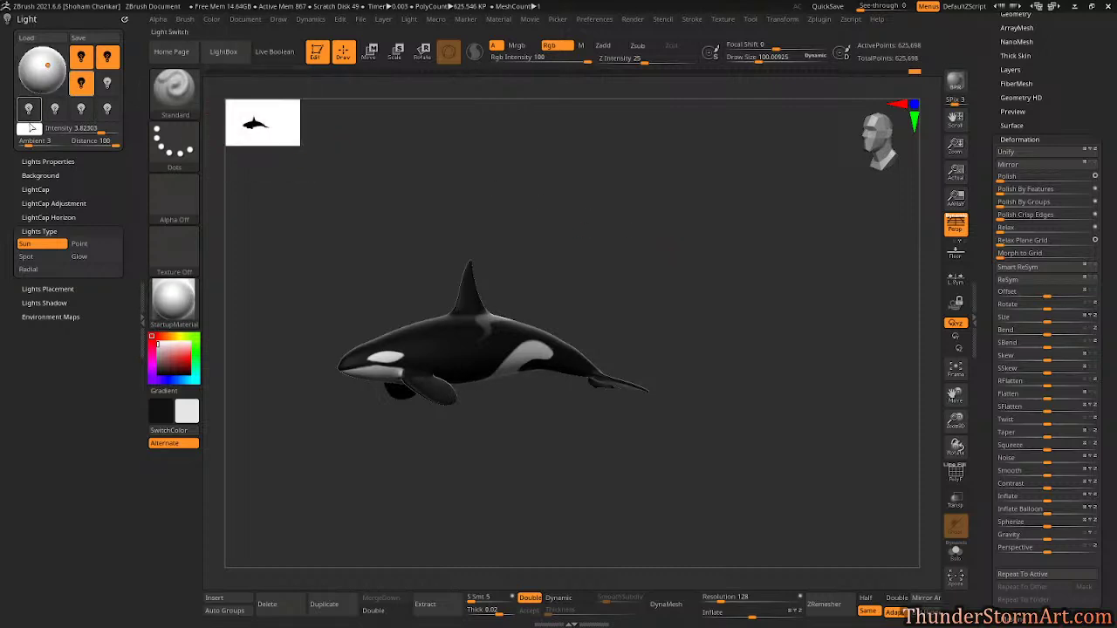
# Compare the lit orca from the side with perspective off and on.
pyautogui.moveTo(678, 279); pyautogui.dragTo(619, 382)
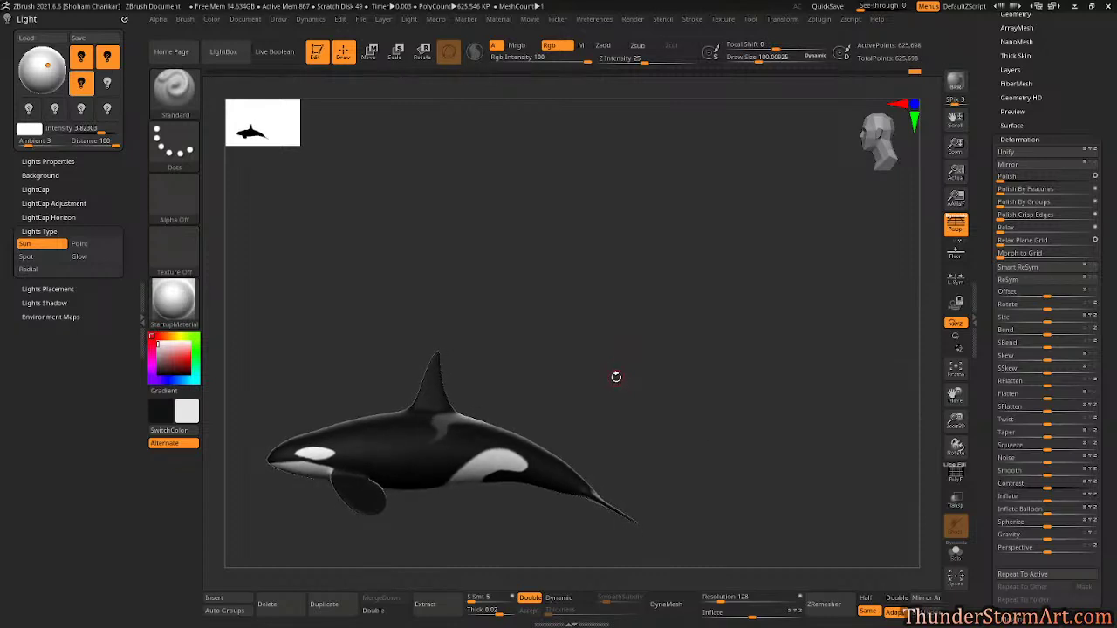
pyautogui.click(956, 225)
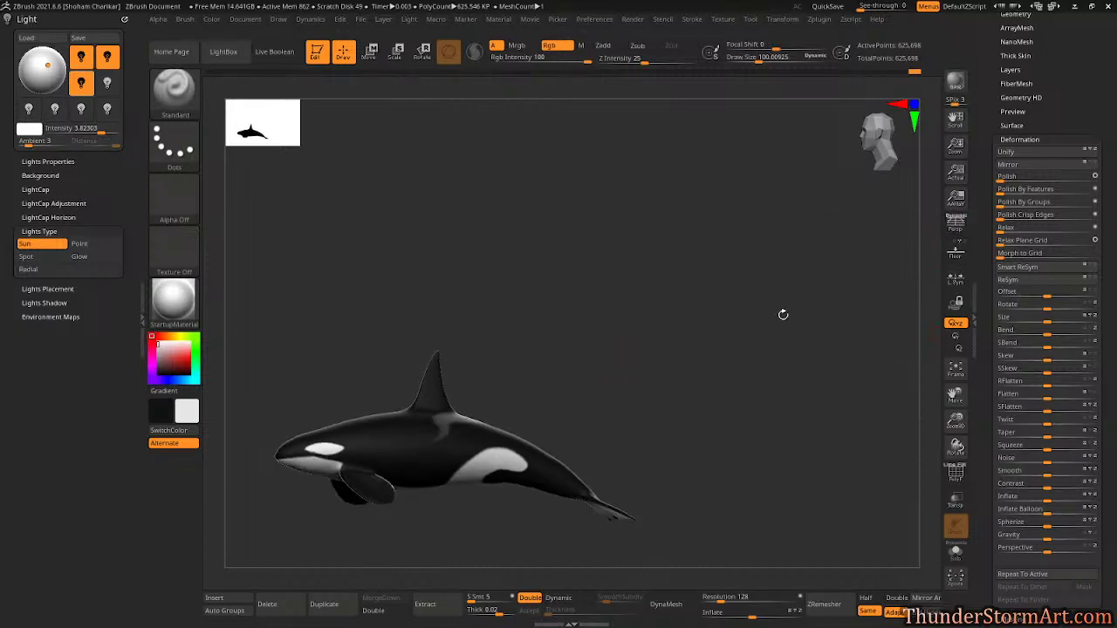
pyautogui.click(957, 225)
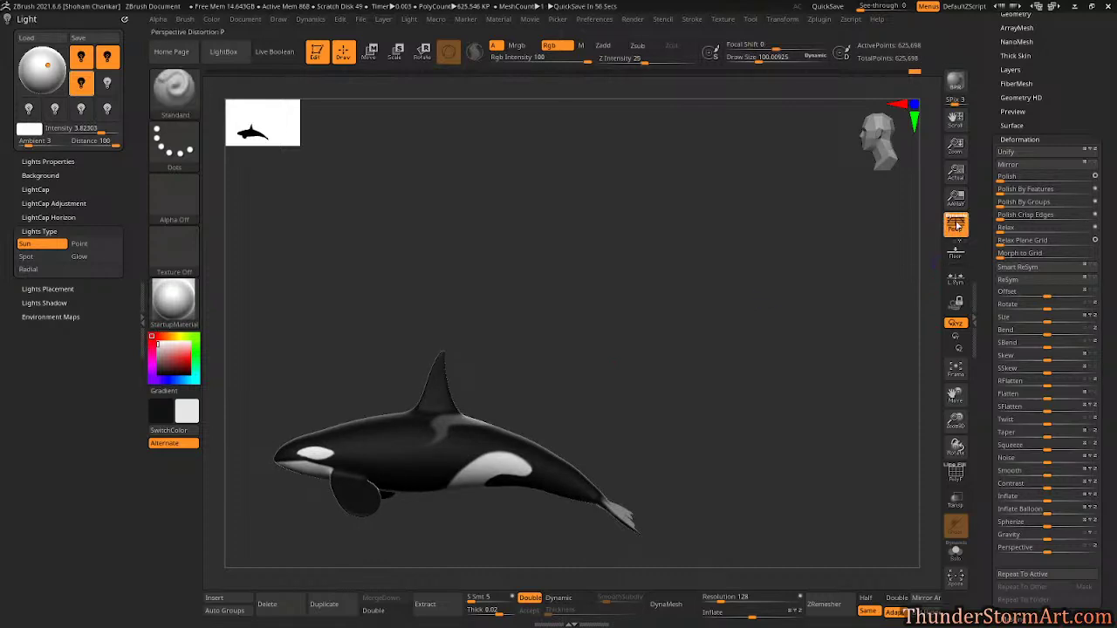
# Turn perspective off and stamp canvas snapshots of the orca in side view and in top view, placed apart from each other.
pyautogui.click(957, 225)
pyautogui.moveTo(672, 329); pyautogui.dragTo(648, 350)
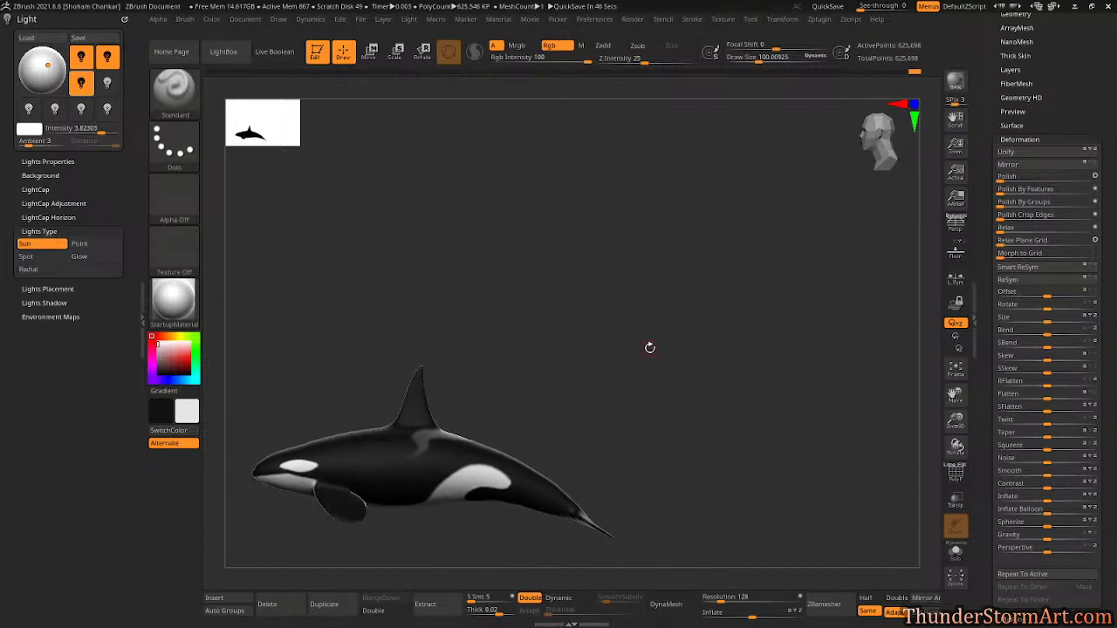
pyautogui.hotkey('shift', 's')
pyautogui.keyDown('alt'); pyautogui.moveTo(527, 382); pyautogui.dragTo(790, 440); pyautogui.keyUp('alt')
pyautogui.moveTo(754, 361); pyautogui.dragTo(740, 311)
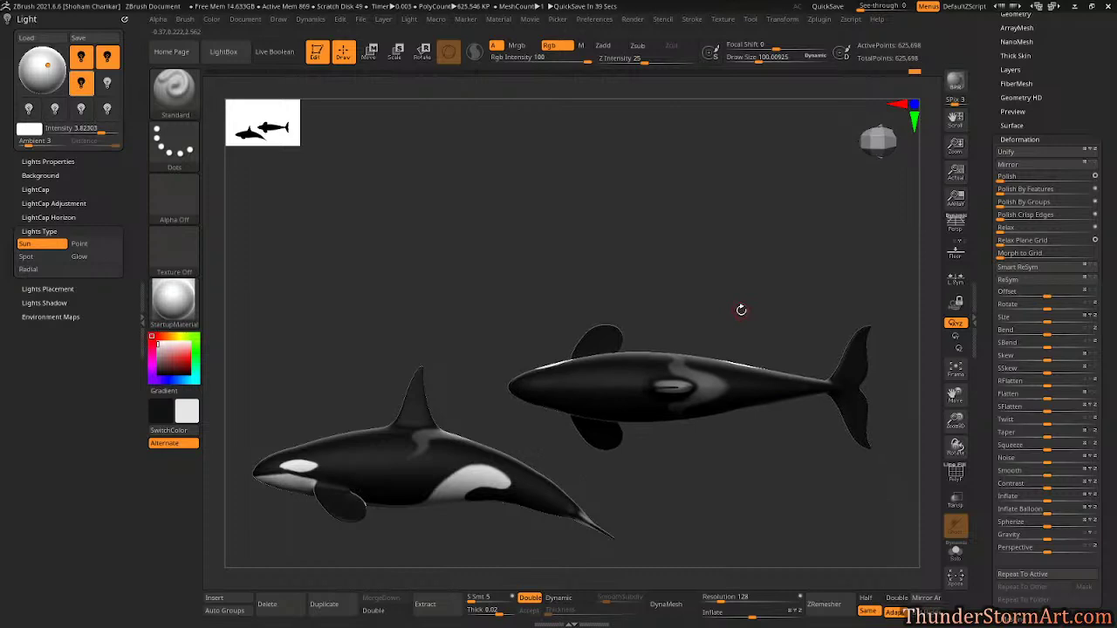
pyautogui.hotkey('shift', 's')
# Stamp a front-view snapshot beside the others, and place the live orca in a larger three-quarter view with perspective on.
pyautogui.moveTo(701, 298); pyautogui.dragTo(884, 83)
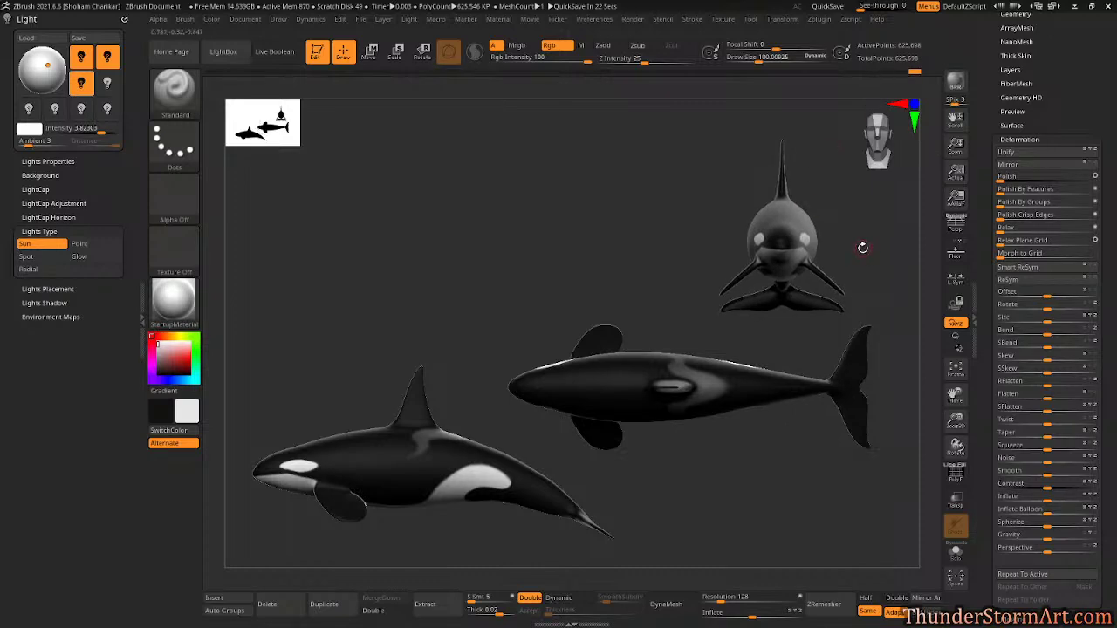
pyautogui.keyDown('ctrl'); pyautogui.moveTo(871, 242); pyautogui.dragTo(679, 226); pyautogui.keyUp('ctrl')
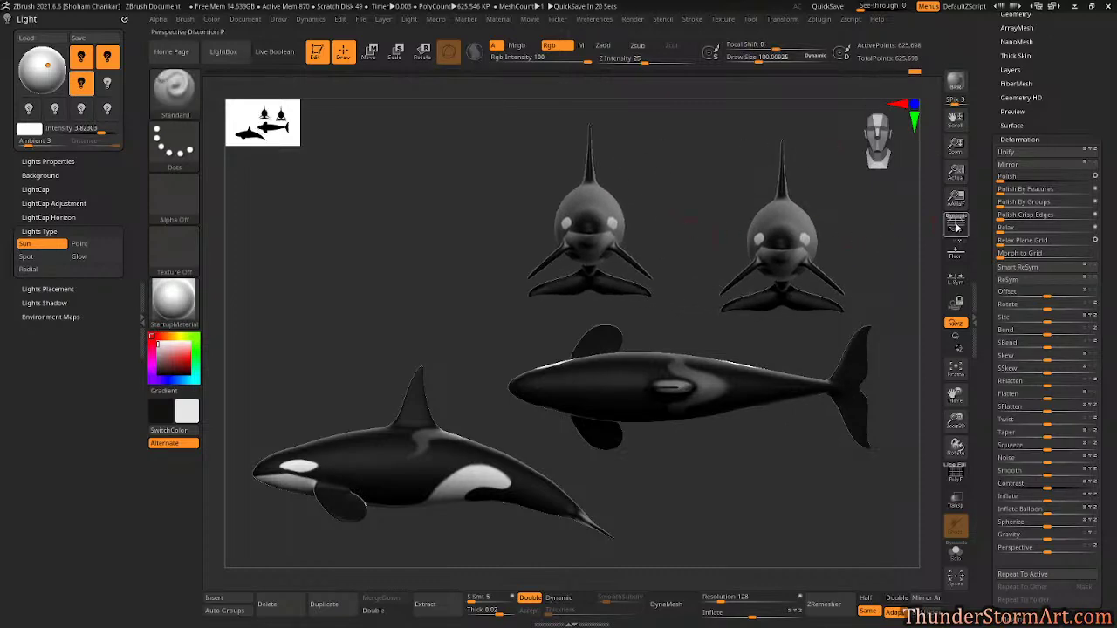
pyautogui.click(955, 226)
pyautogui.moveTo(716, 187); pyautogui.dragTo(256, 386)
pyautogui.moveTo(564, 433); pyautogui.dragTo(703, 490)
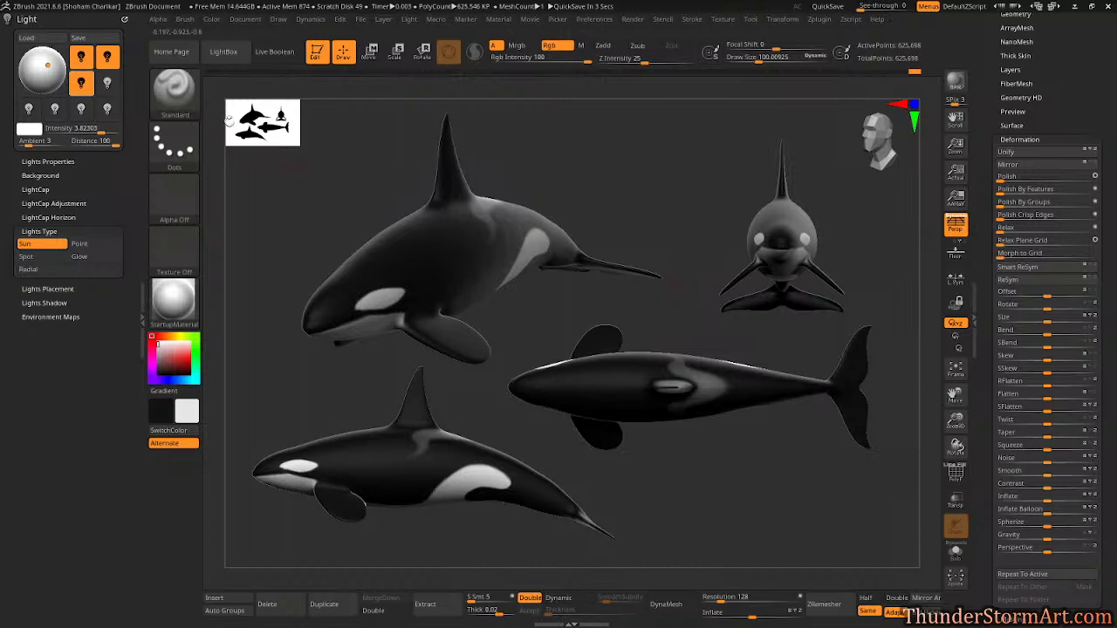
# Choose a muted blue (R 78, G 102, B 147) and sample it as the document background colour.
pyautogui.click(246, 19)
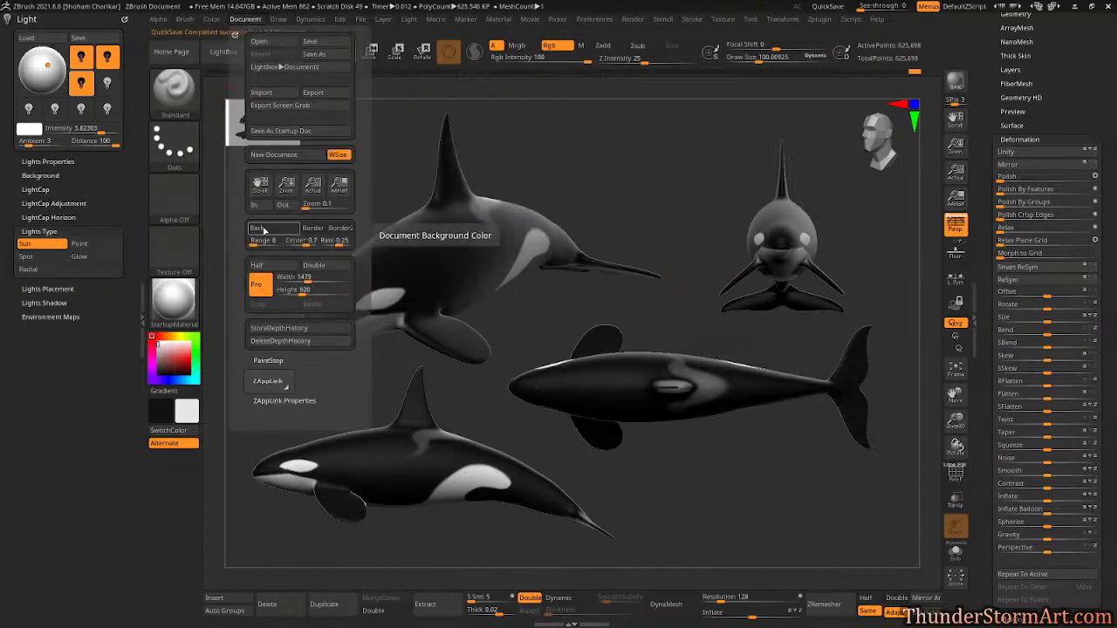
pyautogui.moveTo(261, 230); pyautogui.dragTo(340, 275)
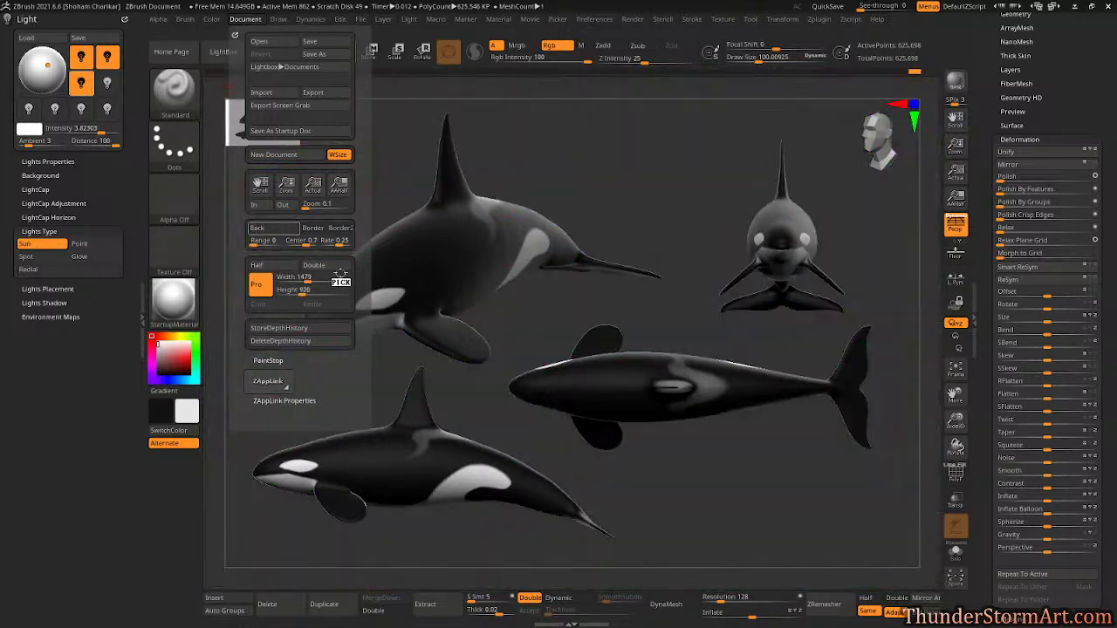
pyautogui.moveTo(168, 381)
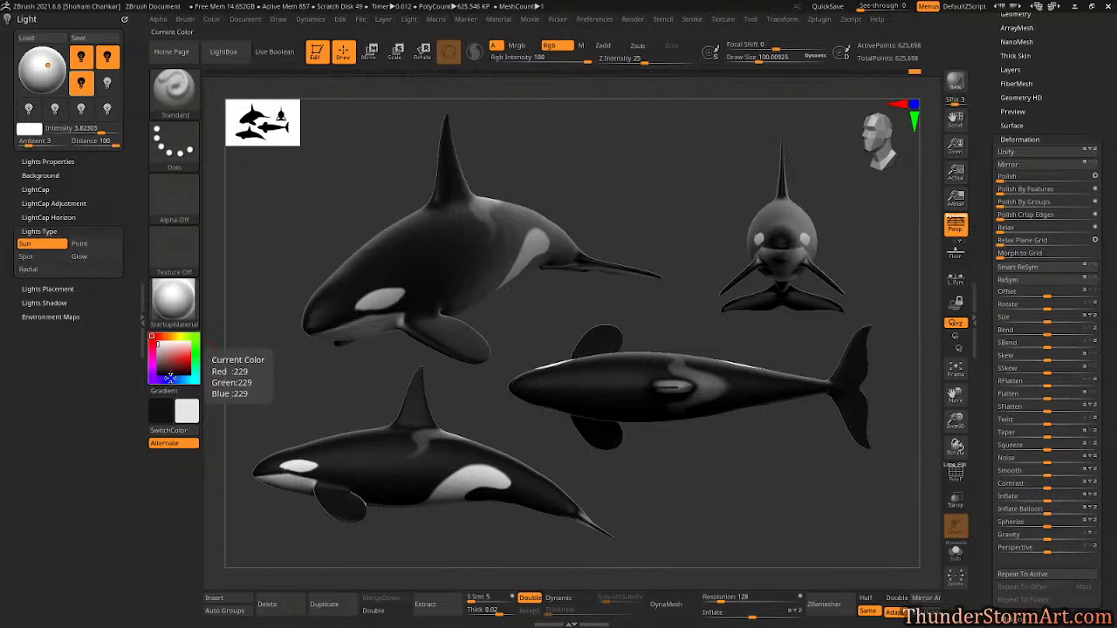
pyautogui.click(171, 381)
pyautogui.moveTo(170, 382); pyautogui.dragTo(177, 382)
pyautogui.click(171, 356)
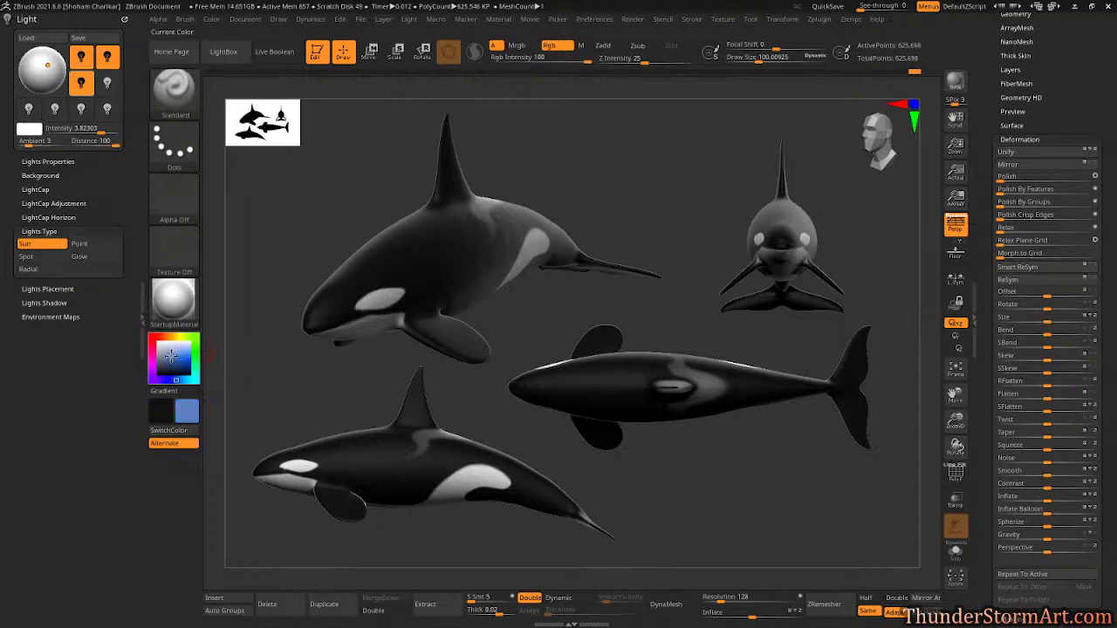
pyautogui.click(169, 357)
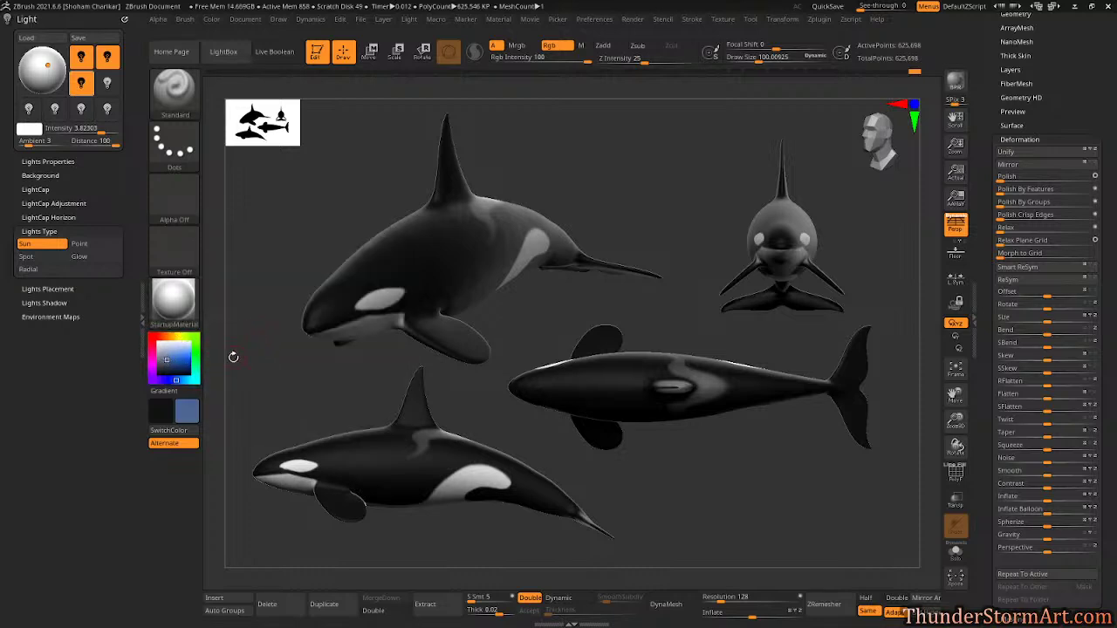
pyautogui.click(212, 20)
pyautogui.click(212, 20)
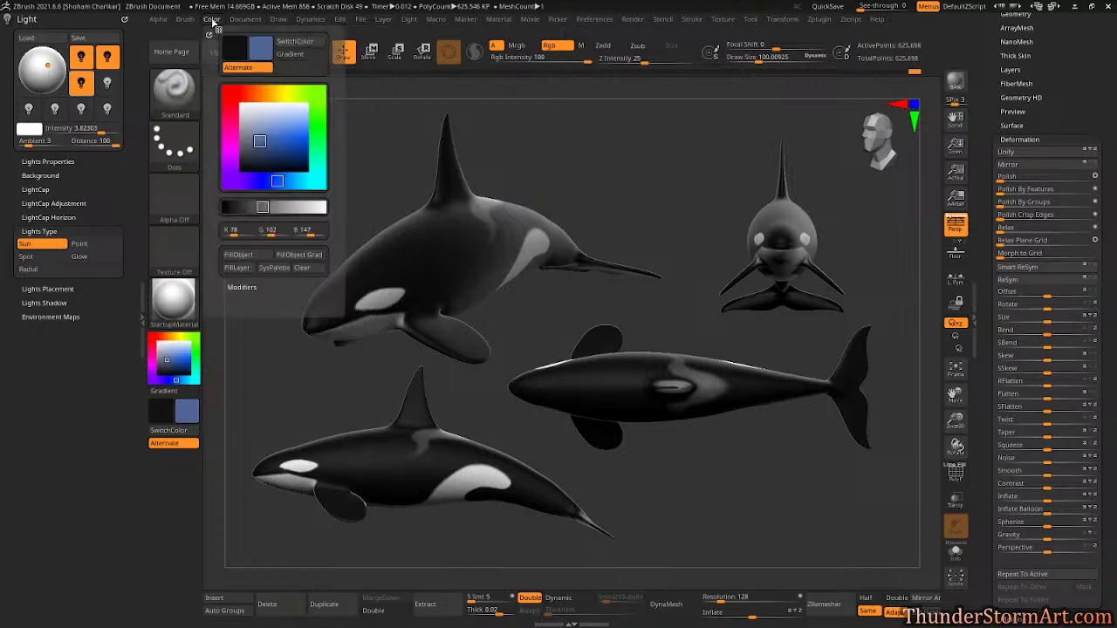
pyautogui.moveTo(245, 19)
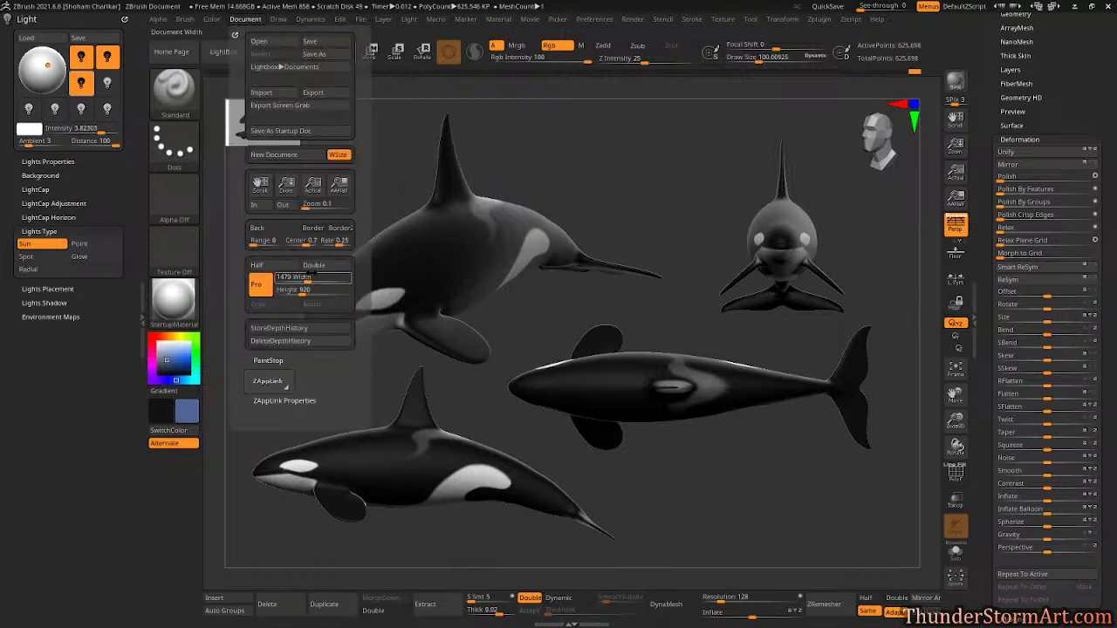
pyautogui.moveTo(267, 229); pyautogui.dragTo(189, 416)
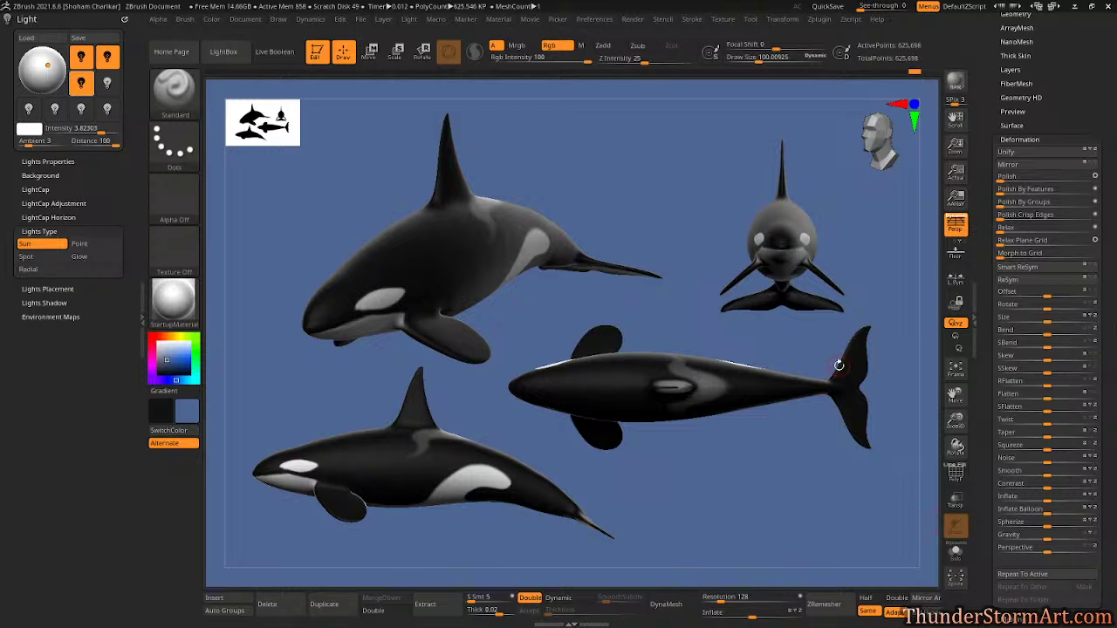
# Change the document background to a vivid purple (R 143, G 30, B 255).
pyautogui.click(212, 20)
pyautogui.click(152, 379)
pyautogui.click(190, 354)
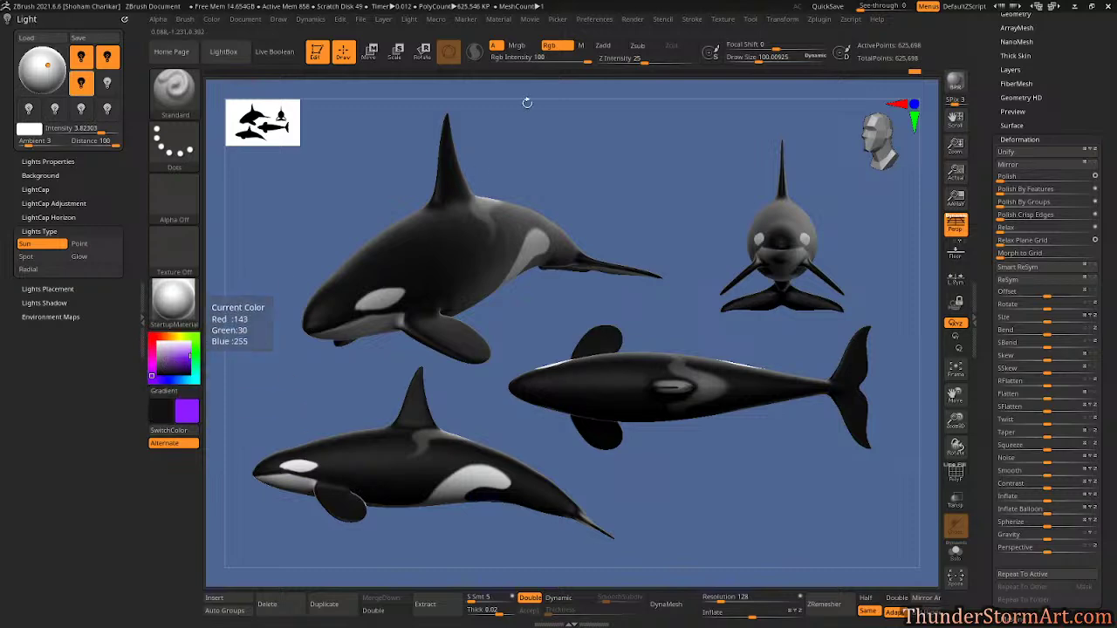
pyautogui.click(246, 20)
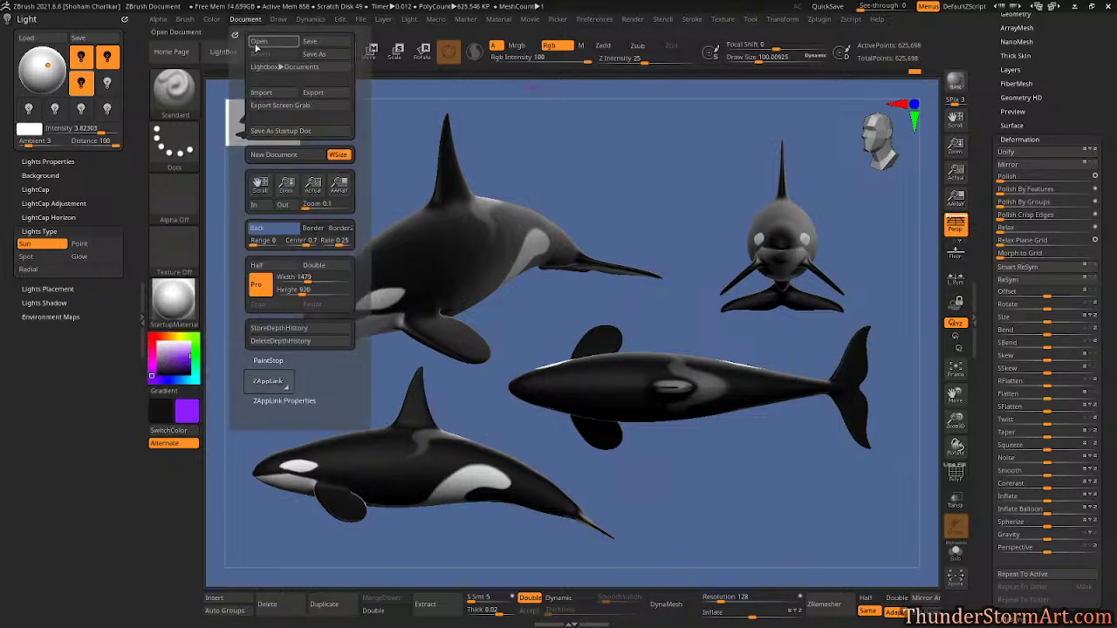
pyautogui.moveTo(259, 229); pyautogui.dragTo(185, 412)
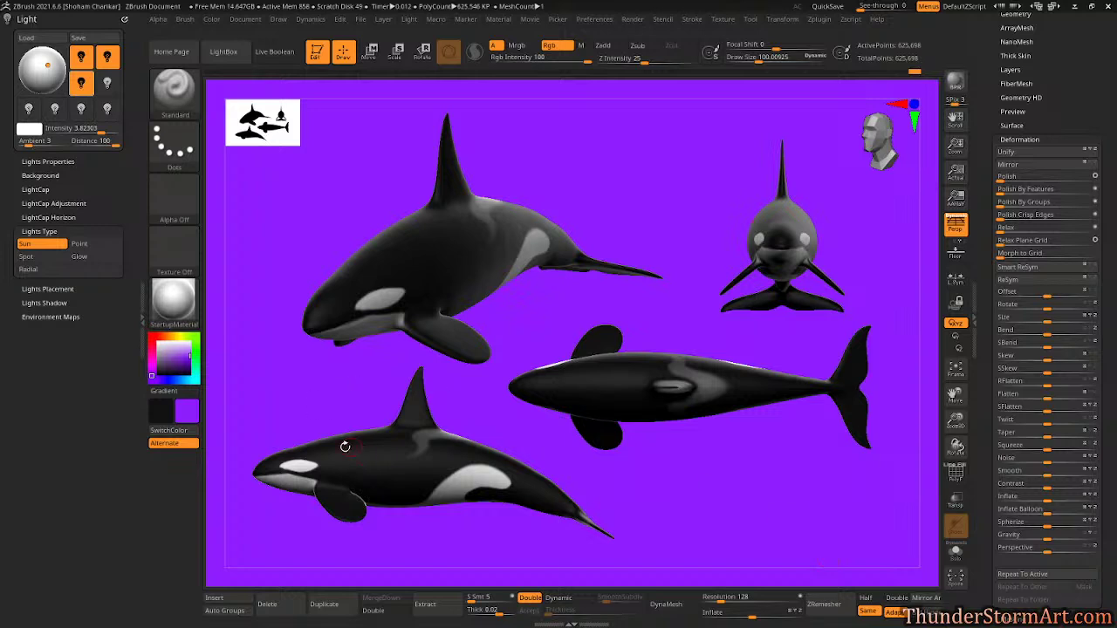
# Tone the document background down to a muted, greyish purple.
pyautogui.click(167, 359)
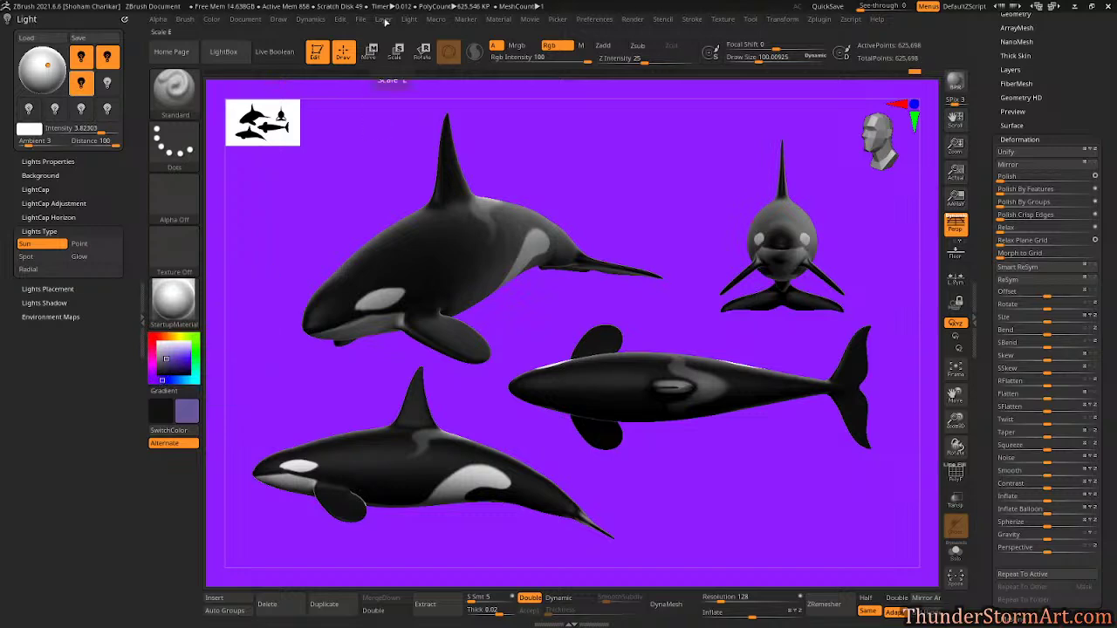
pyautogui.click(245, 19)
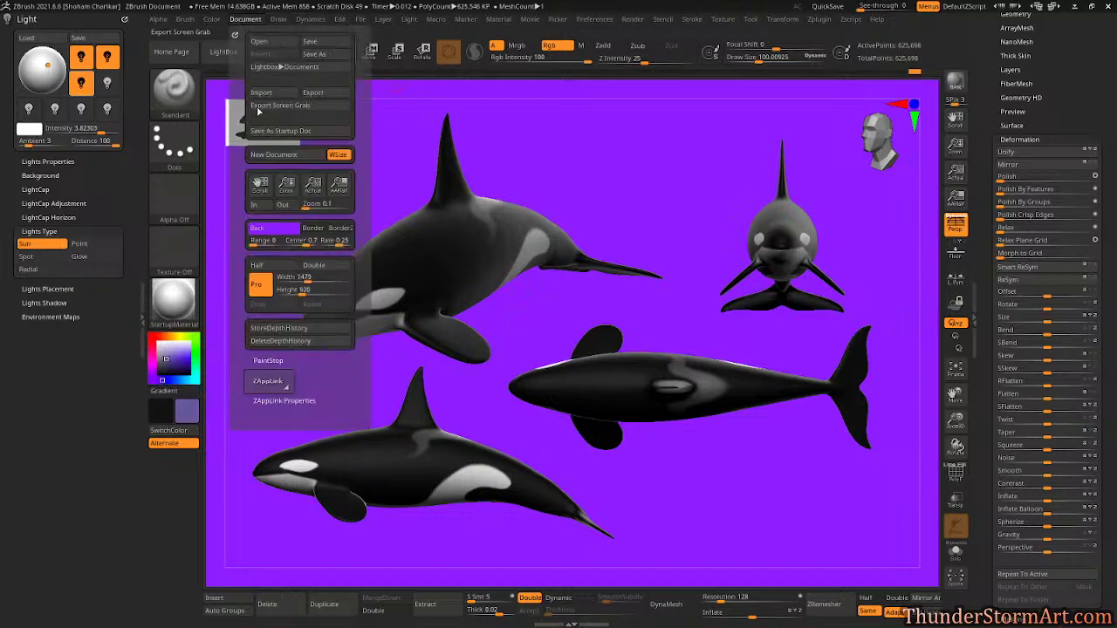
pyautogui.moveTo(256, 229); pyautogui.dragTo(188, 415)
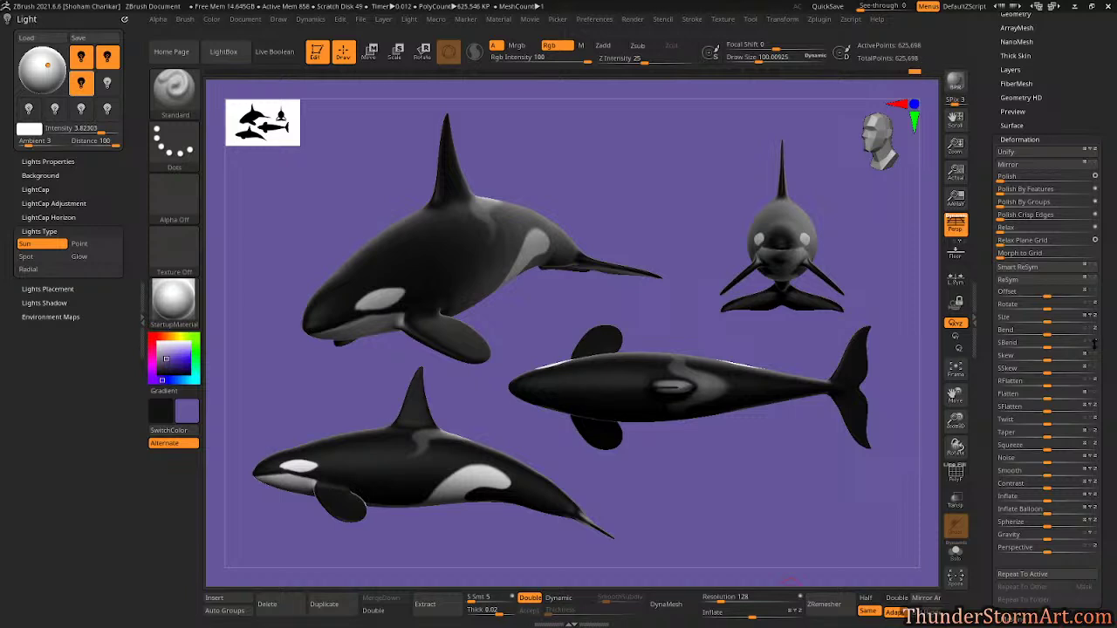
# Mix a deeper ocean blue (R 52, G 95, B 147) and apply it as the document background.
pyautogui.moveTo(162, 380); pyautogui.dragTo(179, 382)
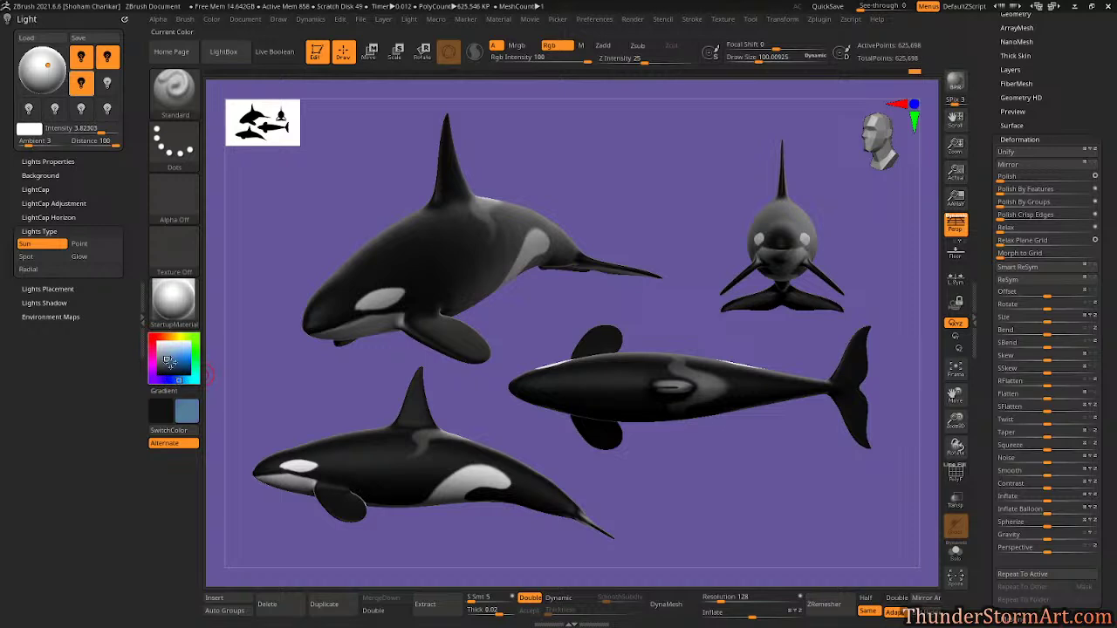
pyautogui.click(169, 363)
pyautogui.moveTo(169, 362); pyautogui.dragTo(171, 364)
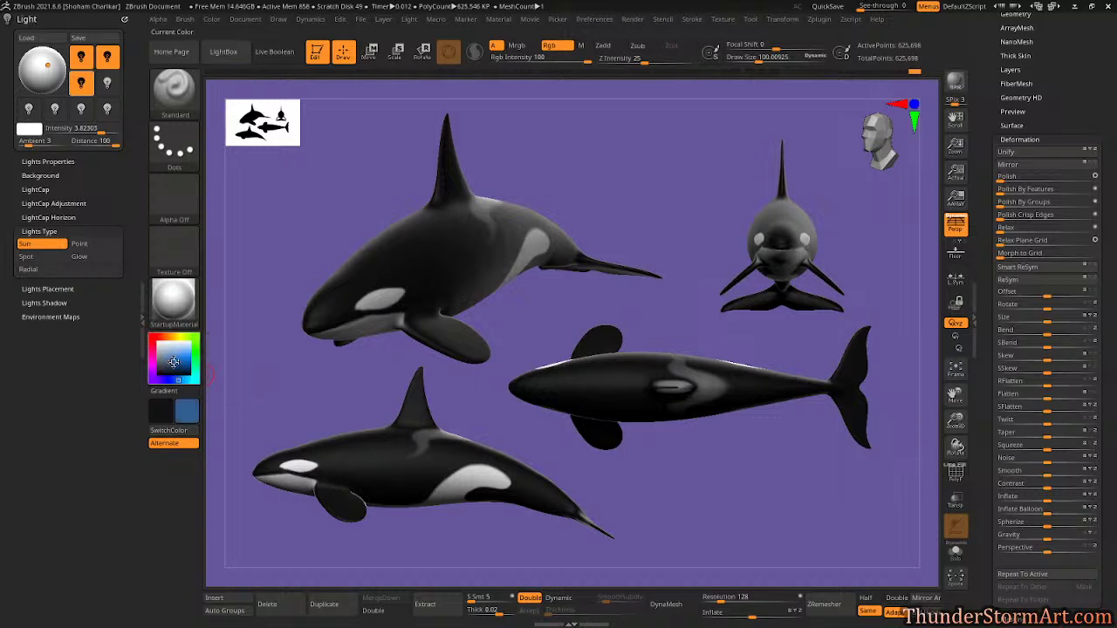
pyautogui.click(214, 23)
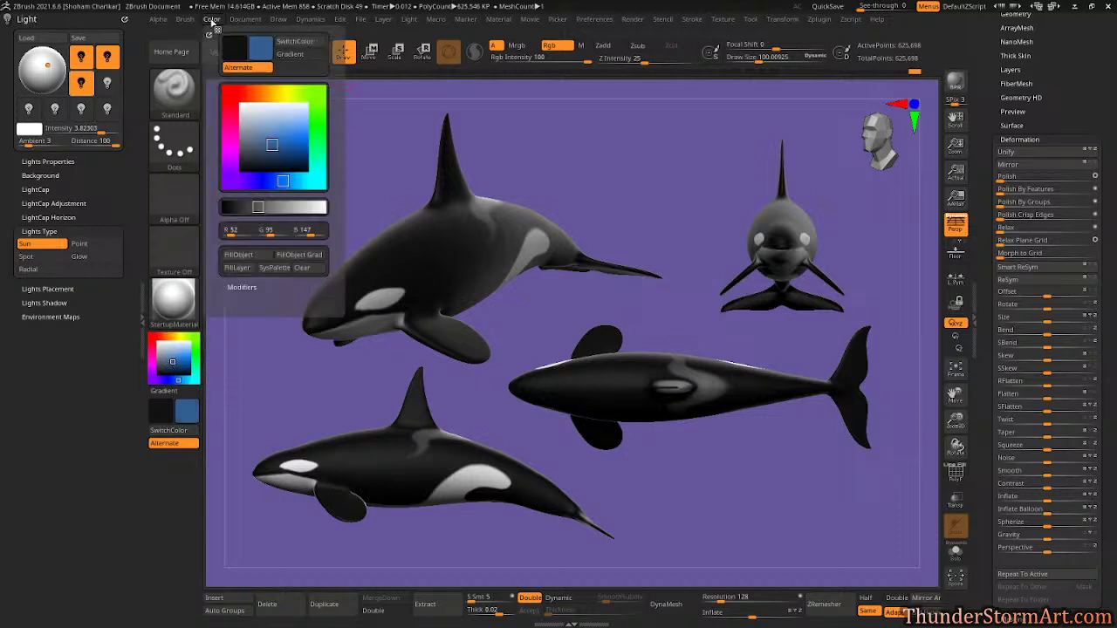
pyautogui.click(245, 23)
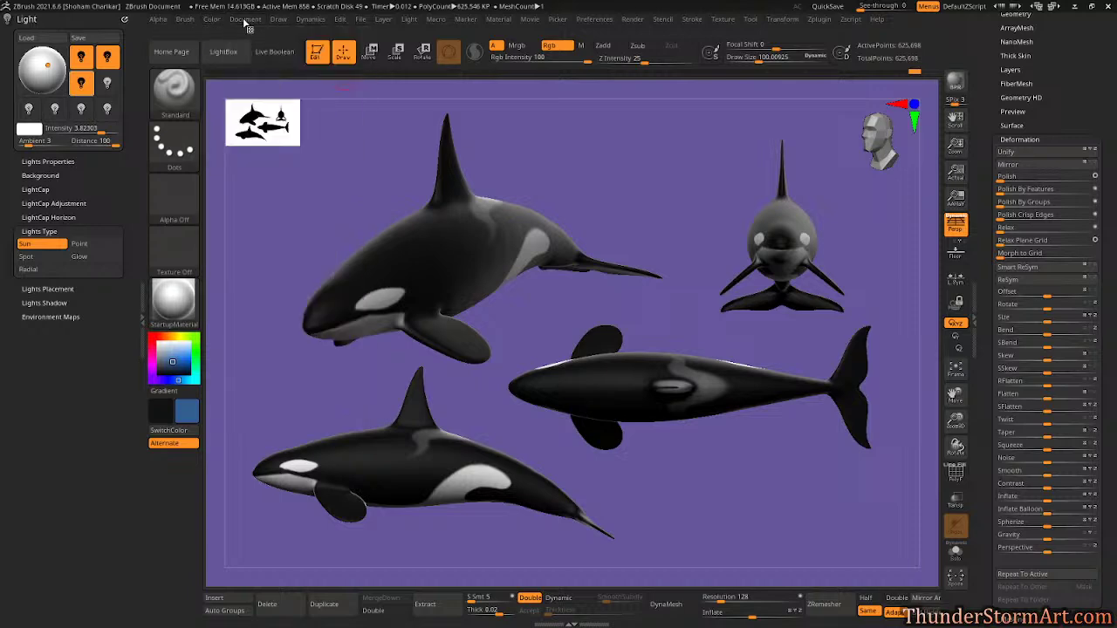
pyautogui.click(246, 23)
pyautogui.moveTo(269, 232); pyautogui.dragTo(187, 415)
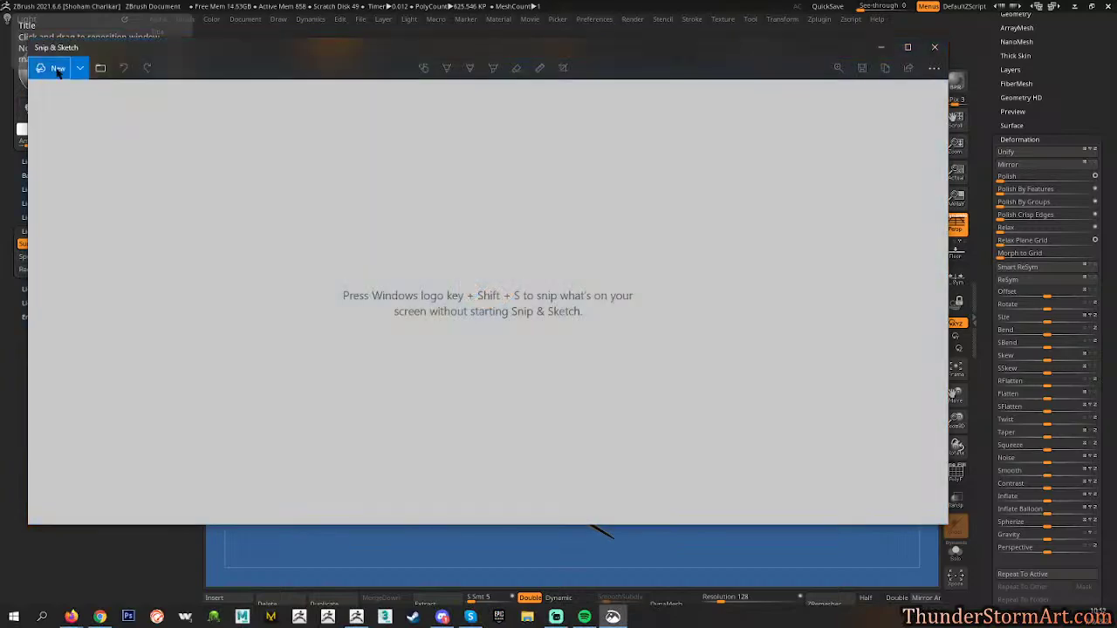
# Switch to Snip & Sketch, capture the canvas area with the four orca views and save the snip.
pyautogui.click(57, 73)
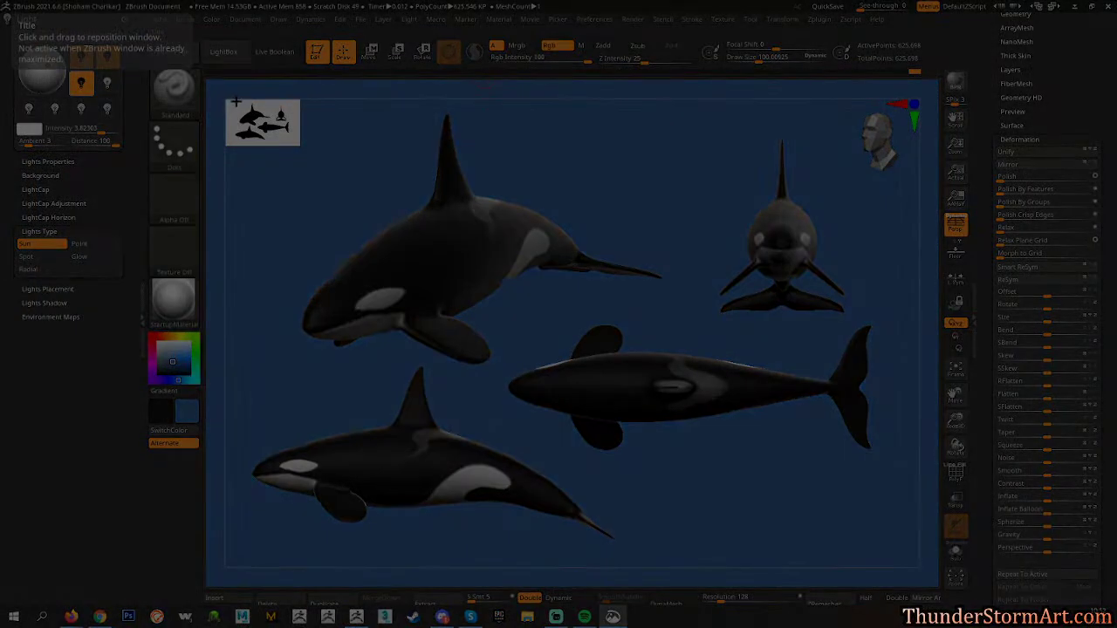
pyautogui.moveTo(246, 109)
pyautogui.mouseDown()
pyautogui.moveTo(836, 476)
pyautogui.moveTo(894, 545)
pyautogui.moveTo(895, 566)
pyautogui.mouseUp()
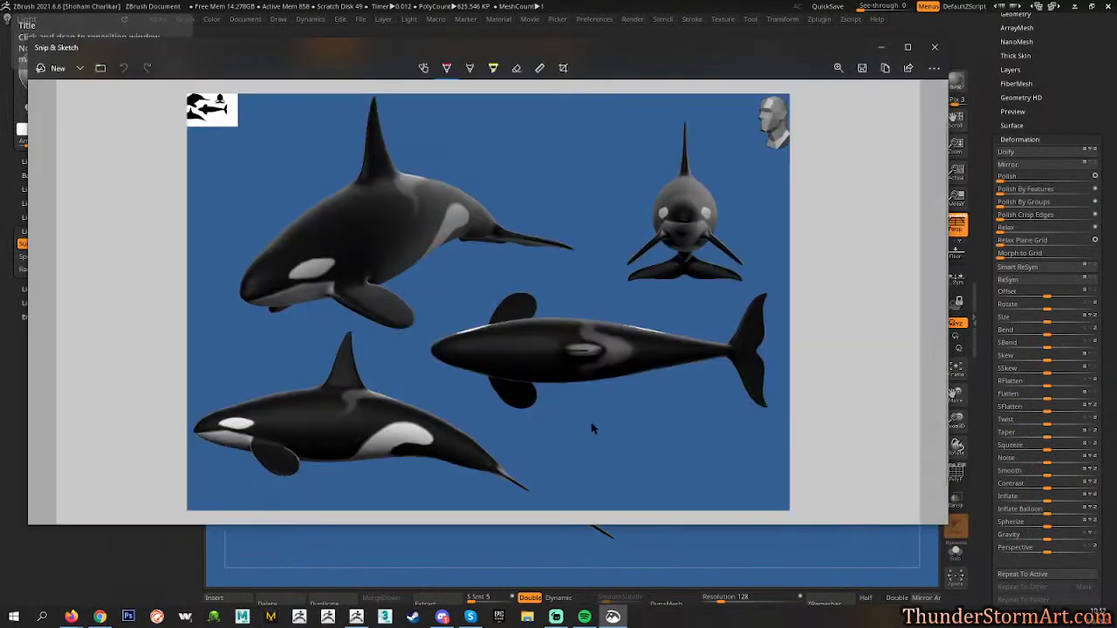
pyautogui.click(862, 69)
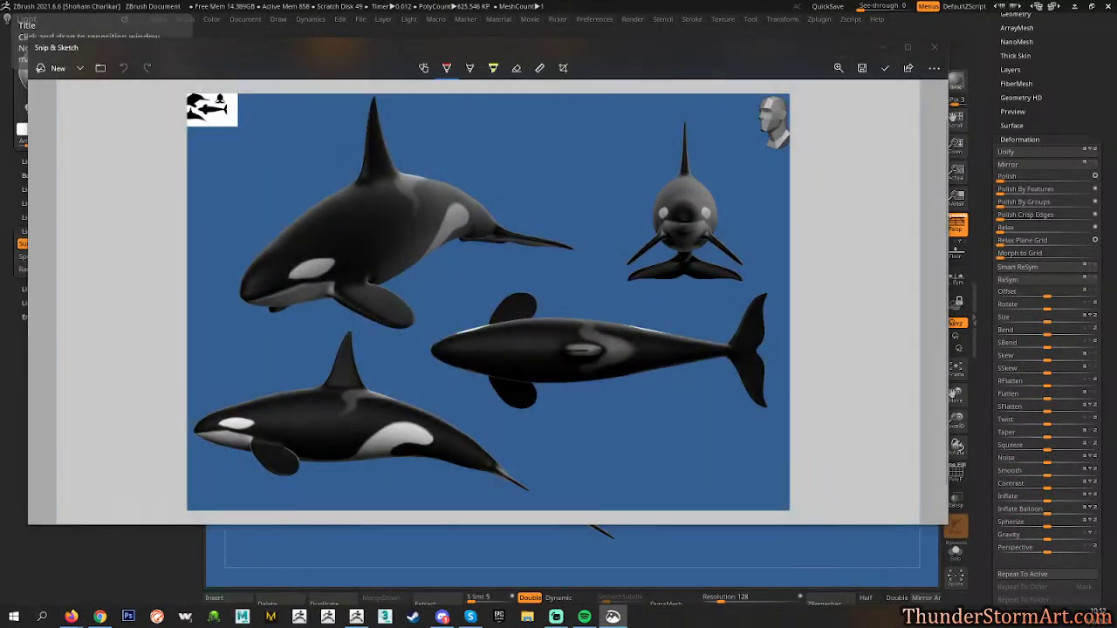